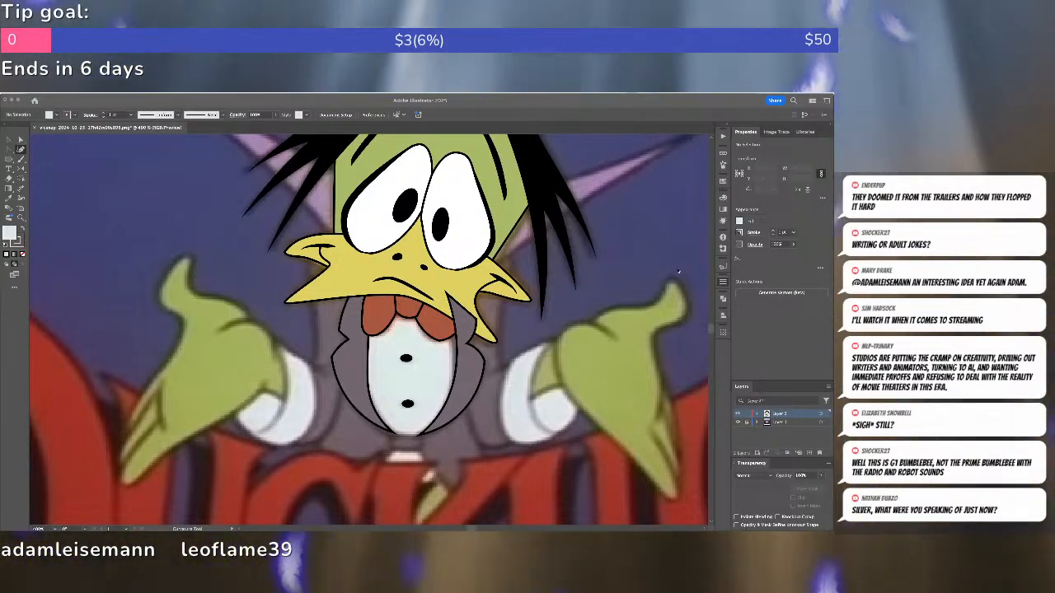
Sample the pale shirt-front colour as the drawing colour for the shirt shape.
left_click(461, 366)
key("a")
left_click(461, 366)
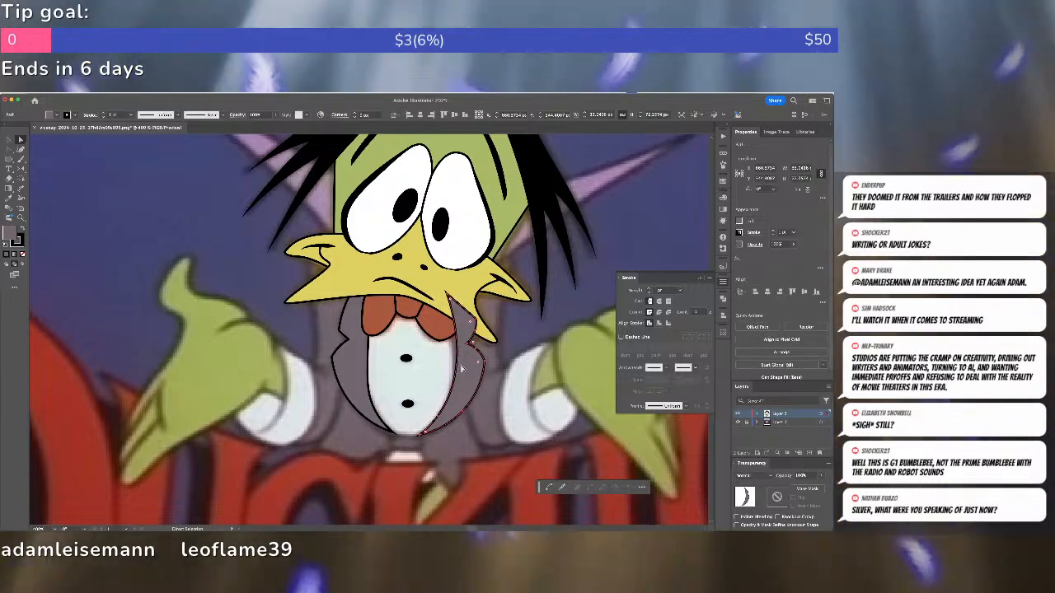
key("shift+super+a")
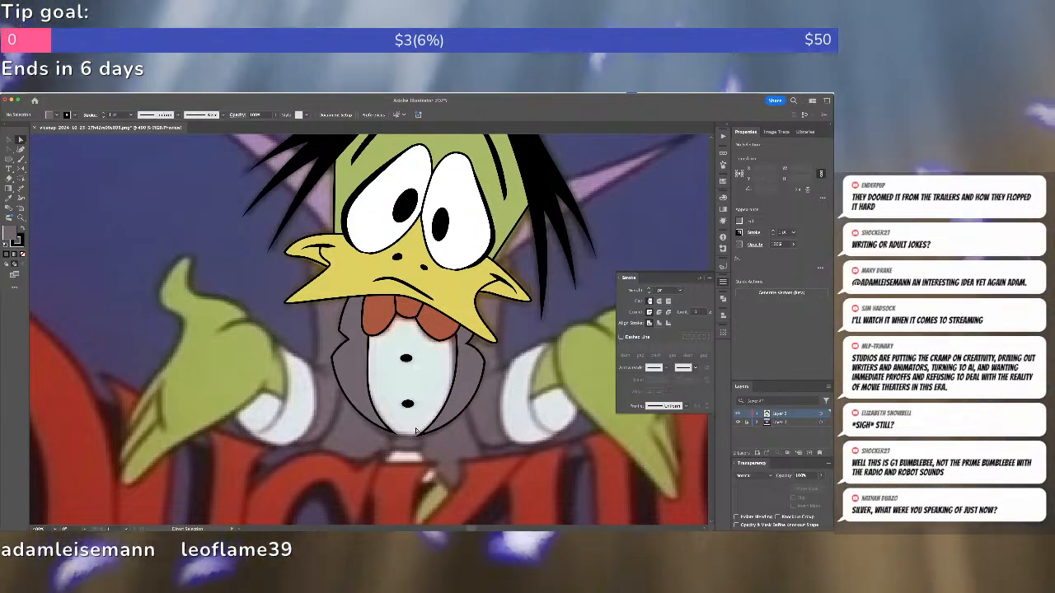
key("i")
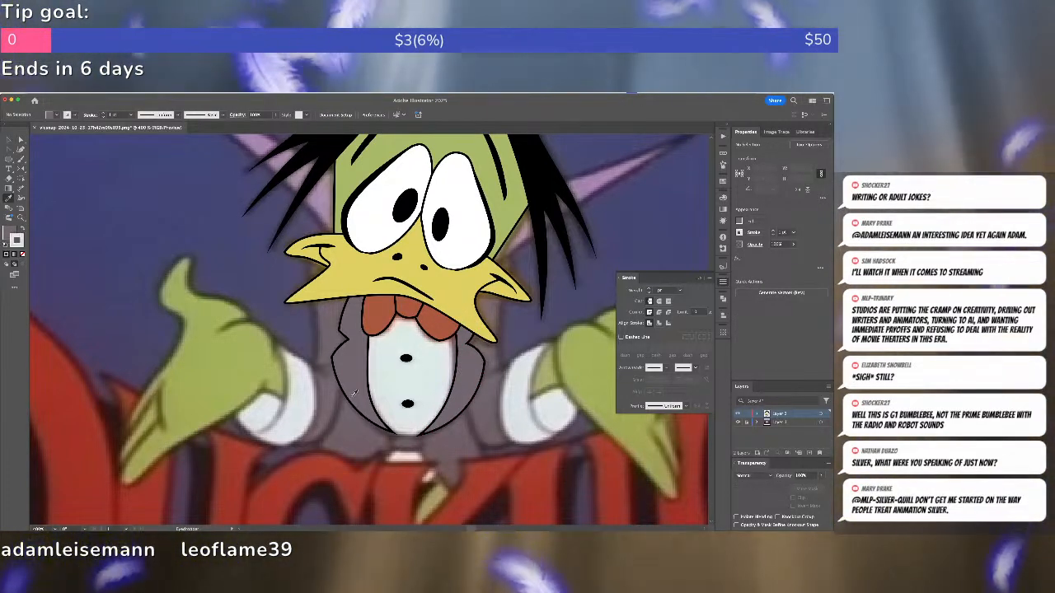
Draw a closed four-point shirt-front shape from behind the beak to the jacket's lower edge and fill it with the pale shirt colour.
left_click(21, 150)
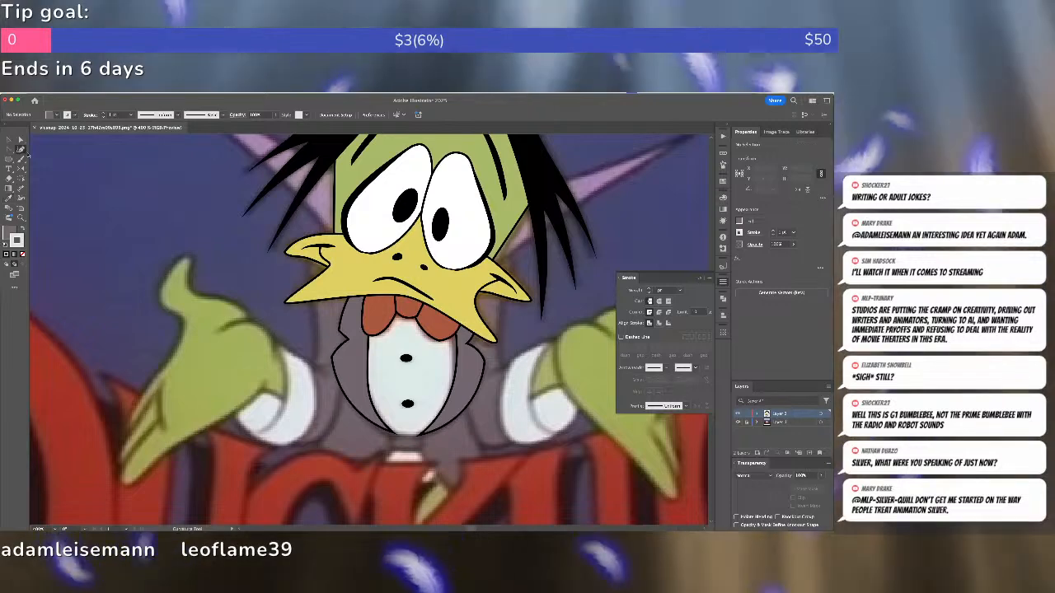
left_click(358, 275)
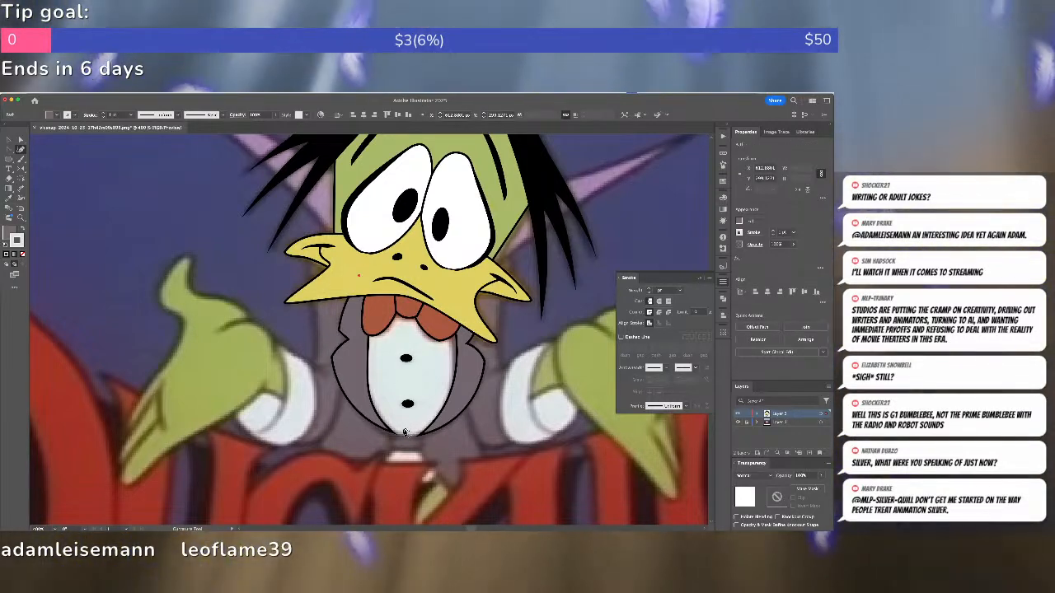
left_click(404, 435)
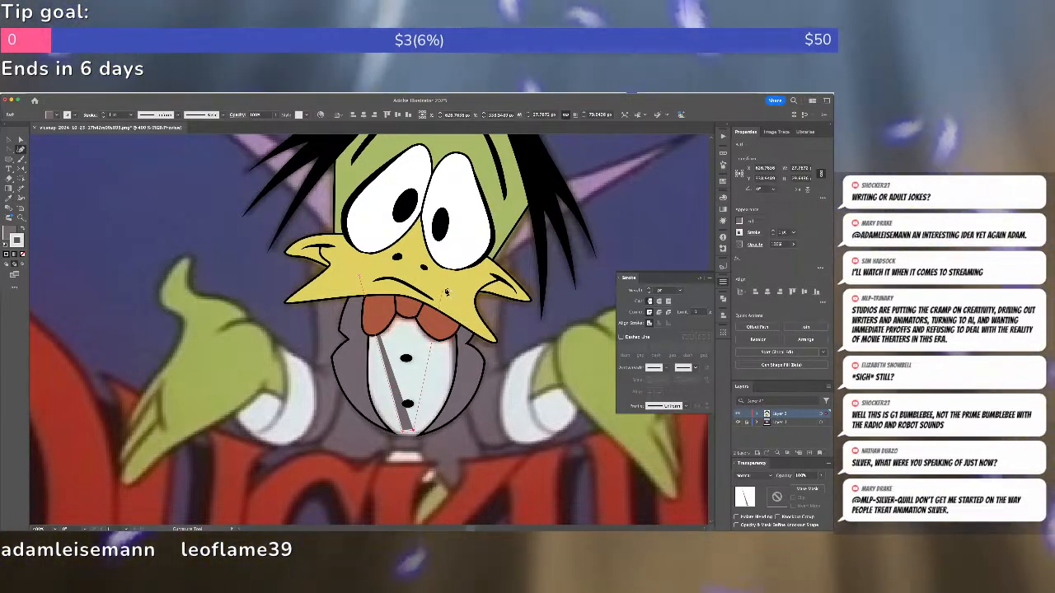
left_click(445, 290)
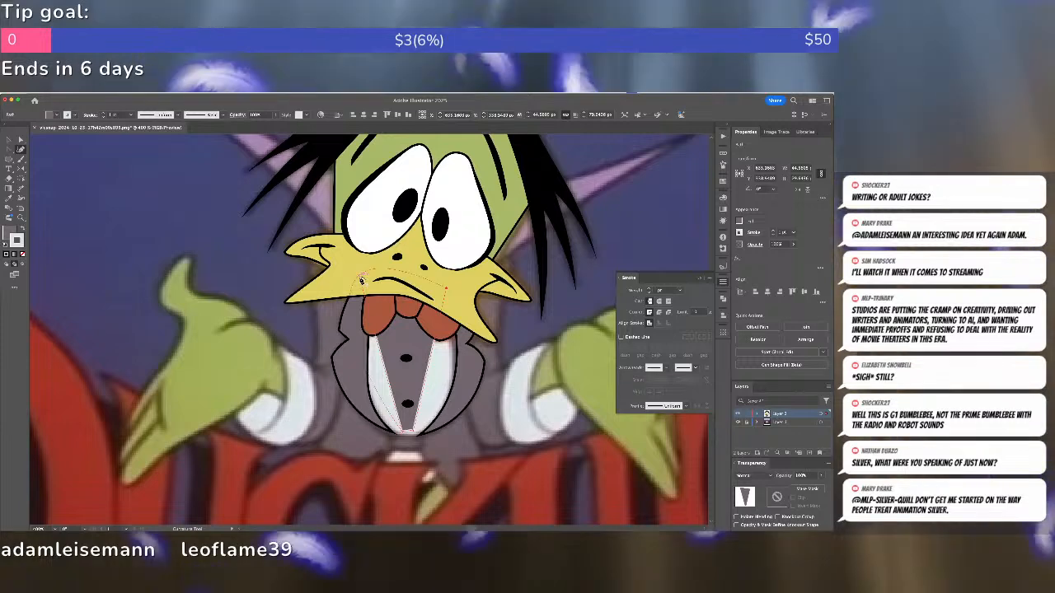
left_click(359, 276)
double_click(359, 276)
key("shift+x")
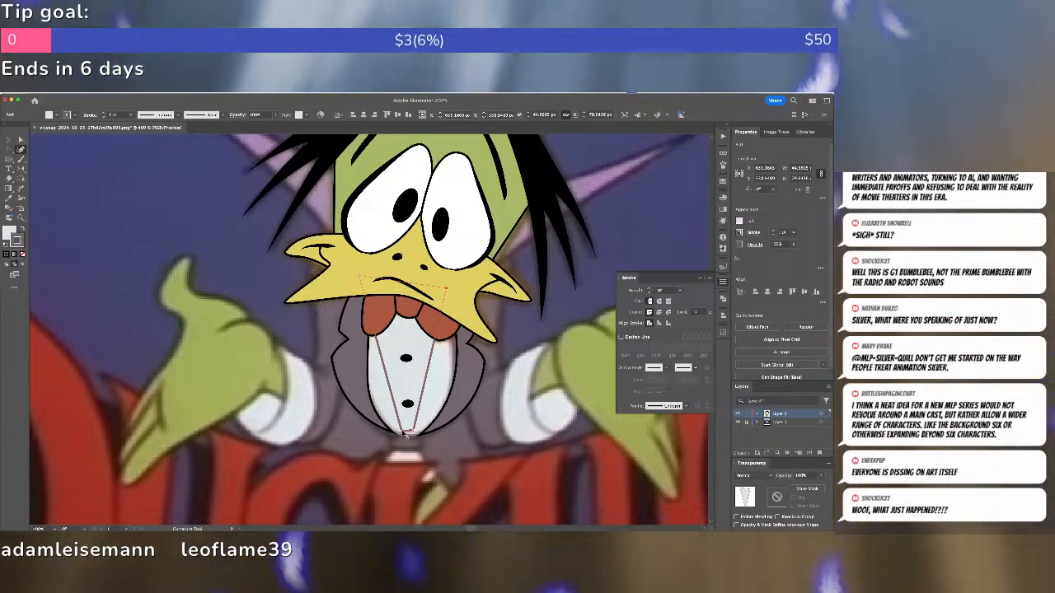
Spread the shirt shape's lower corners to the jacket's bottom edge and adjust the anchor handles there.
key("a")
left_click_drag(402, 433, 452, 415)
key("shift+c")
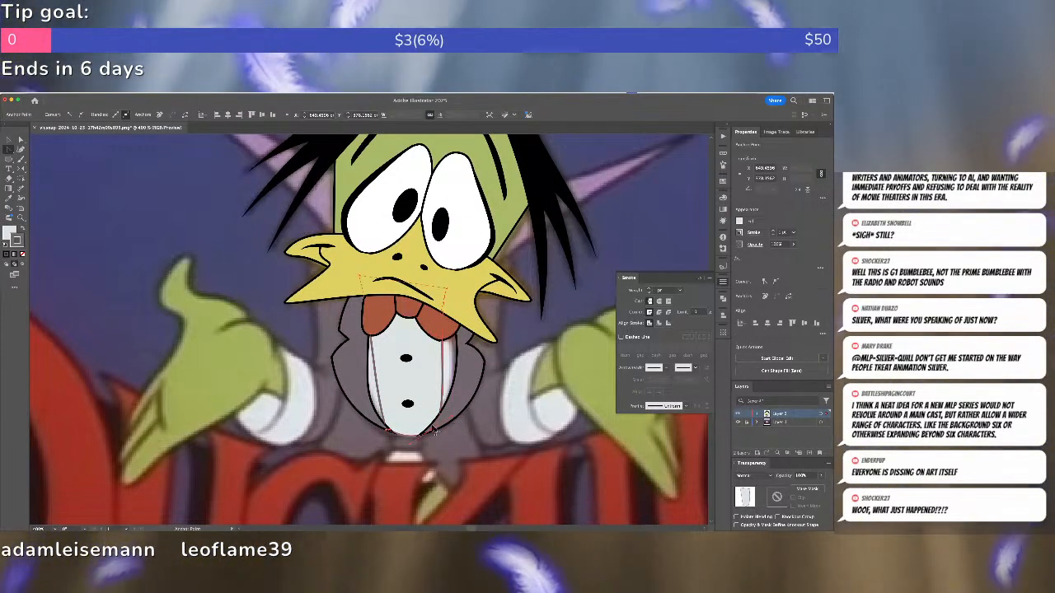
mouse_move(387, 431)
left_mouse_down()
mouse_move(373, 422)
mouse_move(392, 435)
left_mouse_up()
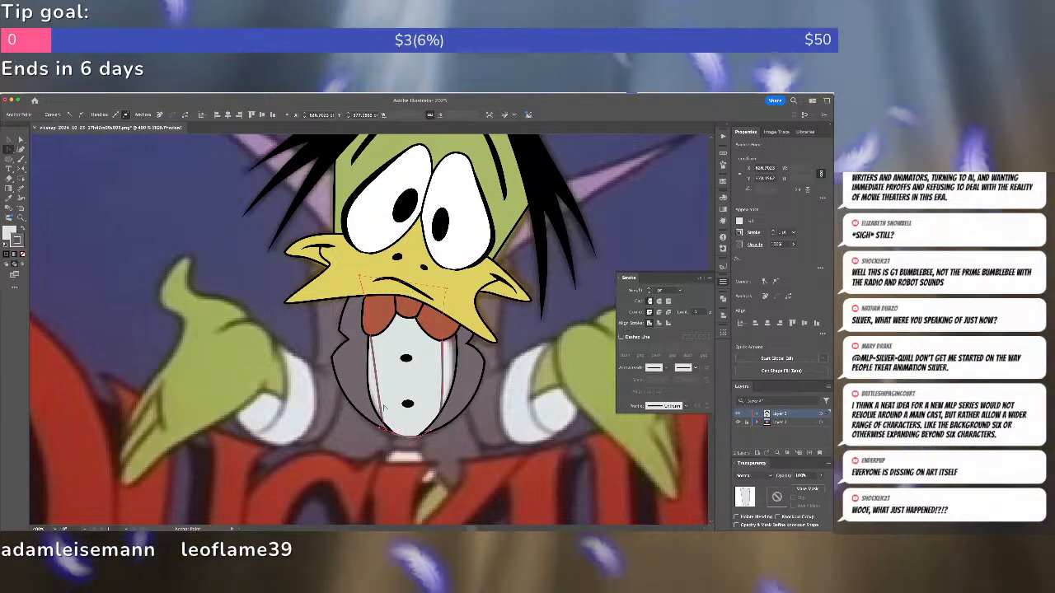
Bow both sides of the shirt shape outward so they reach the inner edges of the lapels.
key("a")
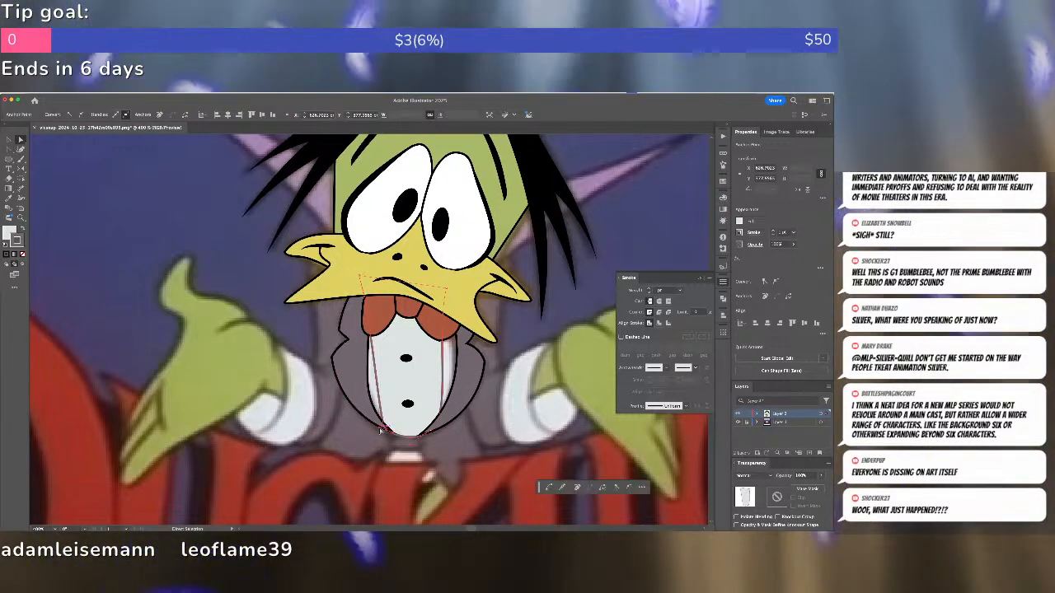
left_click_drag(380, 428, 346, 401)
left_click(432, 431)
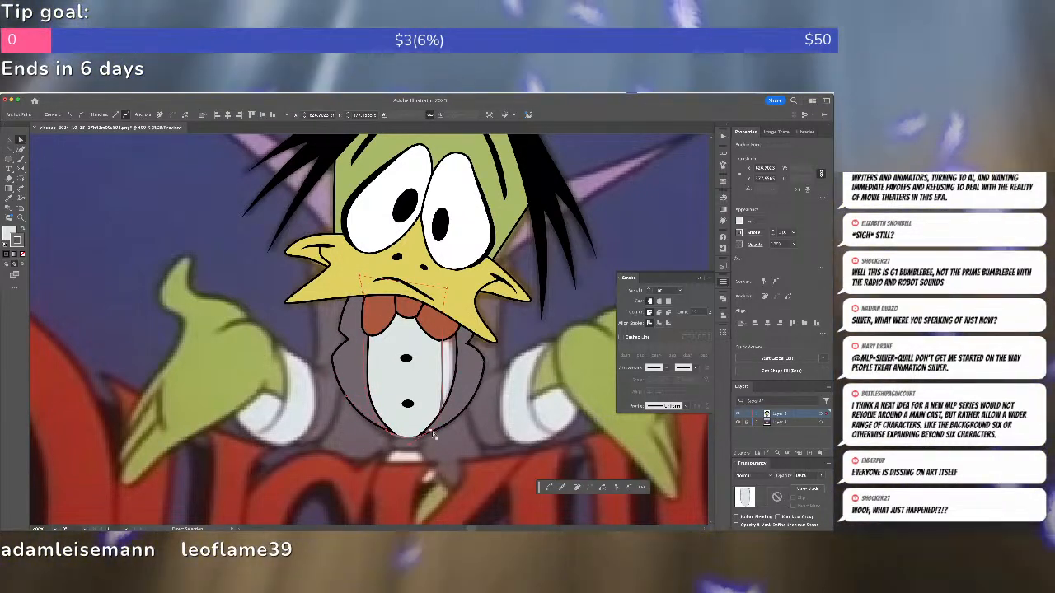
left_click_drag(454, 417, 504, 359)
left_click_drag(424, 323, 487, 348)
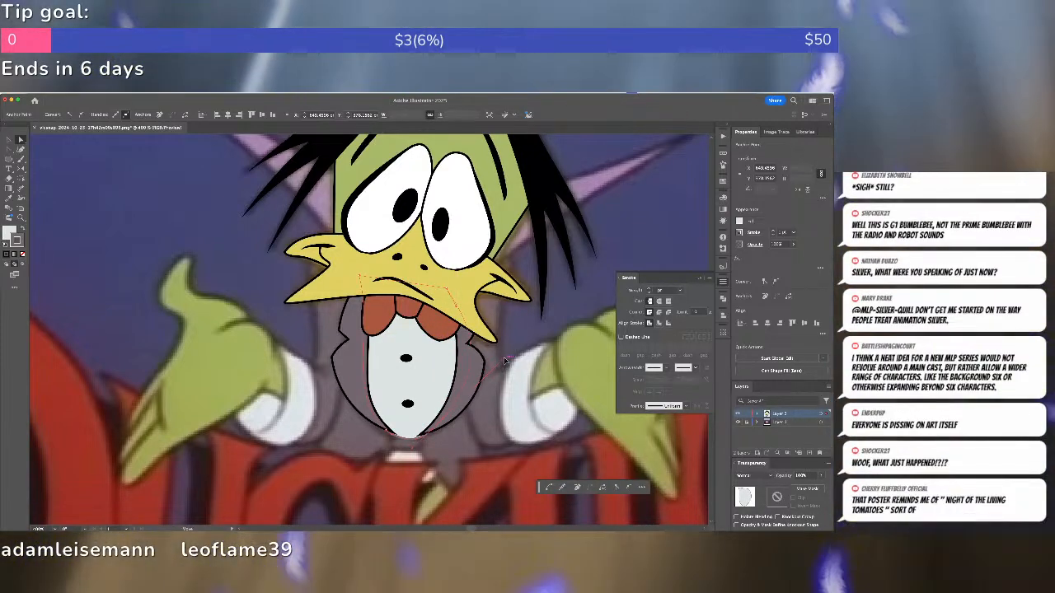
Reshape the bottom edge of the shirt shape into a shallow curve matching the jacket opening, and deselect it.
left_click(424, 434)
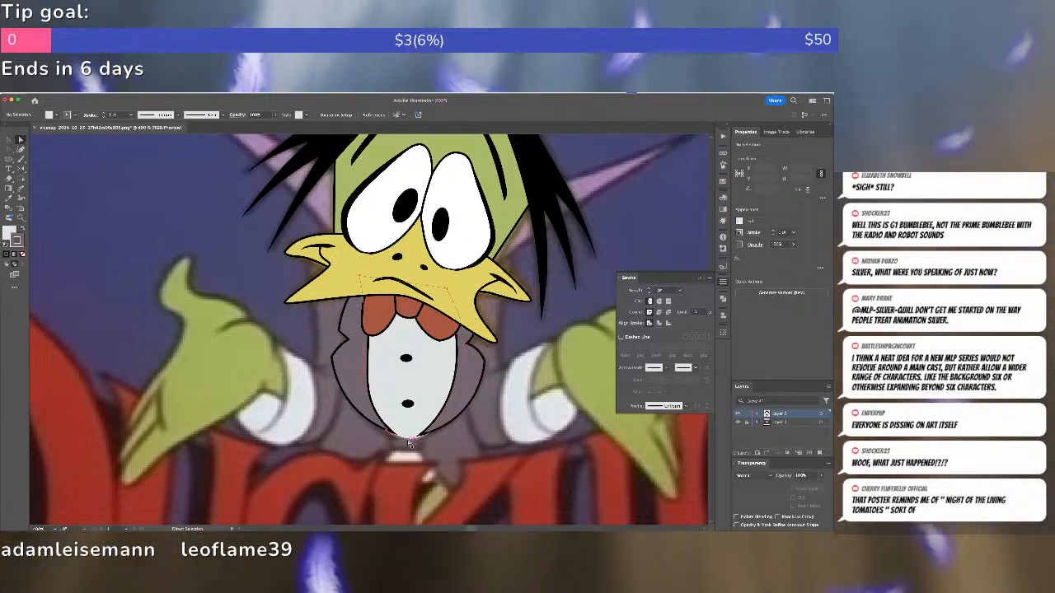
left_click_drag(417, 443, 421, 438)
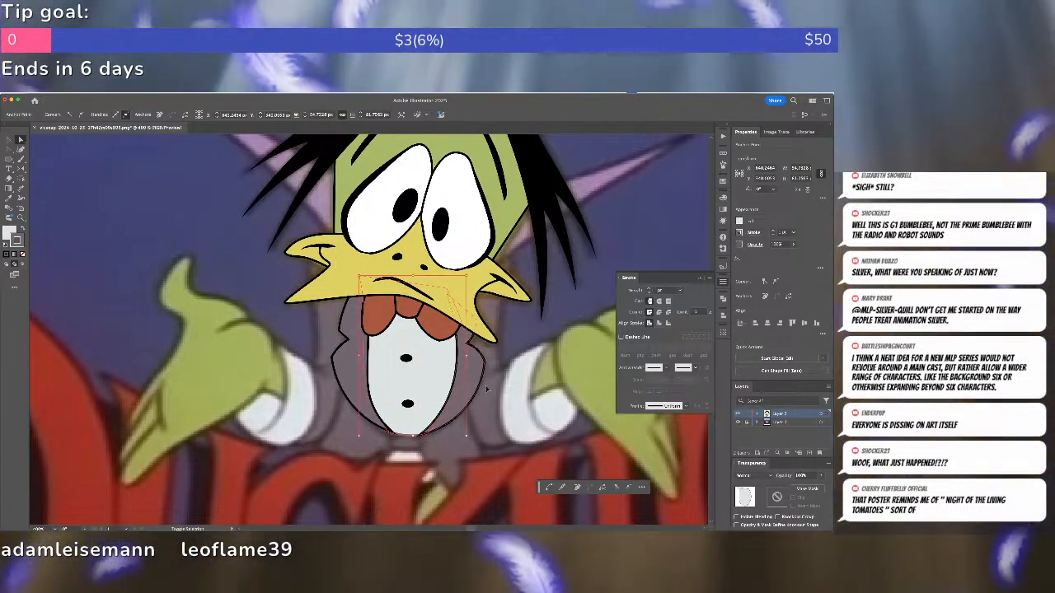
left_click(540, 391)
Pick up the beak's black stroke and sample green from the duck's right-hand-side hand as the fill.
key("super+minus")
key("super+minus")
key("super+minus")
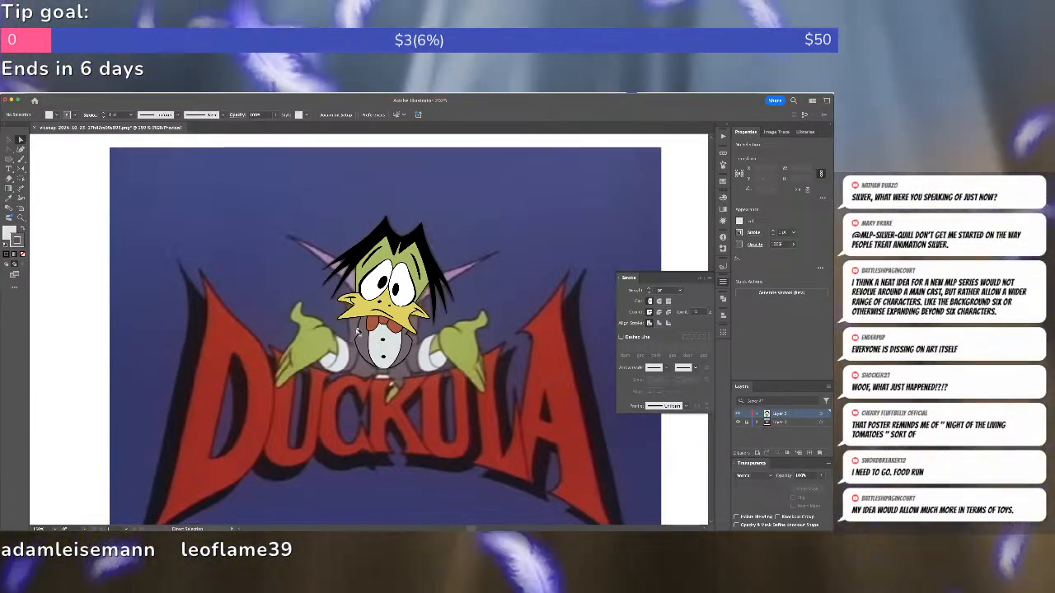
left_click(387, 320)
left_click(275, 299)
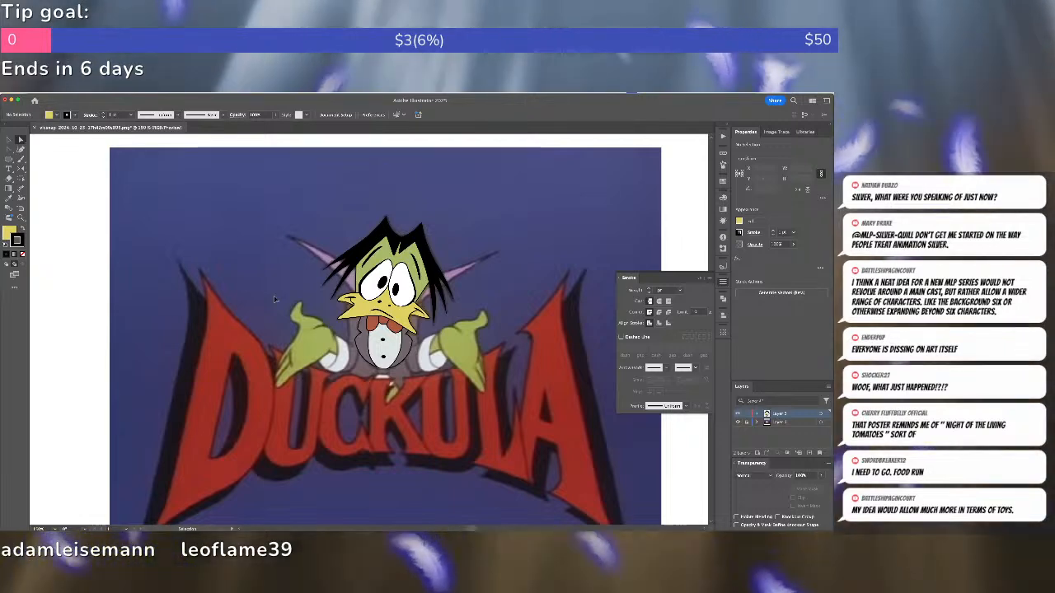
key("super+equal")
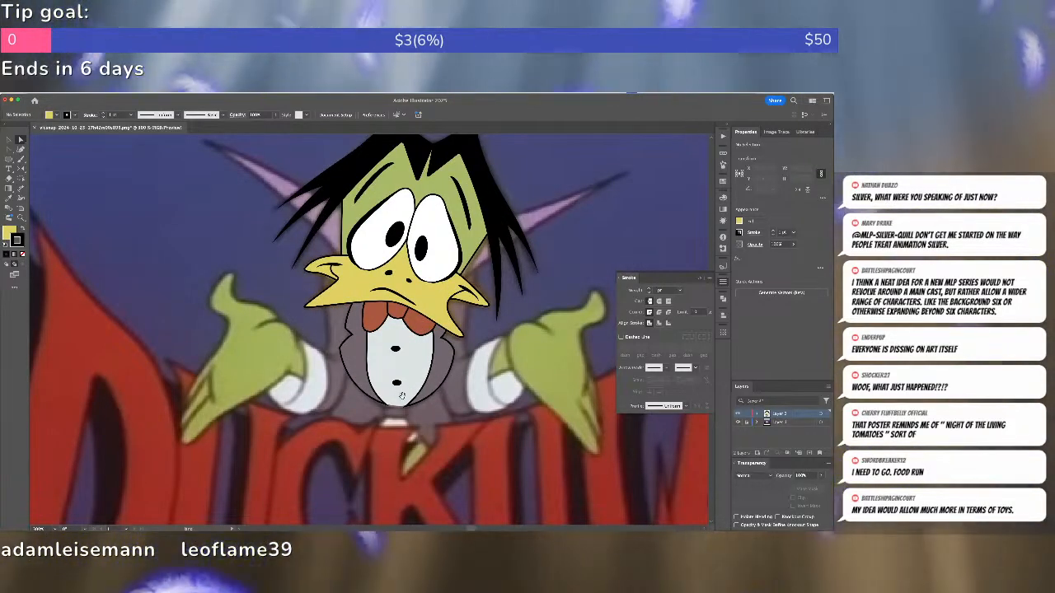
left_click_drag(401, 396, 244, 345)
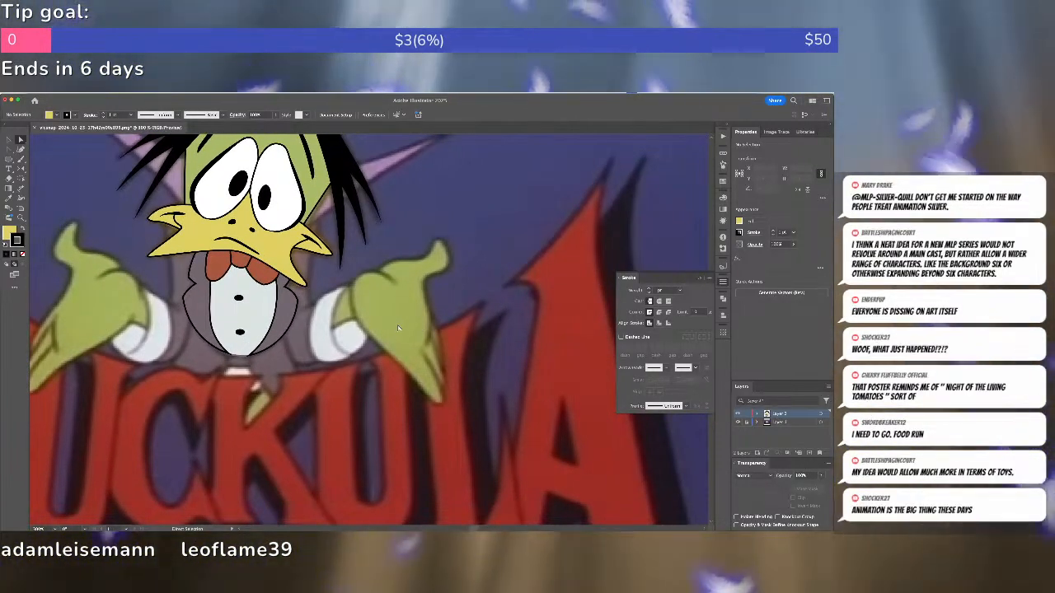
key("i")
left_click(397, 317)
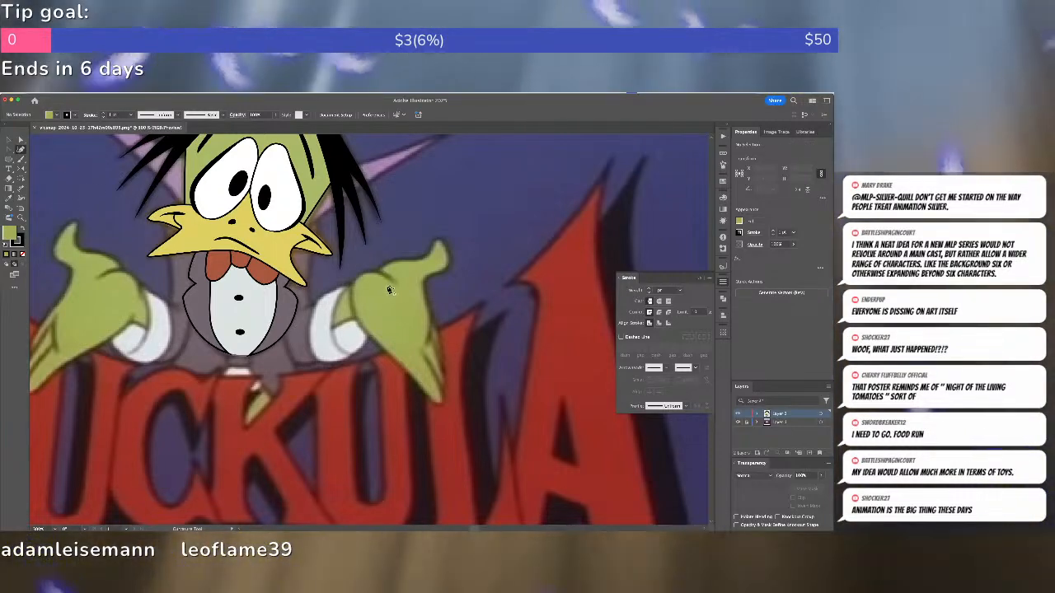
Trace the palm and long lower finger of the right-hand-side hand with the Curvature tool, adjusting the curve at the wrist.
left_click(372, 277)
left_click(361, 276)
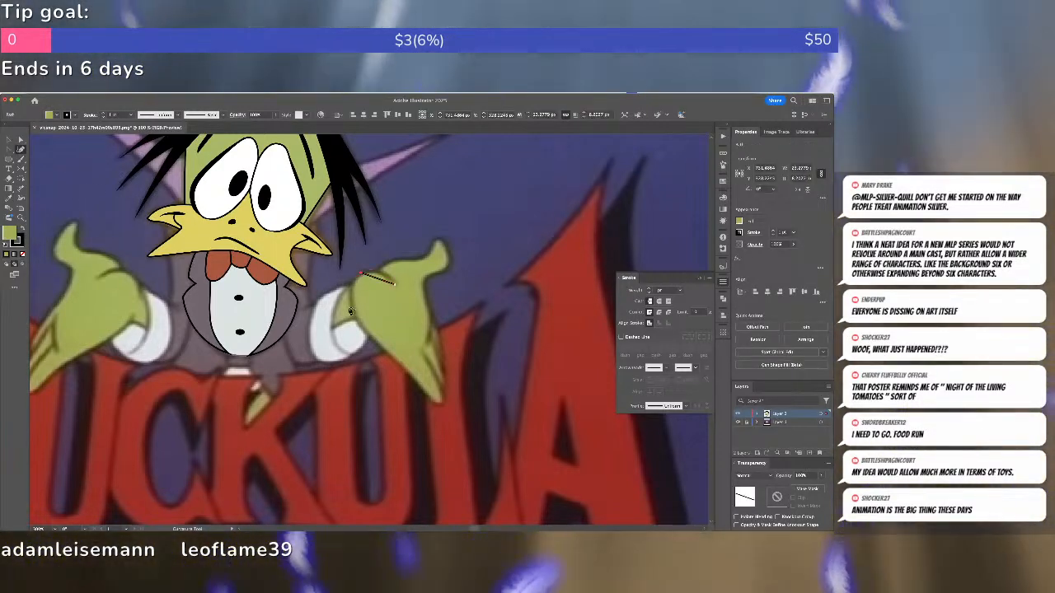
left_click(364, 329)
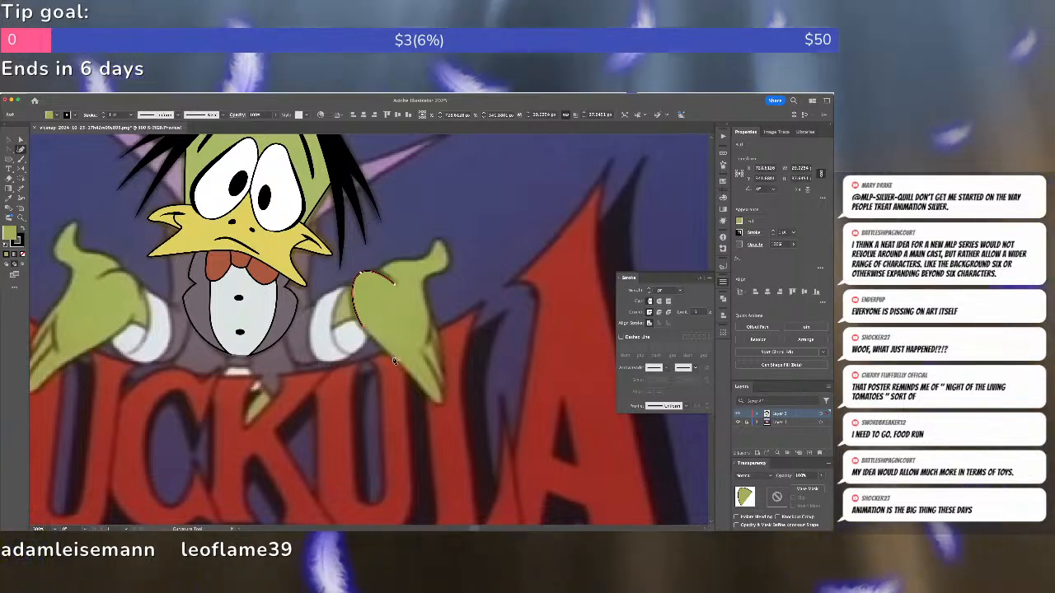
left_click(401, 364)
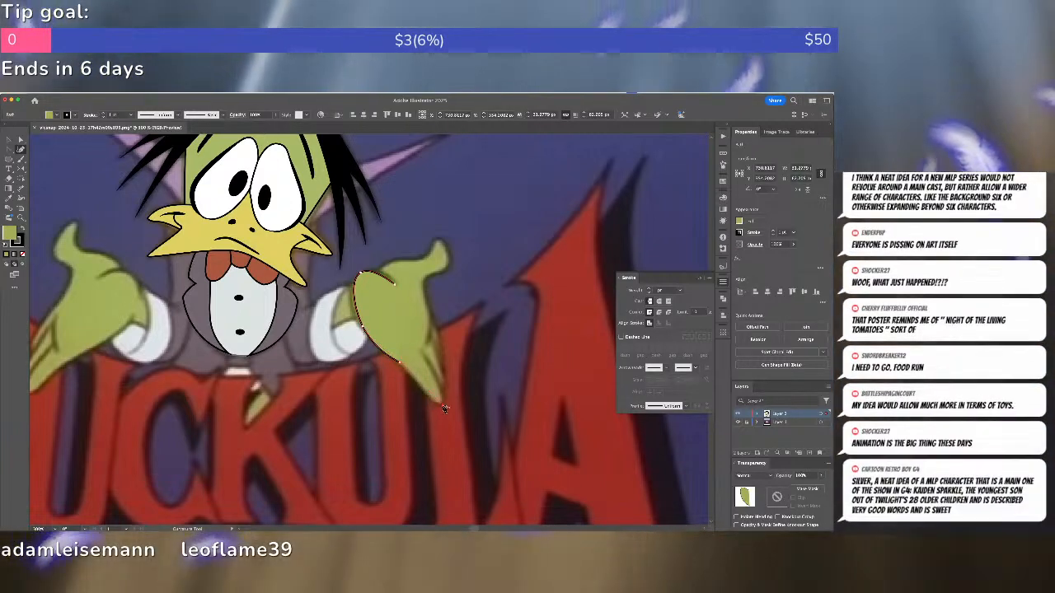
left_click(444, 406)
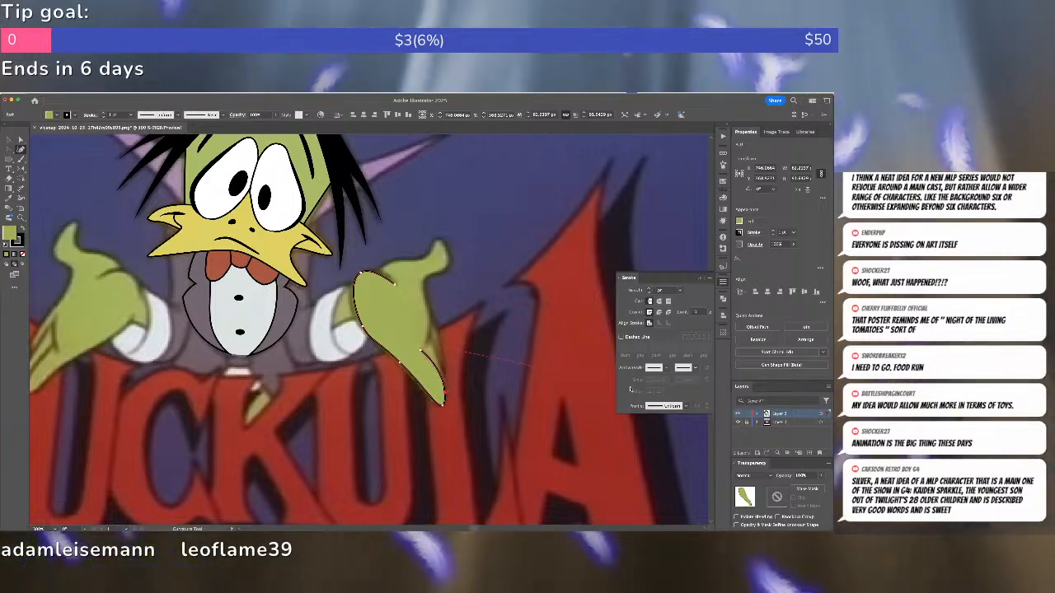
left_click(383, 275)
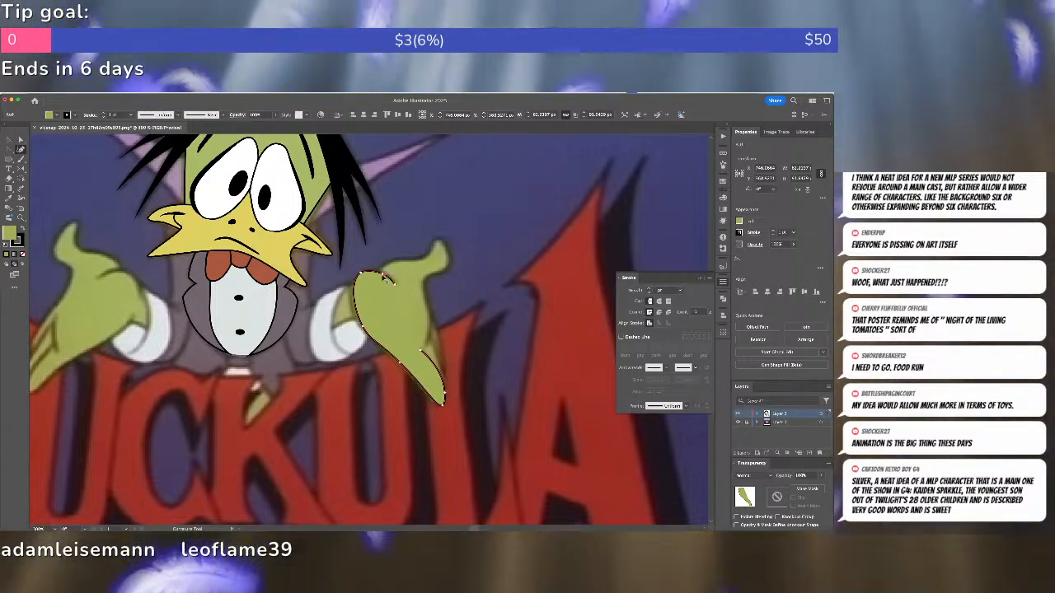
left_click(361, 276)
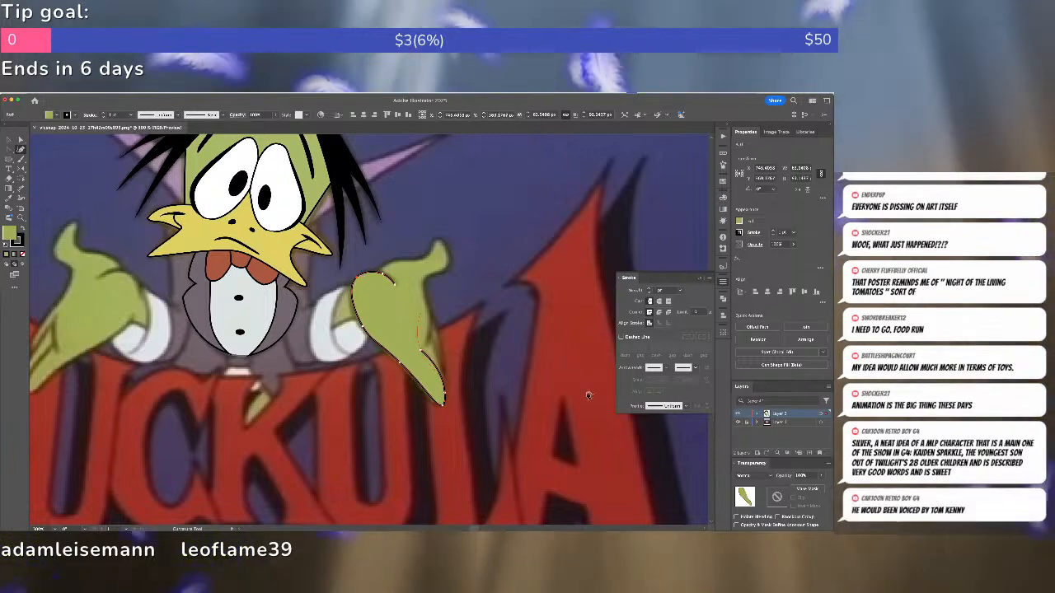
Apply the thick, rounded-end variable width profile to the palm and lower finger outline, and deselect it.
left_click(684, 406)
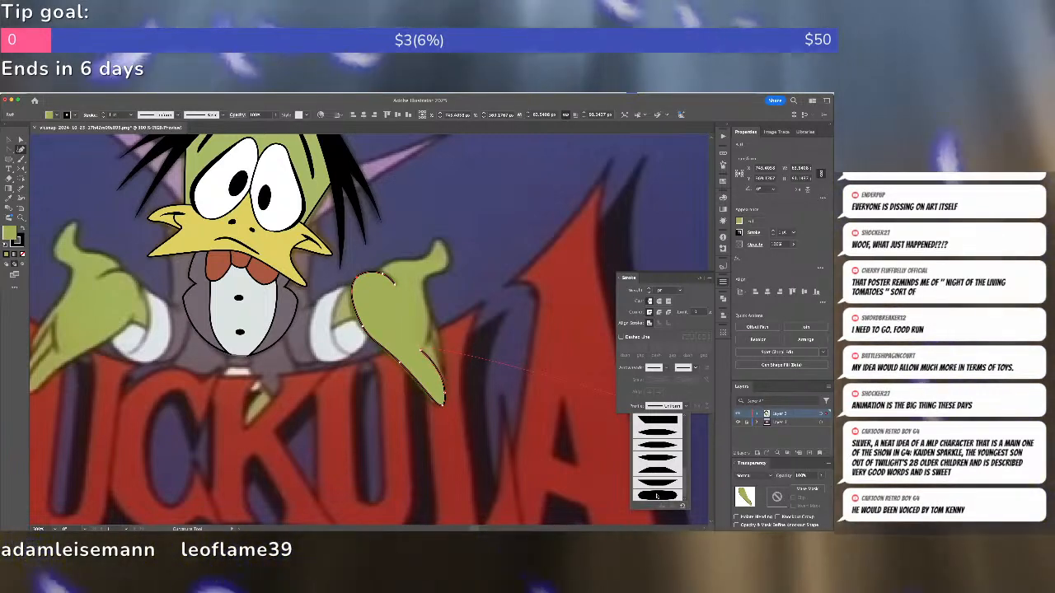
left_click(657, 495)
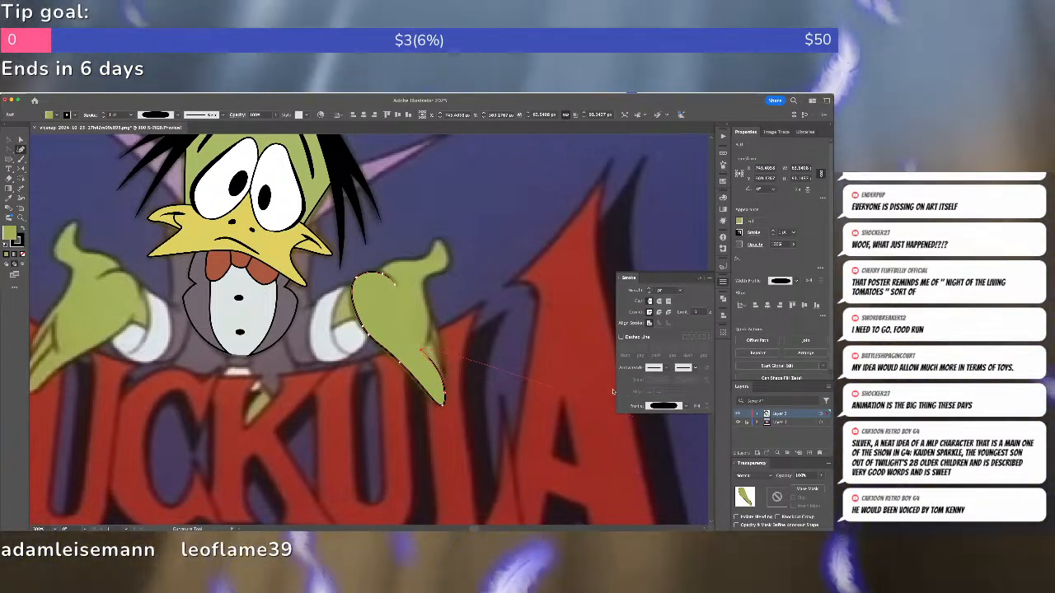
key("super+shift+a")
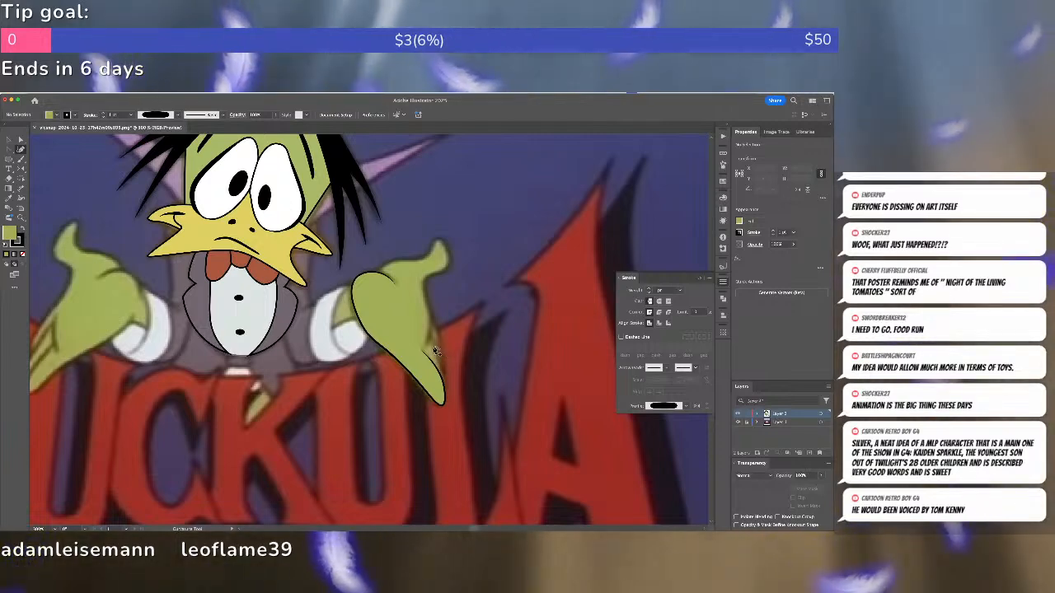
Trace the outer edge and raised thumb of the right-hand-side hand with the Pen tool, ending the path inside the palm.
key("p")
left_click(432, 317)
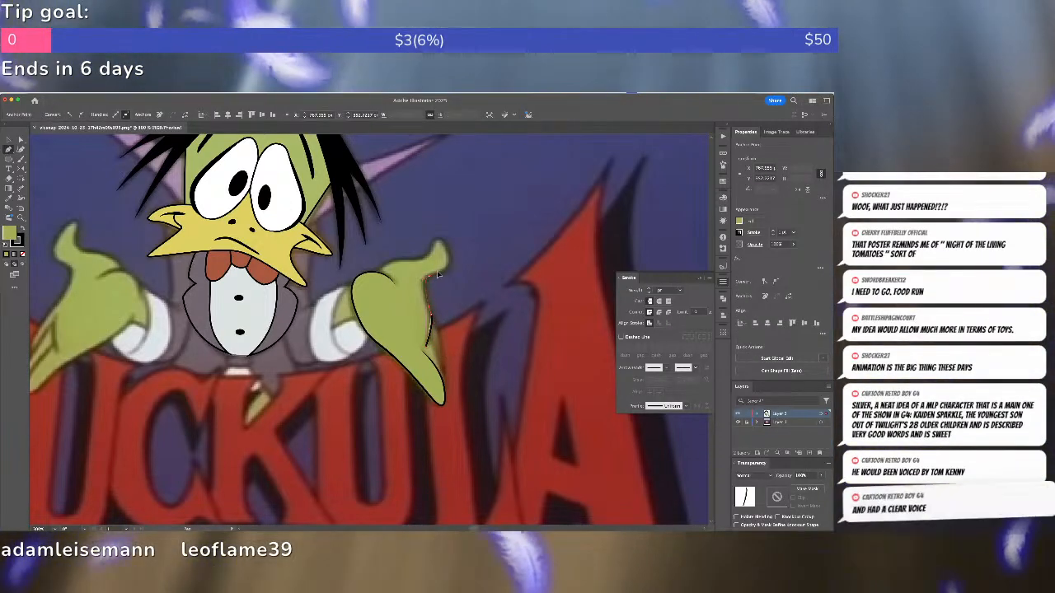
left_click(441, 273)
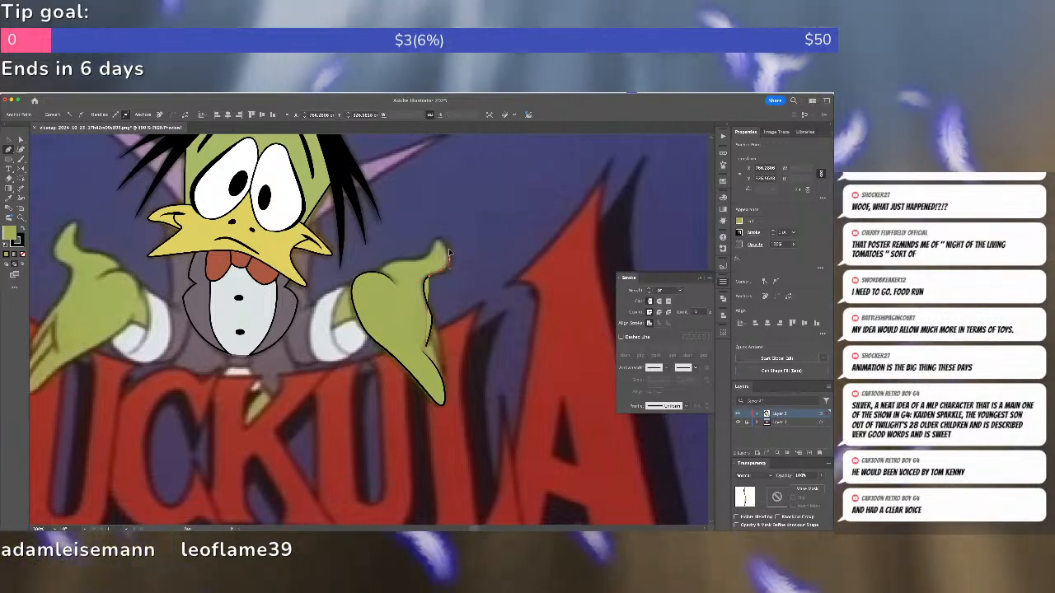
left_click(448, 249)
left_click_drag(438, 238, 376, 311)
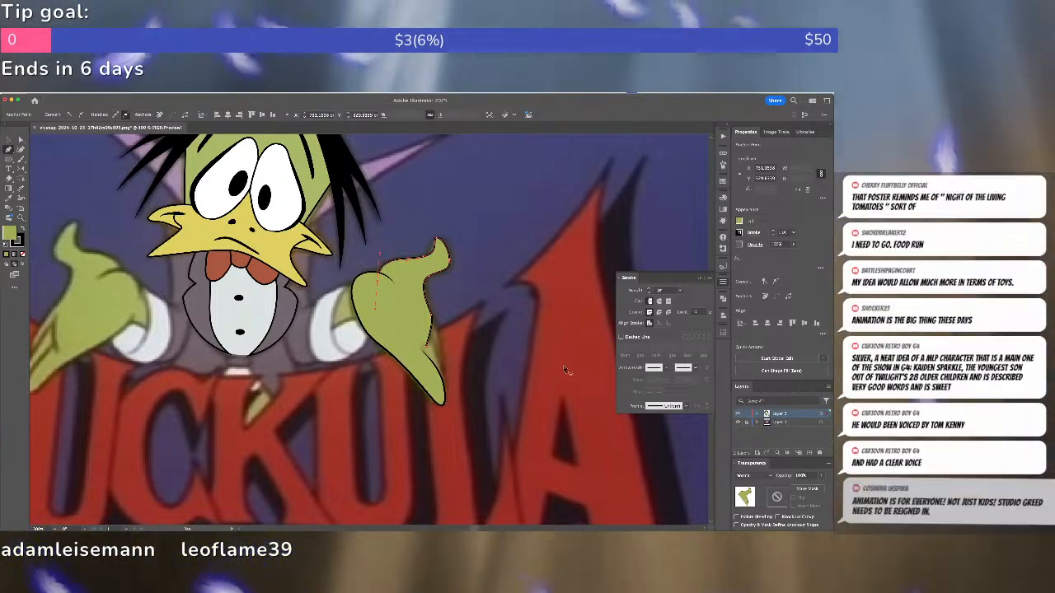
Apply a variable width profile tapering at one end to the thumb outline, and deselect it.
left_click(684, 406)
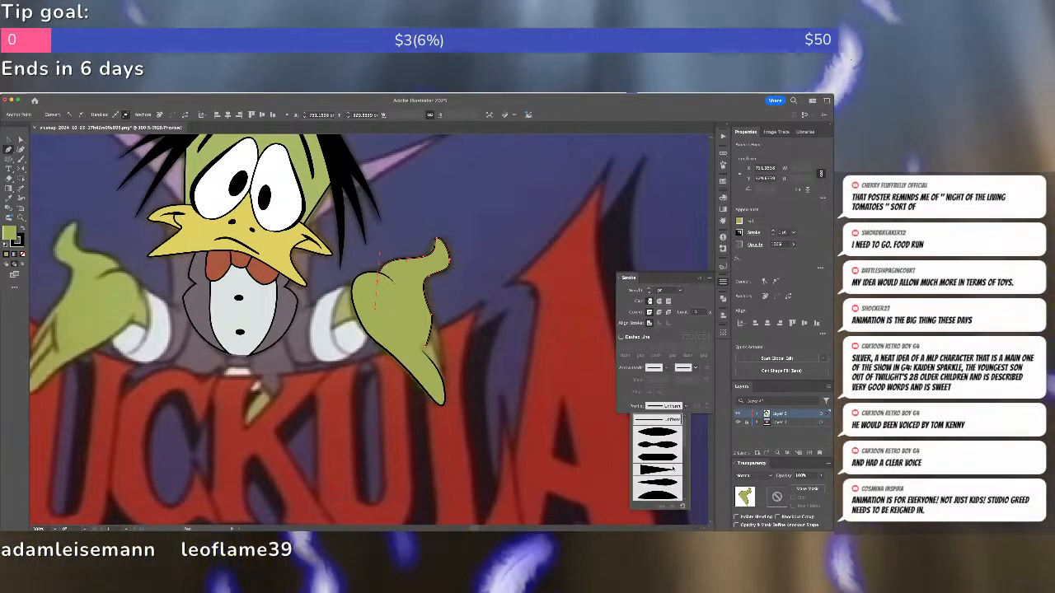
scroll(673, 469, "down", 4)
left_click(665, 458)
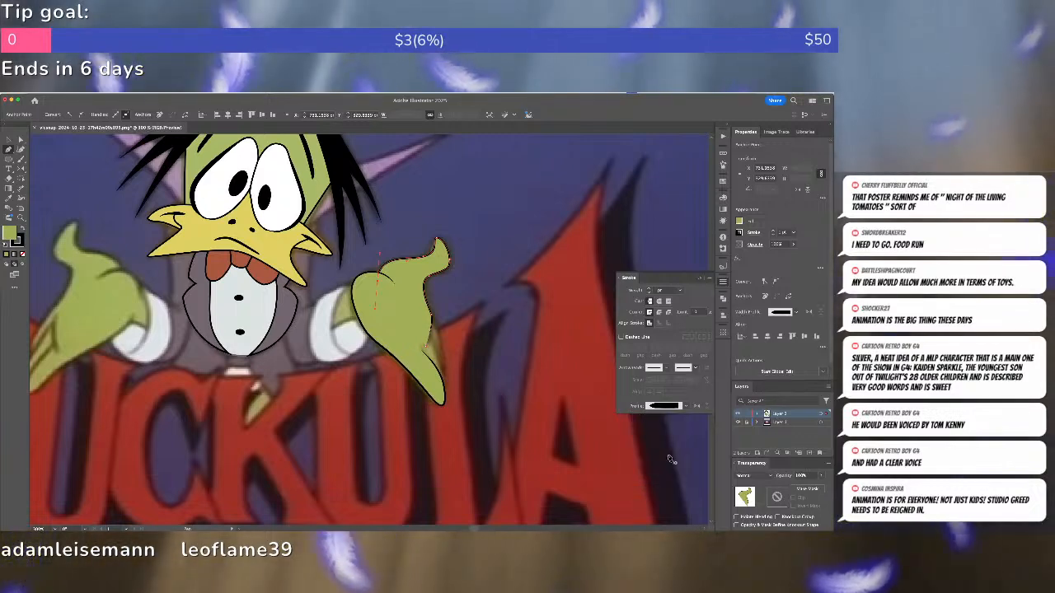
key("ctrl+shift+a")
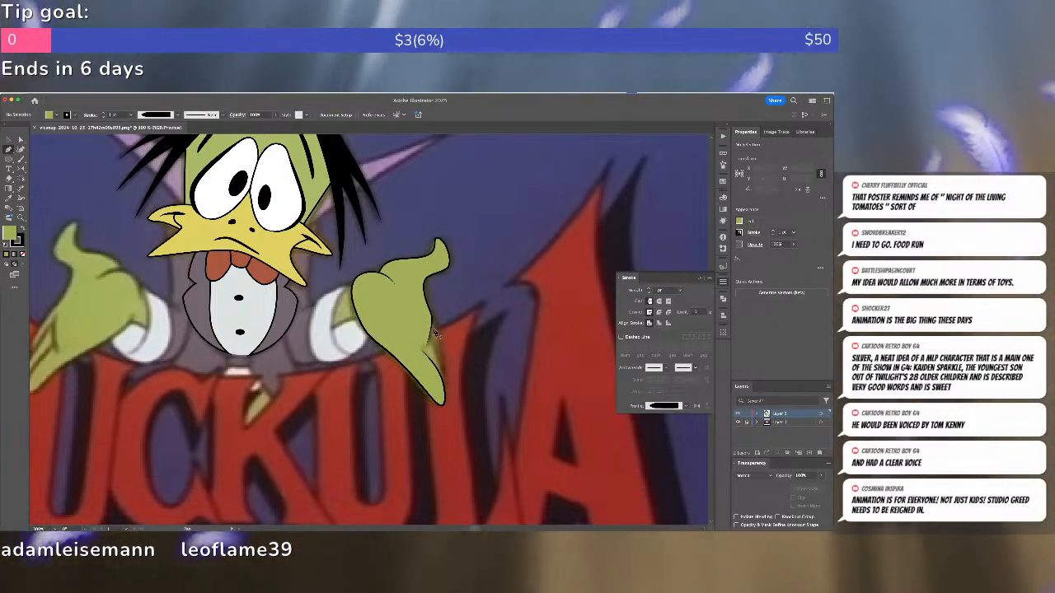
Draw a green finger shape with the Pen tool along the outer edge of the lower finger, close it inside the palm, and deselect it.
left_click(428, 322)
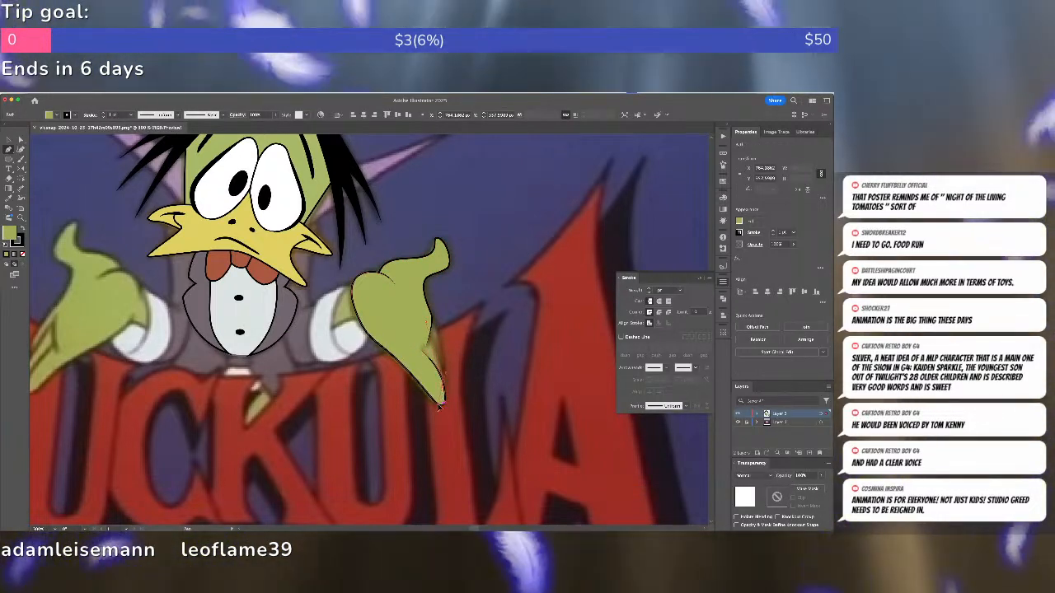
left_click(441, 404)
left_click(398, 334)
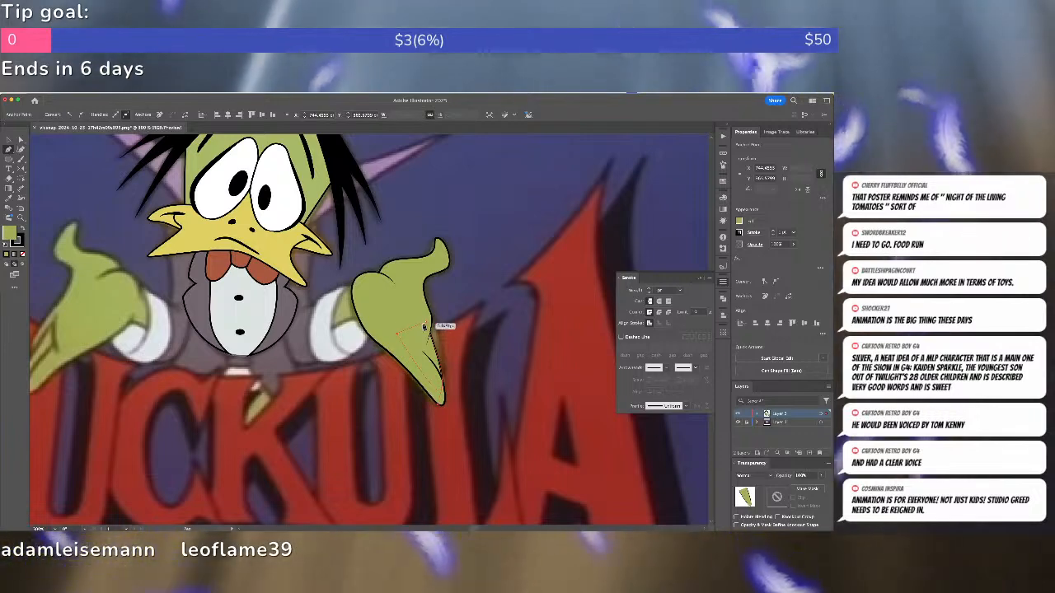
left_click(425, 325)
key("ctrl+shift+a")
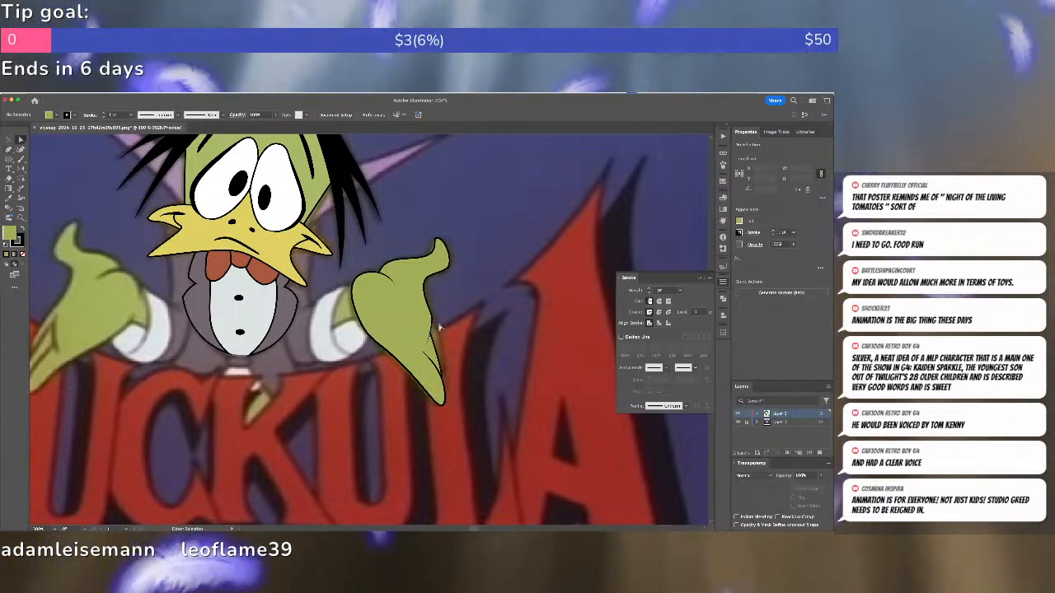
Draw a second, narrower green finger shape with the Pen tool from the palm to the fingertip of the same hand, and deselect it.
key("p")
left_click(427, 311)
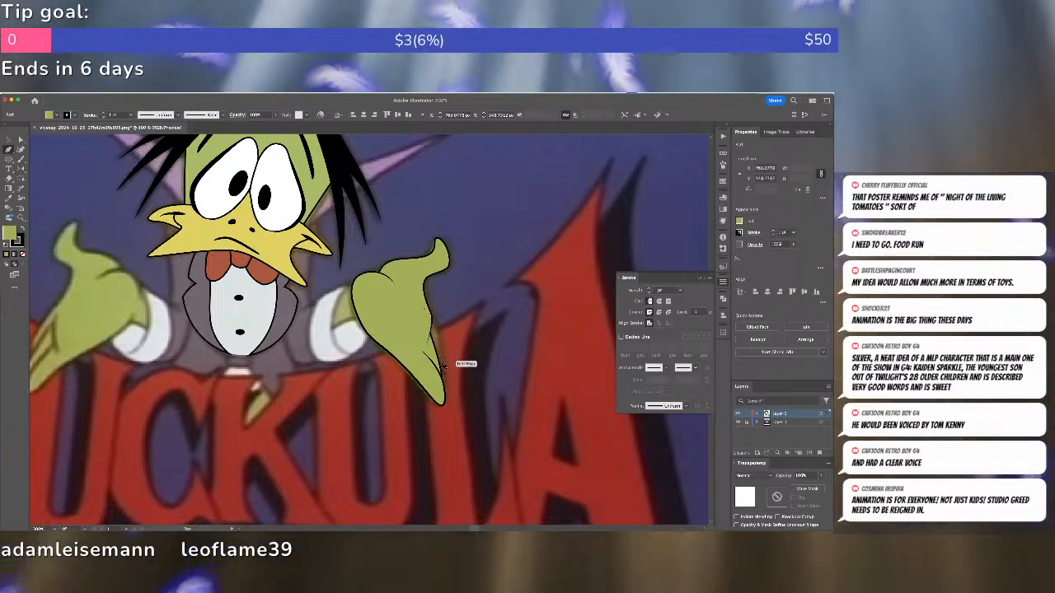
left_click(428, 406)
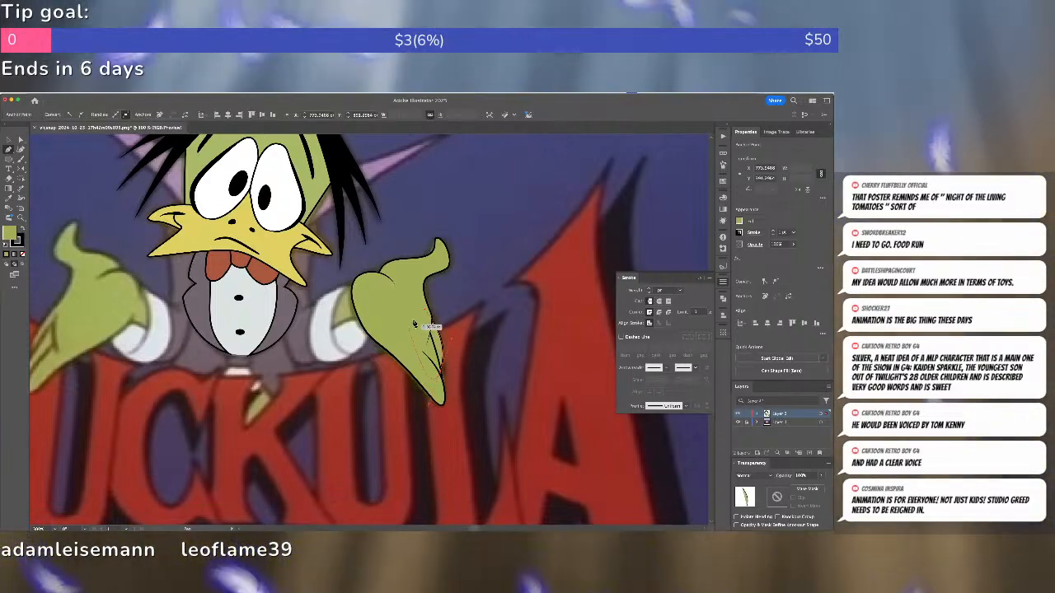
left_click(500, 293, "super")
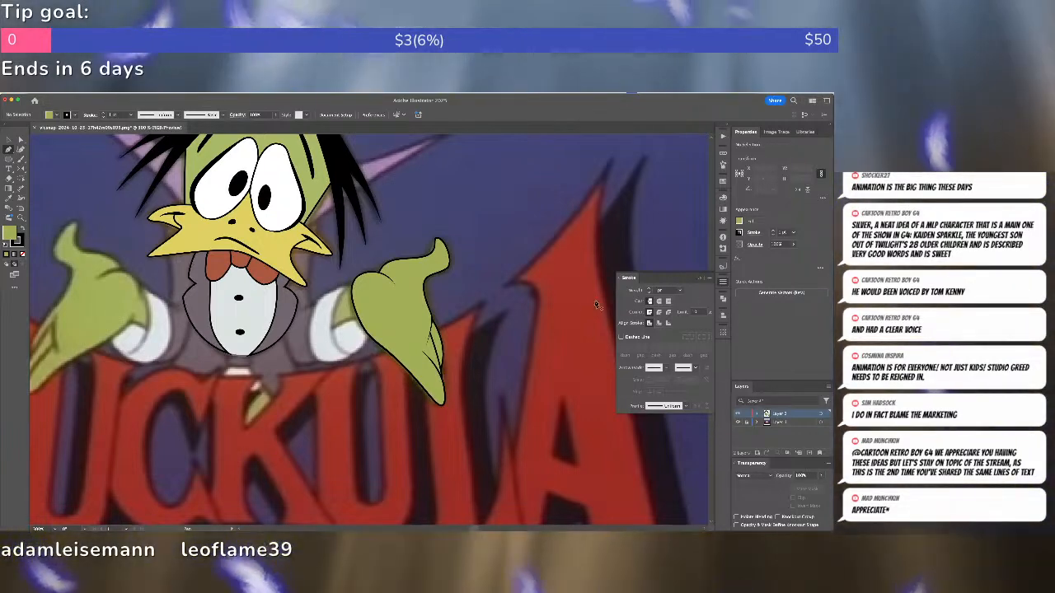
Sample the pale shirt colour and trace the shirt cuff beside the right-hand-side hand with the Pen tool.
left_click_drag(333, 351, 434, 339)
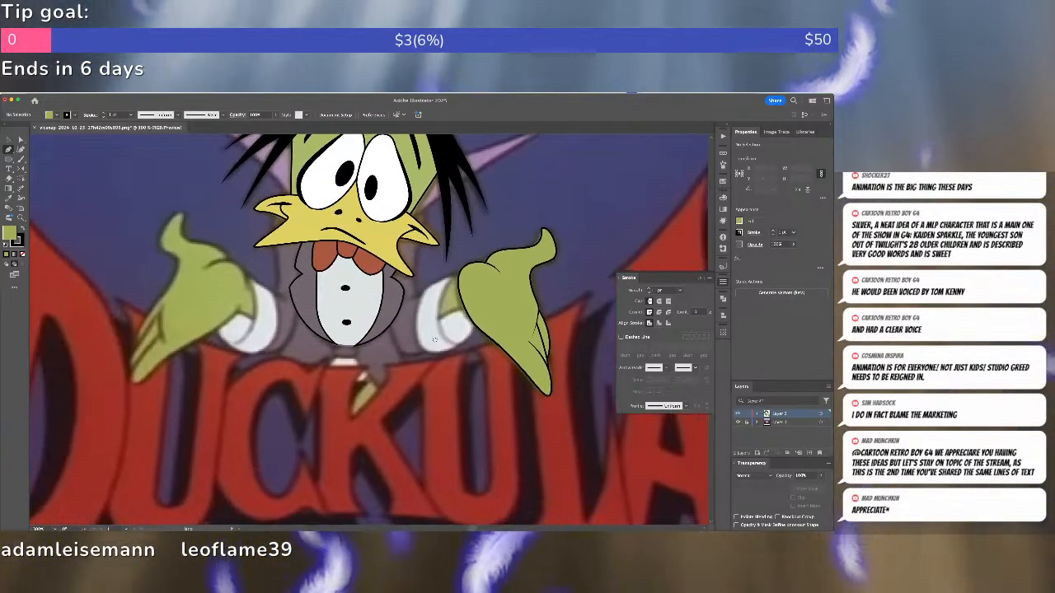
key("i")
left_click(367, 290)
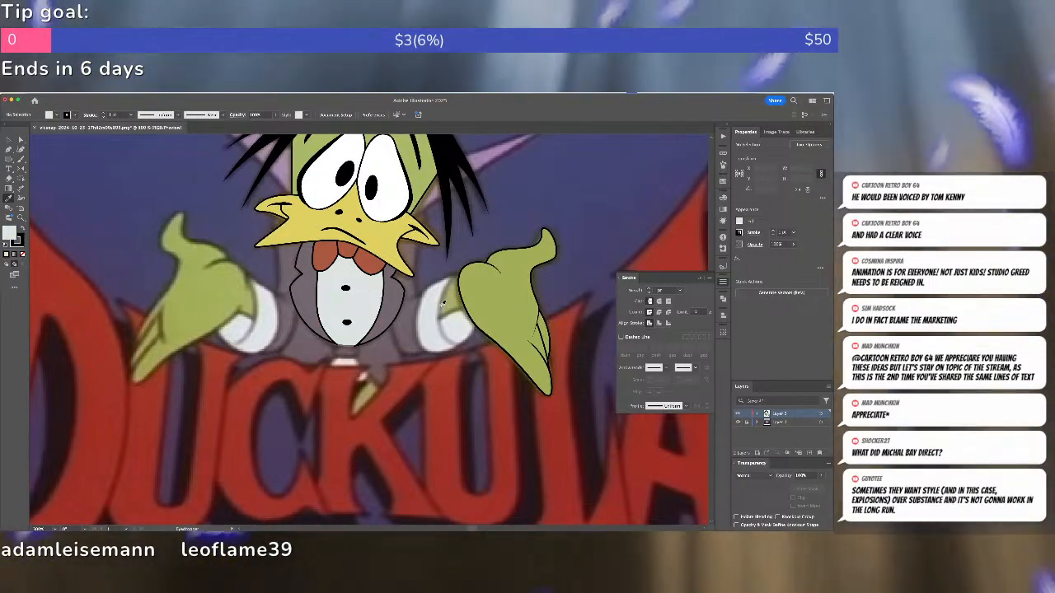
key("p")
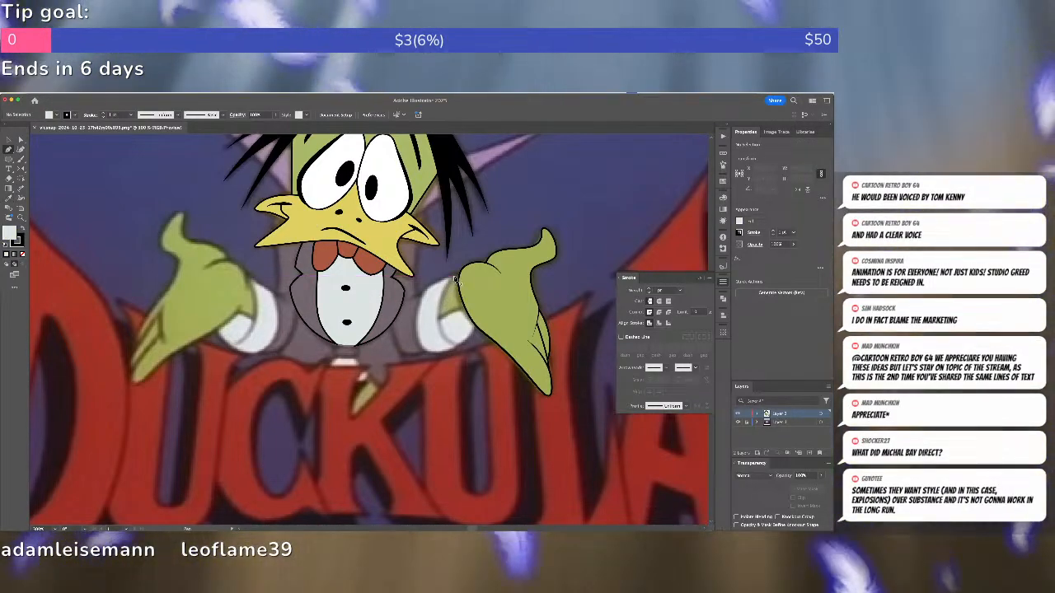
left_click(443, 330)
left_click_drag(443, 349, 449, 357)
left_click(465, 343)
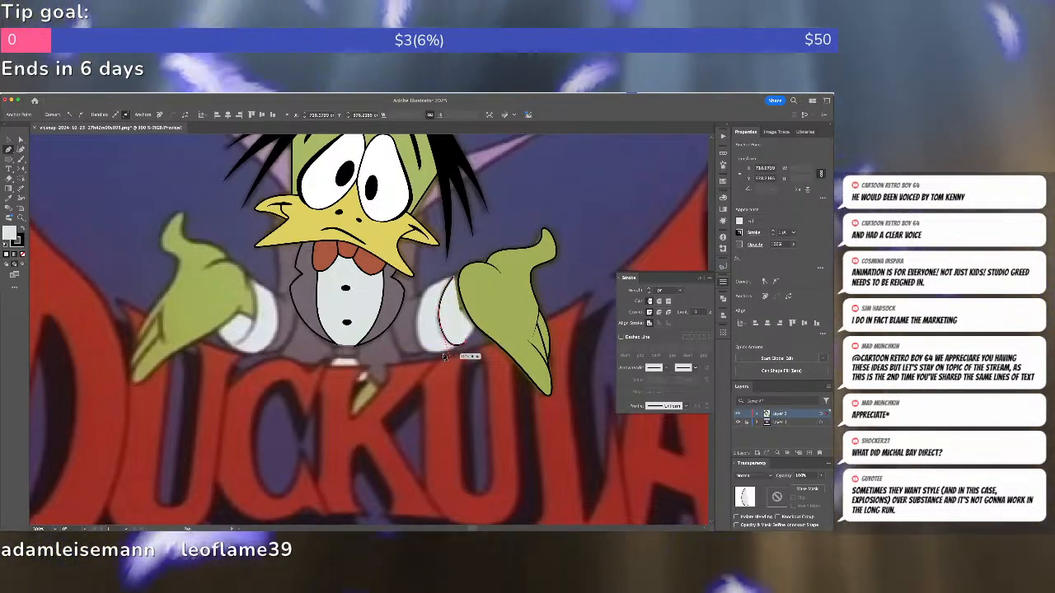
left_click_drag(418, 351, 415, 349)
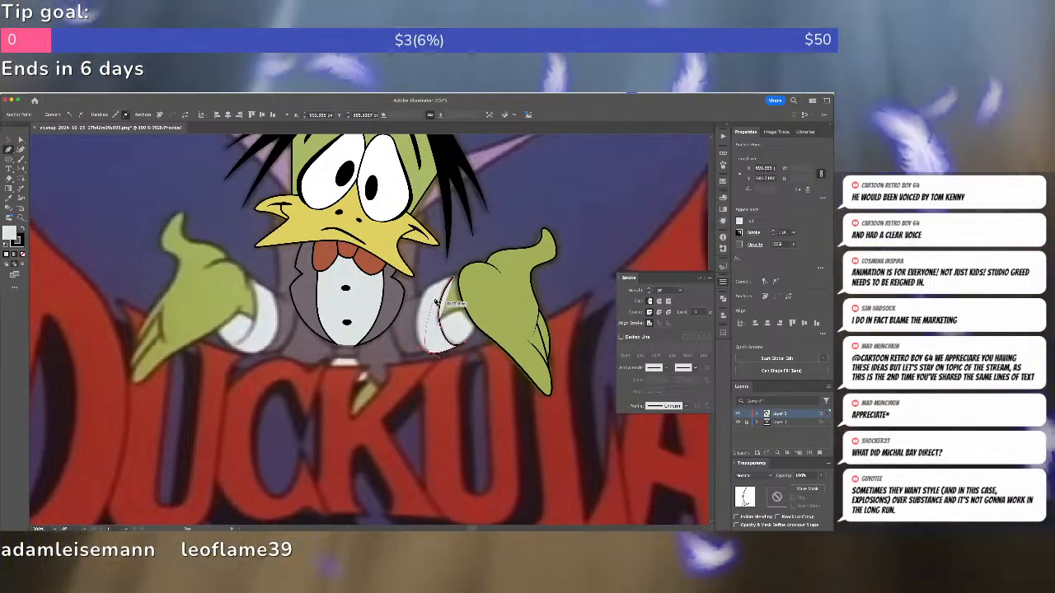
left_click(451, 267)
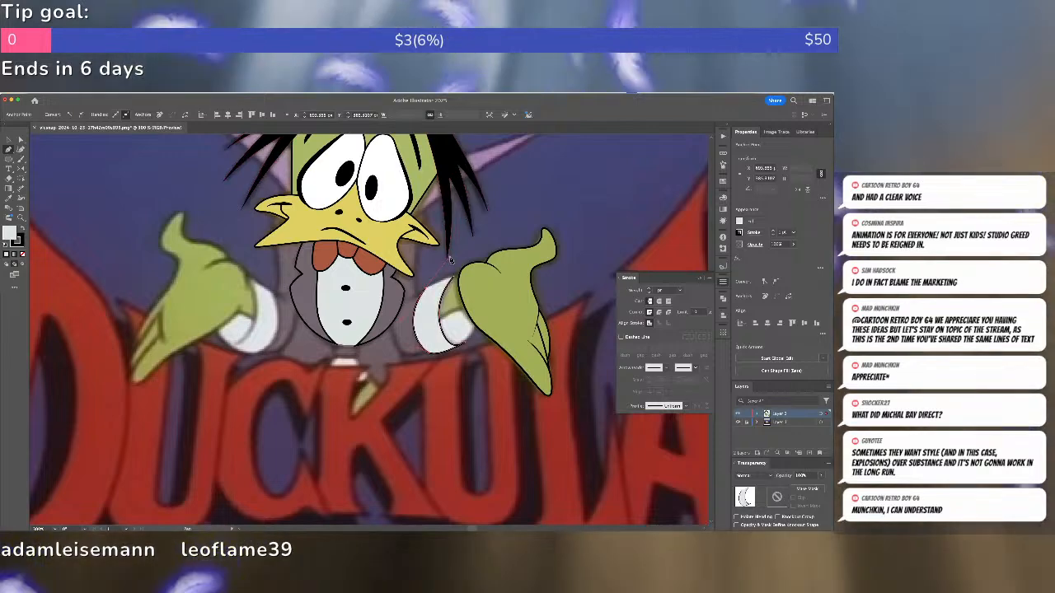
Reshape the outer curve of the cuff with the Direct Selection tool to match the reference, and deselect it.
key("a")
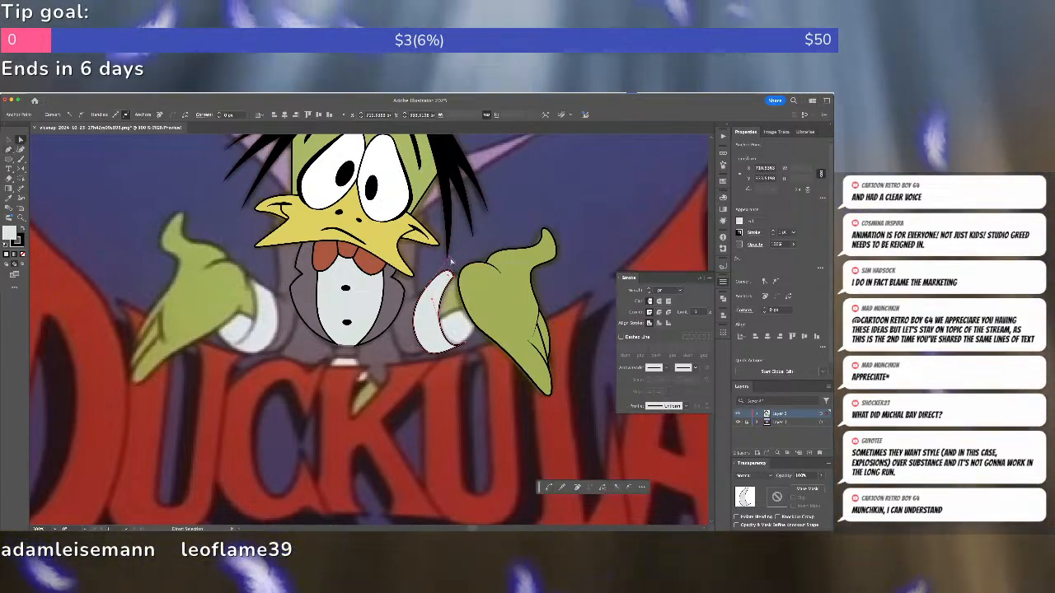
left_click_drag(441, 279, 438, 281)
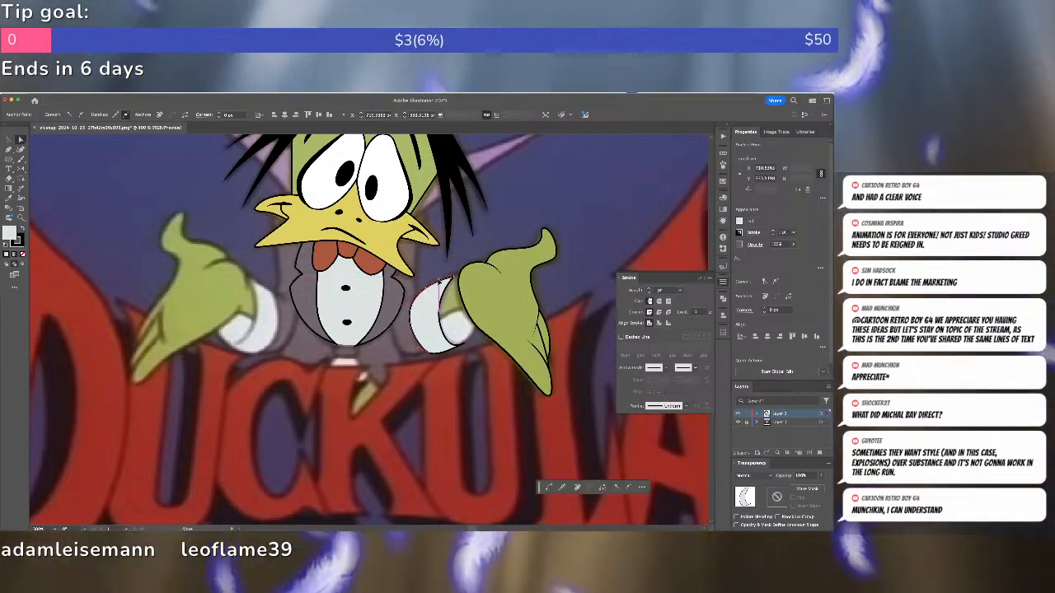
left_click(411, 310)
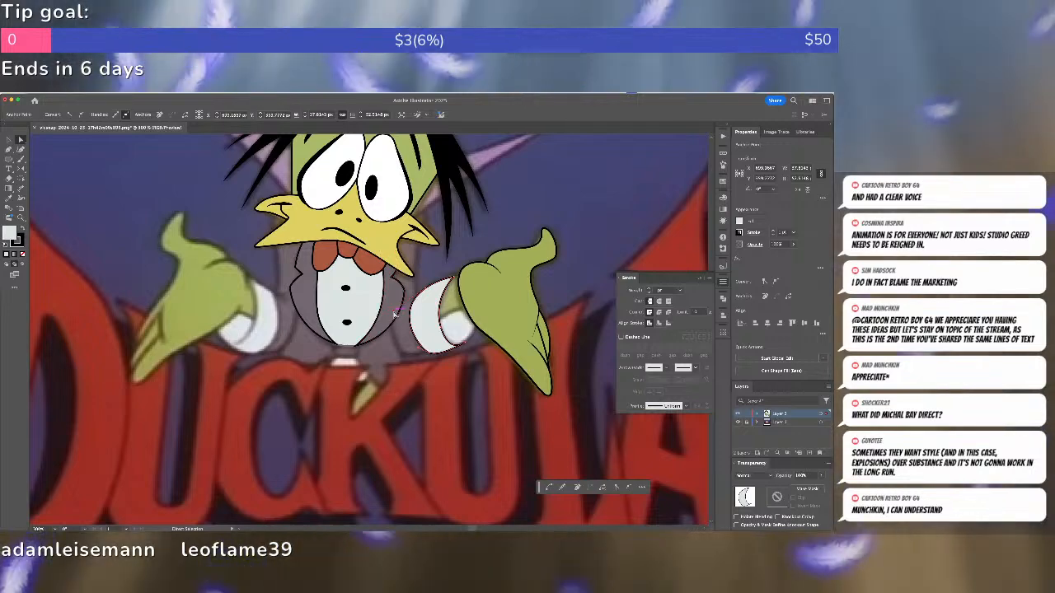
left_click_drag(393, 310, 406, 307)
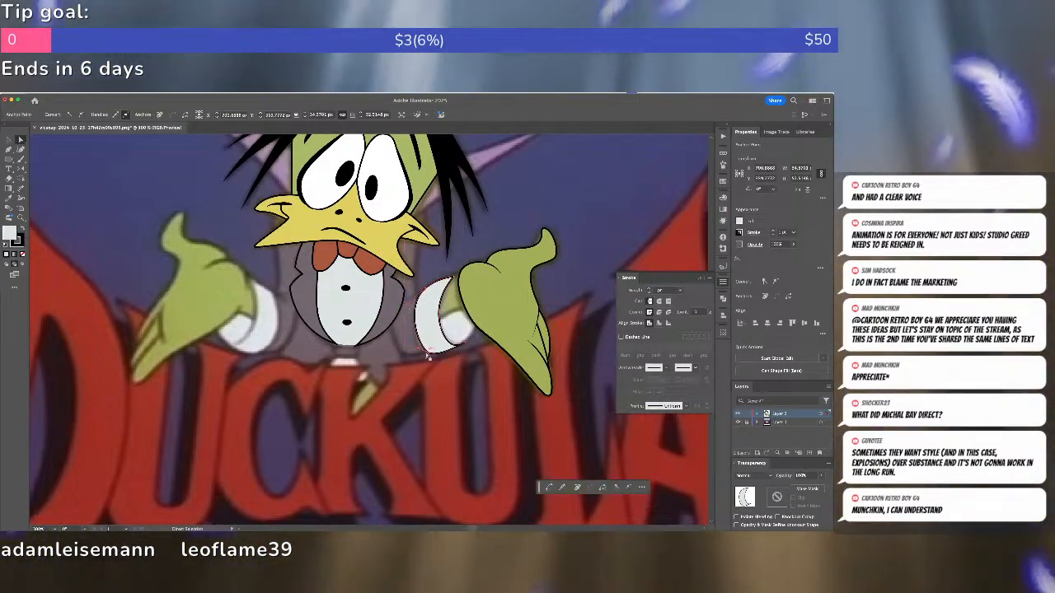
left_click(417, 359)
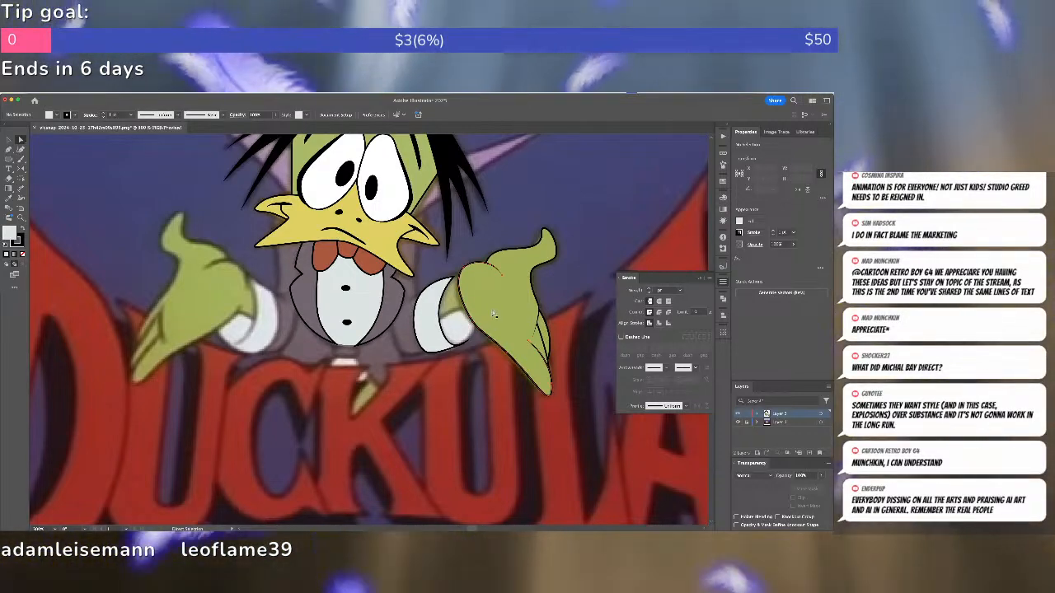
Pick up the grey jacket colour and draw a small rounded shape under the bottom of the shirt front, leaving it deselected.
left_click(540, 359)
left_click(409, 335)
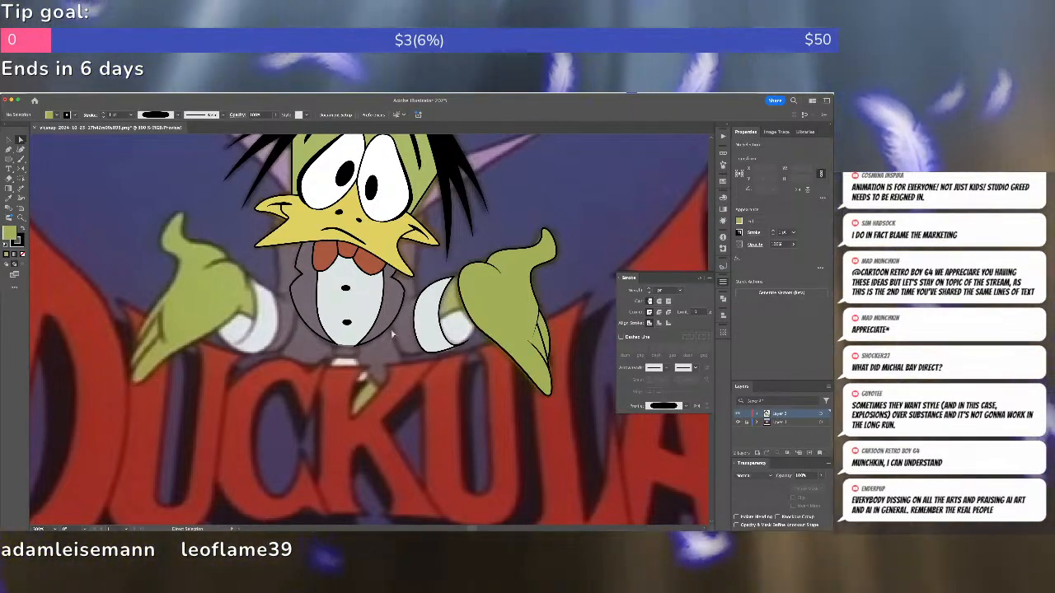
left_click(393, 322)
left_click(408, 333)
key("p")
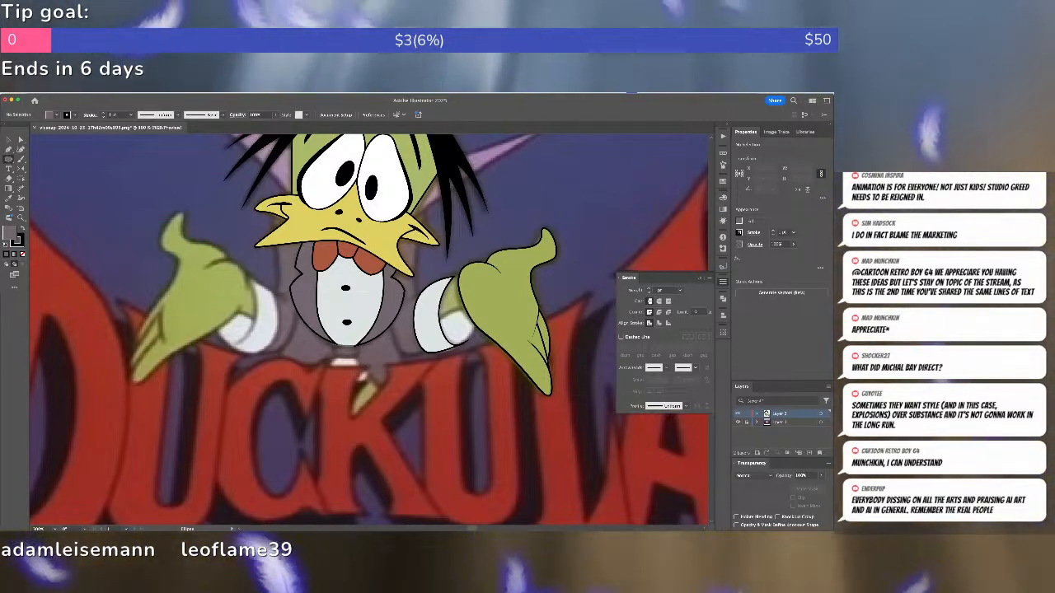
left_click_drag(360, 354, 360, 355)
key("super+shift+a")
Adjust the lower anchor point of the right-hand-side lapel beside the small rounded shape, and deselect the lapel.
key("a")
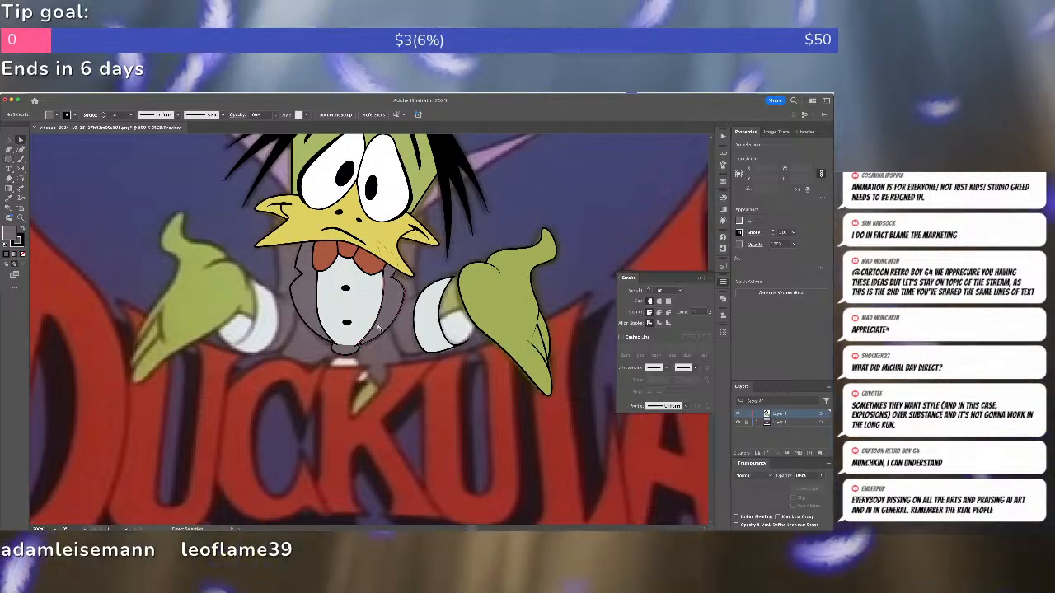
left_click(358, 347)
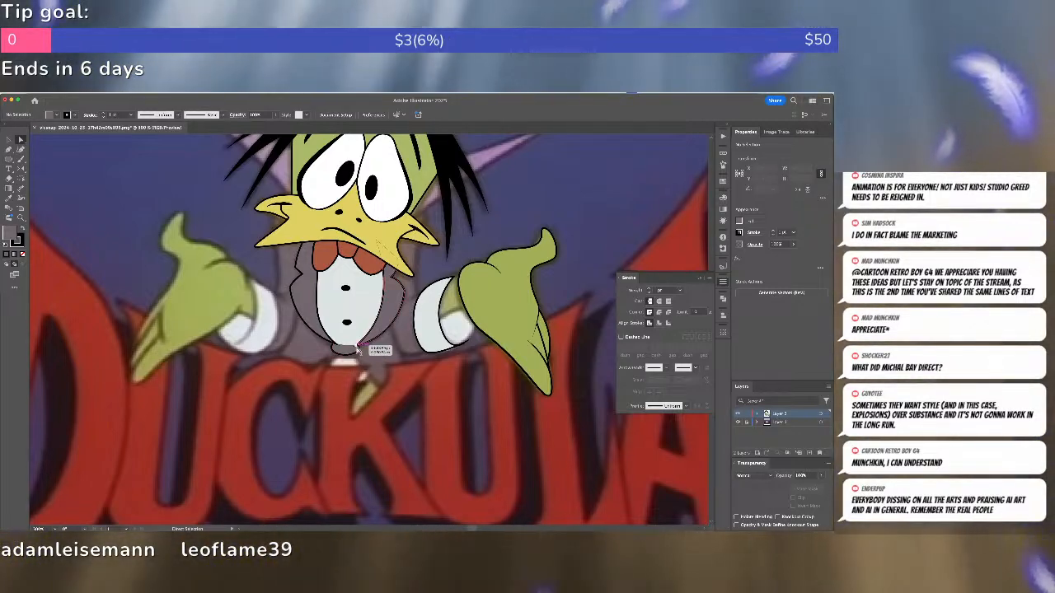
key("v")
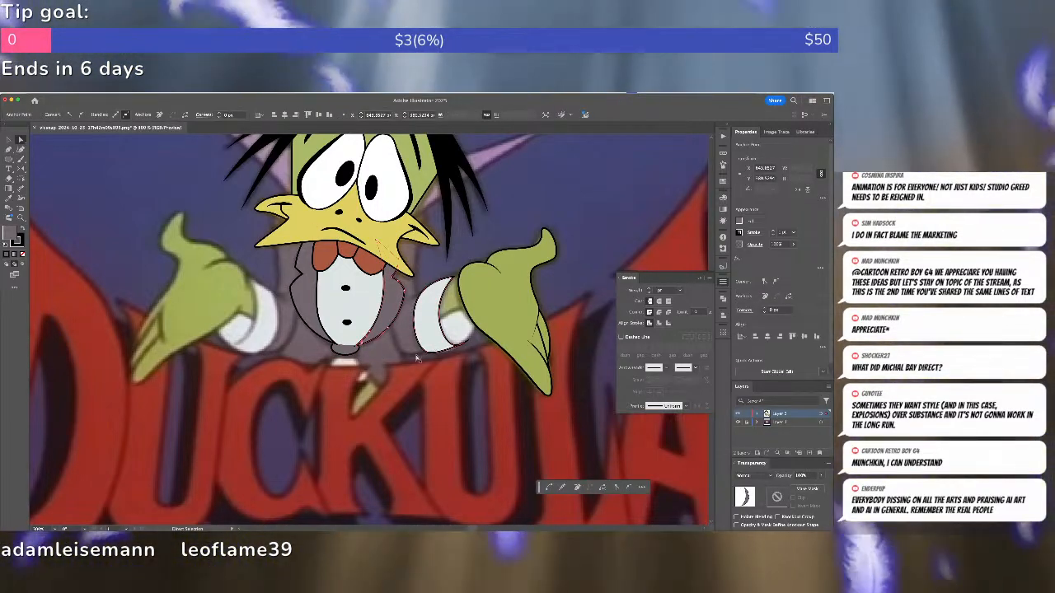
key("super+shift+a")
Draw a four-sided grey coat tail with the Pen tool hanging below the right-hand-side lapel, and deselect it.
key("p")
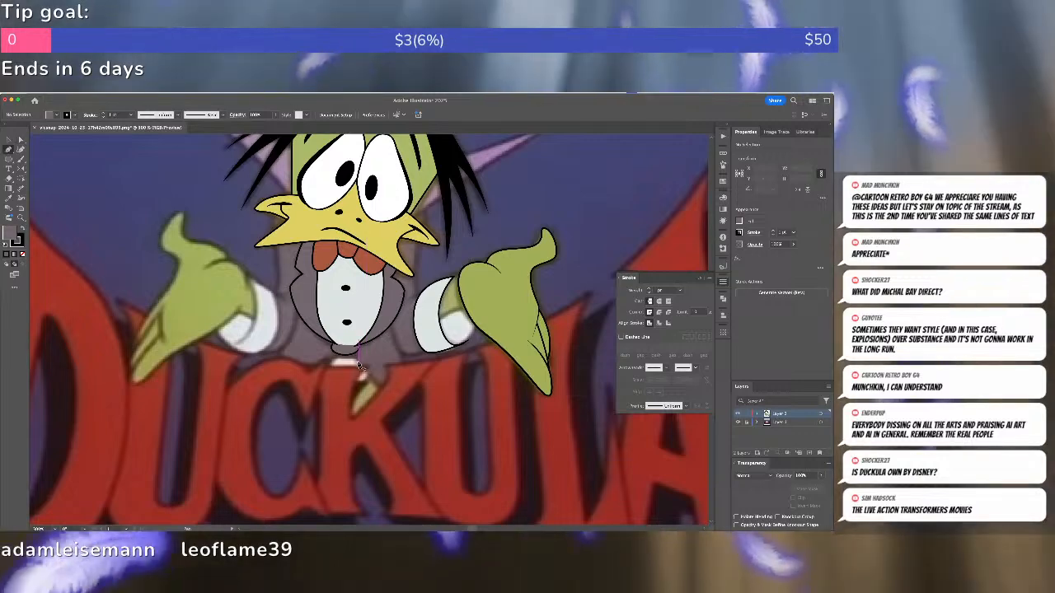
left_click(353, 353)
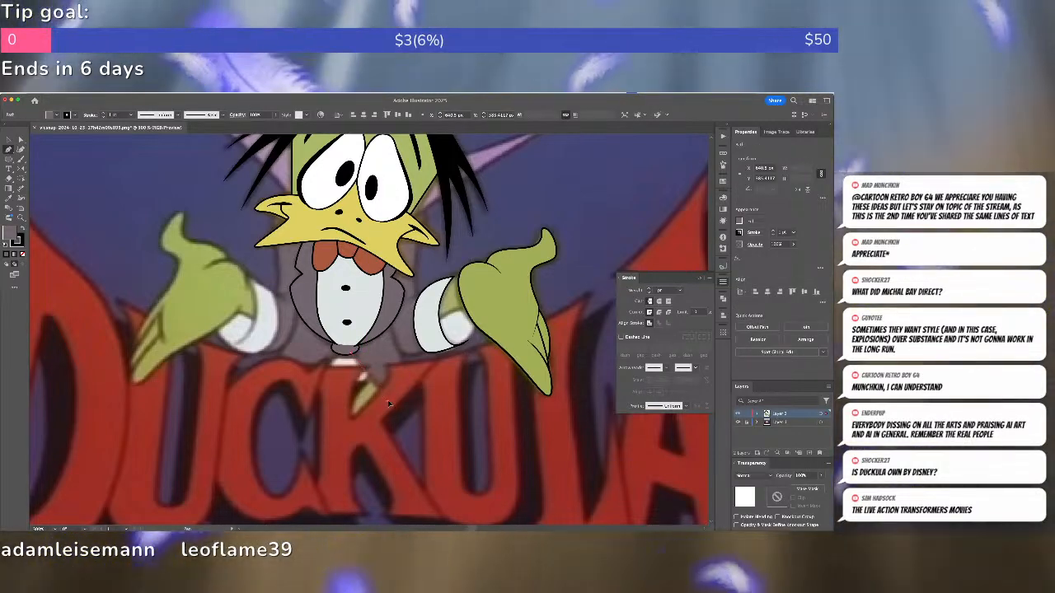
left_click(386, 401)
left_click(417, 381)
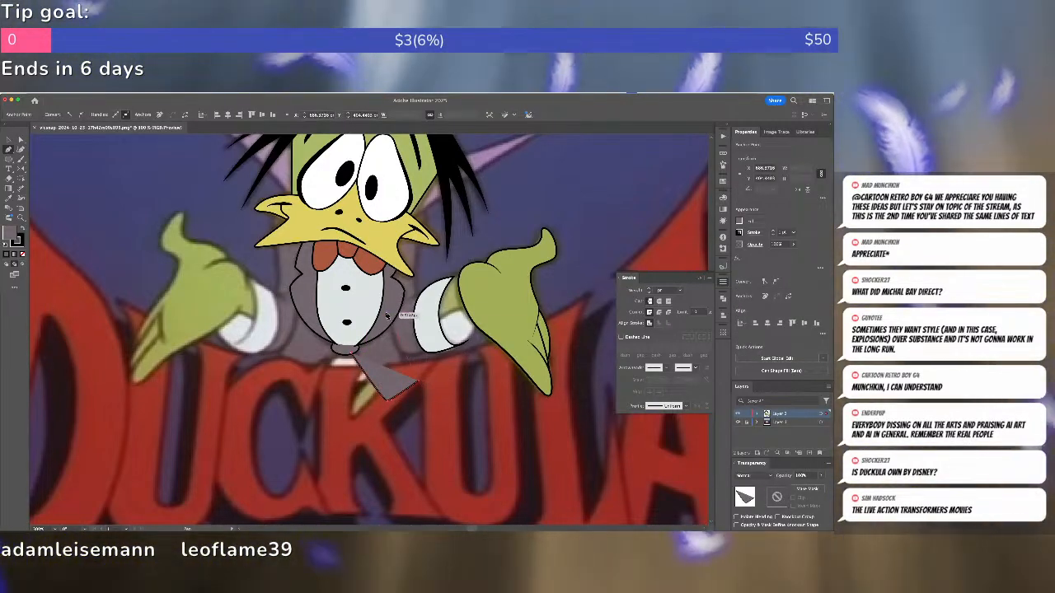
left_click(387, 311)
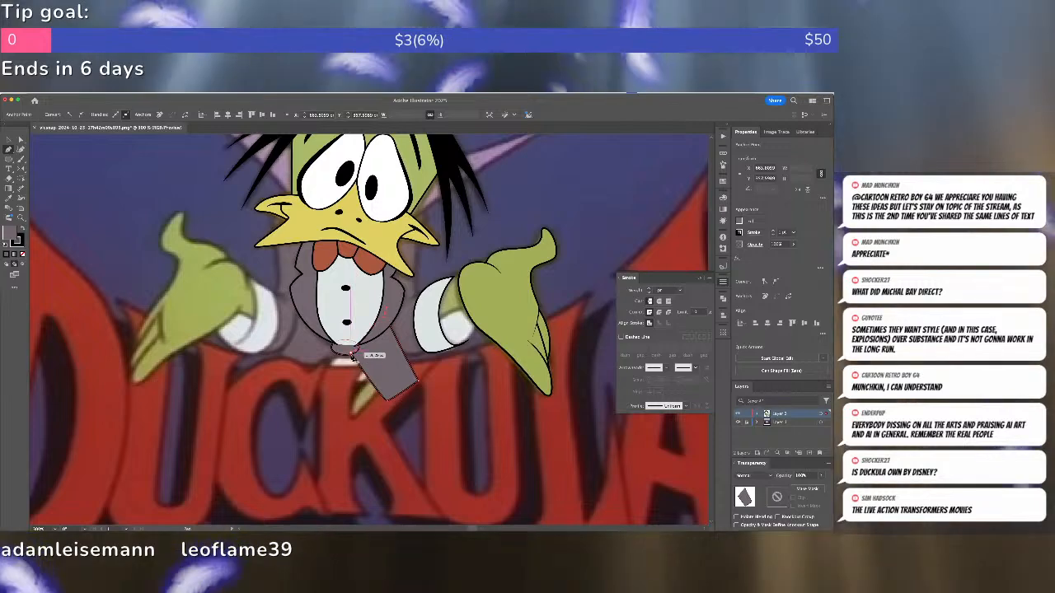
left_click(353, 361)
key("ctrl+shift+a")
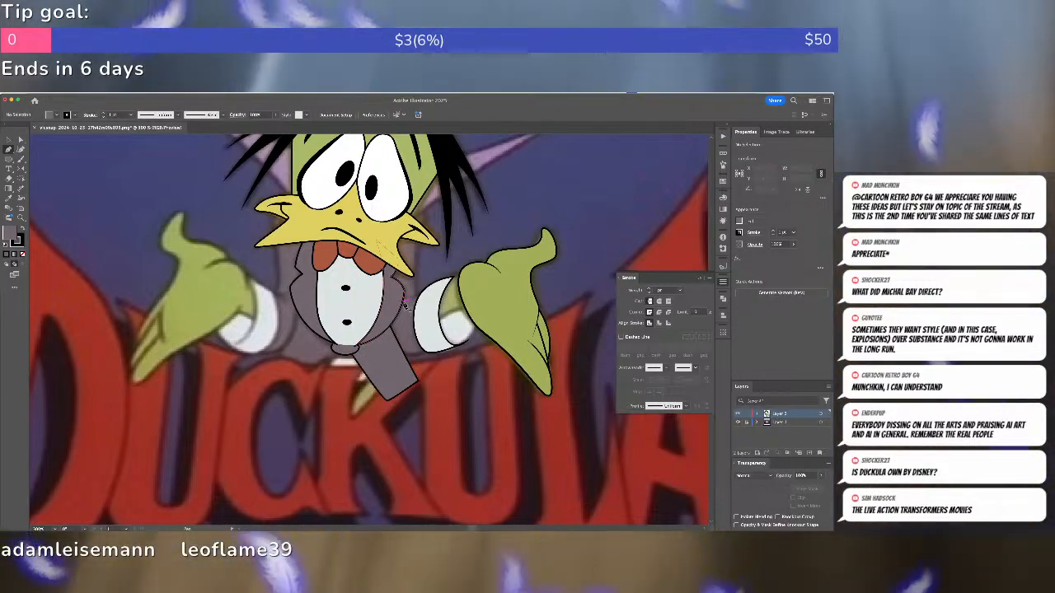
Trace the grey jacket sleeve between the right-hand-side lapel and the cuff with the Pen tool, and deselect it.
left_click(433, 293)
left_click(432, 290)
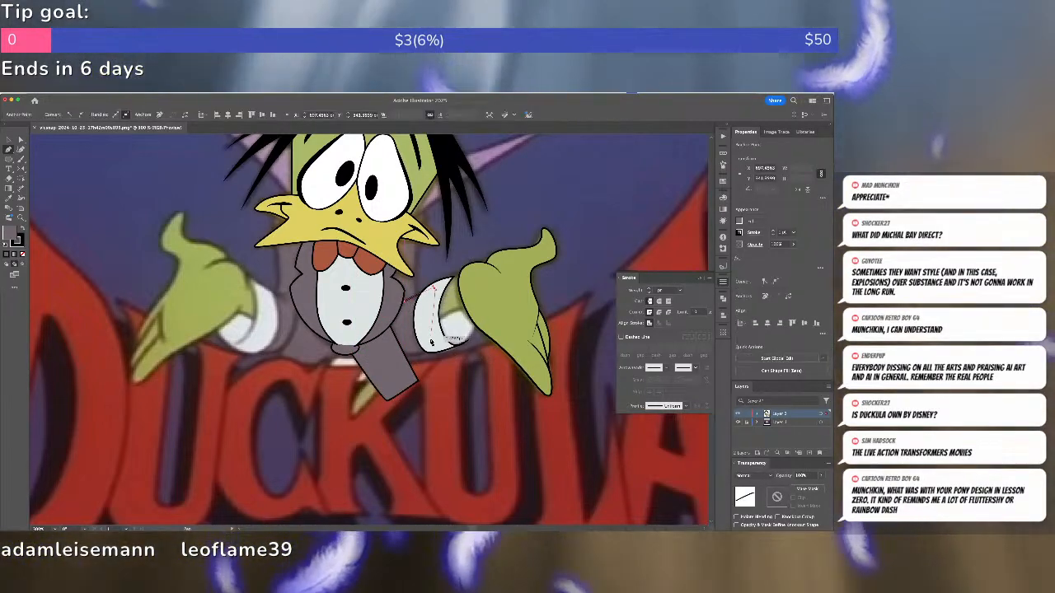
left_click_drag(429, 351, 384, 348)
left_click(384, 334)
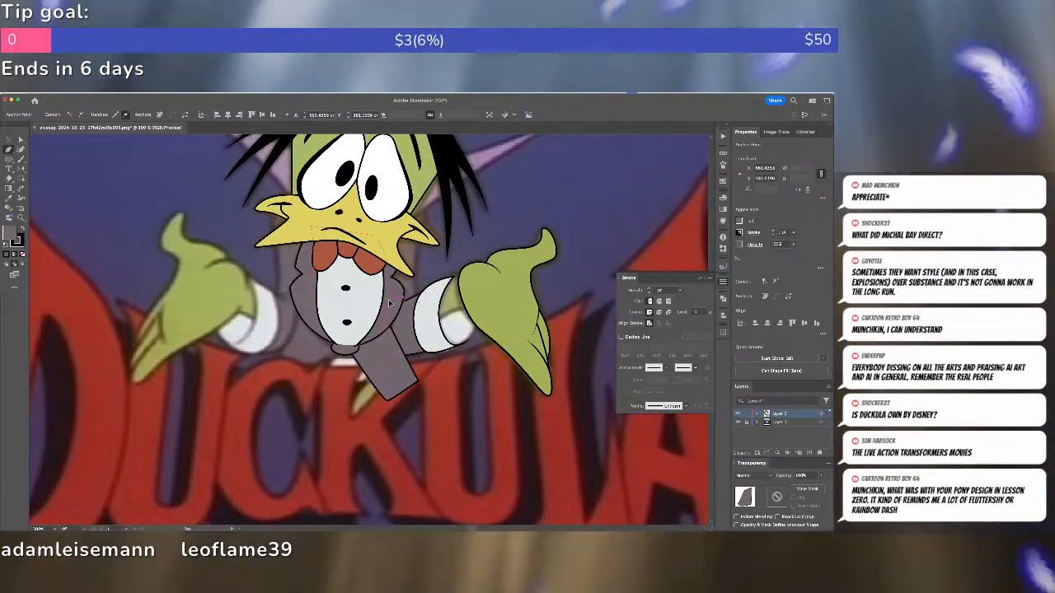
left_click(391, 302)
left_click(405, 297)
key("super+shift+a")
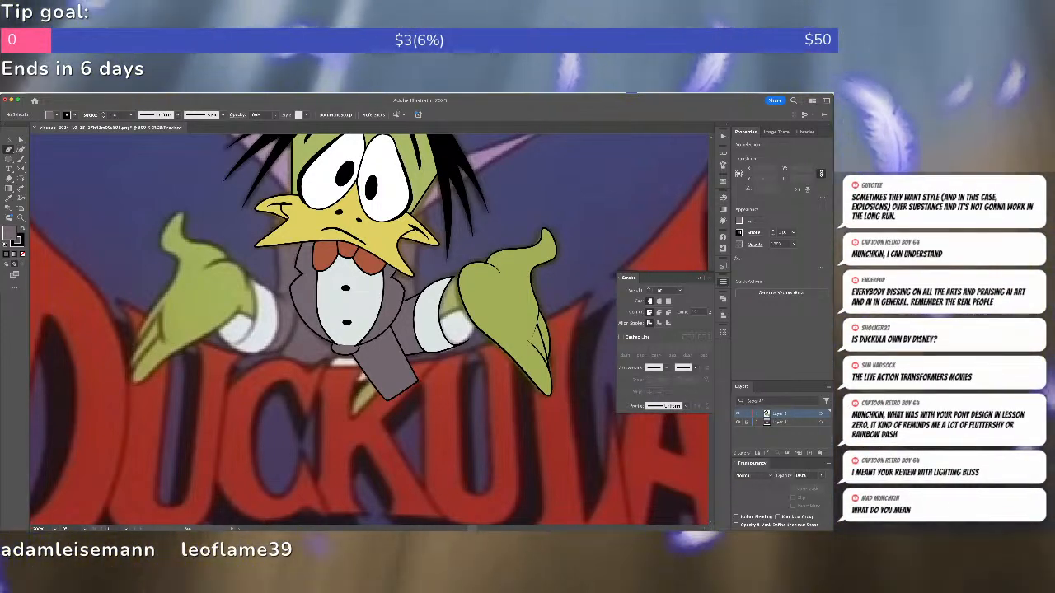
Try bringing the right-hand-side eye's white shape to the front of the artwork, and undo the reordering.
key("a")
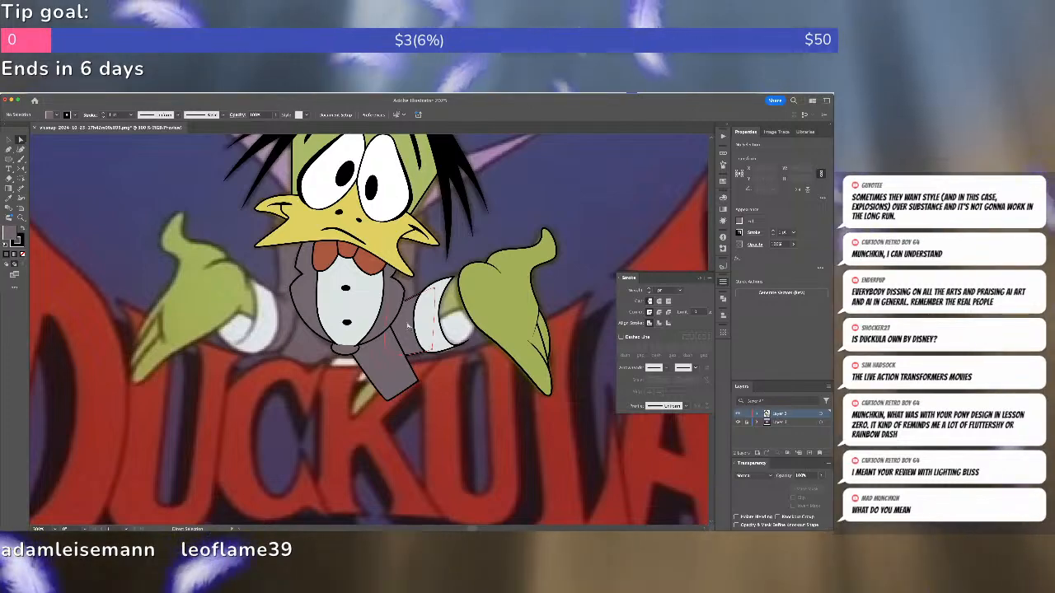
left_click(407, 325)
left_click_drag(391, 299, 382, 229)
left_click(402, 216)
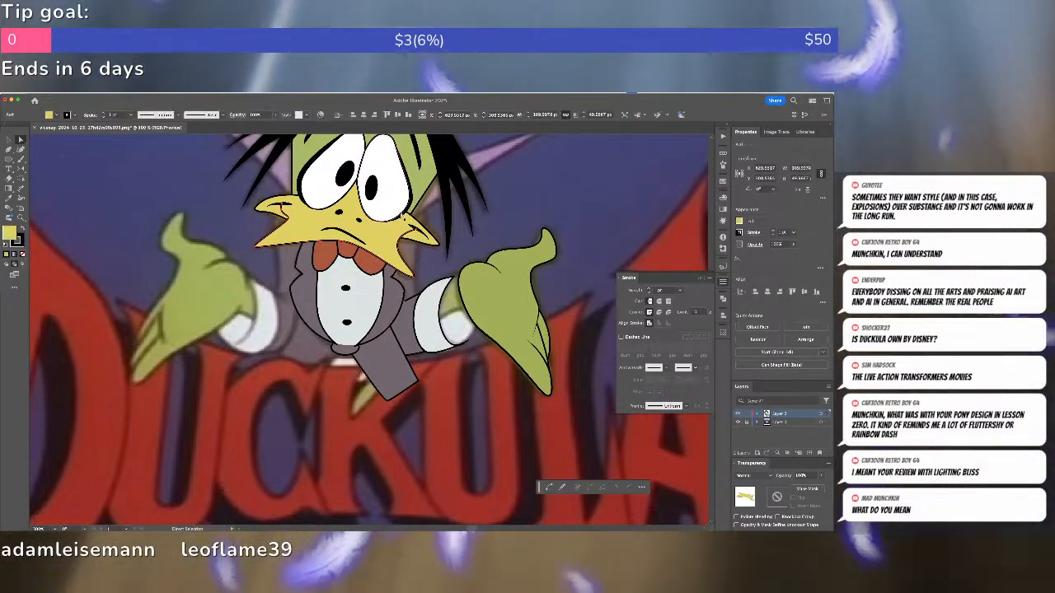
left_click(369, 153)
left_click(414, 209, "shift")
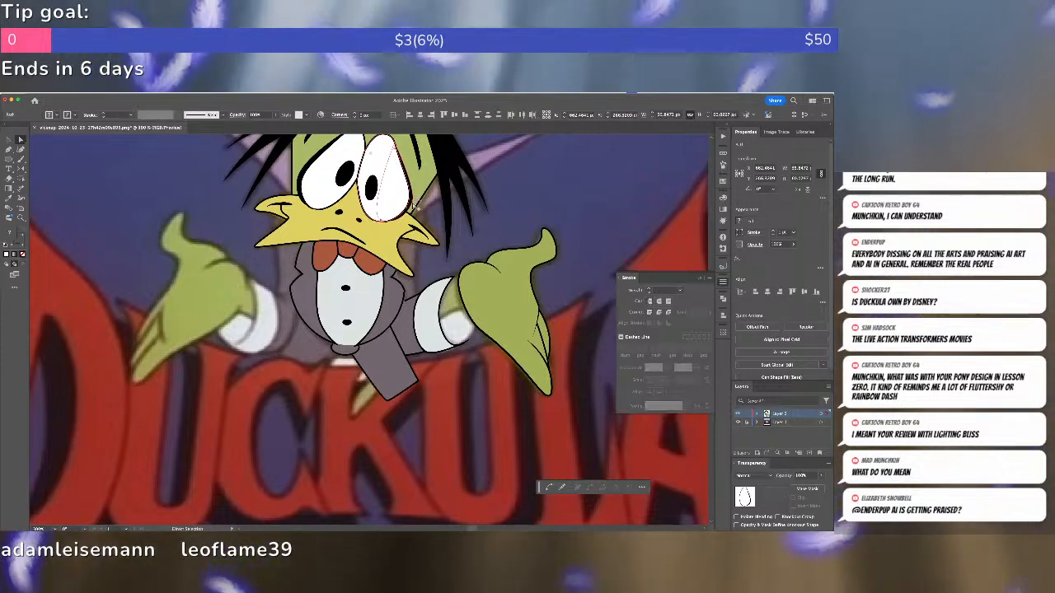
key("super+shift+]")
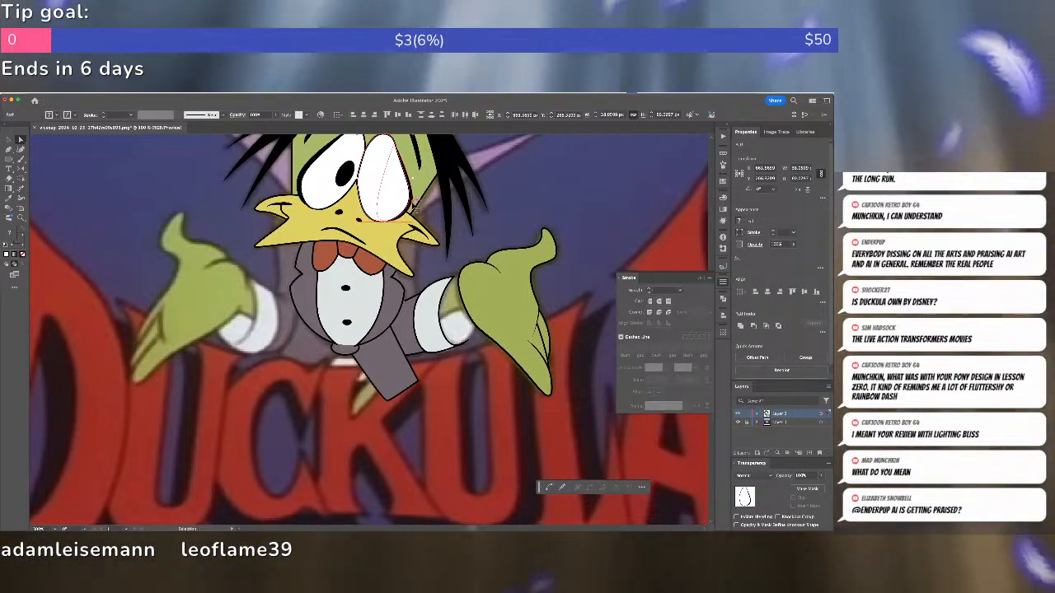
key("super+z")
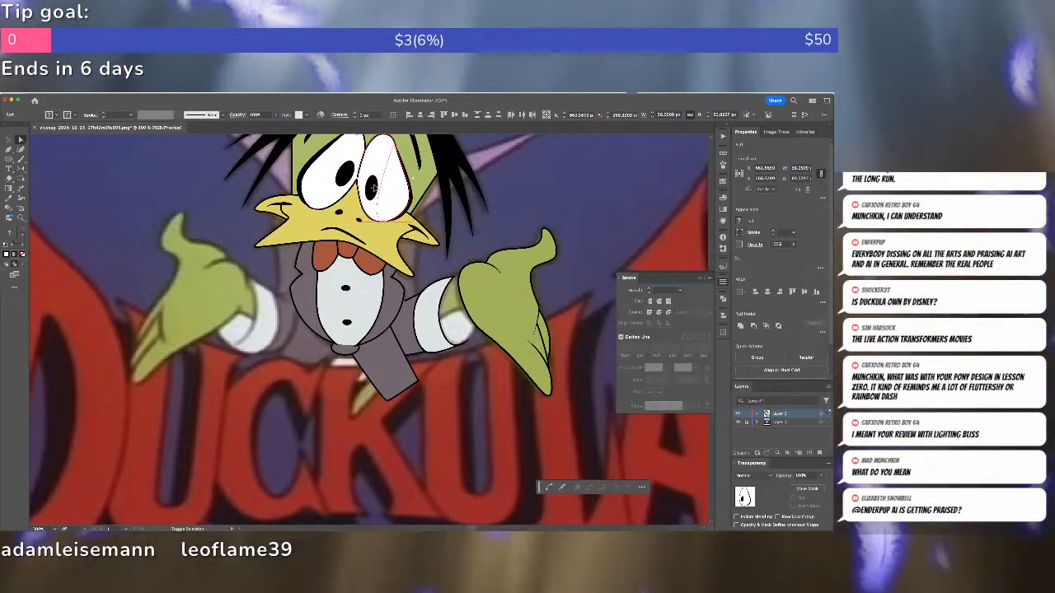
Extend the grey sleeve path with the Pen tool up behind the beak, around the shoulder and back down to the cuff.
key("super+shift+a")
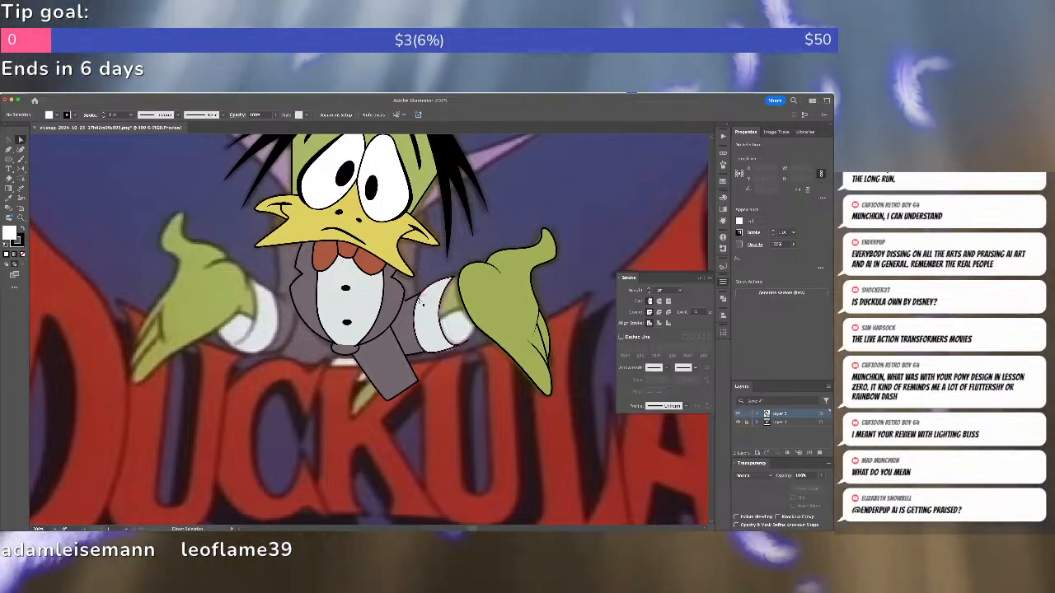
left_click(407, 272)
key("p")
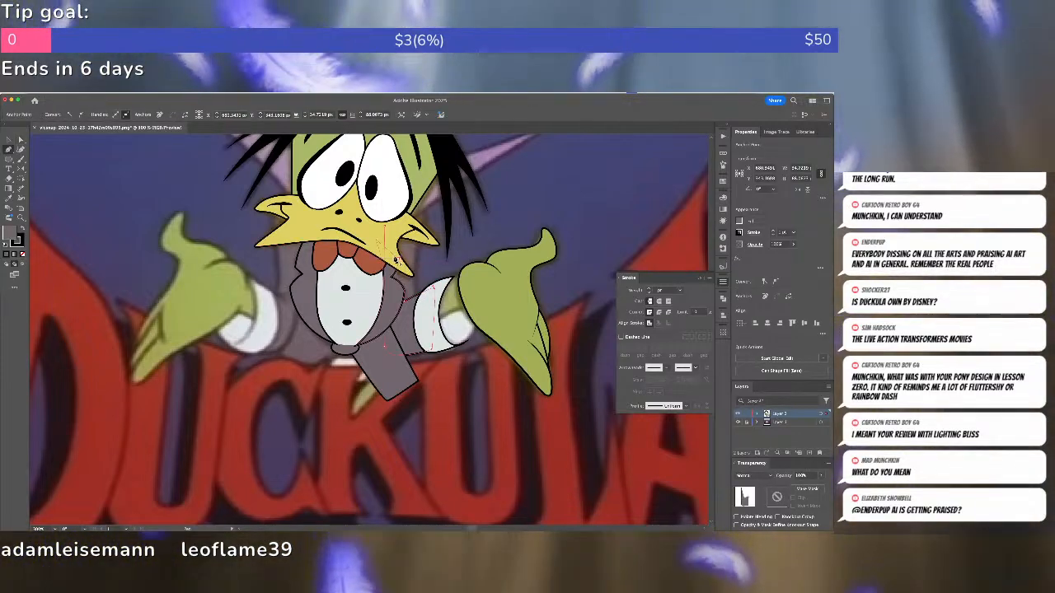
left_click(385, 227)
left_click_drag(419, 211, 433, 226)
left_click_drag(414, 260, 416, 291)
left_click(417, 291)
key("a")
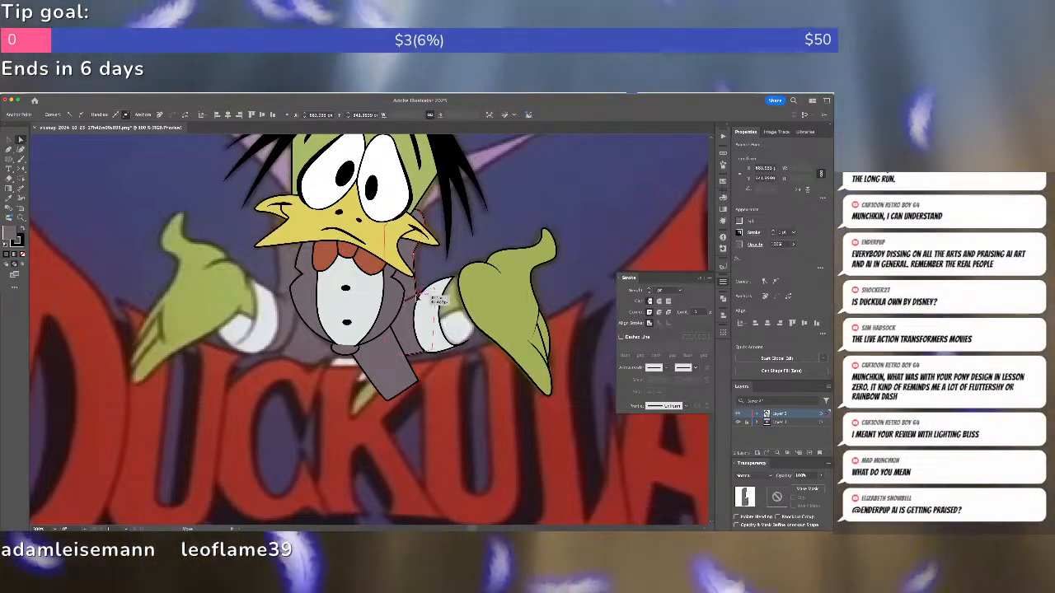
Apply a tapered variable-width profile to the grey sleeve's outline, and deselect the sleeve.
left_click(672, 406)
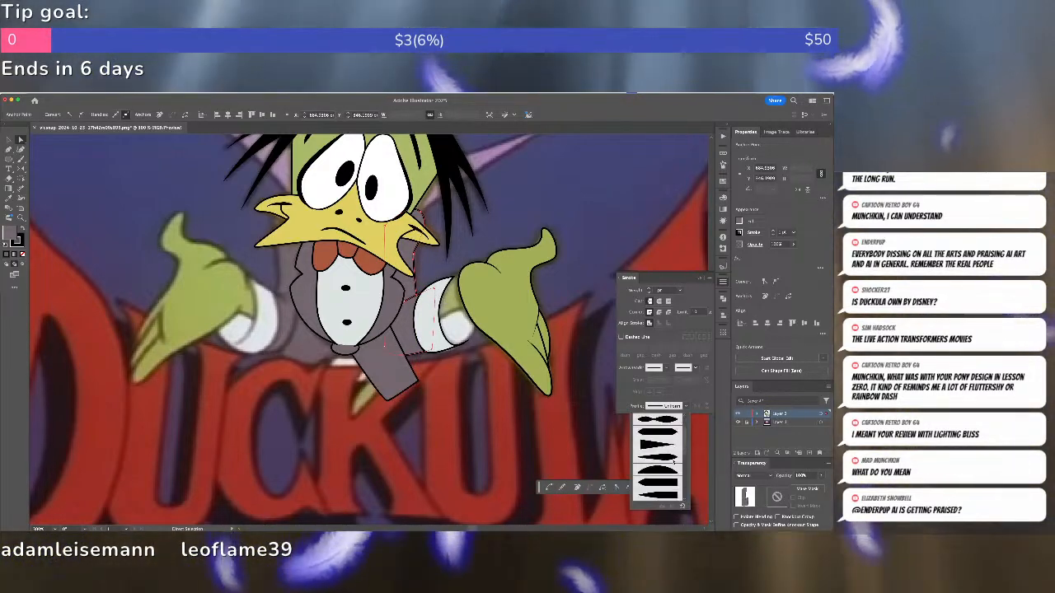
left_click(662, 462)
left_click(494, 412)
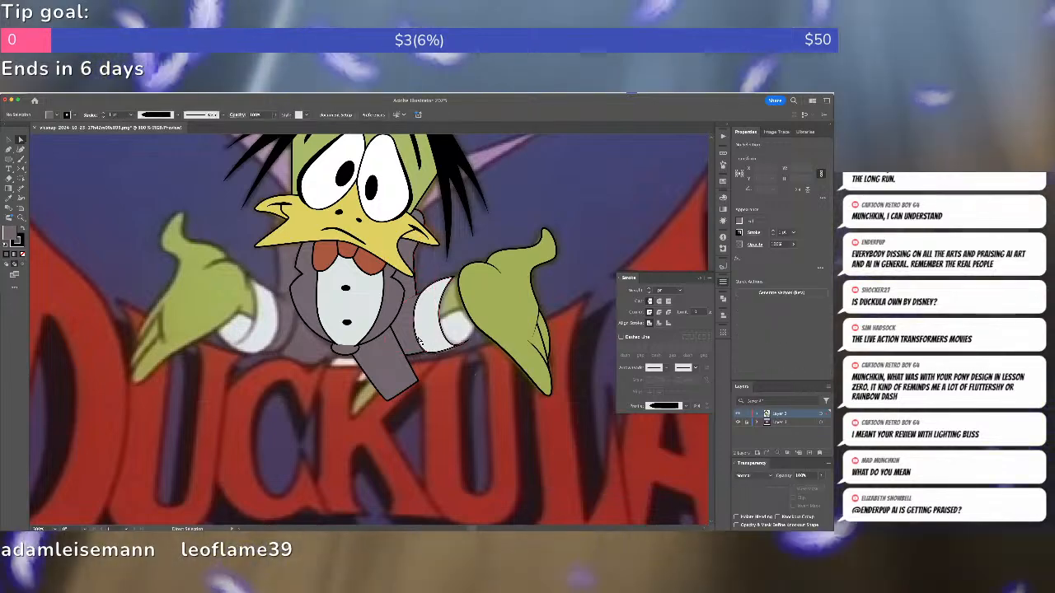
Adjust the stroke thickness along the sleeve outline beside the cuff with the Width tool in isolation mode, and leave isolation mode.
scroll(414, 328, "up", 4)
double_click(400, 255)
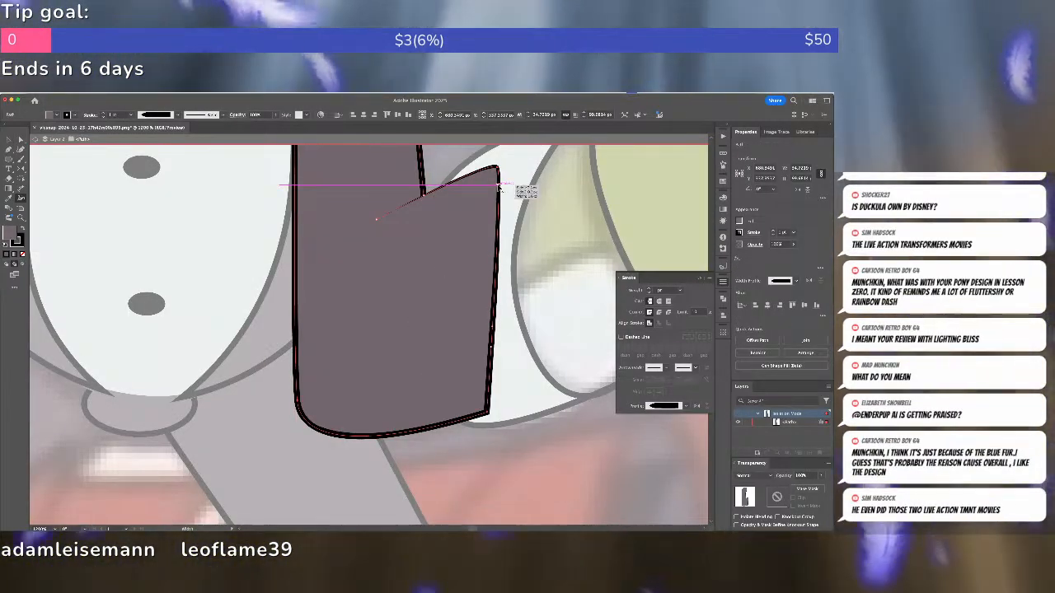
double_click(500, 183)
left_click(376, 352)
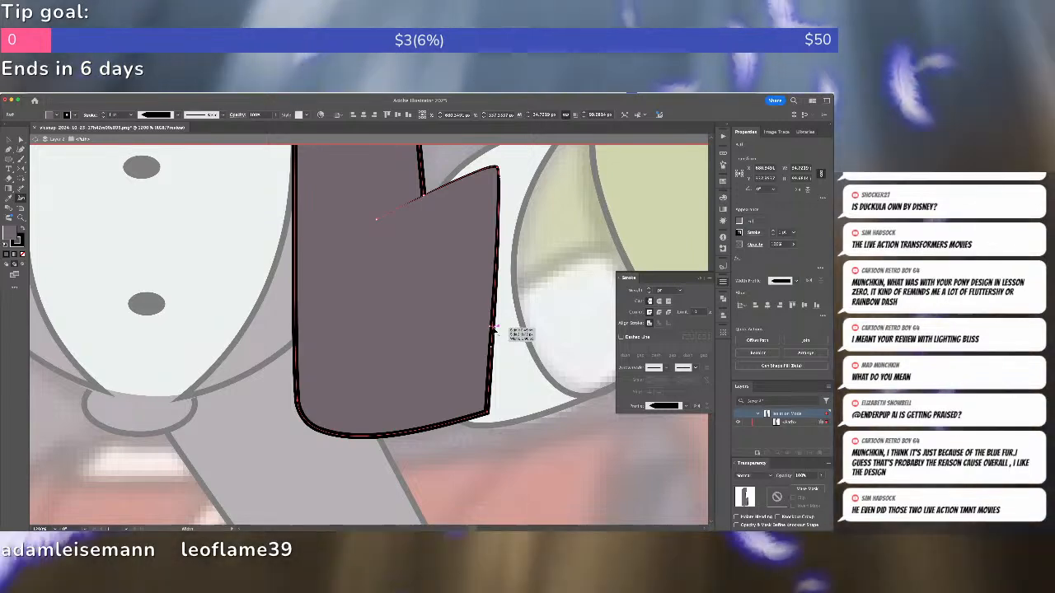
left_click_drag(463, 181, 408, 205)
double_click(562, 211, "super")
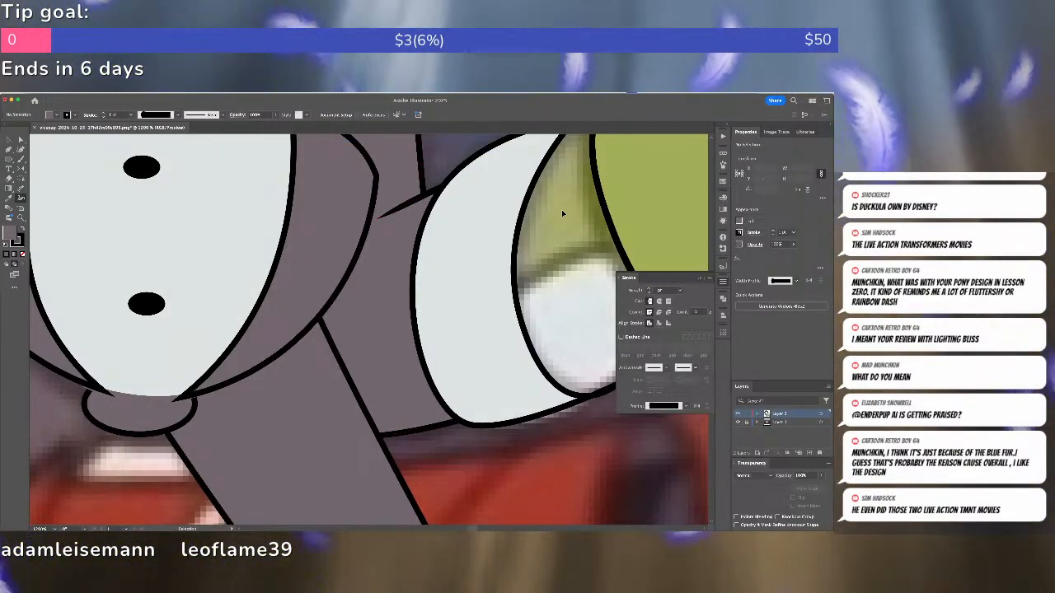
key("super+minus")
key("super+minus")
key("super+minus")
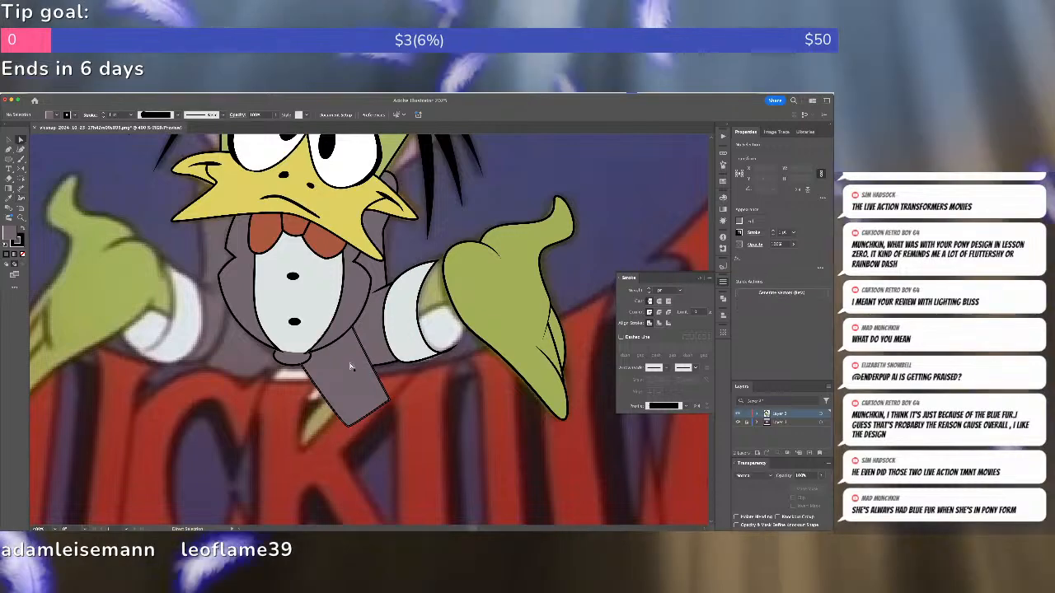
Move the sleeve's lower inner anchor point up and inward behind the lapel, and deselect the sleeve.
left_click(349, 366)
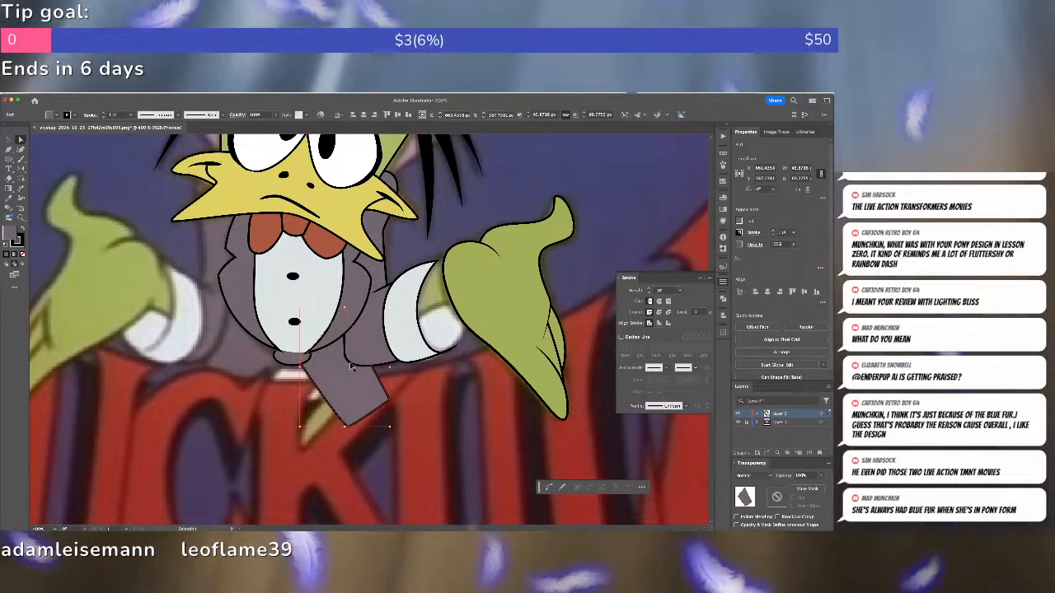
left_click(345, 356)
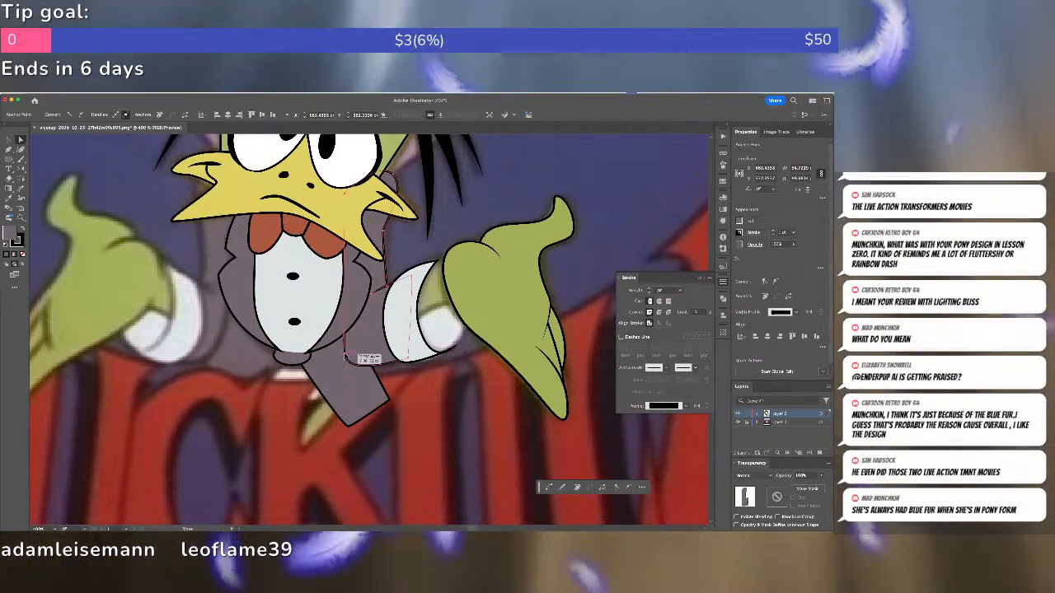
left_click_drag(345, 356, 321, 318)
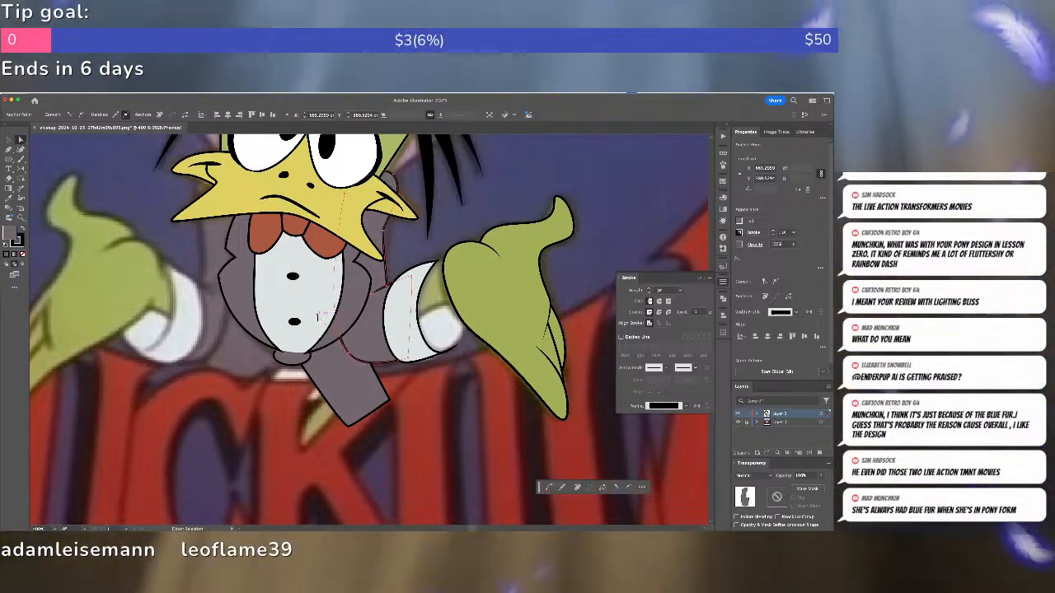
left_click(413, 279)
mouse_move(315, 370)
left_mouse_down()
mouse_move(440, 384)
mouse_move(407, 365)
mouse_move(304, 357)
left_mouse_up()
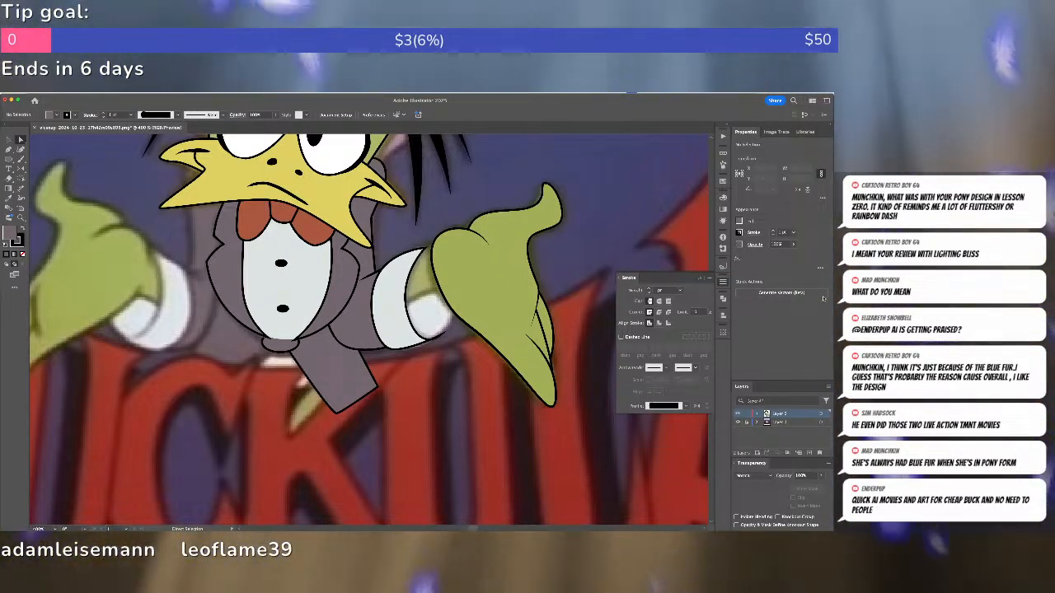
Draw the wrist between the cuff and the right-hand-side hand with the Pen tool in the hand's green fill, and deselect it.
left_click(506, 303)
left_click(433, 295)
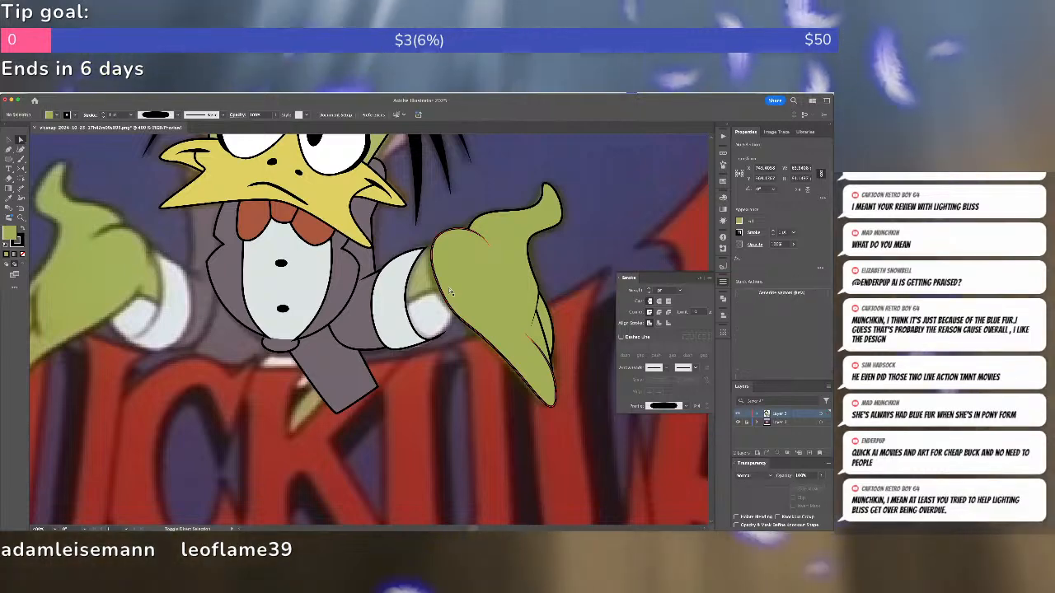
key("p")
left_click(398, 313)
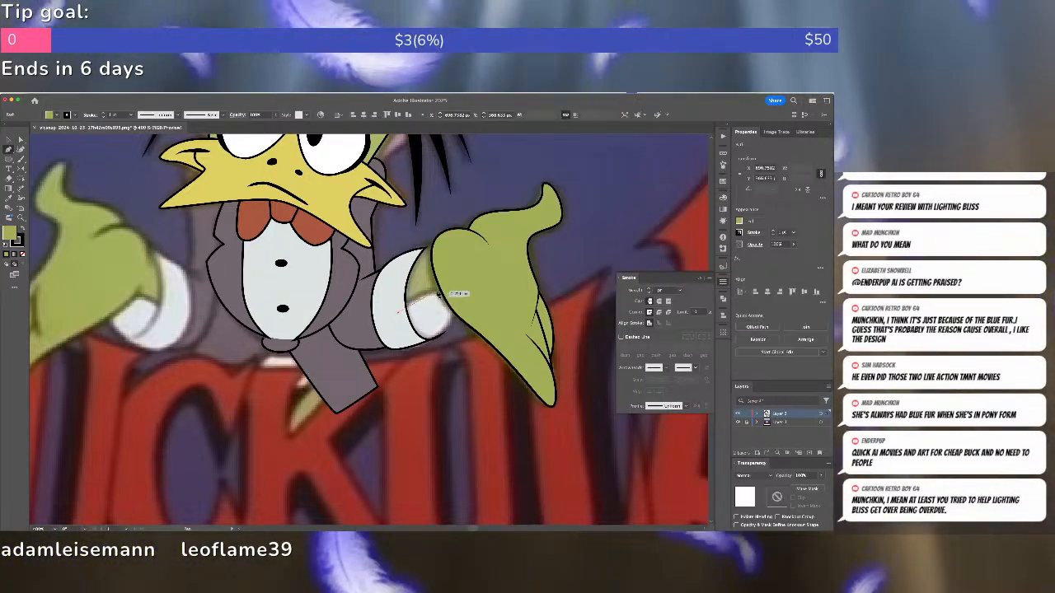
left_click_drag(476, 293, 478, 294)
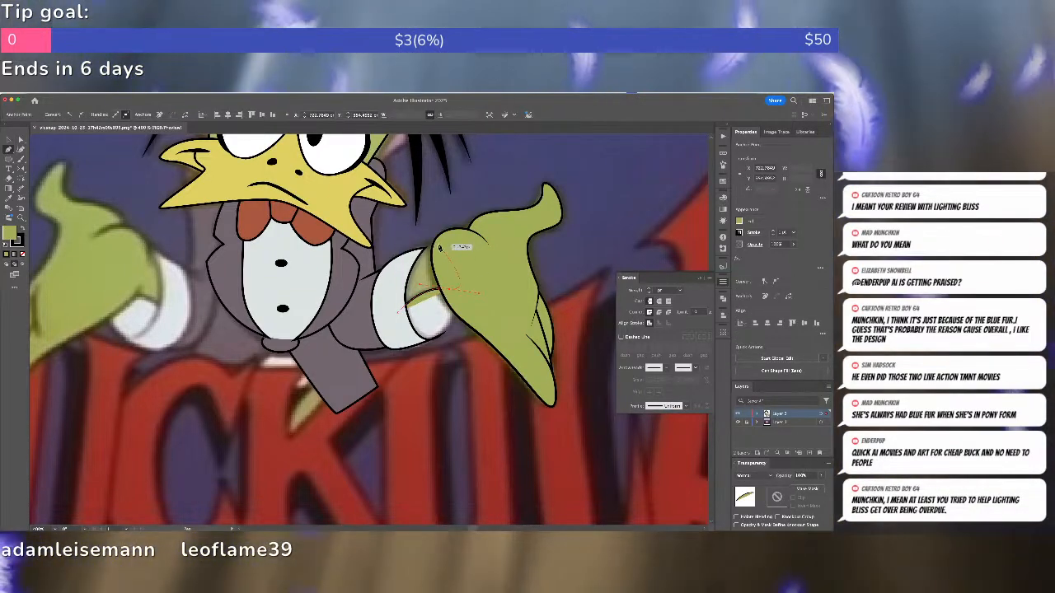
left_click(438, 245)
left_click(408, 257)
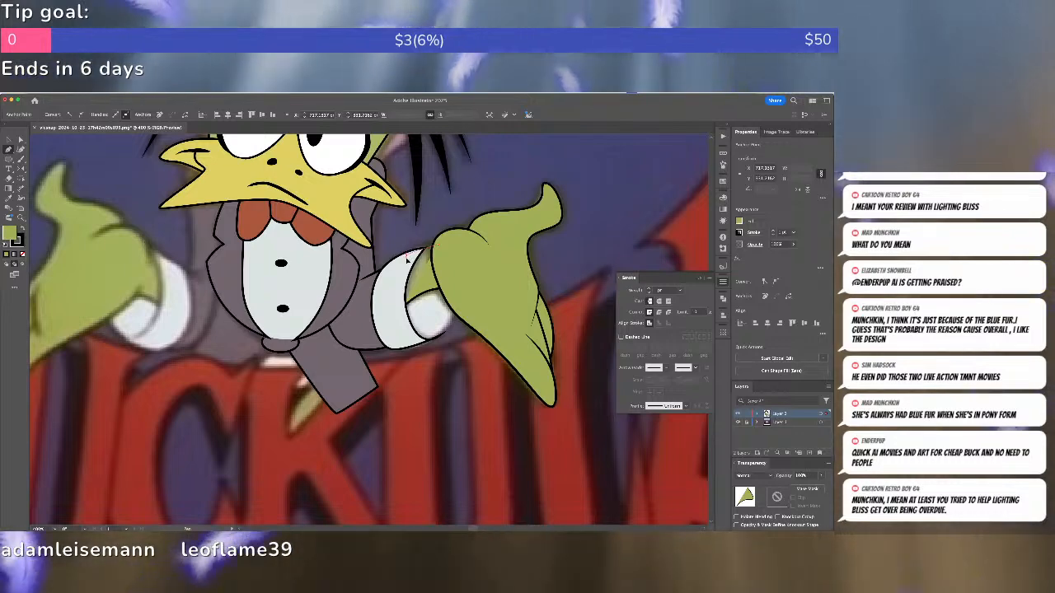
left_click(399, 312)
key("shift+super+a")
key("a")
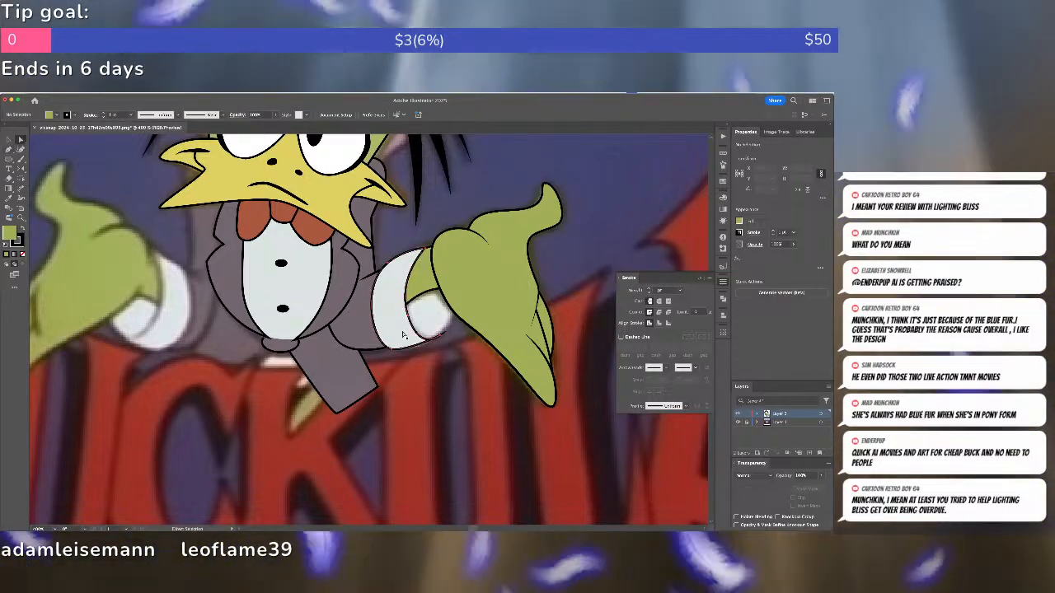
Draw the rounded inner cuff below the green wrist with the Pen tool in the cuff's pale fill, and deselect it.
left_click(403, 333)
key("shift+super+a")
key("p")
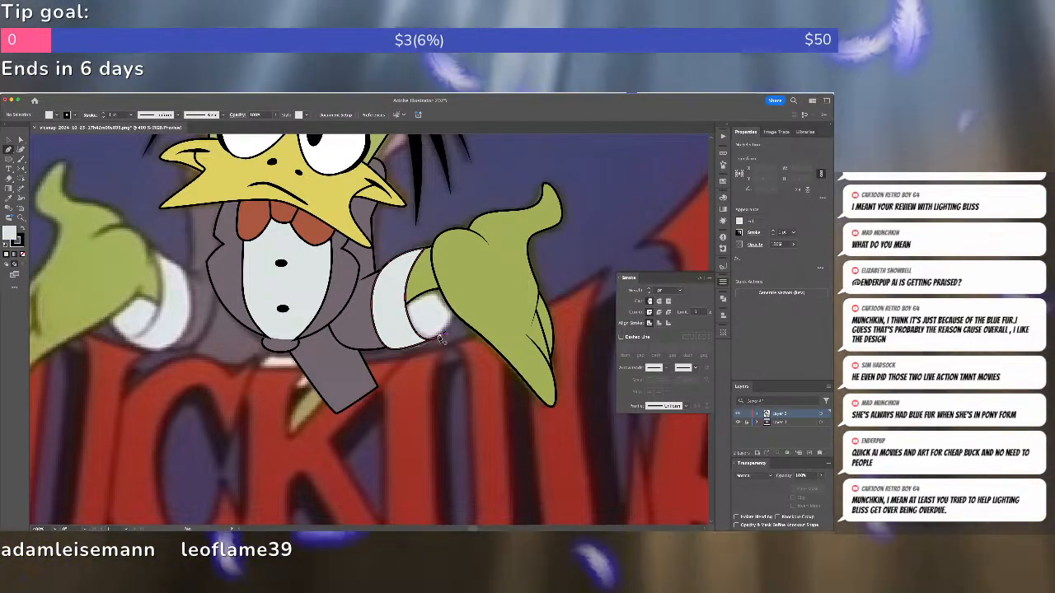
left_click(440, 336)
left_click_drag(454, 266, 441, 212)
left_click_drag(391, 303, 392, 313)
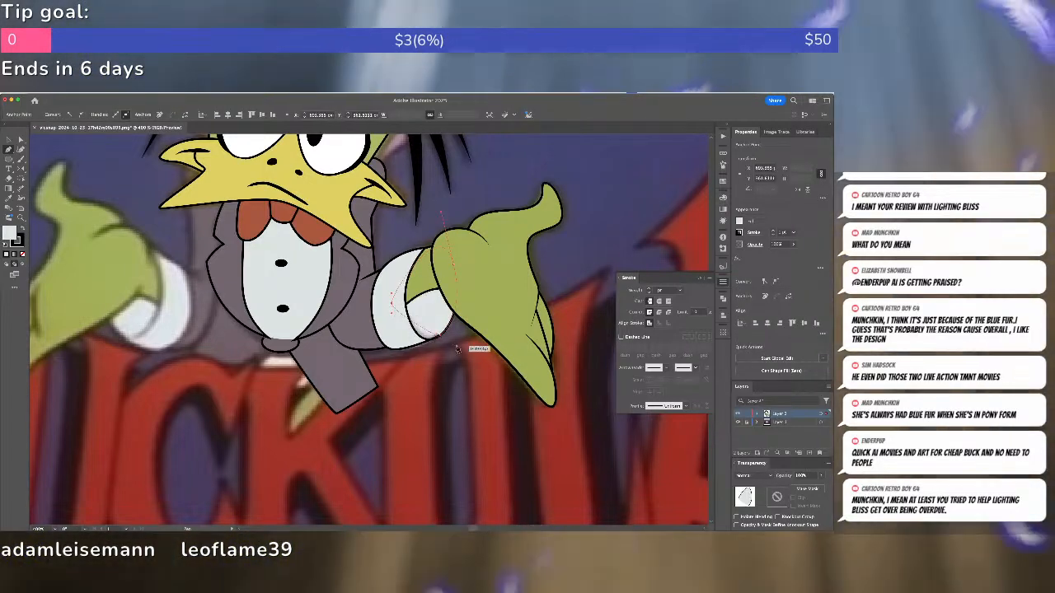
left_click_drag(441, 336, 477, 320)
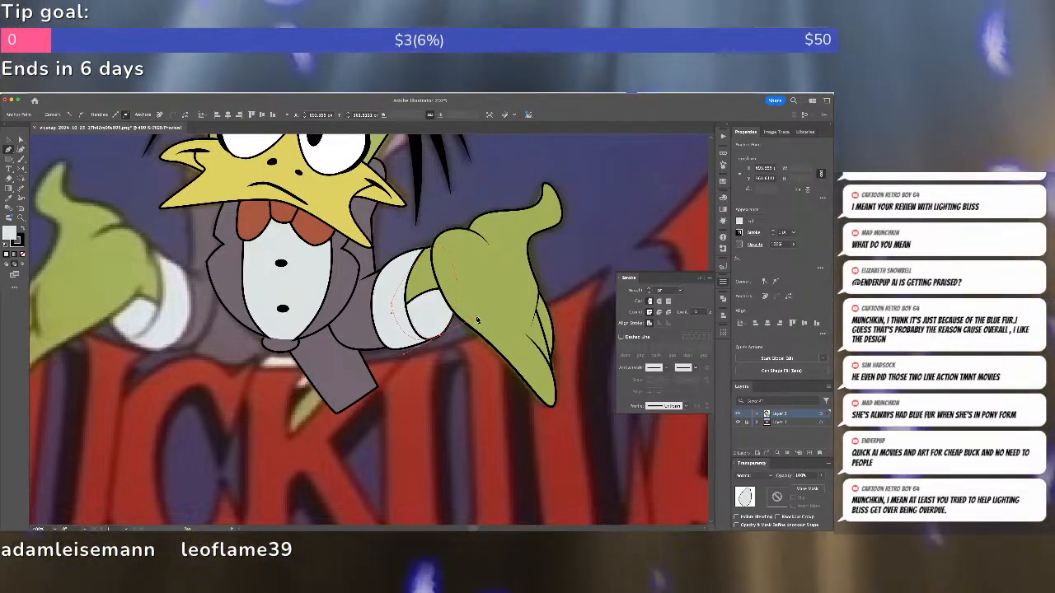
key("super+shift+a")
key("a")
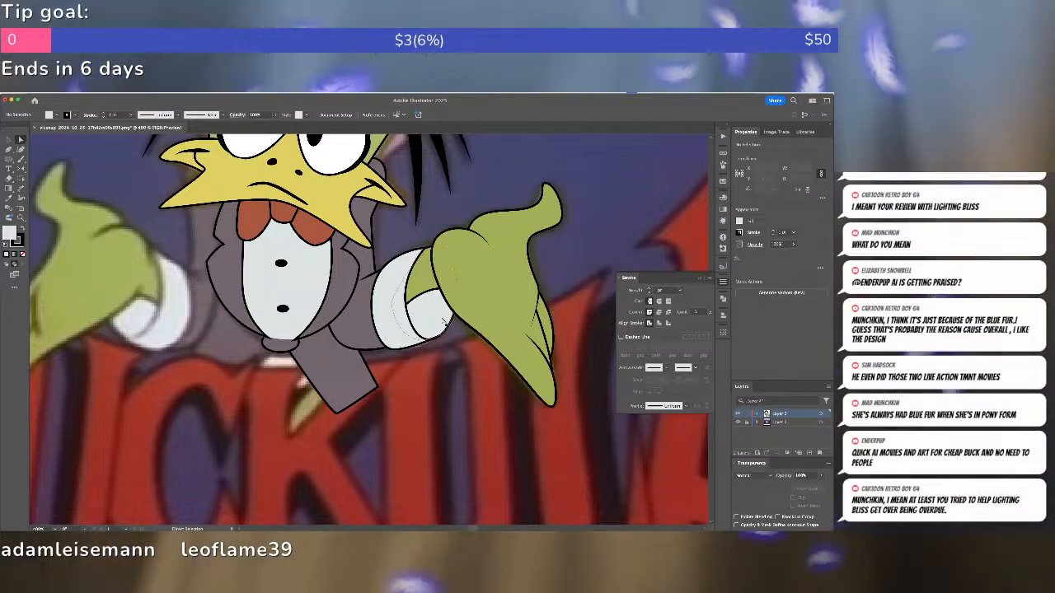
Trace the rounded thumb-base curve of the left-hand-side hand with the Curvature tool in green, apply a rounded width profile, and deselect it.
scroll(552, 315, "left", 5)
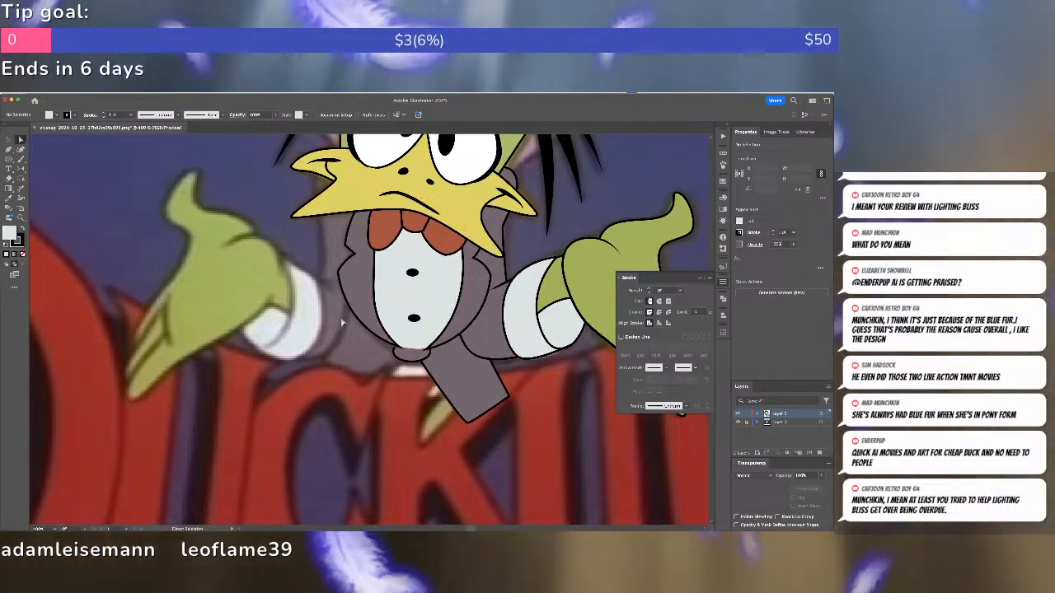
scroll(339, 299, "right", 4)
scroll(340, 299, "down", 1)
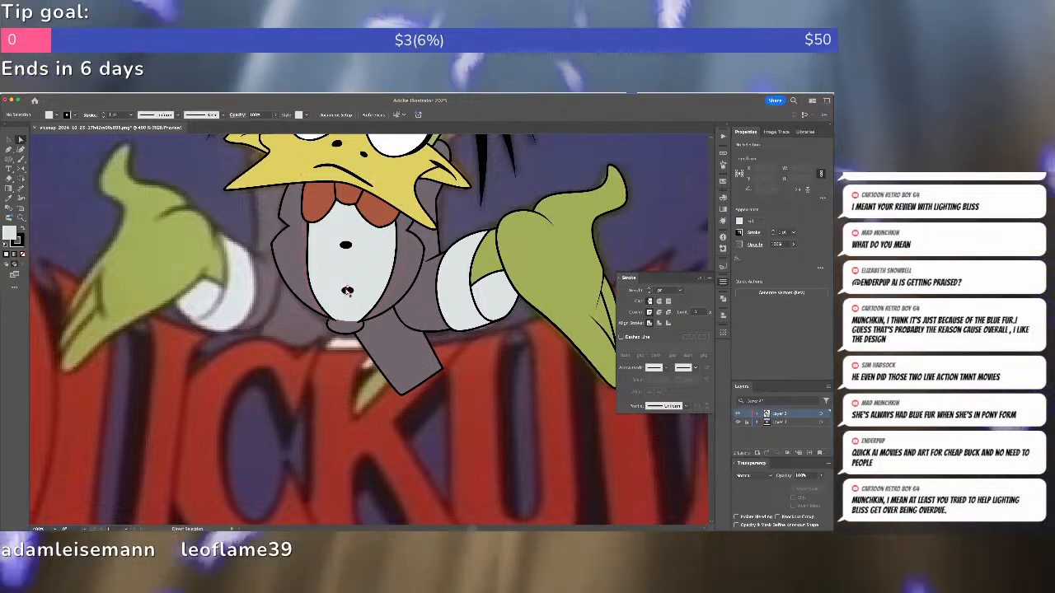
left_click(516, 272)
left_click(132, 184)
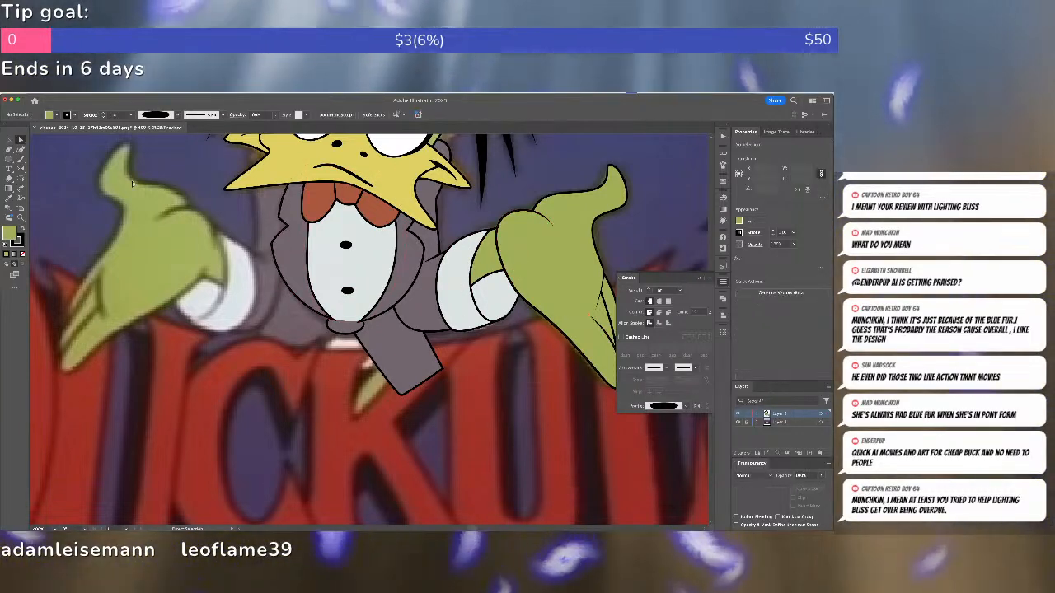
left_click(21, 149)
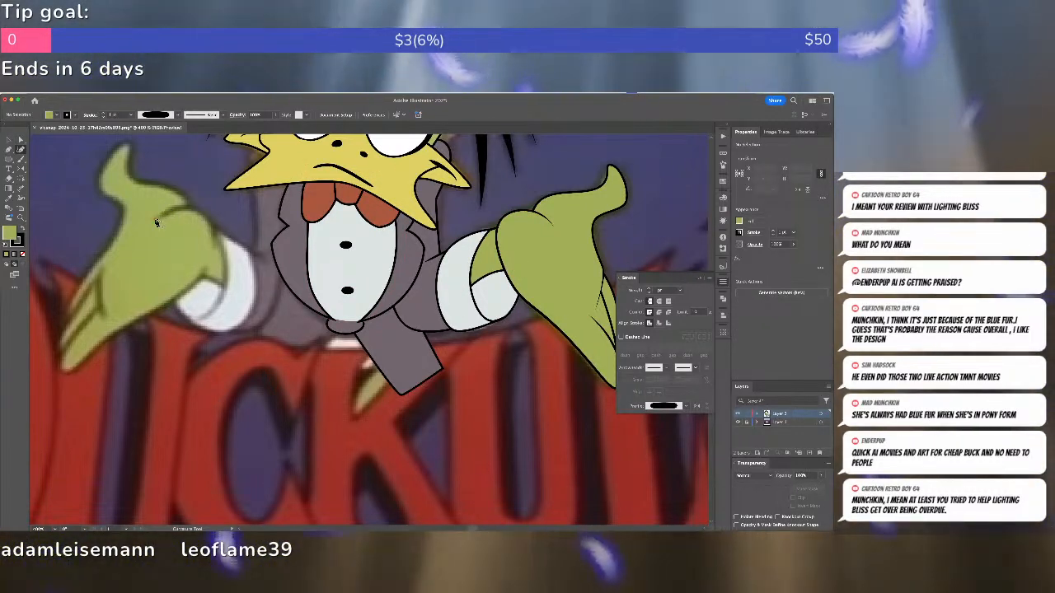
left_click(155, 219)
left_click(199, 212)
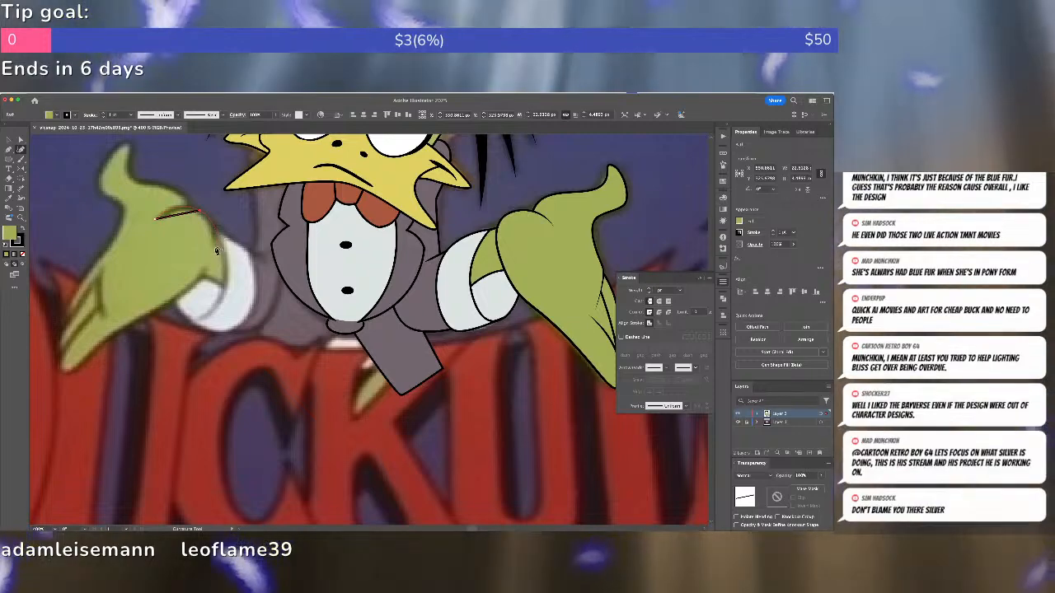
left_click(217, 250)
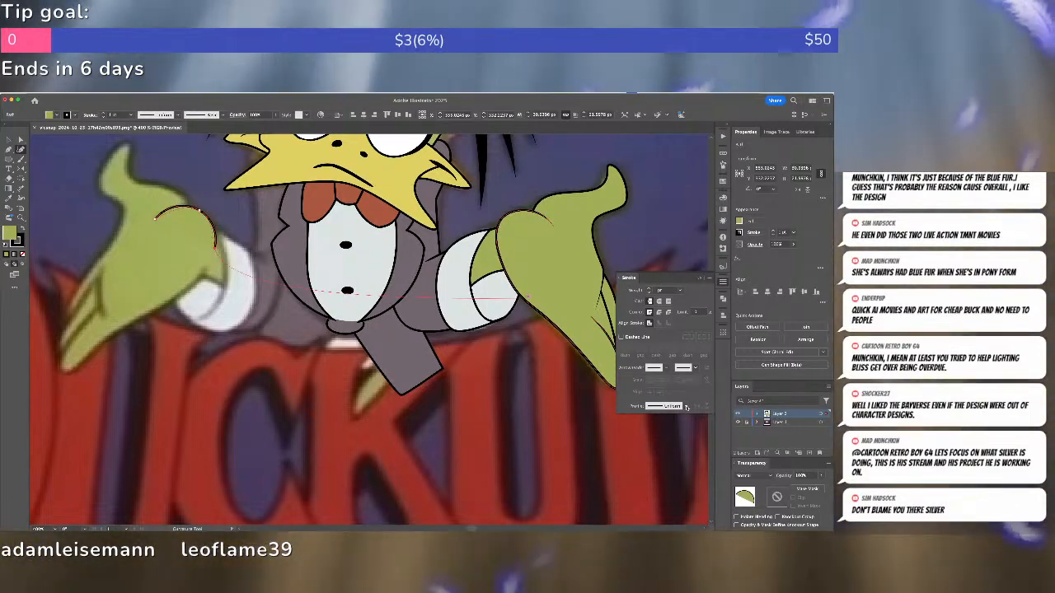
left_click(686, 407)
left_click(670, 492)
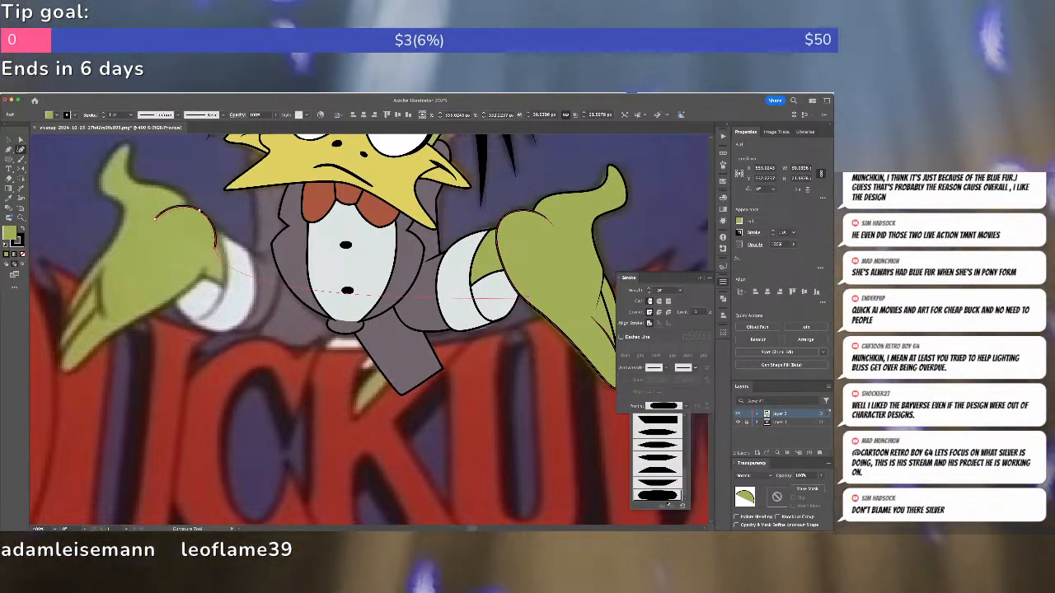
key("super+shift+a")
Save the artwork to the Drawings folder as an Adobe Illustrator file named duckula_title, accepting the default Illustrator options.
key("super+shift+s")
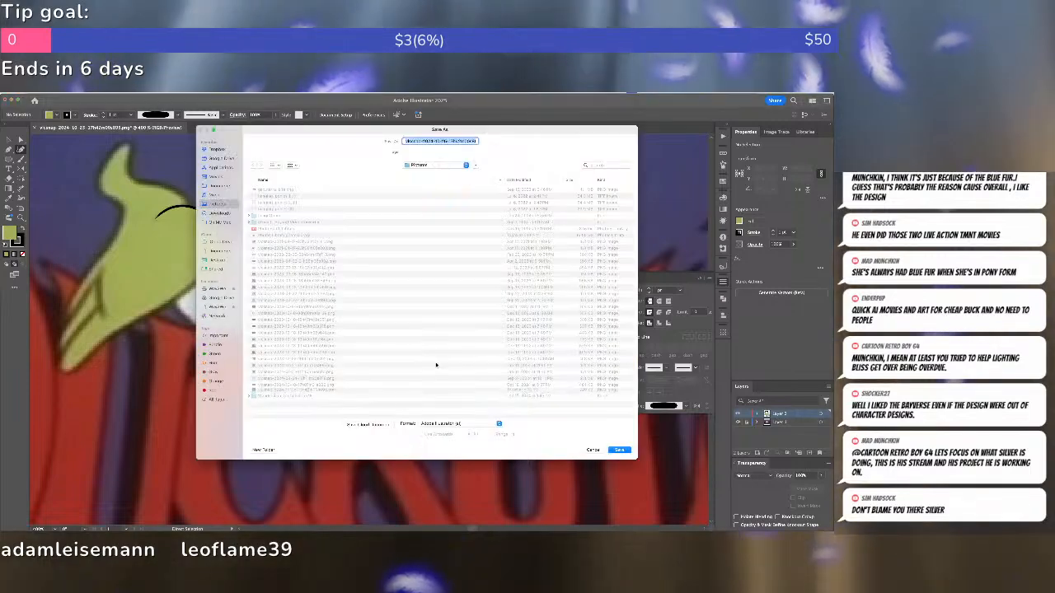
left_click(420, 167)
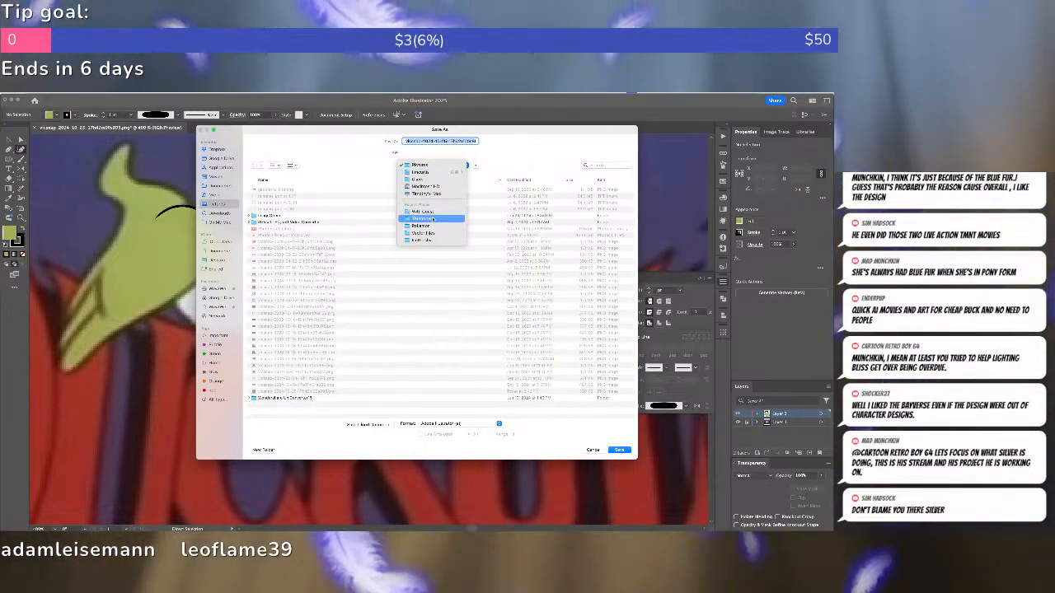
left_click(211, 302)
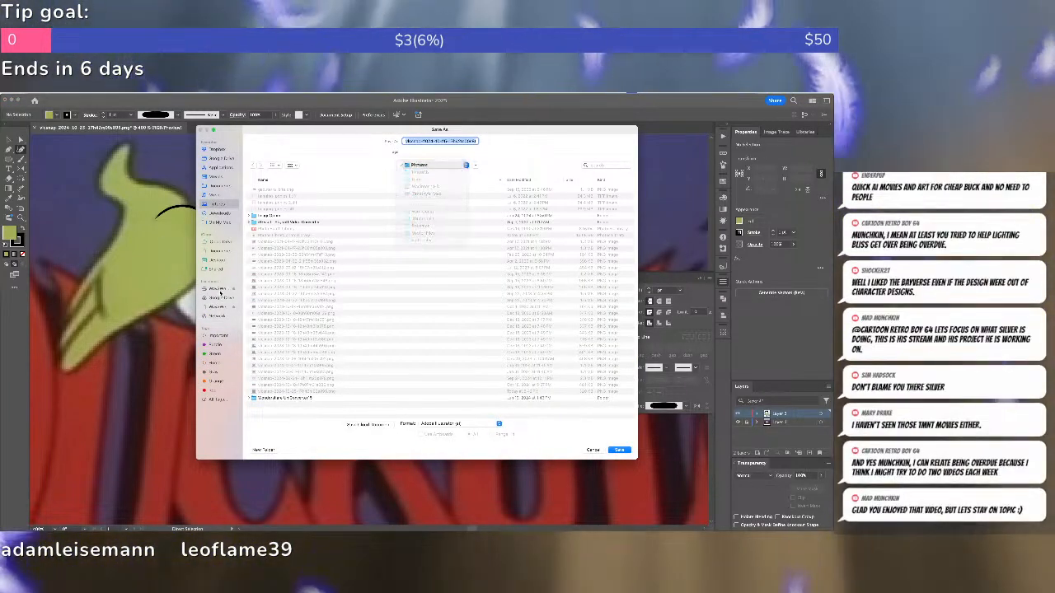
left_click(219, 288)
double_click(264, 190)
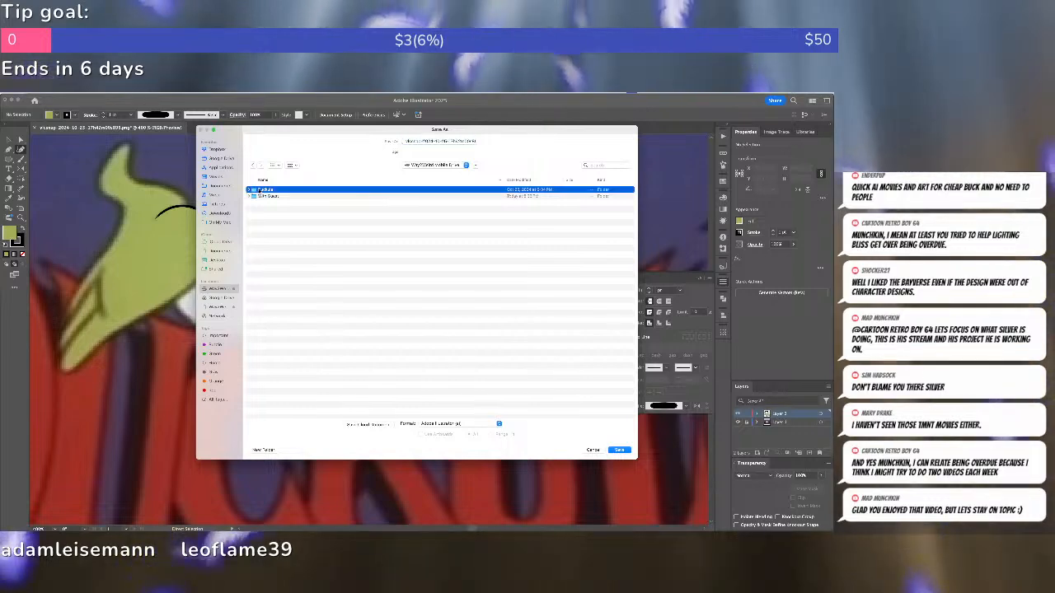
double_click(258, 223)
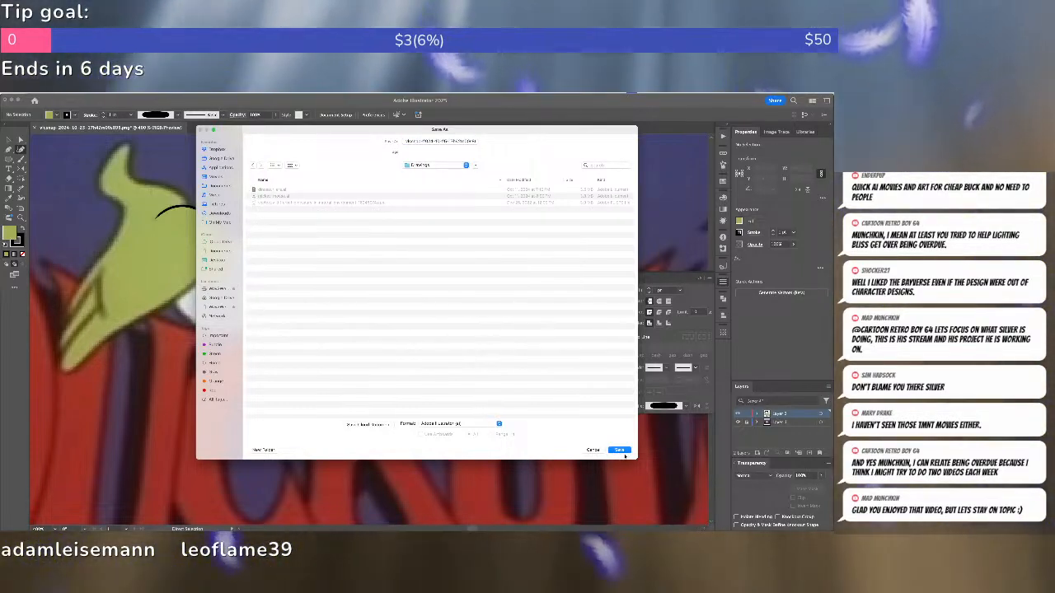
triple_click(413, 143)
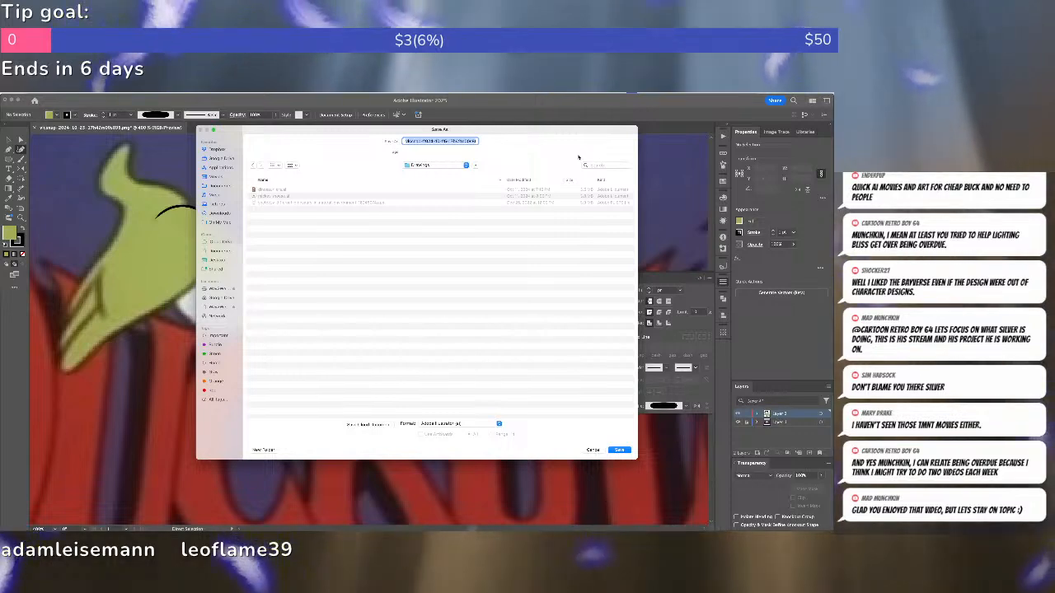
type("du")
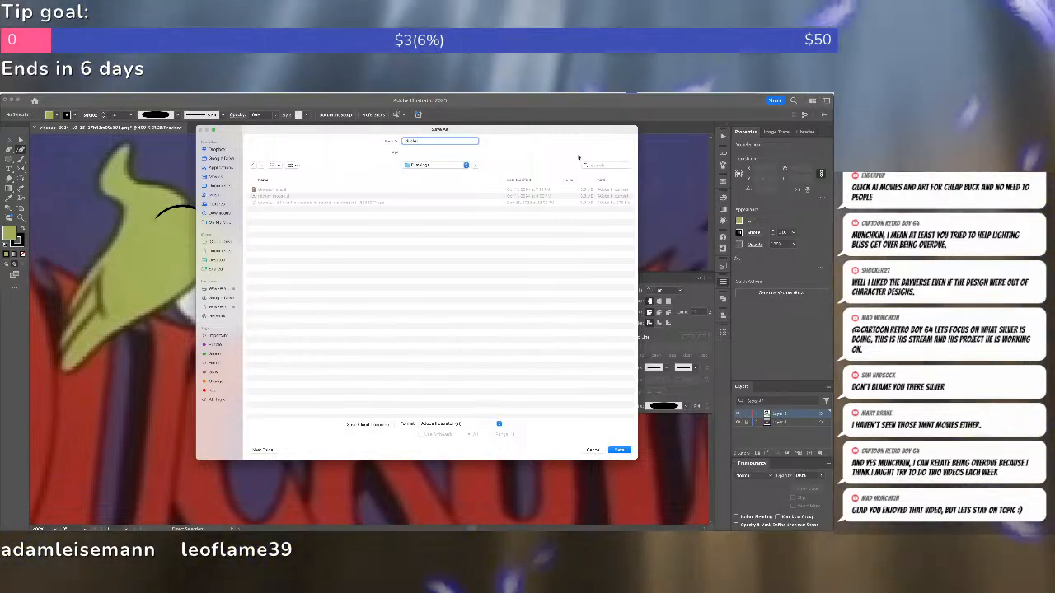
key("Return")
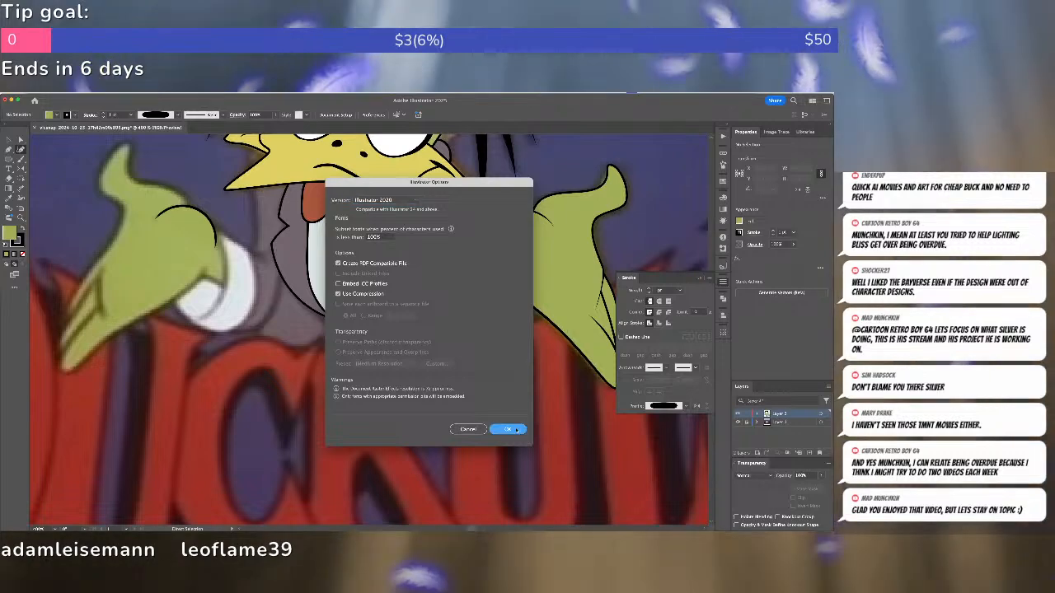
left_click(516, 429)
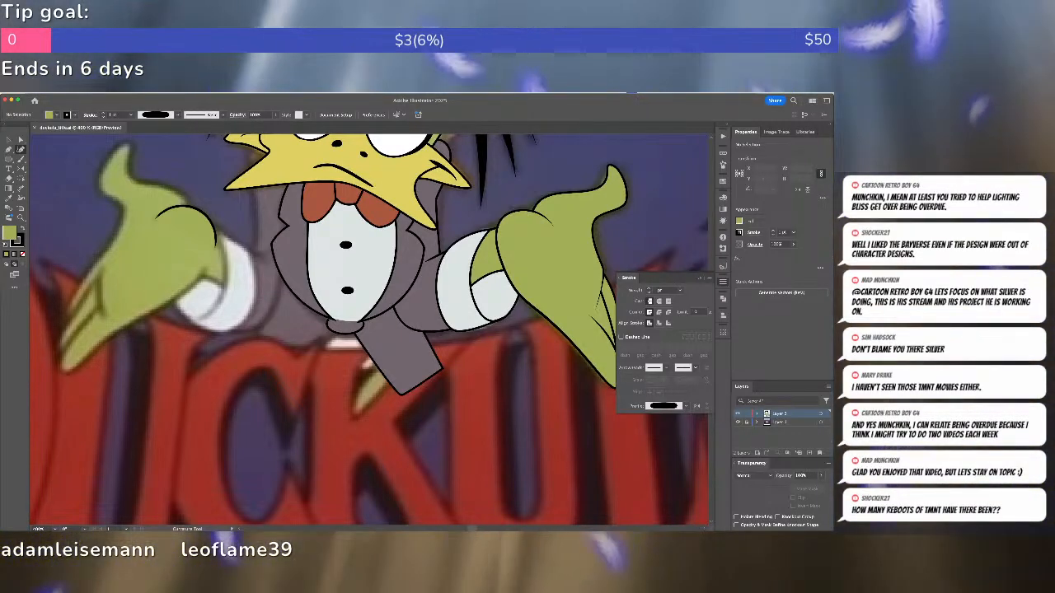
Draw the curved finger crease on the left-hand-side hand with the Pen tool, apply a one-sided tapered width profile, and deselect it.
left_click(419, 434)
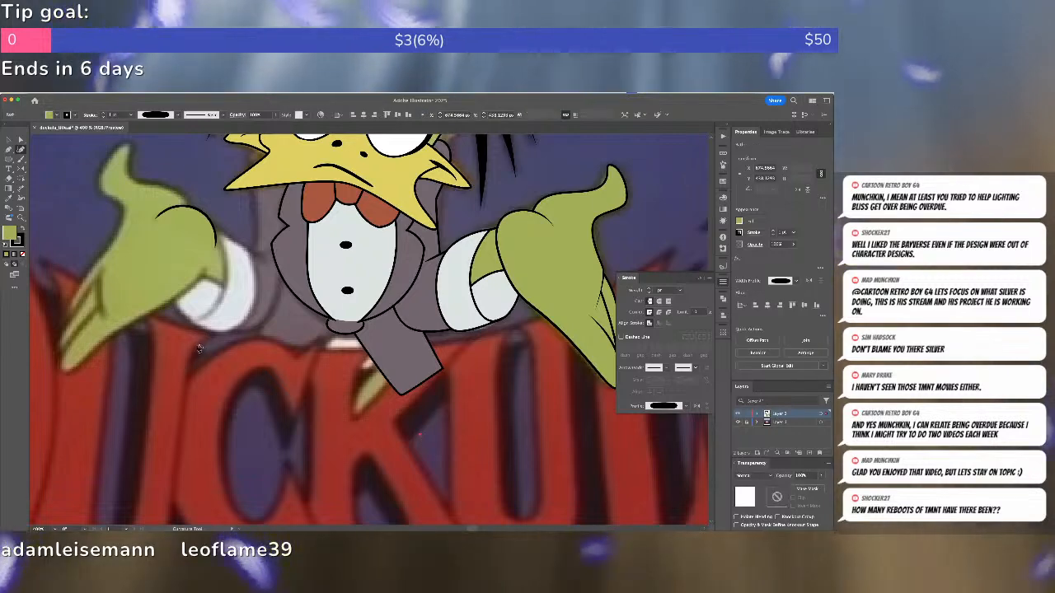
scroll(207, 327, "left", 4)
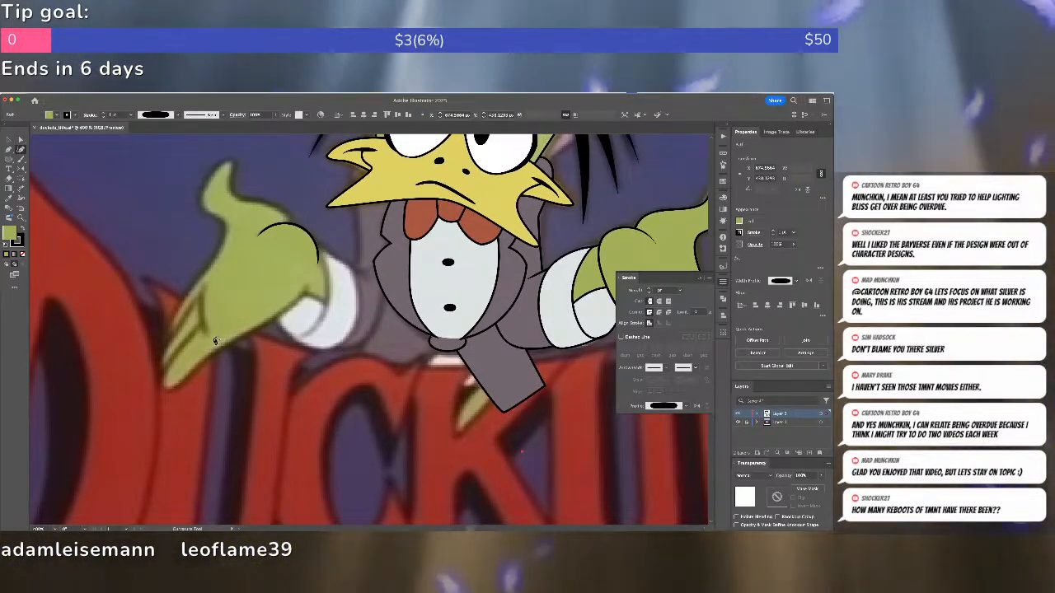
key("p")
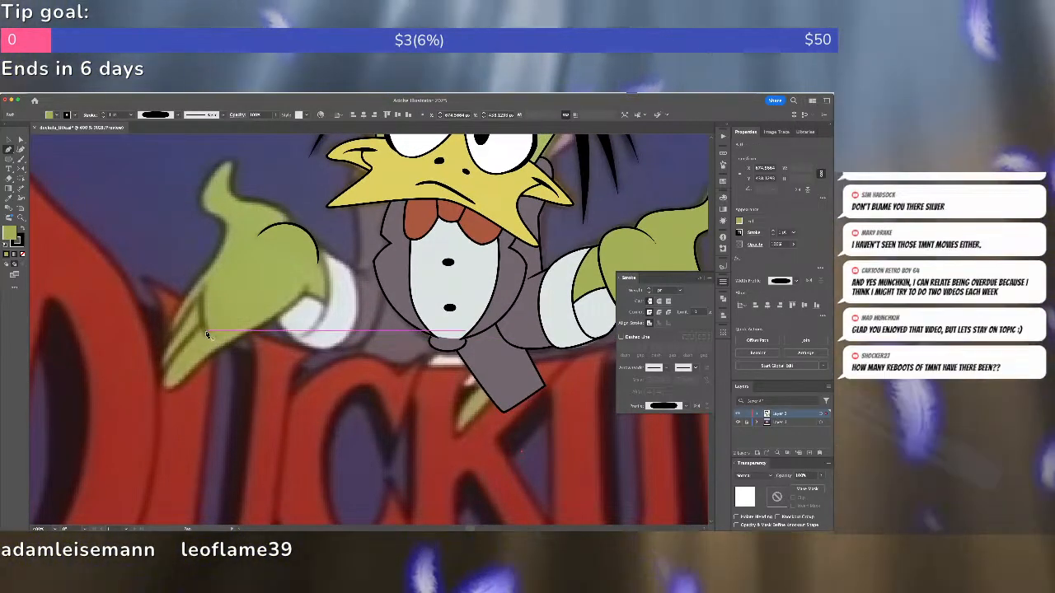
left_click(208, 333)
left_click_drag(206, 285, 216, 274)
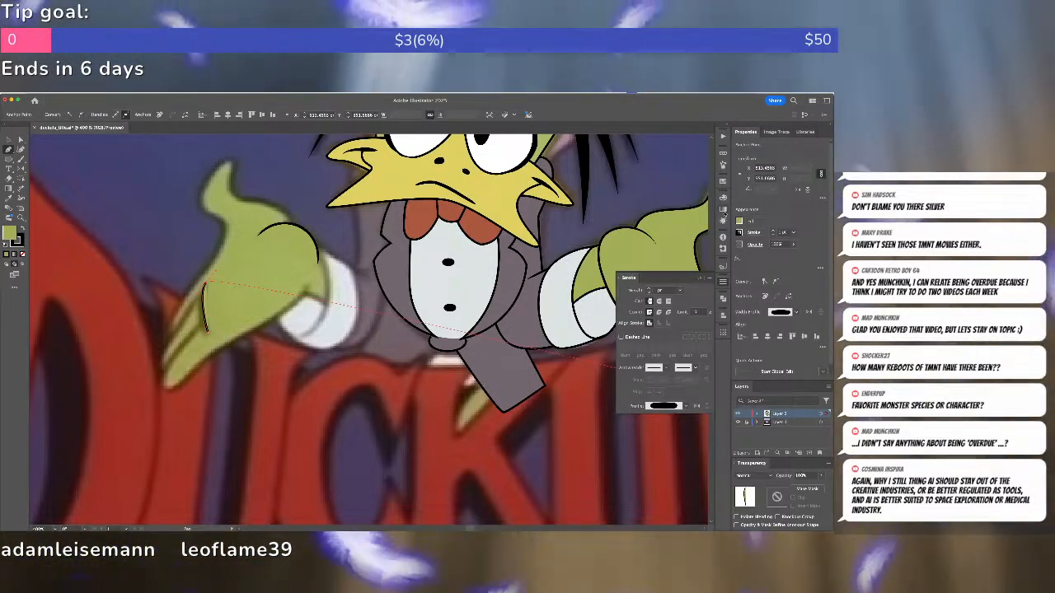
left_click(682, 406)
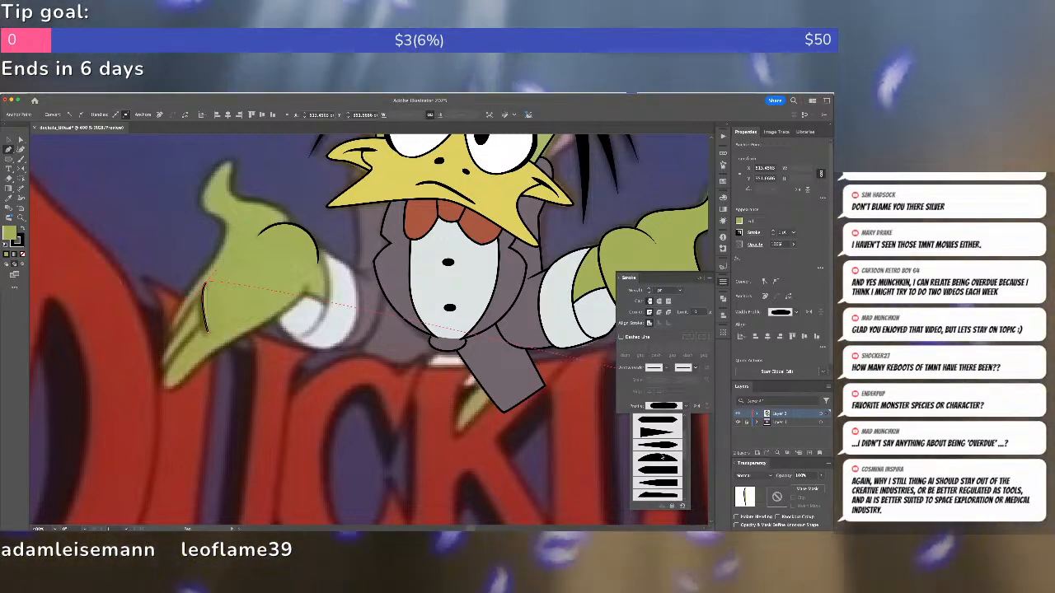
left_click(662, 457)
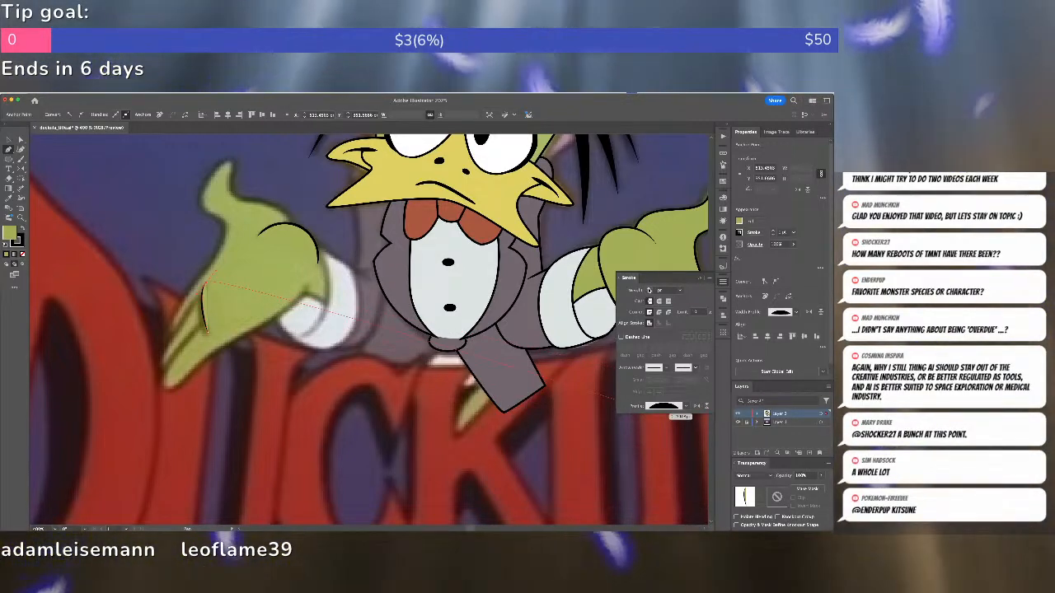
left_click(360, 304, "super")
key("a")
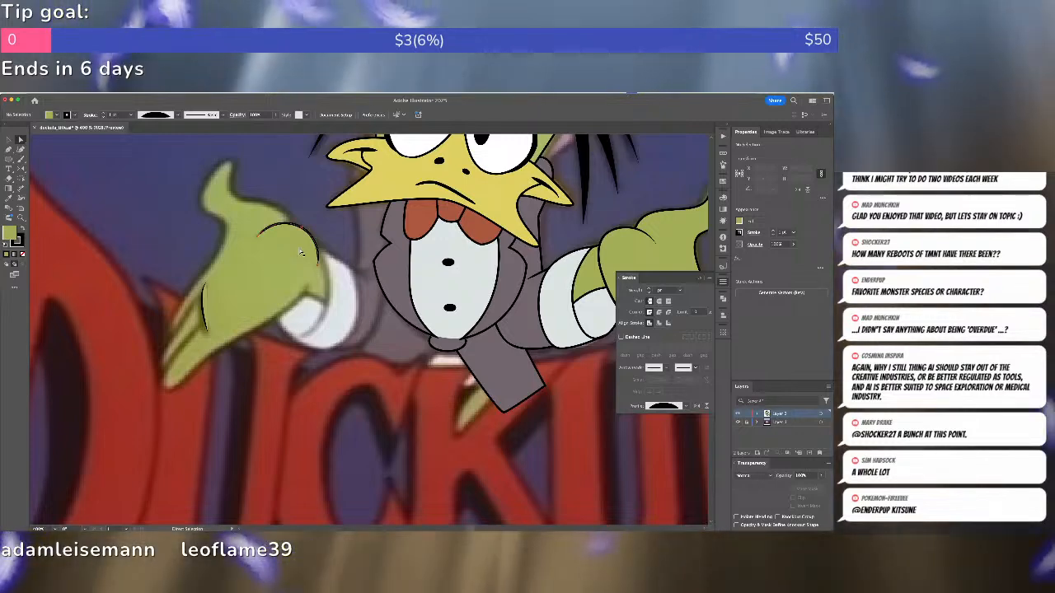
Trace the lowest finger and palm edge of the left-hand-side hand in green, sharpen the fingertip curve, and apply a lengthwise-flipped tapered width profile.
left_click(276, 273)
key("p")
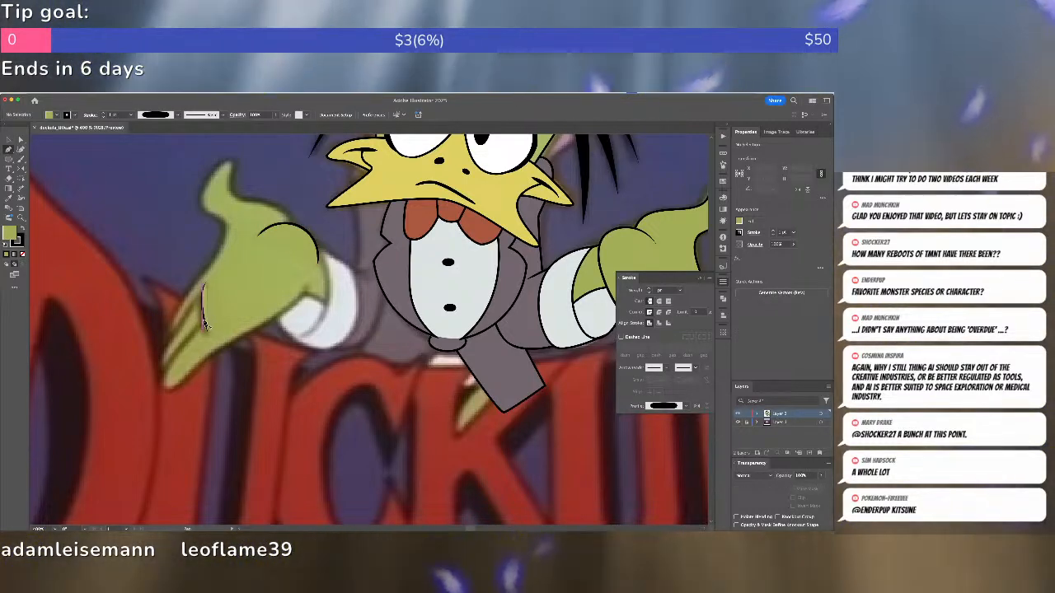
left_click(206, 324)
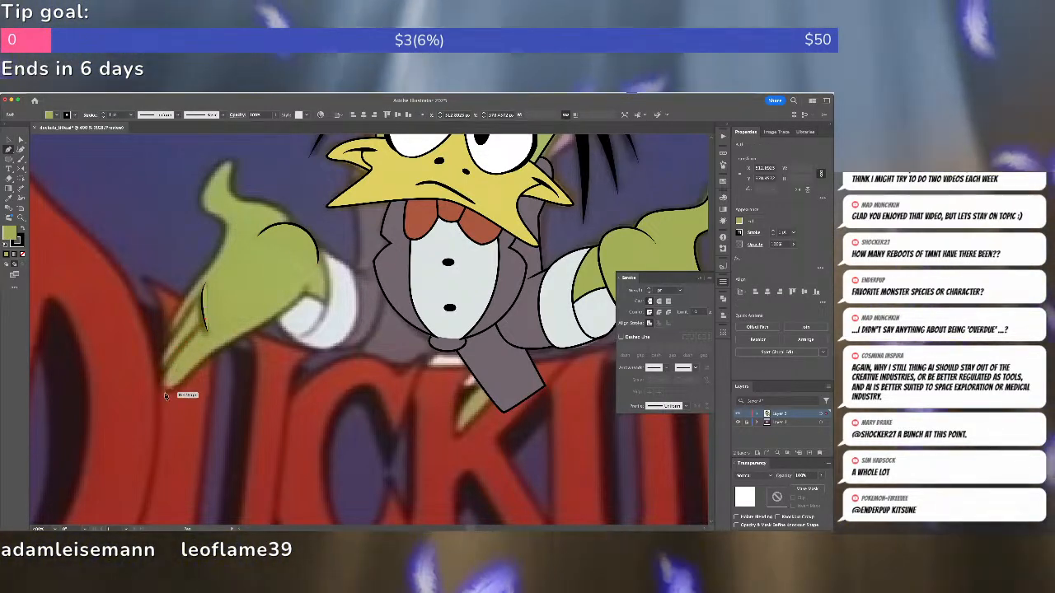
left_click_drag(166, 391, 182, 413)
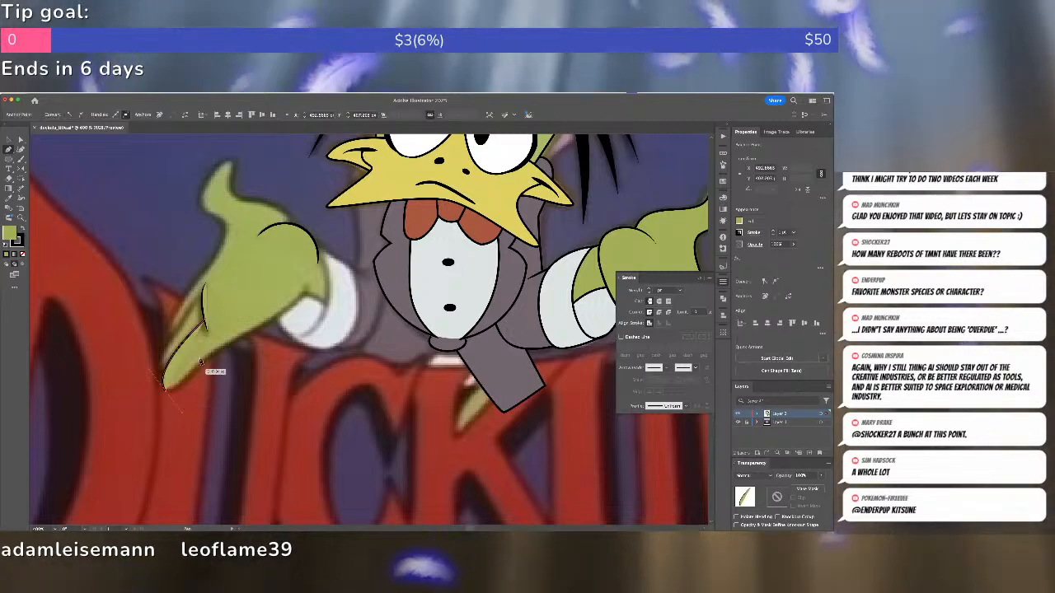
left_click_drag(252, 325, 310, 283)
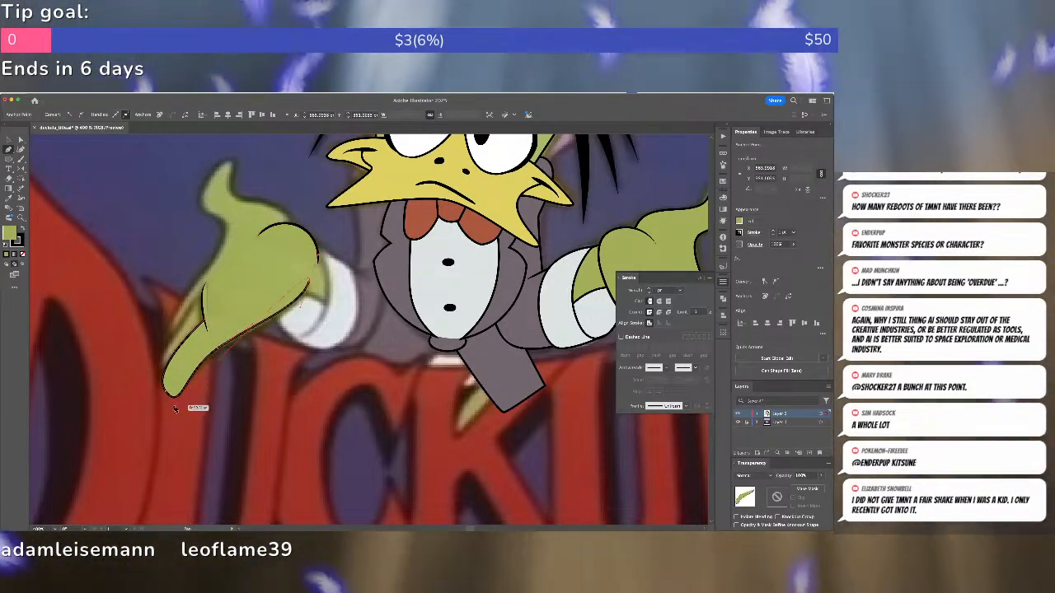
left_click(165, 393)
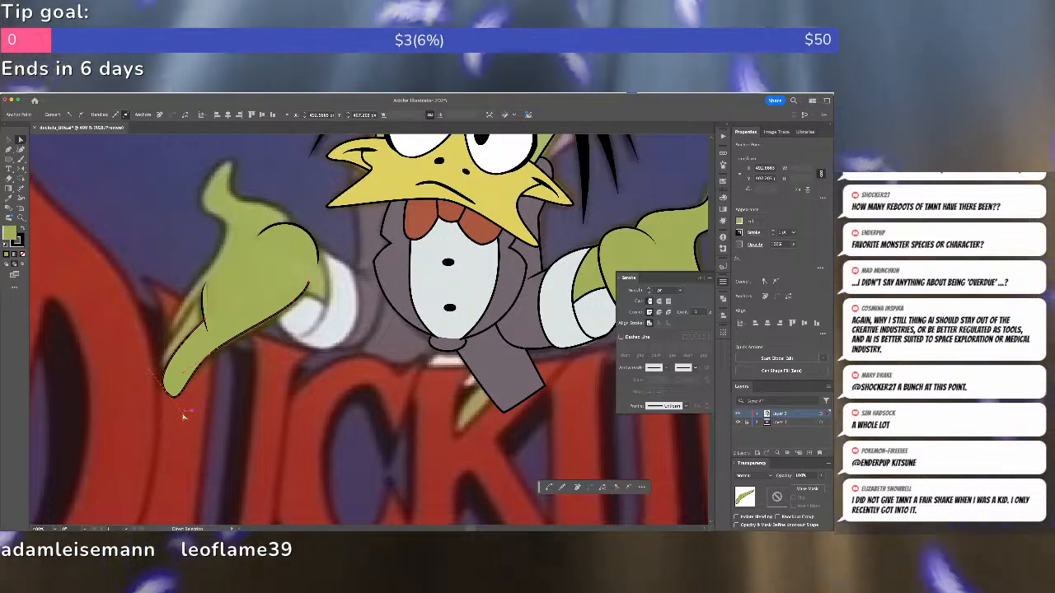
left_click_drag(183, 415, 172, 399)
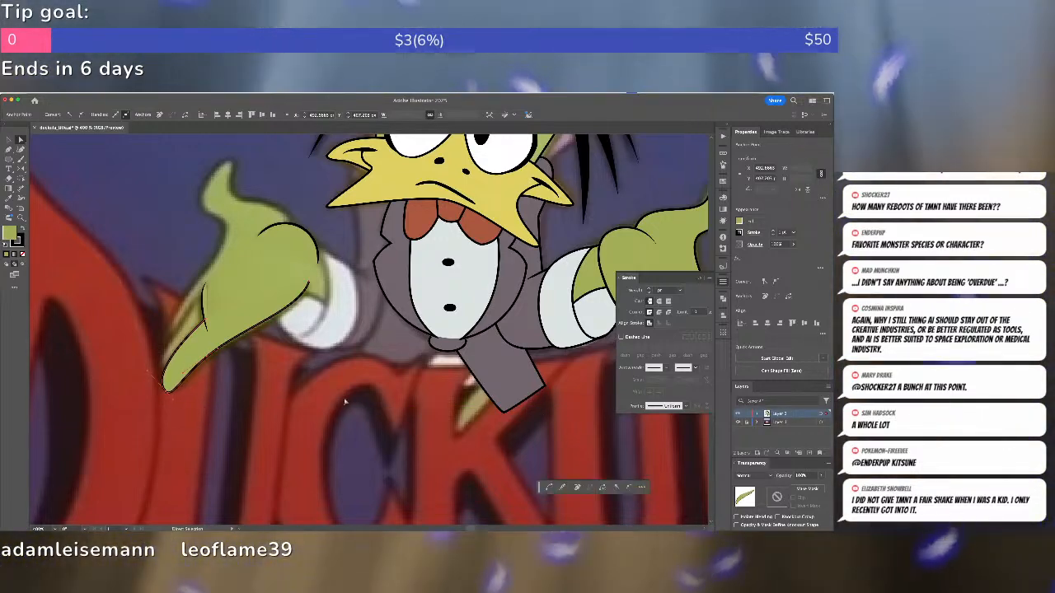
left_click(683, 408)
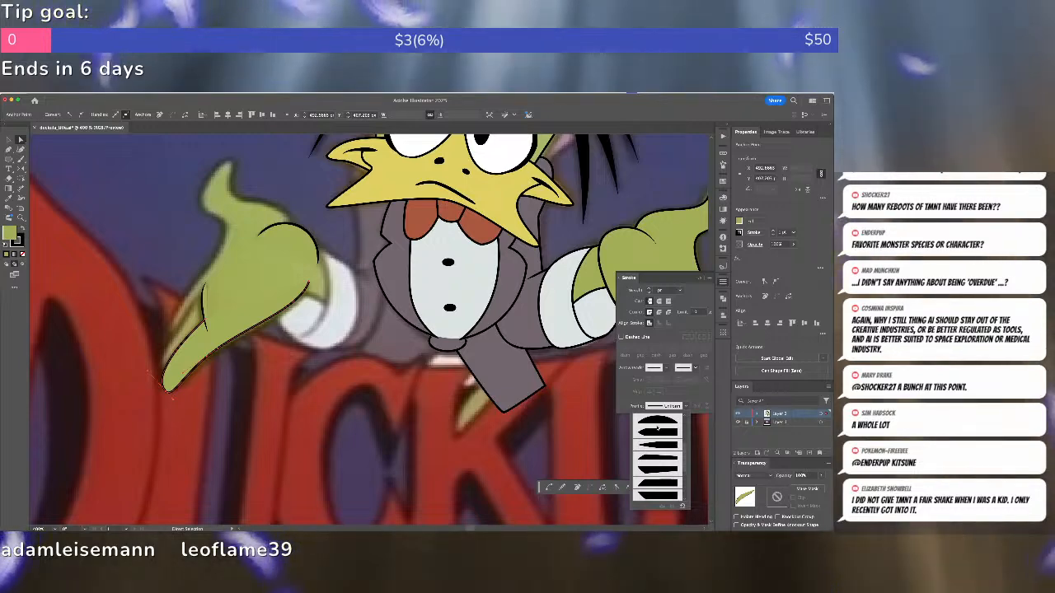
left_click(655, 429)
left_click(697, 407)
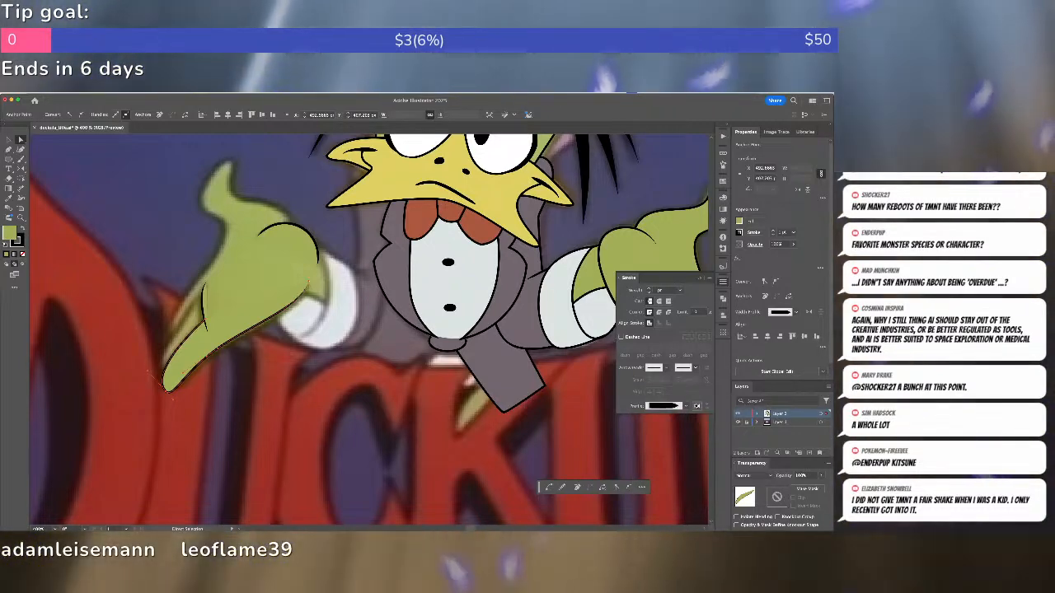
key("super+shift+a")
Adjust the stroke along the palm's lower edge with the Width tool and delete the width points near the wrist.
key("shift+w")
left_click_drag(244, 334, 242, 339)
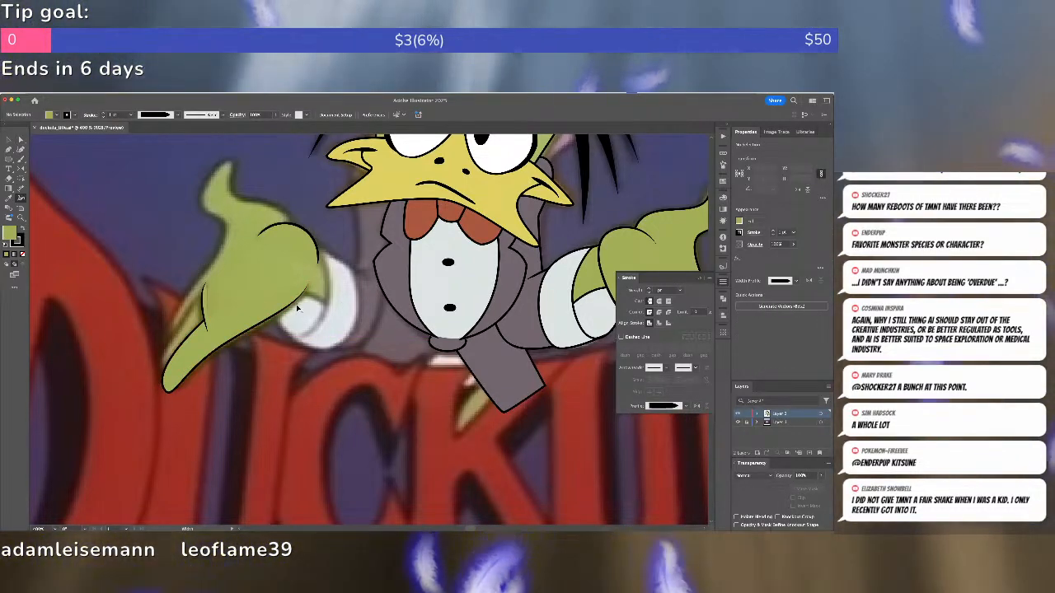
double_click(296, 305)
left_click(376, 353)
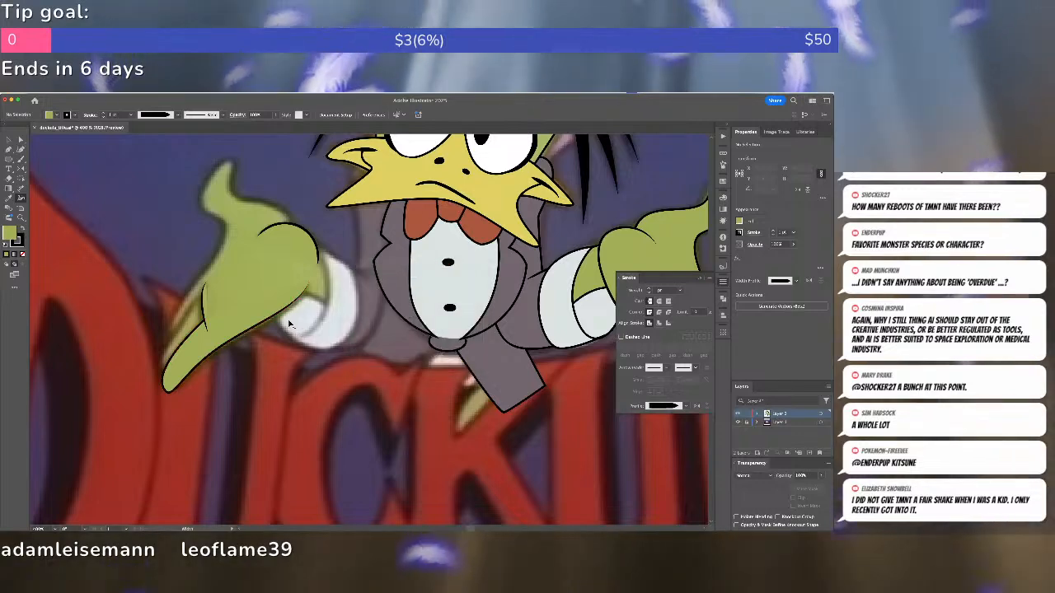
double_click(303, 317)
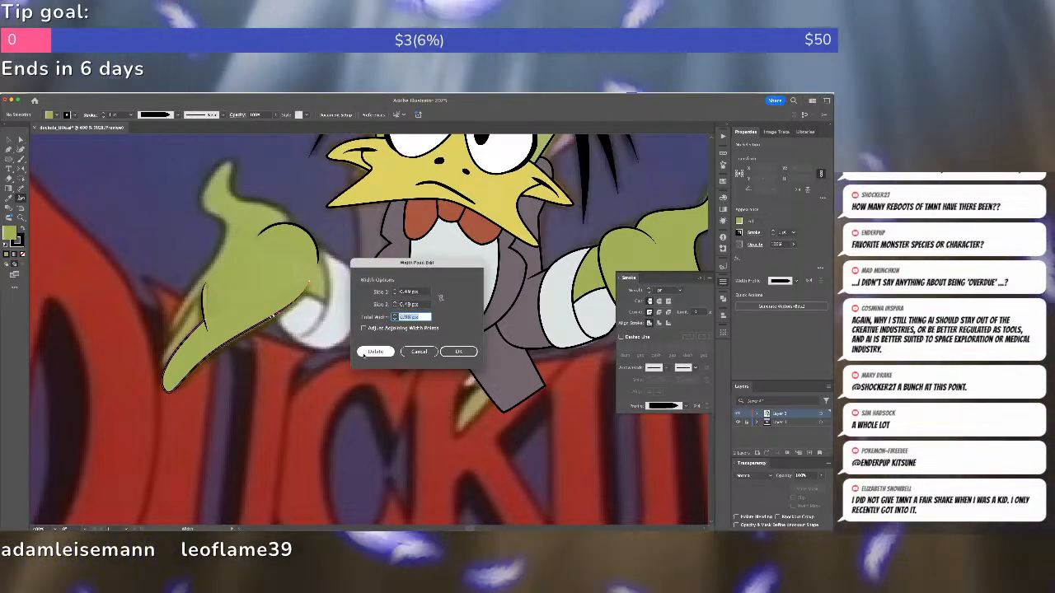
left_click(365, 353)
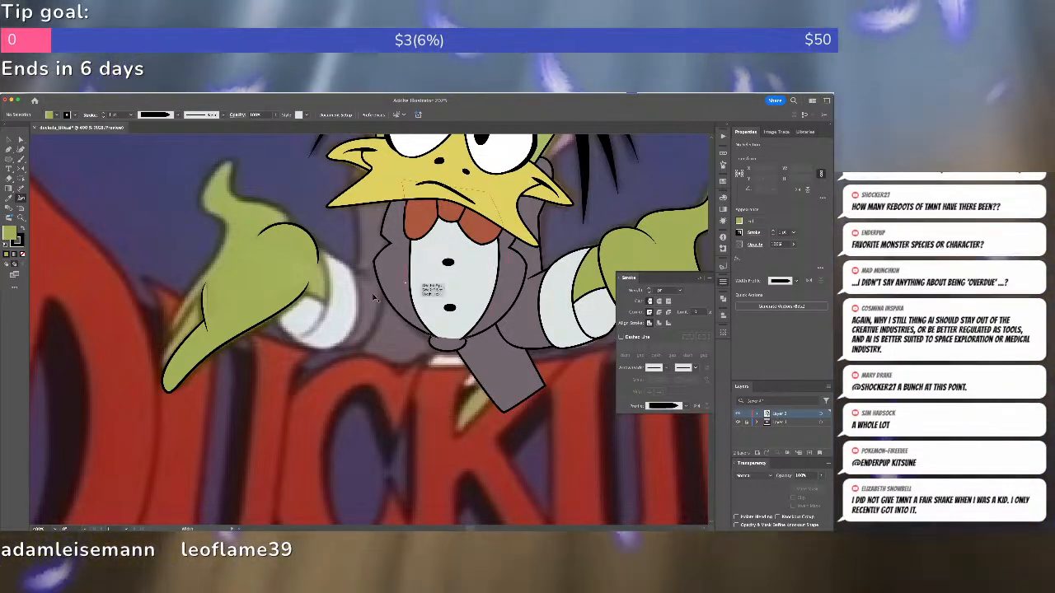
Draw the middle finger above the lowest finger of the left-hand-side hand with the Pen tool in green, and deselect it.
key("a")
left_click(188, 358)
key("super+shift+a")
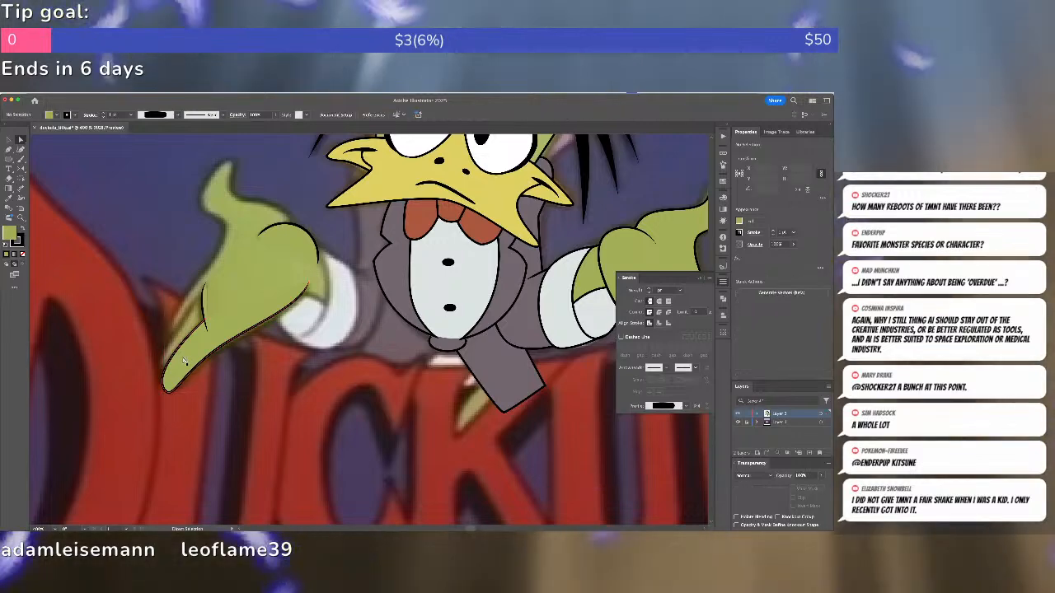
key("p")
left_click(169, 383)
left_click_drag(161, 357, 165, 342)
left_click_drag(207, 291, 215, 286)
key("super+shift+a")
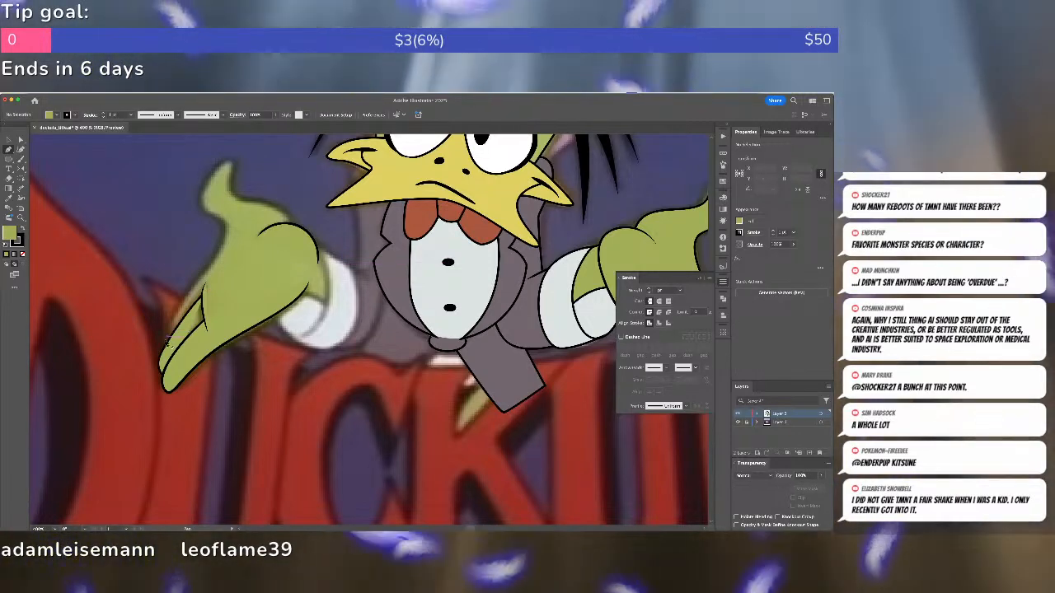
Trace the upper finger, raised thumb and back of the left-hand-side hand with the Pen tool, send the shape to the back, and deselect it.
left_click(165, 334)
left_click_drag(165, 334, 176, 308)
left_click_drag(214, 263, 224, 248)
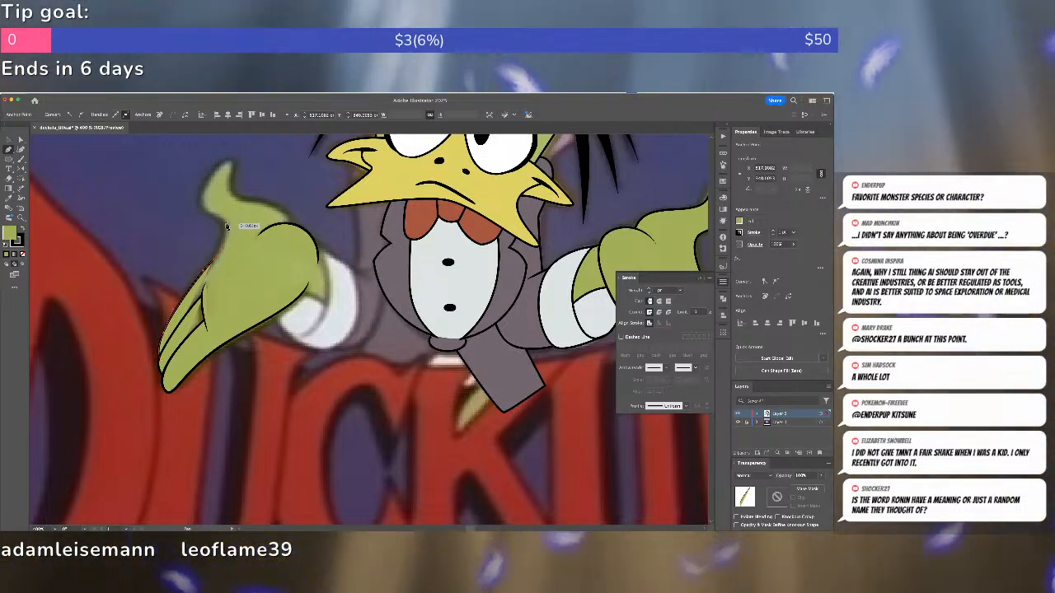
left_click_drag(205, 208, 242, 163)
left_click(236, 199)
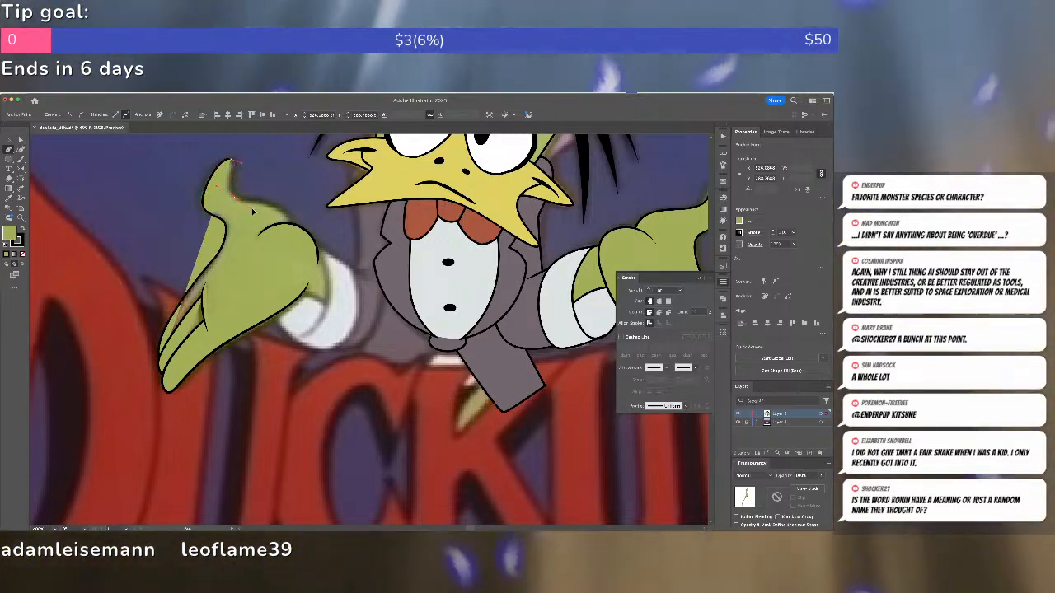
left_click_drag(253, 210, 290, 267)
left_click_drag(234, 332, 231, 334)
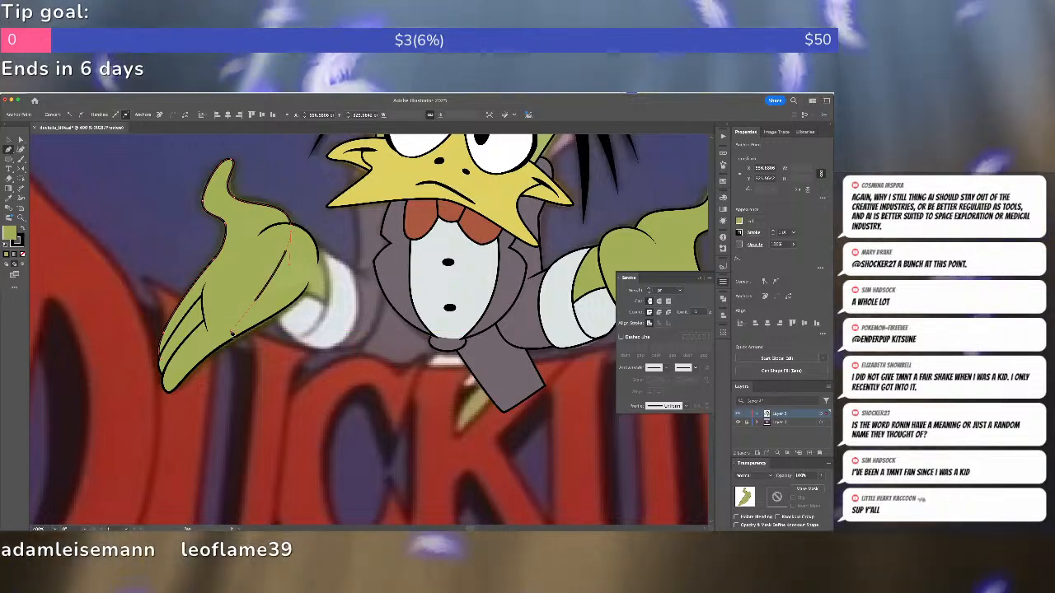
key("super+shift+bracketleft")
key("super+shift+a")
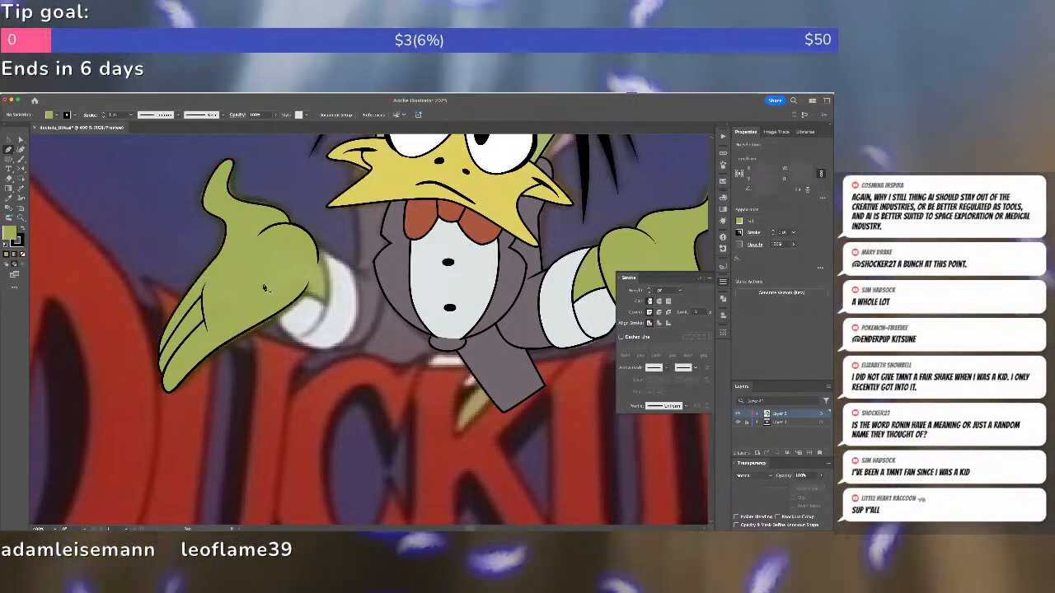
key("a")
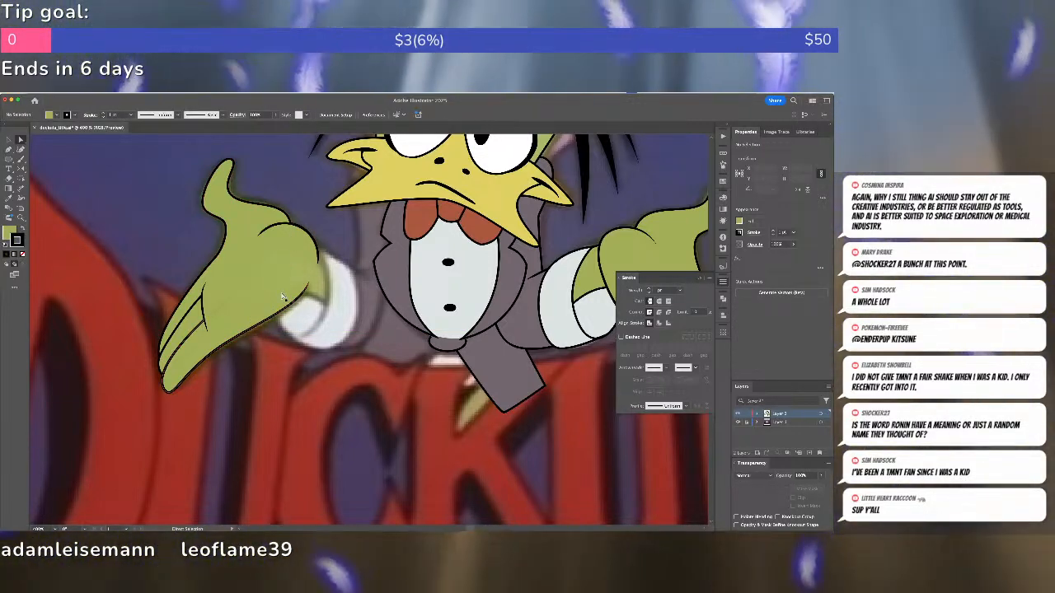
Draw a strokeless green patch with the Pencil tool over the palm of the left-hand-side hand to cover its inner lines, and deselect it.
key("p")
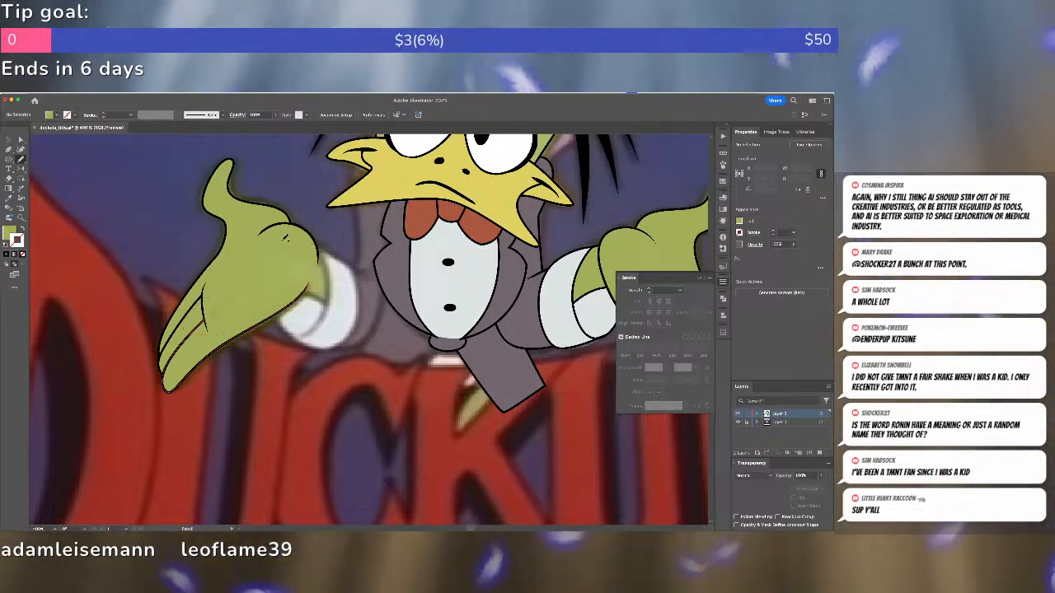
left_click(244, 262)
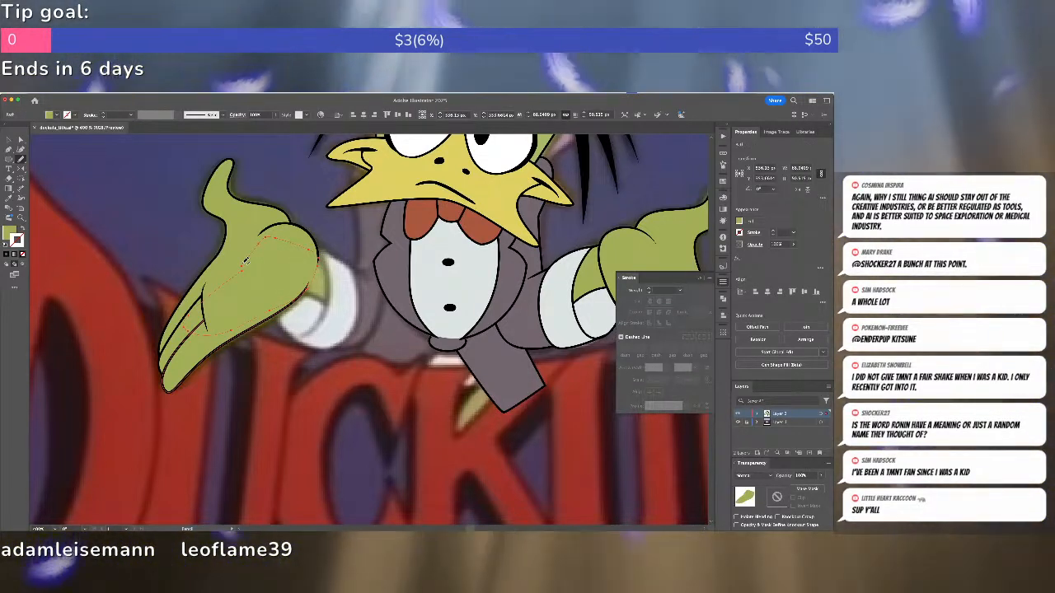
key("a")
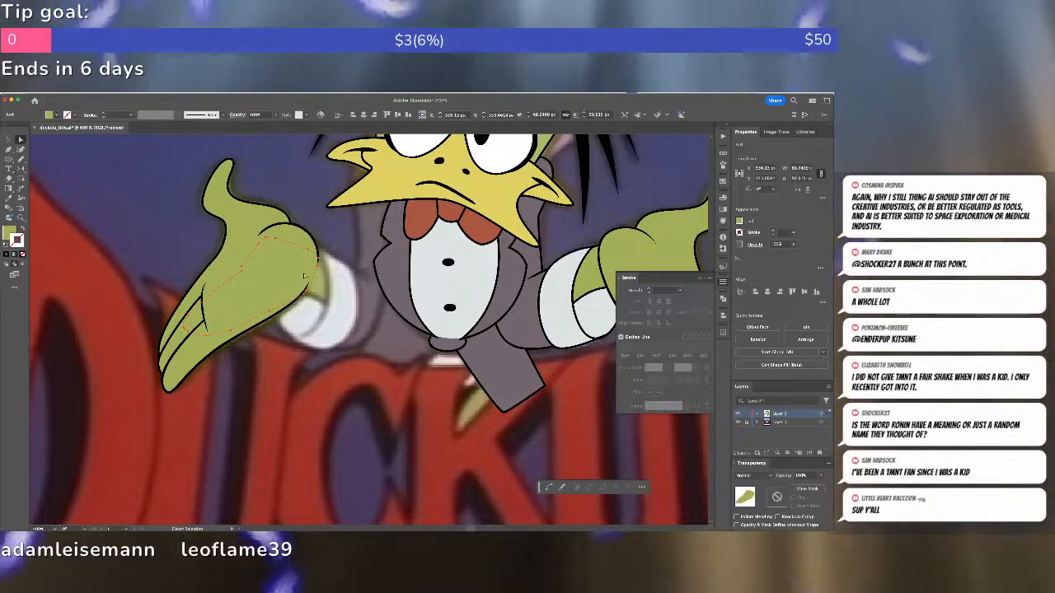
key("super+shift+a")
Draw the green wrist between the palm and cuff of the left-hand-side hand as a closed Pen tool shape with a black stroke, and deselect it.
key("p")
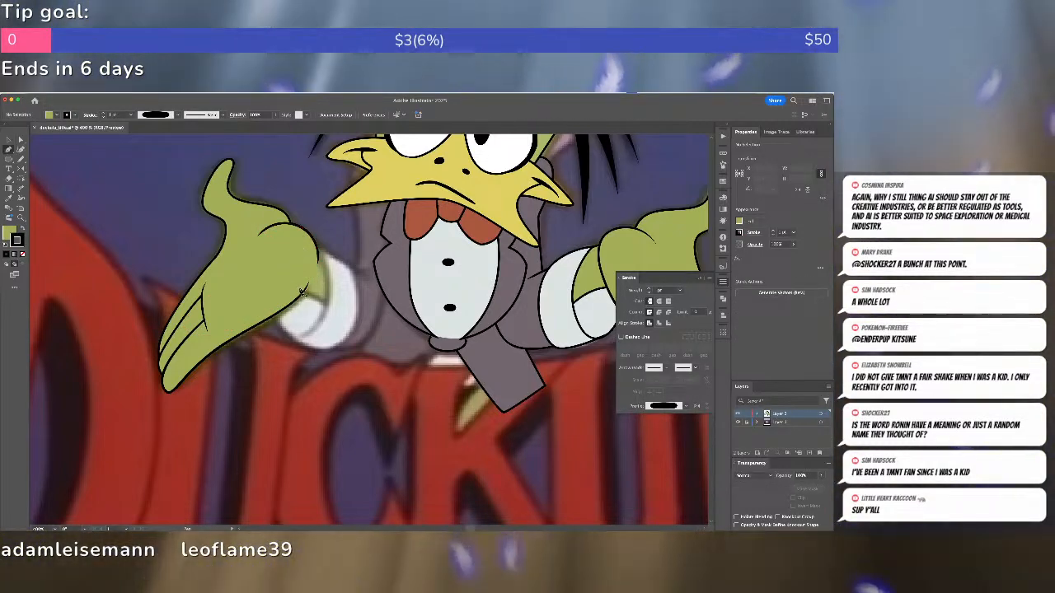
left_click_drag(303, 292, 340, 329)
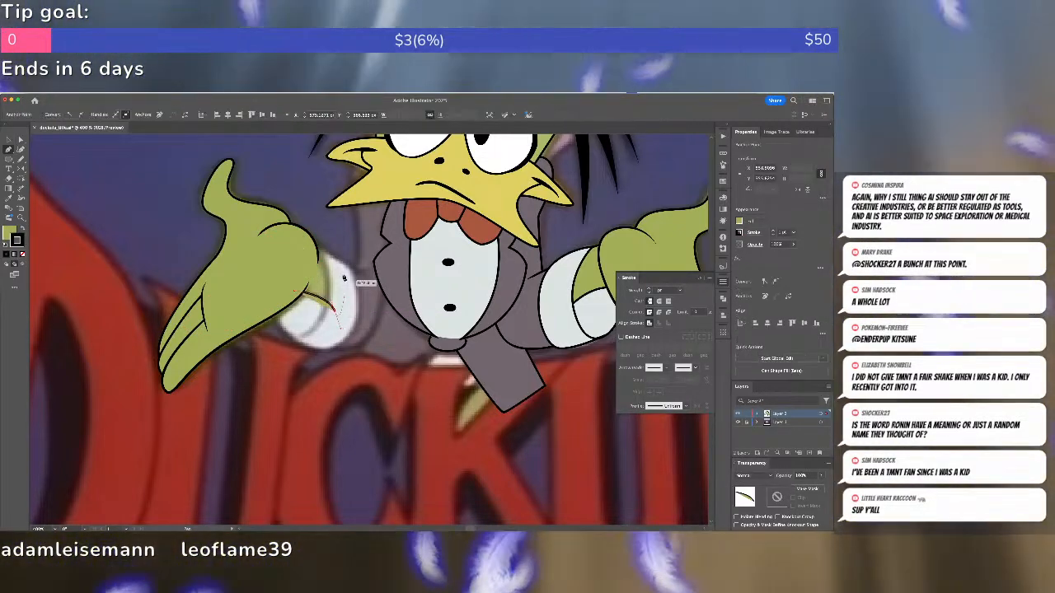
left_click(338, 263)
left_click(301, 236)
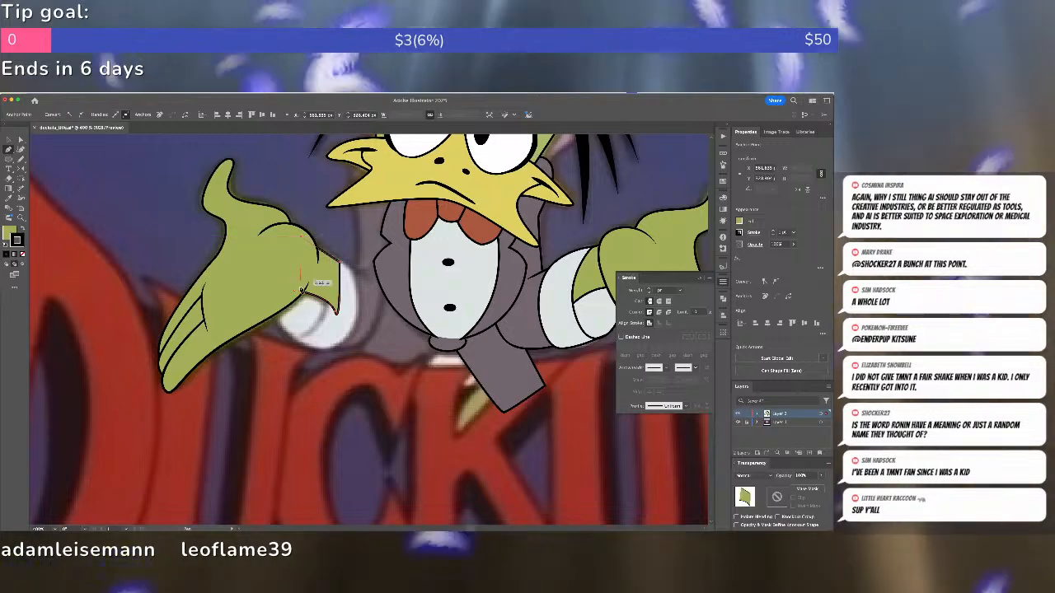
left_click(302, 291)
key("super+shift+a")
Trace the left-hand-side cuff with the Pen tool in the white of the opposite cuff, and apply a tapered width profile to its outline.
key("q")
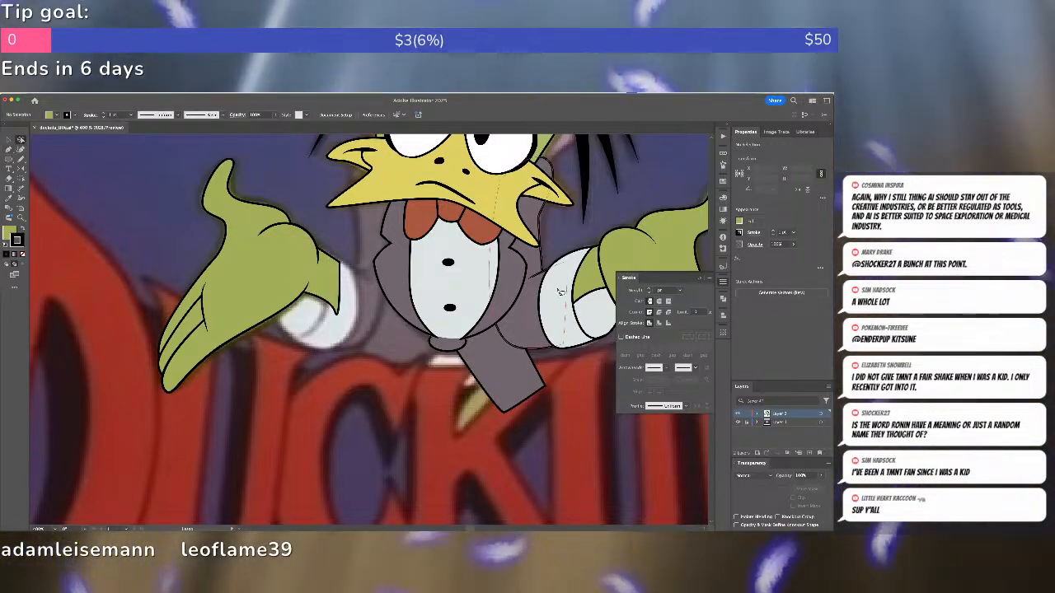
left_click(574, 267, "super")
key("super+shift+a")
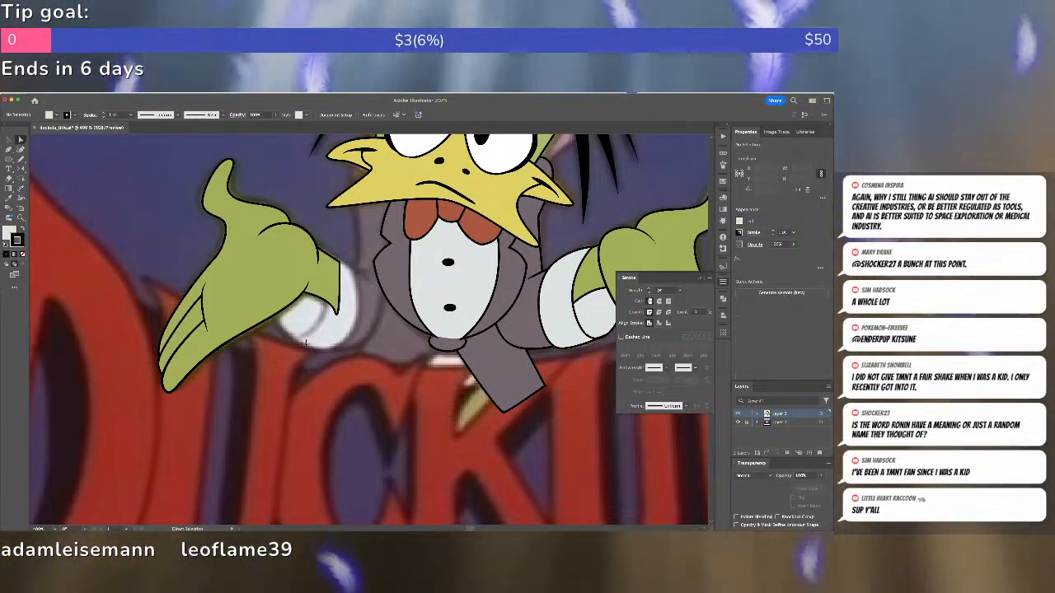
key("p")
left_click(301, 336)
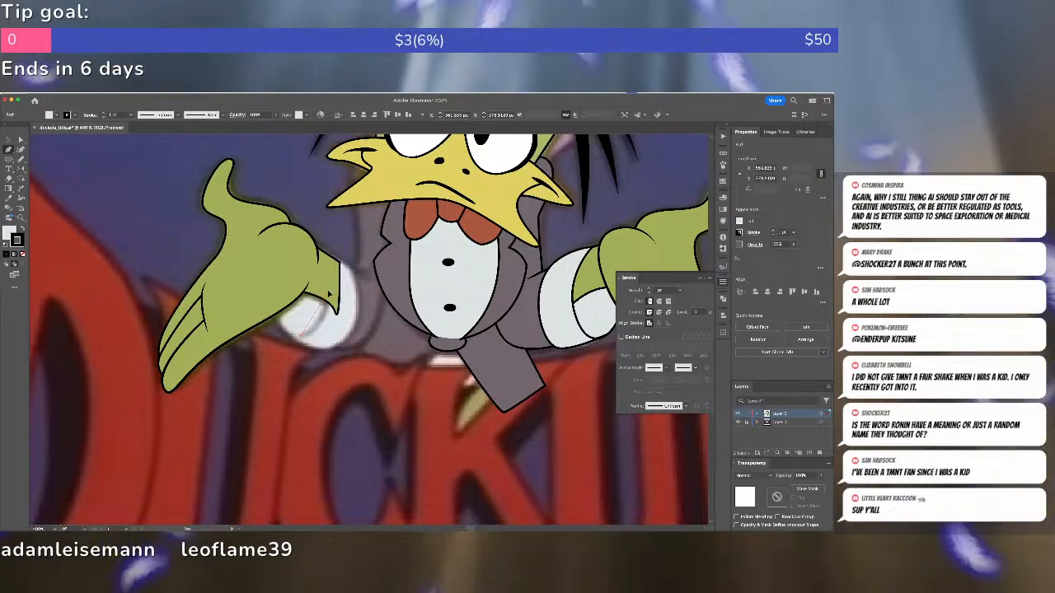
left_click_drag(327, 294, 358, 287)
left_click(327, 253)
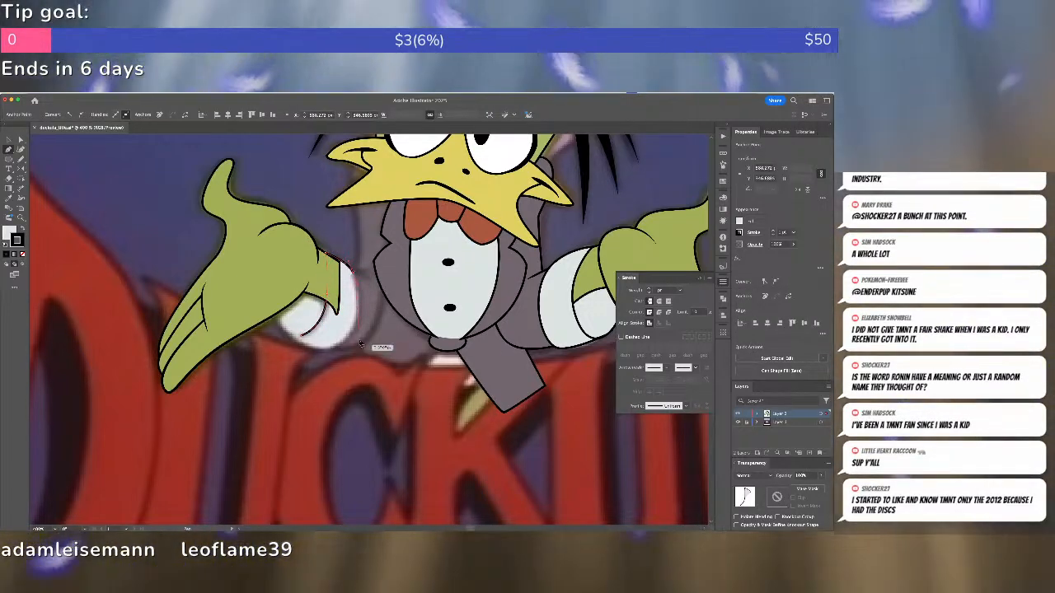
left_click_drag(324, 351, 303, 348)
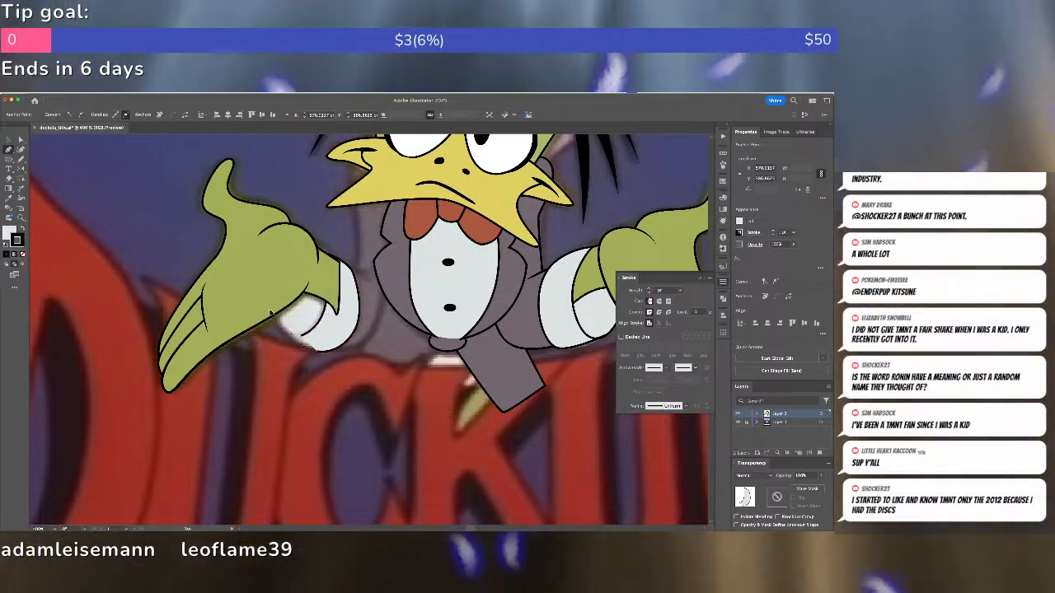
left_click_drag(274, 313, 272, 311)
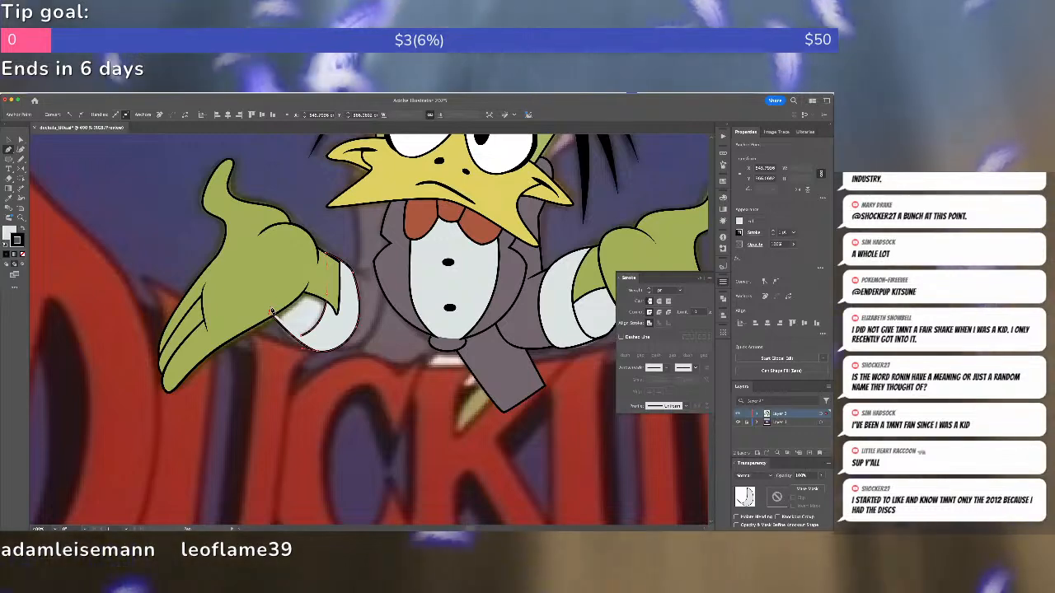
left_click(673, 406)
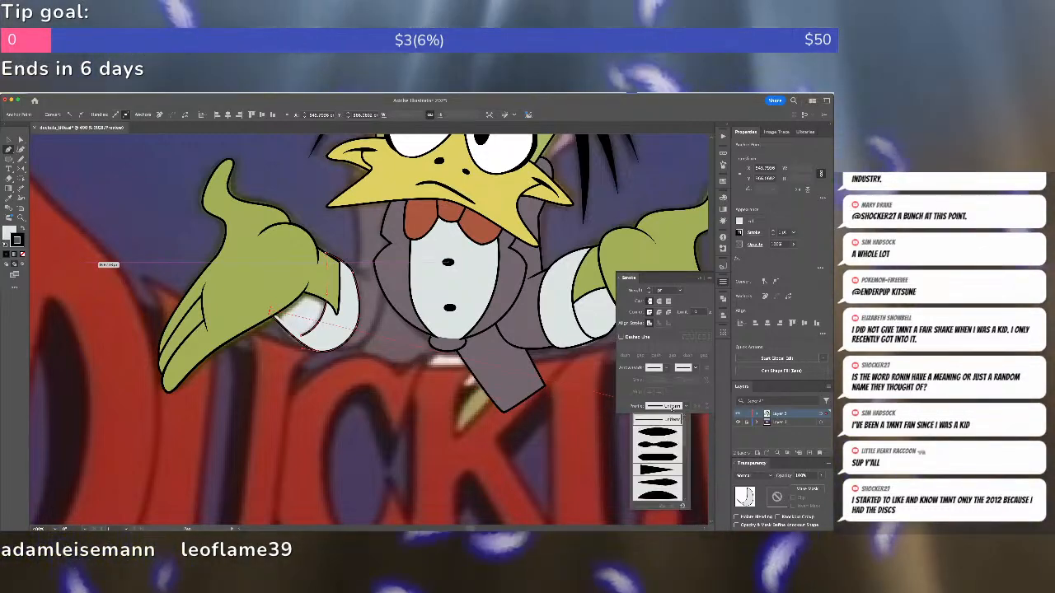
left_click(663, 454)
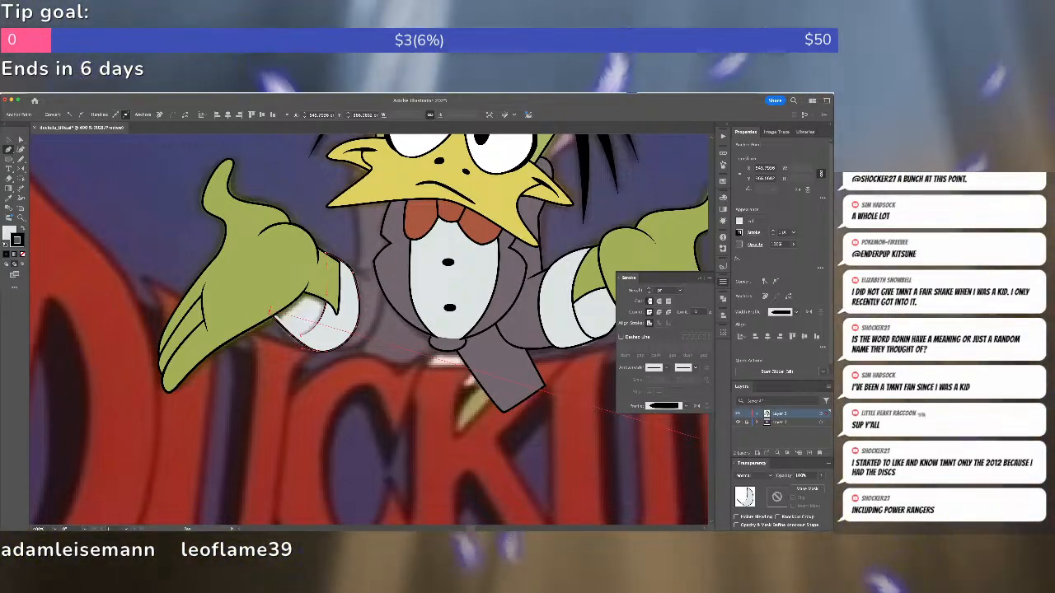
Move the green wrist shape behind the white cuff on the left-hand side.
key("v")
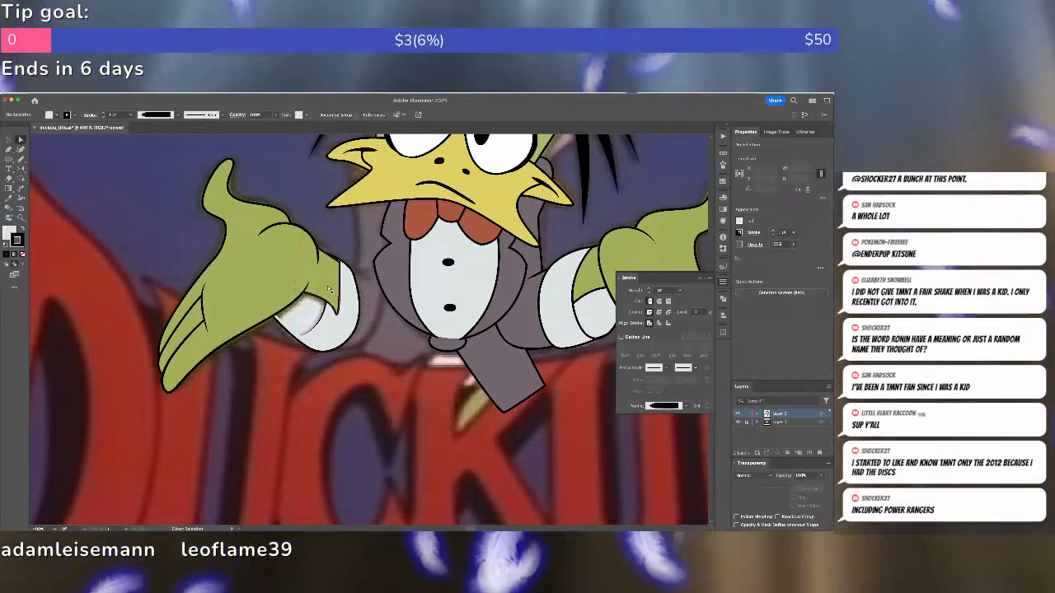
left_click(328, 289)
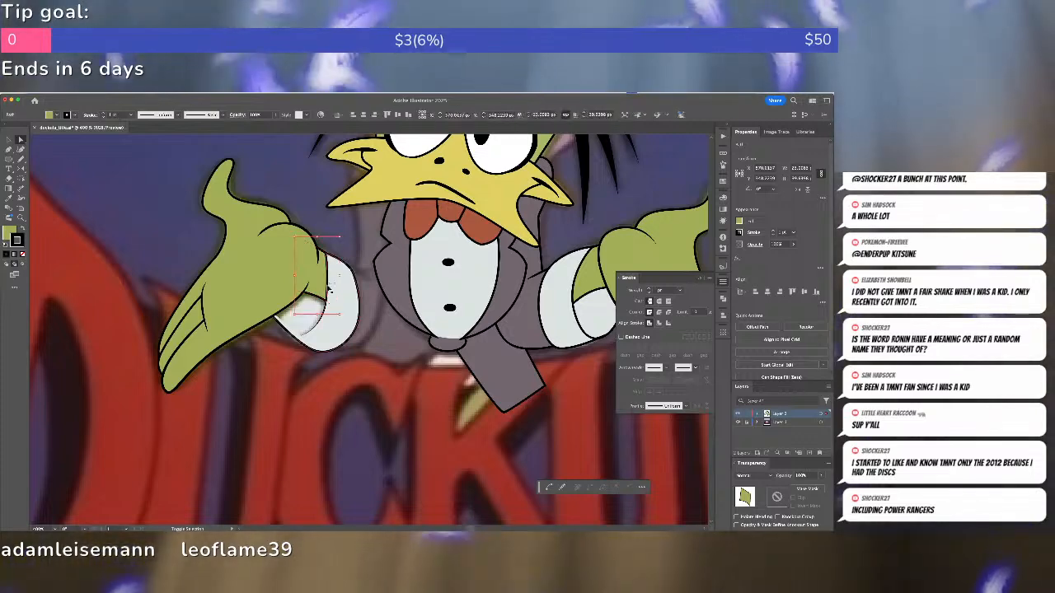
key("Delete")
Draw a strokeless white Pencil patch that fills the open inner part of the left-hand-side cuff, and deselect it.
left_click(343, 320)
key("super+shift+a")
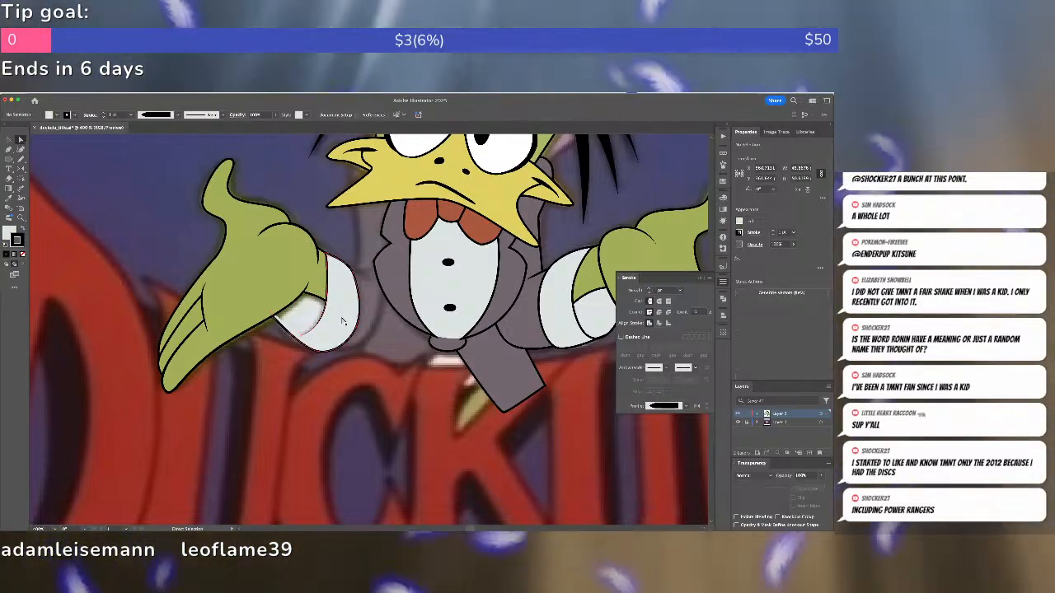
key("slash")
key("n")
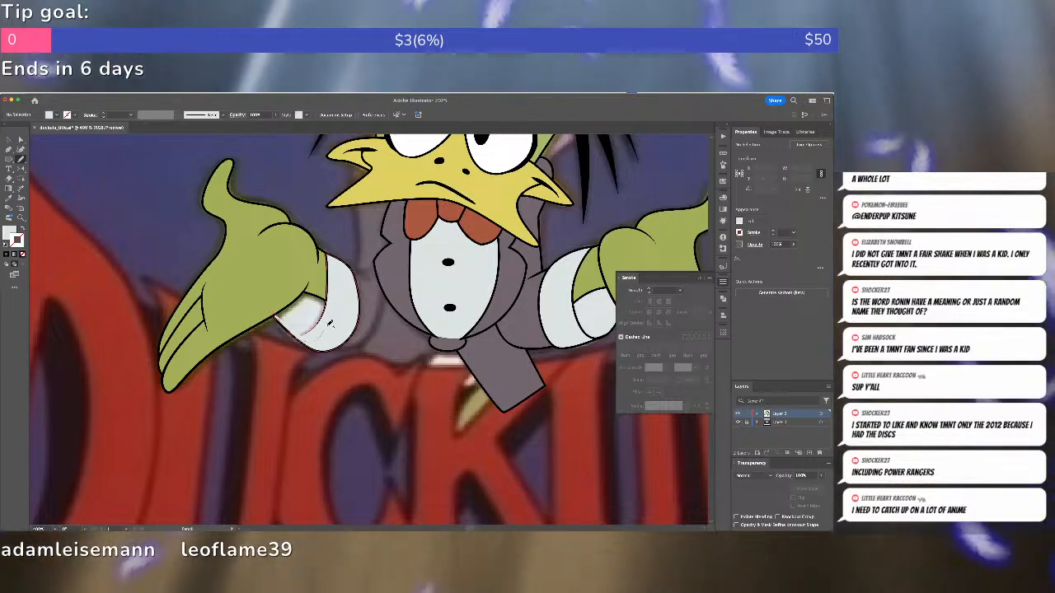
left_click_drag(274, 303, 332, 262)
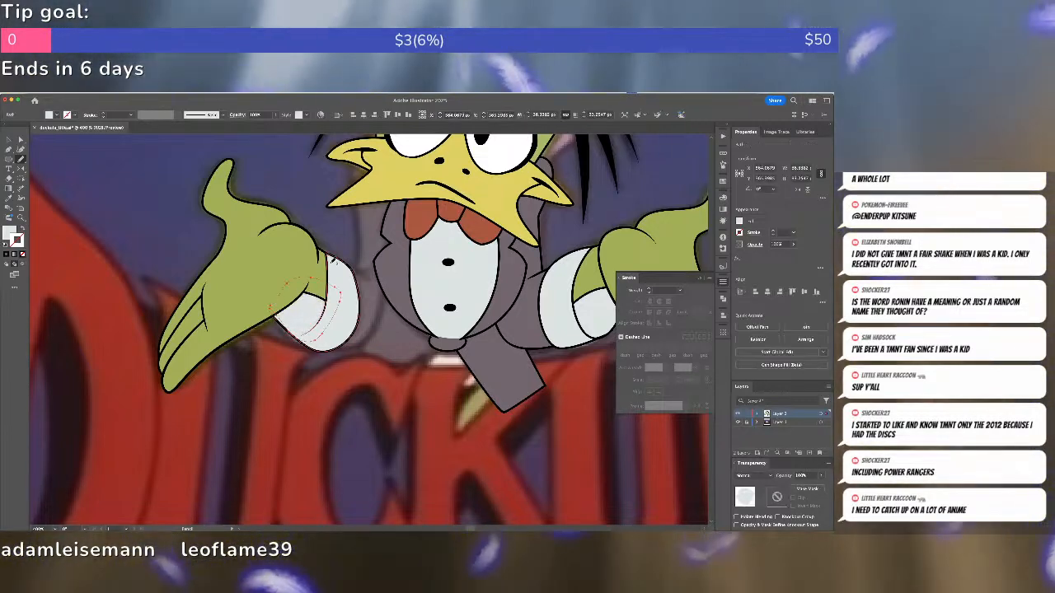
key("super+shift+a")
Inspect up close how the palm patch, wrist and cuff outlines meet, including the cuff's upper corner point.
key("a")
scroll(334, 283, "up", 3)
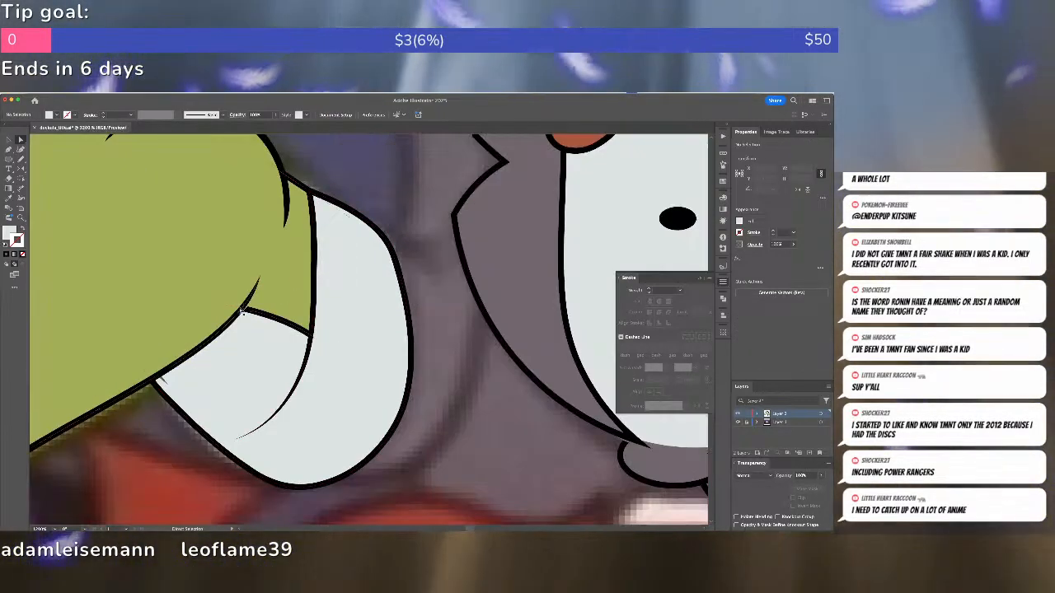
left_click(244, 293)
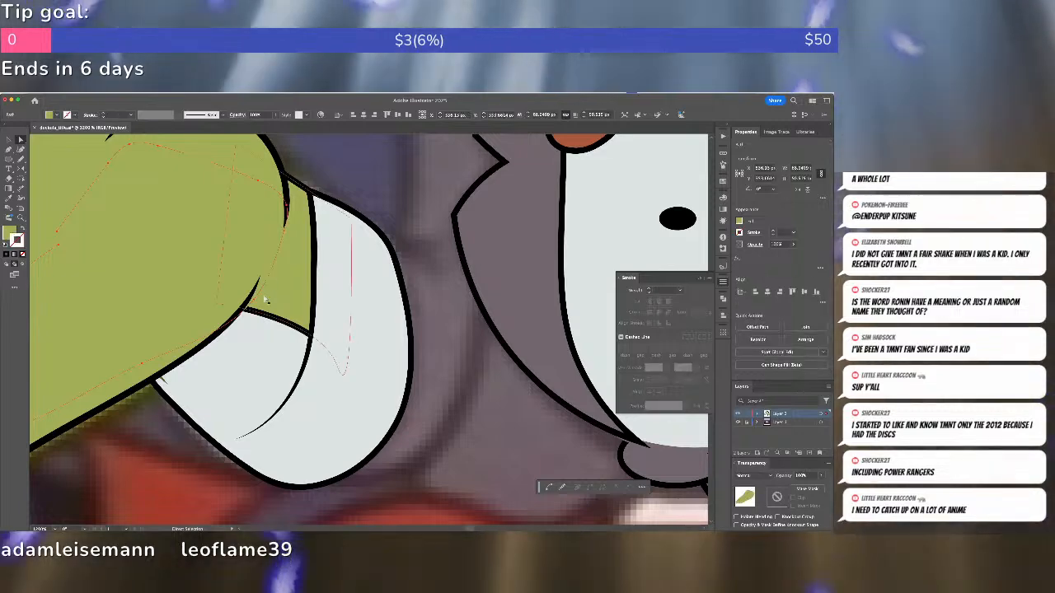
key("super+shift+a")
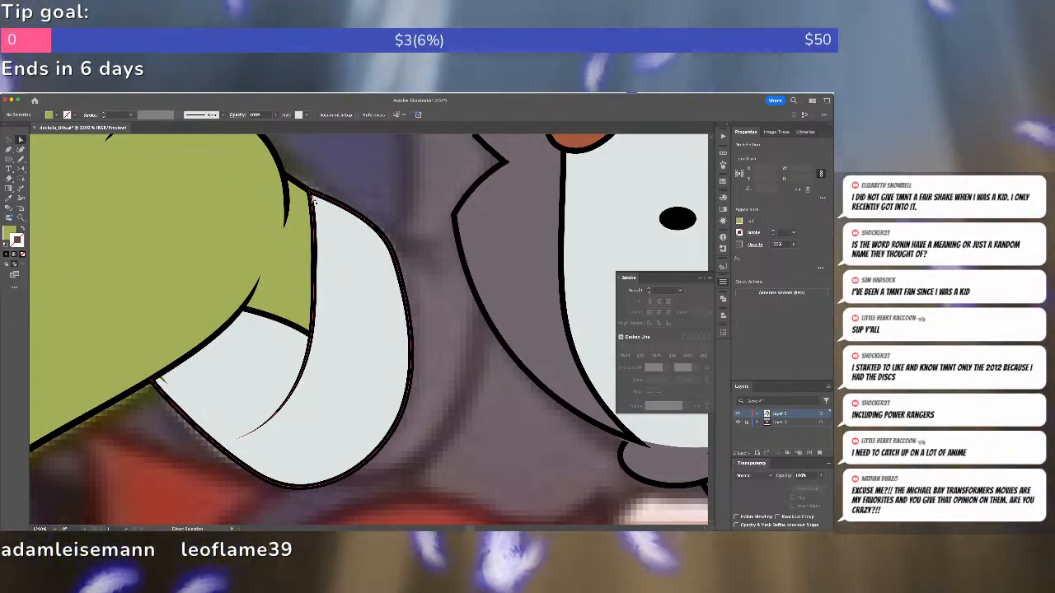
left_click(313, 196)
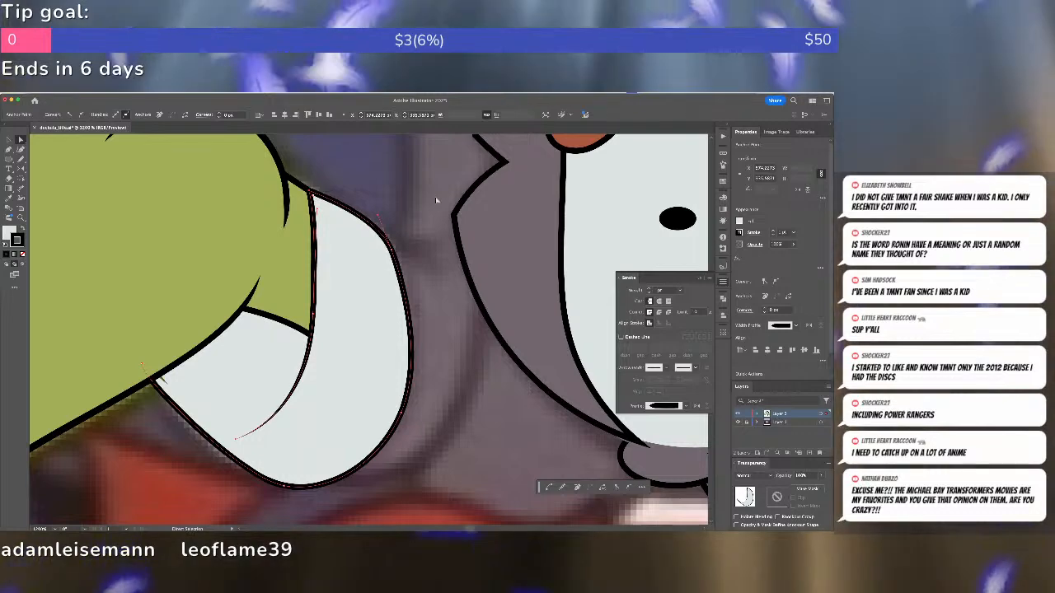
key("super+shift+a")
key("super+1")
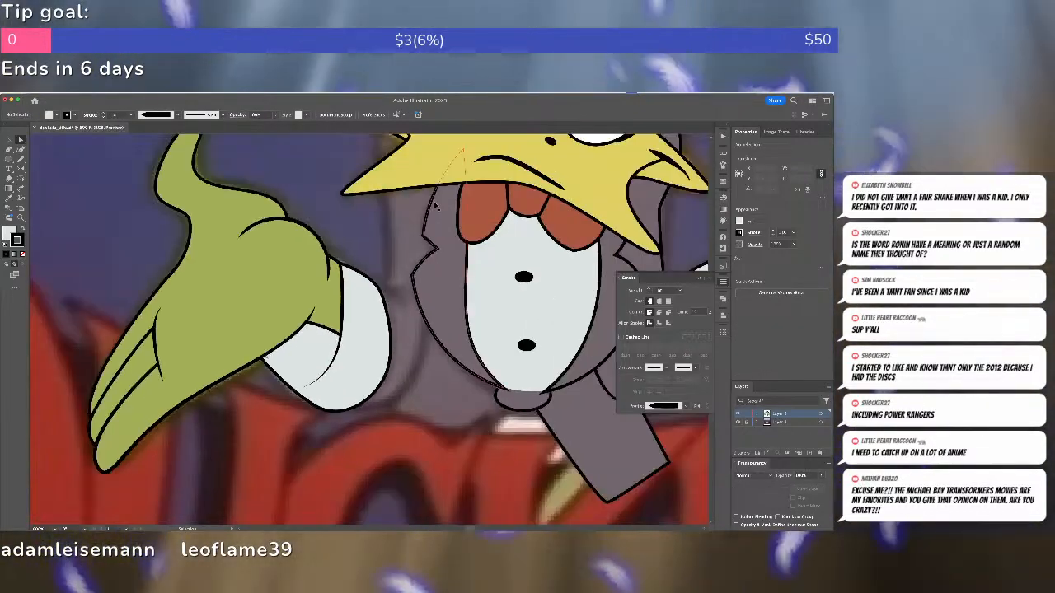
key("super+equal")
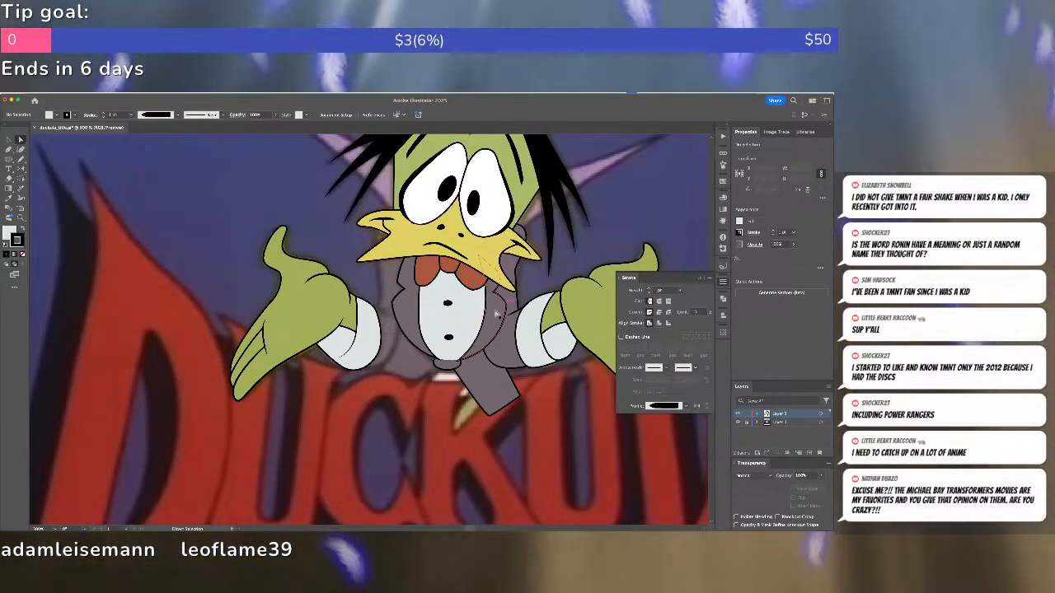
Trace the left-hand-side jacket sleeve and shoulder in grey with the Pen tool, from the elbow crease around the cuff and up behind the beak.
key("a")
key("p")
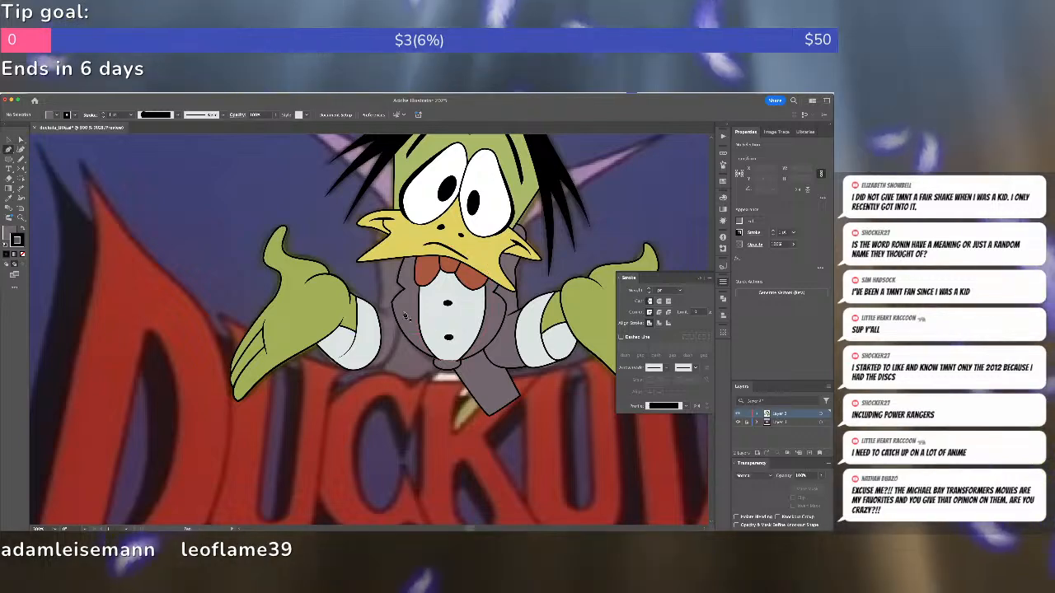
left_click(388, 318)
left_click_drag(370, 306, 357, 308)
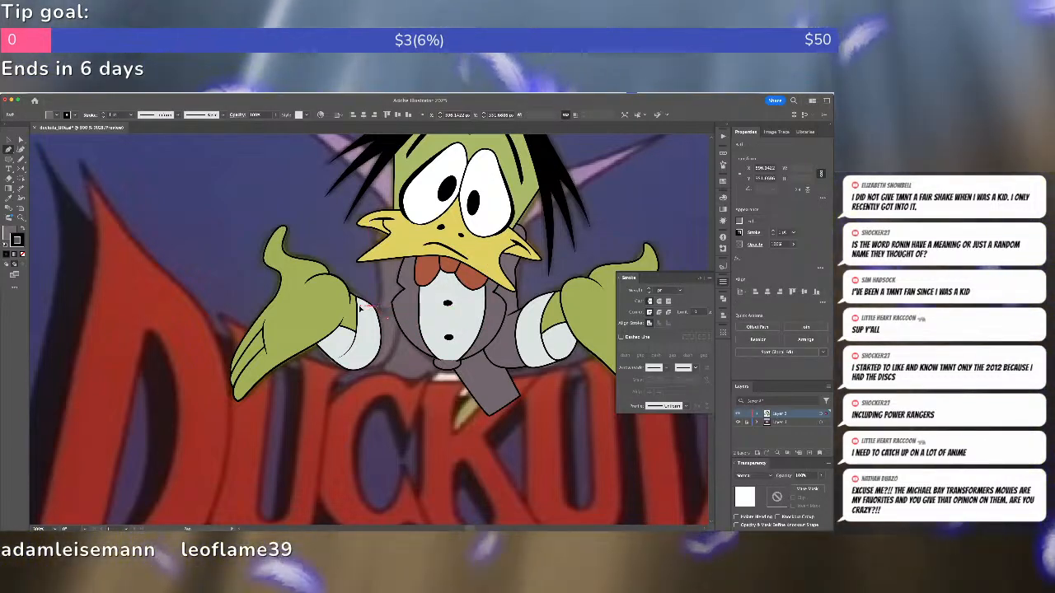
left_click(351, 364)
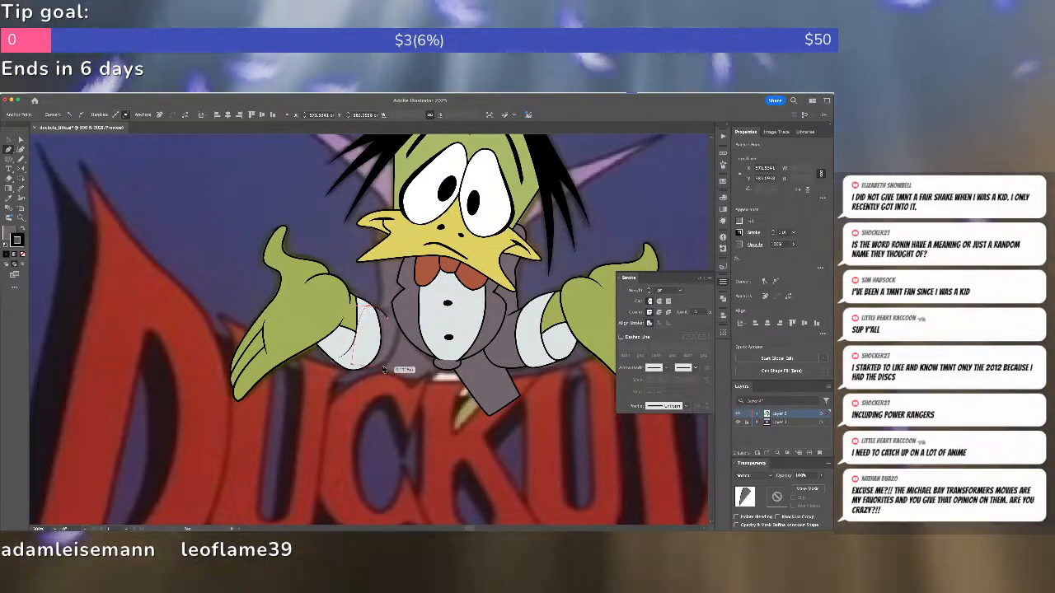
left_click_drag(388, 362, 399, 346)
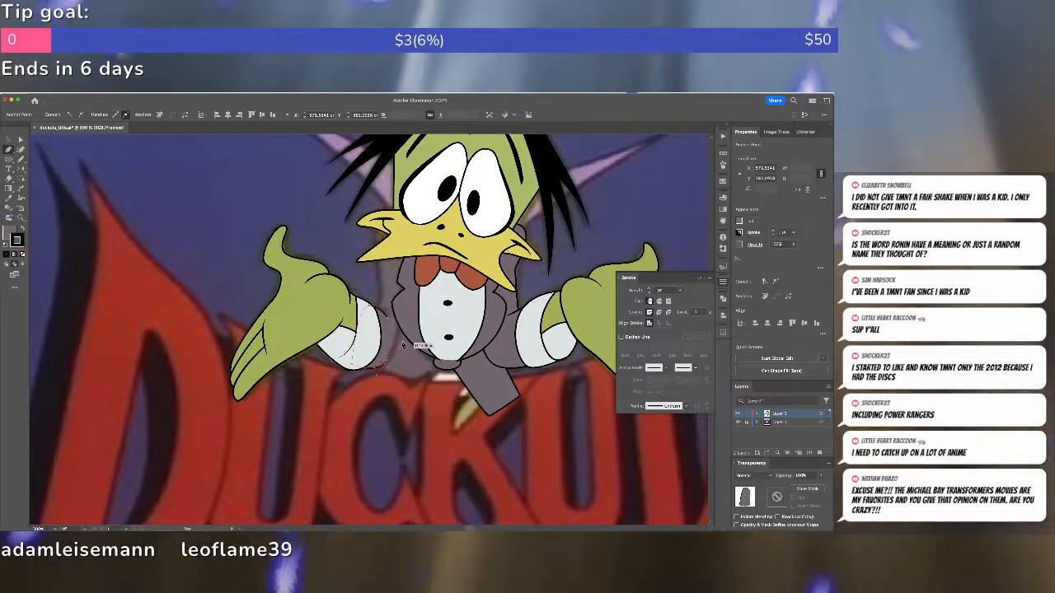
left_click(409, 307)
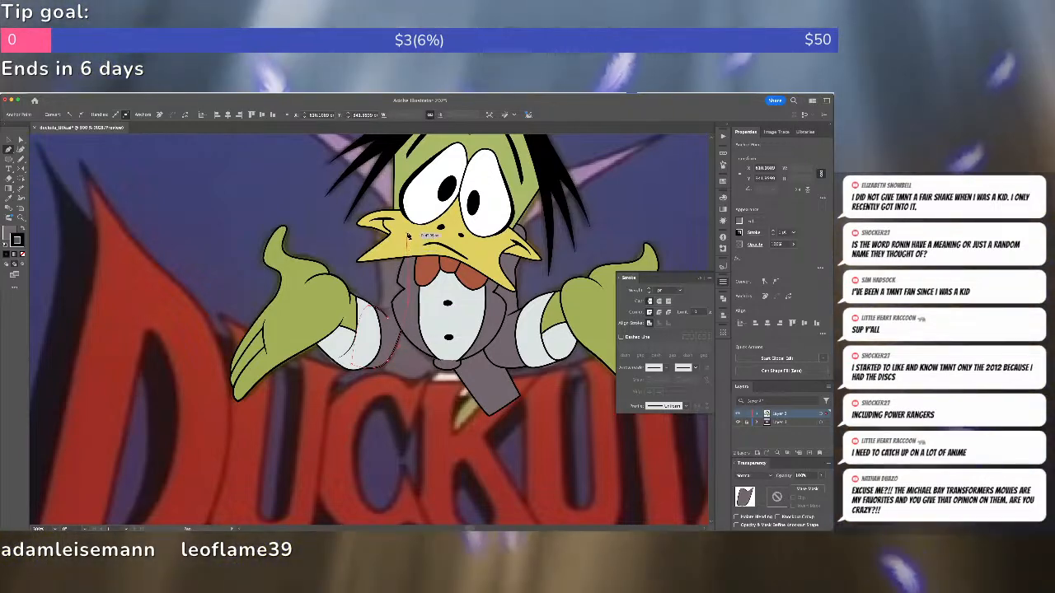
left_click_drag(384, 215, 381, 249)
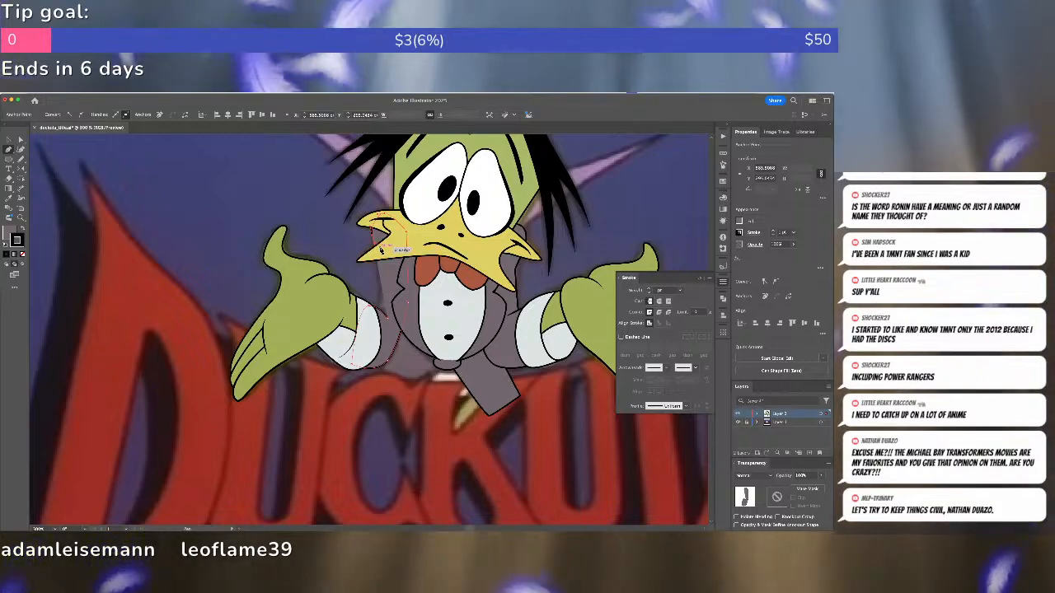
left_click(375, 254)
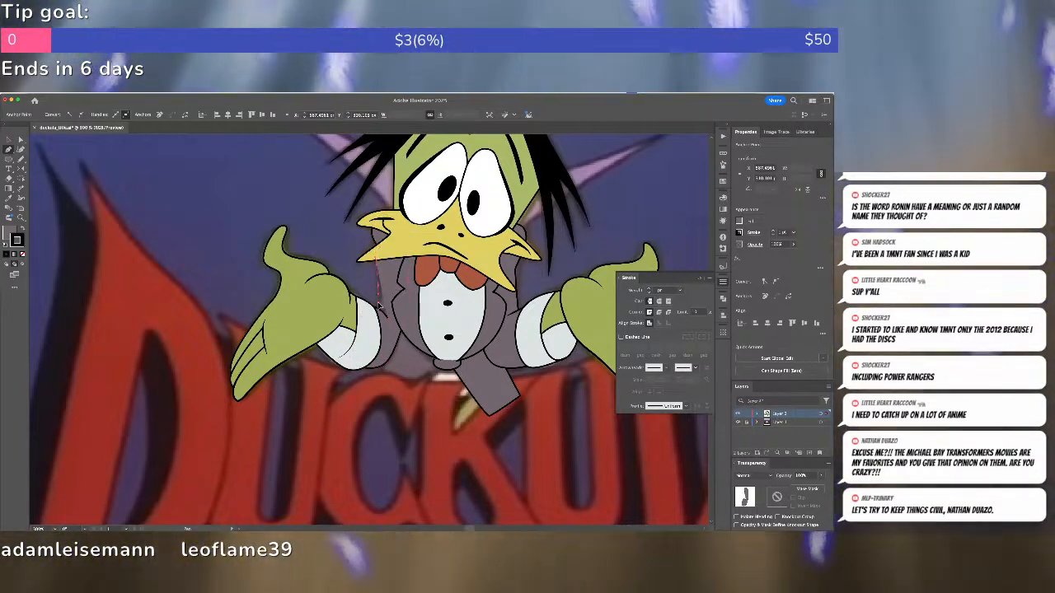
left_click(380, 299)
Shift the last point of the sleeve outline down towards the elbow crease, and apply a tapered width profile to the outline.
key("a")
left_click_drag(381, 299, 381, 308)
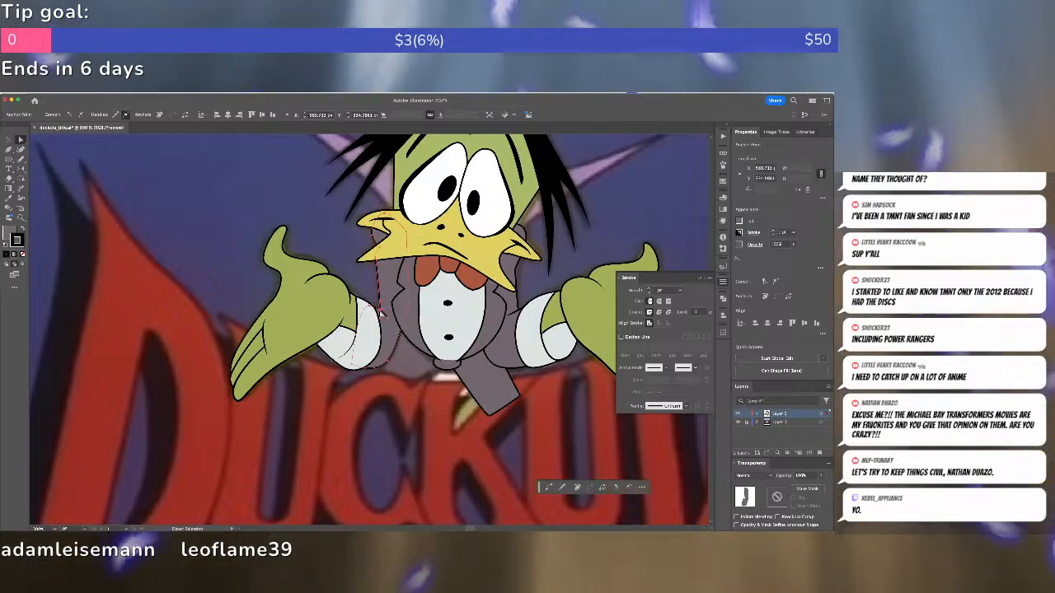
left_click(663, 405)
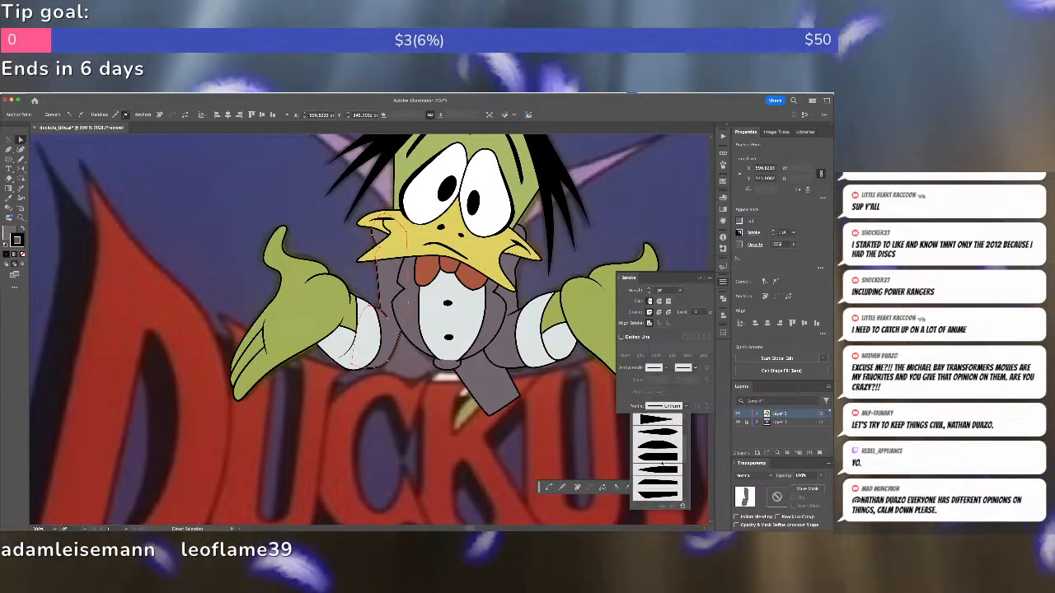
left_click(660, 457)
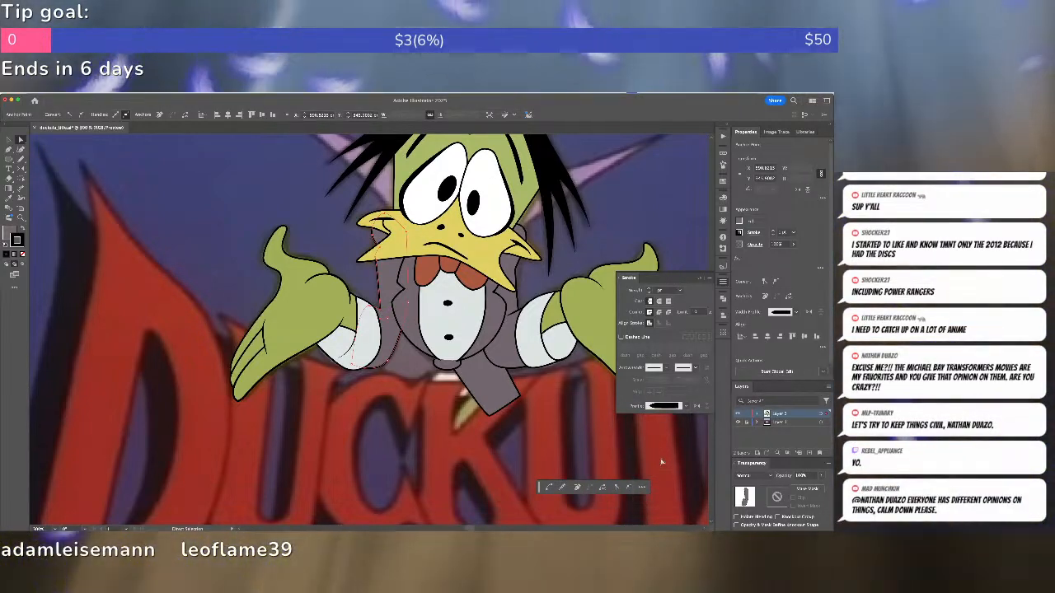
Isolate the left-hand-side jacket sleeve and adjust its outline thickness at the elbow crease with the Width tool.
key("v")
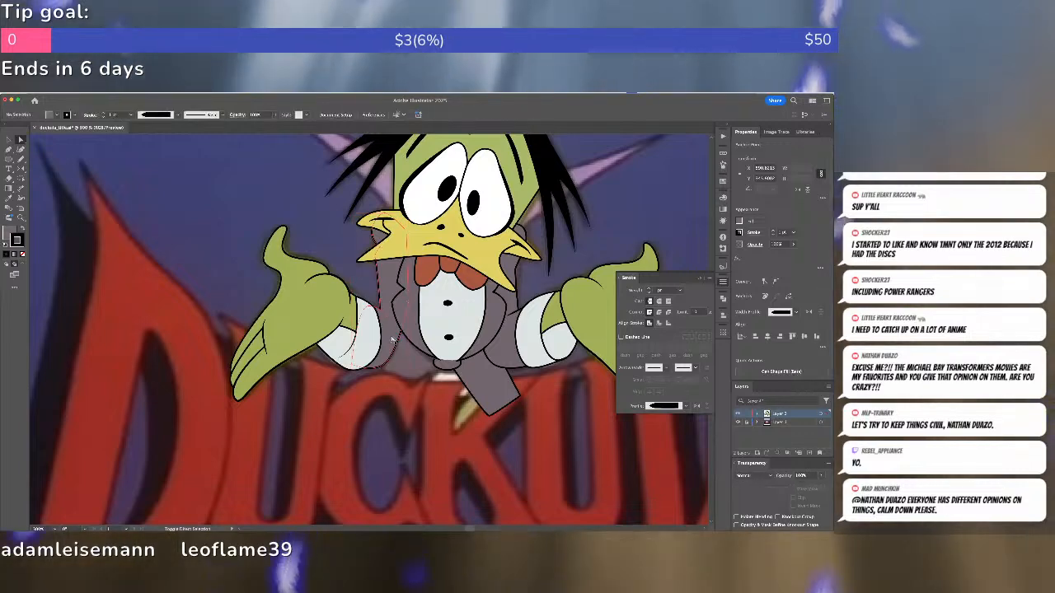
double_click(394, 341)
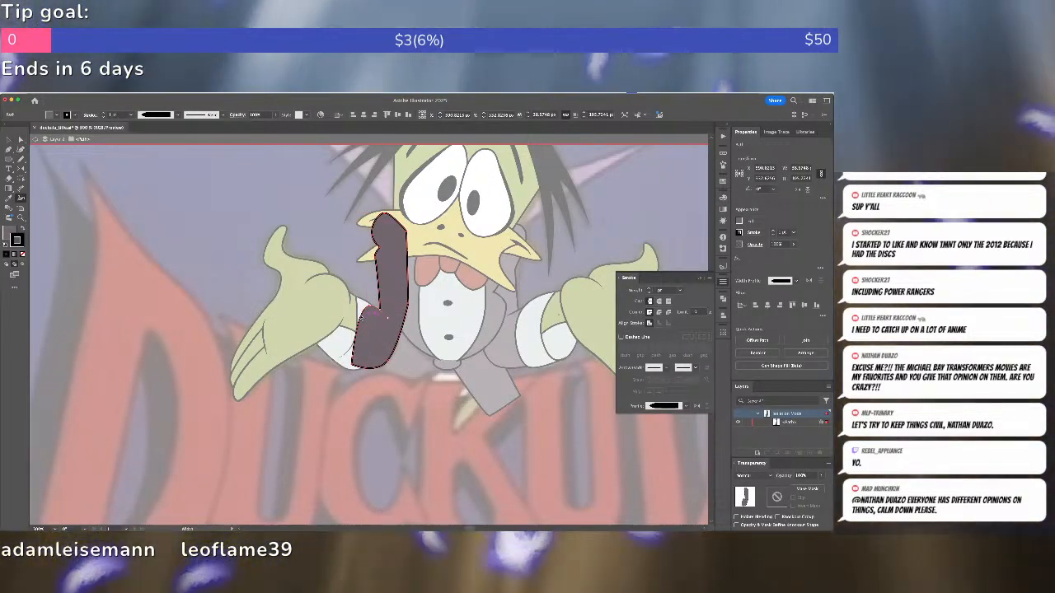
double_click(381, 322)
left_click(375, 351)
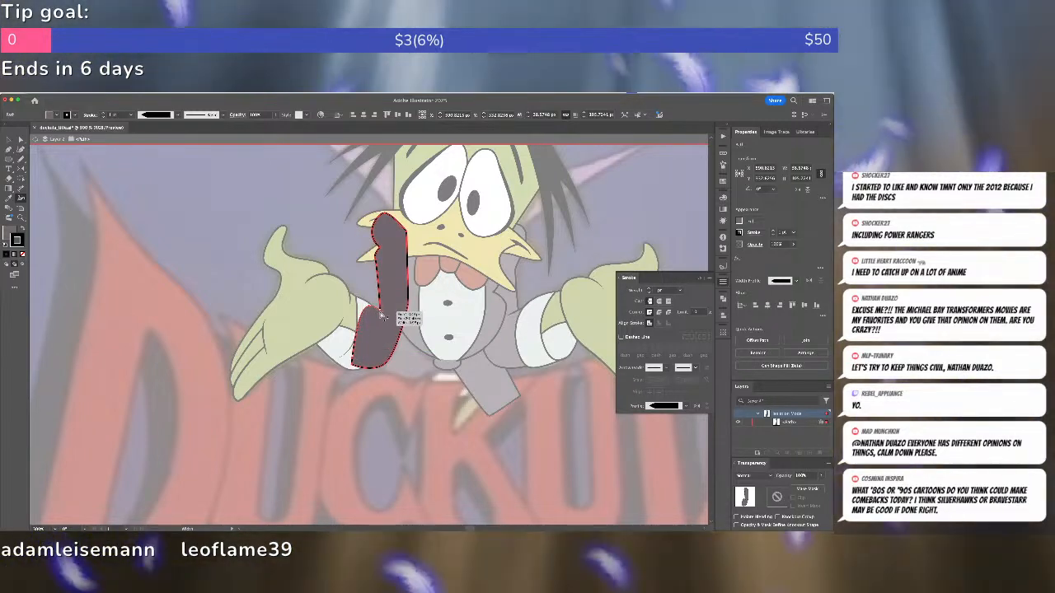
key("a")
double_click(419, 310)
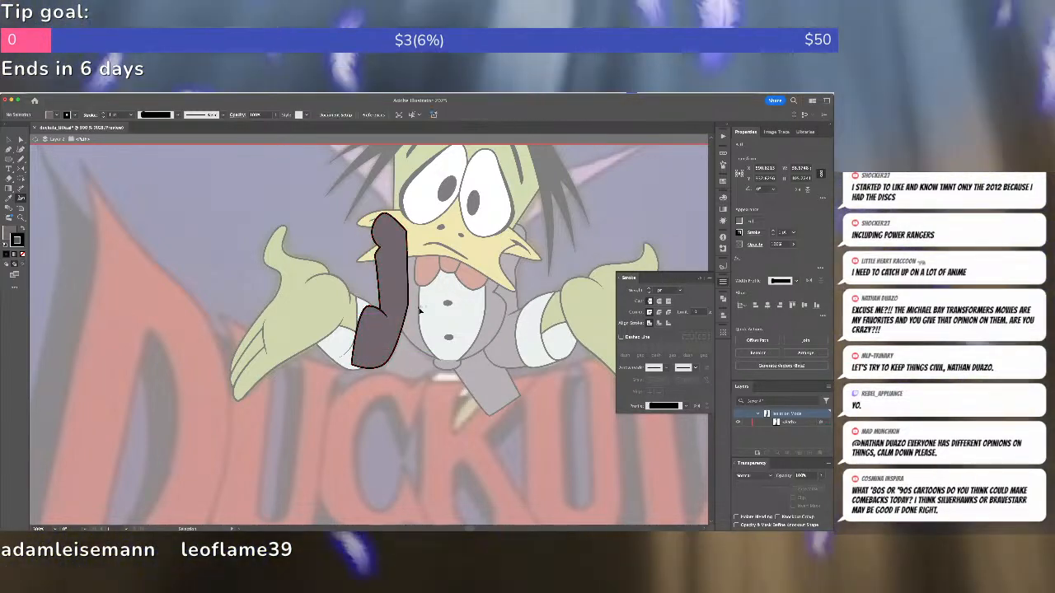
Trace the jacket tail below the left-hand-side lapel with the Pen tool, using the lapel's grey fill and black outline.
left_click(400, 324)
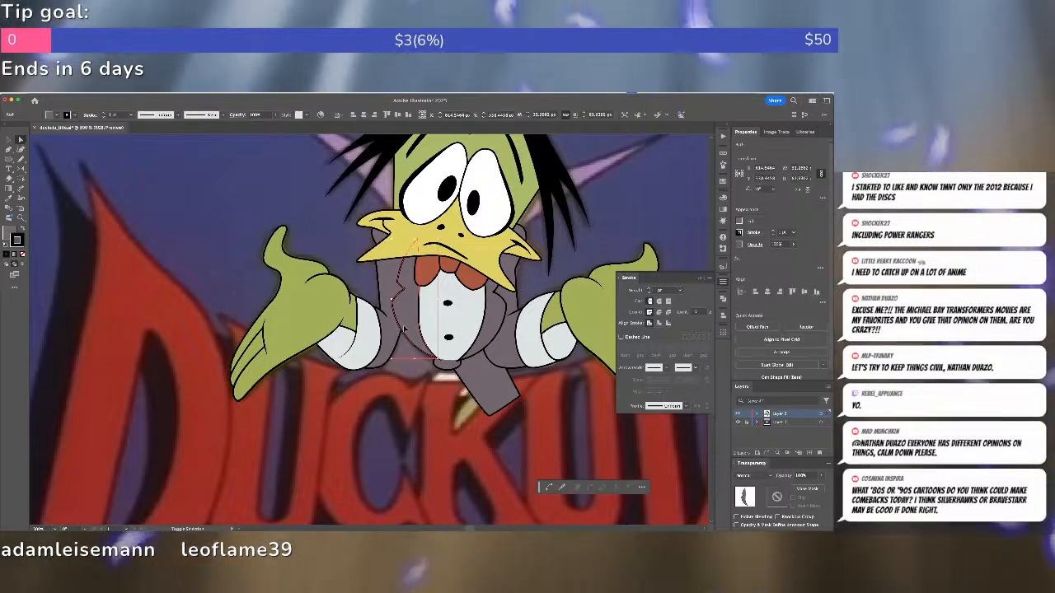
key("super+shift+a")
key("p")
left_click(378, 365)
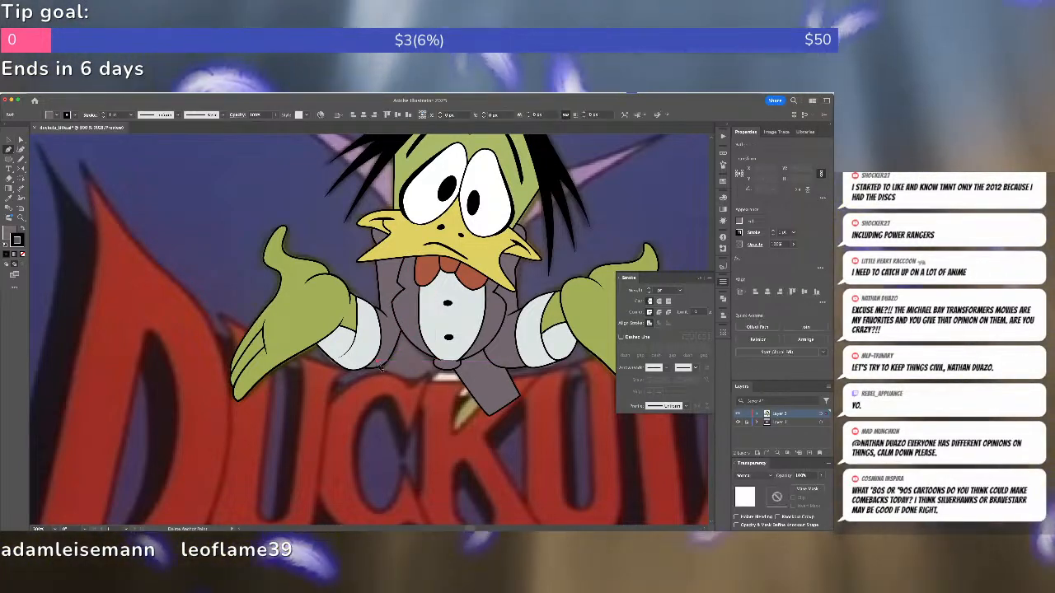
left_click(442, 365)
left_click(399, 320)
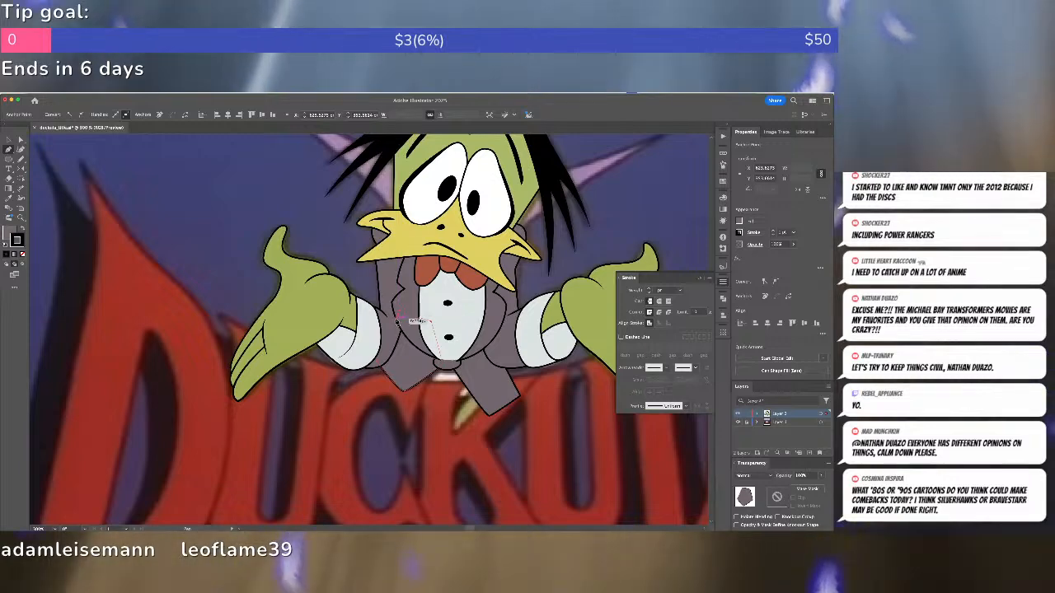
left_click(377, 365)
left_click(462, 390, "super")
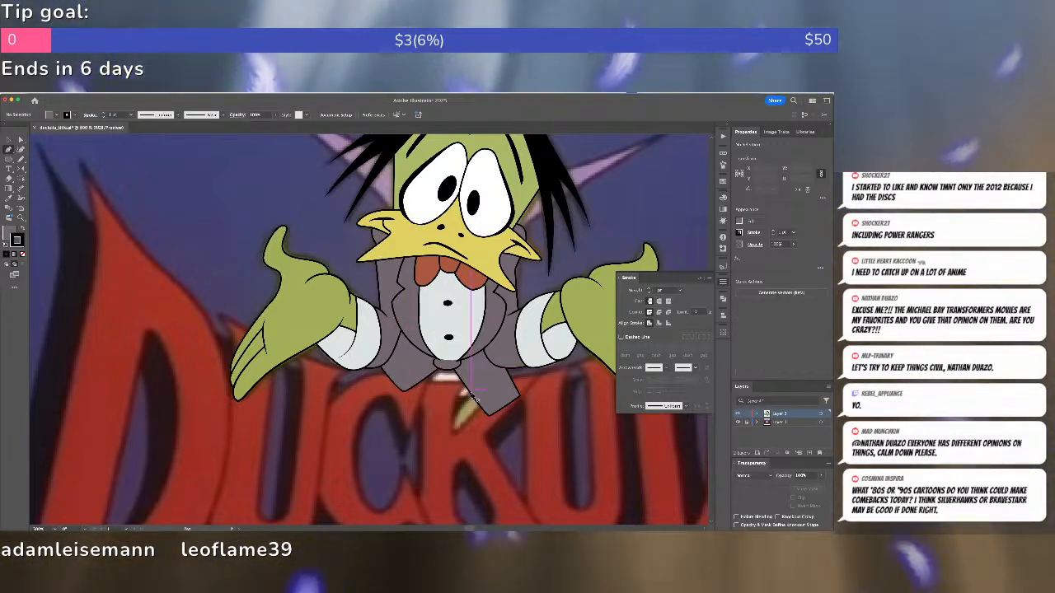
Sample the mauve from the reference collar and trace the left-hand-side pointed collar spike behind the hair with the Pen tool.
left_click_drag(462, 390, 413, 537)
key("i")
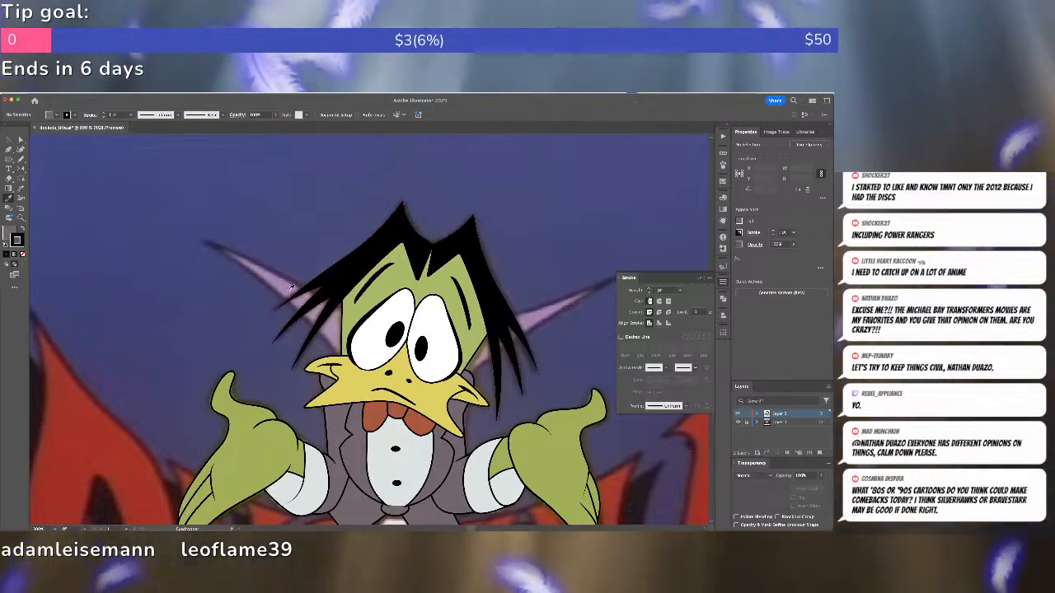
left_click(293, 284)
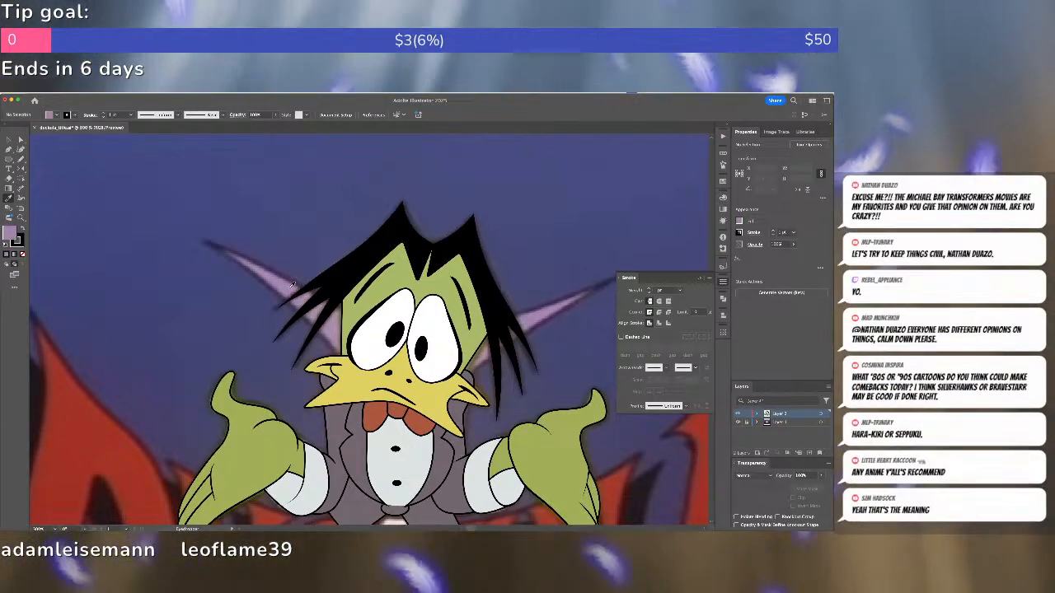
key("p")
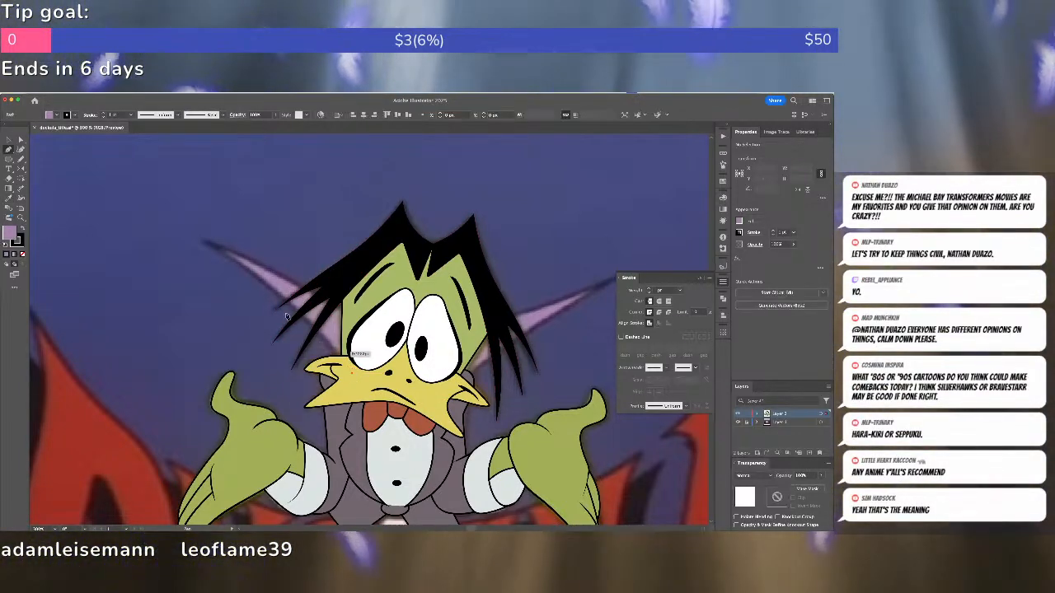
left_click(208, 244)
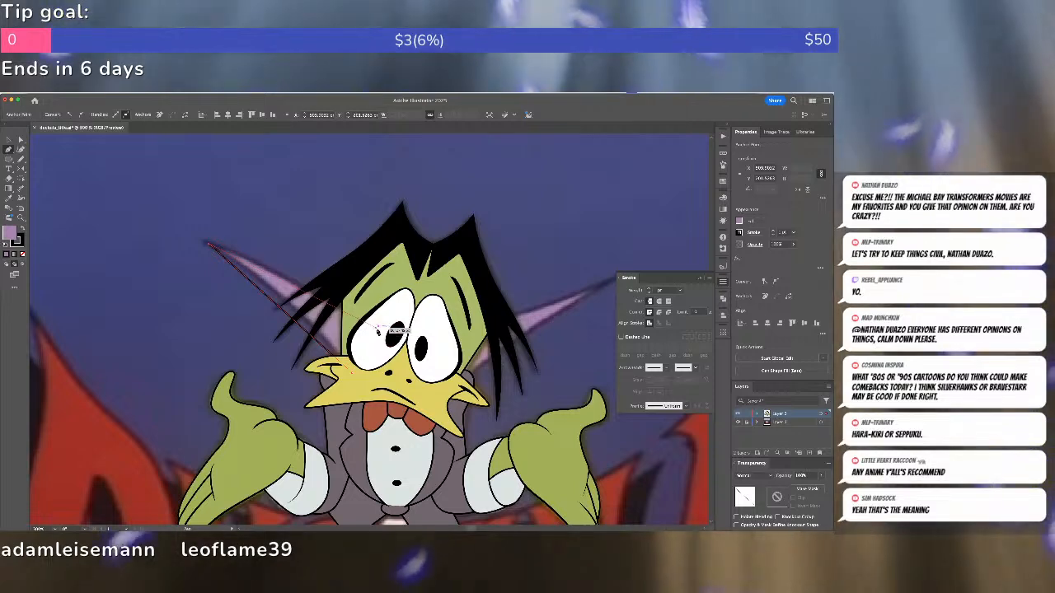
left_click(313, 287)
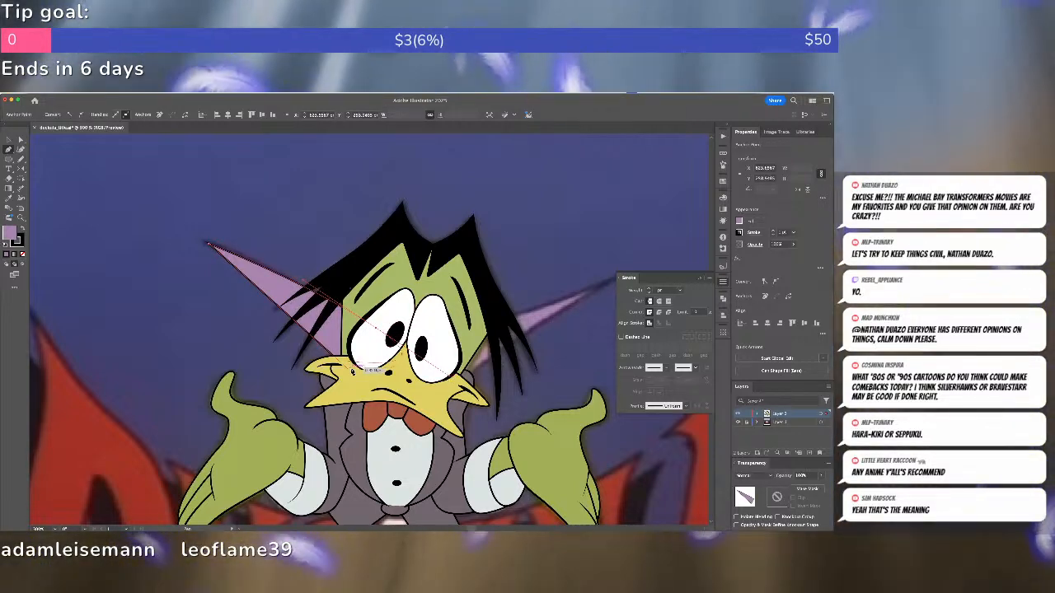
left_click_drag(352, 372, 313, 311)
key("a")
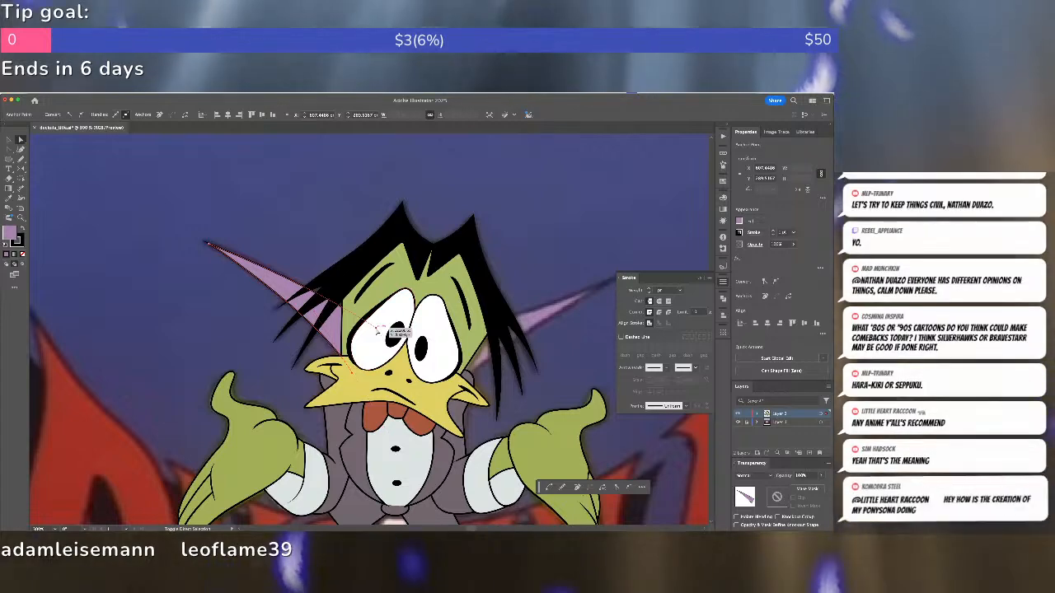
key("super+shift+a")
Mirror a copy of the mauve collar spike to the other side of the head with the Reflect tool.
left_click(370, 328)
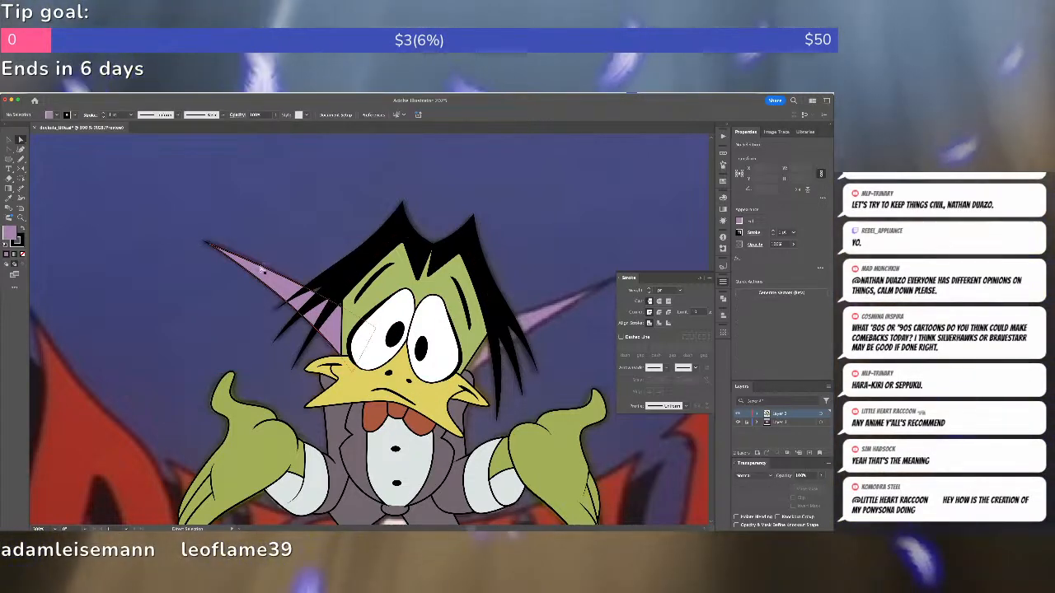
left_click(20, 168)
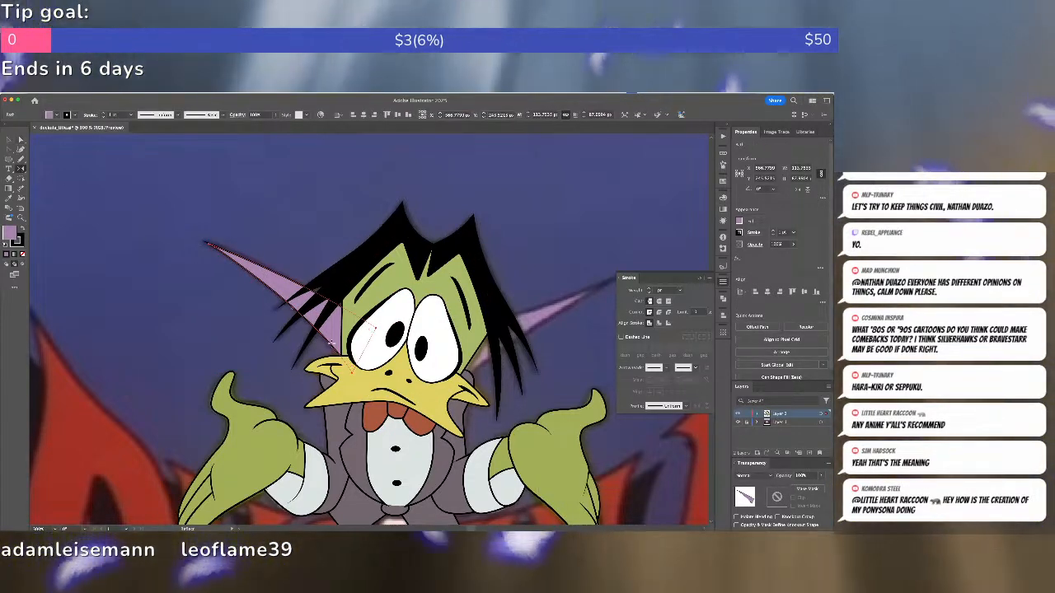
left_click(410, 340)
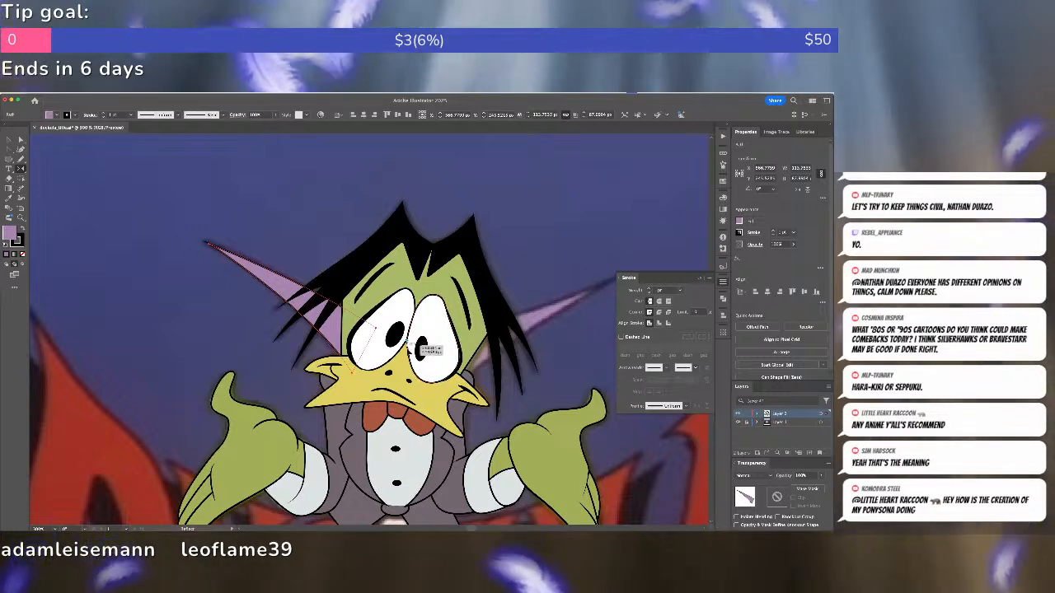
left_click(411, 356, "alt+shift")
Transform the mirrored collar spike and shift its anchor points so its tip and edges fit the reference, and deselect it.
scroll(448, 292, "right", 3)
key("e")
left_click_drag(544, 257, 549, 281)
key("a")
left_click_drag(438, 268, 460, 294)
left_click_drag(542, 266, 542, 248)
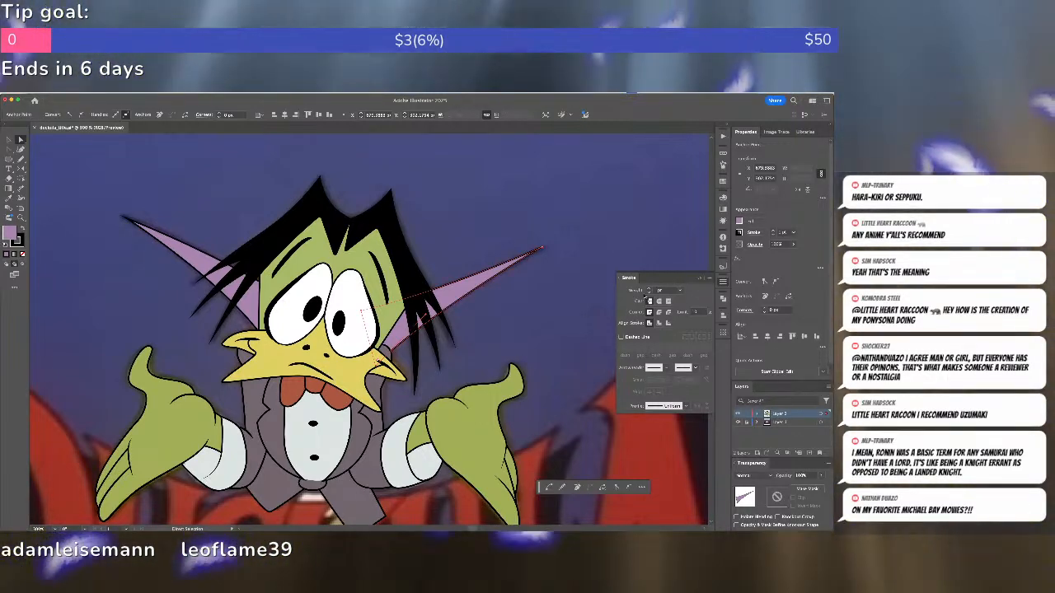
left_click(563, 312)
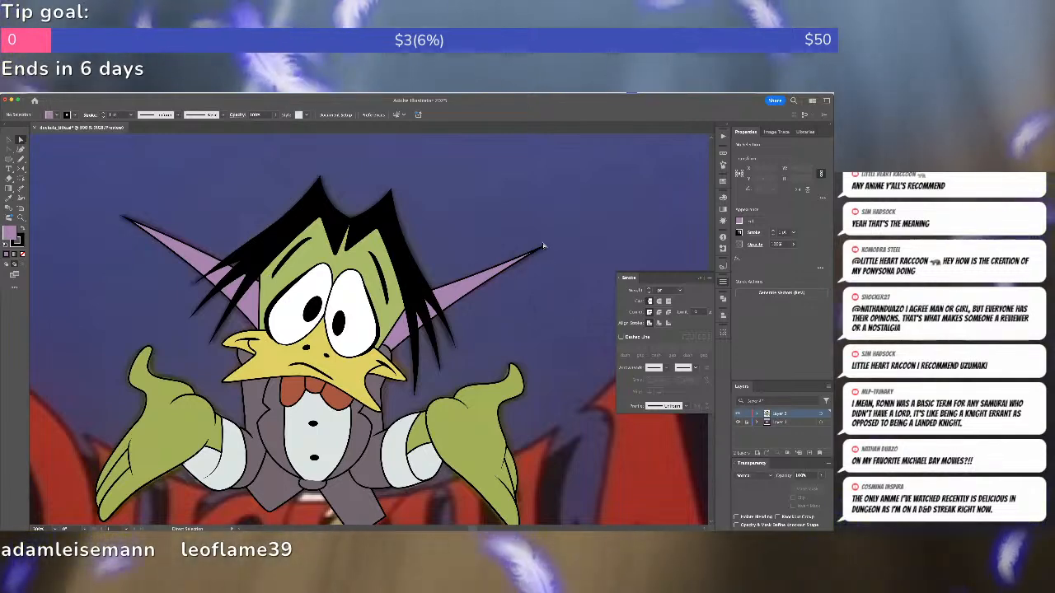
left_click(543, 247)
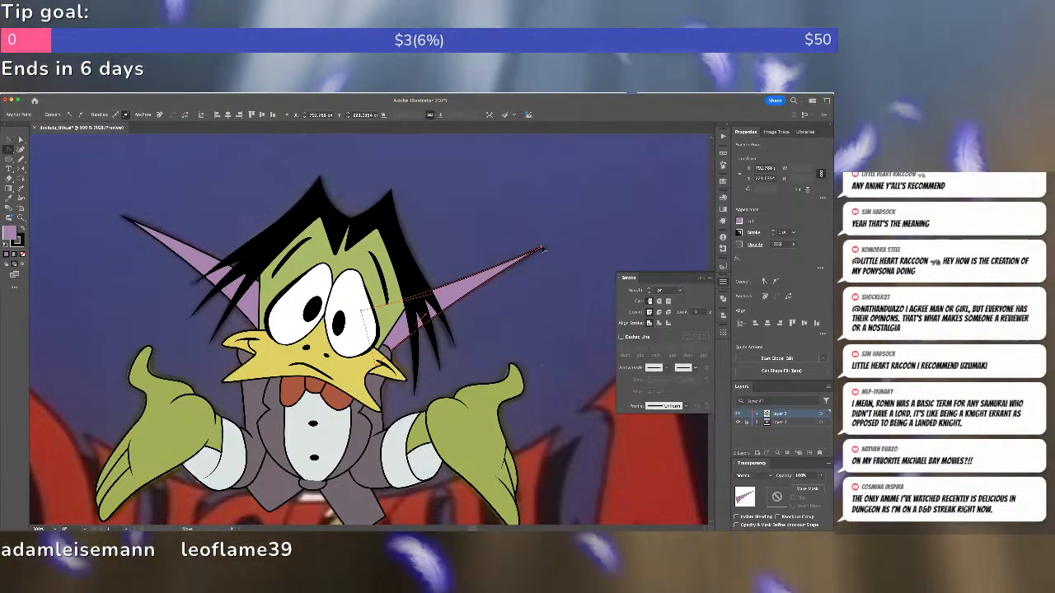
left_click(564, 243)
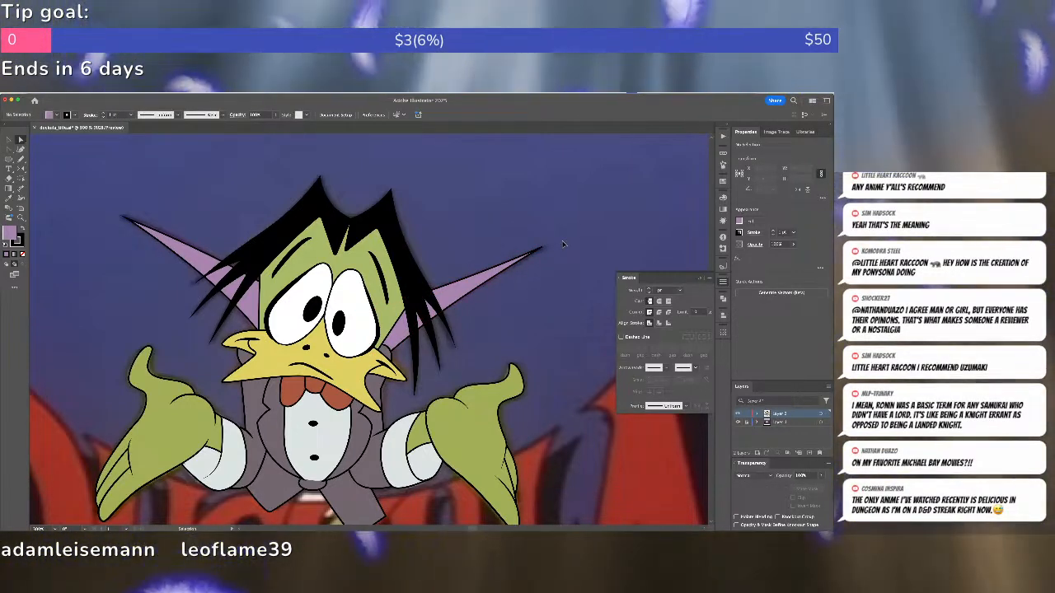
Group all the character's shapes and enlarge the group so it spans most of the title card's width.
key("super+minus")
key("super+minus")
key("super+minus")
key("v")
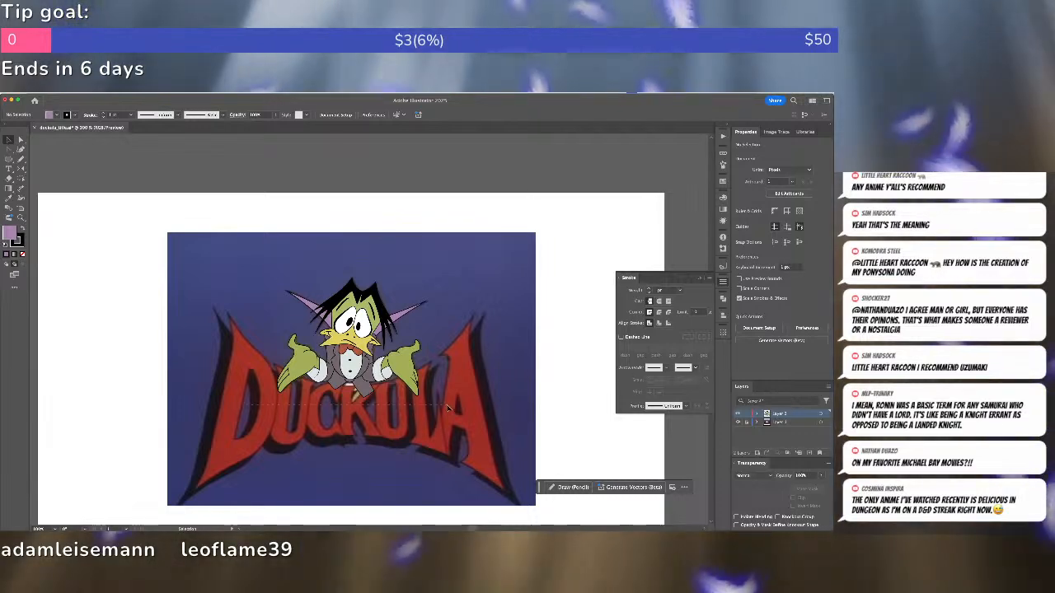
key("super+a")
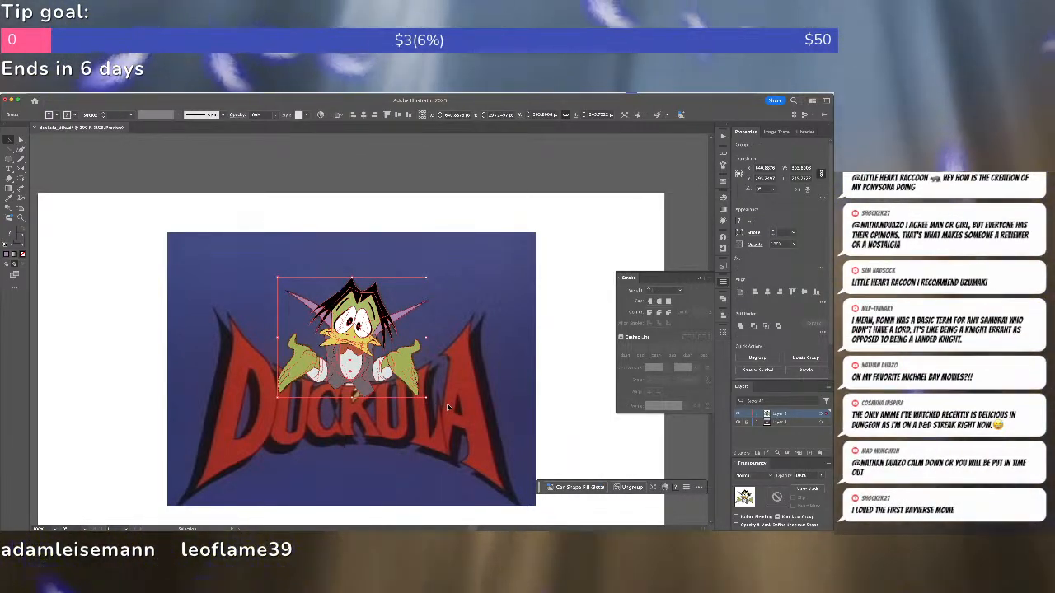
left_click(483, 309)
left_click(419, 310)
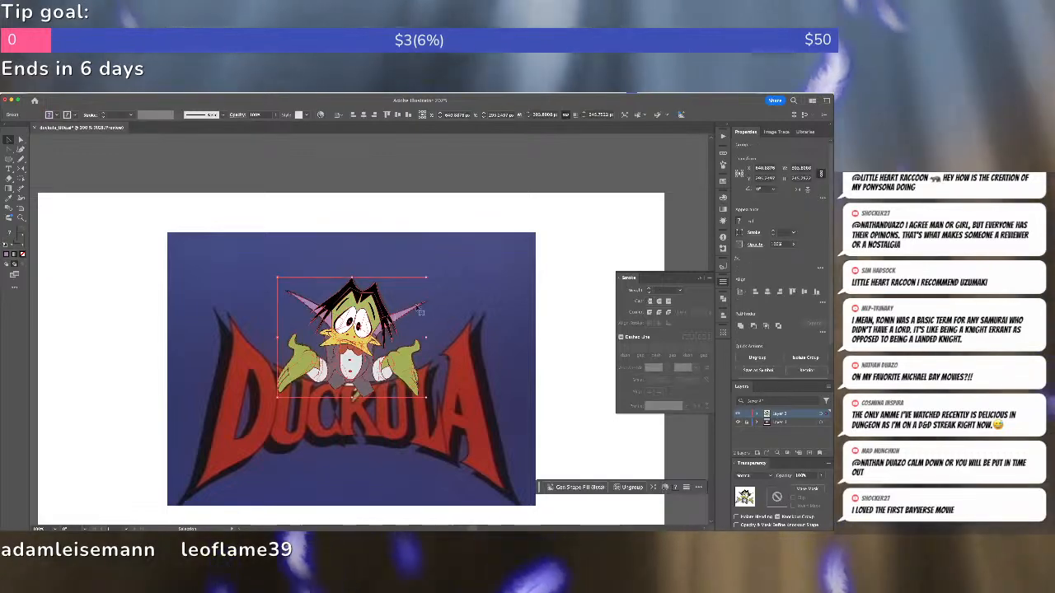
left_click_drag(425, 279, 507, 231)
left_click(486, 218)
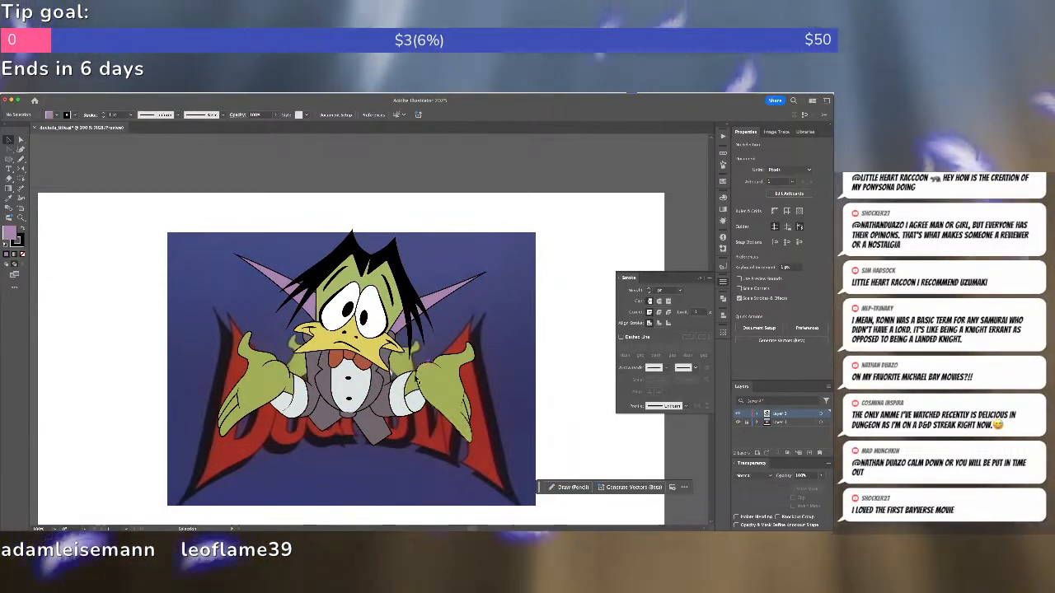
Check the stroke weight of the right-hand-side lapel outline on the enlarged character.
key("a")
left_click(356, 411)
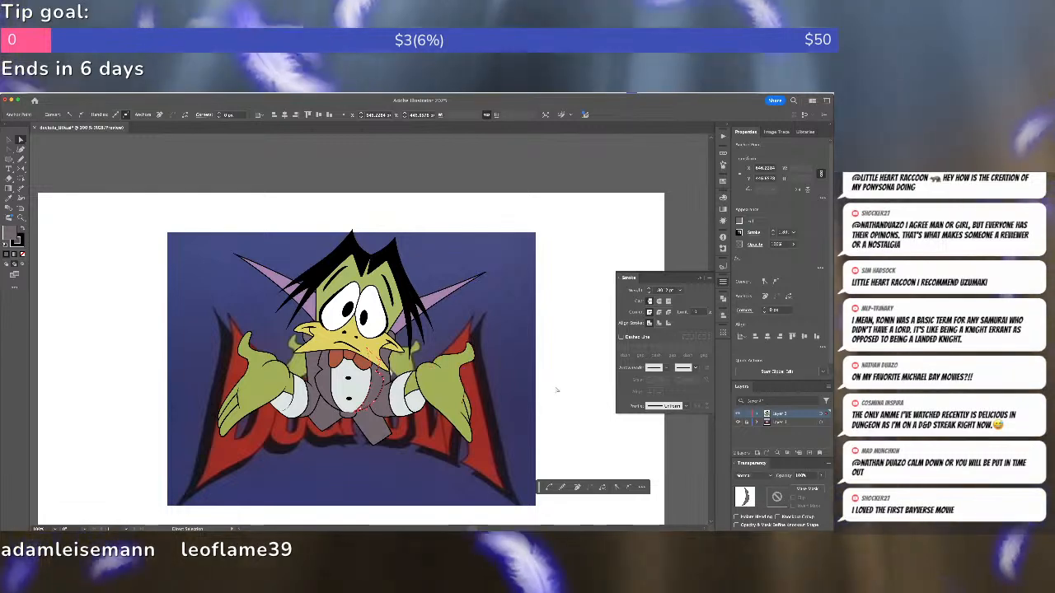
left_click(583, 309)
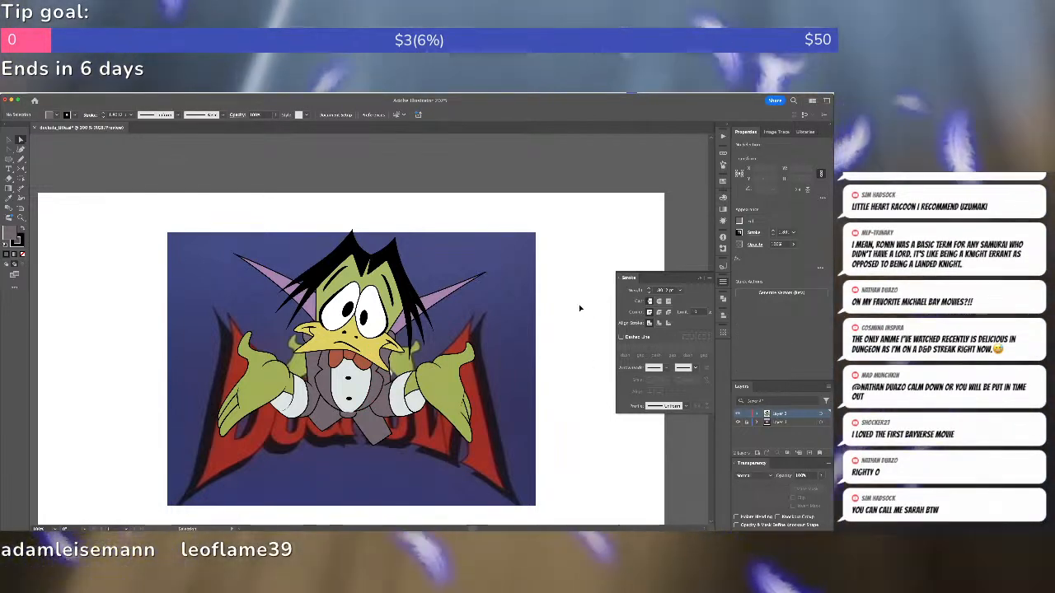
Bring the entire artboard into view and display its dimensions and preset with the Artboard tool.
key("super+minus")
key("super+minus")
key("super+minus")
key("super+minus")
key("super+minus")
key("super+minus")
key("super+equal")
key("super+equal")
key("super+equal")
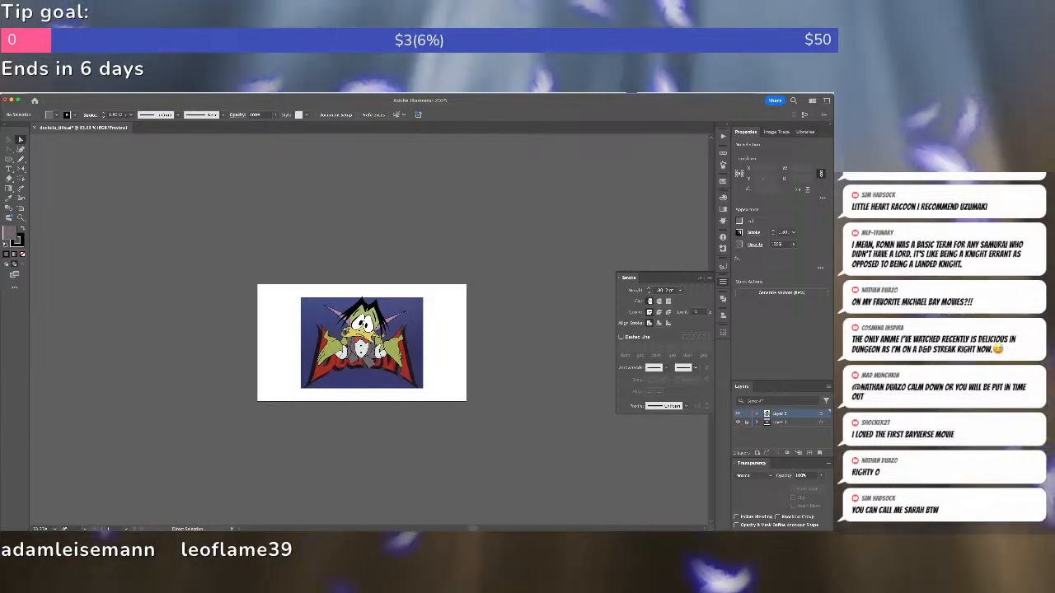
key("v")
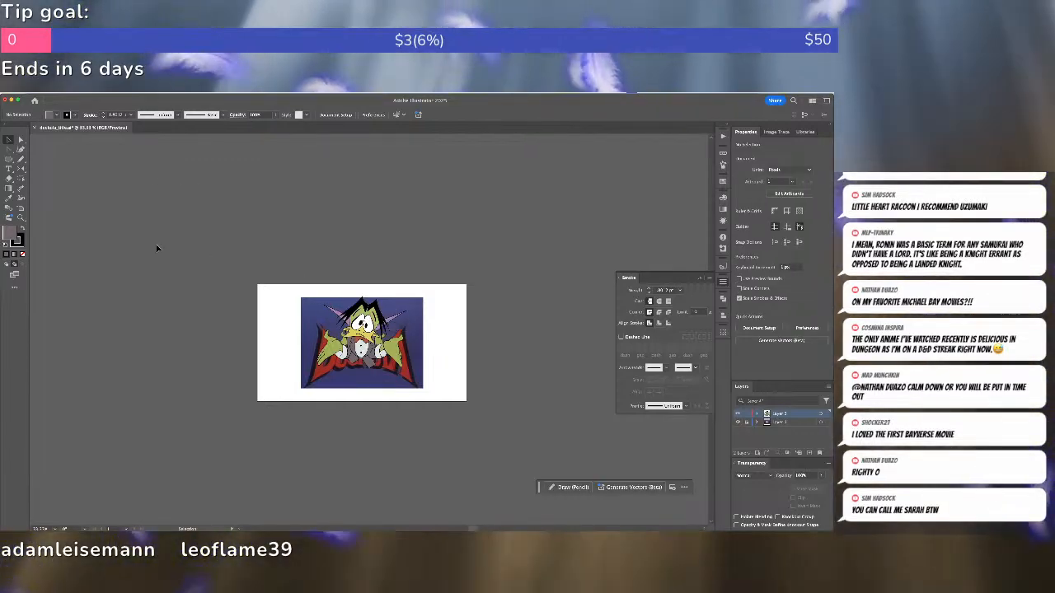
left_click(21, 208)
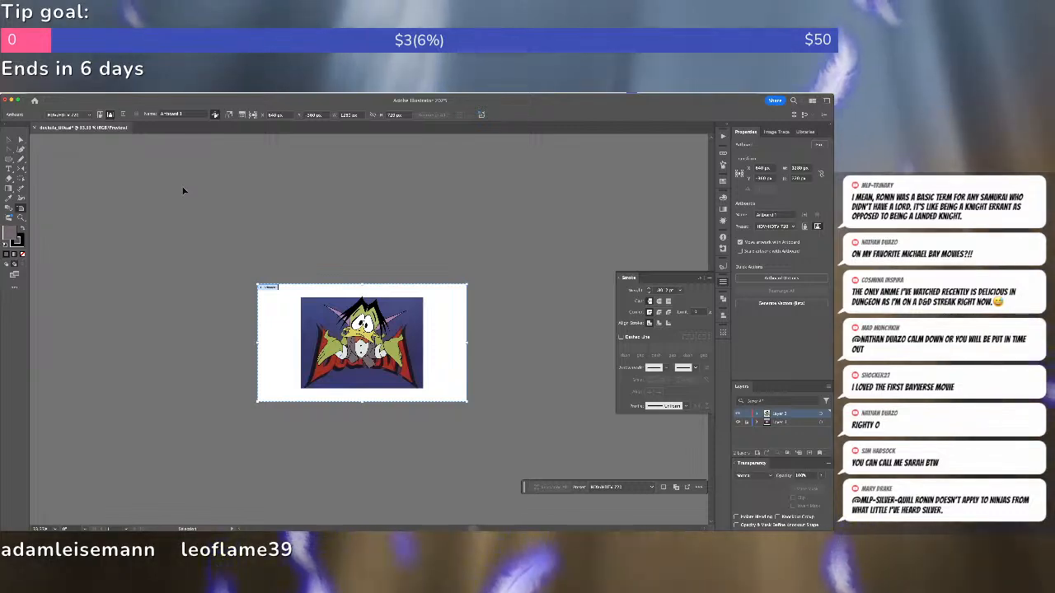
Open the inhumanoids_title_card document and select the "After the FACT" title group.
key("super+Tab")
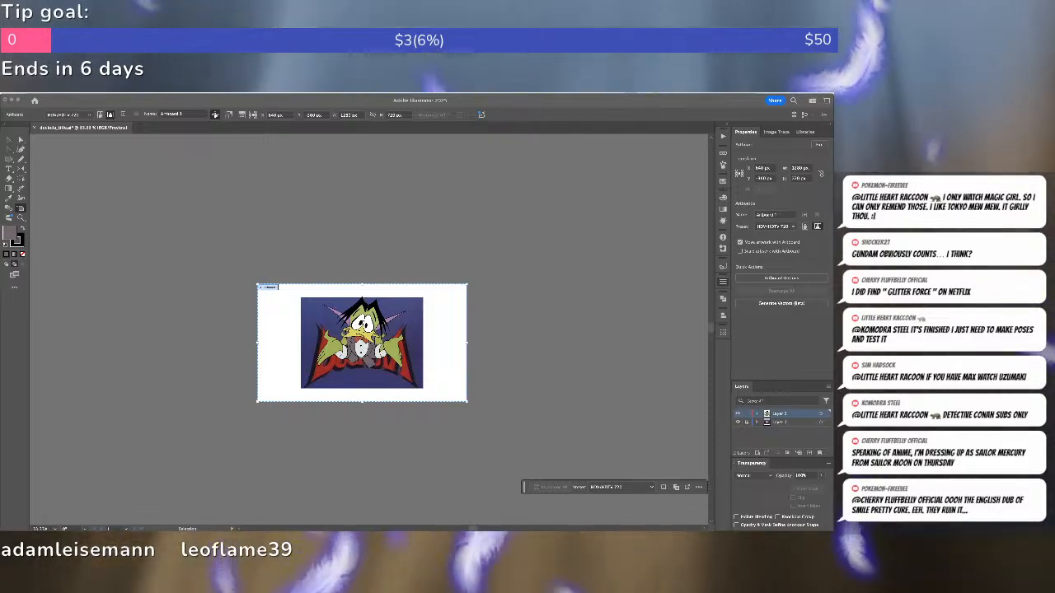
key("super+Tab")
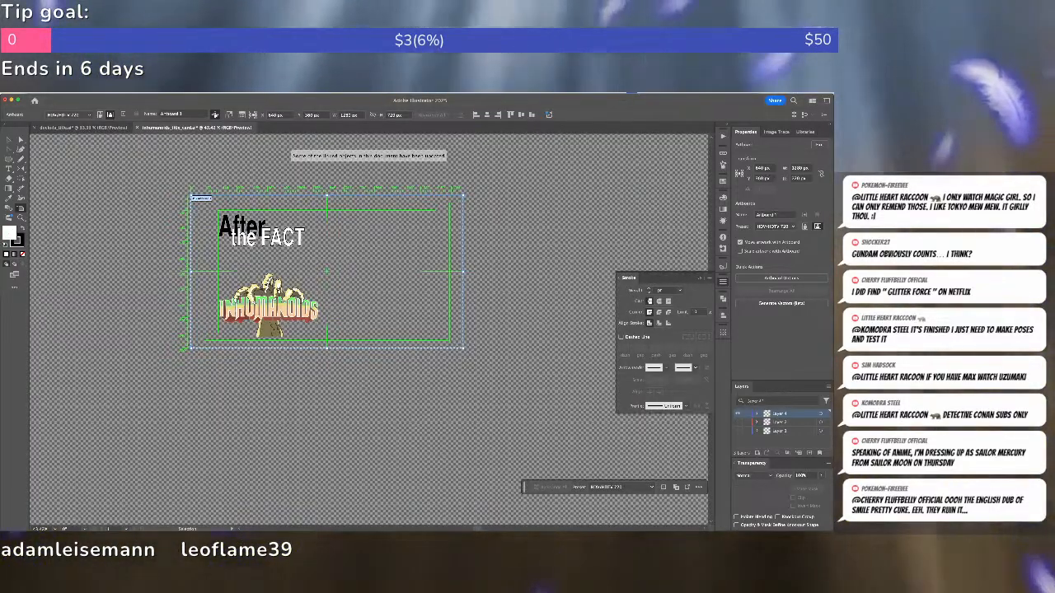
key("v")
left_click(288, 245)
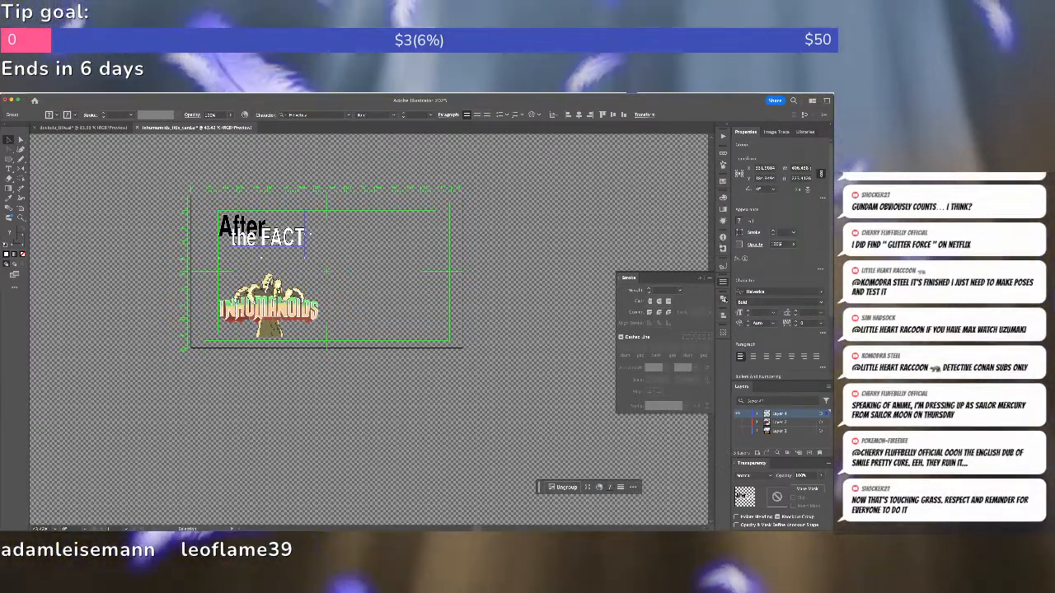
Make the hidden artwork layer of inhumanoids_title_card visible again and close the document without saving changes.
left_click(752, 438)
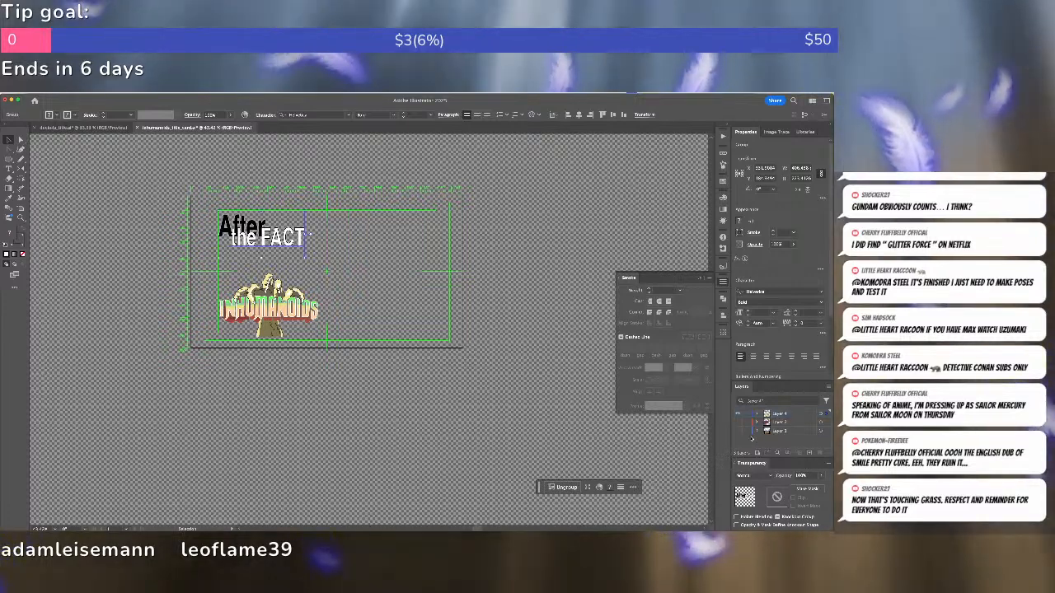
left_click(737, 431)
left_click(737, 431)
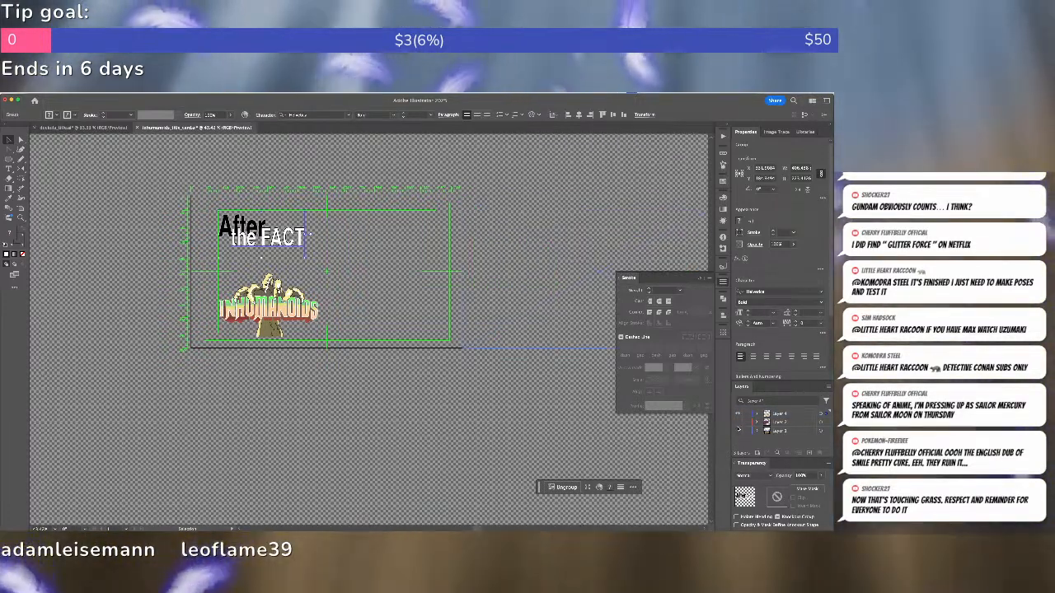
left_click(737, 423)
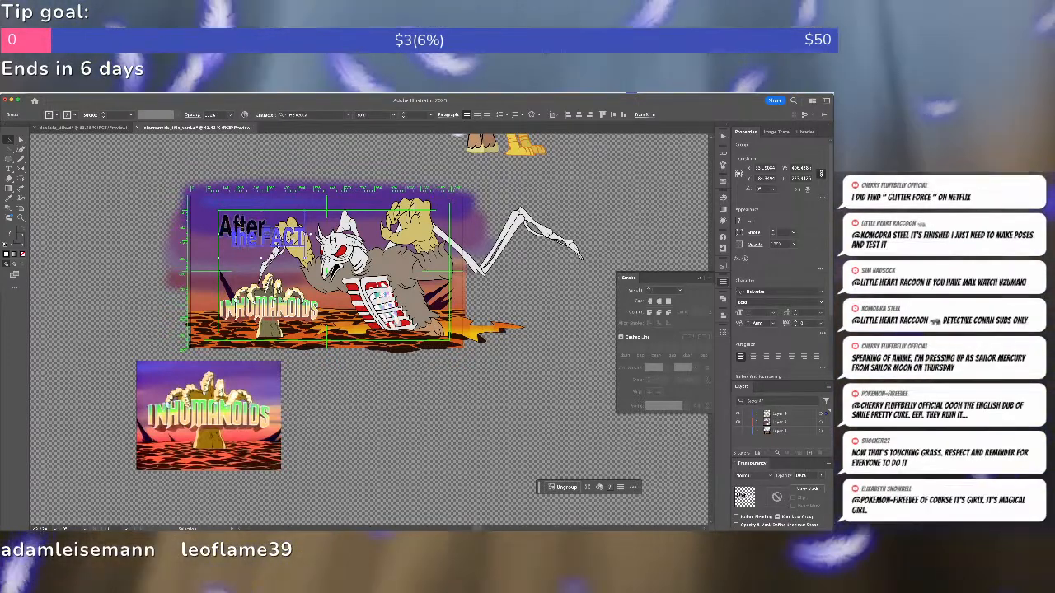
left_click(137, 128)
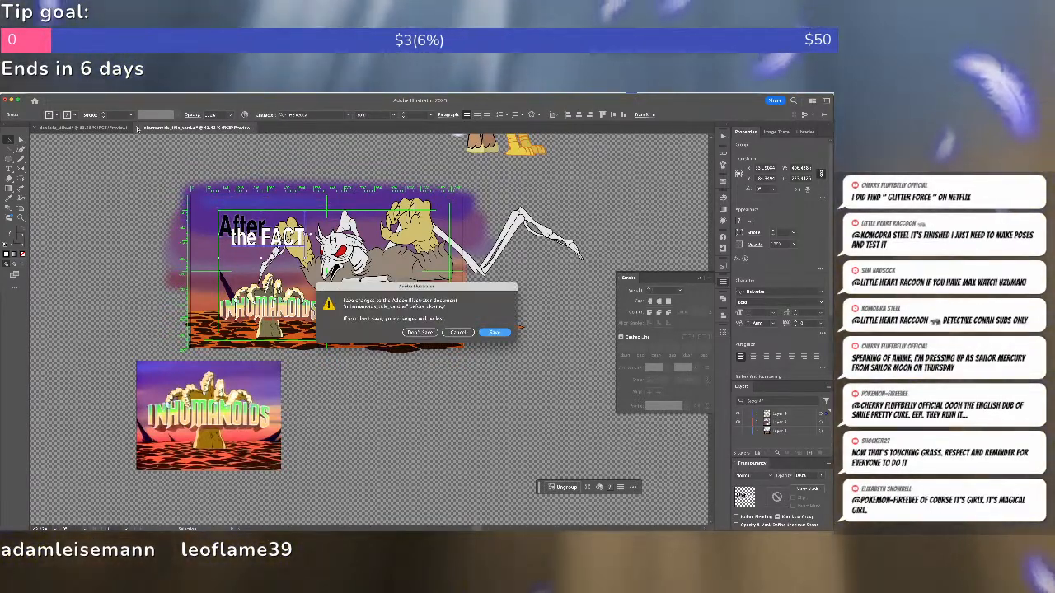
left_click(419, 332)
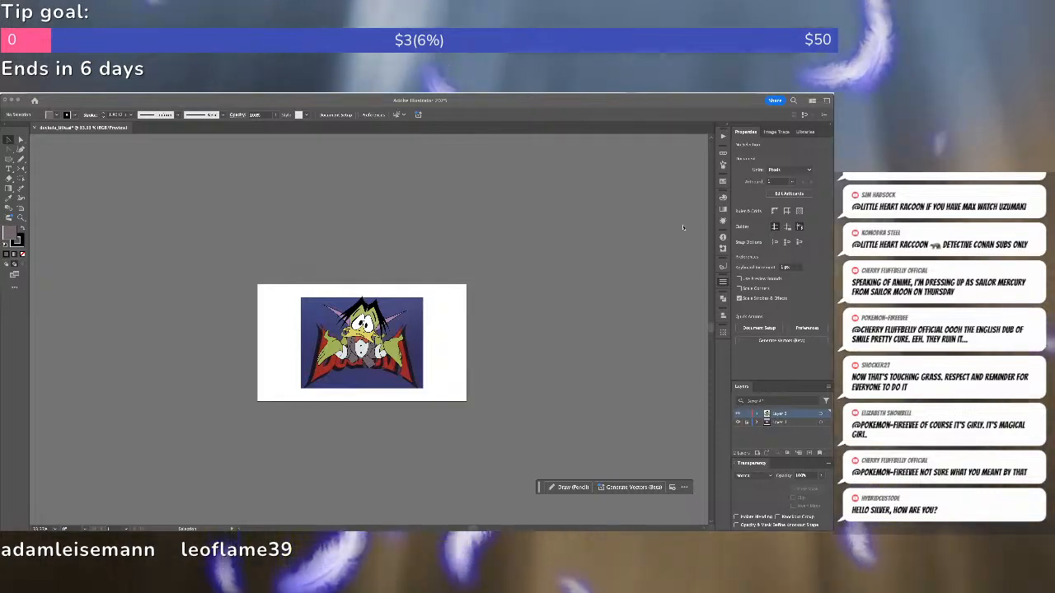
Paste the "After the FACT" title group into the Duckula document and bring it to the front.
left_click(496, 238)
key("super+v")
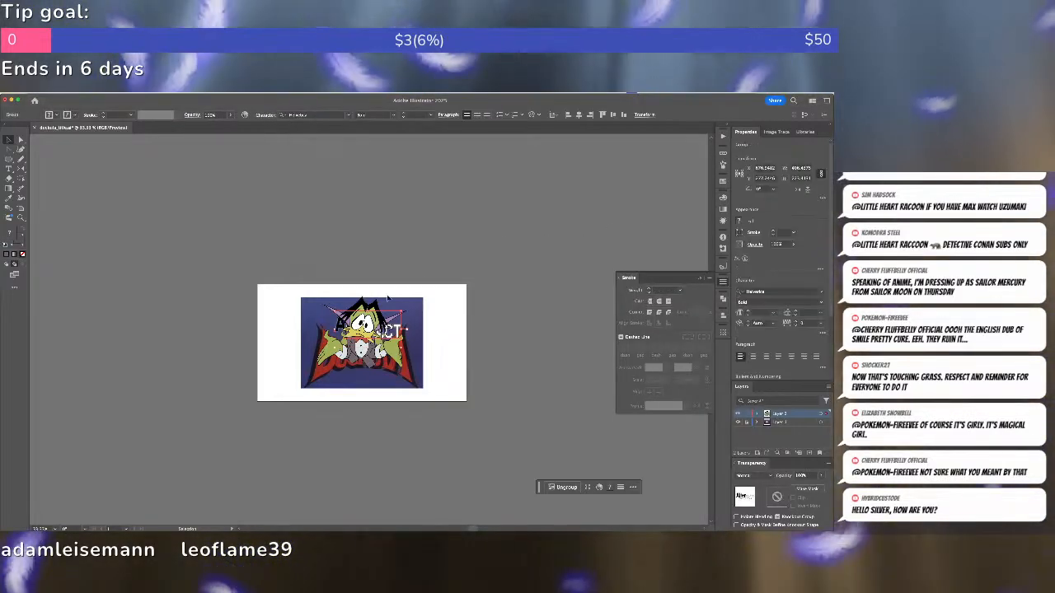
key("super+shift+]")
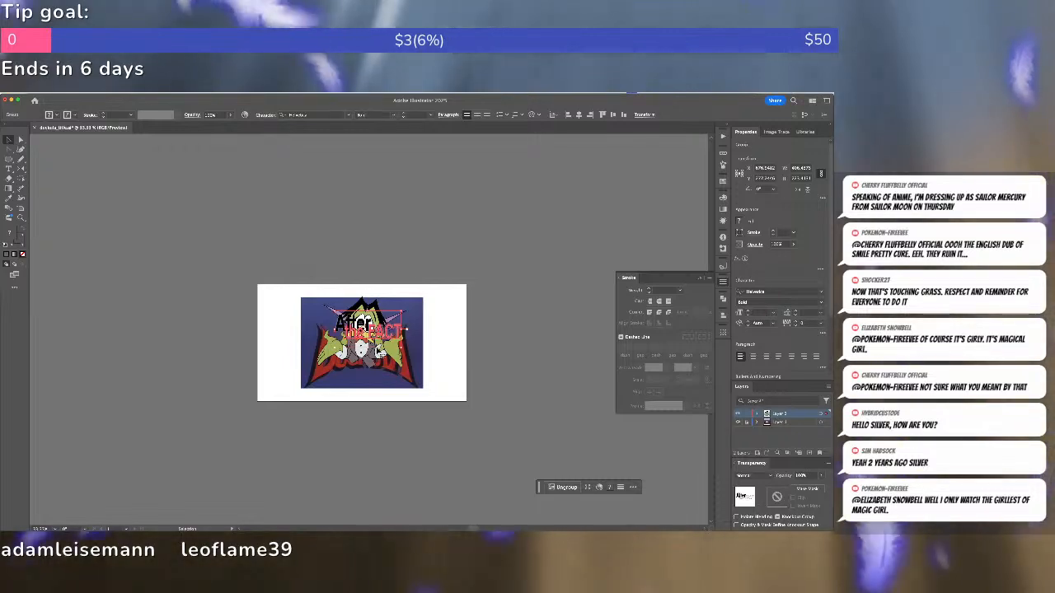
Enlarge the title group to about two-thirds of the artboard's width and place it over the card's lower half.
left_click_drag(406, 340, 423, 502)
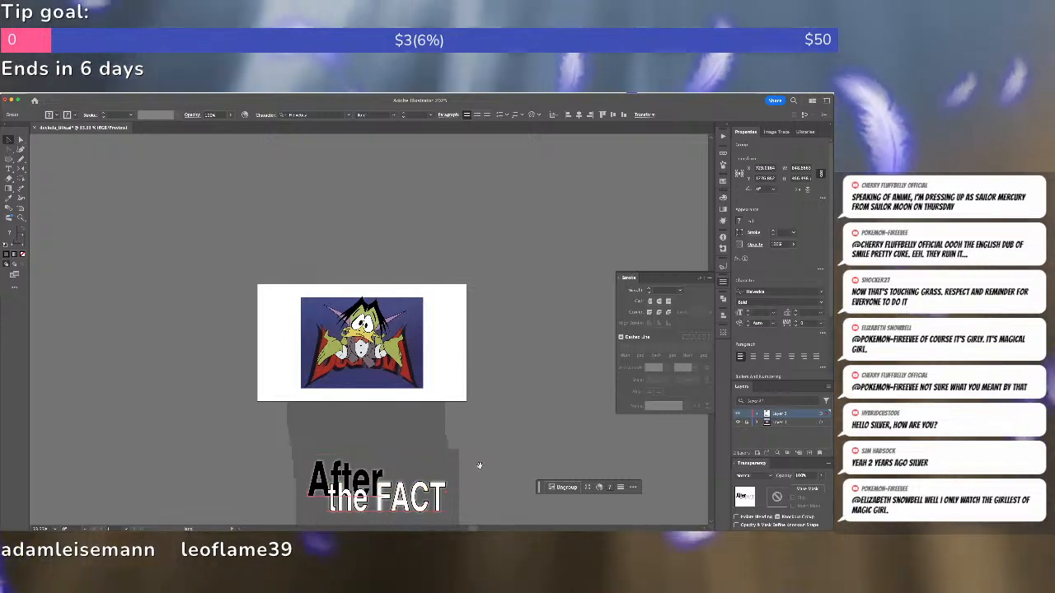
left_click_drag(479, 466, 443, 371)
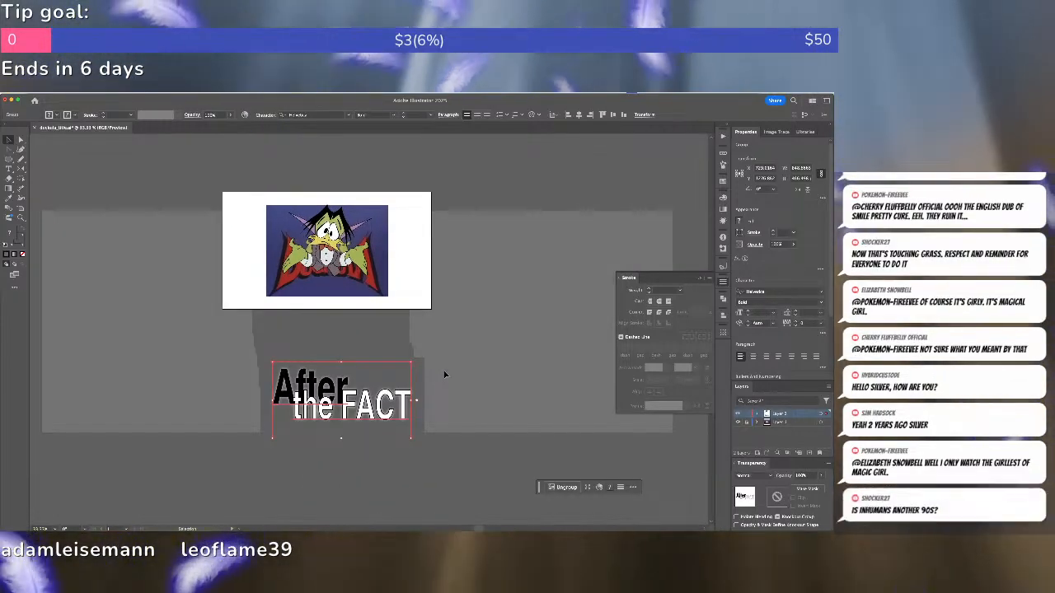
left_click_drag(375, 402, 175, 191)
left_click_drag(238, 218, 275, 303)
key("super+=")
left_click_drag(202, 292, 426, 396)
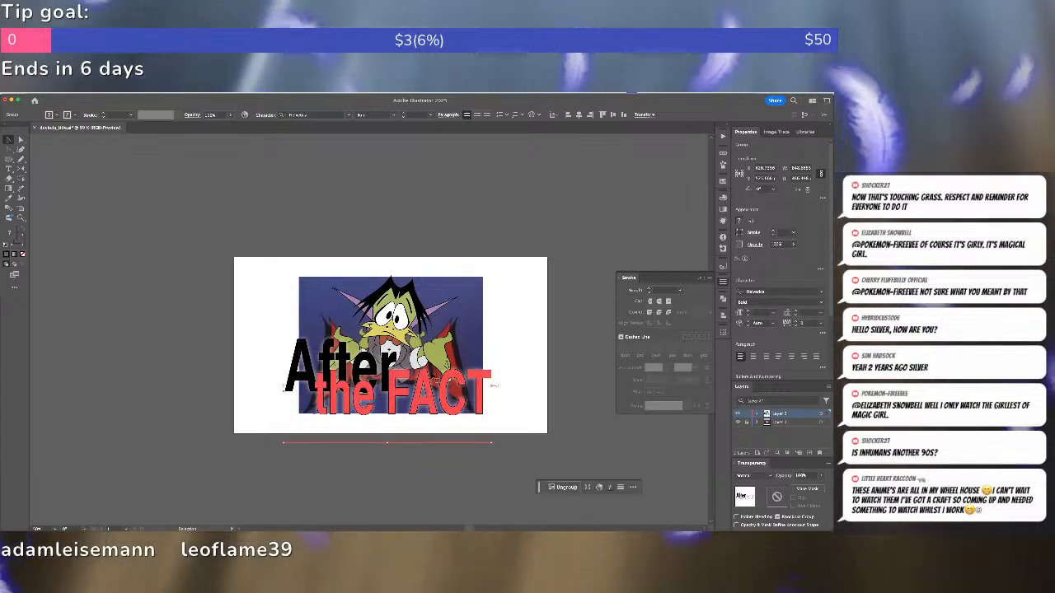
Bring the Duckula character group forward so that it overlaps the black word "After".
left_click(265, 442)
left_click(397, 321)
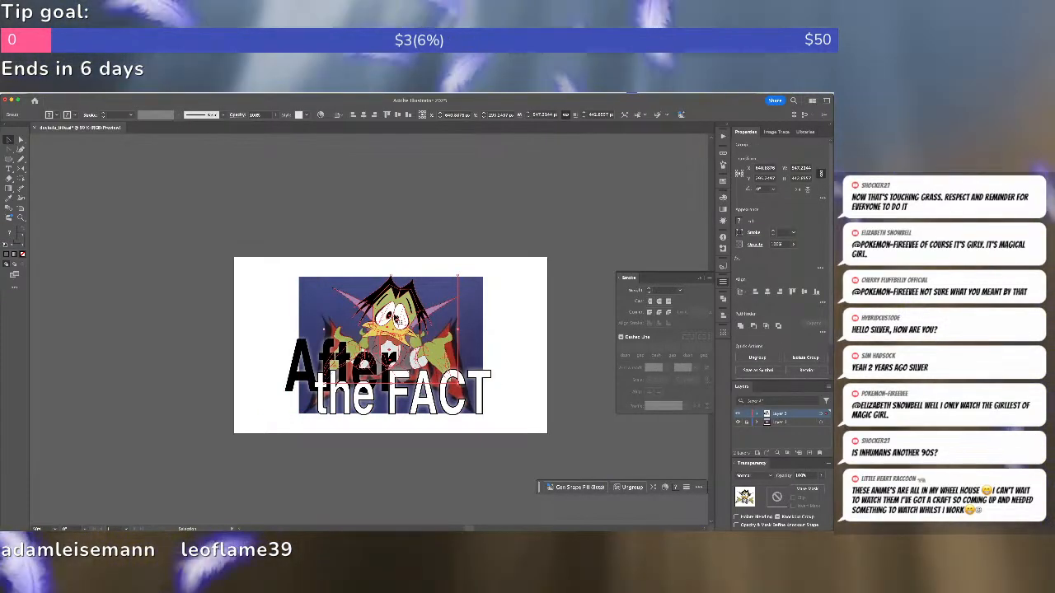
left_click_drag(398, 320, 393, 316)
key("super+z")
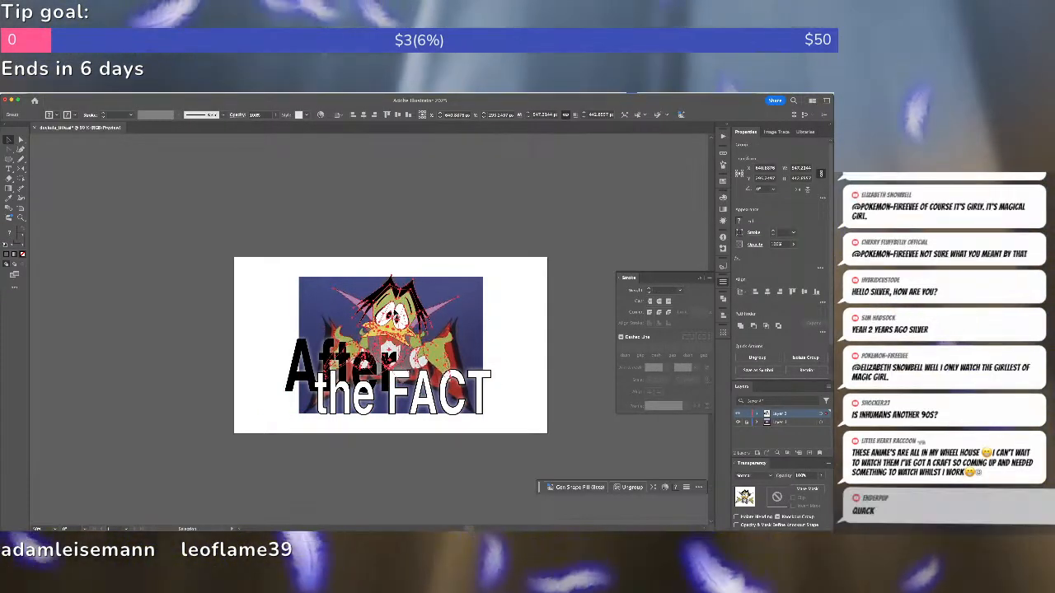
key("super+]")
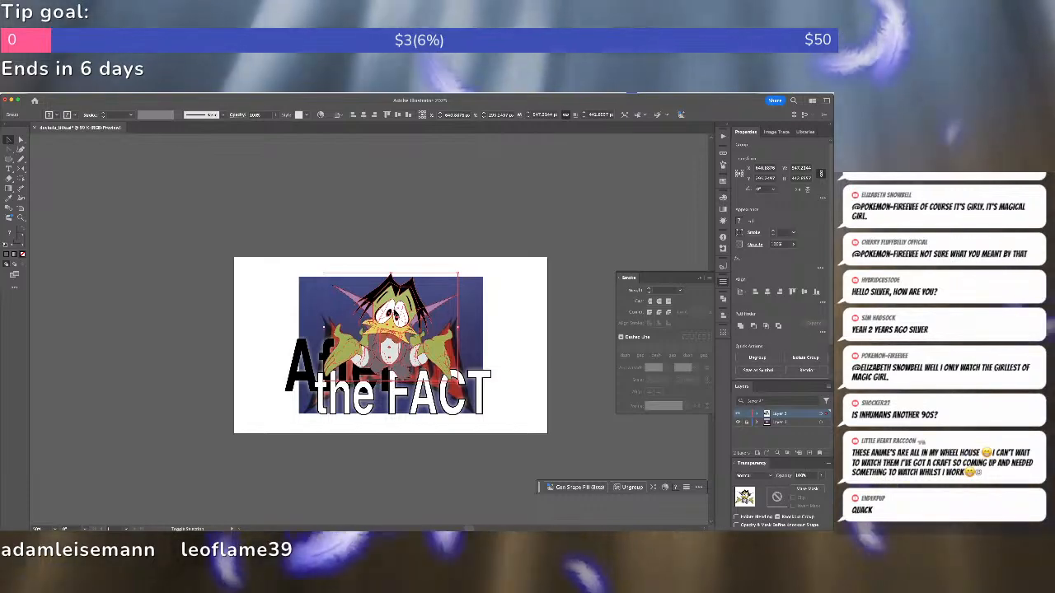
Nudge the character group slightly upward on the card and deselect it.
key("Up")
key("Up")
key("Up")
key("Up")
key("Up")
key("Up")
key("Up")
key("Up")
key("Up")
key("Up")
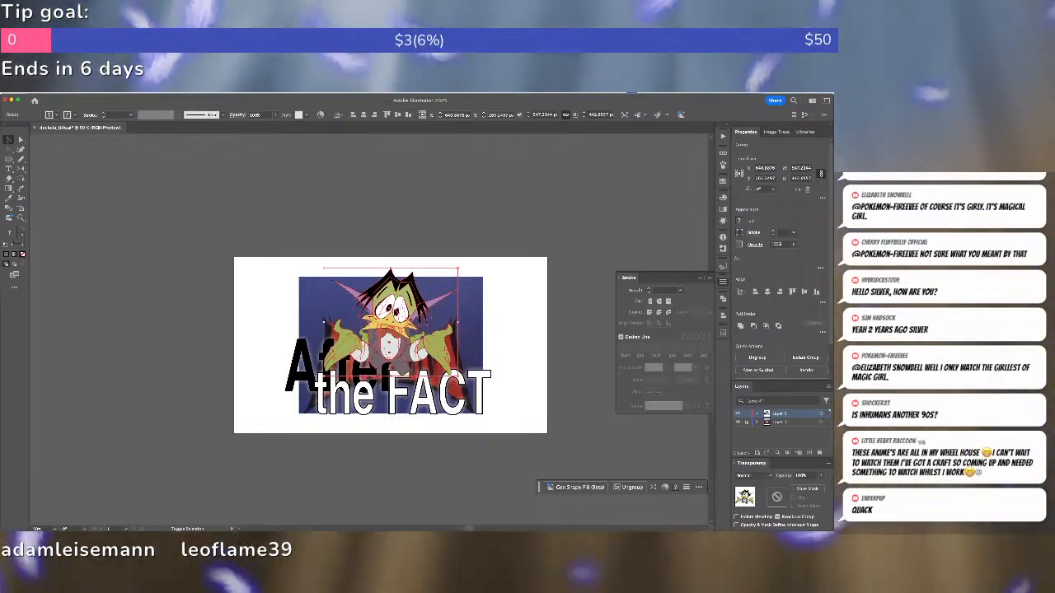
key("super+shift+a")
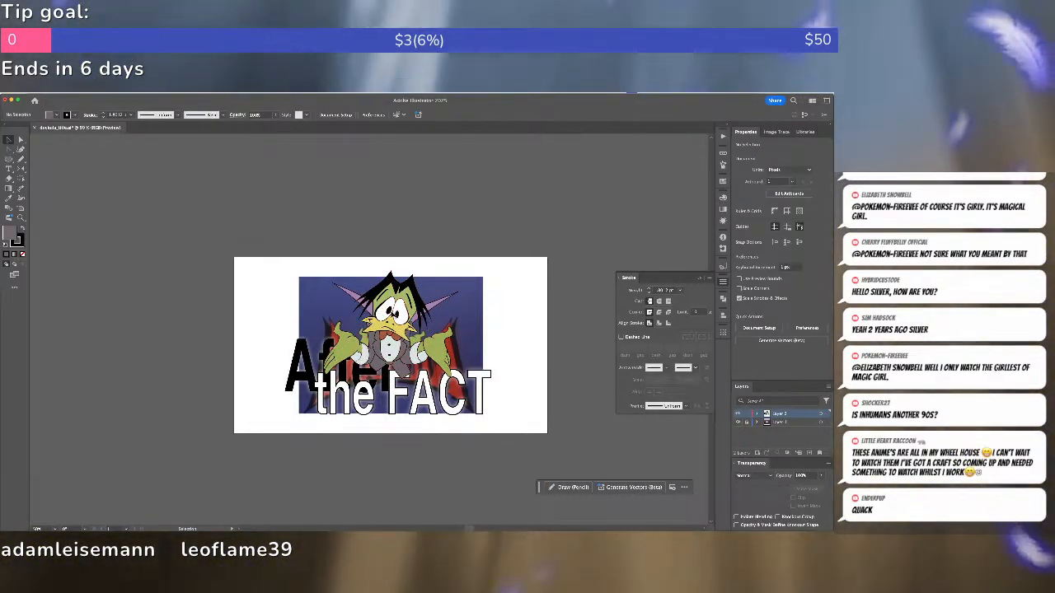
Select the two jacket tails and the small oval between them, and send them behind the title text.
key("a")
left_click(396, 370)
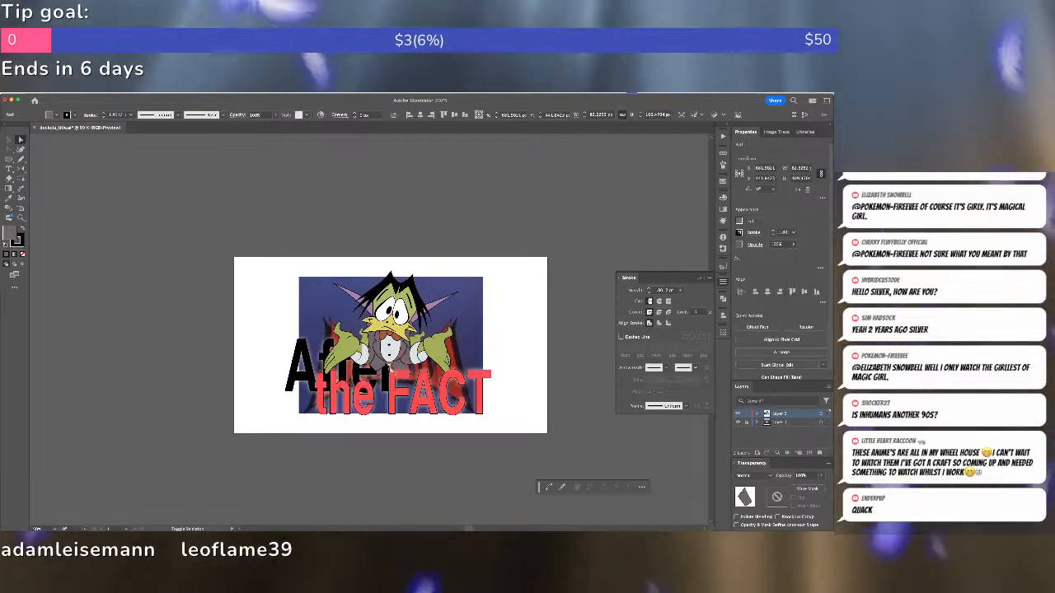
key("super+shift+a")
scroll(420, 387, "up", 5)
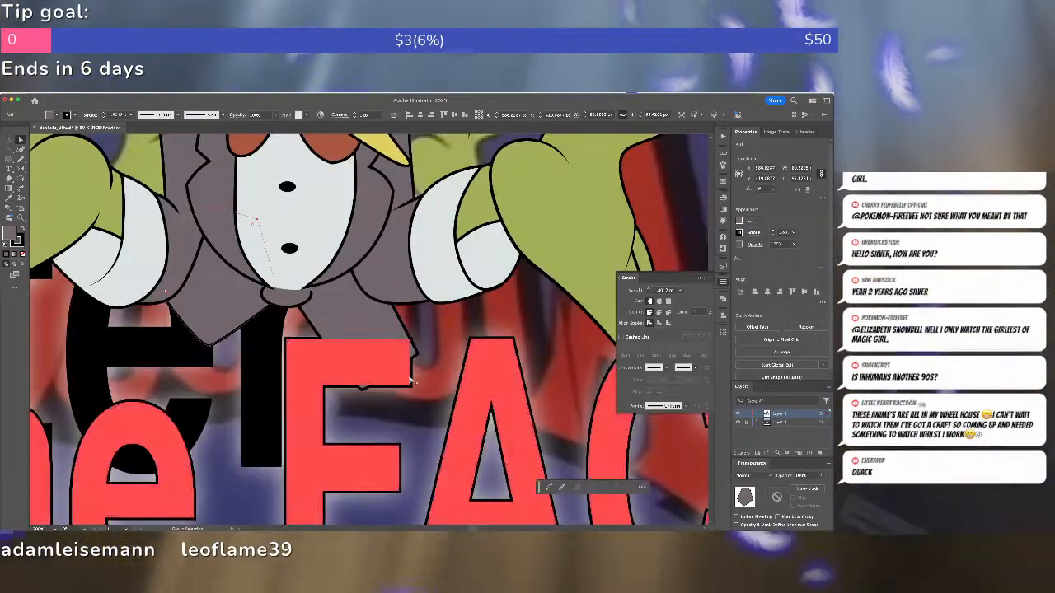
left_click(295, 302)
key("Delete")
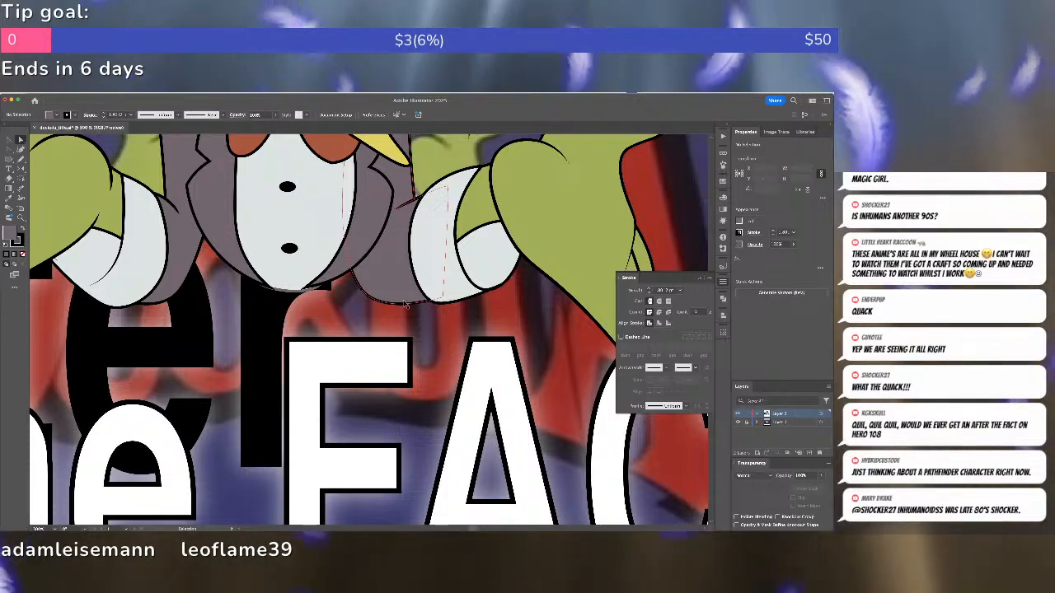
key("ctrl+z")
key("ctrl+shift+[")
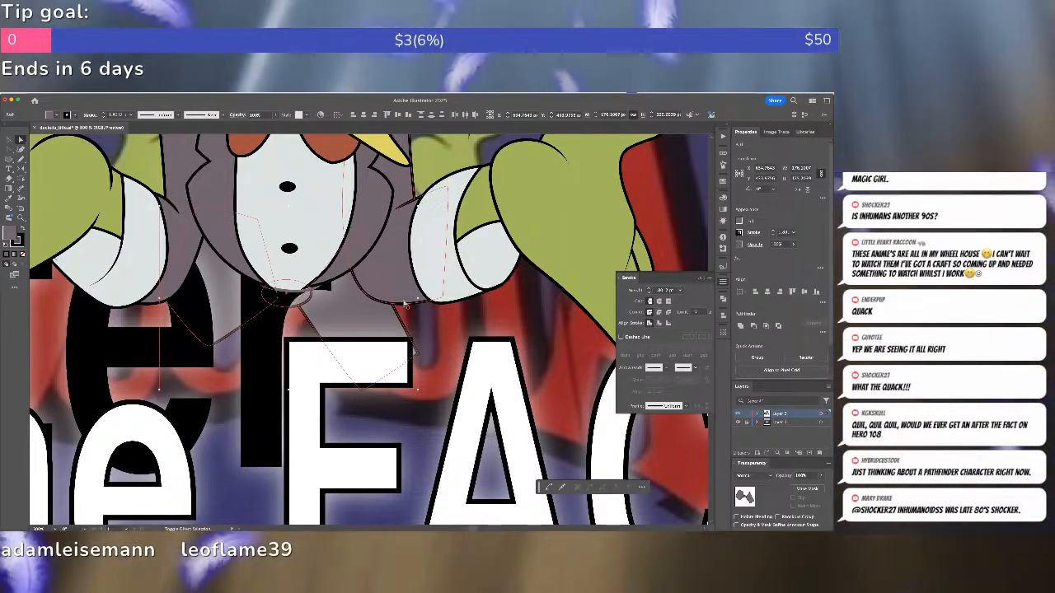
Add the rest of the character to the selected jacket tails and nudge the whole figure upward.
left_click(309, 213, "shift")
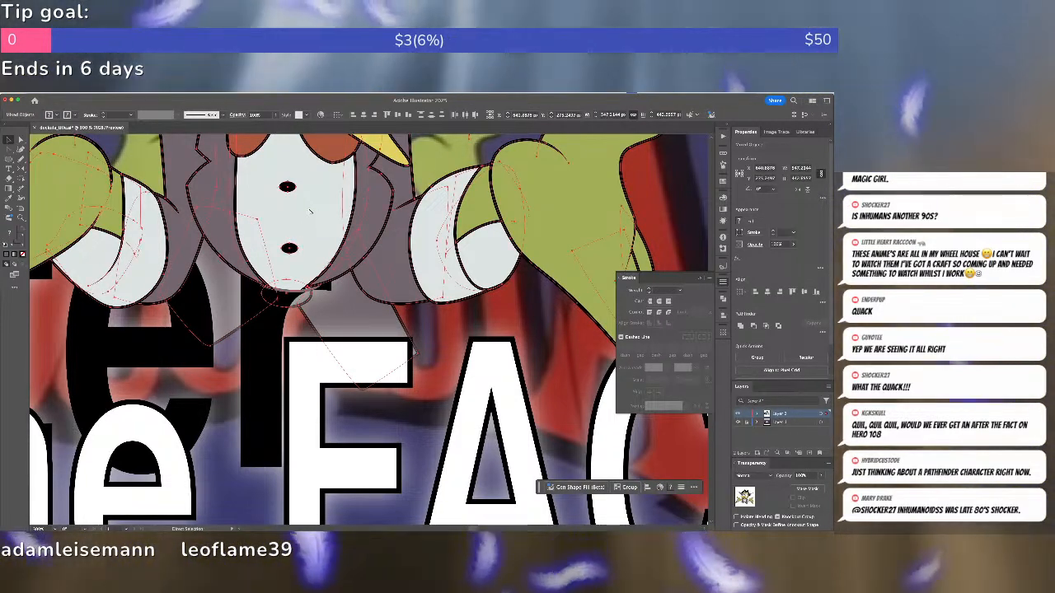
key("ctrl+minus")
key("ctrl+minus")
key("Up")
key("Up")
key("Up")
key("Up")
key("Up")
key("Up")
key("Up")
key("Up")
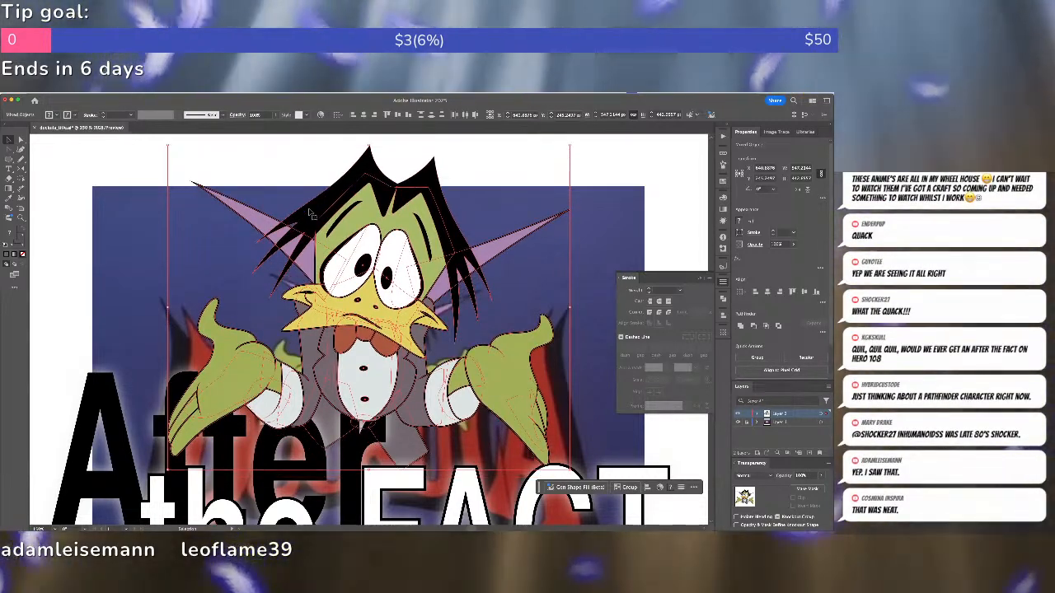
left_click(198, 281)
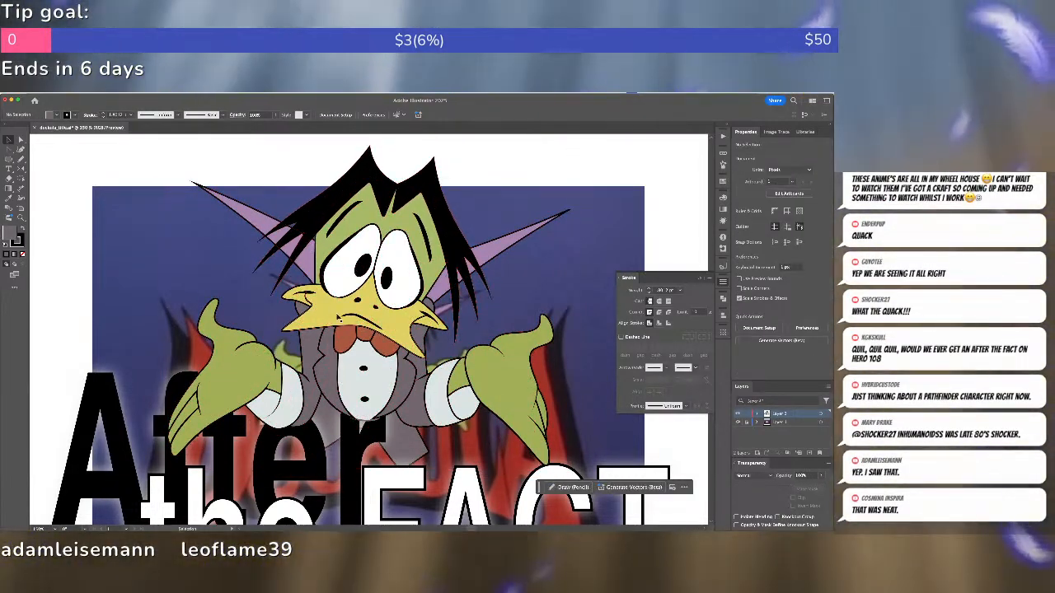
Delete the layer that holds the Duckula reference image.
key("a")
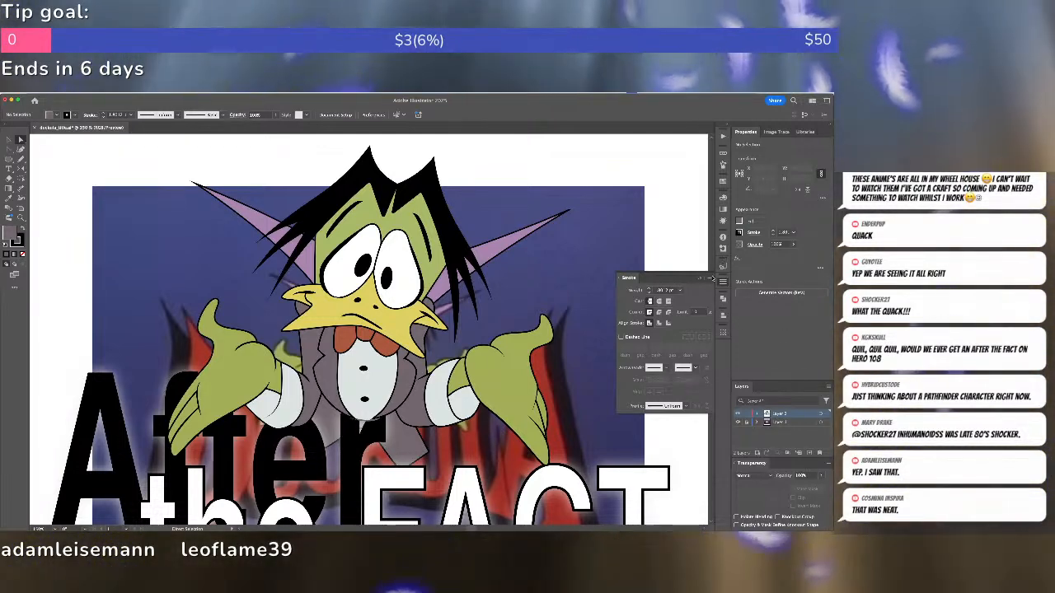
left_click(780, 422)
left_click(820, 452)
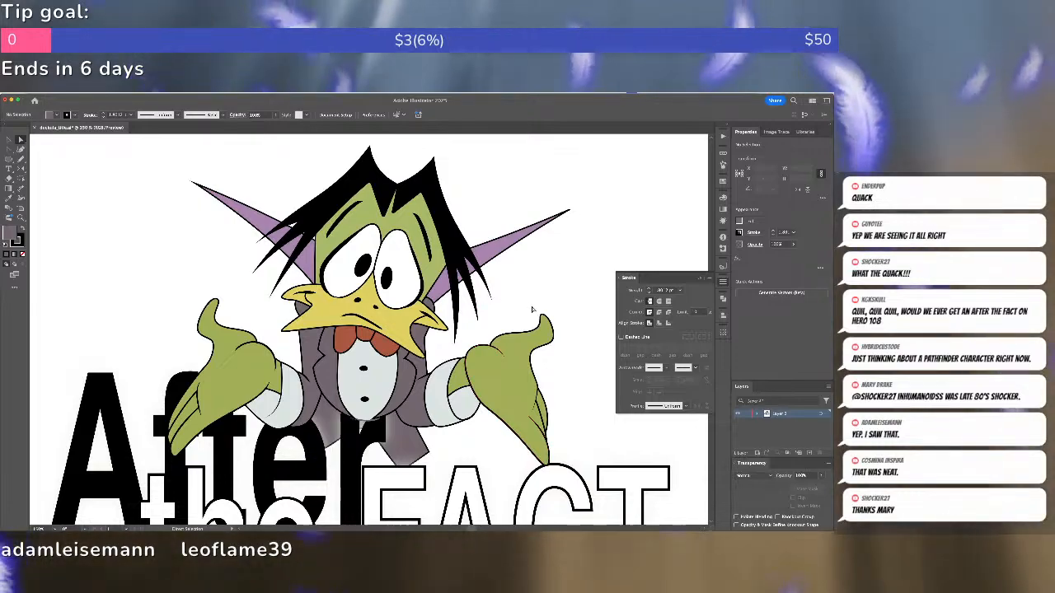
Set the stroke weight of the mouth line on the character's beak to 1.5 pt.
left_click_drag(516, 356, 513, 278)
key("super+0")
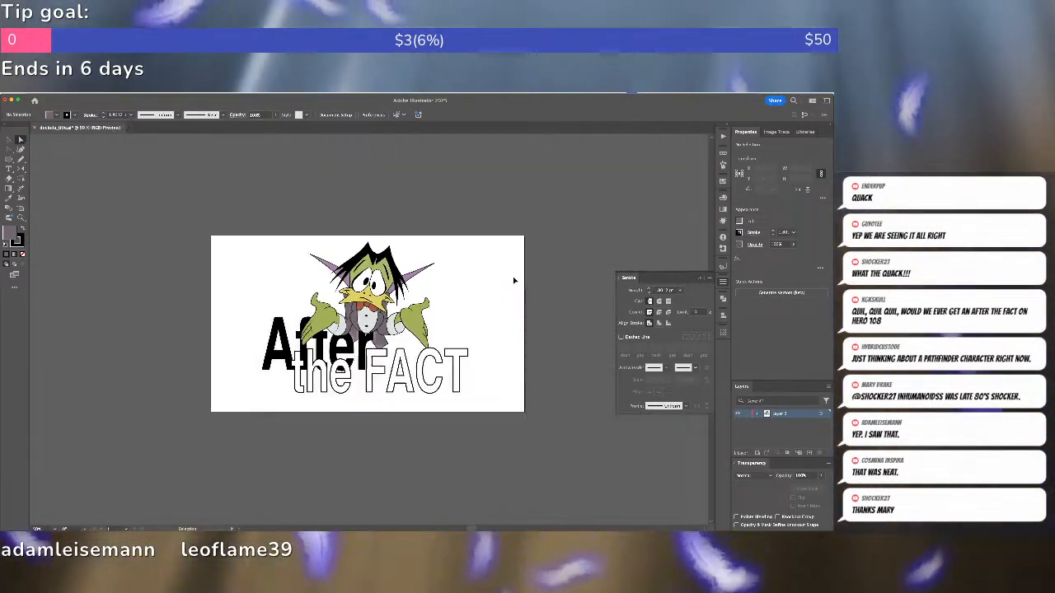
scroll(375, 301, "up", 3)
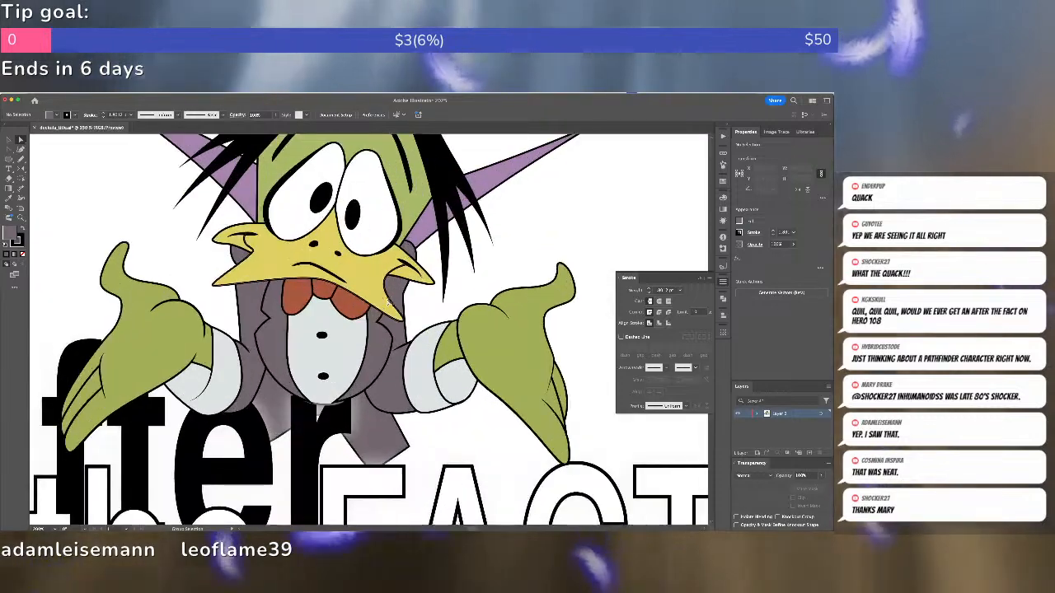
left_click(327, 273)
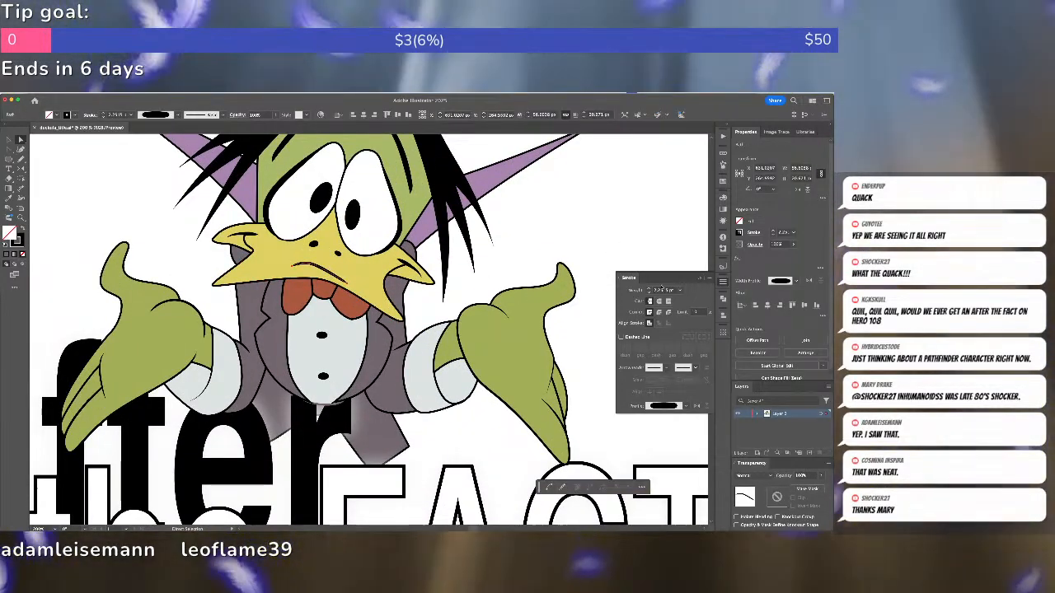
triple_click(663, 290)
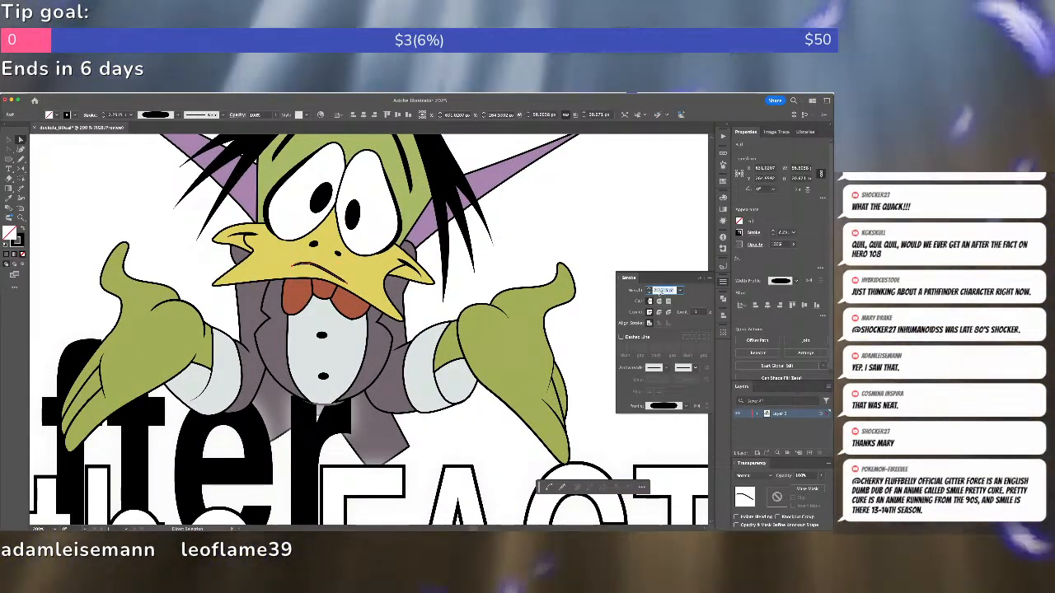
type("1.5")
key("Return")
left_click(586, 265)
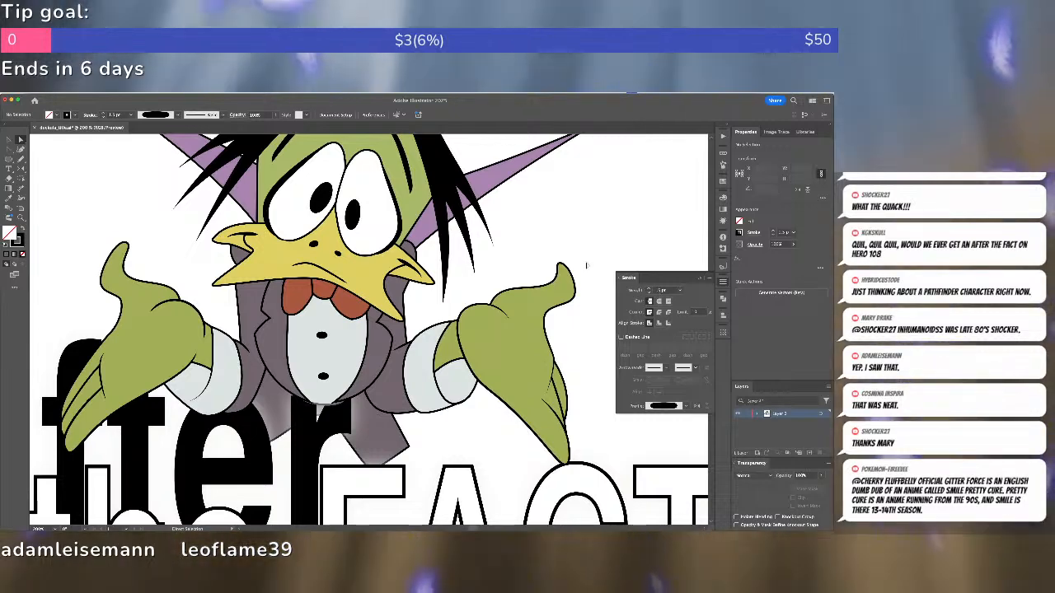
Save the Duckula title card document with the full artboard in view.
key("super+minus")
key("super+minus")
key("super+minus")
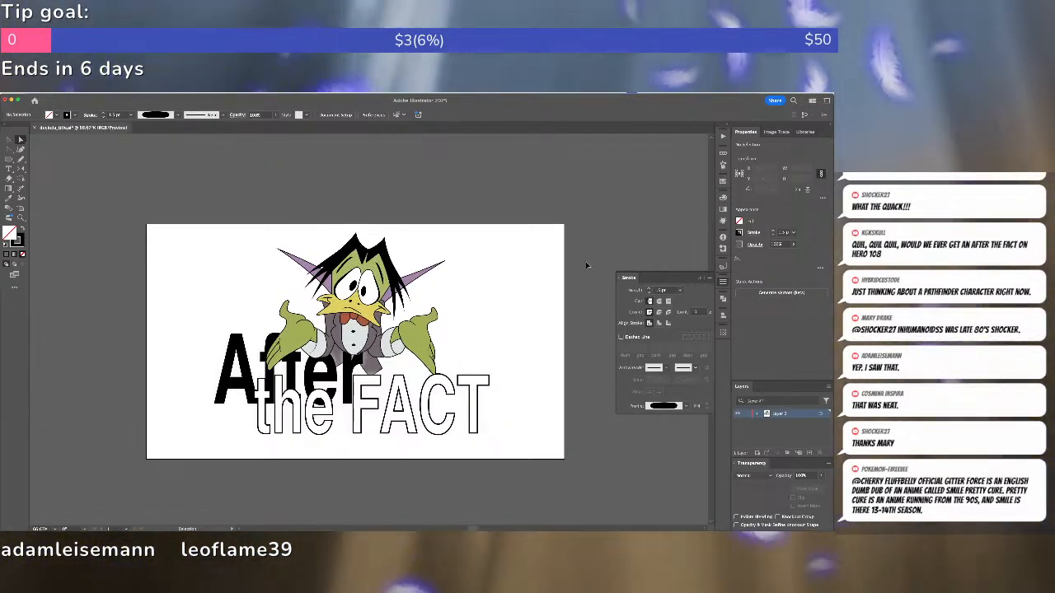
key("super+s")
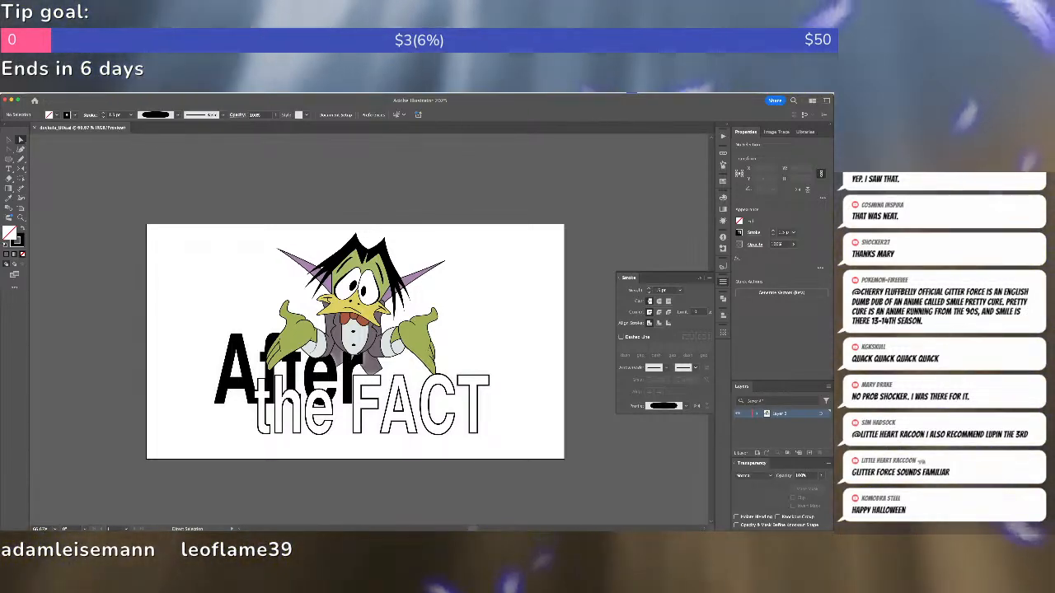
key("super+Tab")
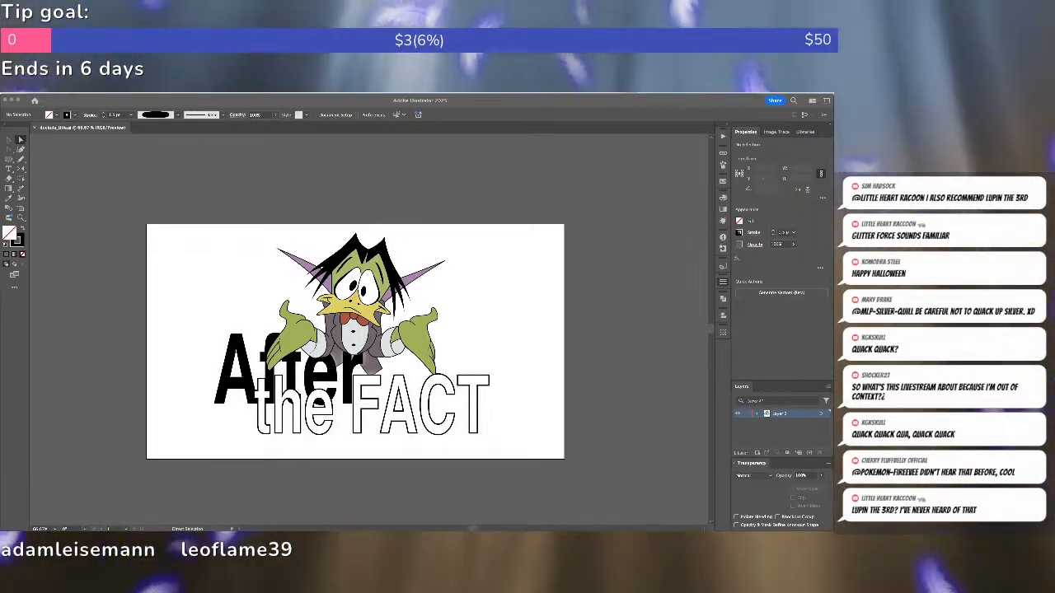
left_click(636, 198)
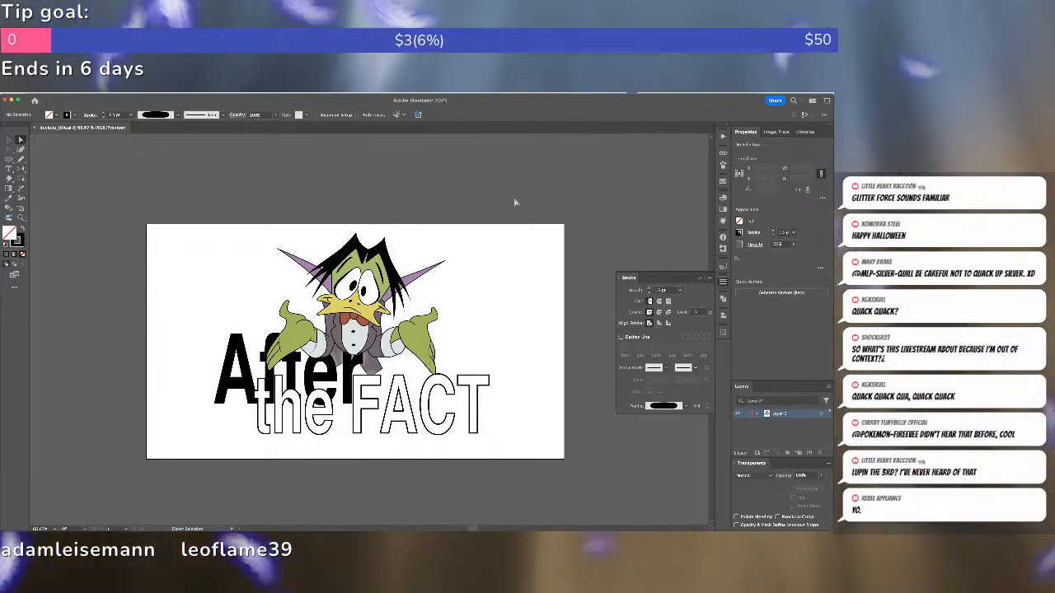
Group the Duckula character with the "After the FACT" title and center the group horizontally and vertically on the artboard.
left_click(395, 300)
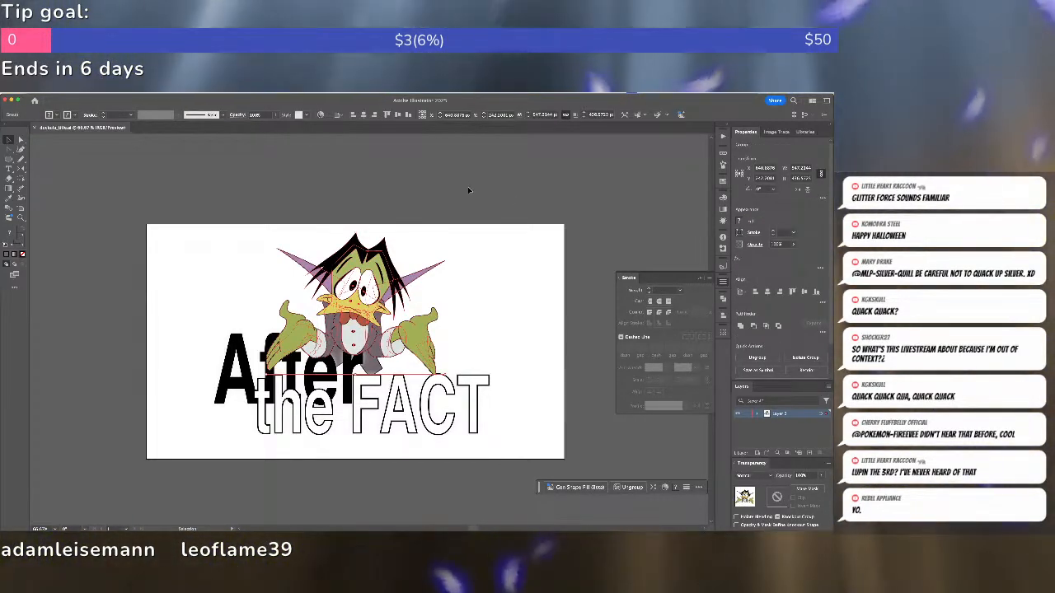
left_click(467, 187)
key("super+z")
left_click(348, 388)
left_click(333, 321, "shift")
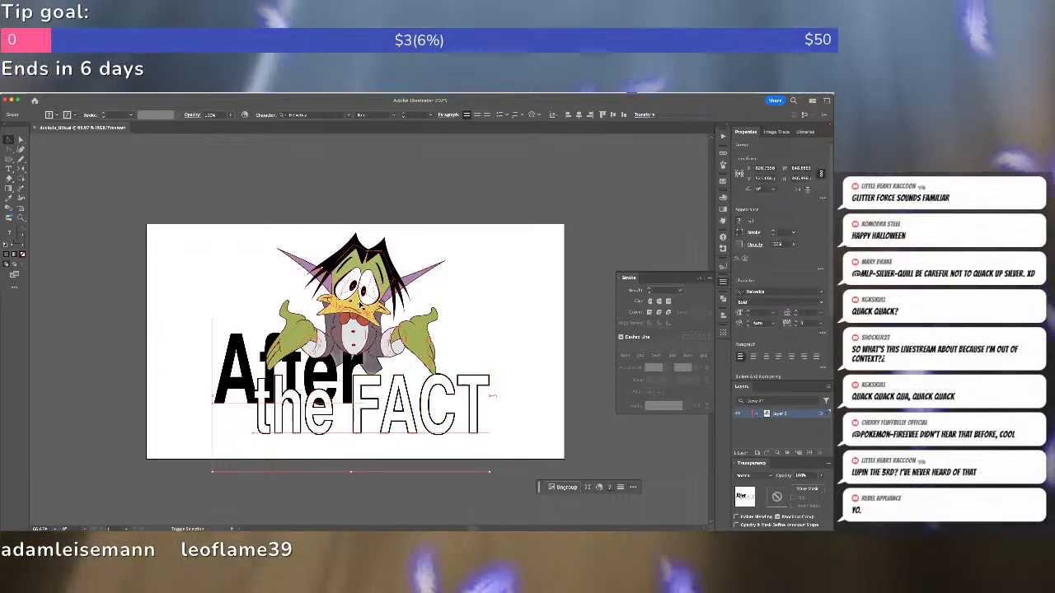
key("super+g")
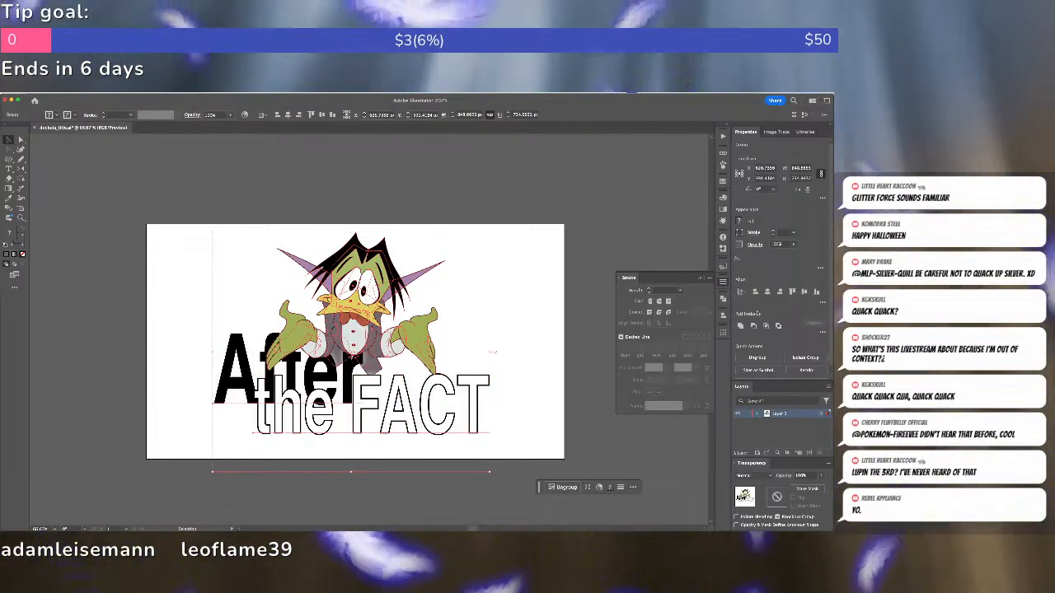
left_click(767, 291)
left_click(803, 291)
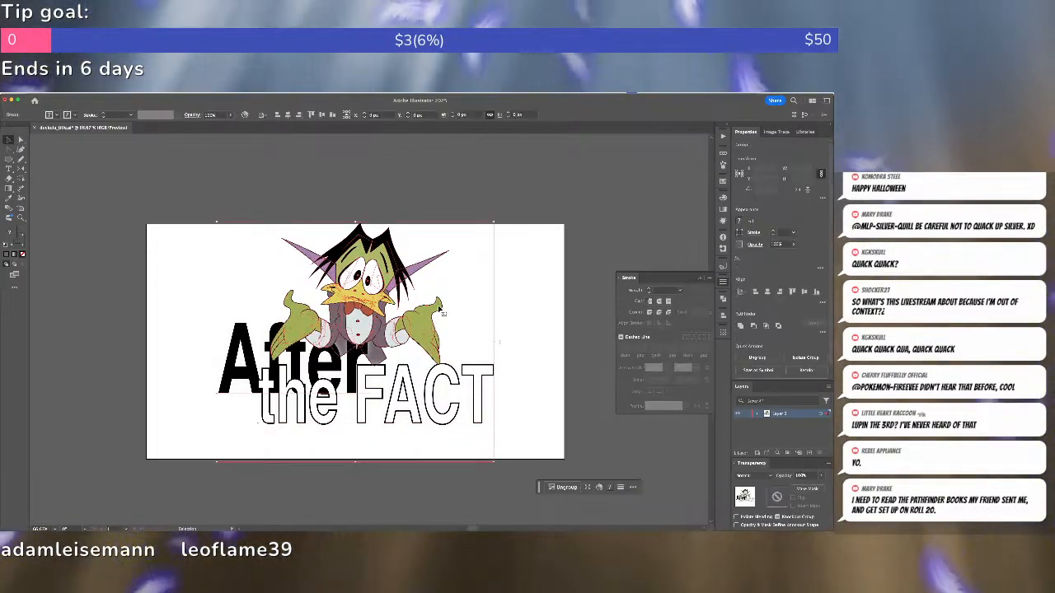
Check the extent of the "the FACT" text object in outline view, then return to the normal preview.
left_click(195, 475)
key("ctrl+y")
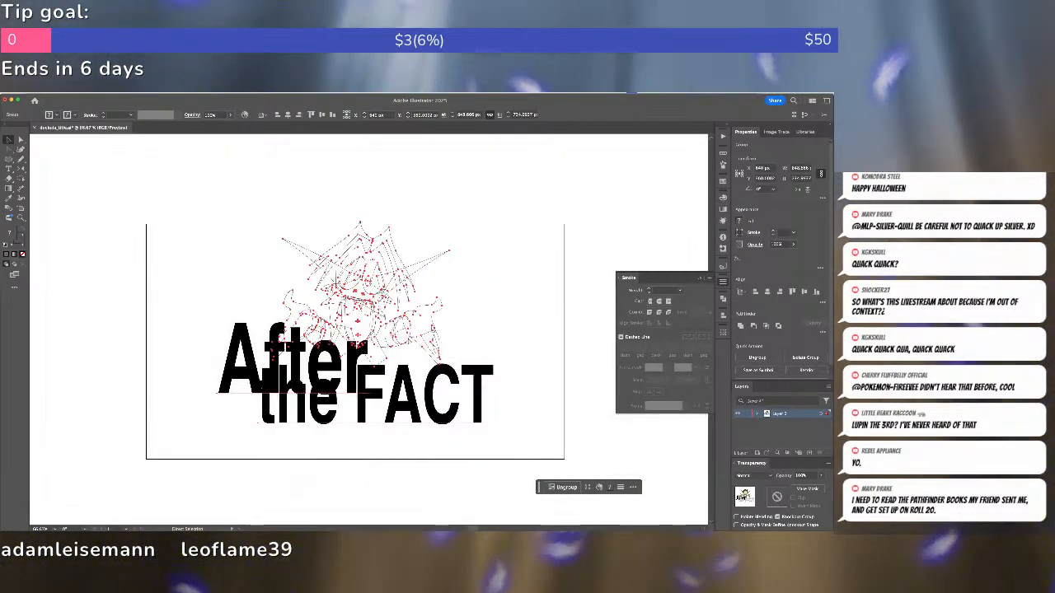
key("a")
left_click_drag(195, 475, 440, 451)
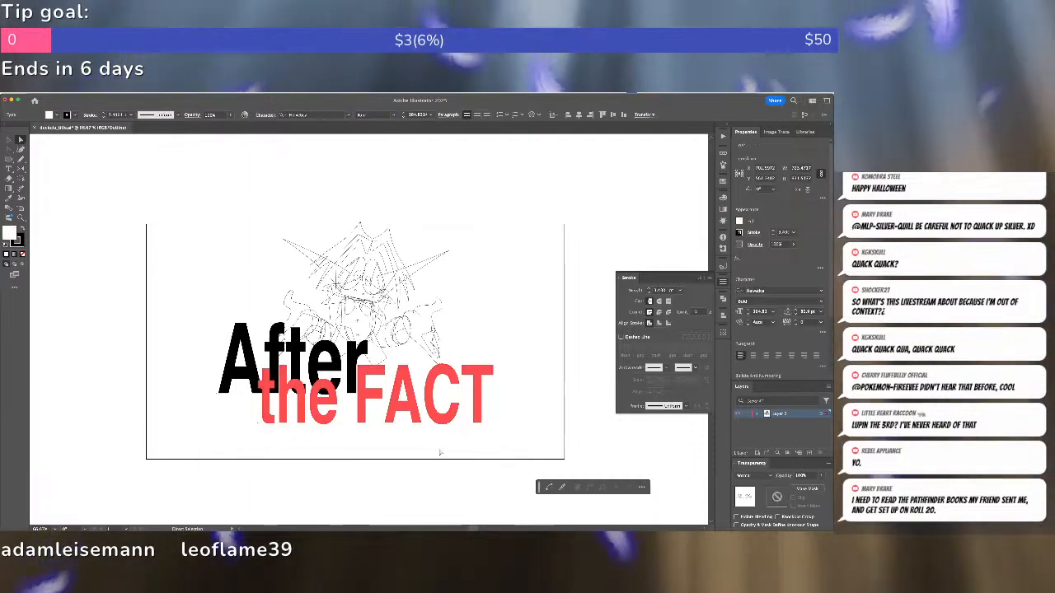
key("ctrl+y")
key("v")
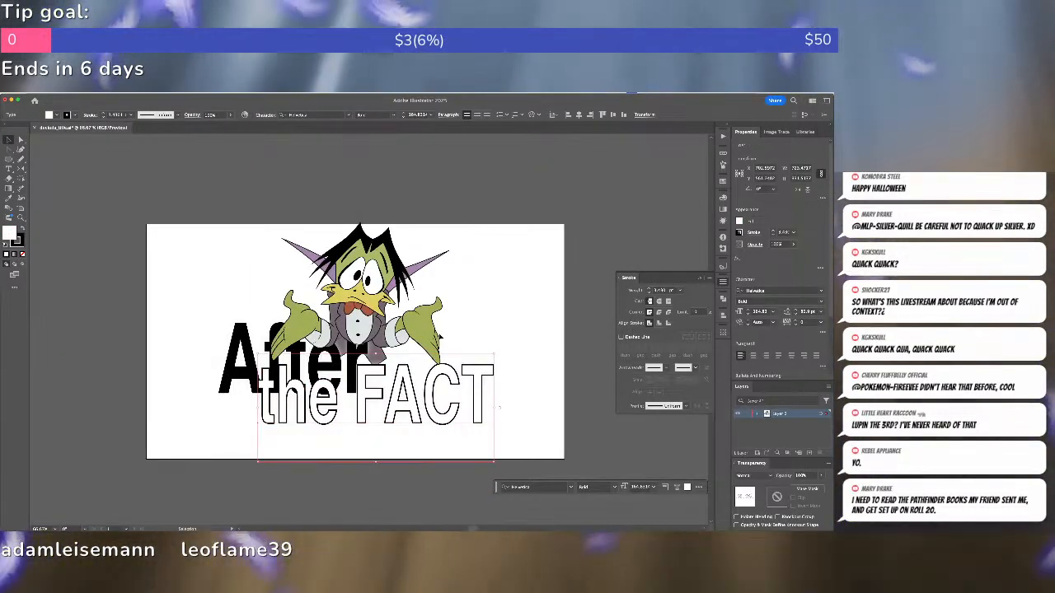
Nudge the grouped character and title down about 60 px in total on the artboard and deselect it.
key("shift+Down")
key("shift+Down")
key("shift+Down")
key("shift+Down")
key("shift+Down")
key("shift+Down")
key("shift+Down")
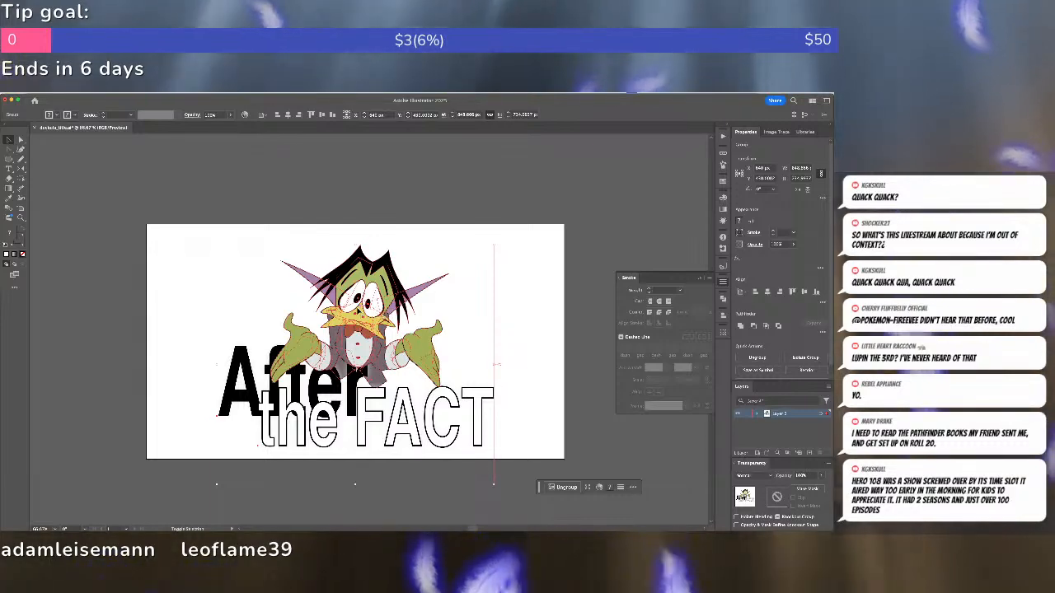
key("shift+Up")
key("ctrl+shift+a")
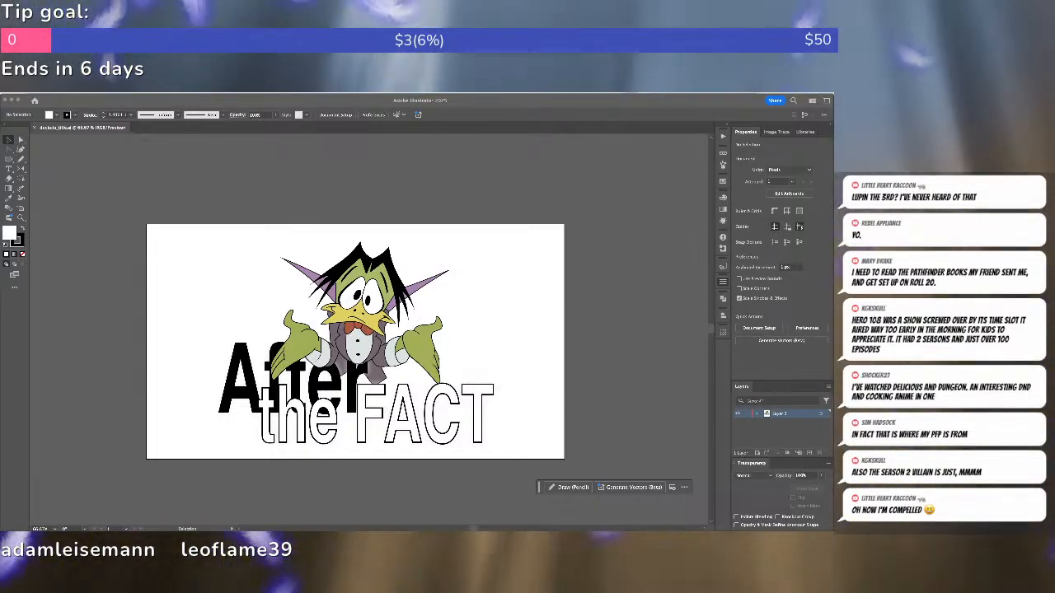
left_click(438, 233)
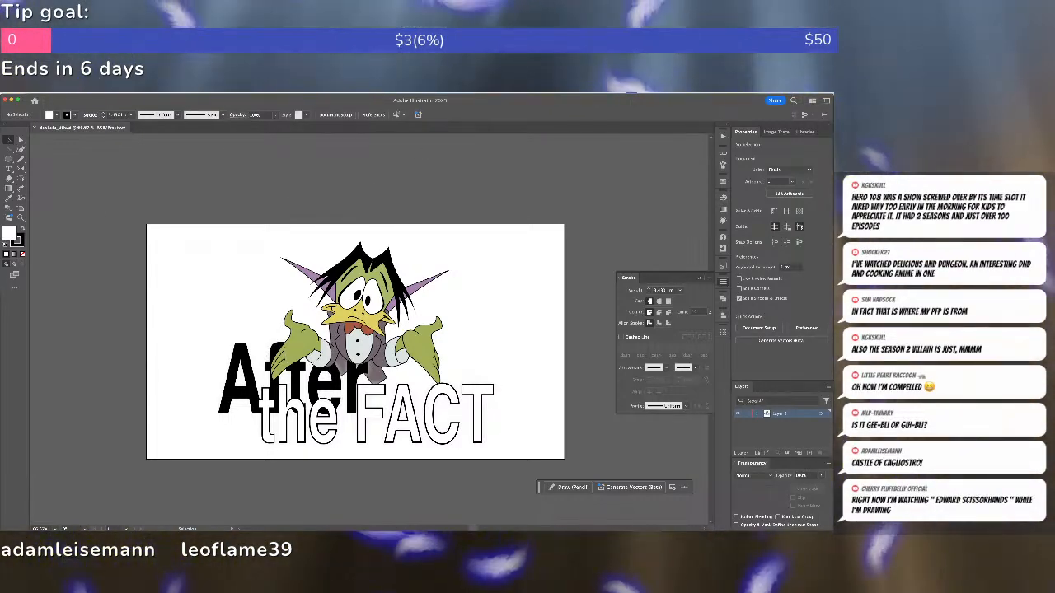
key("super+Tab")
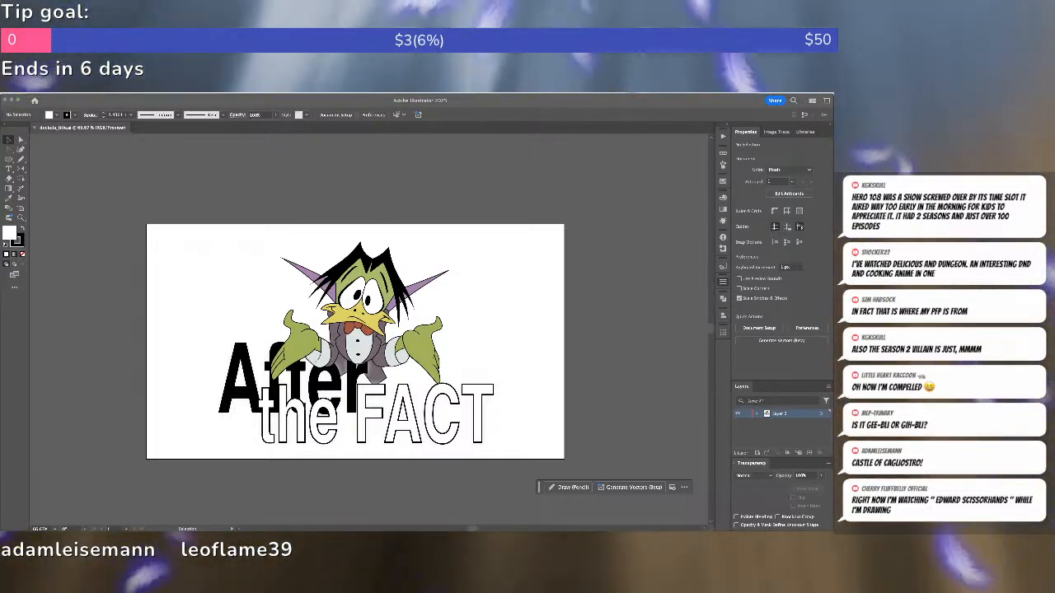
left_click(272, 163)
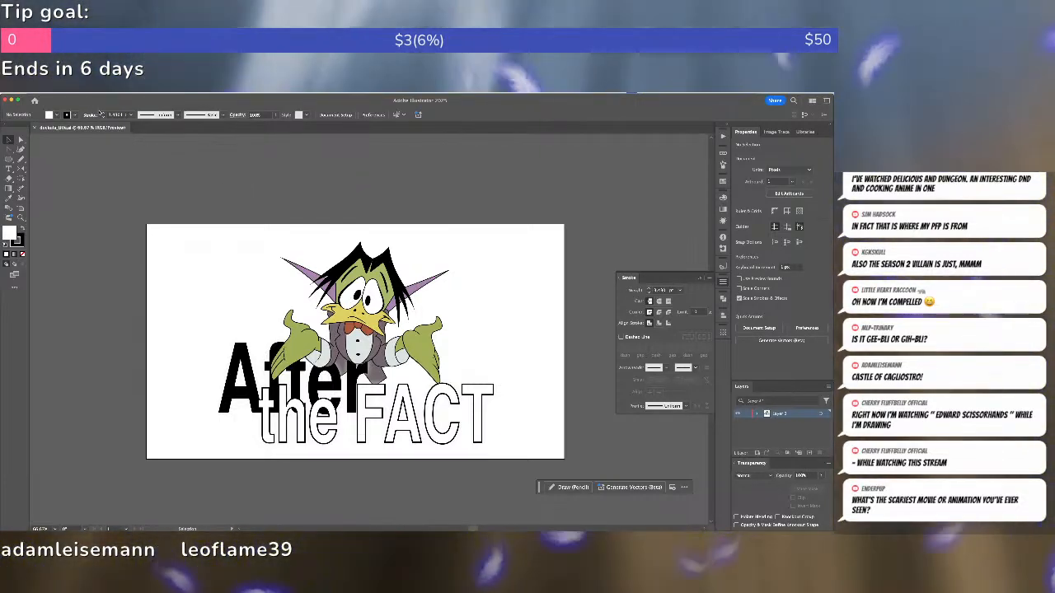
left_click(29, 95)
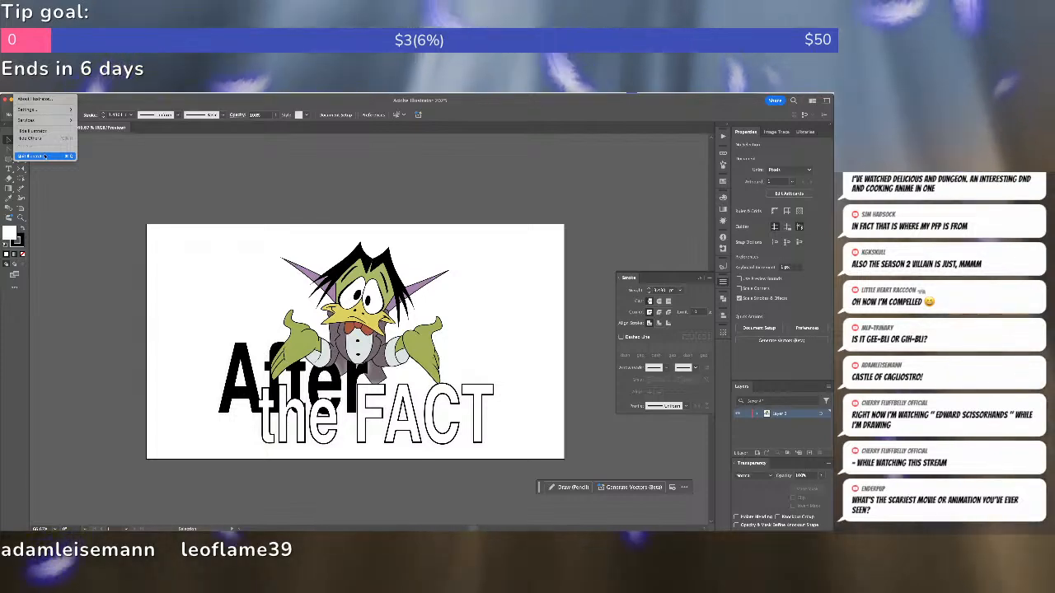
left_click(45, 156)
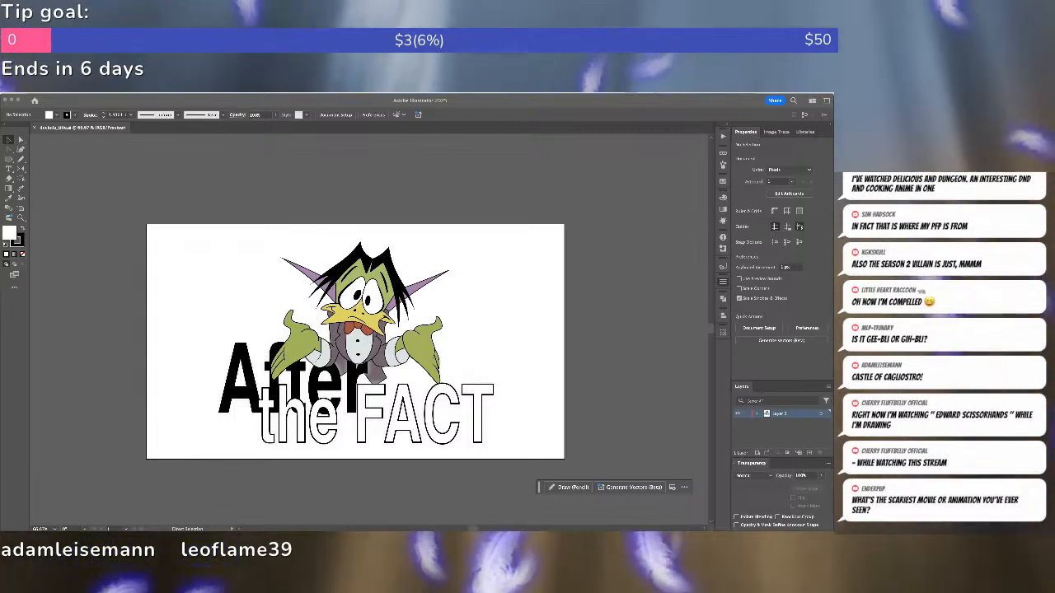
Open the count_duckula script from the Duckula folder in Word and look through its pages.
left_click_drag(830, 140, 220, 131)
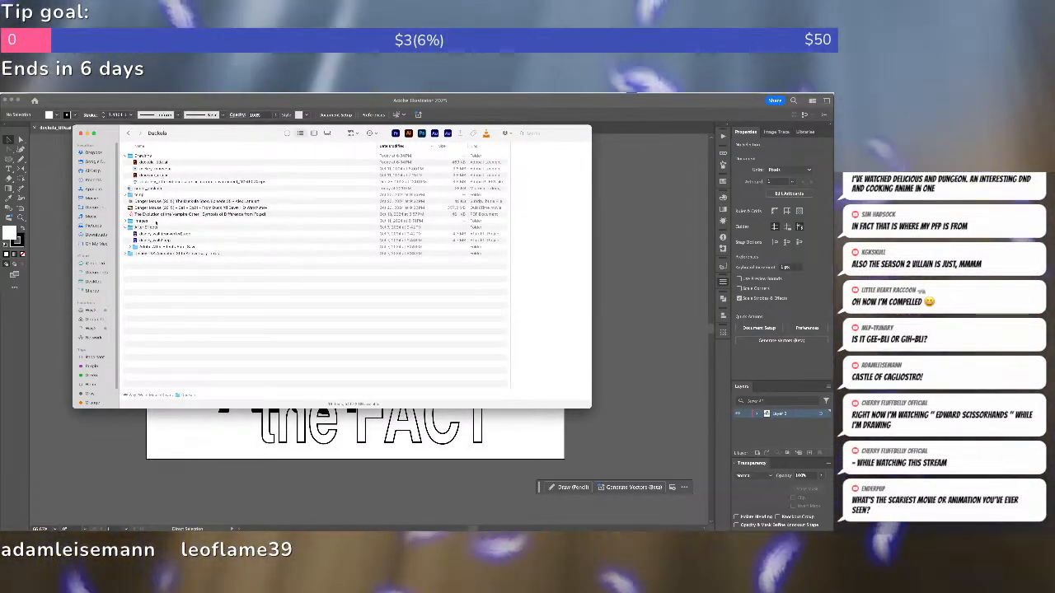
left_click(157, 189)
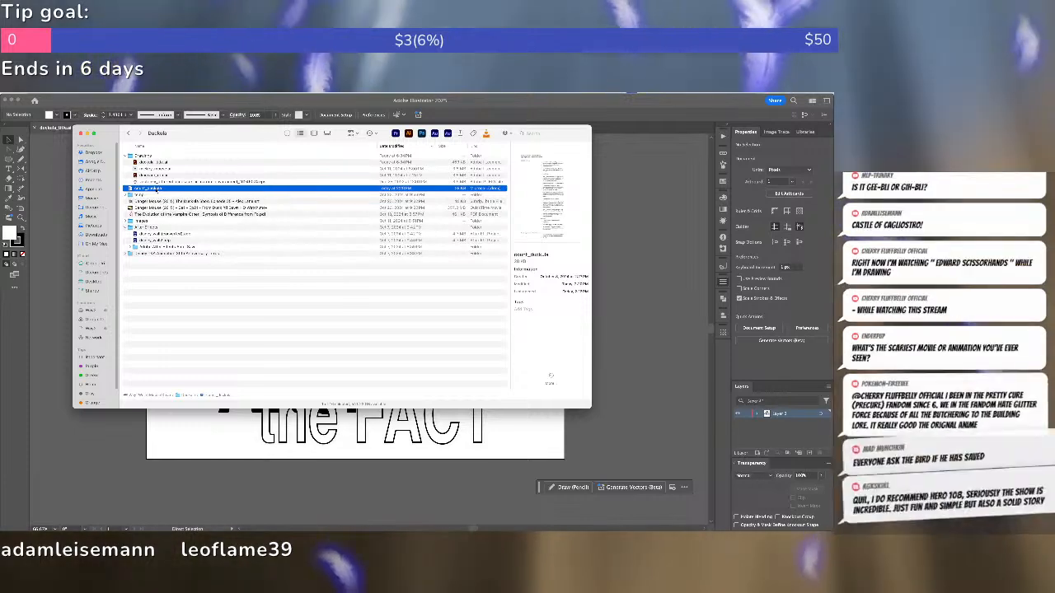
double_click(156, 188)
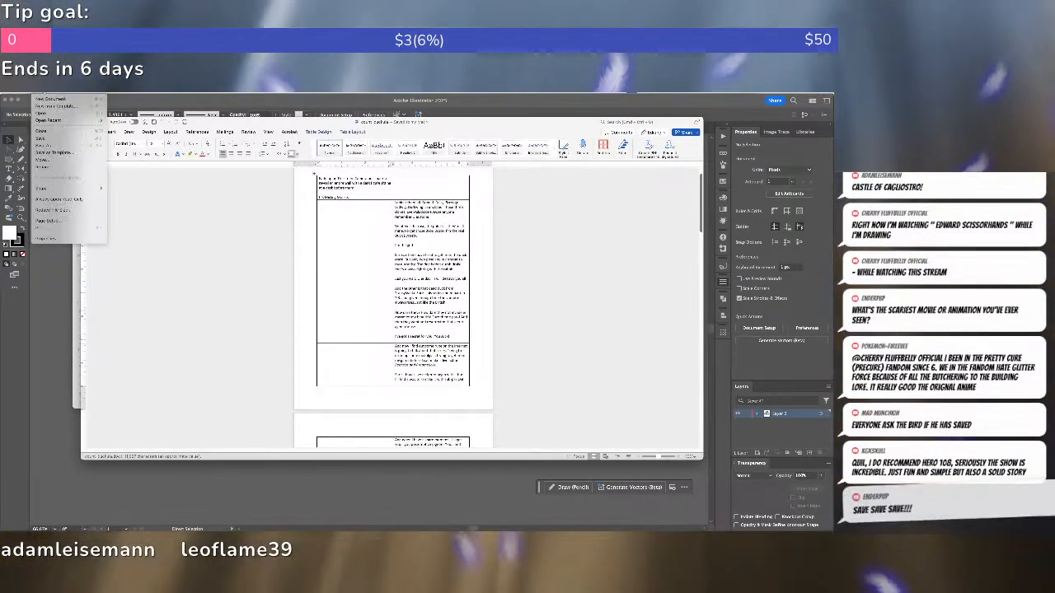
left_click_drag(527, 122, 523, 111)
scroll(494, 297, "down", 10)
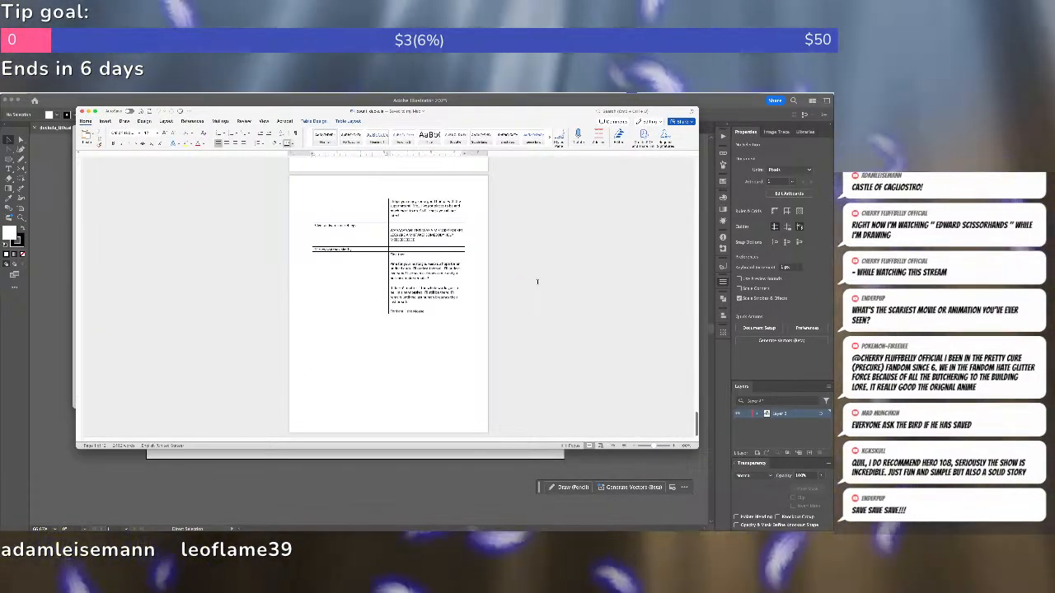
scroll(537, 282, "up", 5)
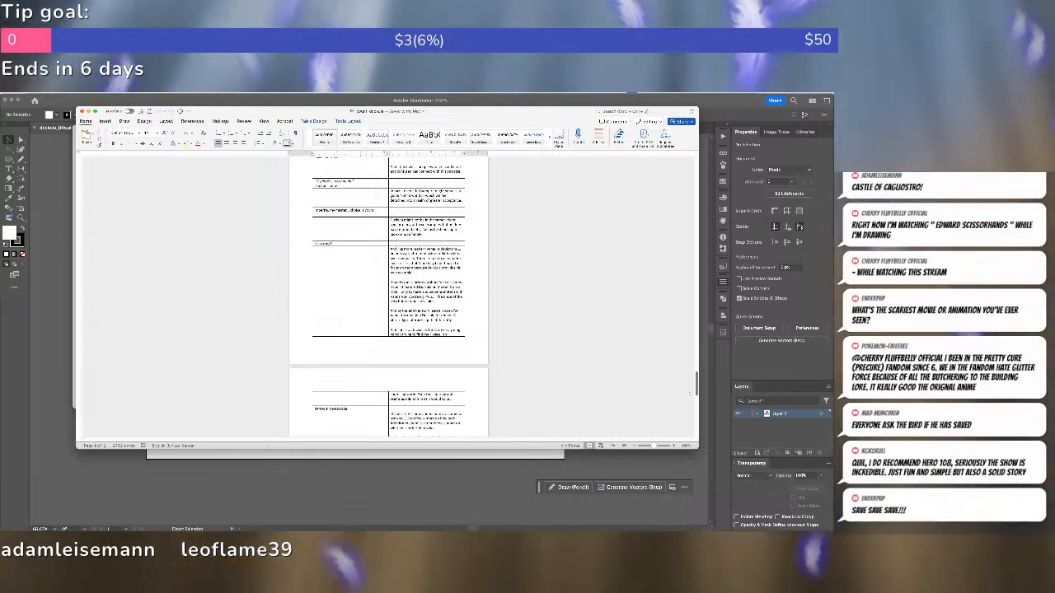
scroll(387, 297, "up", 5)
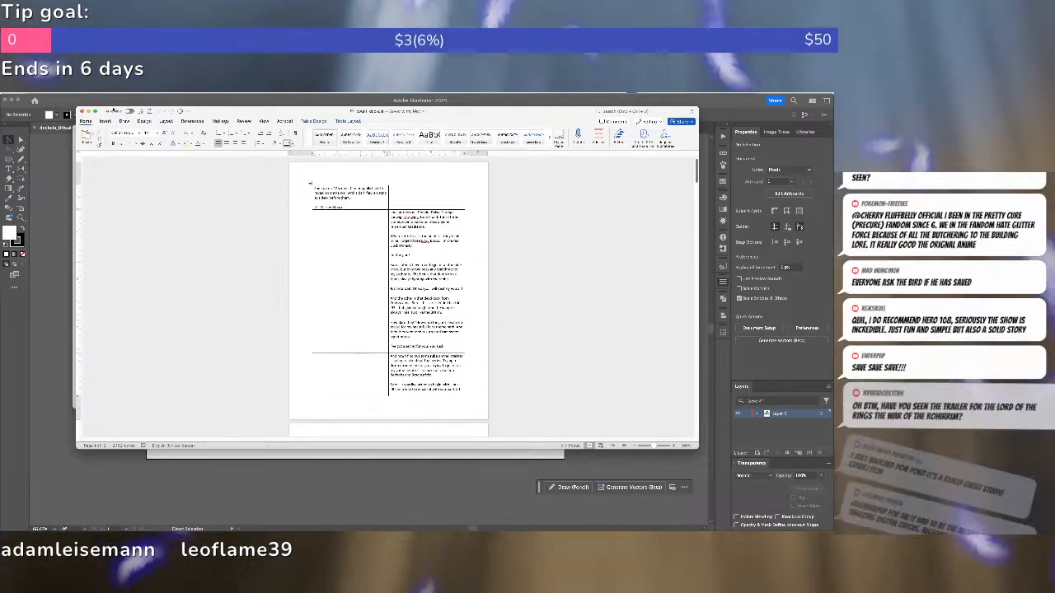
Save a PDF copy of the script in the Dropbox folder under its existing name and quit Word.
left_click(20, 94)
mouse_move(40, 93)
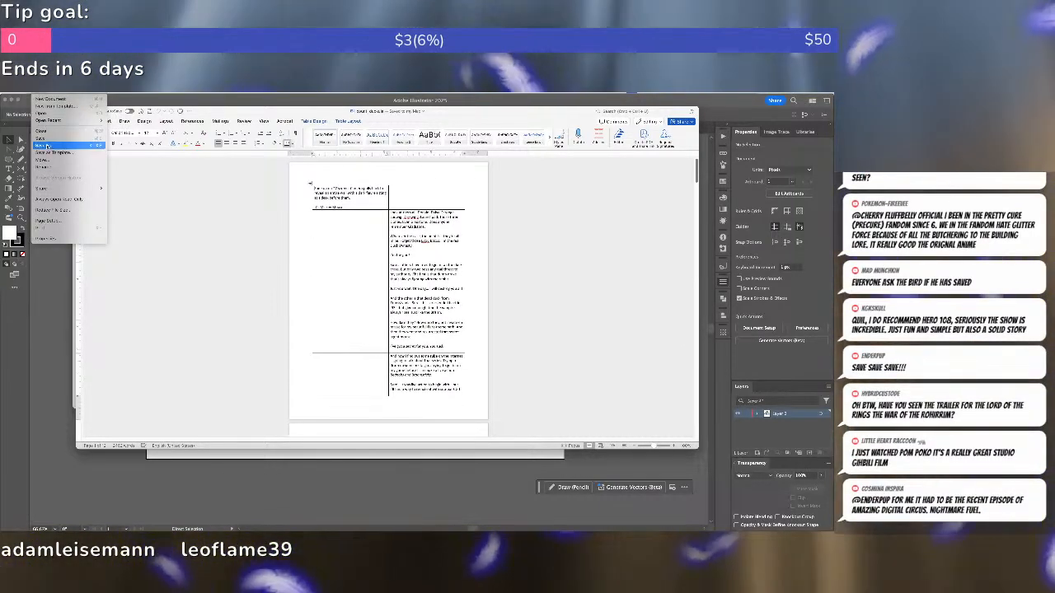
left_click(47, 146)
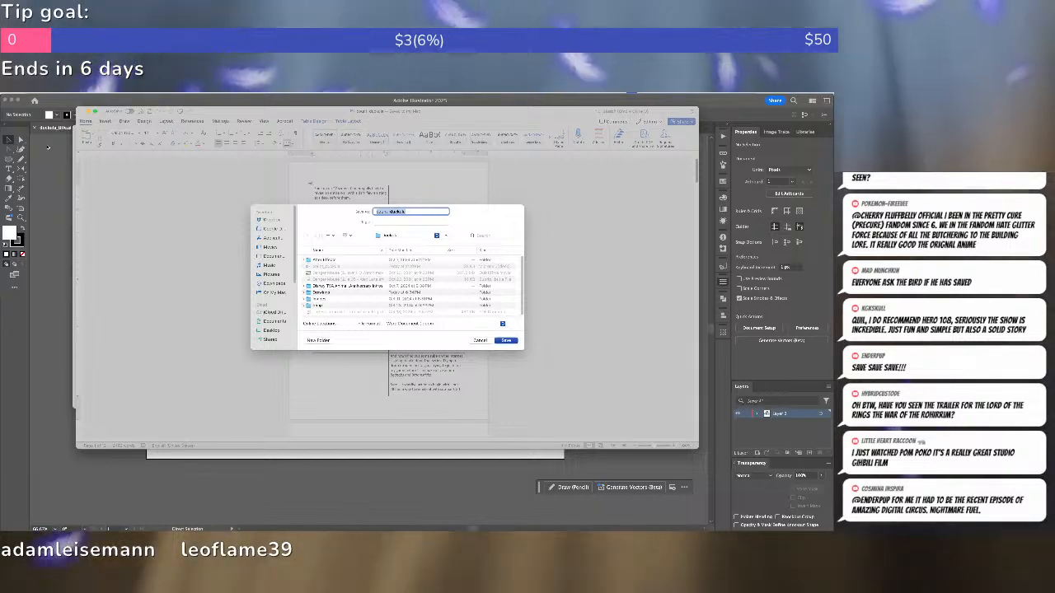
left_click(278, 220)
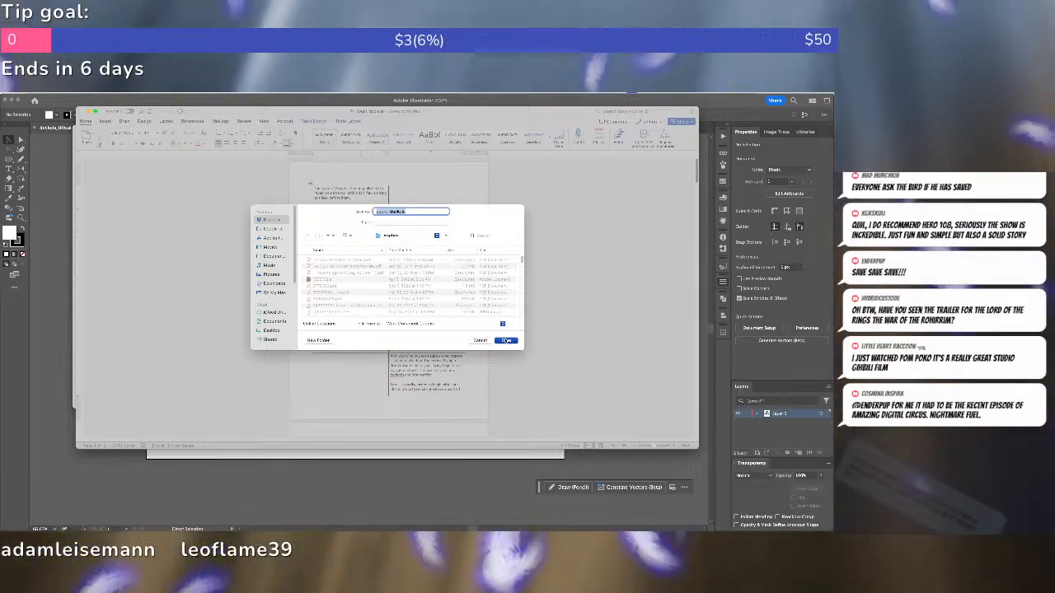
left_click(499, 324)
left_click(403, 402)
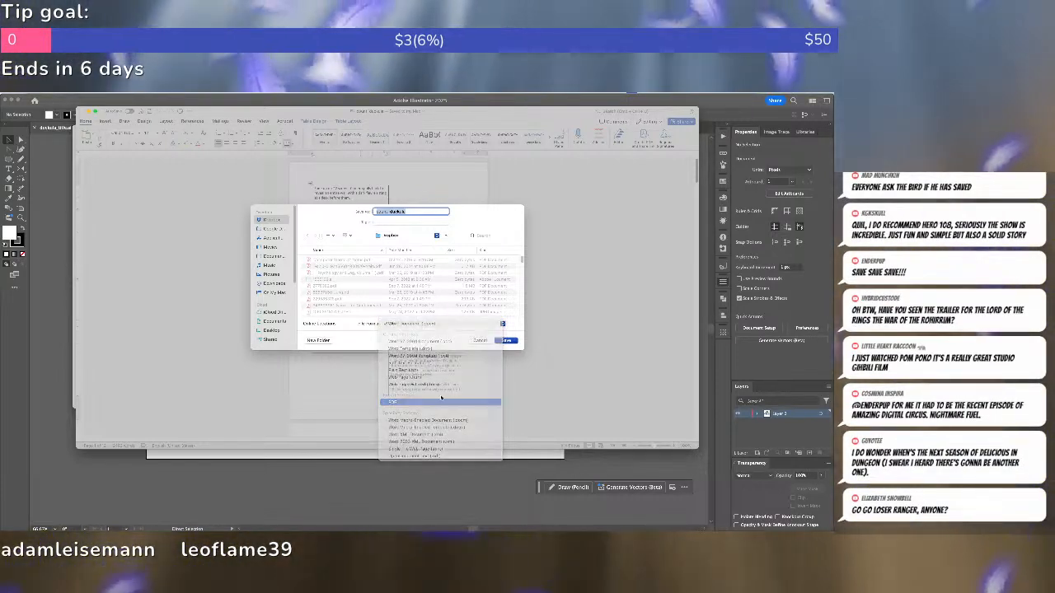
left_click(506, 340)
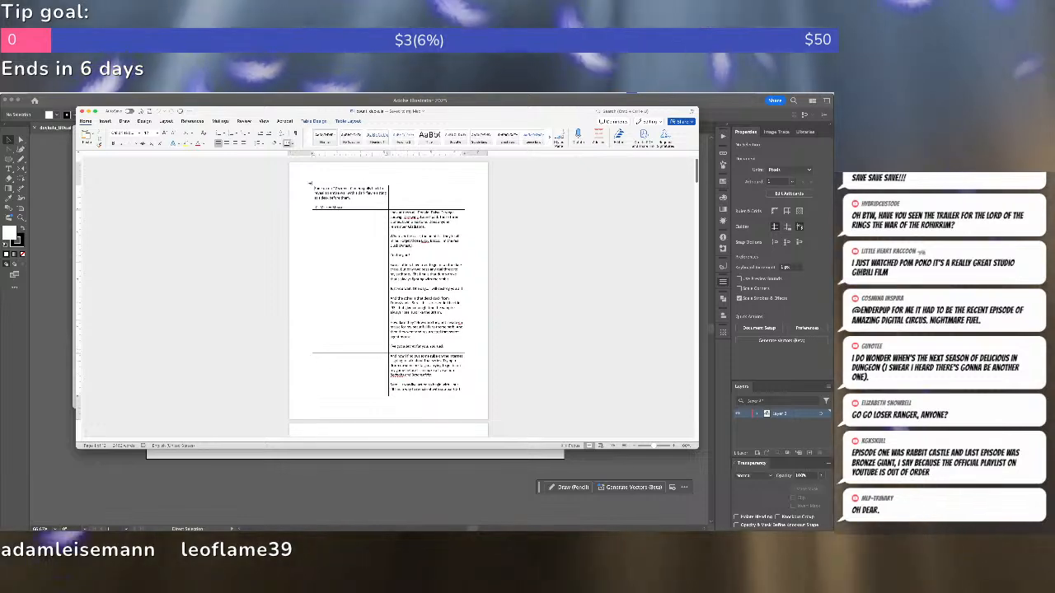
left_click(40, 92)
mouse_move(23, 92)
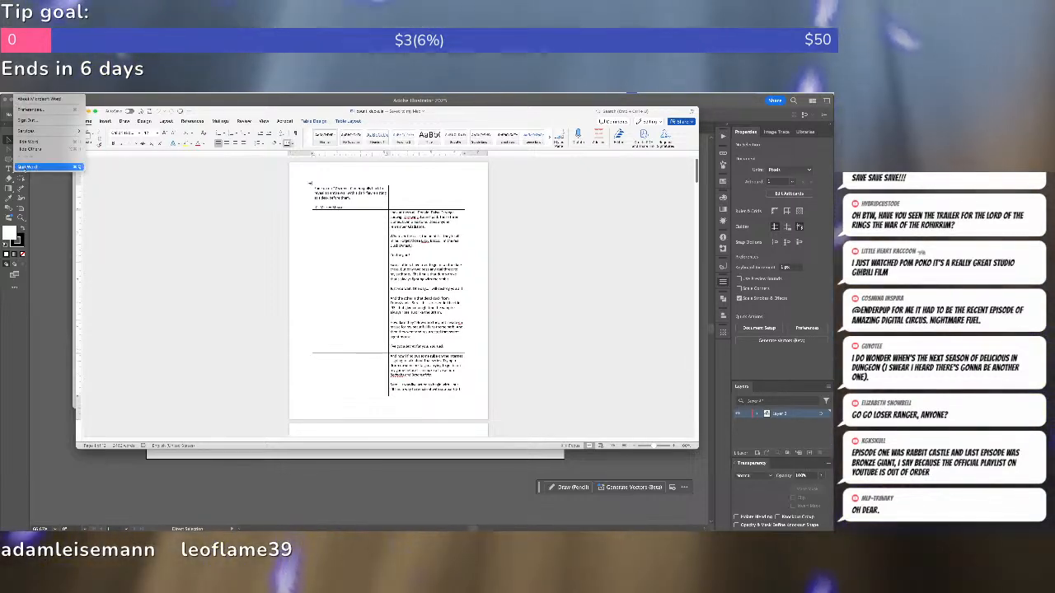
left_click(28, 167)
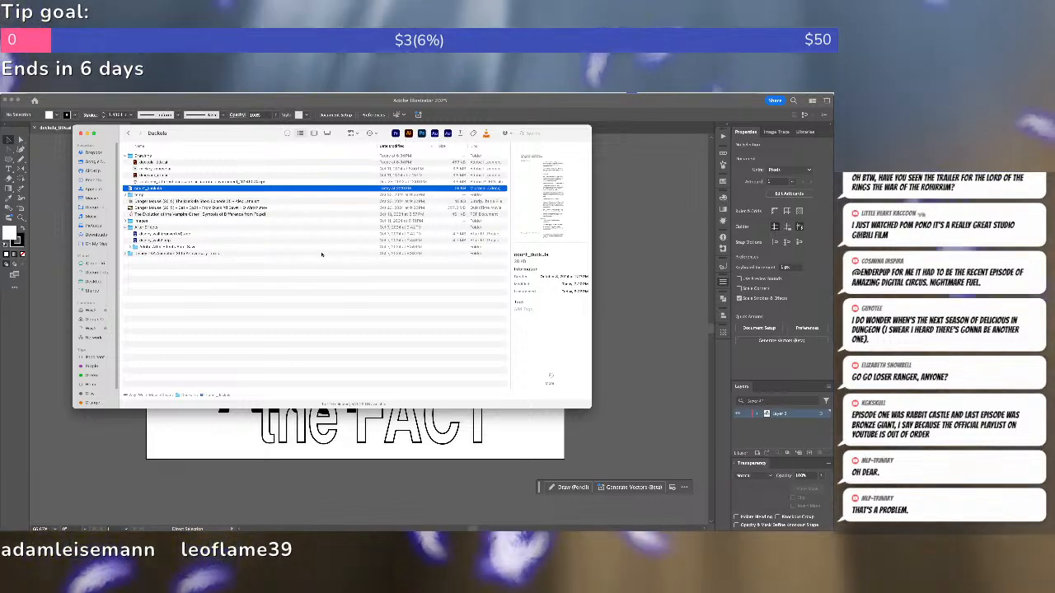
Launch Audition and create a new audio file named sq_mickey_mouse_raw, keeping the default sample rate, channels and bit depth.
key("Return")
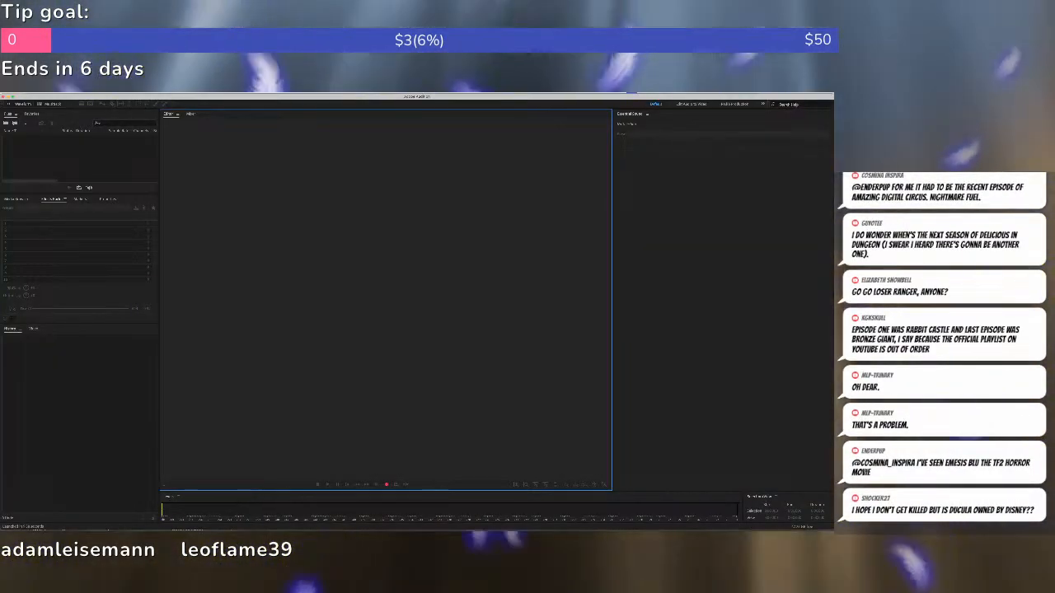
left_click(58, 95)
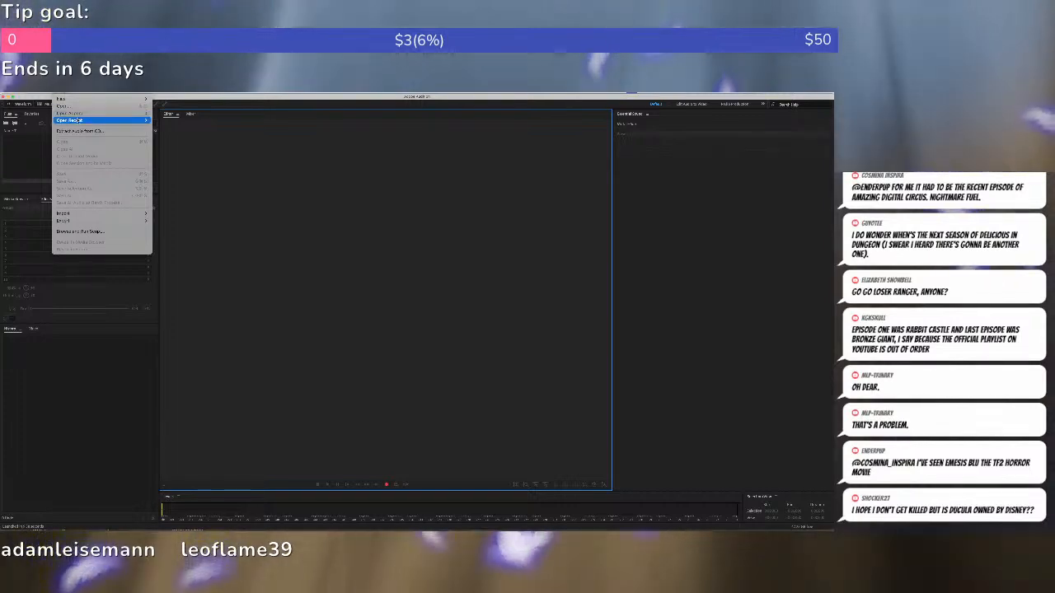
mouse_move(83, 120)
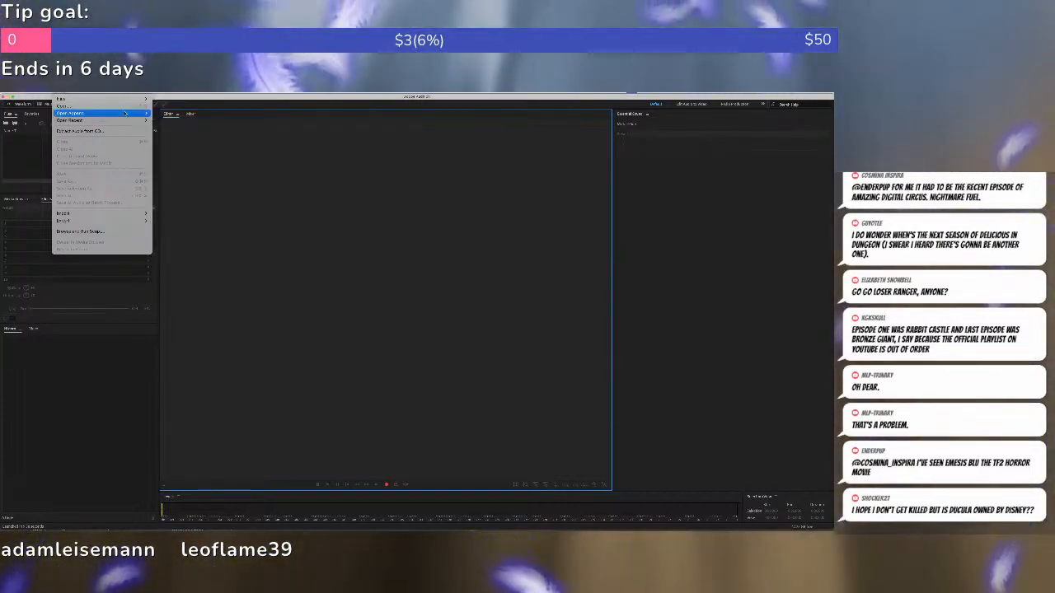
mouse_move(116, 99)
left_click(169, 106)
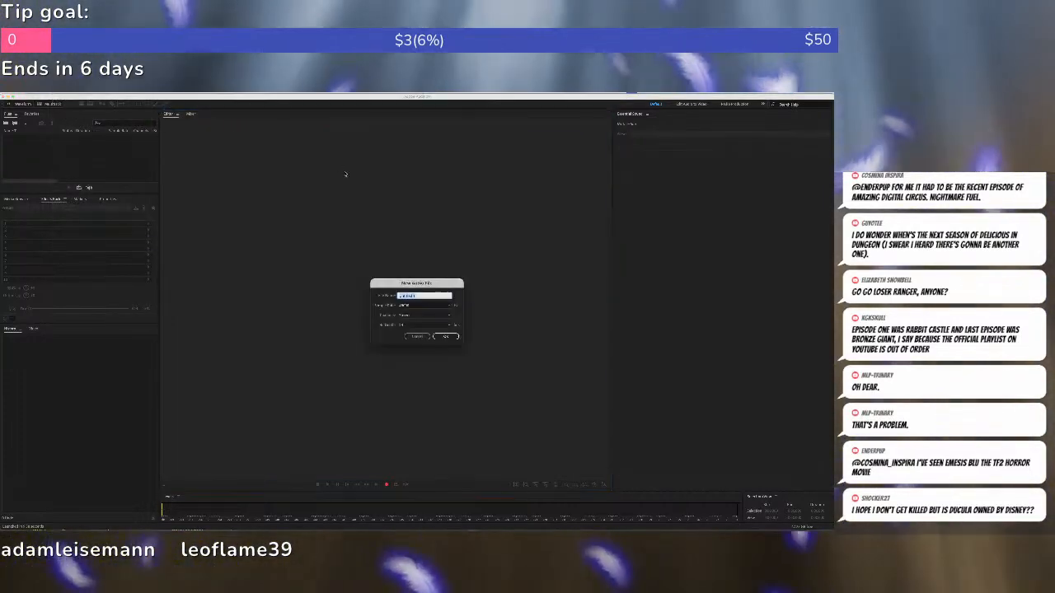
key("BackSpace")
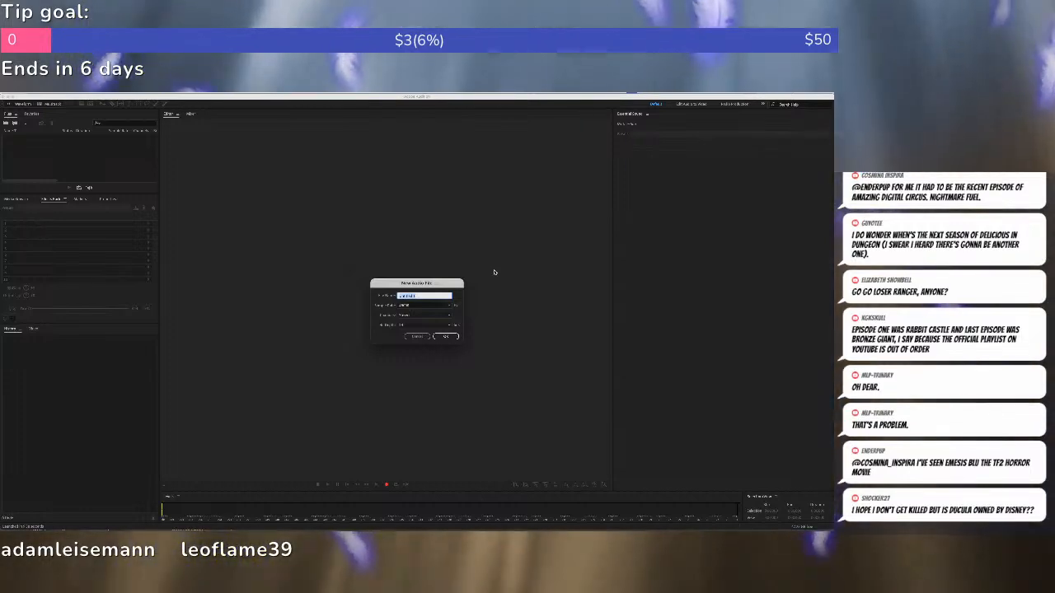
type("lg_replay")
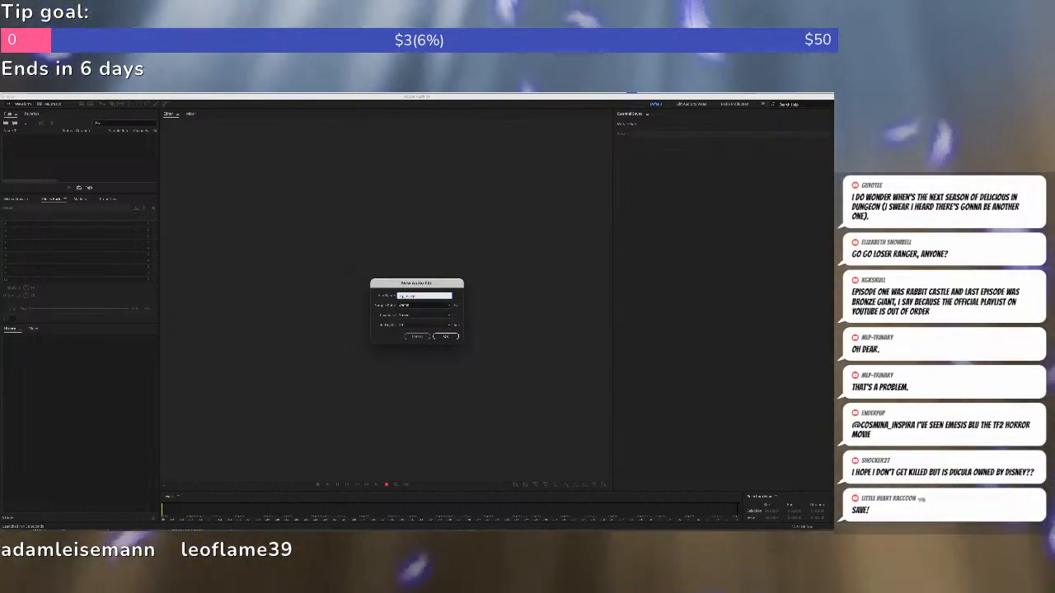
type("_d")
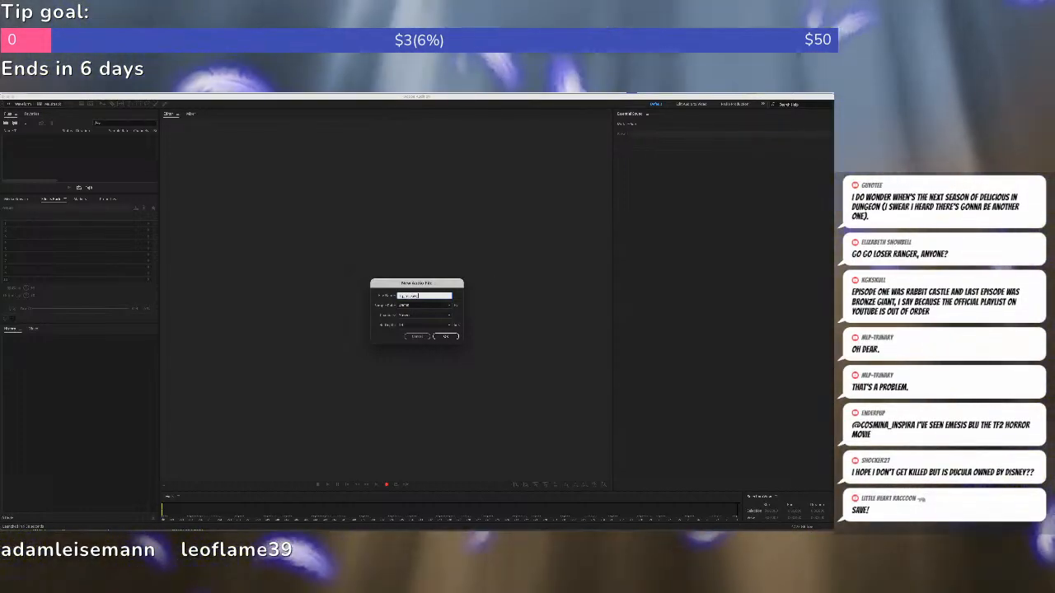
type("ouse_")
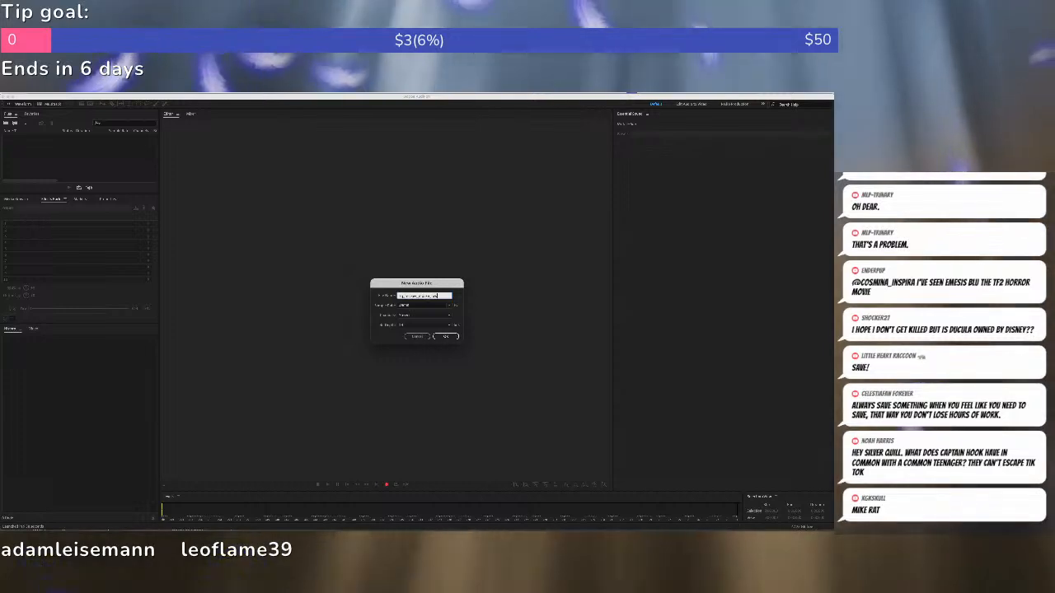
key("Return")
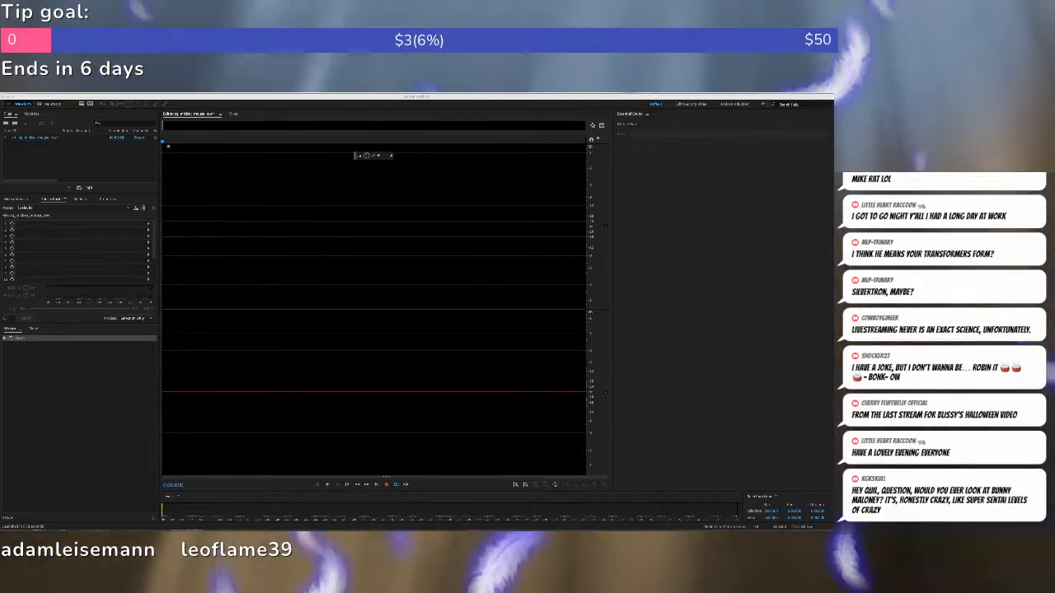
Record the complete voice-over take into the new file, stop recording and clear the waveform selection.
left_click(387, 484)
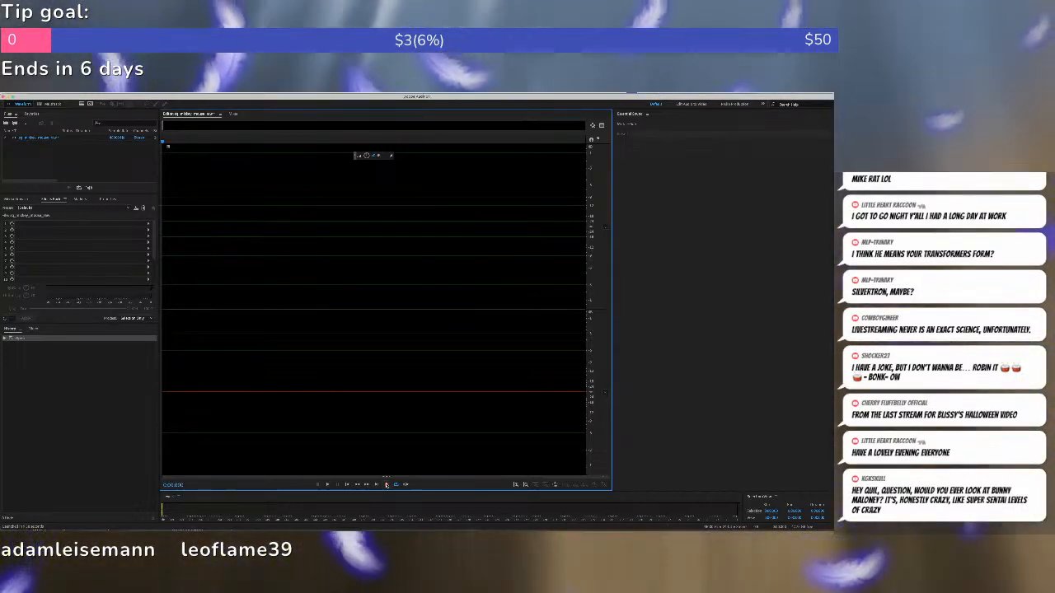
left_click(387, 485)
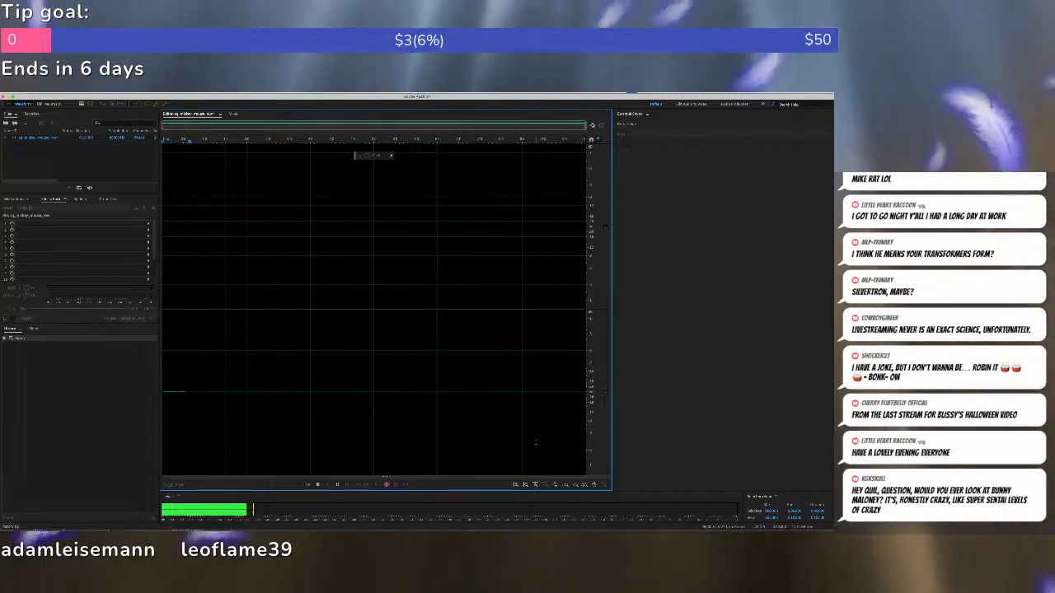
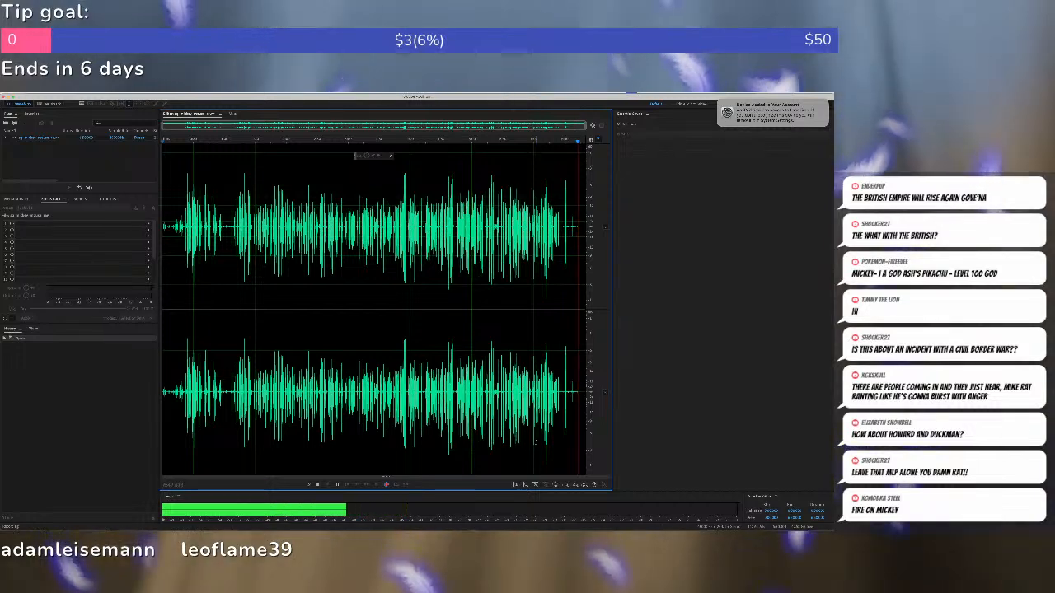
key("space")
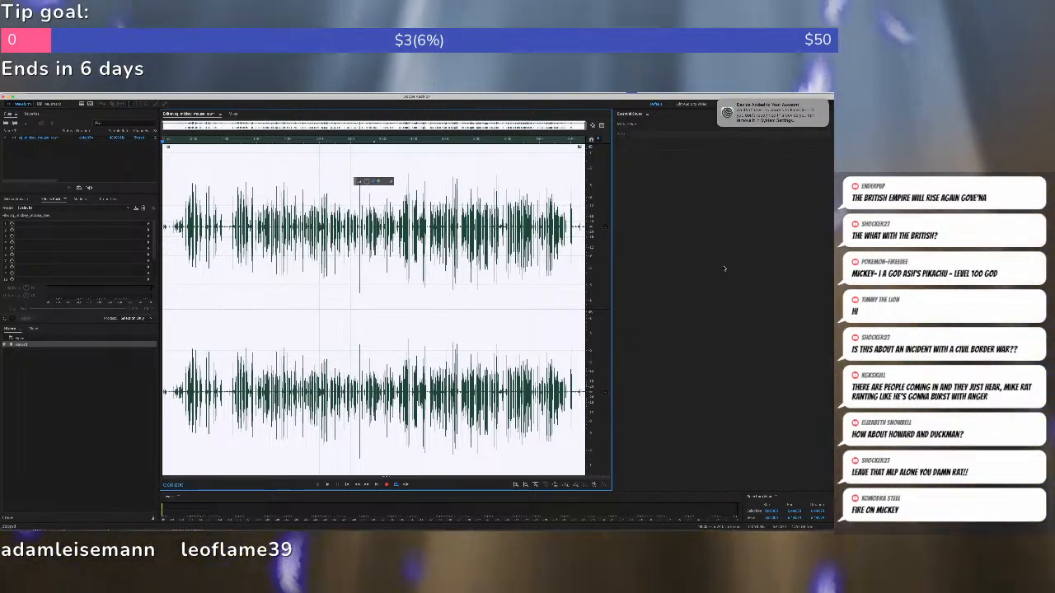
left_click(356, 286)
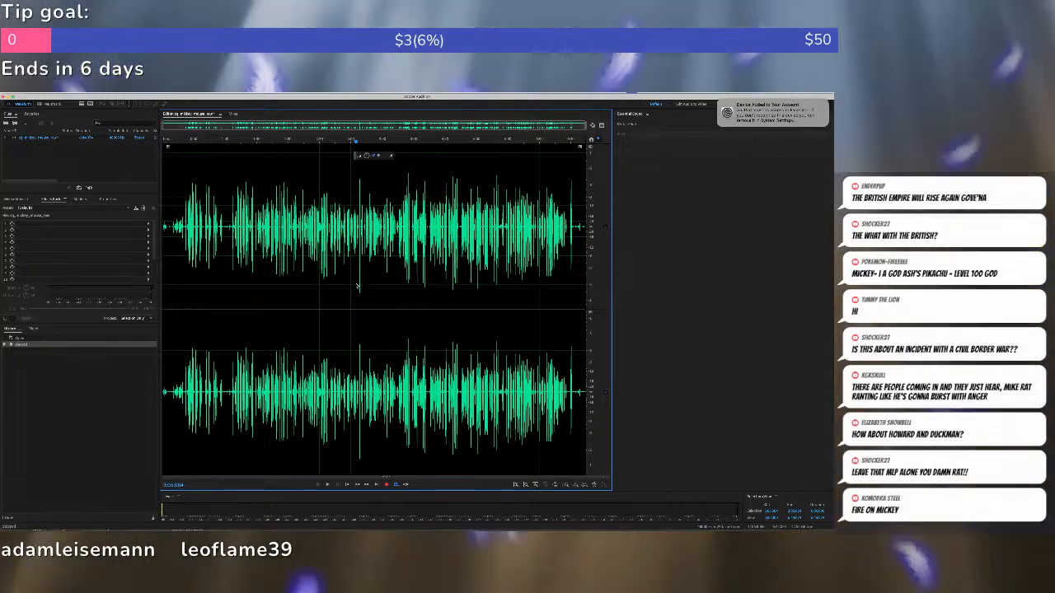
Save the recording as a Wave PCM file in a new folder named VO inside the Duckula folder.
key("super+shift+s")
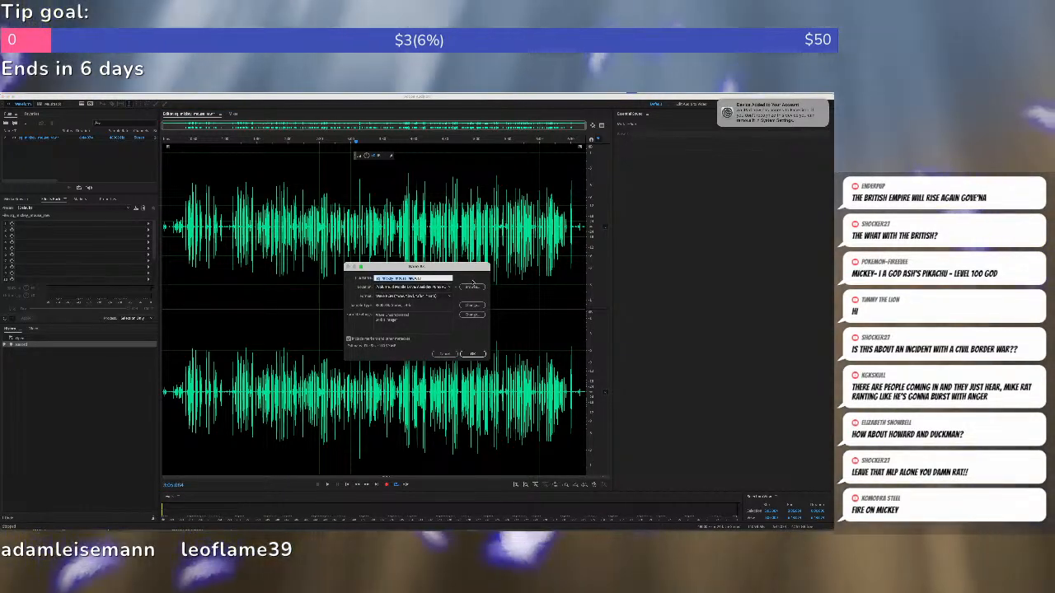
left_click(474, 287)
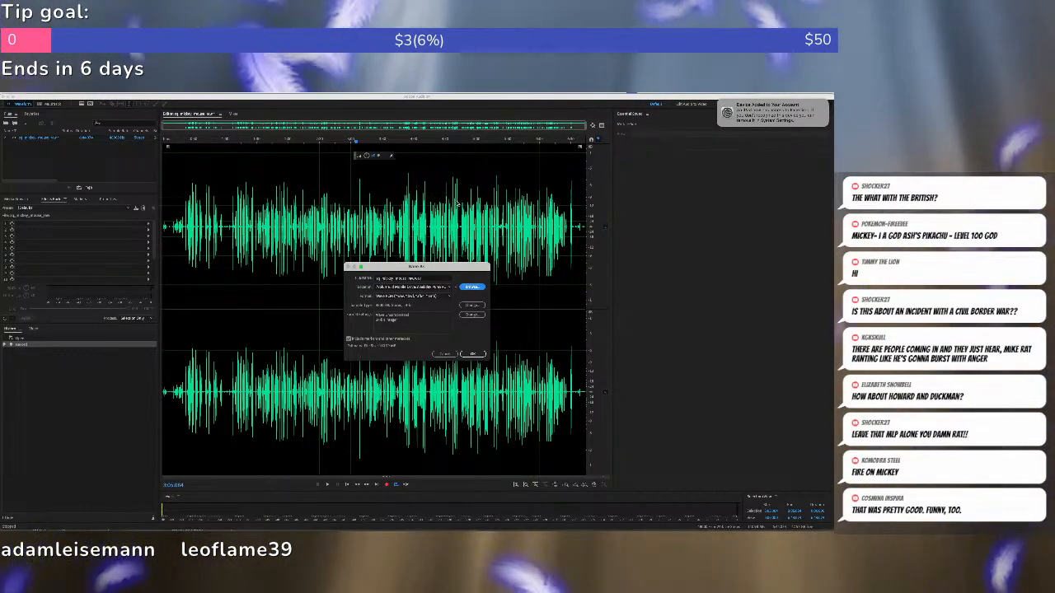
left_click(526, 313)
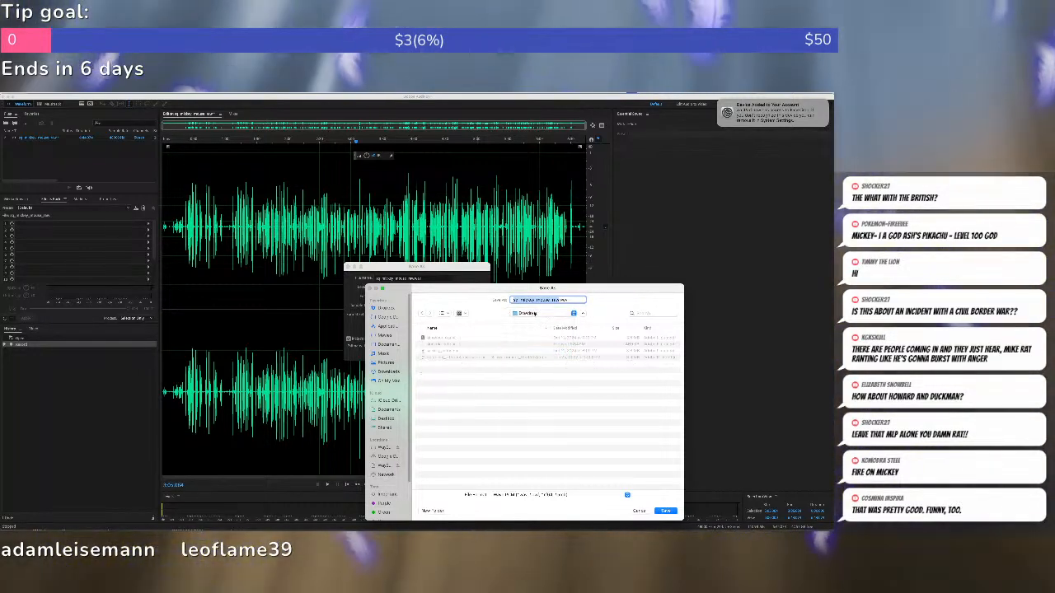
left_click(536, 313)
left_click(532, 320)
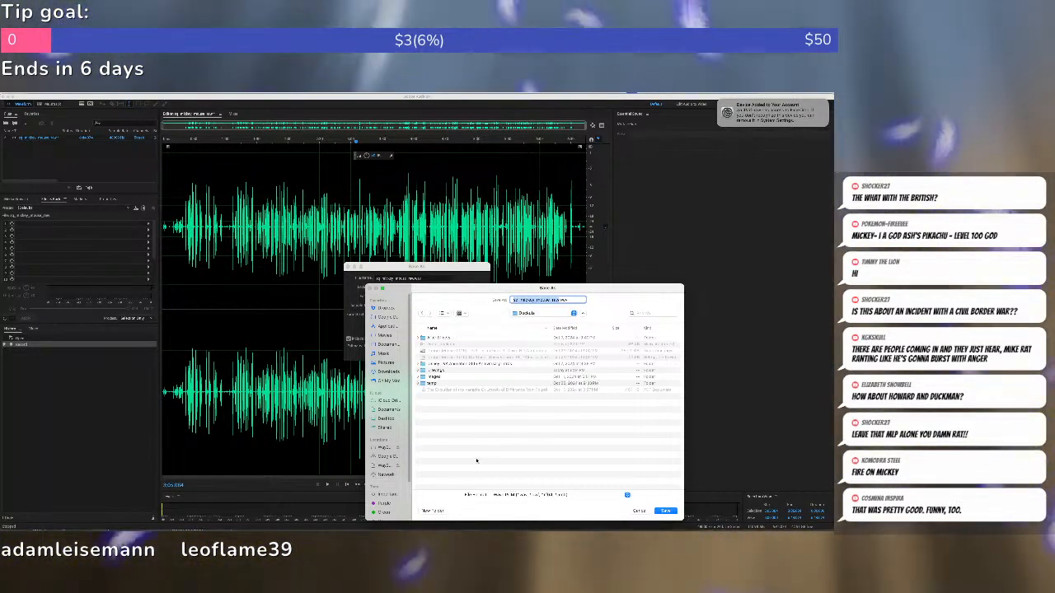
left_click(433, 511)
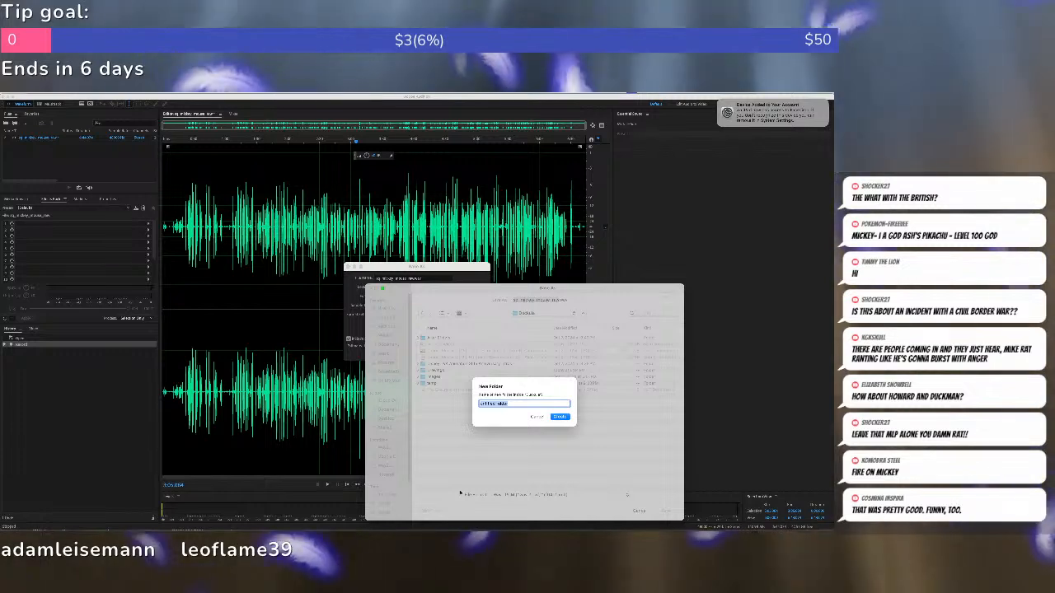
type("VO")
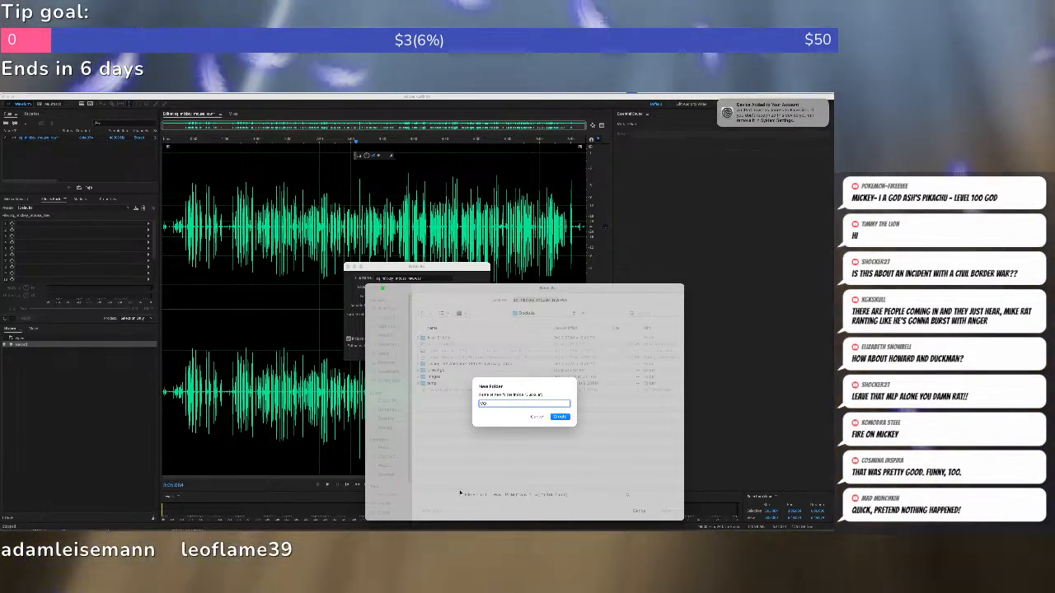
key("Return")
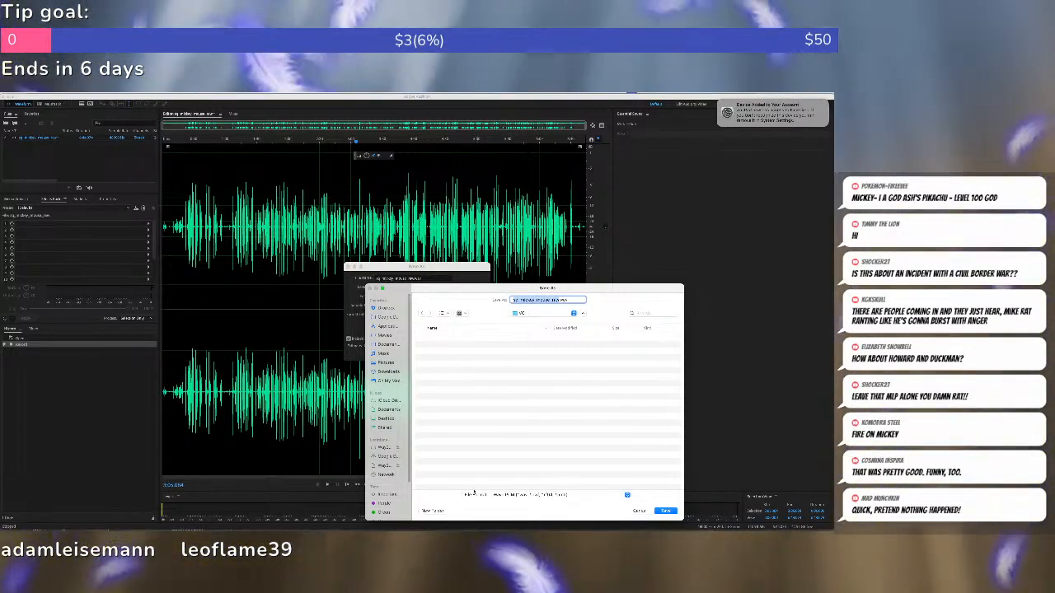
left_click(665, 511)
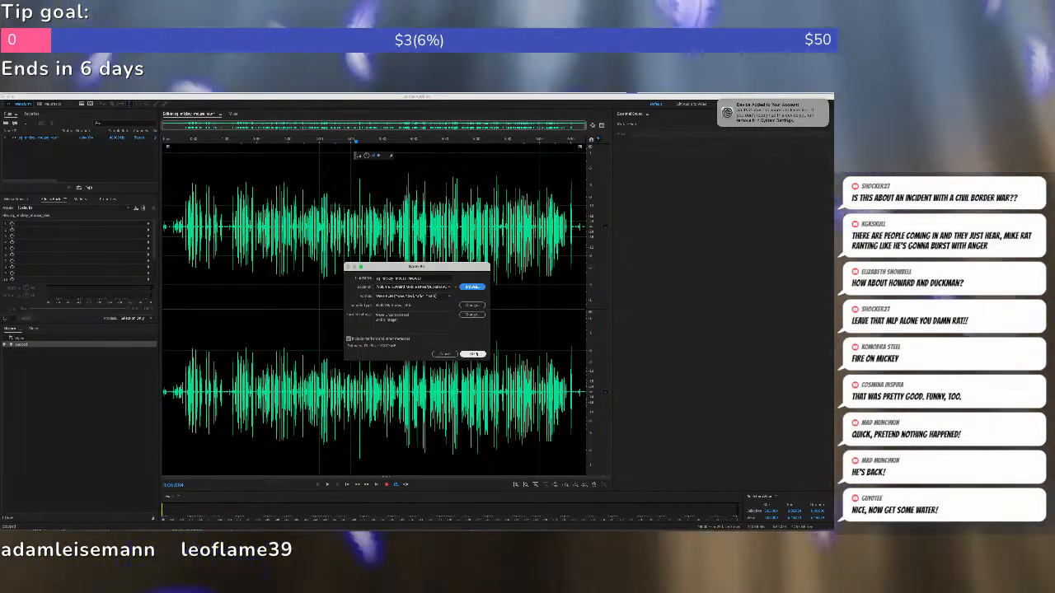
left_click(474, 353)
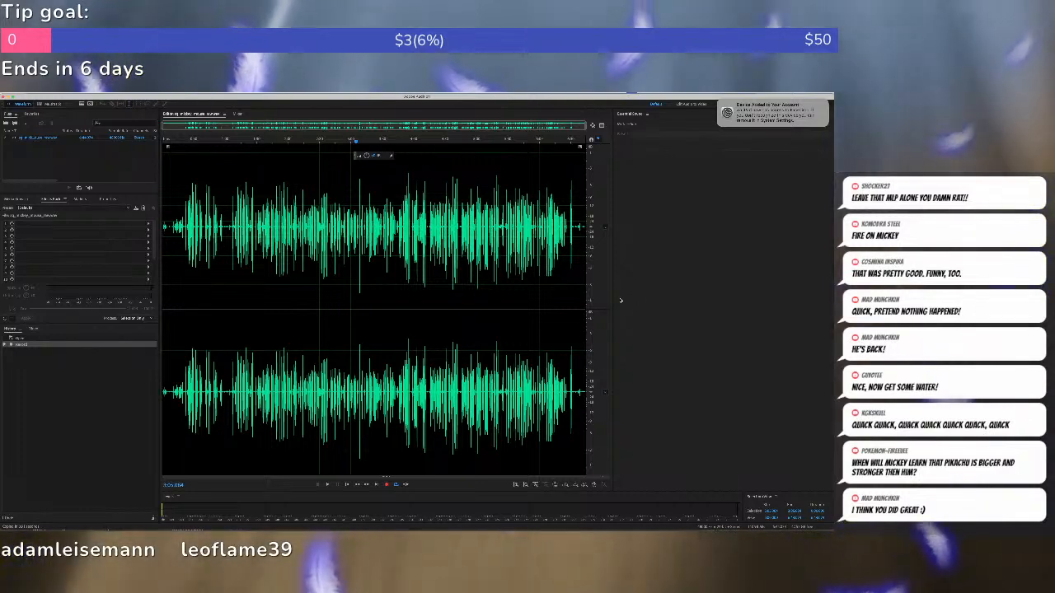
Audition the last part of the recording, then delete the excess audio after the final line and the quiet lead-in before the first line.
left_click(356, 286)
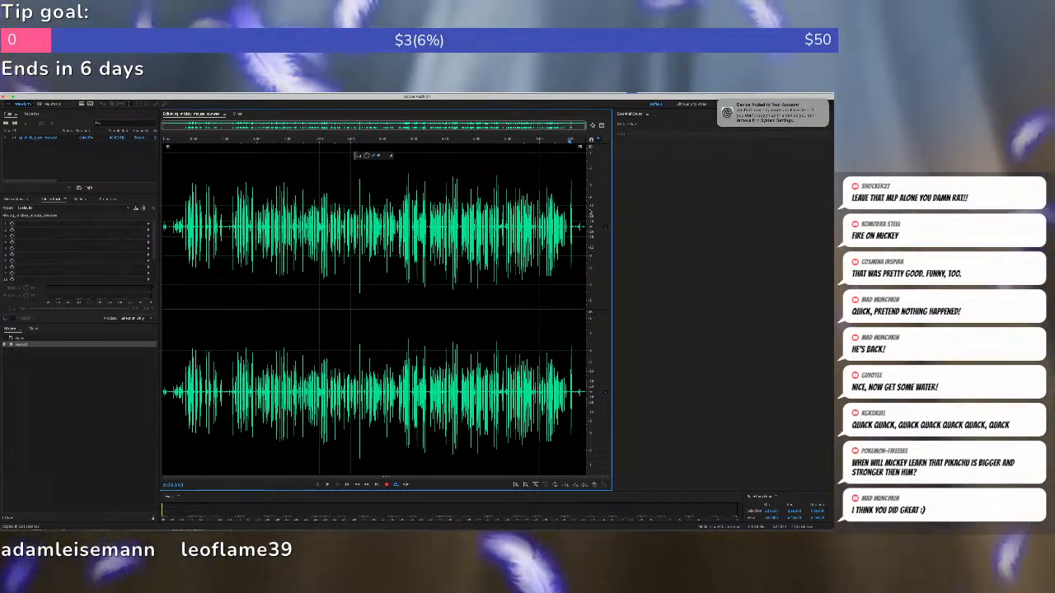
key("space")
key("space")
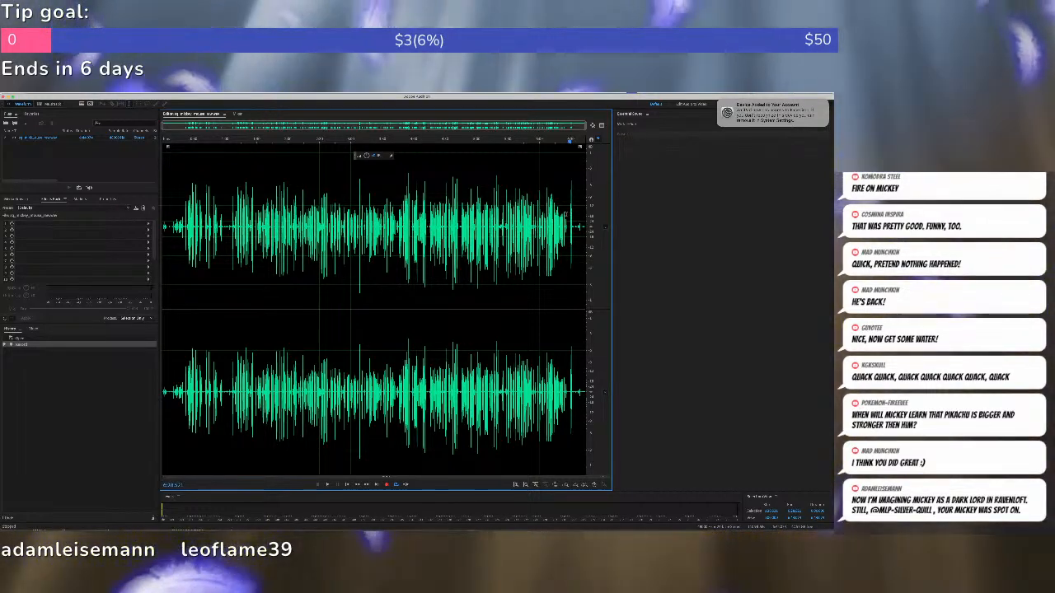
left_click(527, 171)
key("space")
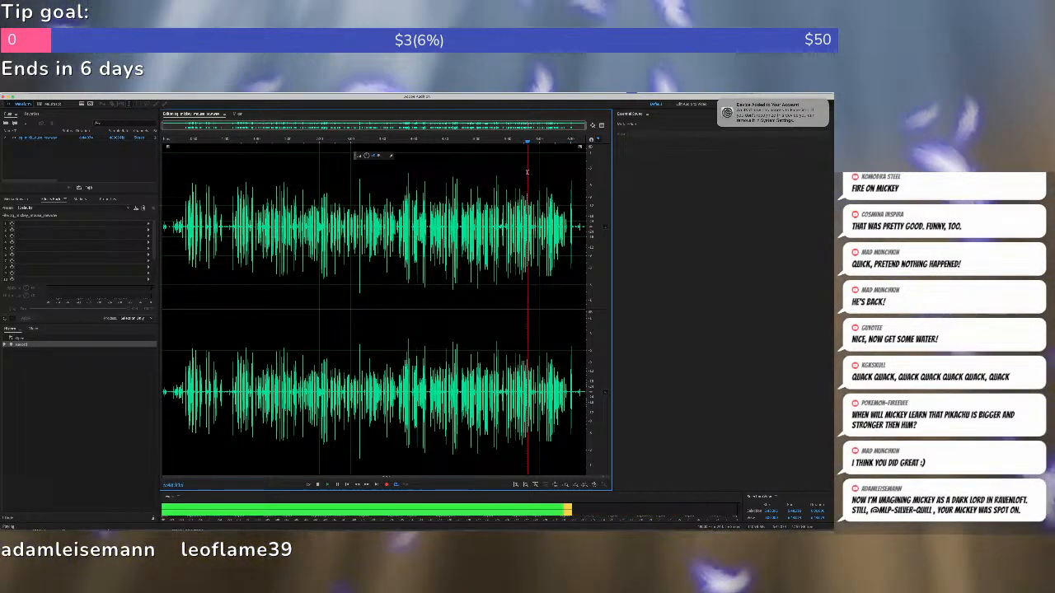
left_click(569, 143)
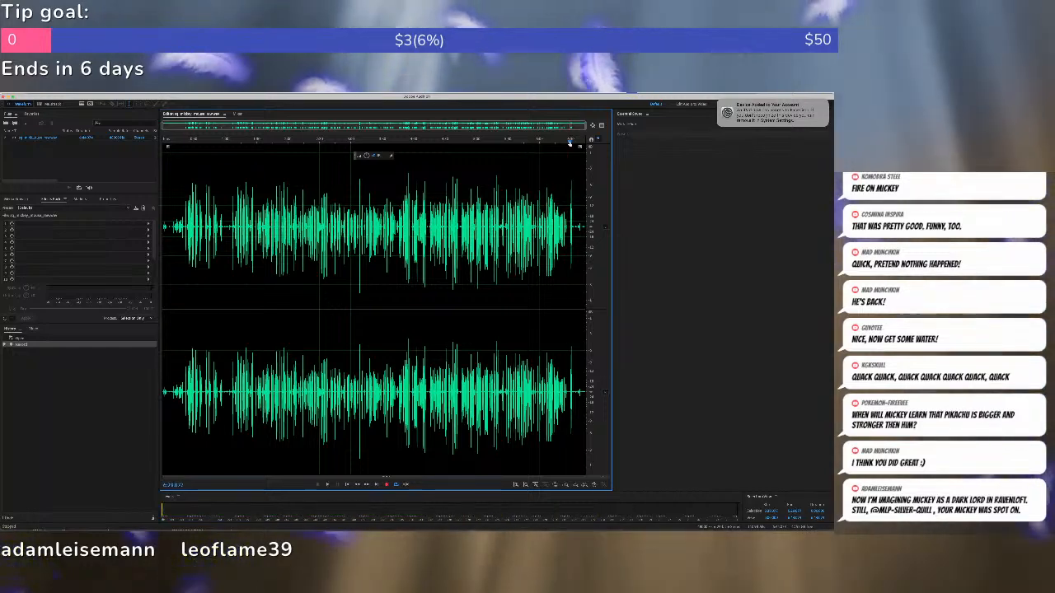
key("space")
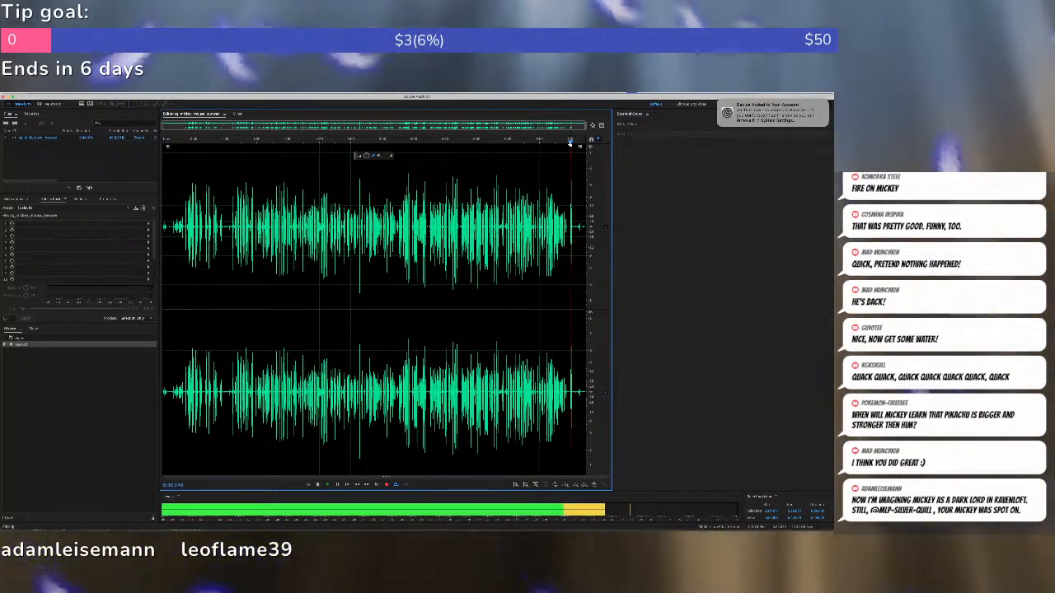
left_click_drag(569, 228, 649, 236)
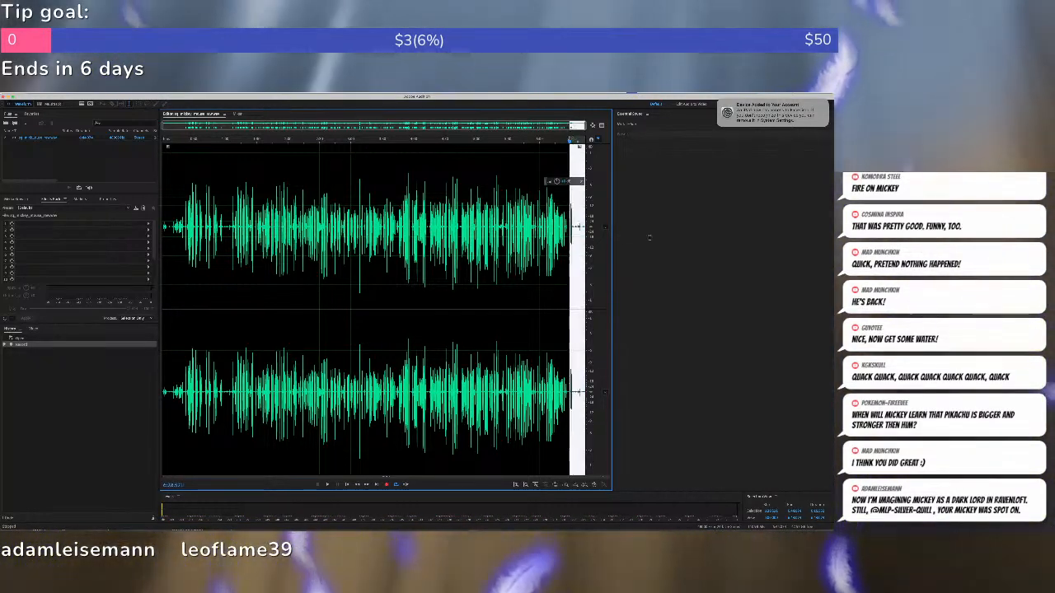
key("Delete")
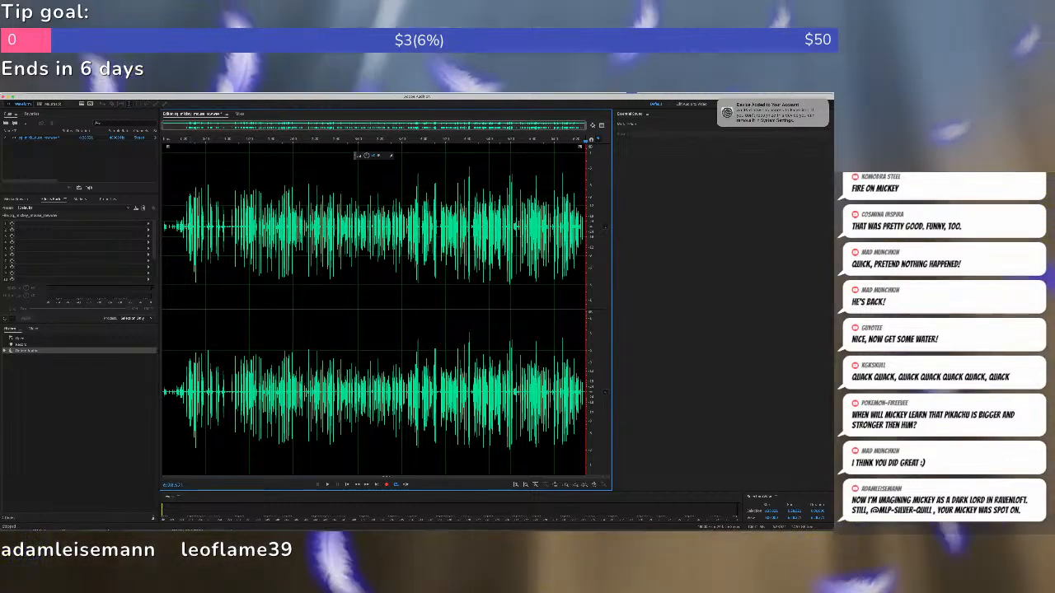
left_click_drag(187, 212, 70, 210)
key("Delete")
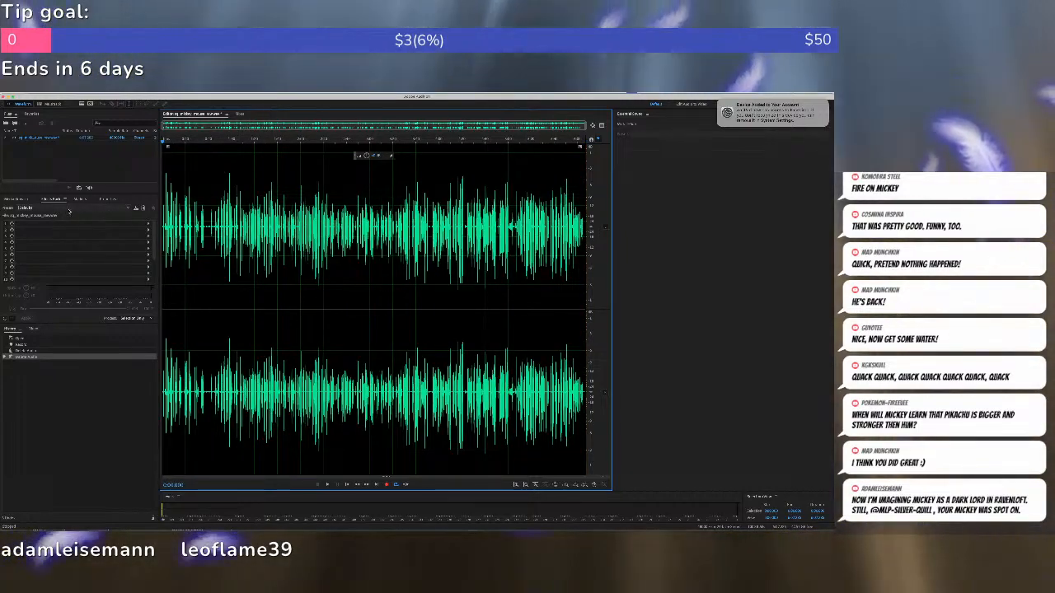
Listen to the opening section of the recording at several points to locate where the usable take starts.
key("space")
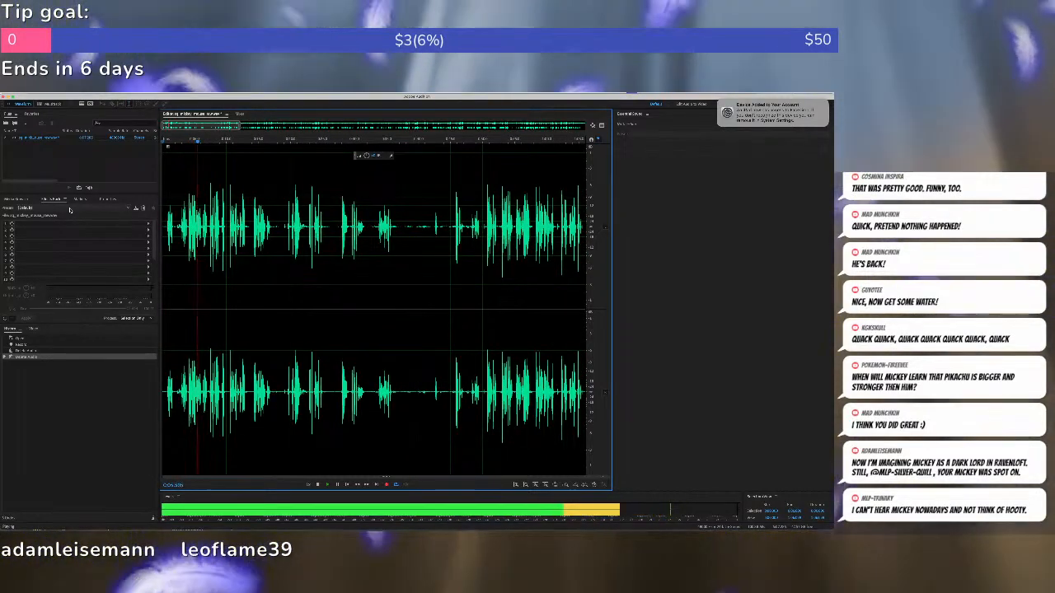
left_click(234, 140)
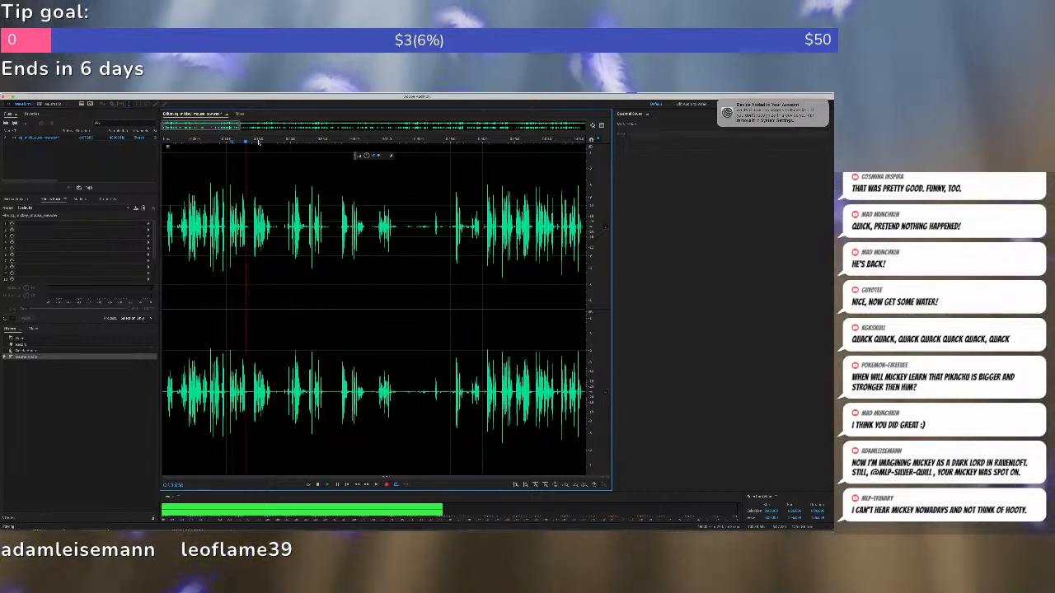
key("space")
left_click(257, 140)
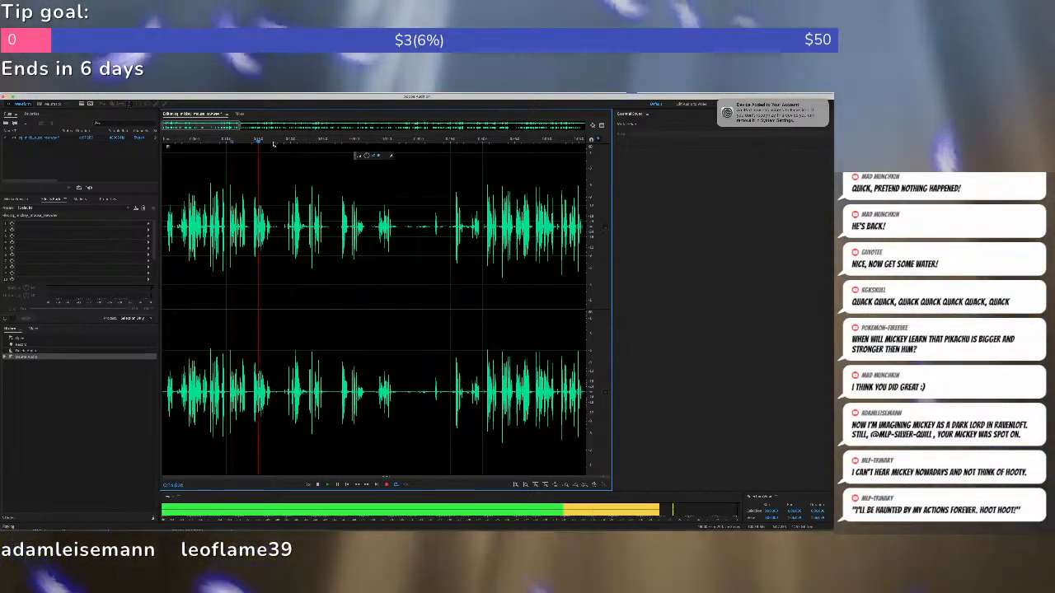
left_click(286, 141)
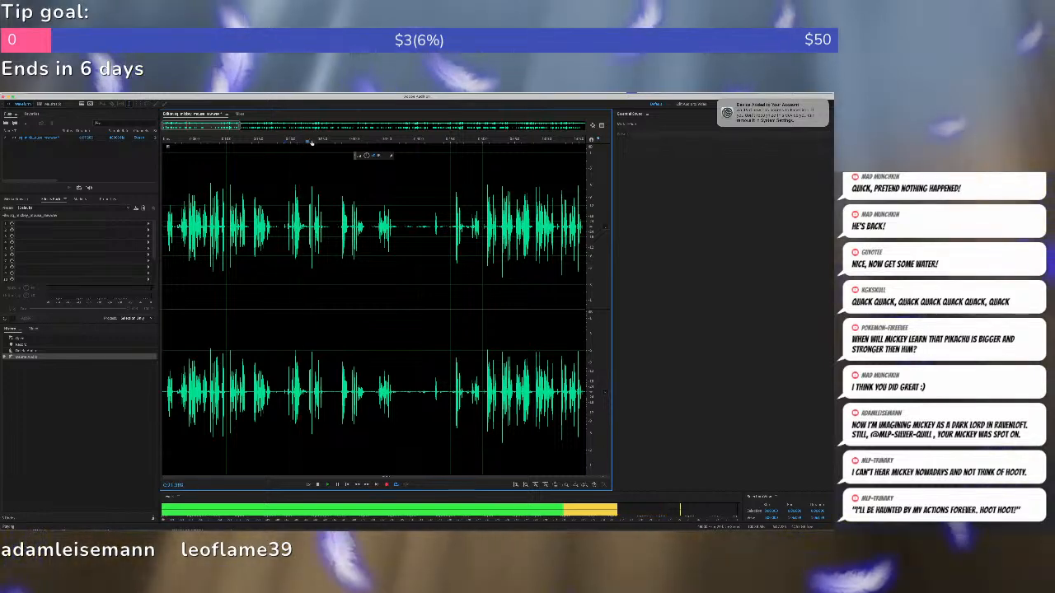
left_click(342, 143)
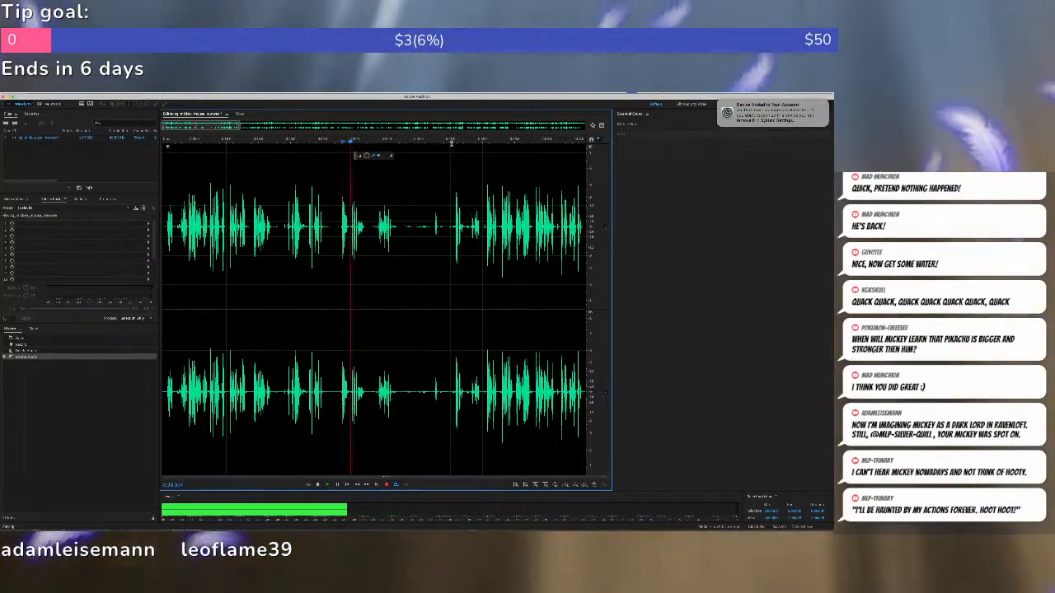
left_click(453, 142)
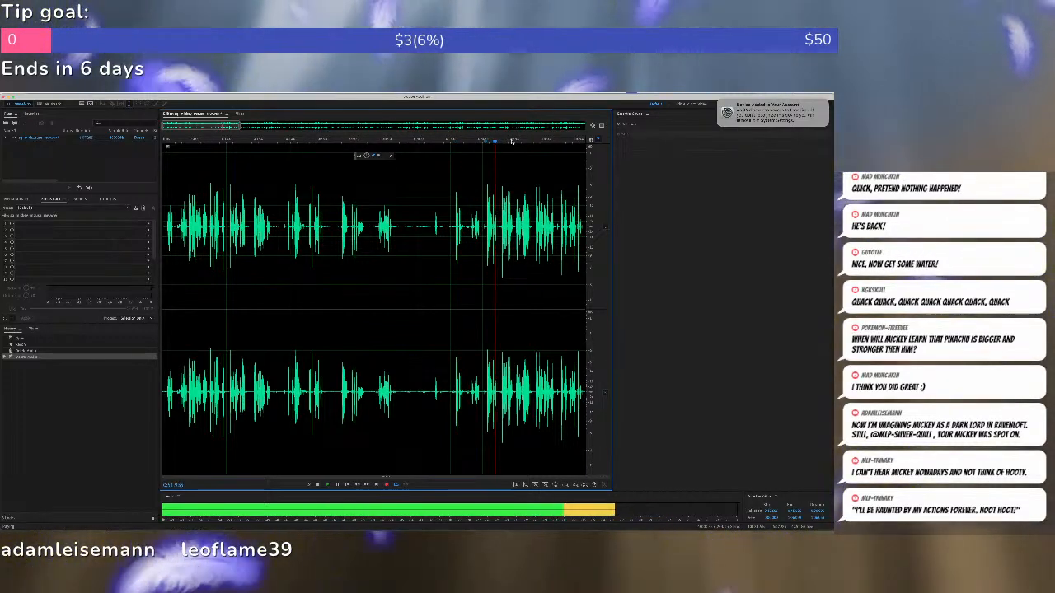
left_click(516, 142)
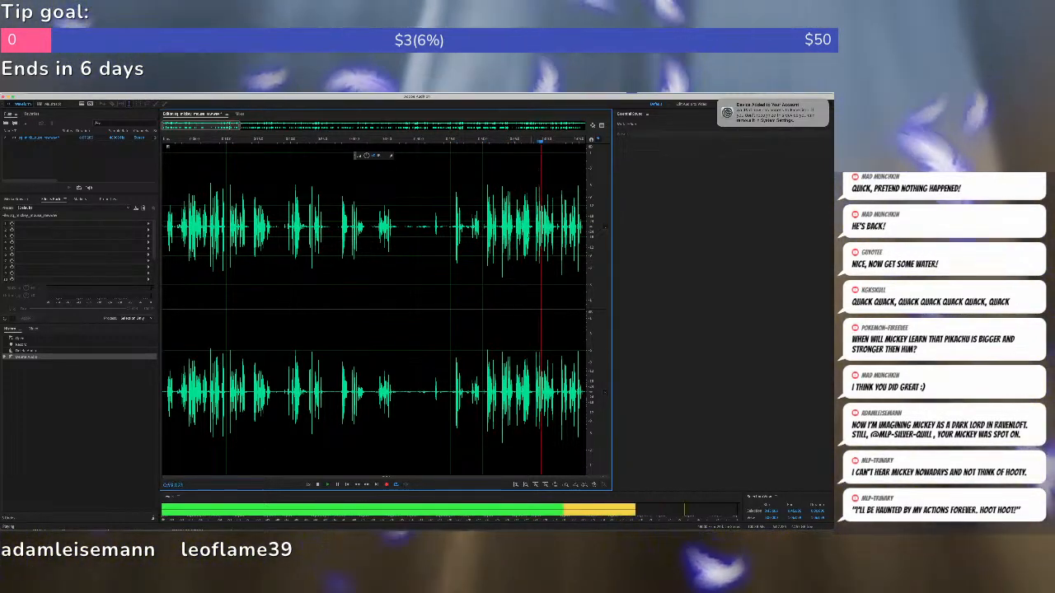
key("space")
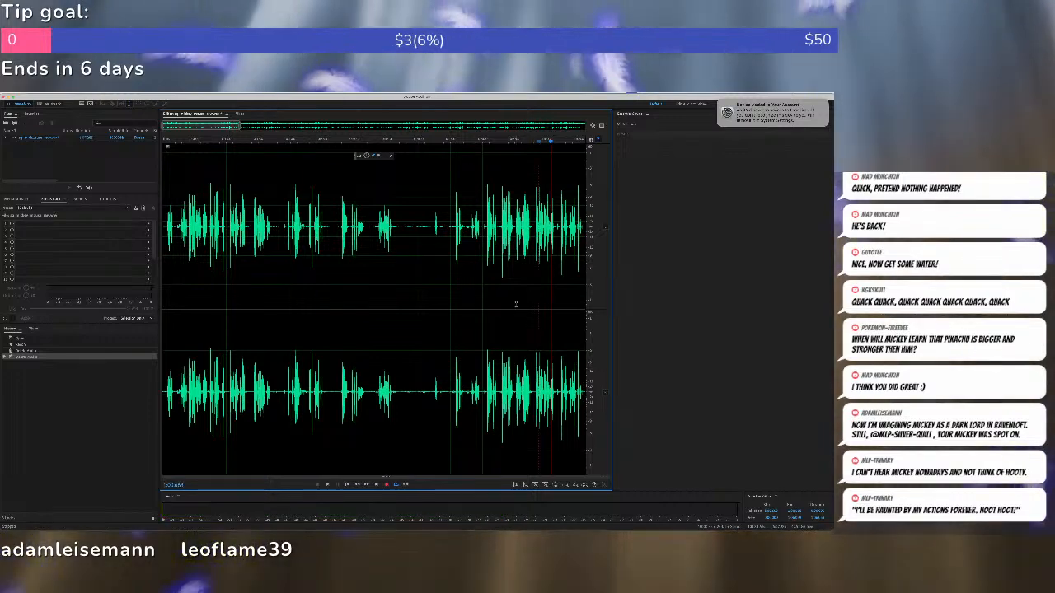
Find the pause after the opening section by ear and delete all audio from the file's start up to that pause.
left_click_drag(511, 268, 391, 264)
left_click(498, 212)
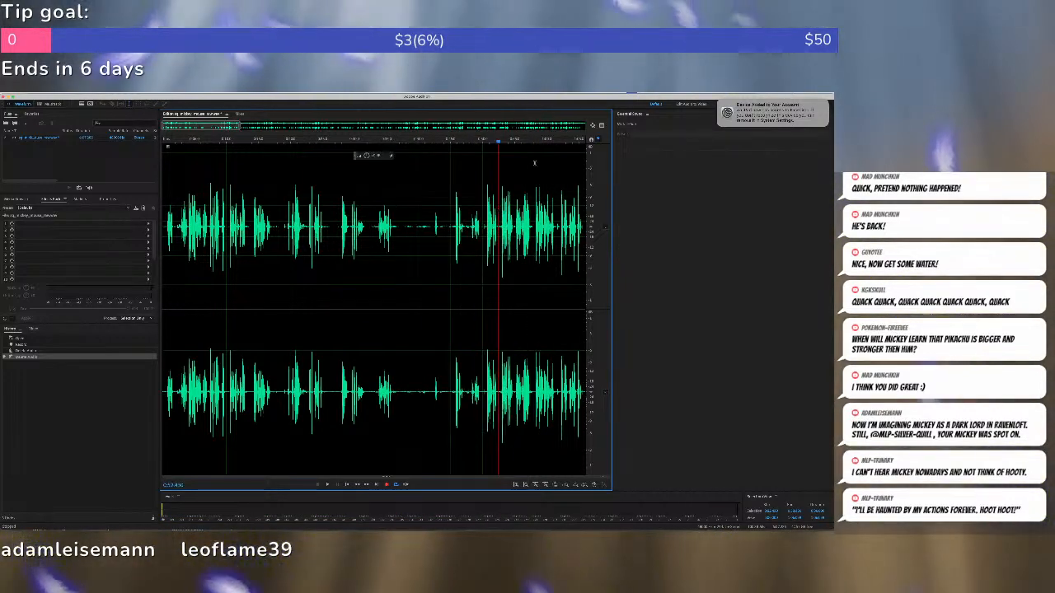
left_click(564, 142)
key("space")
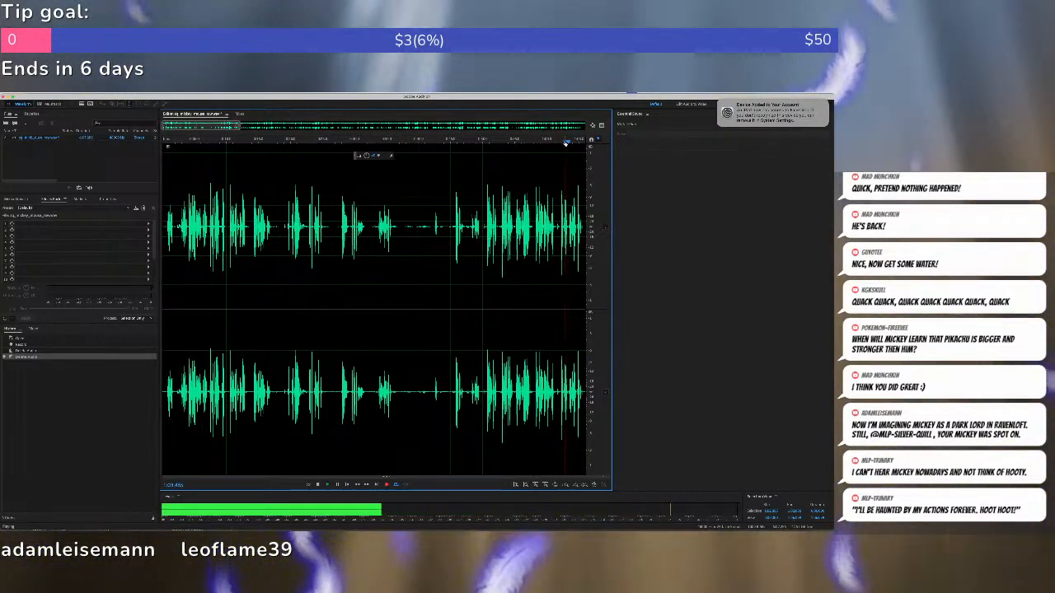
scroll(565, 144, "up", 1)
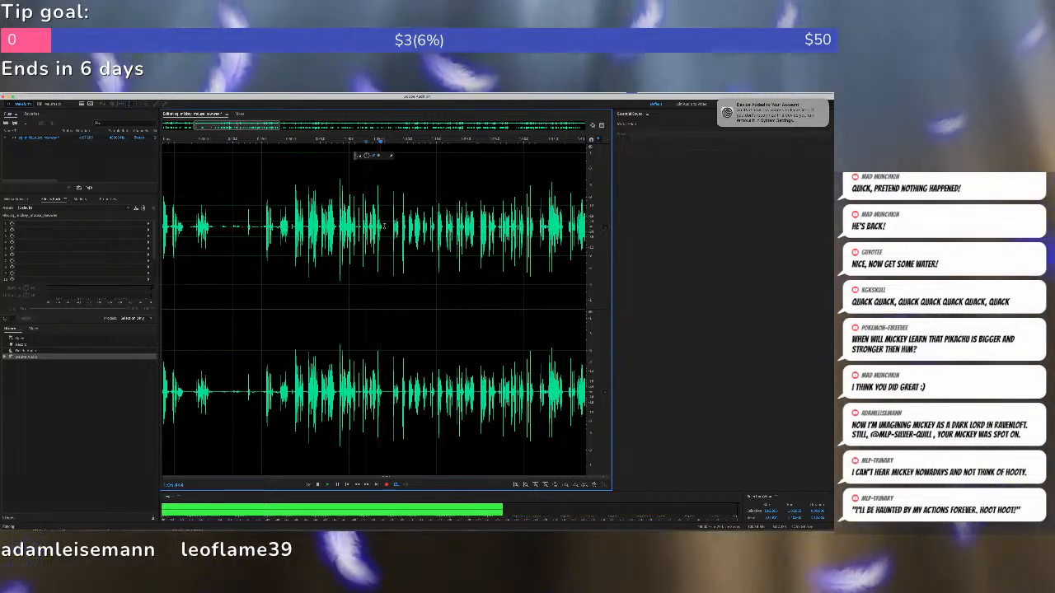
key("space")
left_click_drag(389, 227, 164, 227)
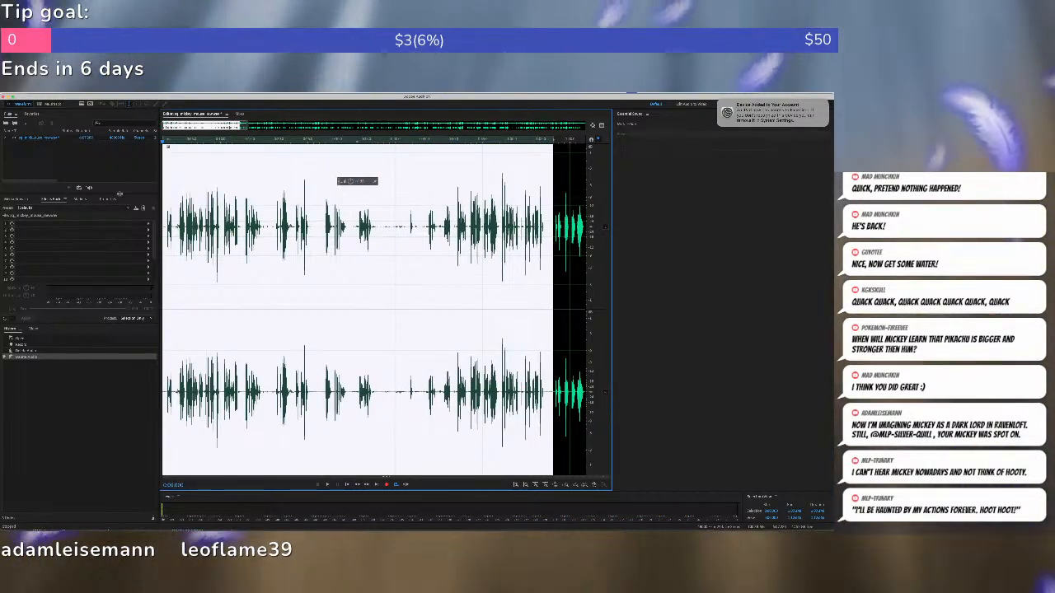
key("Delete")
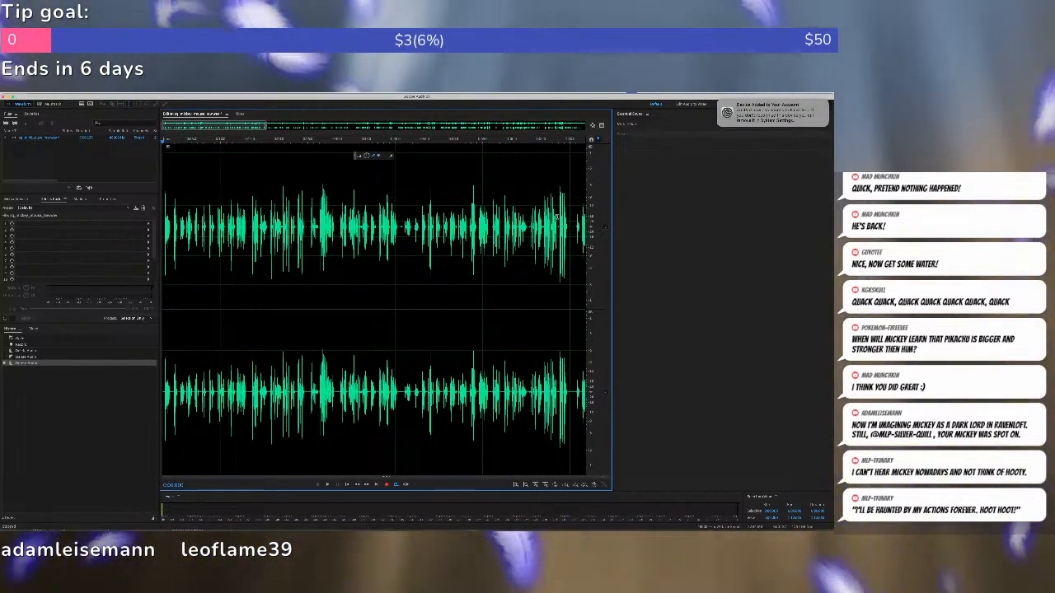
Play the new beginning of the recording briefly and save the trimmed file.
key("space")
key("space")
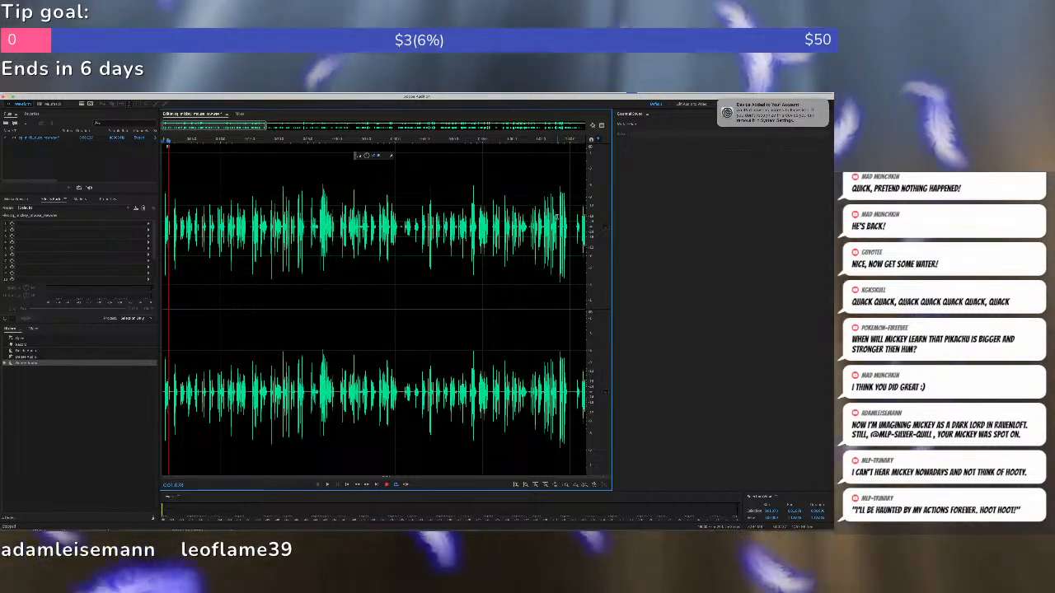
key("super+s")
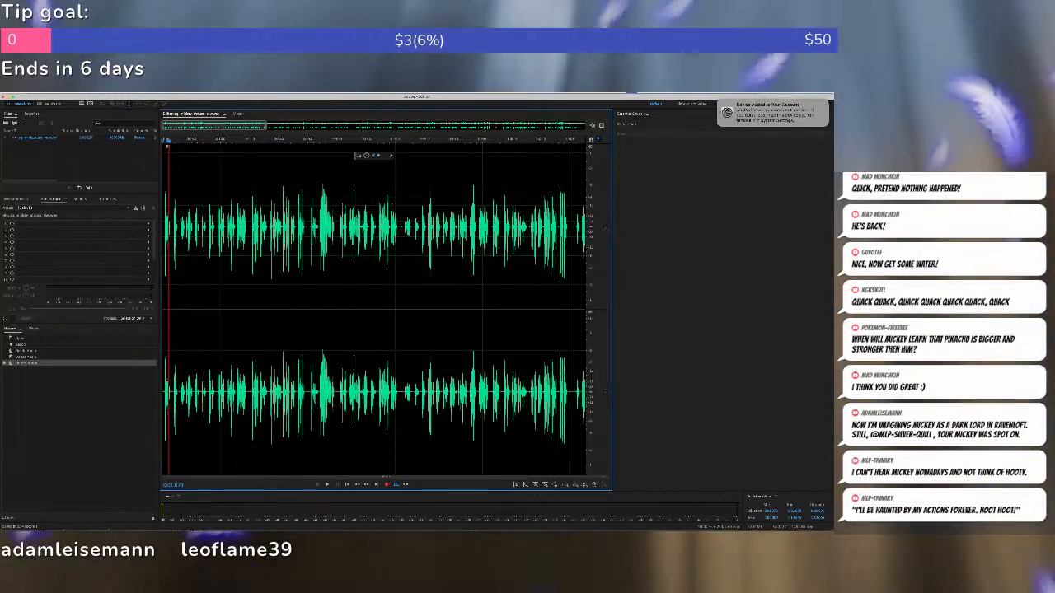
Select the whole recording and run the saved voice-processing favorite on it.
left_click(468, 283)
key("super+a")
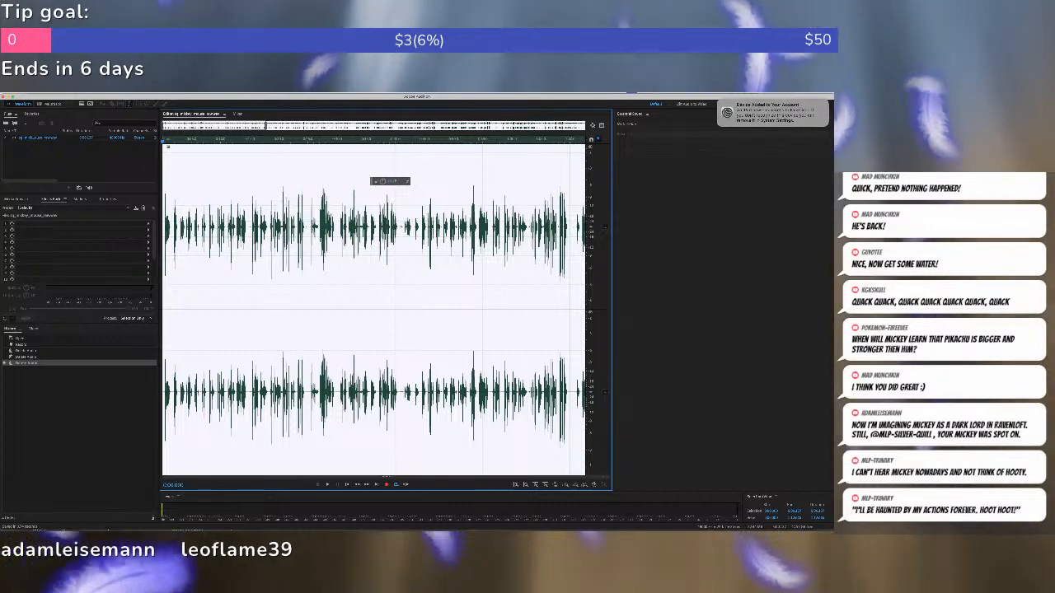
left_click(149, 95)
left_click(175, 228)
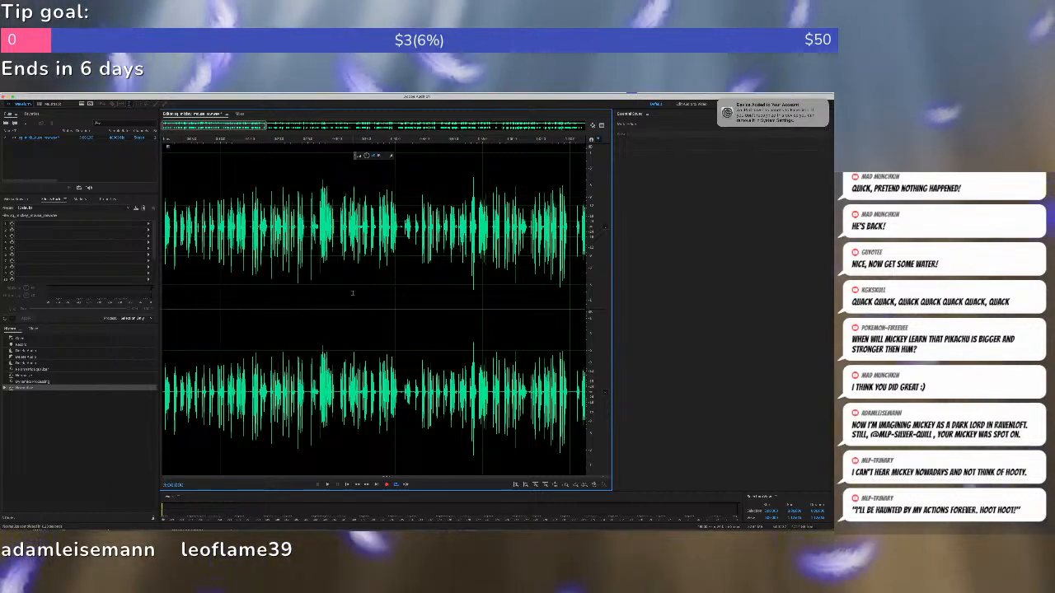
Capture a noise print from a short silent gap between two spoken lines.
scroll(458, 243, "up", 6)
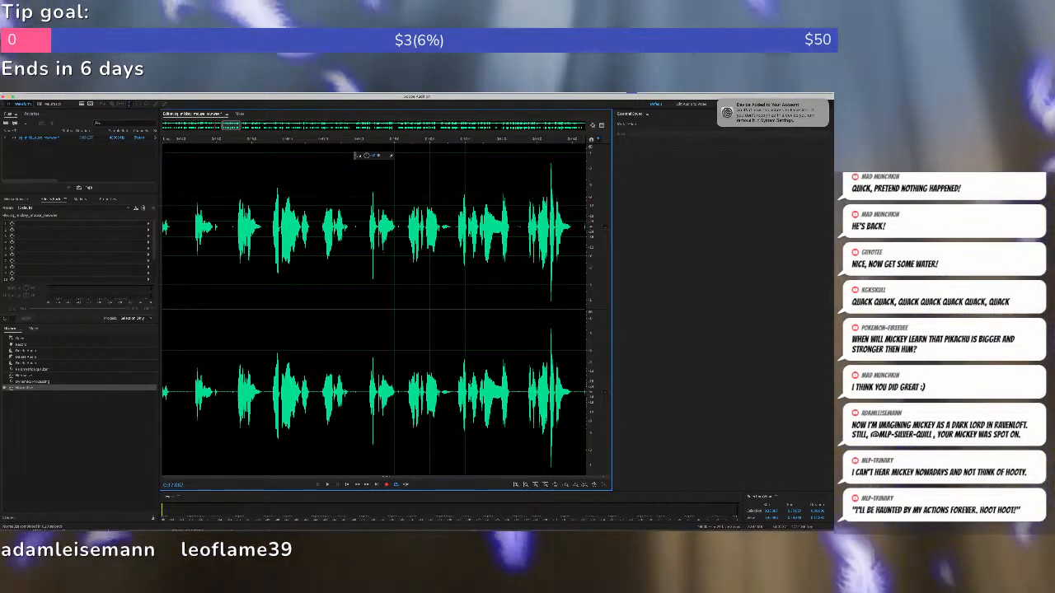
left_click_drag(512, 227, 524, 227)
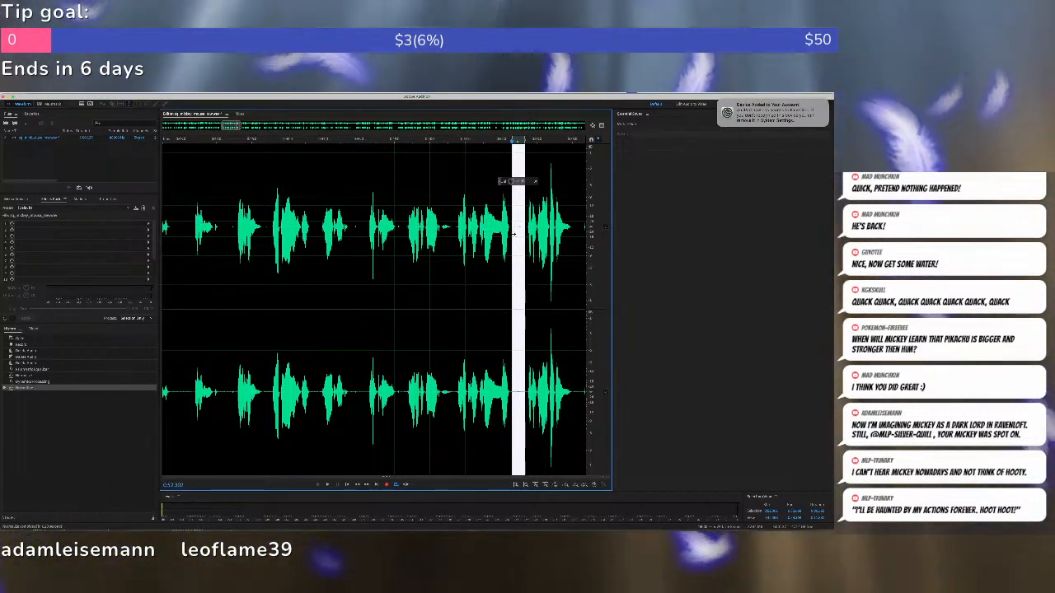
left_click(124, 95)
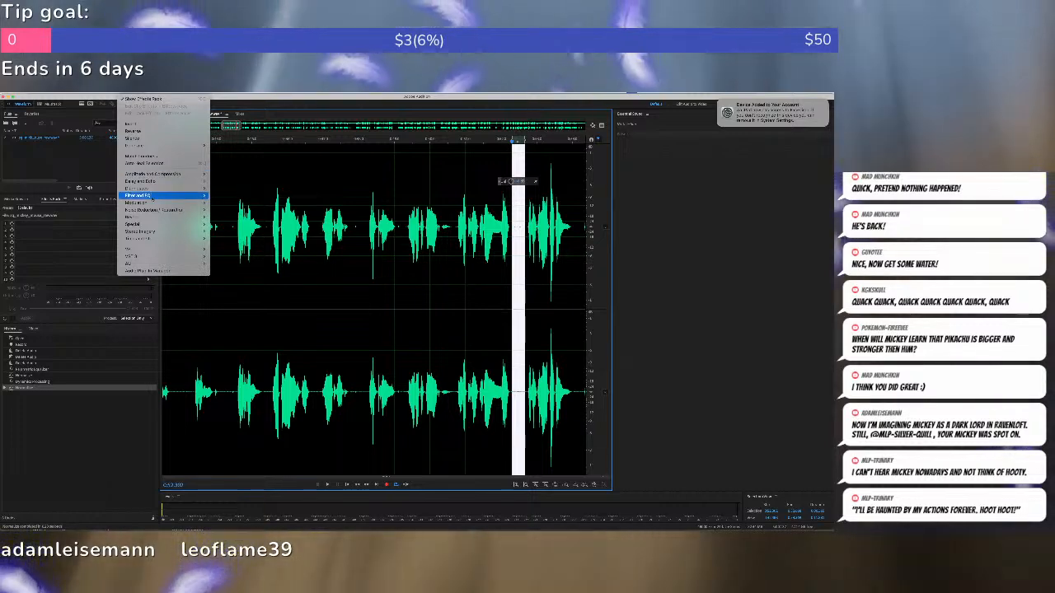
mouse_move(156, 209)
left_click(244, 210)
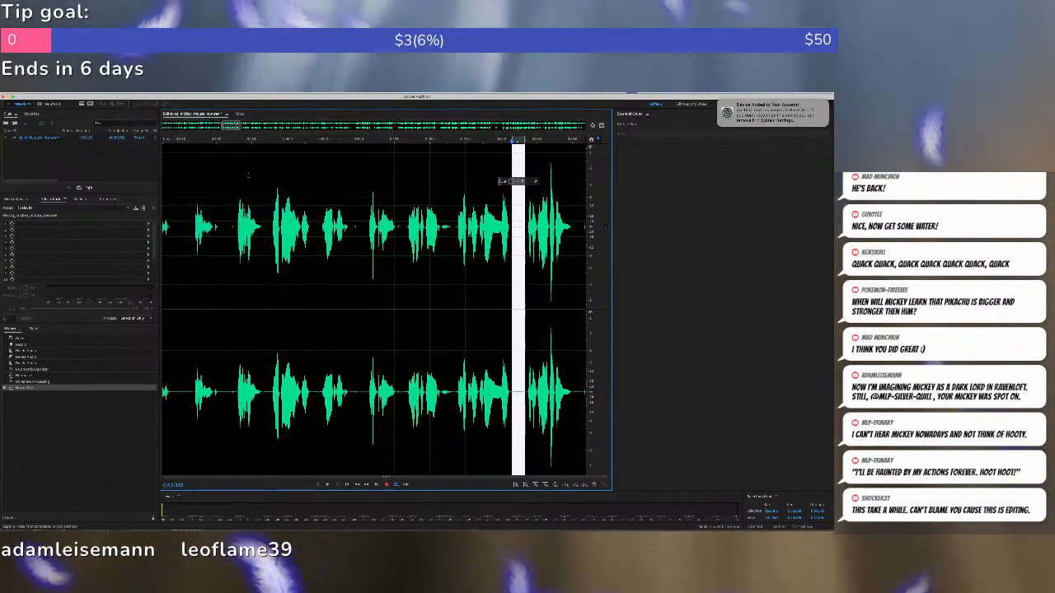
Apply Adaptive Noise Reduction with its current settings to the whole recording and audition the result.
key("ctrl+a")
left_click(123, 95)
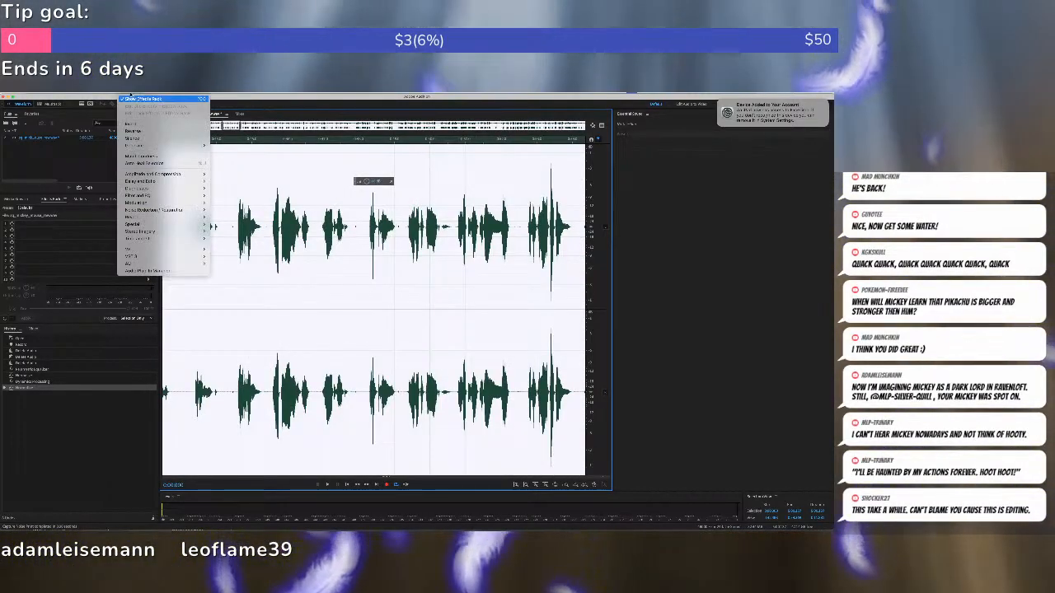
mouse_move(156, 209)
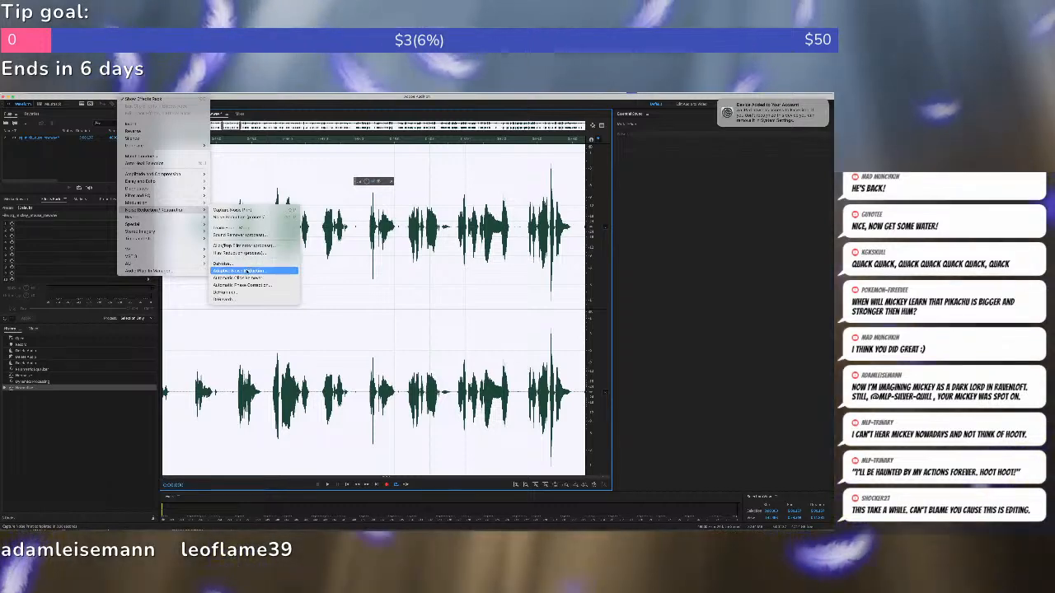
left_click(248, 271)
key("Return")
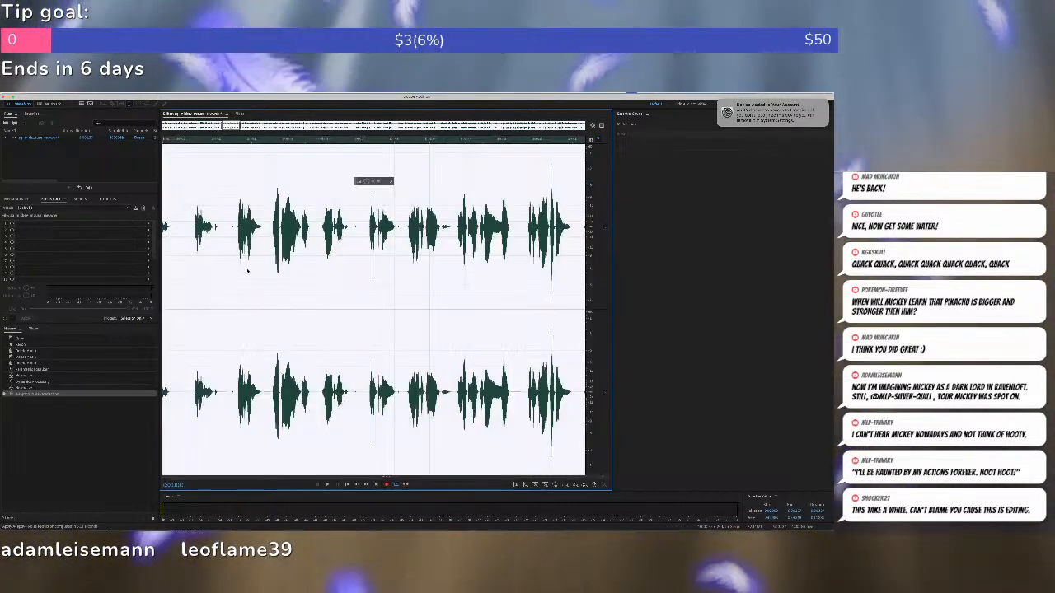
key("space")
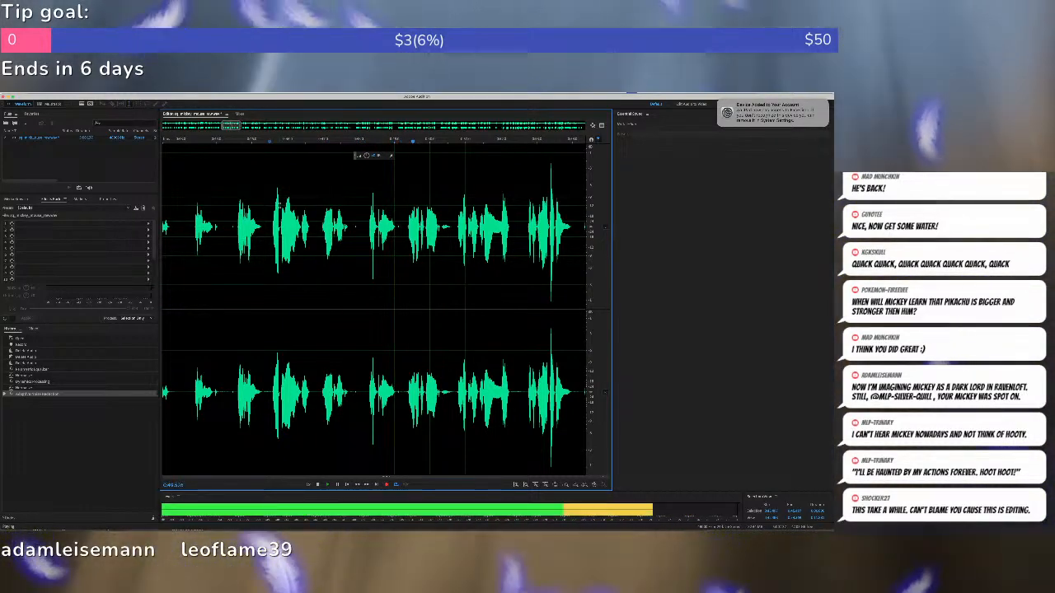
key("space")
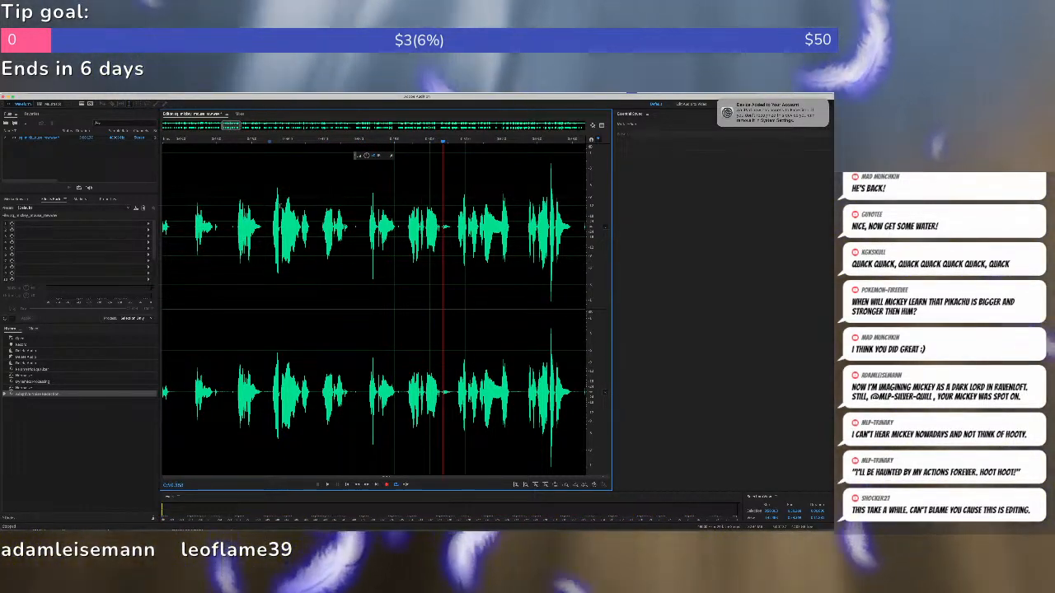
Apply Dynamics Processing with its current compression curve to the whole recording and listen to a later passage.
scroll(280, 206, "down", 5)
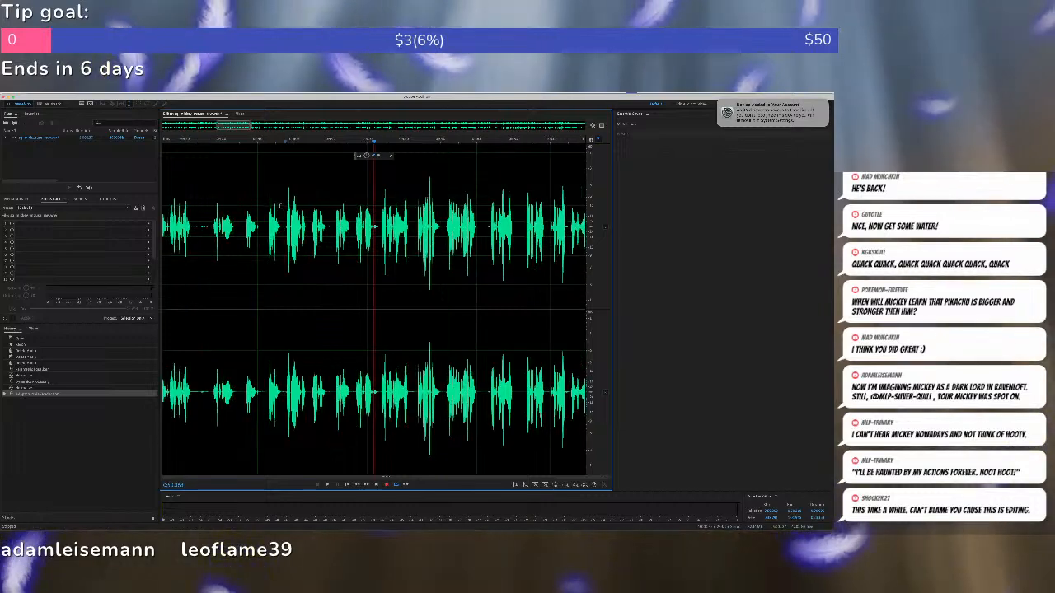
scroll(280, 206, "down", 4)
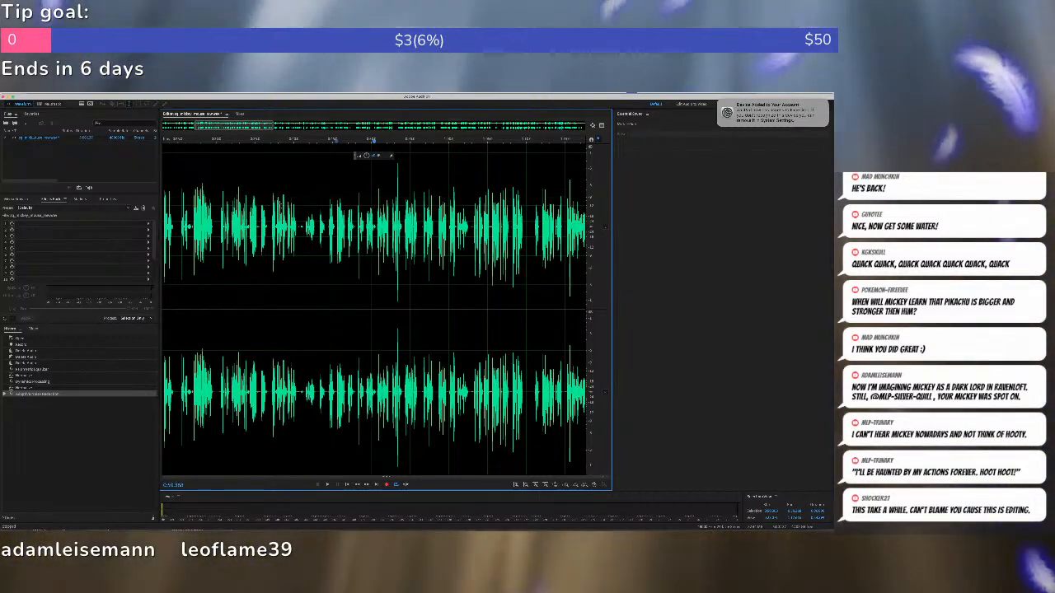
key("super+a")
left_click(116, 94)
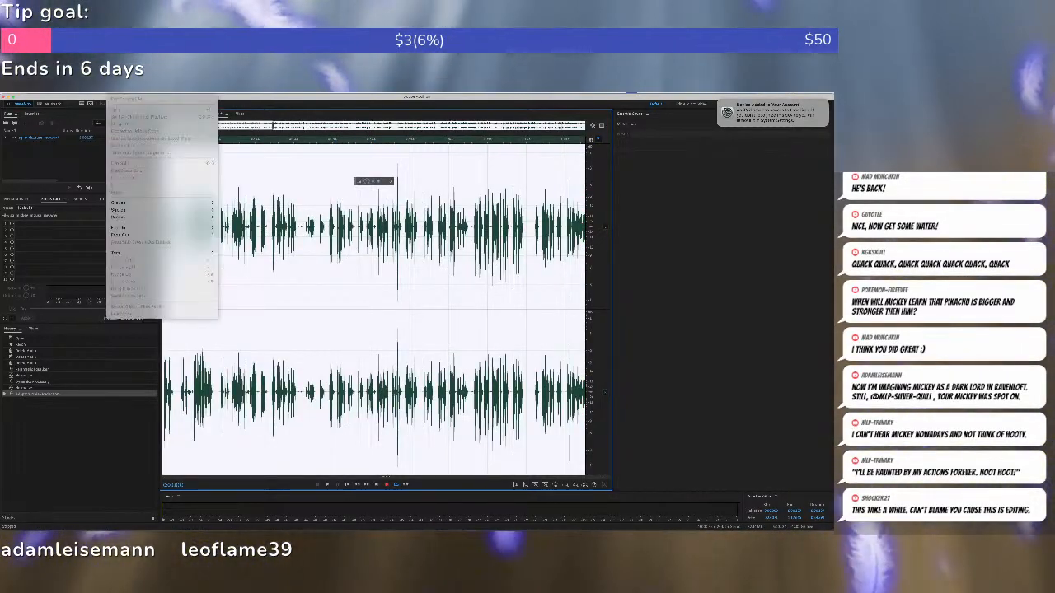
mouse_move(127, 95)
mouse_move(163, 174)
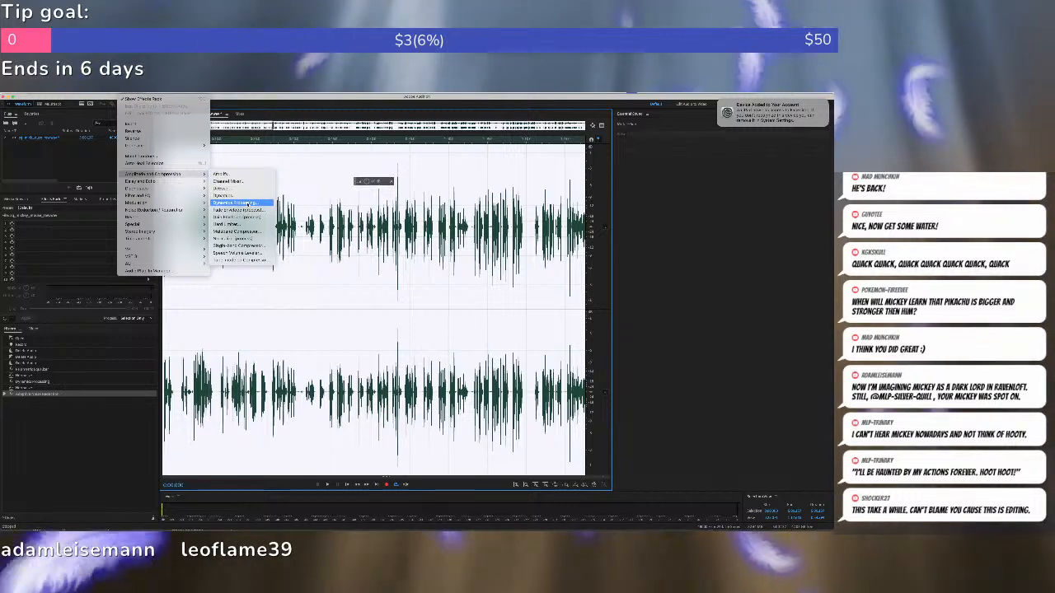
left_click(250, 203)
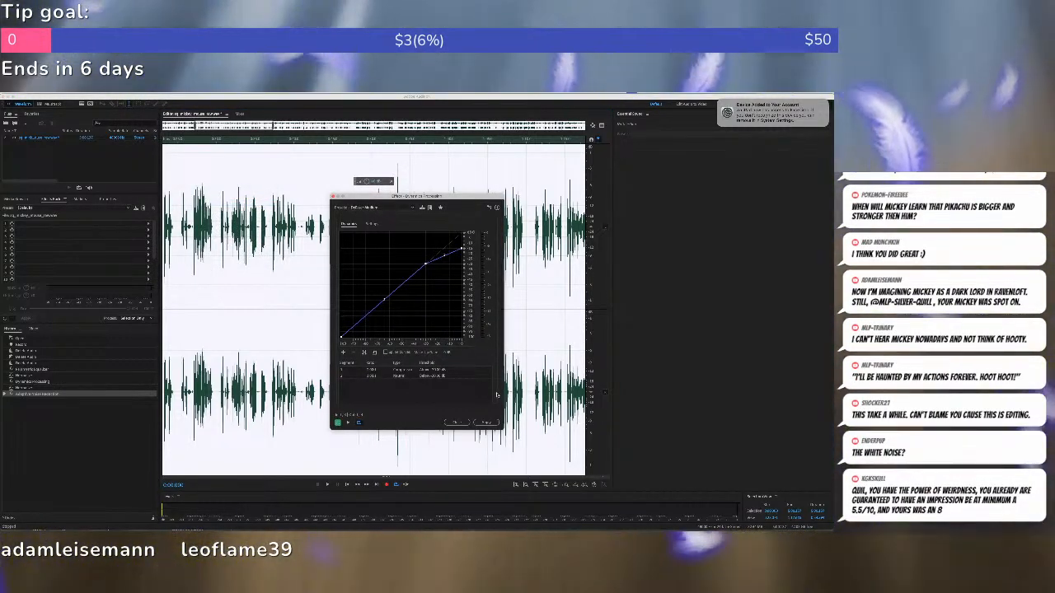
left_click(486, 422)
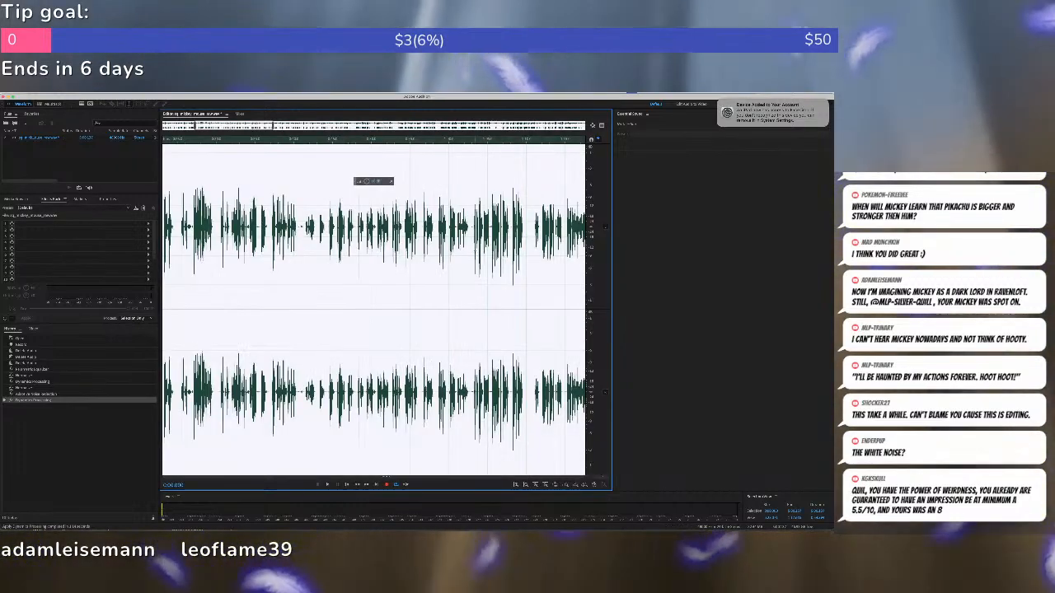
left_click(486, 239)
key("space")
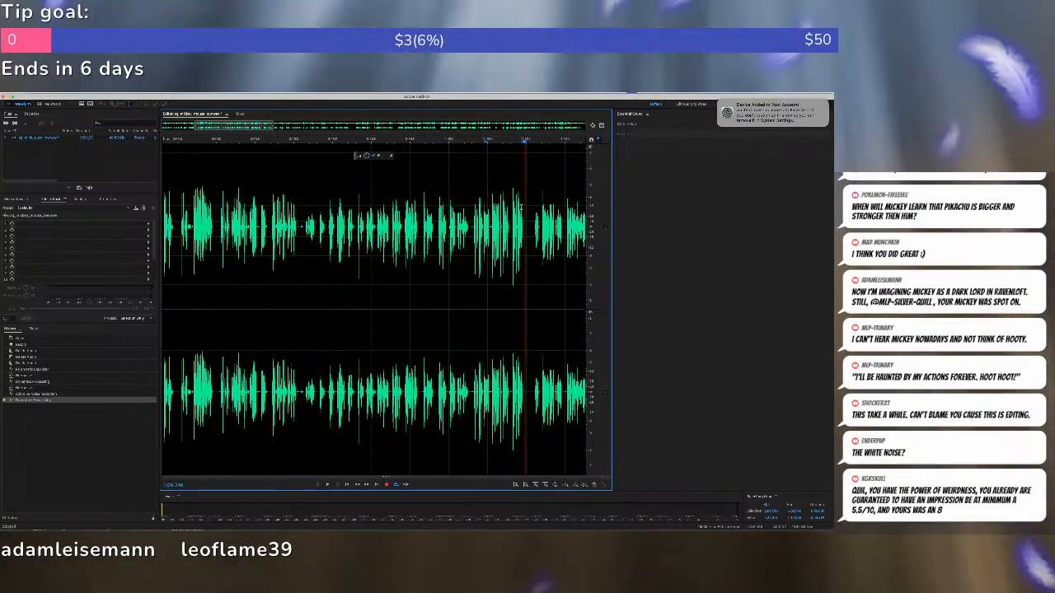
Save the processed Mickey Mouse voice-over as a separate WAV file under a shortened file name.
key("super+shift+s")
key("Right")
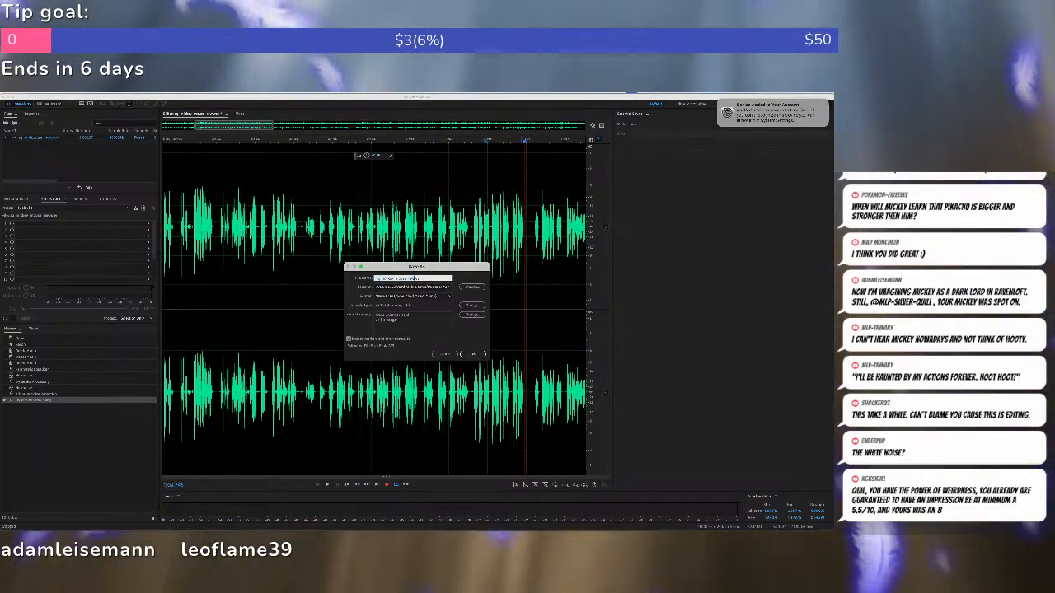
key("BackSpace")
key("BackSpace")
key("BackSpace")
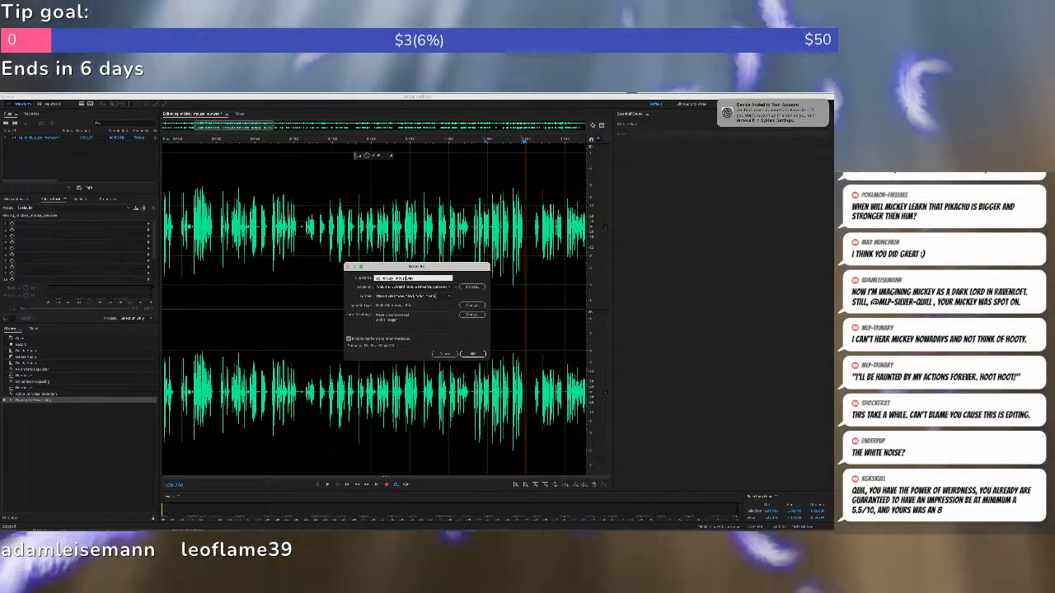
key("Return")
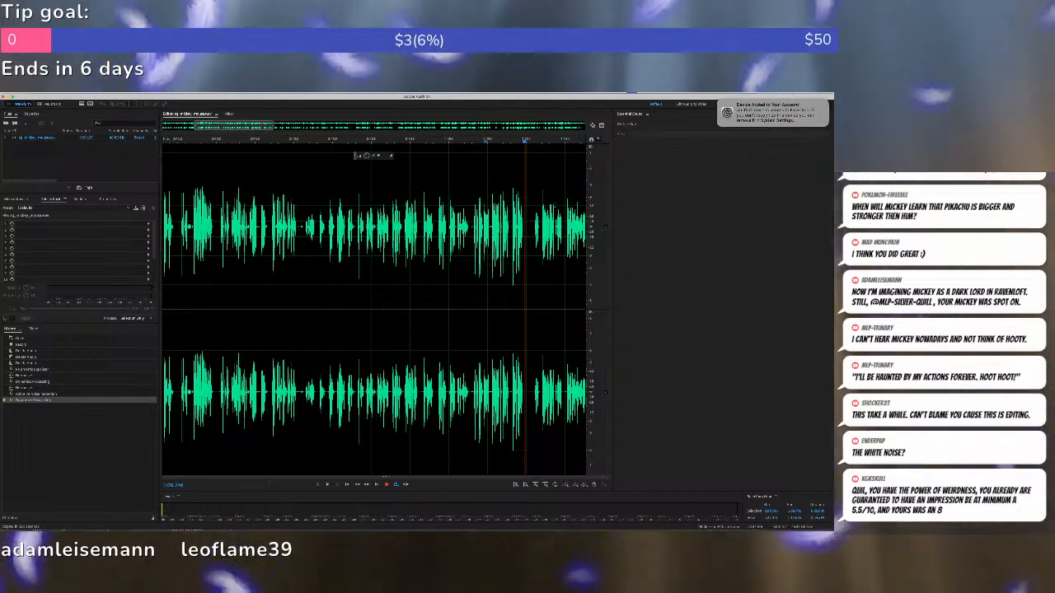
Dismiss the system notification and quit Audition.
left_click(508, 206)
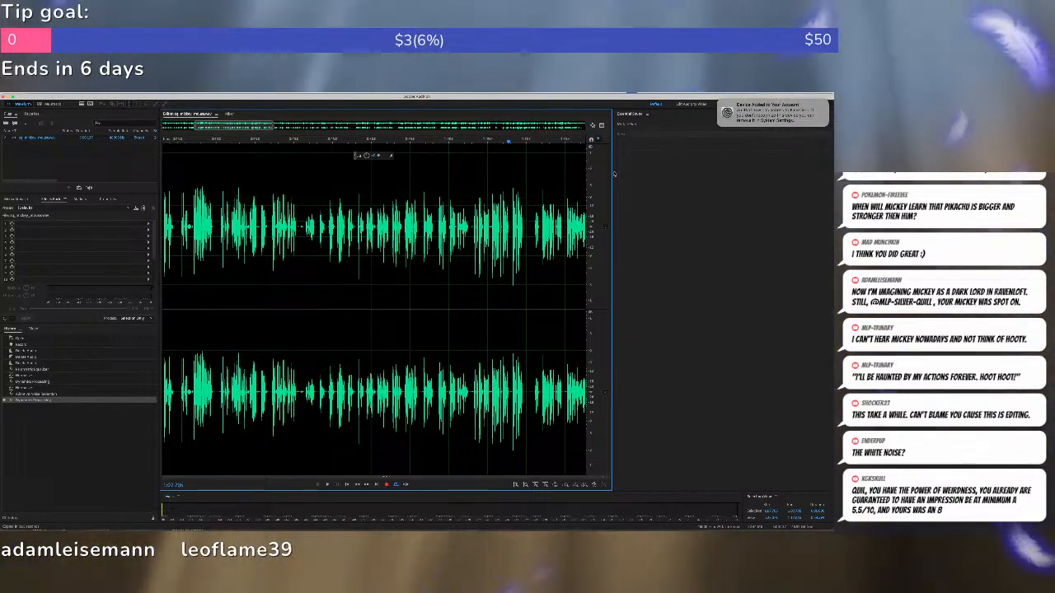
mouse_move(797, 124)
left_click(718, 100)
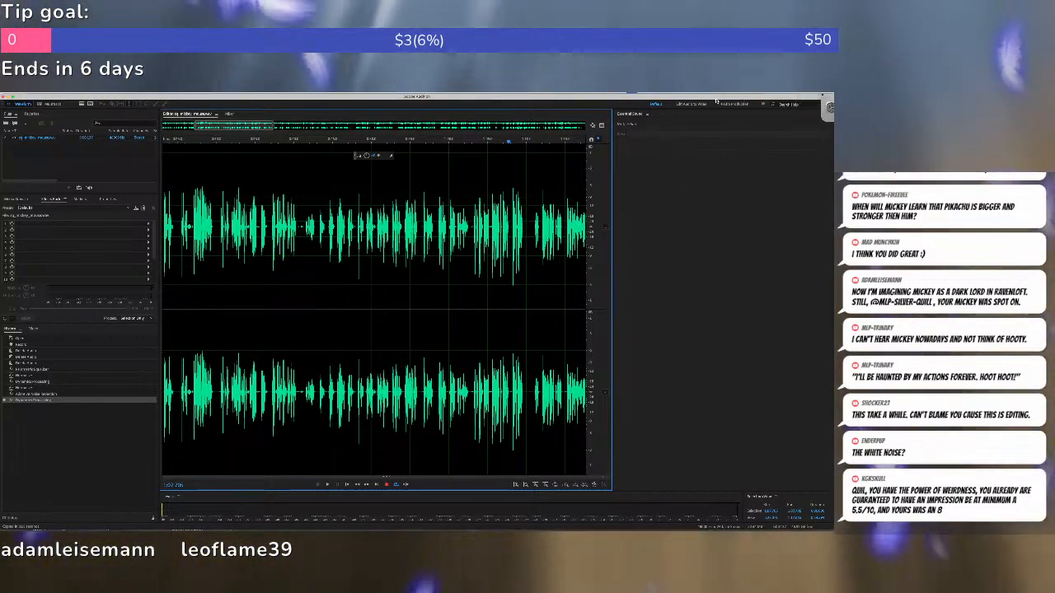
left_click(543, 163)
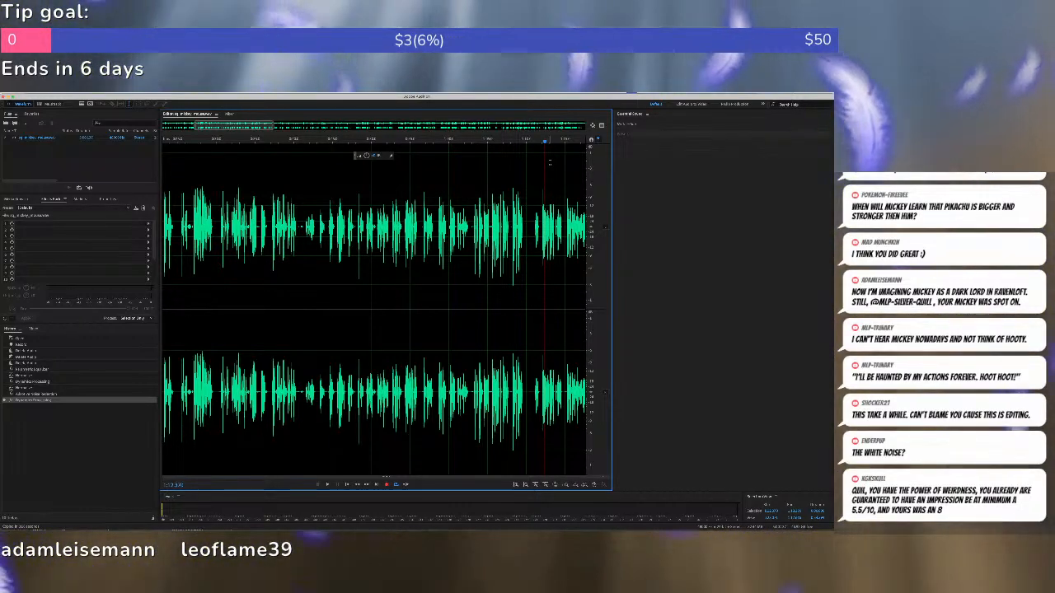
key("super+q")
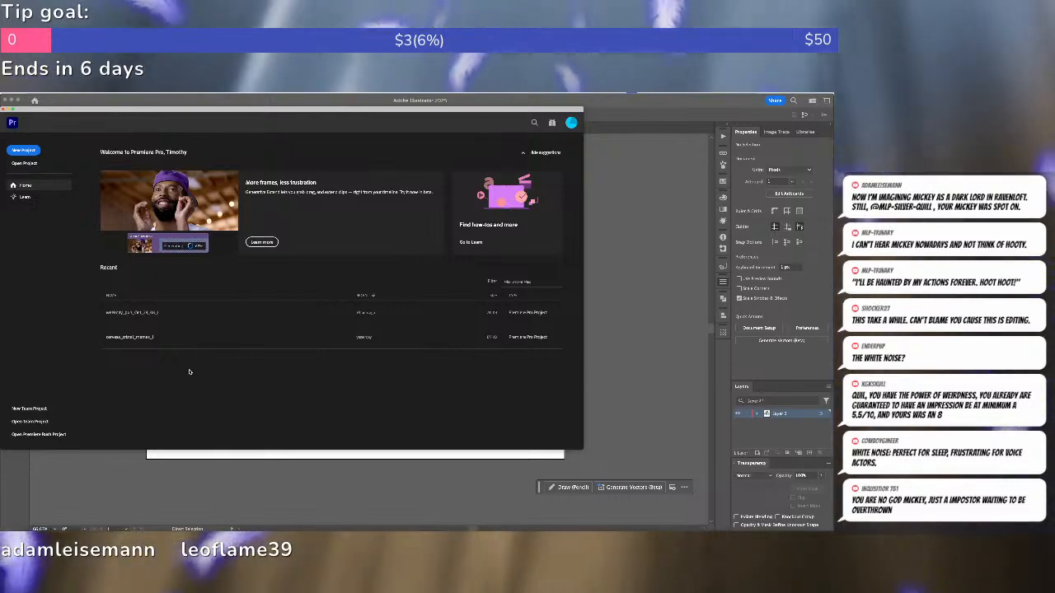
Switch to Premiere Pro, start a new project and choose the Duckula folder as its location.
left_click(27, 153)
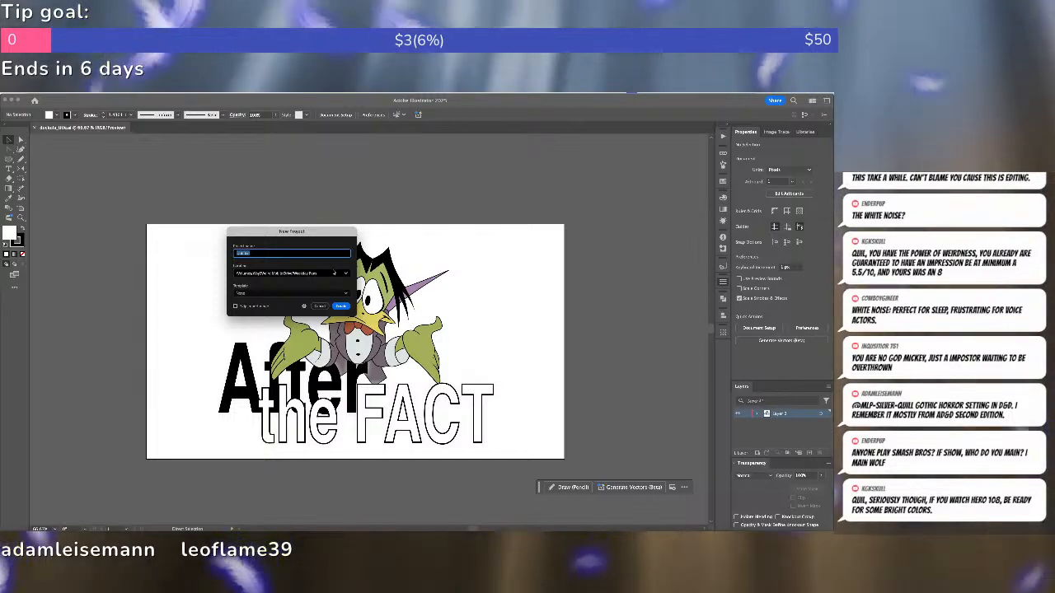
left_click(334, 272)
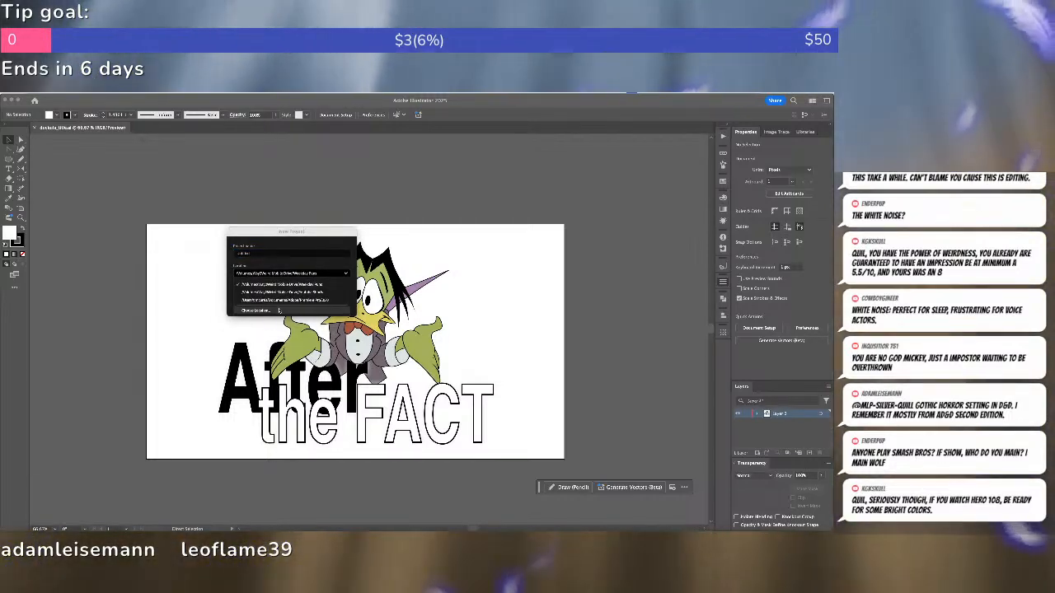
left_click(280, 310)
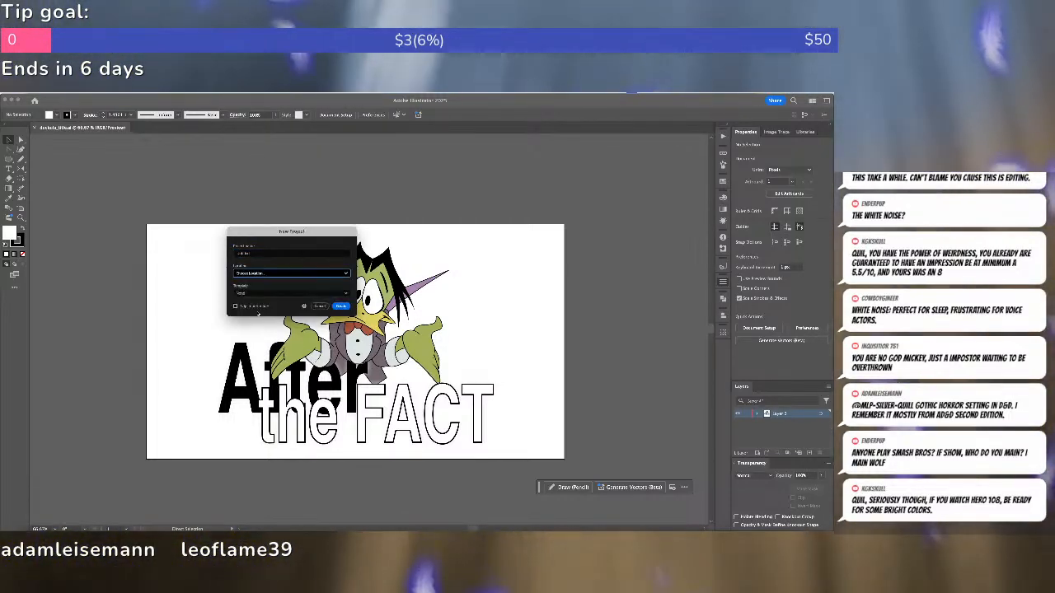
left_click(396, 278)
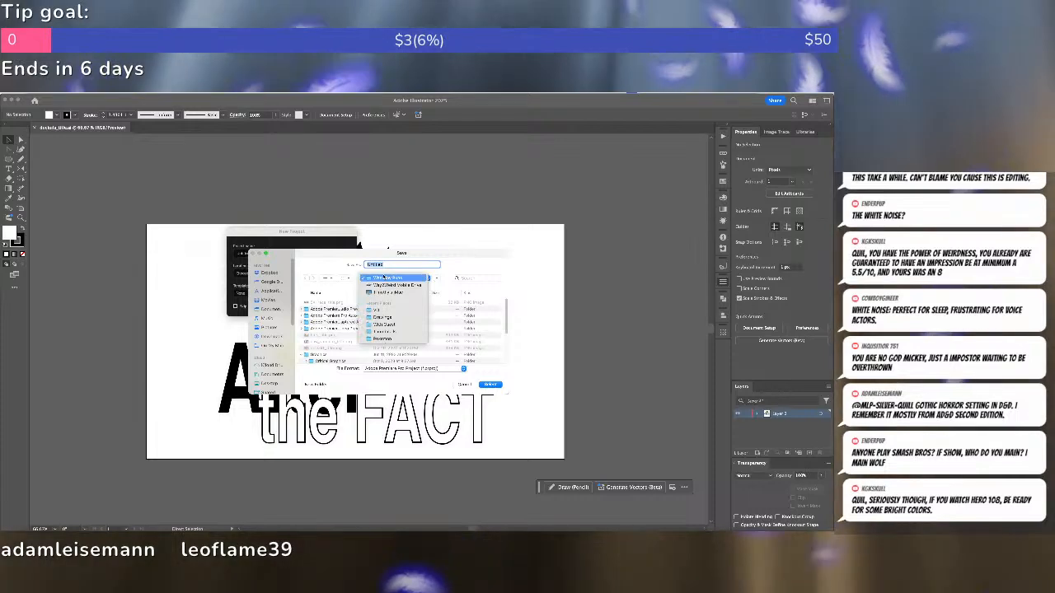
left_click(400, 321)
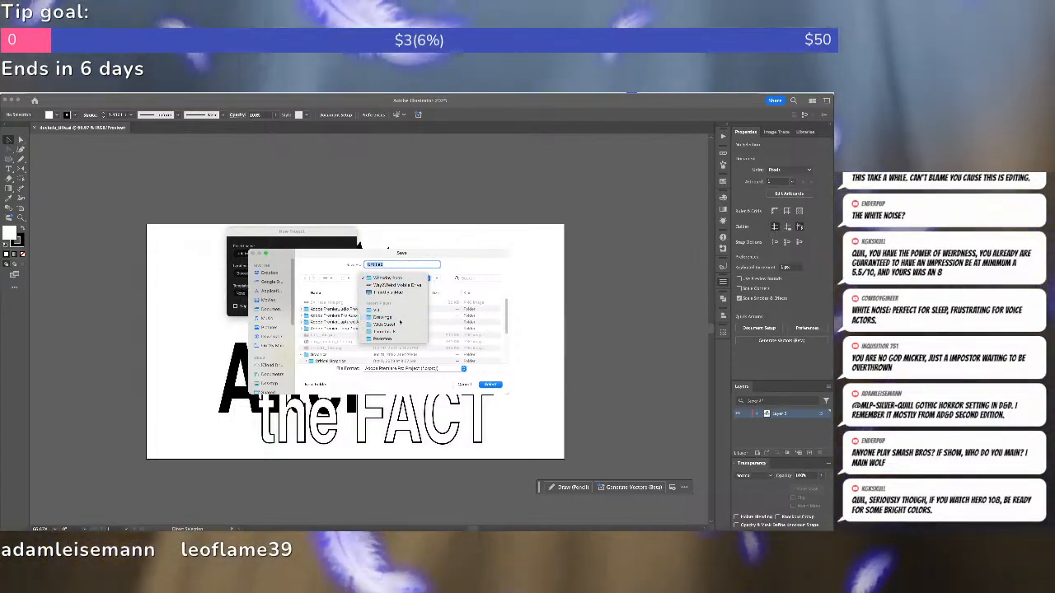
left_click(393, 277)
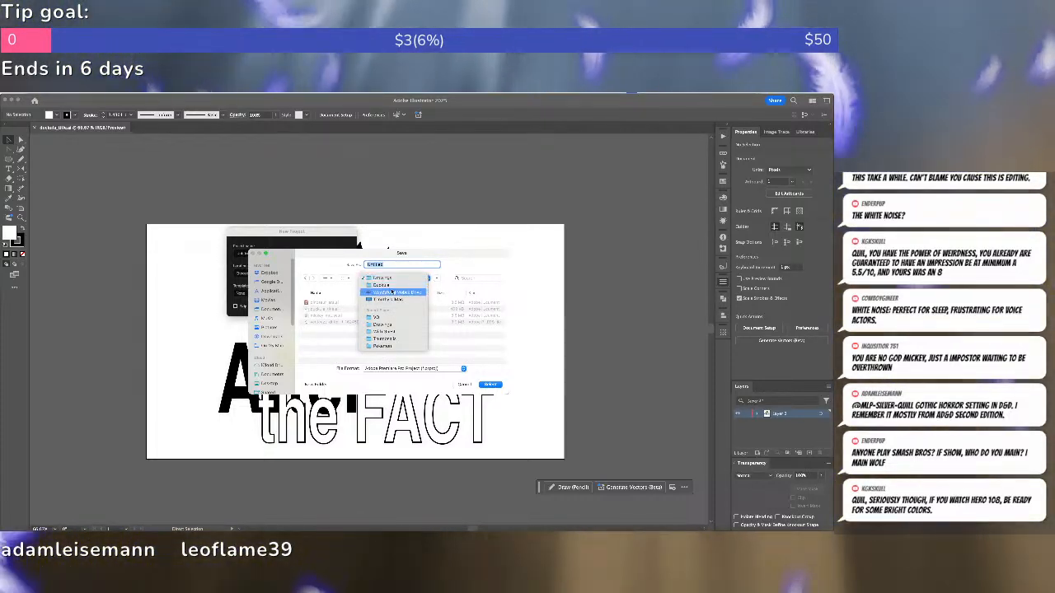
left_click(390, 286)
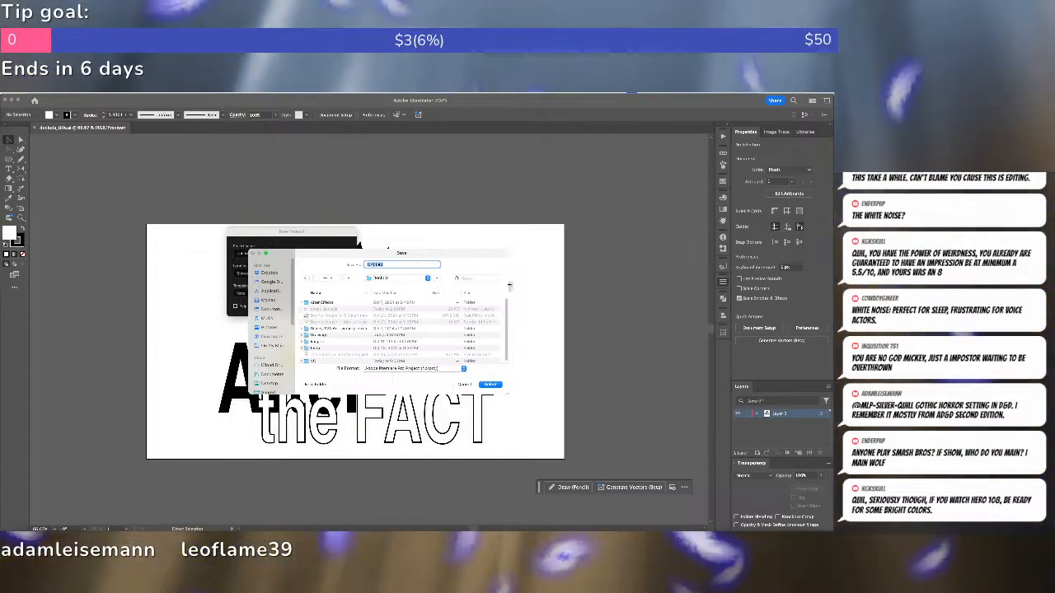
Name the project atf_count_duckula, create it and skip the media import.
type("at")
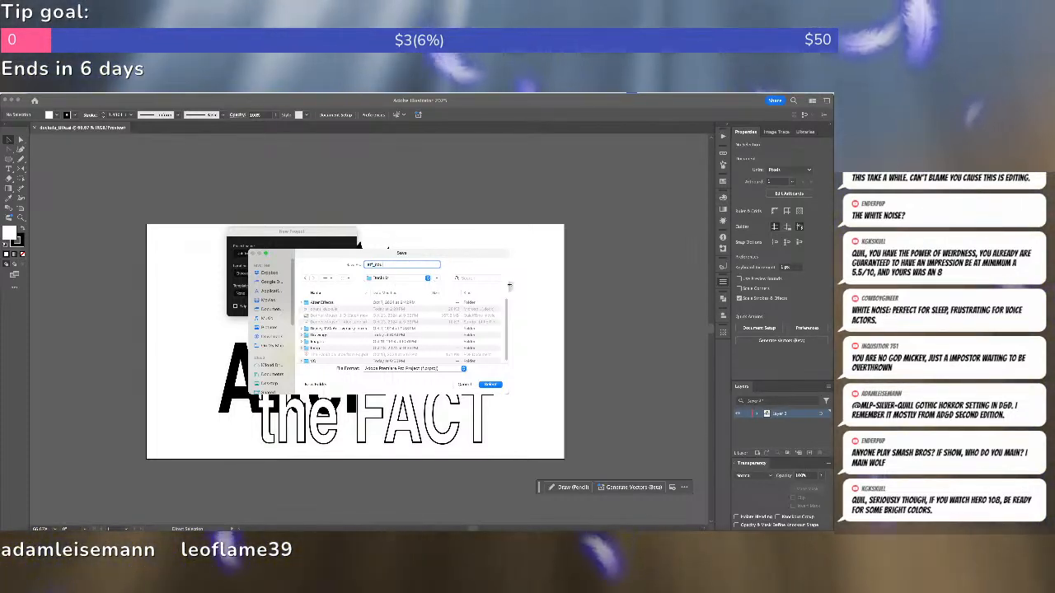
key("Return")
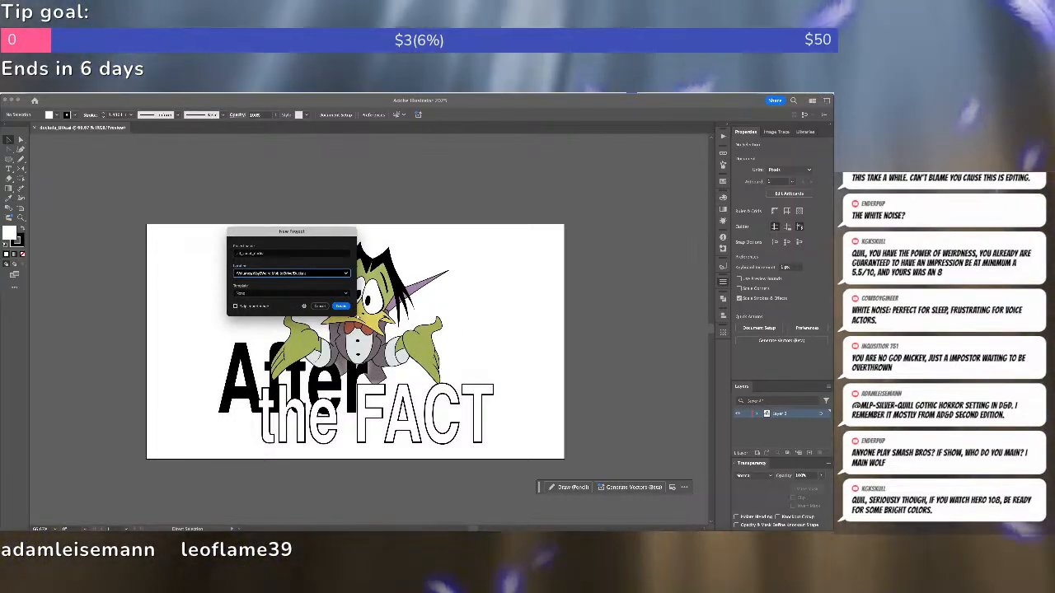
left_click(340, 306)
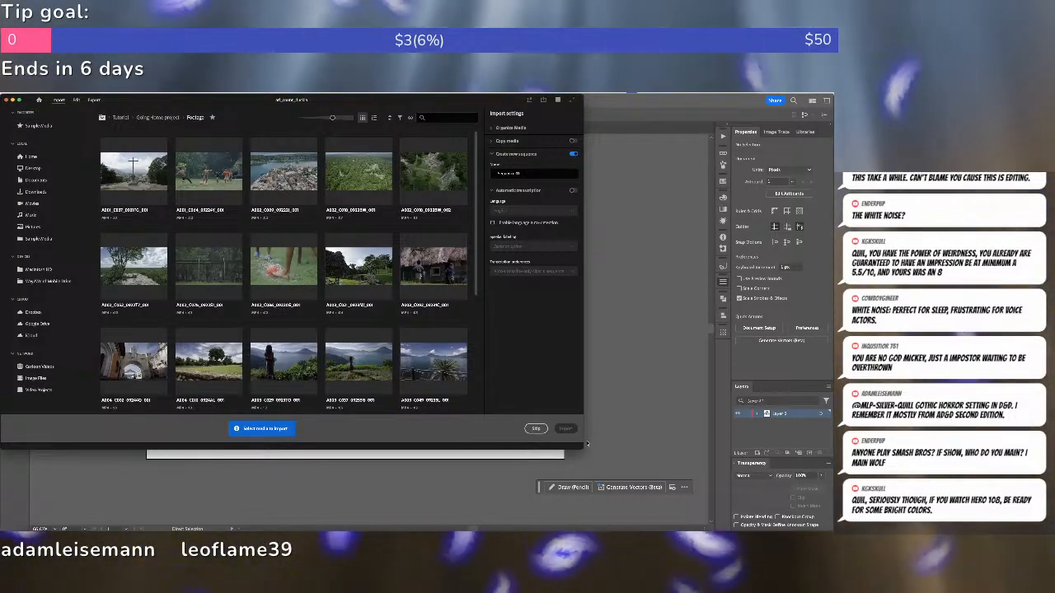
left_click(535, 428)
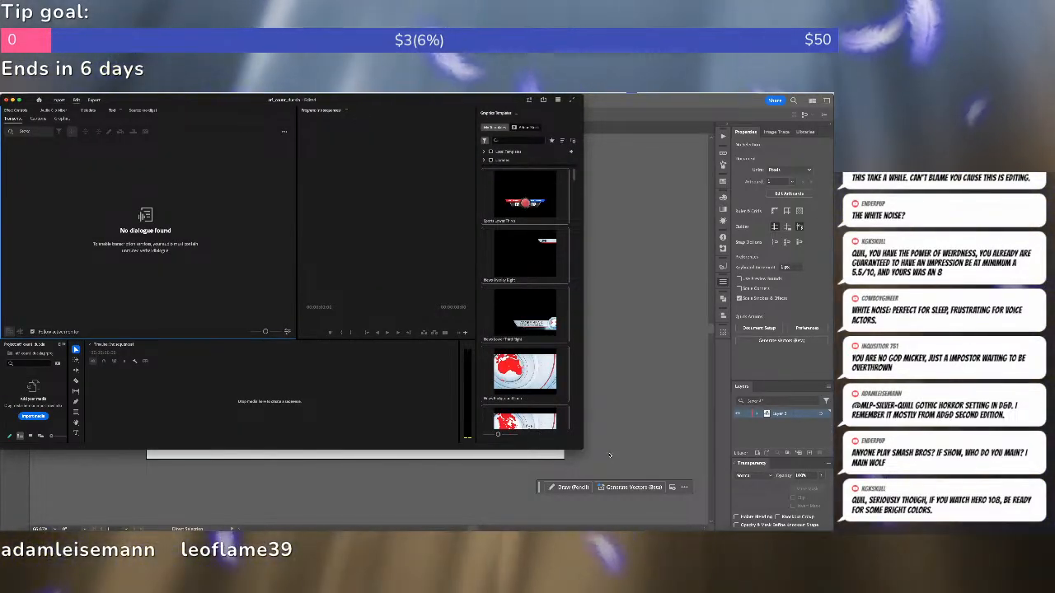
Enlarge the Premiere Pro window and switch to the saved personal workspace.
left_click_drag(583, 449, 811, 524)
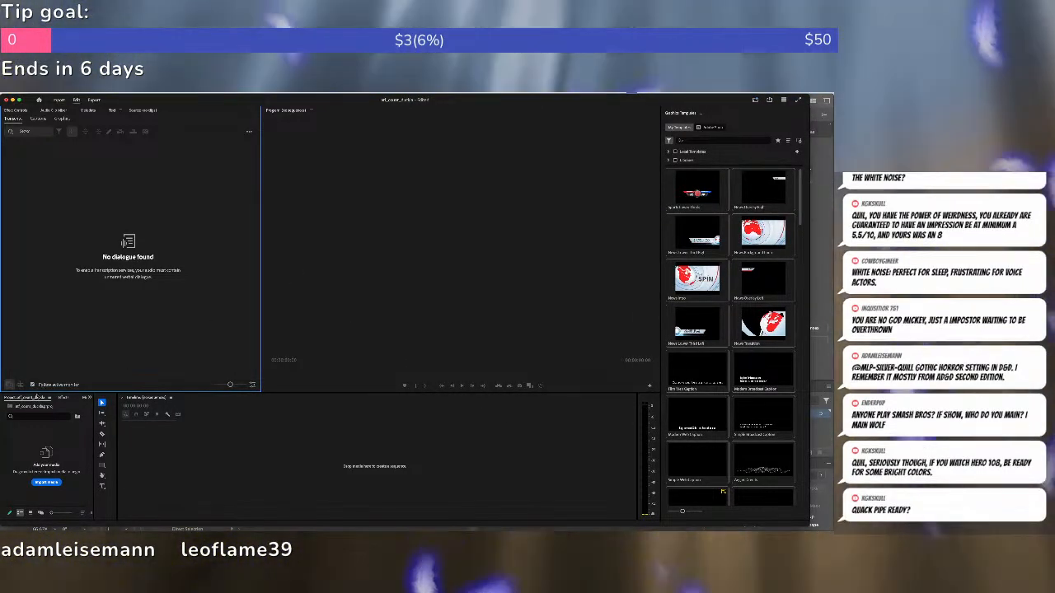
left_click(36, 398)
left_click_drag(35, 399, 11, 265)
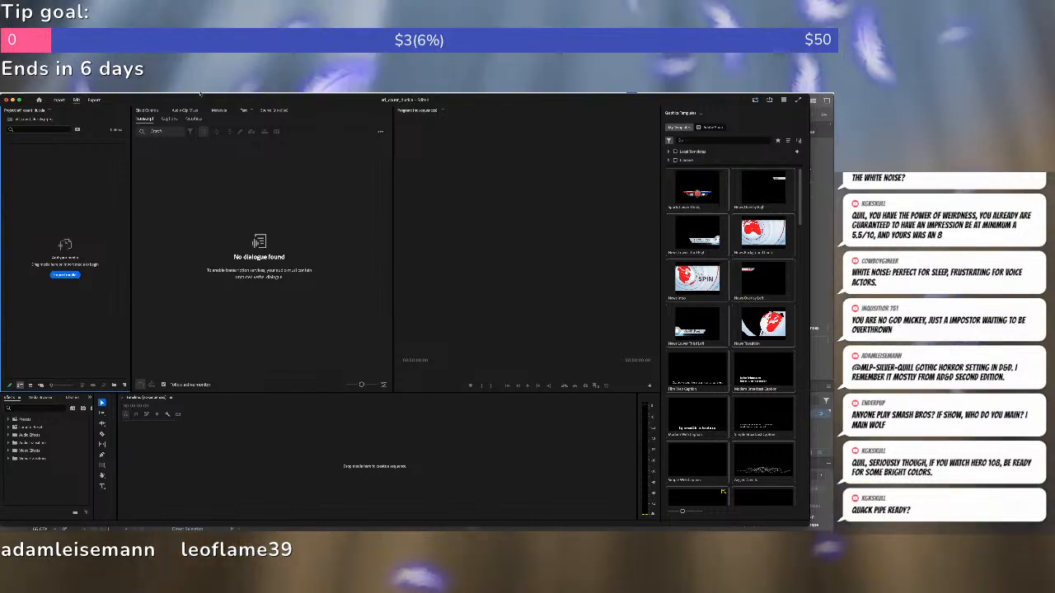
left_click(200, 94)
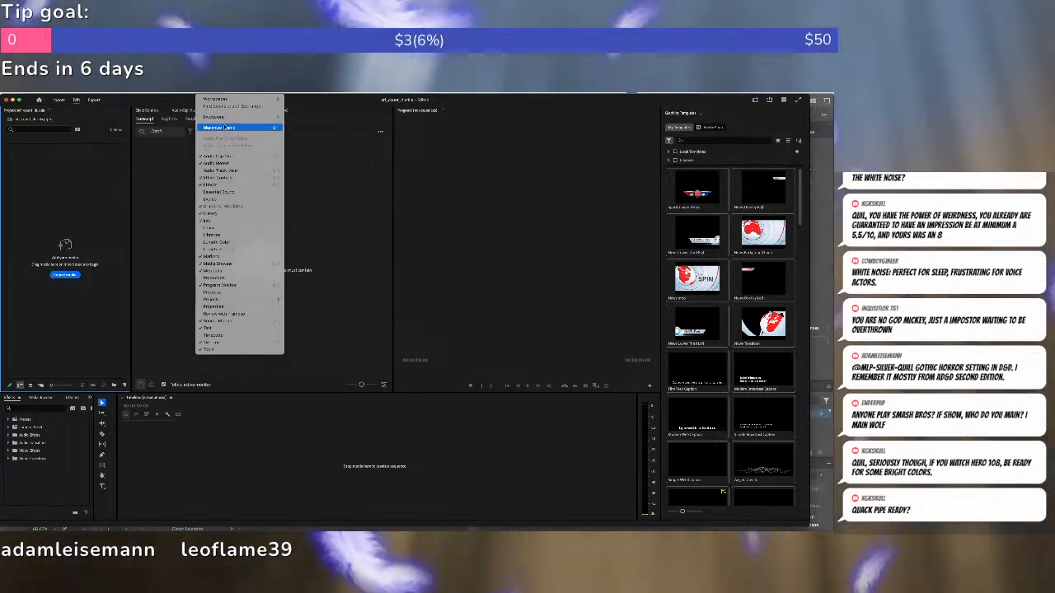
mouse_move(216, 99)
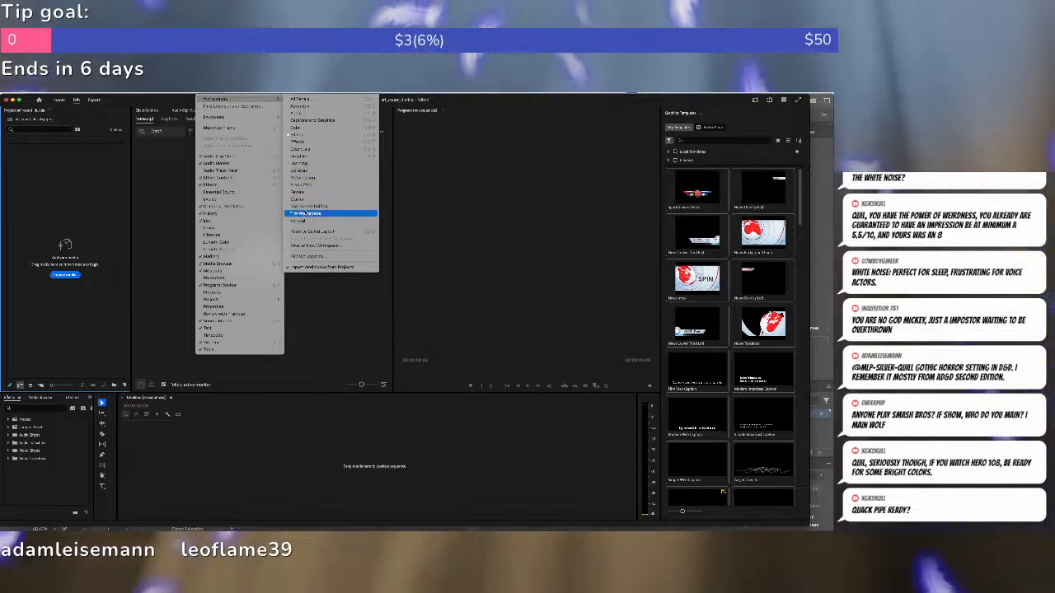
left_click(306, 213)
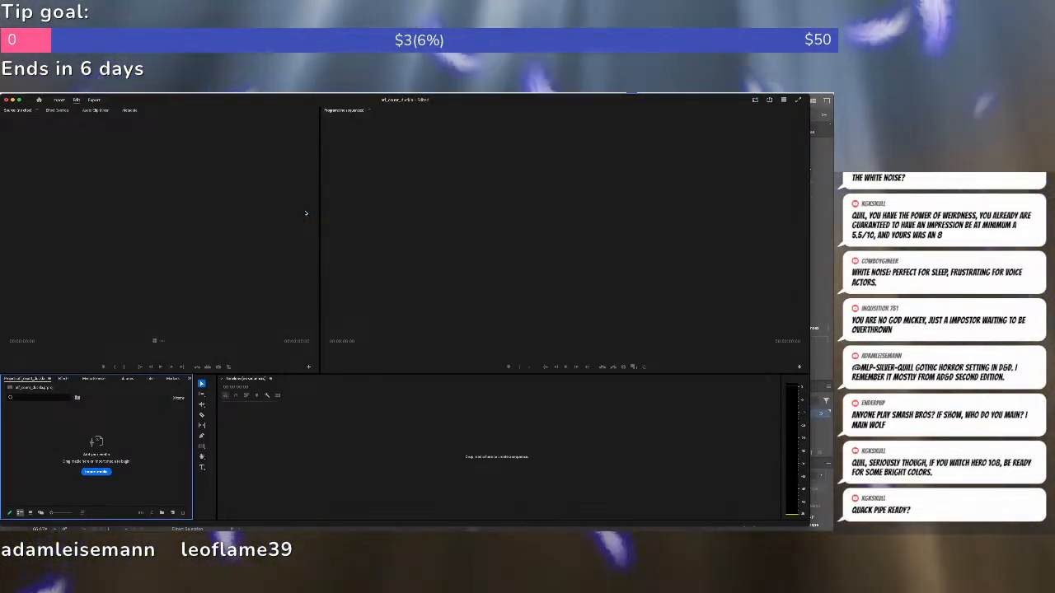
Dock the Project panel beside the Source monitor and widen the Source monitor.
left_click_drag(36, 379, 15, 293)
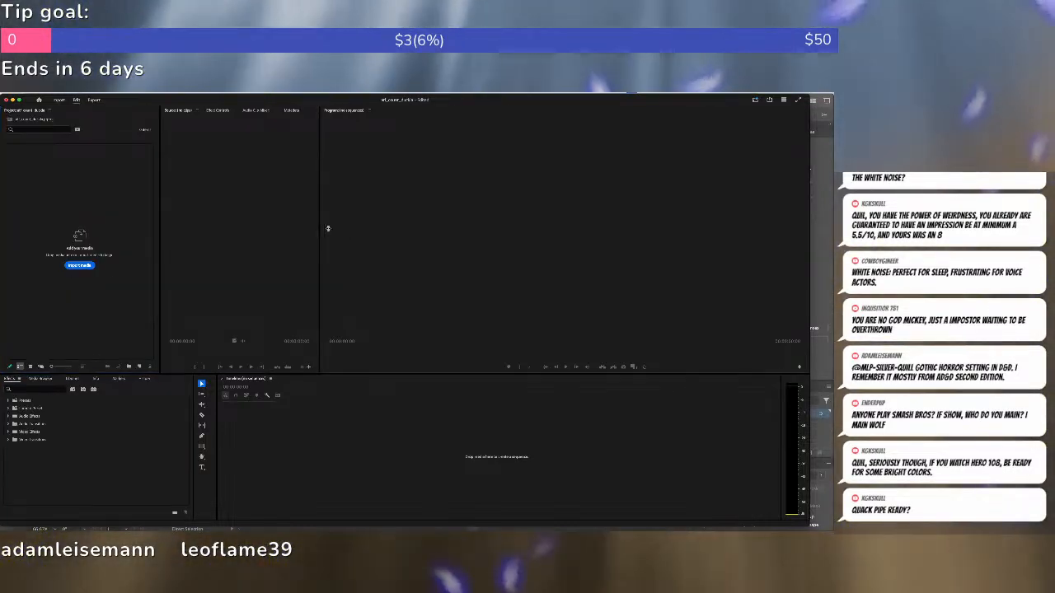
left_click_drag(320, 227, 456, 219)
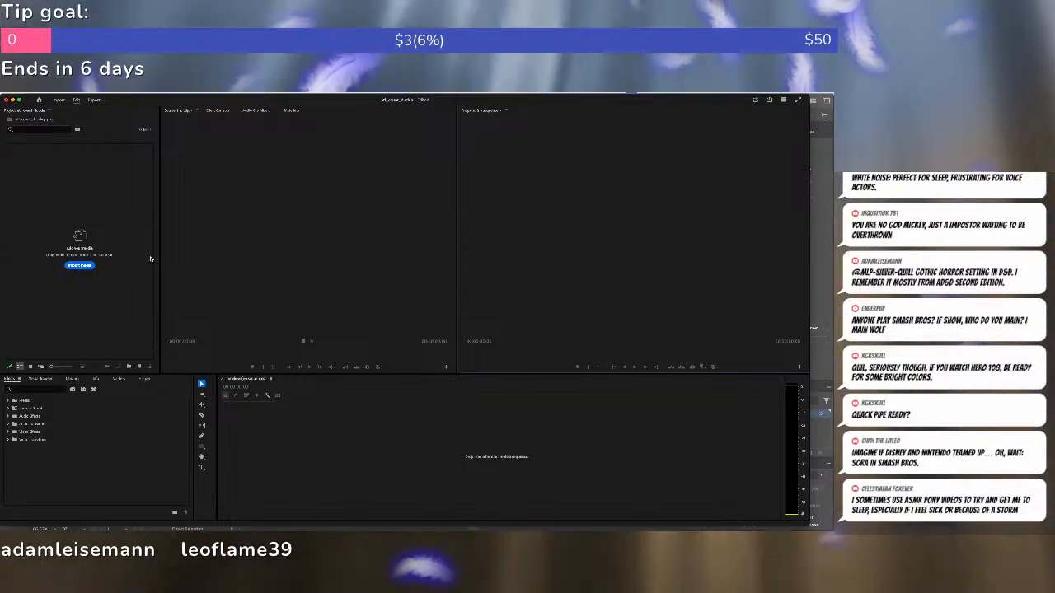
Switch to Finder and open the Duckula folder on the mobile drive in a new window.
key("super+Tab")
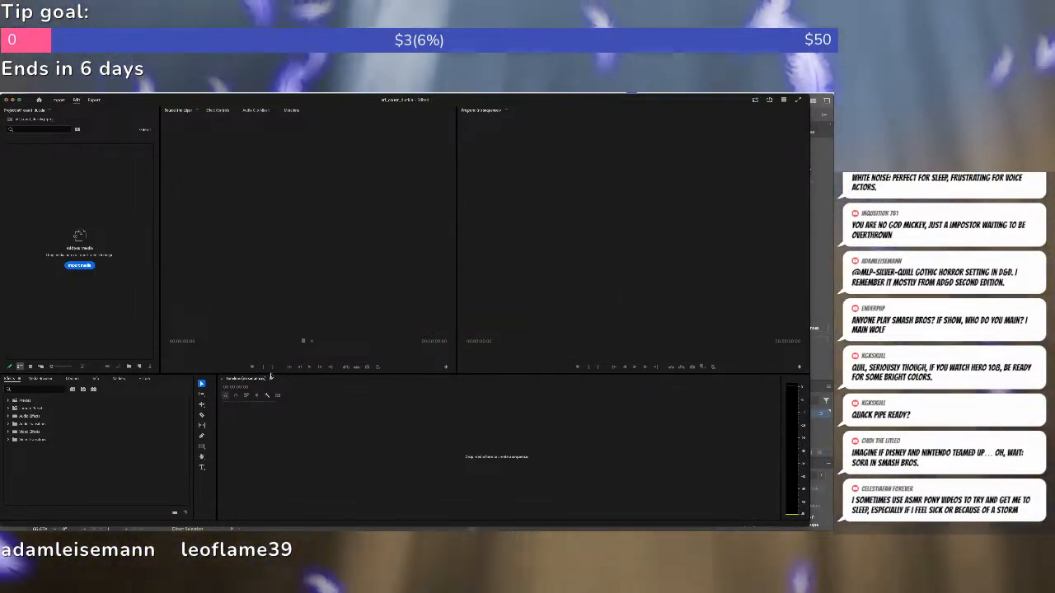
key("super+Tab")
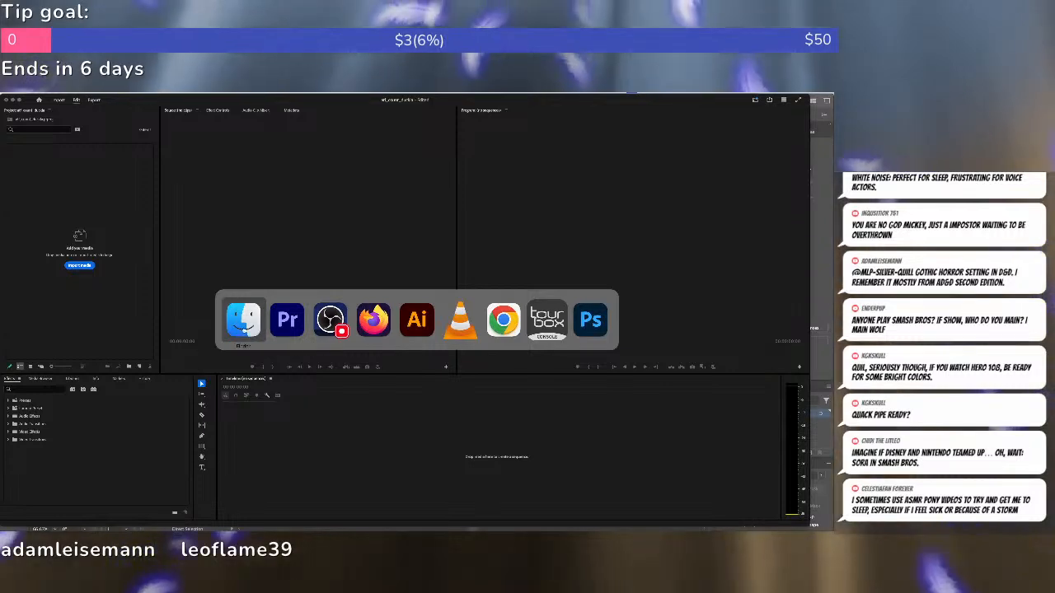
key("super+n")
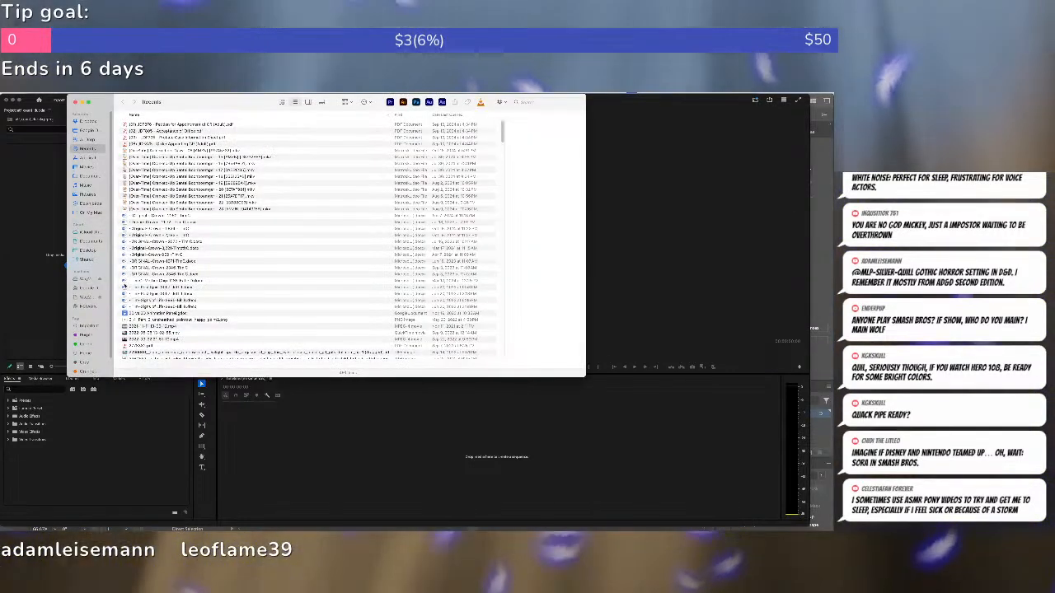
left_click(85, 280)
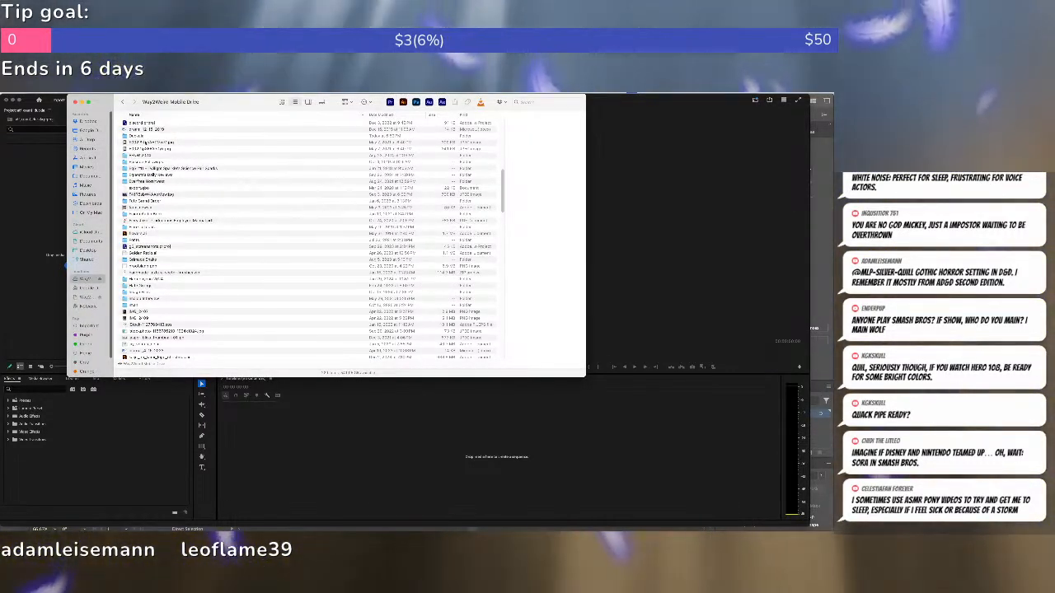
double_click(138, 136)
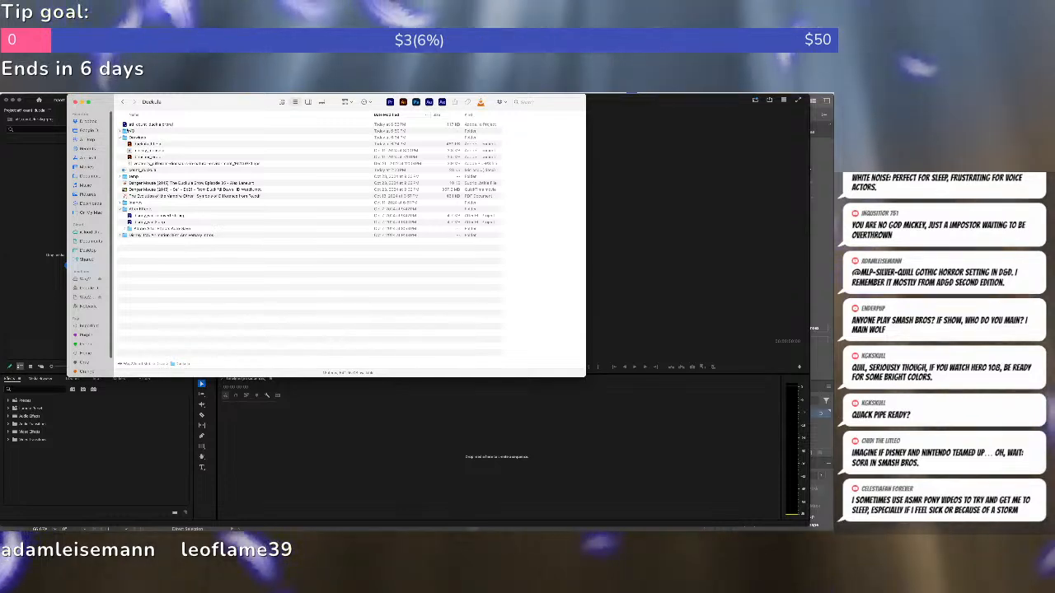
Import the VO folder into the Premiere Pro project and remove the second Mickey Mouse clip from its bin.
left_click_drag(126, 132, 39, 205)
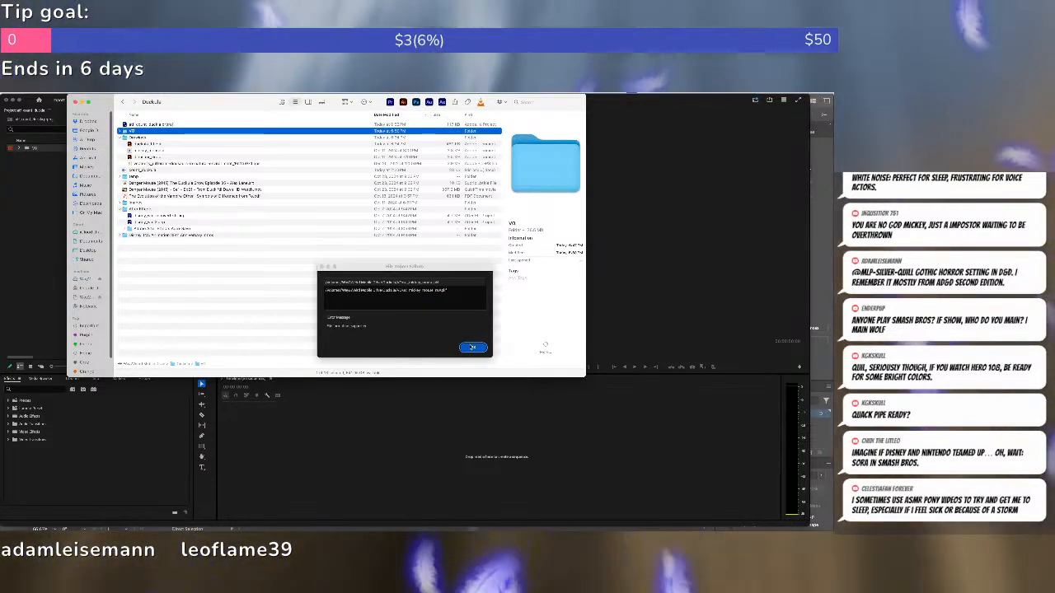
left_click(472, 347)
left_click(472, 347)
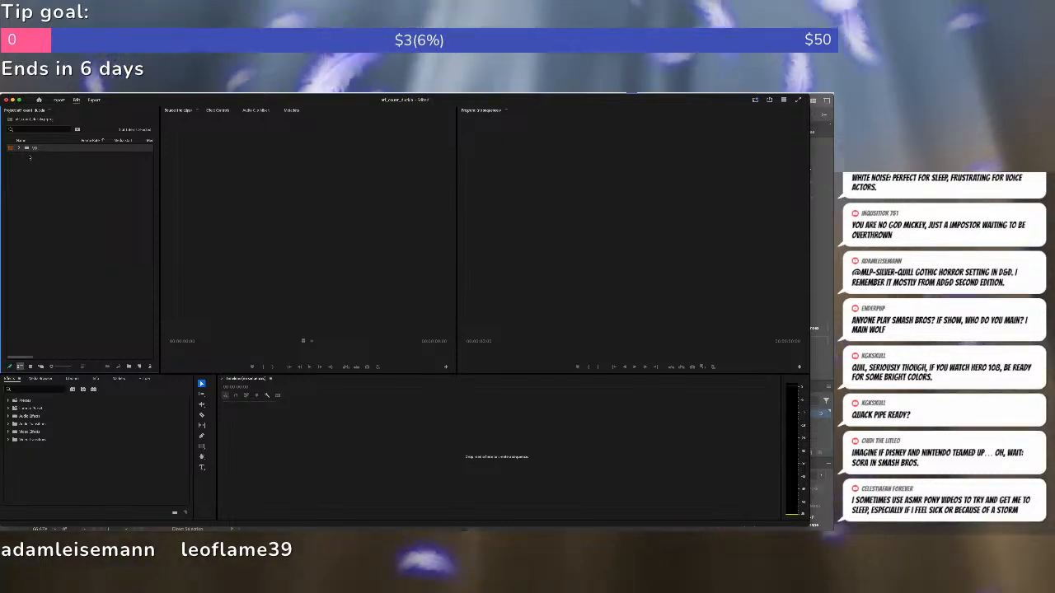
left_click(17, 148)
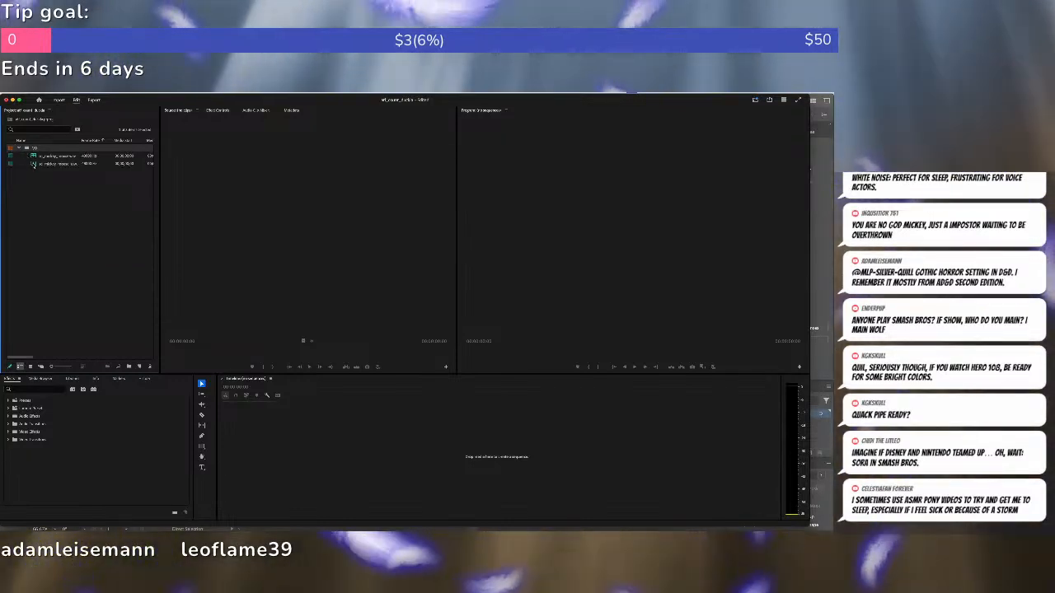
left_click(36, 164)
Switch to Finder and bring both After Effects projects from the Duckula folder into Premiere Pro, importing the main composition from each.
key("super+Tab")
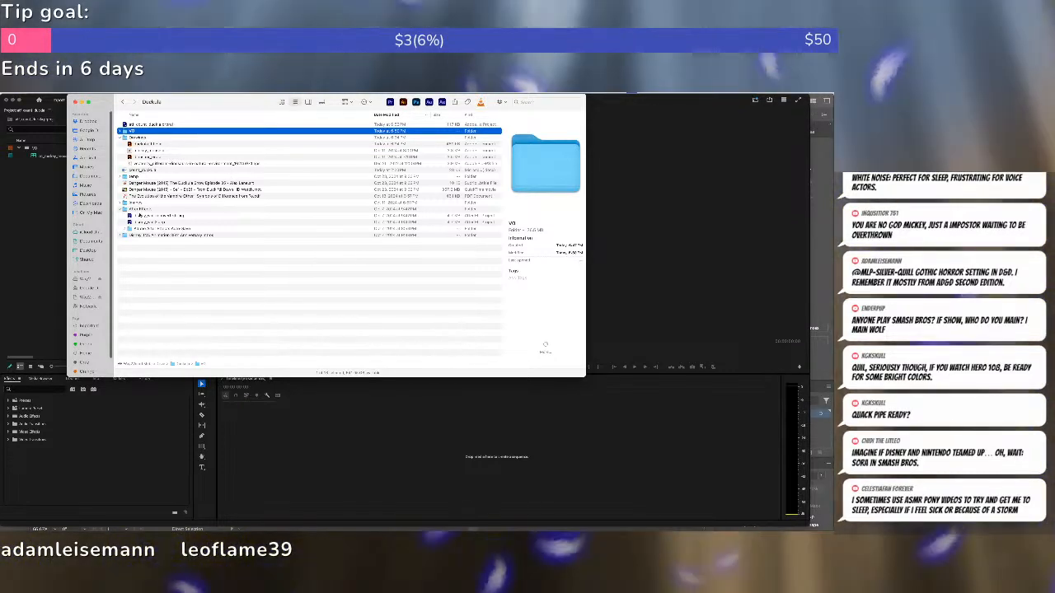
left_click(138, 216)
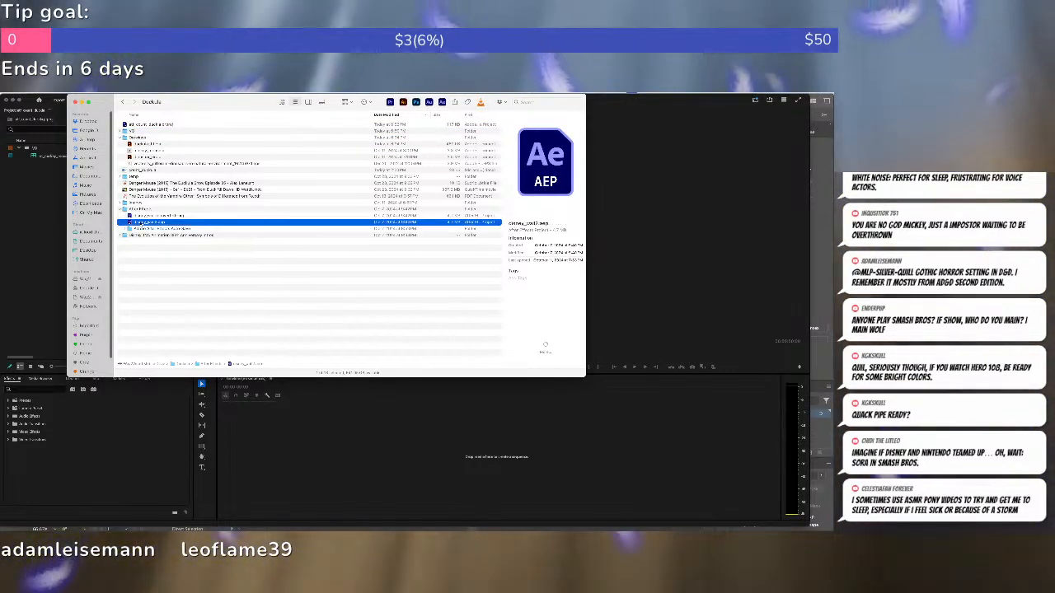
left_click(145, 222, "shift")
left_click_drag(144, 223, 51, 191)
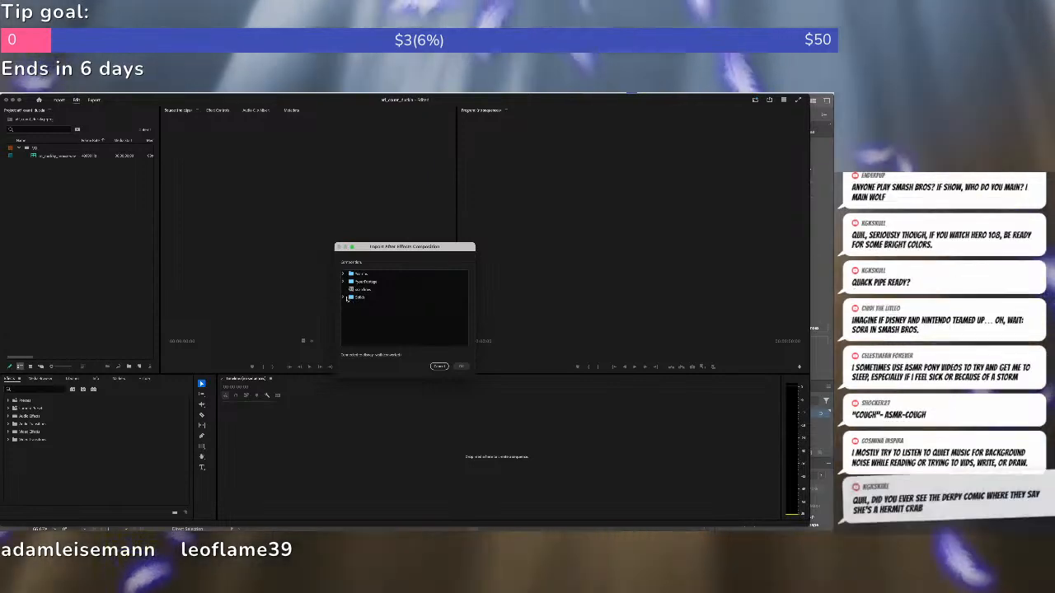
left_click(342, 274)
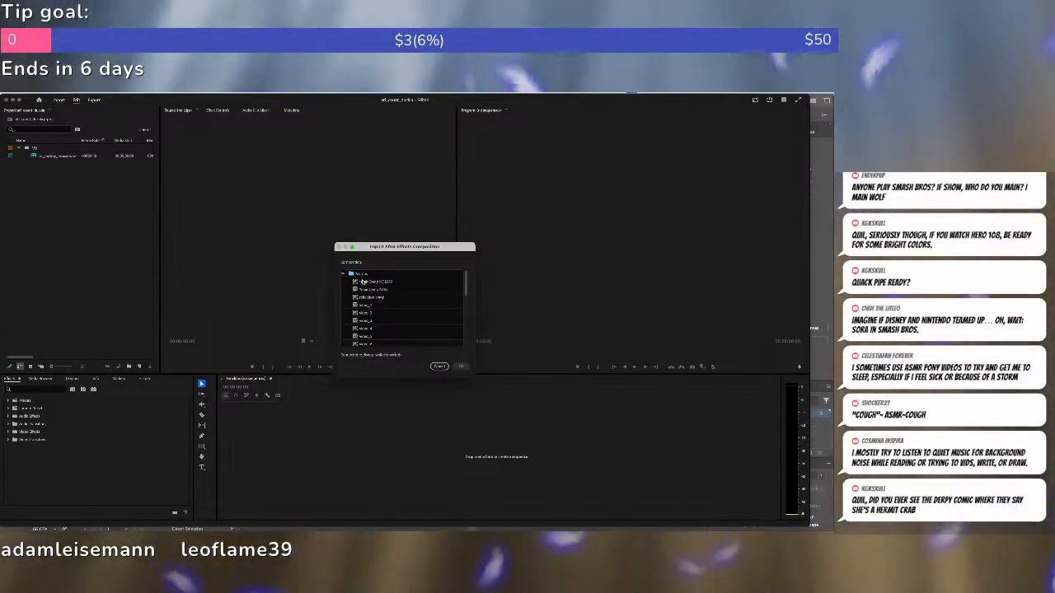
left_click(363, 282)
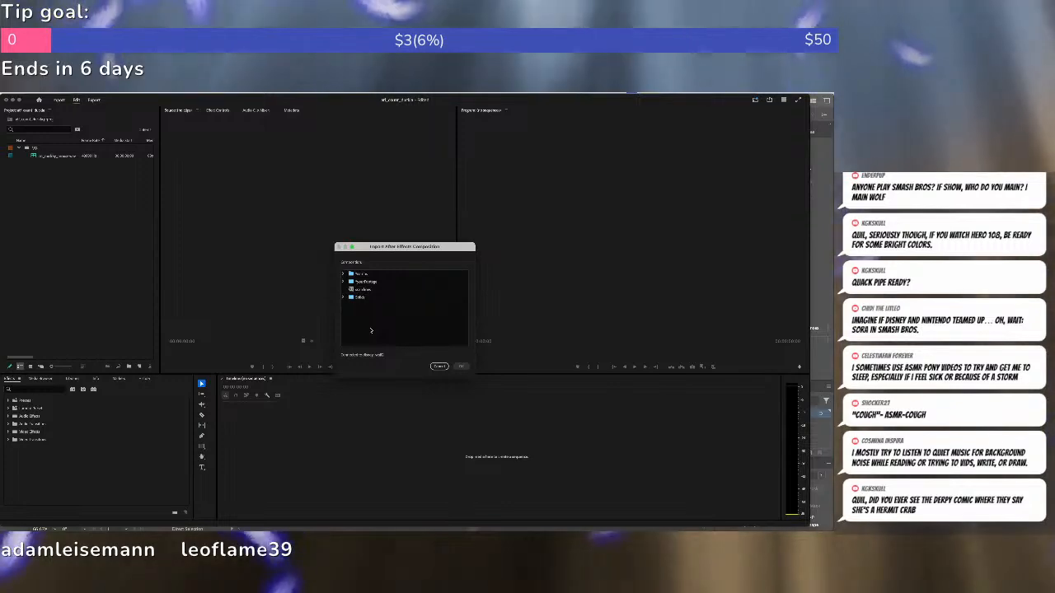
left_click(343, 273)
left_click(365, 281)
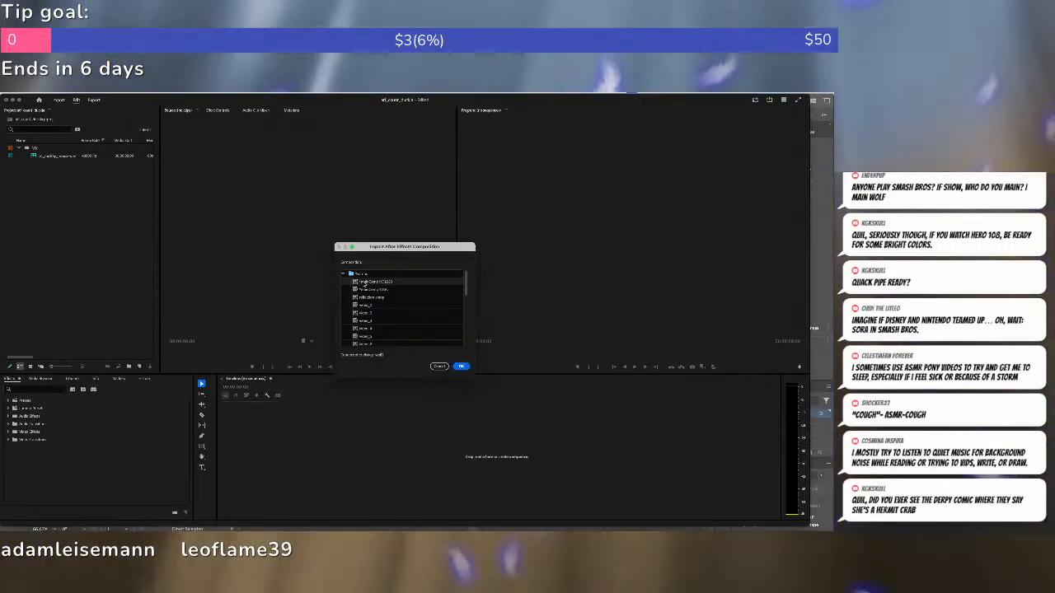
left_click(460, 366)
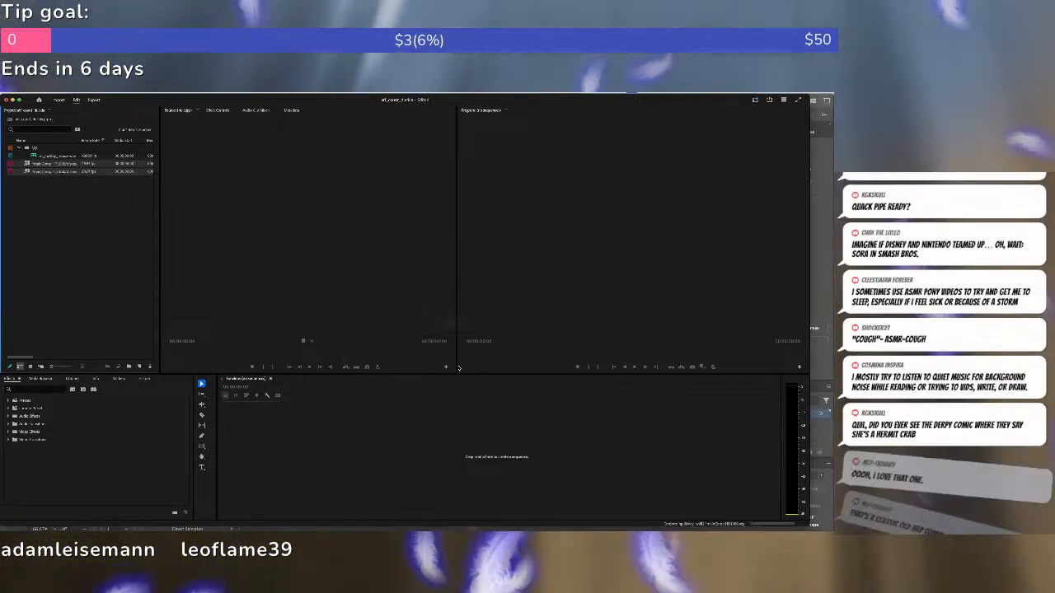
Create a new sequence at the project's root level using the legacy HDV 720p24 preset.
left_click(106, 257)
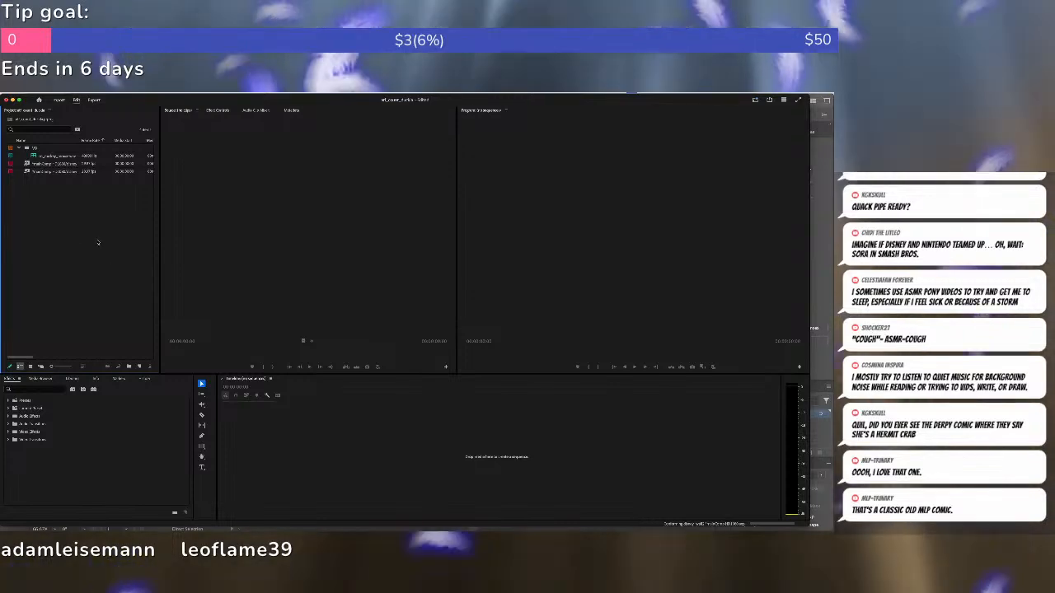
left_click(139, 367)
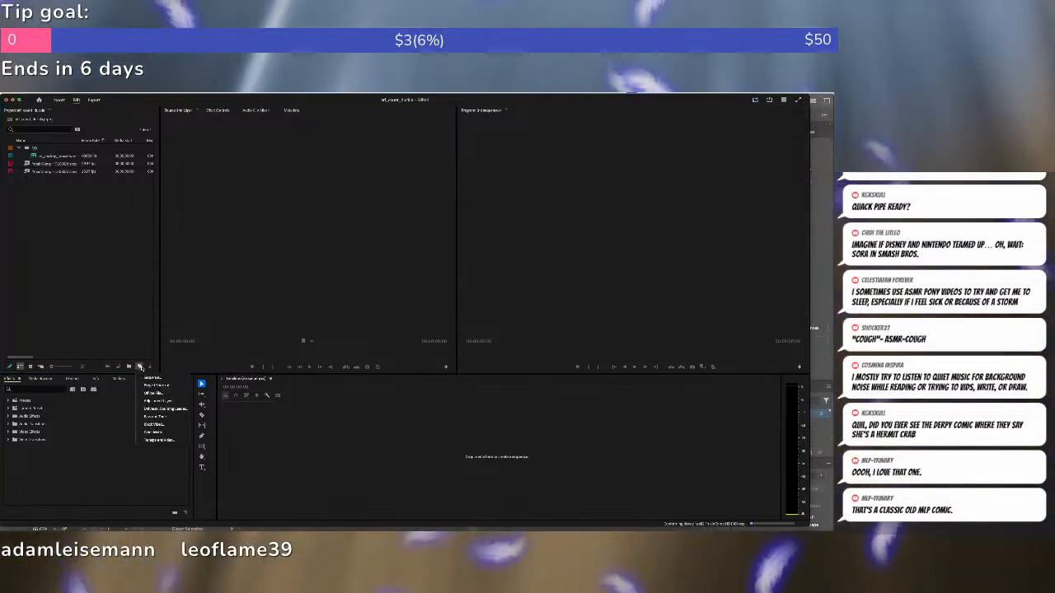
left_click(156, 377)
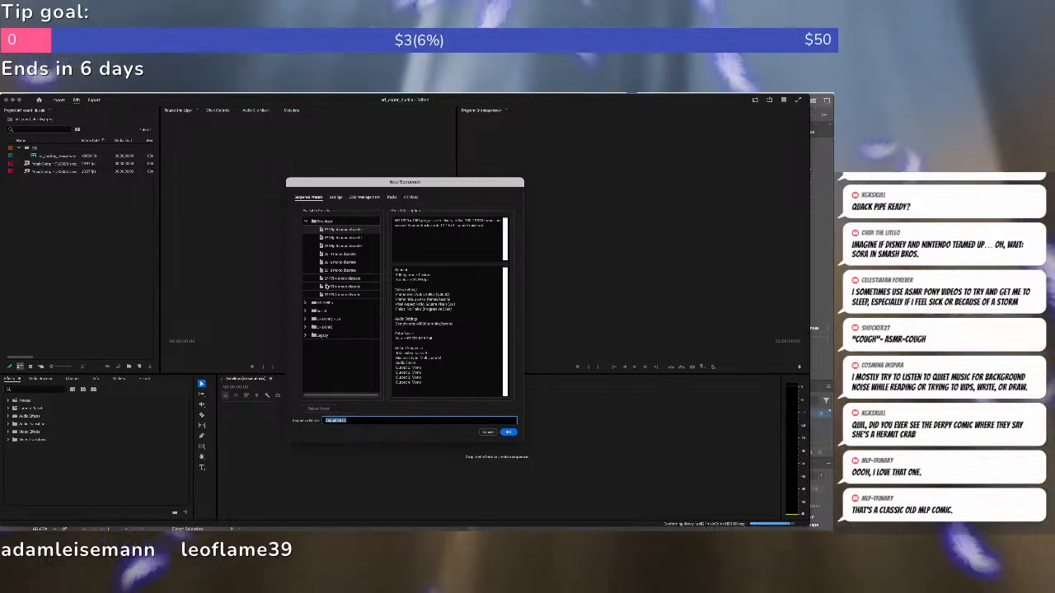
left_click(306, 222)
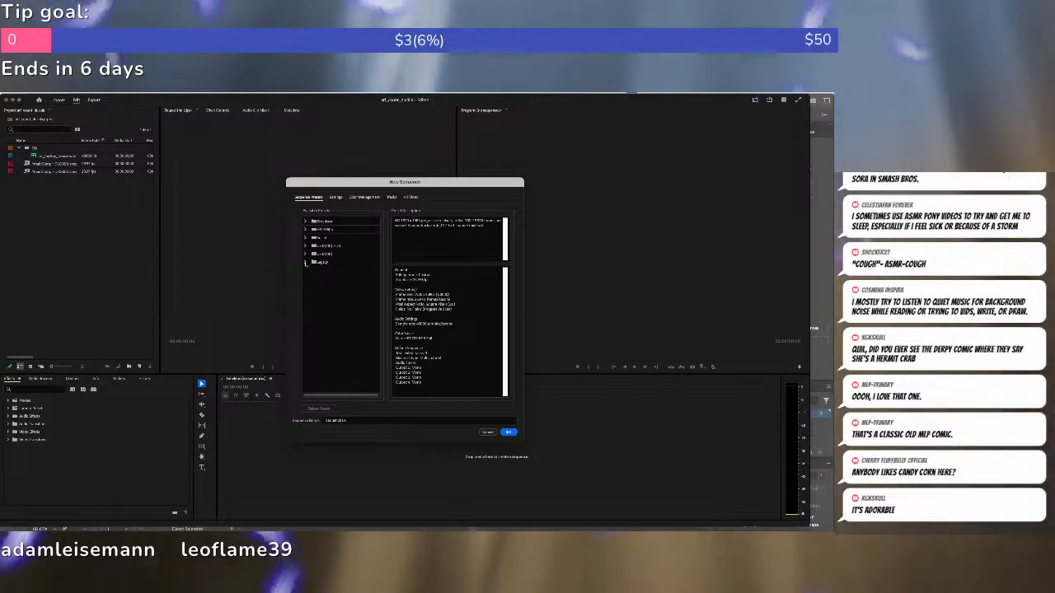
left_click(306, 237)
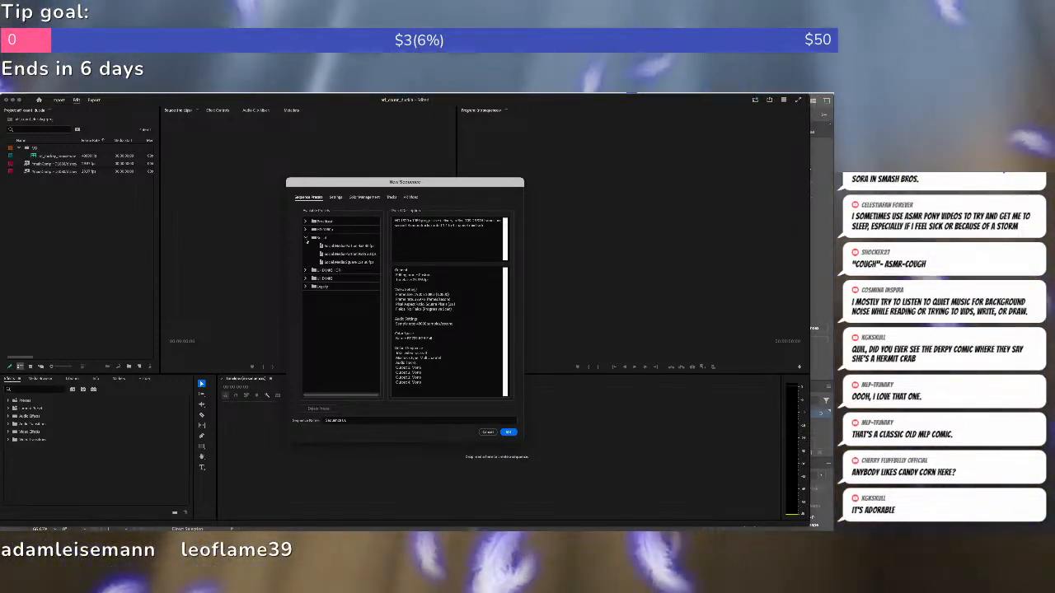
left_click(306, 238)
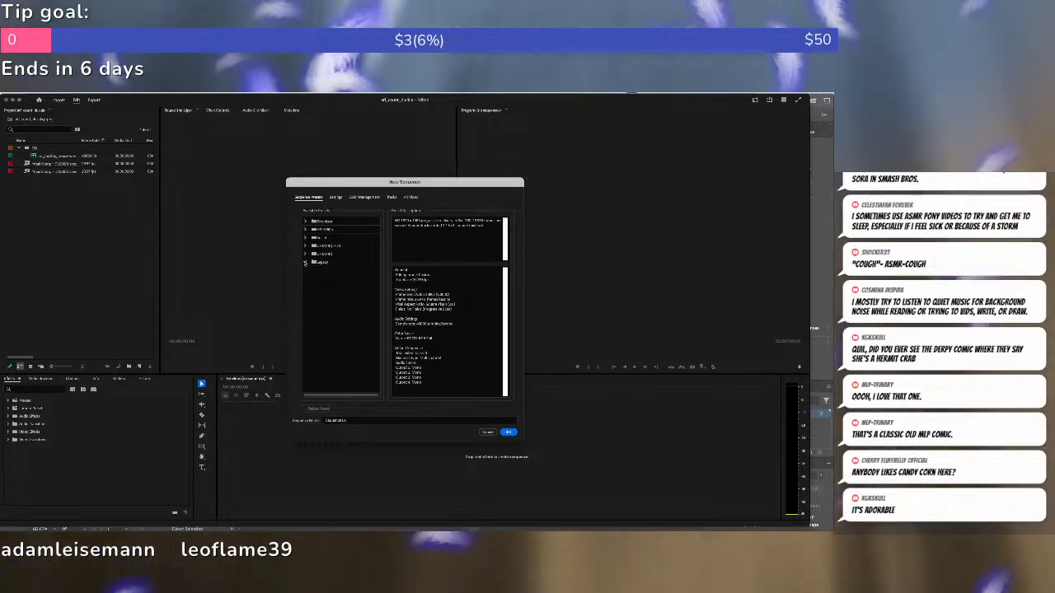
left_click(306, 262)
scroll(330, 314, "down", 3)
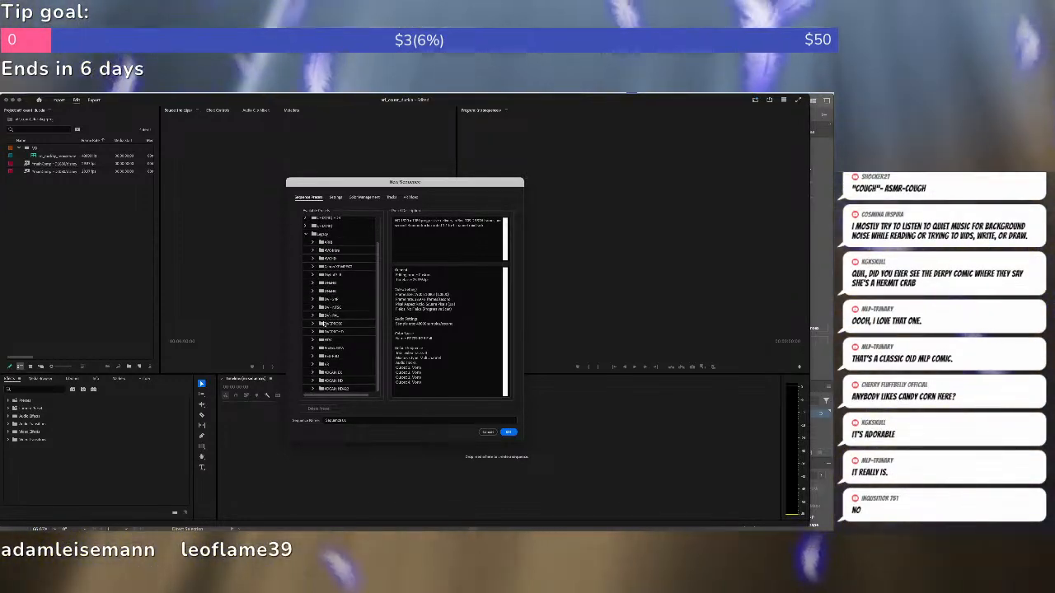
left_click(313, 340)
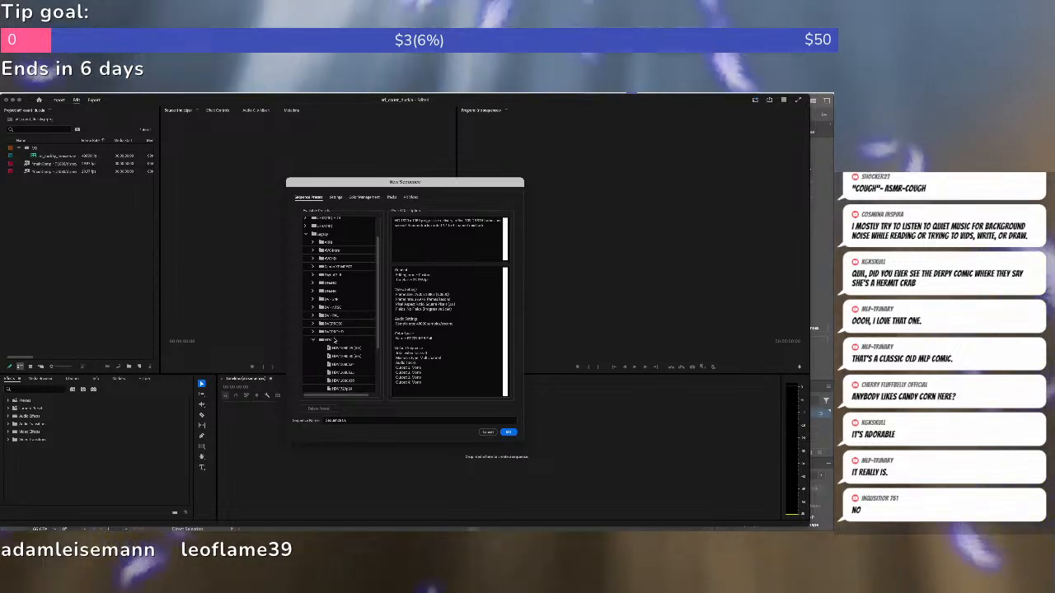
scroll(334, 340, "down", 3)
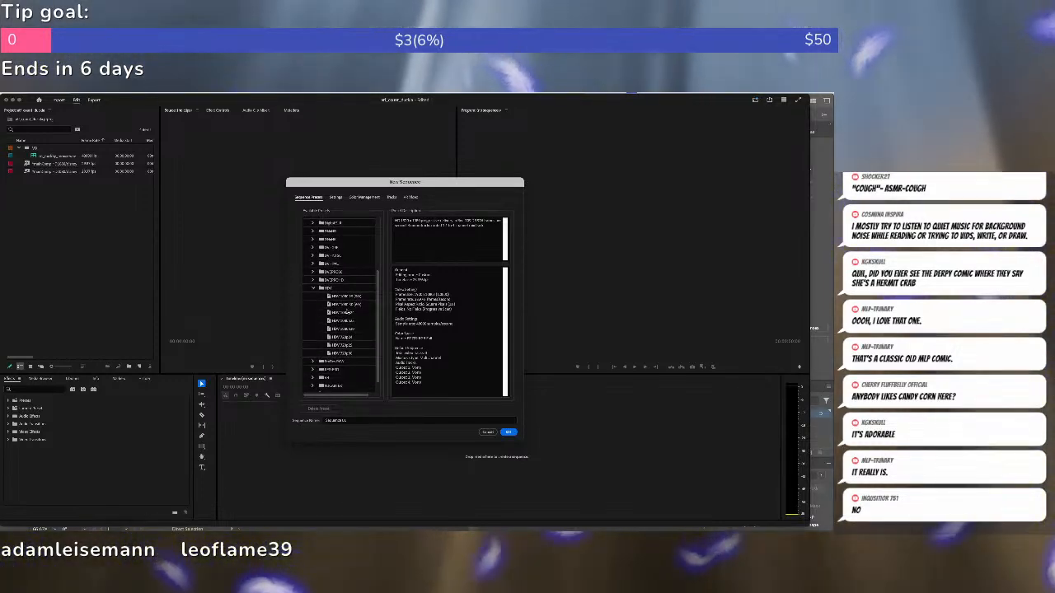
left_click(350, 337)
left_click(502, 430)
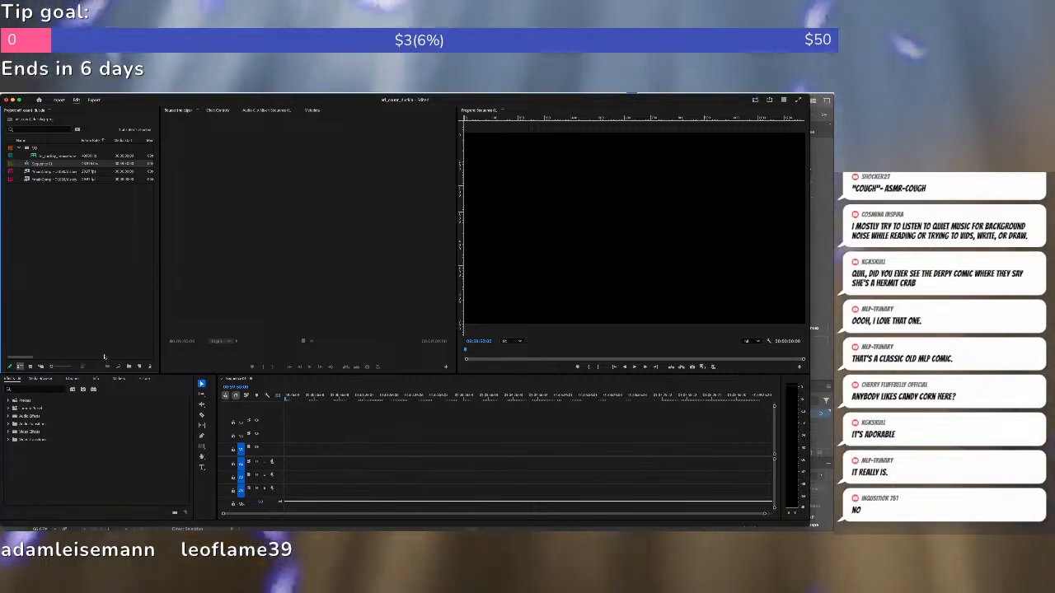
Create a Black Video item in the project with the video settings matching the new sequence.
left_click(139, 366)
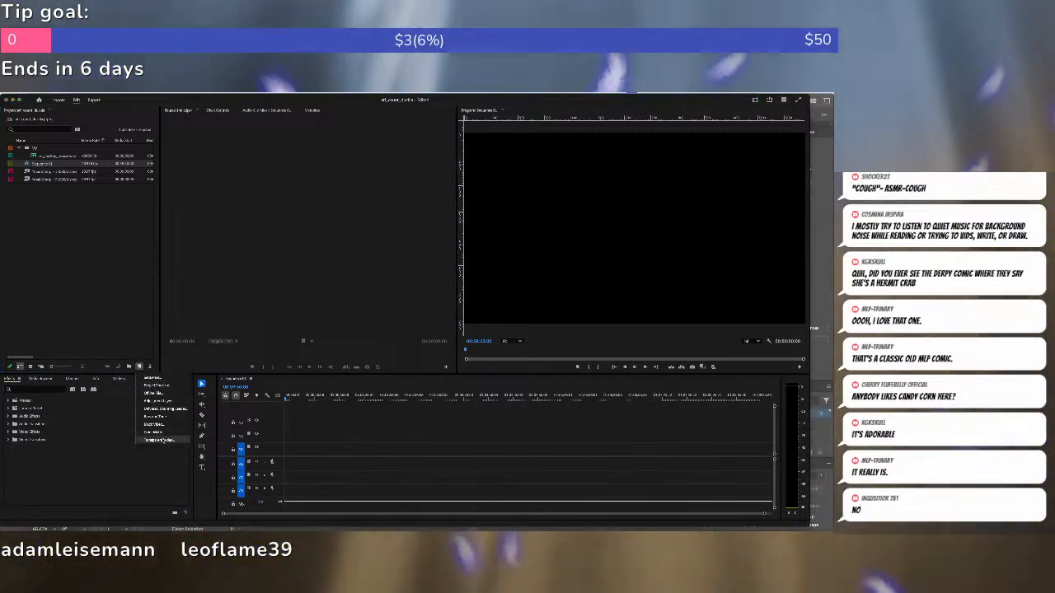
left_click(156, 424)
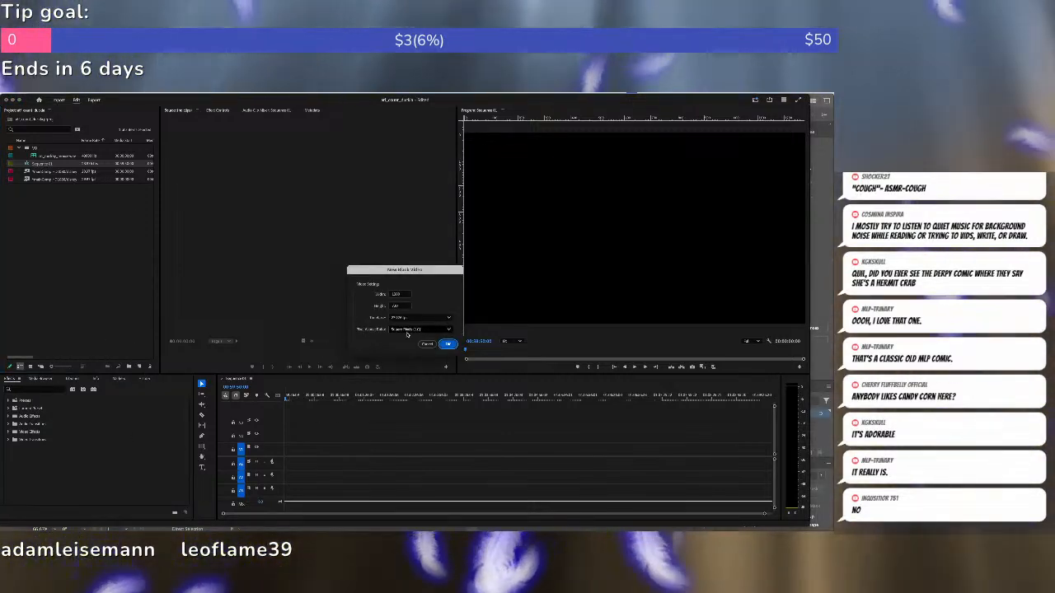
left_click(449, 344)
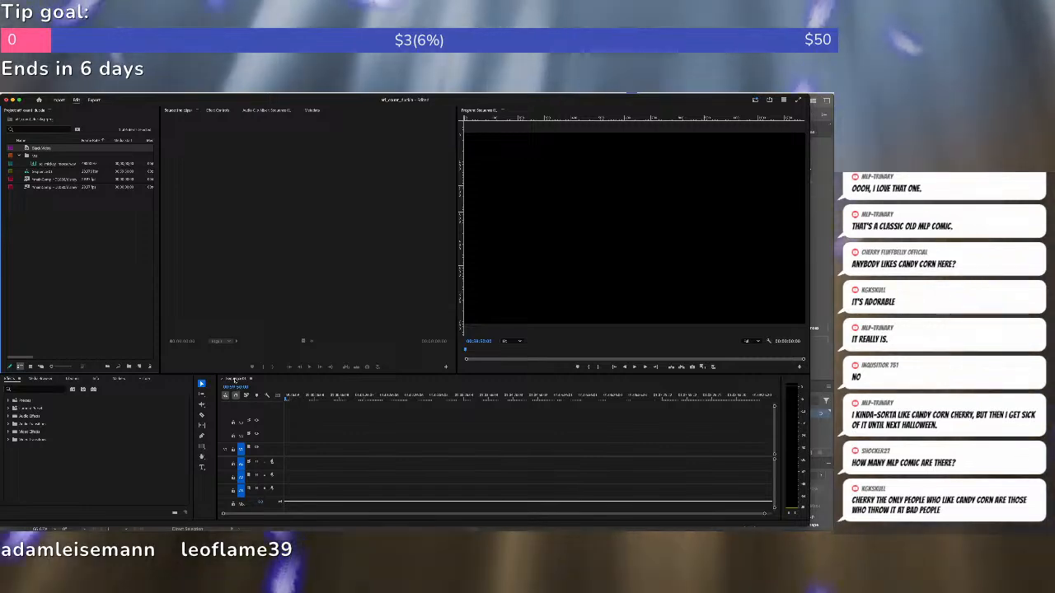
Mark an in point in the Black Video source that leaves 10 seconds, and overwrite it onto track V3 at the sequence start.
double_click(41, 148)
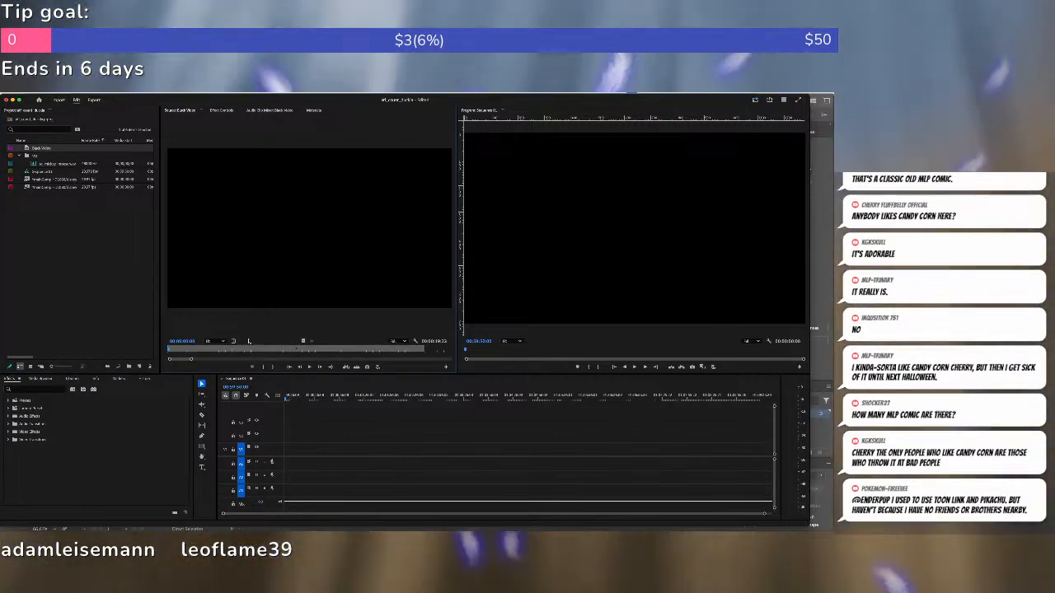
left_click(235, 351)
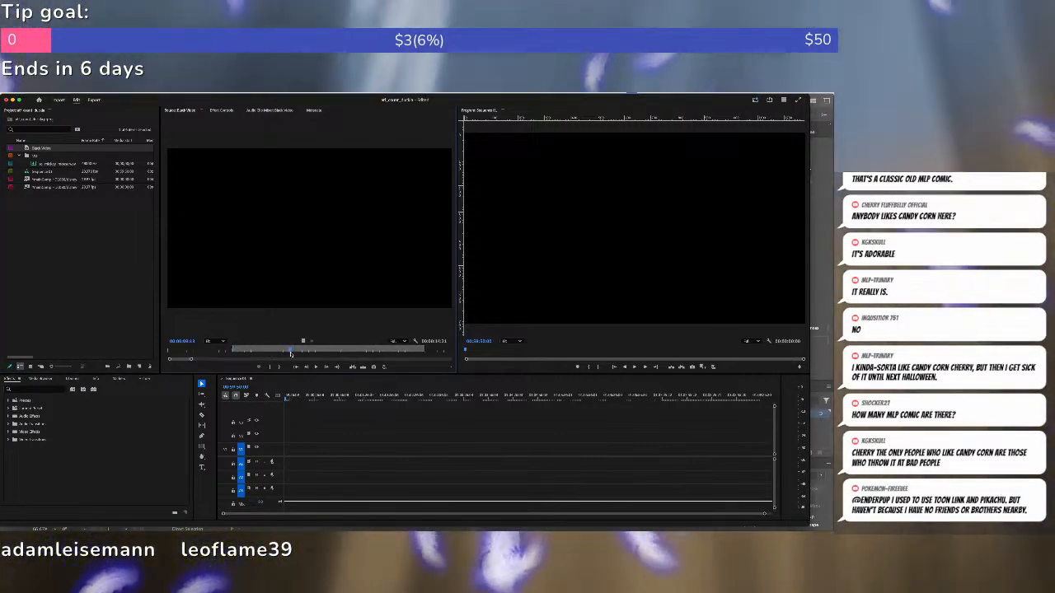
left_click_drag(291, 348, 296, 349)
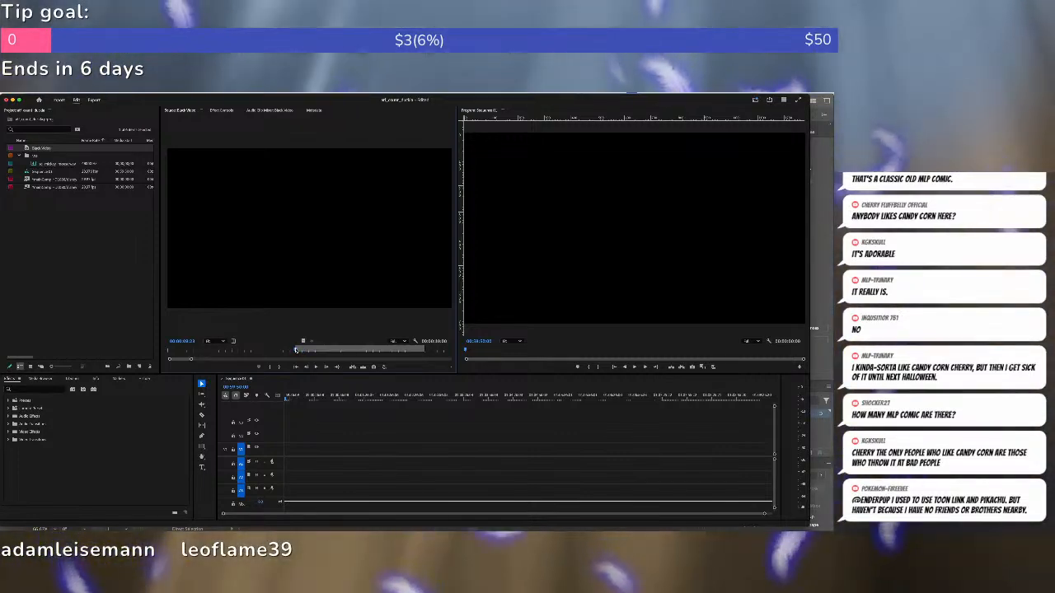
left_click(223, 426)
key(".")
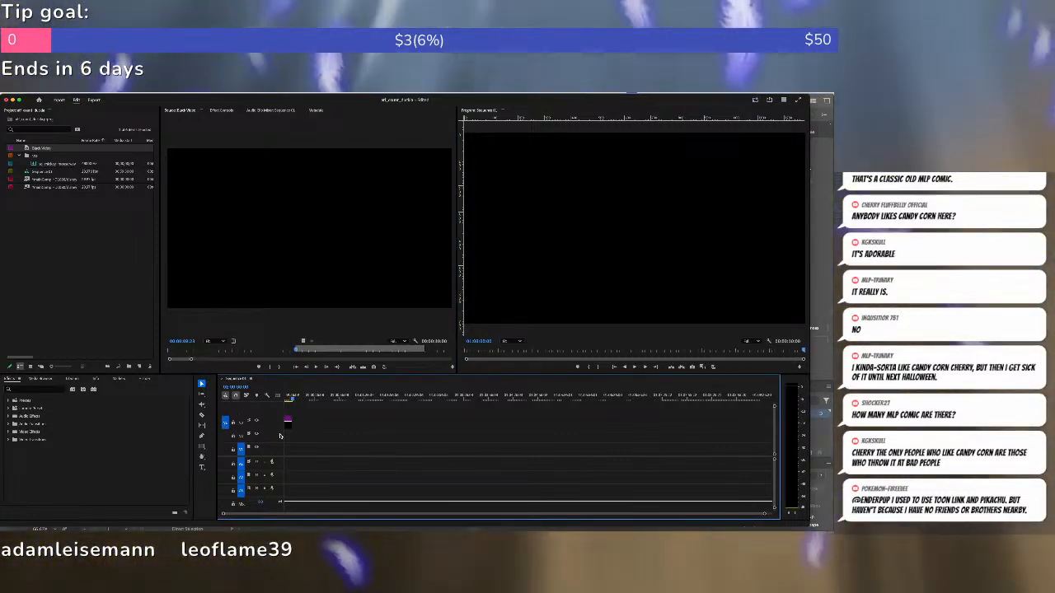
Move the timeline playhead 10 frames past the end of the black video clip.
key("=")
key("=")
key("=")
key("=")
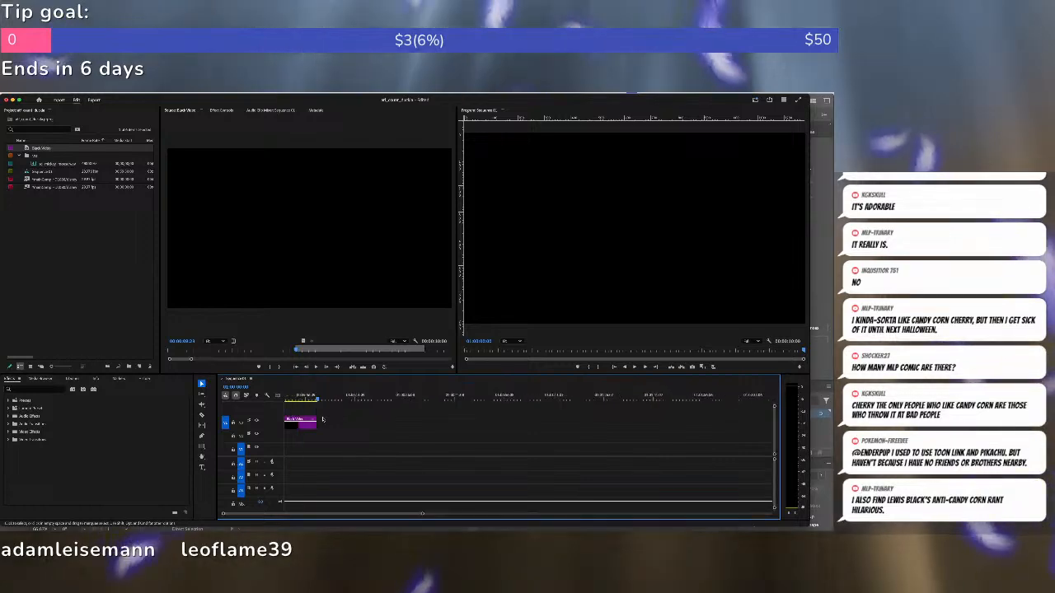
key("shift+Right")
key("shift+Right")
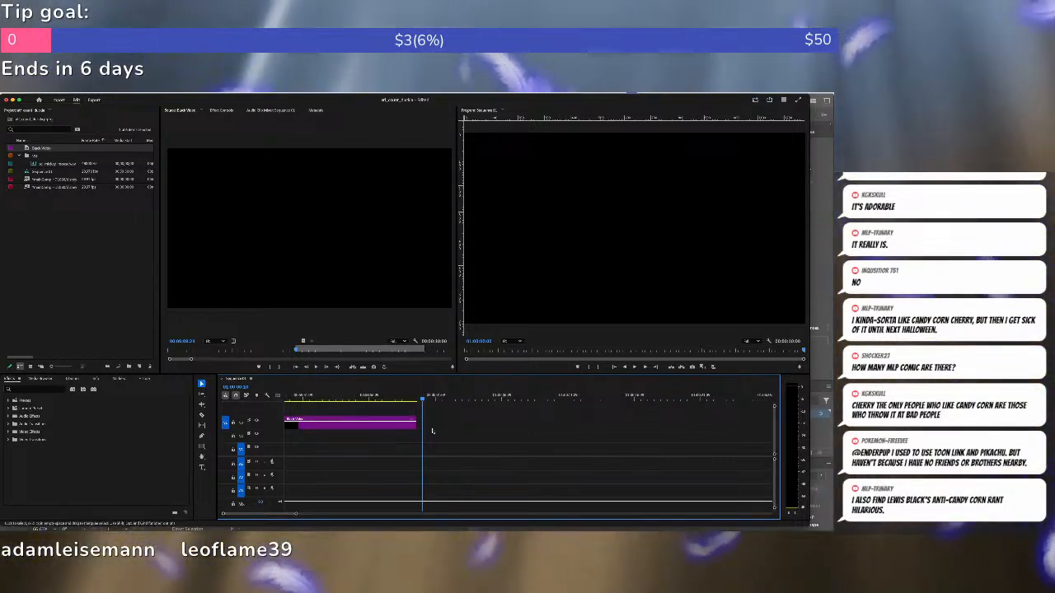
Extend the Black Video clip's end to the playhead and mark a sequence In point just before that end.
left_click_drag(411, 424, 422, 425)
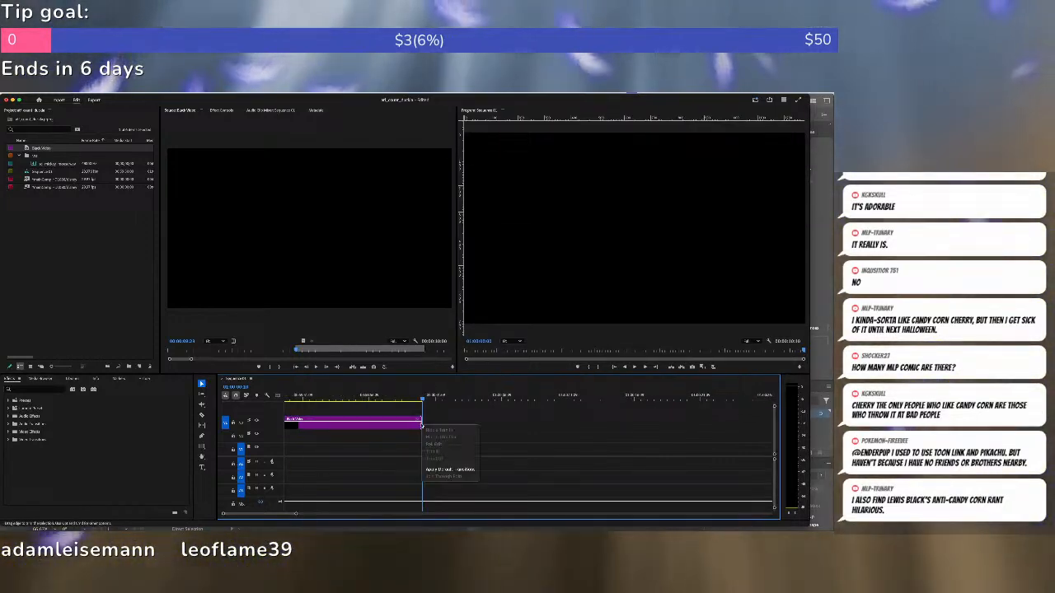
left_click(409, 398)
key("space")
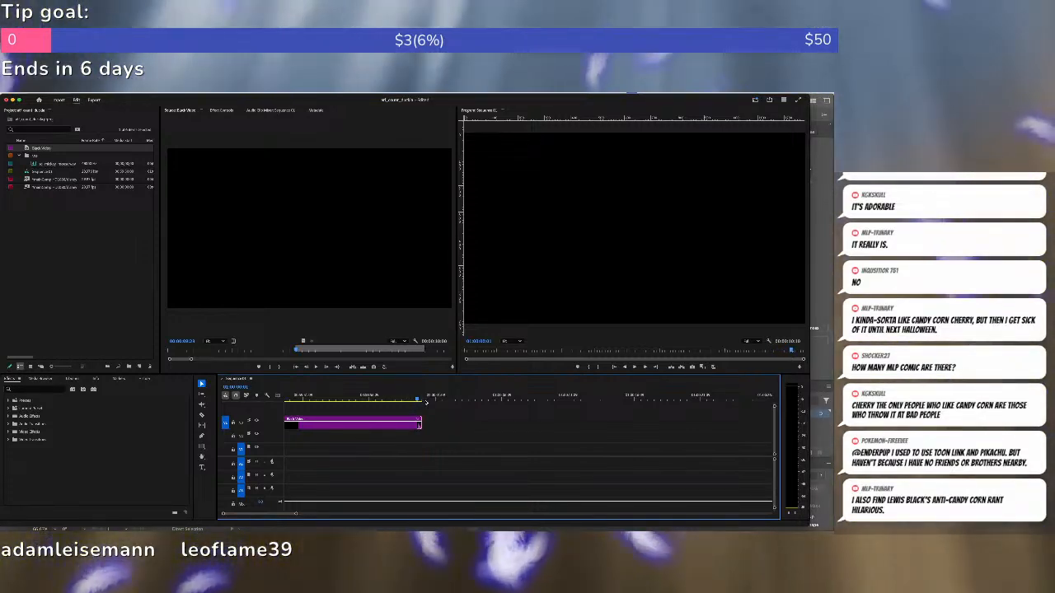
key("i")
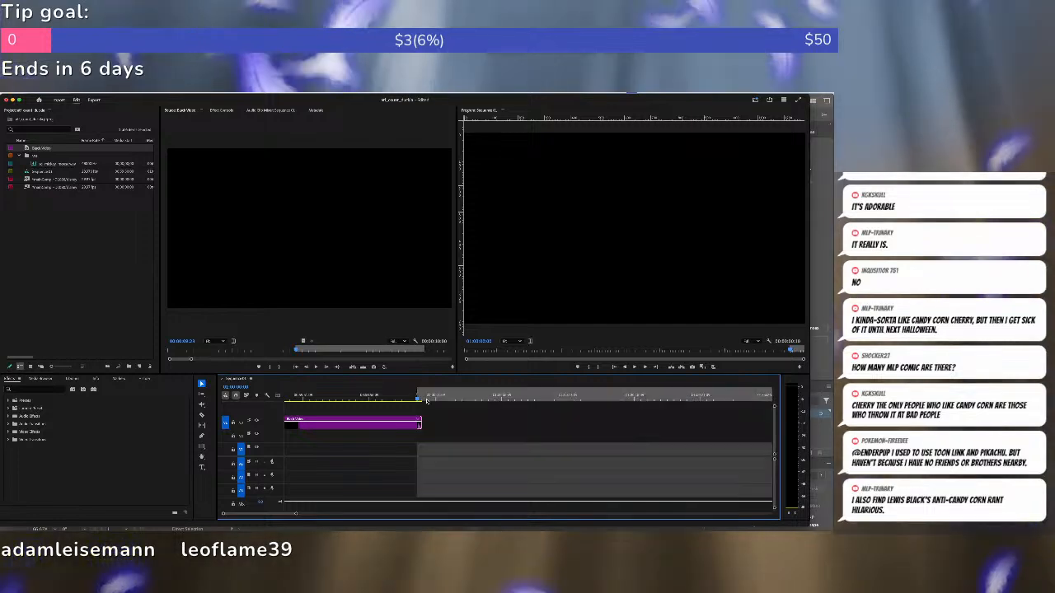
Open the first video wall comp in the Source monitor and preview its animation.
left_click(98, 275)
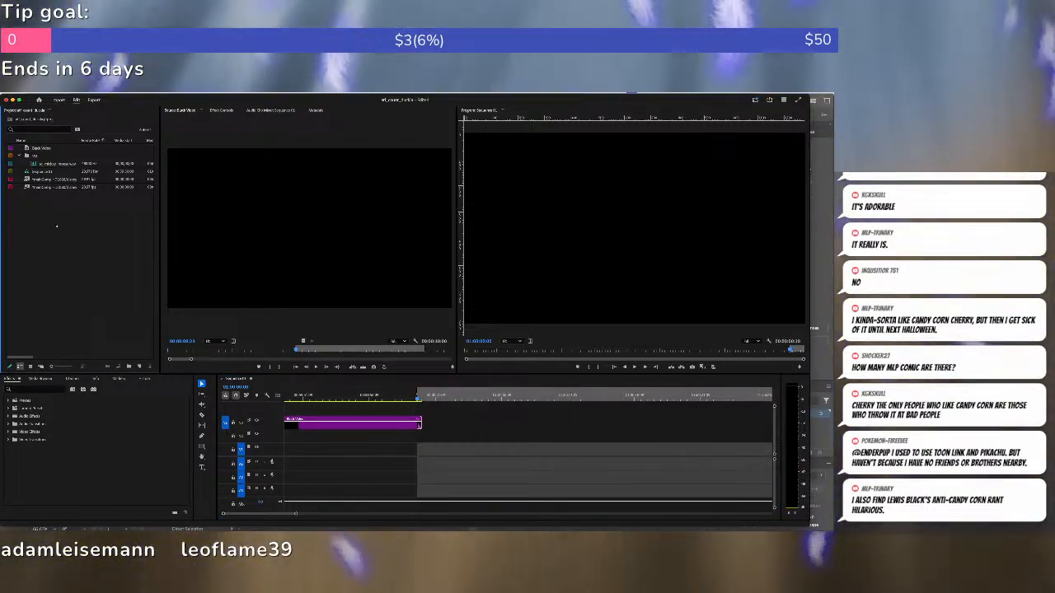
double_click(26, 180)
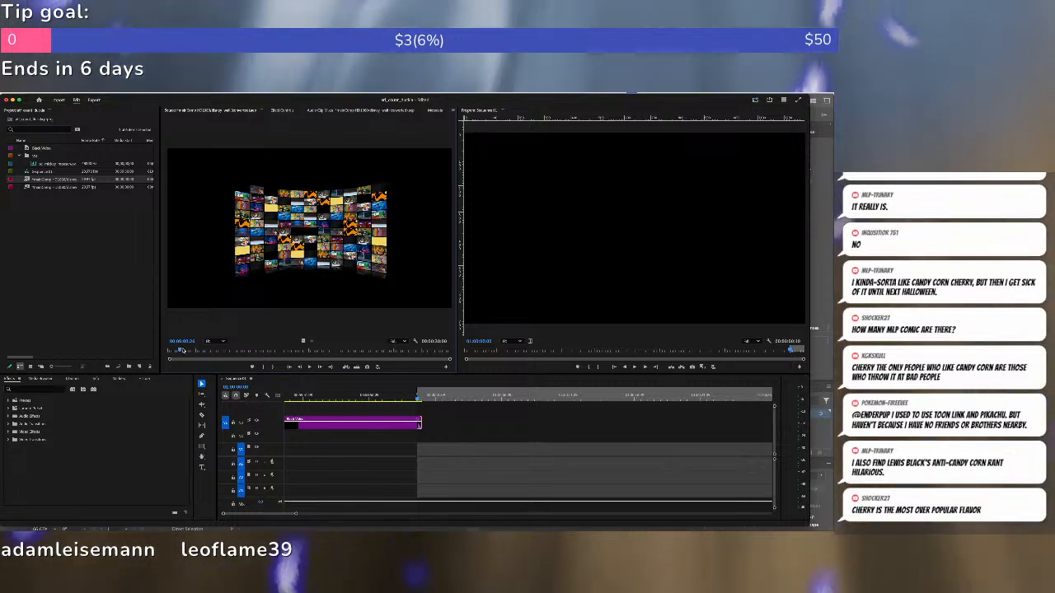
left_click(198, 351)
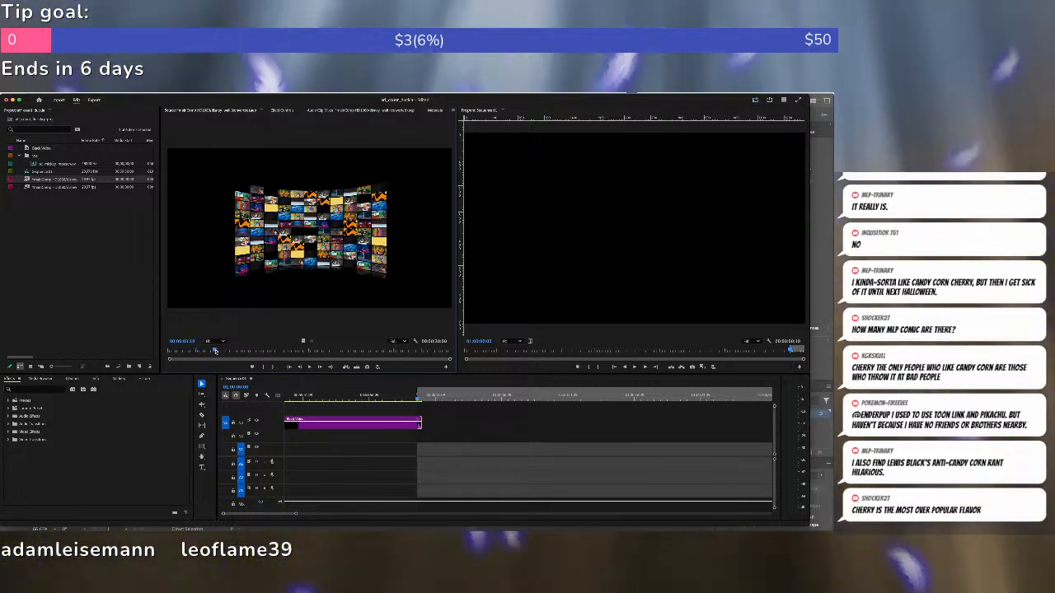
left_click_drag(241, 351, 257, 351)
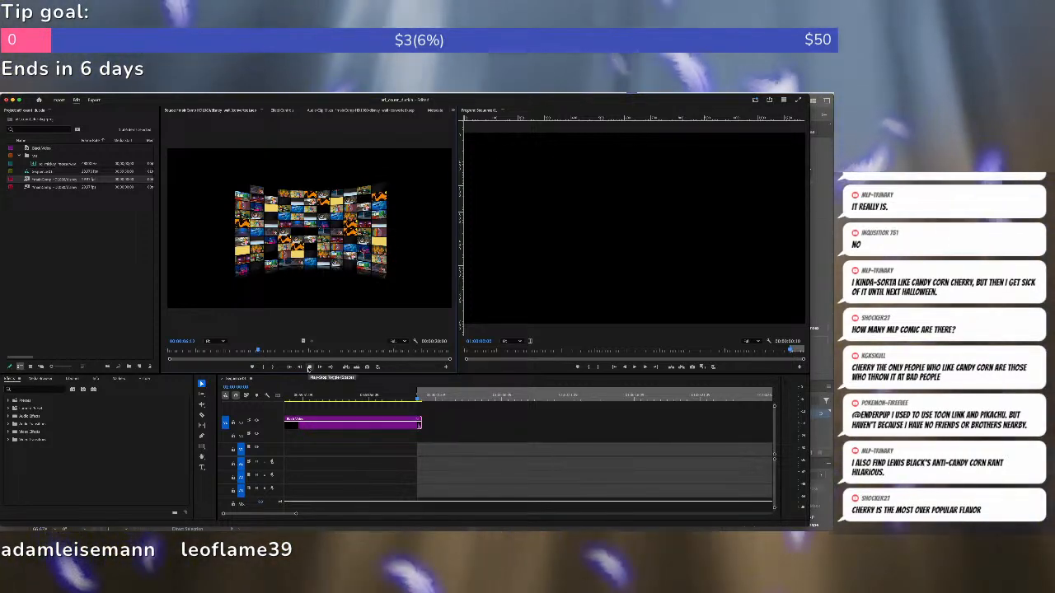
left_click(309, 368)
left_click(309, 369)
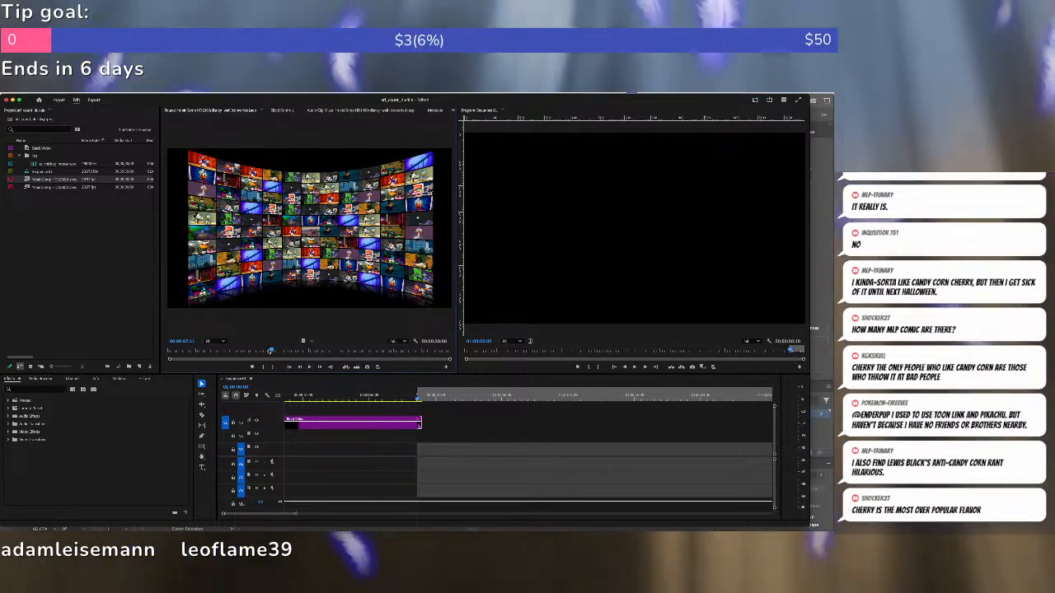
Load the second video wall comp in the Source monitor and check a frame near its beginning.
left_click(29, 188)
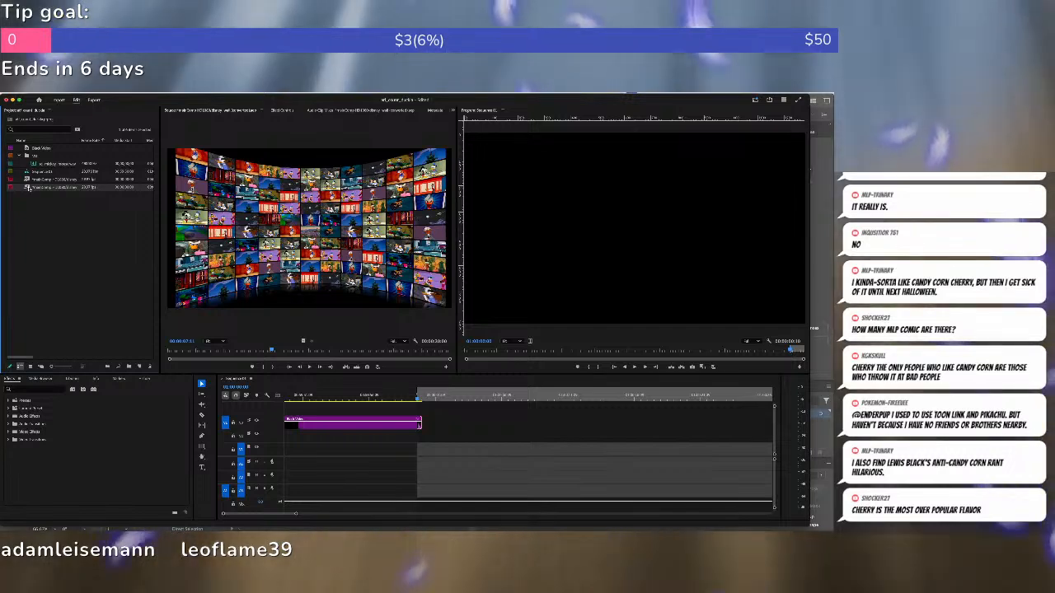
double_click(28, 188)
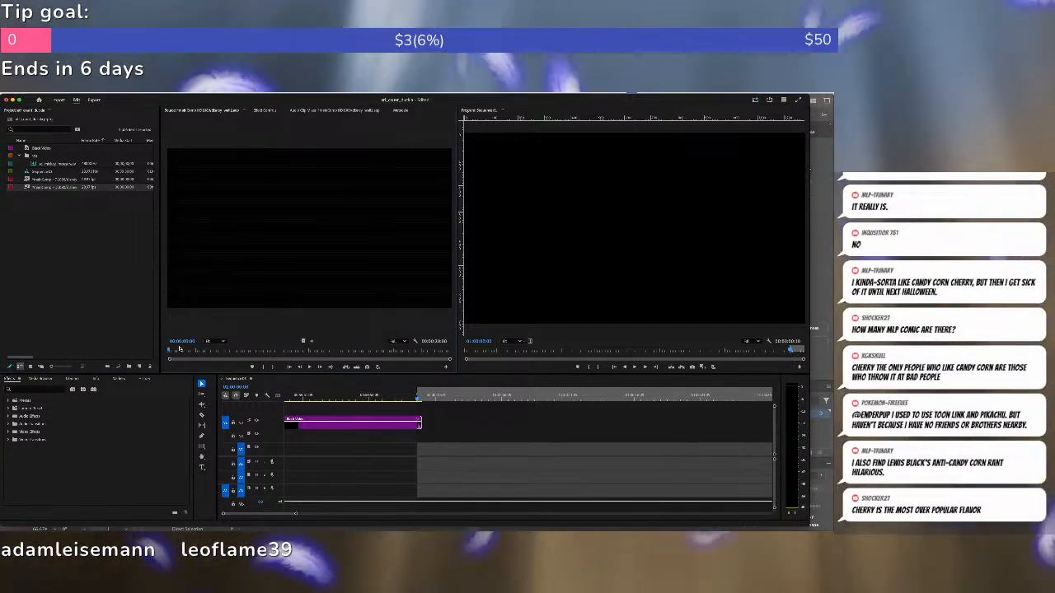
left_click(176, 351)
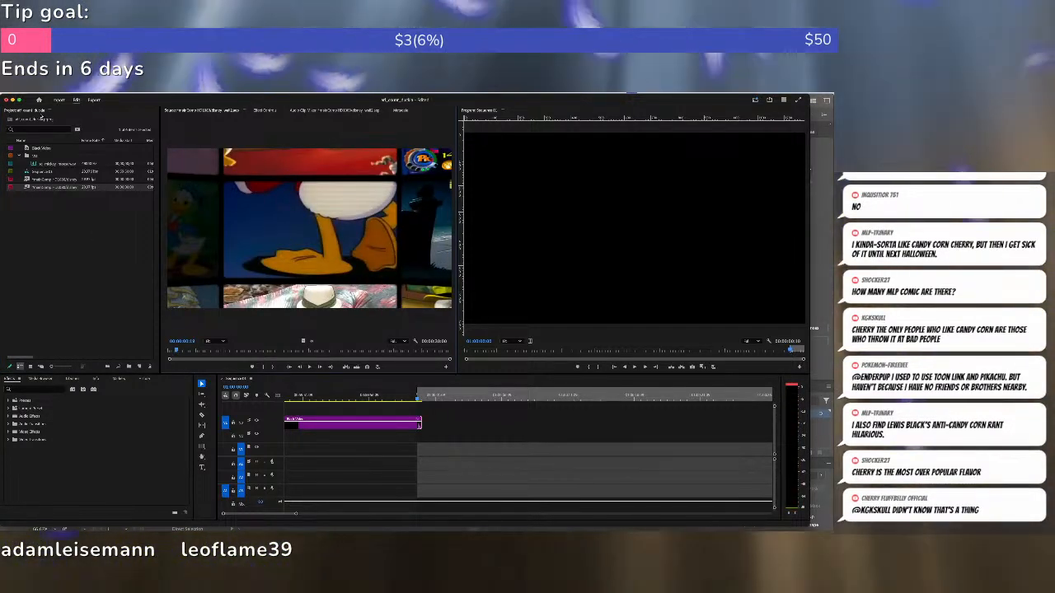
Check the available sound output devices in the macOS System Settings.
left_click(8, 94)
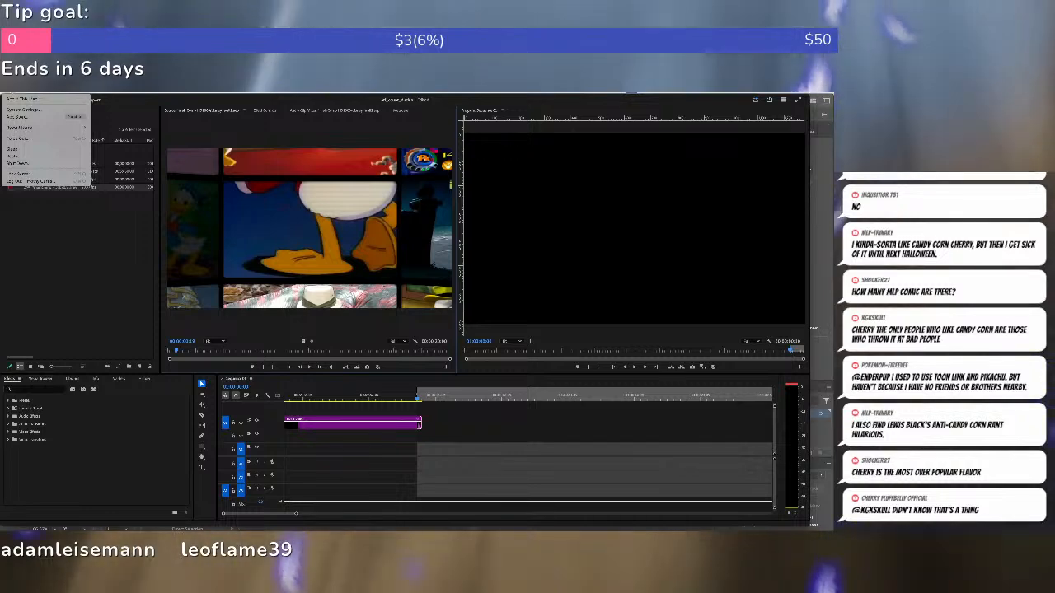
left_click(24, 110)
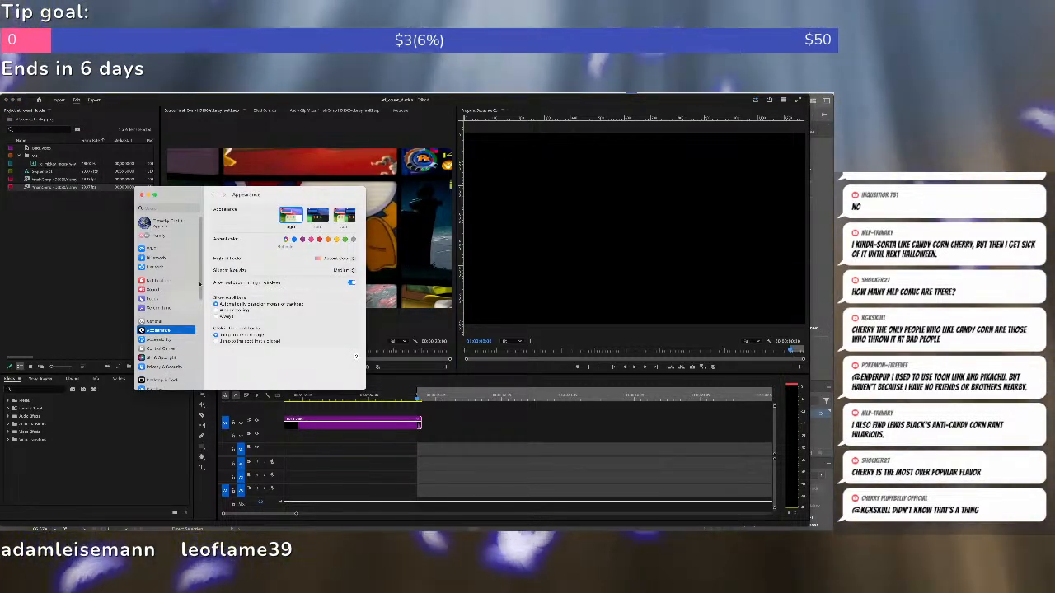
left_click(183, 288)
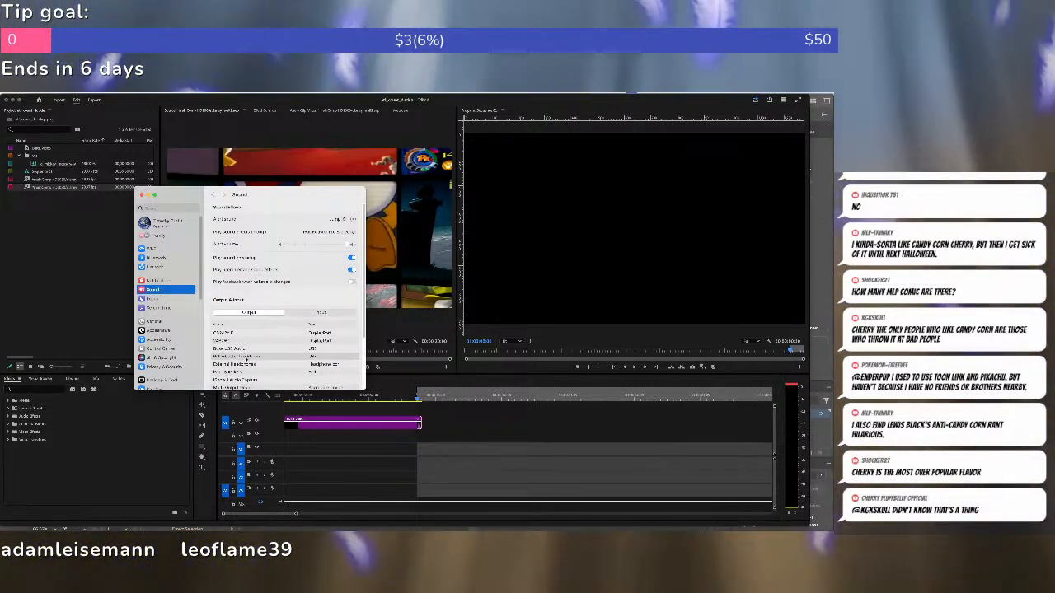
left_click(142, 196)
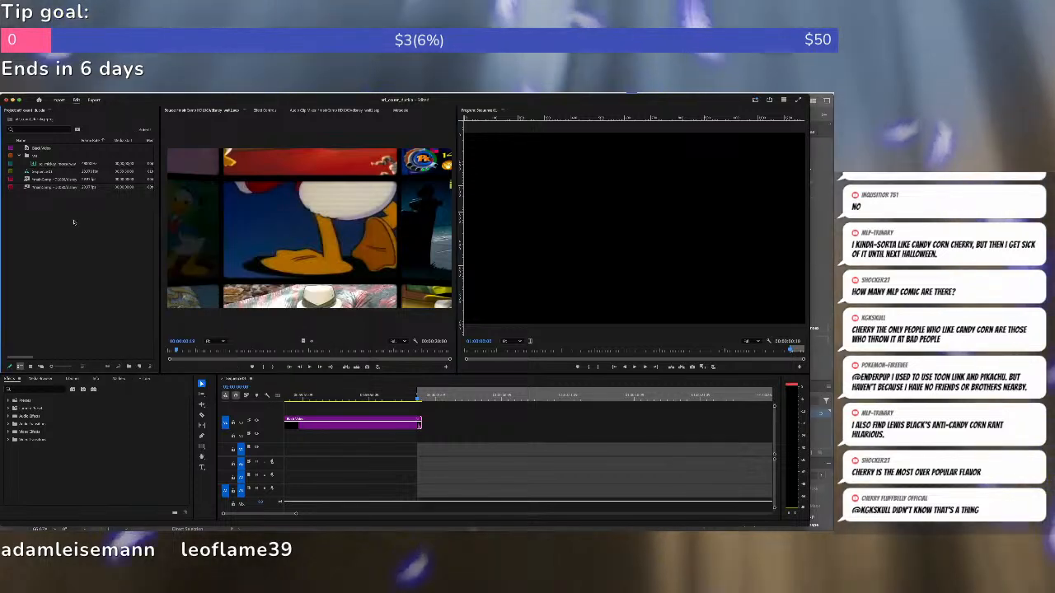
Set the default output in the Audio Hardware preferences to RODECaster Pro Stereo.
left_click(25, 94)
mouse_move(37, 109)
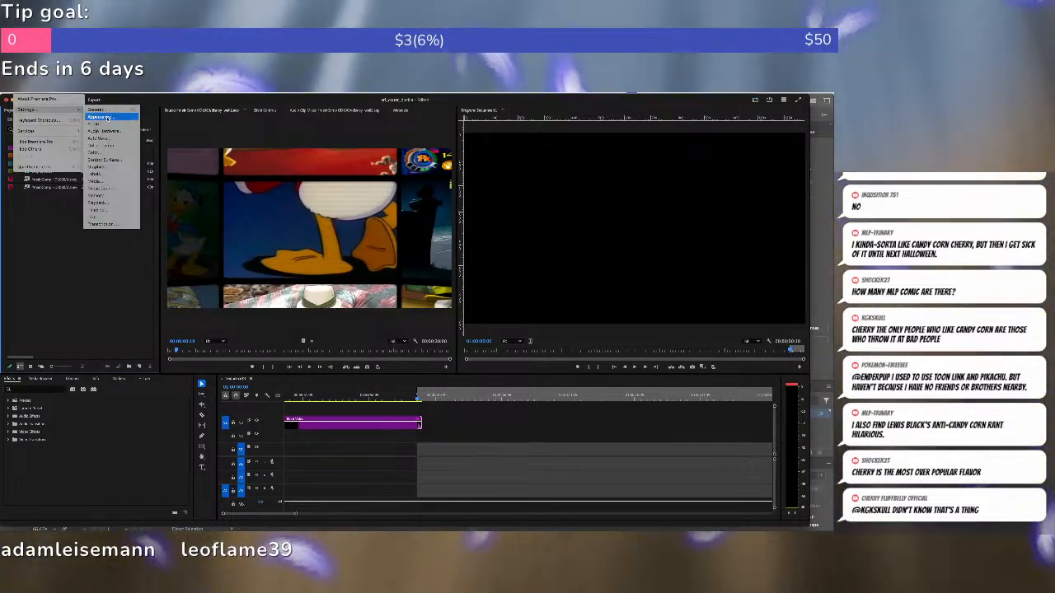
left_click(109, 130)
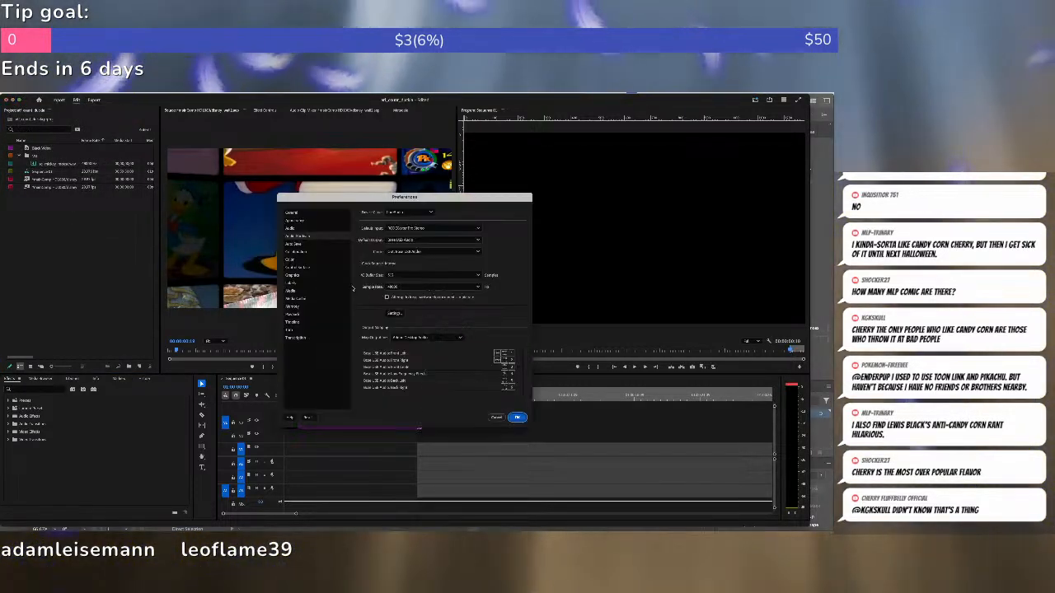
left_click(429, 240)
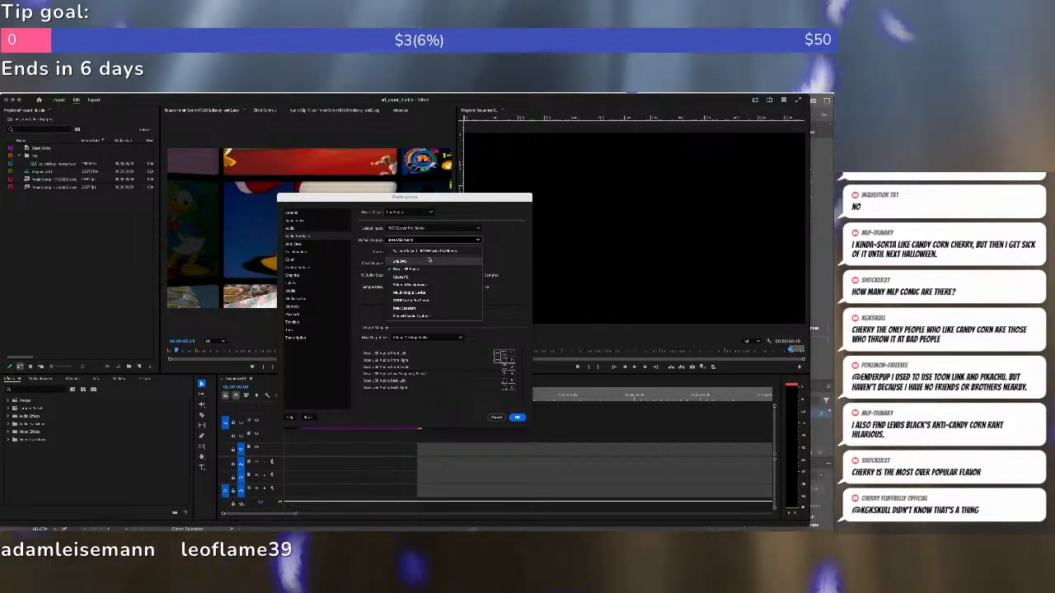
left_click(421, 300)
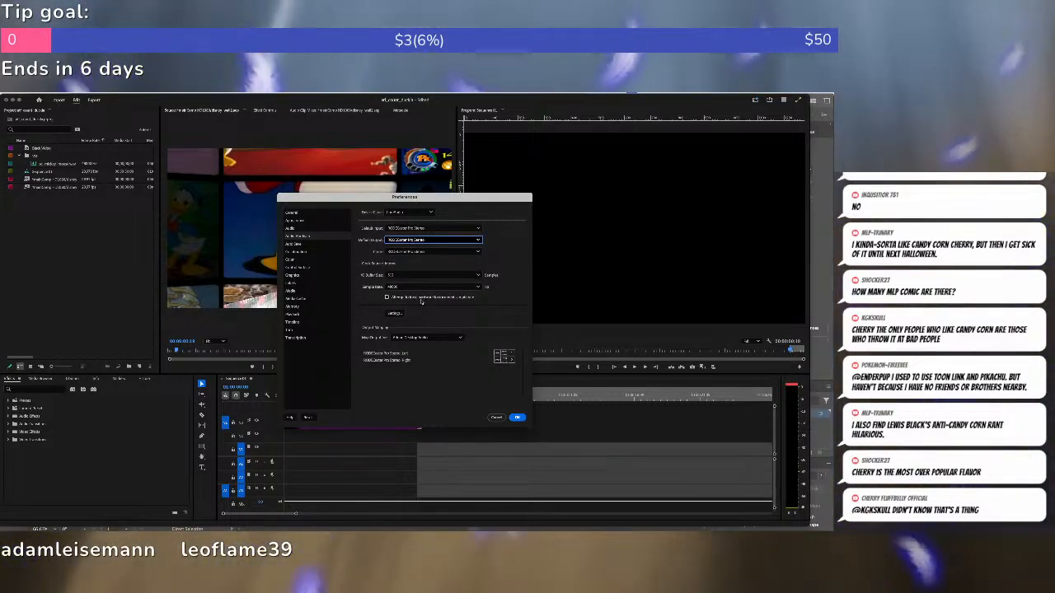
left_click(517, 417)
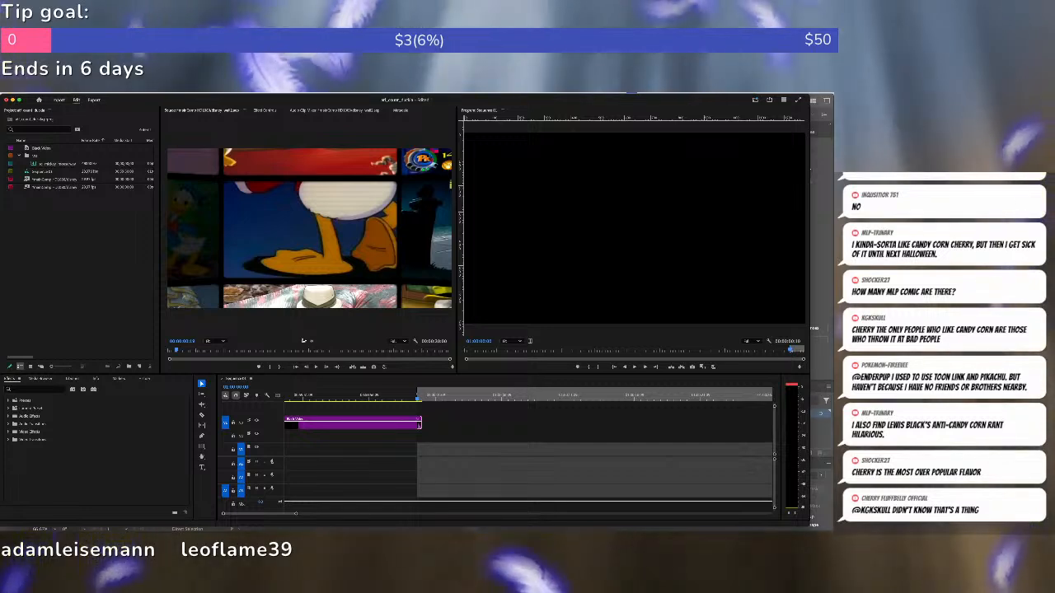
Overwrite the video wall comp from its first frame onto track V1 at the sequence In point, without its audio.
left_click_drag(176, 350, 167, 351)
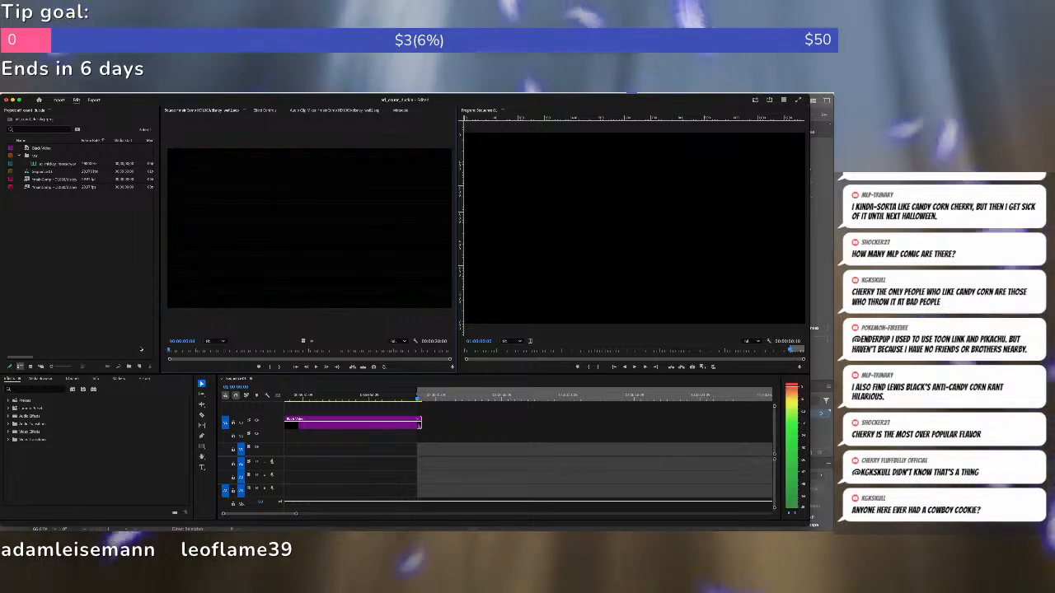
key("i")
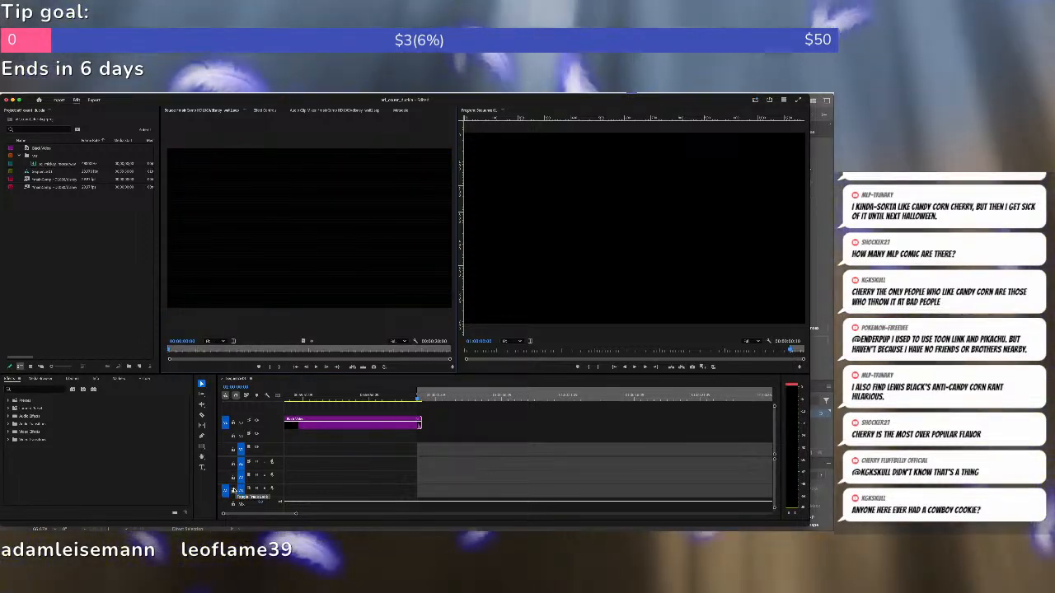
left_click(225, 490)
left_click(224, 449)
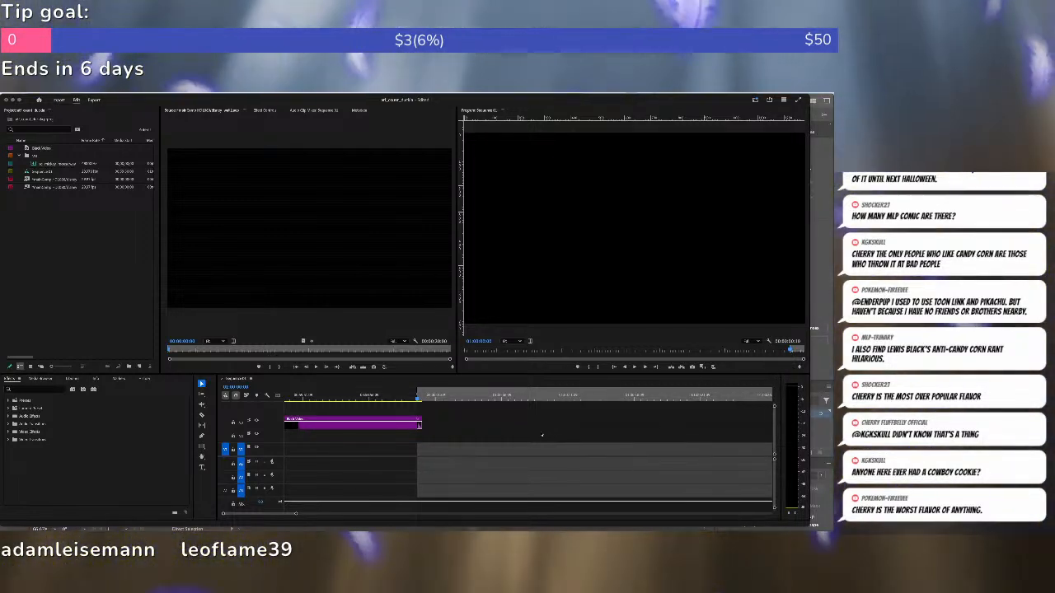
left_click(550, 426)
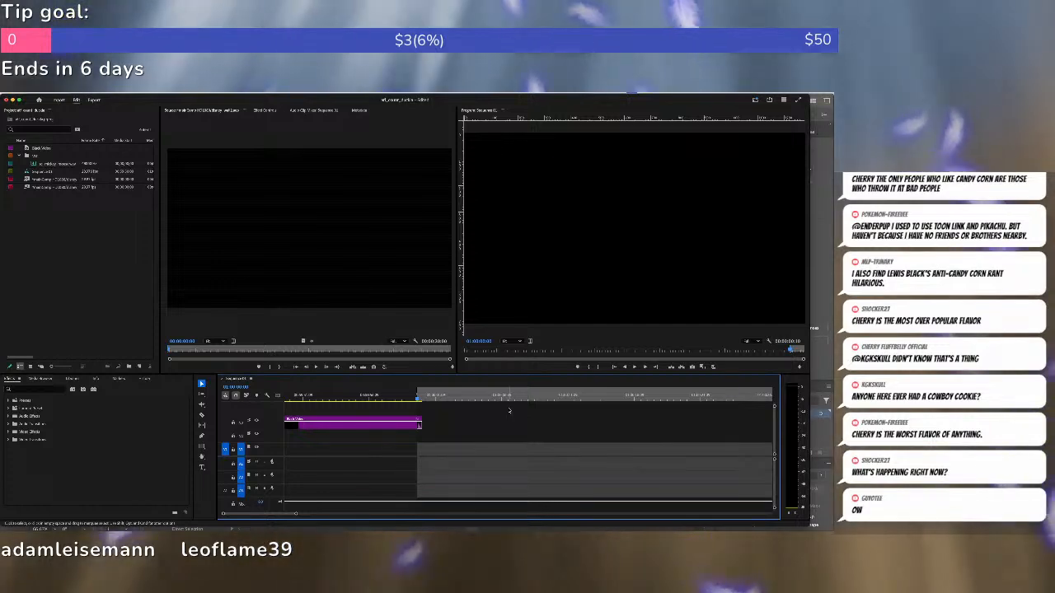
key("period")
Scrub through the placed video wall clip in the sequence and examine its animation from start to end.
left_click(468, 398)
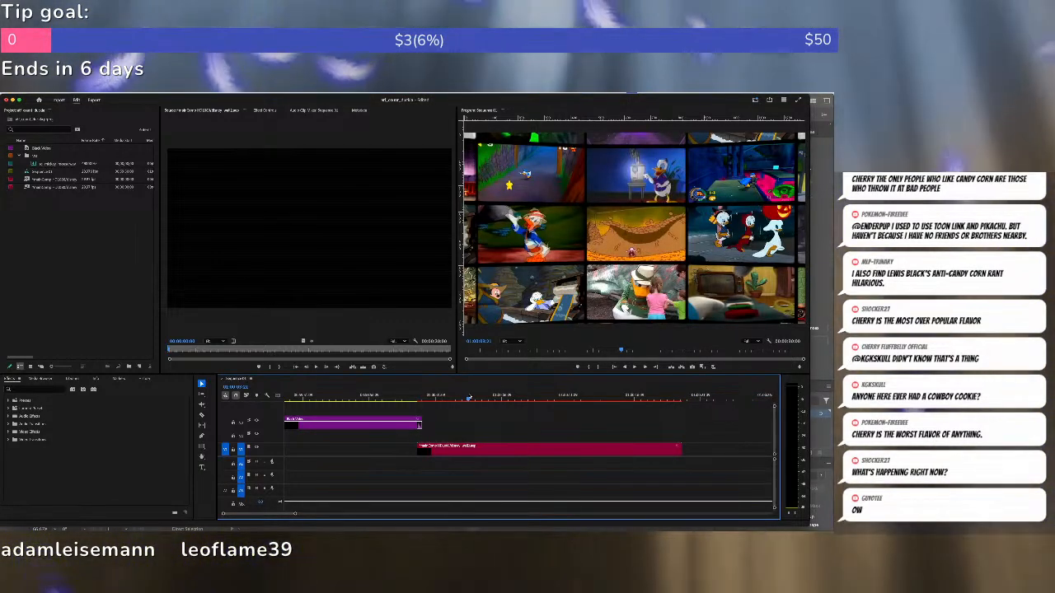
left_click(428, 399)
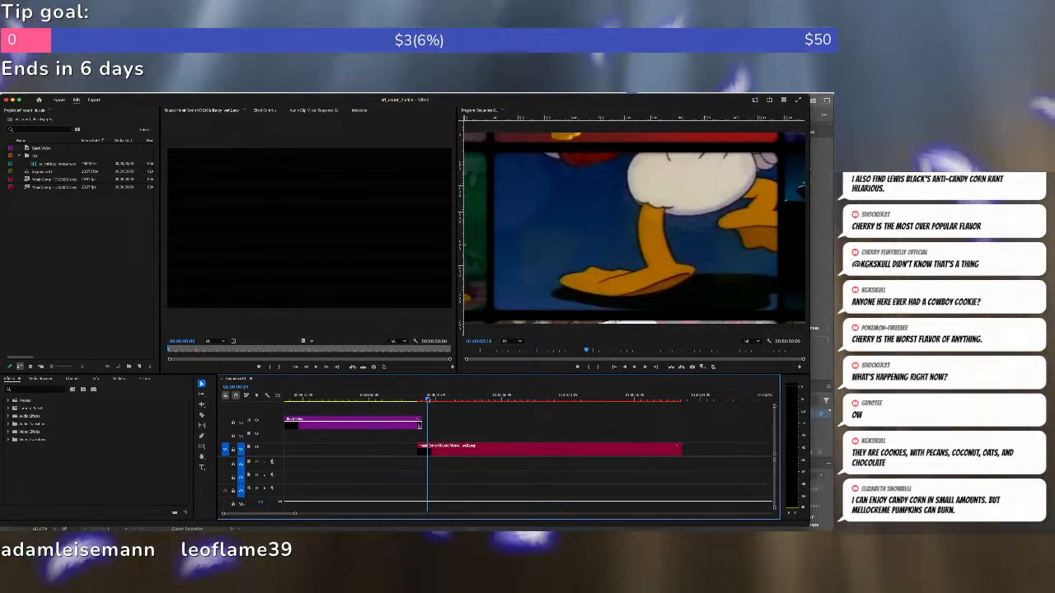
left_click(442, 398)
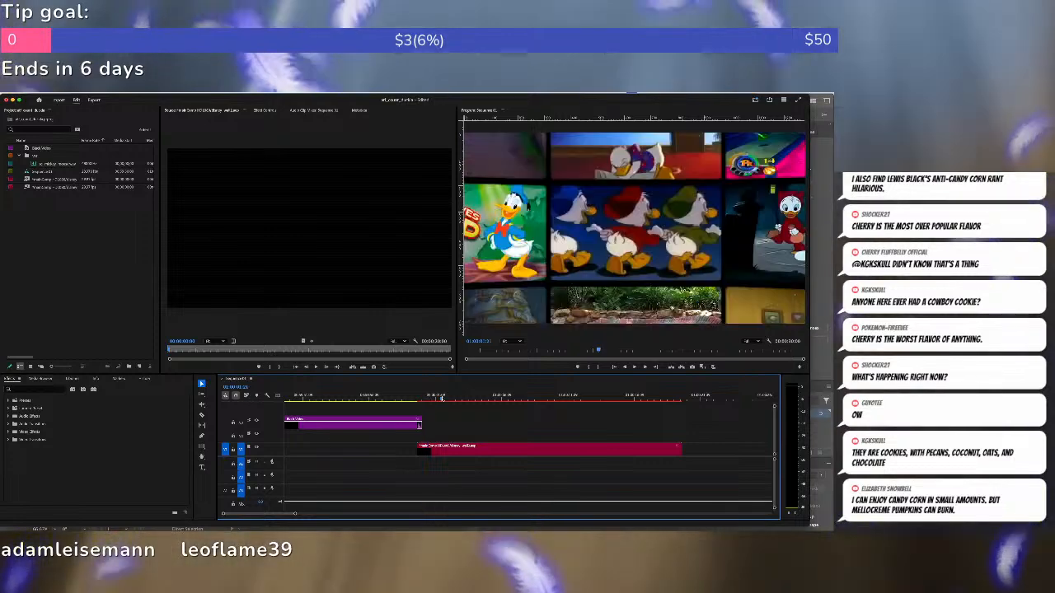
left_click_drag(442, 398, 675, 399)
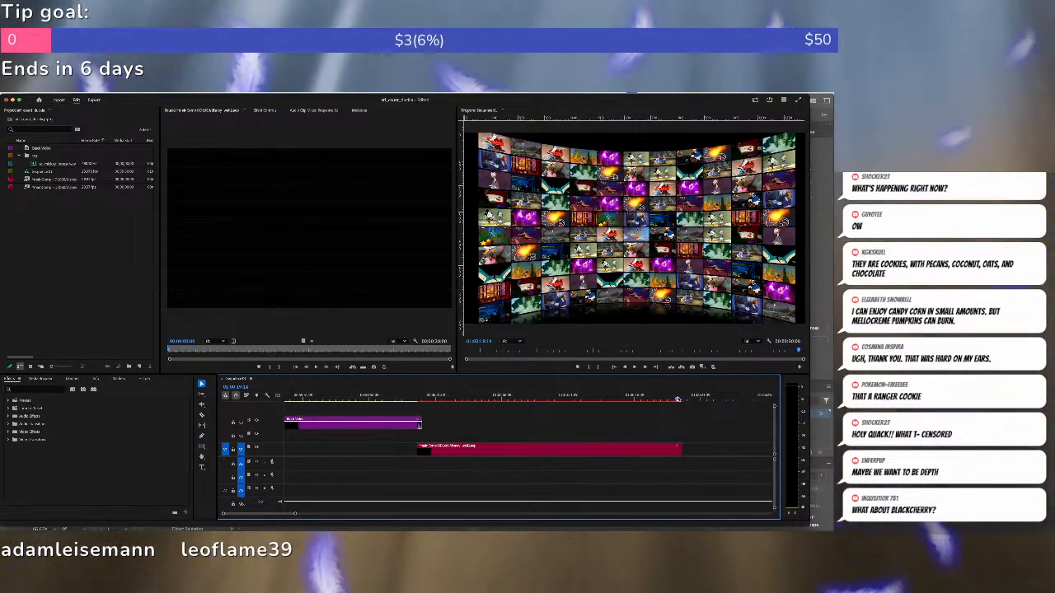
left_click_drag(677, 399, 671, 400)
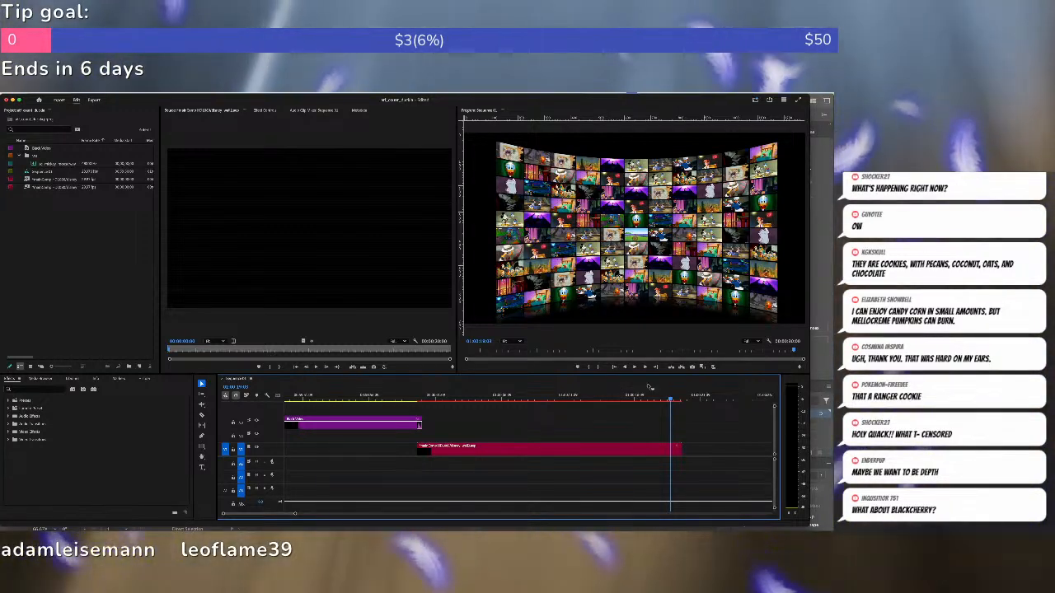
left_click(629, 396)
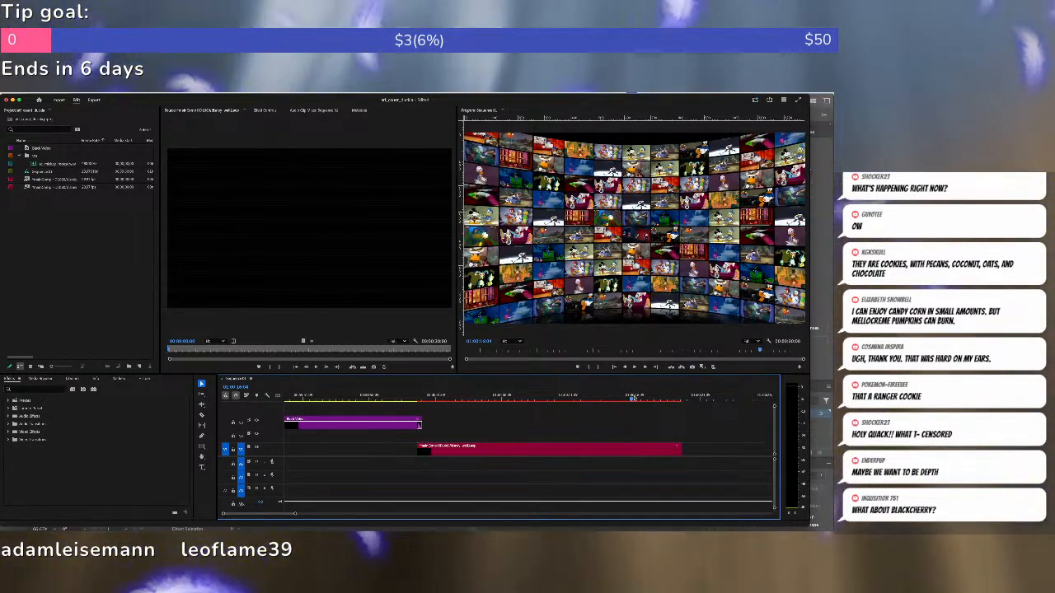
left_click(672, 396)
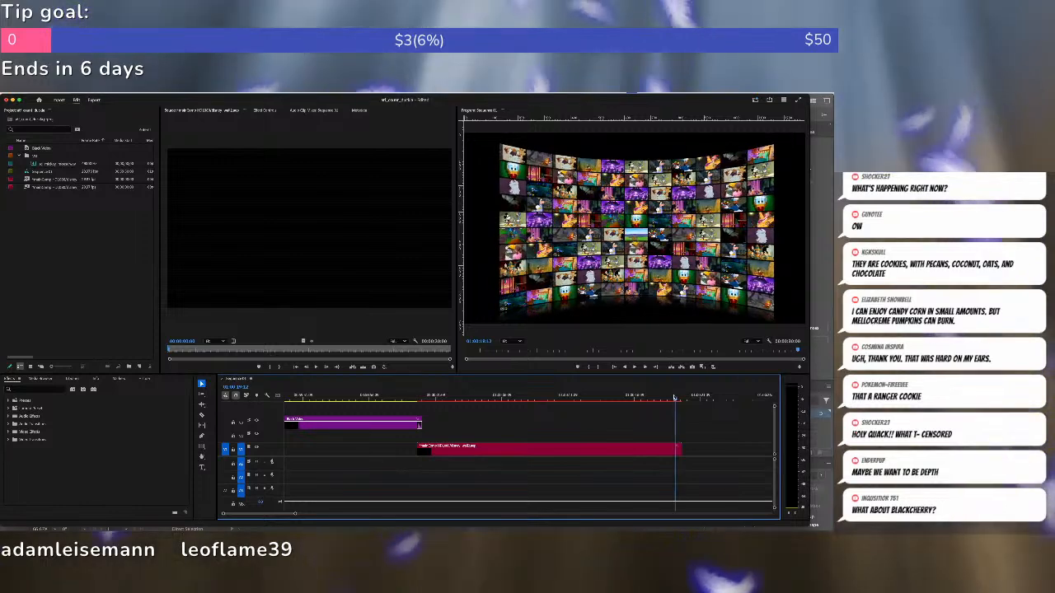
left_click(682, 397)
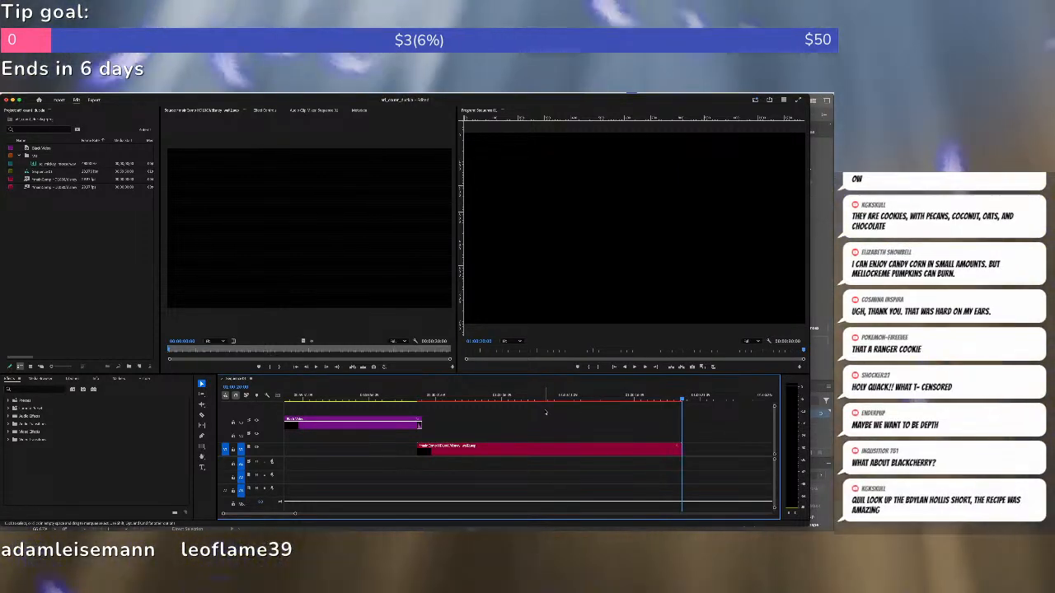
Switch to Finder, open the Drawings folder and preview mickey_mouse.ai.
key("super+Tab")
key("super+Tab")
key("super+Tab")
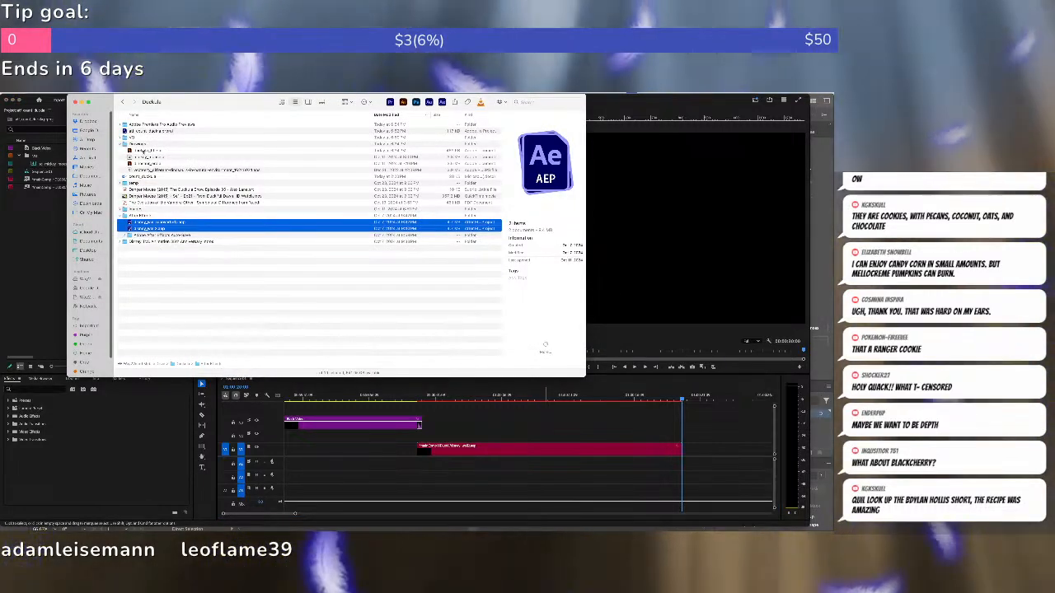
double_click(144, 145)
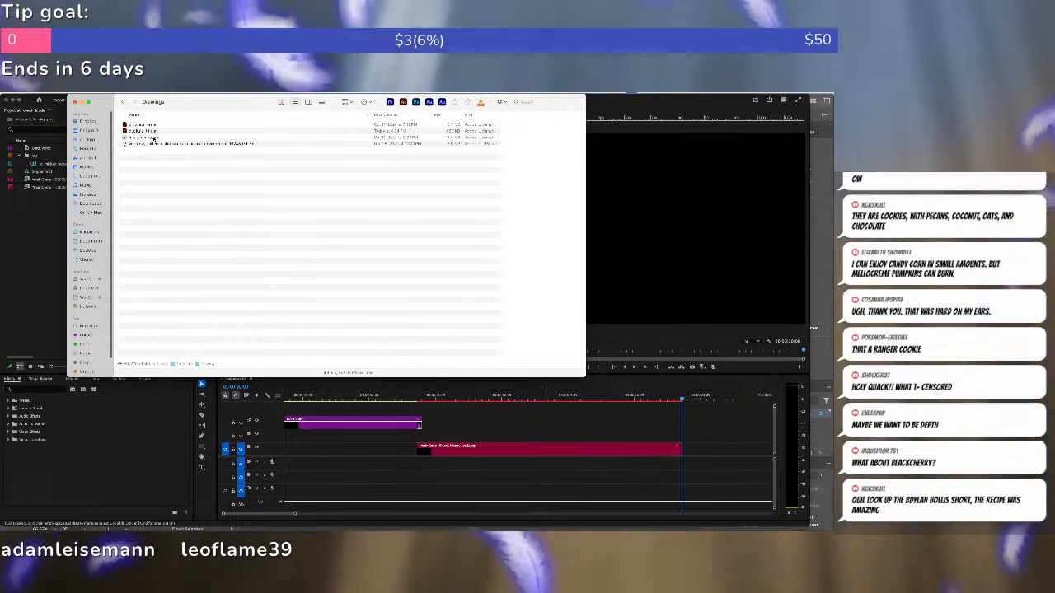
left_click(154, 138)
key("space")
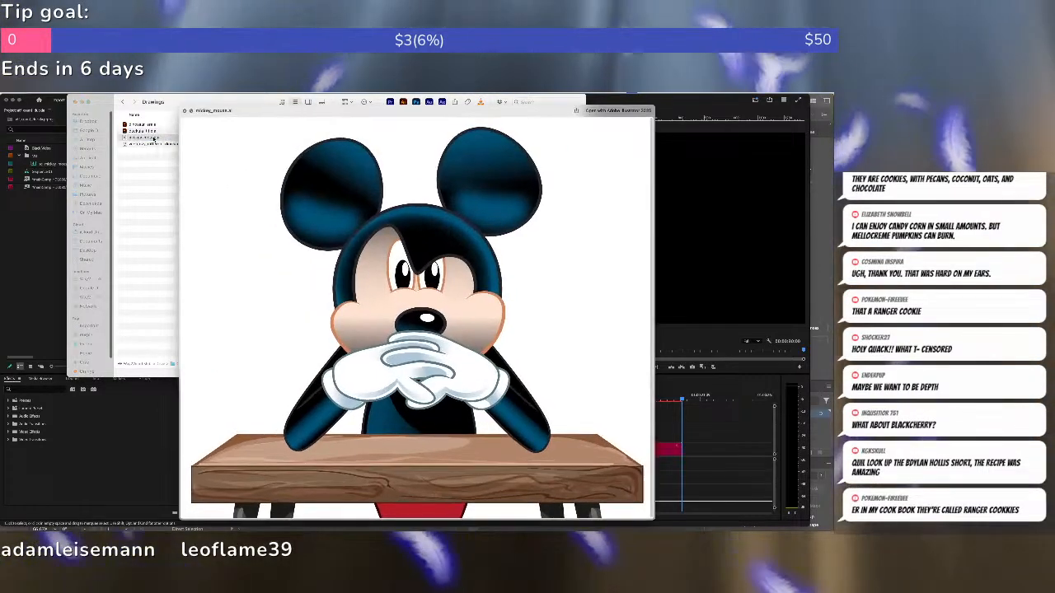
Open mickey_mouse.ai in Illustrator, make its hidden layers visible and hide the reference image layer, Layer 1.
key("space")
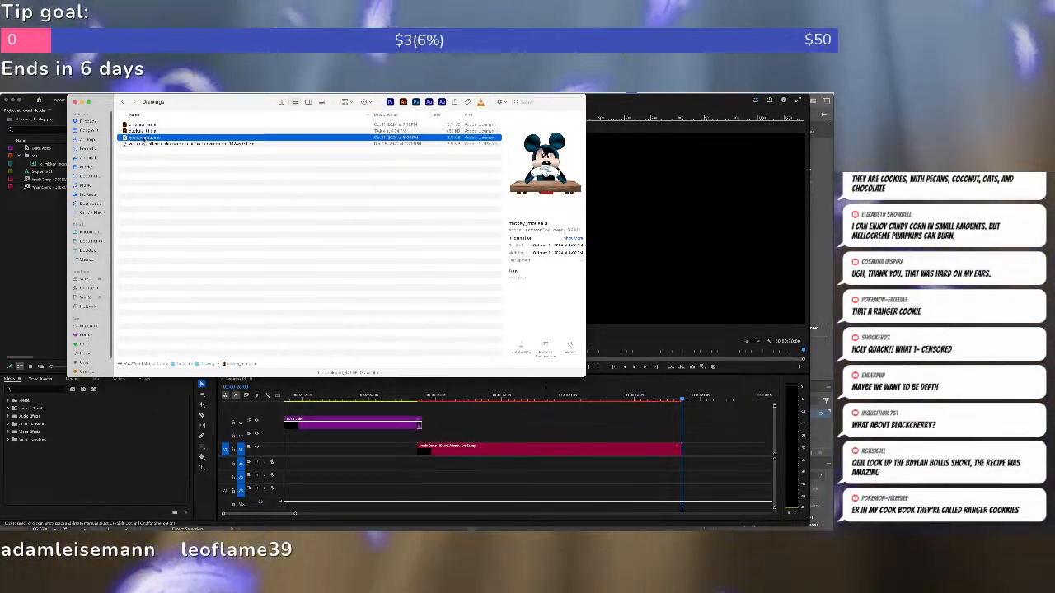
double_click(145, 138)
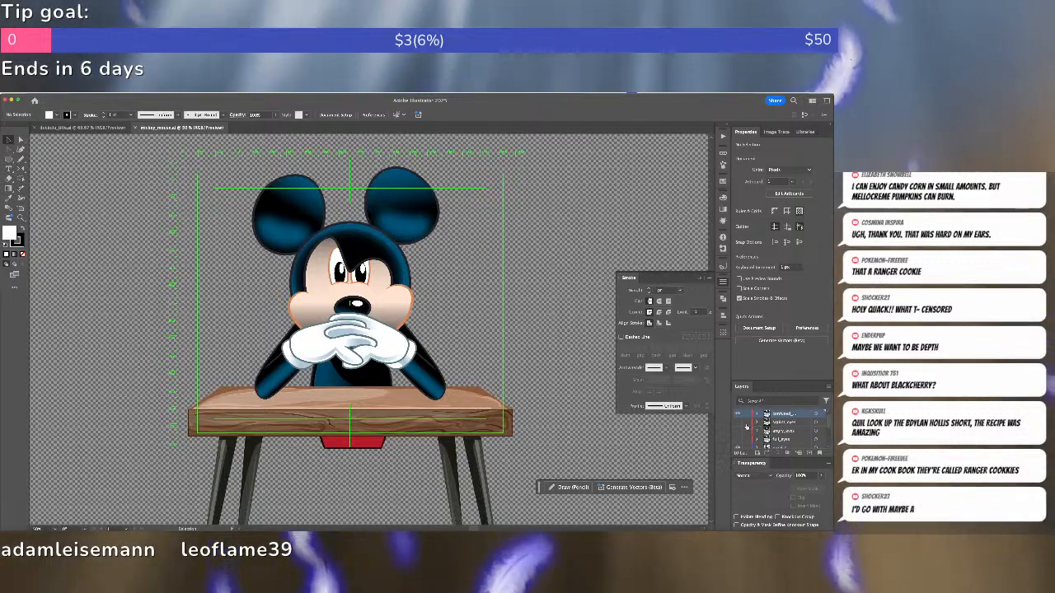
left_click_drag(740, 423, 739, 445)
scroll(753, 434, "down", 3)
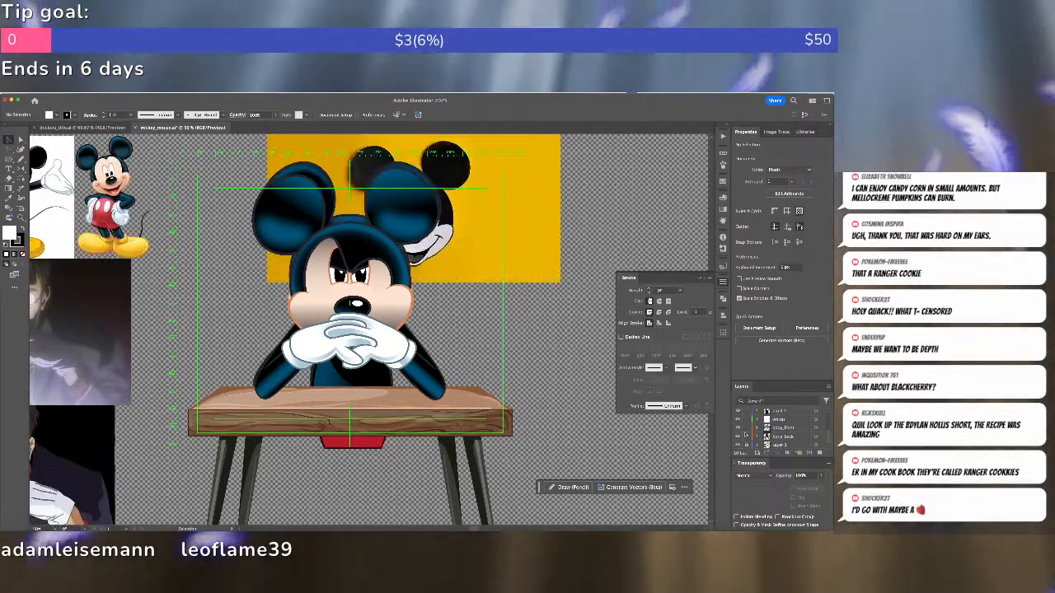
left_click(738, 445)
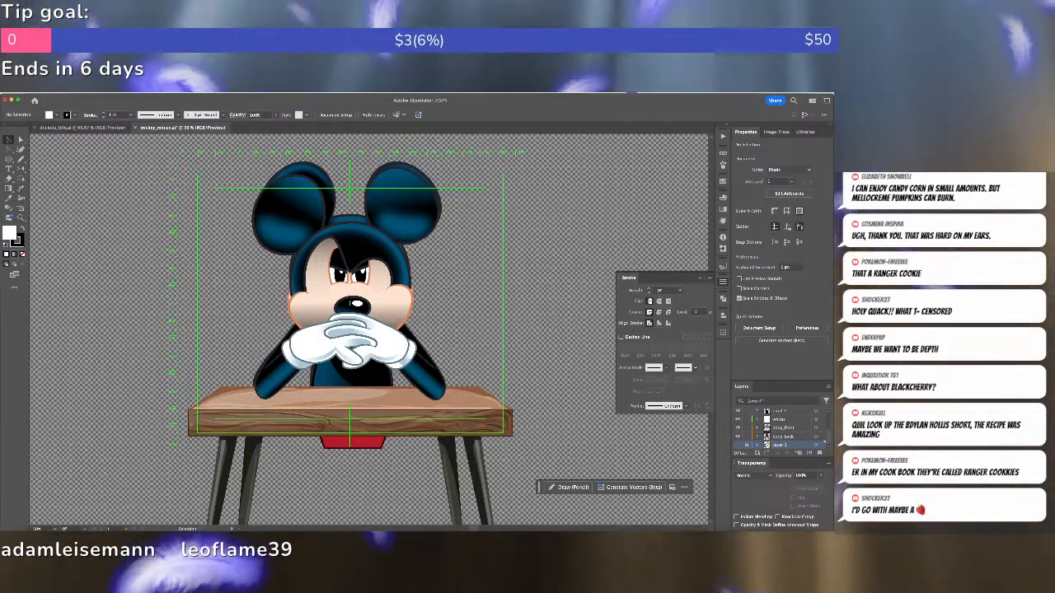
Run the artboard export script and set it to Layers (on currently selected artboard), file prefix mickey and scaling 200.
left_click(50, 92)
mouse_move(93, 267)
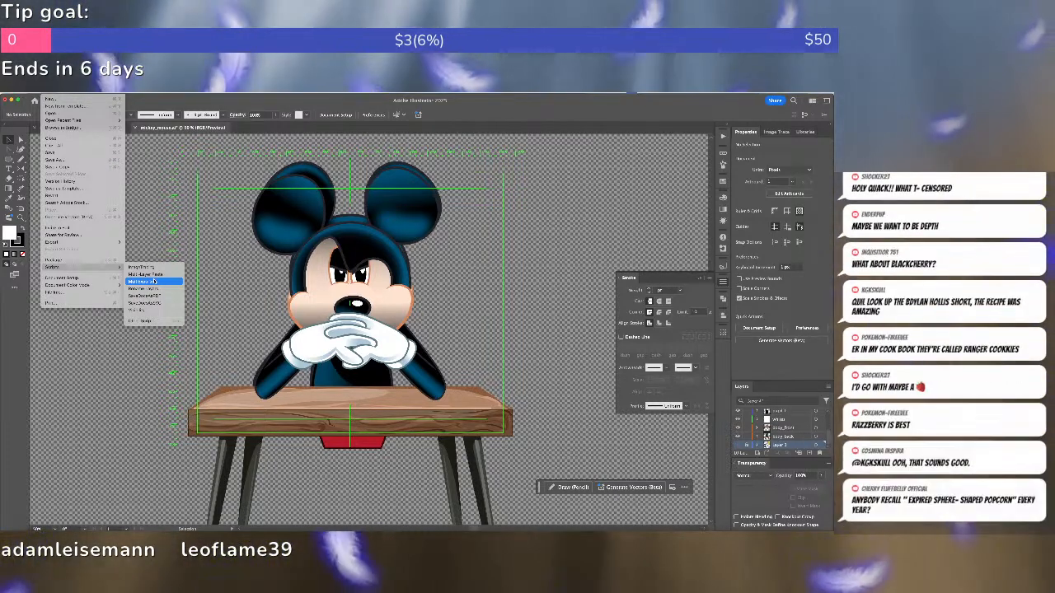
left_click(153, 282)
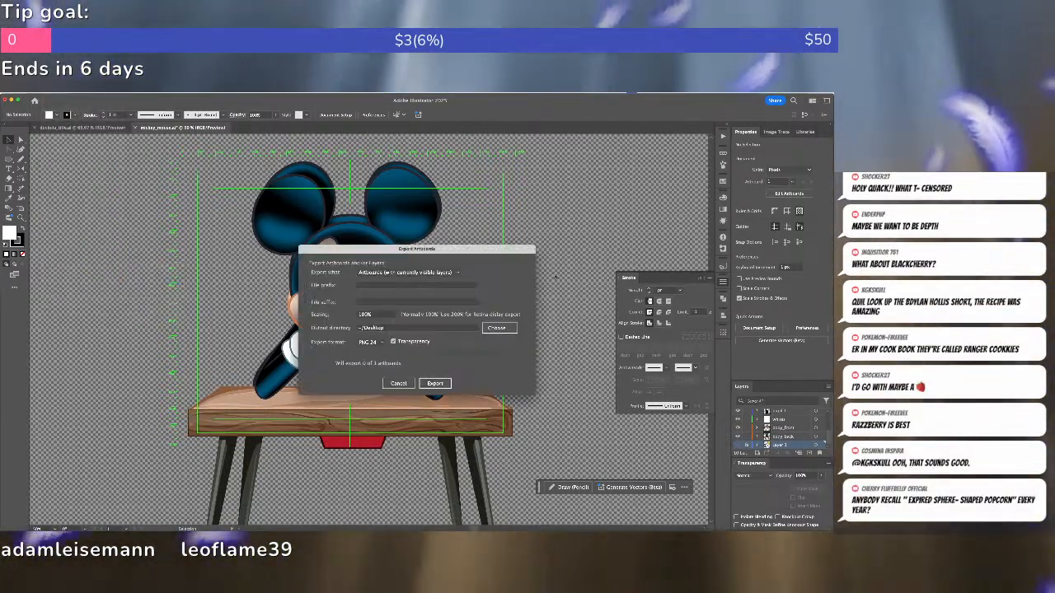
left_click(418, 273)
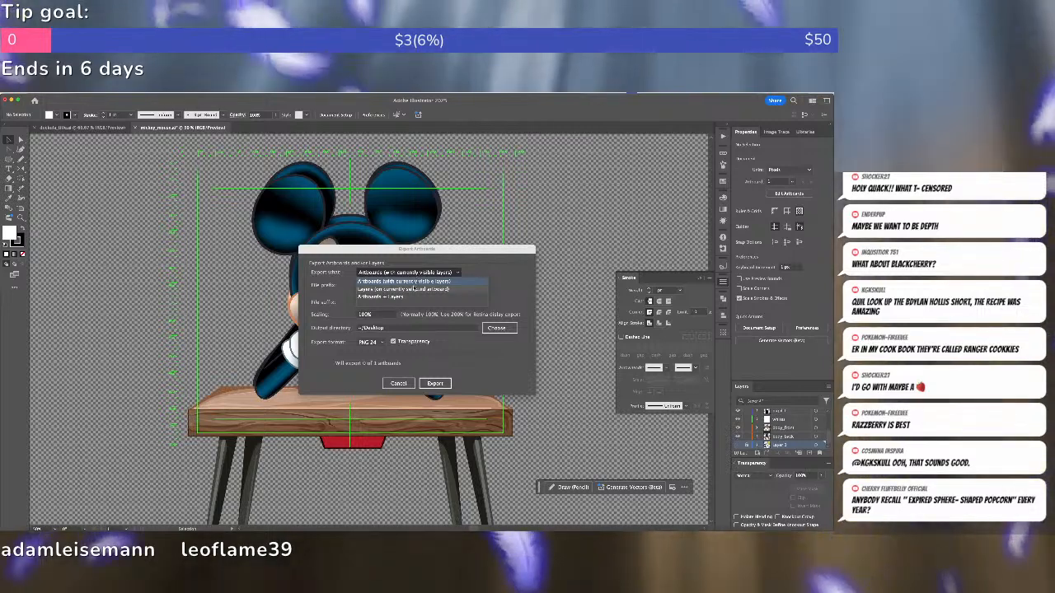
left_click(415, 288)
left_click(399, 286)
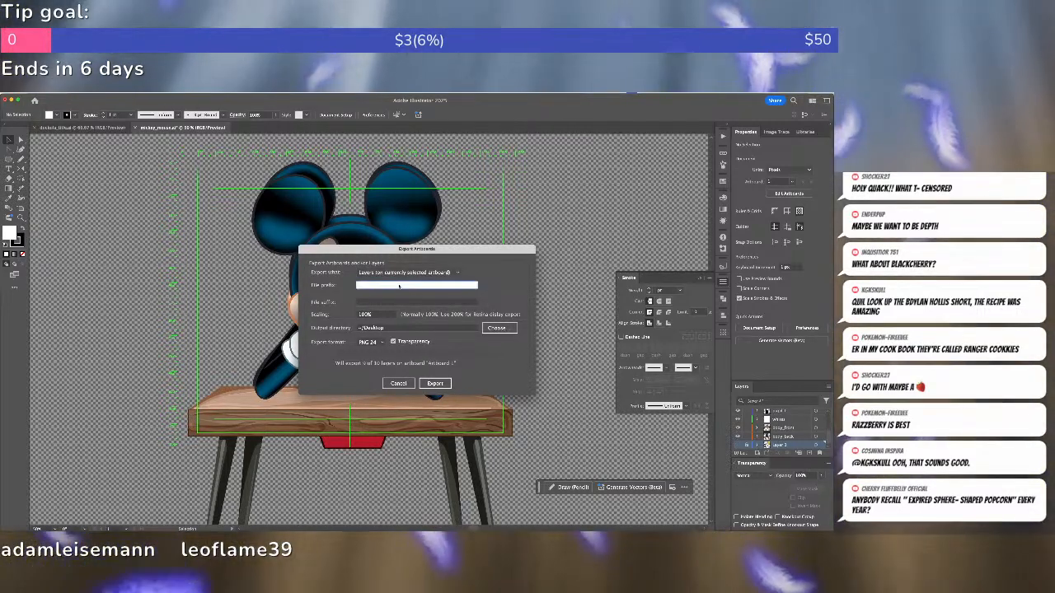
type("mickey")
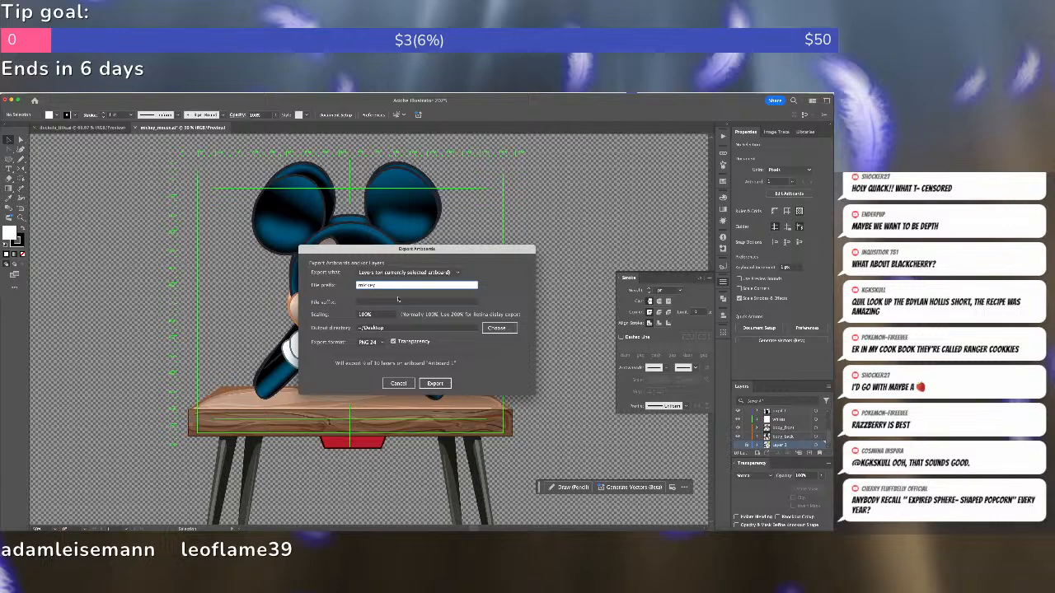
key("Tab")
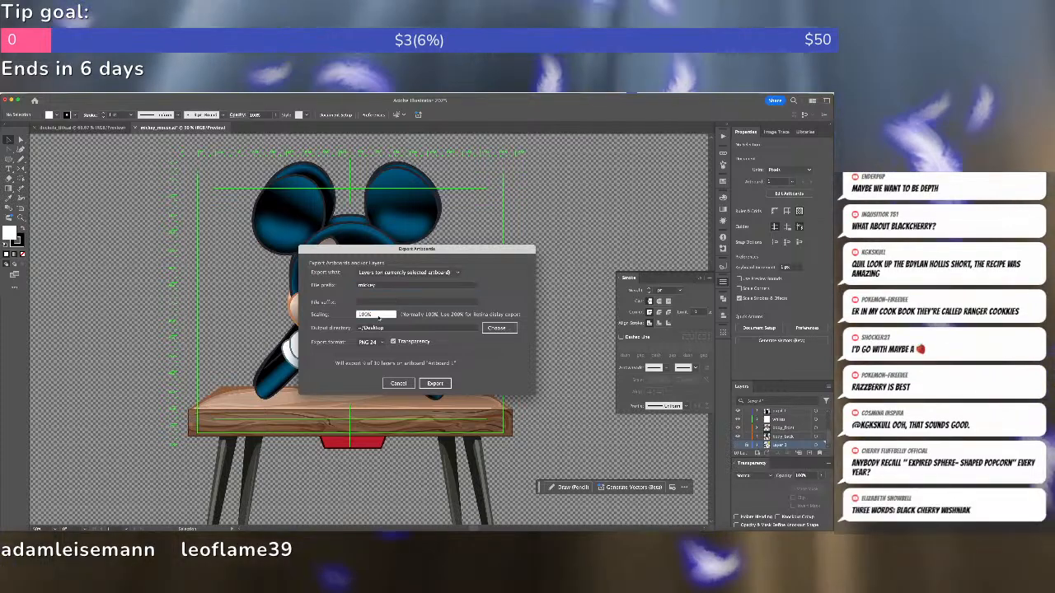
type("200")
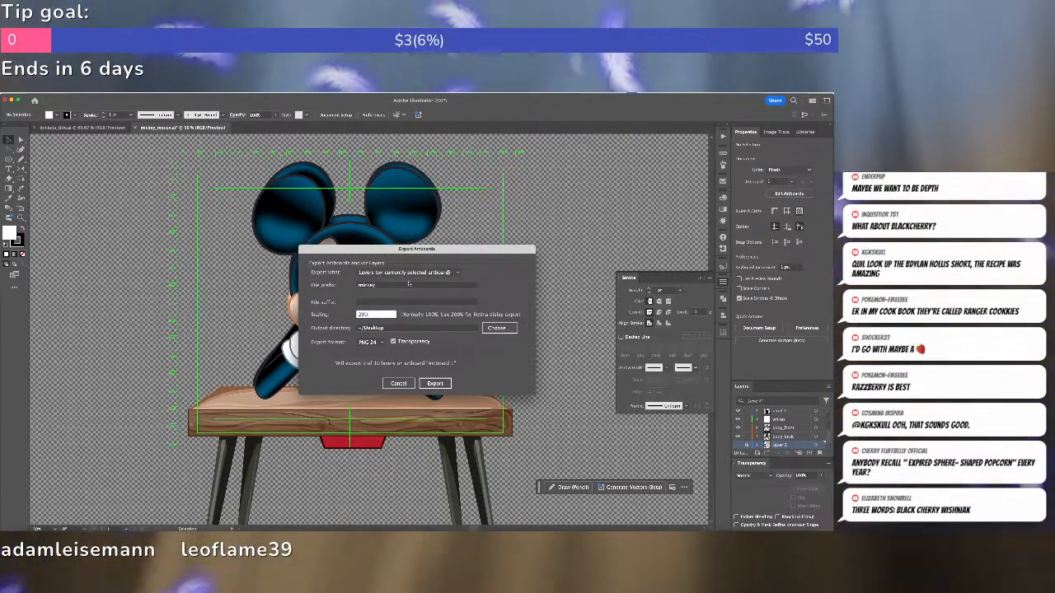
Browse for the export's output directory and create a Graphics folder inside the Duckula folder.
left_click(492, 329)
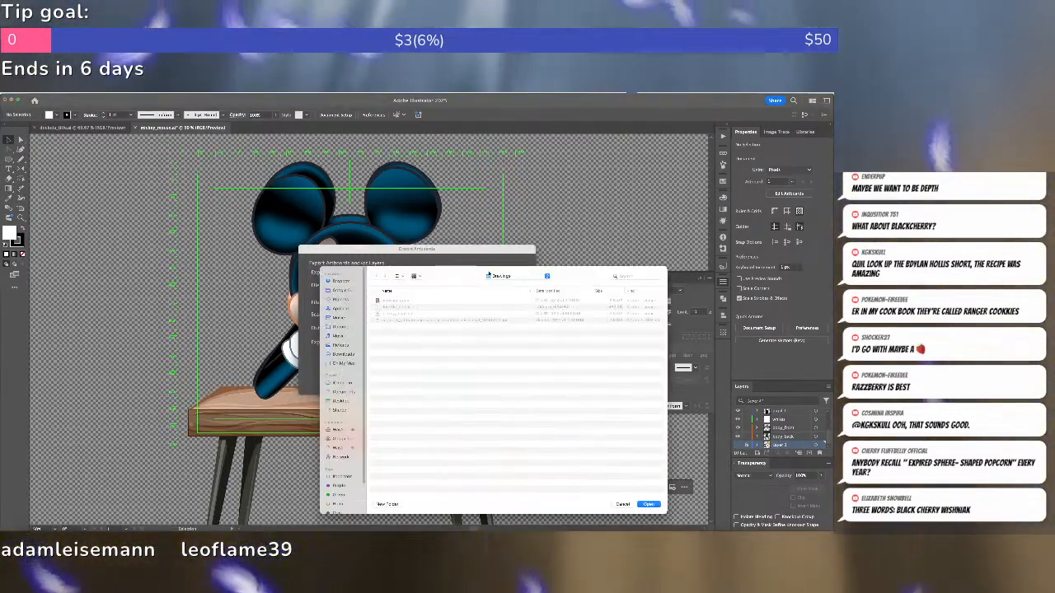
left_click(497, 277)
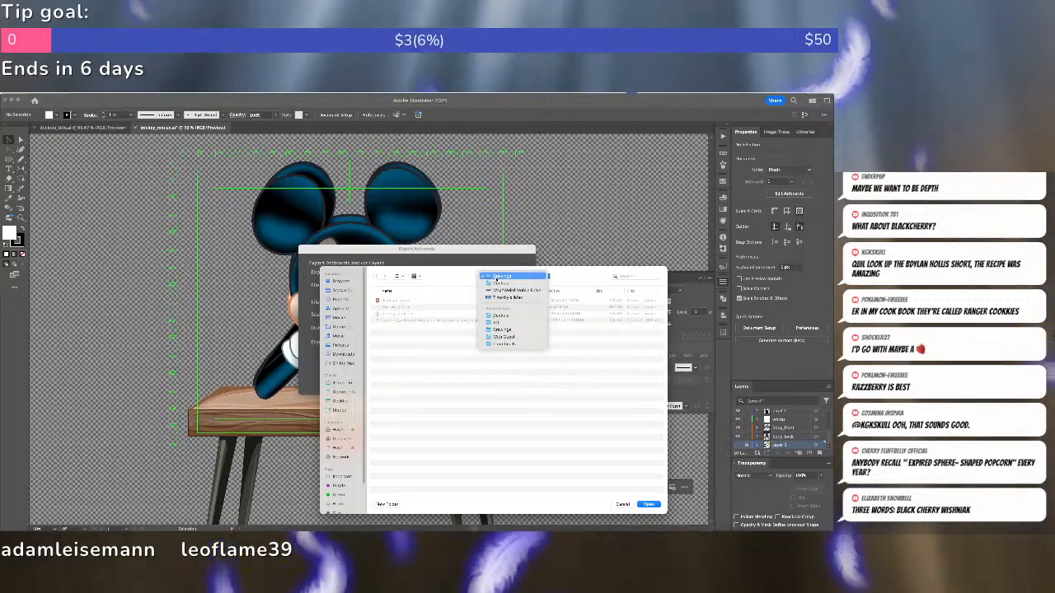
left_click(500, 284)
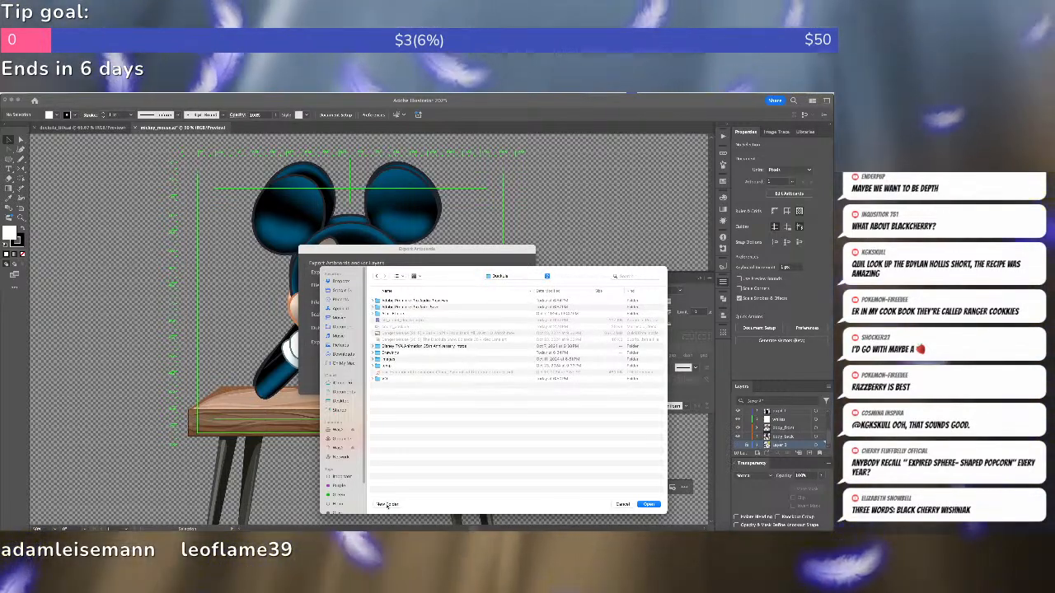
left_click(387, 504)
type("Gr")
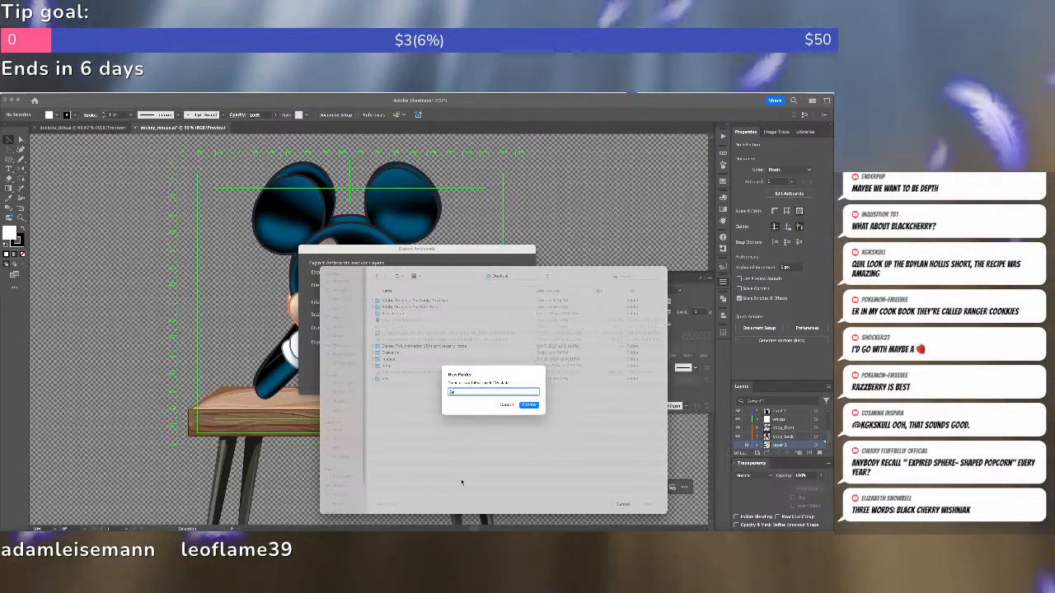
type("aphic")
key("Return")
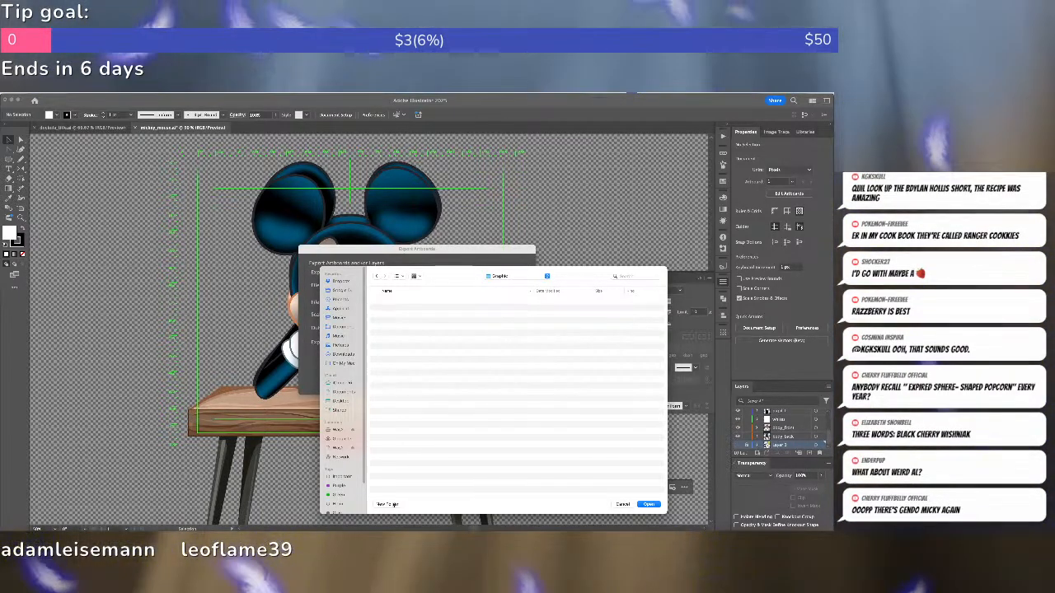
Create a Mickey subfolder as the output directory and export the layers as transparent PNG 24 files.
left_click(393, 505)
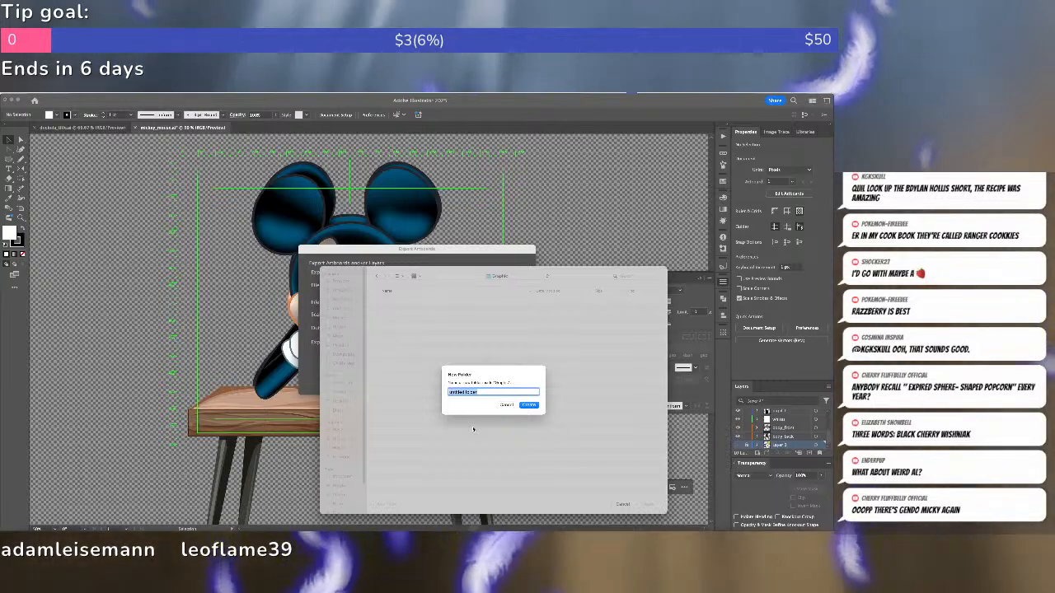
type("Mickey")
key("Return")
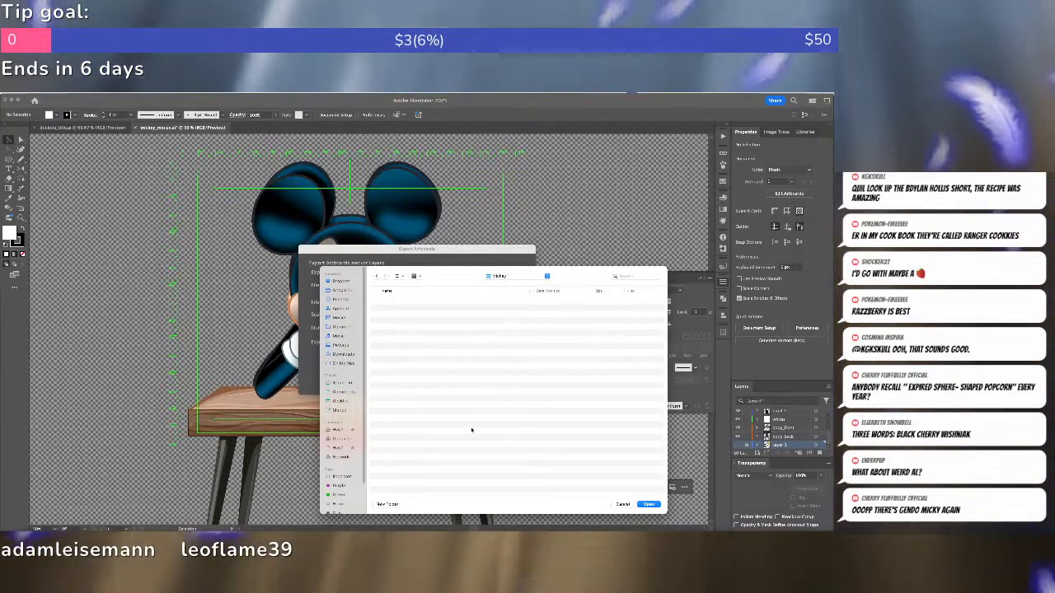
left_click(650, 504)
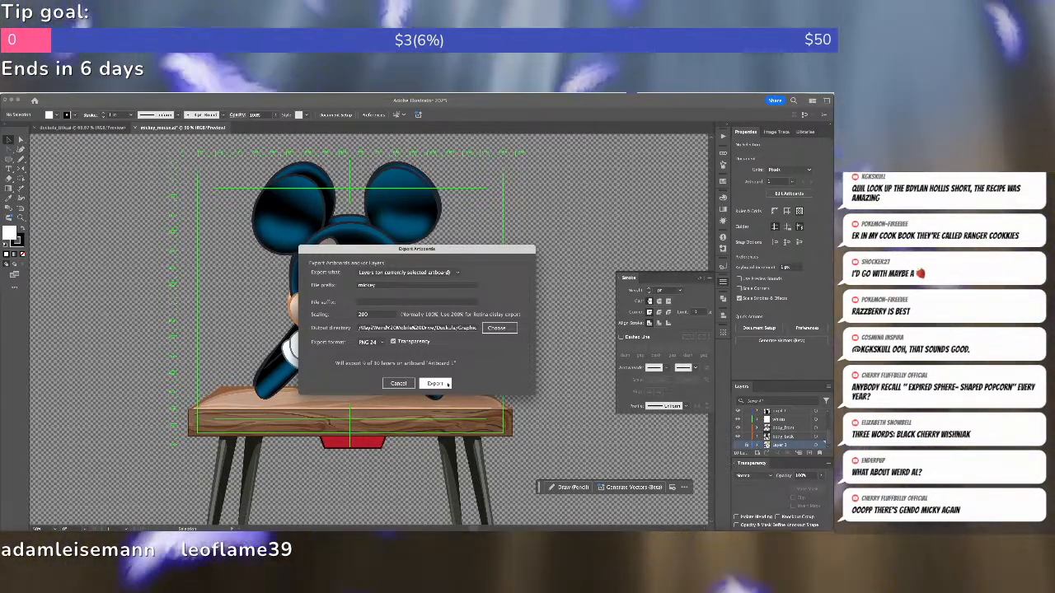
left_click(446, 383)
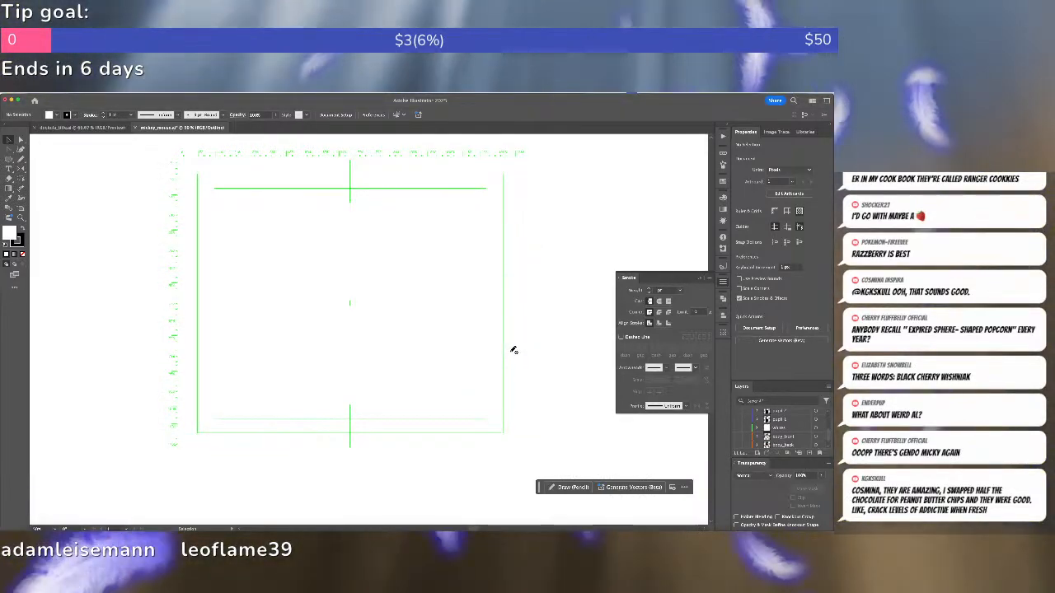
key("ctrl+minus")
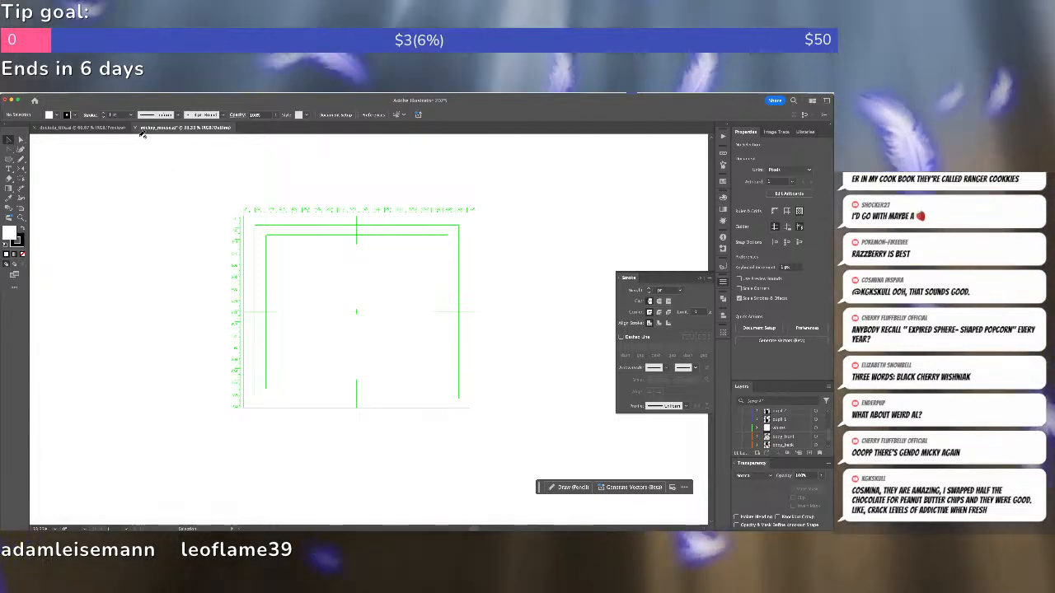
Switch to Finder, go up to the Duckula folder and select the Graphics folder.
key("super+Tab")
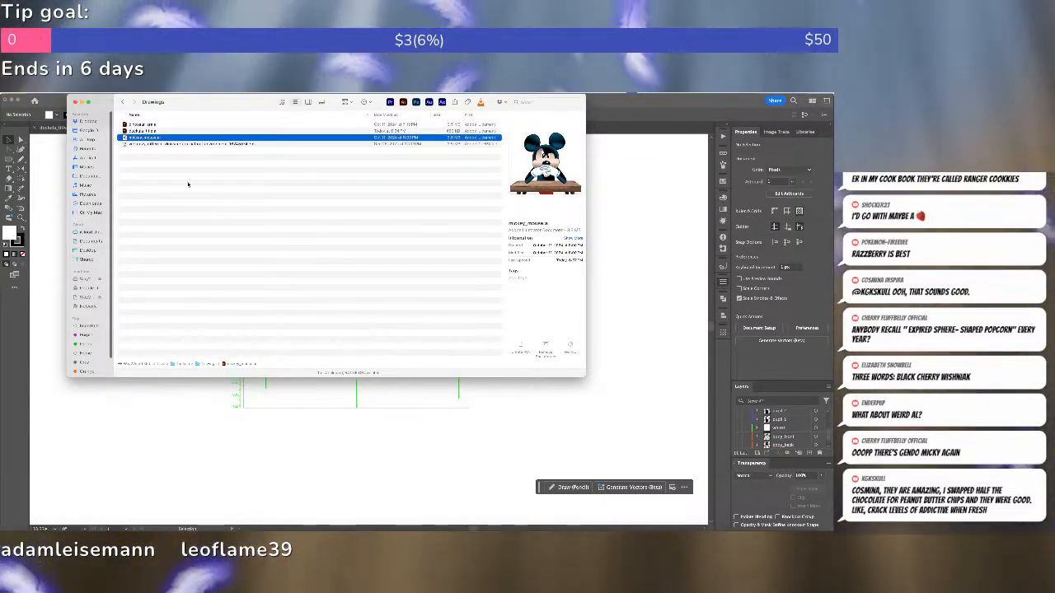
left_click(188, 184)
key("super+Up")
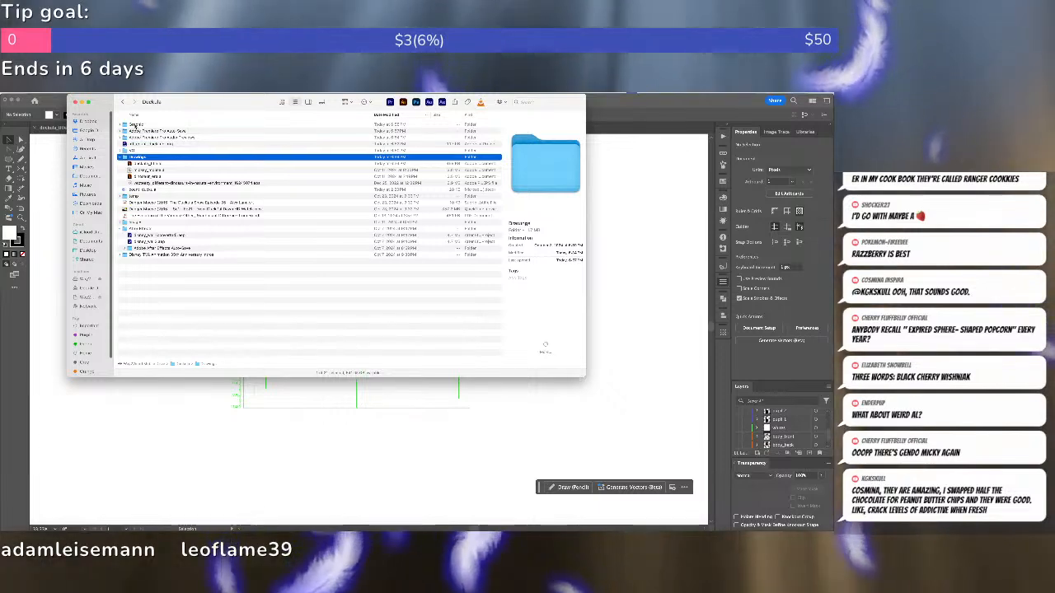
left_click(135, 125)
left_click_drag(186, 107, 229, 109)
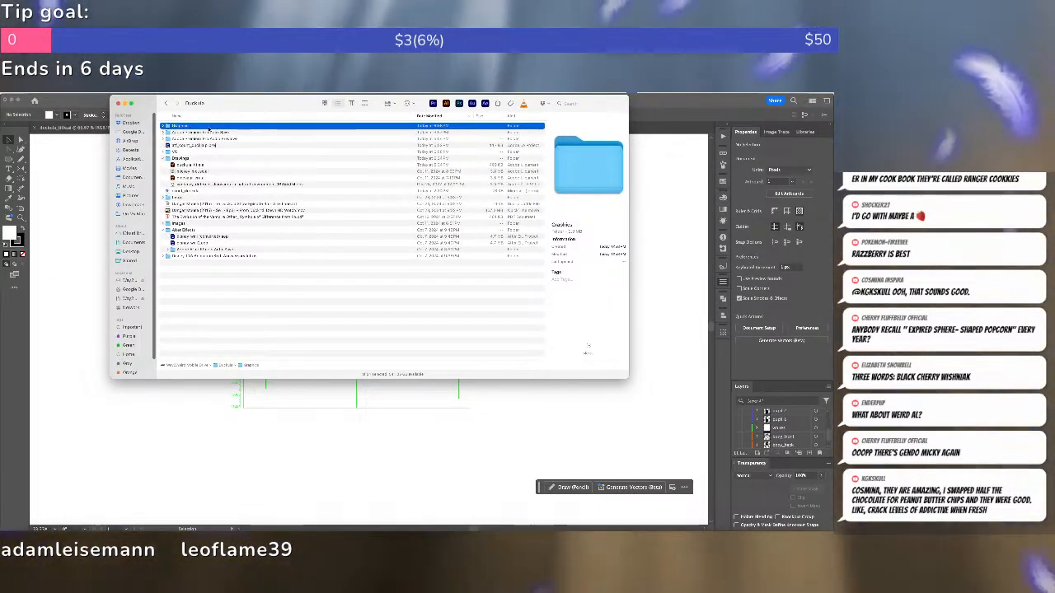
Bring the Finder window over to Premiere Pro and import the Graphics folder into the project.
left_click_drag(222, 109, 832, 162)
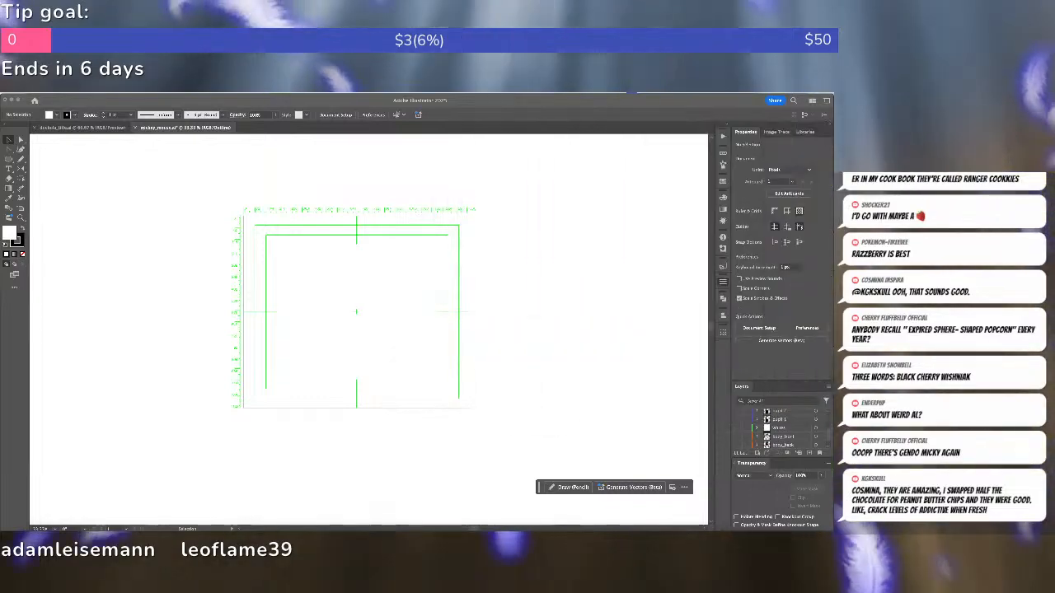
key("super+Tab")
key("super+Tab")
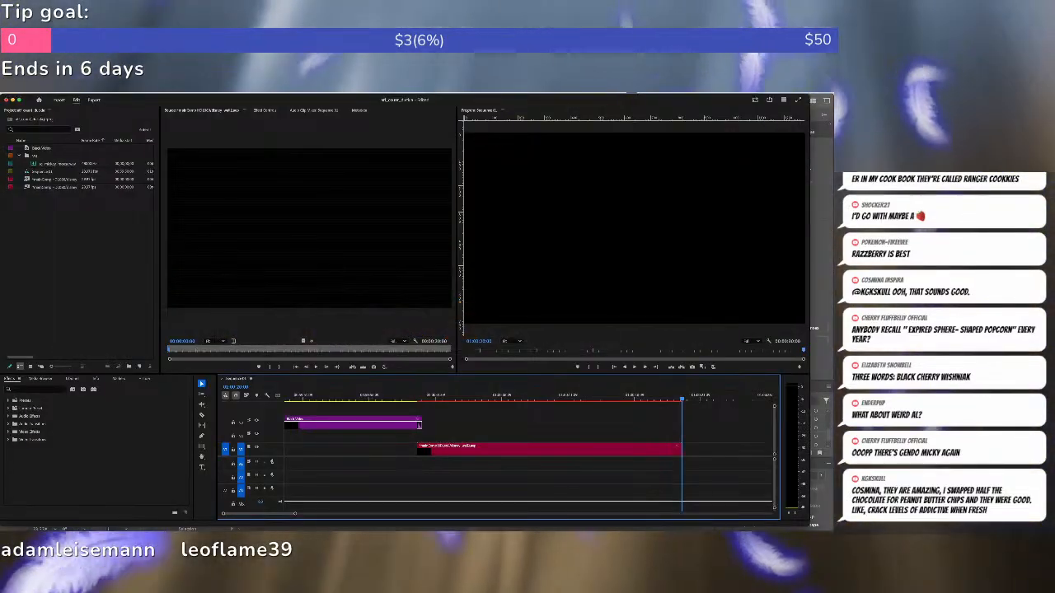
left_click_drag(833, 132, 285, 132)
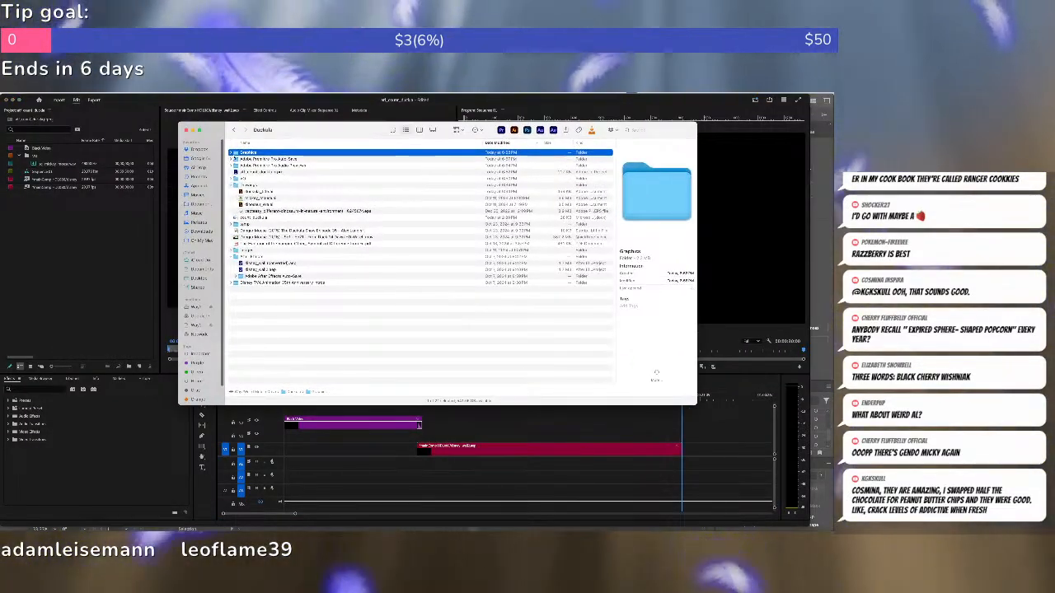
left_click_drag(236, 154, 89, 211)
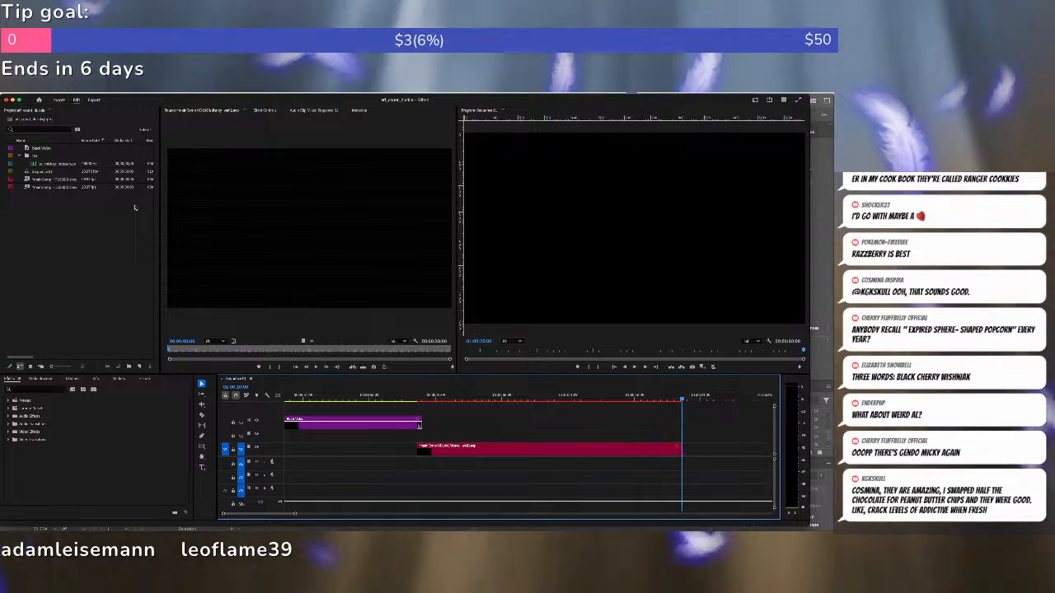
key("super+Tab")
left_click_drag(239, 153, 17, 203)
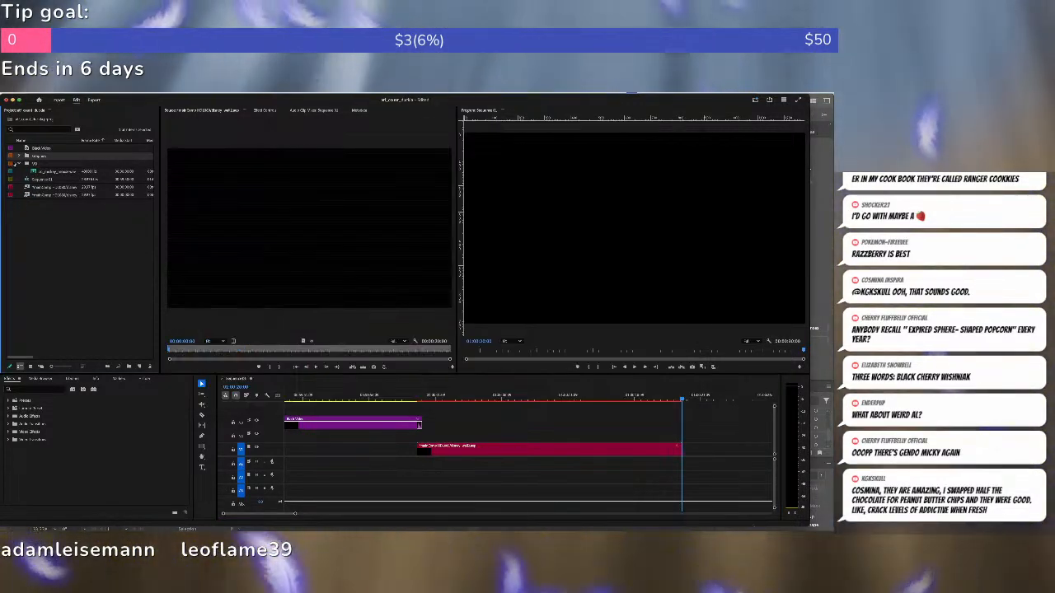
Expand the Graphics and Mickey bins and load the mickey_body_back image into the Source Monitor.
left_click(19, 156)
left_click(25, 164)
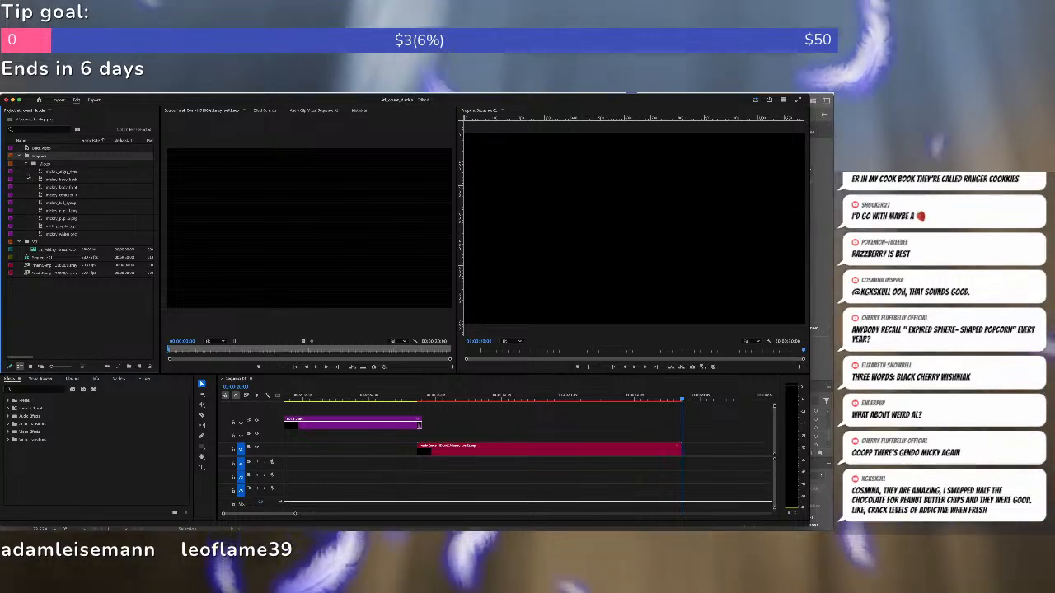
double_click(40, 180)
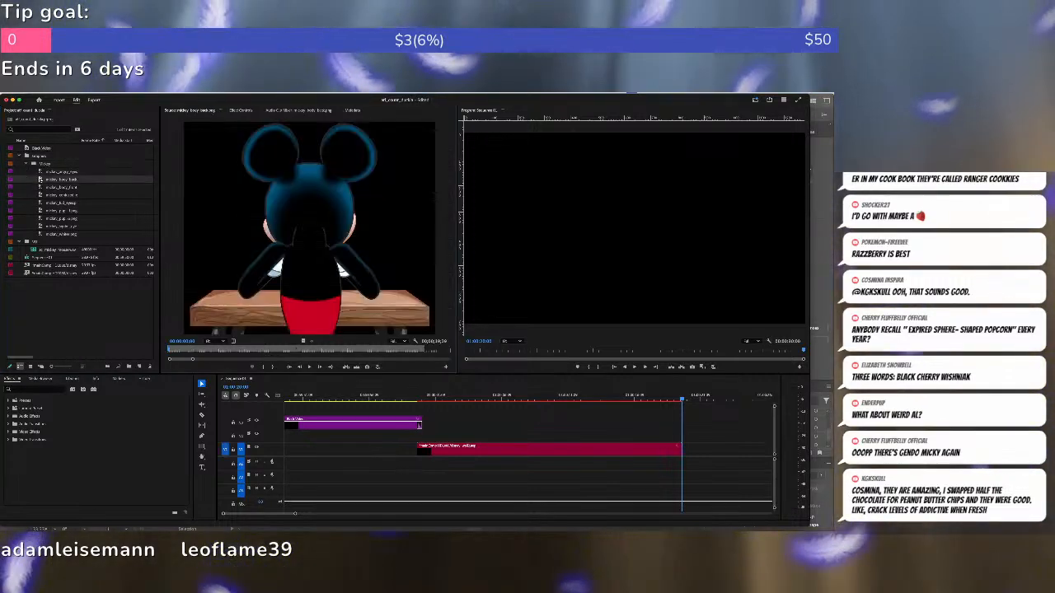
Play the video wall clip in the sequence and park the playhead at about 13 seconds.
left_click(446, 397)
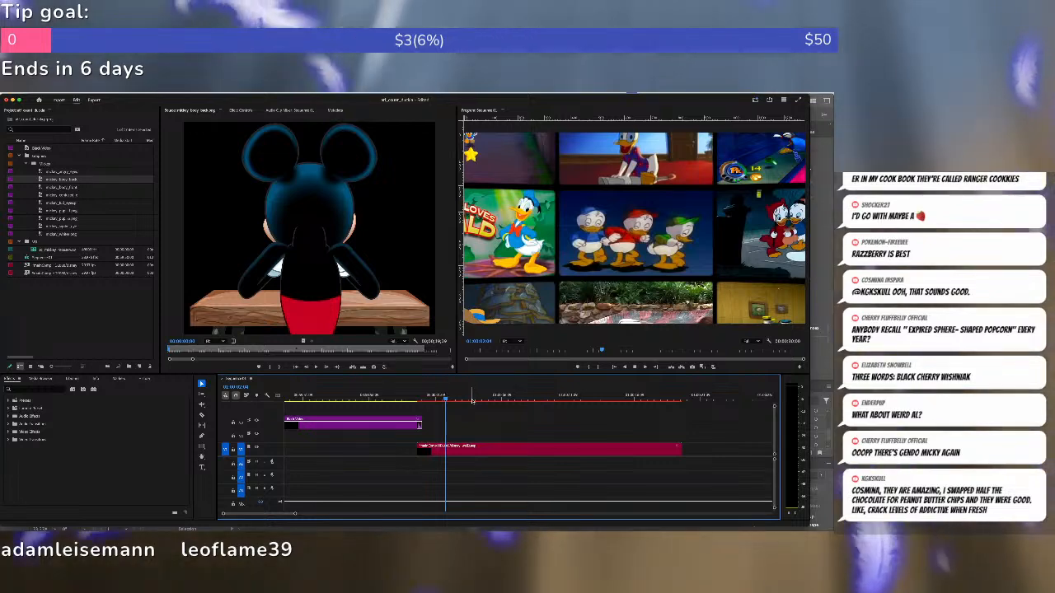
key("space")
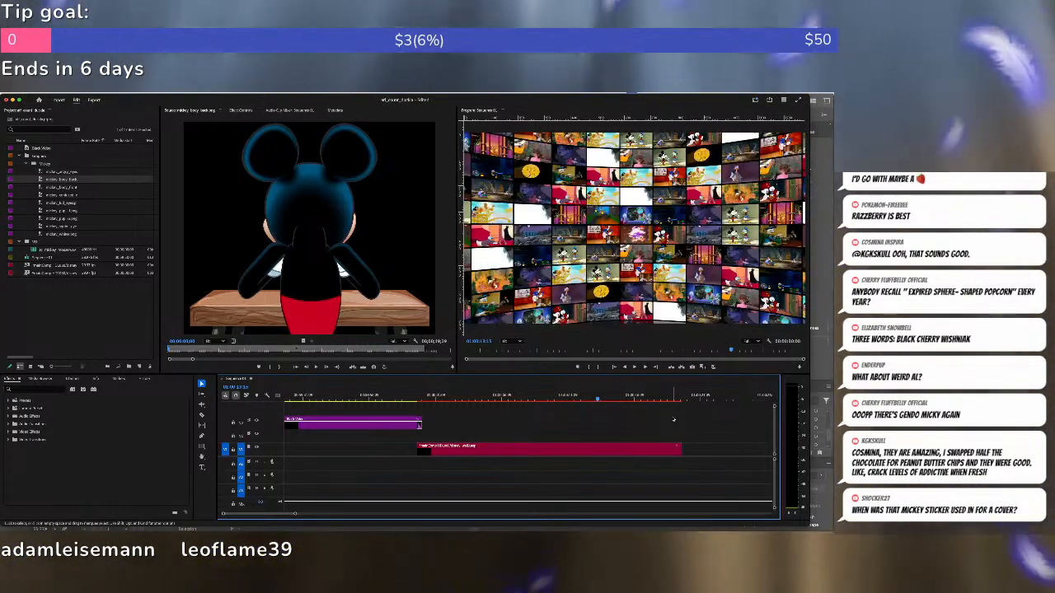
left_click(607, 399)
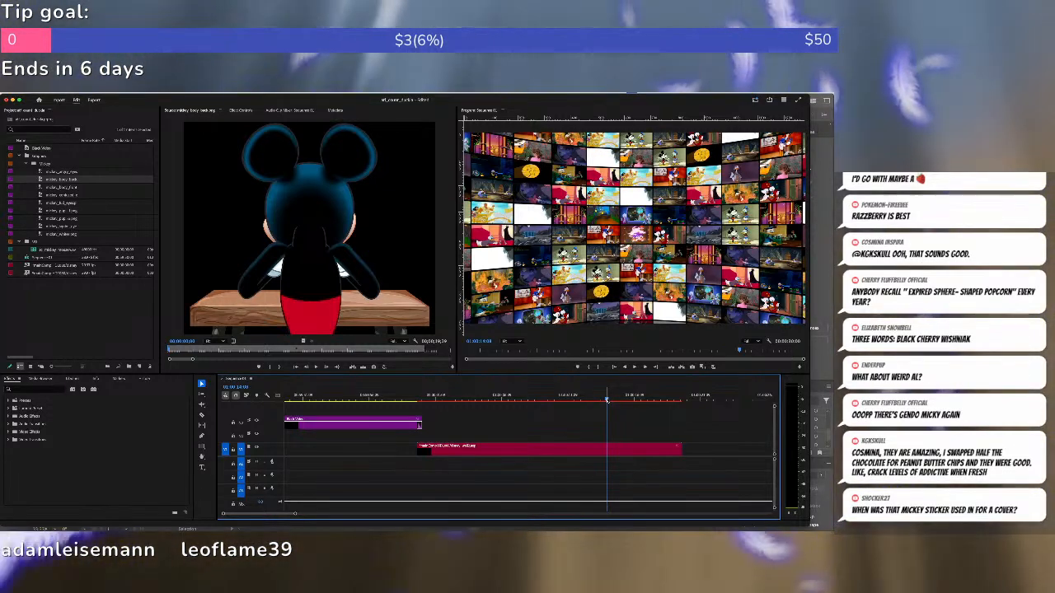
left_click_drag(608, 400, 597, 399)
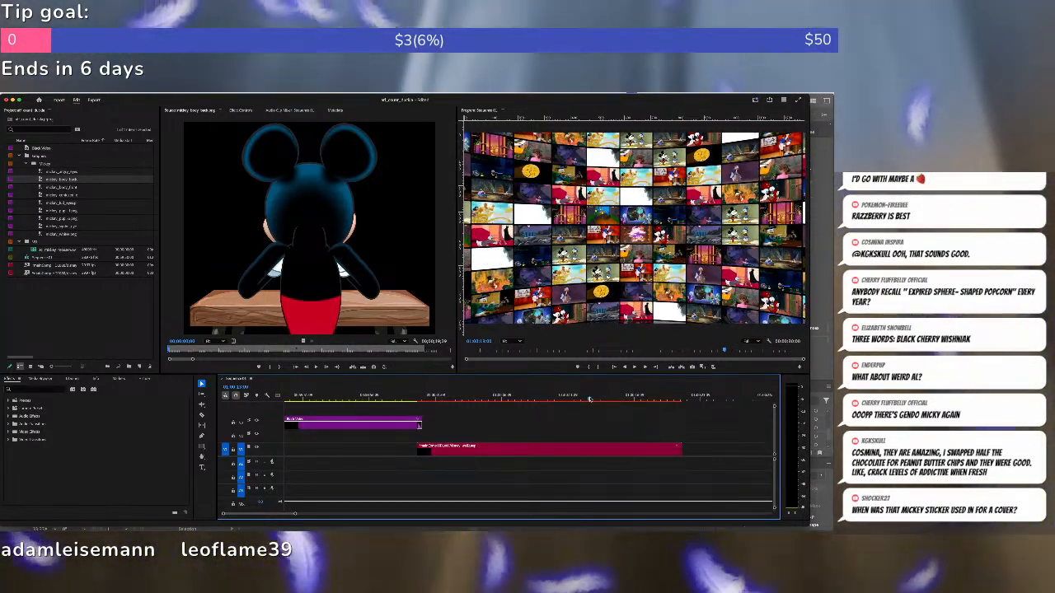
Overwrite mickey_body_back onto track V2 above the video wall clip, from about 13 seconds to that clip's last frame.
key("i")
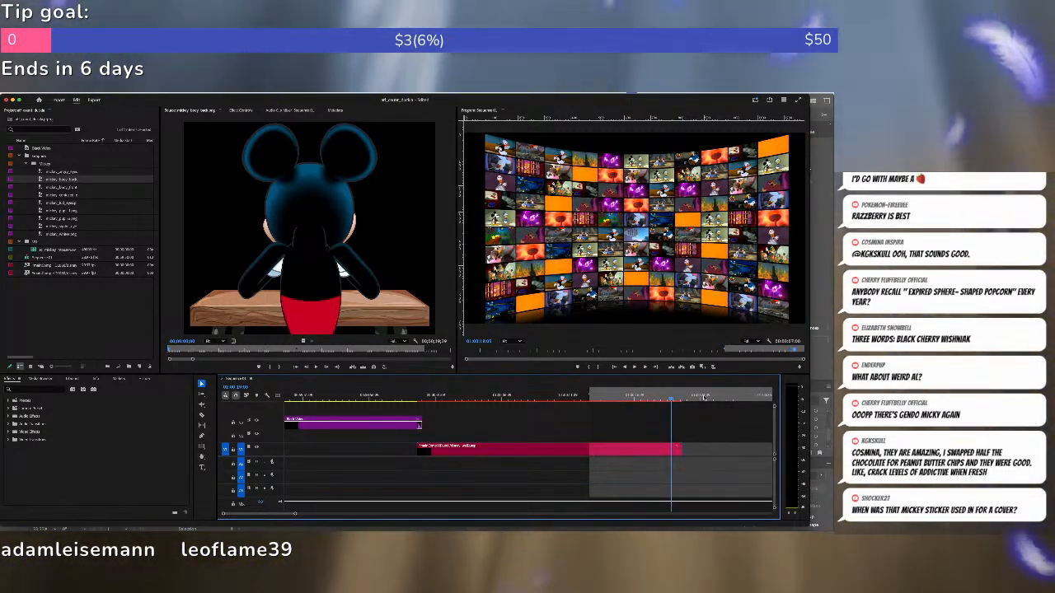
left_click(669, 400)
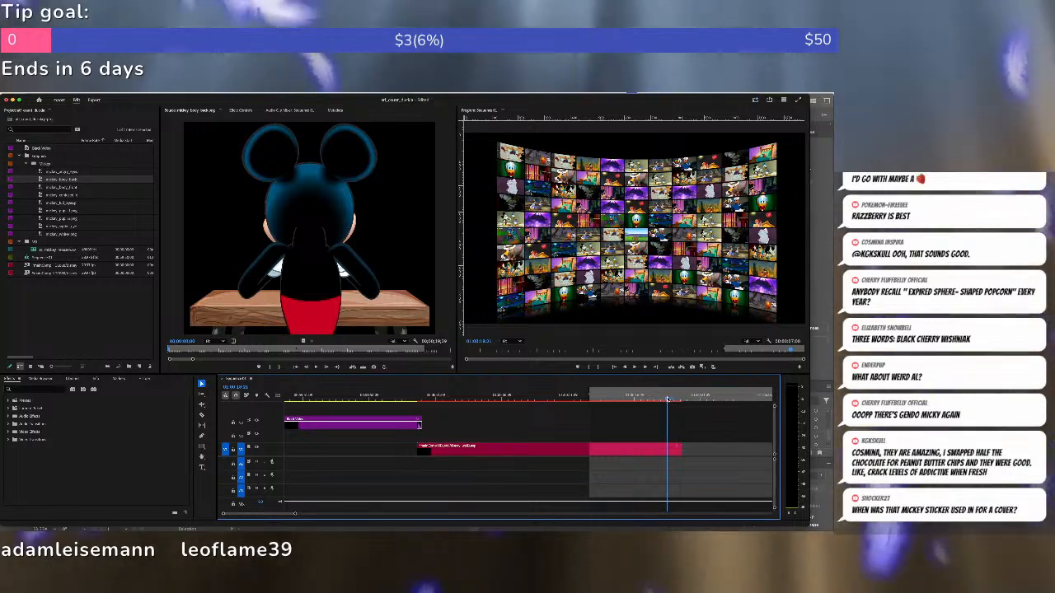
left_click_drag(672, 399, 680, 400)
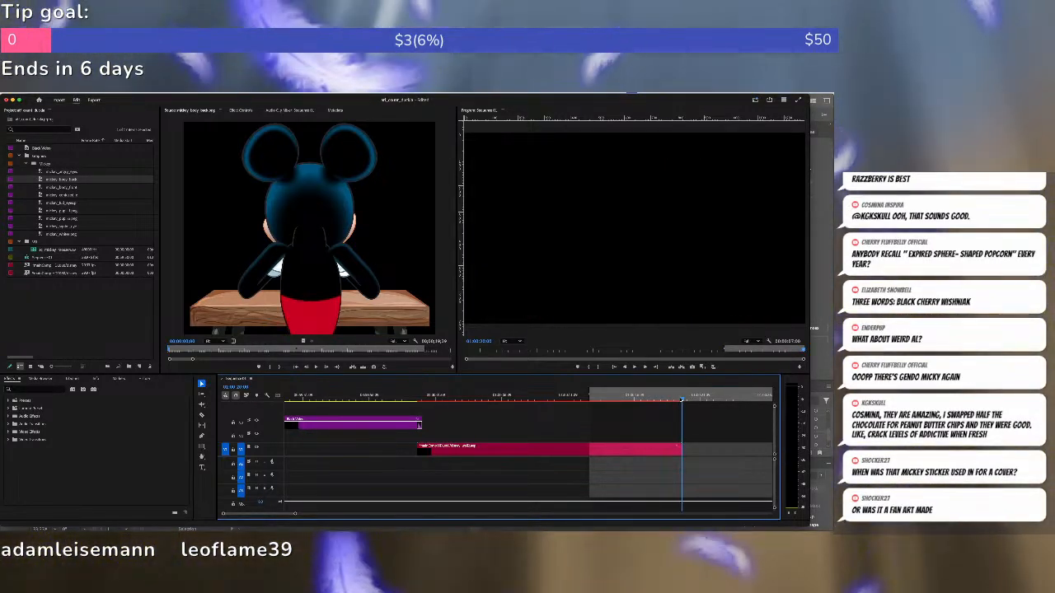
key("Left")
key("o")
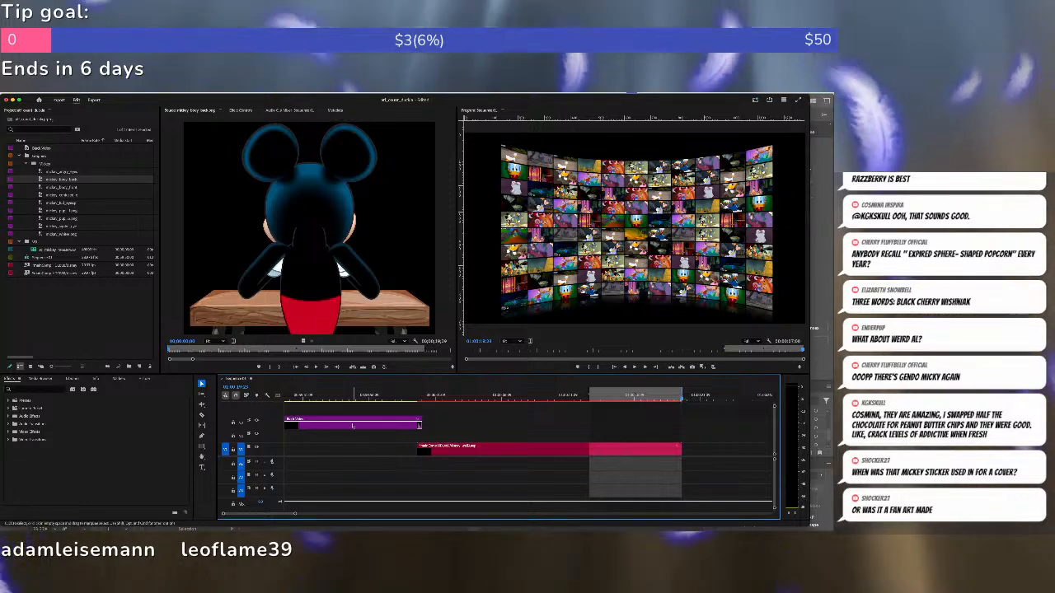
left_click(225, 434)
key("period")
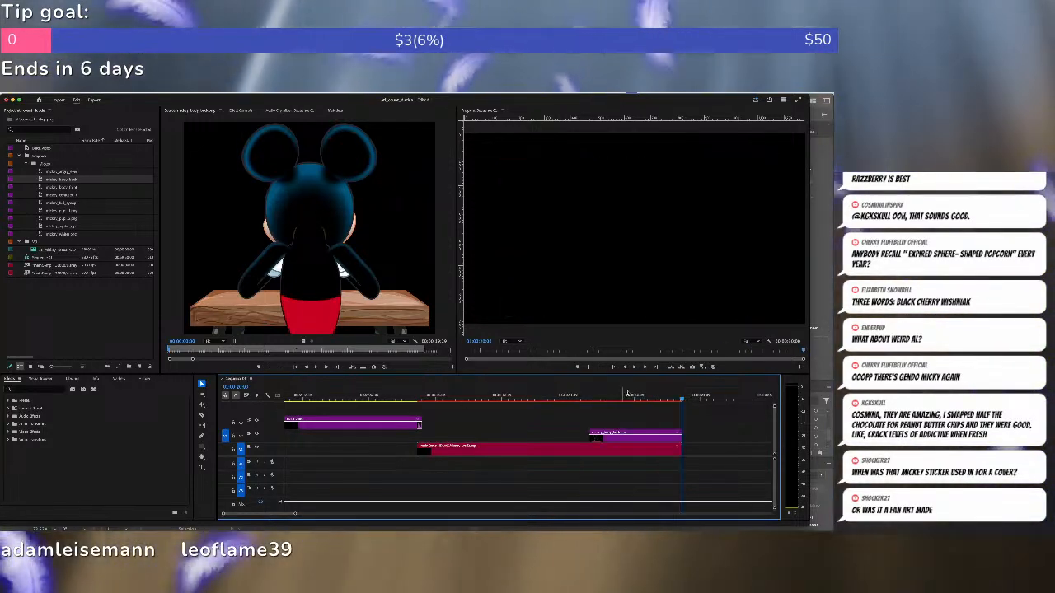
Scale down the mickey_body_back clip so the back, arms and desk fit in front of the video wall.
left_click(632, 395)
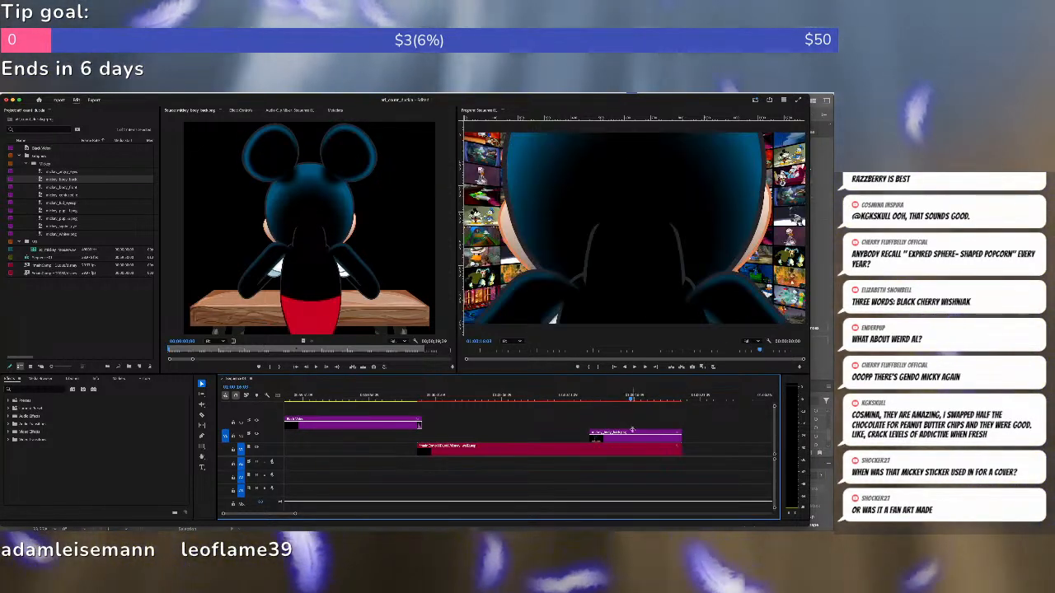
left_click(635, 437)
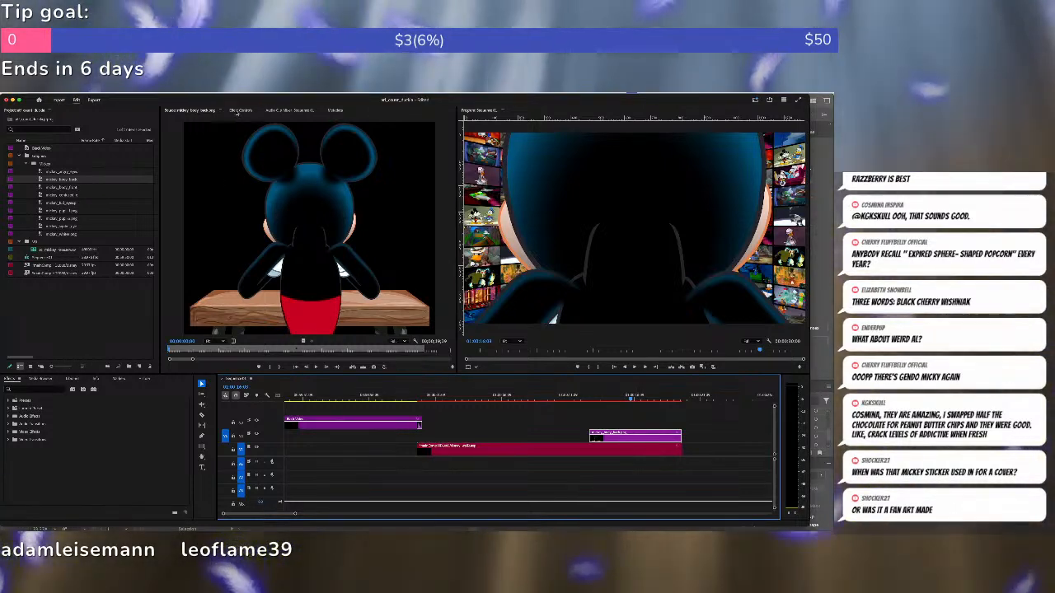
left_click(240, 111)
left_click_drag(274, 153, 293, 145)
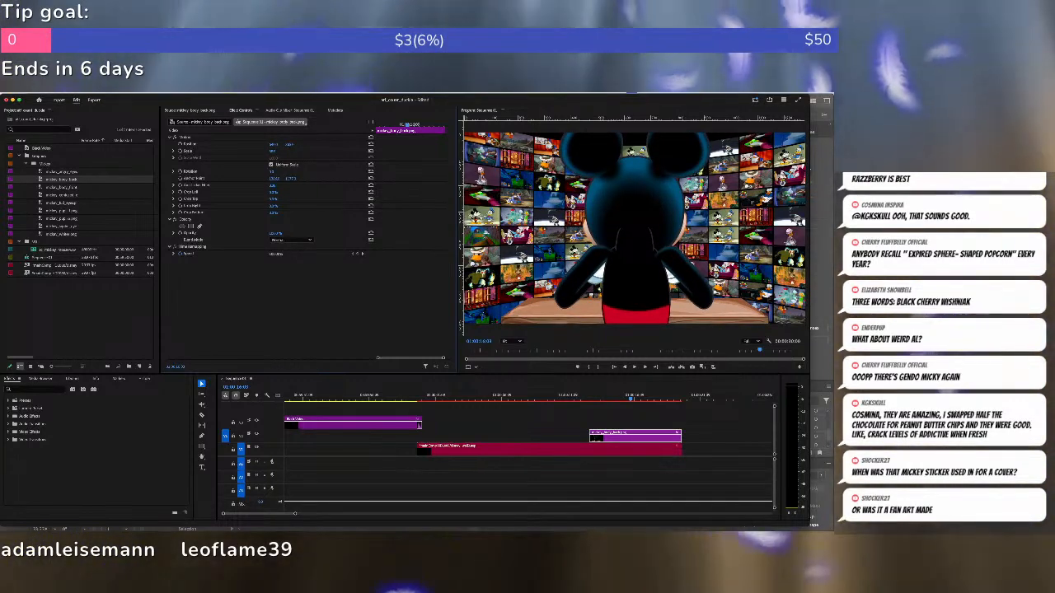
Step through the end of the mickey_body_back clip and park the playhead on its final frame.
left_click(665, 397)
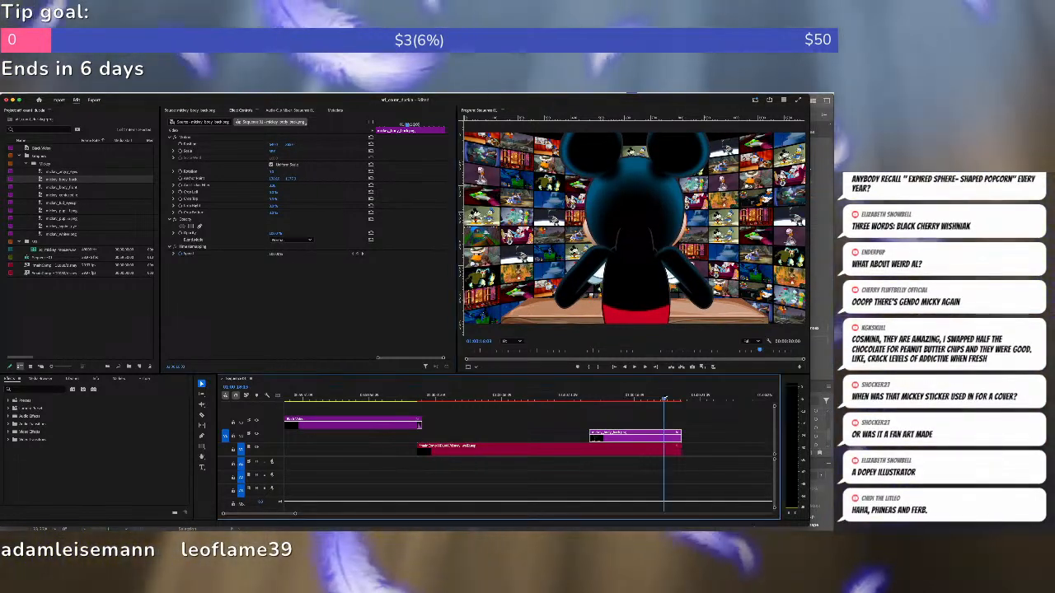
left_click_drag(666, 396, 671, 395)
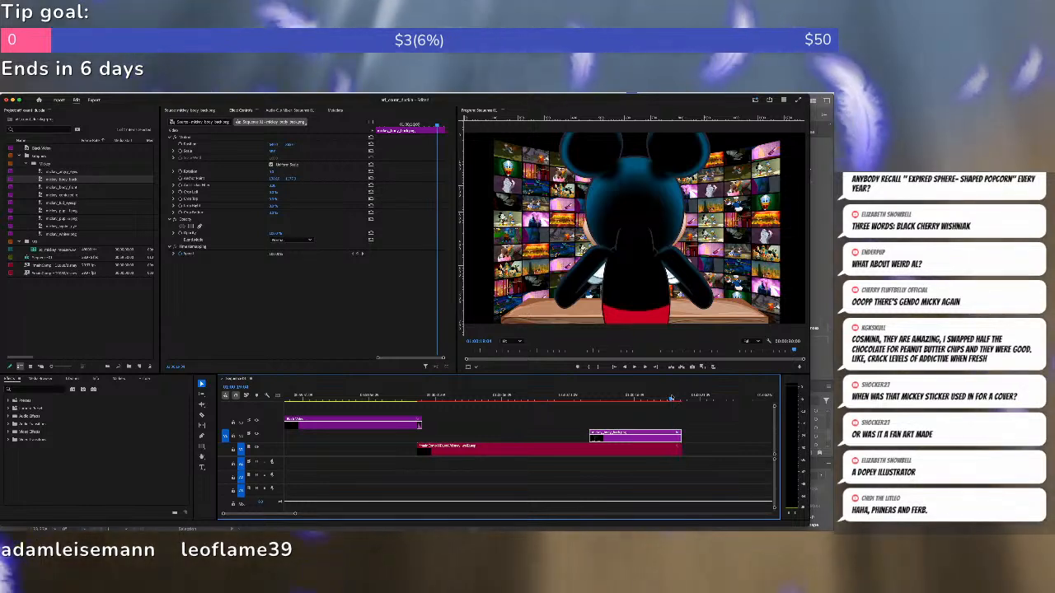
key("Down")
key("Left")
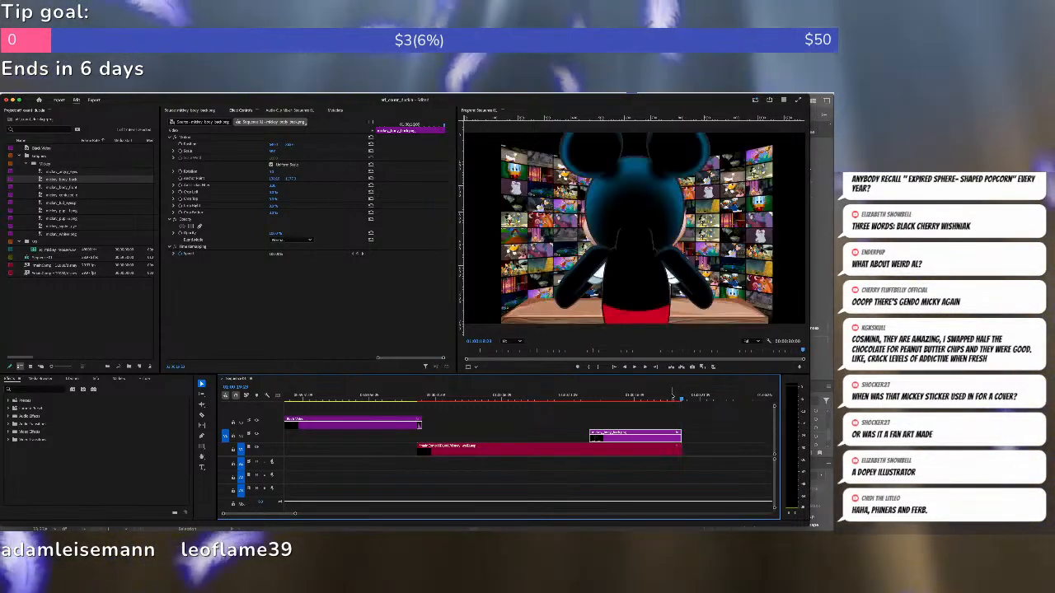
key("Left")
key("Right")
key("Left")
key("Left")
key("Down")
key("Left")
key("Left")
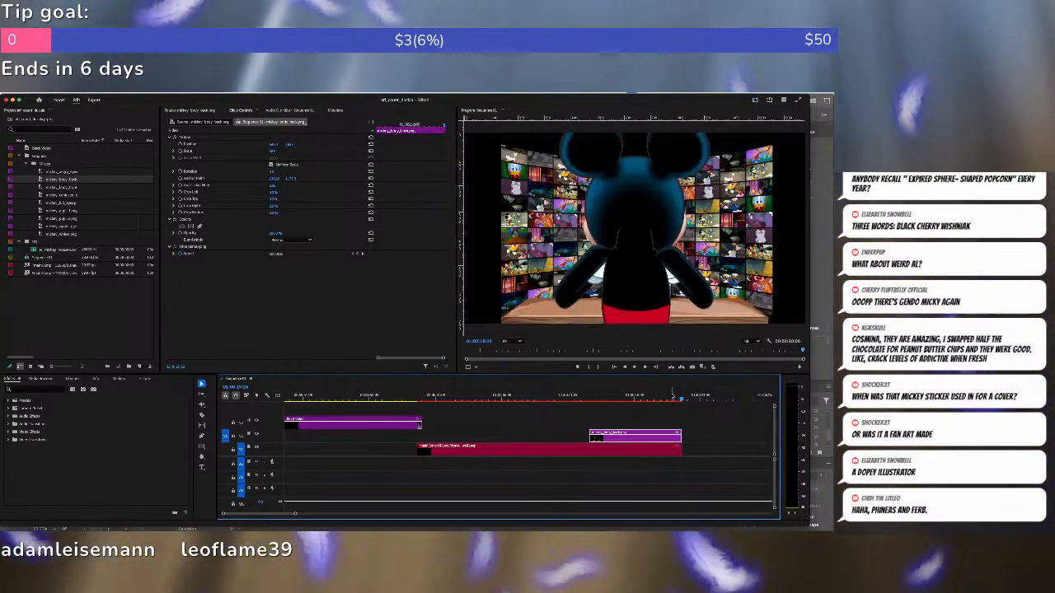
key("Right")
key("Left")
key("Right")
key("Right")
key("Right")
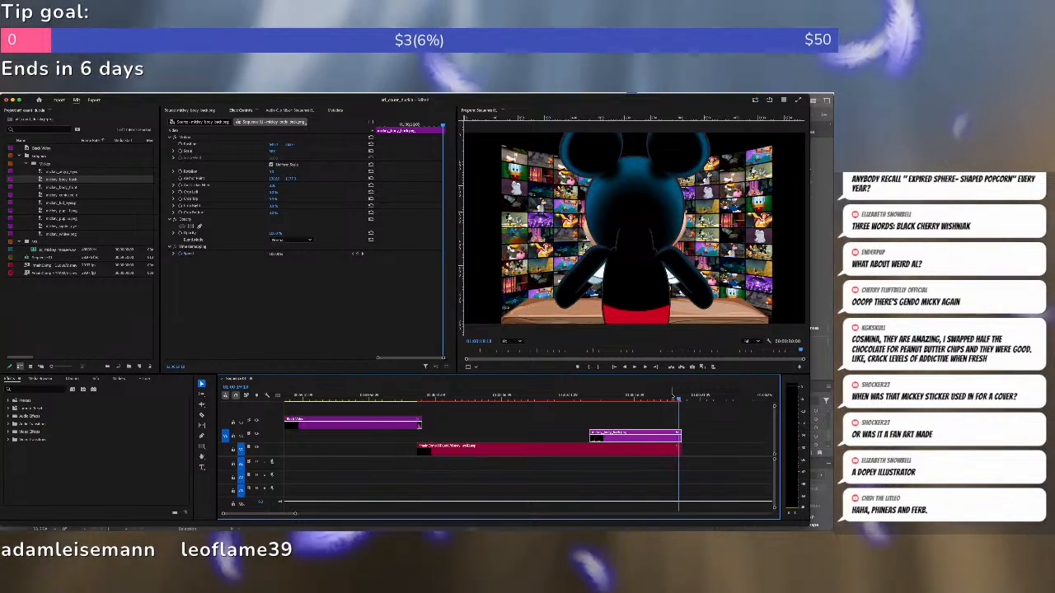
key("Right")
key("Left")
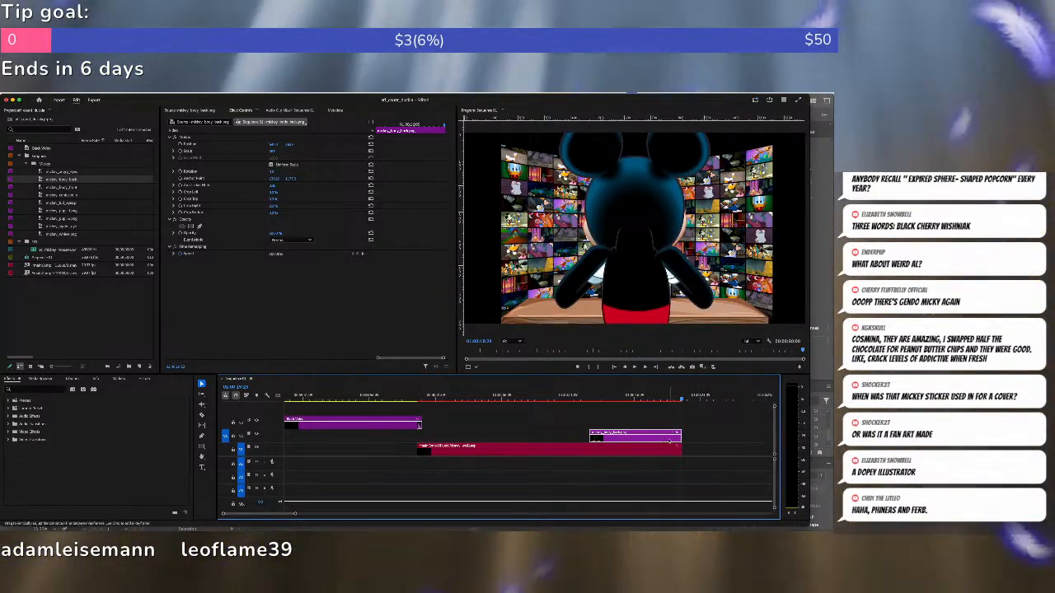
Add Position and Scale keyframes to the mickey_body_back clip at its final frame.
left_click(699, 434)
left_click(667, 440)
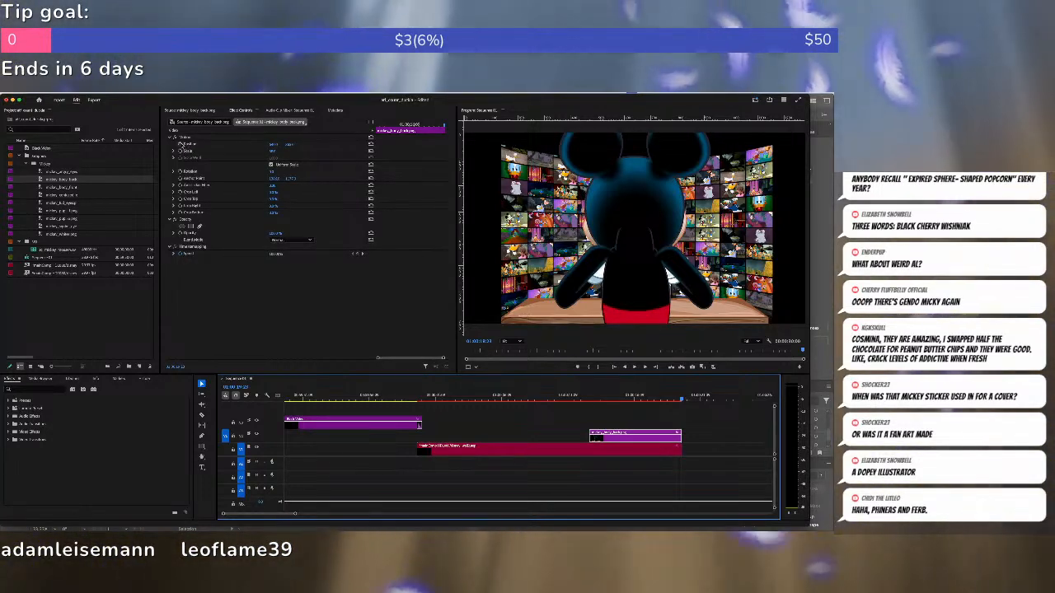
left_click(179, 144)
left_click(179, 151)
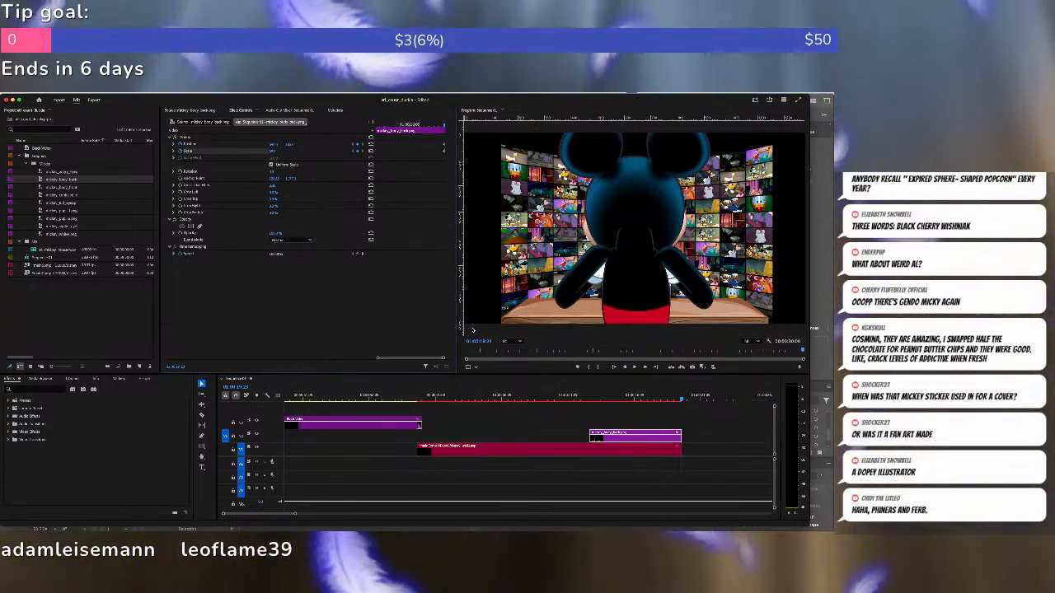
At the start of the mickey_body_back clip, set Scale to 75 and lower its Position below the frame for a rise-up animation.
left_click(594, 399)
key("Up")
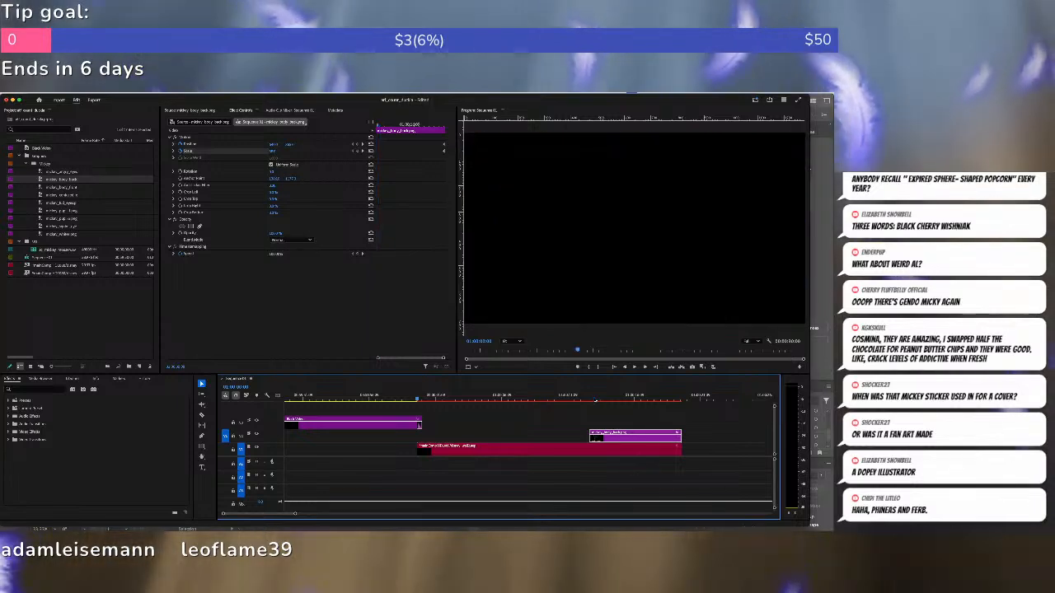
left_click(239, 436)
key("Down")
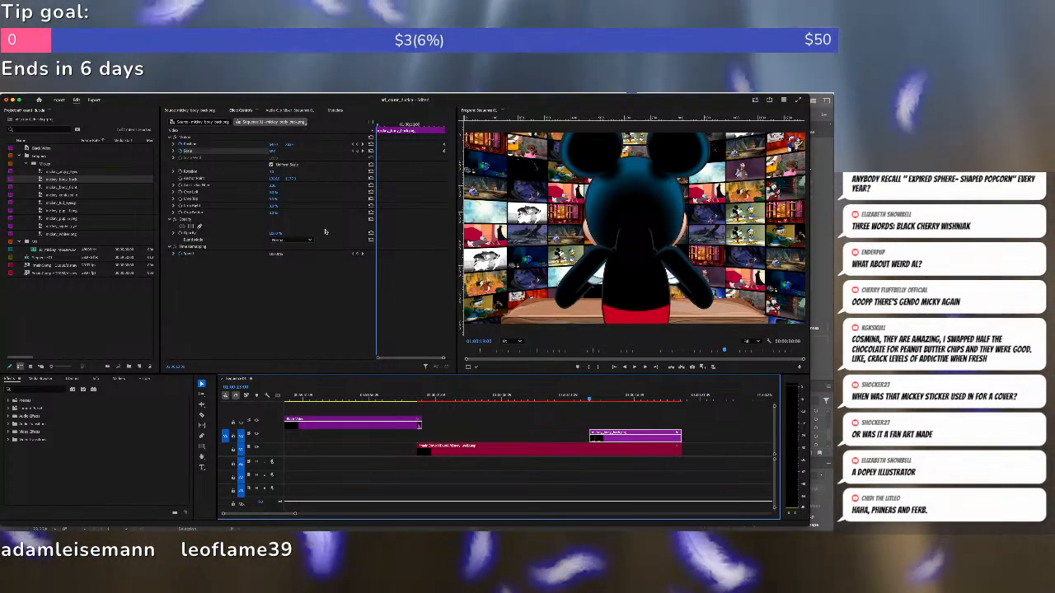
left_click(274, 152)
type("75")
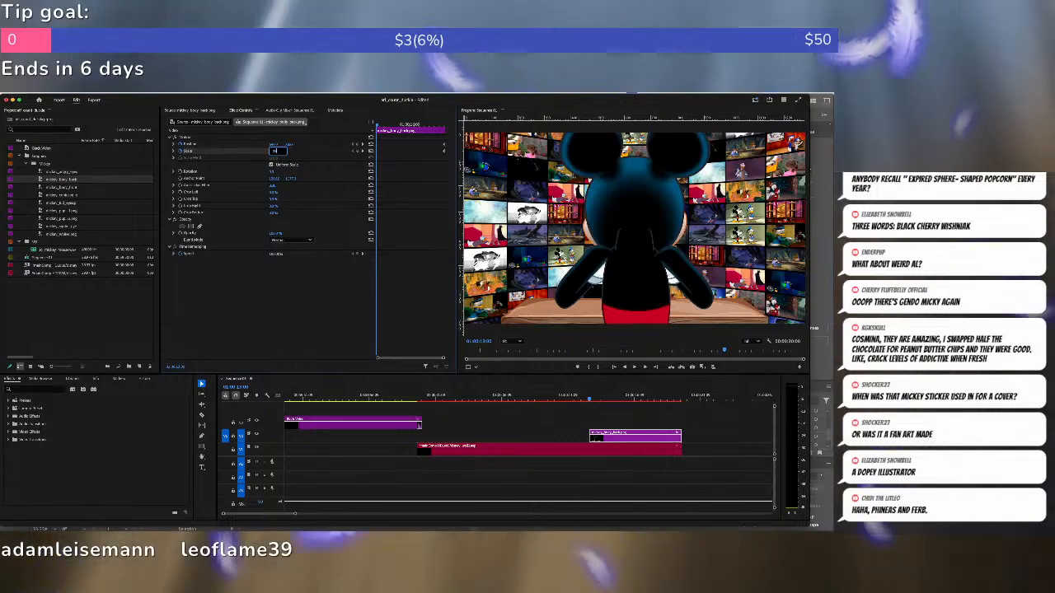
key("Return")
left_click_drag(291, 144, 824, 144)
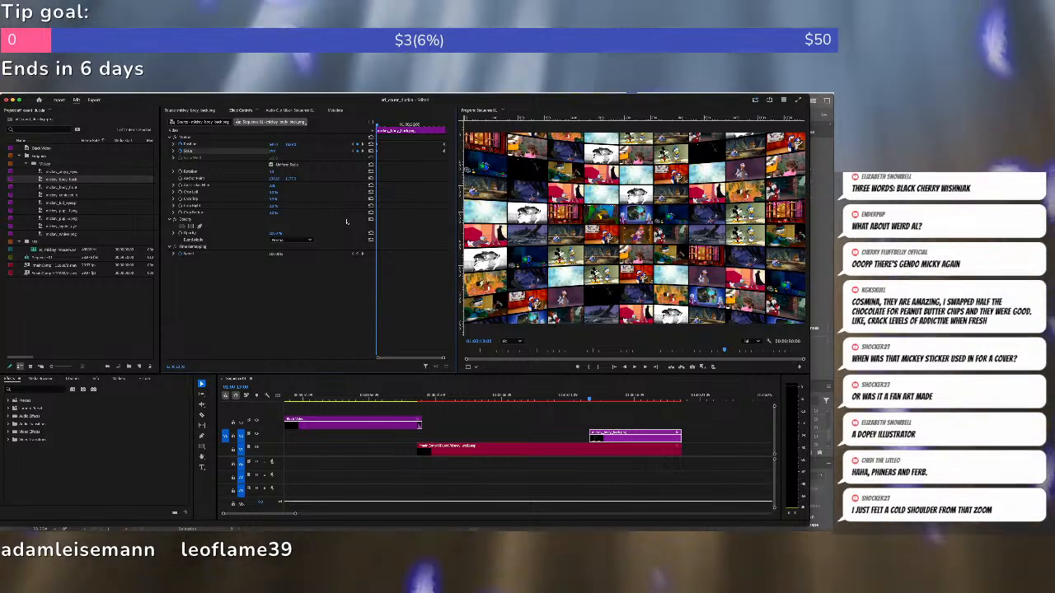
key("space")
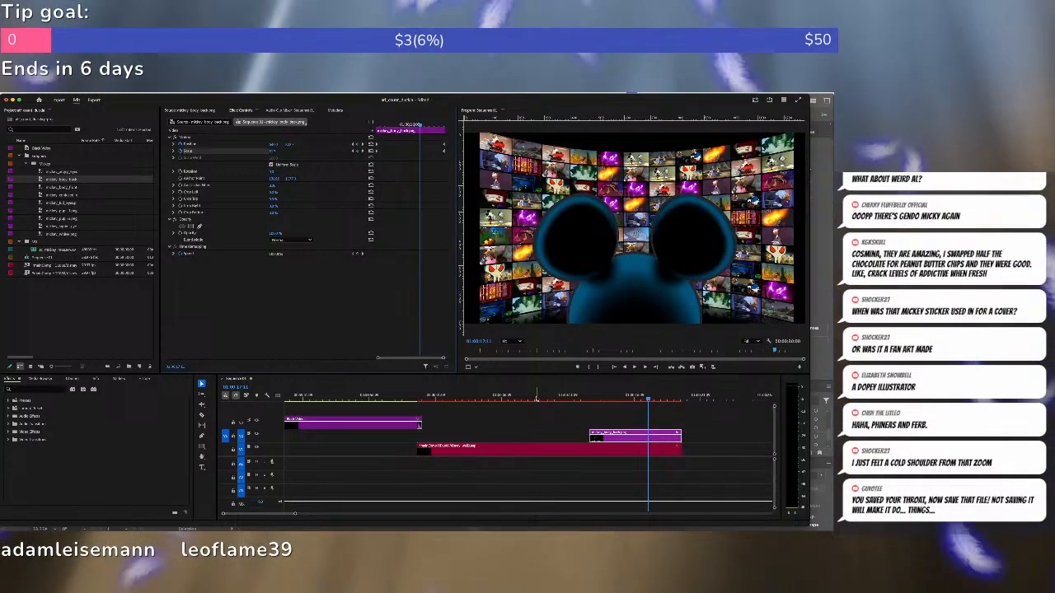
Mark the in and out range around the video wall clip and render its effects in to out.
left_click(537, 397)
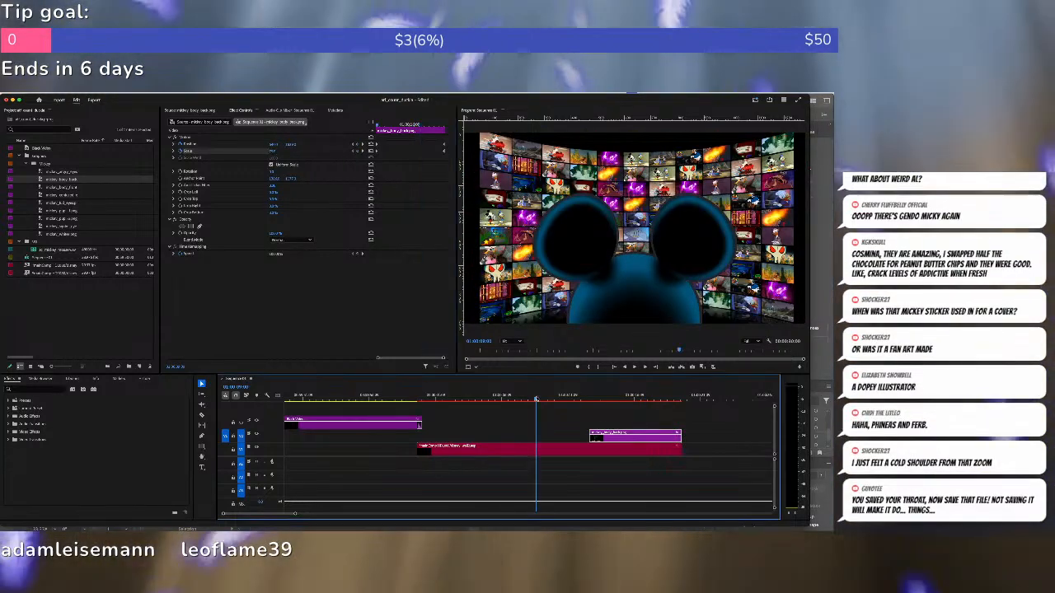
key("x")
left_click(95, 94)
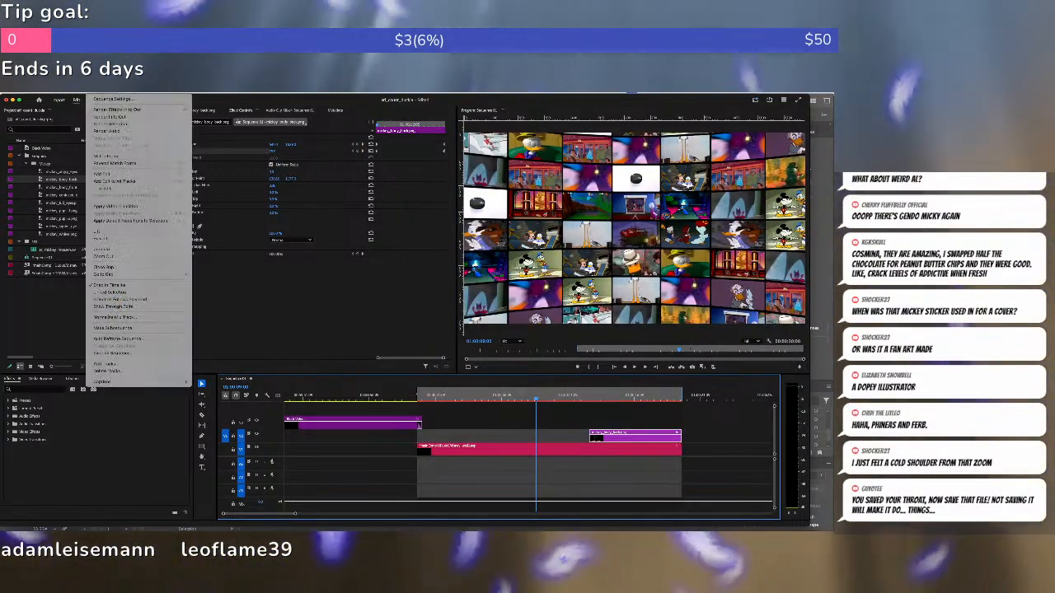
left_click(123, 110)
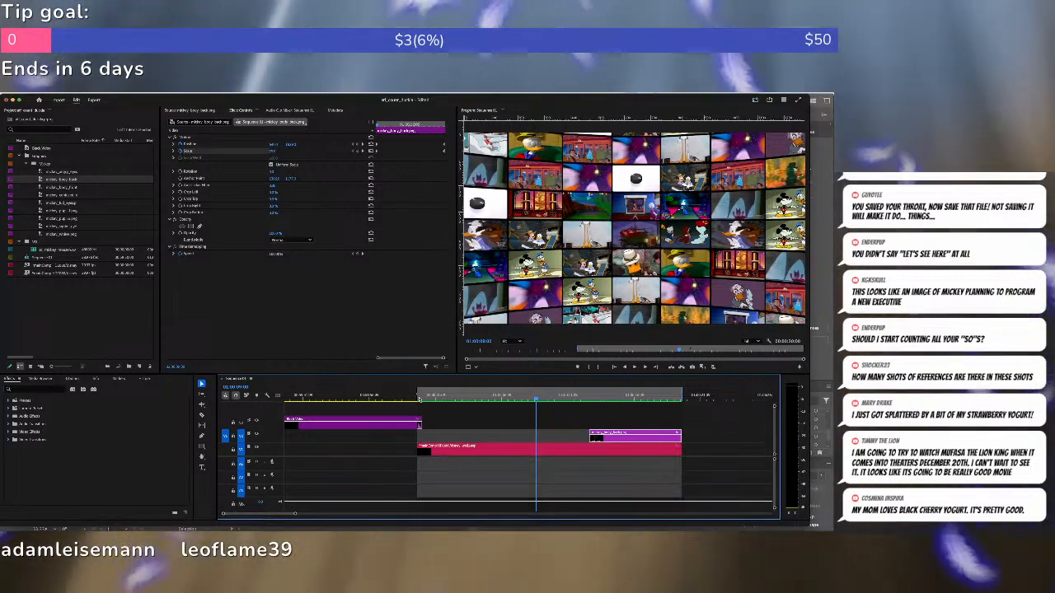
Enlarge the Program Monitor, play the rendered range from the video wall clip's start and review its last frames.
left_click(419, 399)
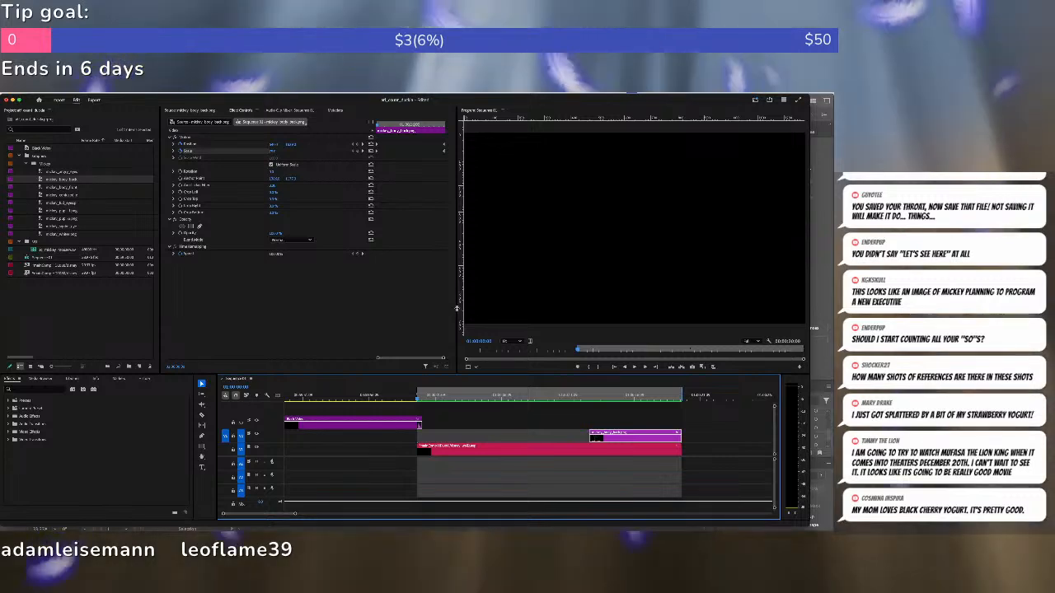
left_click_drag(456, 309, 277, 309)
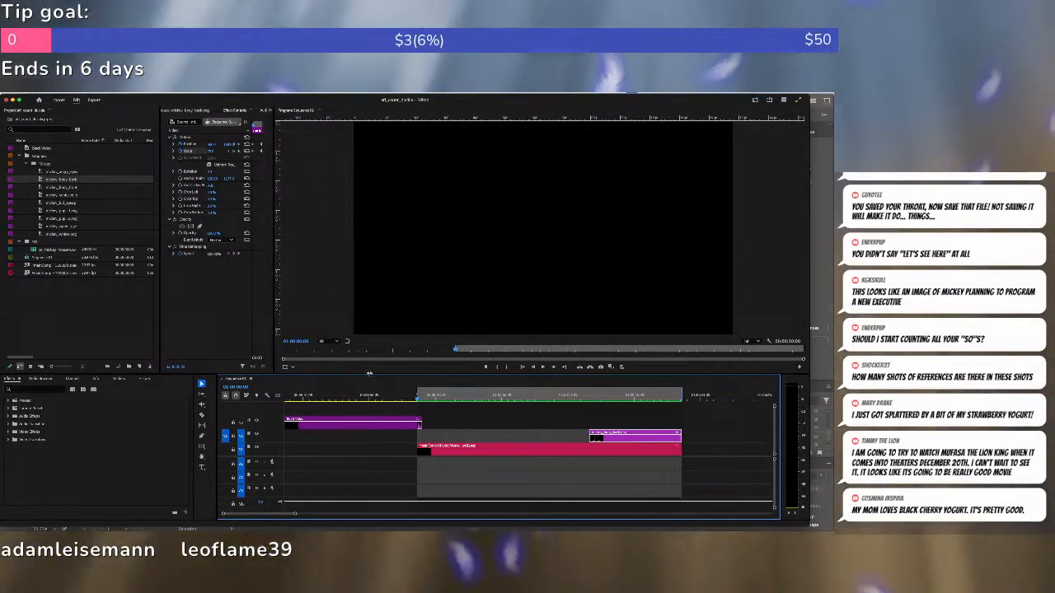
left_click_drag(369, 374, 373, 439)
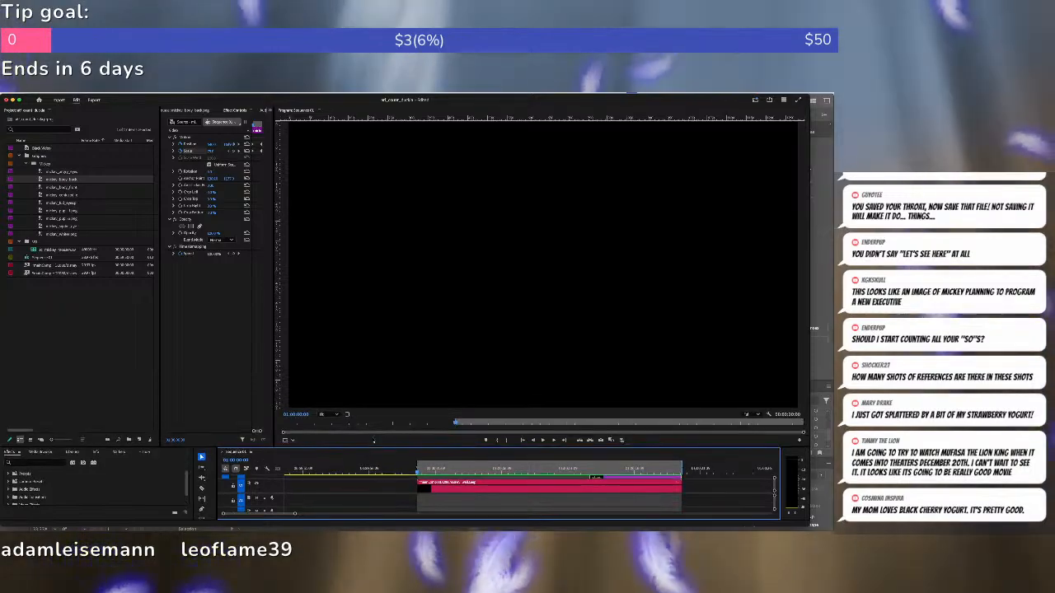
key("space")
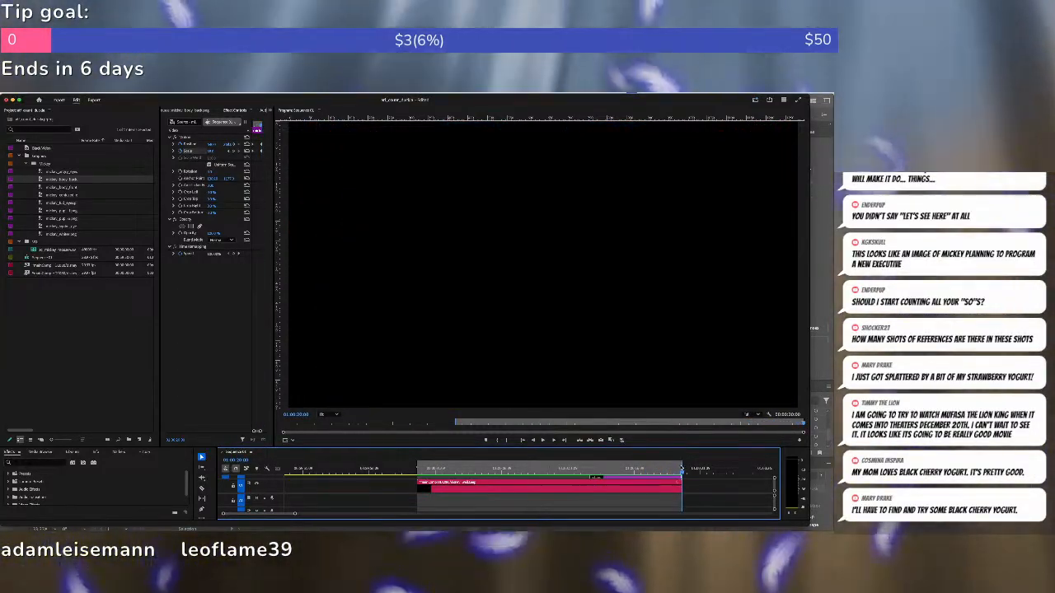
left_click(677, 469)
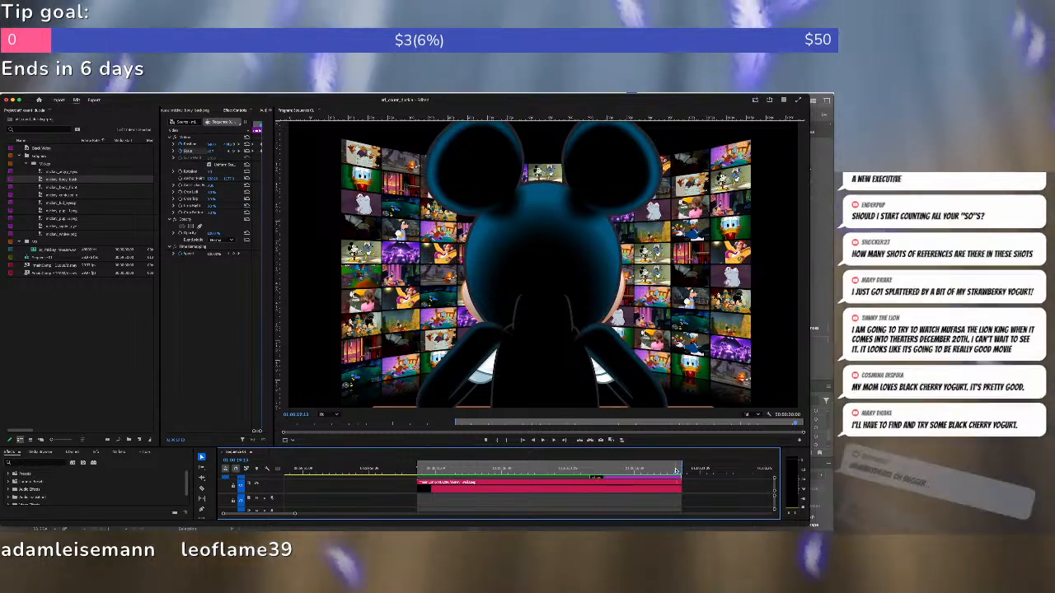
key("space")
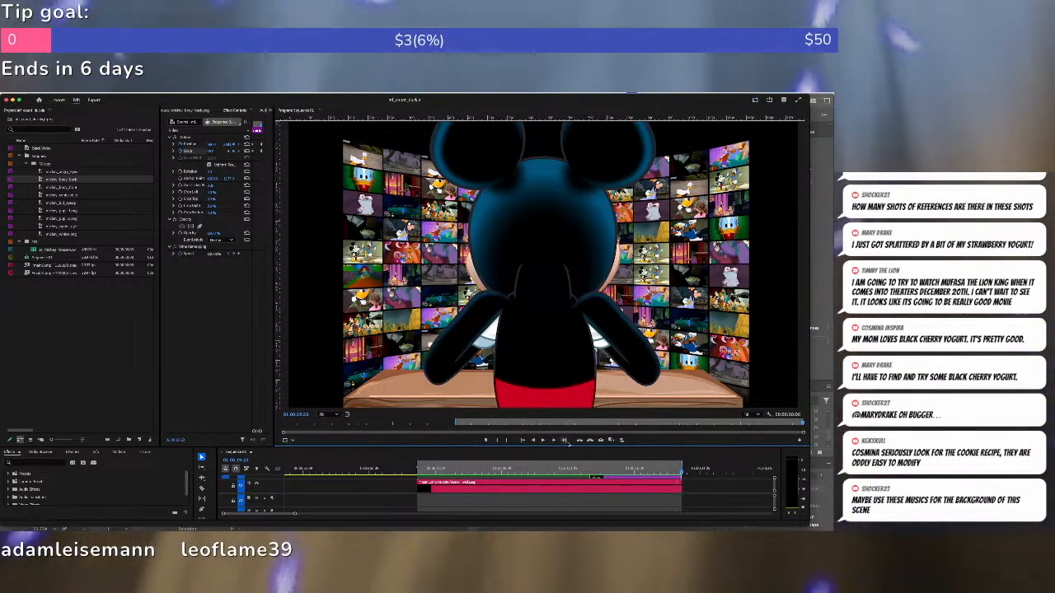
Clear and re-mark the in and out range around the video wall clip, and clear the Program Monitor's guides.
key("alt+x")
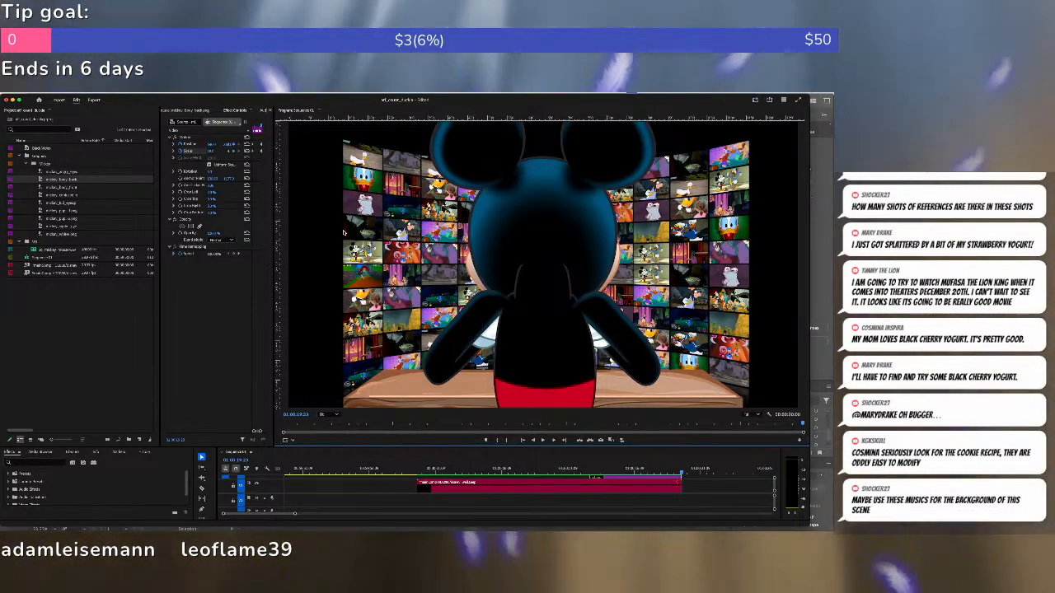
key("x")
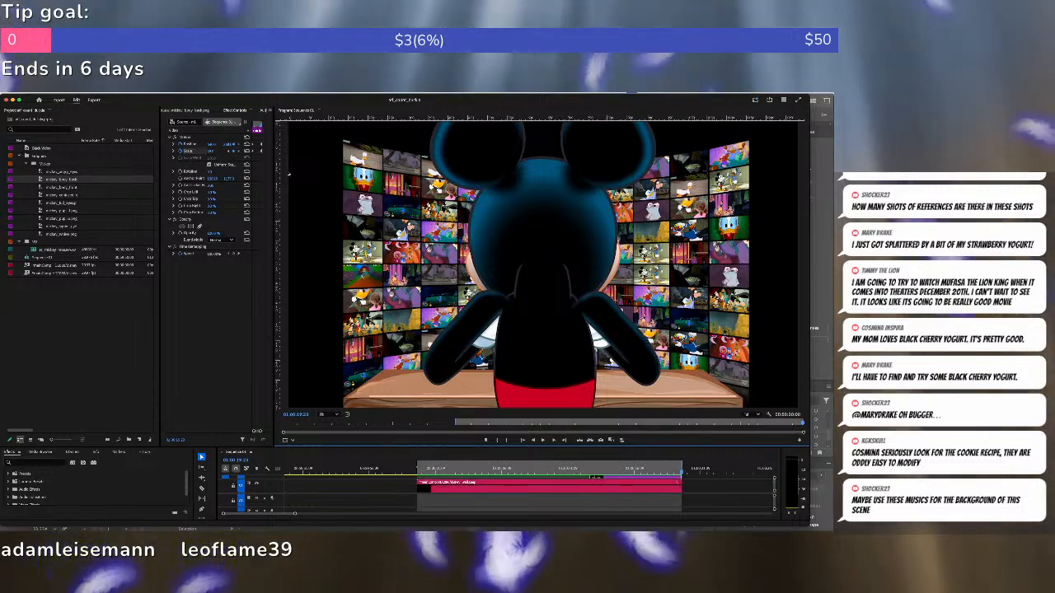
left_click(186, 96)
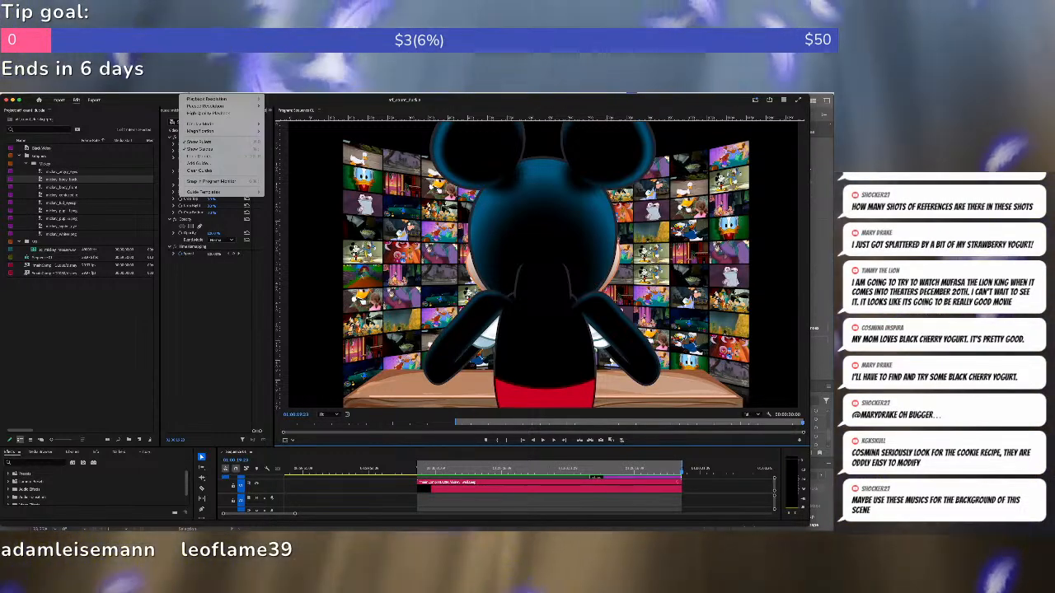
mouse_move(209, 195)
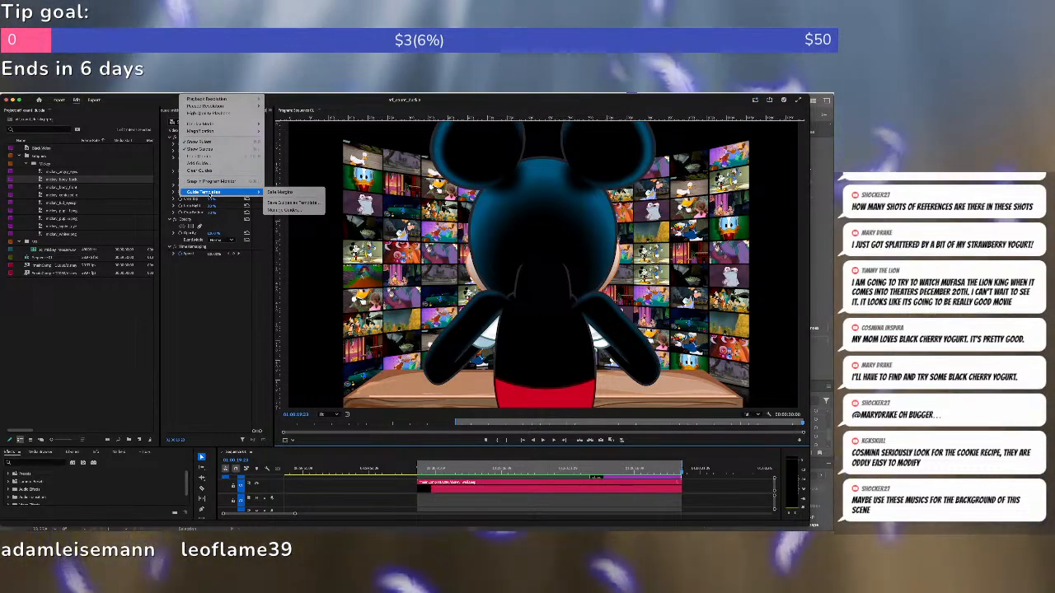
left_click(209, 170)
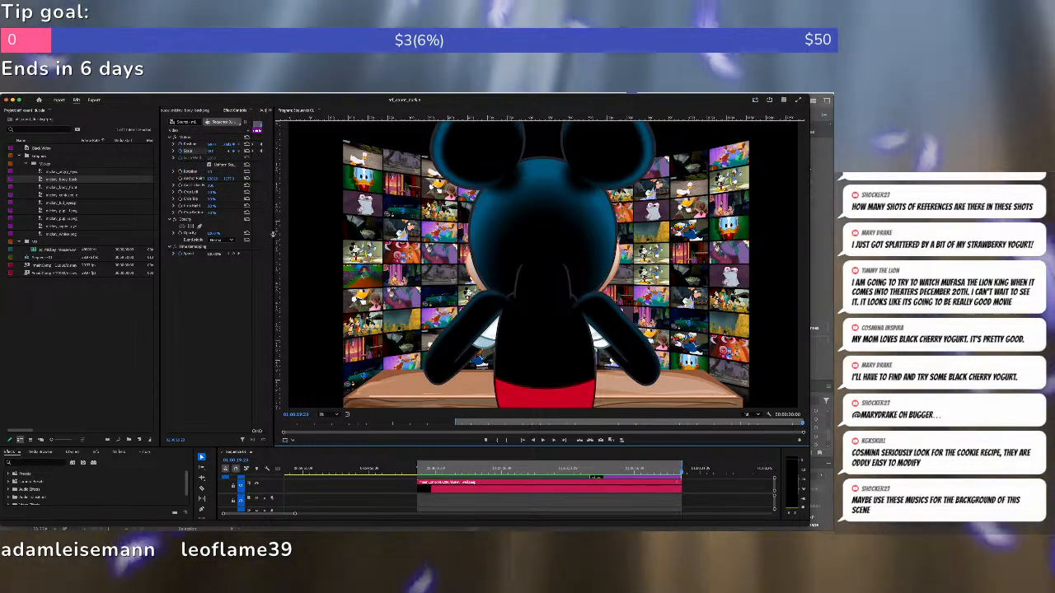
Shrink the Program Monitor to widen the panels beside it and place the playhead shortly past the end of the video wall clip.
left_click_drag(274, 235, 474, 236)
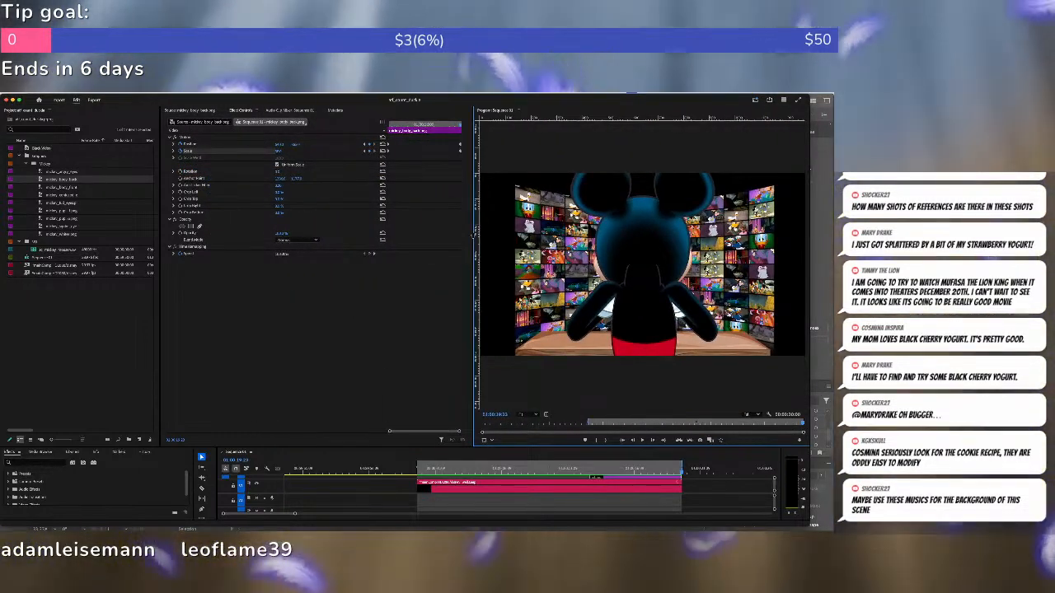
left_click(701, 499)
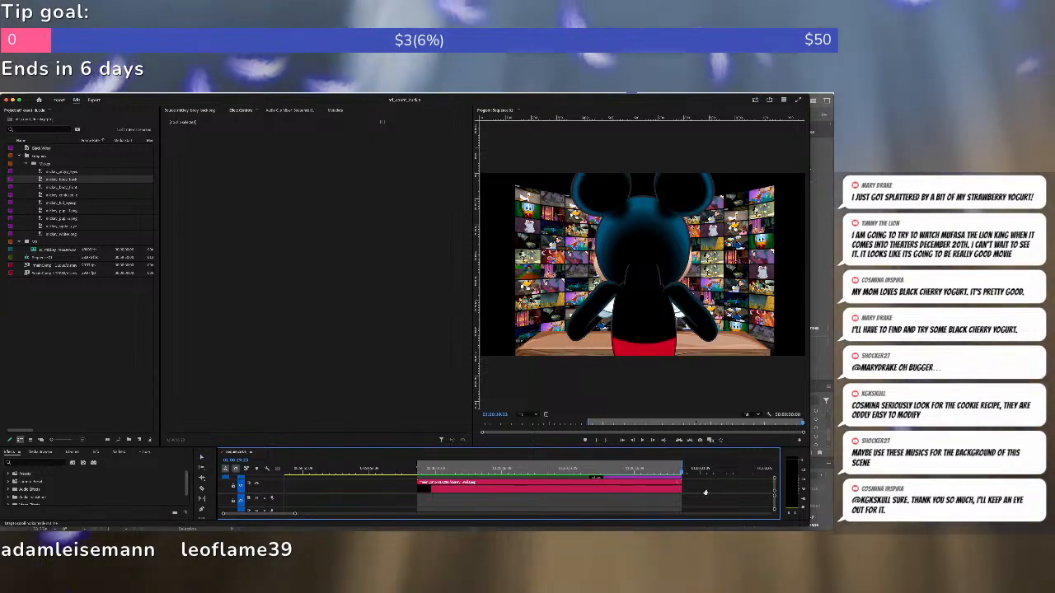
scroll(702, 495, "right", 4)
left_click(559, 474)
left_click_drag(559, 473, 571, 472)
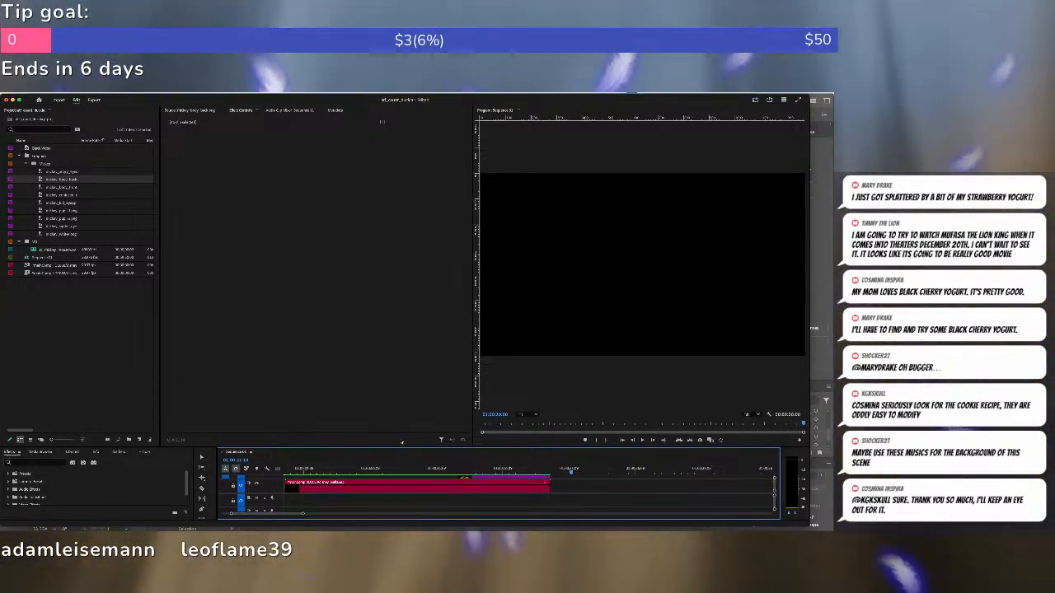
scroll(404, 471, "right", 1)
scroll(405, 471, "left", 2)
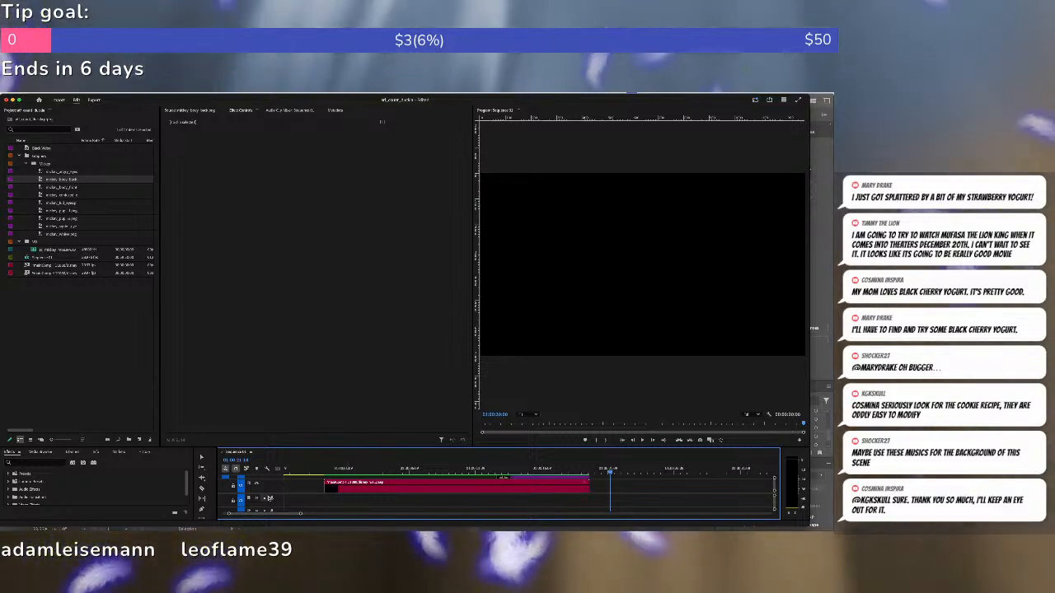
Open the Mickey Mouse audio recording in the Source Monitor and play a passage from its middle with the waveform enlarged.
left_click(44, 306)
double_click(32, 250)
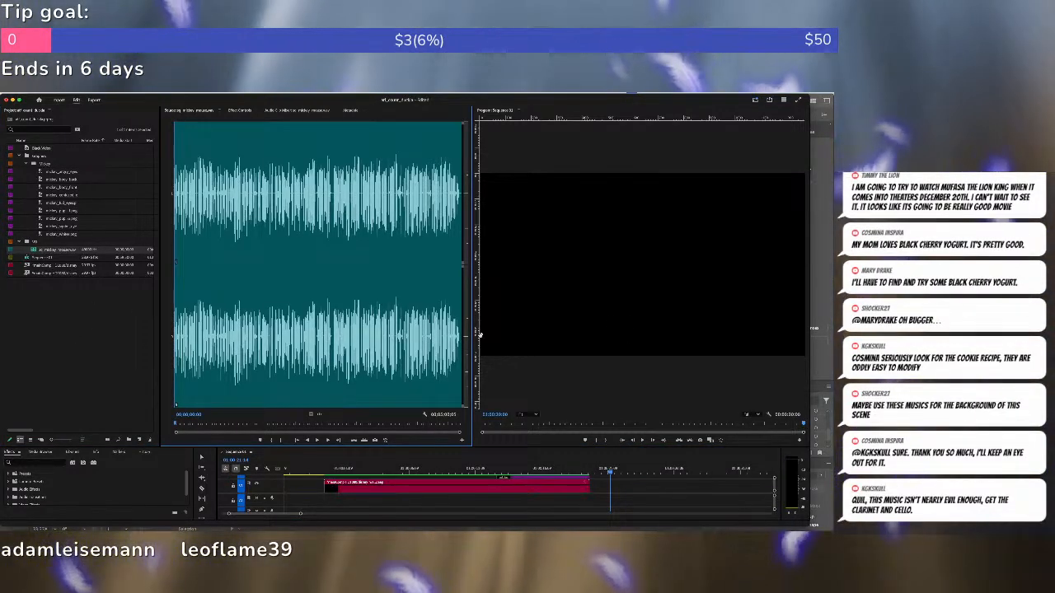
left_click(268, 194)
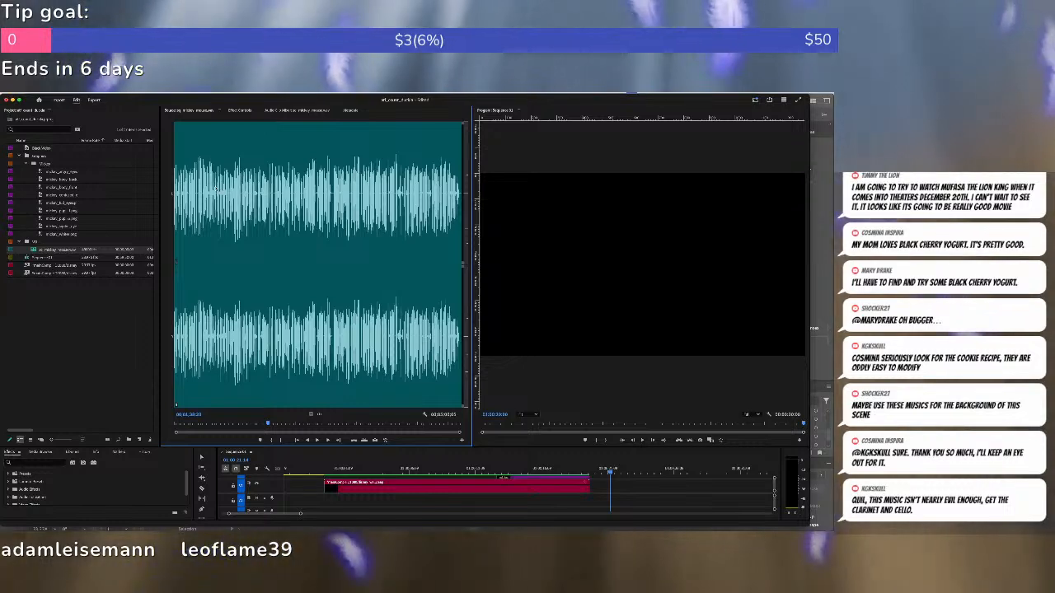
key("=")
key("=")
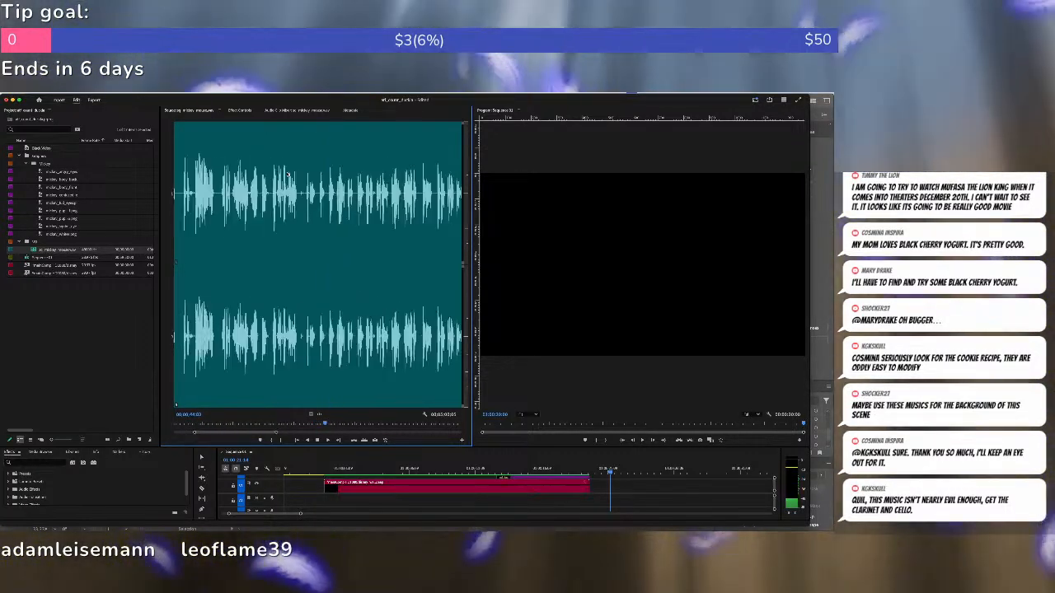
key("space")
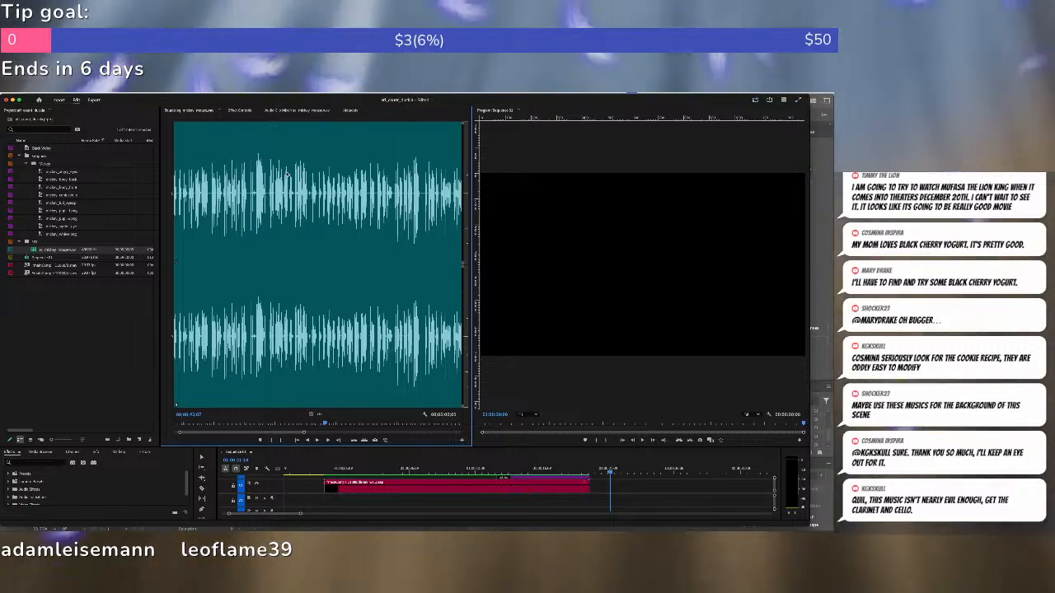
Mark the first phrase of the Mickey audio recording, patch its source audio to the audio track and overwrite it at the playhead.
key("Home")
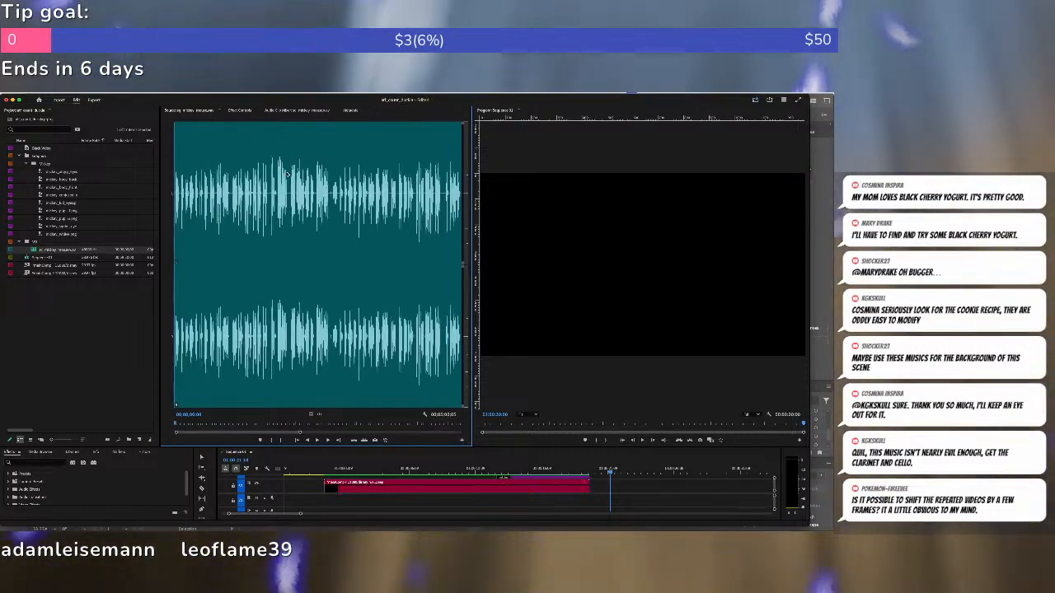
key("=")
key("=")
key("=")
key("=")
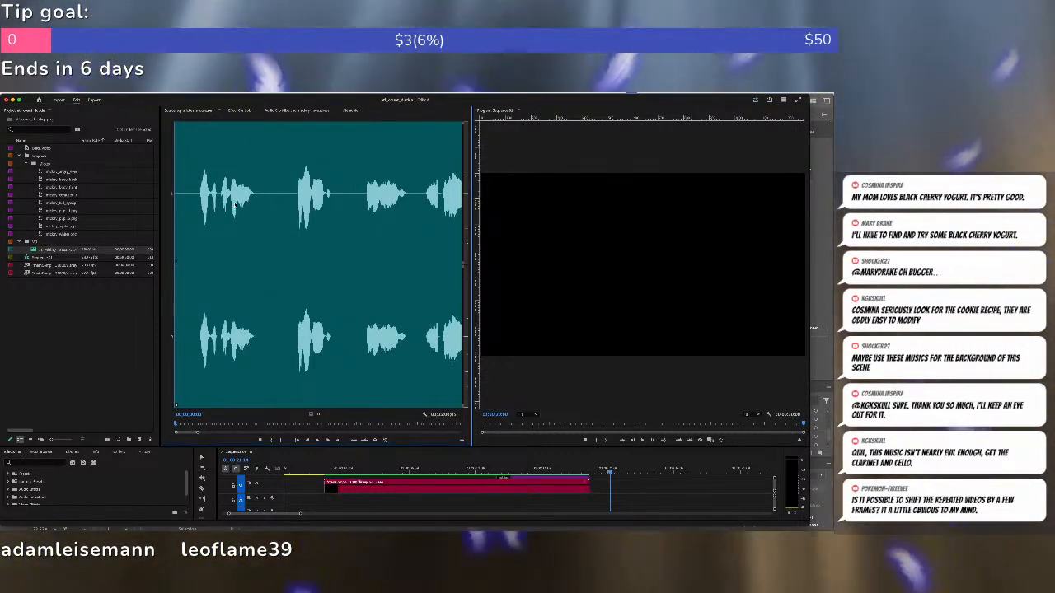
key("i")
key("space")
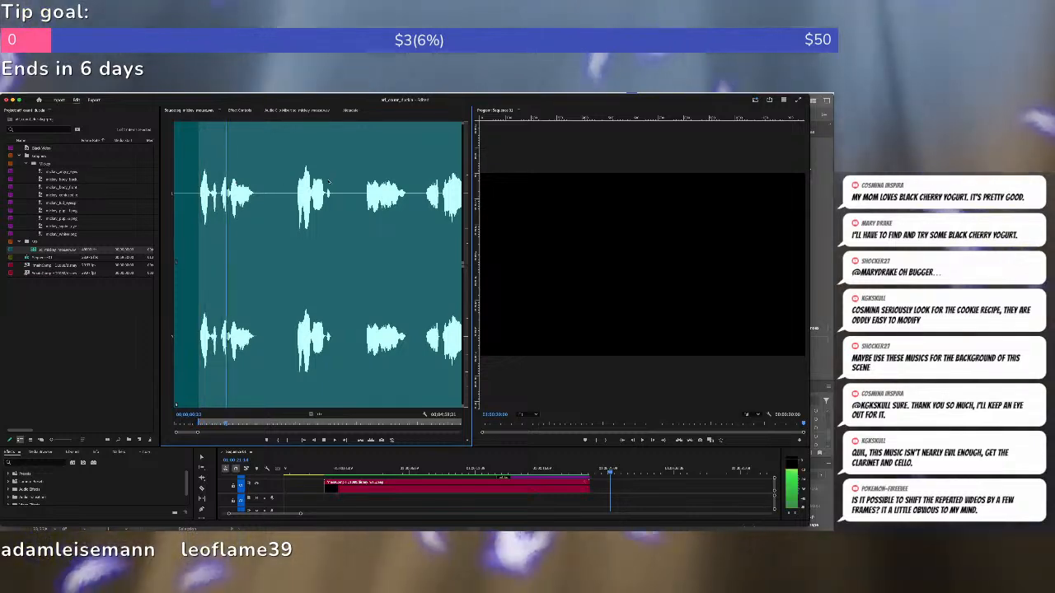
key("o")
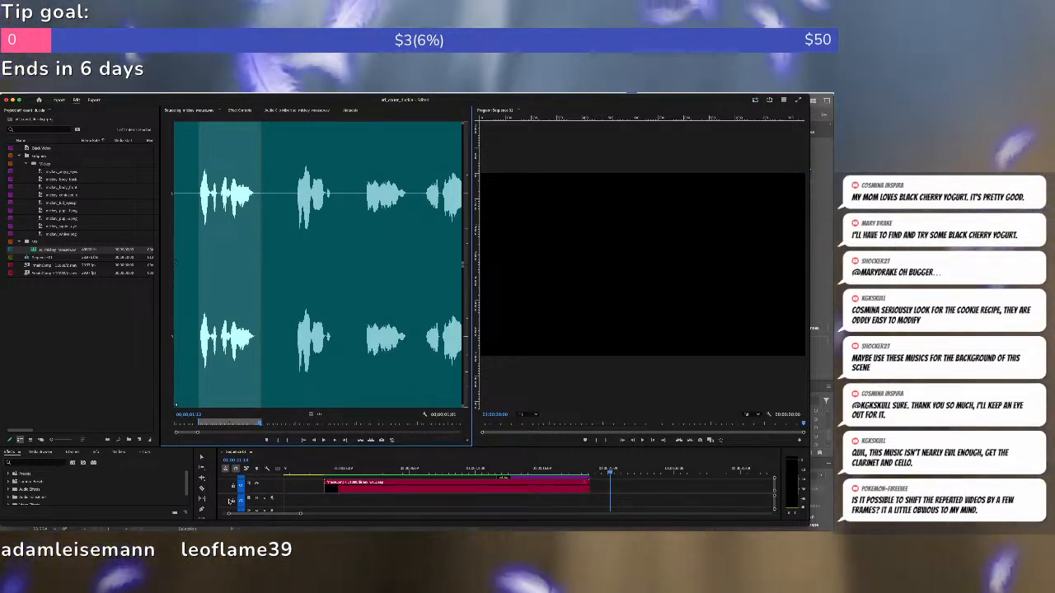
left_click(225, 501)
key(".")
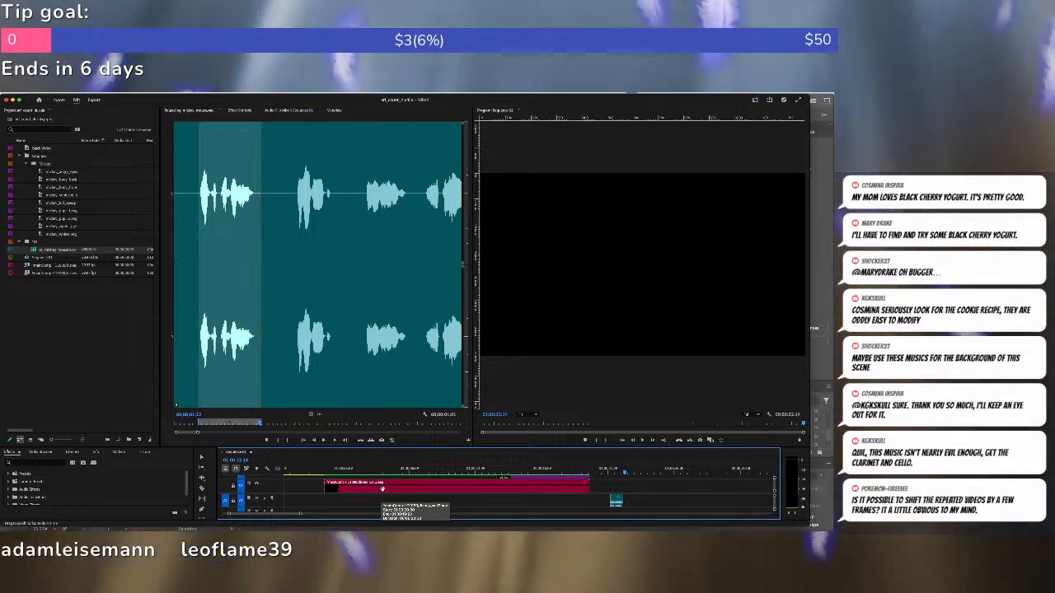
Play the end of the Mickey audio recording and set in and out points around its last two waveform bursts.
scroll(405, 490, "up", 3)
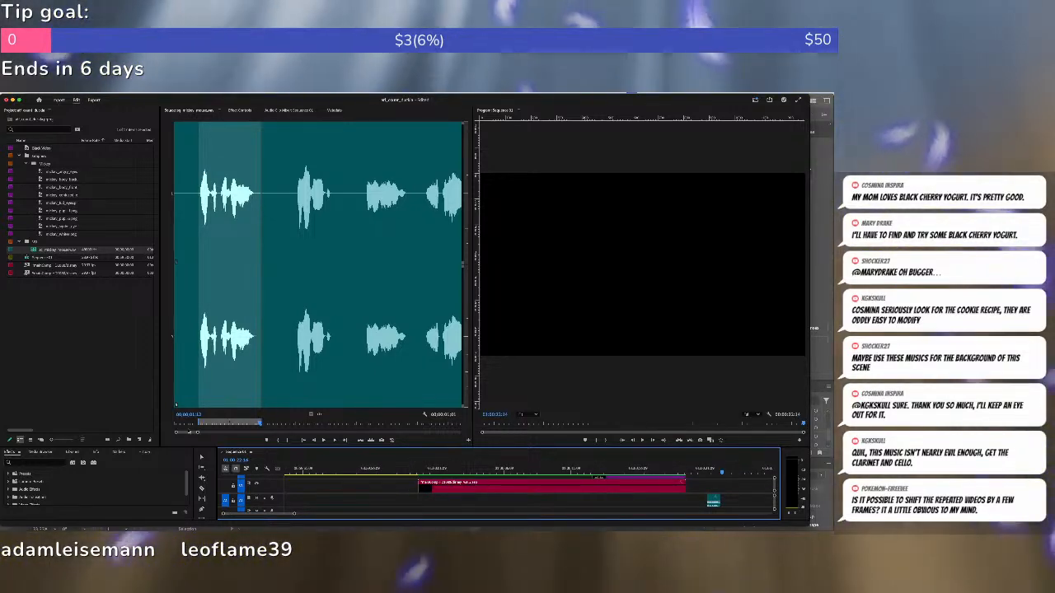
left_click_drag(189, 431, 473, 450)
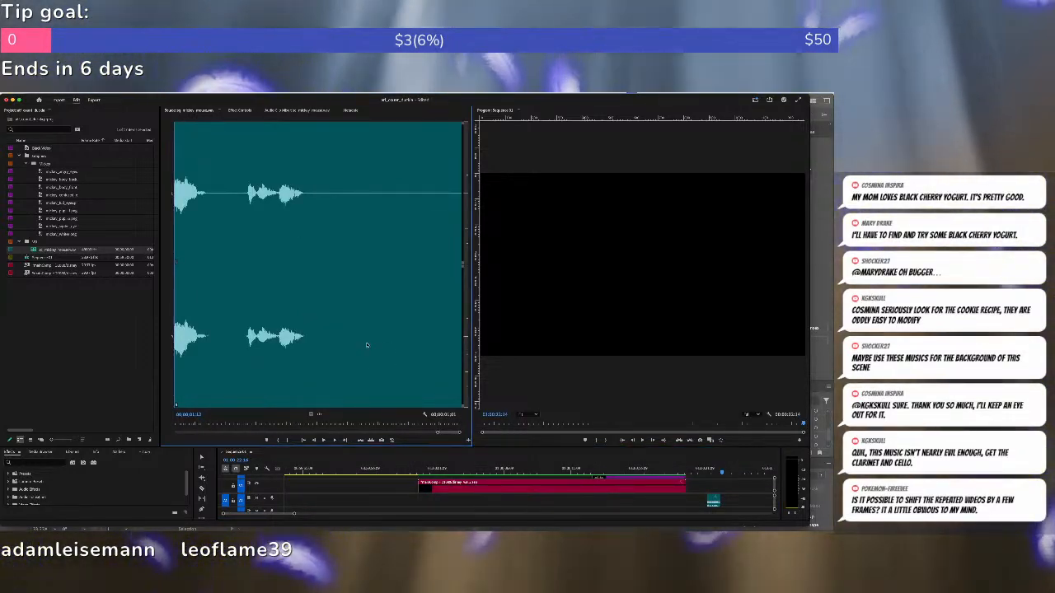
key("minus")
key("minus")
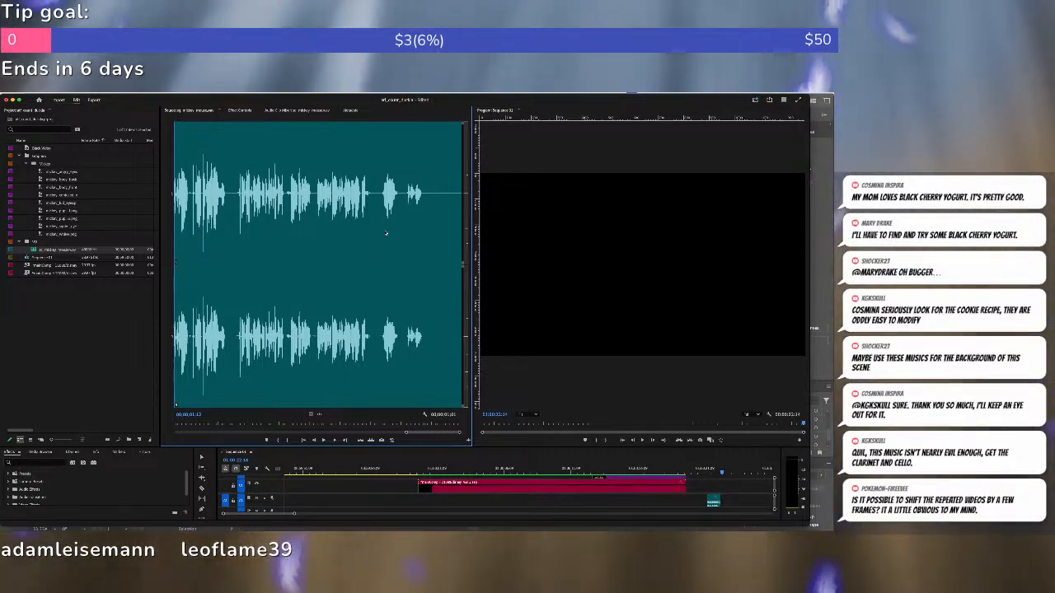
left_click(379, 198)
key("space")
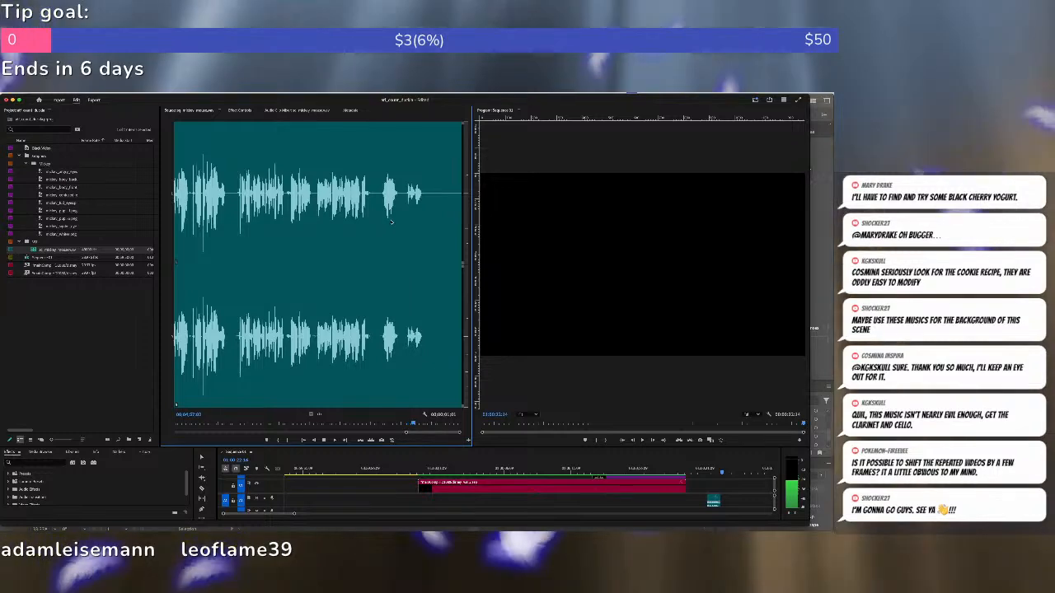
key("o")
left_click(380, 194)
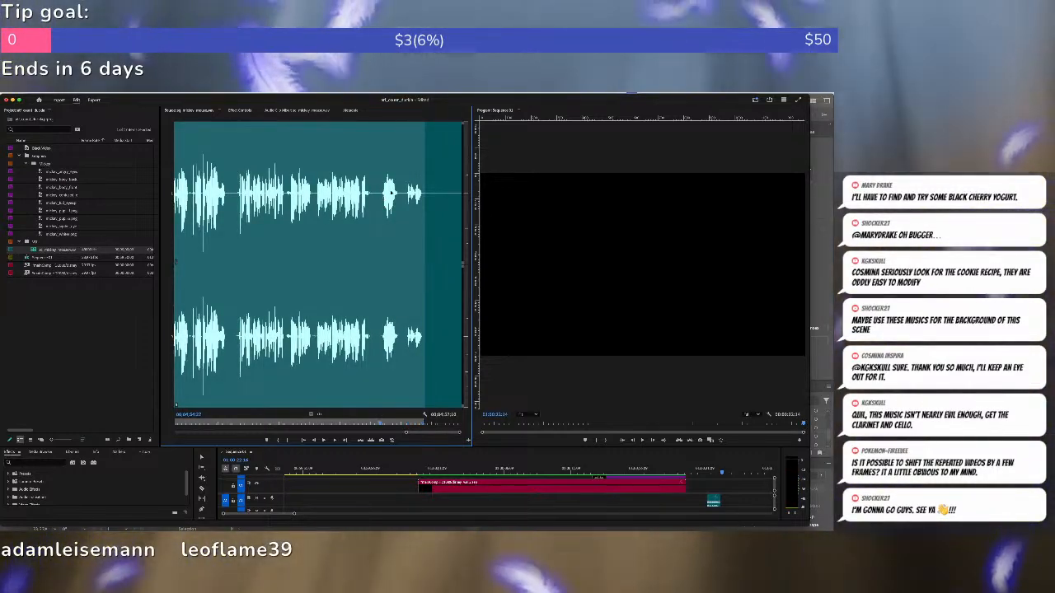
key("i")
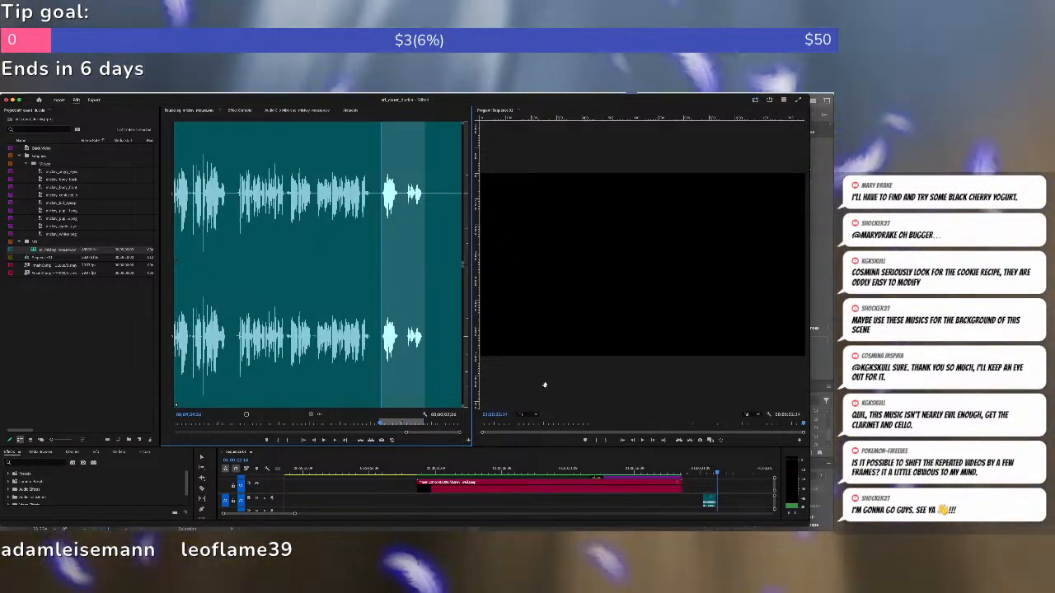
left_click(556, 452)
key("minus")
key("minus")
key("minus")
key("minus")
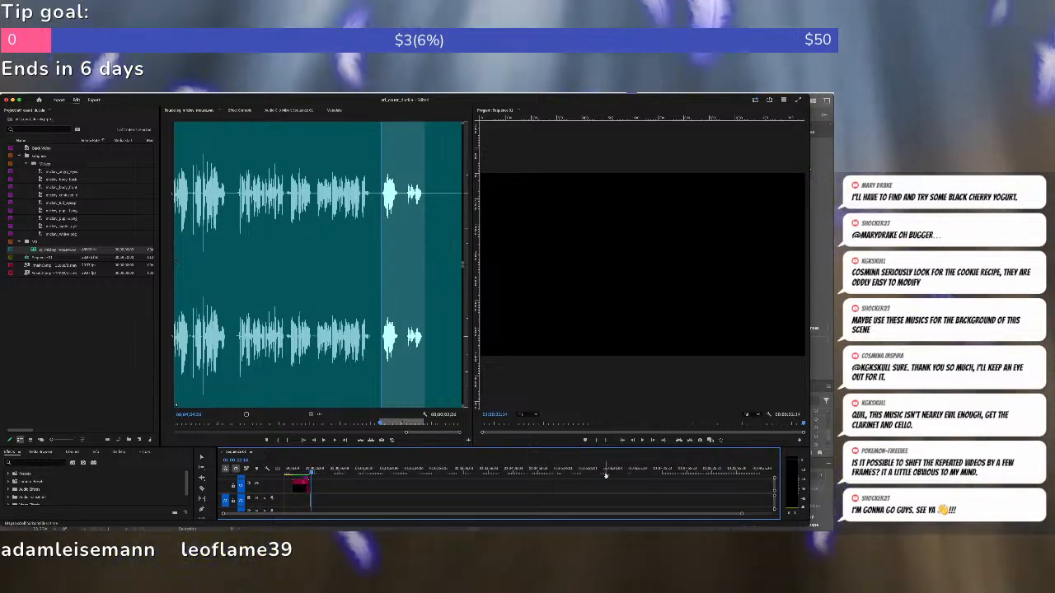
left_click(581, 471)
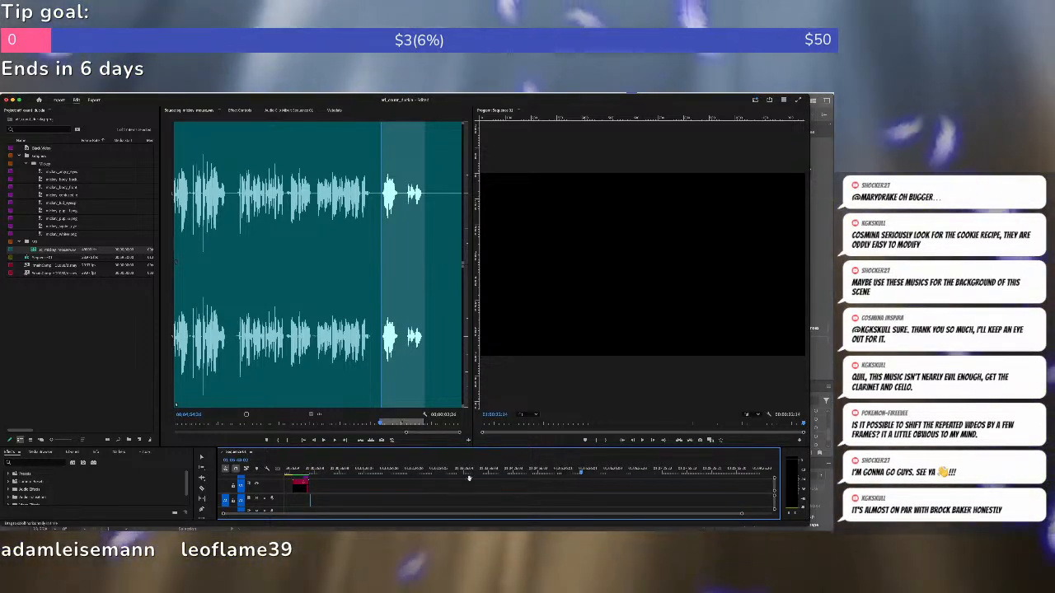
key("Up")
key("equal")
key("equal")
key("equal")
key("equal")
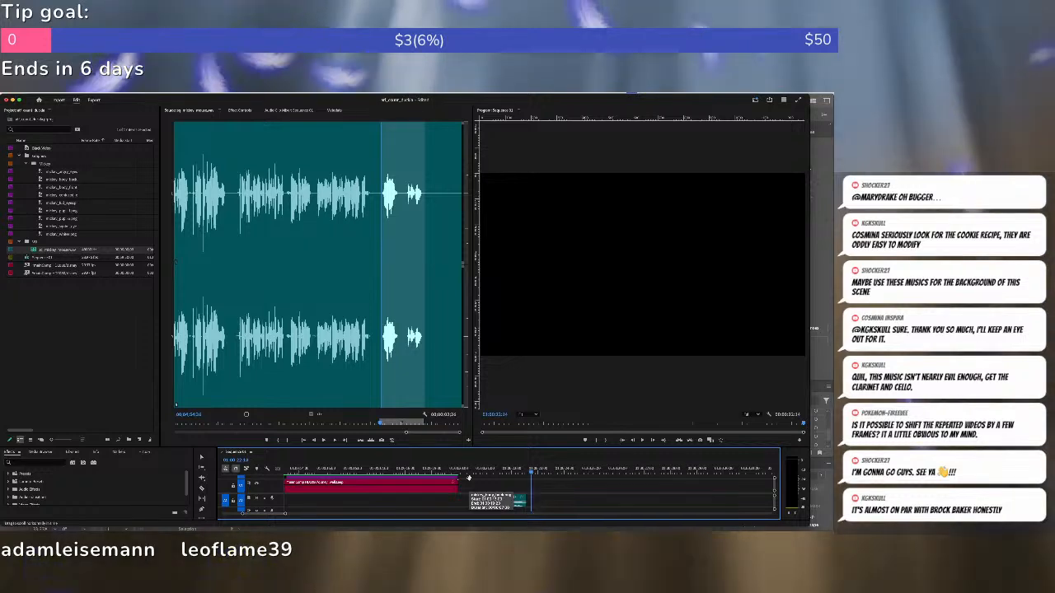
key("Up")
key("space")
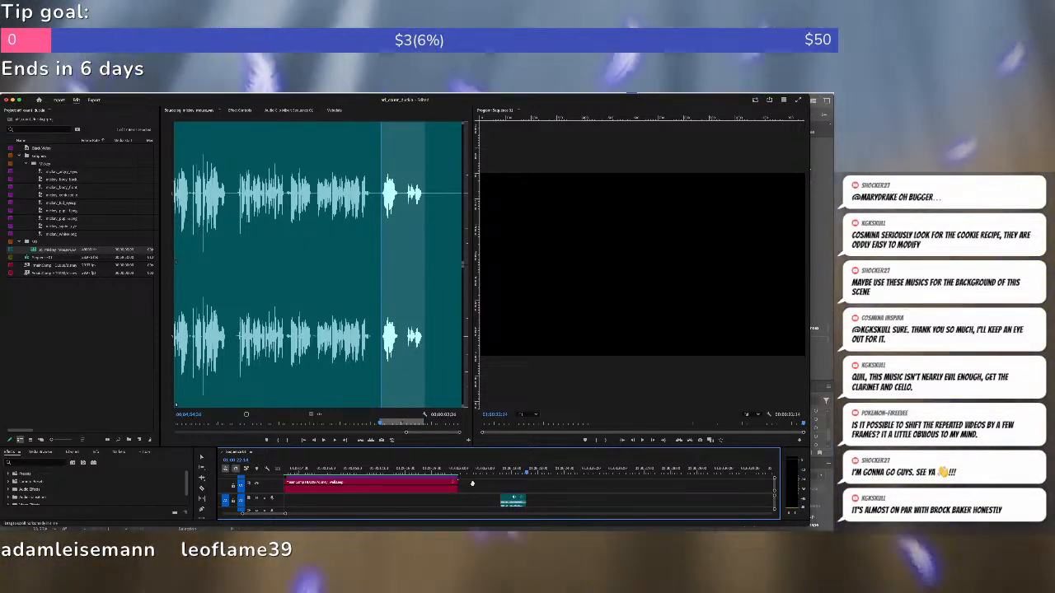
key("backslash")
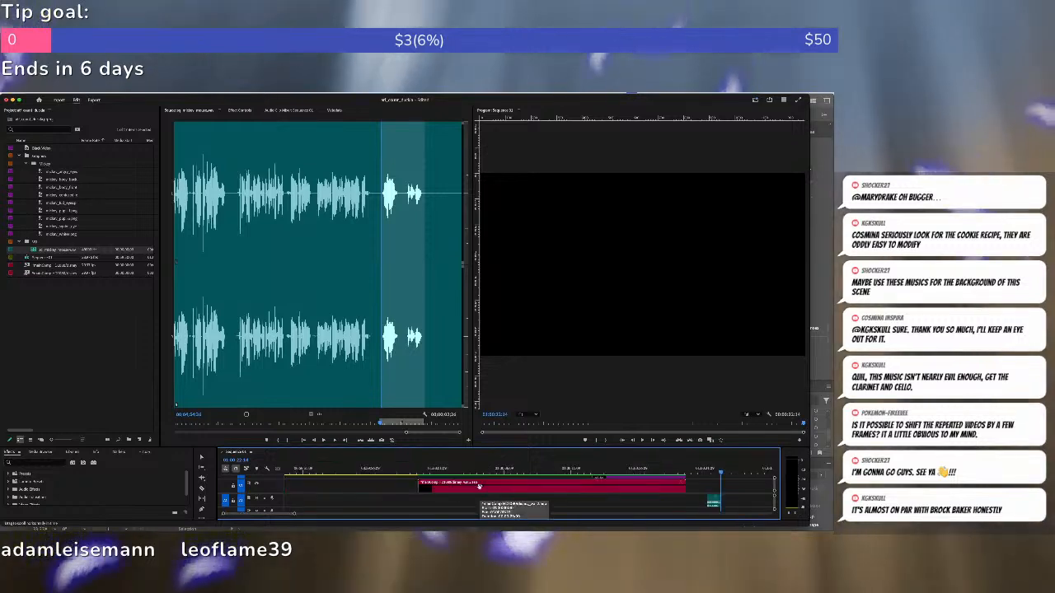
Place the marked closing audio phrase far down the empty timeline, about 7 minutes 14 seconds into the sequence.
key("minus")
key("minus")
key("minus")
key("minus")
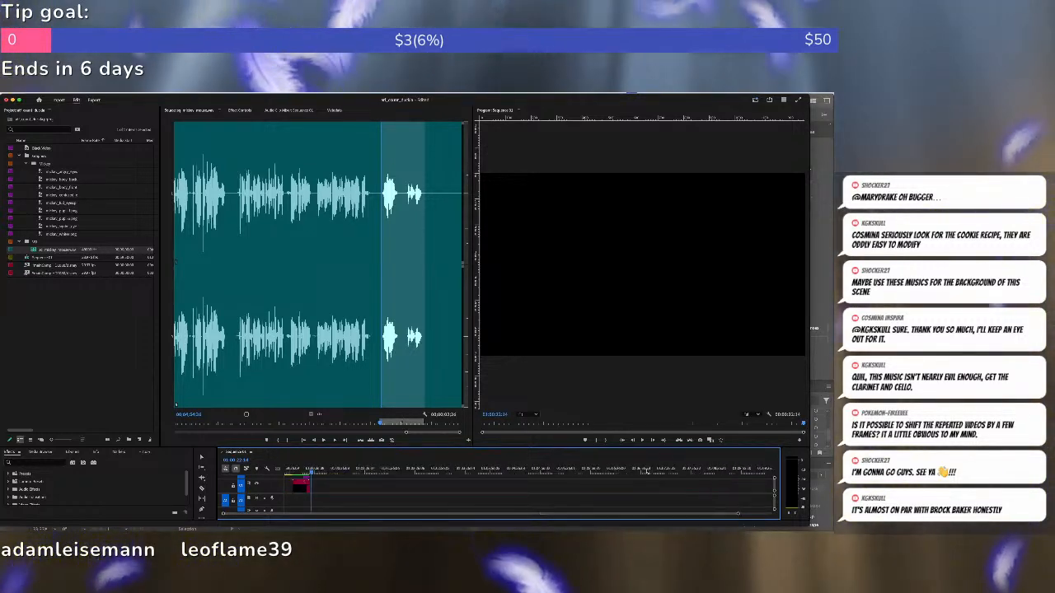
left_click(664, 469)
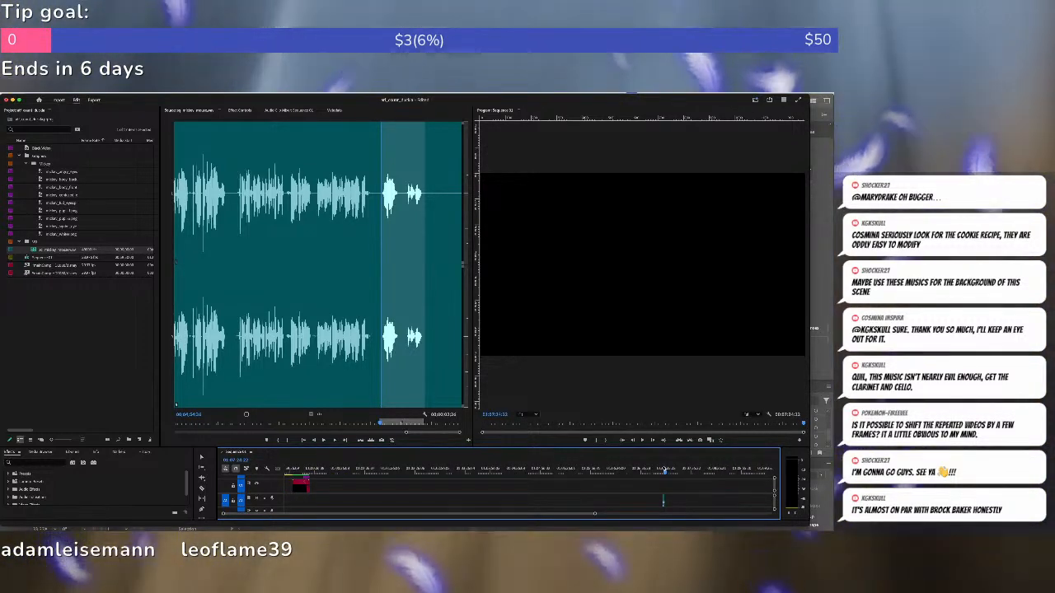
Play the first audio phrase in the sequence and park the playhead a short gap after it.
key("Up")
key("equal")
key("equal")
key("equal")
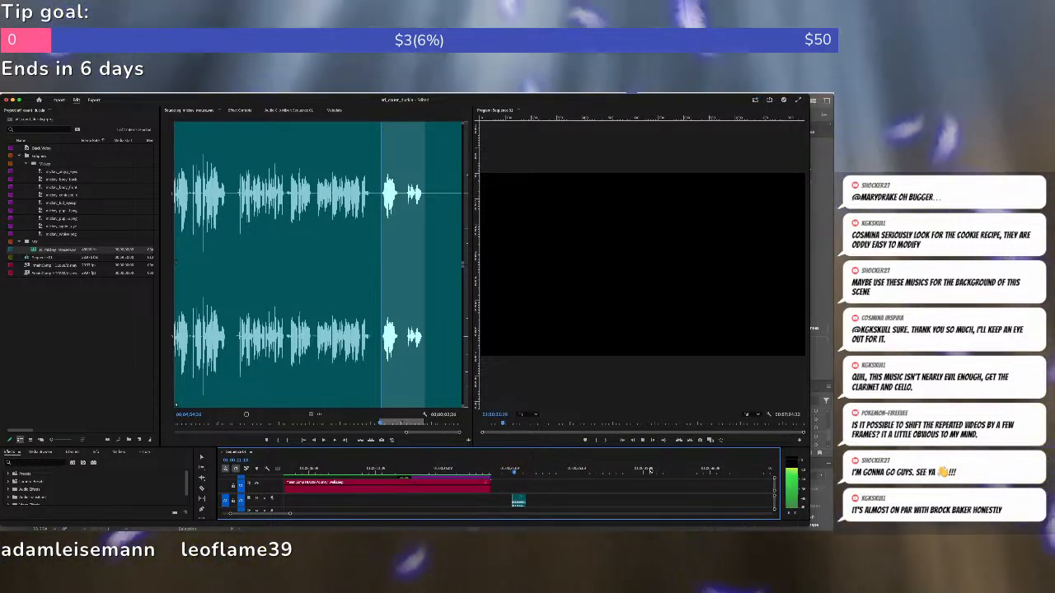
key("shift+Right")
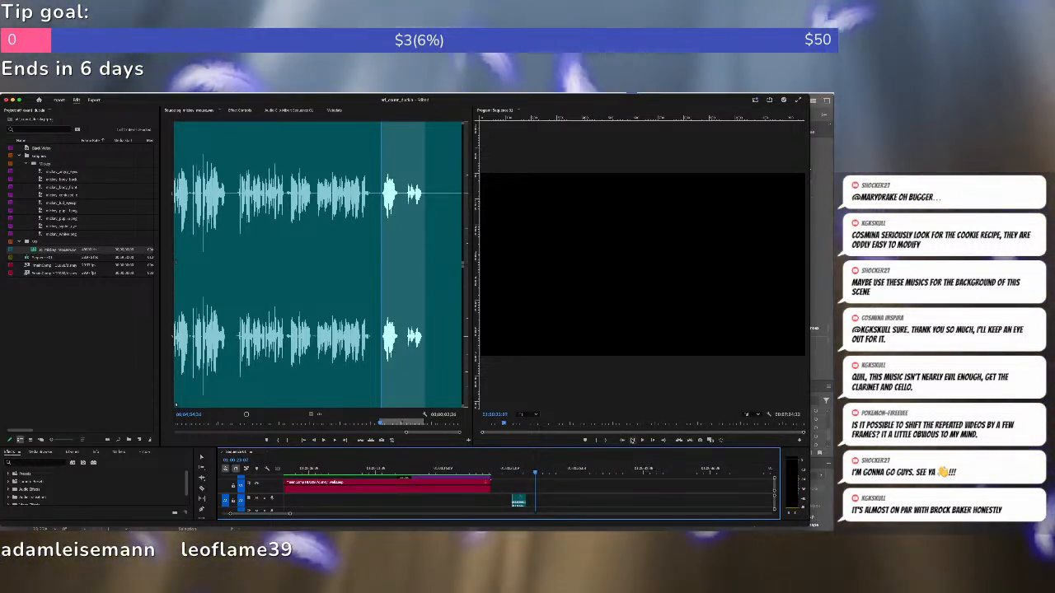
Mark in and out points around the second phrase of the Mickey audio recording and overwrite it at the sequence playhead.
left_click(437, 306)
key("Home")
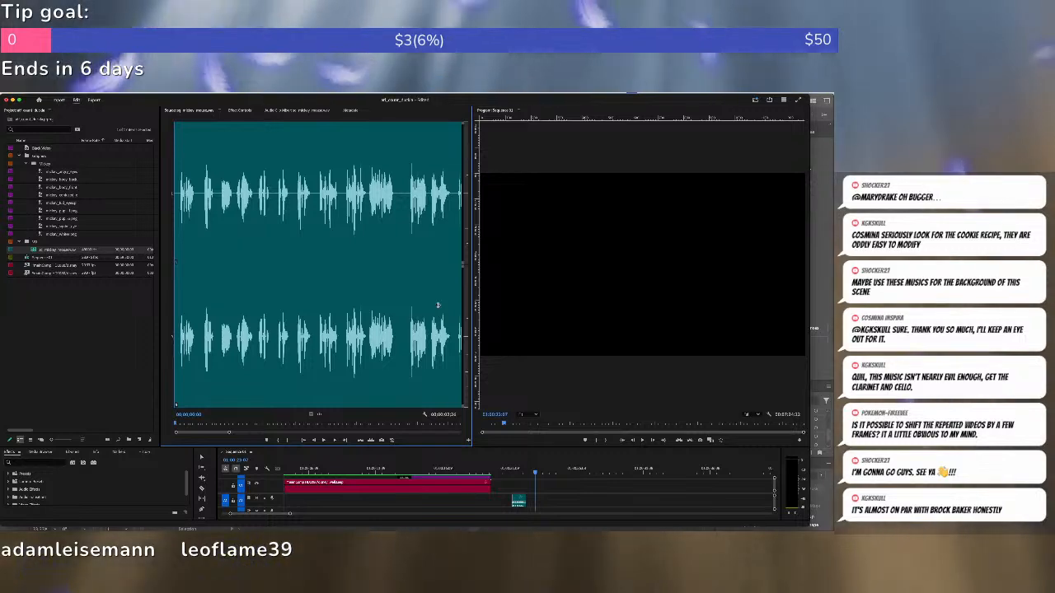
left_click(206, 201)
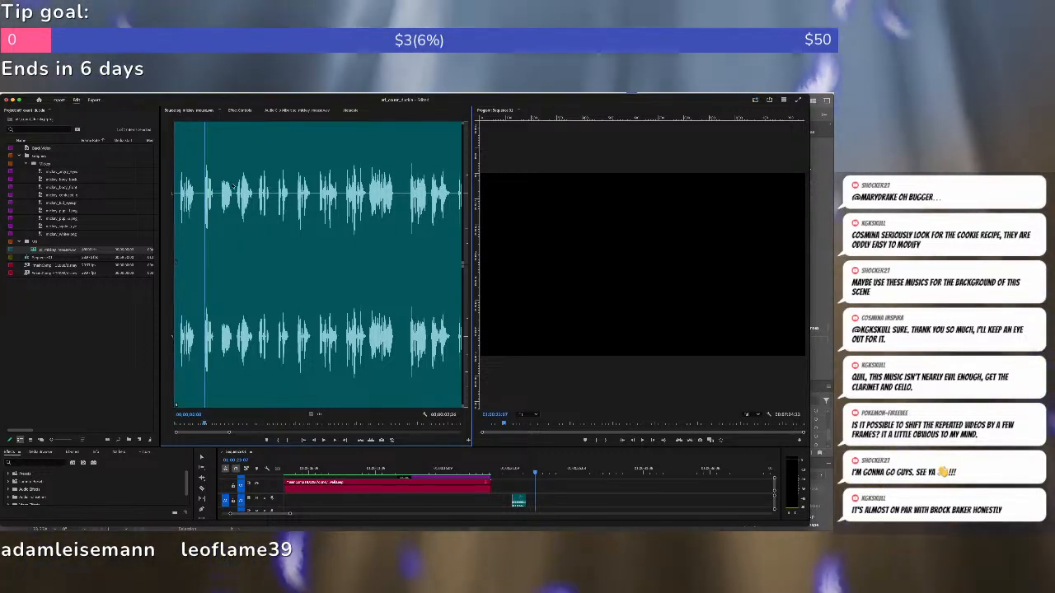
key("Left")
key("Left")
key("Left")
key("i")
key("space")
key("space")
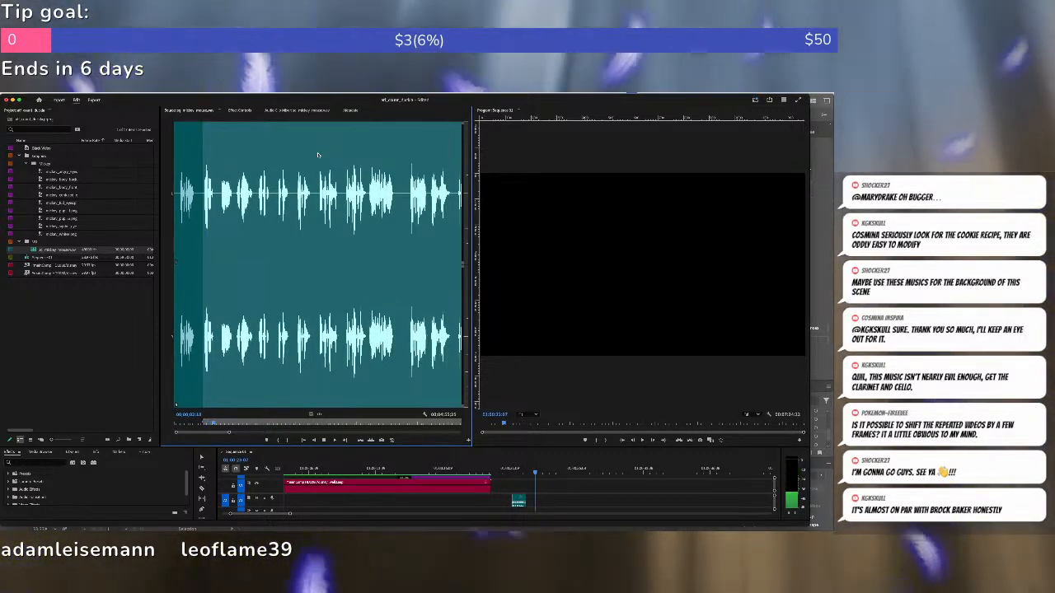
key("o")
key(".")
Mark the third phrase of the Mickey audio recording and overwrite it into the sequence four frames after the second phrase.
key("Right")
key("Right")
key("Right")
key("Right")
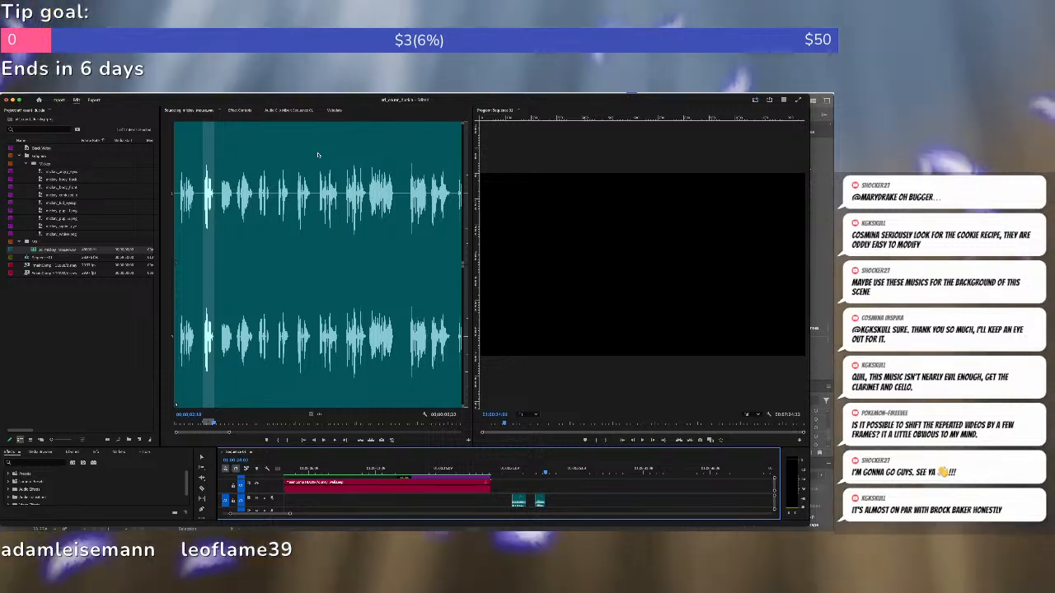
key("shift+2")
key("space")
key("space")
key("Left")
key("Left")
key("i")
key("space")
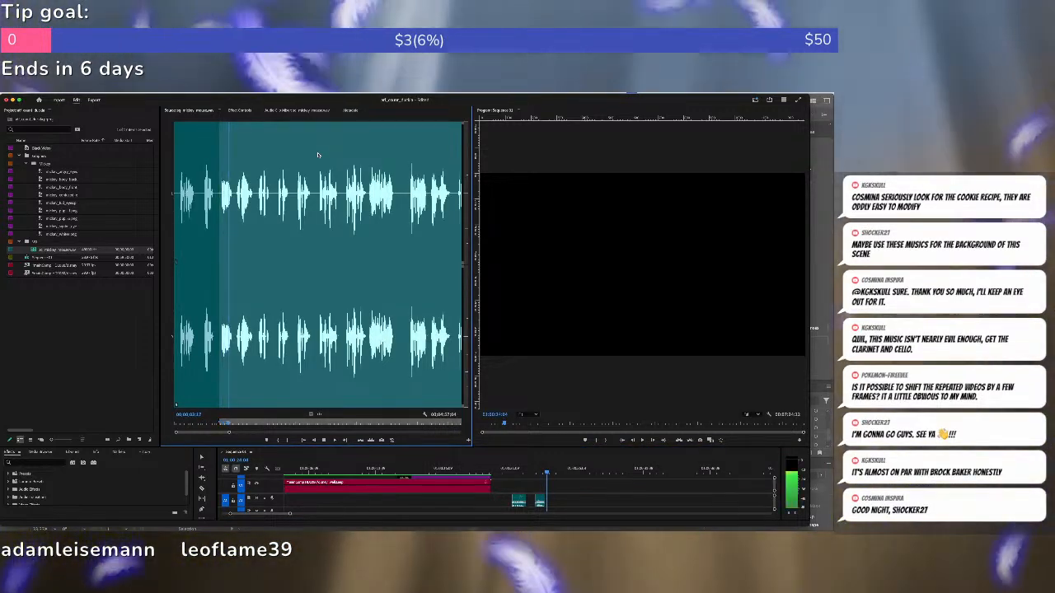
key("space")
key("o")
key(".")
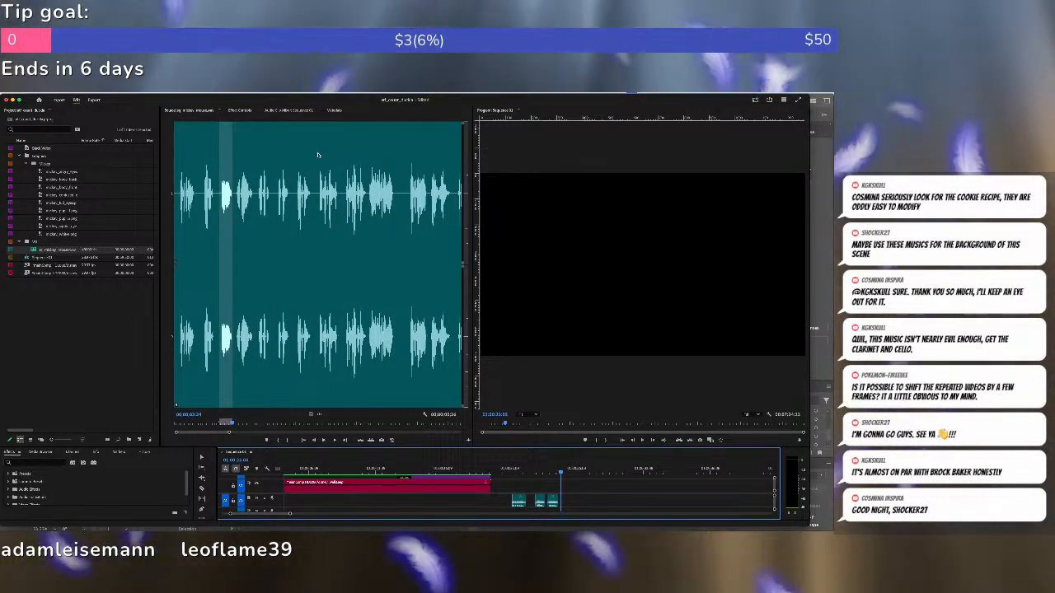
Mark in and out points around the fourth phrase of the Mickey audio recording and overwrite it after the third phrase in the sequence.
key("shift+2")
key("space")
key("i")
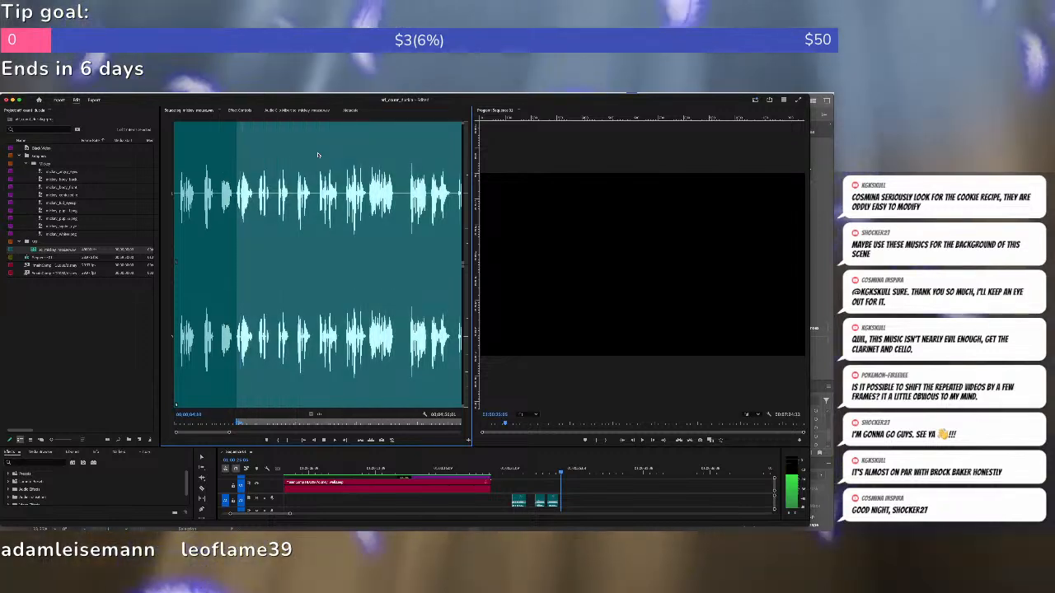
key("space")
key("o")
key(".")
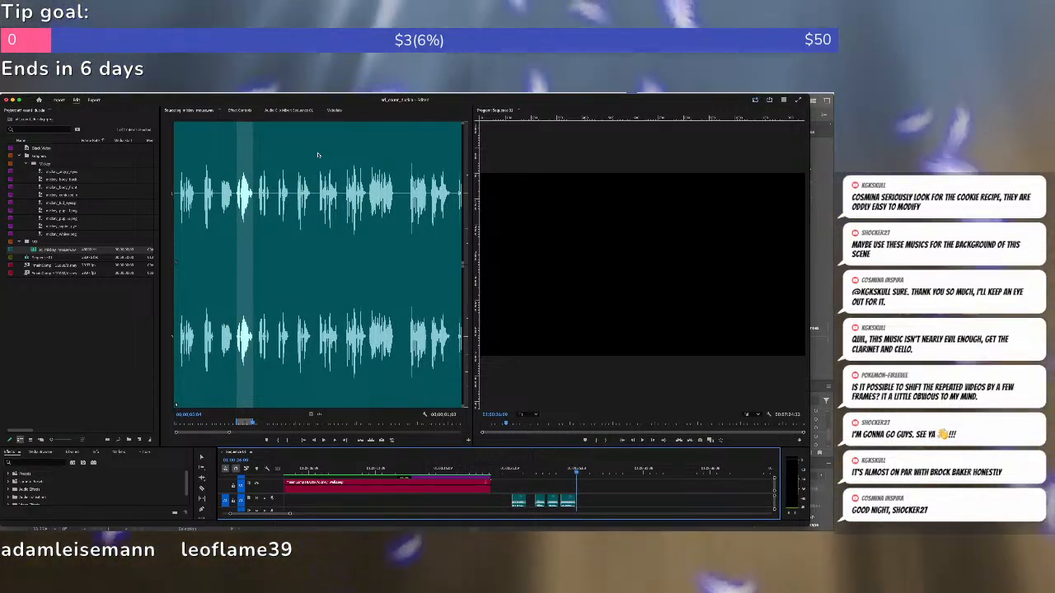
Mark the fifth phrase of the Mickey audio recording and overwrite it into the sequence just after the fourth phrase.
key("shift+2")
key("space")
key("i")
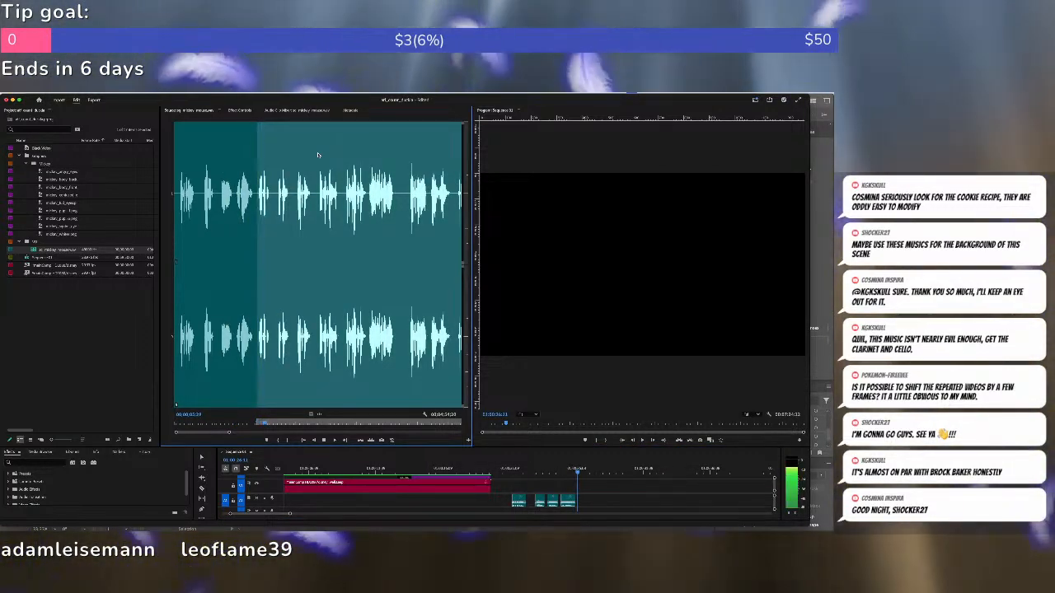
key("space")
key("o")
key(".")
Mark the sixth phrase of the Mickey audio recording and overwrite it into the sequence just after the fifth phrase.
key("shift+2")
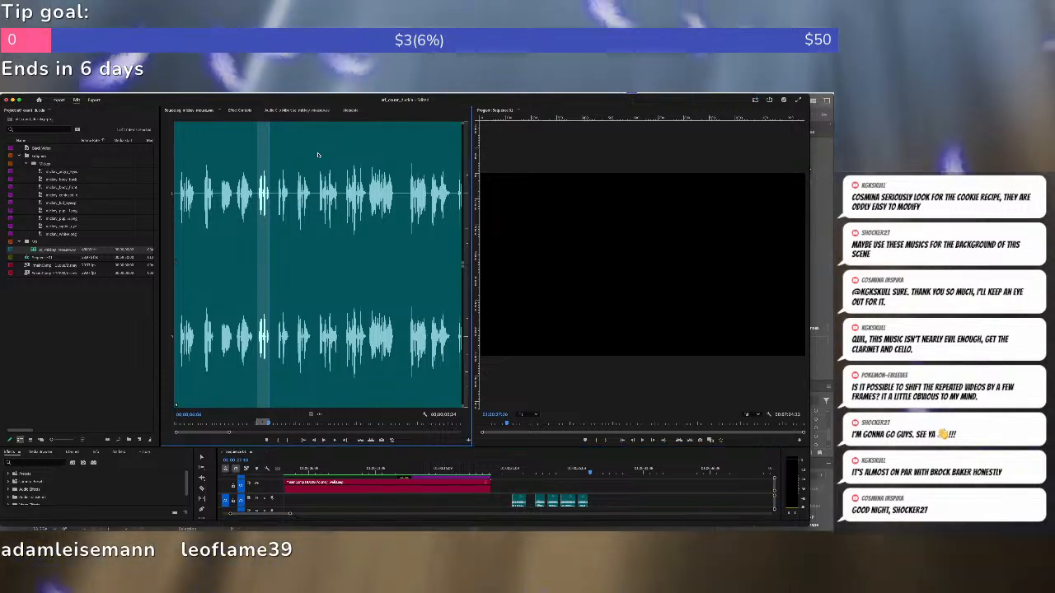
key("space")
key("i")
key("space")
key("o")
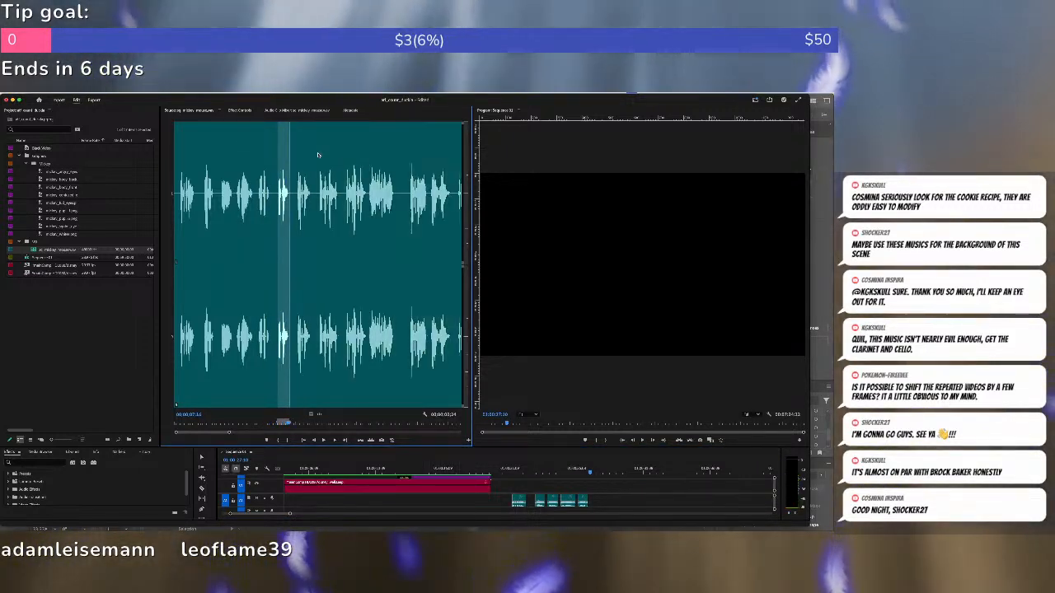
key(".")
Mark the seventh phrase of the Mickey audio recording and overwrite it into the sequence just after the sixth phrase.
key("shift+2")
key("space")
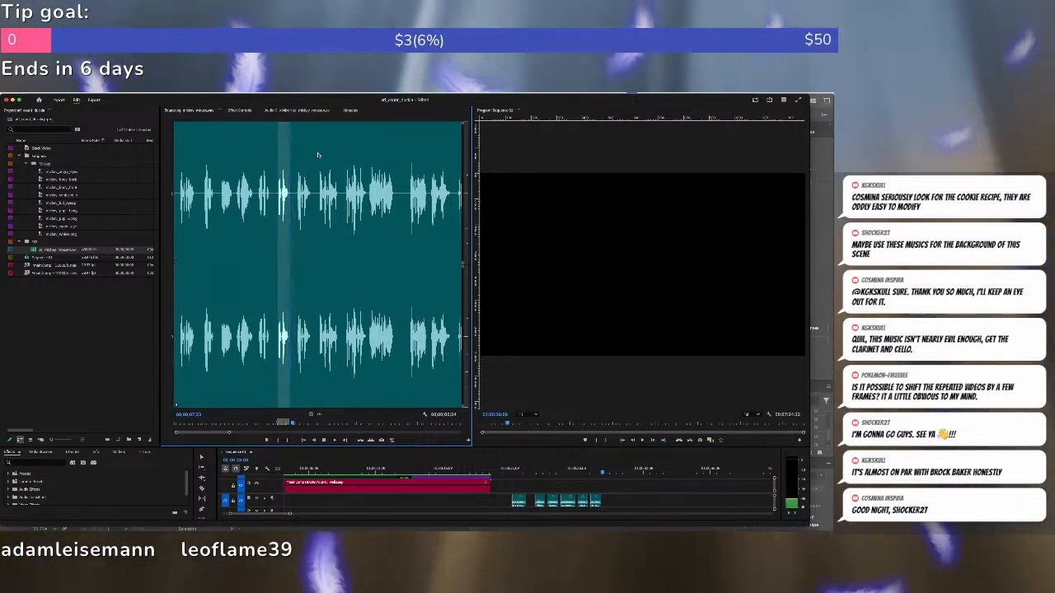
key("i")
key("space")
key("o")
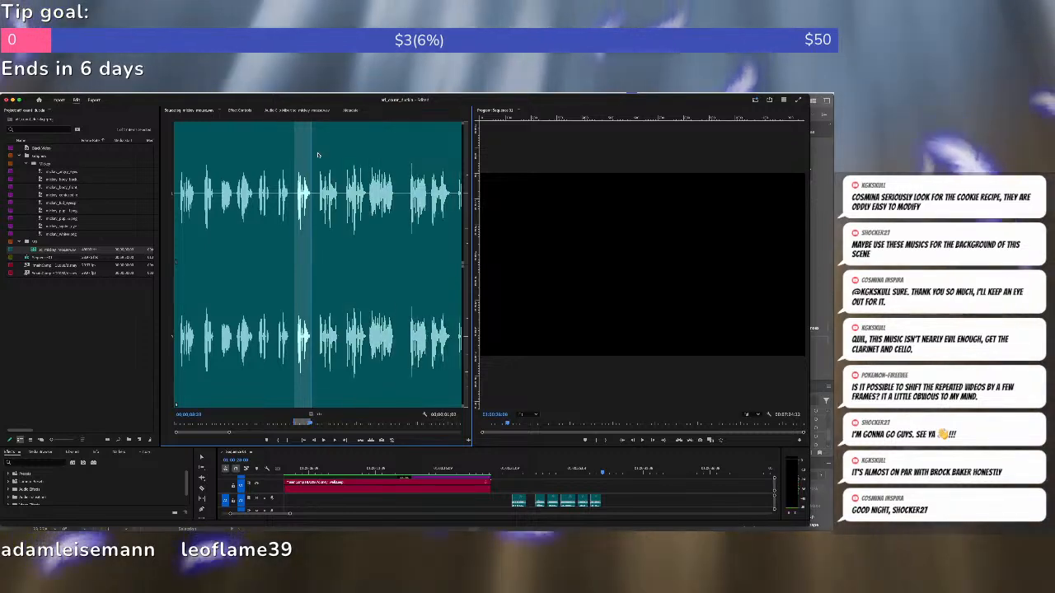
key(".")
Mark the eighth phrase of the Mickey audio recording and overwrite it into the sequence after the seventh phrase.
key("shift+2")
key("space")
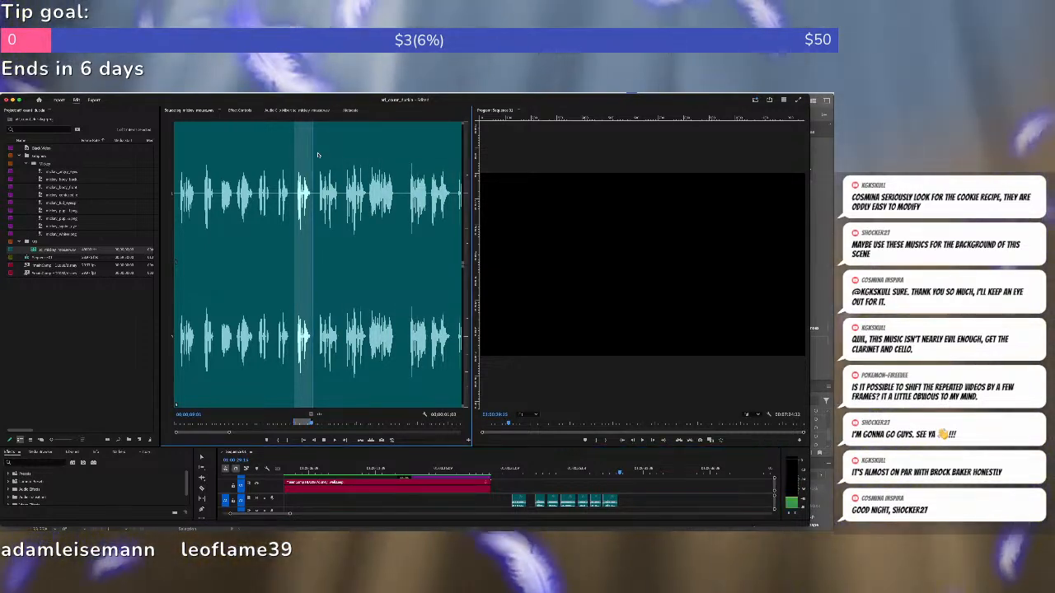
key("i")
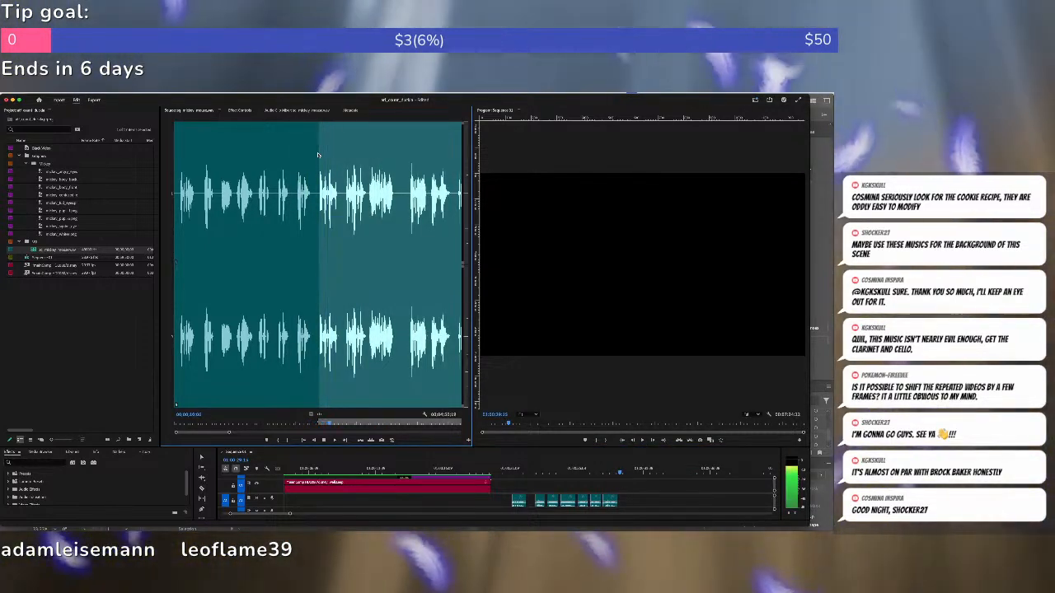
key("space")
key("o")
key(".")
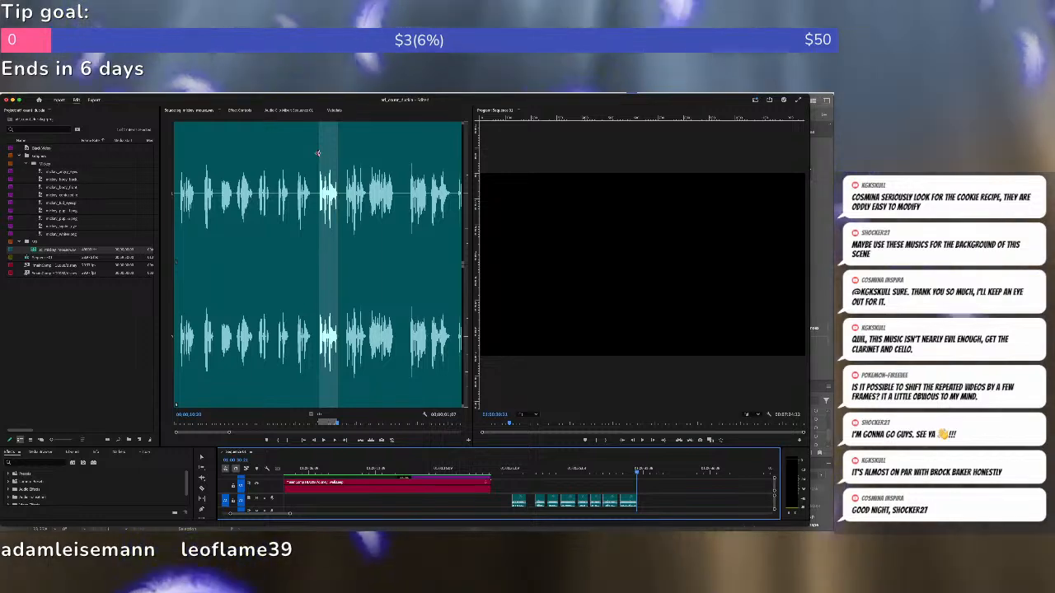
Move the eighth phrase's out point slightly earlier and overwrite the phrase again at the end of the placed run of phrases.
key("j")
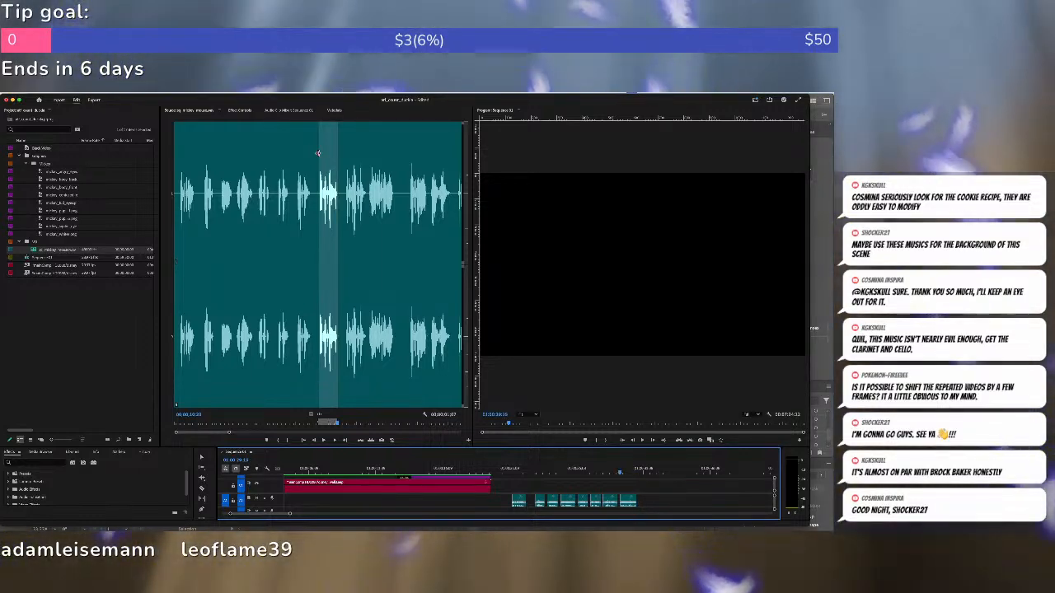
left_click(318, 153)
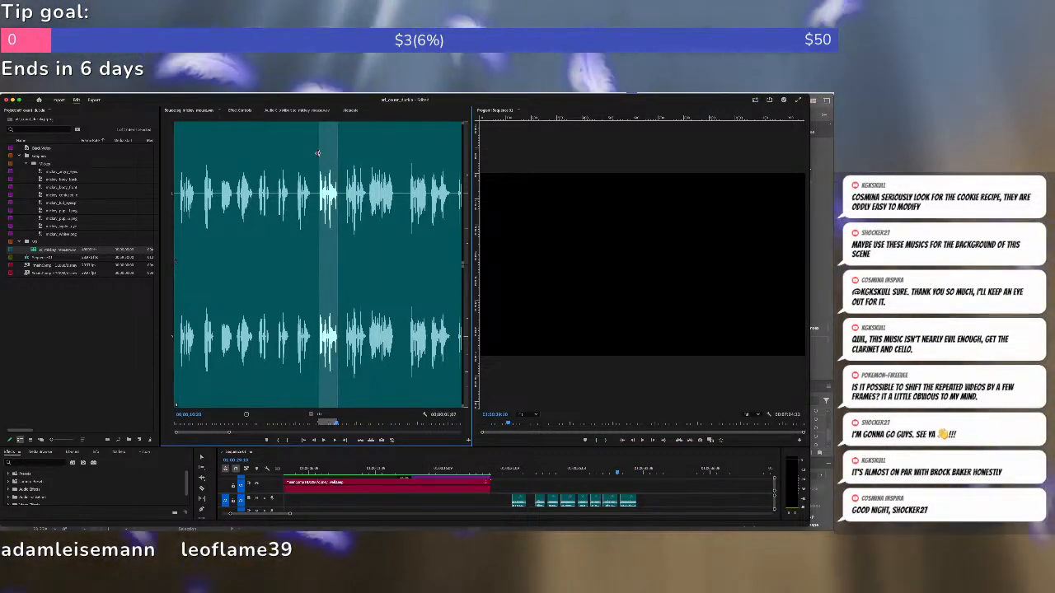
key("space")
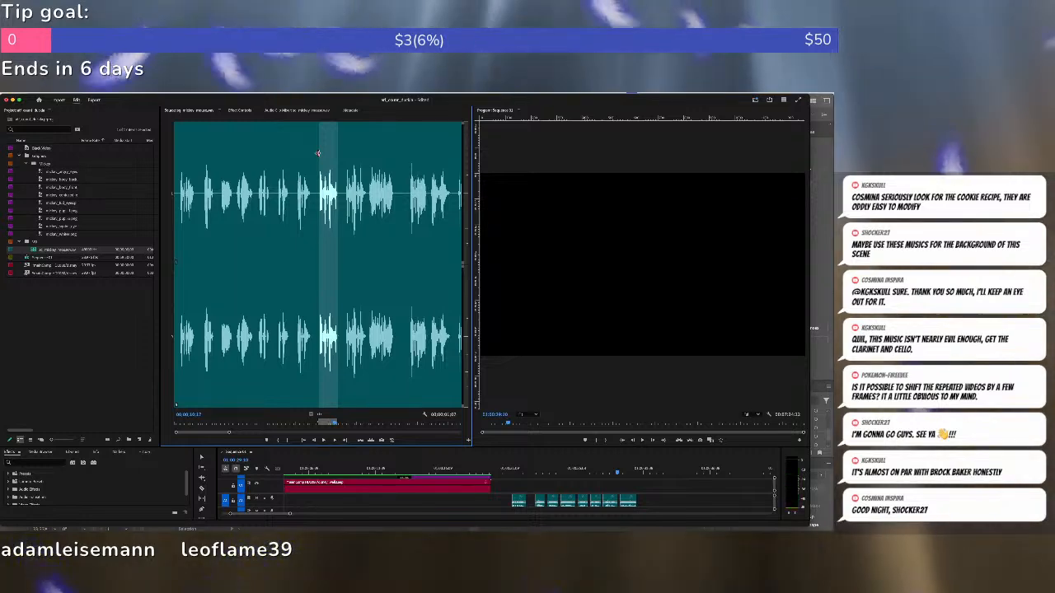
key(".")
key("super+z")
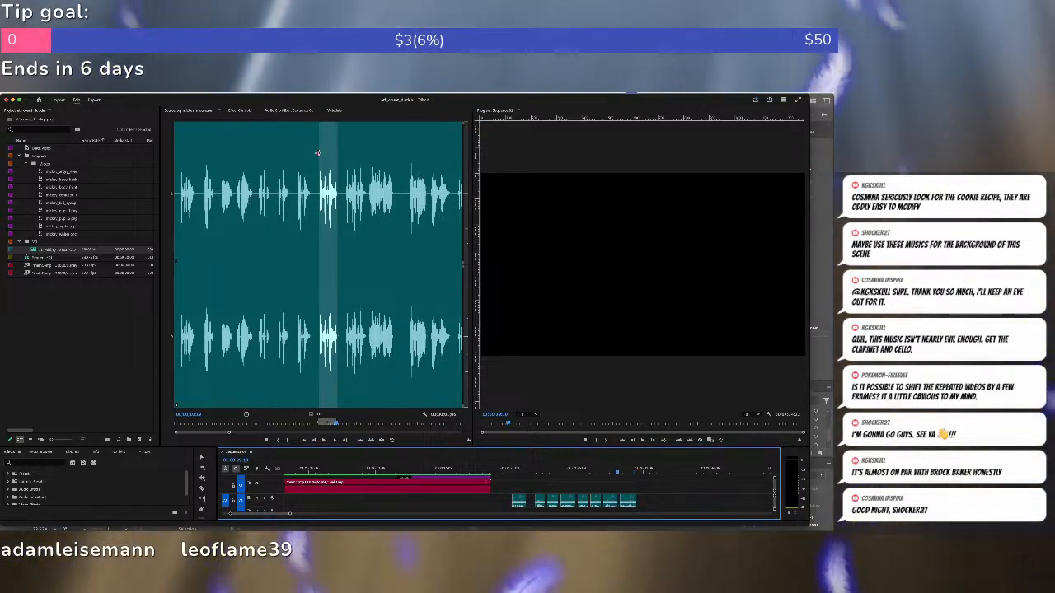
key("Down")
key("Down")
key("Down")
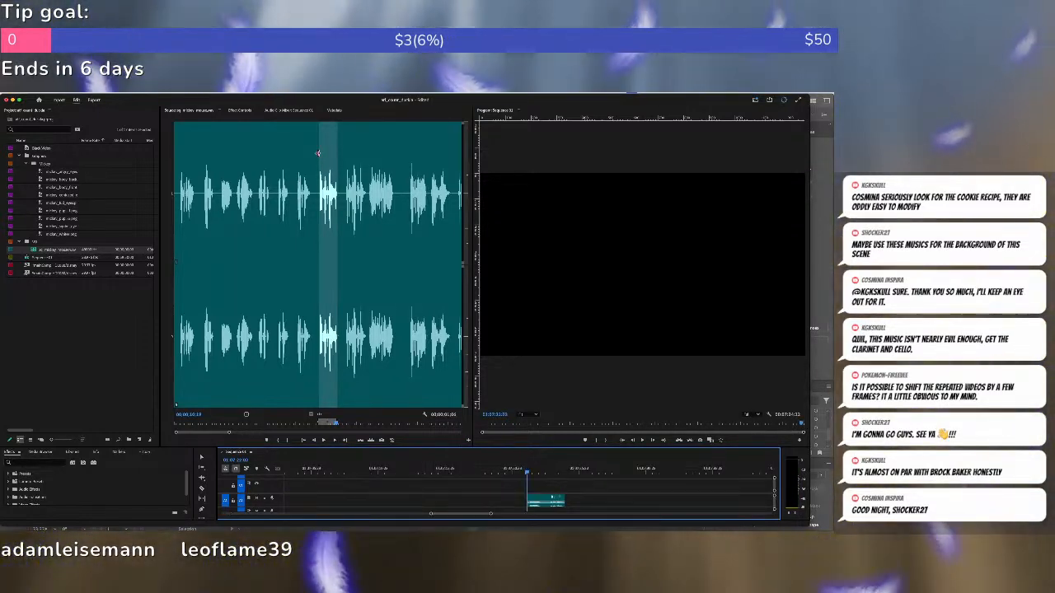
key("Up")
Mark the long ninth phrase of the Mickey audio recording and overwrite it into the sequence behind the repeated eighth phrase.
key("space")
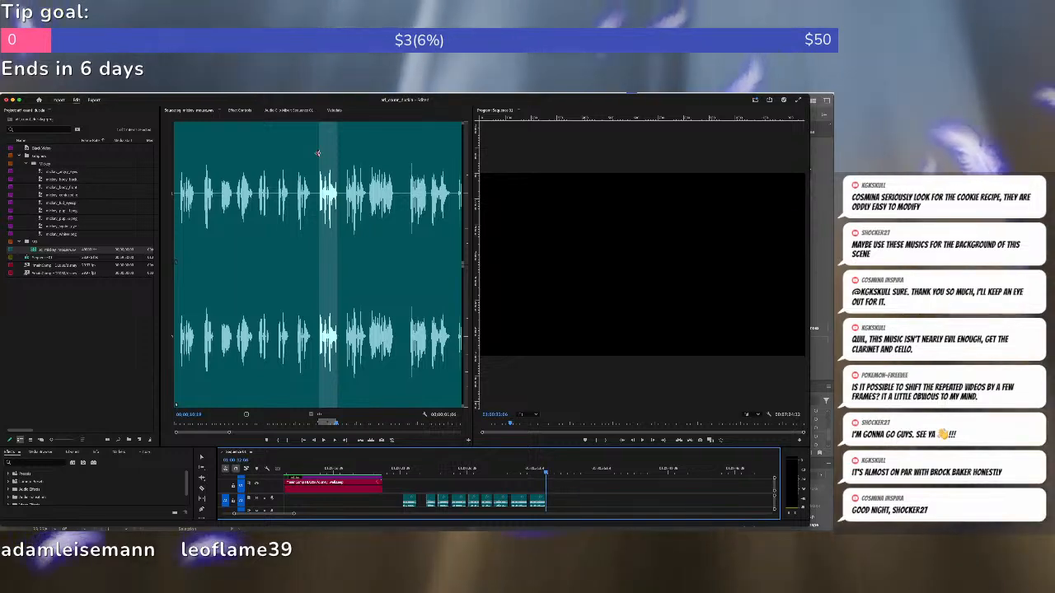
key("i")
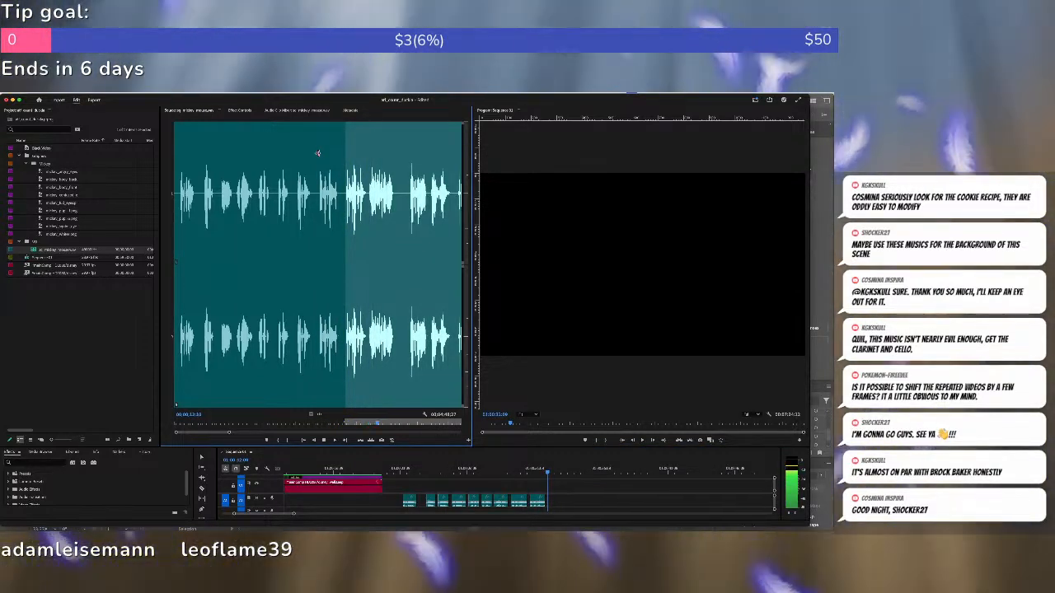
key("o")
key(".")
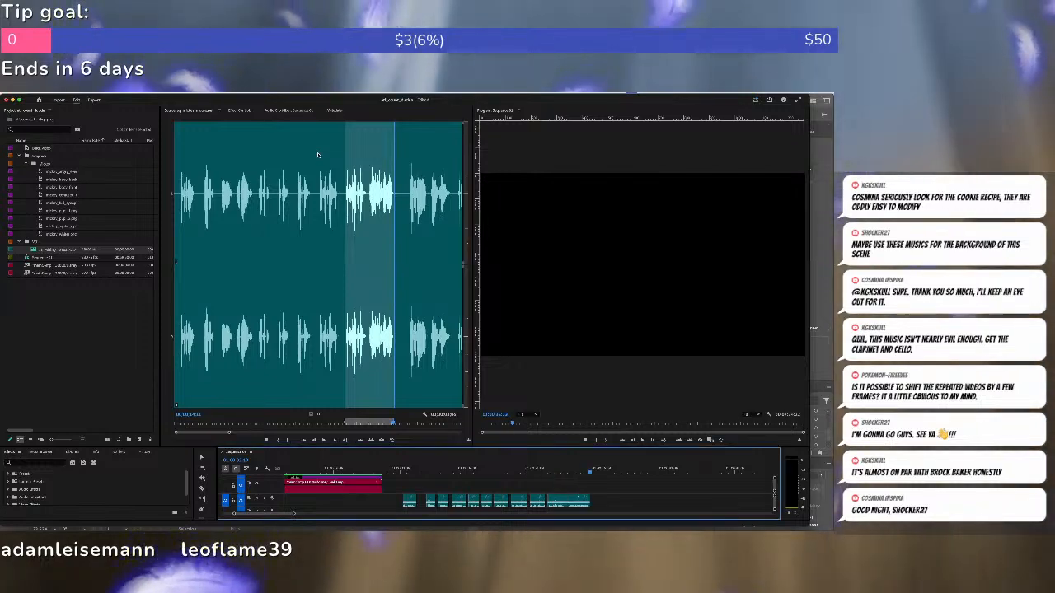
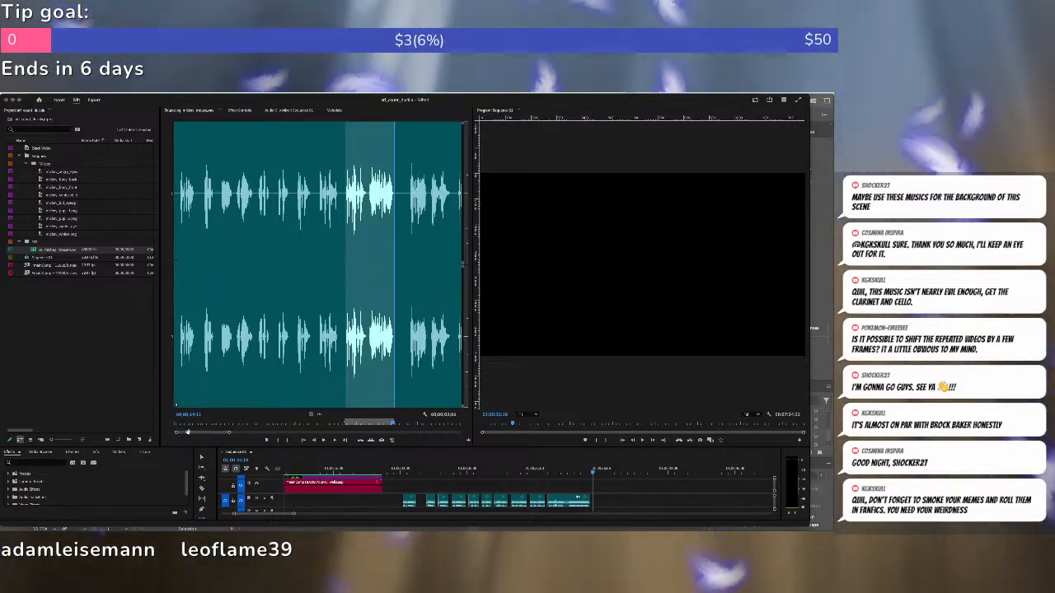
Mark the tenth phrase of the Mickey audio recording, spanning two short bursts, and overwrite it into the sequence after the long ninth phrase.
left_click_drag(193, 433, 207, 436)
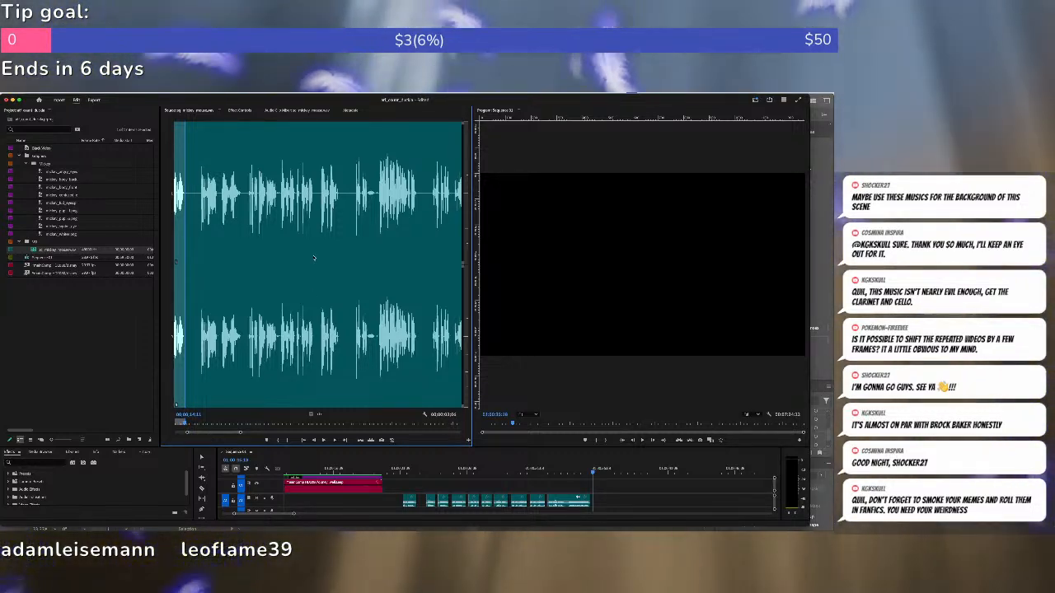
left_click(199, 195)
key("i")
key("space")
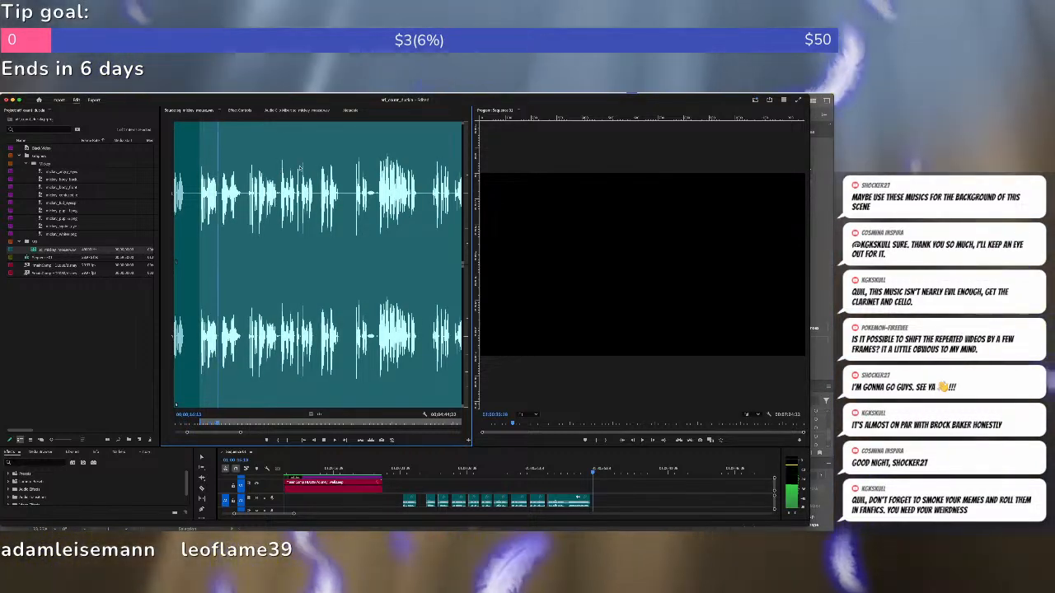
key("o")
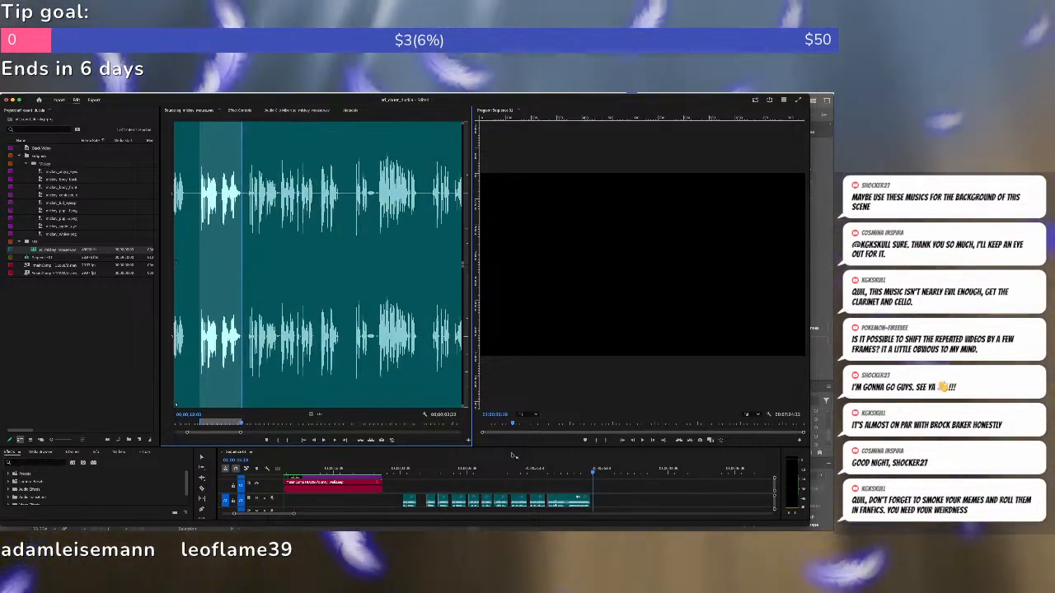
key(".")
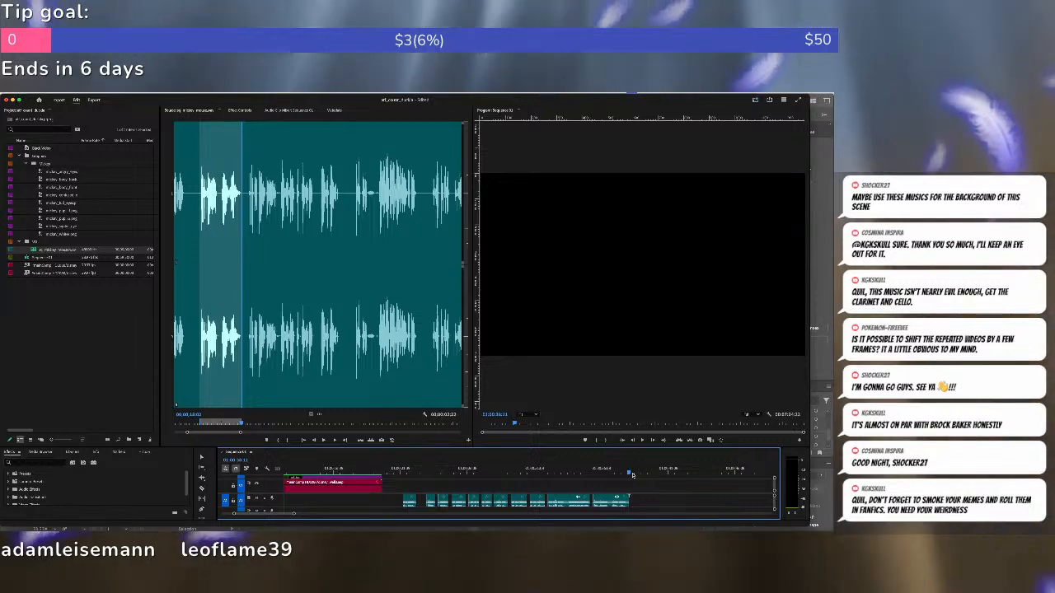
Leave a short gap after the tenth phrase, then mark the eleventh phrase of the Mickey recording and overwrite it at the sequence playhead.
key("Right")
key("Right")
key("Right")
key("Right")
key("Right")
key("Right")
key("Right")
key("Right")
key("Right")
key("Right")
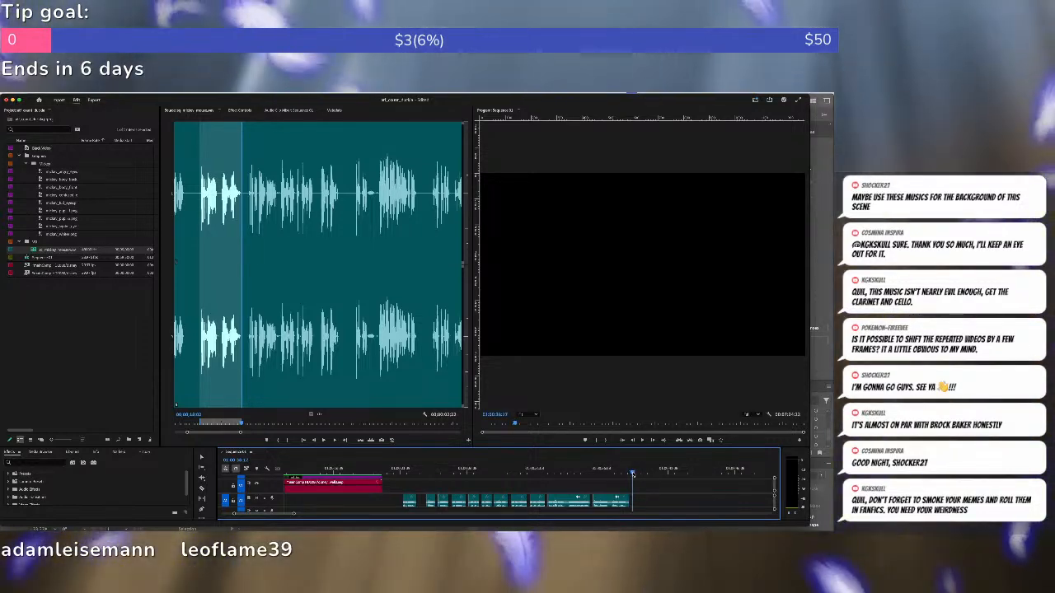
key("shift+2")
key("space")
key("i")
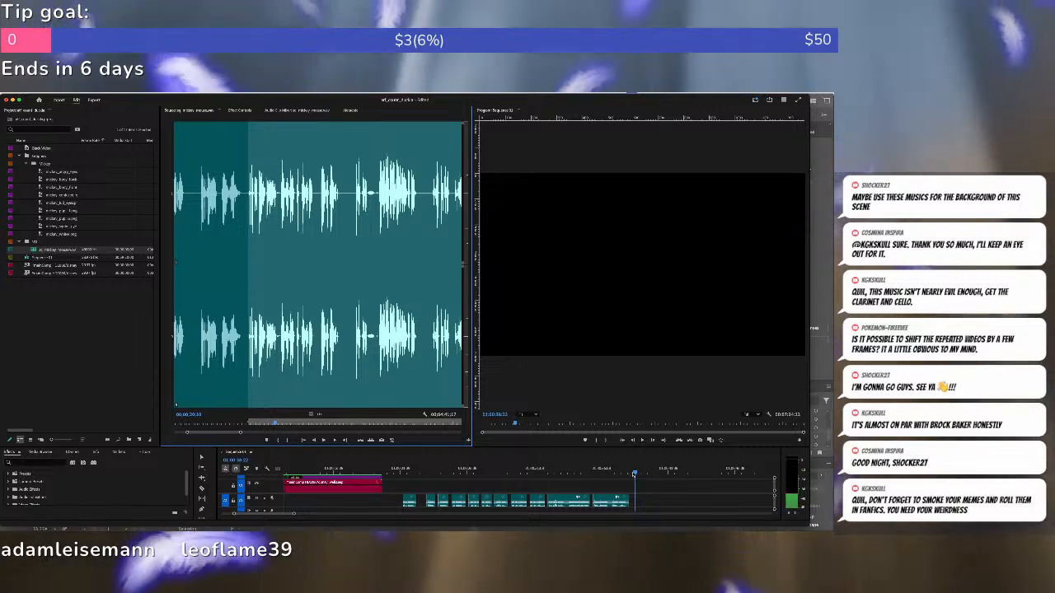
key("o")
key("period")
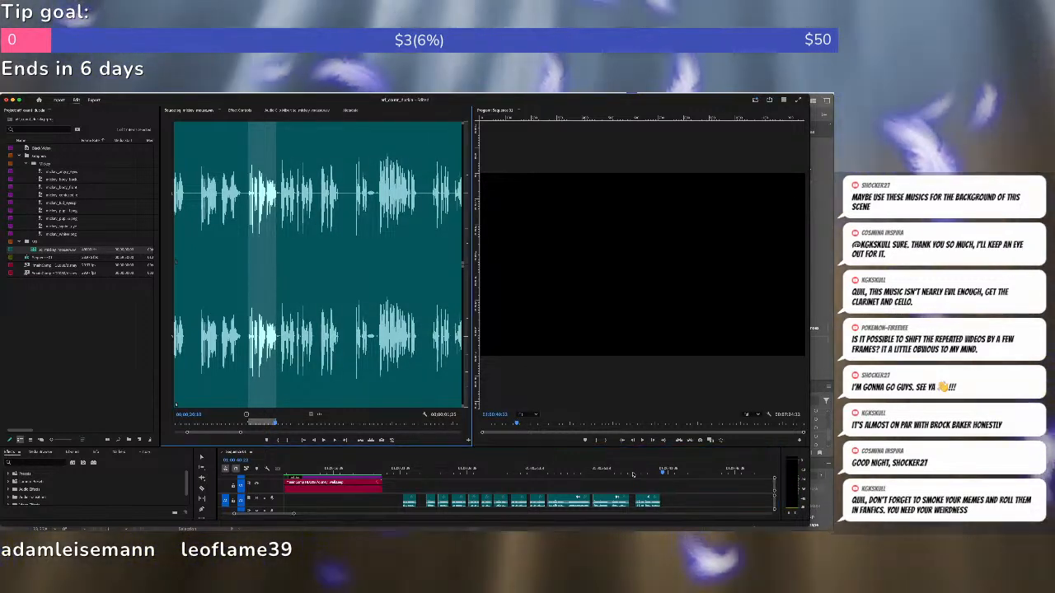
Mark the twelfth phrase of the Mickey audio recording and overwrite it into the sequence after the eleventh phrase.
key("i")
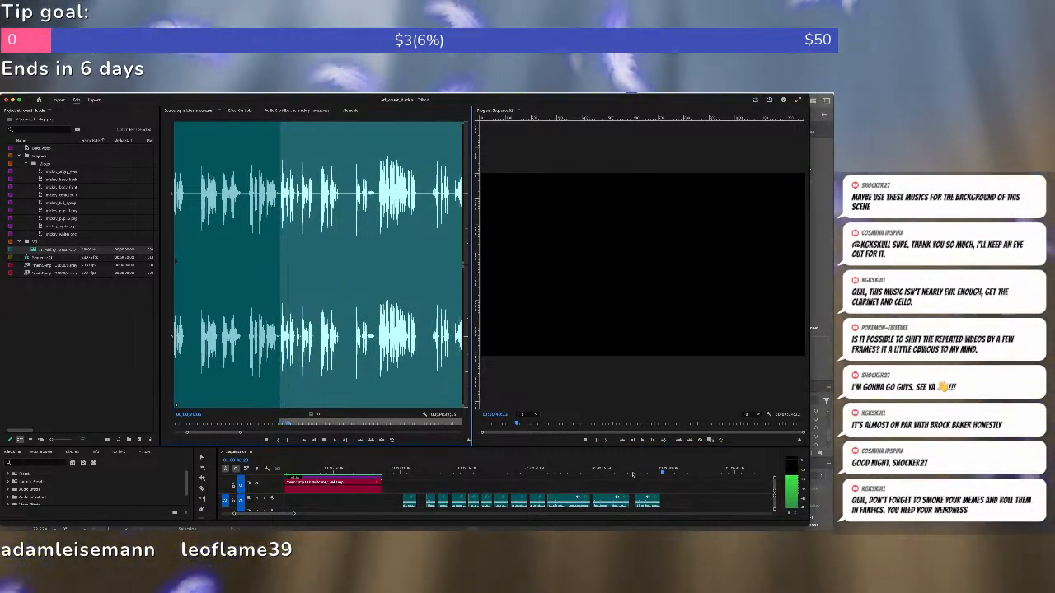
key("o")
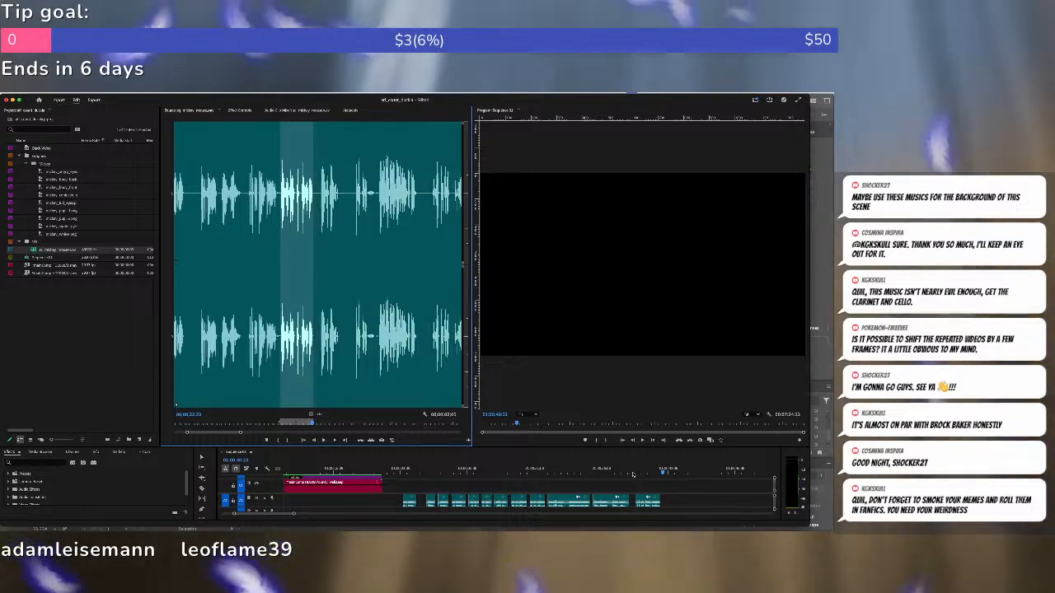
key("period")
Mark the thirteenth phrase of the Mickey audio recording and overwrite it into the sequence after the twelfth phrase.
key("space")
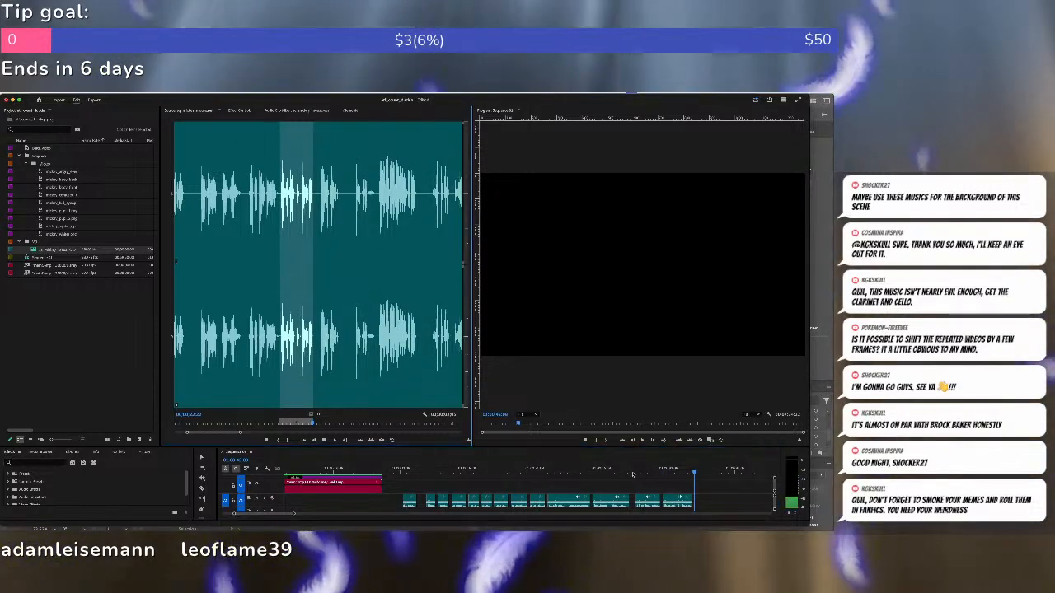
key("i")
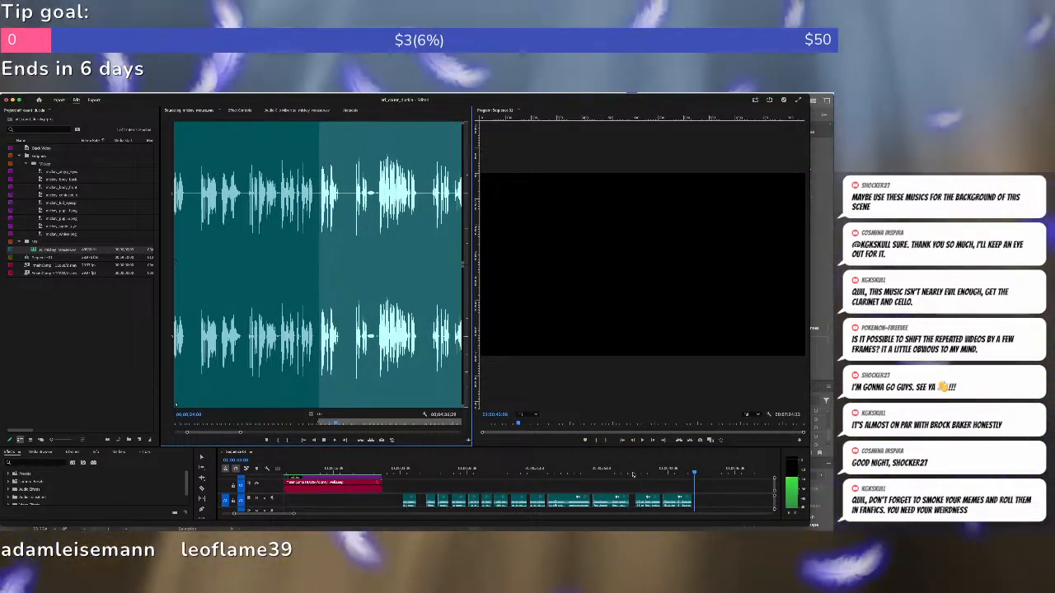
key("o")
key("period")
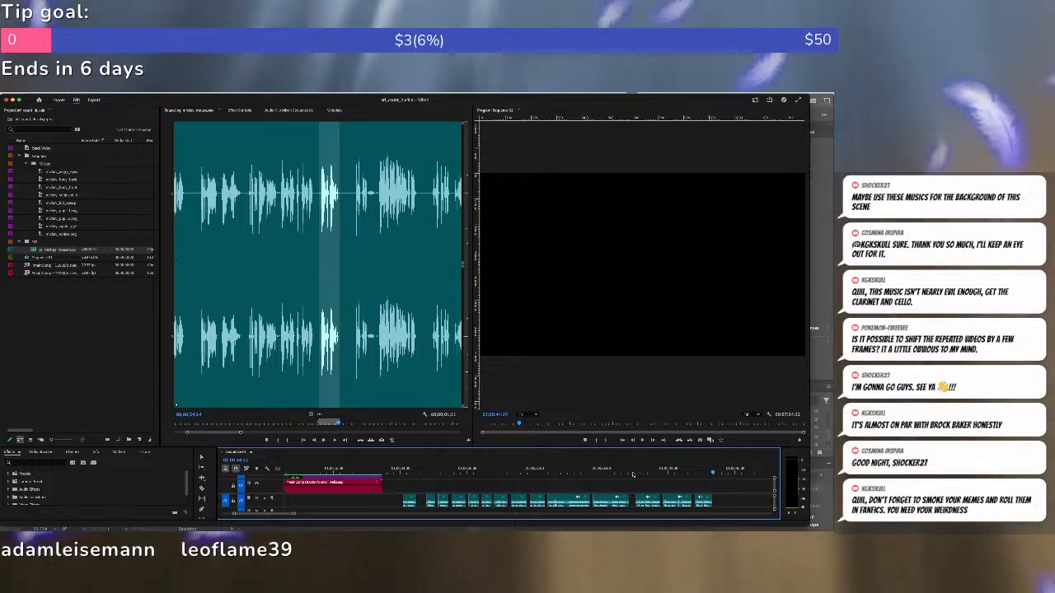
Leave a two-frame gap after the thirteenth phrase and listen through the following part of the Mickey recording for the next phrase.
key("Right")
key("Right")
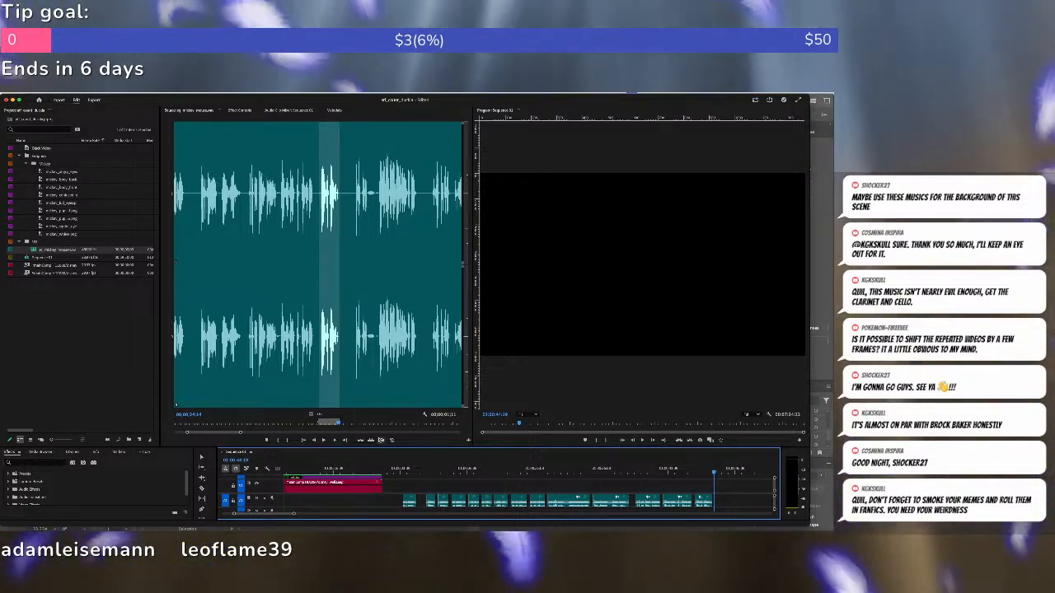
left_click_drag(227, 432, 231, 408)
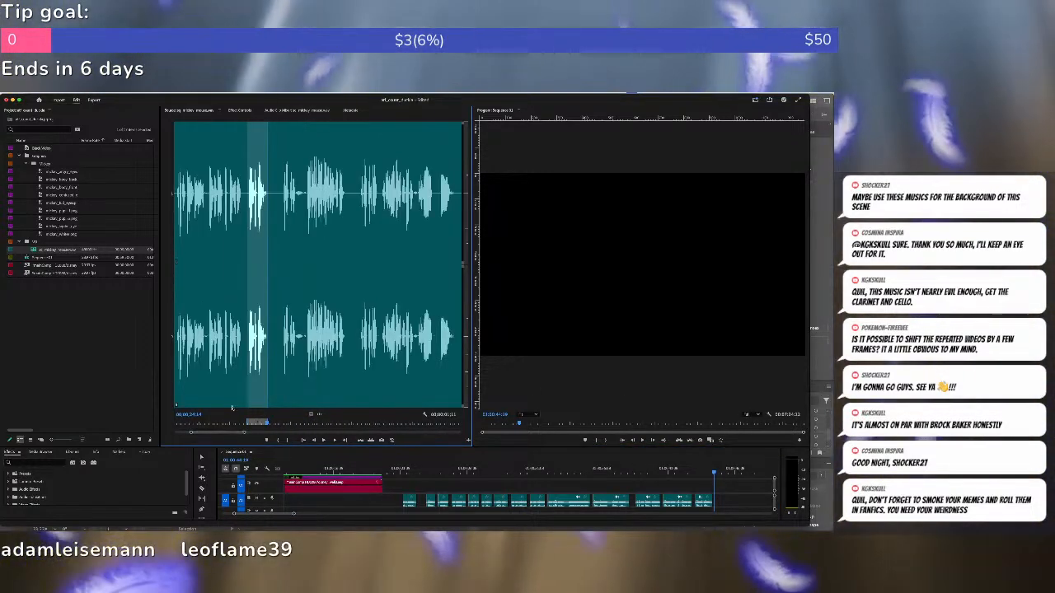
key("space")
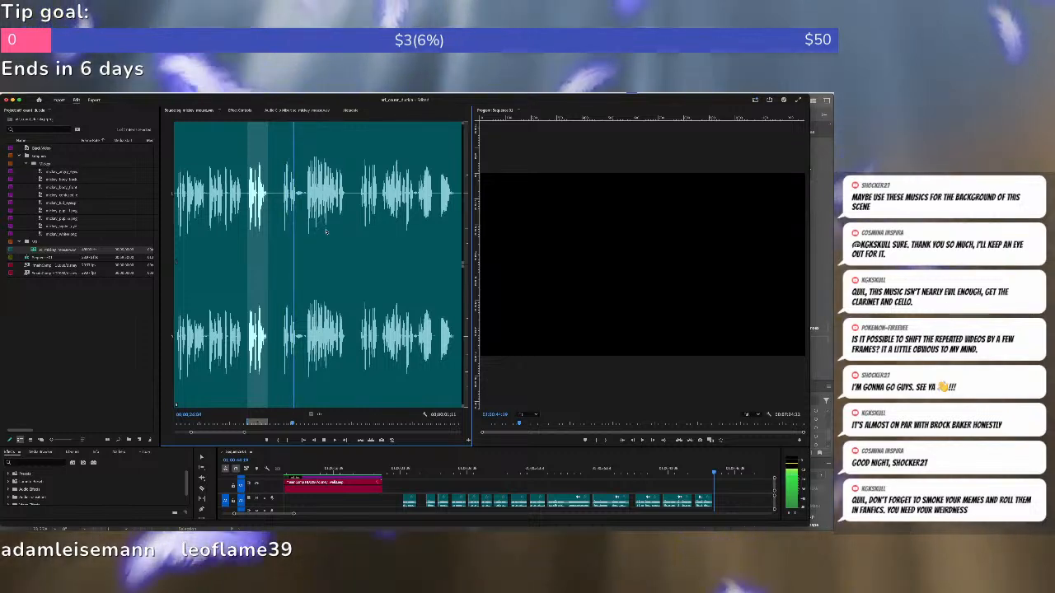
key("minus")
key("minus")
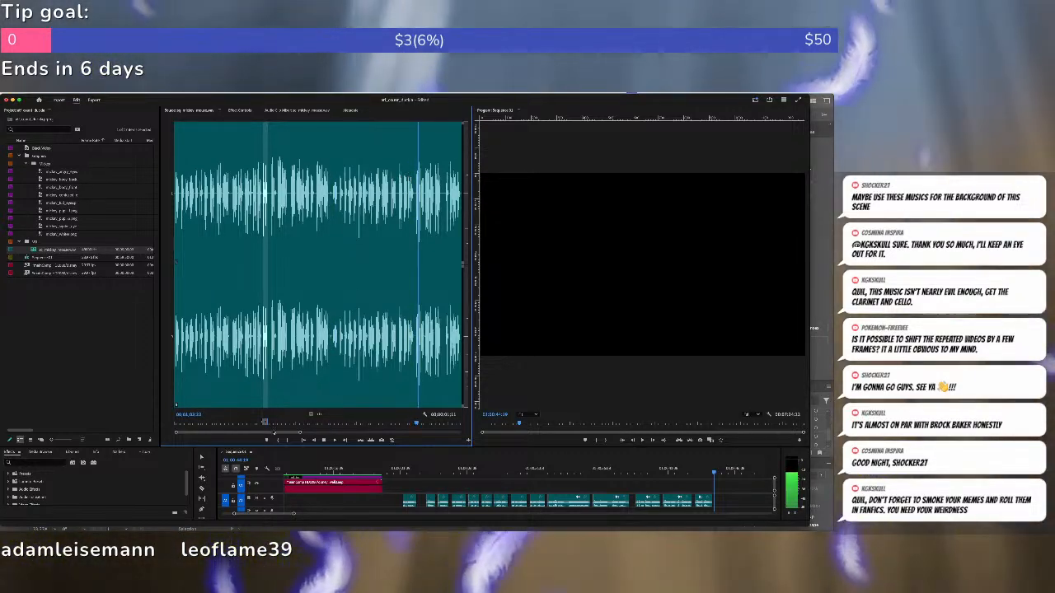
left_click_drag(274, 432, 293, 432)
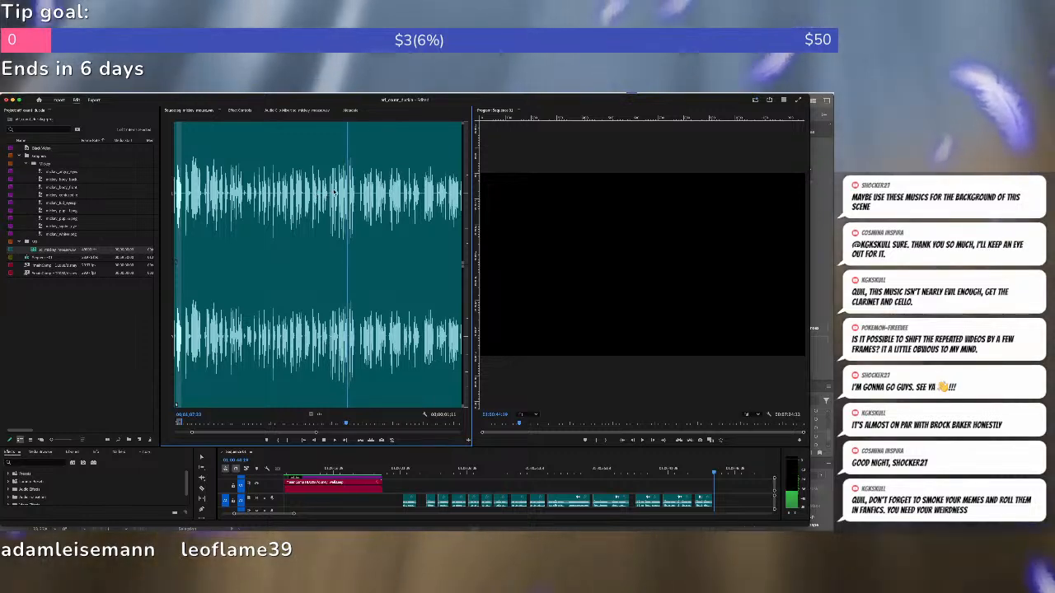
key("space")
key("i")
key("space")
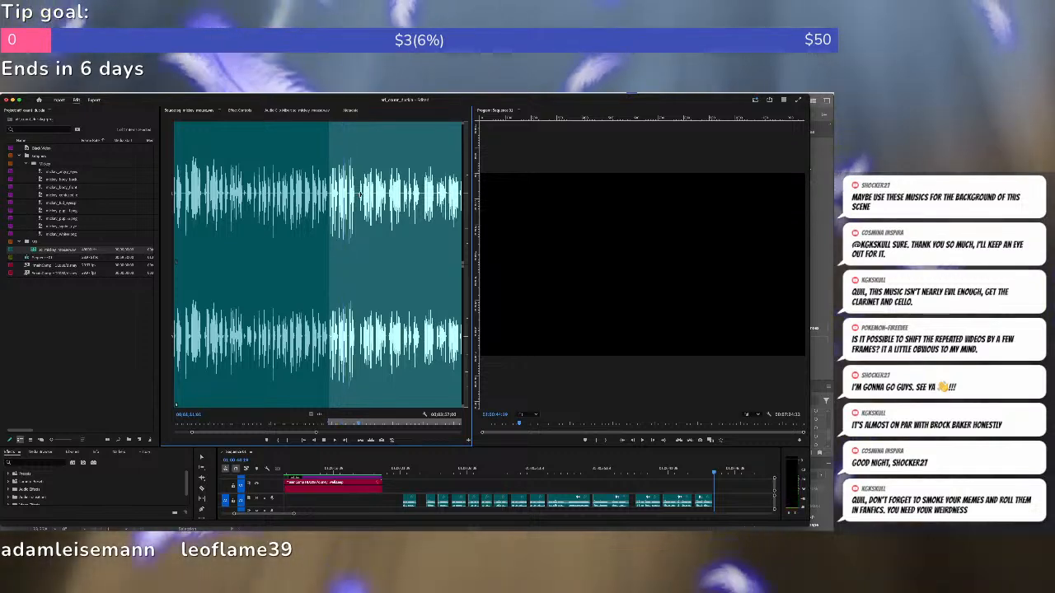
left_click(360, 195)
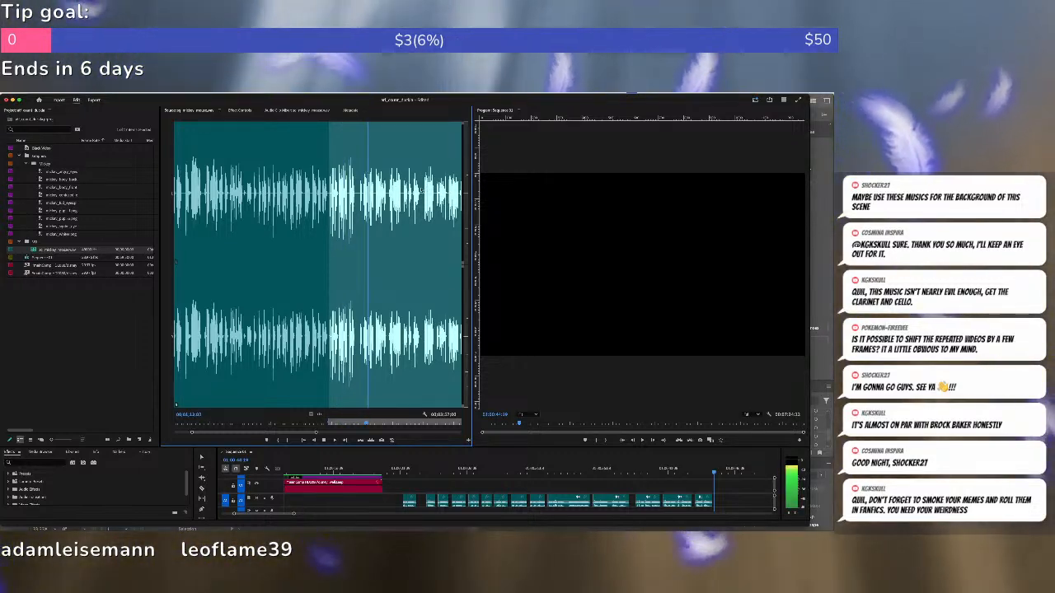
left_click_drag(297, 432, 304, 435)
left_click(418, 187)
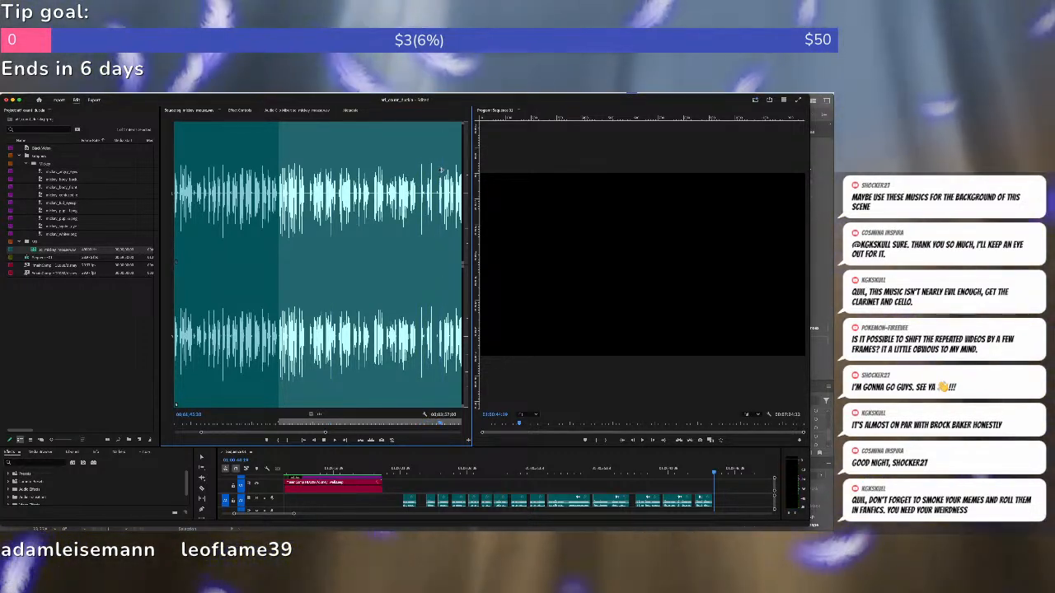
left_click(438, 169)
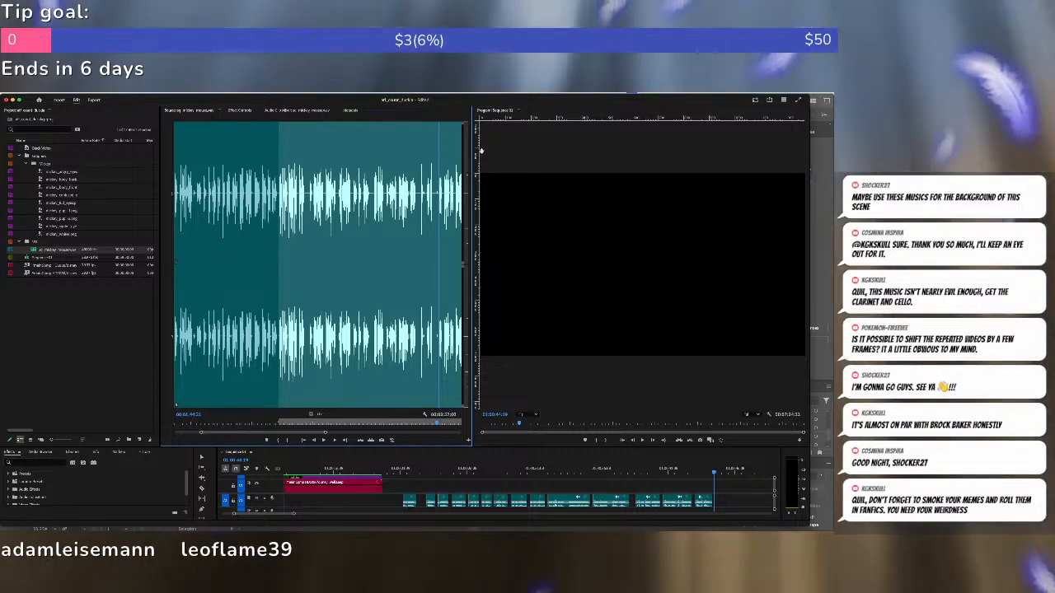
Mark the isolated single burst in the Mickey recording as the fourteenth phrase and overwrite it into the sequence after the gap.
key("equal")
key("equal")
key("equal")
key("equal")
key("Right")
key("Right")
key("Right")
key("Right")
key("Right")
key("Left")
key("Left")
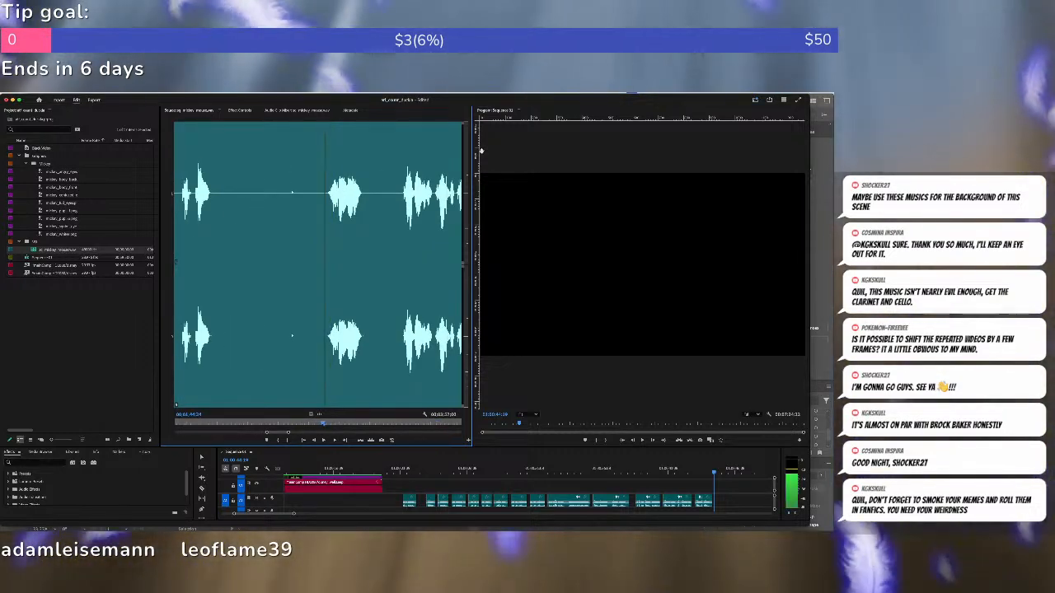
key("i")
key("shift+Right")
key("shift+Right")
key("shift+Right")
key("shift+Right")
key("o")
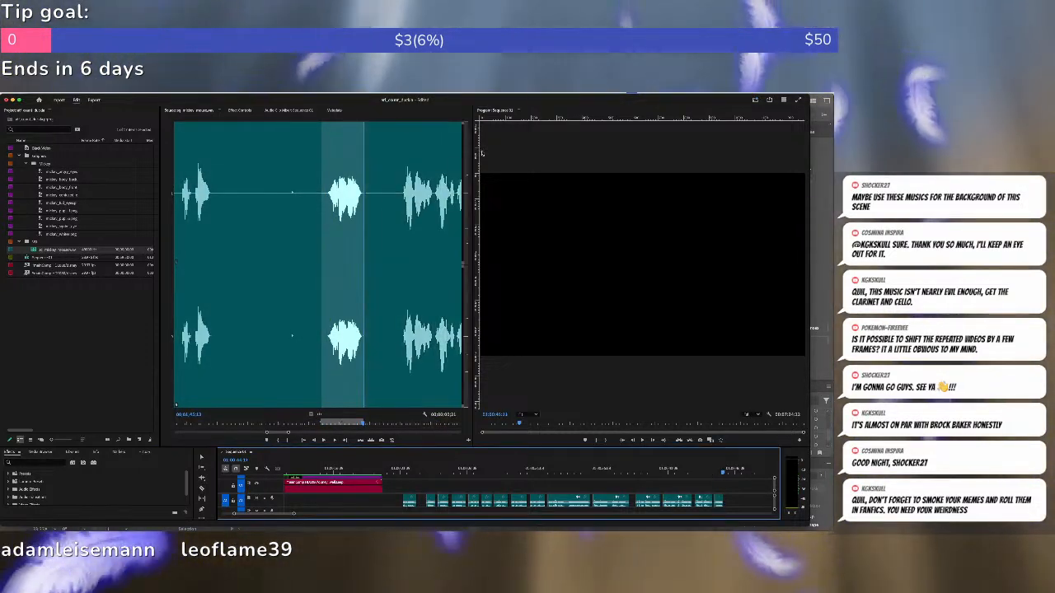
Mark the burst group following the fourteenth phrase in the recording and overwrite it into the sequence as the fifteenth phrase.
key("space")
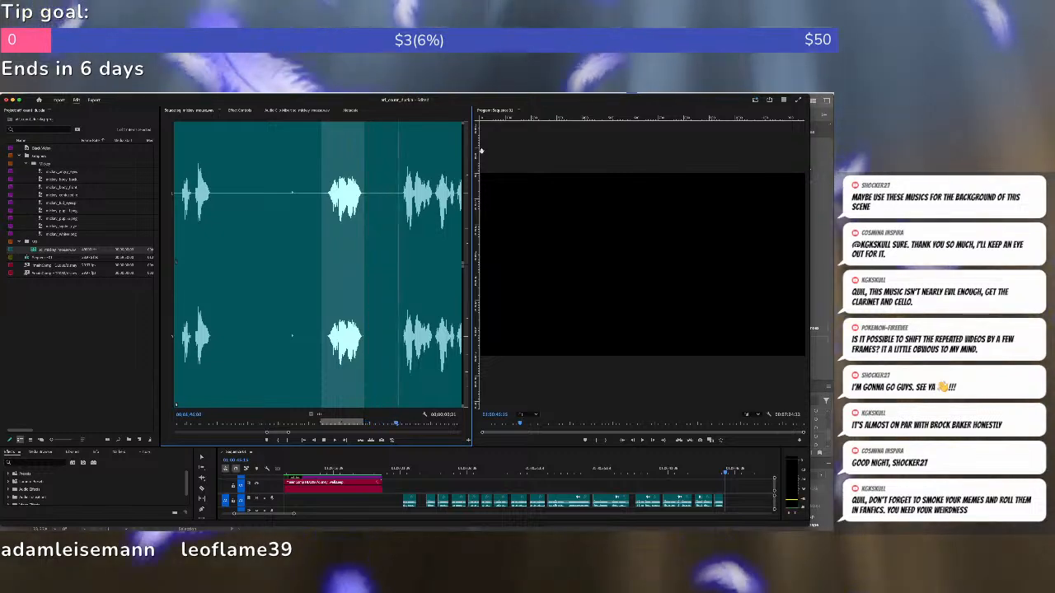
key("i")
key("minus")
key("minus")
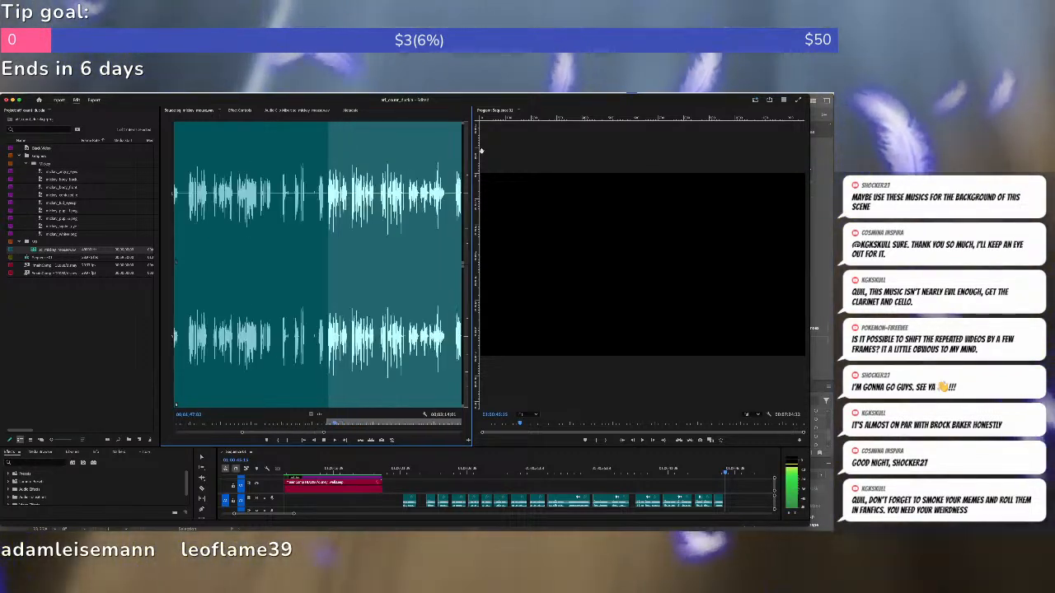
key("shift+Right")
key("o")
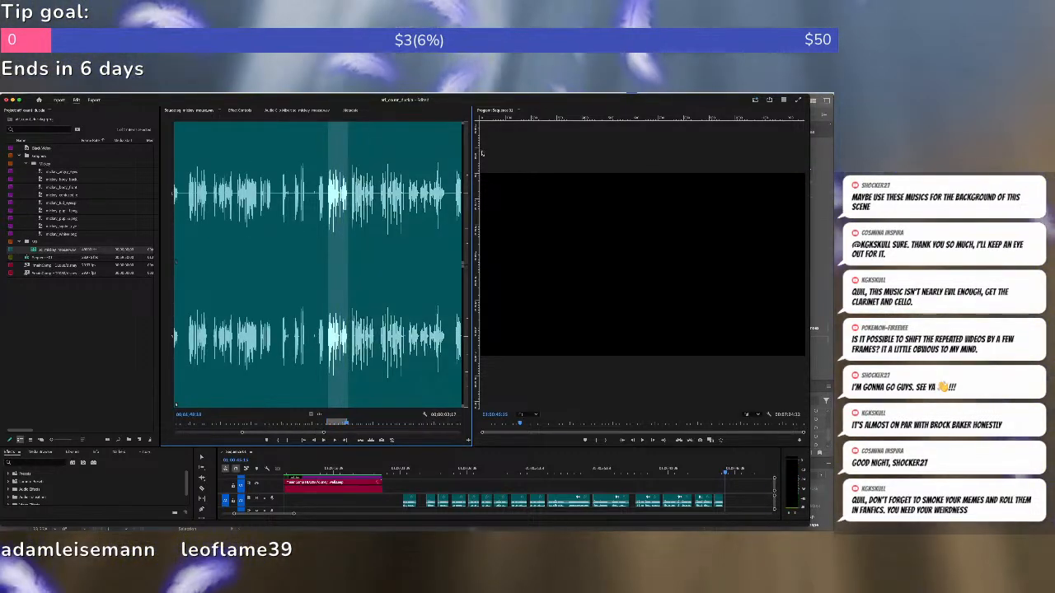
key("period")
key("shift+2")
Mark the sixteenth phrase of the Mickey recording, right after the fifteenth, and overwrite it at the sequence playhead.
key("space")
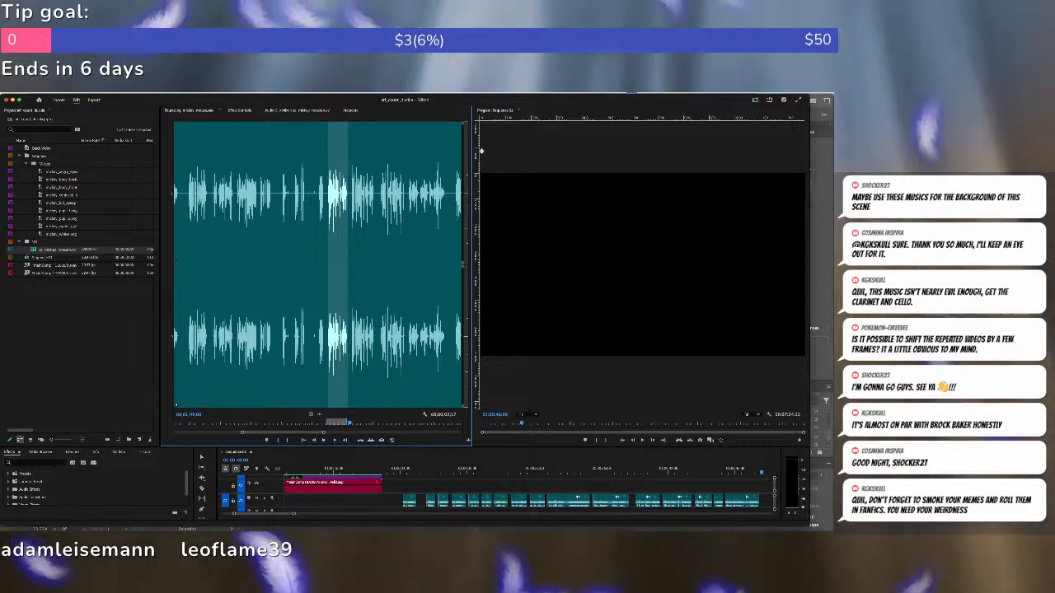
key("i")
key("space")
key("shift+i")
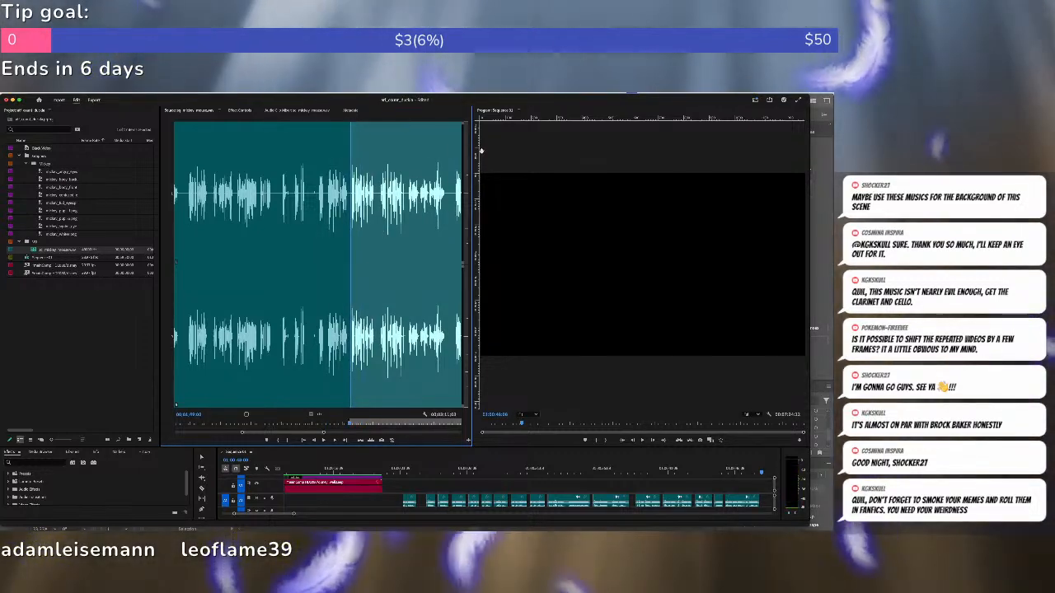
key("space")
key("space")
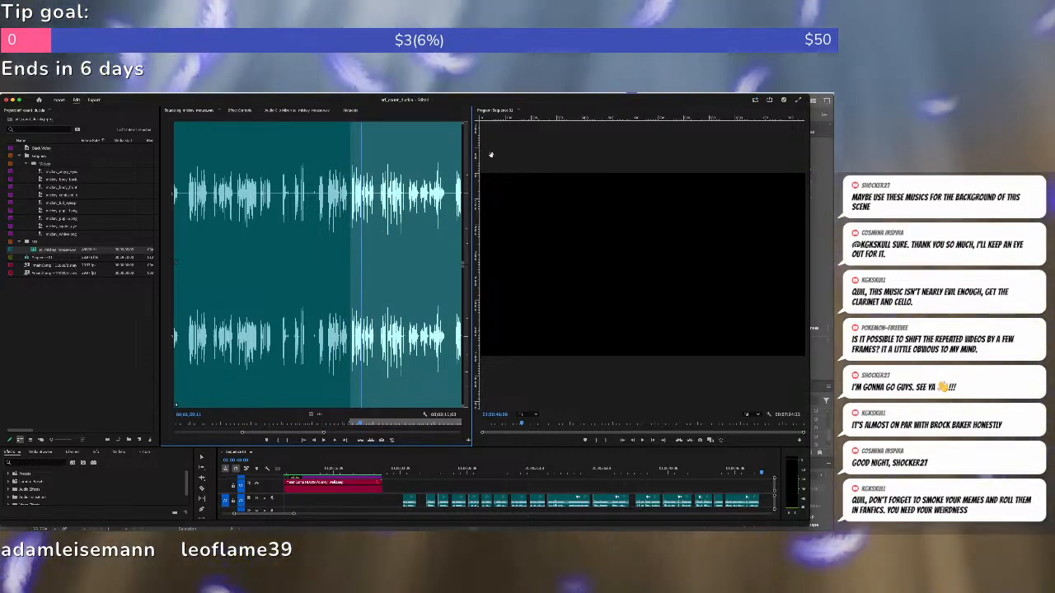
left_click_drag(323, 434, 302, 433)
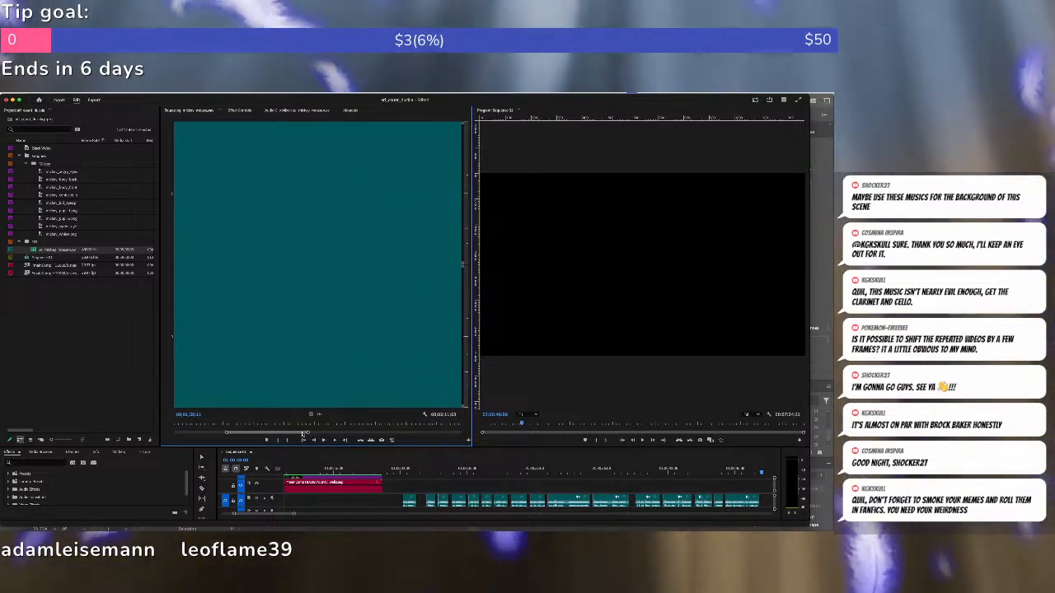
key("space")
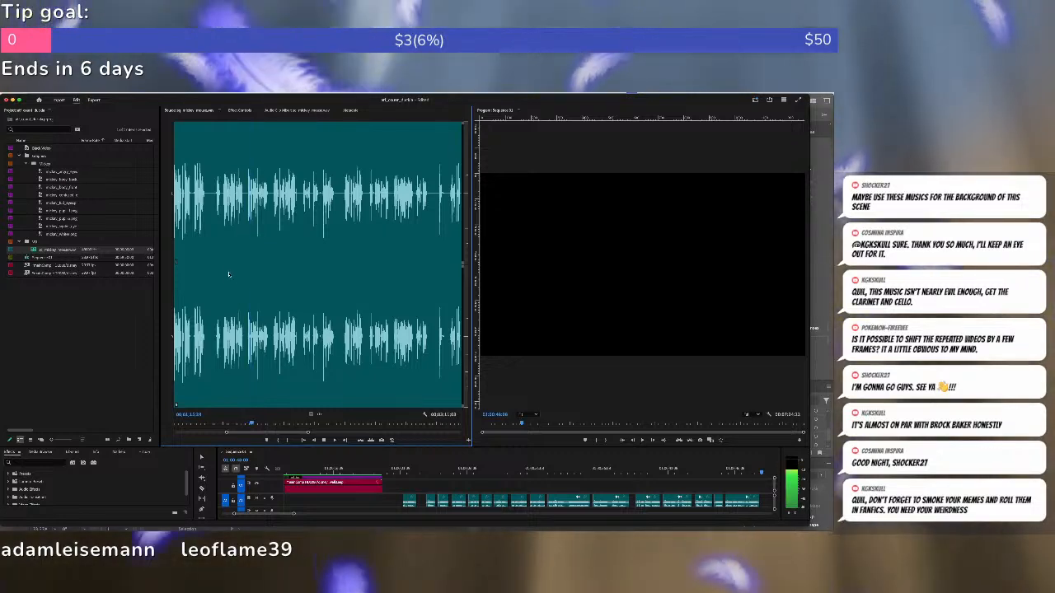
key("space")
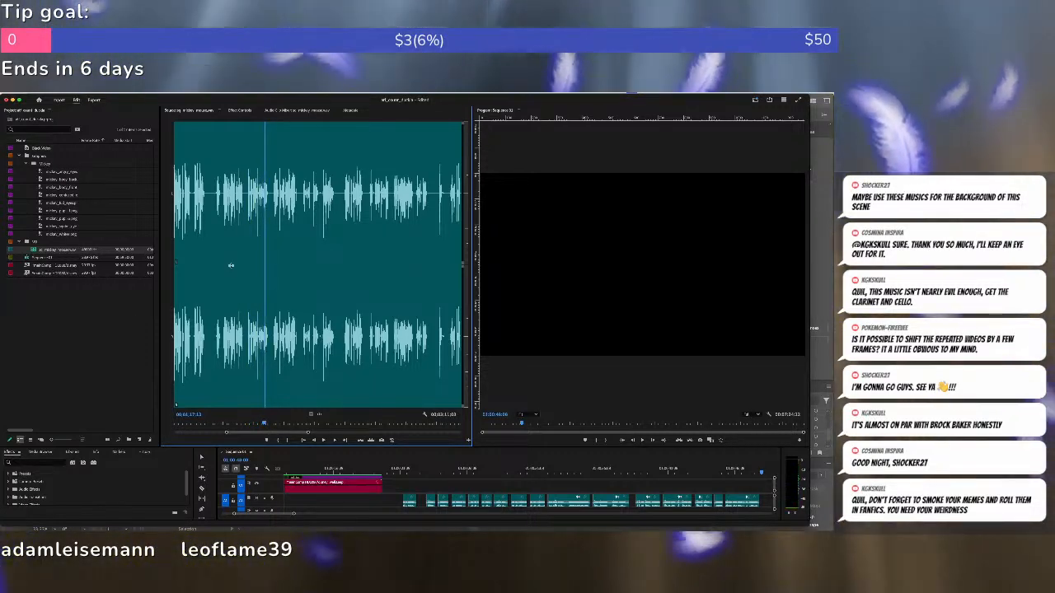
key("shift+i")
key("space")
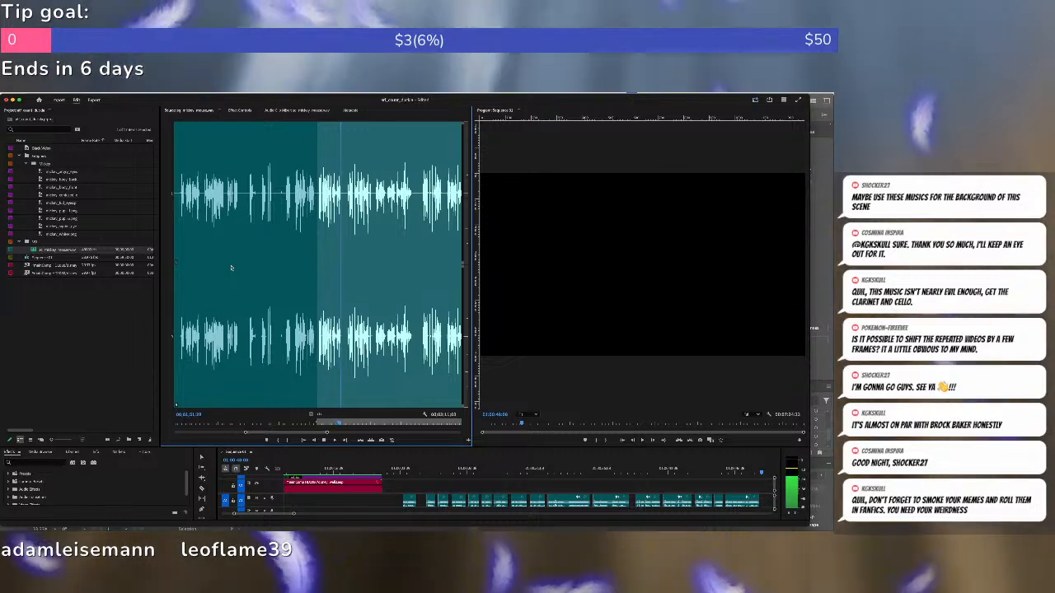
key("space")
key("o")
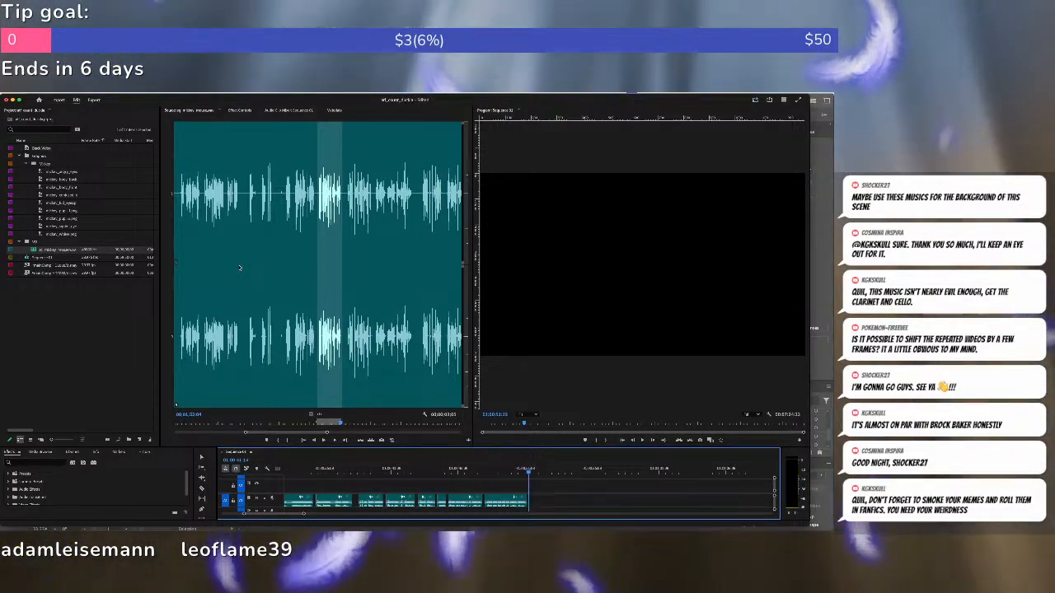
Mark the seventeenth phrase of the Mickey audio recording and overwrite it into the sequence after the sixteenth phrase.
left_click(240, 267)
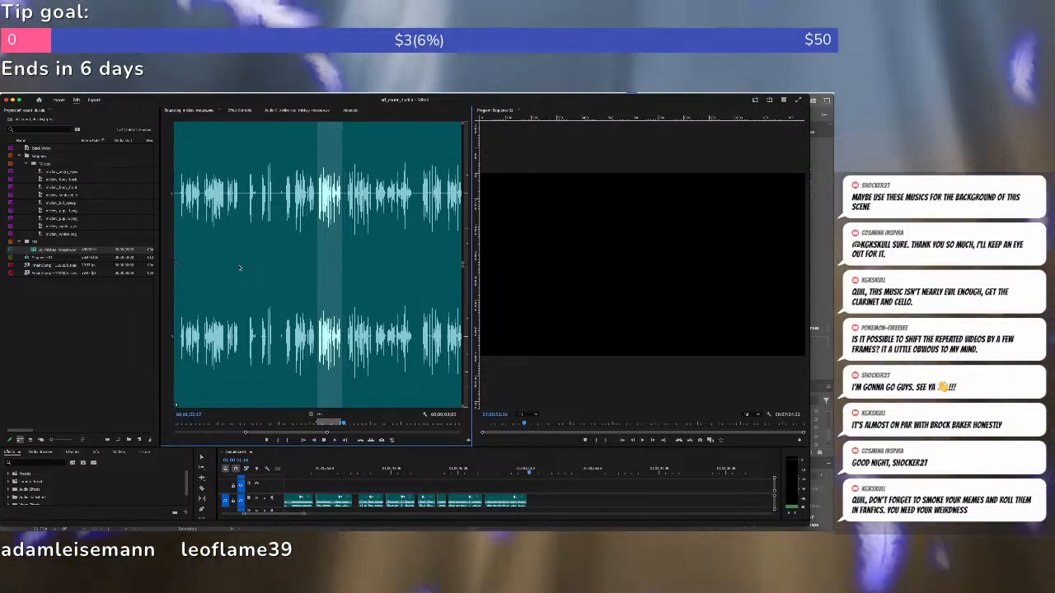
key("i")
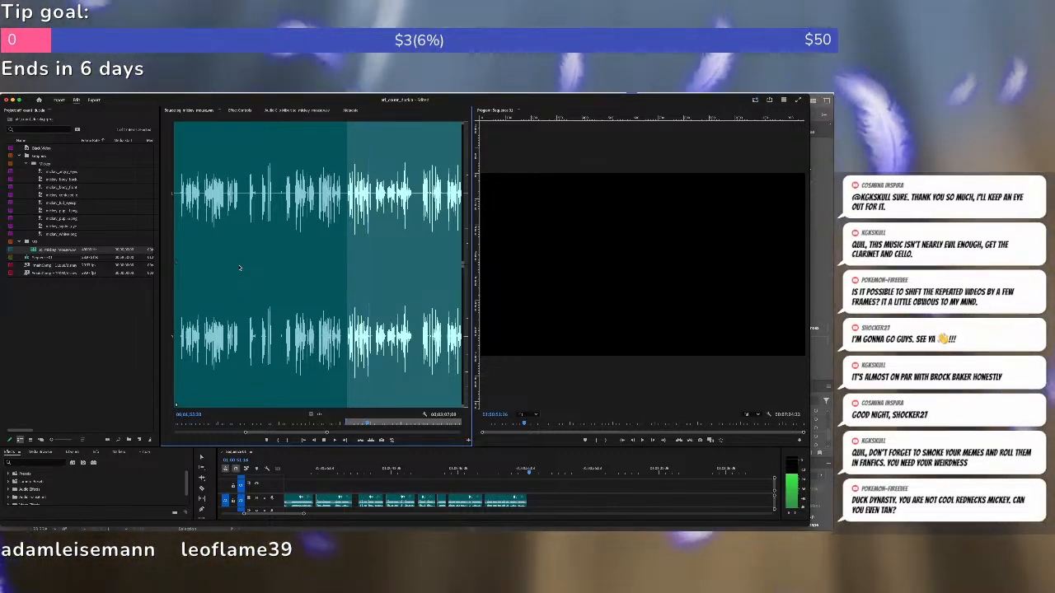
key("o")
key(".")
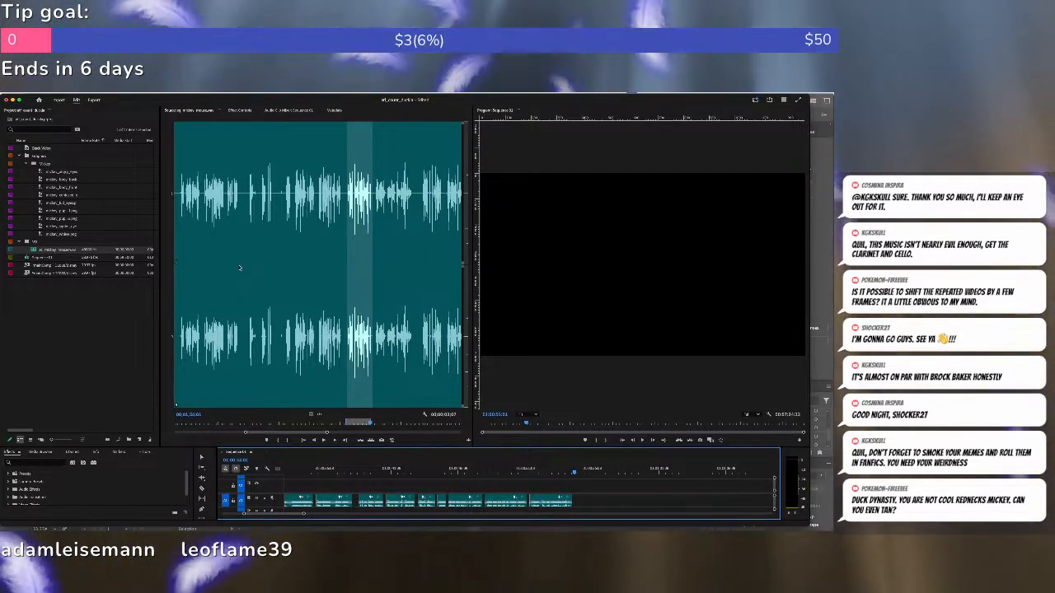
Mark the longer eighteenth phrase of the Mickey recording, audition an earlier passage, and overwrite the marked phrase after the seventeenth.
key("i")
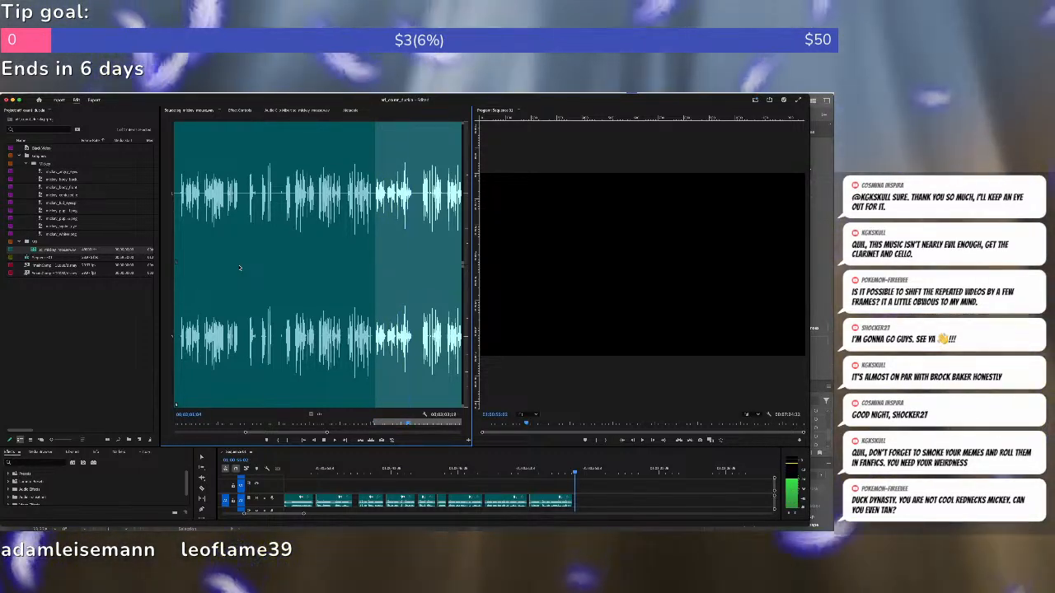
key("o")
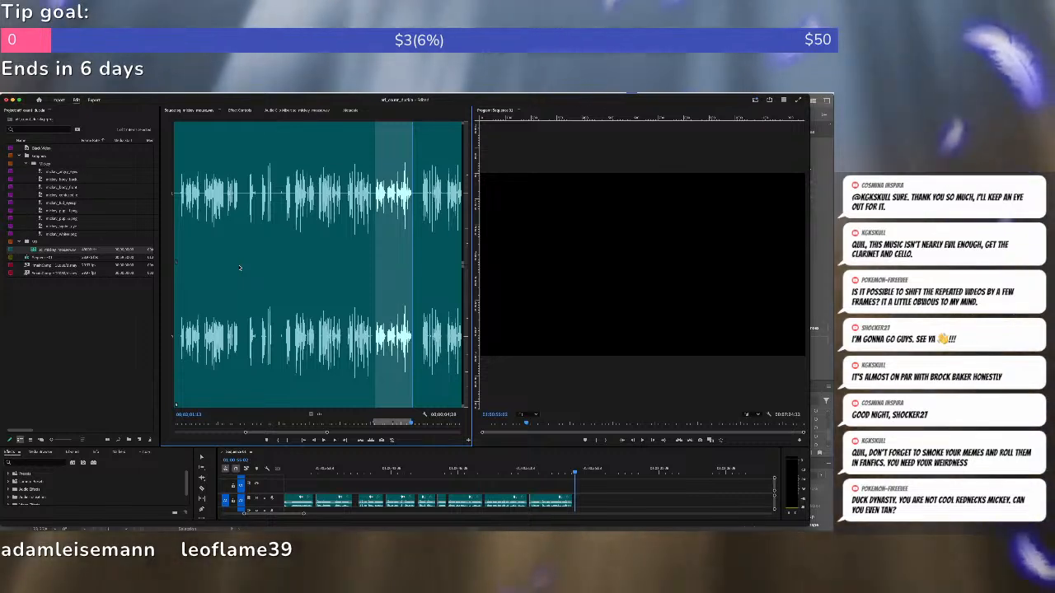
key("-")
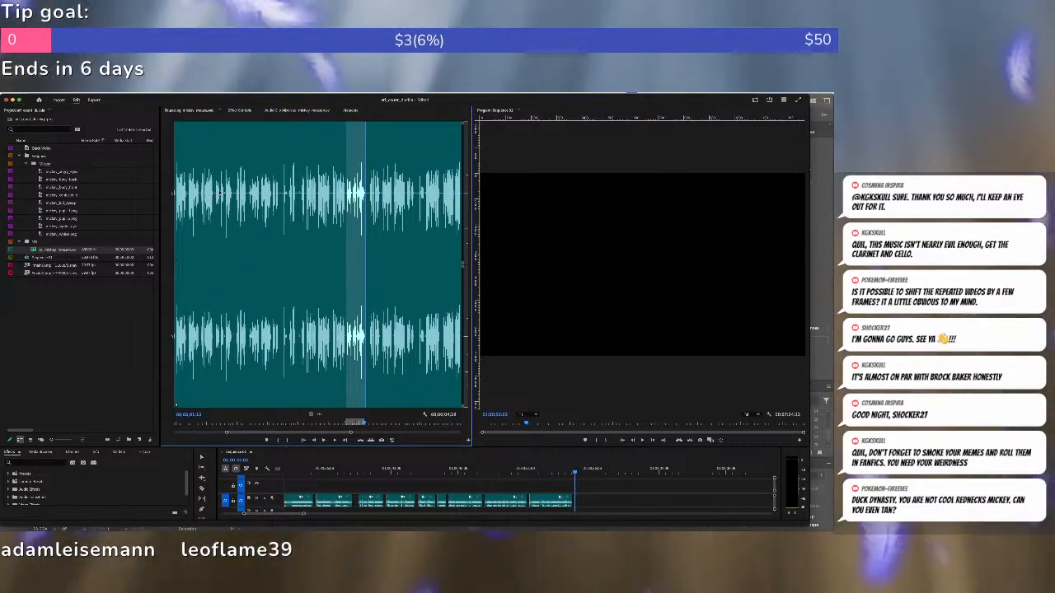
left_click(220, 192)
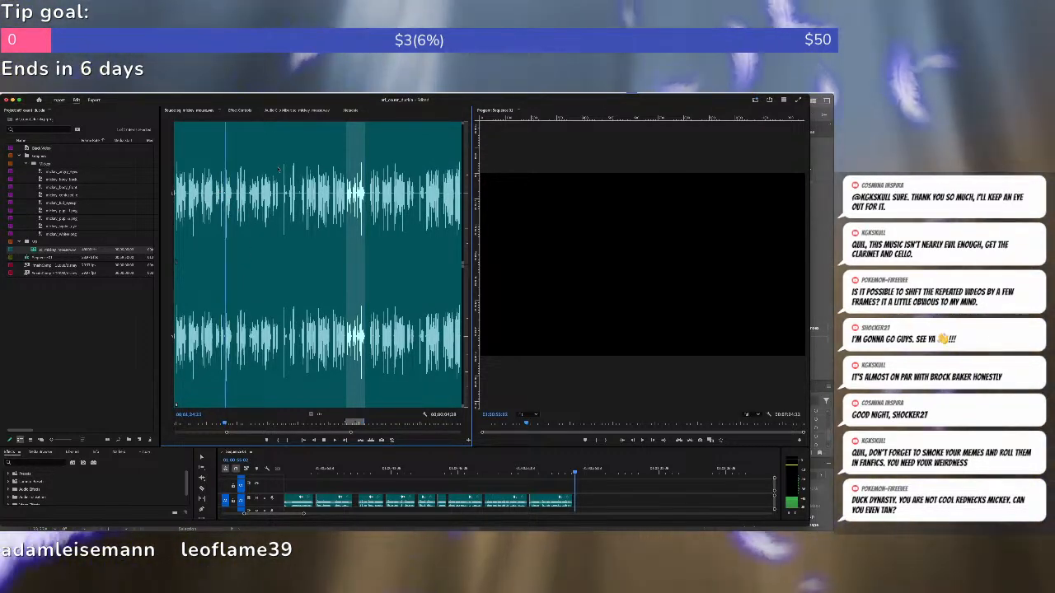
key("space")
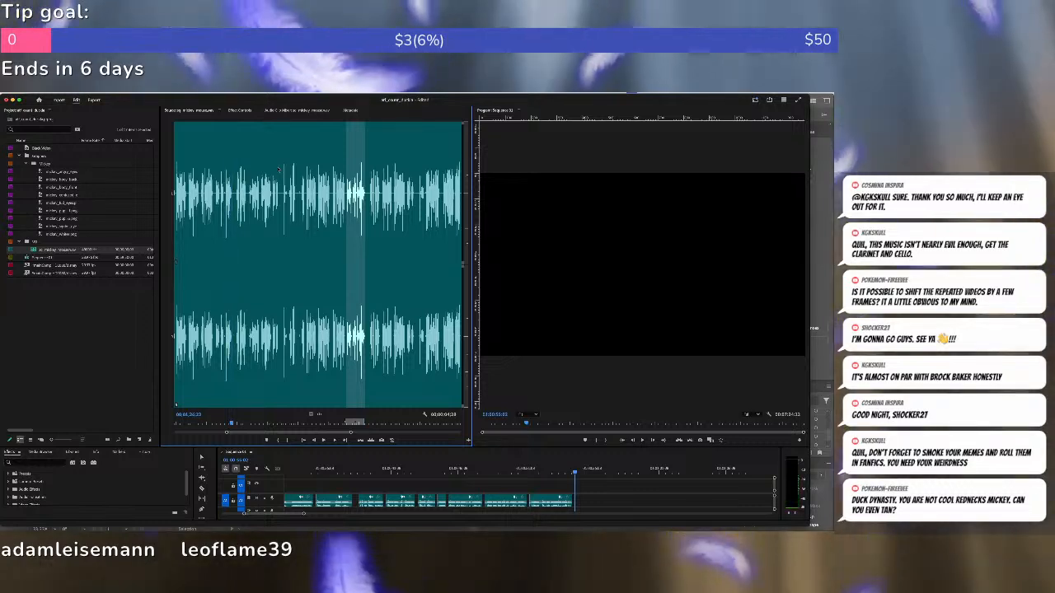
key("period")
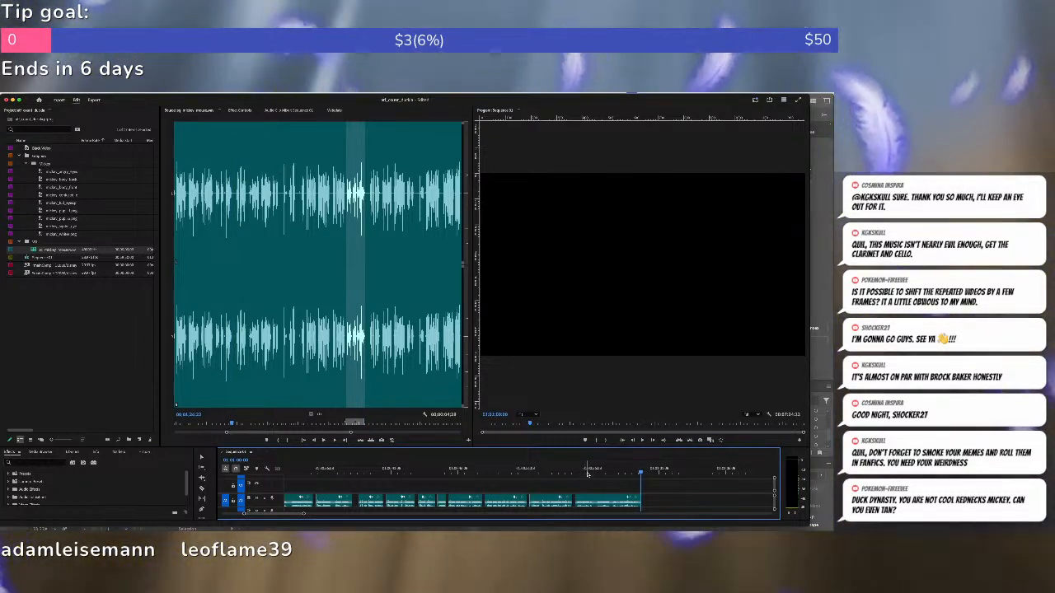
Cut out the first pause inside the eighteenth phrase clip in the sequence, leaving a gap in its place.
key("equal")
key("equal")
key("equal")
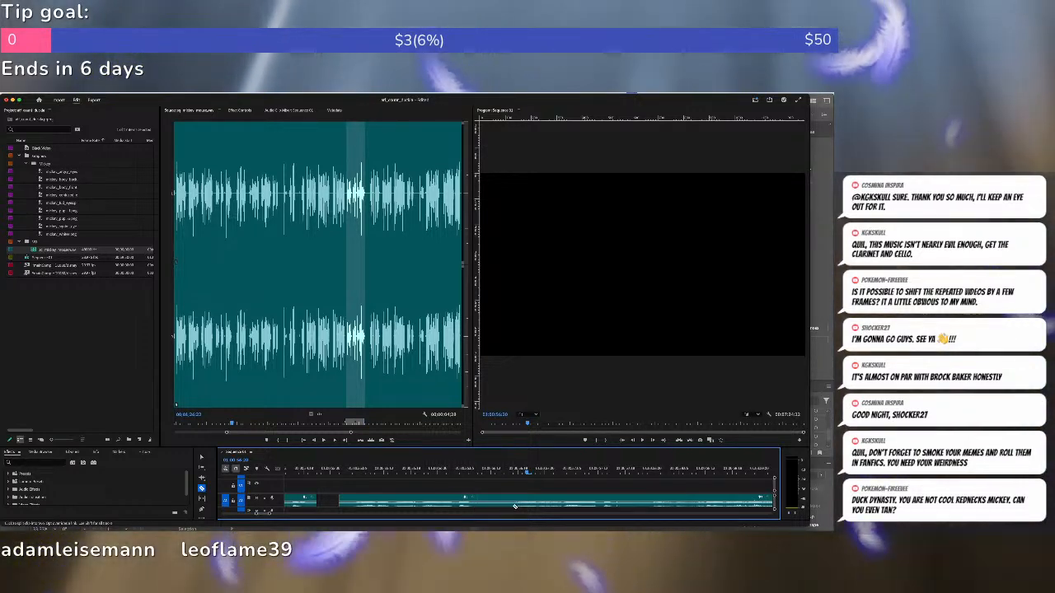
key("v")
left_click(510, 499)
key("Delete")
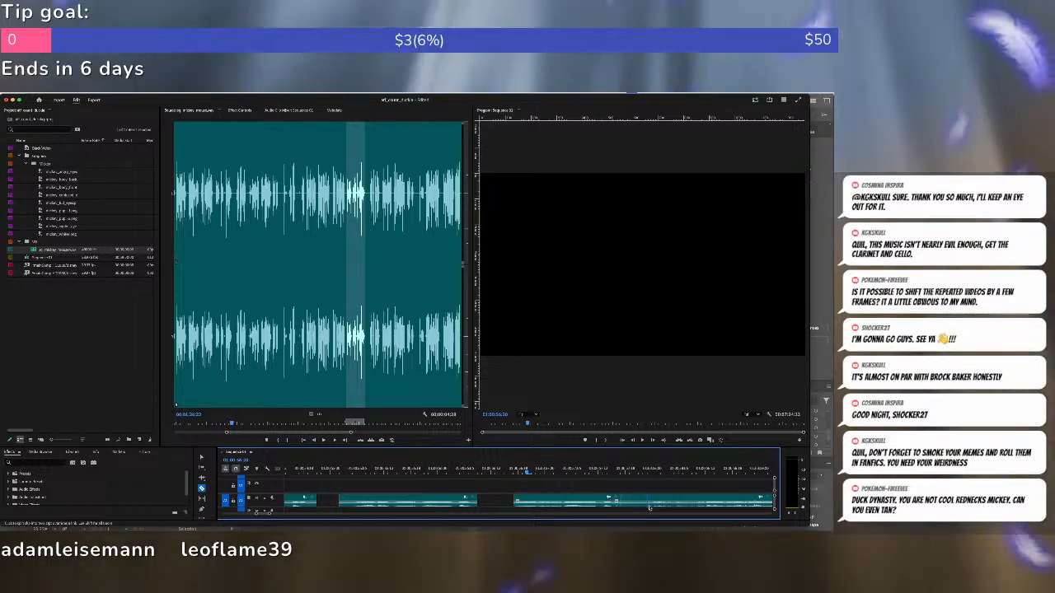
Cut out the second pause inside the eighteenth phrase clip, leaving a gap, and play back the split pieces.
left_click(648, 504)
key("v")
left_click(634, 500)
key("Delete")
key("space")
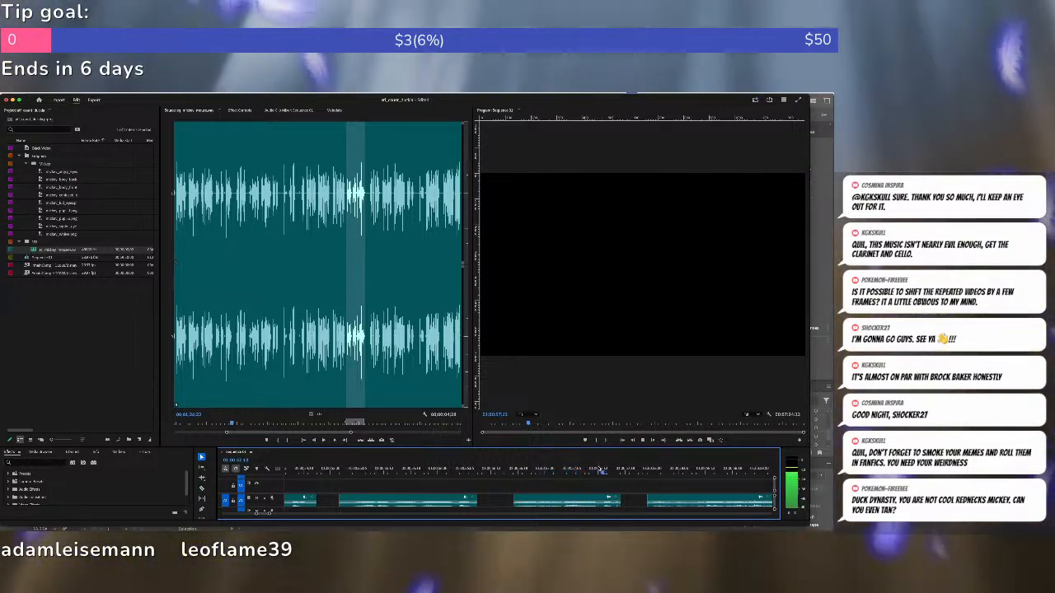
left_click(646, 471)
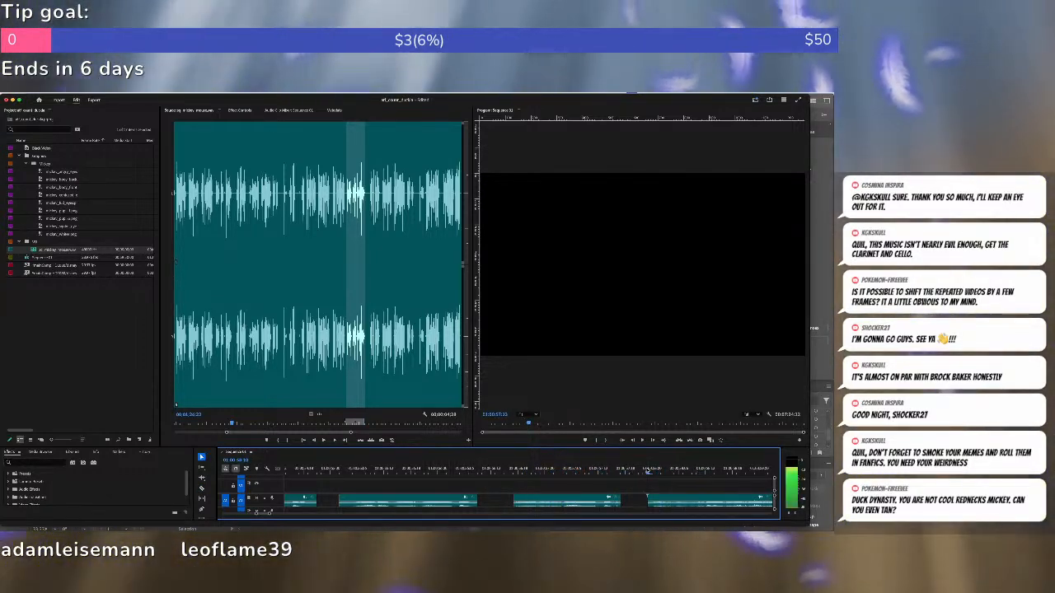
Extend the start of the eighteenth phrase's last split piece earlier, narrow the gap before it, and play back the result.
left_click_drag(647, 471, 643, 502)
key("space")
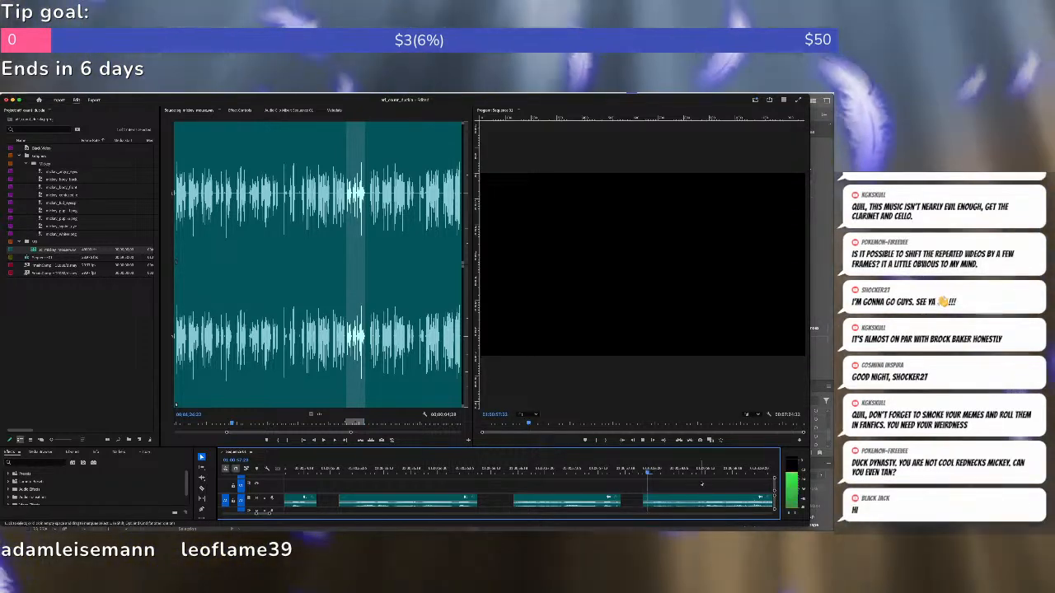
left_click(645, 503)
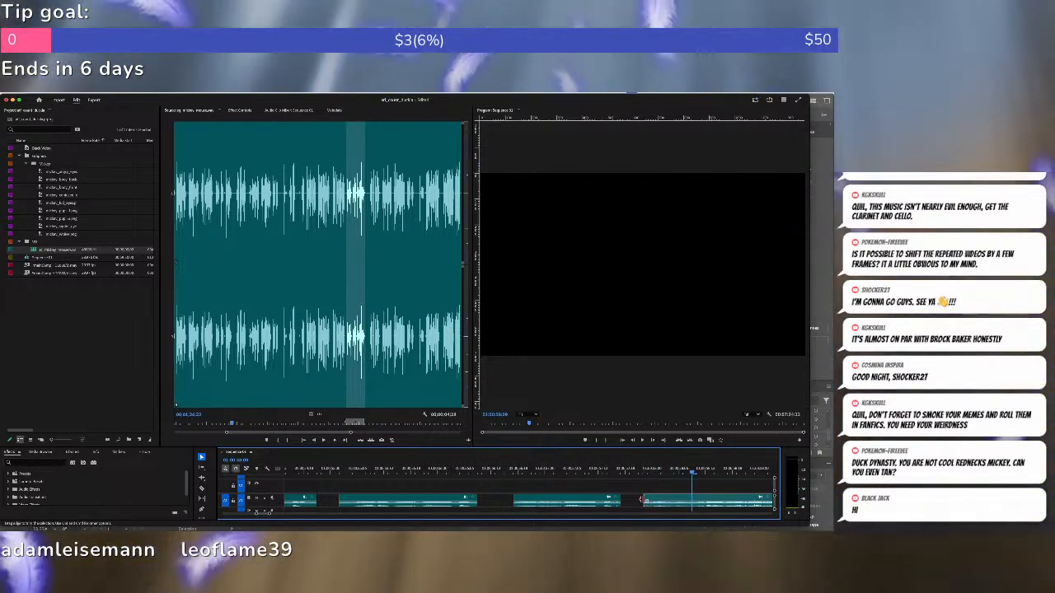
left_click_drag(642, 500, 634, 500)
key("space")
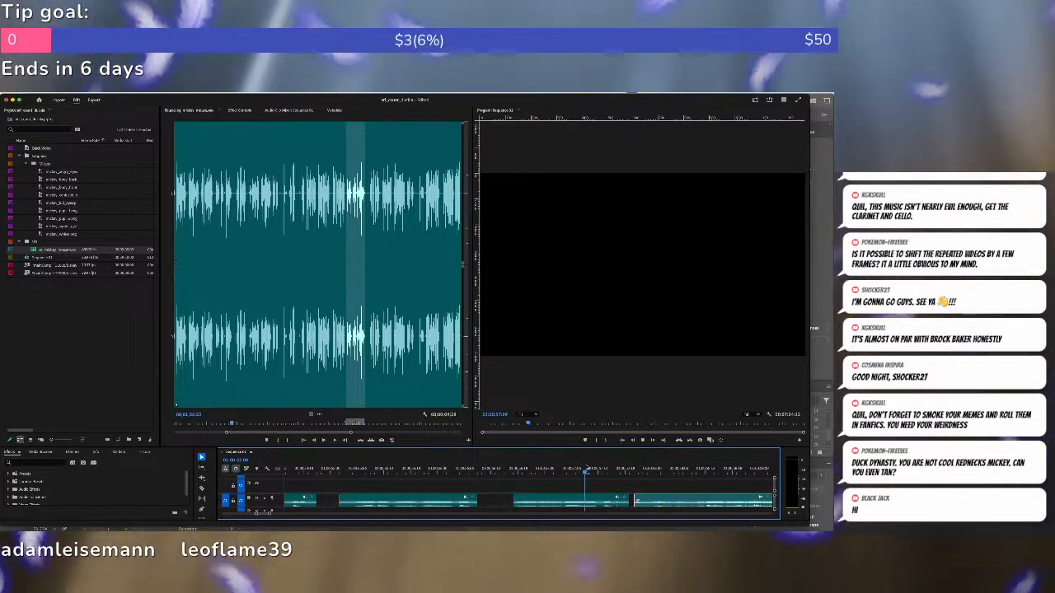
key("minus")
key("minus")
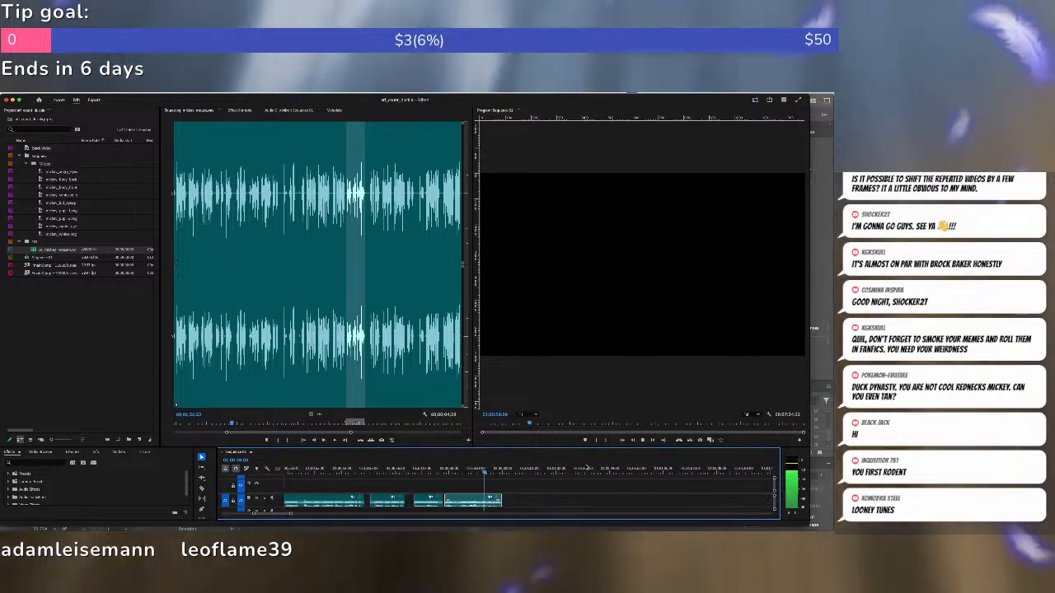
key("equal")
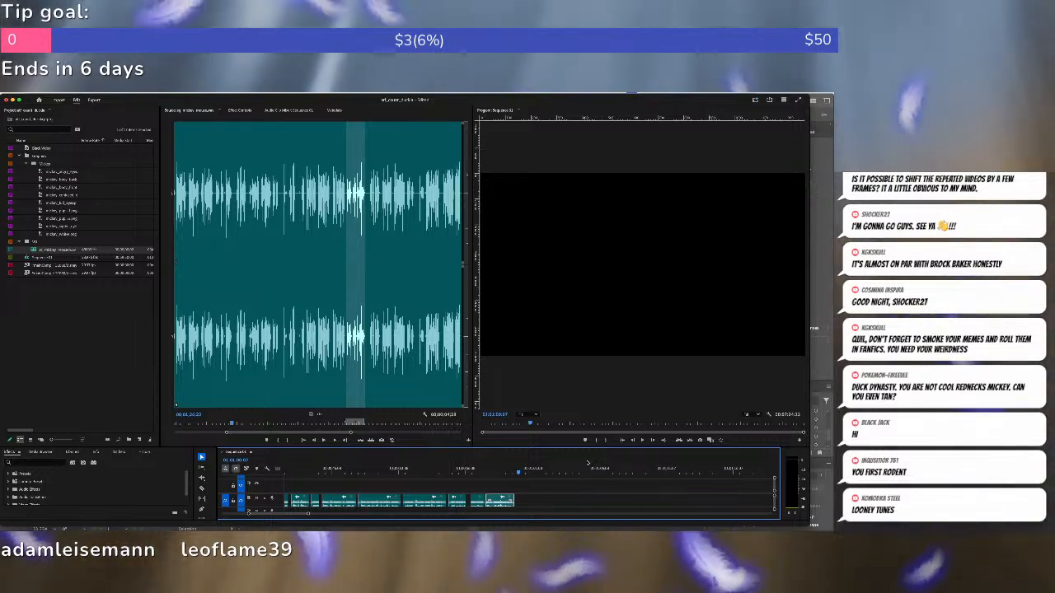
Mark the nineteenth phrase of the Mickey audio recording and overwrite it into the sequence after the eighteenth phrase.
left_click(369, 192)
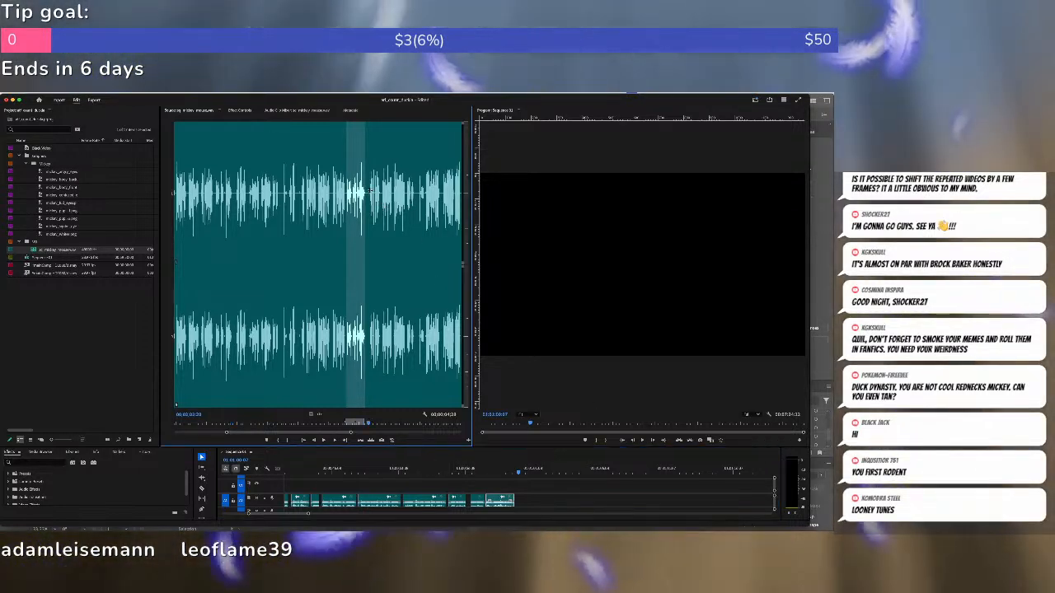
key("i")
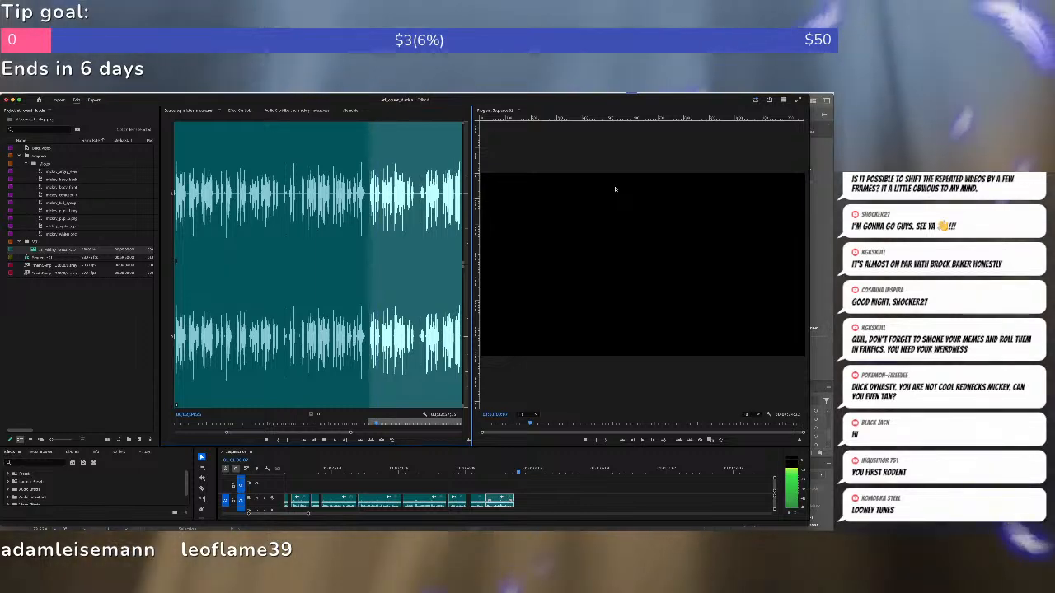
key("o")
key("comma")
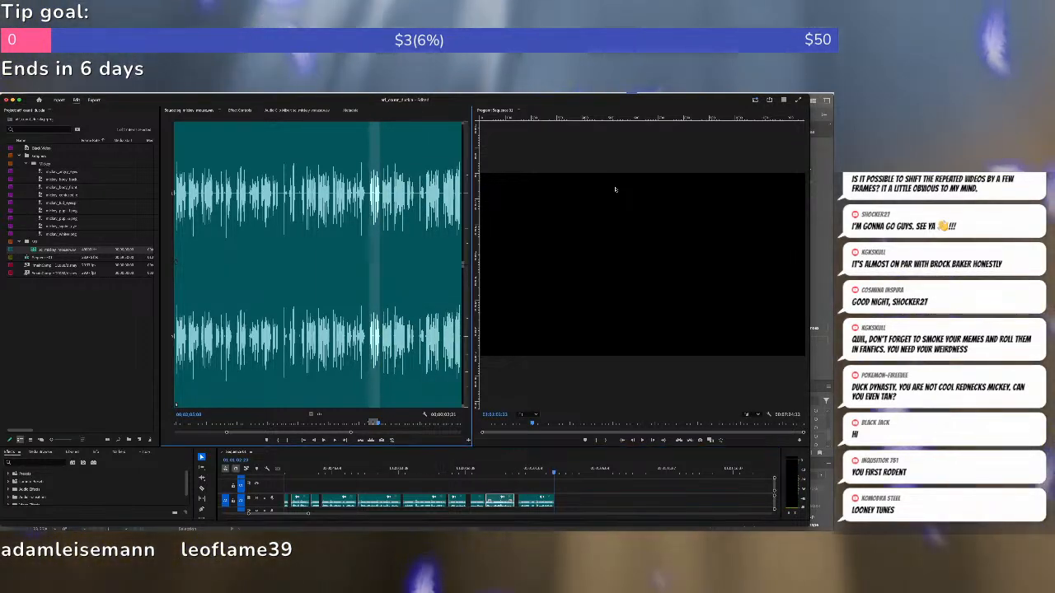
Mark the twentieth phrase of the Mickey recording and overwrite it two frames past the end of the nineteenth phrase.
key("space")
key("i")
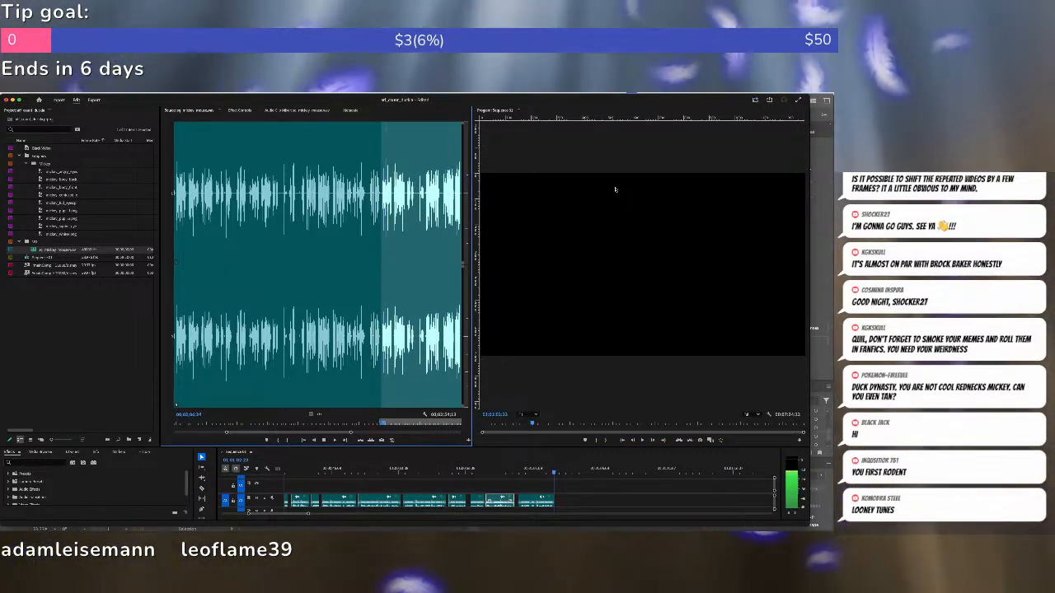
key("o")
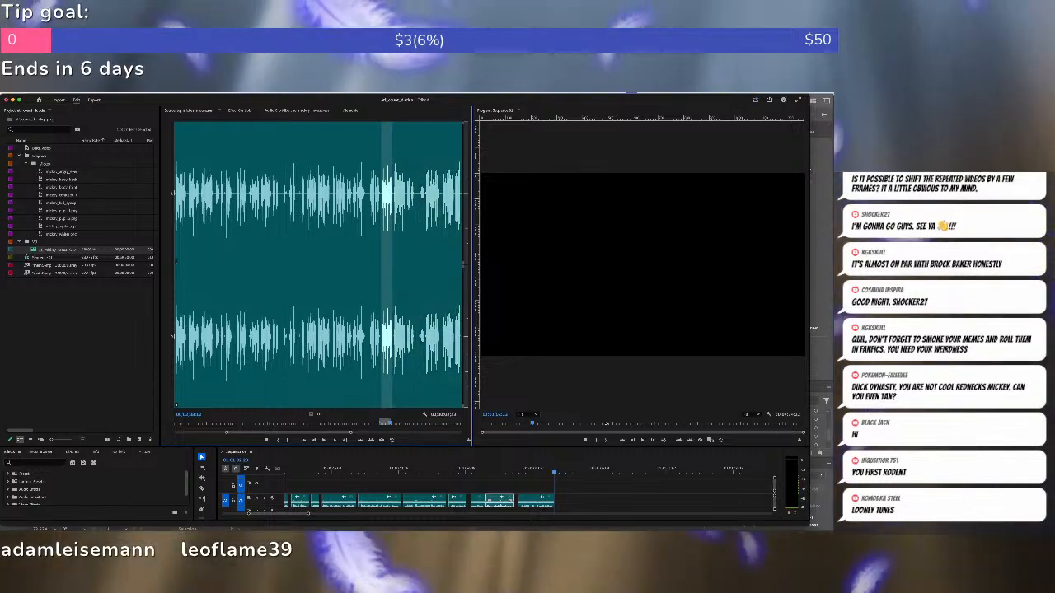
left_click(581, 494)
key("Right")
key("Right")
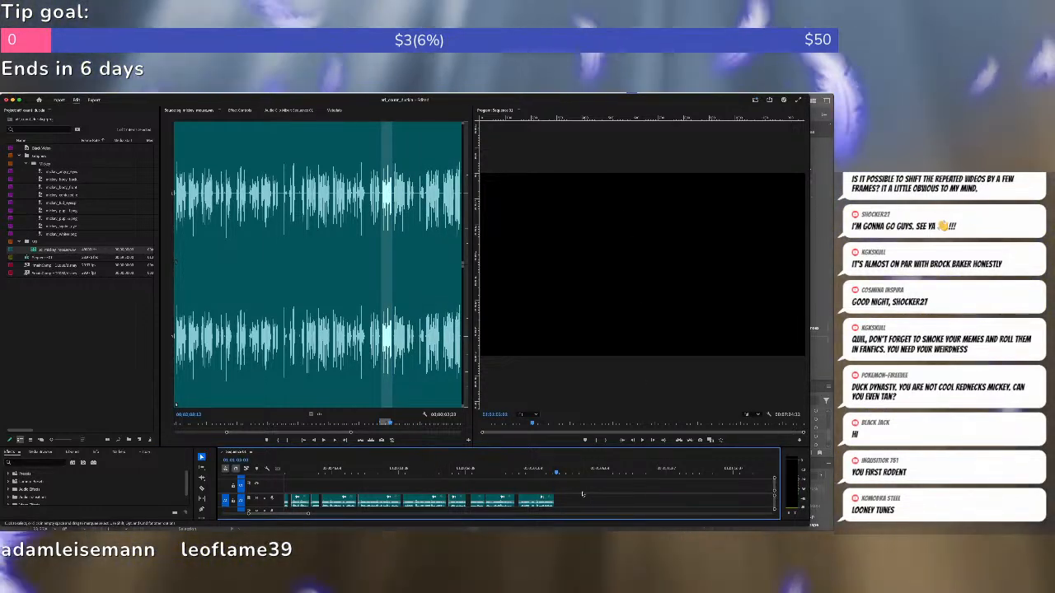
key(".")
Play on through the Mickey recording, mark the twenty-first phrase, and overwrite it into the sequence after the twentieth.
key("shift+2")
key("space")
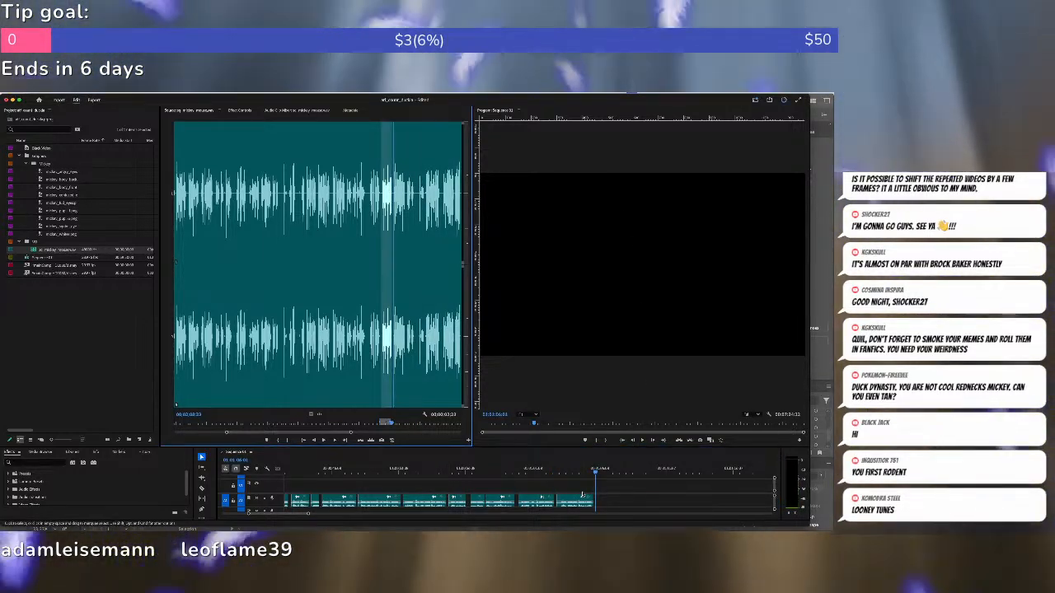
key("i")
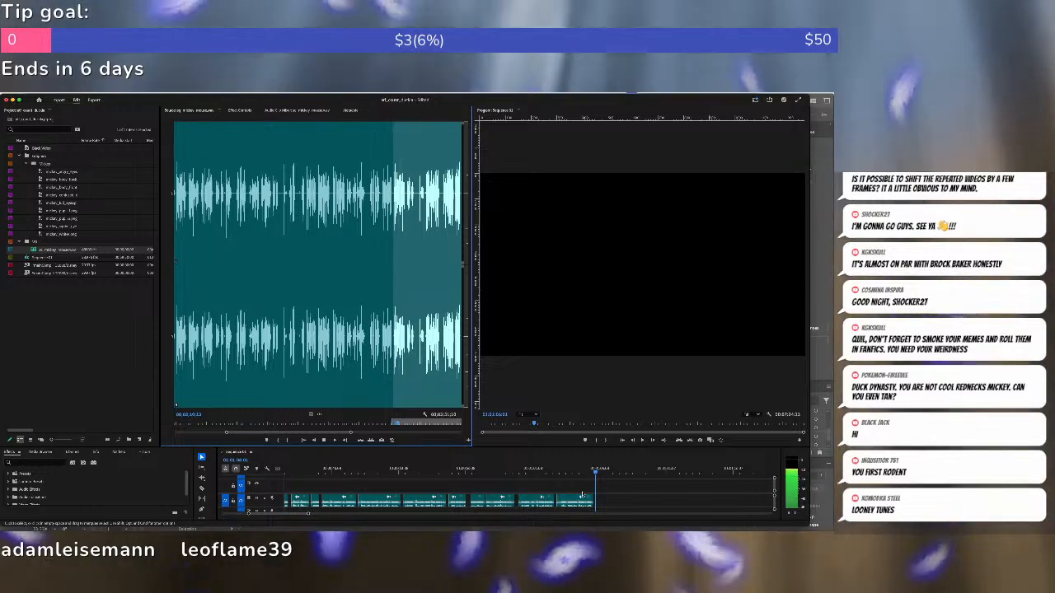
key("o")
key(".")
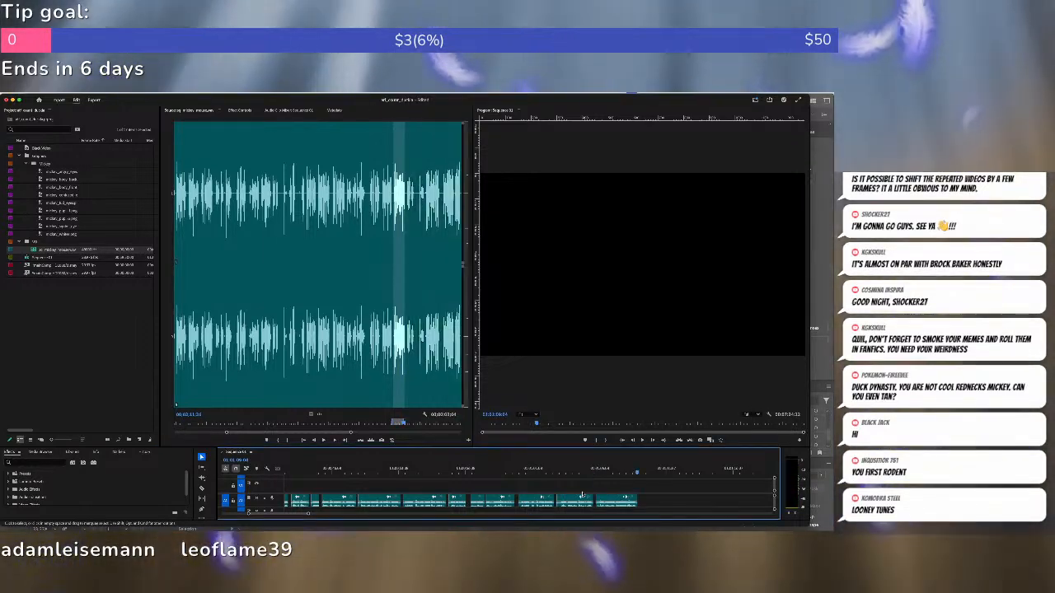
Mark the short twenty-second phrase of the Mickey recording and overwrite it into the sequence after the twenty-first.
key("i")
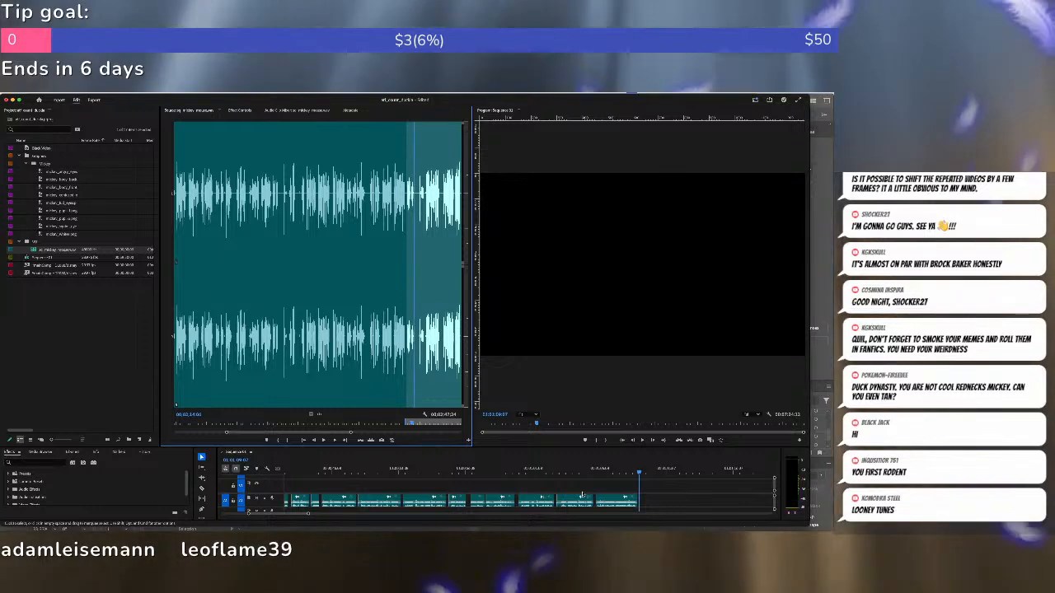
key("o")
key(".")
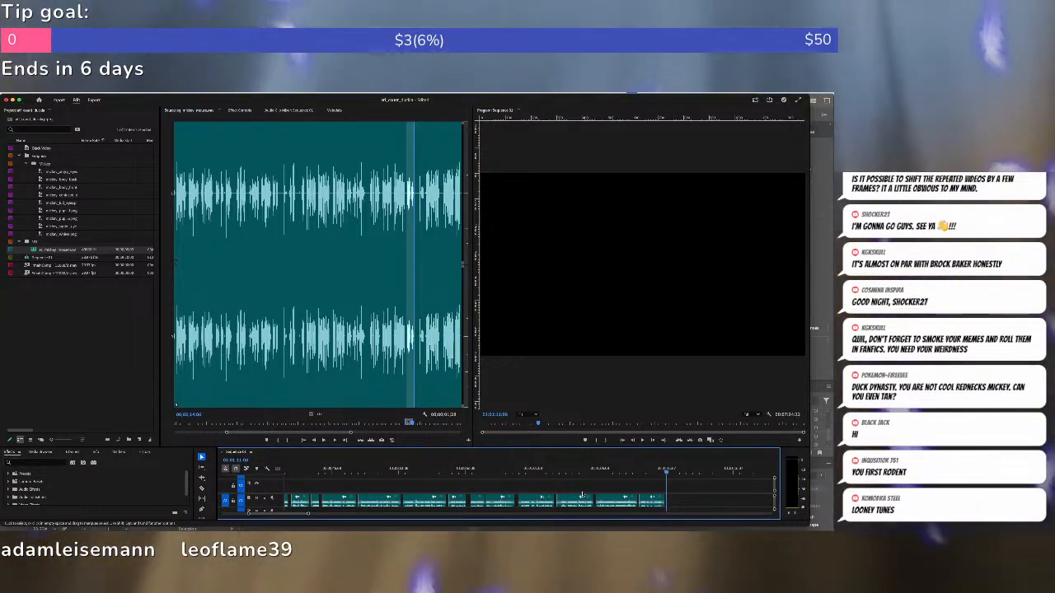
Locate the short two-burst twenty-third phrase in the Mickey recording, mark it, and overwrite it after the twenty-second.
left_click_drag(319, 435, 351, 437)
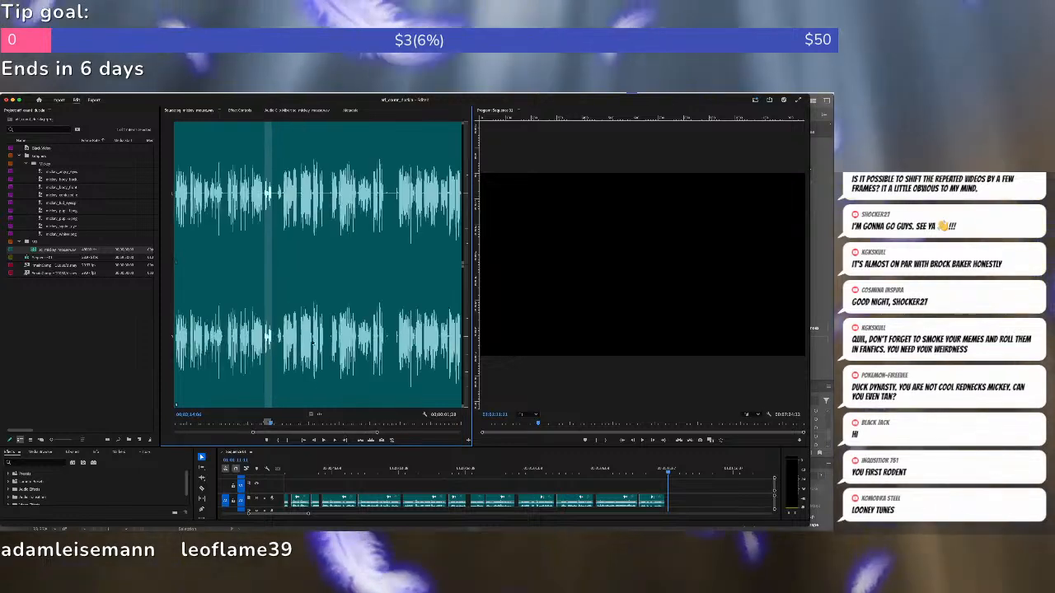
left_click(332, 193)
key("space")
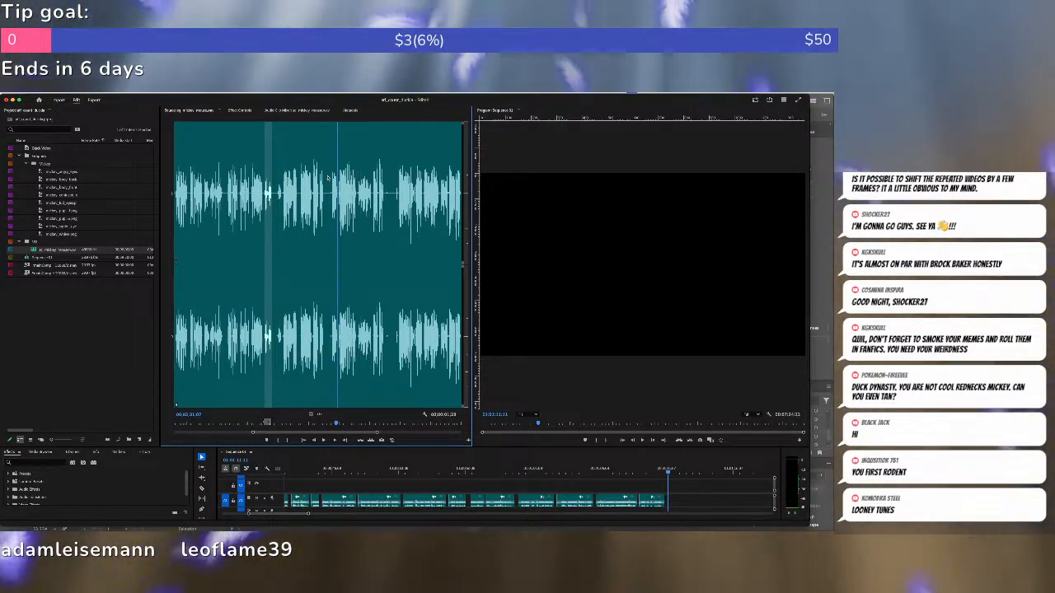
key("equal")
key("equal")
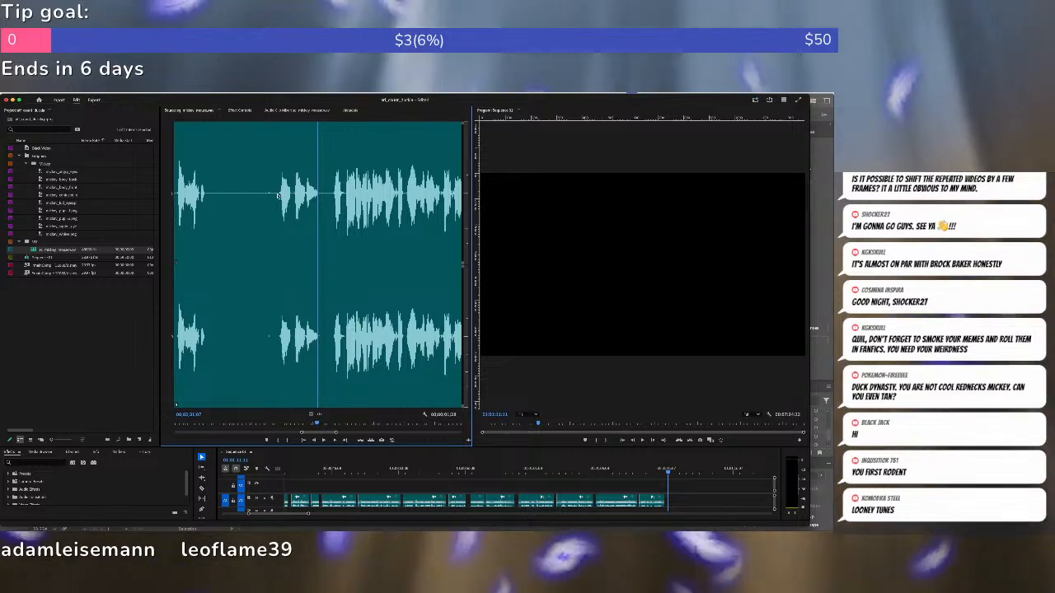
left_click(277, 196)
key("i")
key("space")
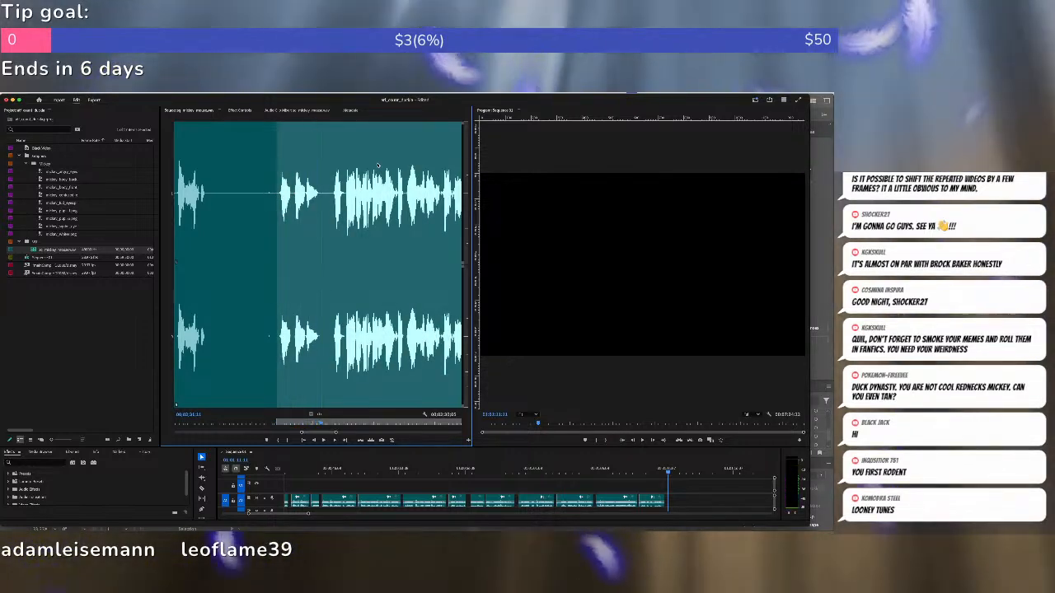
key("o")
key("period")
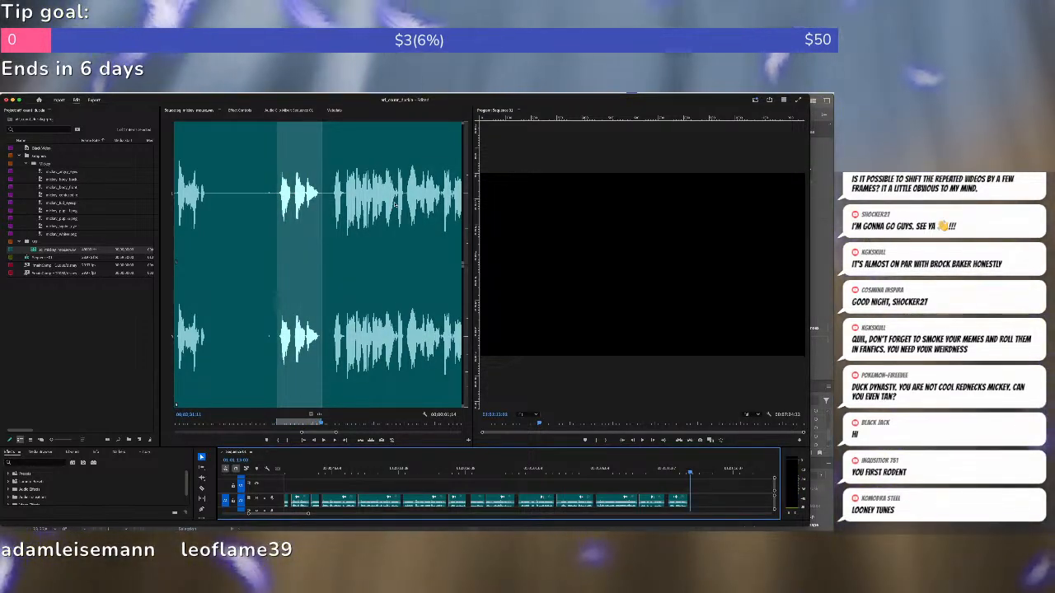
Mark the longer twenty-fourth phrase of the Mickey recording and overwrite it into the sequence after the twenty-third.
key("i")
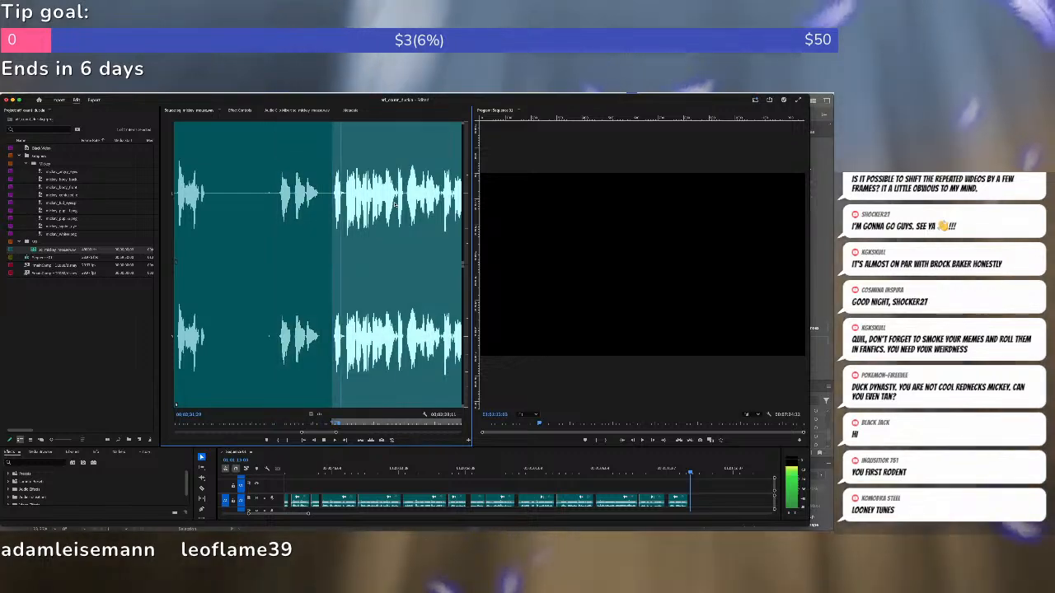
key("minus")
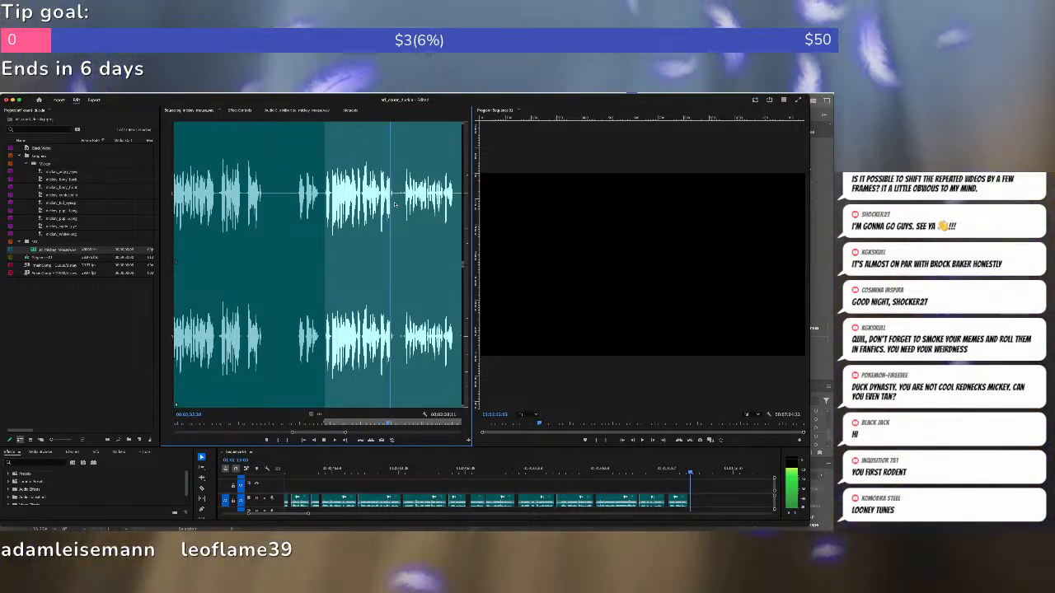
key("o")
key("period")
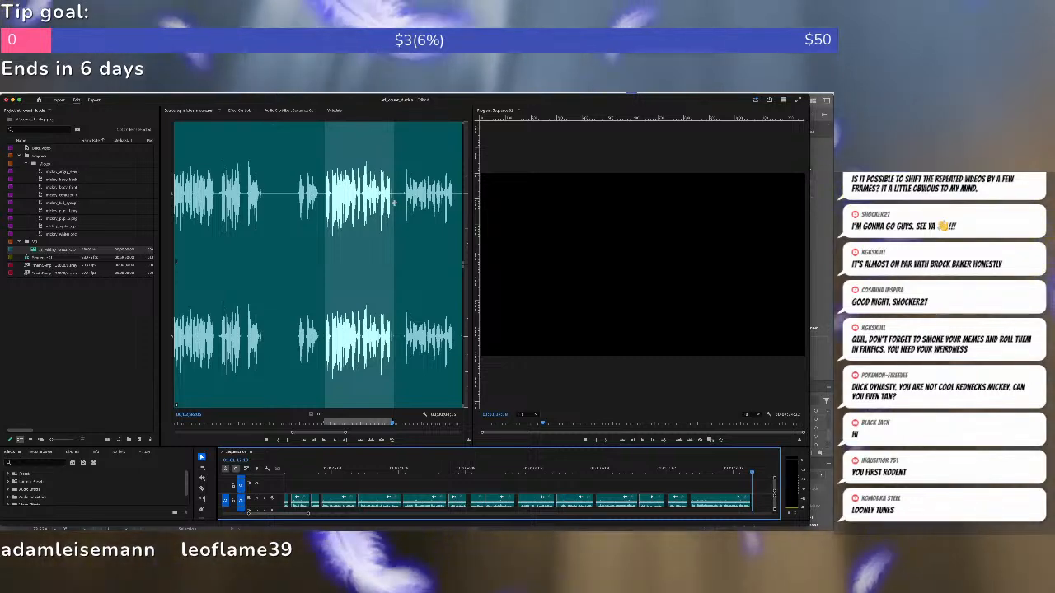
Mark the twenty-fifth phrase of the Mickey recording and overwrite it into the sequence after the twenty-fourth.
left_click(393, 203)
key("space")
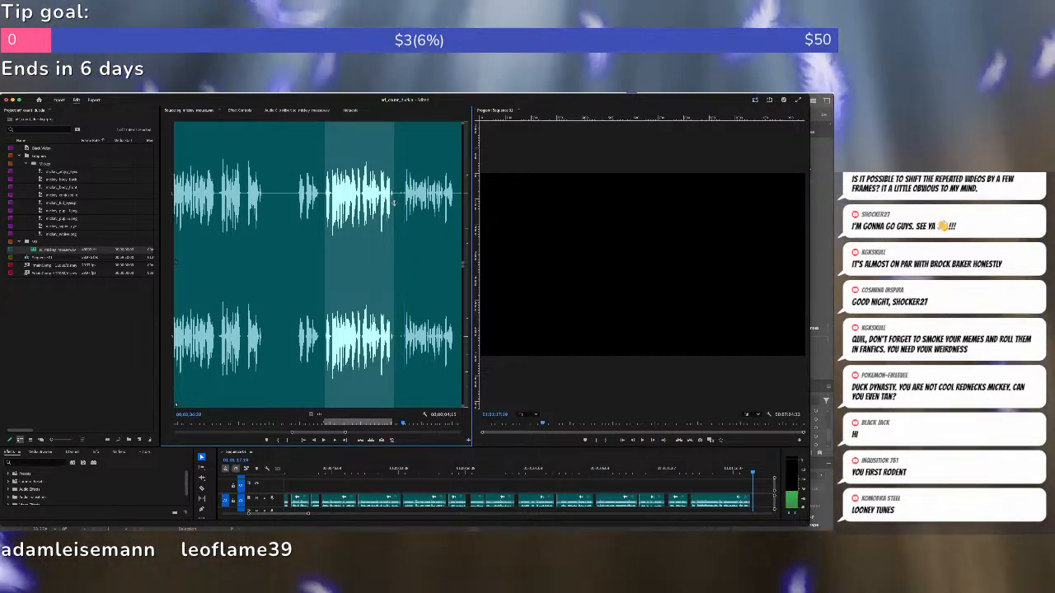
key("i")
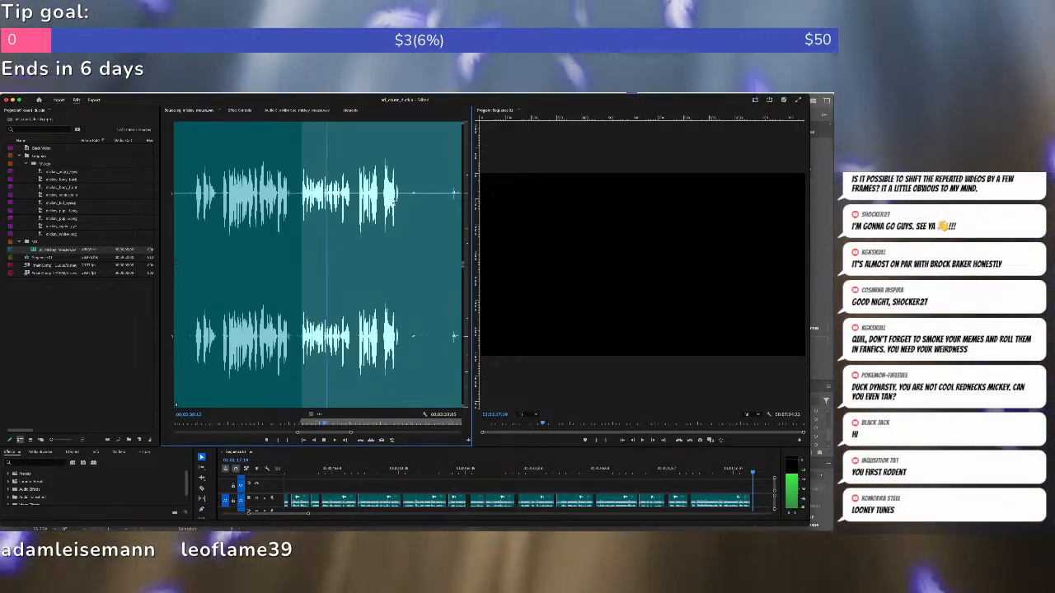
key("o")
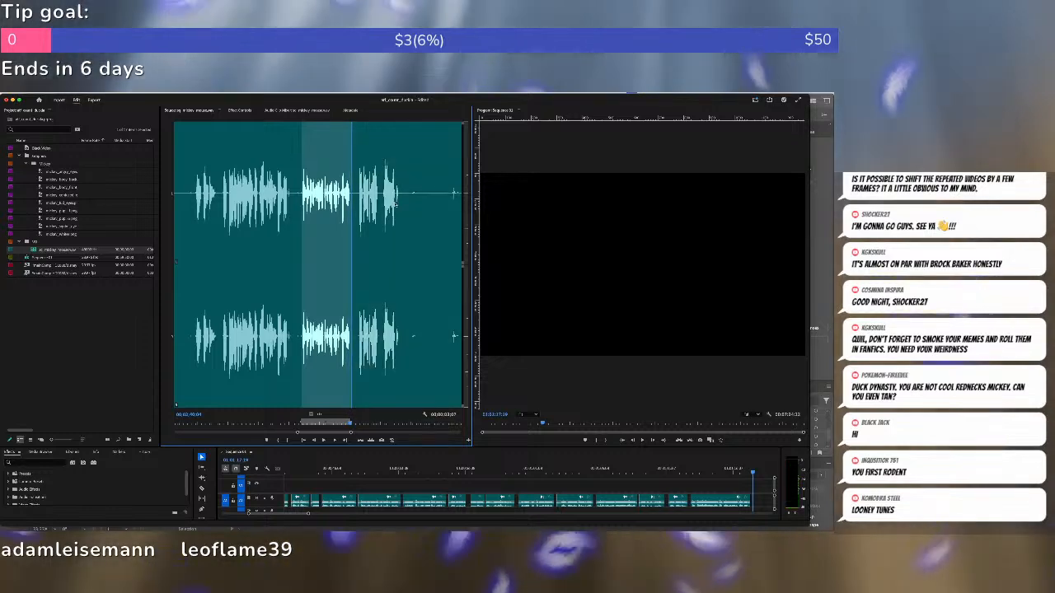
key("shift+2")
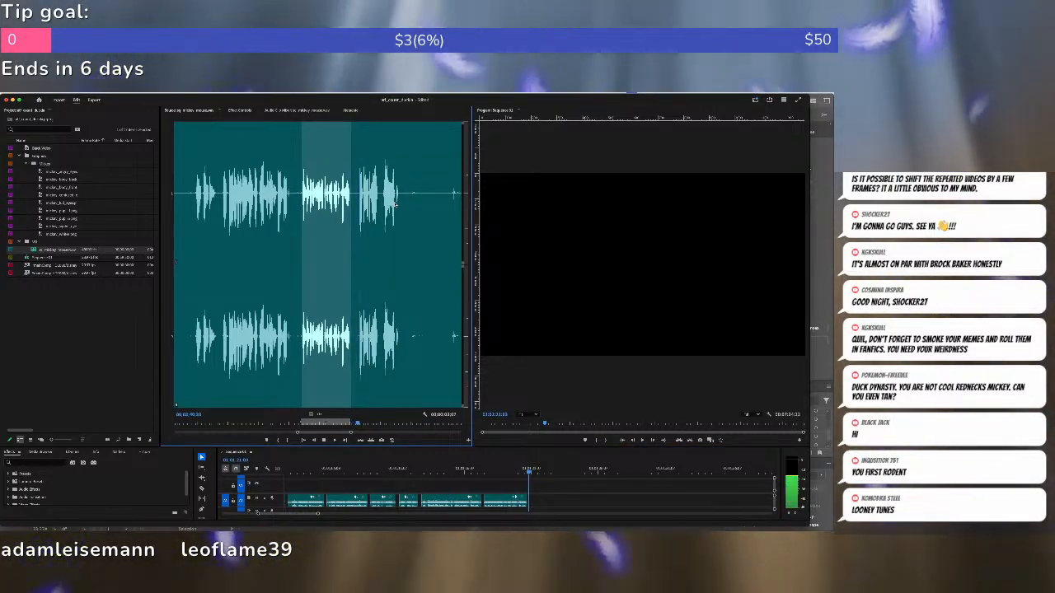
Mark the twenty-sixth phrase of the Mickey recording and overwrite it into the sequence after the twenty-fifth.
key("i")
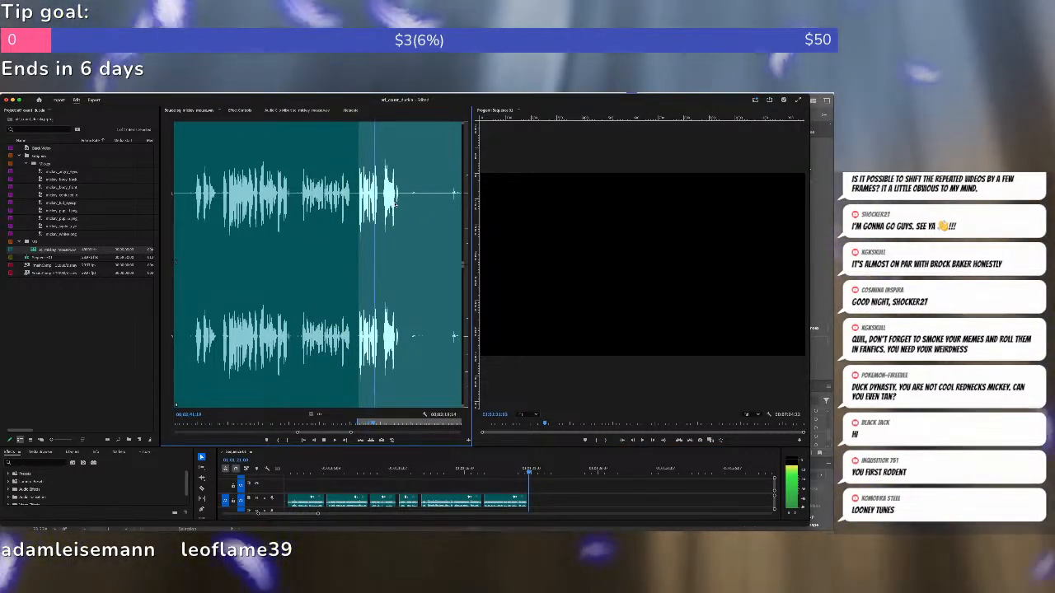
key("o")
key("shift+2")
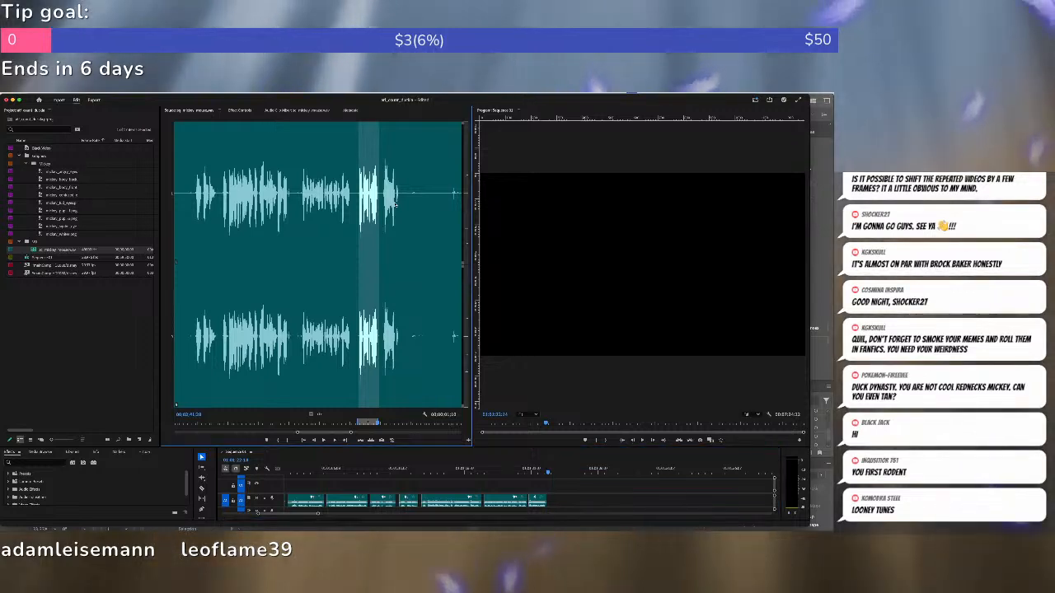
Mark the twenty-seventh phrase, clear the stray In point from the sequence, and overwrite the phrase after the twenty-sixth with a playback check.
key("i")
key("space")
key("i")
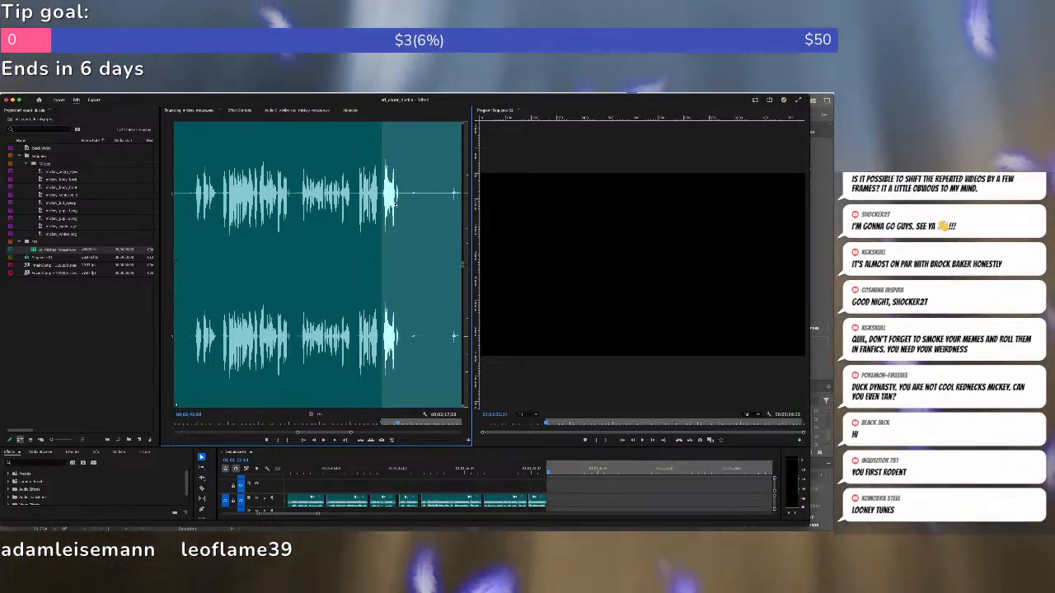
key("o")
left_click(581, 485)
key("alt+x")
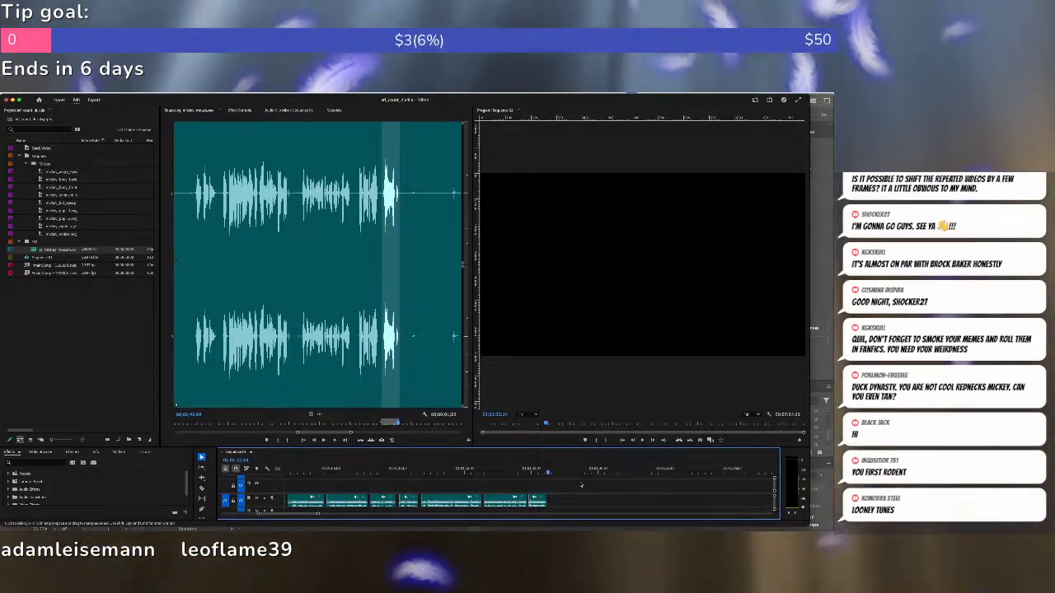
key("space")
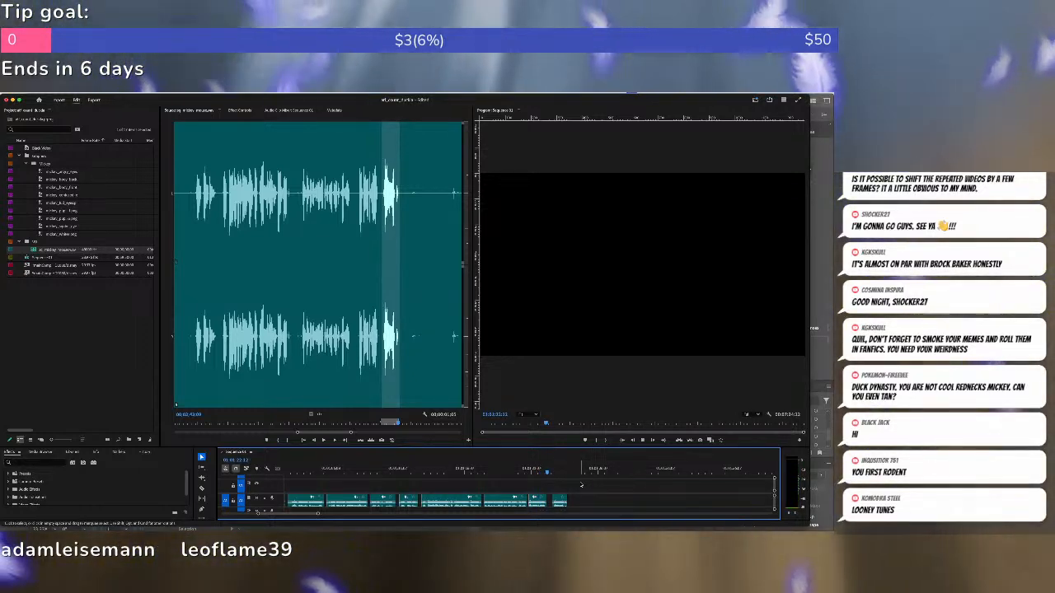
key("minus")
key("minus")
key("minus")
key("space")
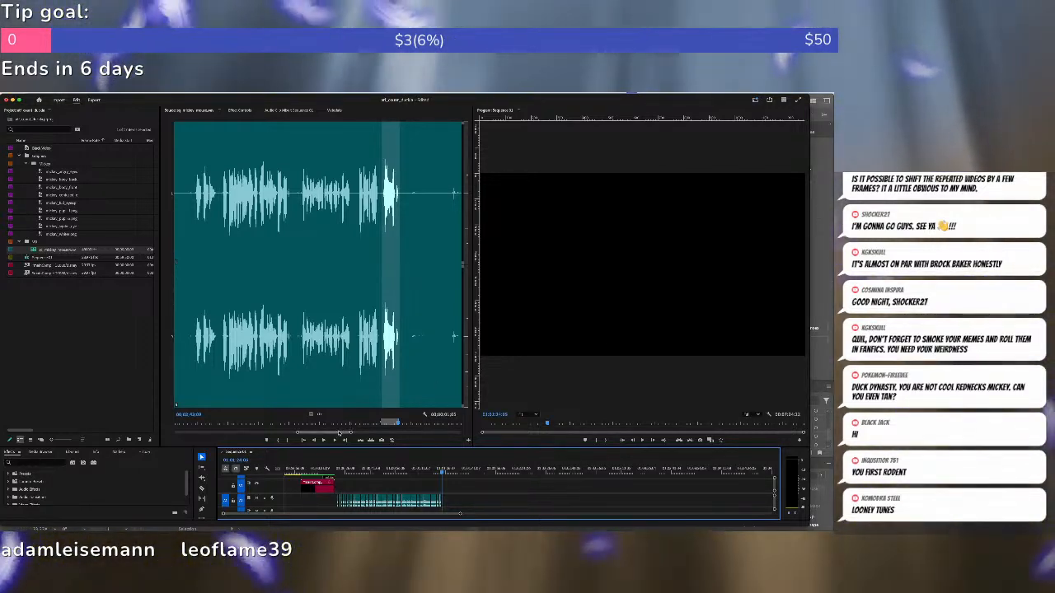
Mark the twenty-eighth phrase further along the Mickey recording and overwrite it into the sequence after the twenty-seventh.
left_click_drag(338, 432, 396, 432)
left_click(292, 198)
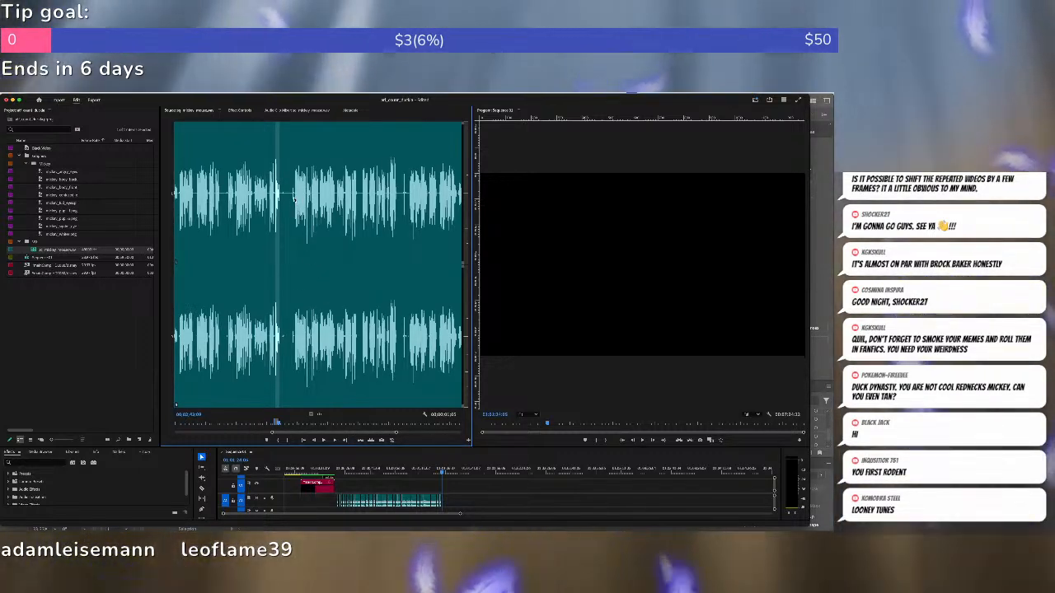
key("space")
left_click(409, 182)
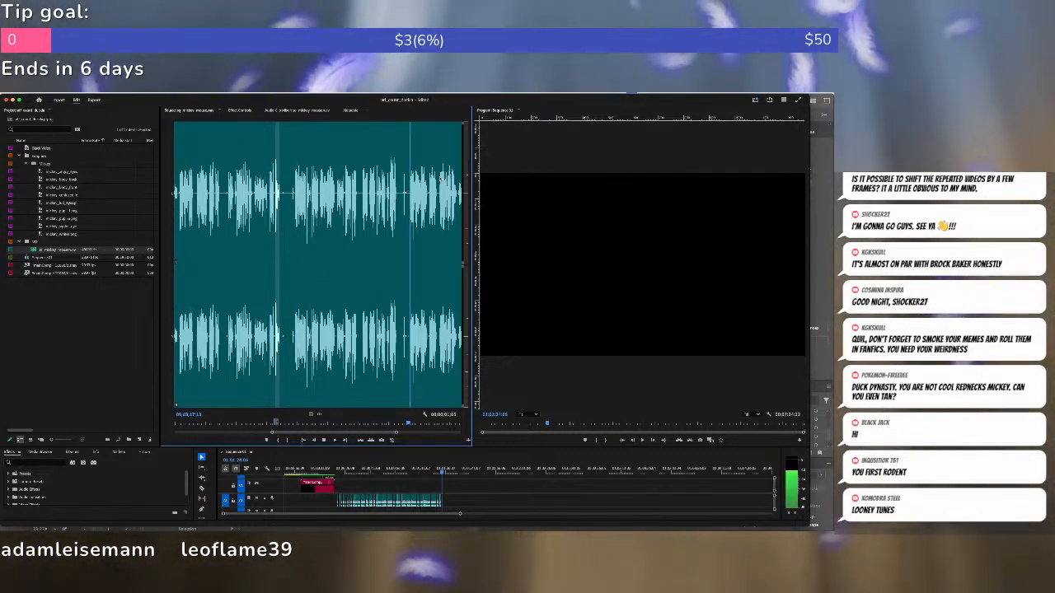
key("space")
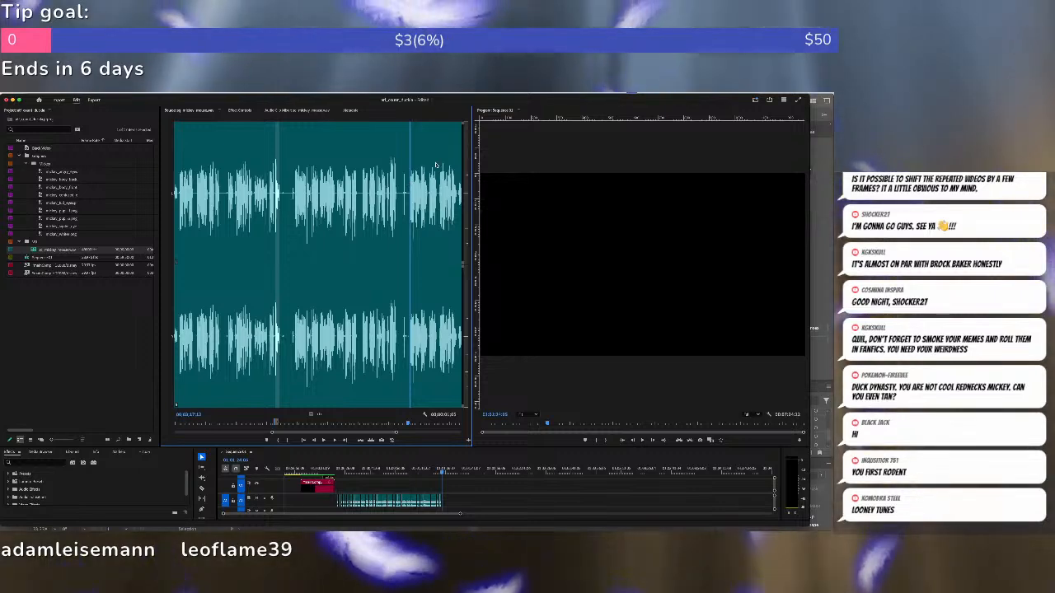
key("=")
key("=")
key("=")
key("=")
key("space")
key("i")
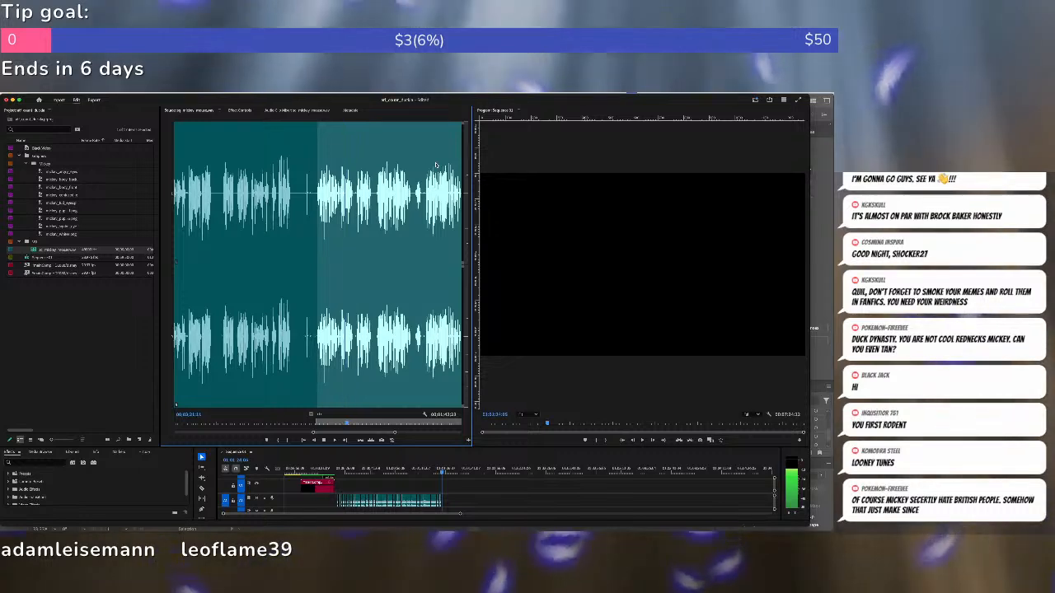
key("o")
key("period")
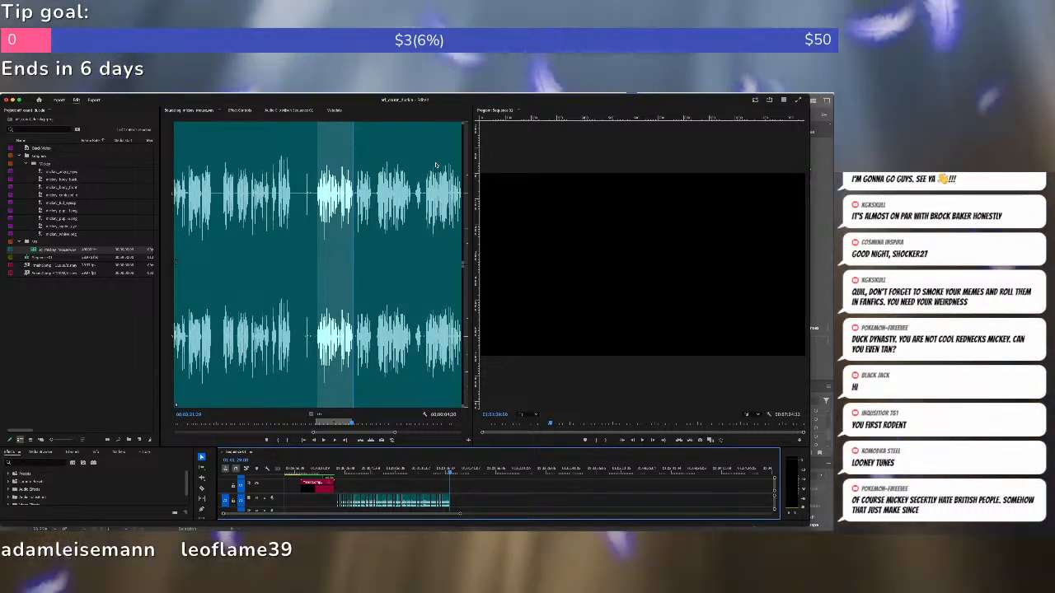
Mark the short twenty-ninth phrase of the Mickey recording, overwrite it after the twenty-eighth, and advance the playhead a few frames for a gap.
key("shift+2")
key("space")
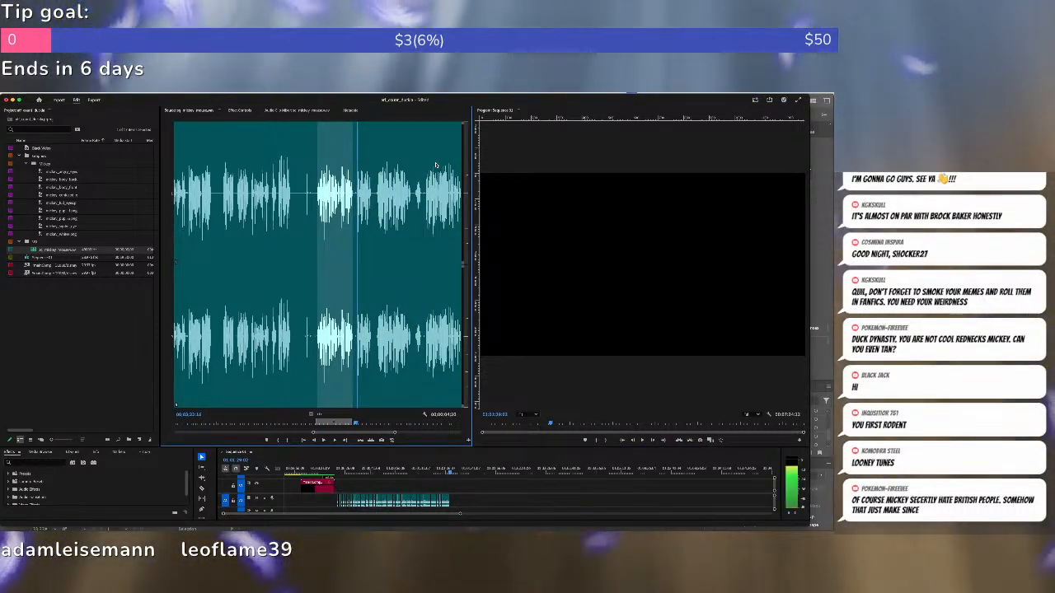
key("i")
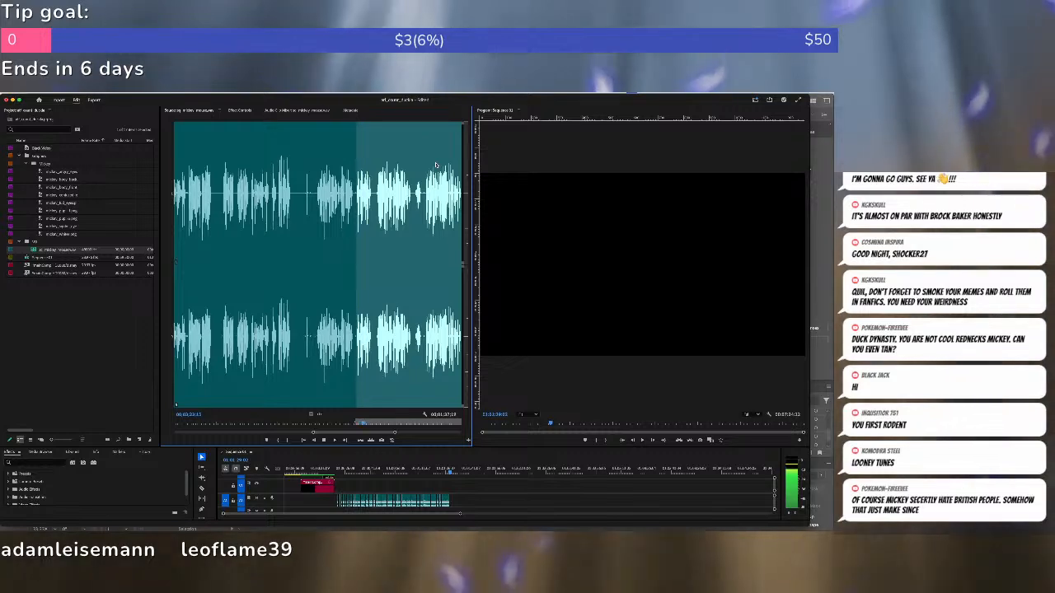
key("o")
key("period")
key("Right")
key("Right")
key("Right")
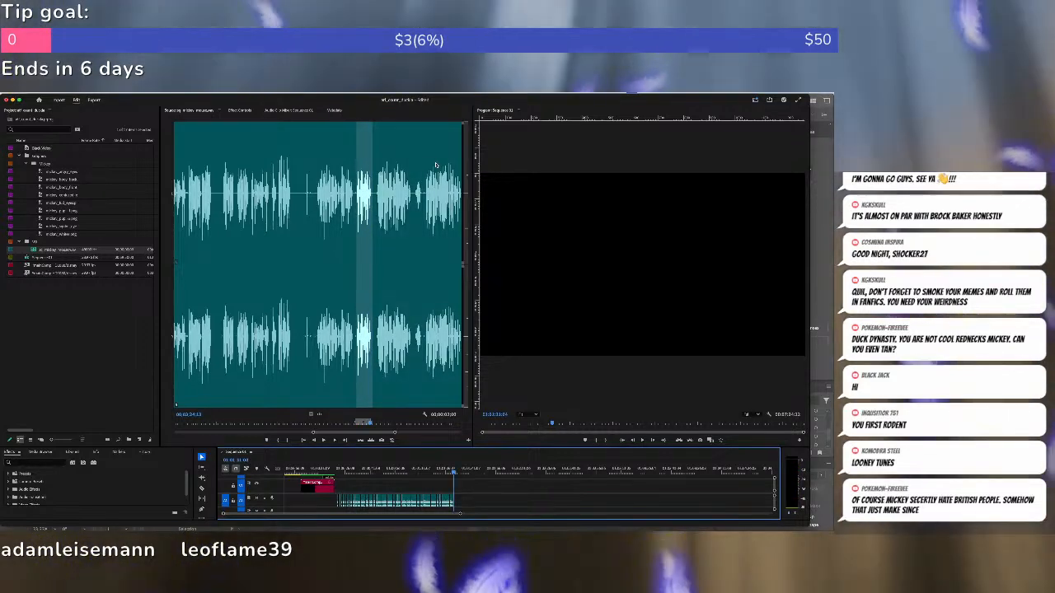
Mark the thirtieth phrase of the Mickey recording, overwrite it after the twenty-ninth, and advance the playhead a few frames for a gap.
key("shift+2")
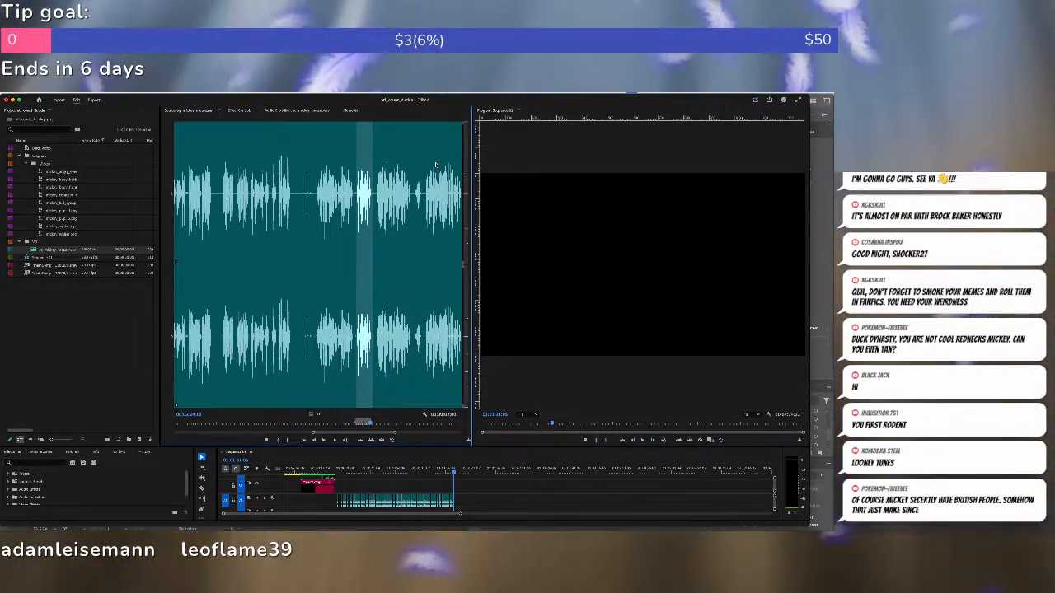
key("space")
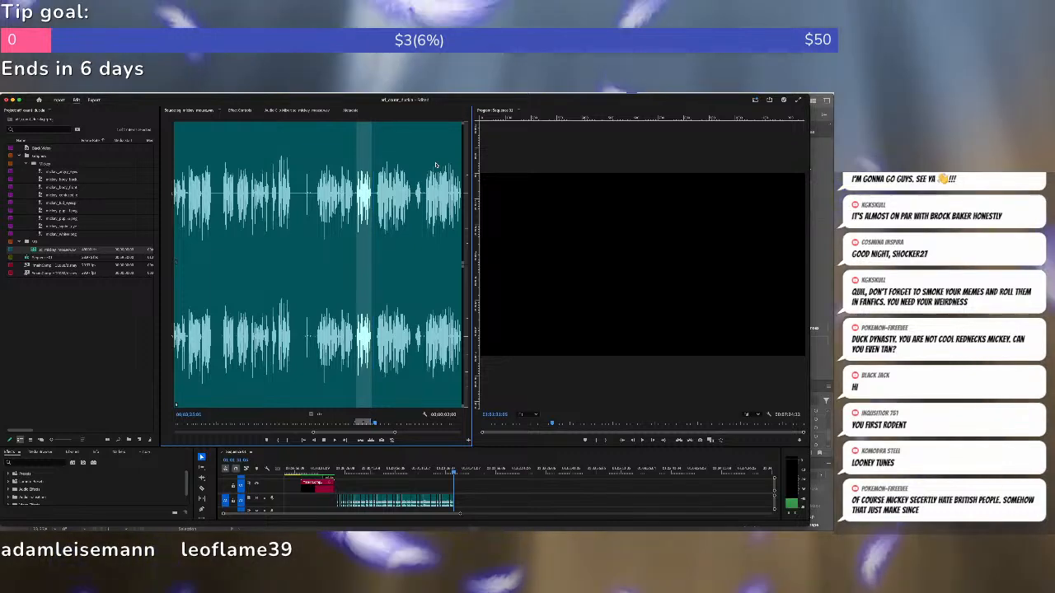
key("i")
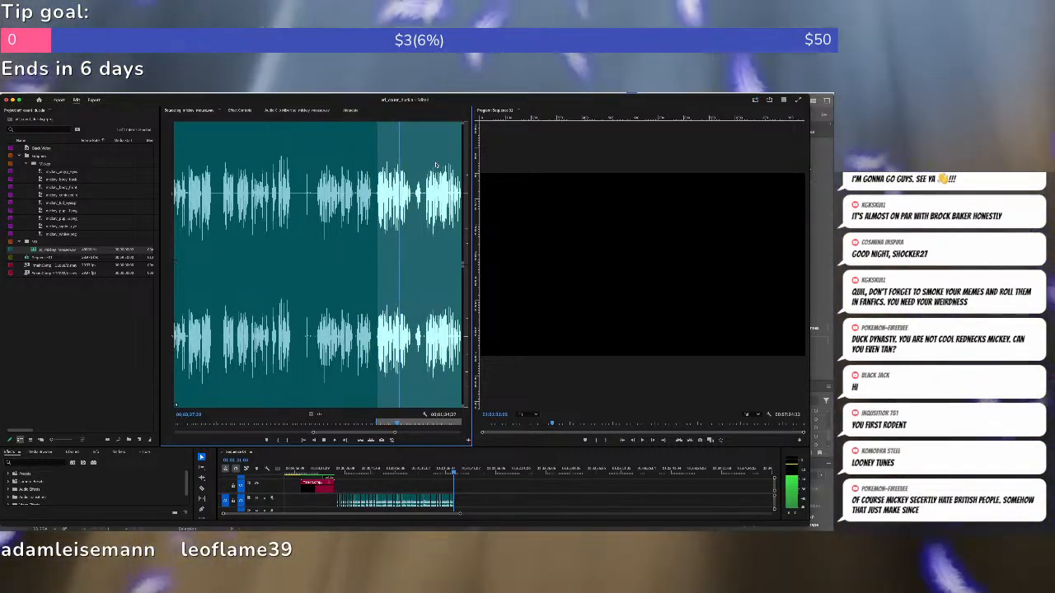
key("o")
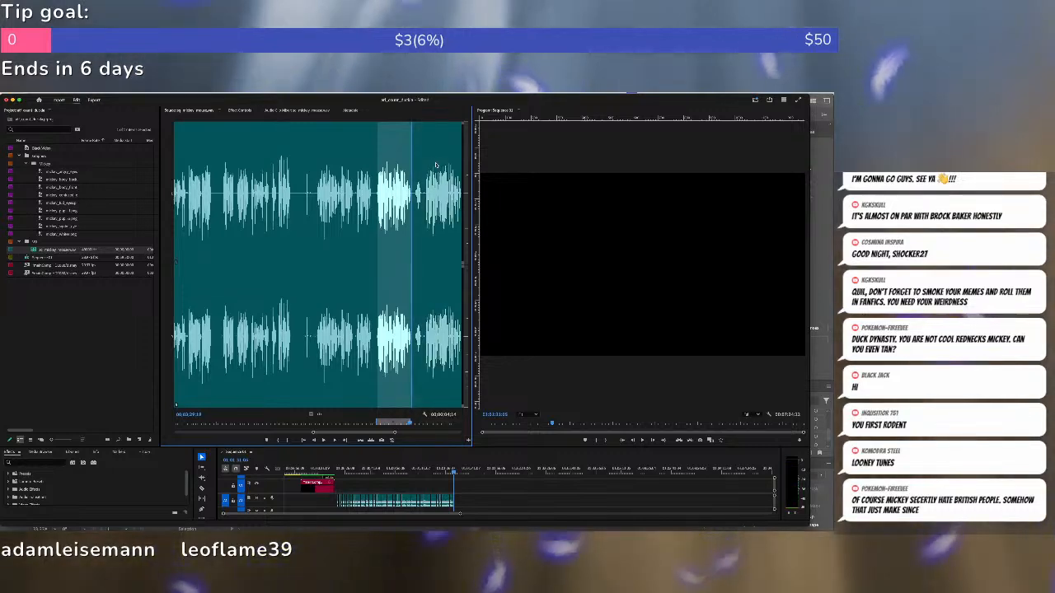
left_click(481, 488)
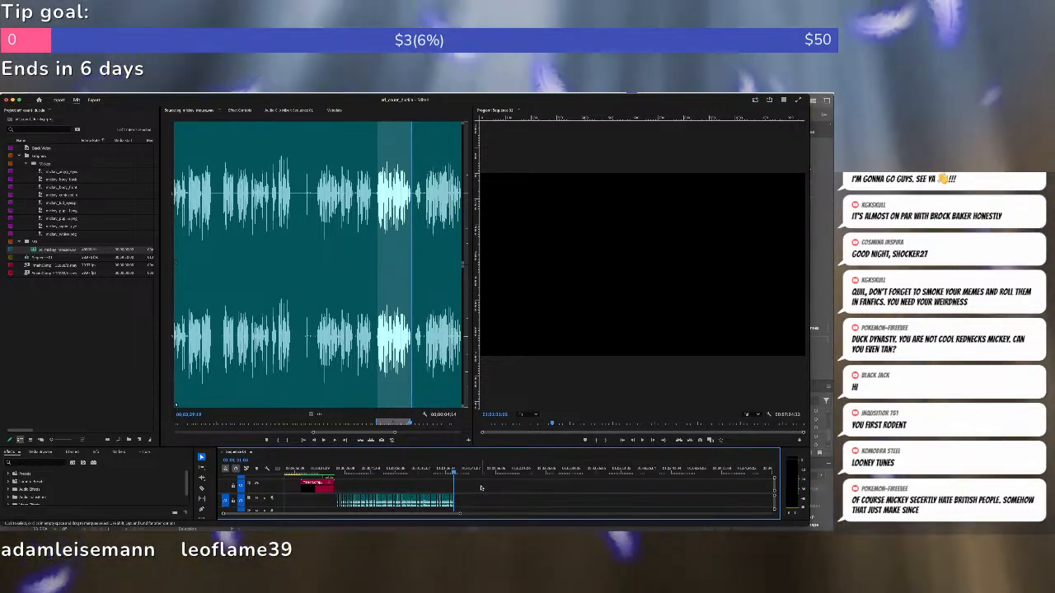
key("=")
key("=")
key("=")
key("=")
key("=")
key(".")
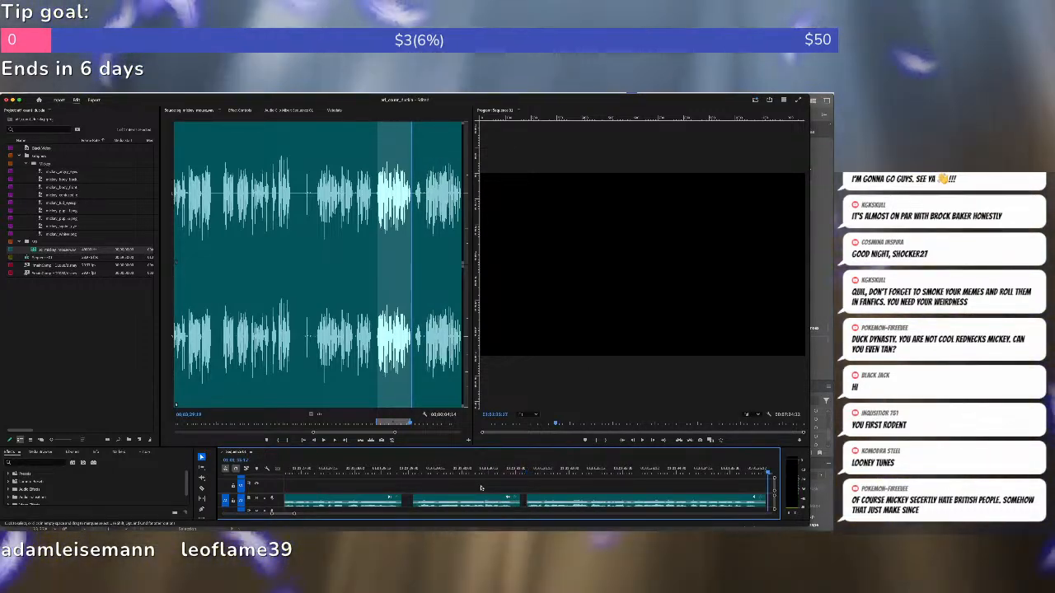
key("Right")
key("Right")
key("Right")
key("Right")
key("Right")
key("Right")
key("Right")
Mark the following take in the Mickey recording and overwrite it in place of the thirtieth phrase in the sequence.
key("shift+2")
key("space")
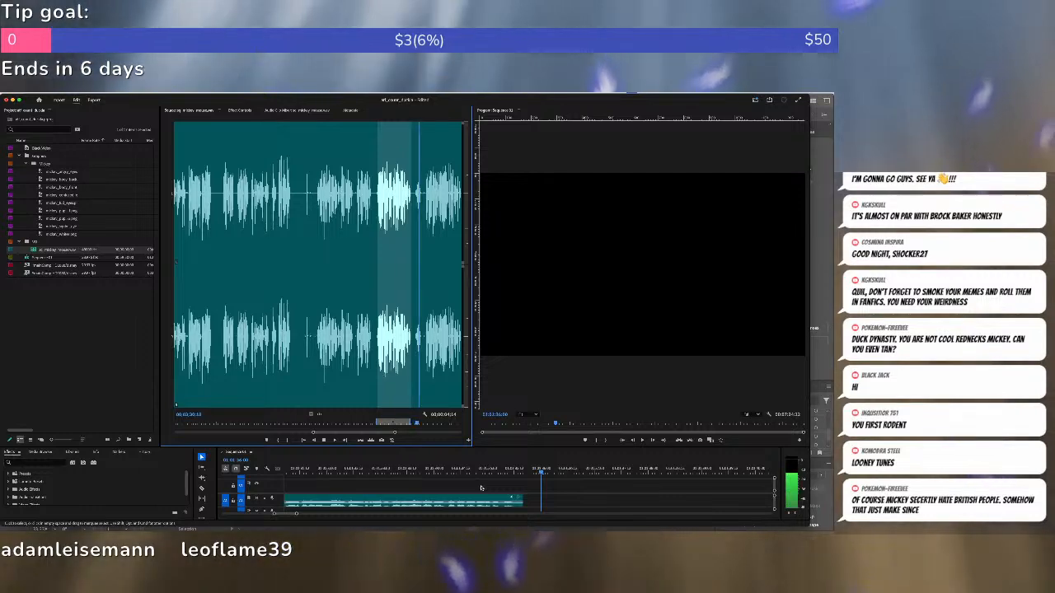
key("i")
key("-")
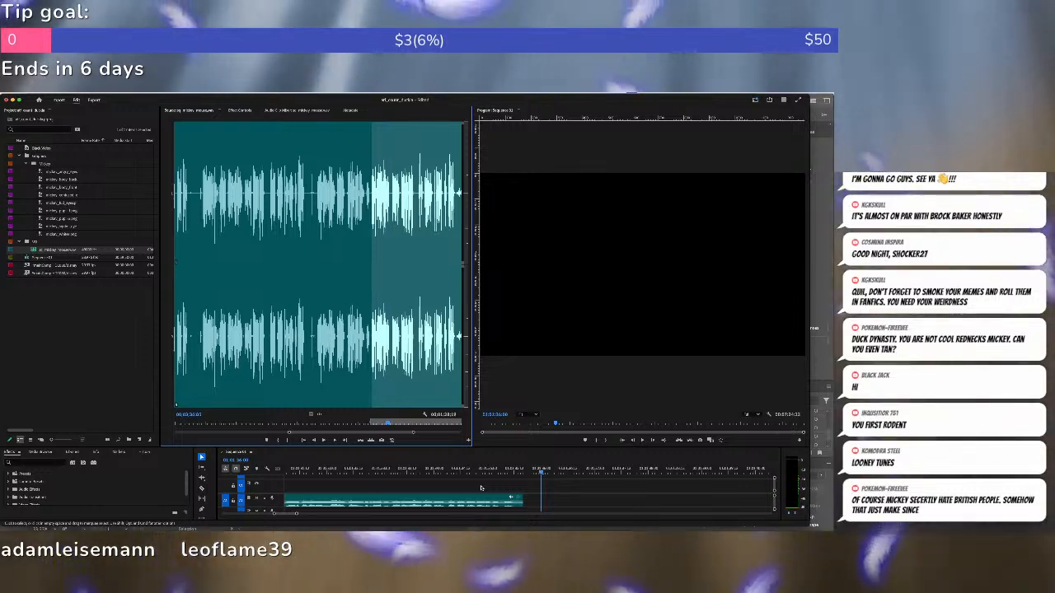
key("o")
left_click(544, 493)
key("Up")
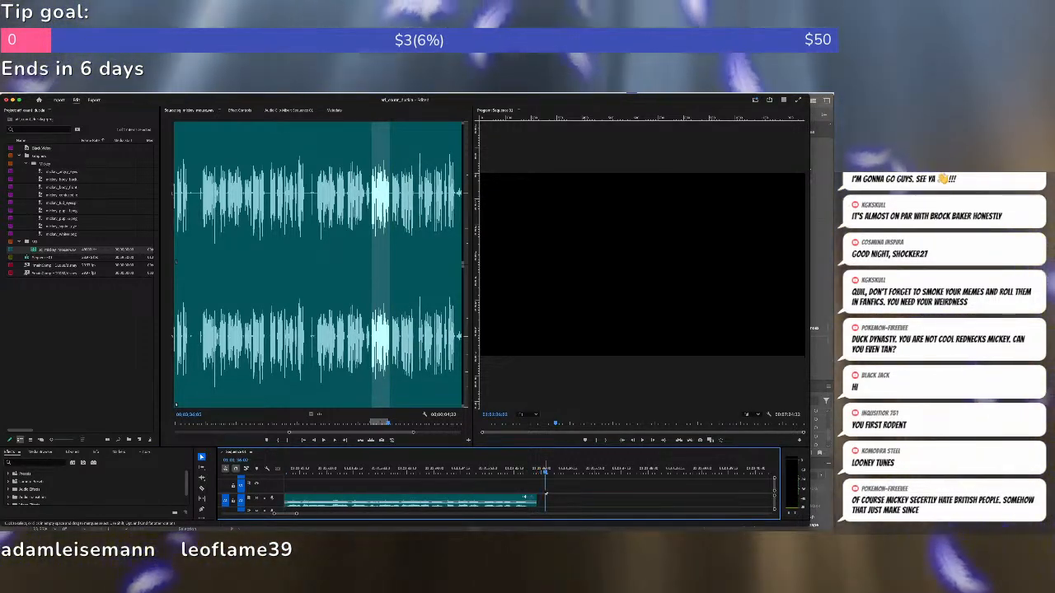
Mark the short thirty-first phrase of the Mickey recording and overwrite it into the sequence after the thirtieth.
key("i")
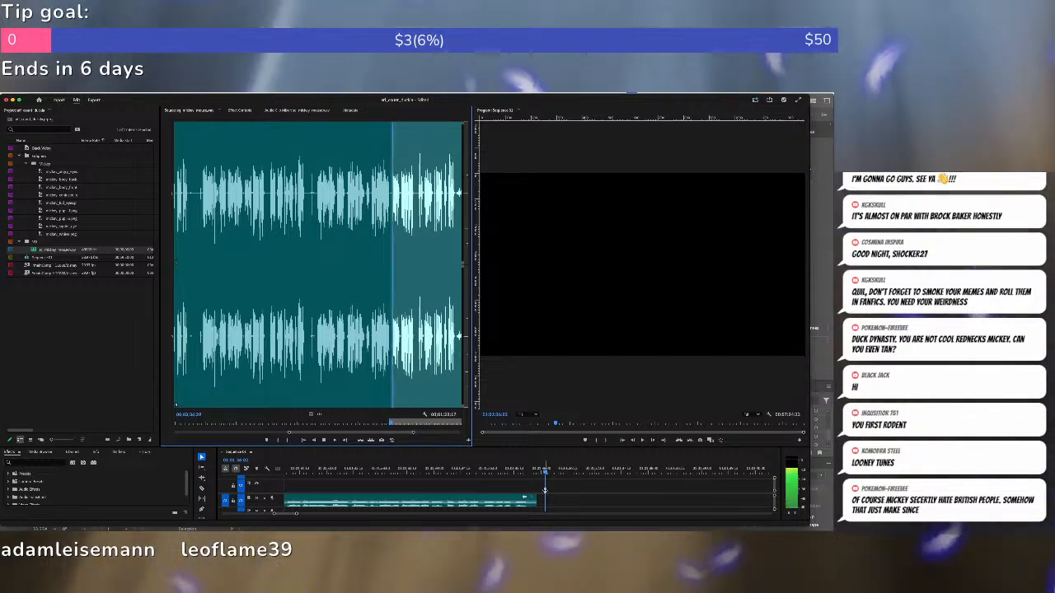
key("o")
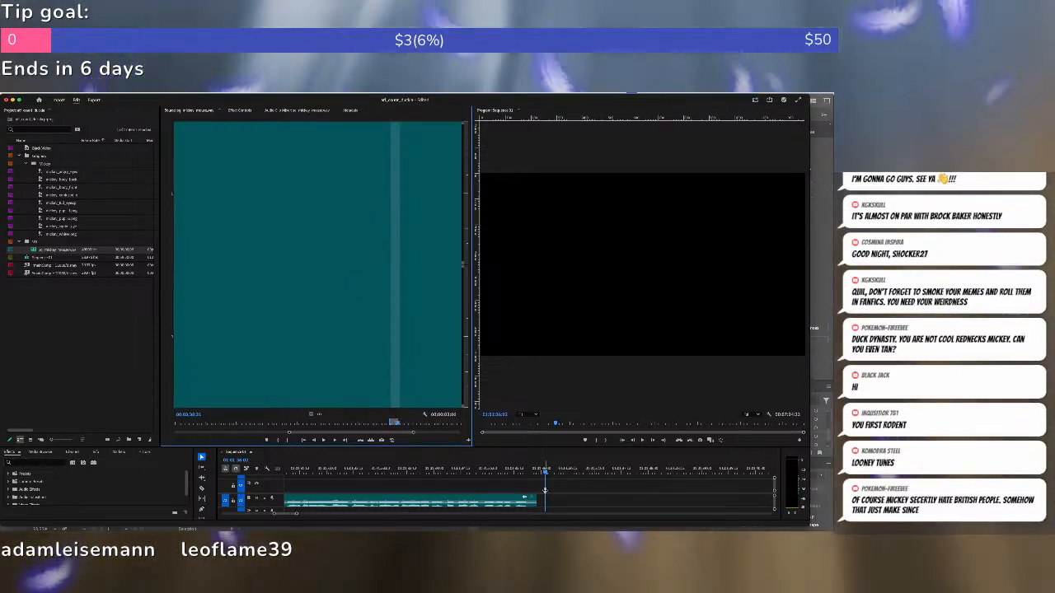
key("period")
Mark the thirty-second phrase of the Mickey recording, overwrite it after the thirty-first, and advance the playhead a few frames for a gap.
key("shift+2")
key("space")
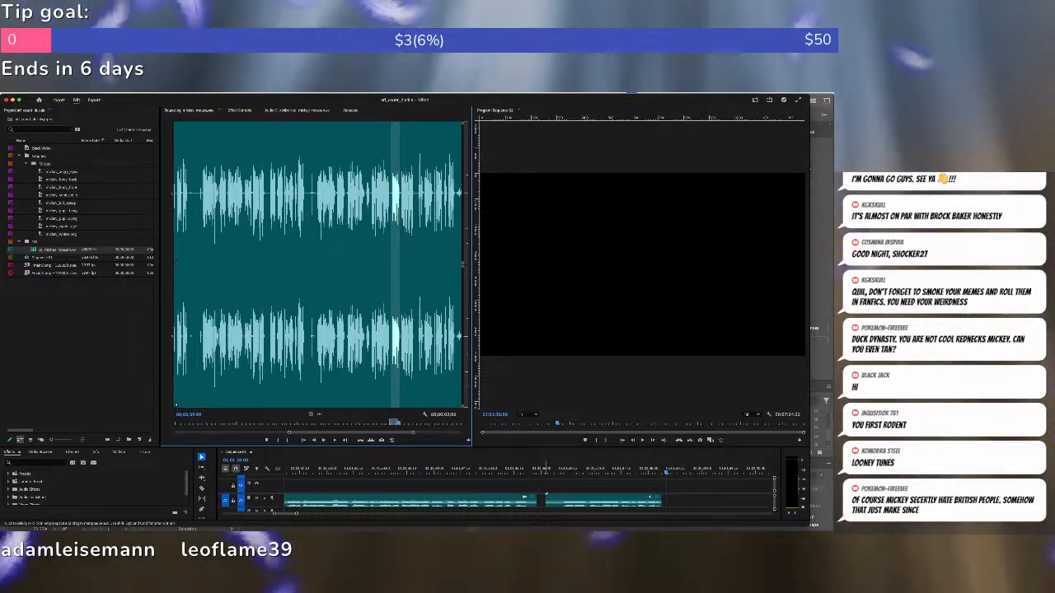
key("i")
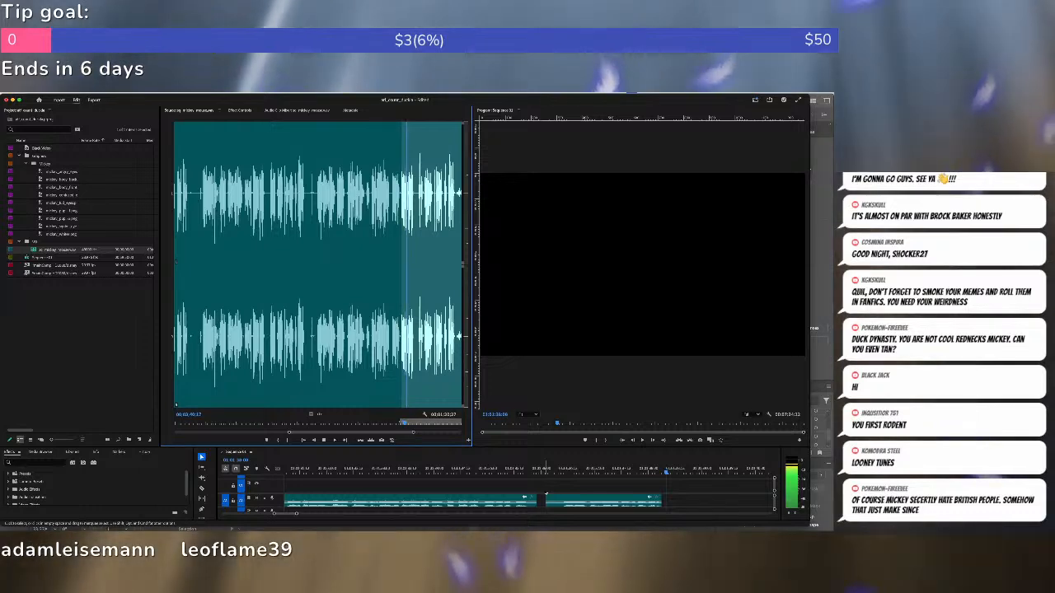
key("space")
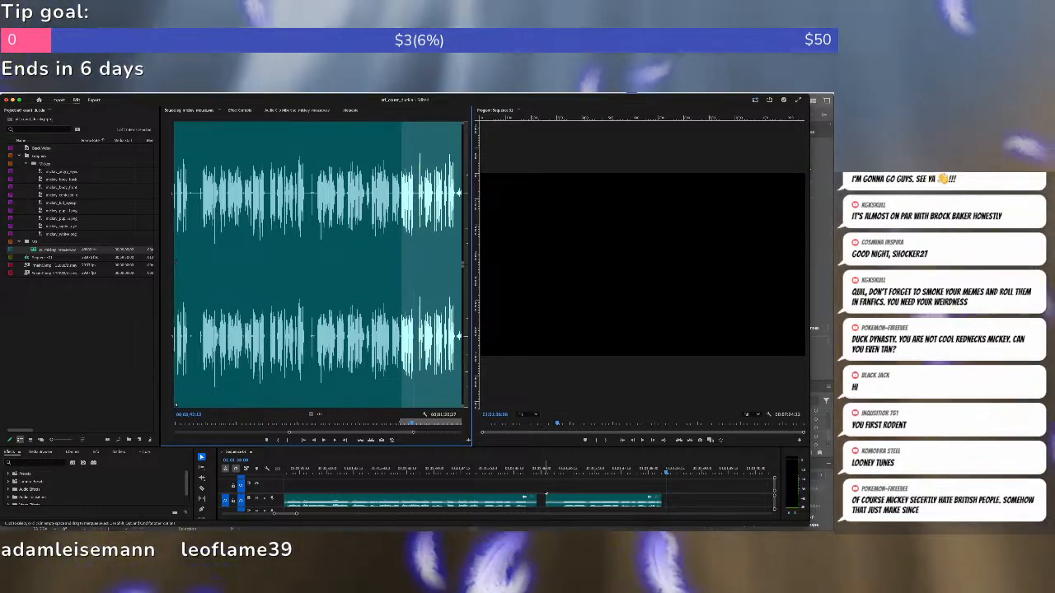
key("o")
key("period")
key("Right")
key("Right")
Mark the thirty-third phrase of the Mickey recording, overwrite it after the thirty-second, and advance the playhead for a gap.
key("shift+2")
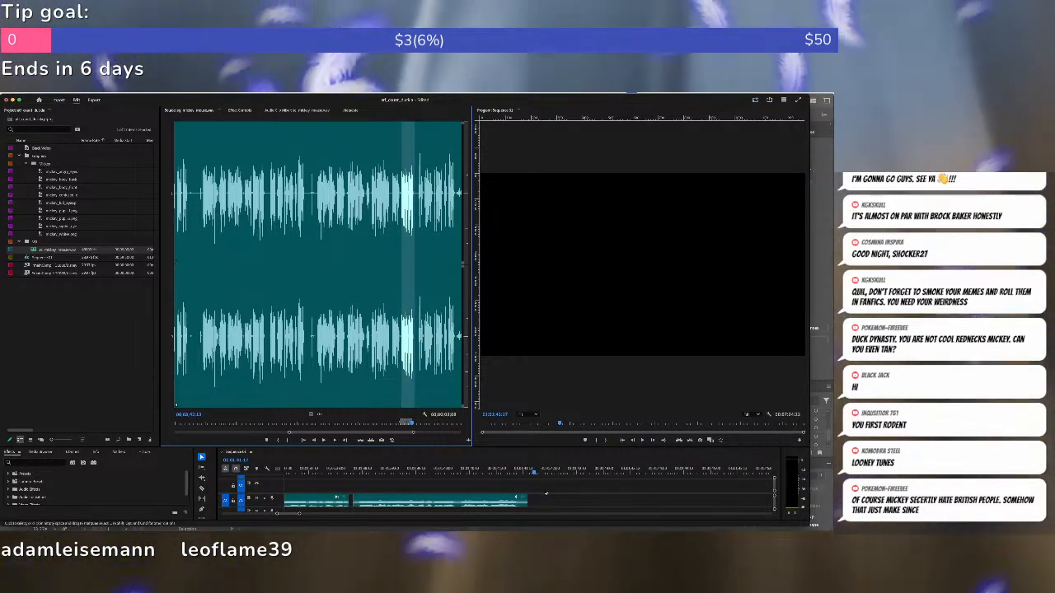
left_click_drag(378, 433, 388, 433)
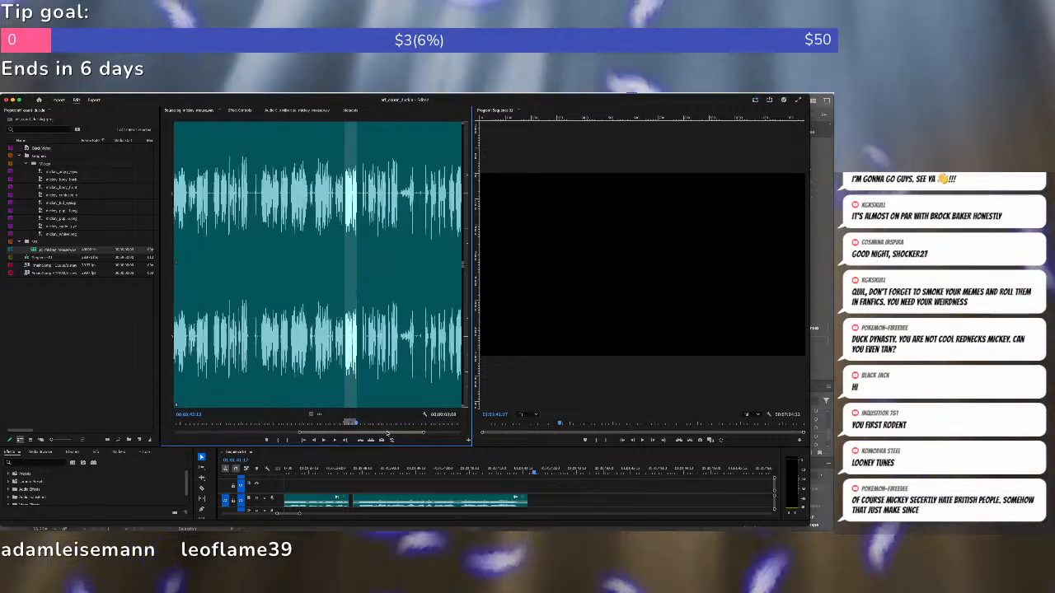
left_click(363, 200)
key("i")
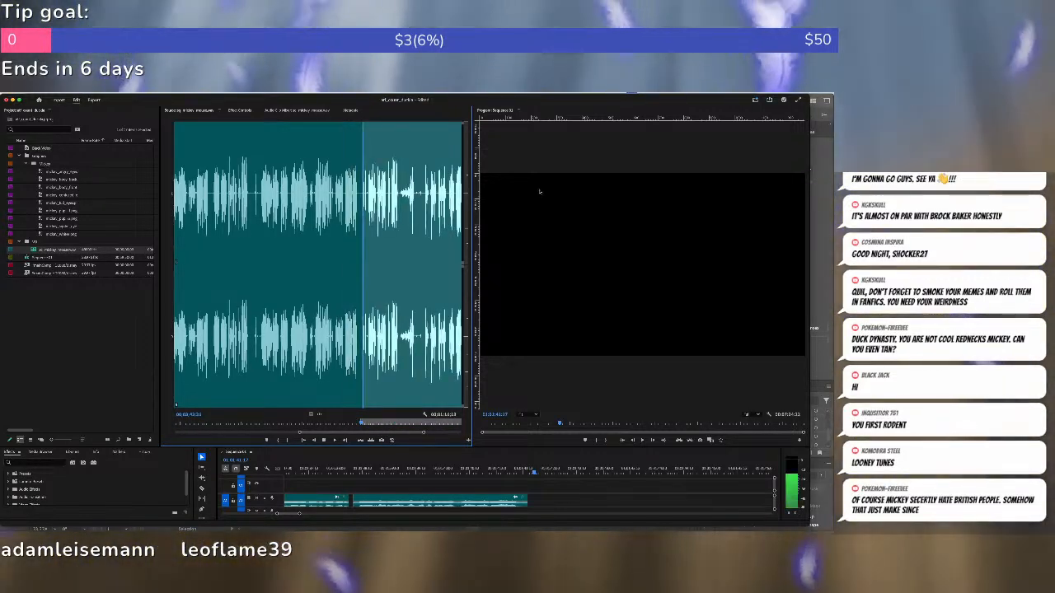
key("space")
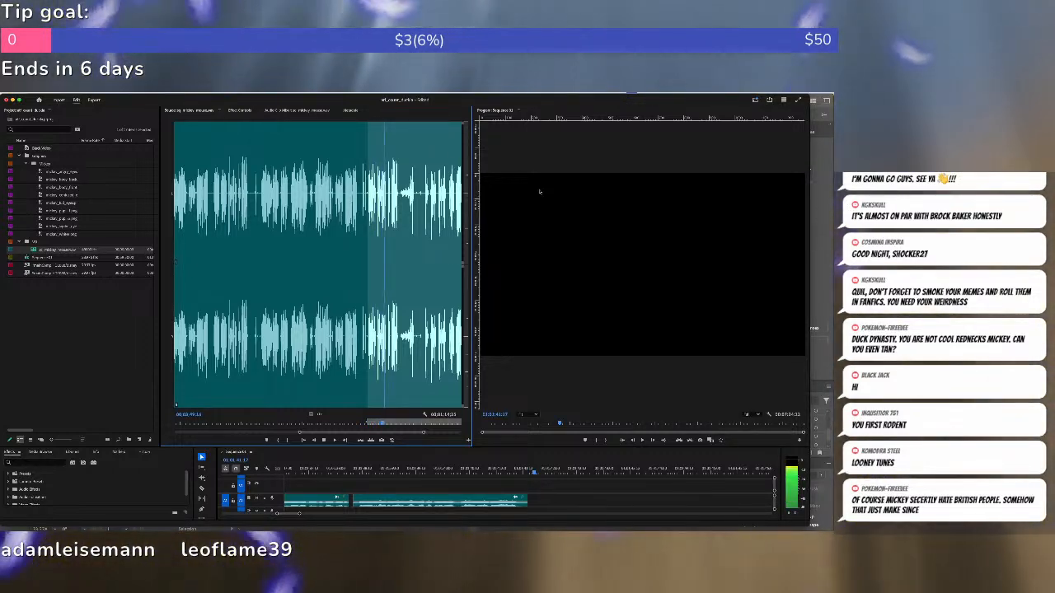
key("o")
key(".")
key("ctrl+z")
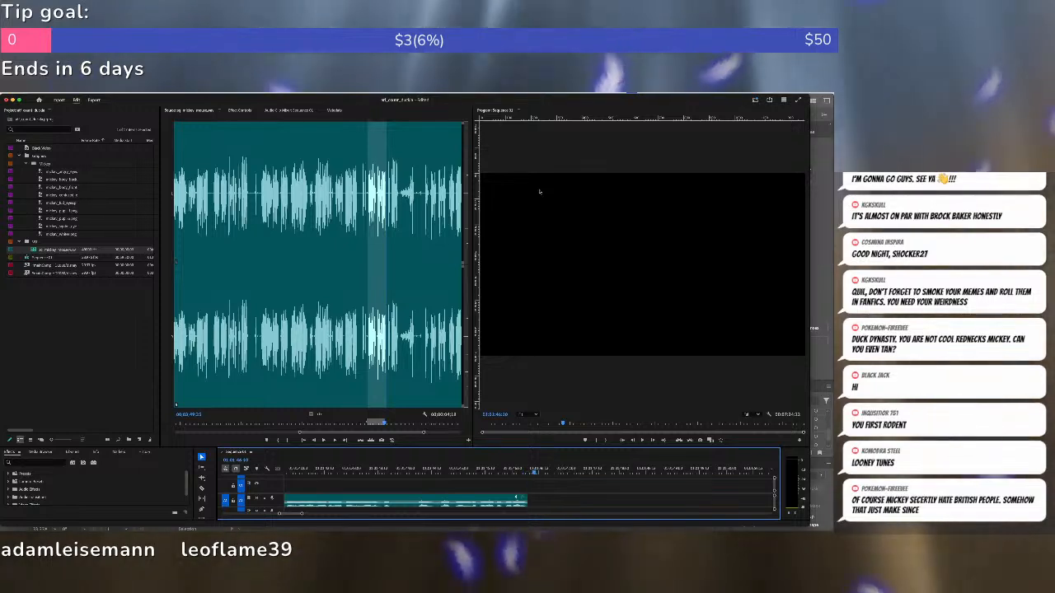
key("Right")
Mark the thirty-fourth phrase of the Mickey recording, overwrite it into the sequence after the thirty-third, and save the project.
key("shift+2")
key("space")
key("i")
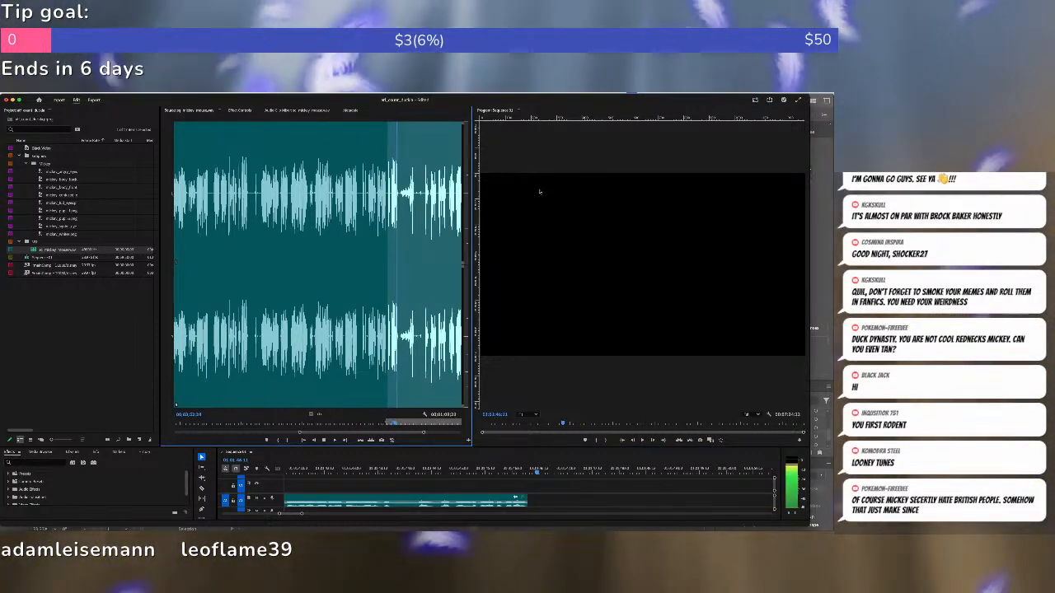
key("space")
key("o")
key("period")
key("backslash")
key("super+s")
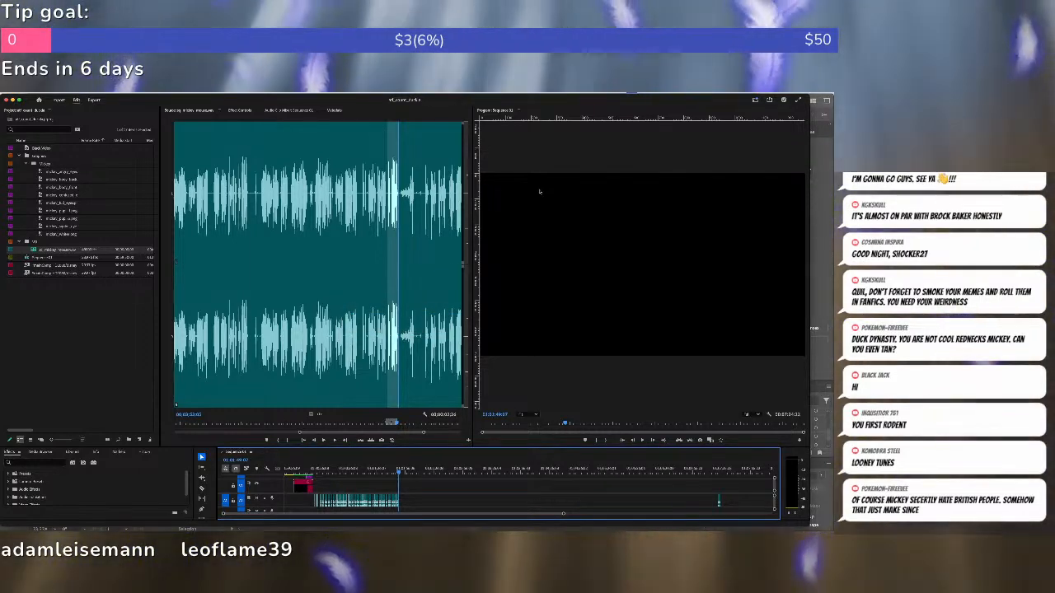
Play the opening of the Disney video wall comp, examine the surrounding tracks, and return the playhead to the comp's start.
key("equal")
key("equal")
key("minus")
key("minus")
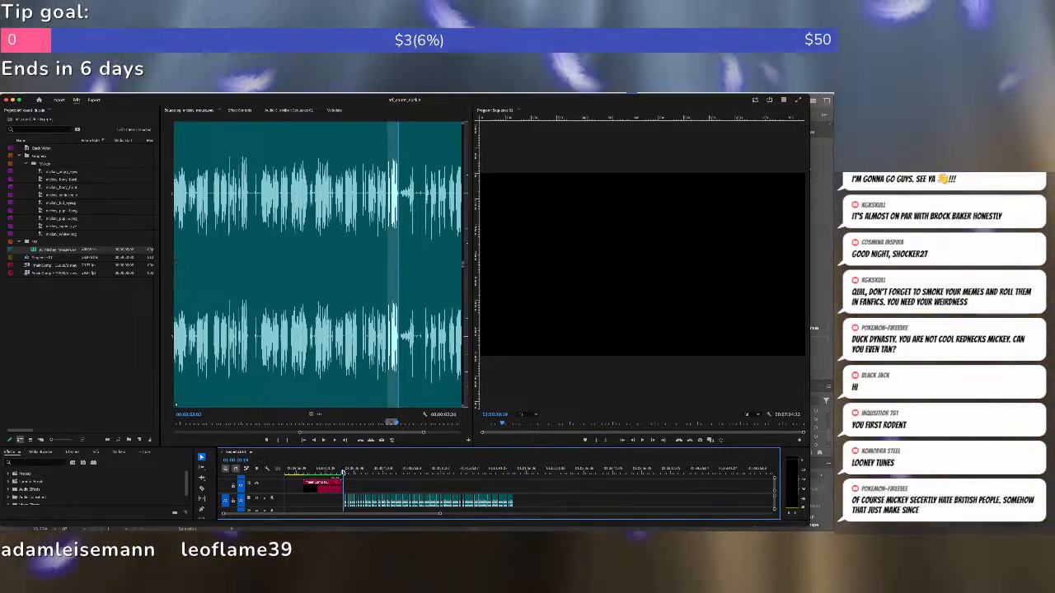
key("equal")
key("equal")
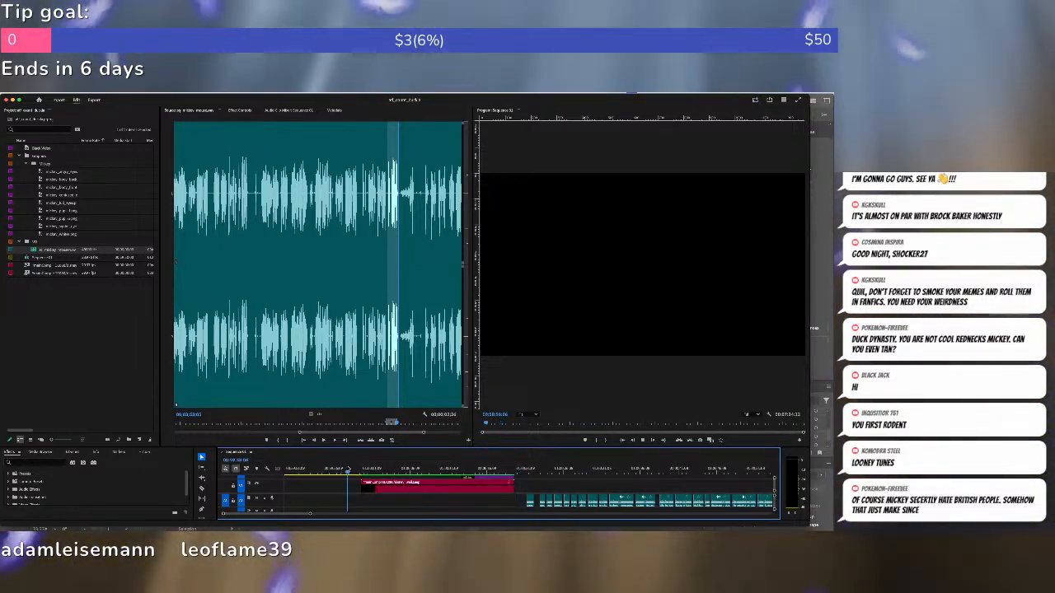
key("space")
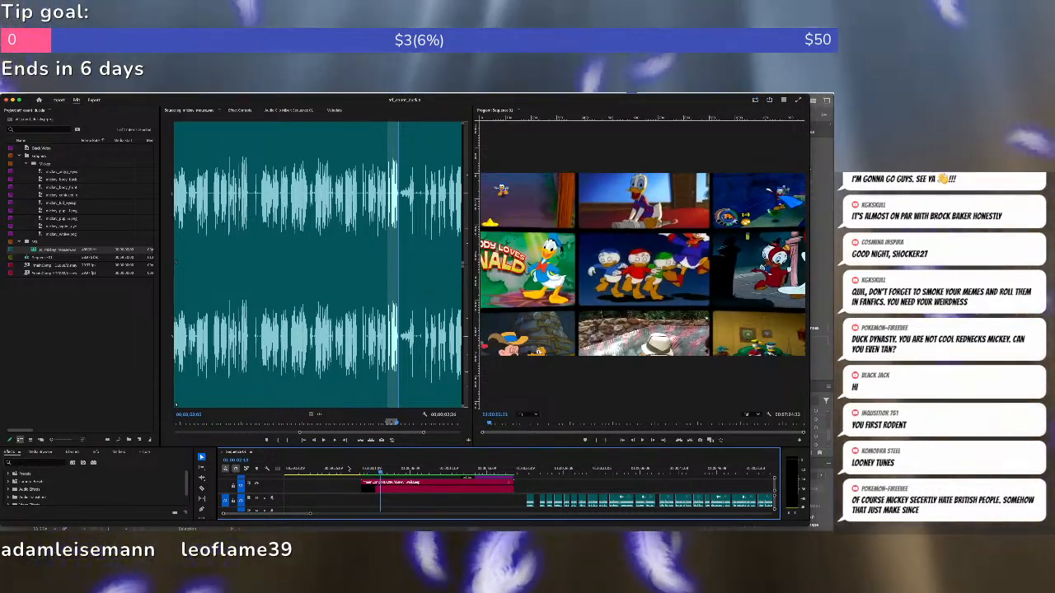
left_click(350, 490)
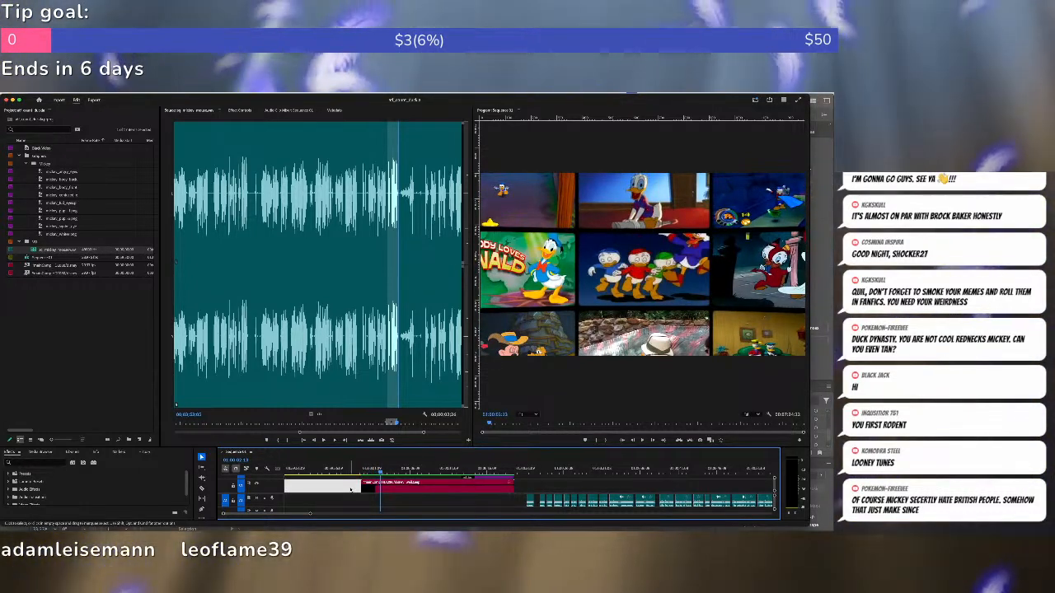
scroll(350, 486, "up", 2)
scroll(350, 486, "down", 2)
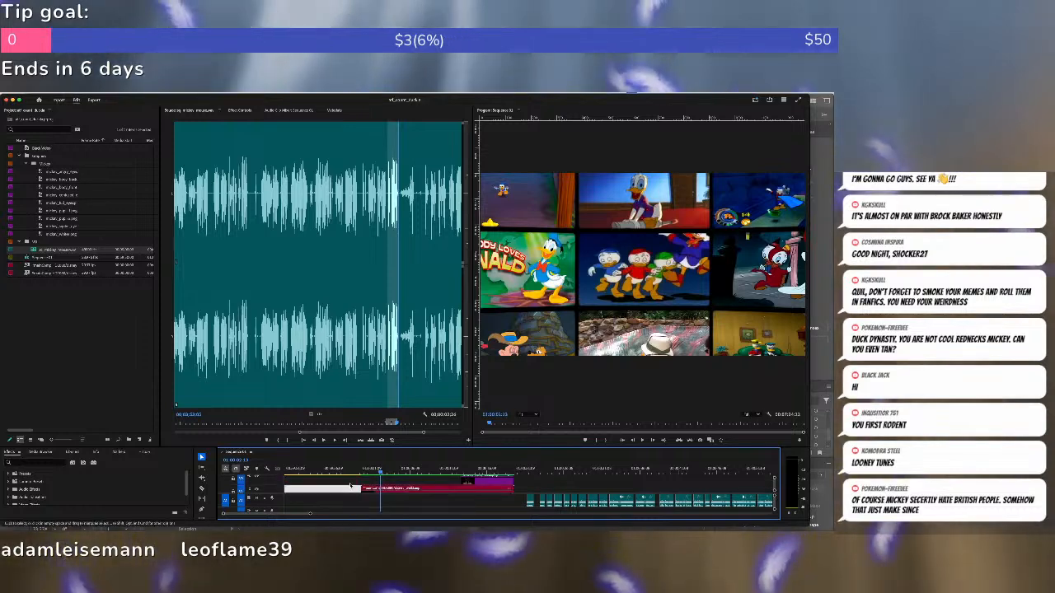
scroll(350, 487, "up", 1)
left_click(357, 471)
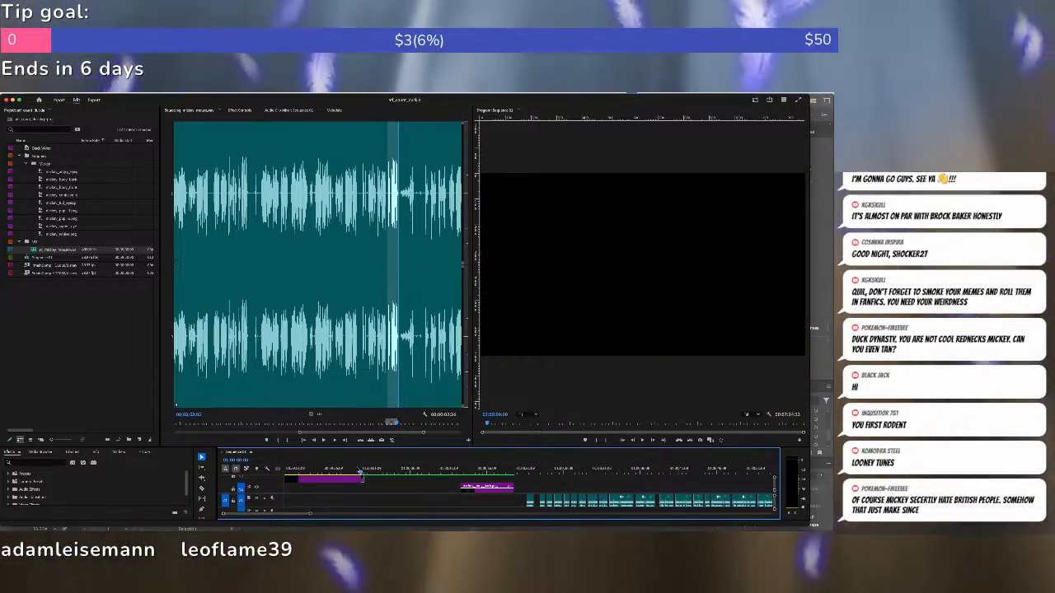
Play the first moments of the Disney video wall comp and review the video and audio tracks around it.
key("space")
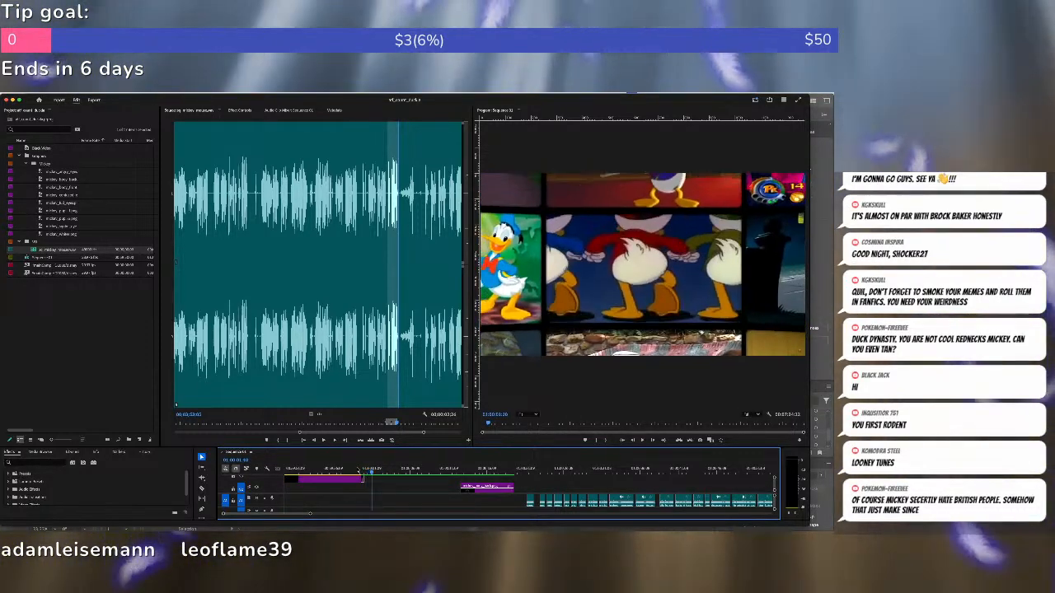
scroll(357, 487, "right", 2)
scroll(355, 503, "down", 2)
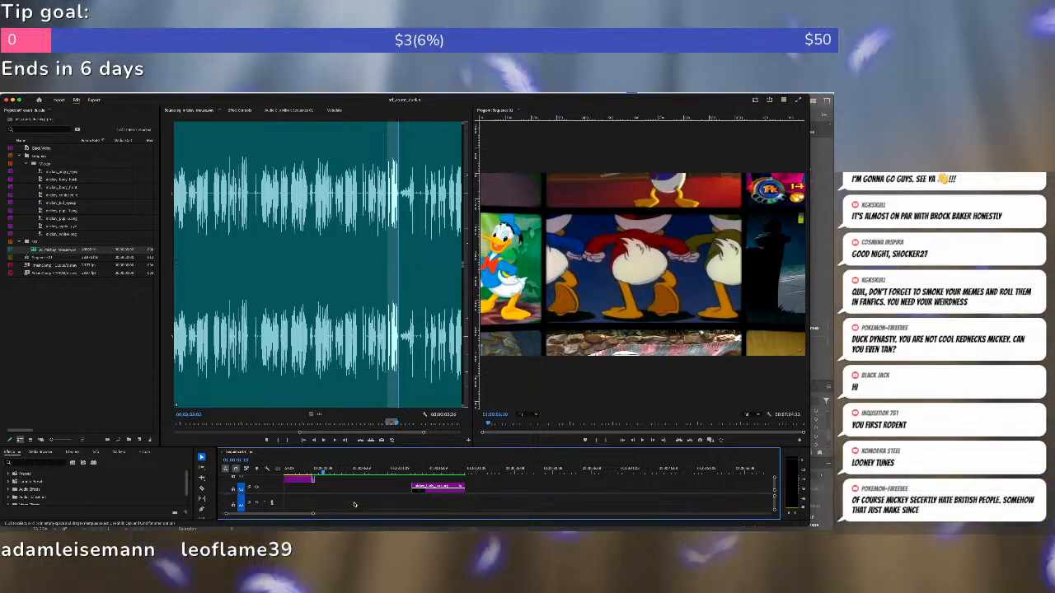
scroll(355, 503, "up", 2)
scroll(351, 491, "down", 2)
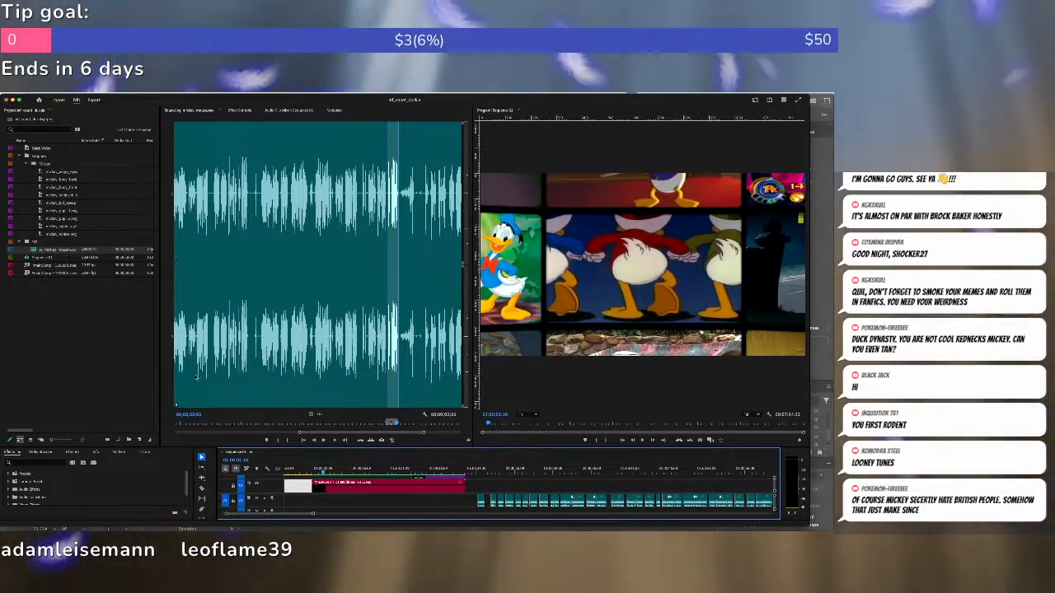
Import the Disney TVA Animation intros folder from Finder into the project and dismiss the file import failure report.
key("super+Tab")
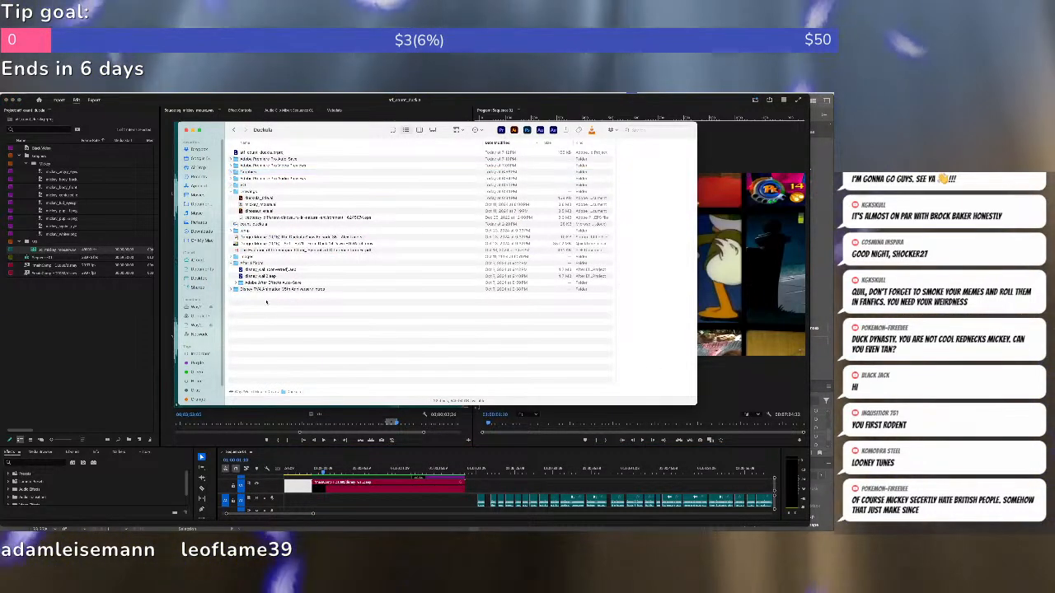
left_click_drag(265, 290, 99, 295)
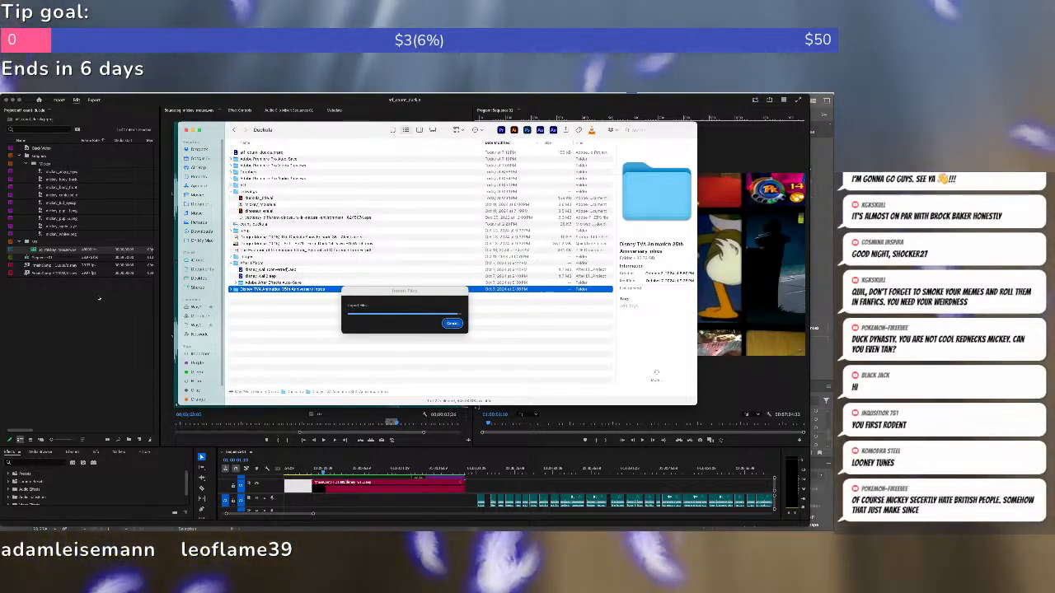
left_click(98, 297)
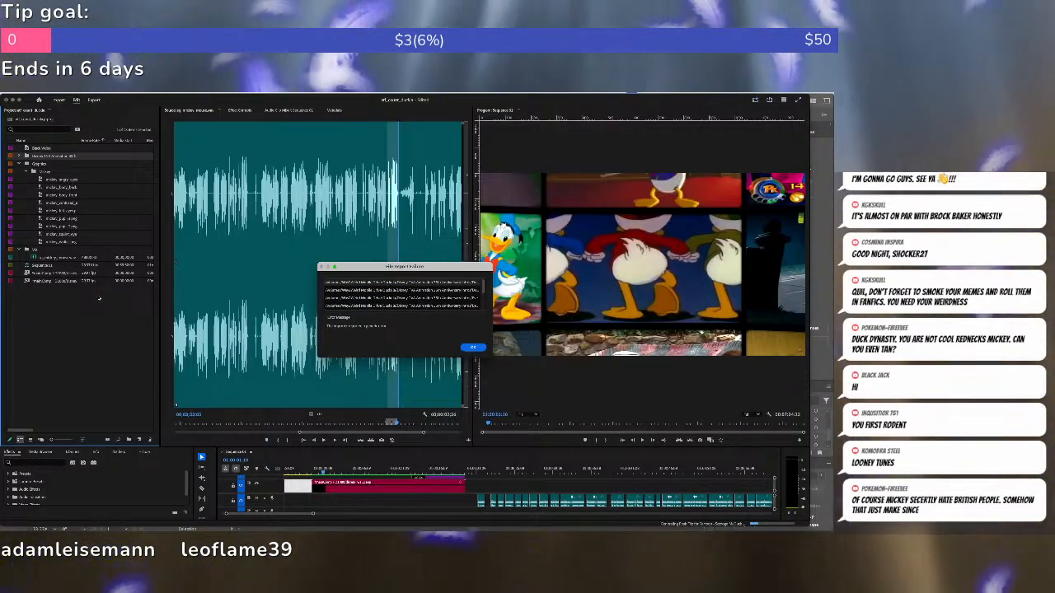
scroll(367, 298, "down", 3)
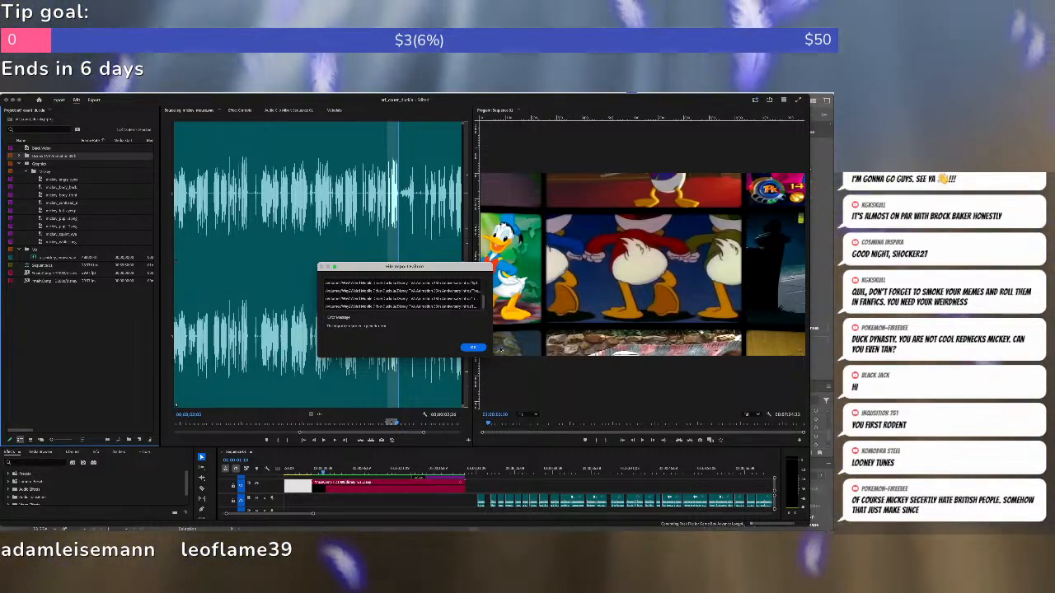
left_click(471, 348)
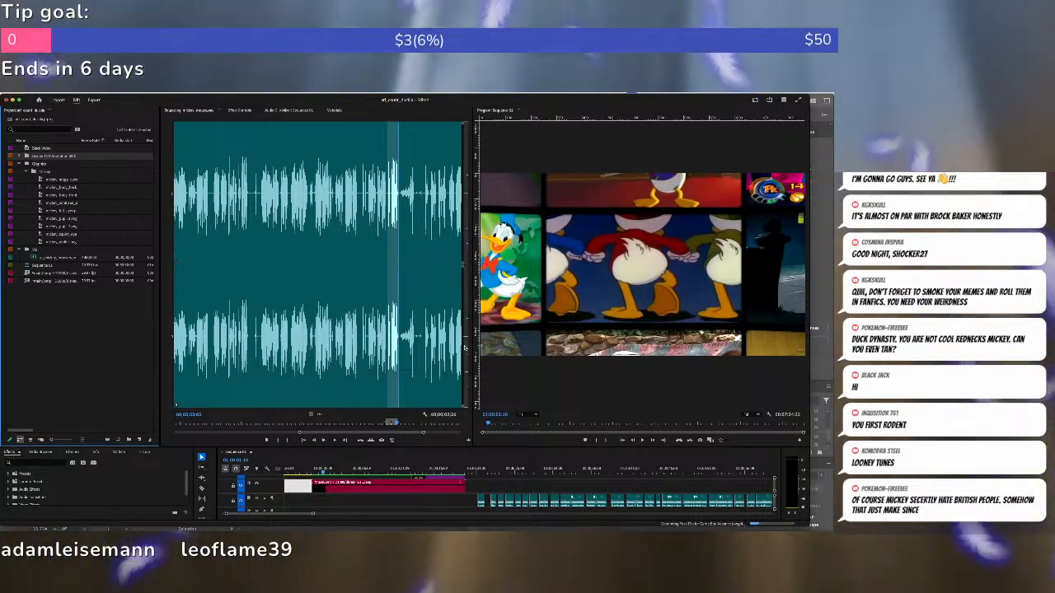
Load the DuckTales 1987 intro from the imported bin and mark a short theme song phrase.
left_click(18, 157)
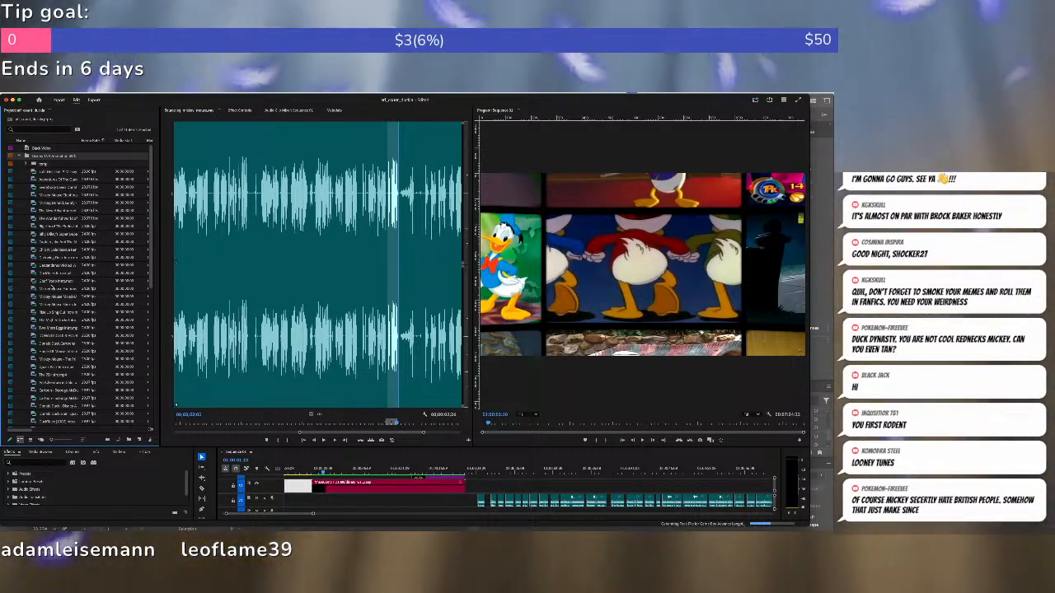
scroll(52, 286, "down", 5)
scroll(52, 288, "up", 1)
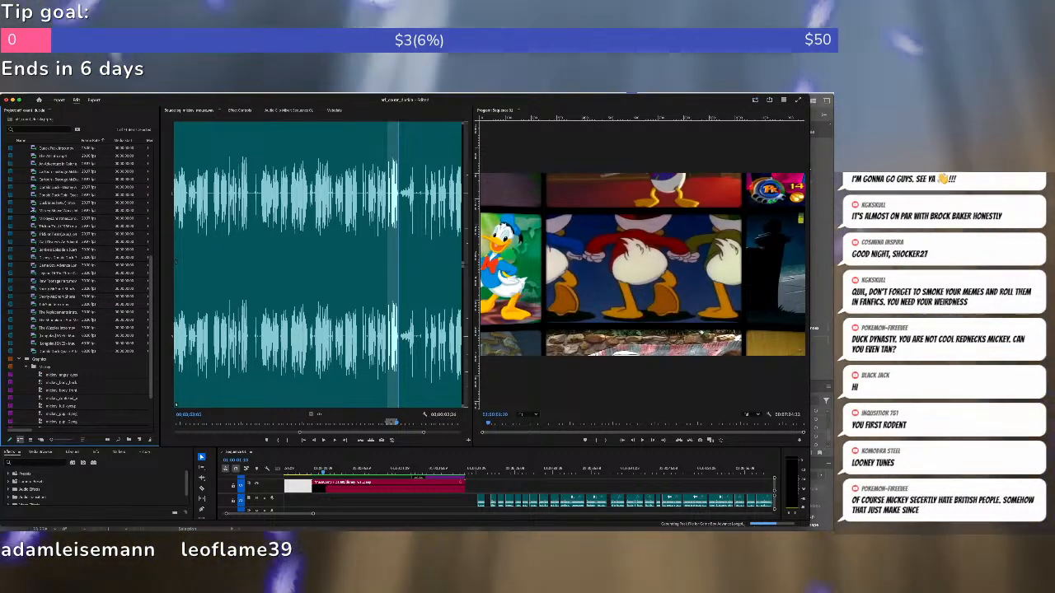
double_click(34, 202)
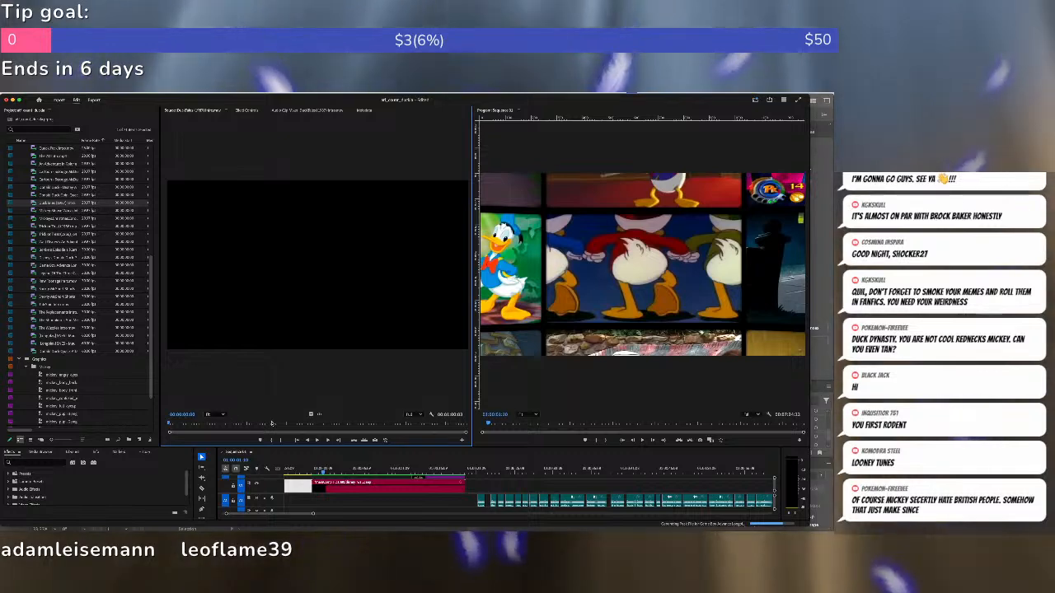
left_click_drag(281, 424, 237, 421)
key("space")
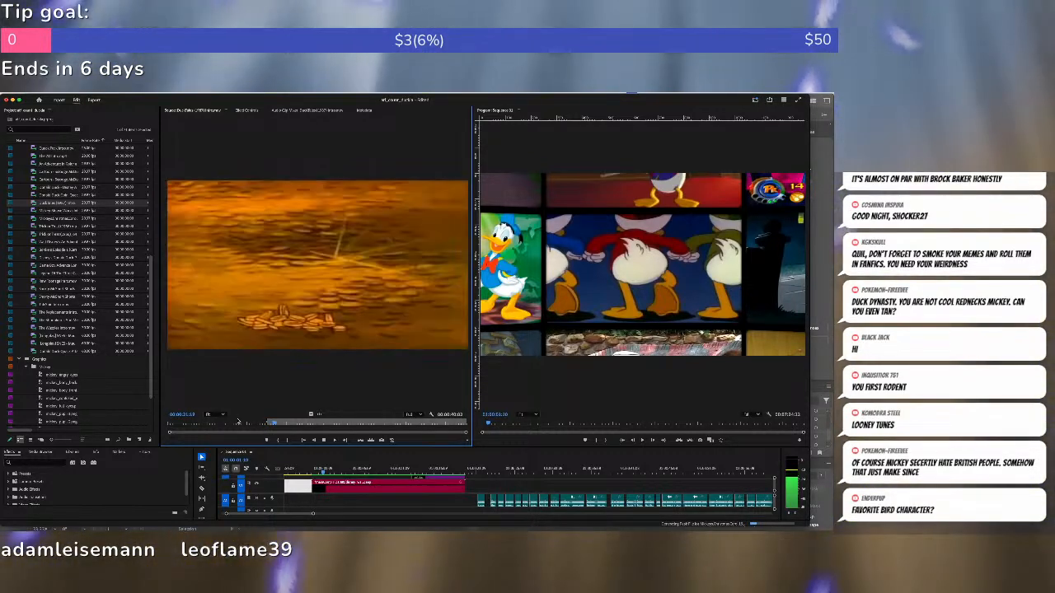
key("o")
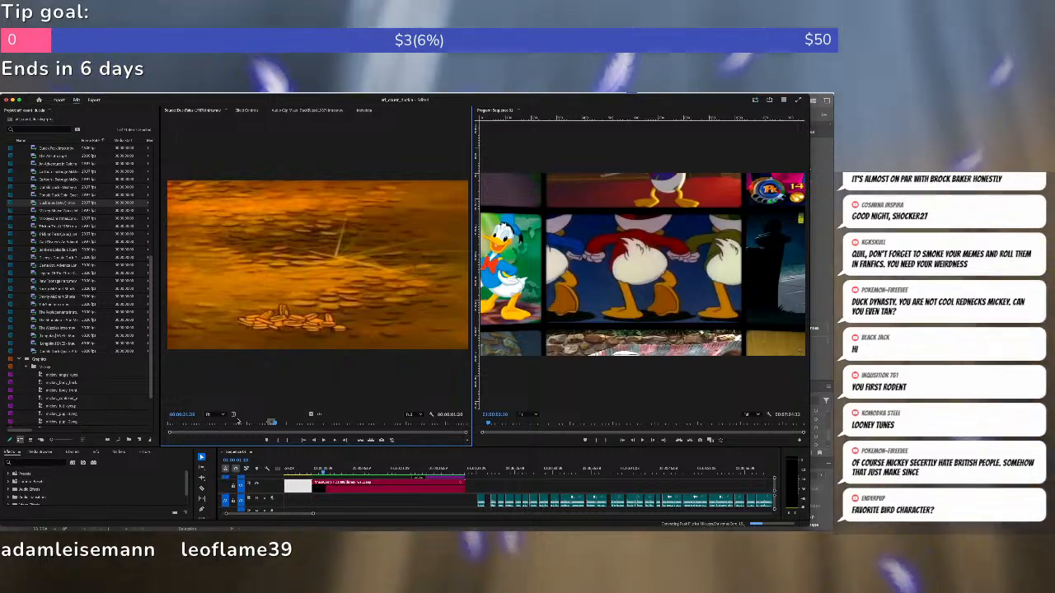
Overwrite the marked DuckTales audio at the start of the Disney video wall comp on the lower audio track and play it back.
left_click(226, 481)
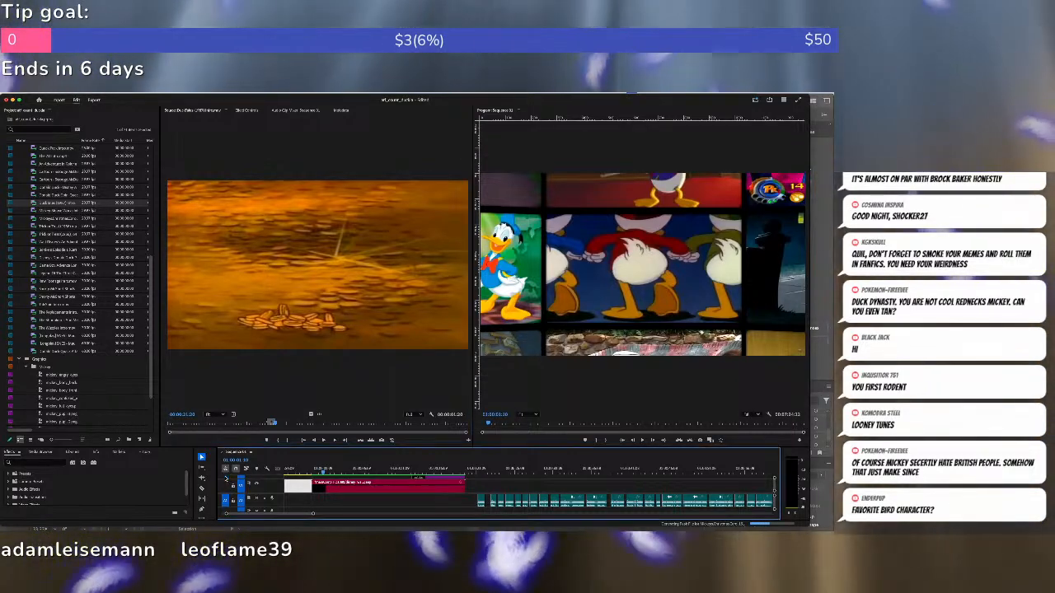
scroll(320, 495, "right", 2)
scroll(321, 495, "left", 4)
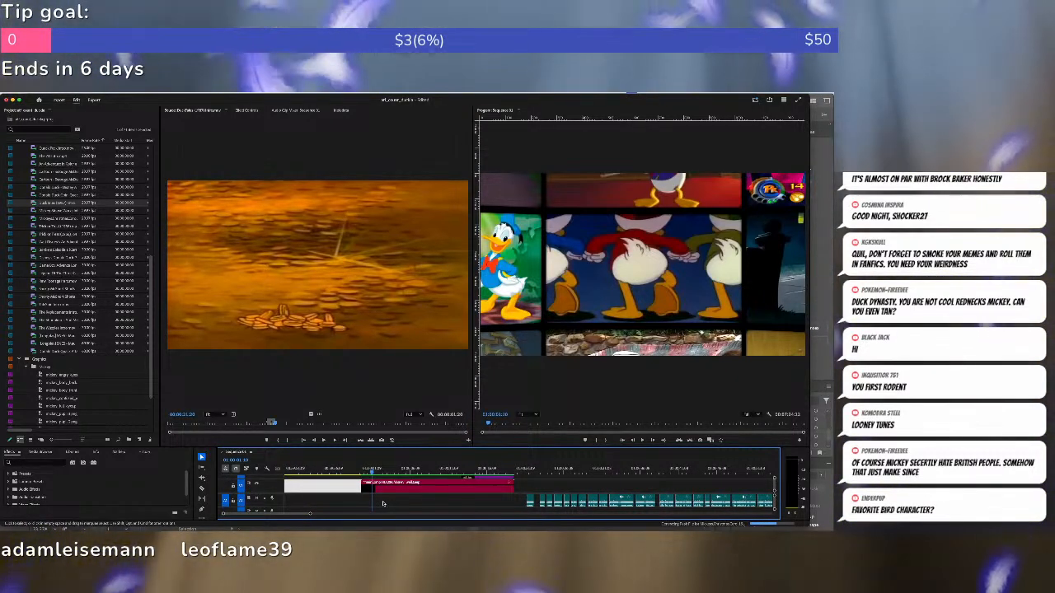
left_click(383, 503)
key("Up")
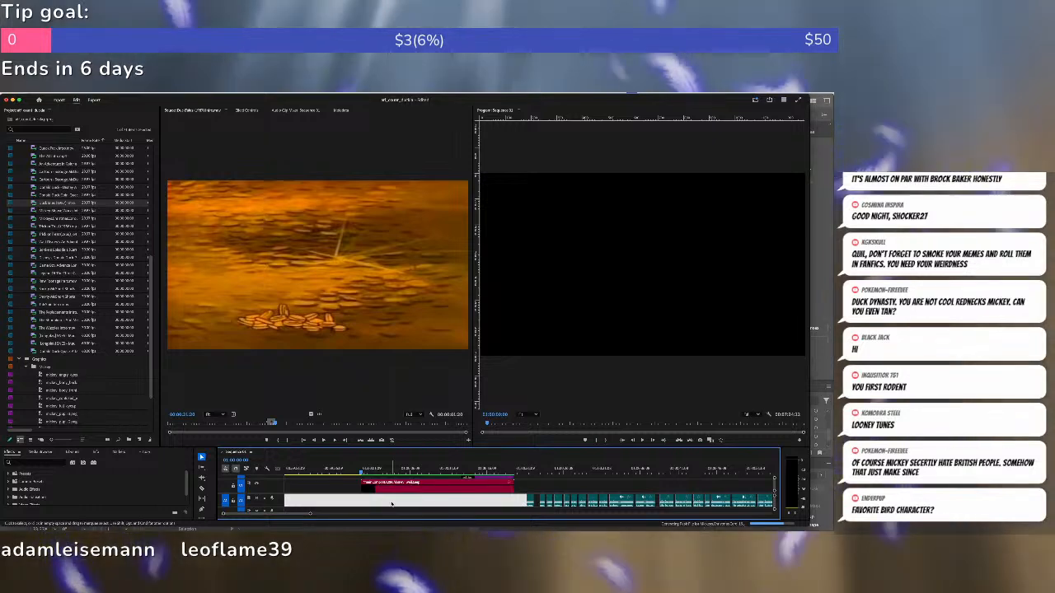
scroll(391, 503, "down", 2)
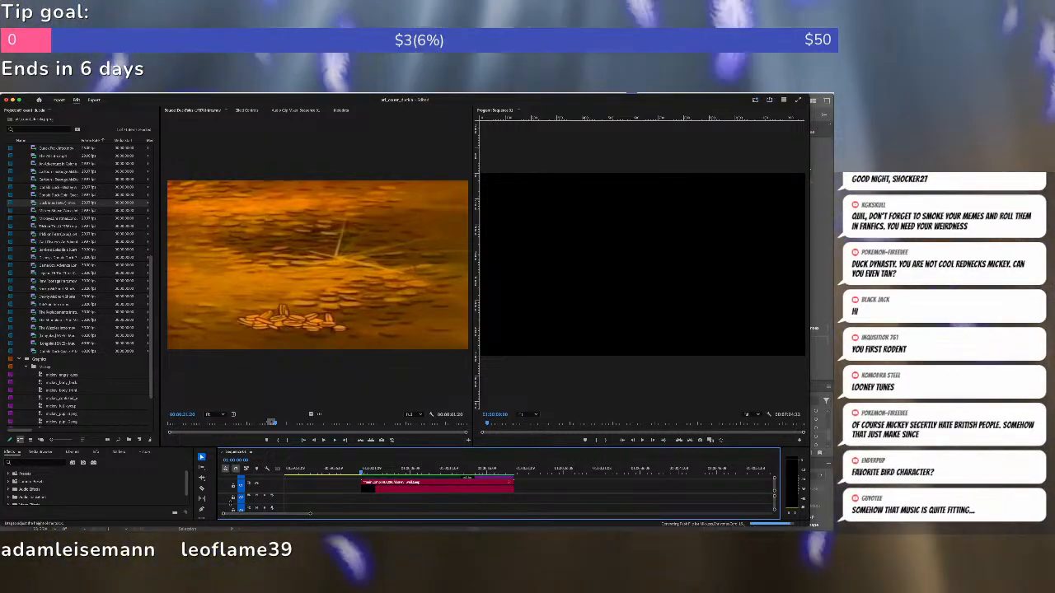
scroll(366, 497, "up", 2)
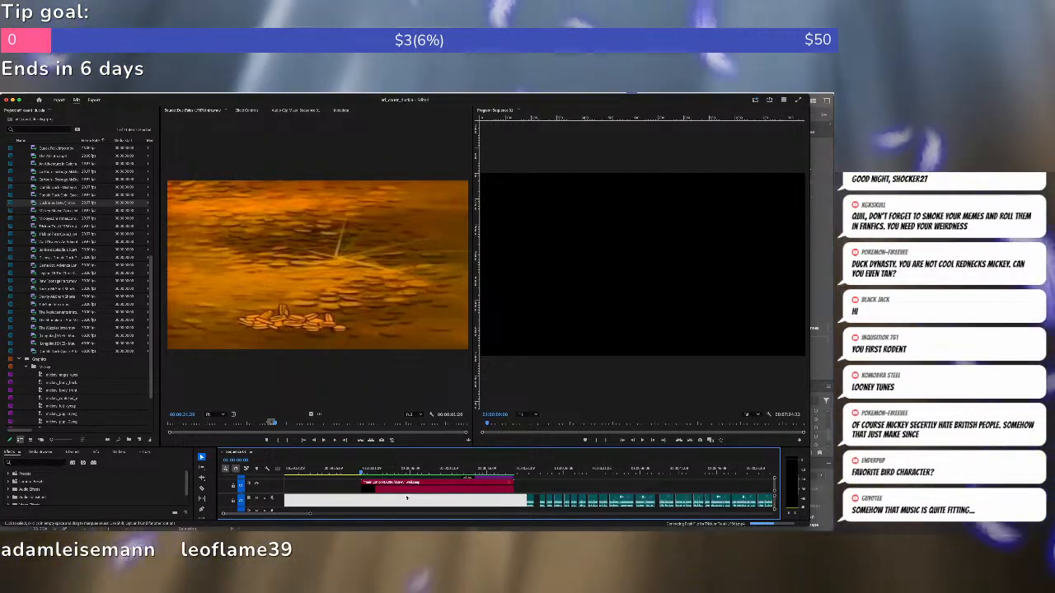
key("space")
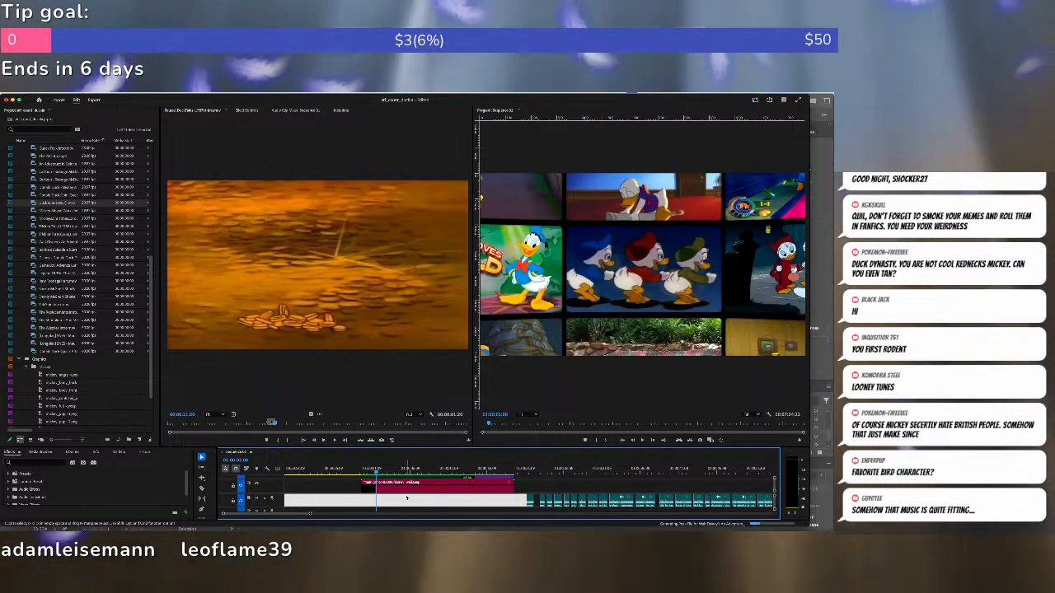
scroll(406, 497, "right", 1)
scroll(399, 496, "down", 2)
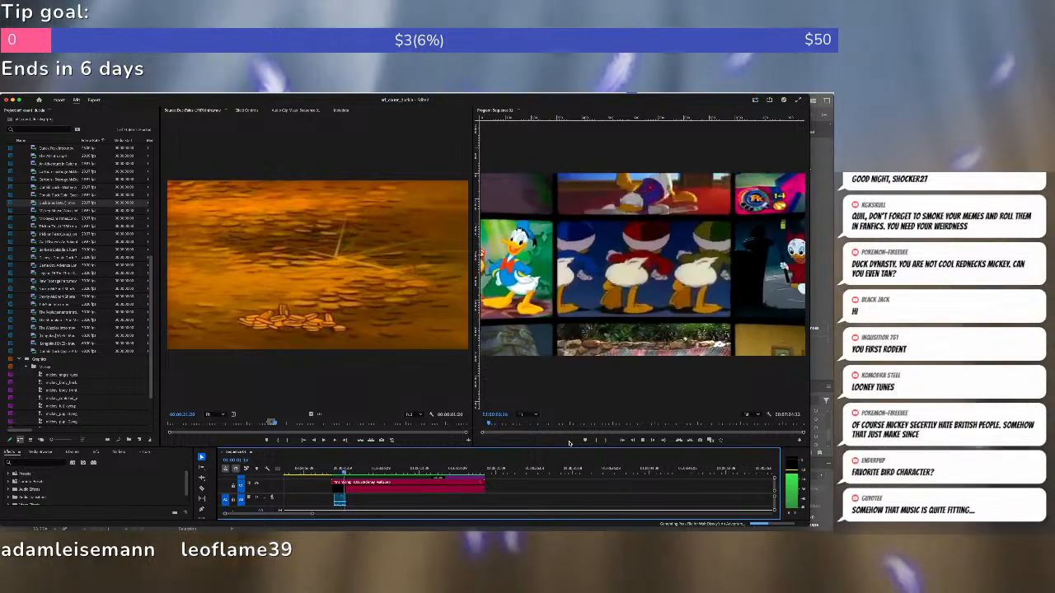
key("space")
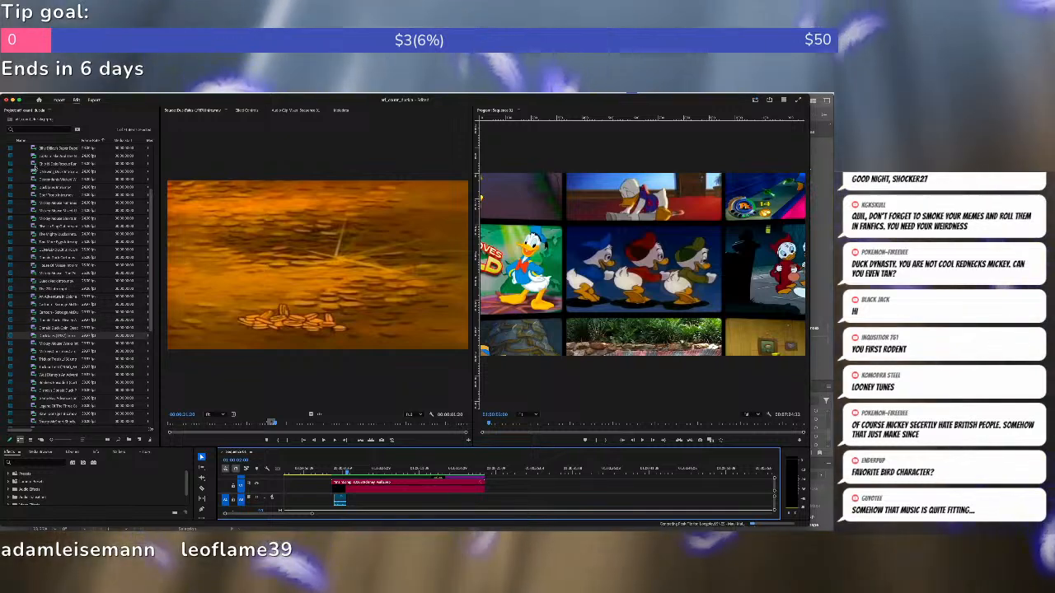
Load the Darkwing Duck intro, mark a short phrase near its end, and overwrite it right after the DuckTales audio.
double_click(50, 178)
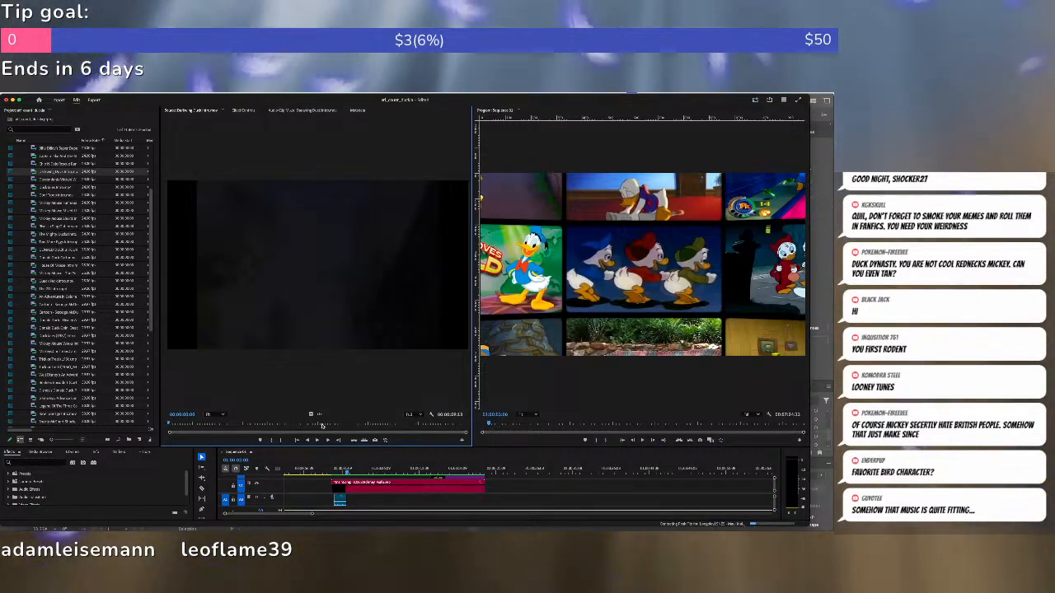
left_click(321, 424)
key("space")
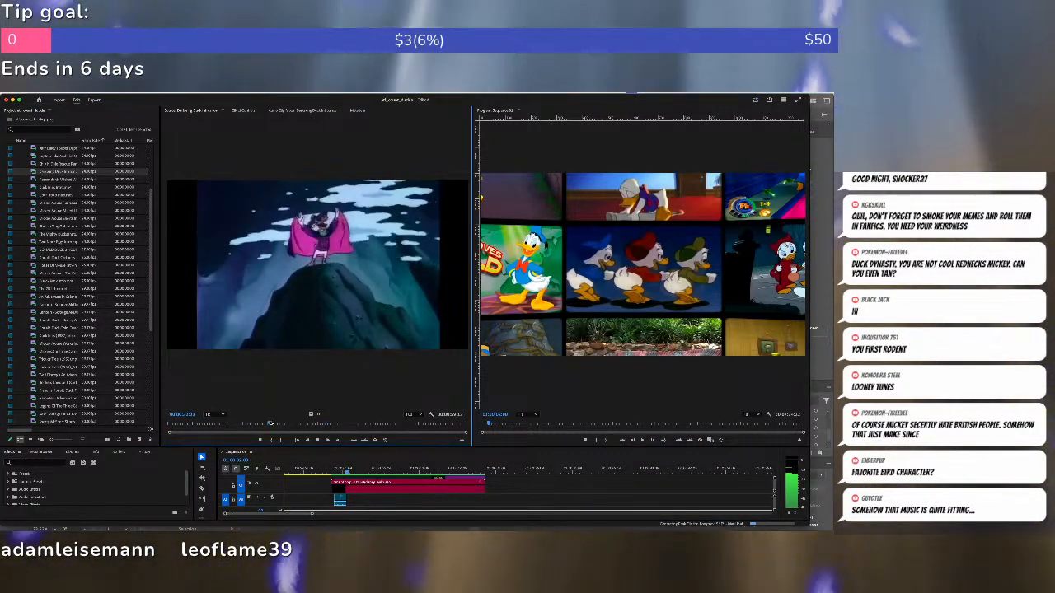
left_click(273, 423)
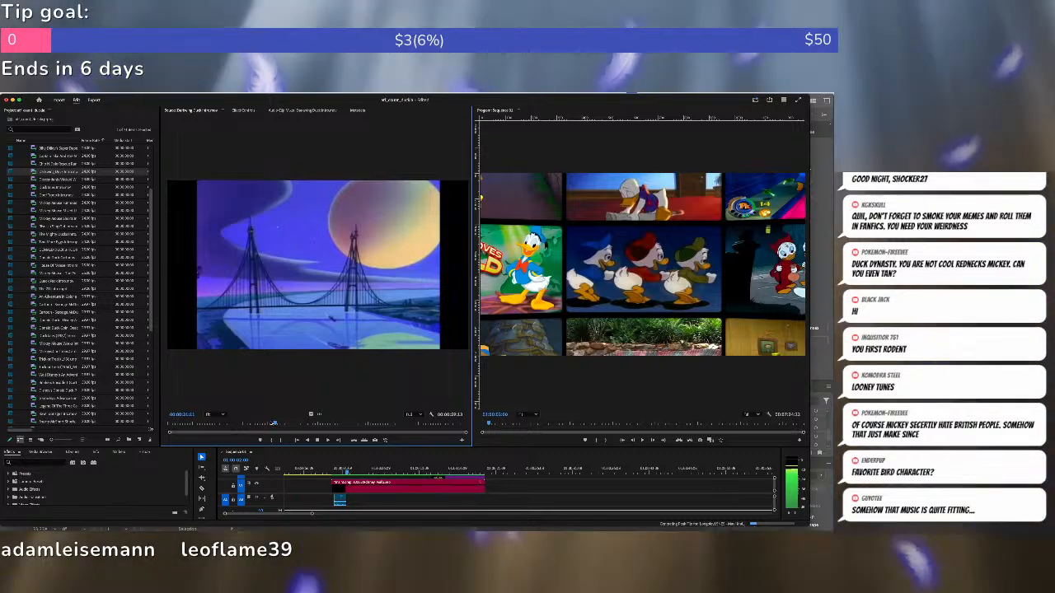
key("i")
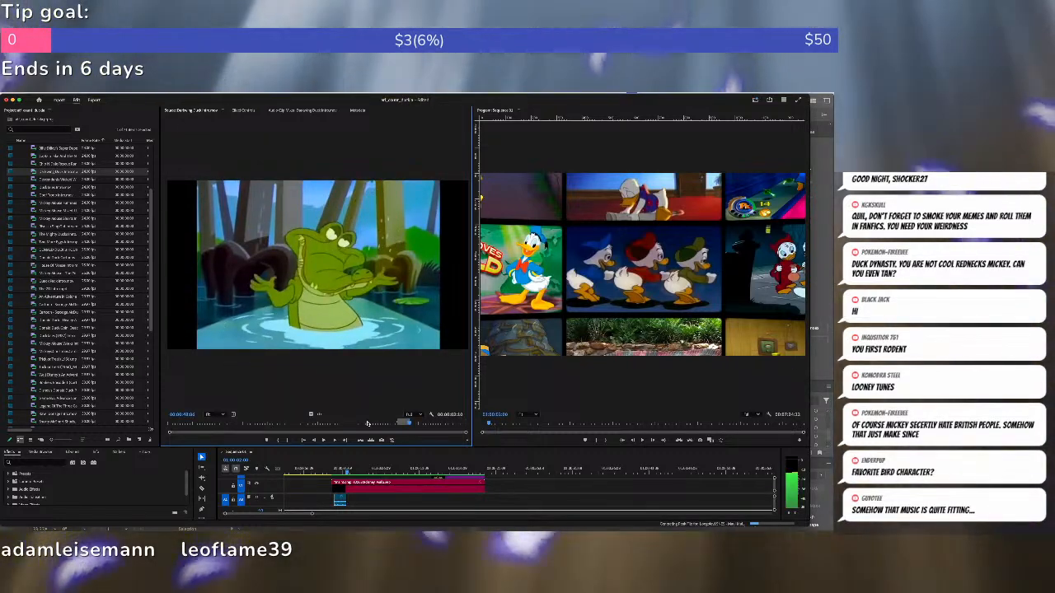
key(".")
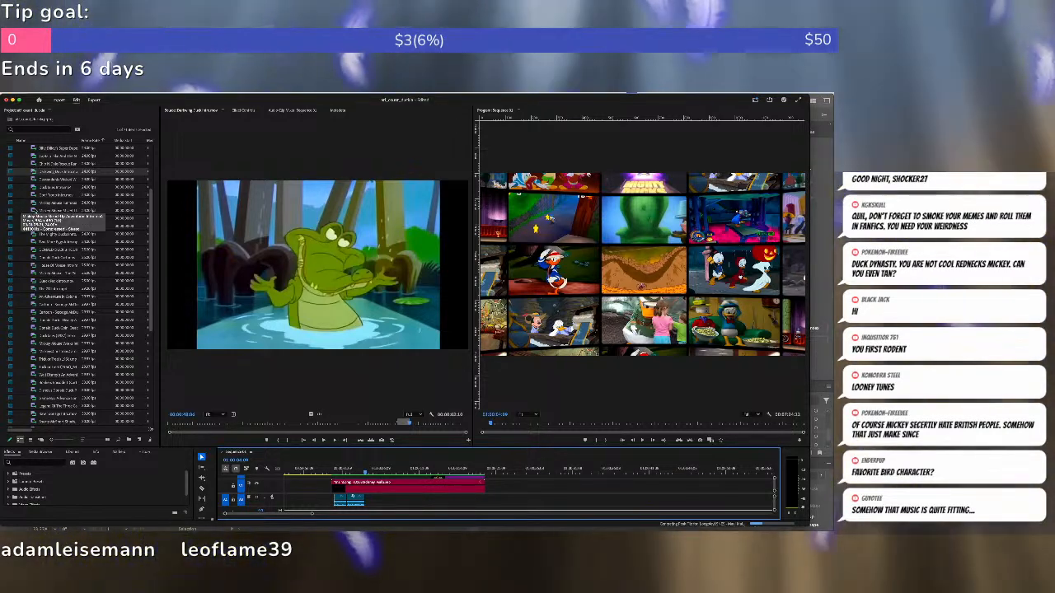
Preview the Mickey Mouse Clubhouse theme song and The Three Musketeers clip as candidate sources.
scroll(33, 211, "up", 1)
scroll(37, 211, "up", 4)
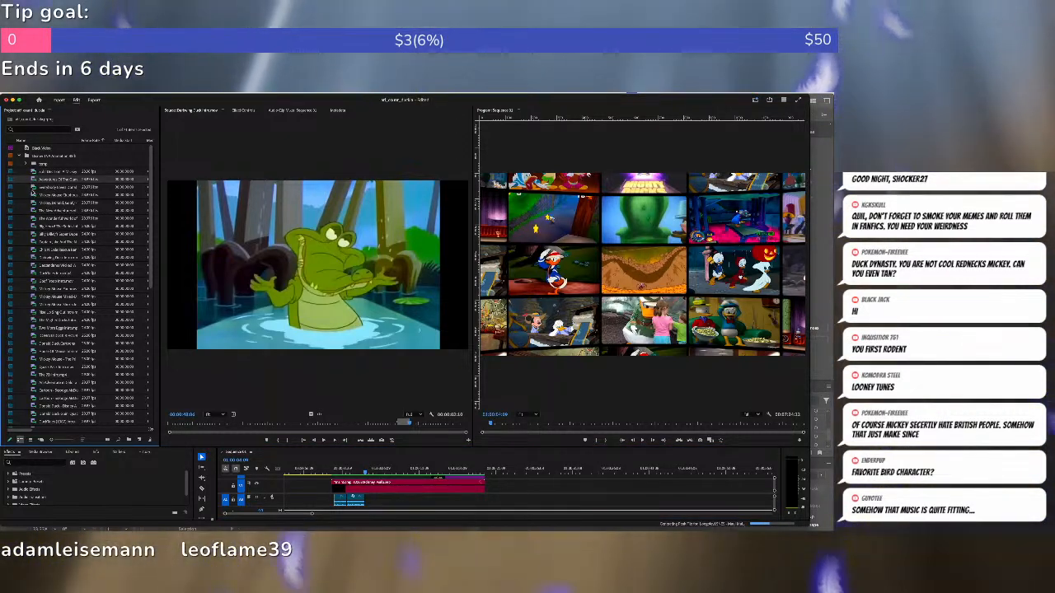
double_click(33, 196)
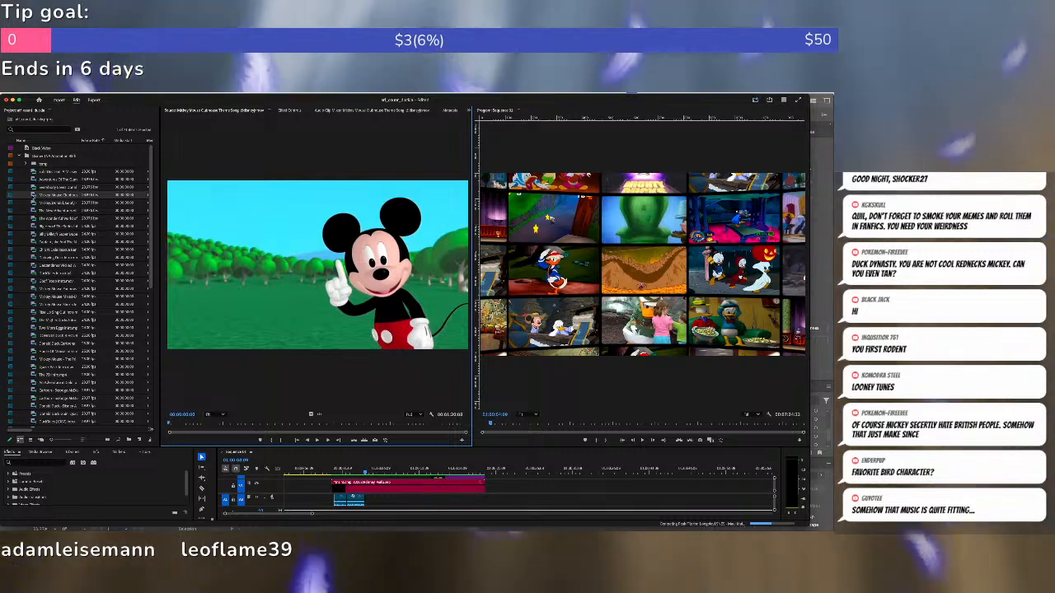
left_click_drag(179, 427, 280, 423)
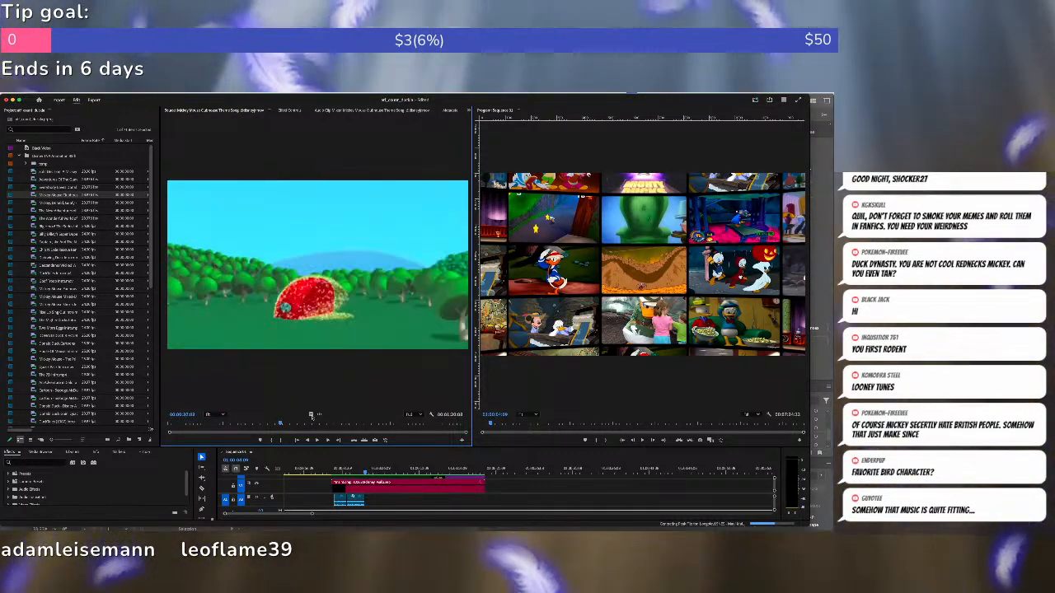
left_click(315, 423)
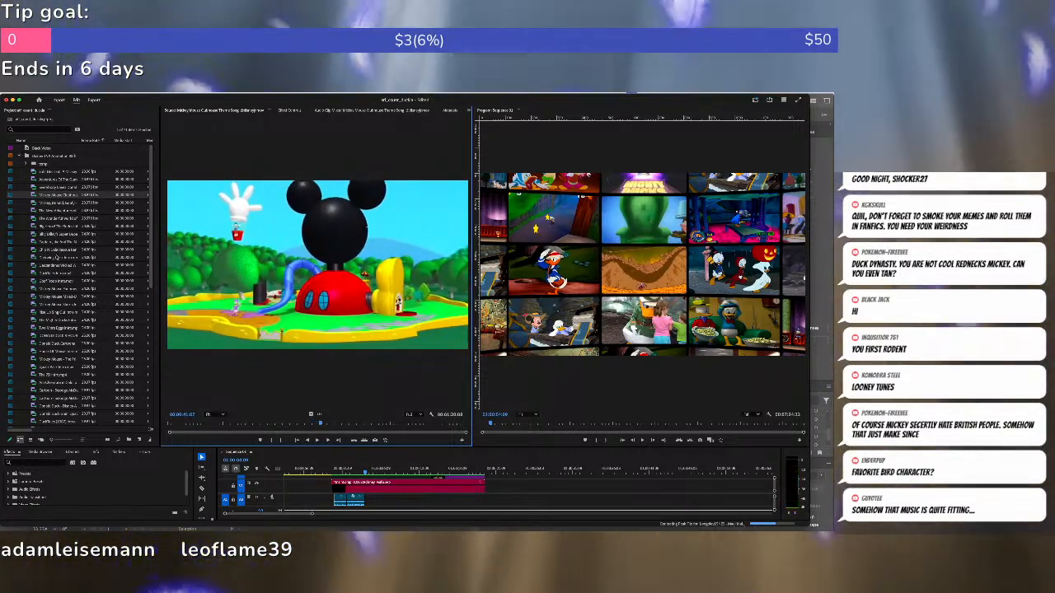
double_click(31, 203)
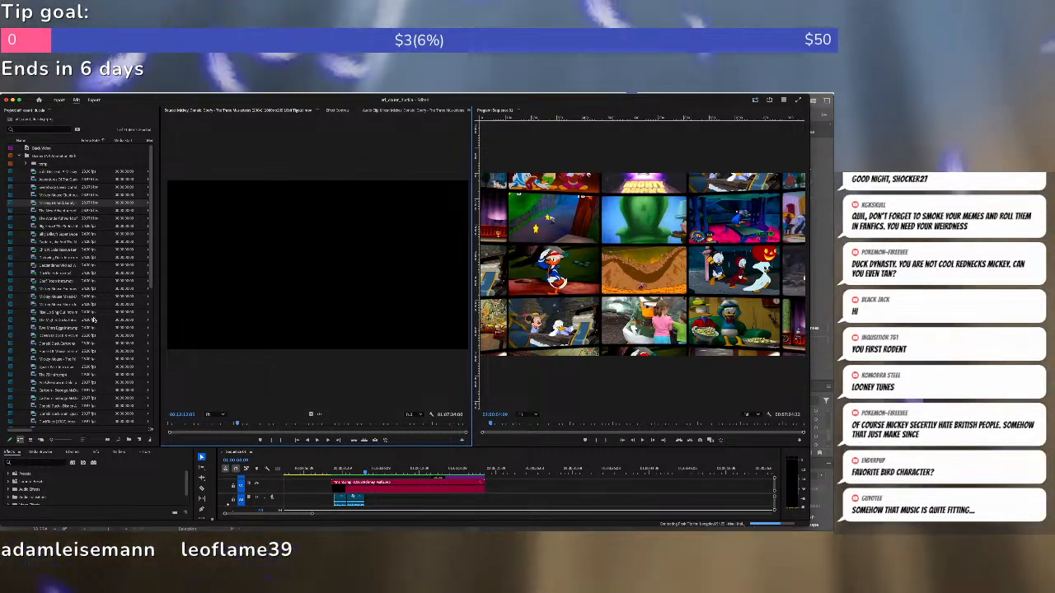
Delete the unneeded clips from the lower end of the imported animation bin, just above the Graphics bin.
scroll(93, 319, "down", 10)
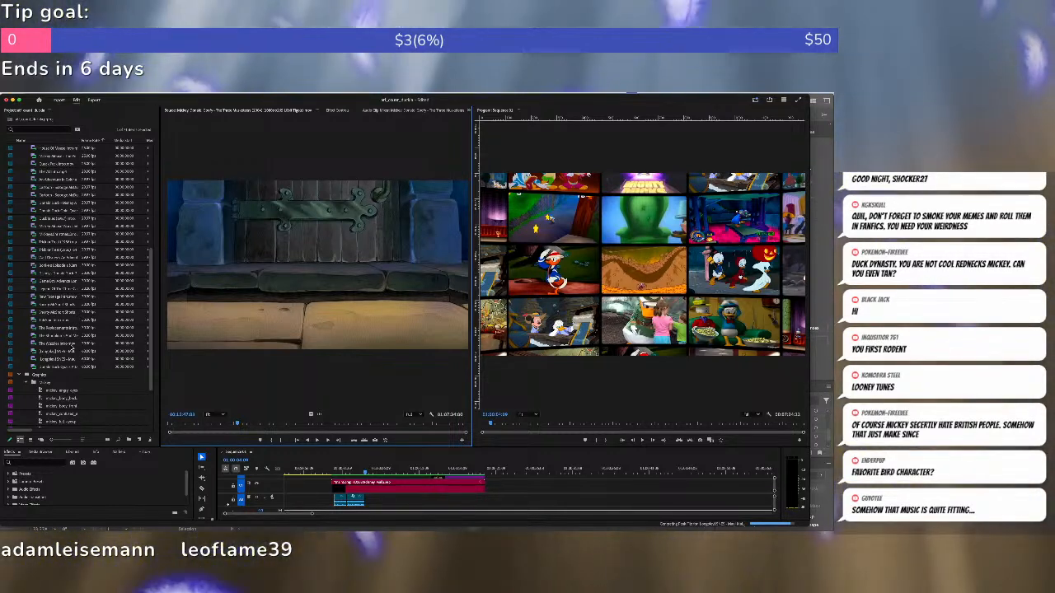
left_click(64, 343)
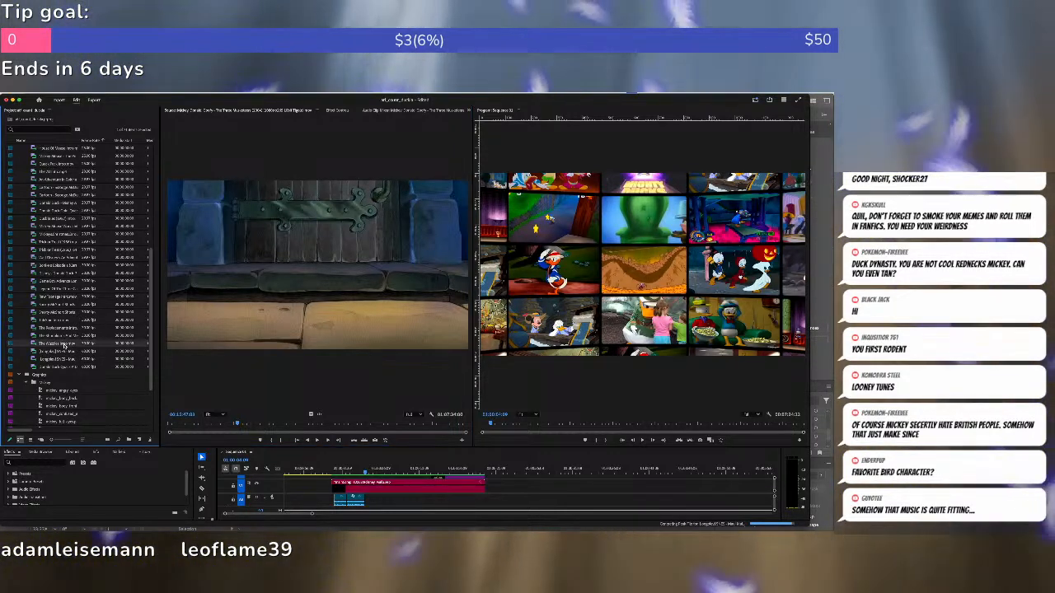
key("BackSpace")
left_click(65, 337)
key("BackSpace")
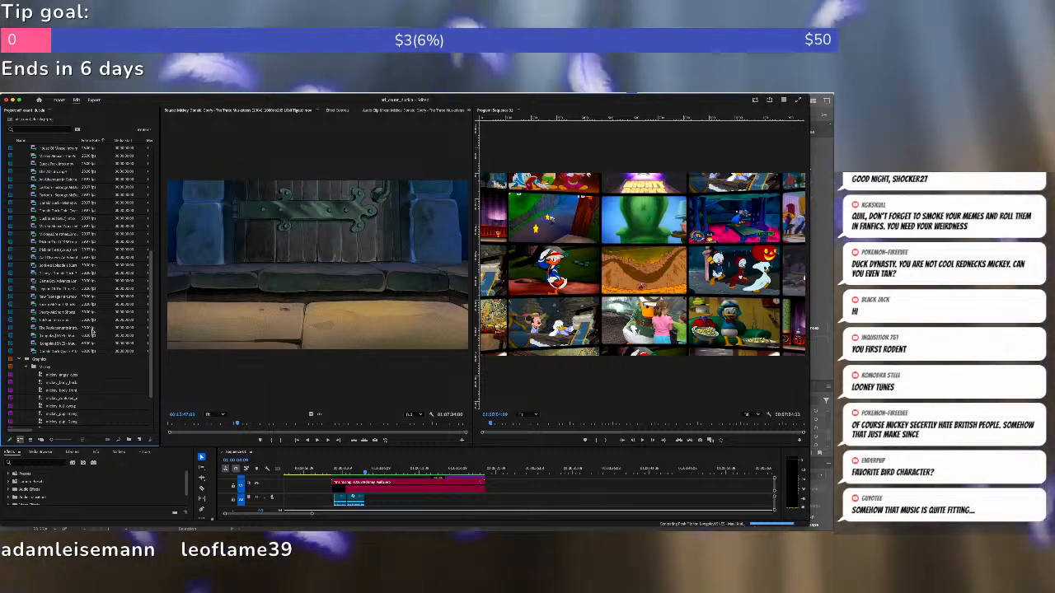
left_click(52, 337)
key("BackSpace")
left_click(53, 337)
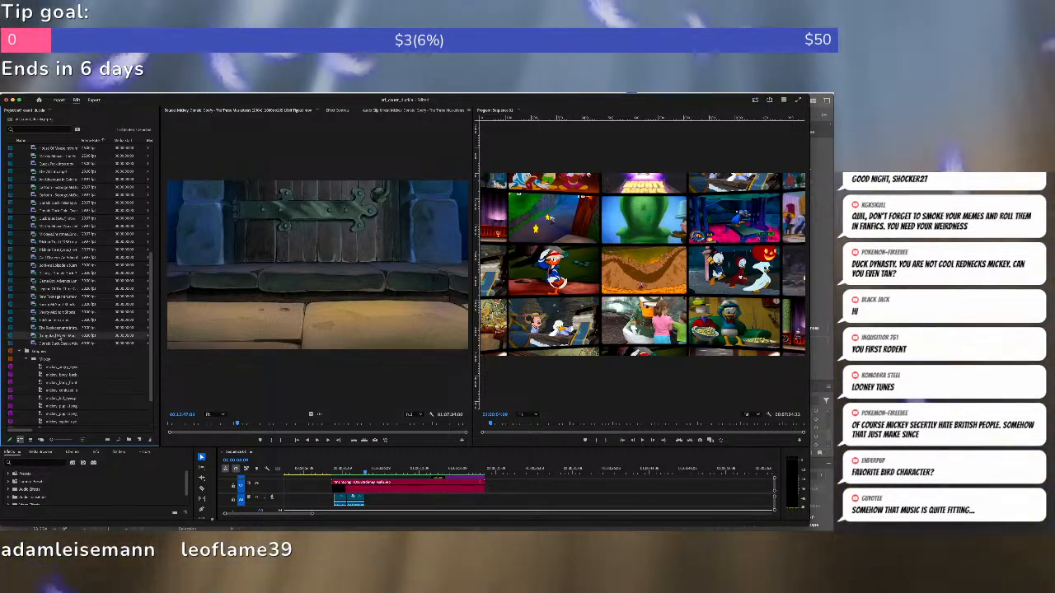
key("BackSpace")
left_click(69, 337)
key("BackSpace")
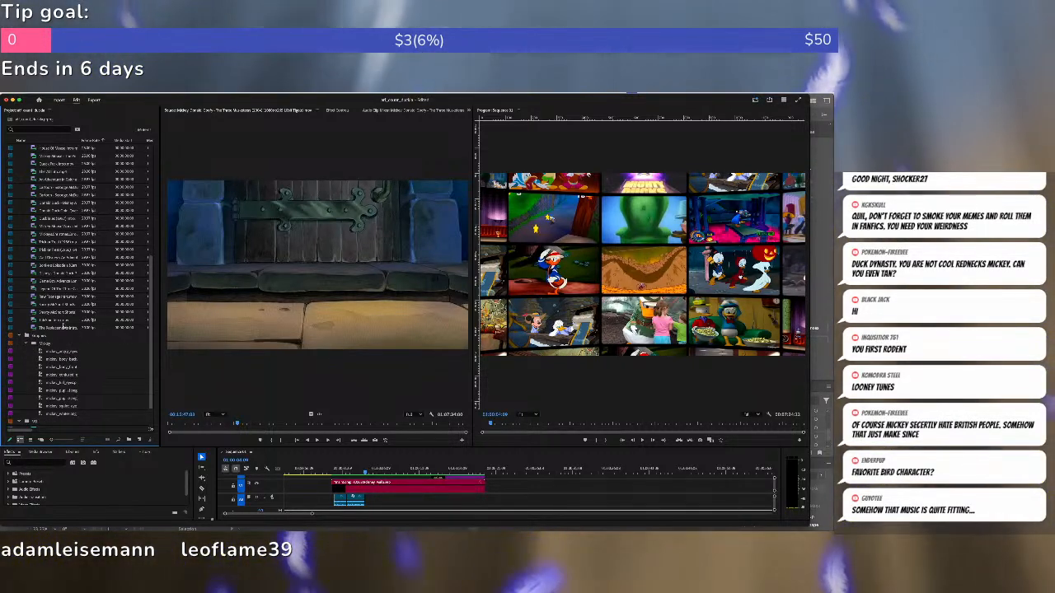
Delete one more unwanted clip from the lower middle of the imported animation bin.
scroll(58, 271, "up", 1)
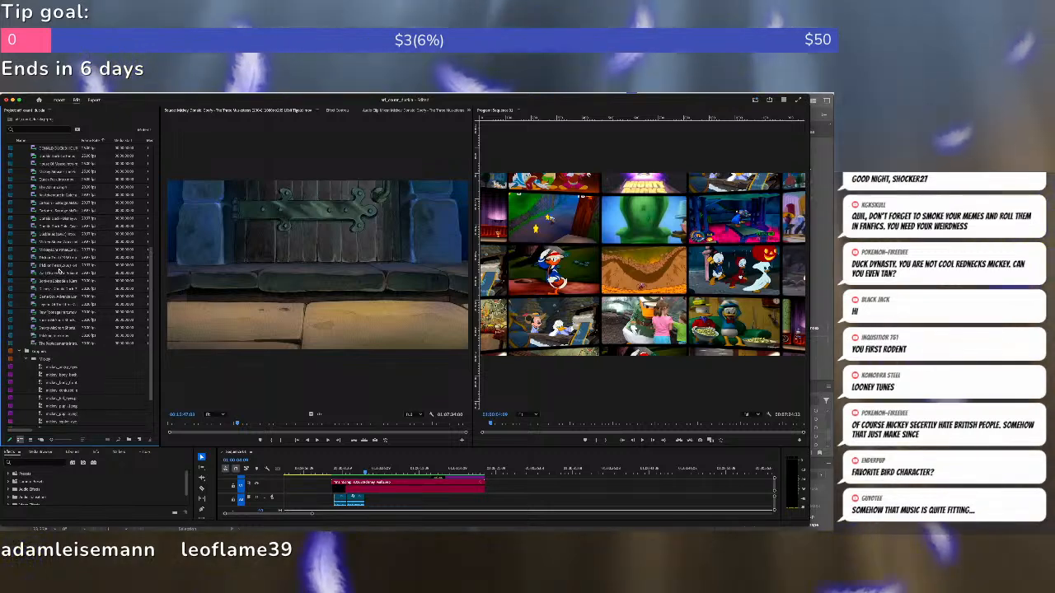
left_click(59, 281)
key("BackSpace")
left_click(61, 274)
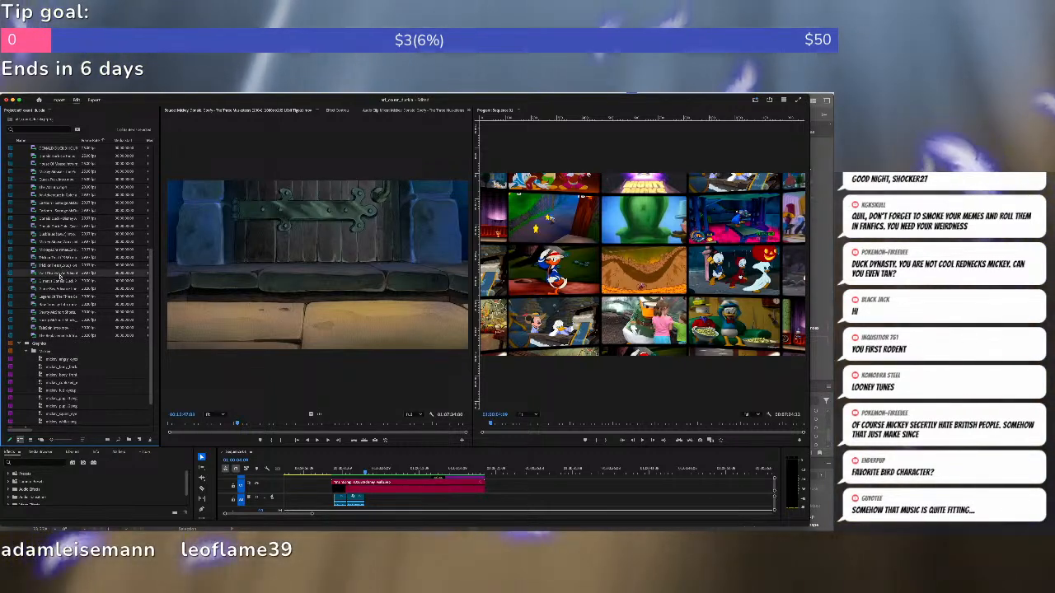
Search the project for "quack", load the Quack Pack intro, and mark a short theme song phrase around its middle.
scroll(52, 266, "up", 1)
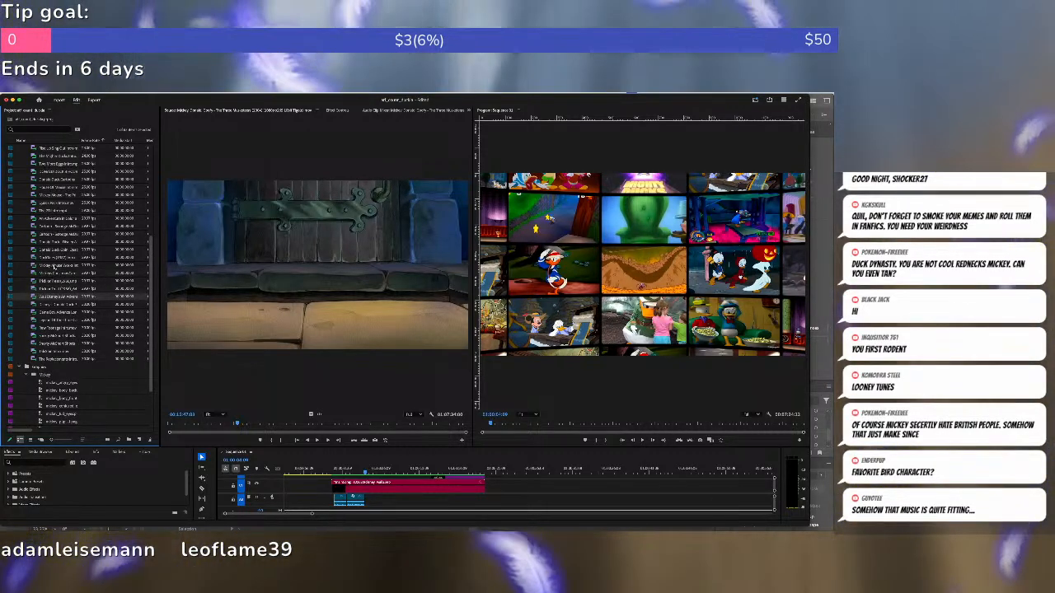
scroll(52, 266, "up", 6)
left_click(38, 129)
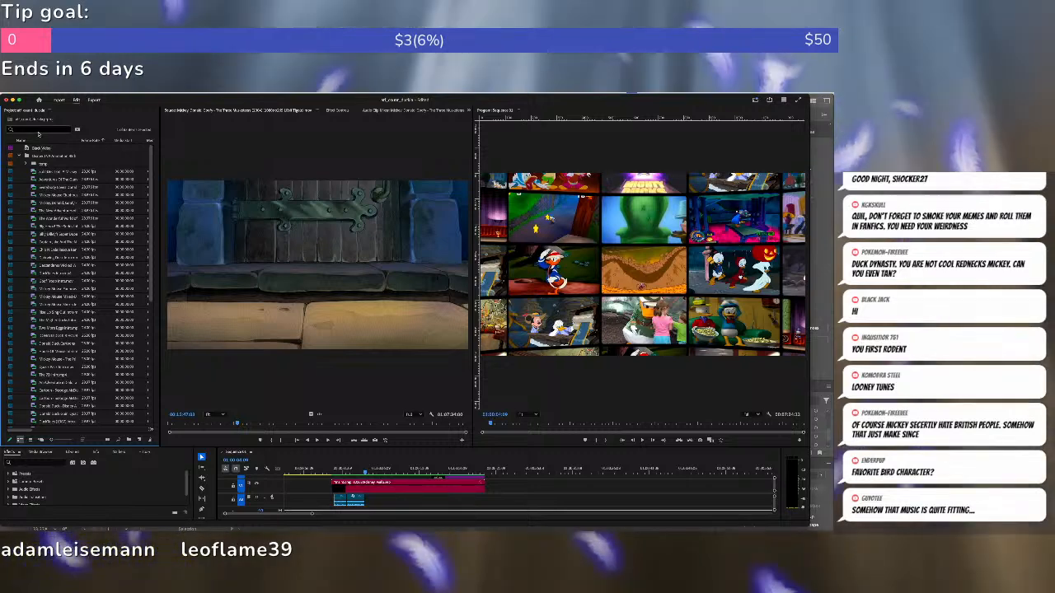
type("quac")
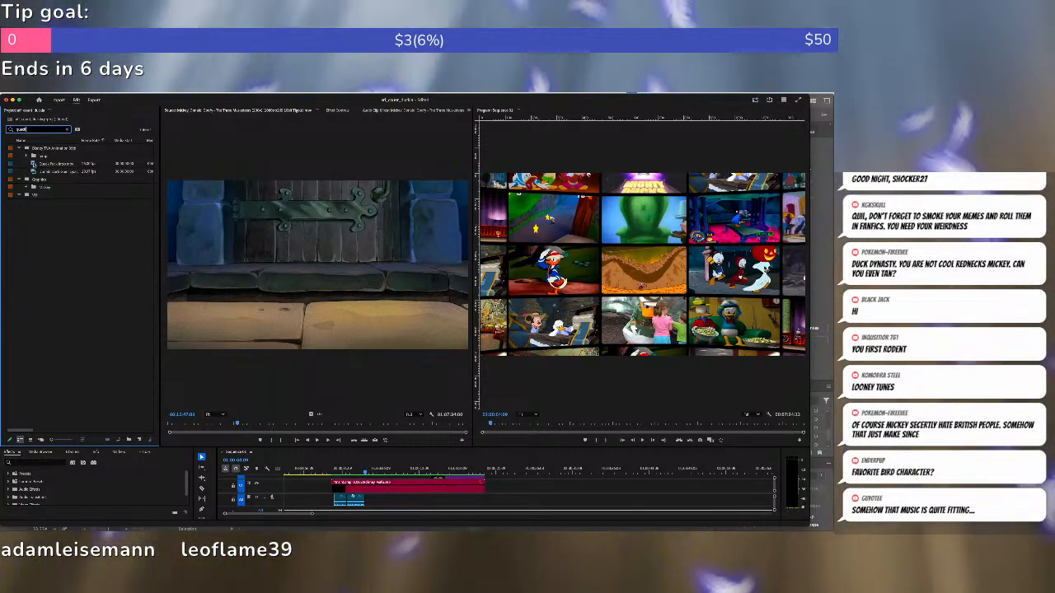
double_click(53, 164)
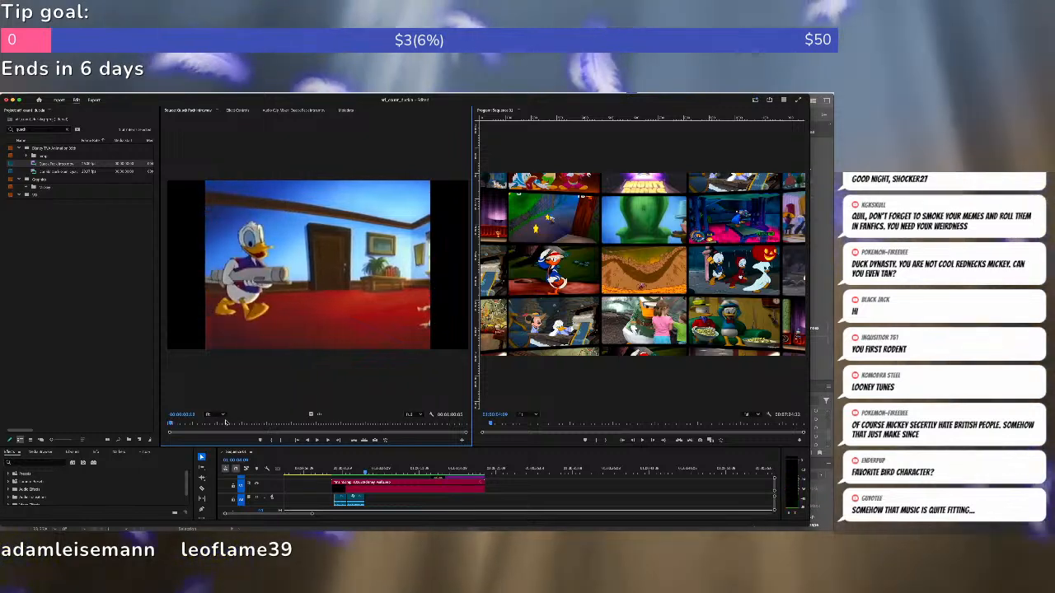
left_click_drag(227, 424, 249, 425)
key("i")
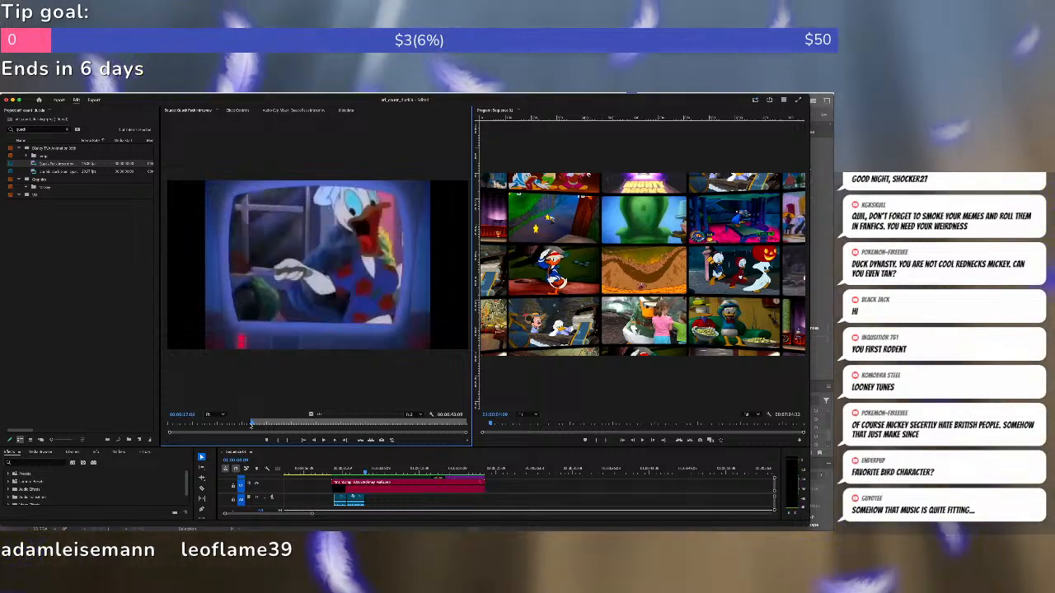
key("space")
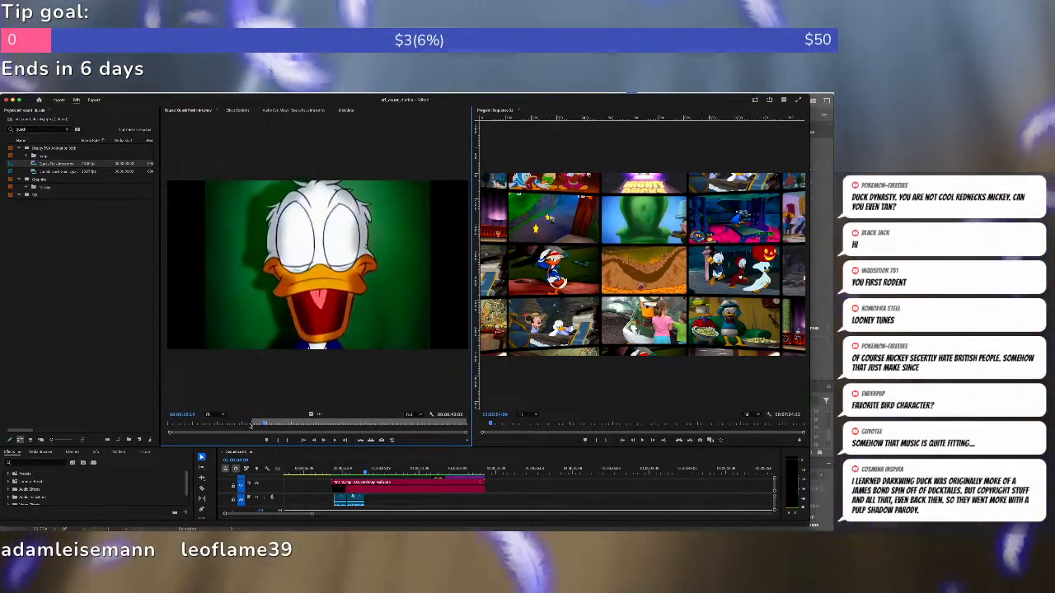
key("space")
key("o")
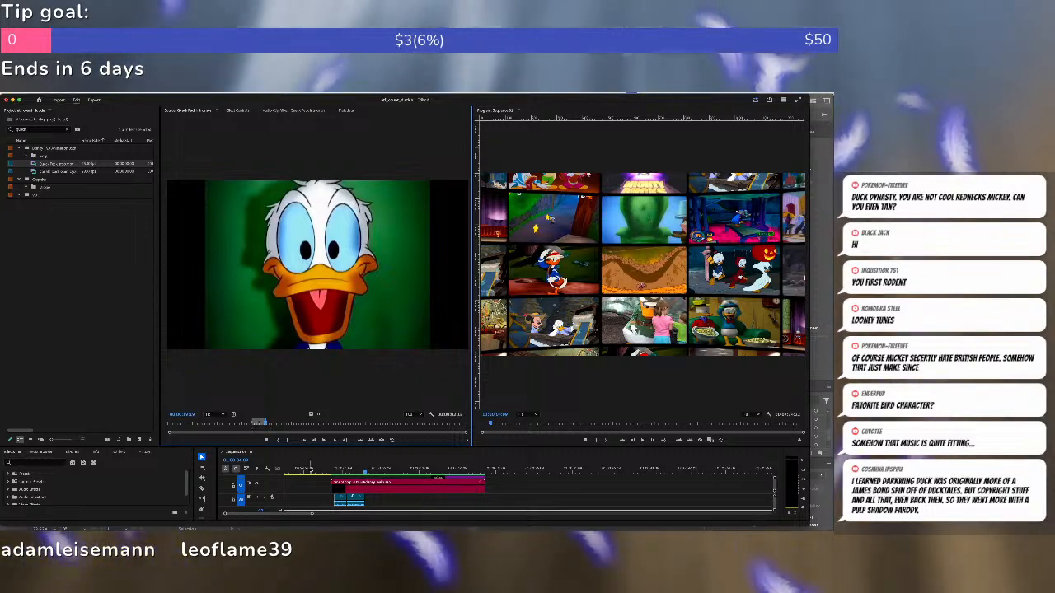
Overwrite the marked Quack Pack audio right after the Darkwing Duck audio in the sequence.
left_click(382, 470)
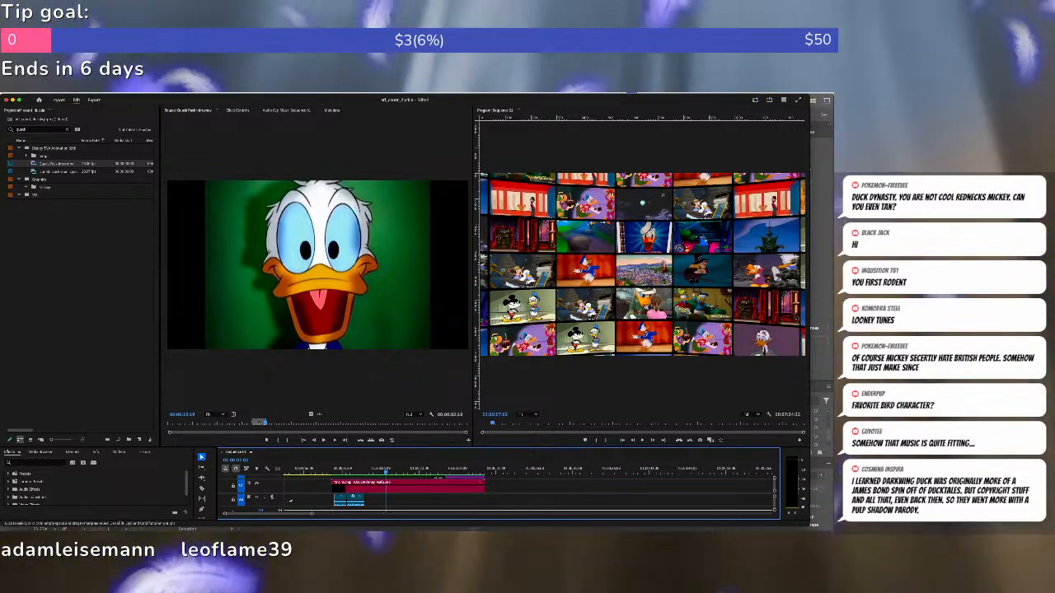
key("Up")
key("Down")
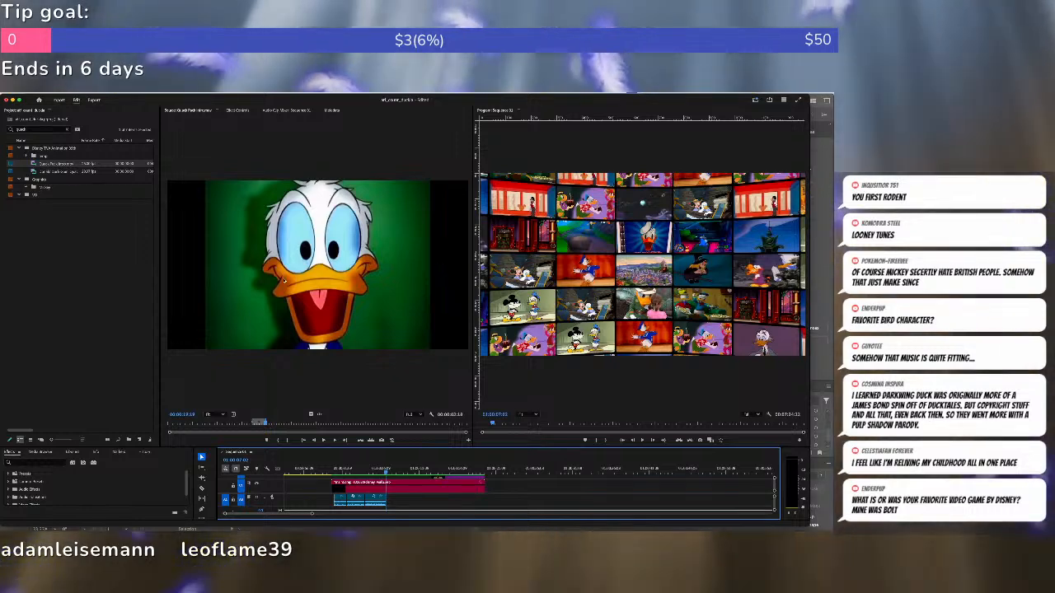
Clear the project search and preview the Mickey Mouse Funhouse intro and another bin clip as candidate theme song sources.
left_click(97, 236)
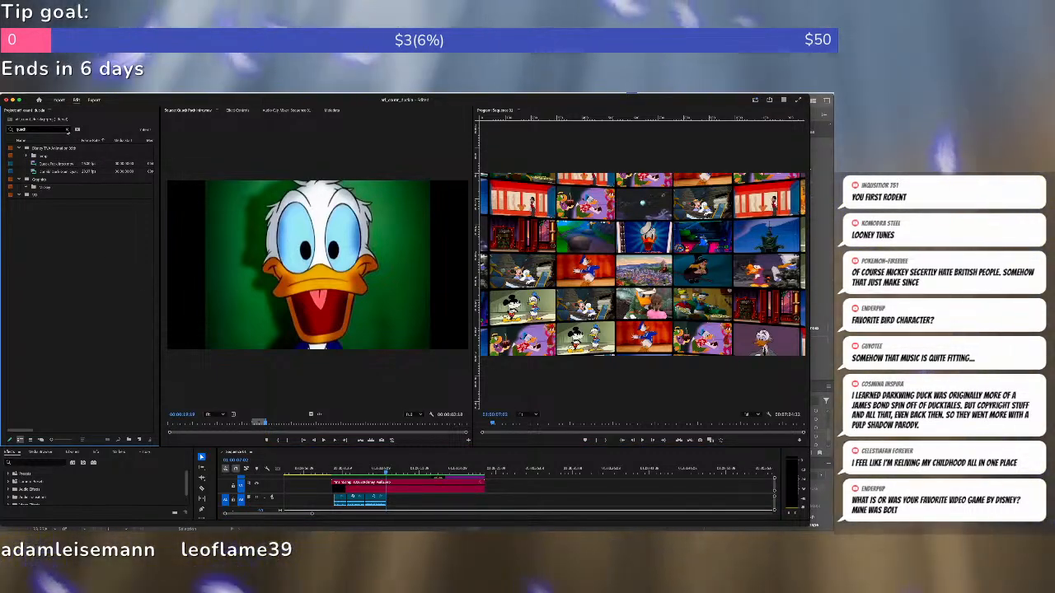
left_click(69, 131)
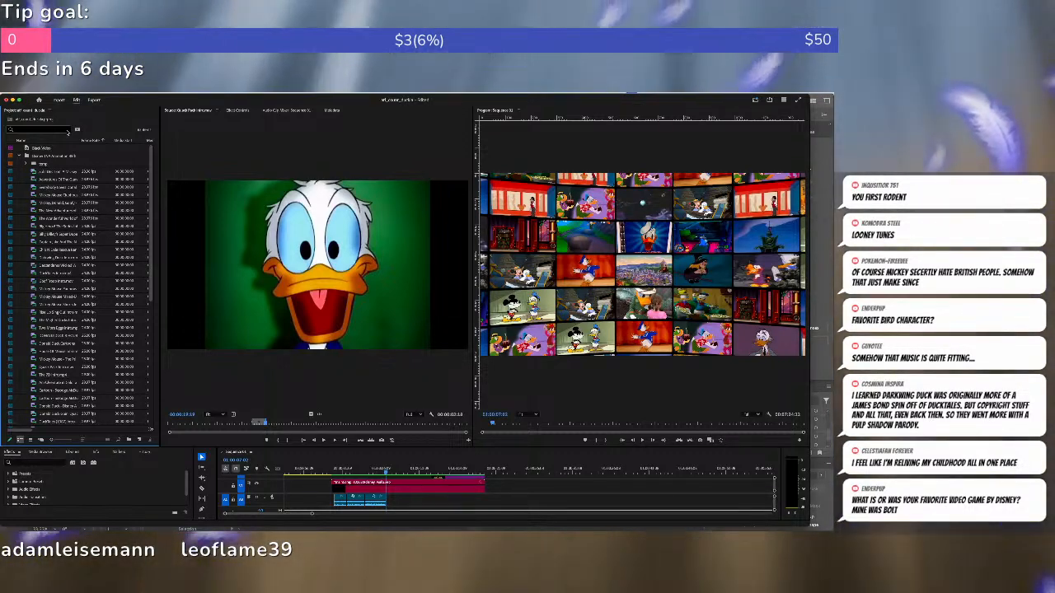
scroll(73, 165, "down", 5)
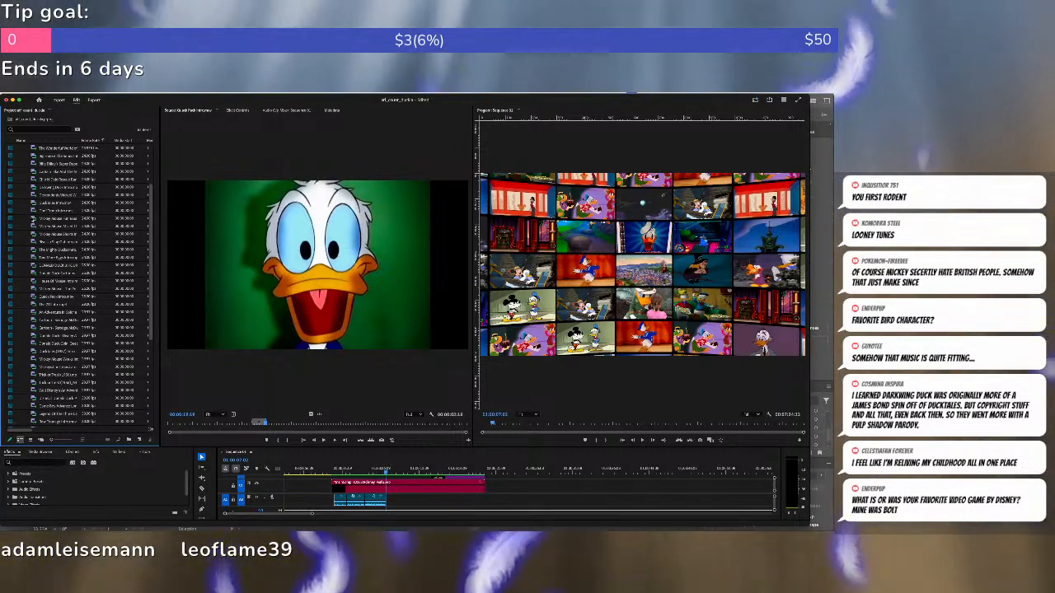
double_click(34, 220)
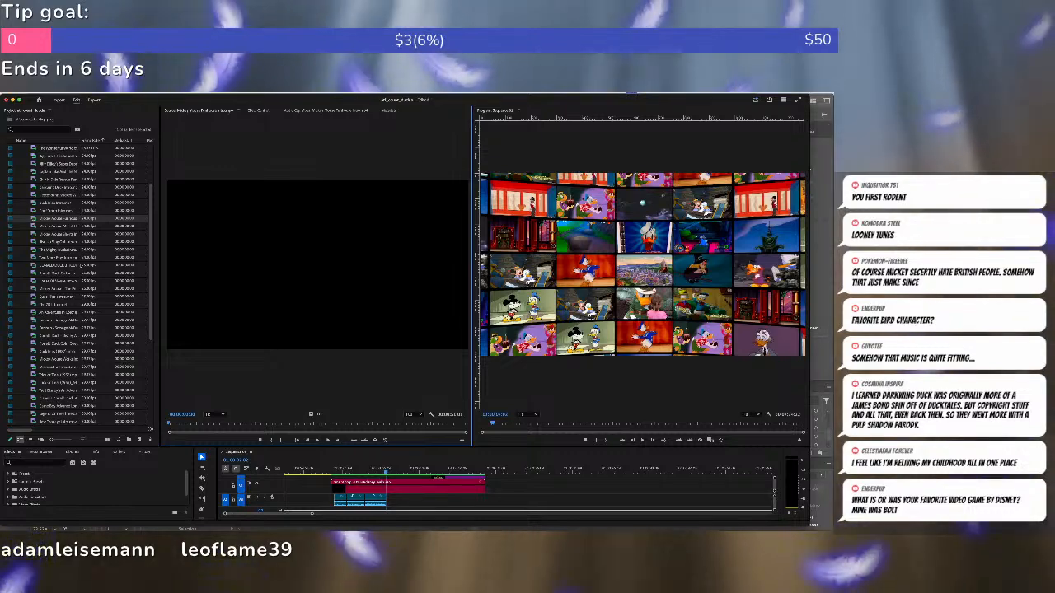
left_click_drag(178, 424, 201, 427)
key("space")
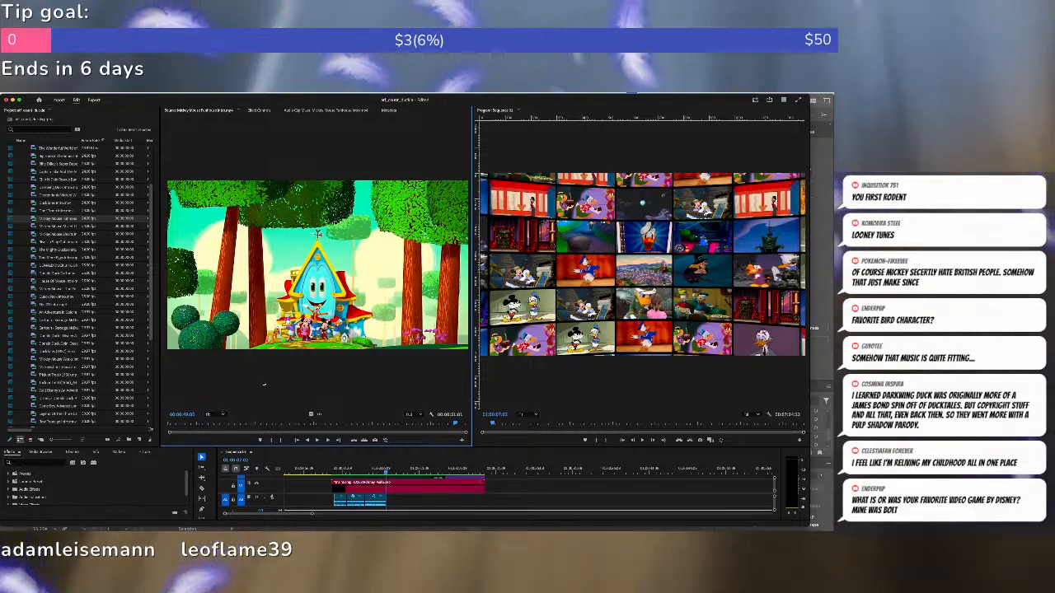
double_click(43, 241)
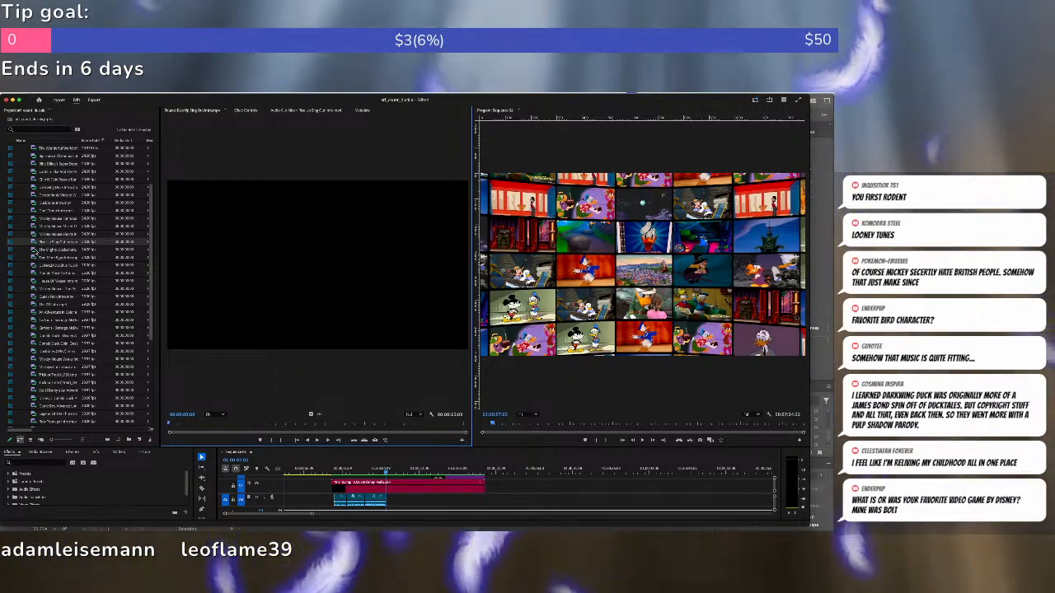
Load The Mighty Ducks intro and mark a short theme song phrase around its middle.
left_click(34, 251)
double_click(35, 251)
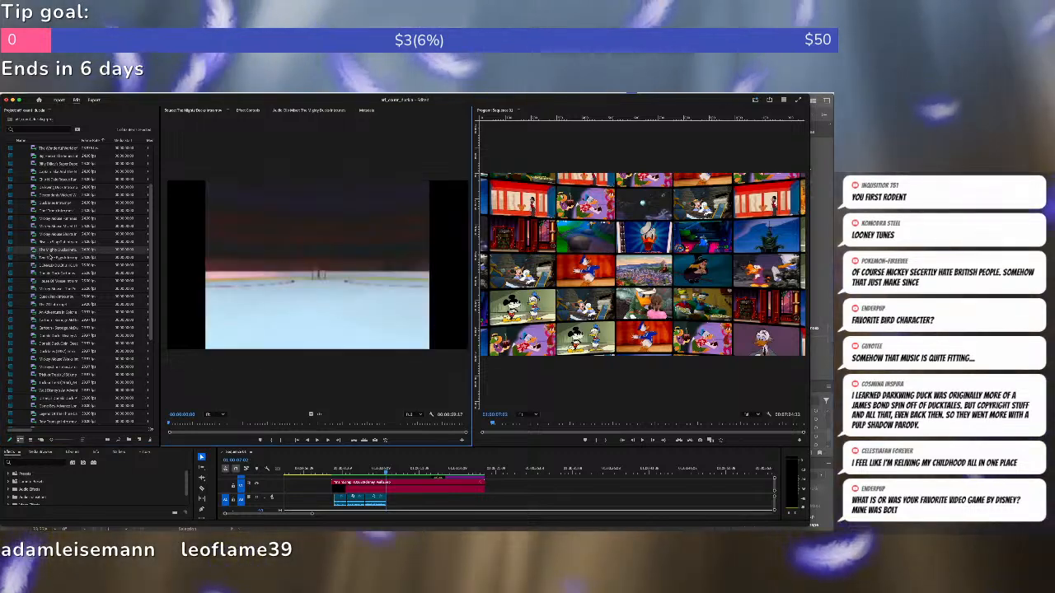
left_click_drag(240, 423, 257, 426)
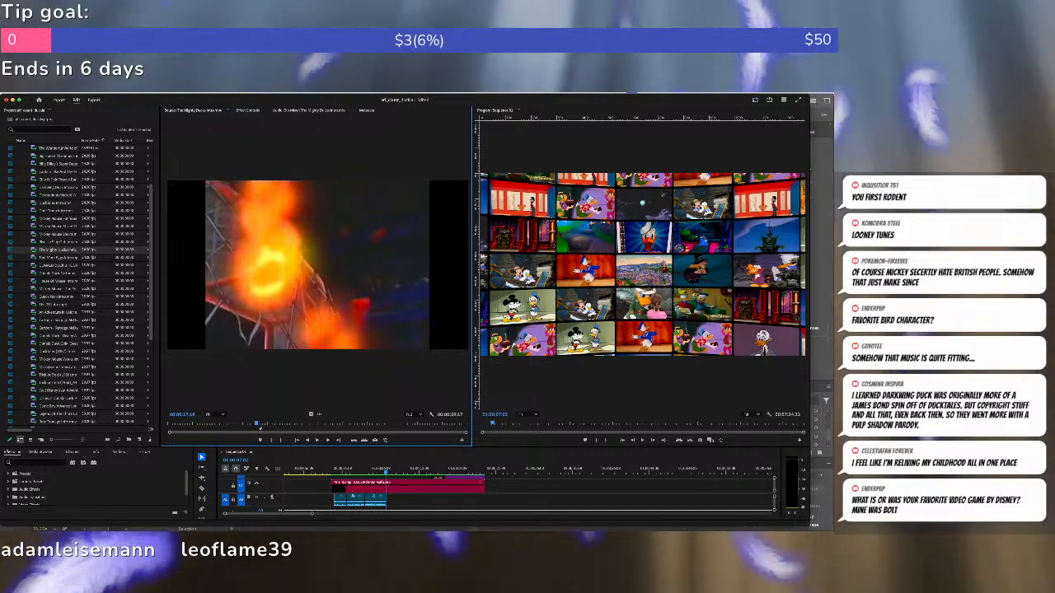
key("space")
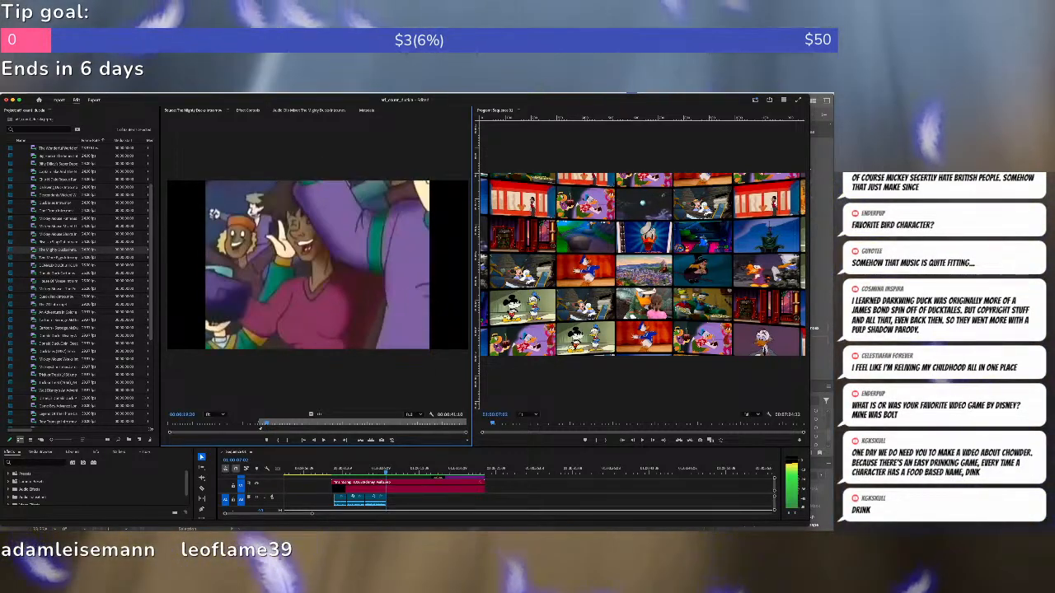
Set a sequence out point on the video wall comp's last frame and overwrite the Mighty Ducks audio to end there.
left_click(473, 468)
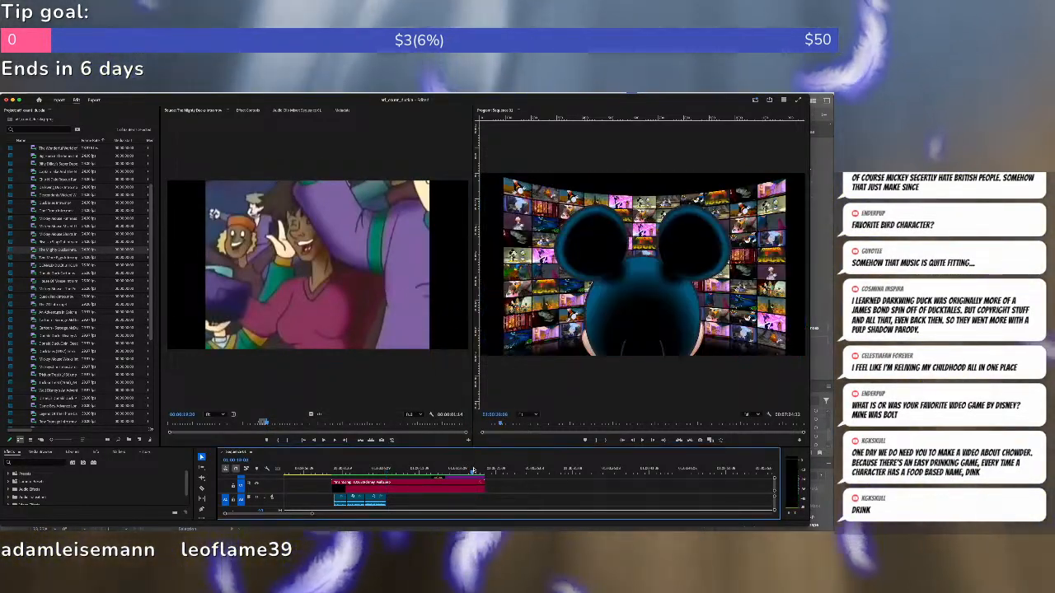
key("Down")
key("Left")
key("o")
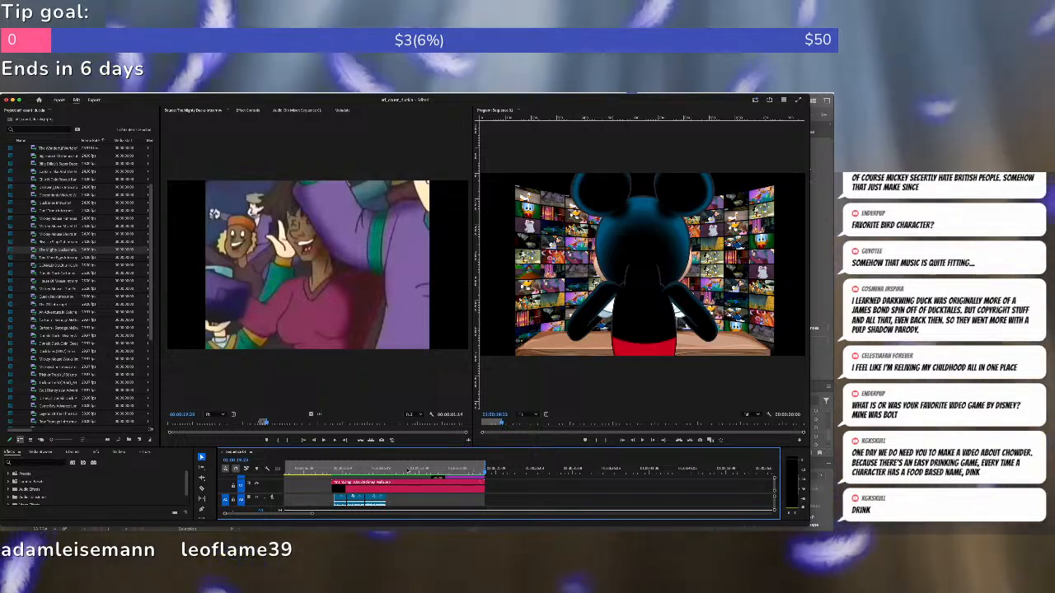
key(".")
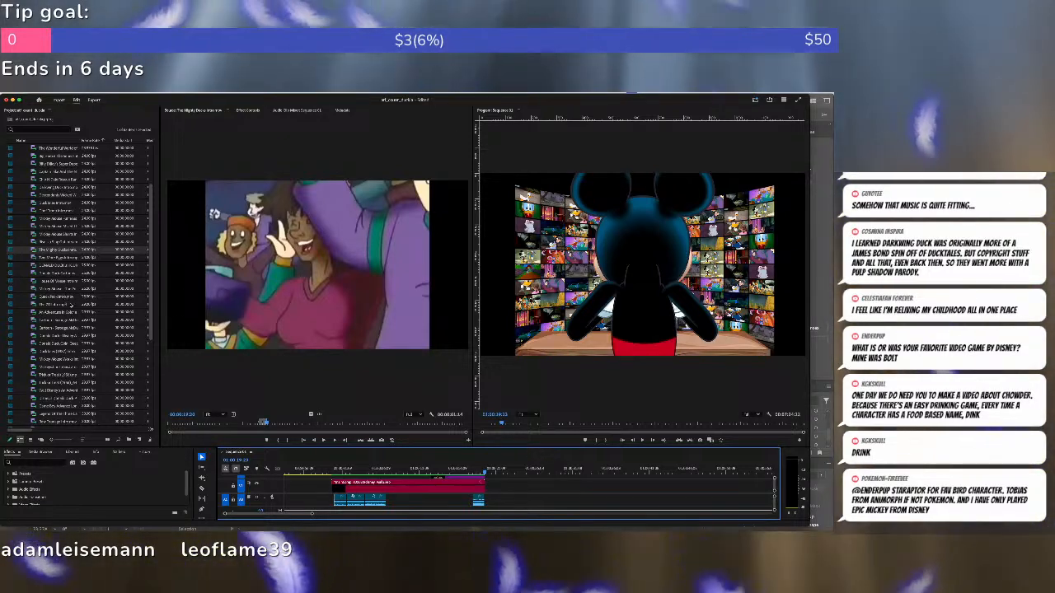
Preview the An Adventure in Color, Scrooge McDuck and Money, and Donald Duck Disney Animal Kingdom clips as candidate sources.
left_click(40, 314)
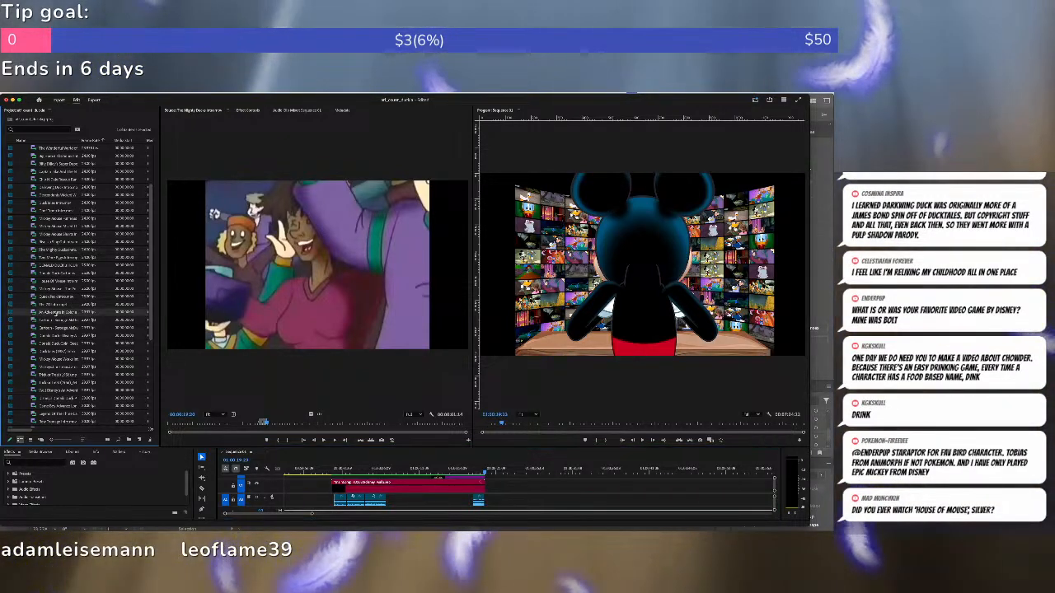
double_click(40, 313)
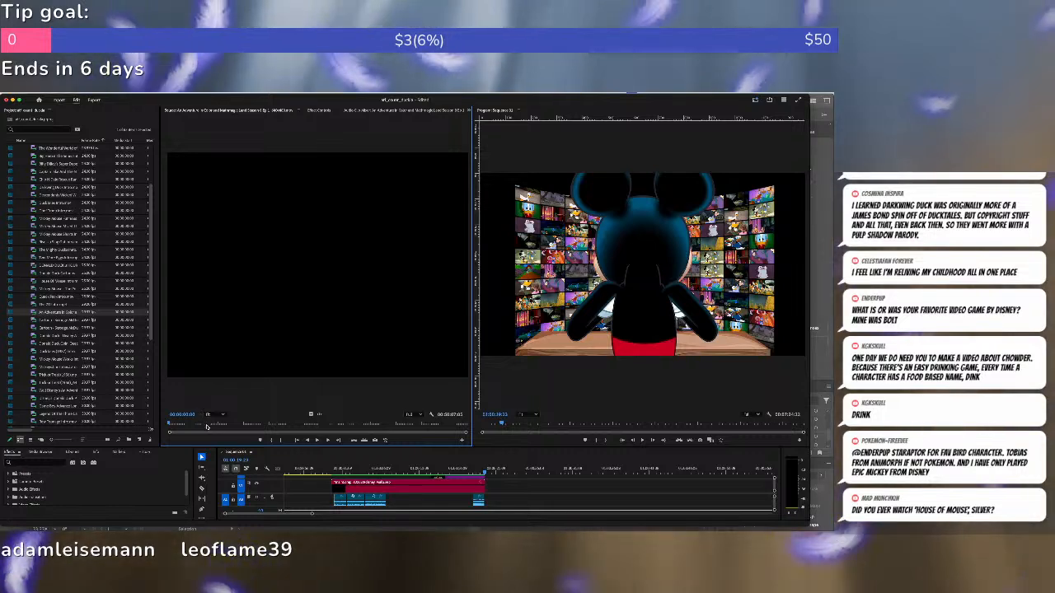
left_click_drag(206, 426, 236, 425)
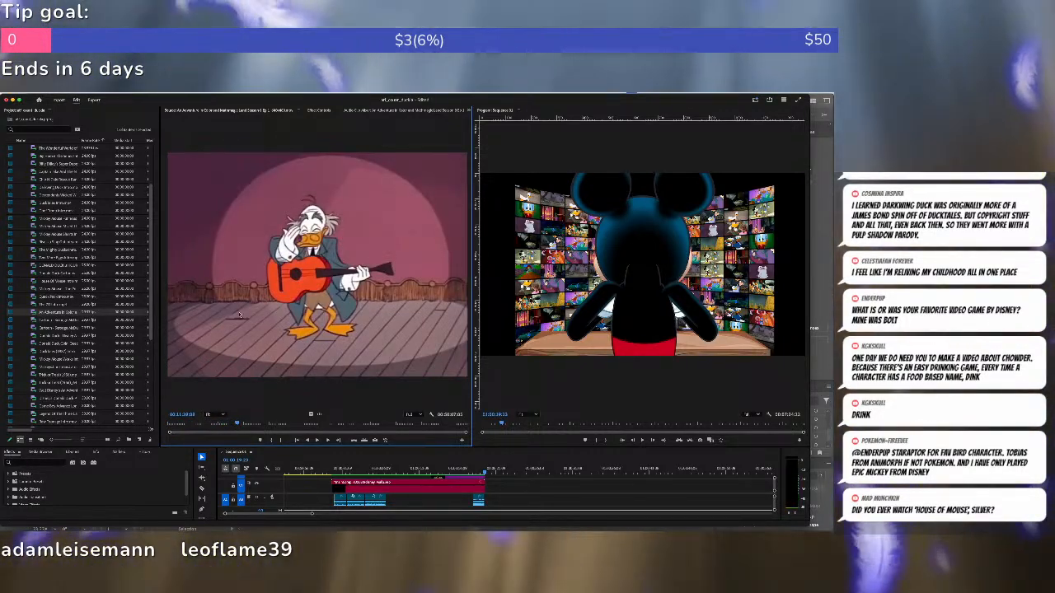
key("space")
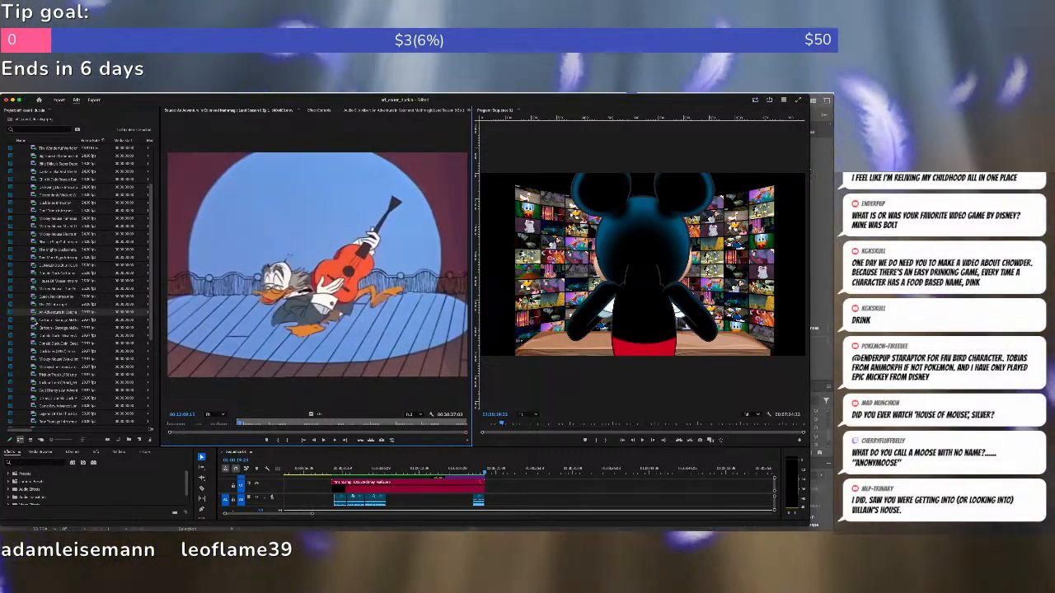
double_click(50, 320)
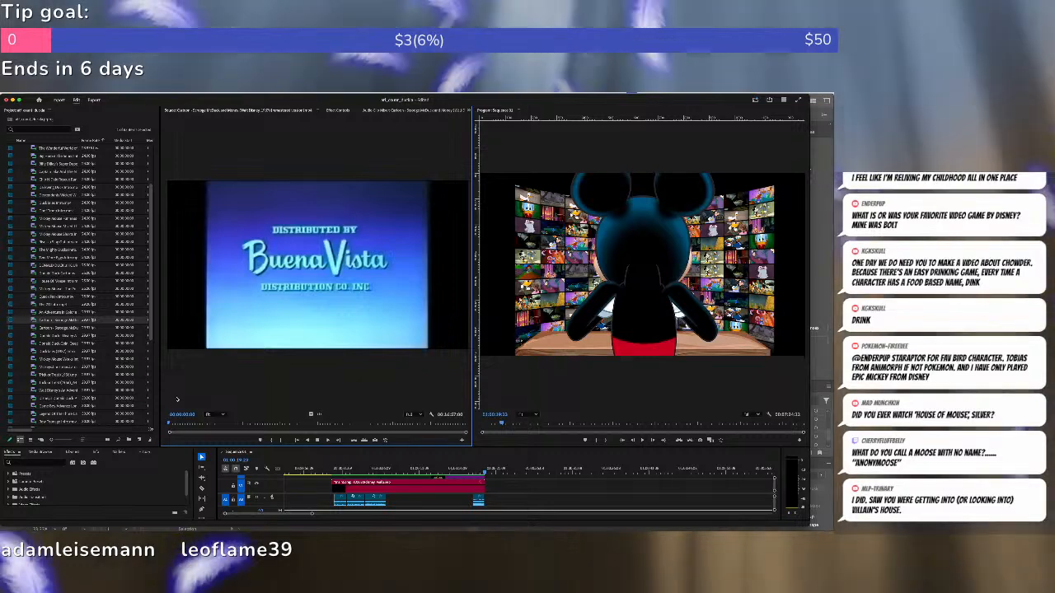
key("space")
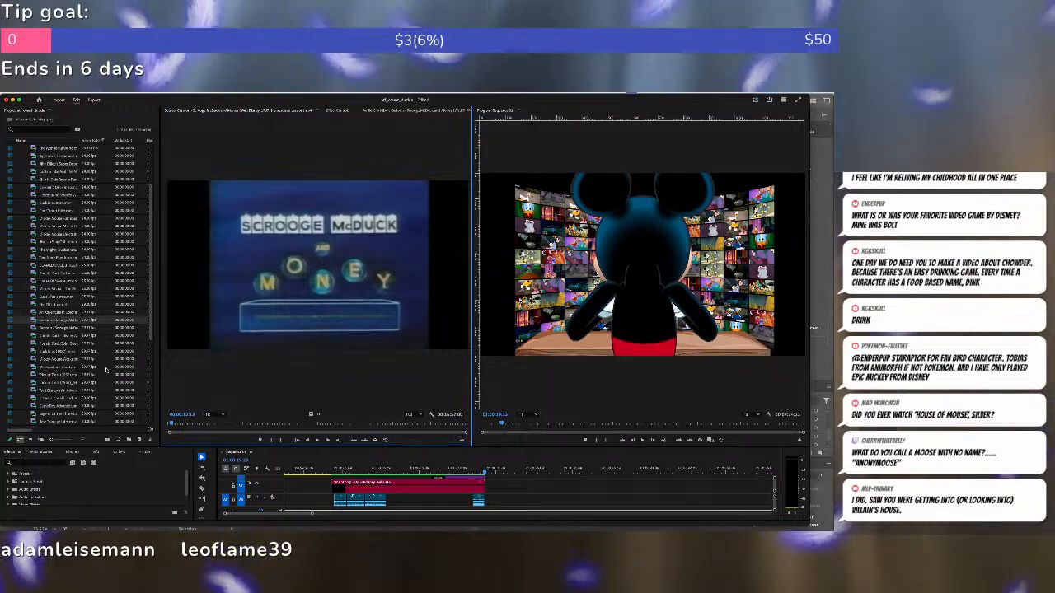
double_click(34, 336)
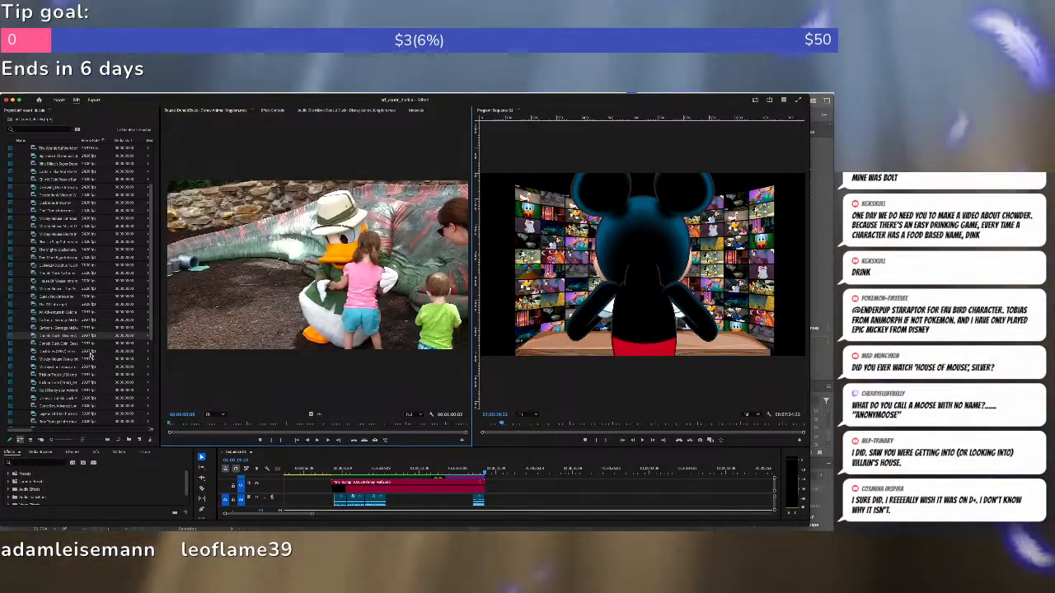
Preview the Donald Duck Disney Animal Kingdom, Donald Duck Goin' Quackers and DuckTales 1987 intro clips as candidate sources.
key("space")
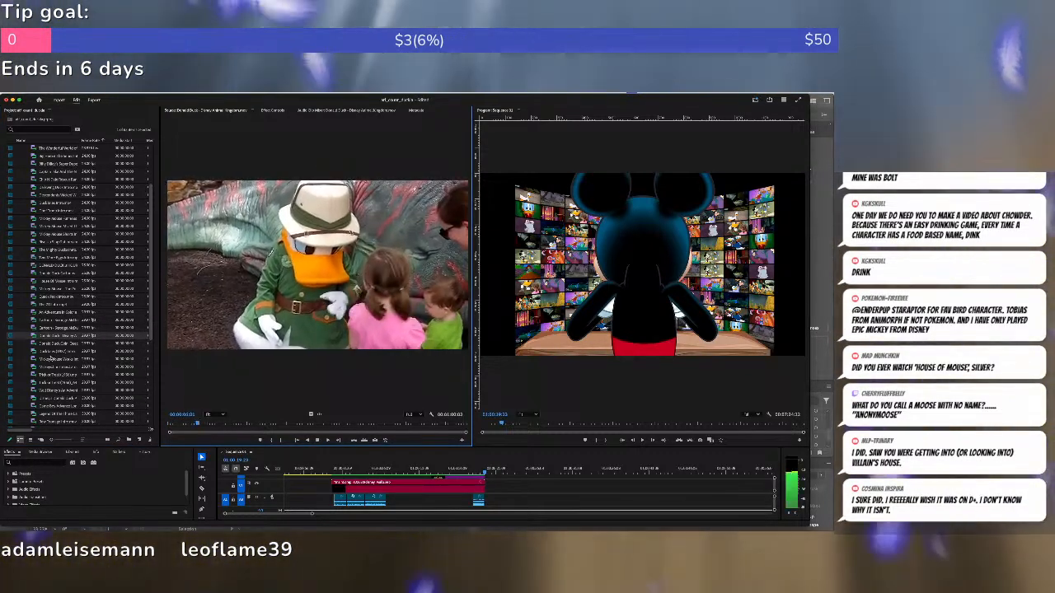
double_click(35, 344)
double_click(36, 351)
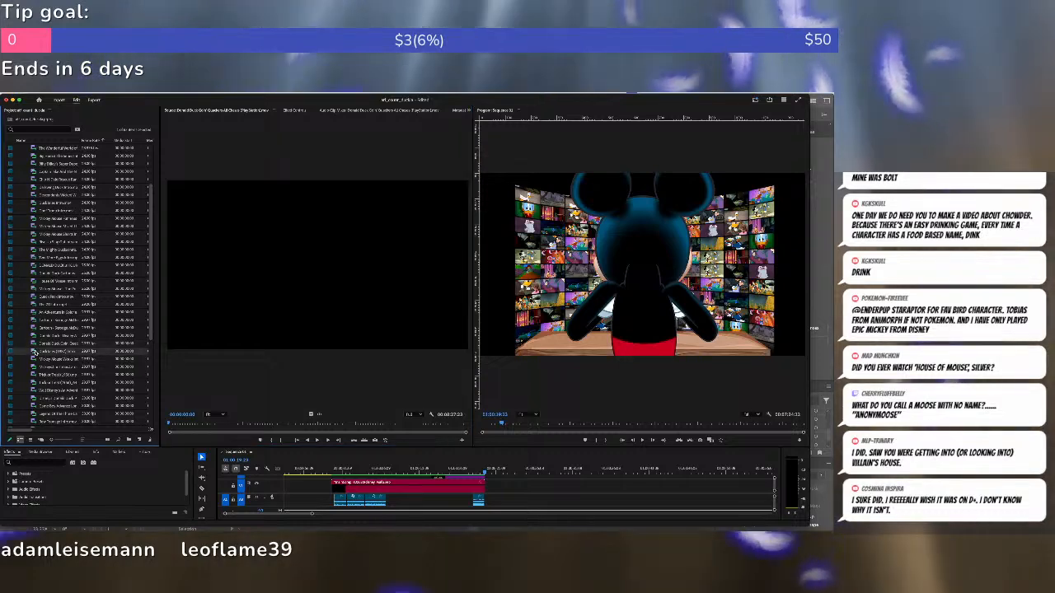
key("space")
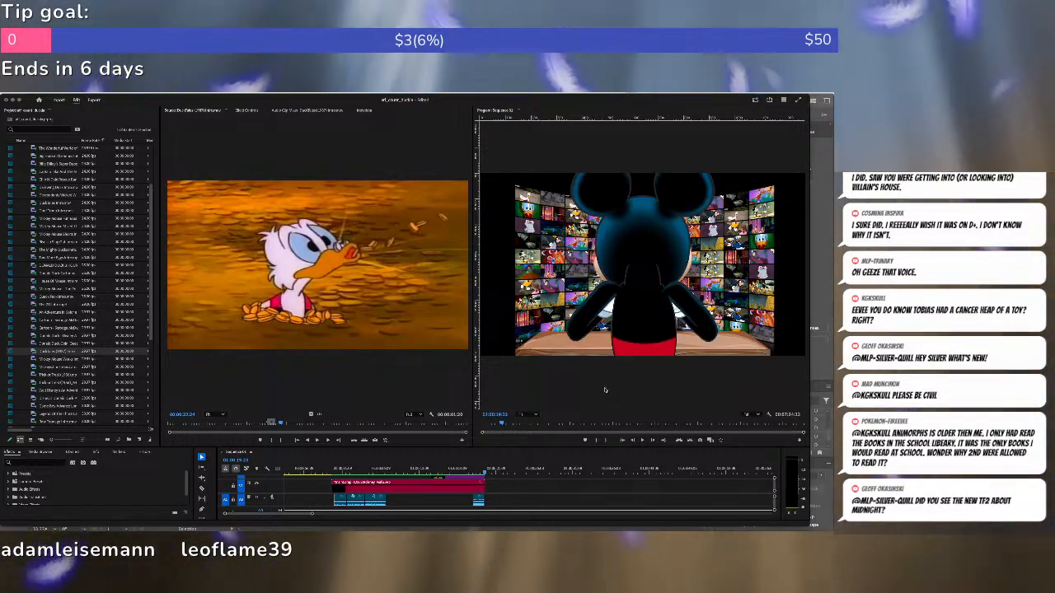
Launch UniConverter, add the copied YouTube link to its downloader, and move its window off the editing screen.
key("F4")
scroll(528, 274, "right", 3)
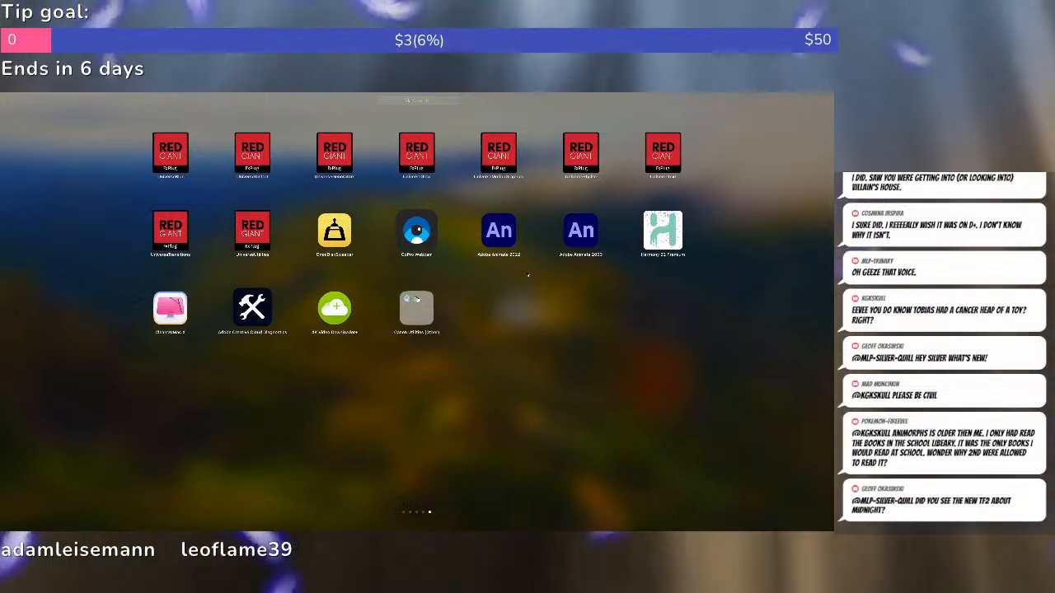
scroll(528, 274, "left", 3)
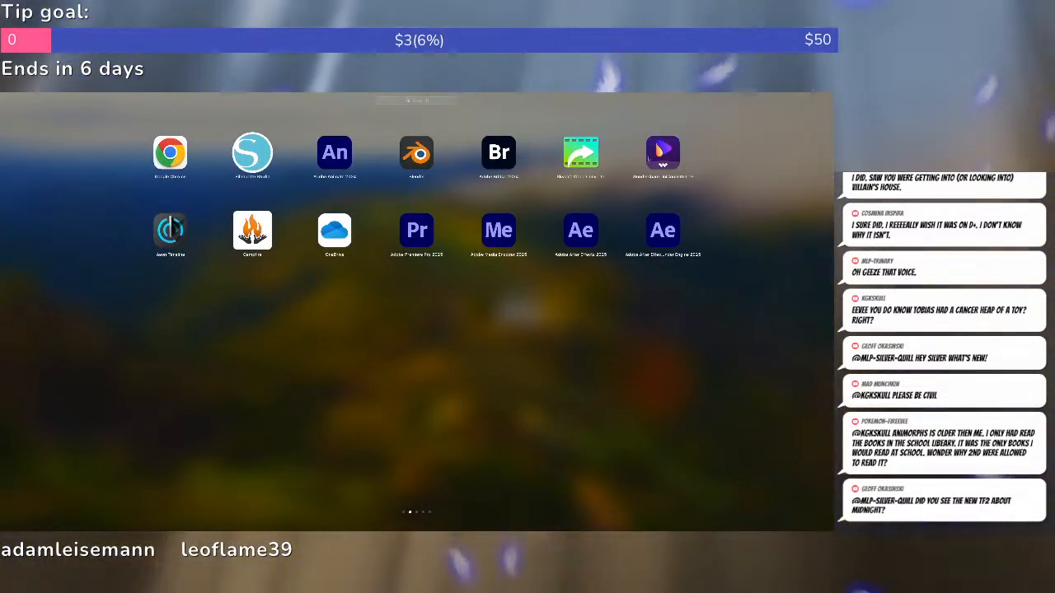
left_click(649, 159)
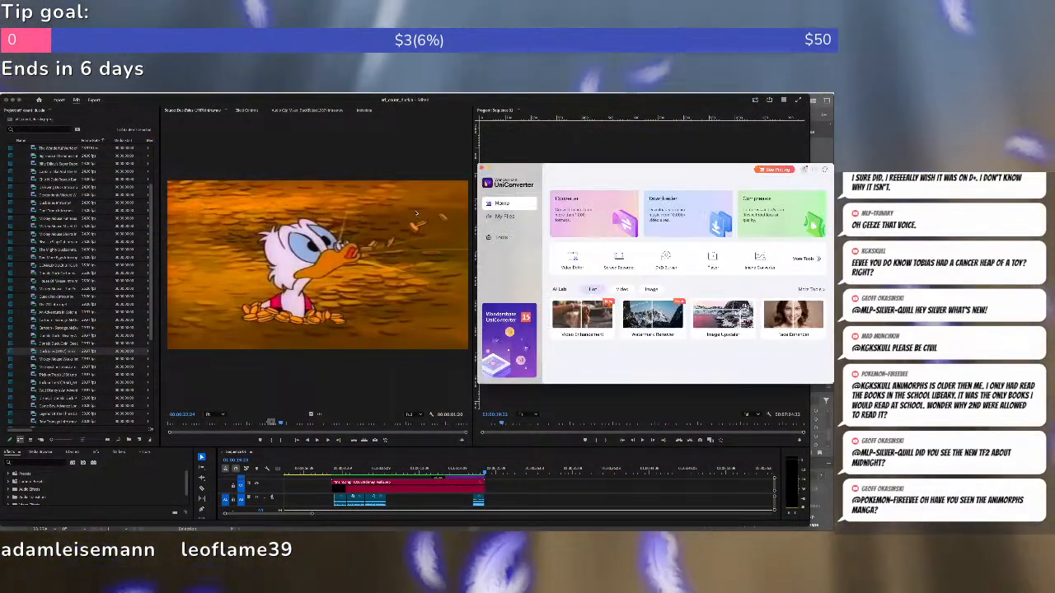
left_click(660, 197)
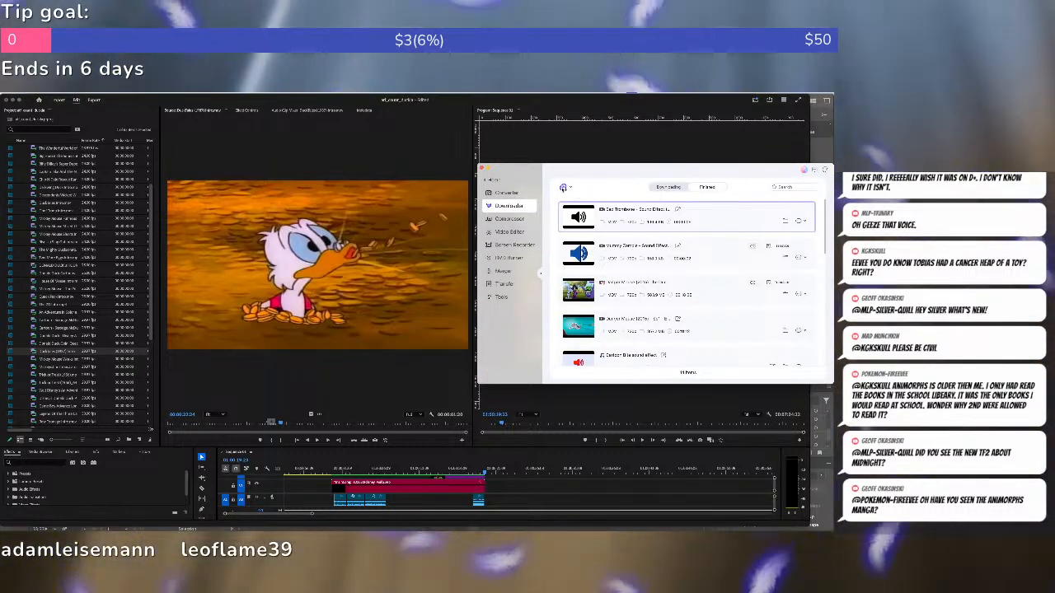
left_click(563, 187)
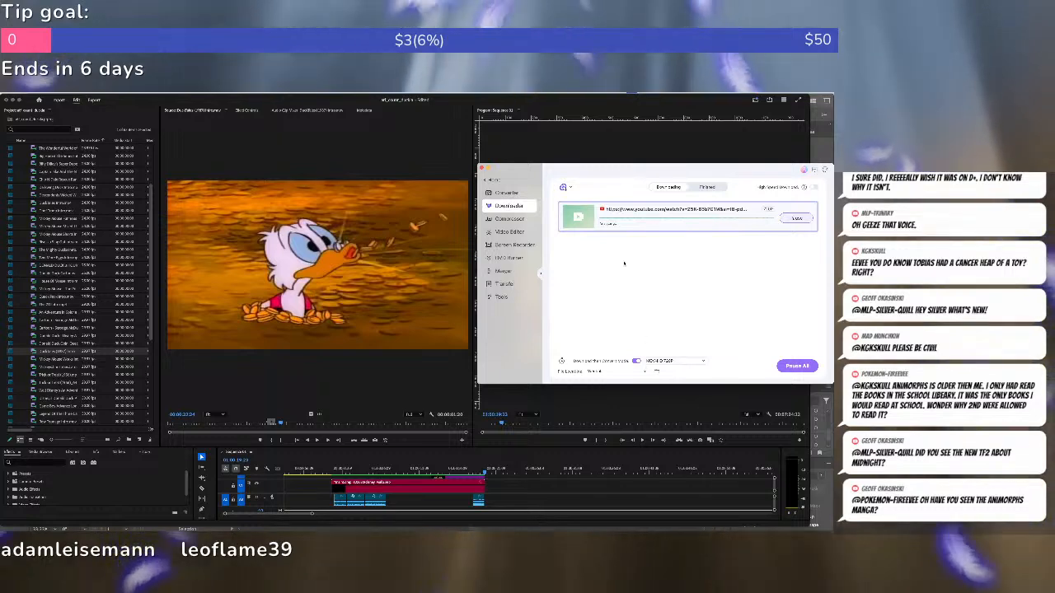
left_click_drag(611, 173, 2, 160)
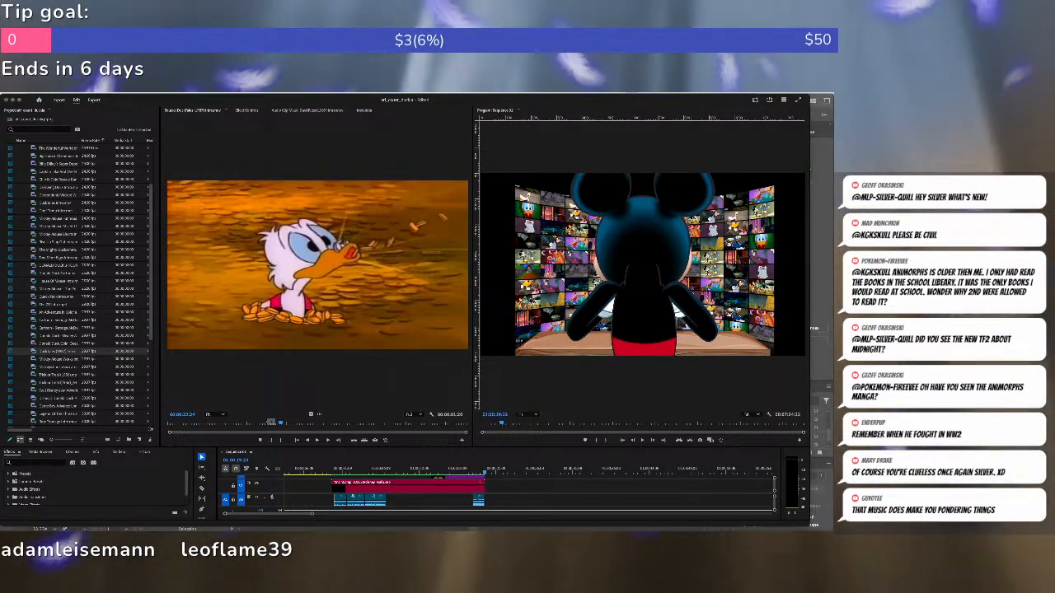
In Finder, move the Donald Duck's 50th Birthday TV Special MP4 from Week 4 into the Disney TVA Animation intros folder and close Week 4.
key("super+Tab")
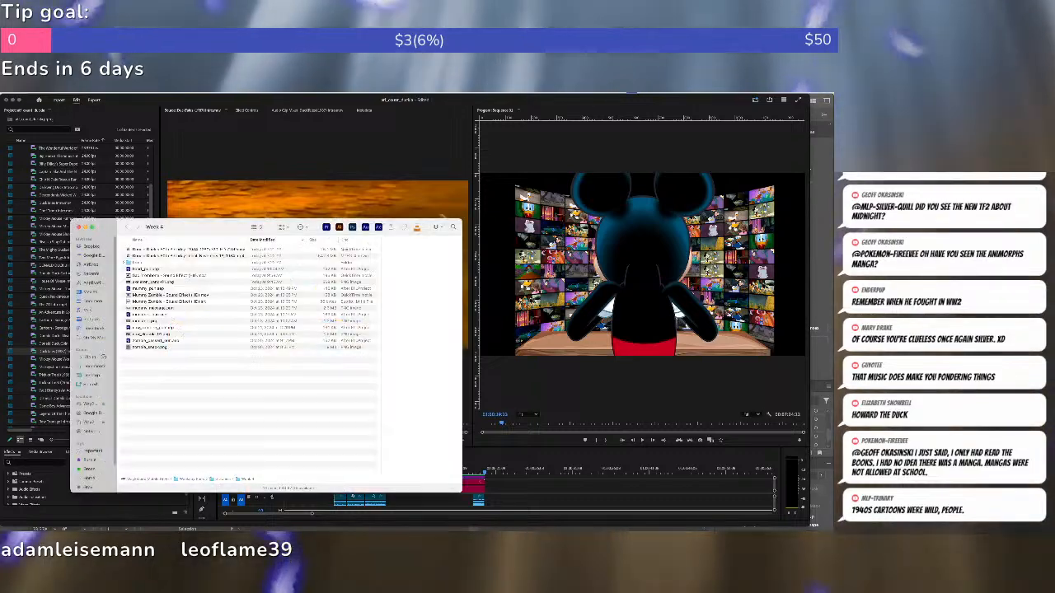
left_click_drag(204, 224, 520, 172)
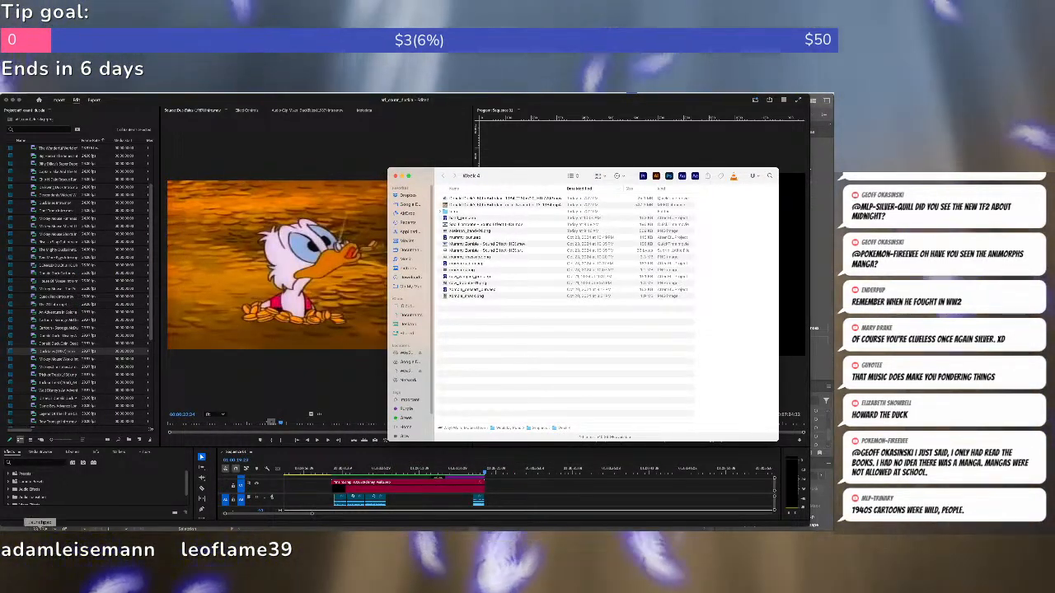
left_click(23, 529)
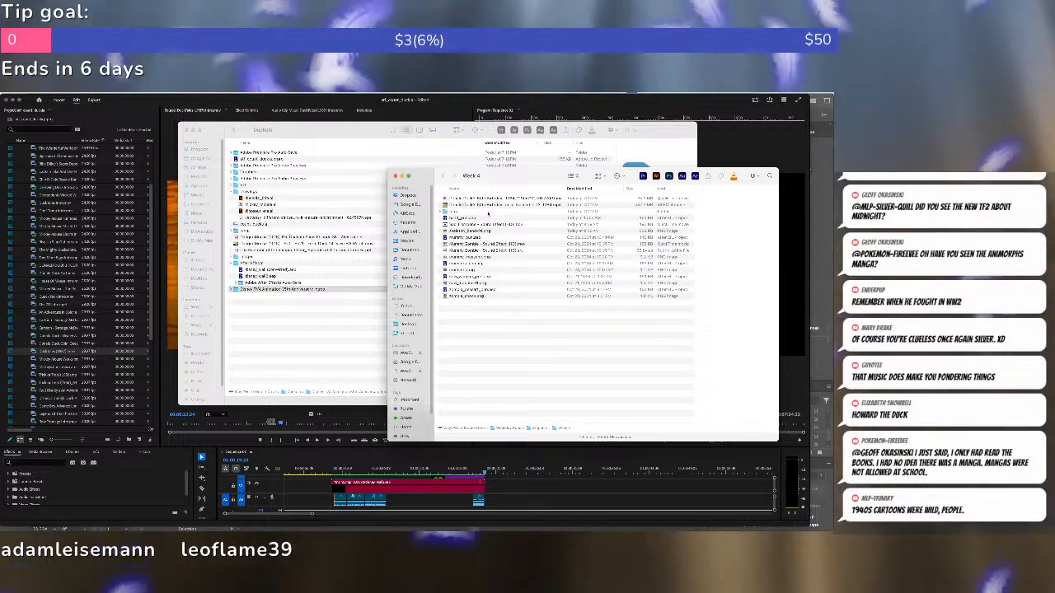
left_click(486, 205)
left_click_drag(484, 207, 272, 290)
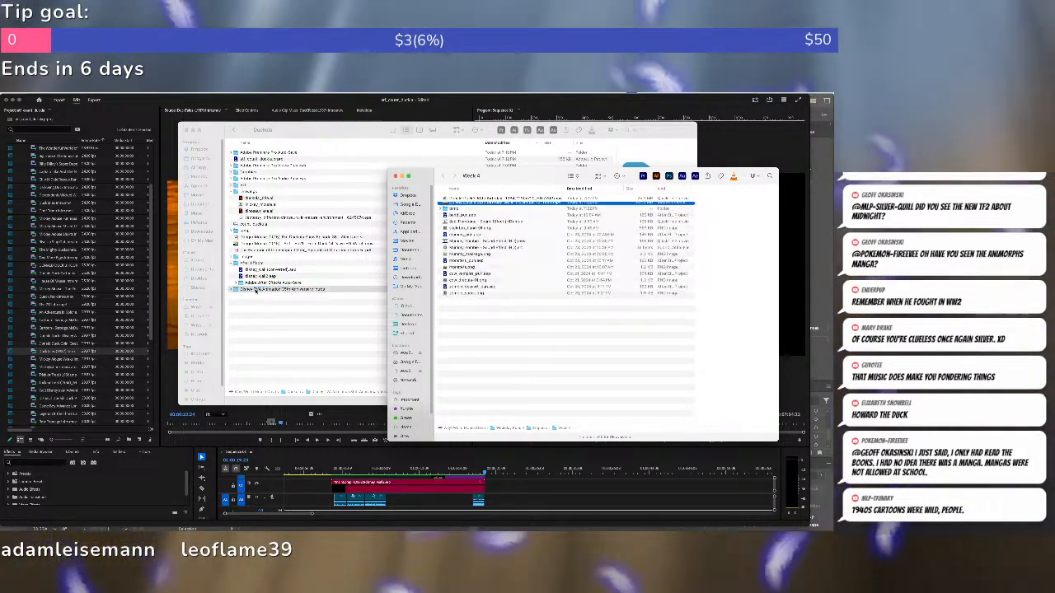
left_click(395, 176)
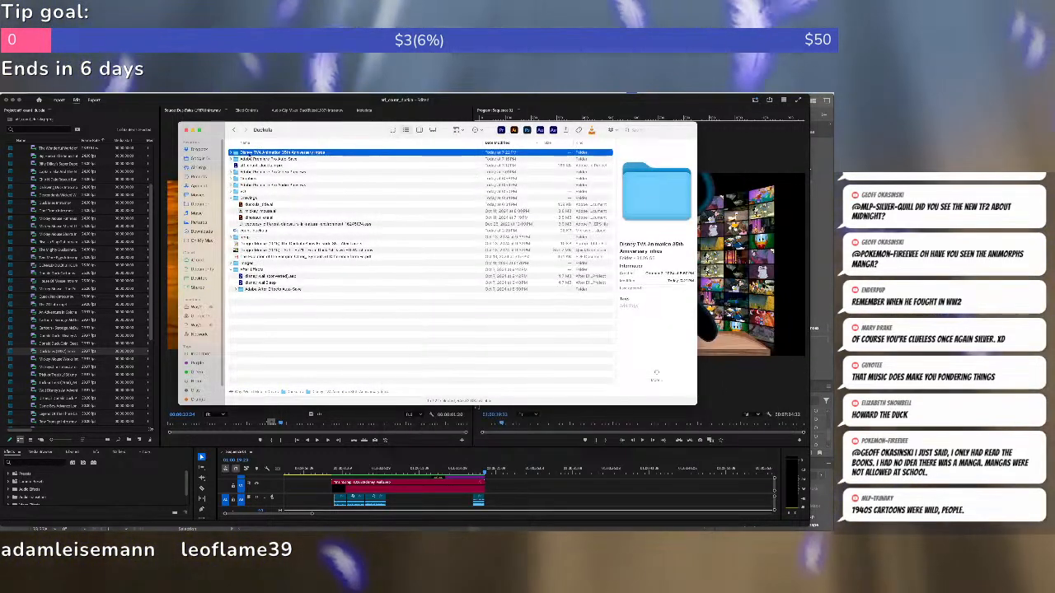
Expand the Disney TVA Animation 35th Anniversary intros folder and select the Donald Duck's 50th Birthday TV Special MP4.
left_click(231, 153)
left_click(247, 159)
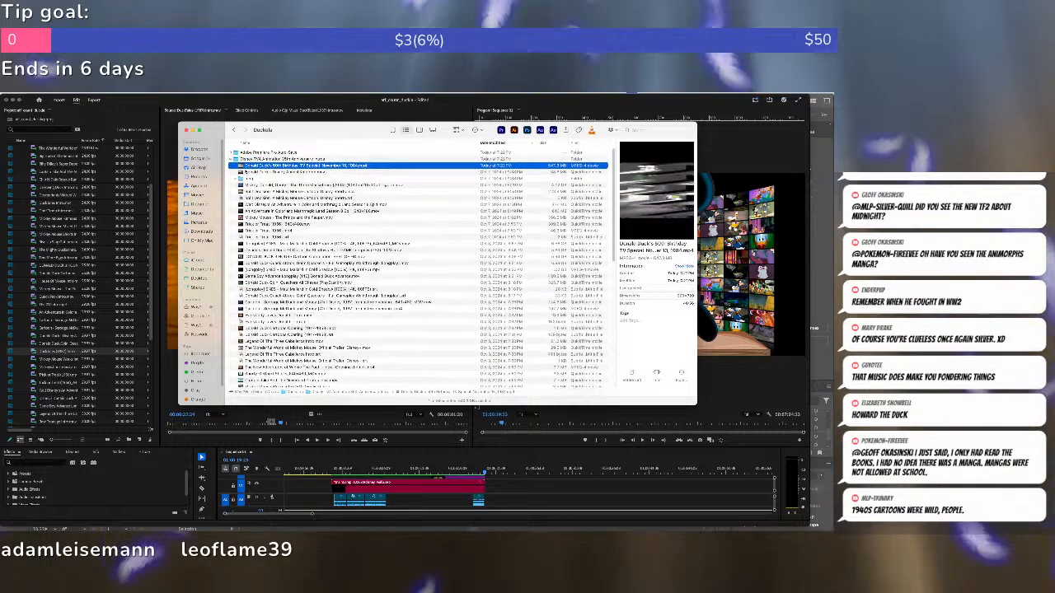
scroll(115, 212, "up", 4)
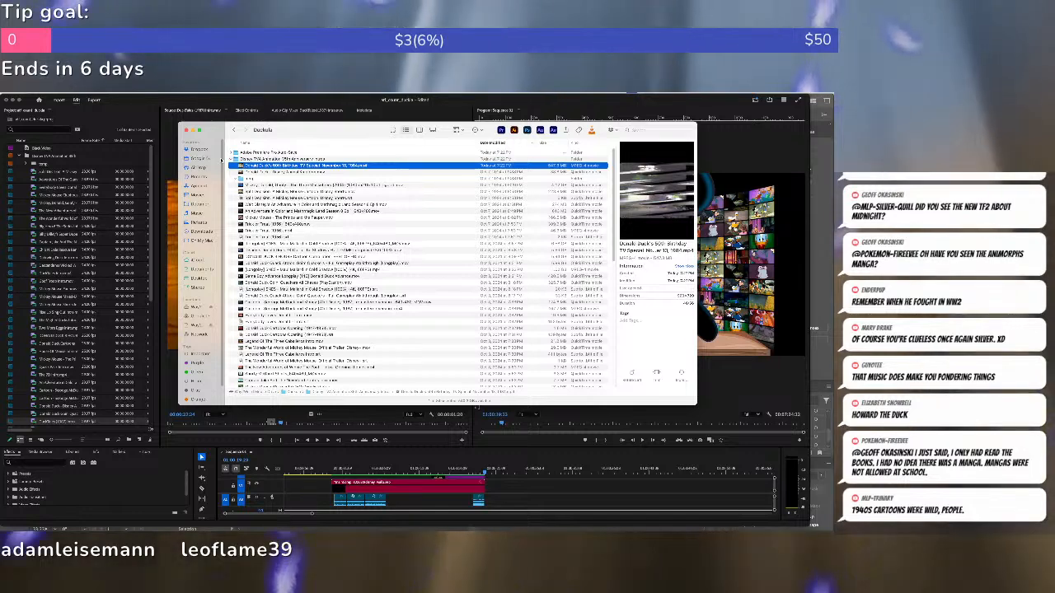
key("super+Tab")
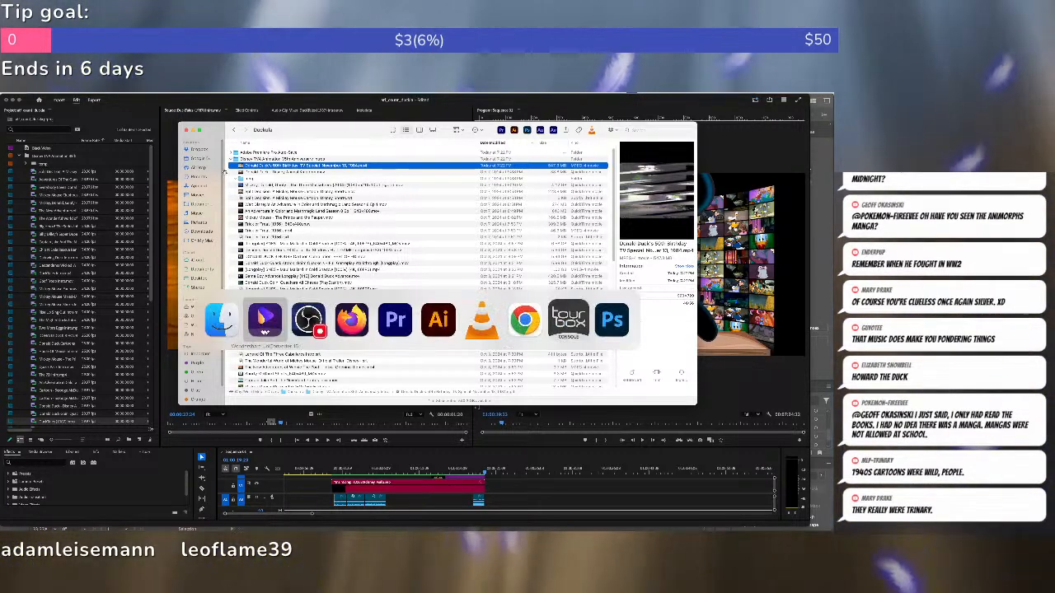
key("super+Tab")
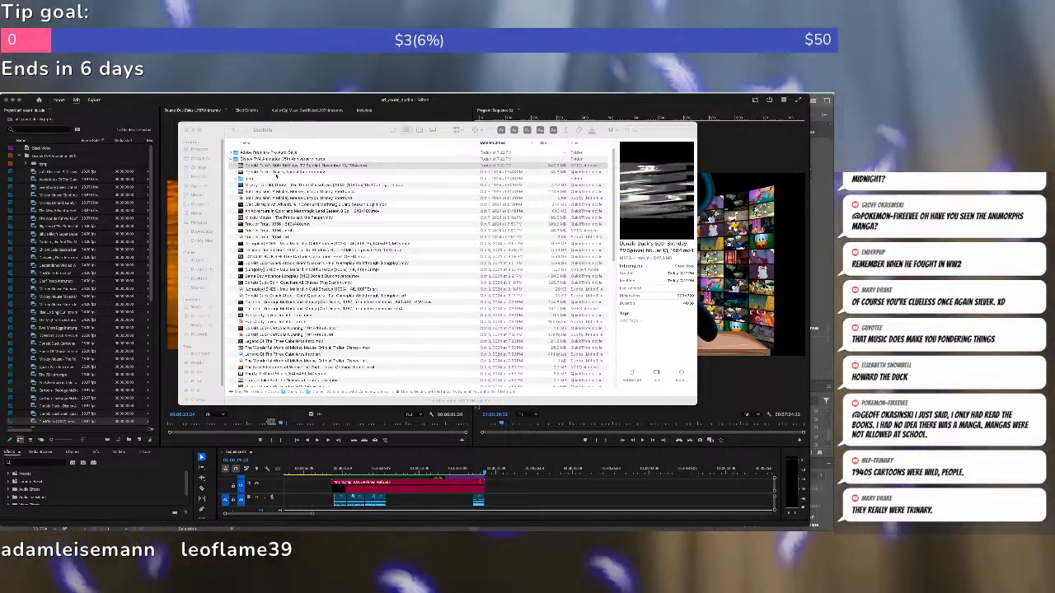
left_click(276, 172)
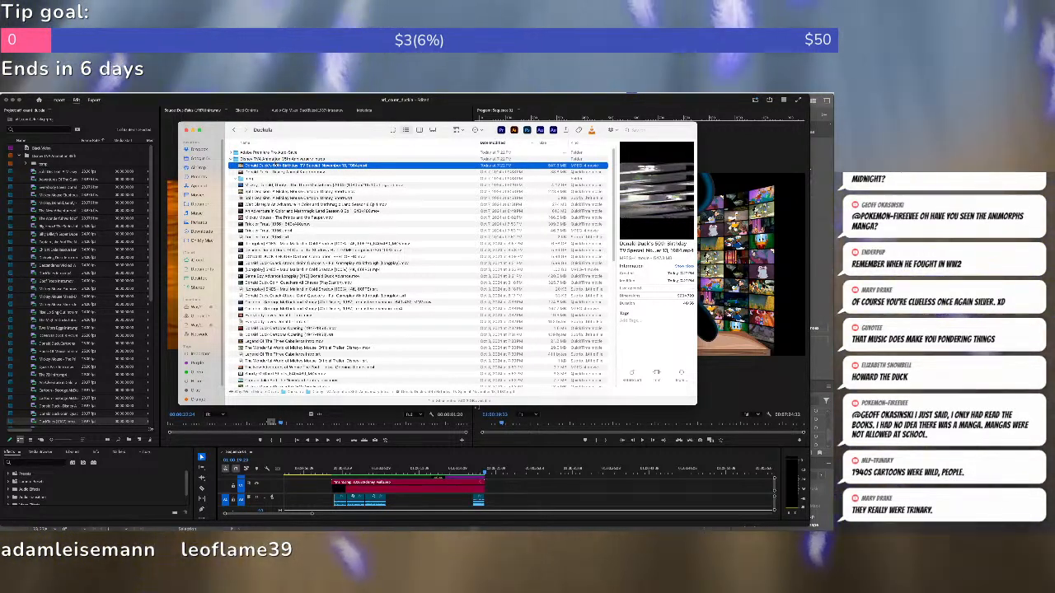
key("super+Tab")
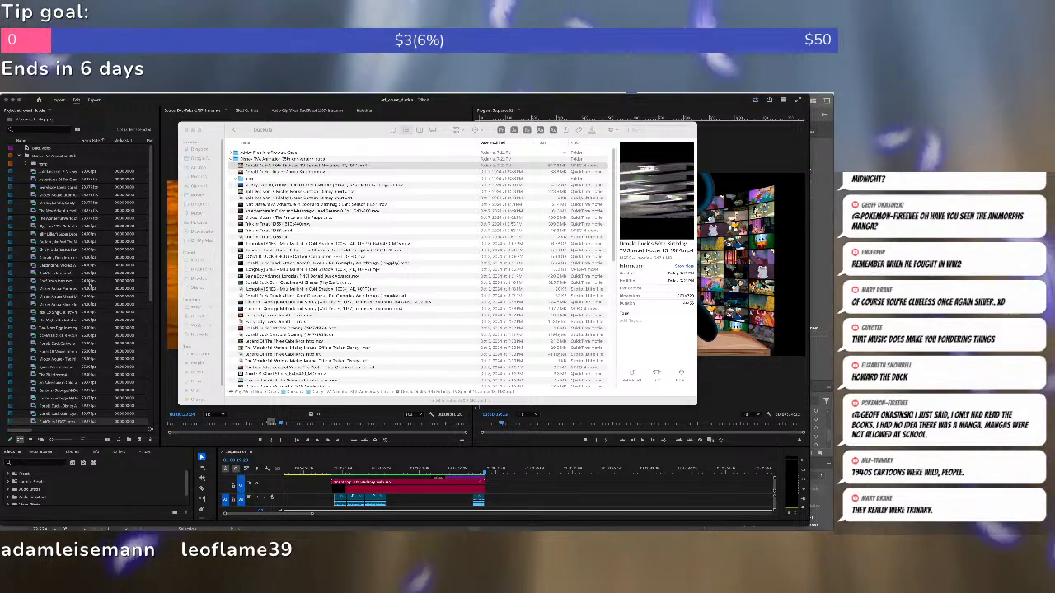
Move the Donald Duck's 50th Birthday TV Special MOV from the Weekday Puns graphics into the Disney TVA Animation intros folder and delete the MP4 version.
key("super+Tab")
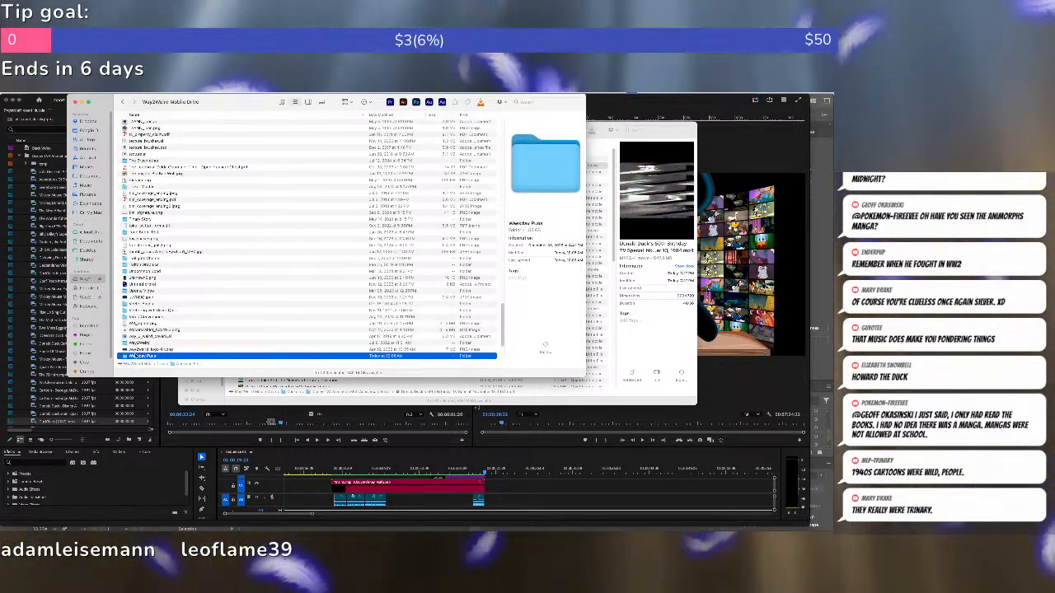
double_click(134, 355)
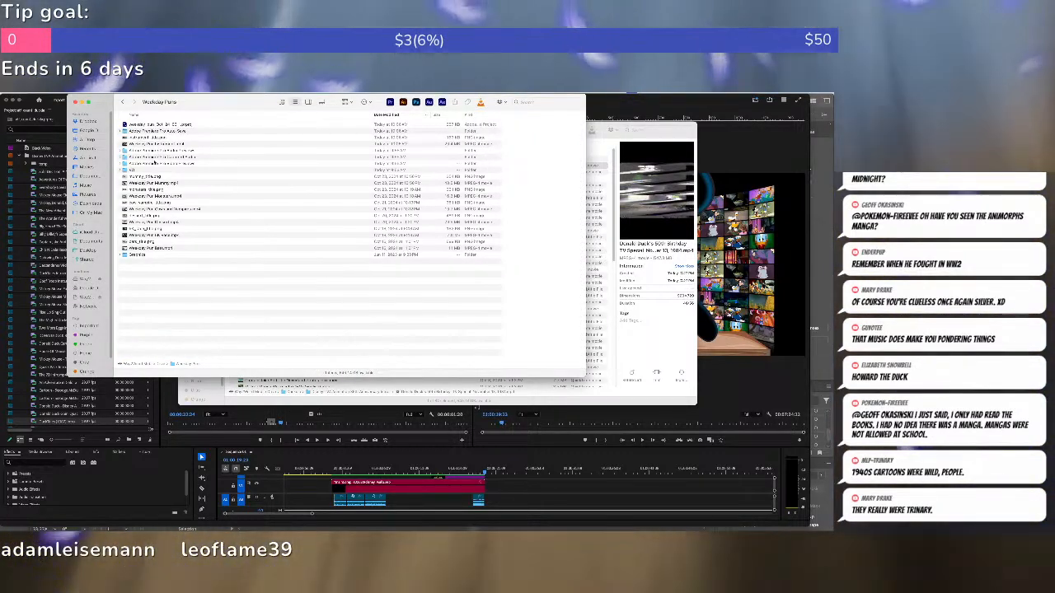
double_click(134, 255)
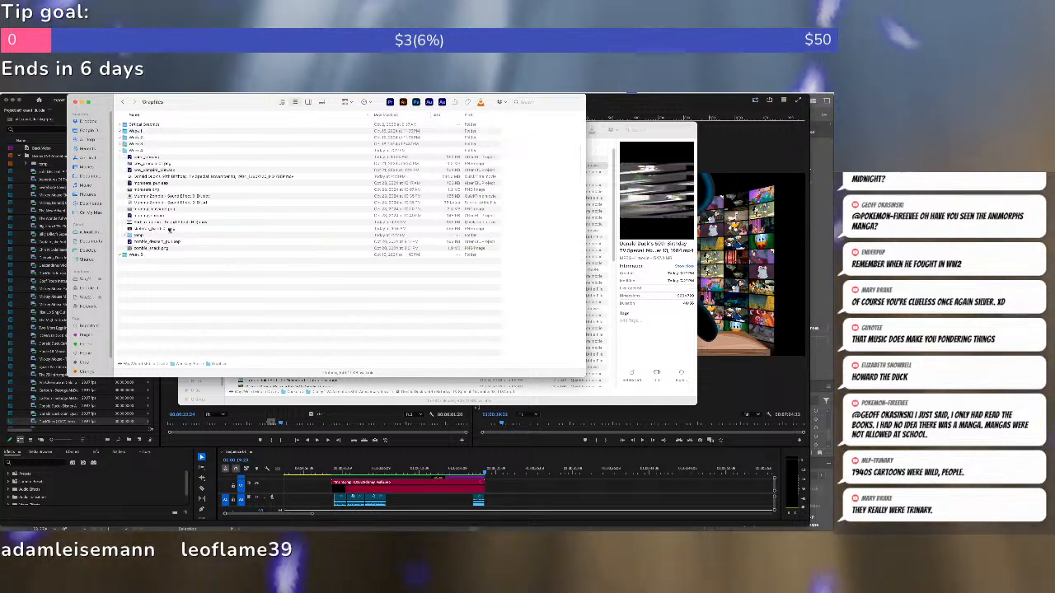
left_click(187, 177)
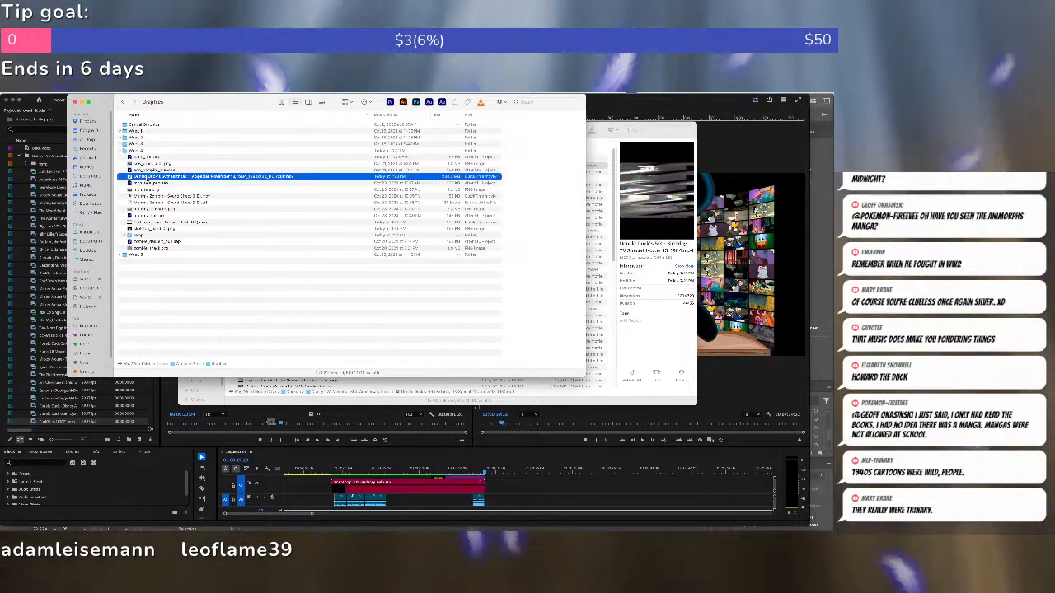
left_click_drag(186, 99, 300, 254)
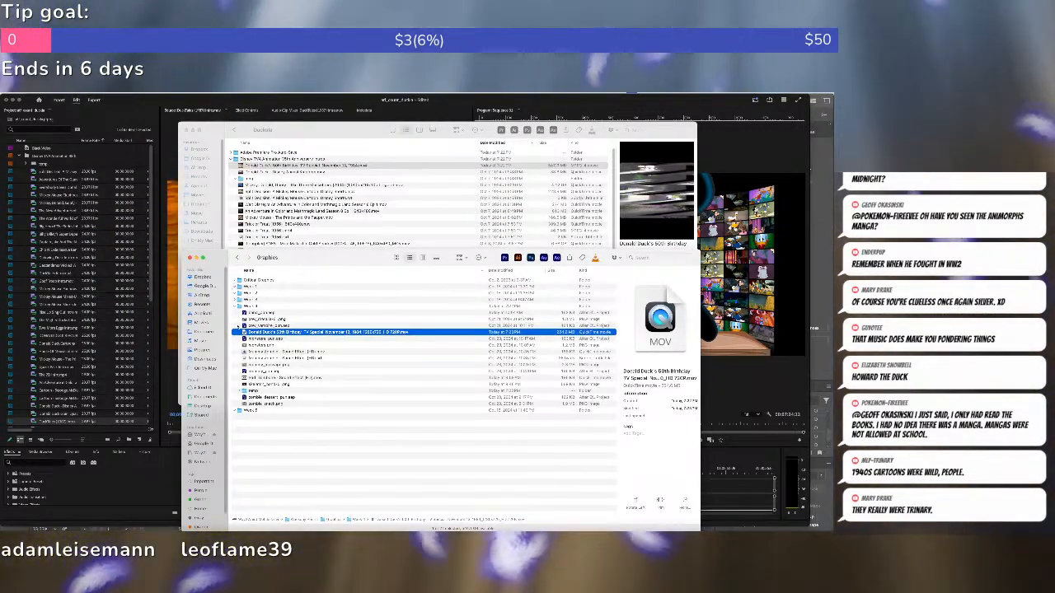
left_click_drag(246, 332, 266, 162)
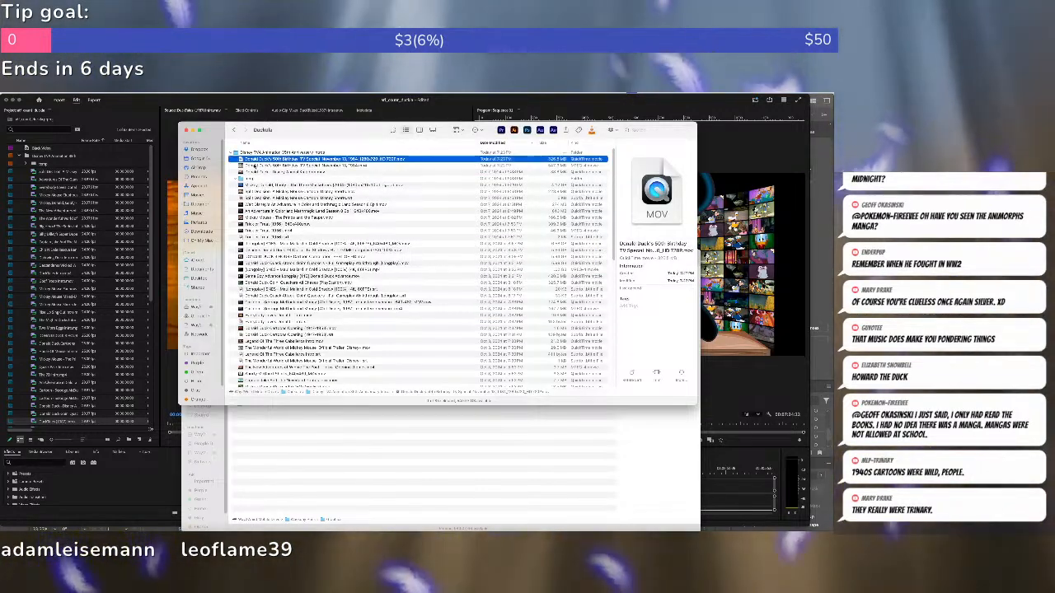
left_click(255, 167)
key("super+BackSpace")
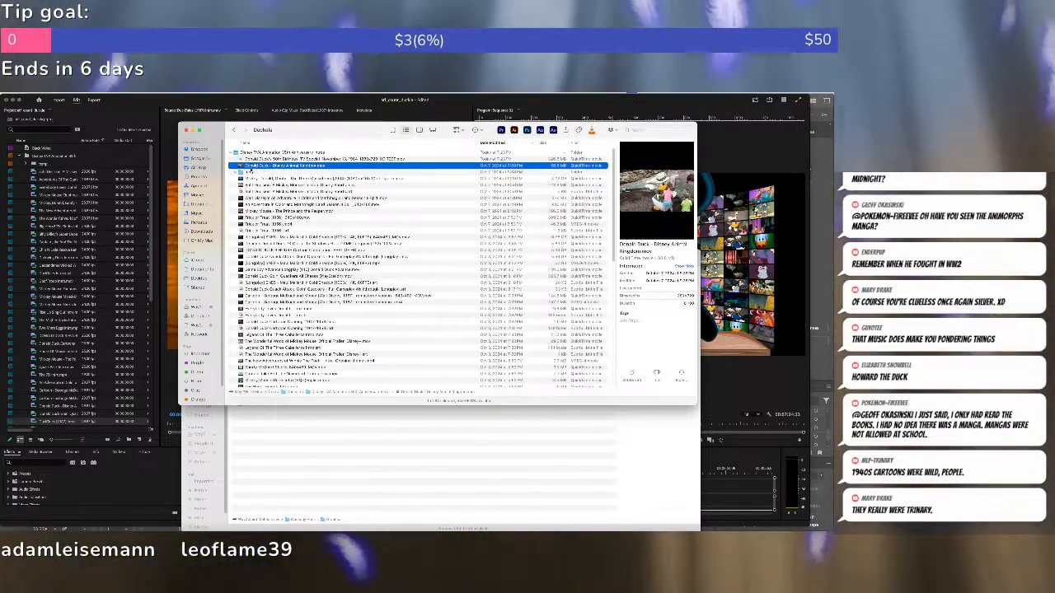
Try to import the Donald Duck's 50th Birthday TV Special MOV into the Premiere Pro project's Disney TVA Animation bin.
left_click_drag(254, 158, 48, 174)
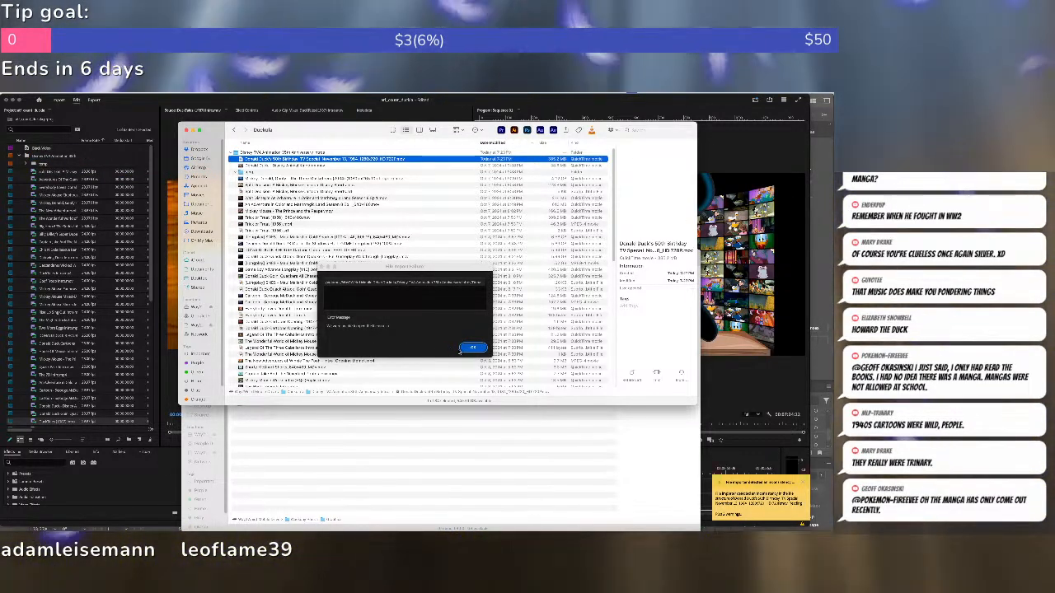
left_click(463, 349)
left_click(472, 347)
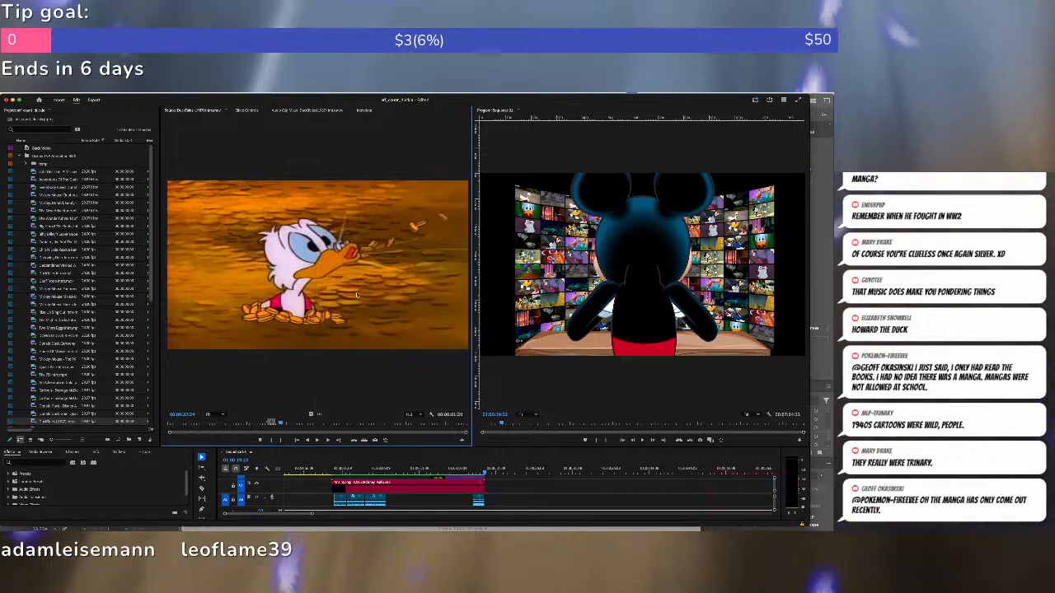
Search the project for "birthday" and "90", clear the search, and switch back to the Finder folder.
left_click(75, 211)
scroll(76, 273, "down", 5)
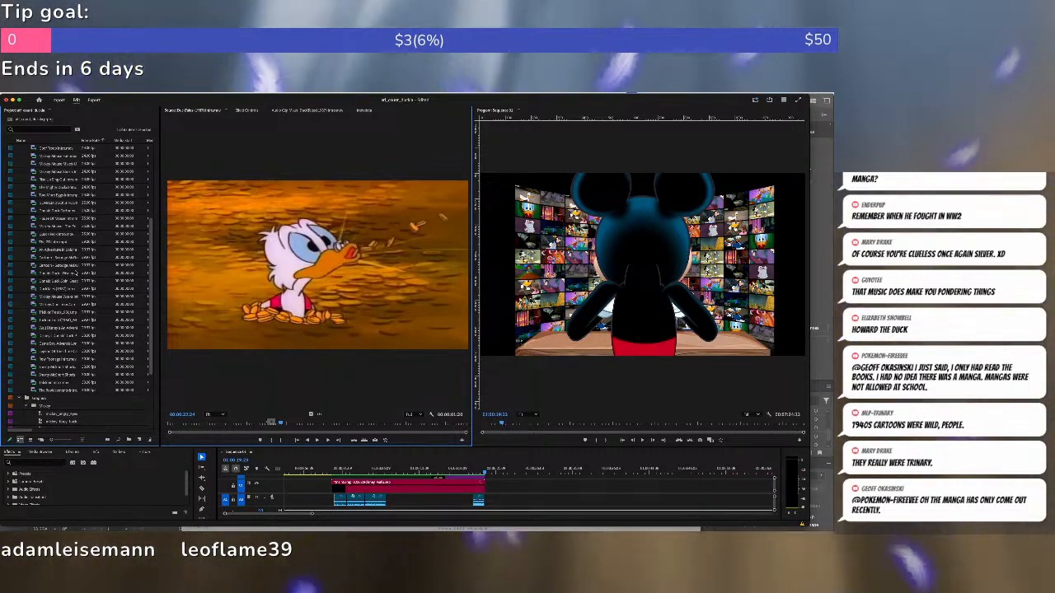
scroll(76, 318, "up", 5)
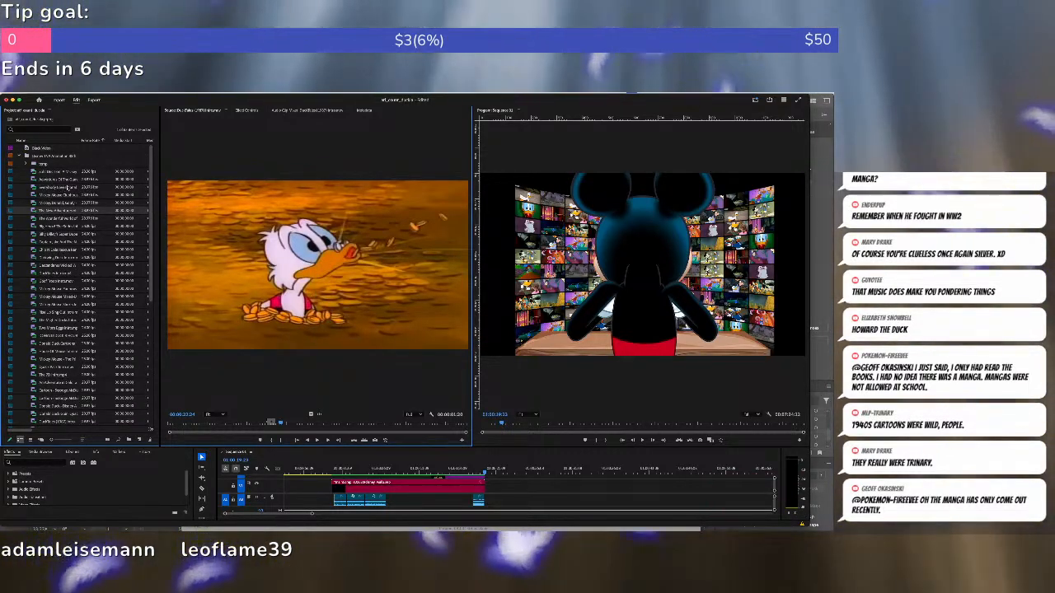
left_click(39, 130)
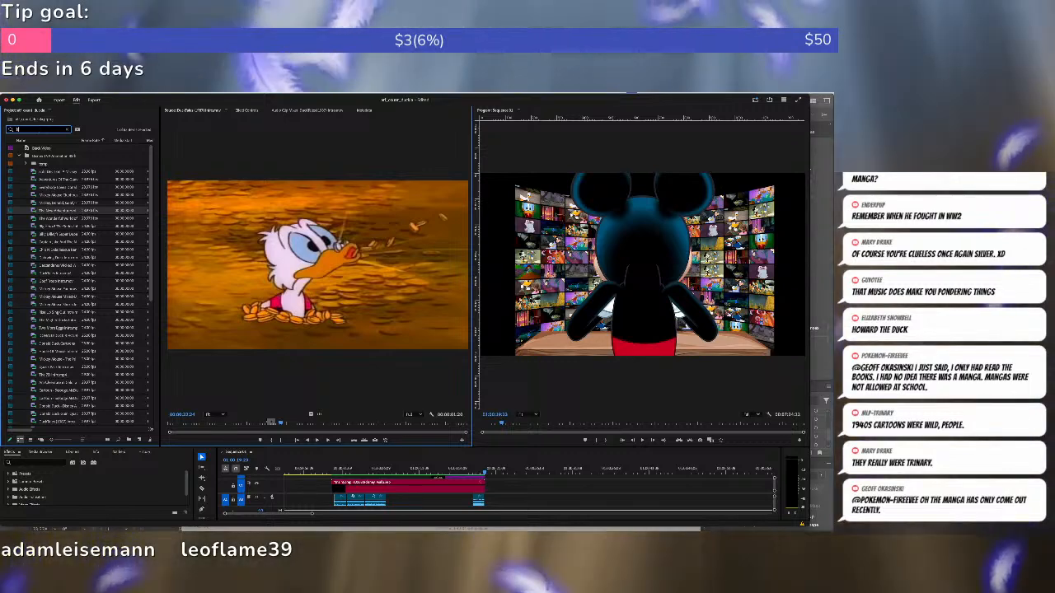
type("birthday")
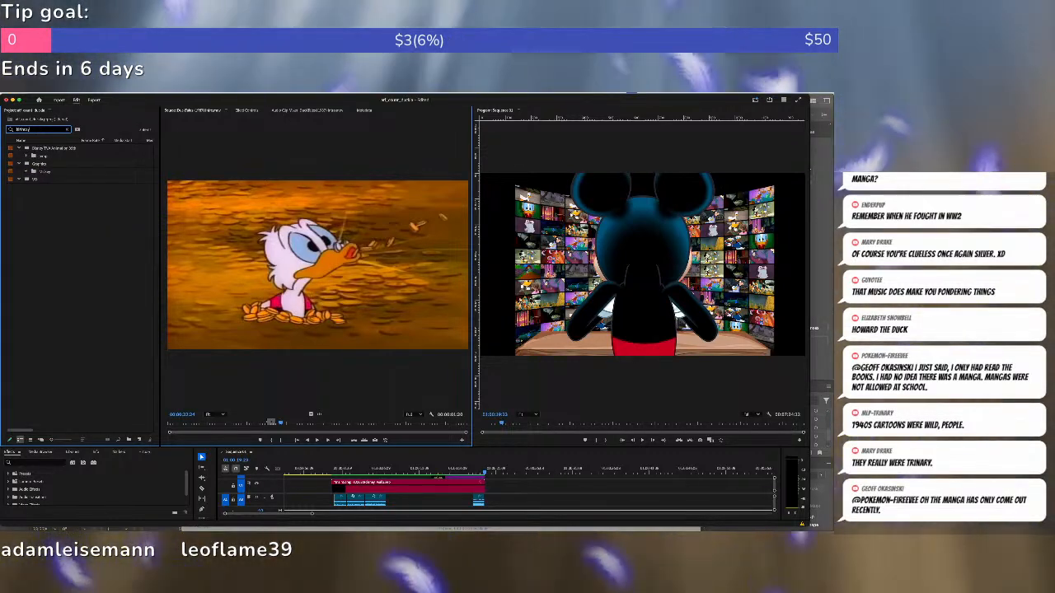
key("super+a")
type("90")
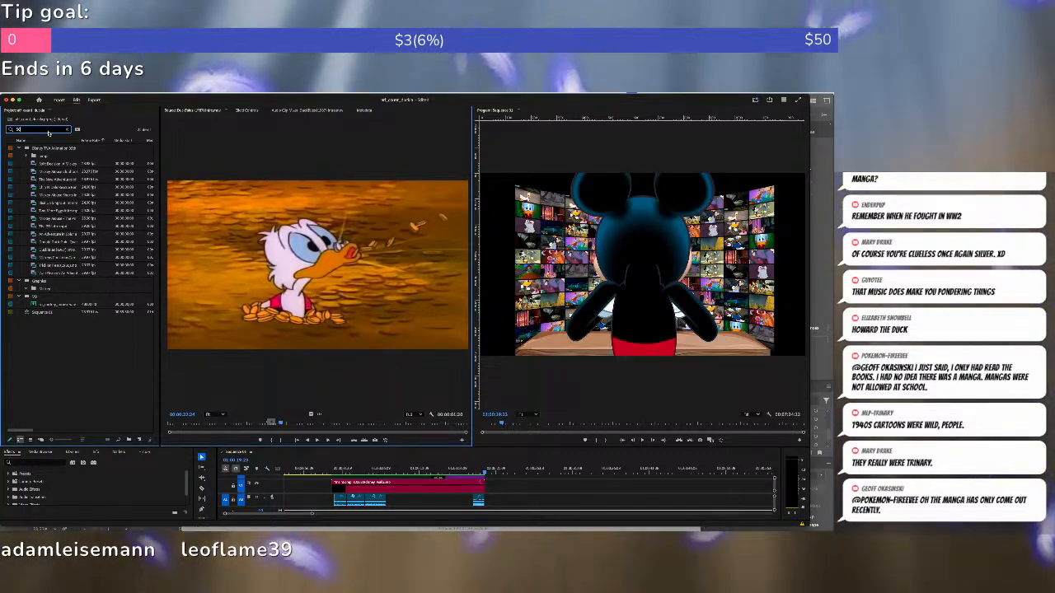
key("BackSpace")
key("BackSpace")
key("super+Tab")
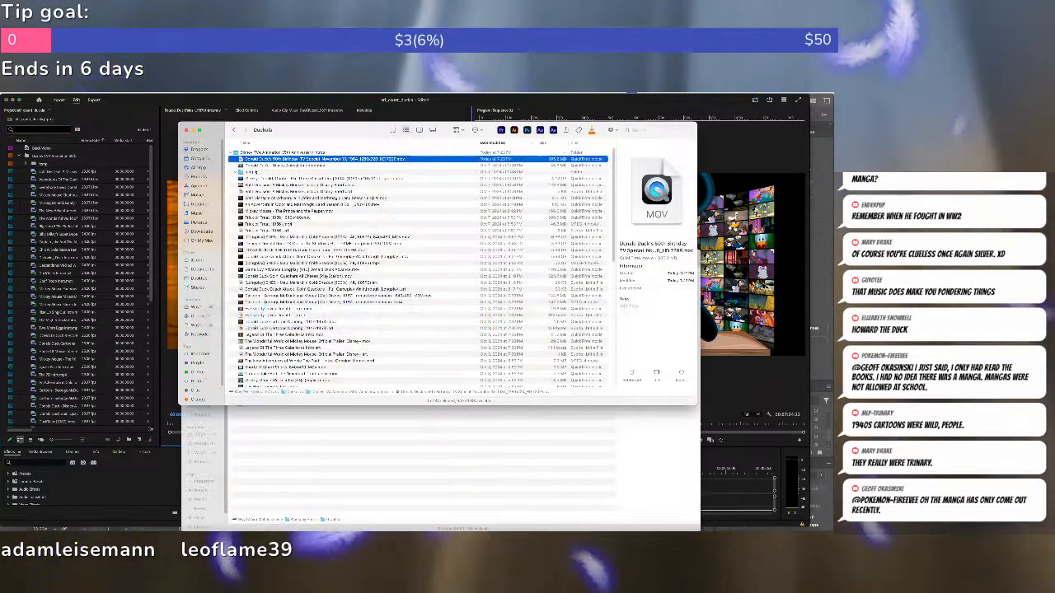
Retry importing the Donald Duck's 50th Birthday TV Special MOV into the Premiere Pro project's Disney TVA Animation bin and dismiss the import failure report.
left_click(241, 171)
left_click(240, 159)
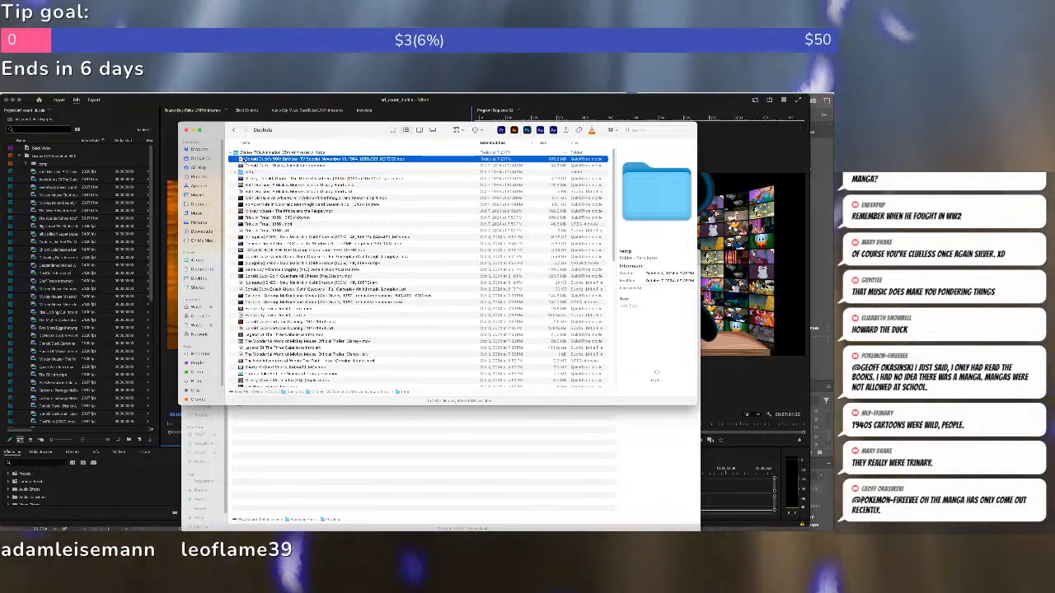
left_click_drag(241, 159, 92, 156)
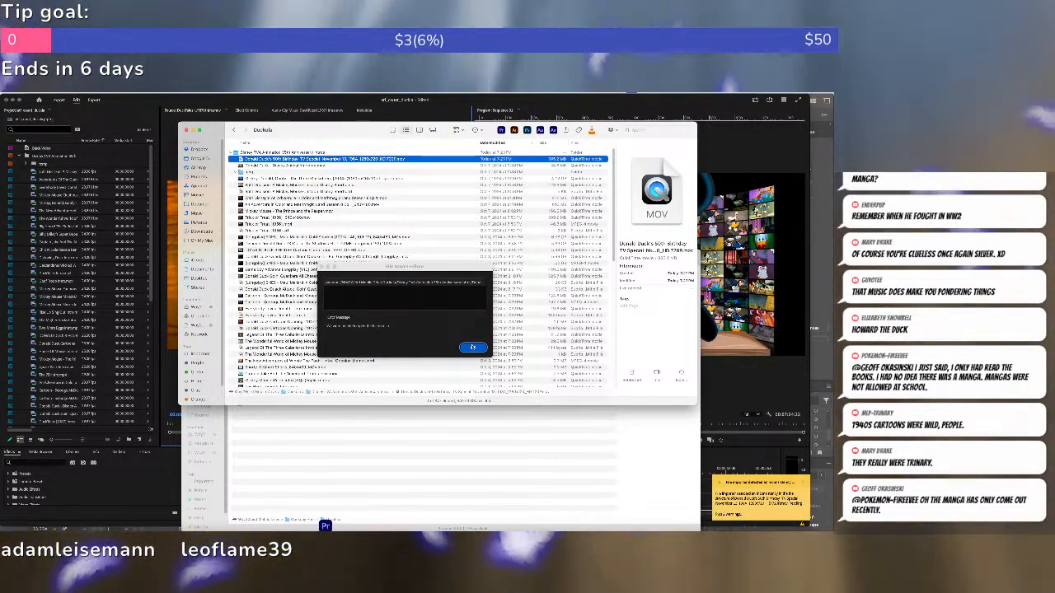
left_click(471, 347)
left_click(472, 347)
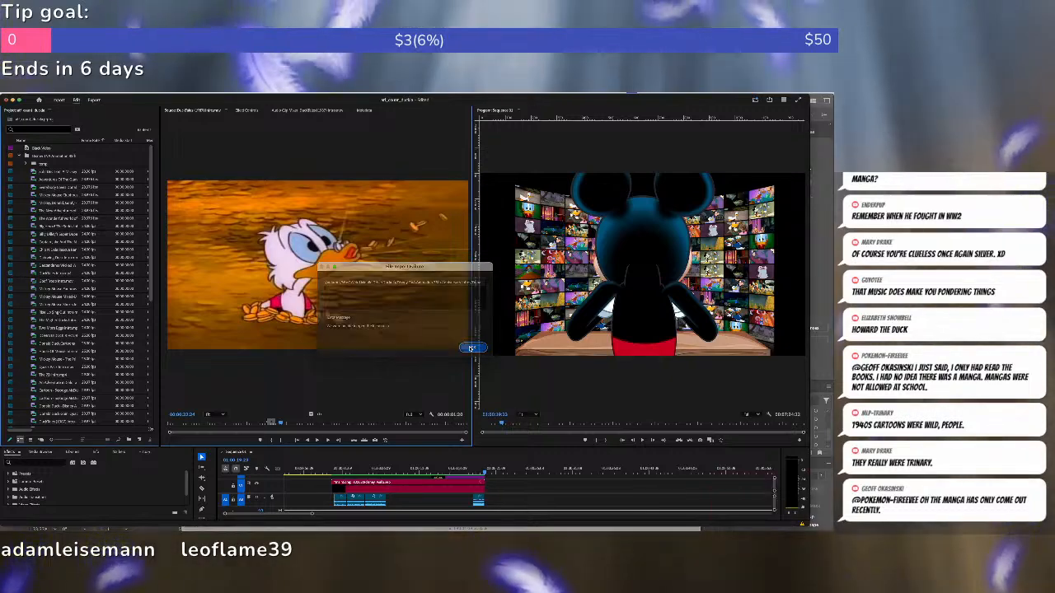
Return to Finder, restore the deleted Donald Duck's 50th Birthday TV Special MP4, and import it into the Premiere Pro project's Disney TVA Animation bin.
key("super+Tab")
left_click(248, 167)
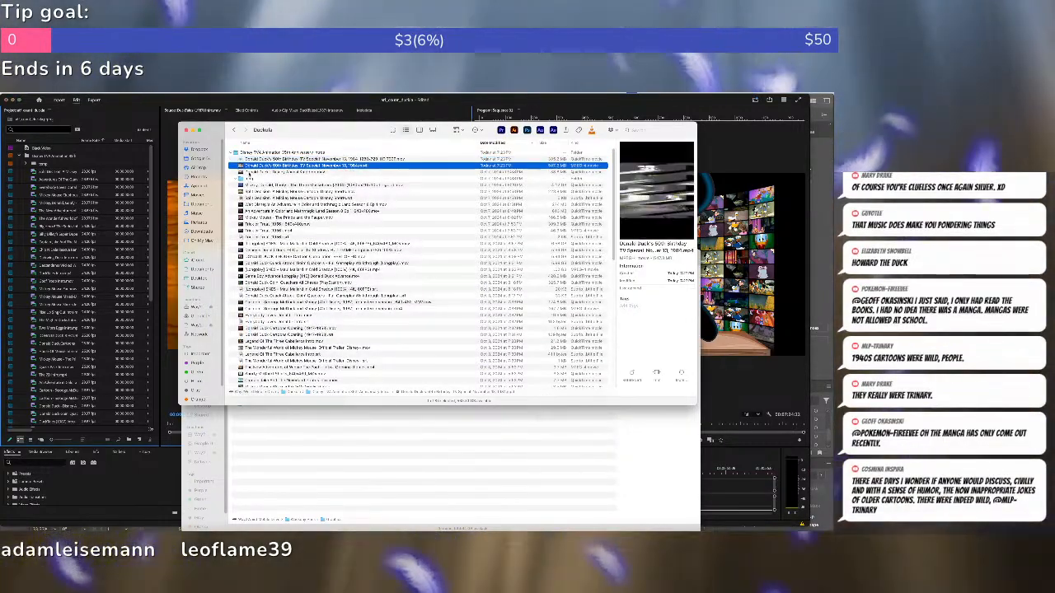
left_click_drag(247, 166, 41, 156)
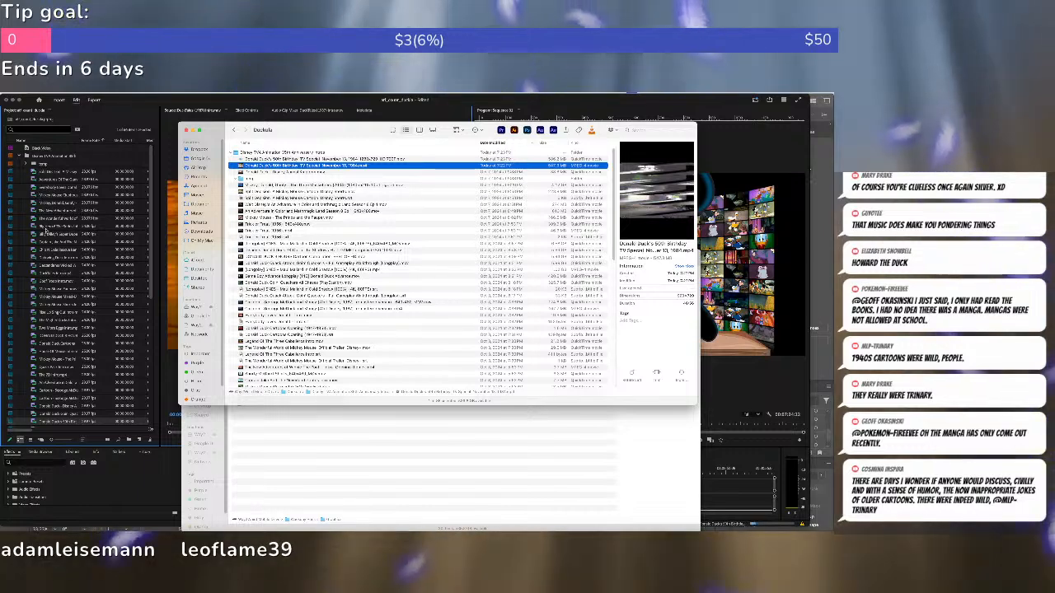
Open the imported Donald Duck birthday special in the Source Monitor, then scrub and play its later part to review the footage.
scroll(40, 309, "down", 2)
double_click(35, 391)
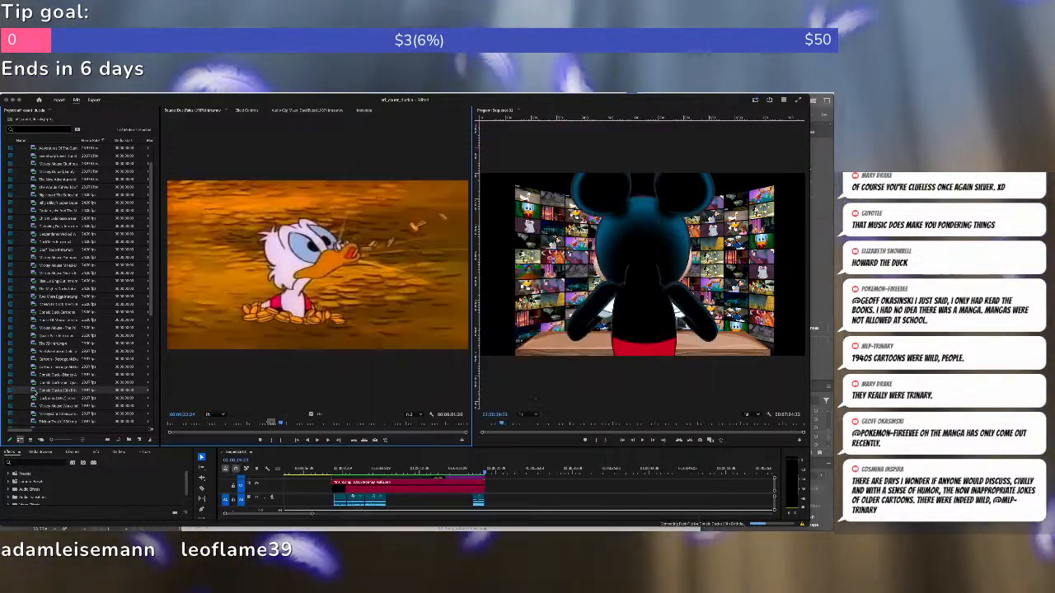
left_click(366, 425)
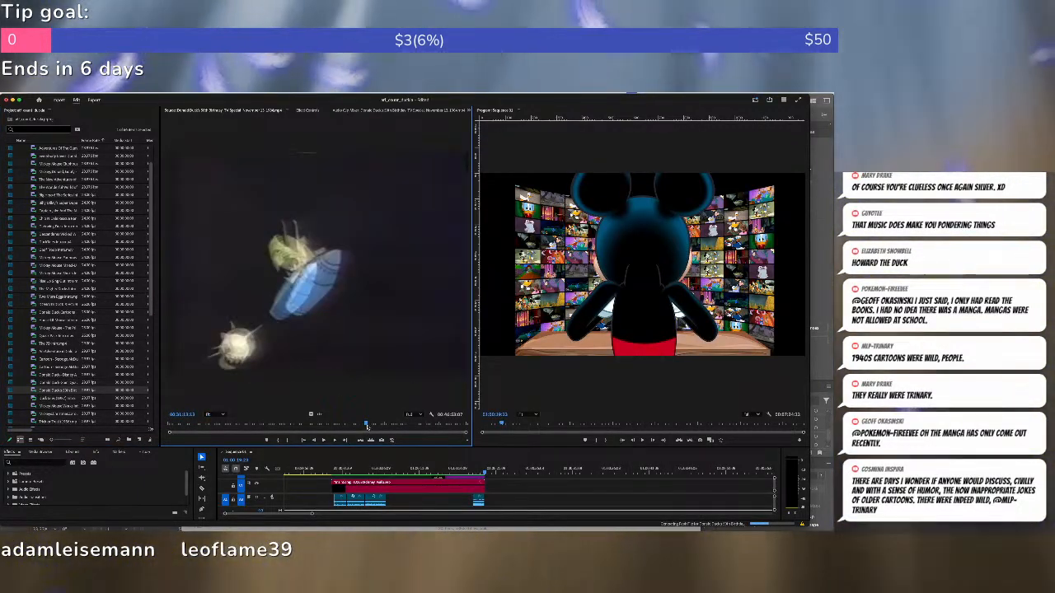
left_click_drag(368, 426, 403, 423)
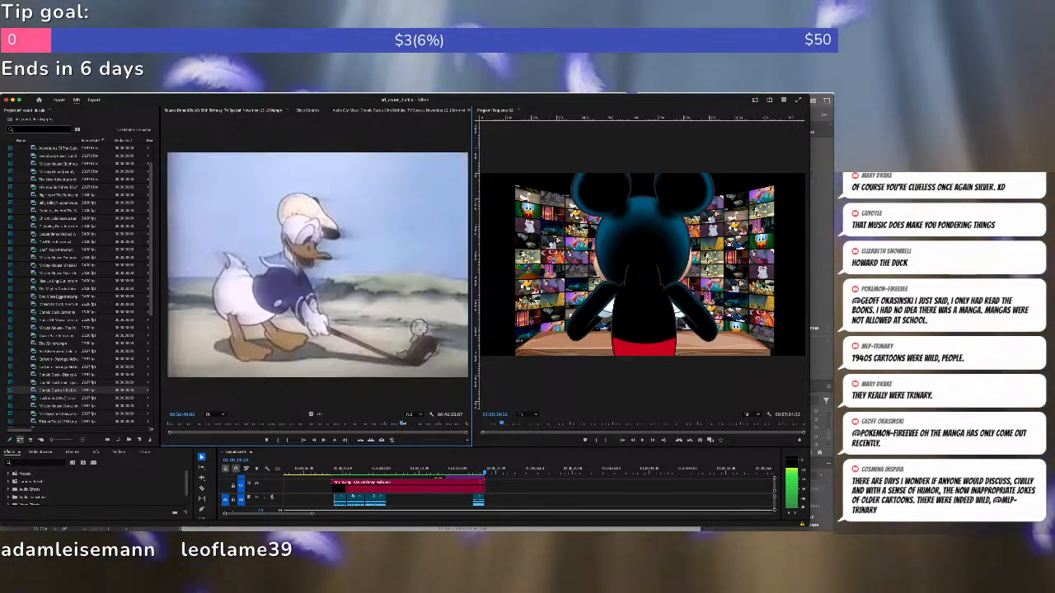
key("super+Tab")
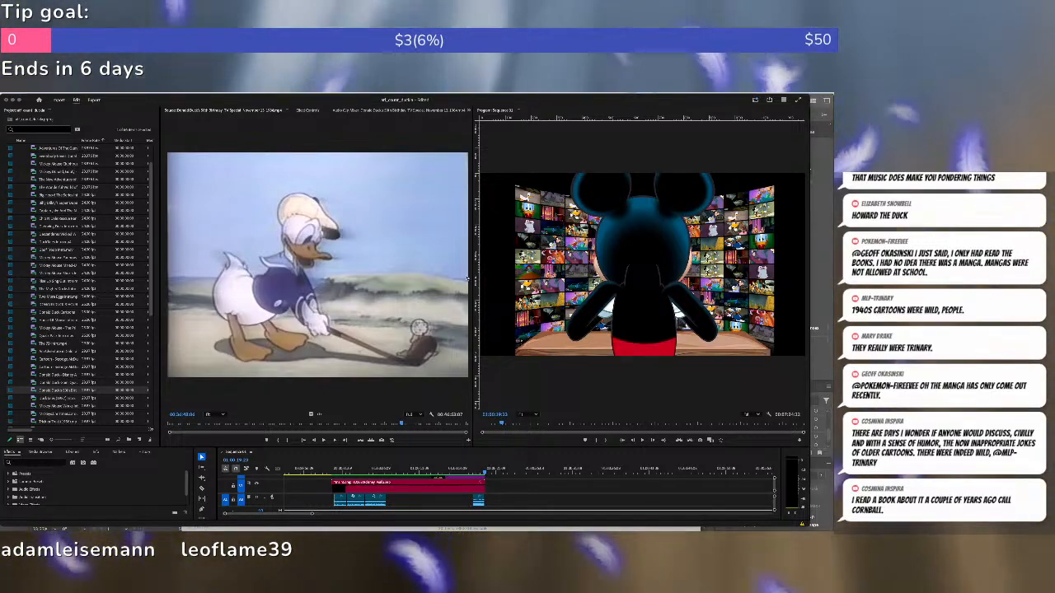
left_click(390, 268)
key("space")
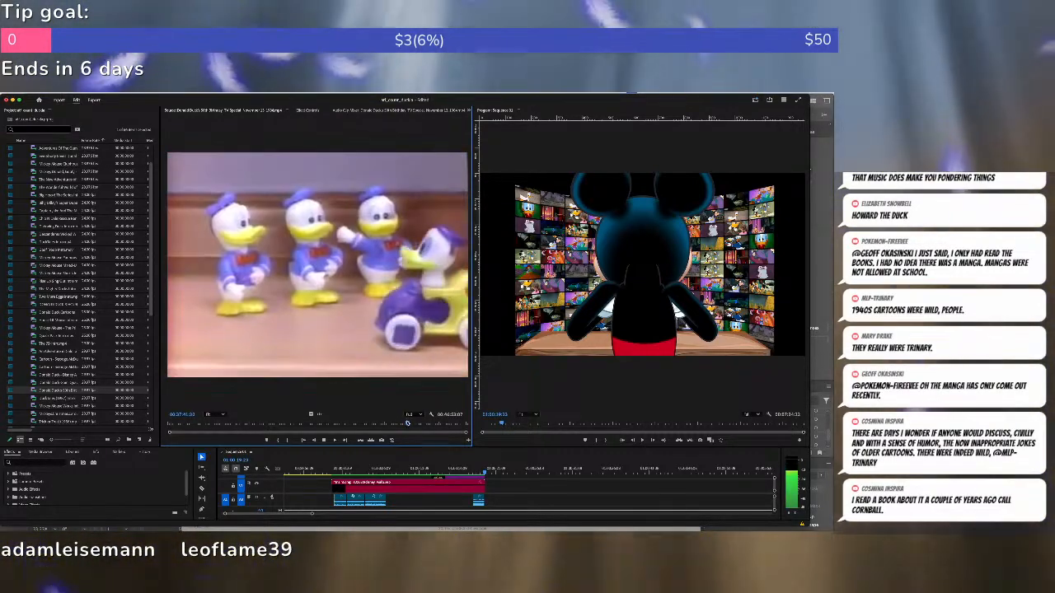
Skim the middle and late portions of the Donald Duck birthday TV special for usable footage.
left_click_drag(407, 425, 435, 425)
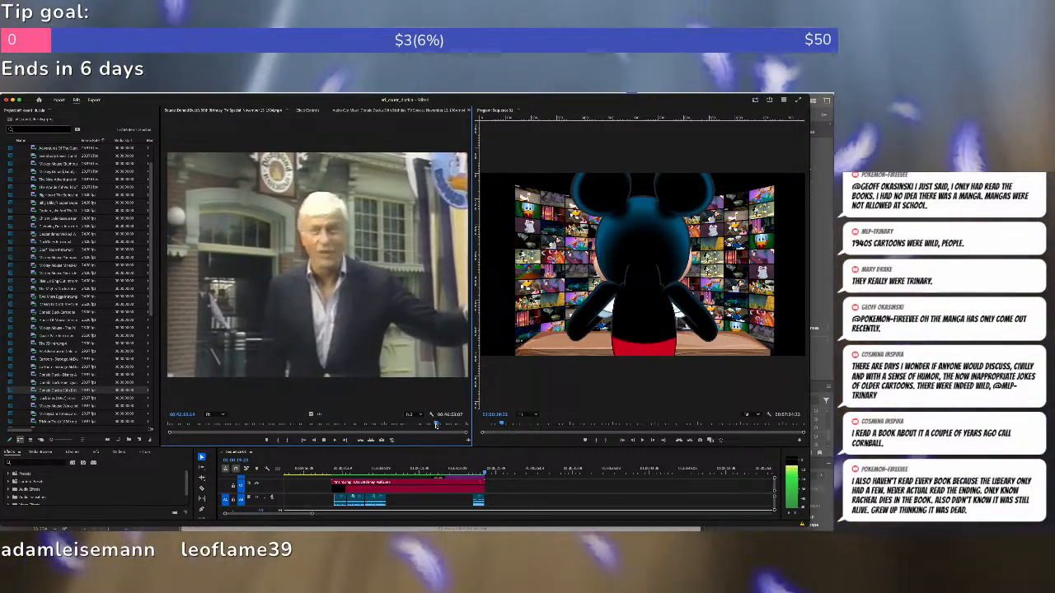
left_click_drag(436, 425, 437, 426)
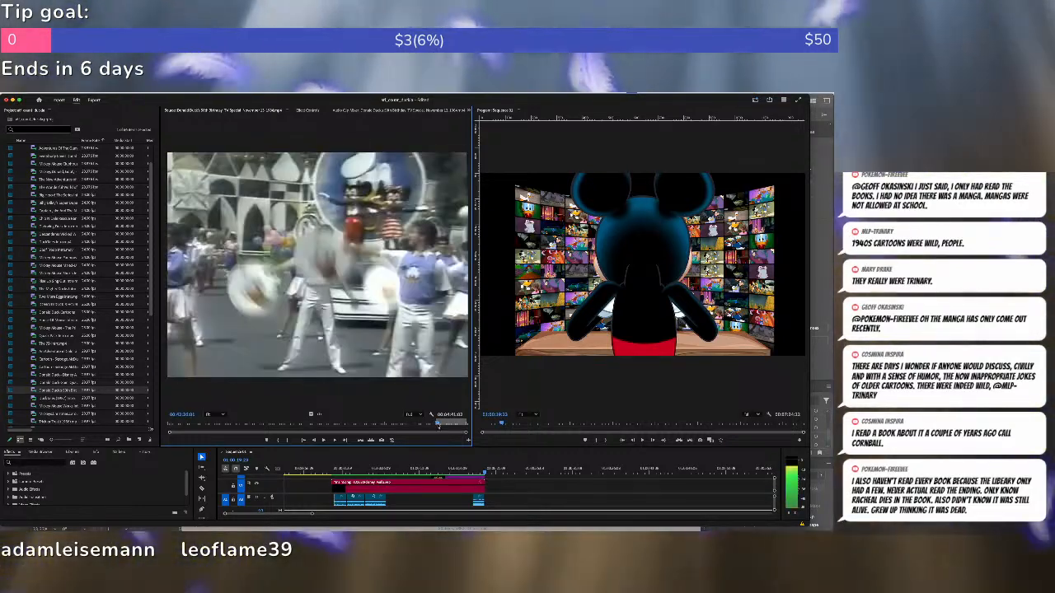
left_click_drag(438, 424, 447, 425)
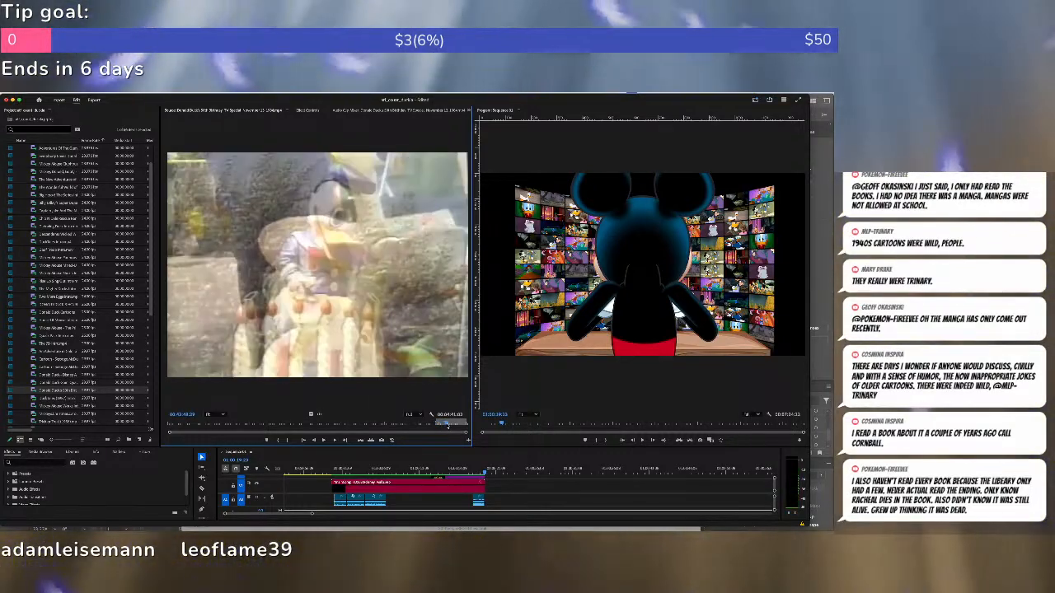
key("space")
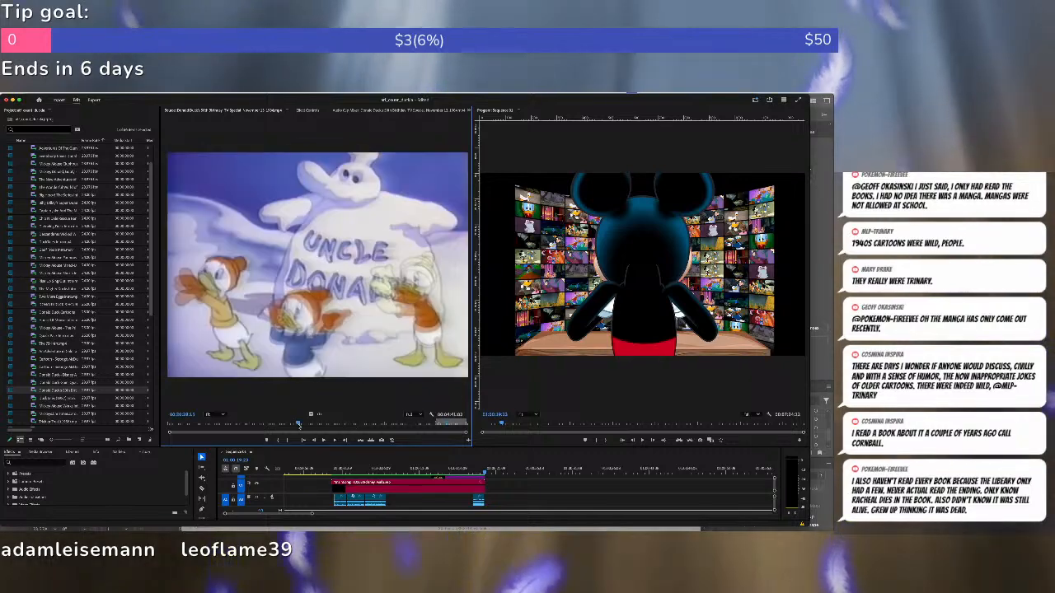
left_click_drag(299, 425, 252, 424)
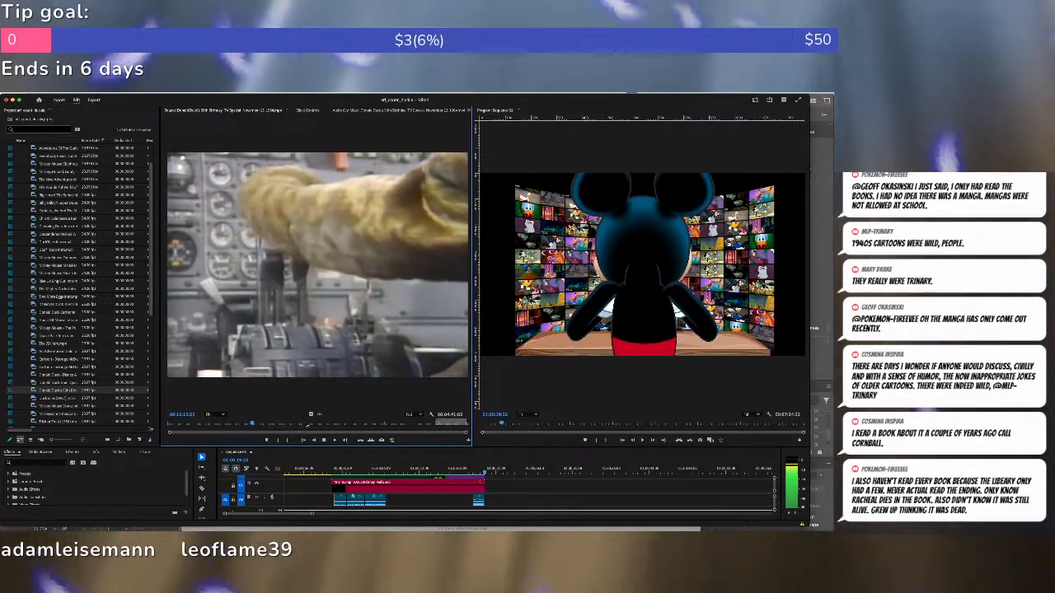
left_click(309, 425)
left_click_drag(311, 424, 335, 424)
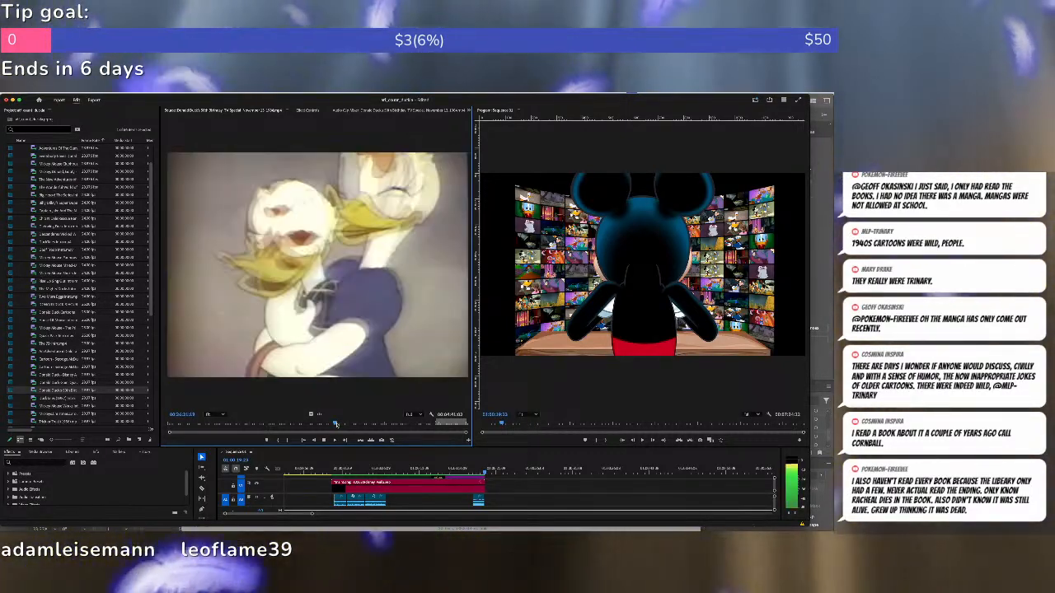
left_click_drag(335, 424, 373, 424)
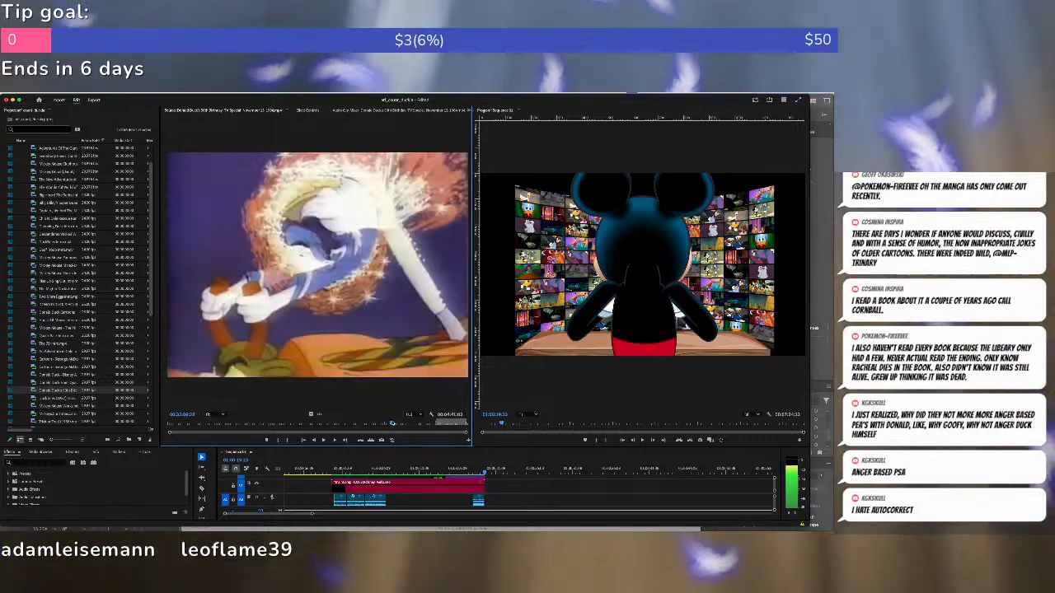
left_click_drag(394, 424, 399, 424)
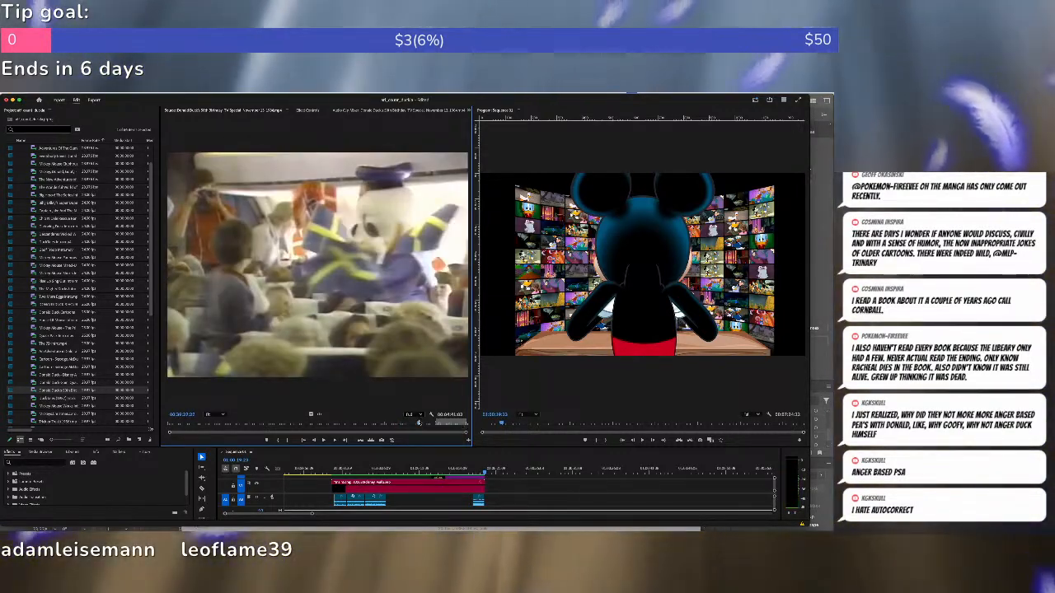
left_click_drag(399, 424, 420, 424)
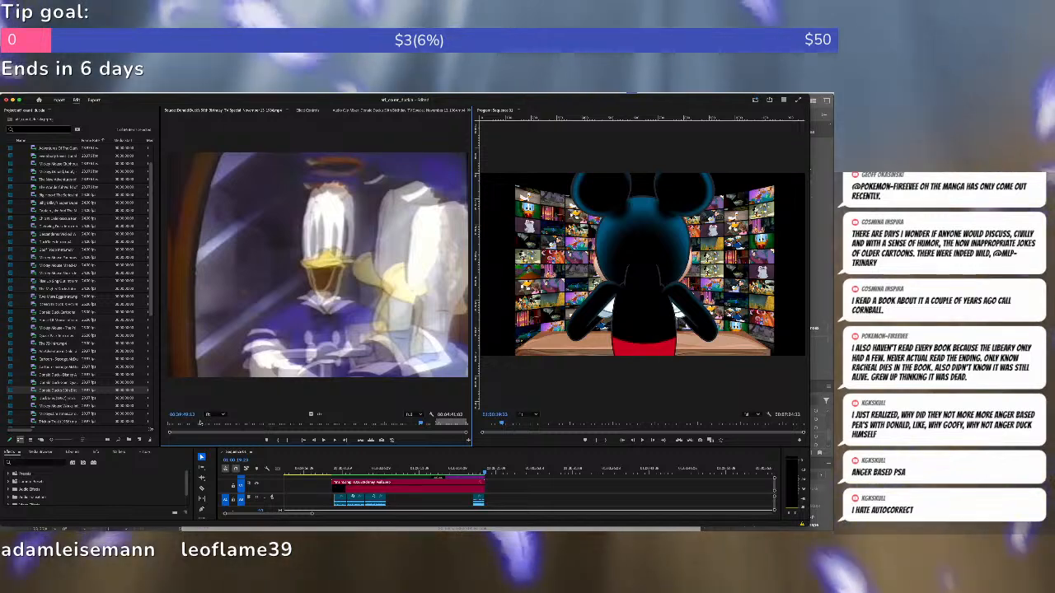
Review the opening portion of the birthday special, marking candidate In points while looking for a usable Donald clip.
left_click(189, 424)
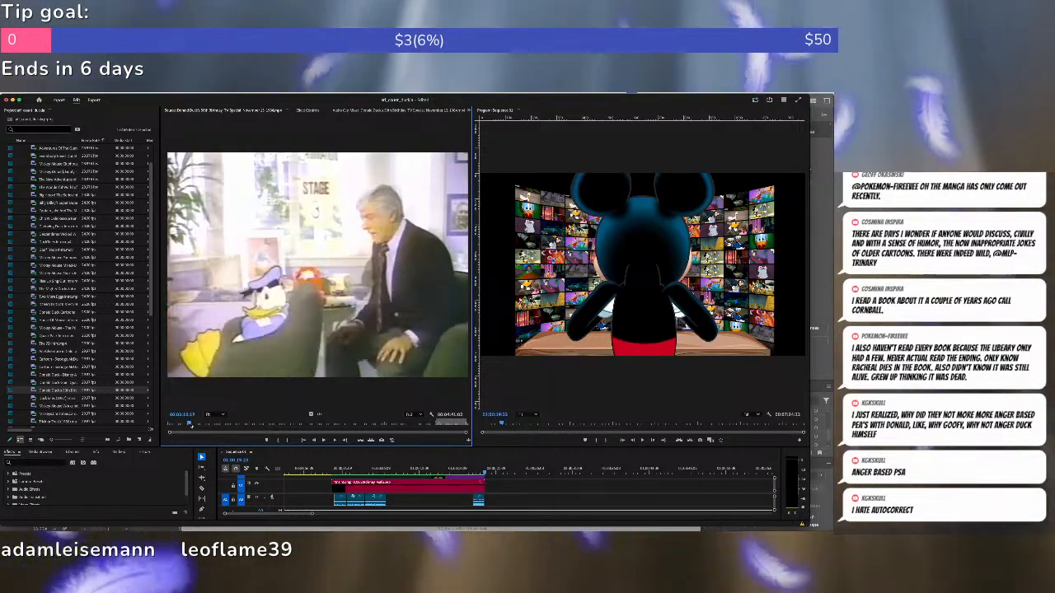
left_click(177, 424)
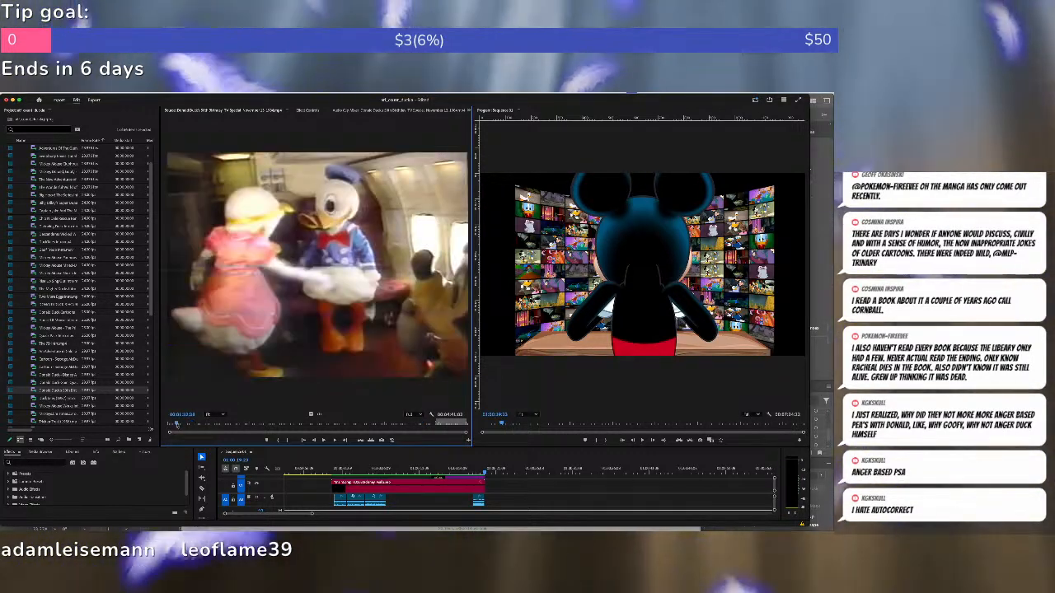
left_click_drag(176, 423, 196, 424)
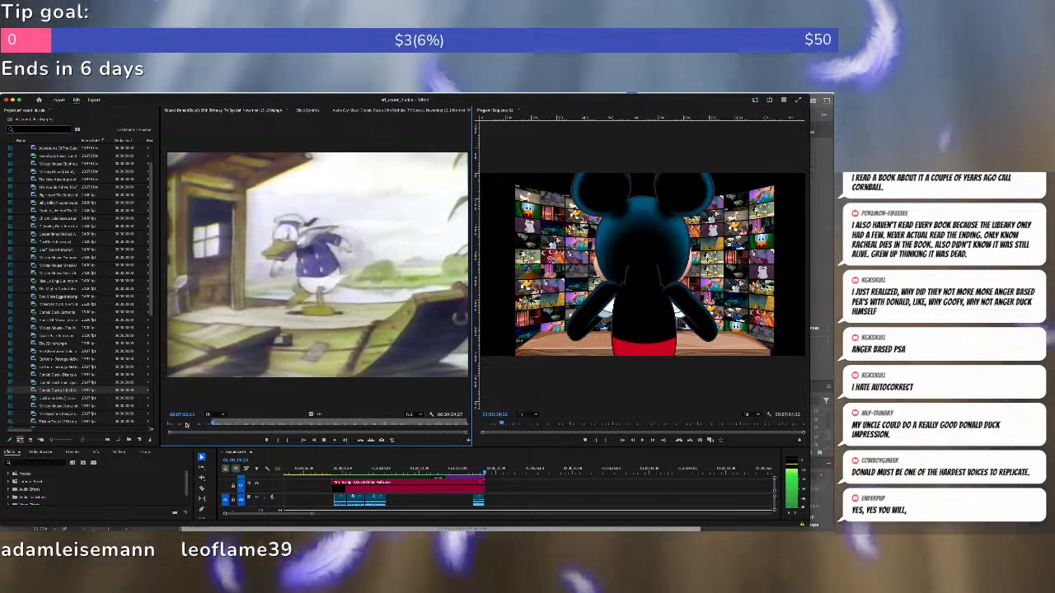
left_click(204, 424)
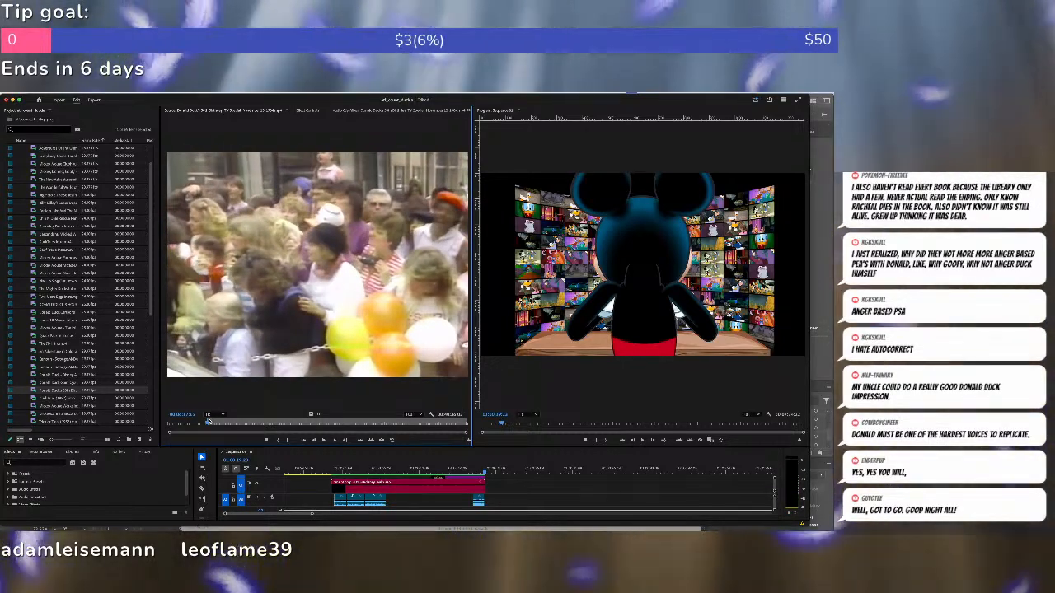
left_click(219, 422)
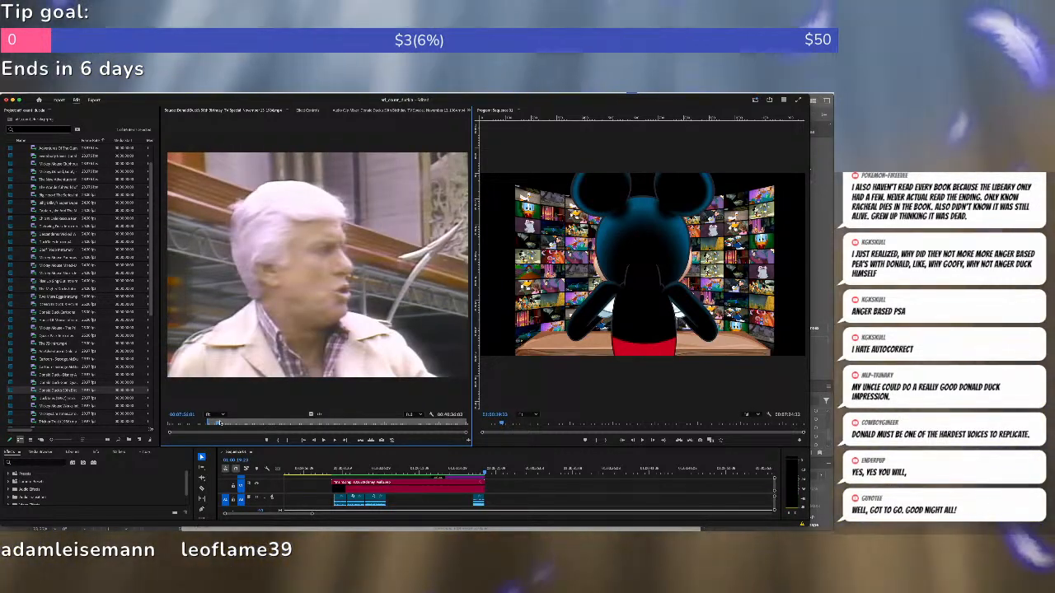
left_click_drag(219, 423, 222, 424)
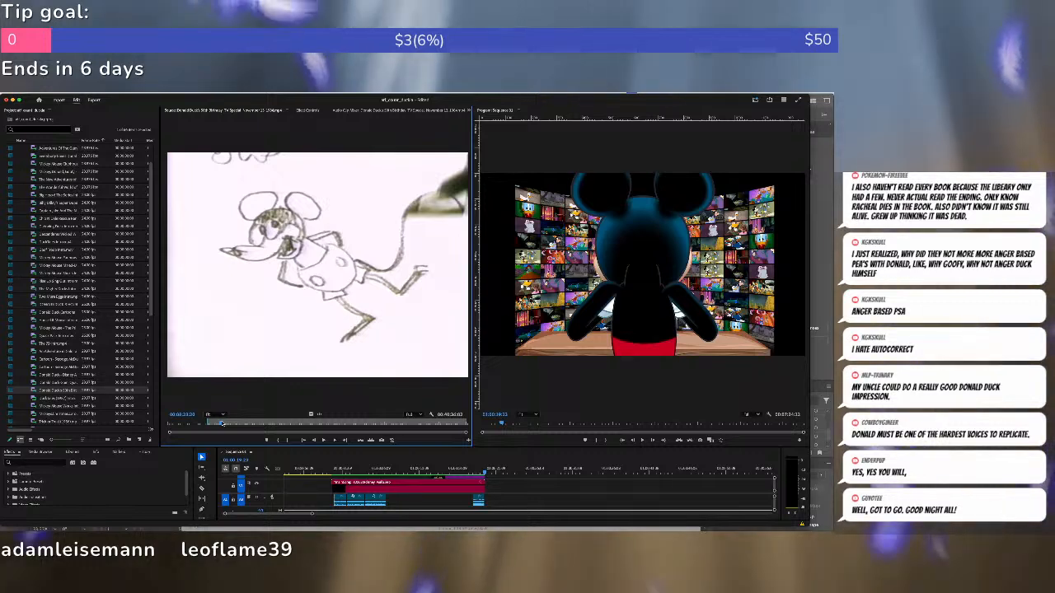
key("space")
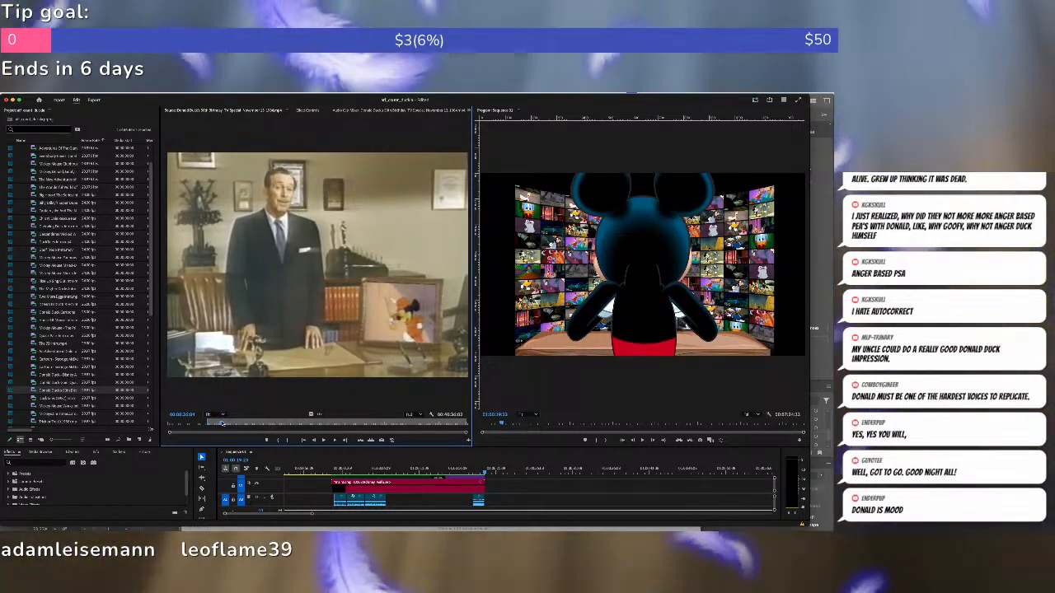
left_click_drag(221, 423, 230, 423)
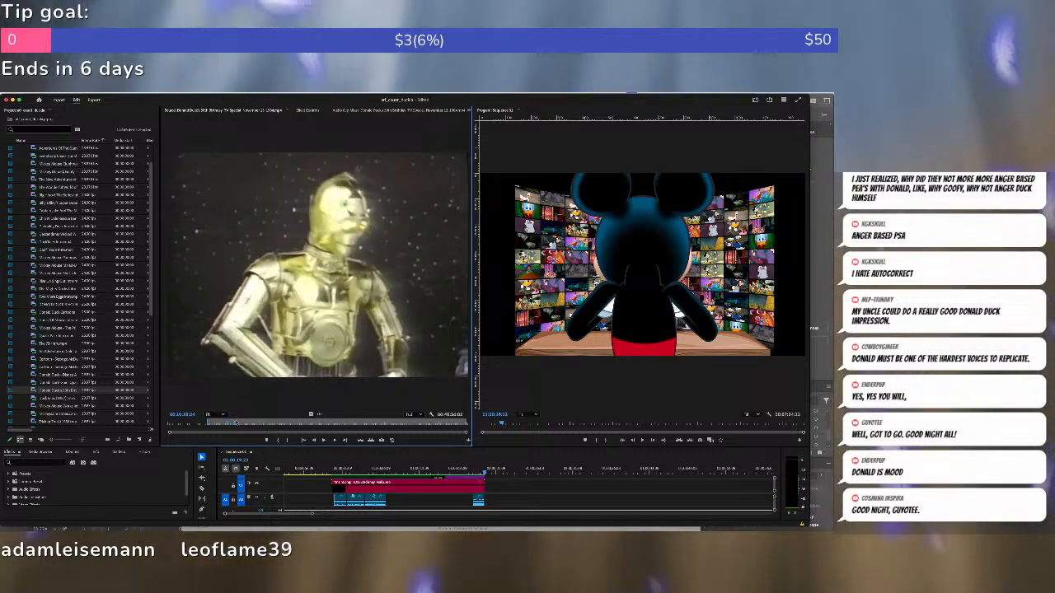
left_click(235, 423)
left_click_drag(236, 423, 251, 422)
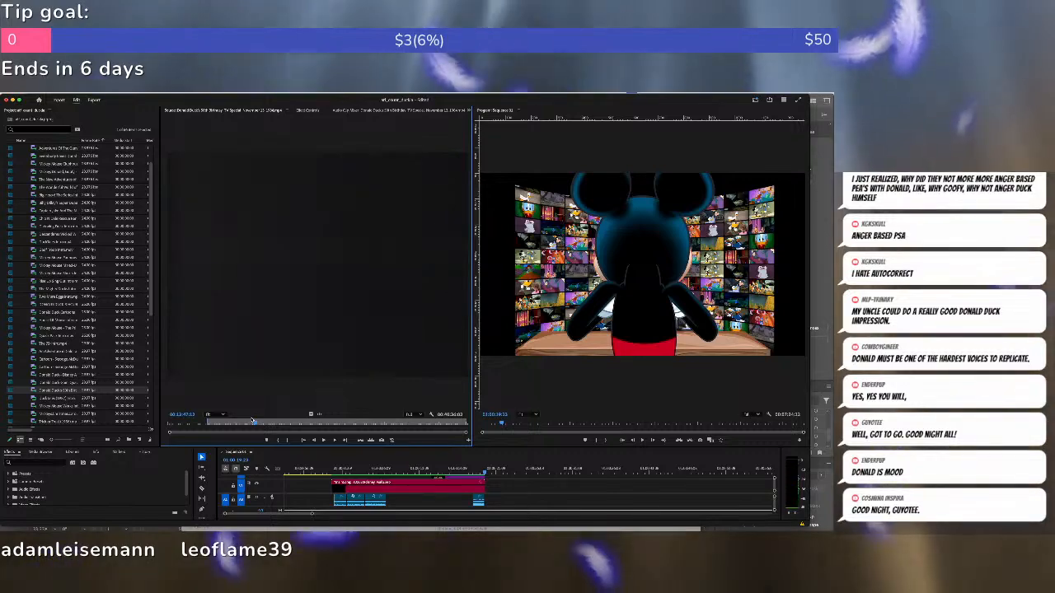
key("i")
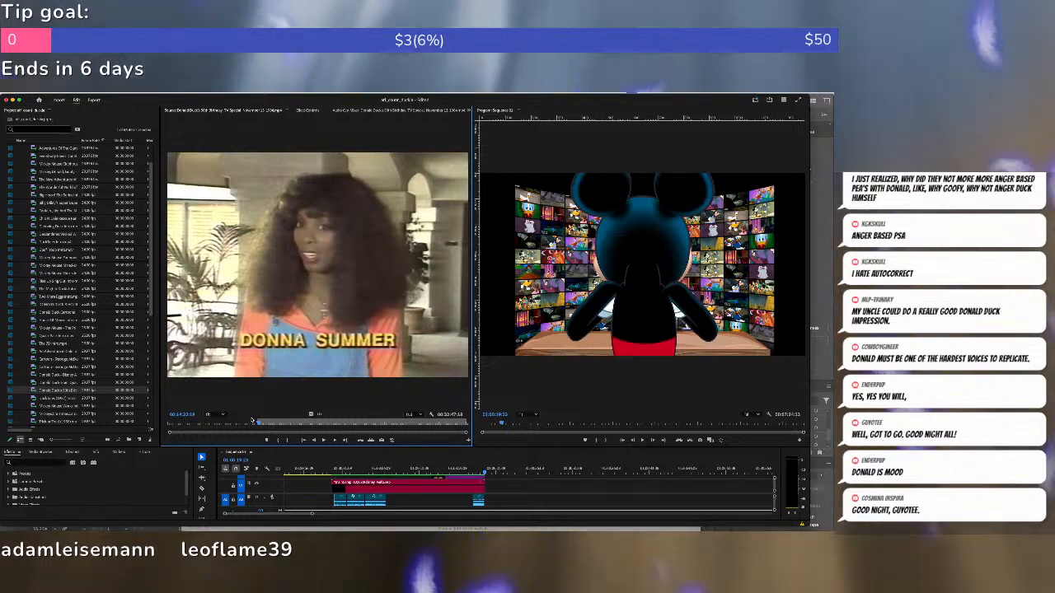
Mark In and Out around the cartoon shot of Donald marching with cymbals and overwrite it into the start of the timeline gap.
left_click_drag(263, 423, 308, 424)
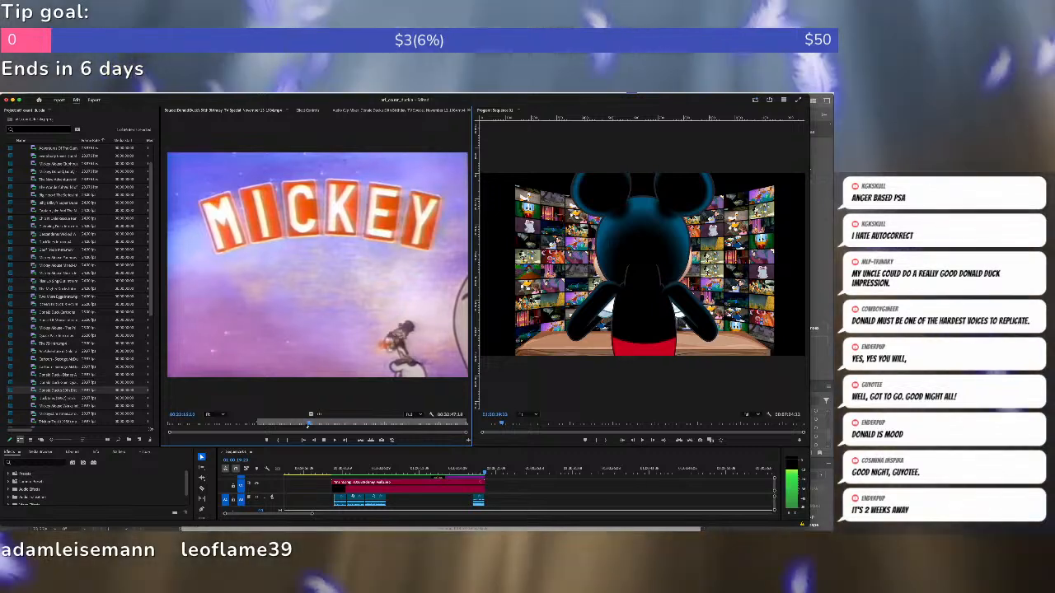
key("i")
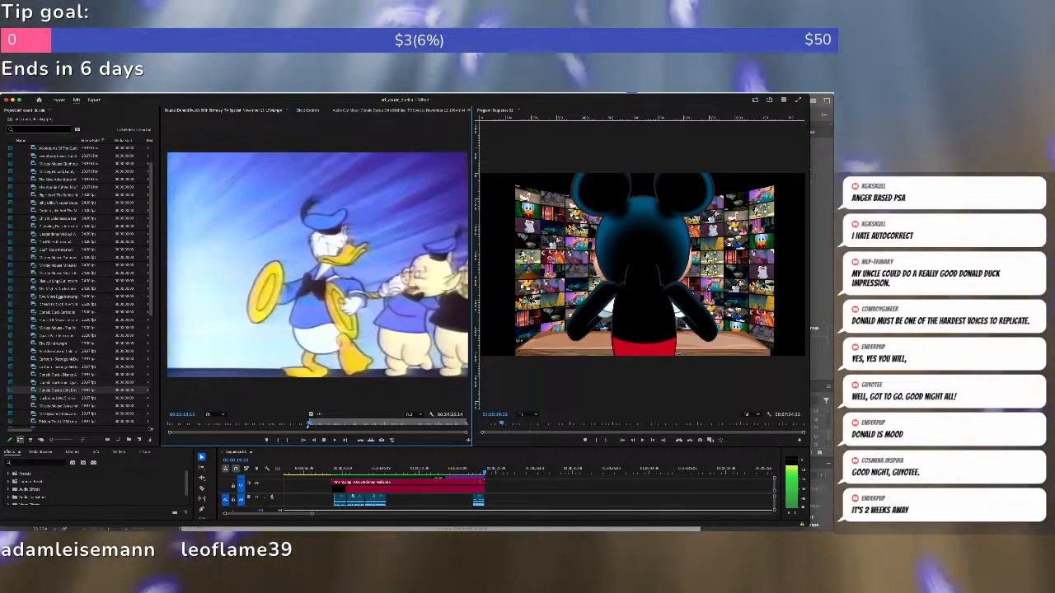
key("o")
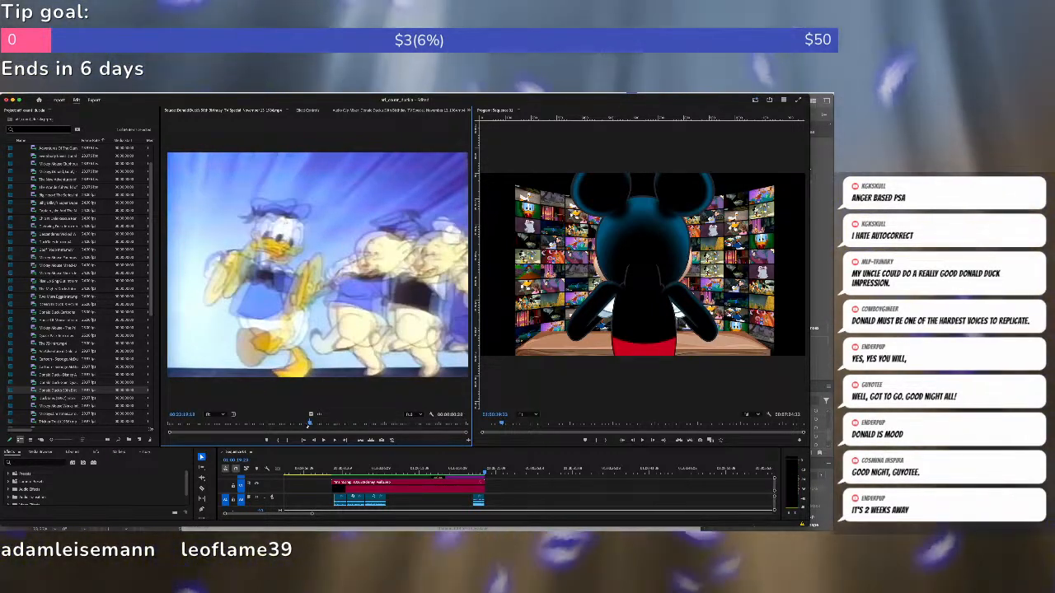
left_click(392, 471)
key(".")
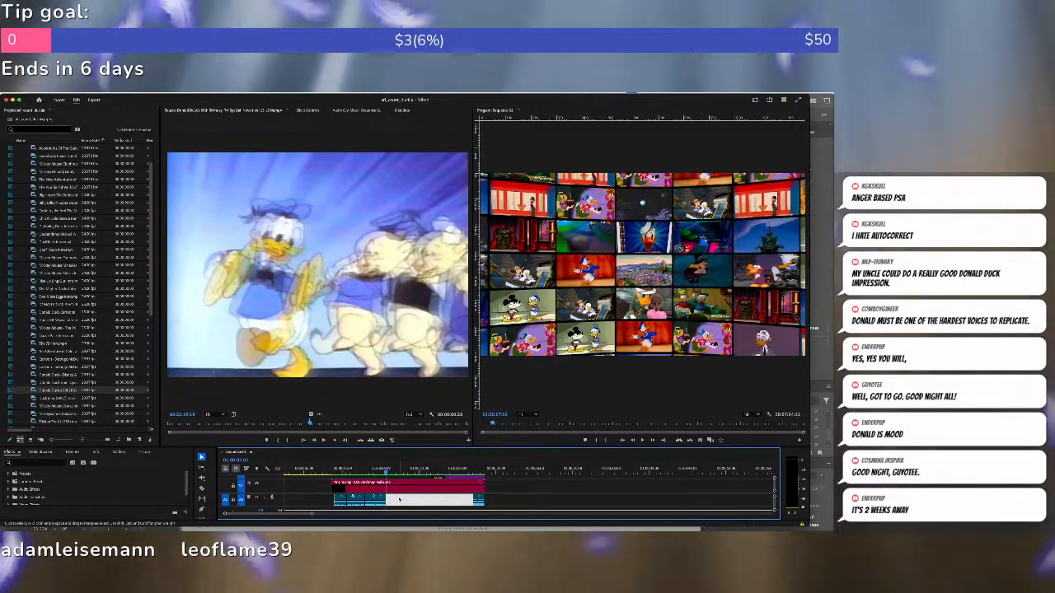
key("space")
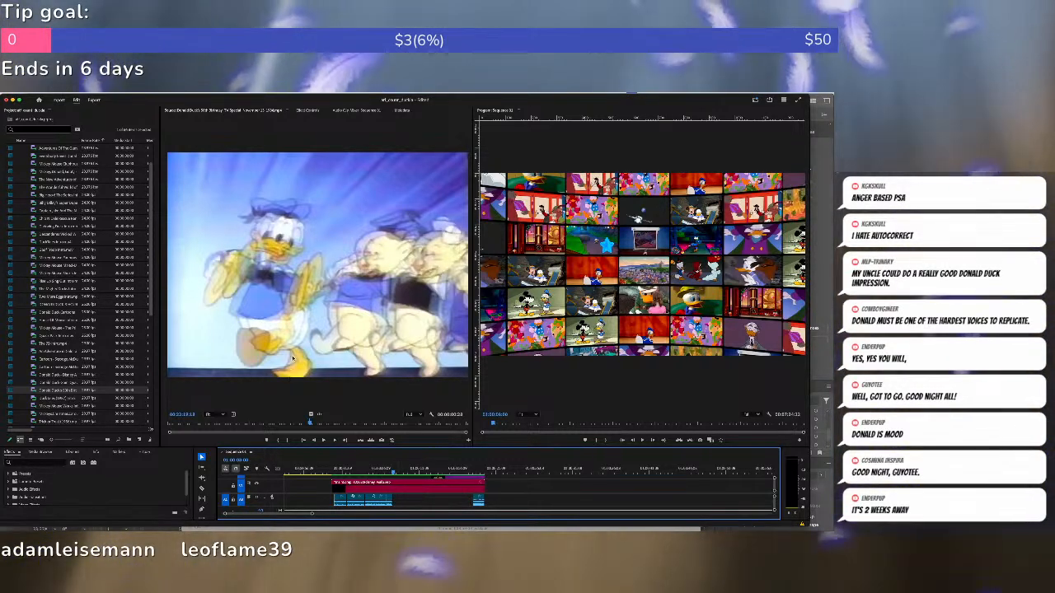
Resume playing the birthday special from the cymbal-marching shot to look for another Donald clip.
left_click(352, 313)
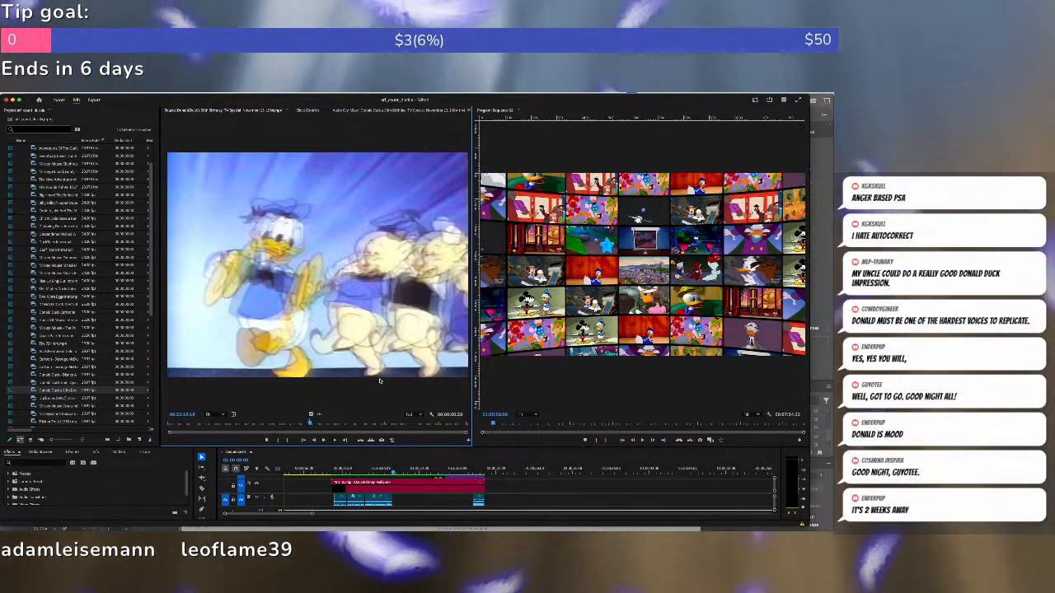
left_click(561, 500)
left_click(394, 333)
key("space")
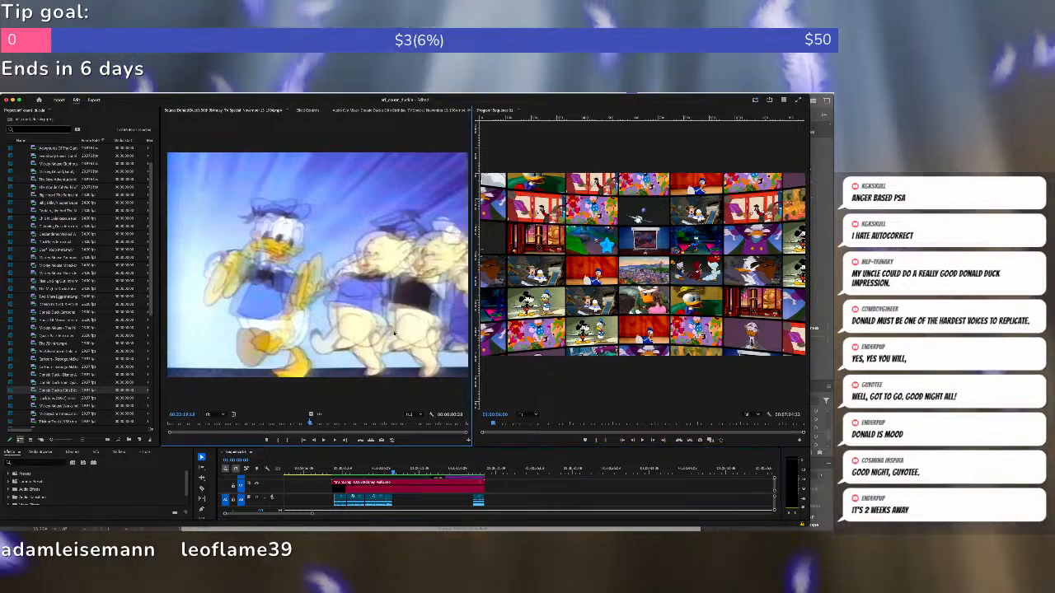
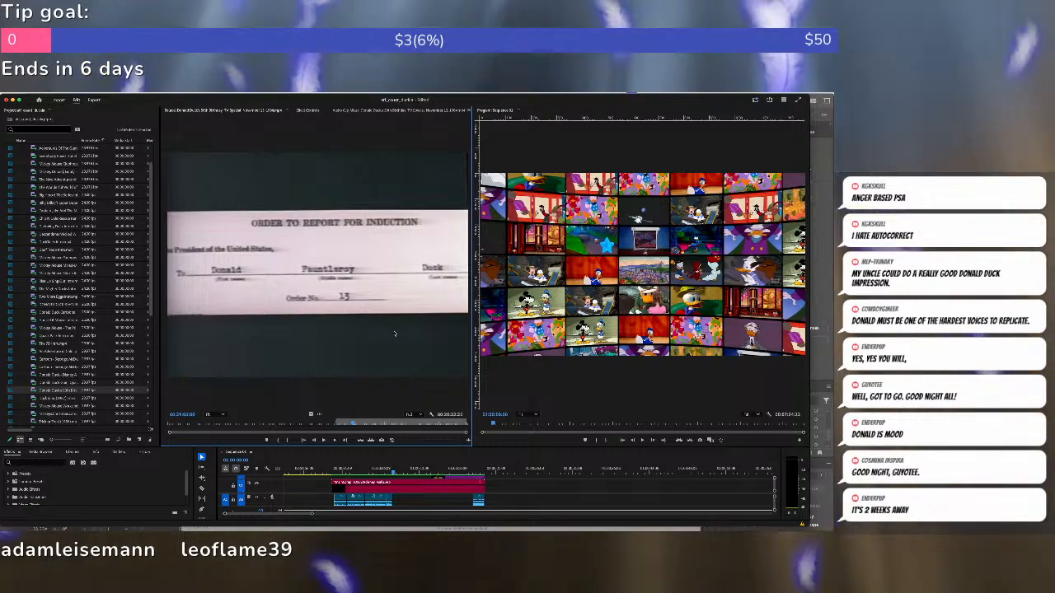
Filter the project clips by "three" and open the Legend of the Three Caballeros clip in the Source monitor.
scroll(53, 302, "down", 2)
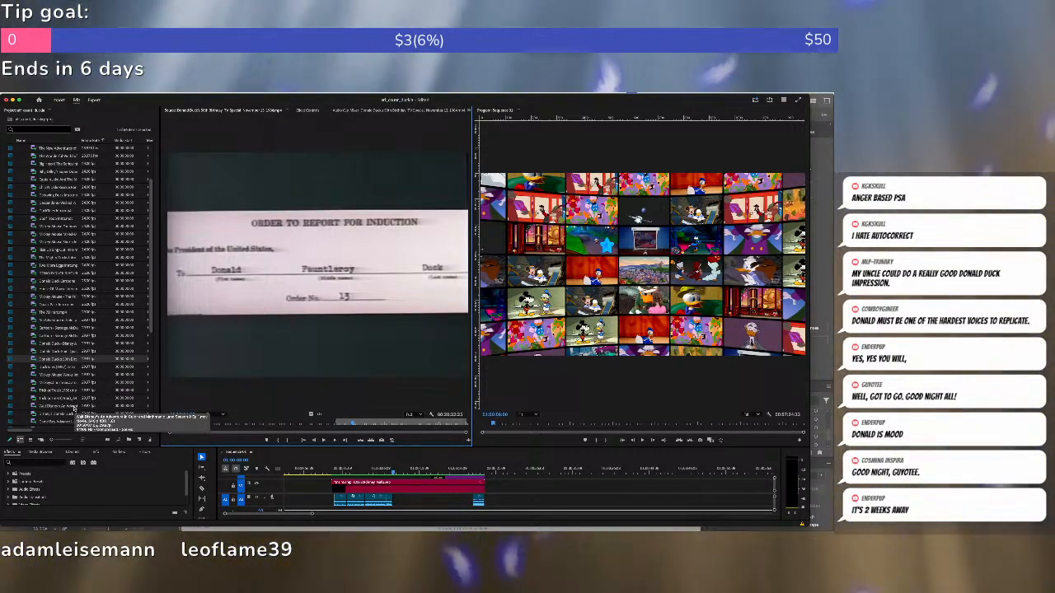
scroll(75, 410, "up", 2)
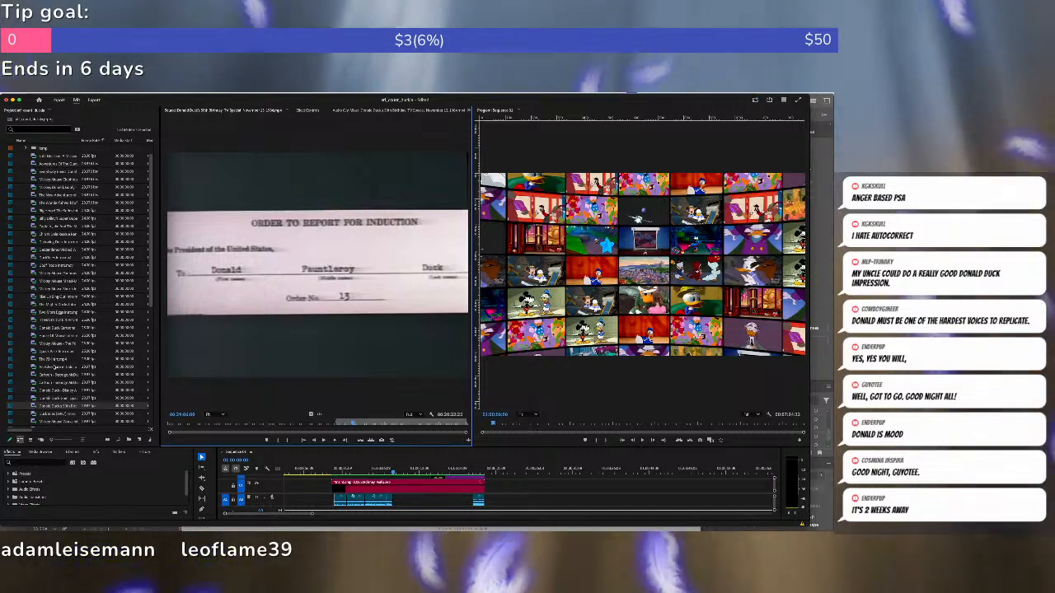
scroll(54, 368, "up", 3)
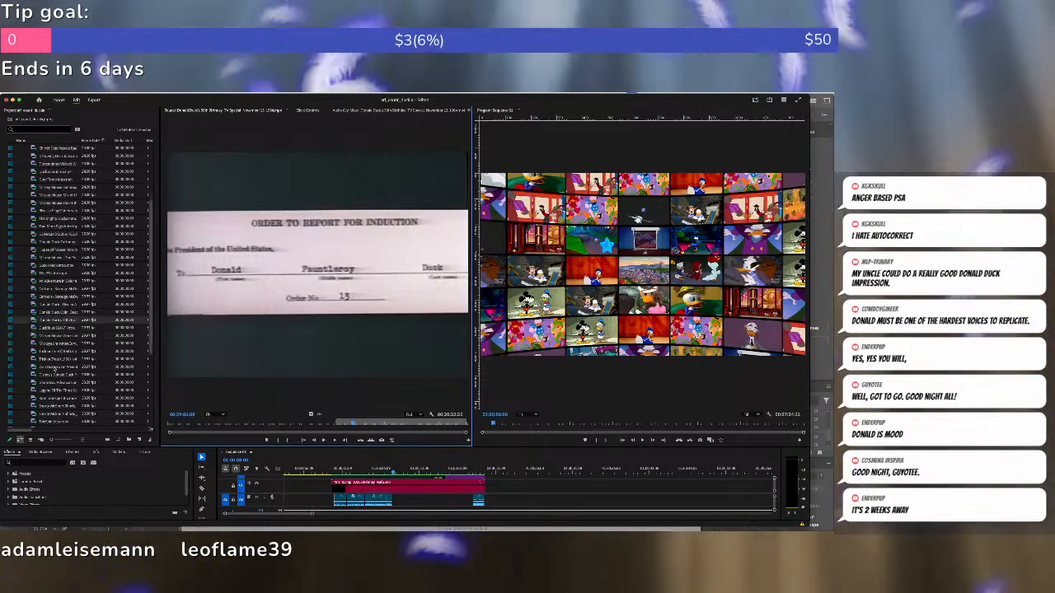
scroll(54, 368, "down", 2)
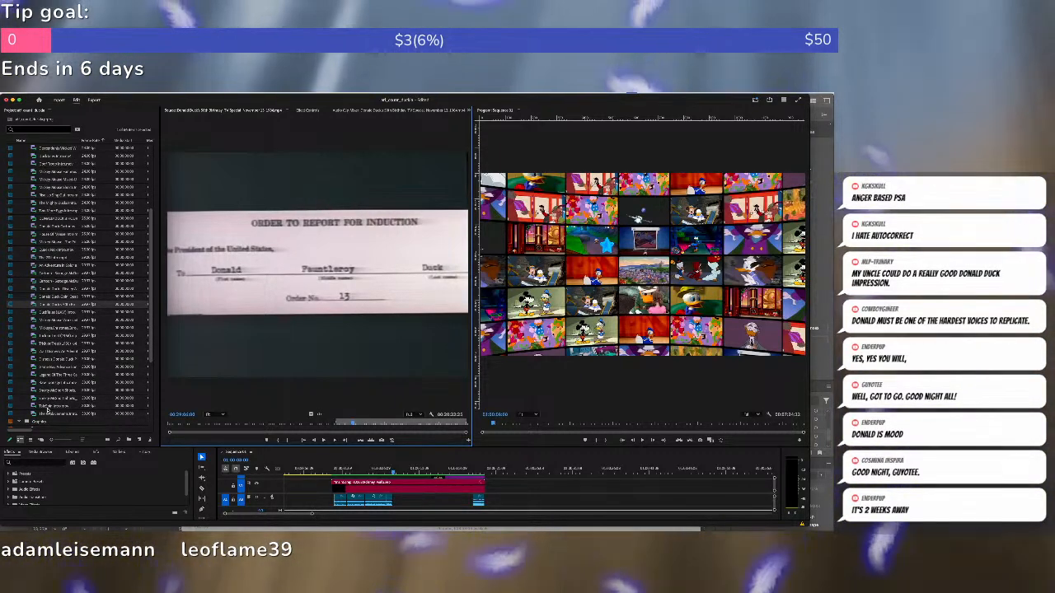
scroll(47, 405, "up", 5)
left_click(42, 130)
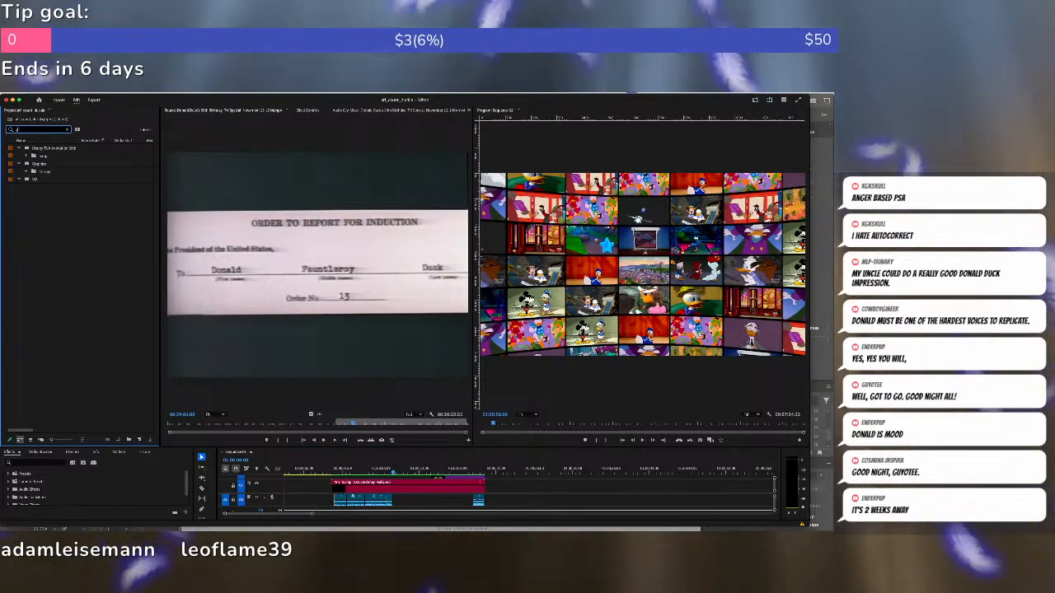
type("ree")
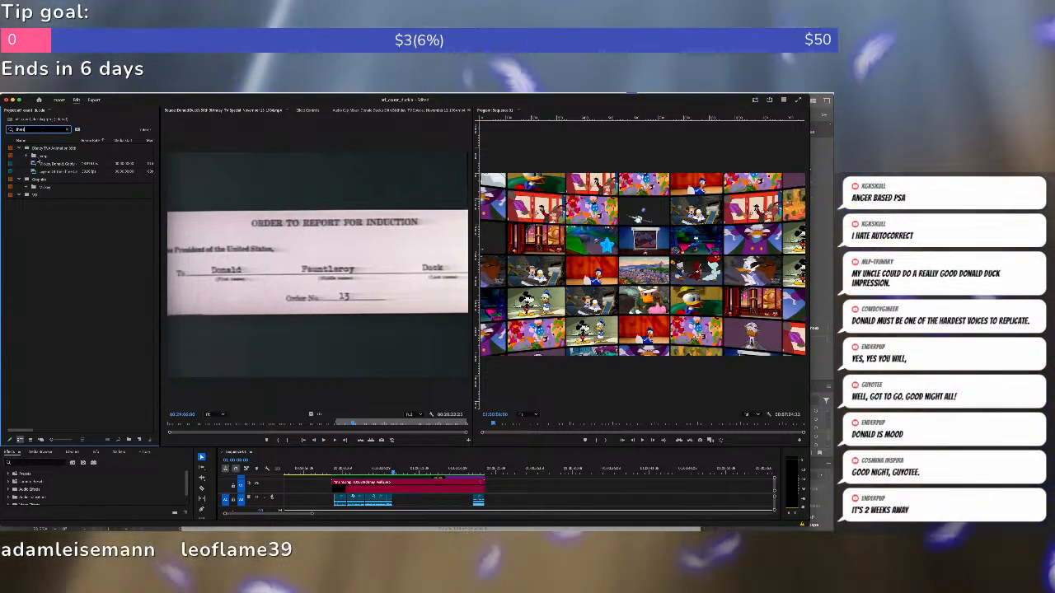
double_click(34, 171)
Review the opening of the Three Caballeros clip, marking candidate In points while working back towards the Donald Duck title card.
key("space")
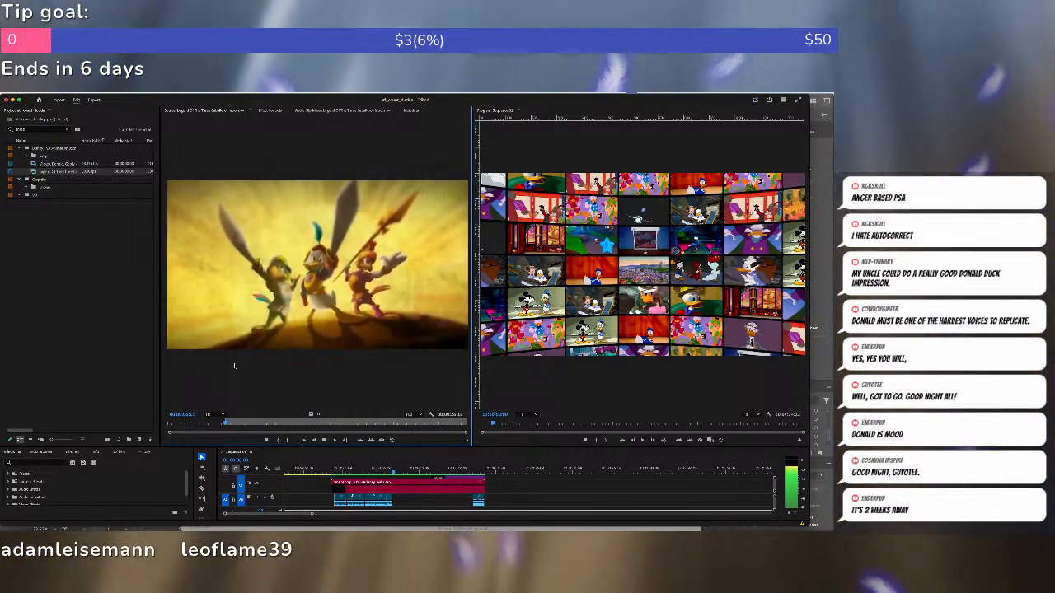
key("k")
key("i")
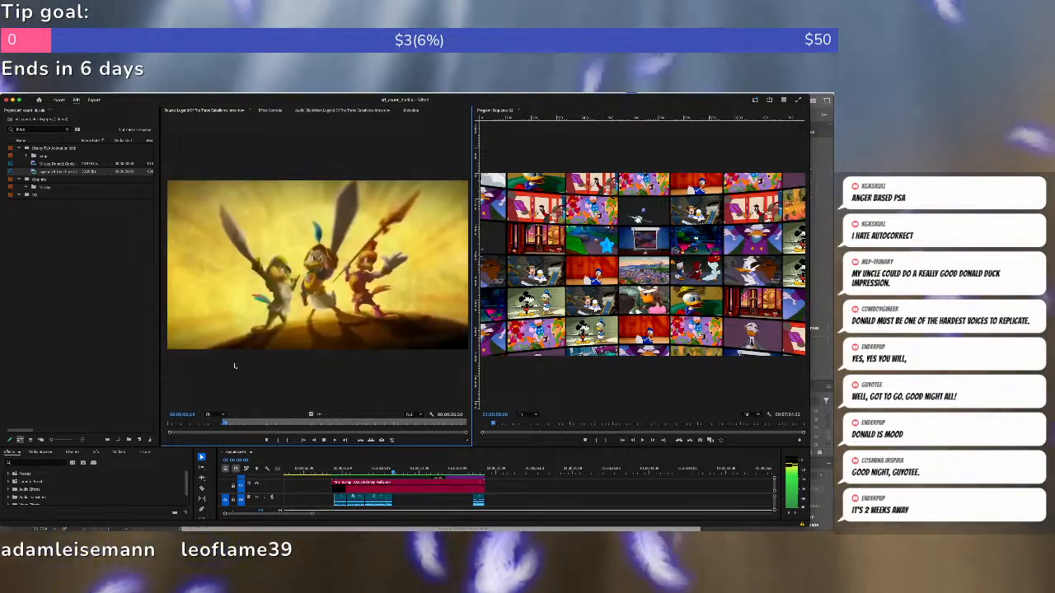
key("j")
key("j")
key("k")
key("l")
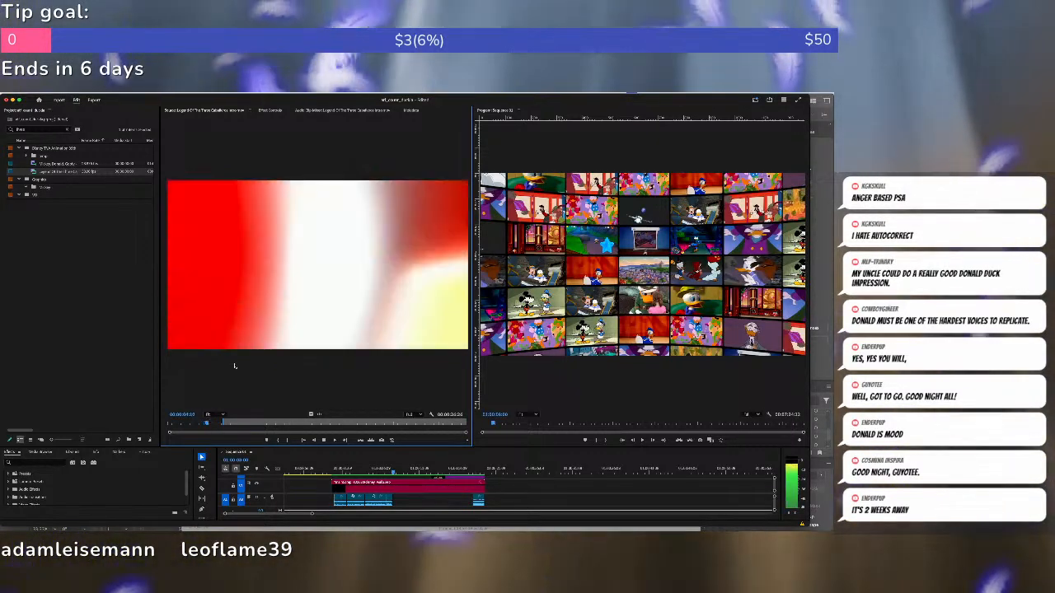
key("Left")
key("Left")
key("Left")
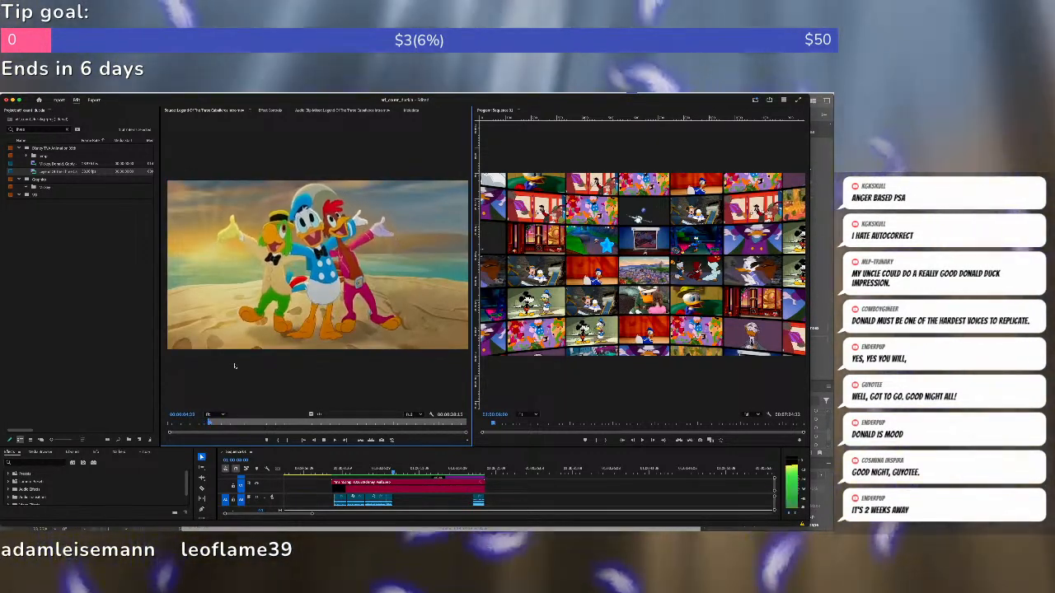
key("Right")
key("Left")
key("Left")
key("j")
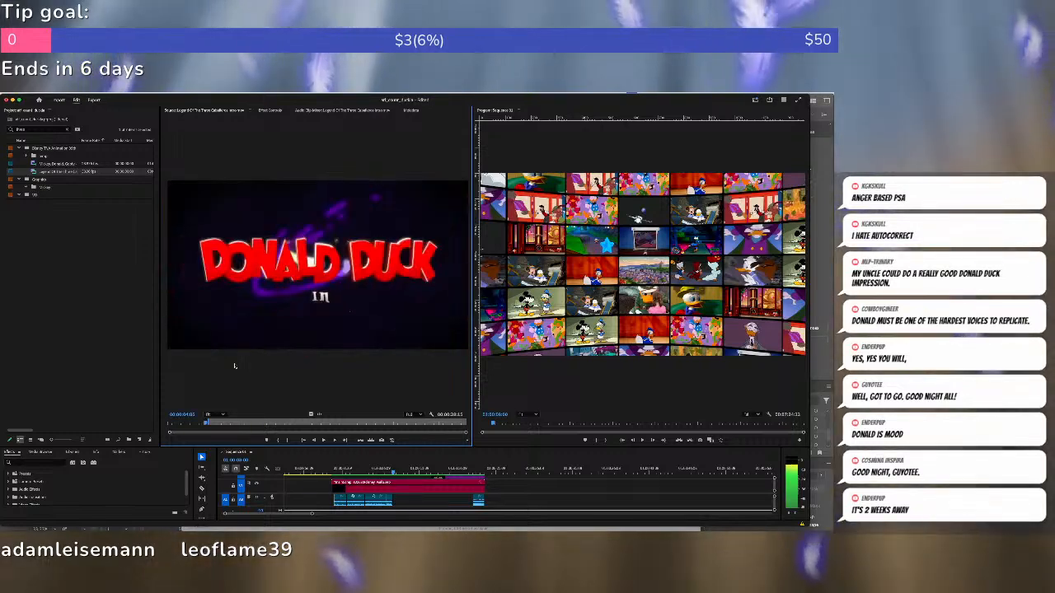
Mark In at the Donald Duck title card and Out on Donald pointing upward, and overwrite that range into the timeline gap.
key("k")
key("i")
key("l")
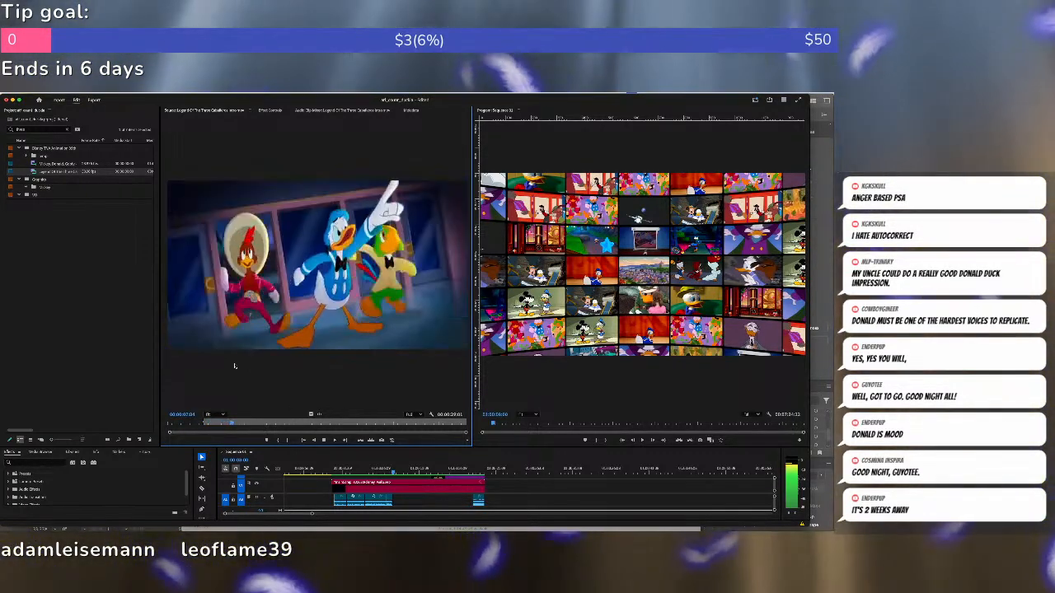
key("k")
key("o")
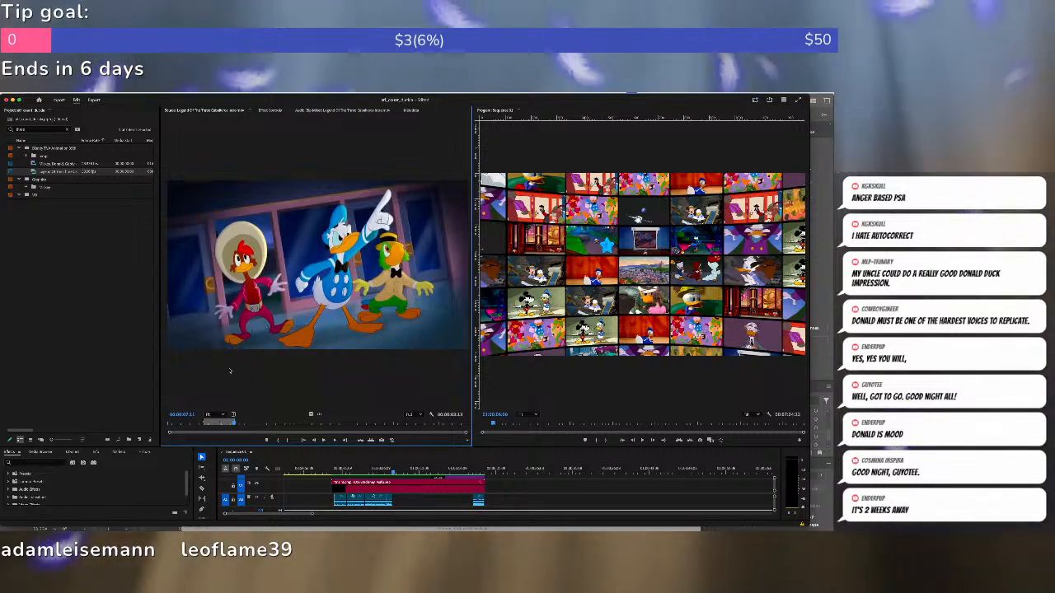
key(".")
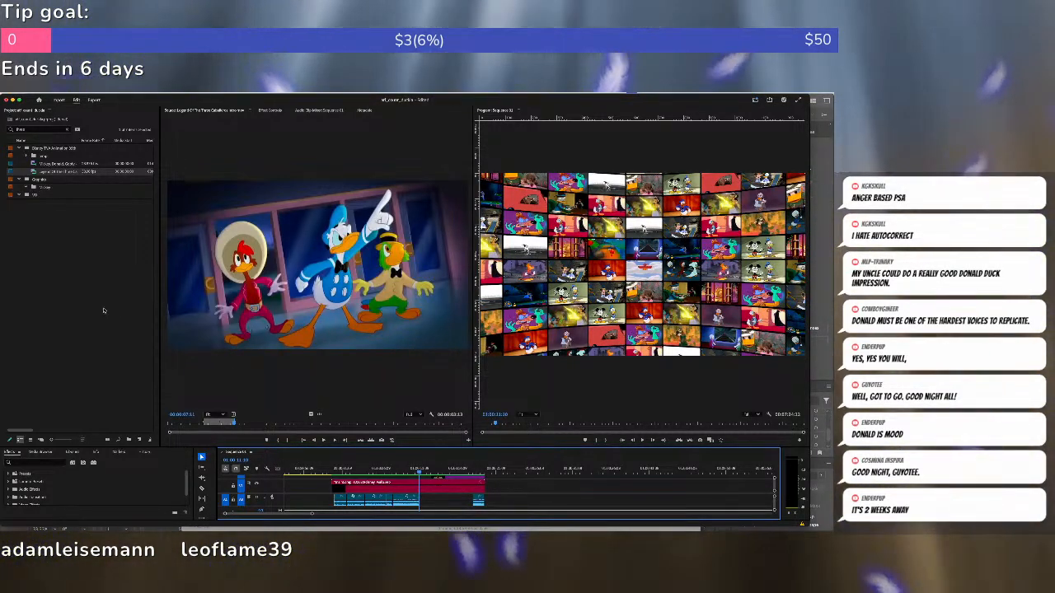
Filter the project clips by "birthday", open Donald Duck's birthday special in the Source monitor and play it from near its beginning.
double_click(39, 130)
type("birt")
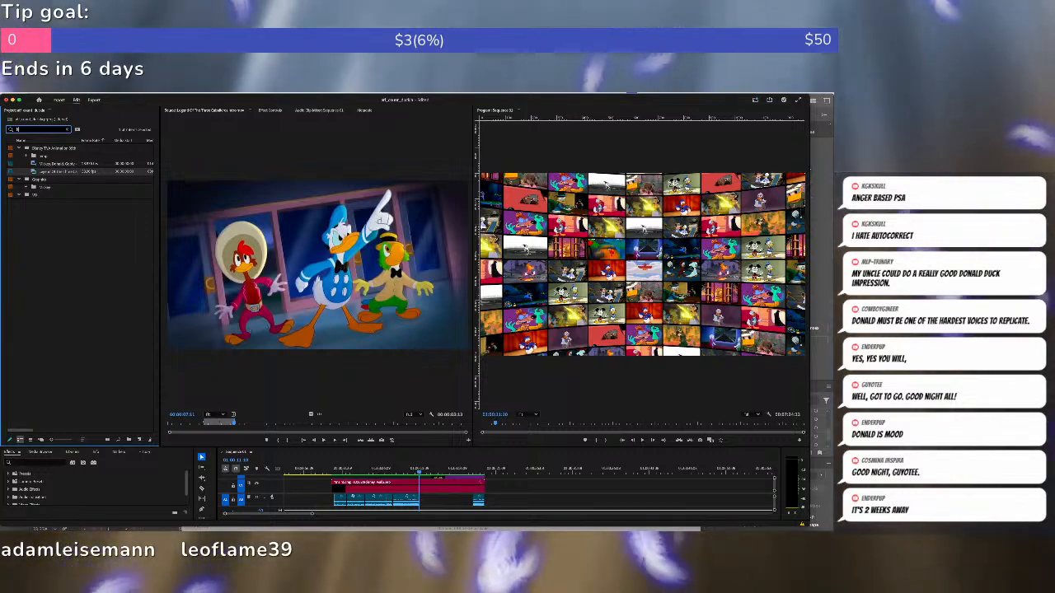
type("hday")
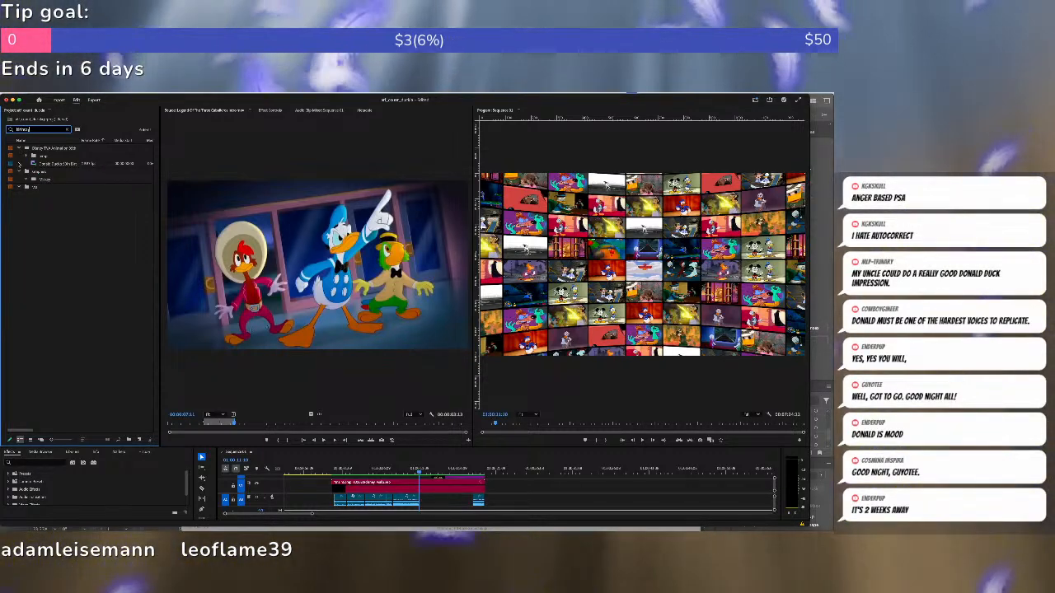
double_click(33, 164)
left_click_drag(210, 425, 169, 423)
key("space")
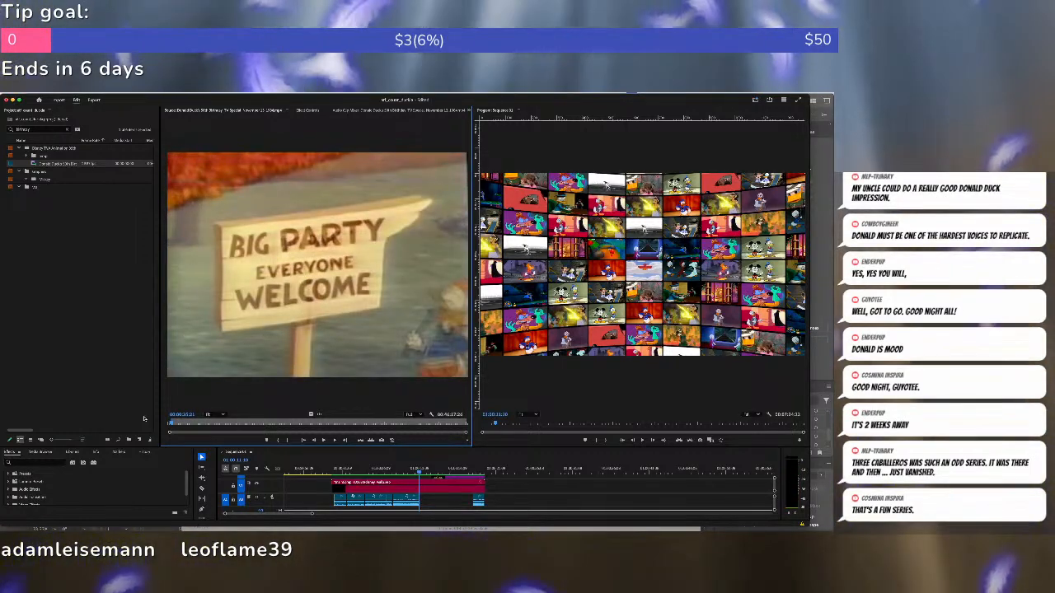
Play back the sequence from the first of the inserted clips to review the edit so far.
left_click(508, 493)
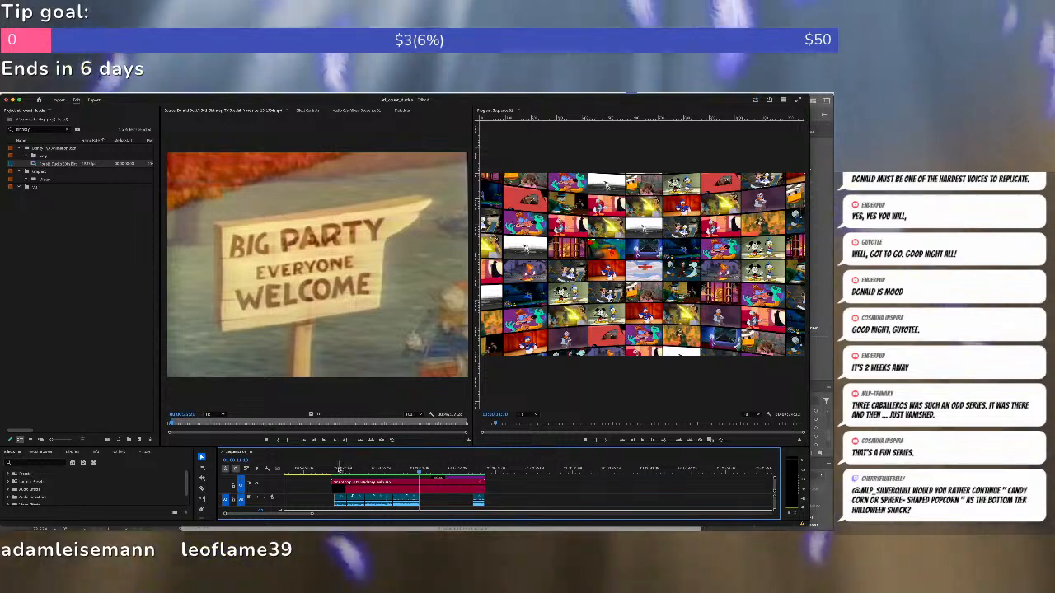
left_click(335, 469)
key("space")
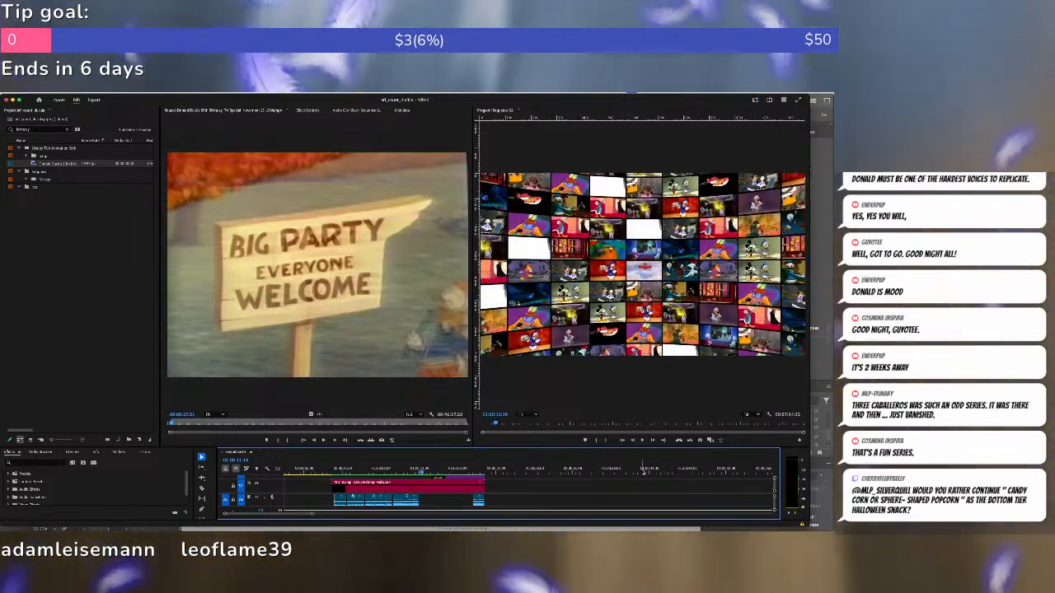
Clear the project filter and open the Scrooge McDuck and Money cartoon in the Source monitor.
left_click(19, 226)
left_click(66, 129)
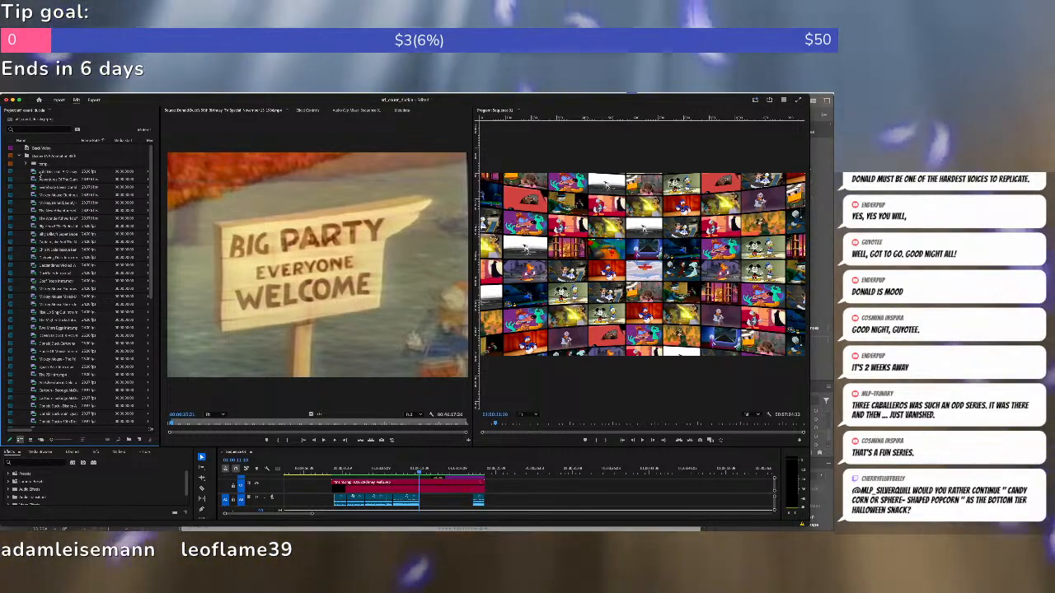
scroll(38, 174, "down", 2)
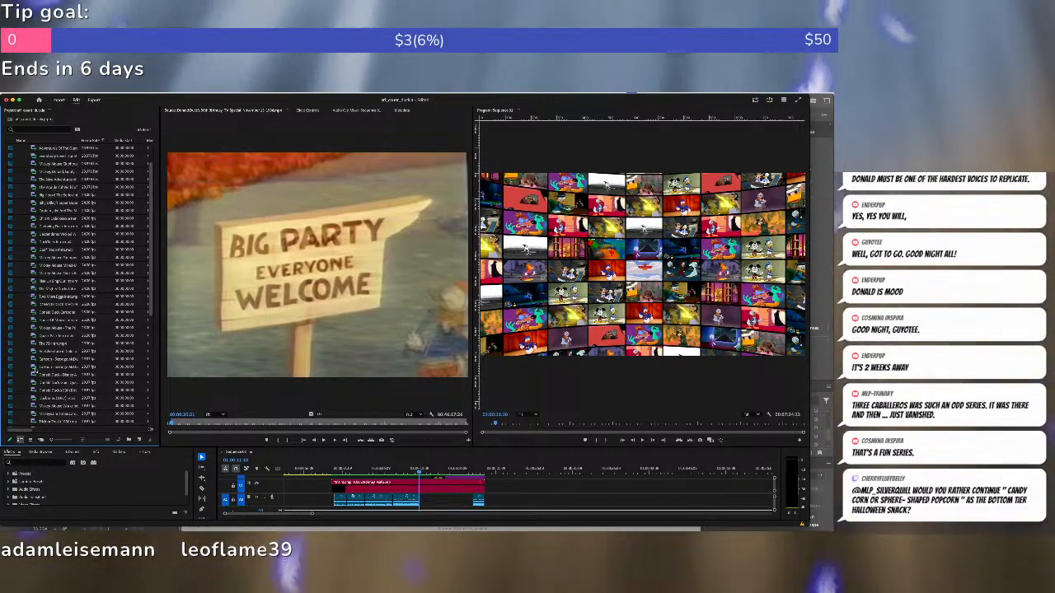
double_click(35, 369)
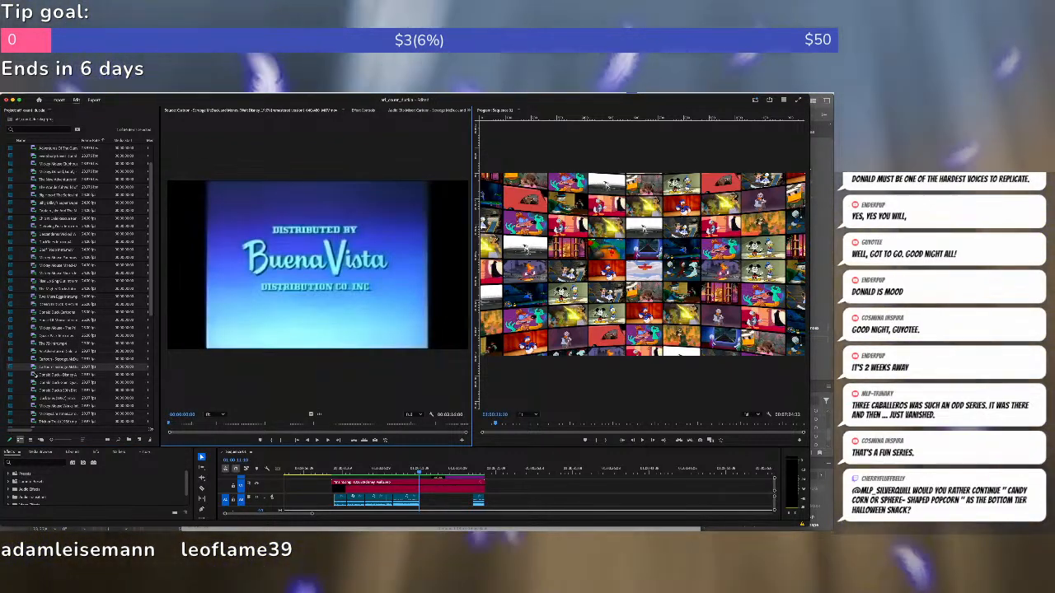
Open the Donald Duck PK: Out of the Shadows game clip in the Source monitor and preview its beginning.
scroll(36, 392, "down", 3)
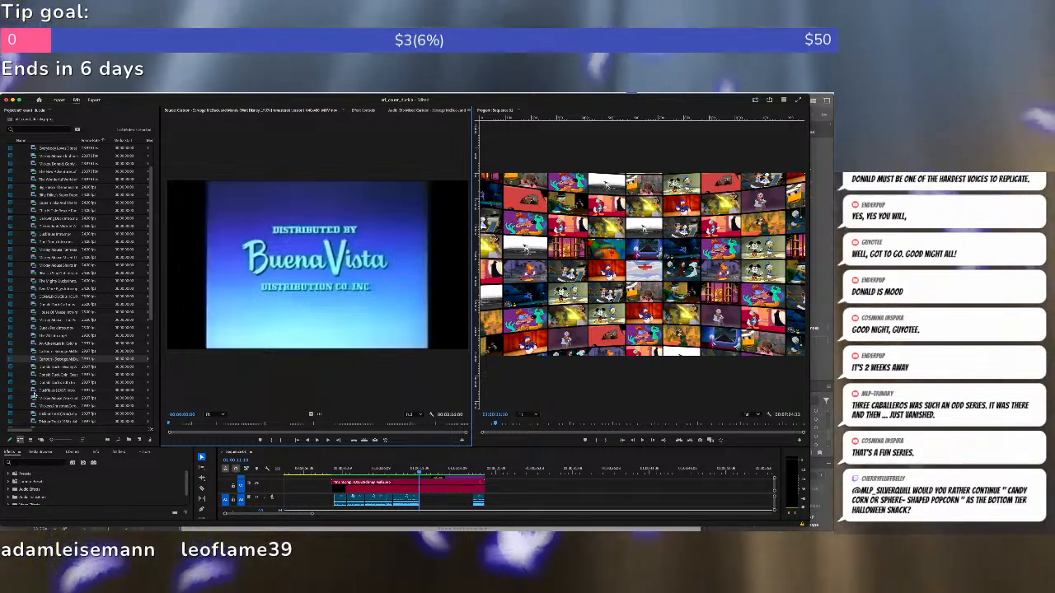
scroll(31, 379, "down", 2)
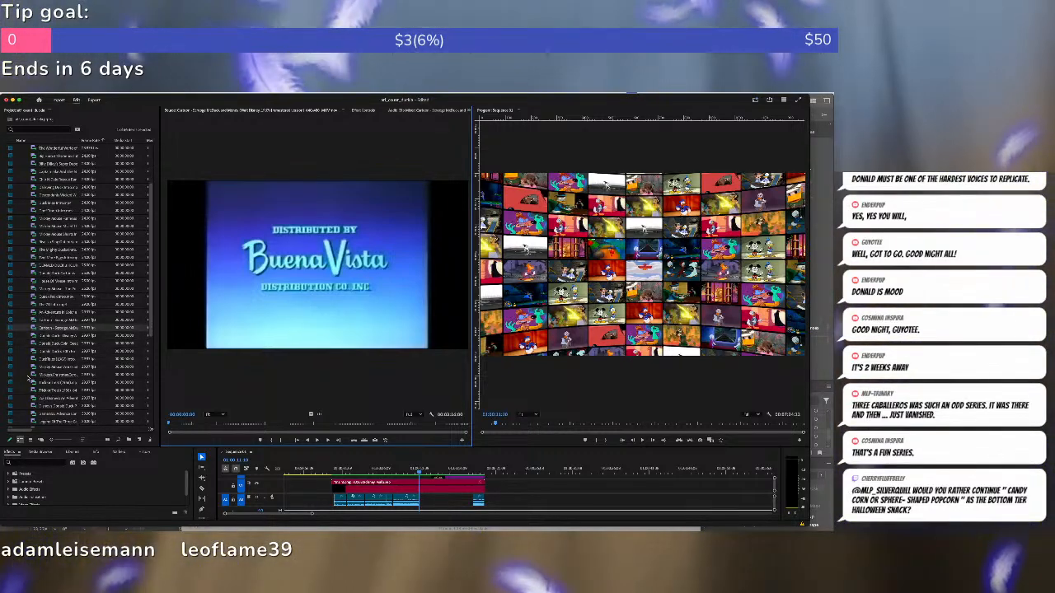
double_click(31, 406)
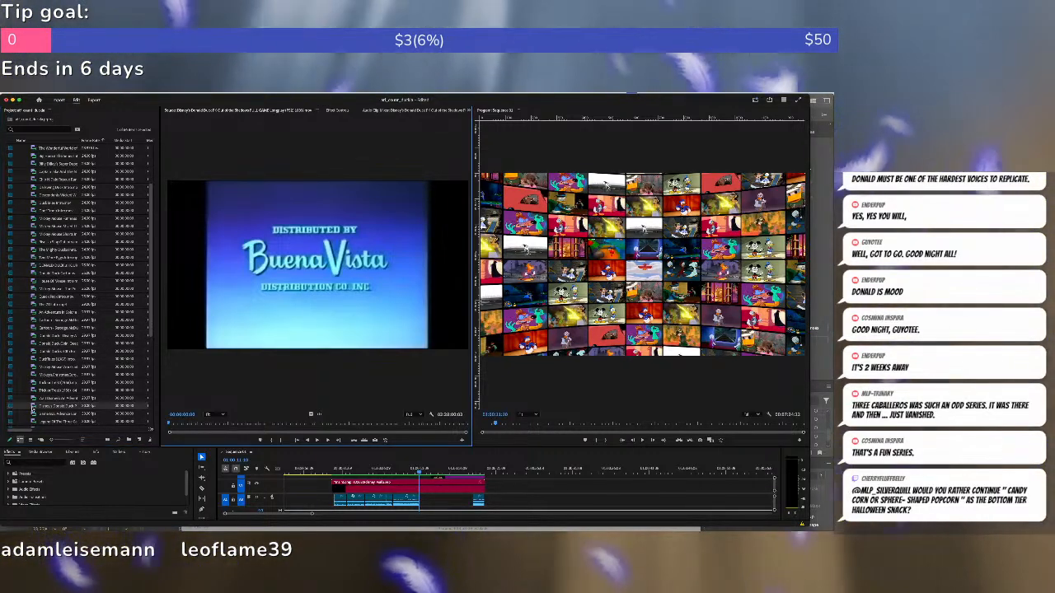
key("space")
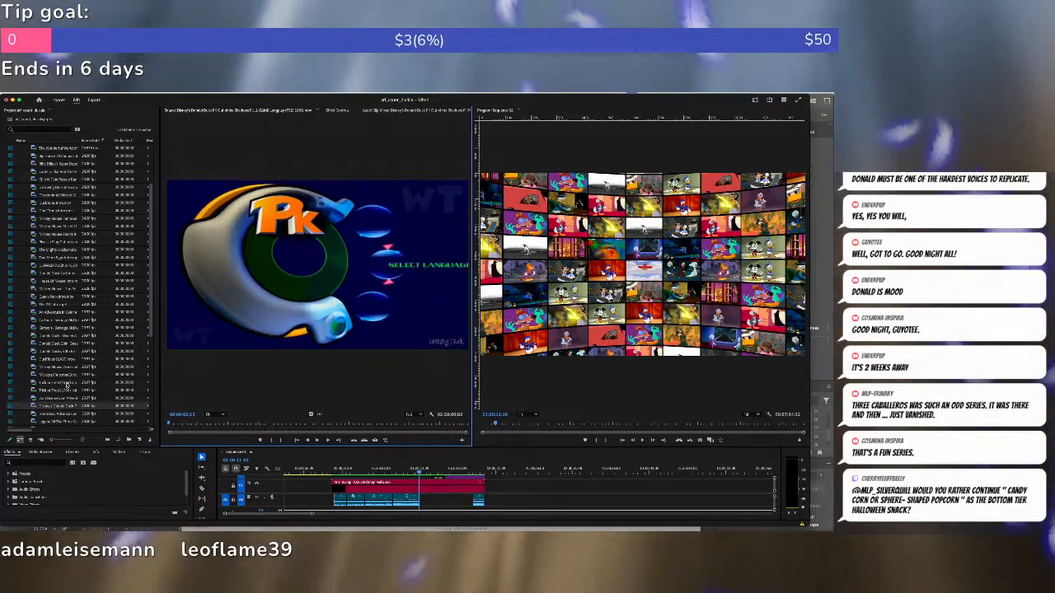
Open the Shorty McShorts' Shorts intro in the Source monitor and skim through to its end.
scroll(65, 384, "down", 3)
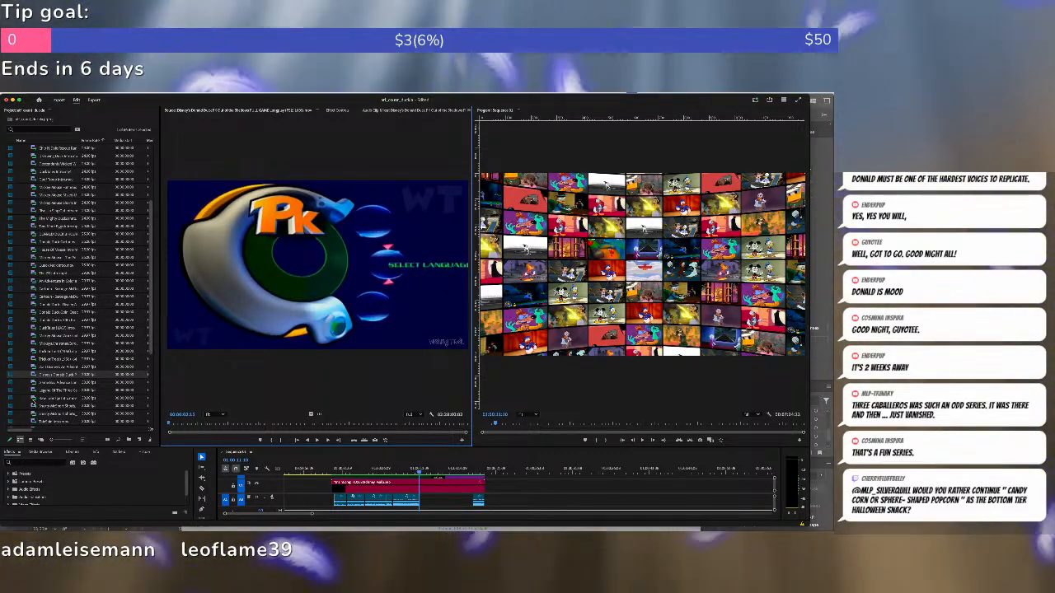
scroll(31, 404, "down", 2)
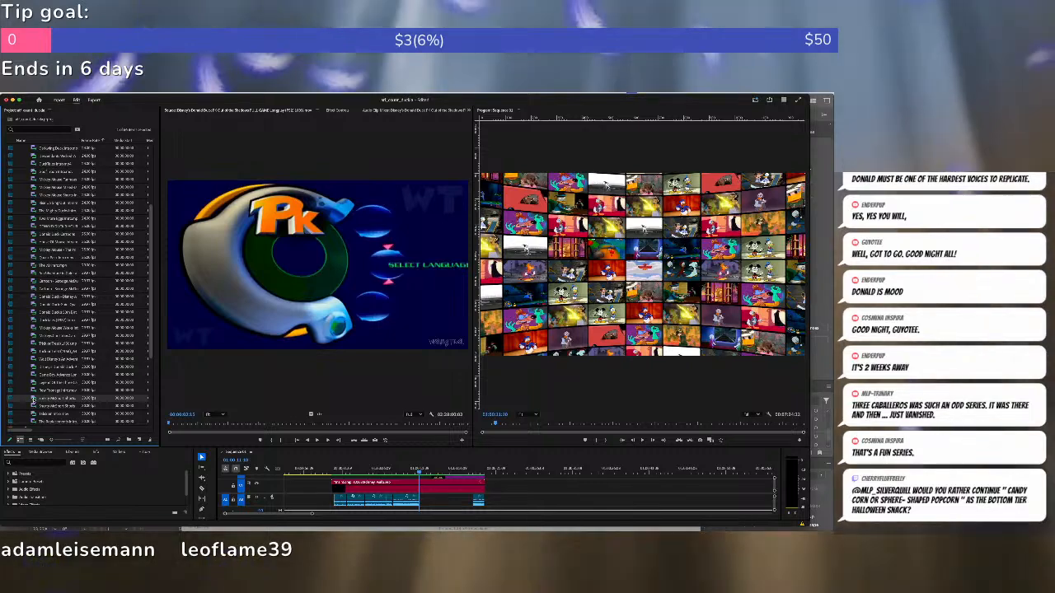
double_click(33, 399)
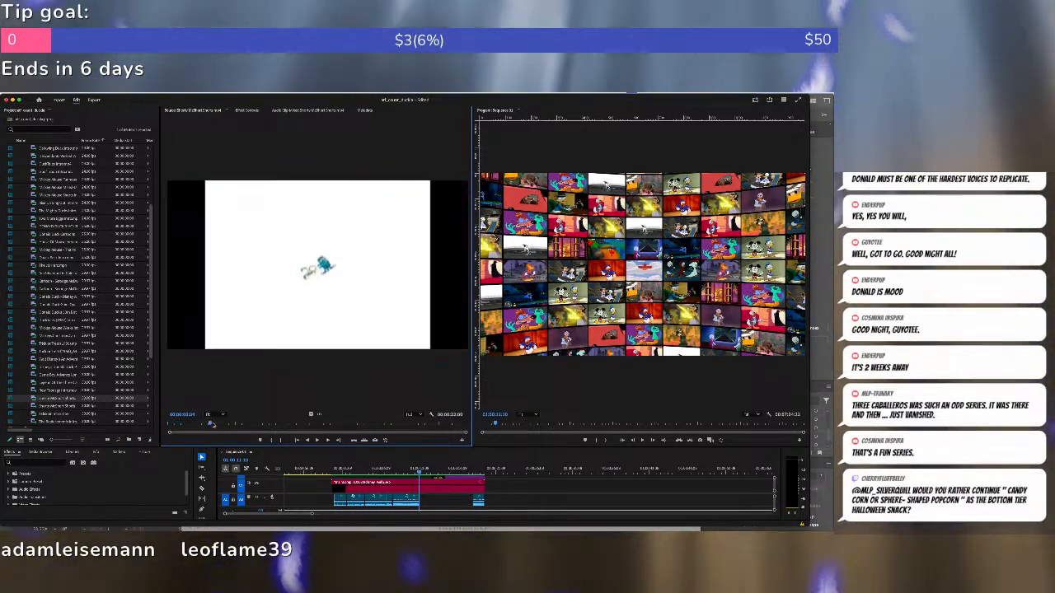
left_click_drag(211, 424, 463, 425)
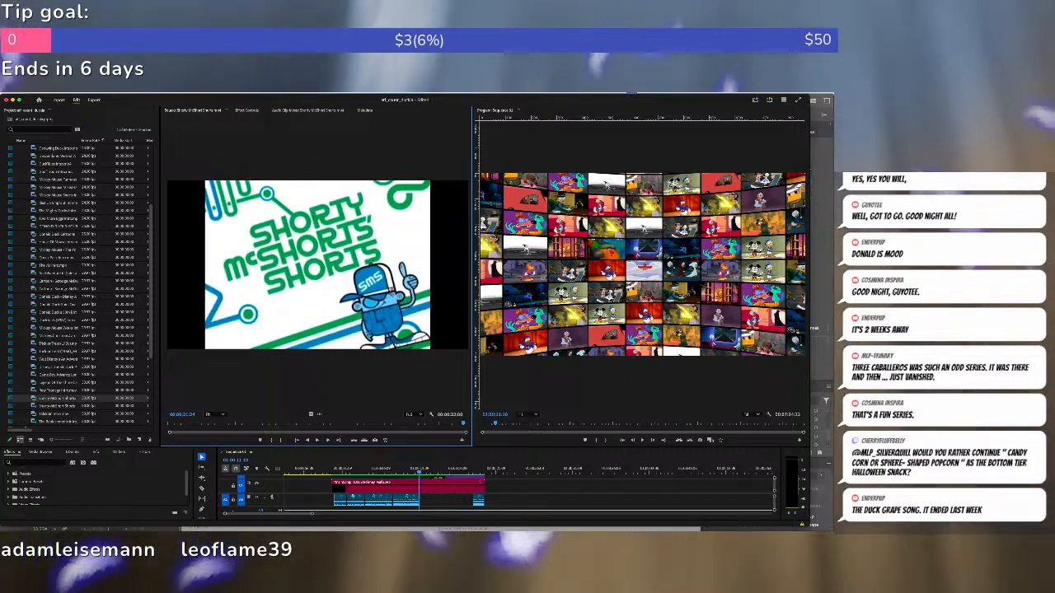
Skim The Replacements intro in the Source monitor and remove that clip from the project.
scroll(79, 371, "down", 2)
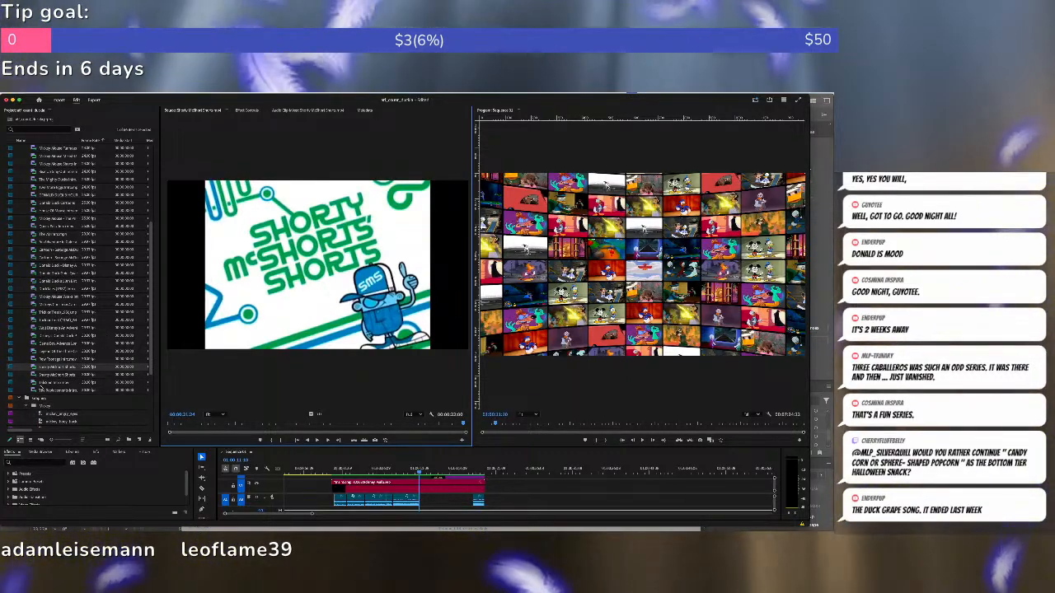
double_click(72, 390)
left_click_drag(176, 426, 359, 424)
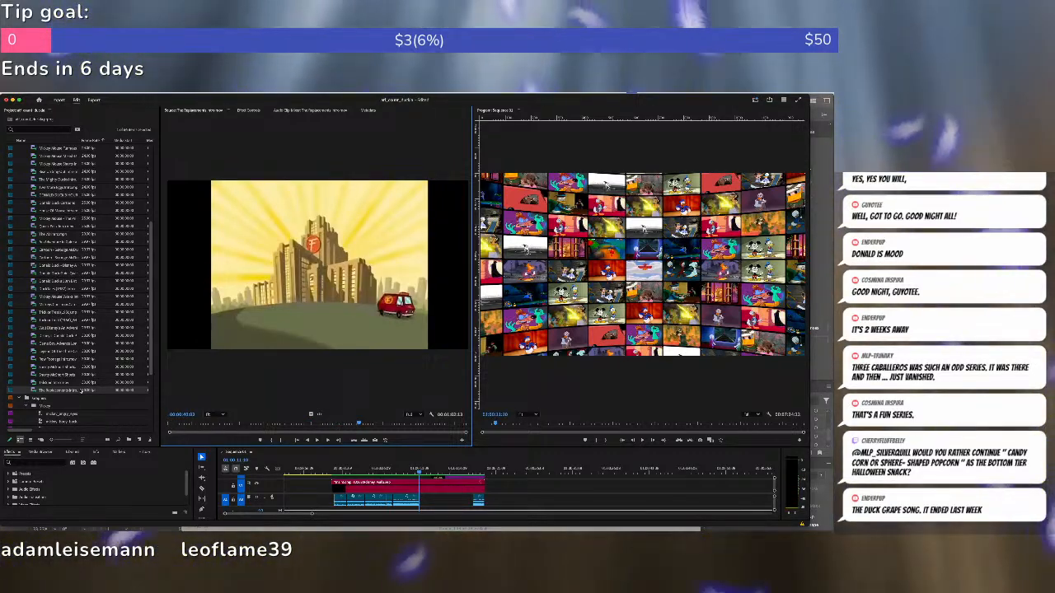
left_click(81, 391)
key("BackSpace")
scroll(68, 345, "up", 5)
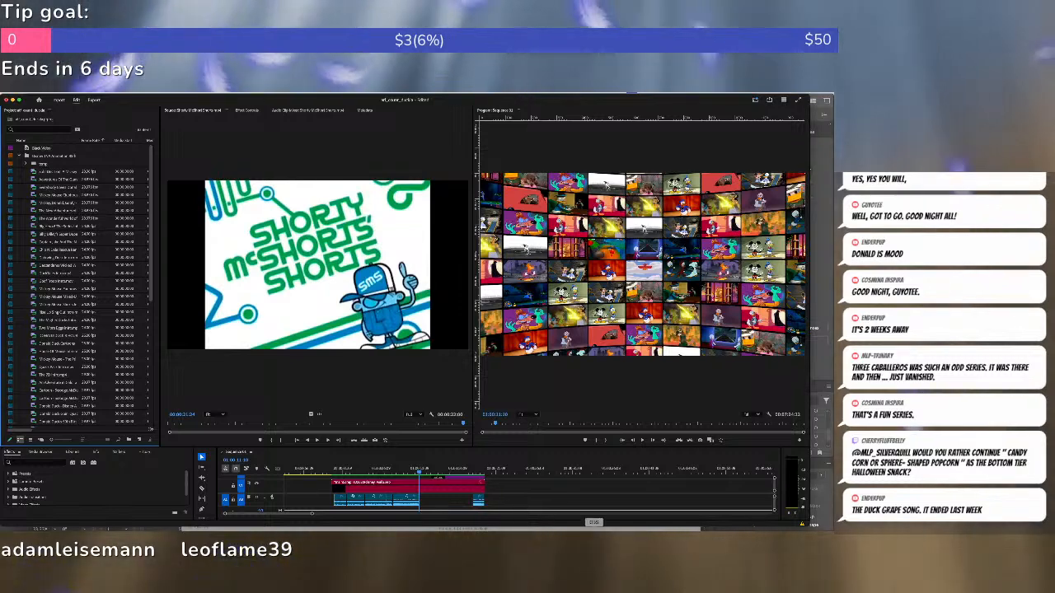
Review the stretch of the sequence after the clip-wall composition and enlarge the timeline to show more of its tracks.
left_click(513, 488)
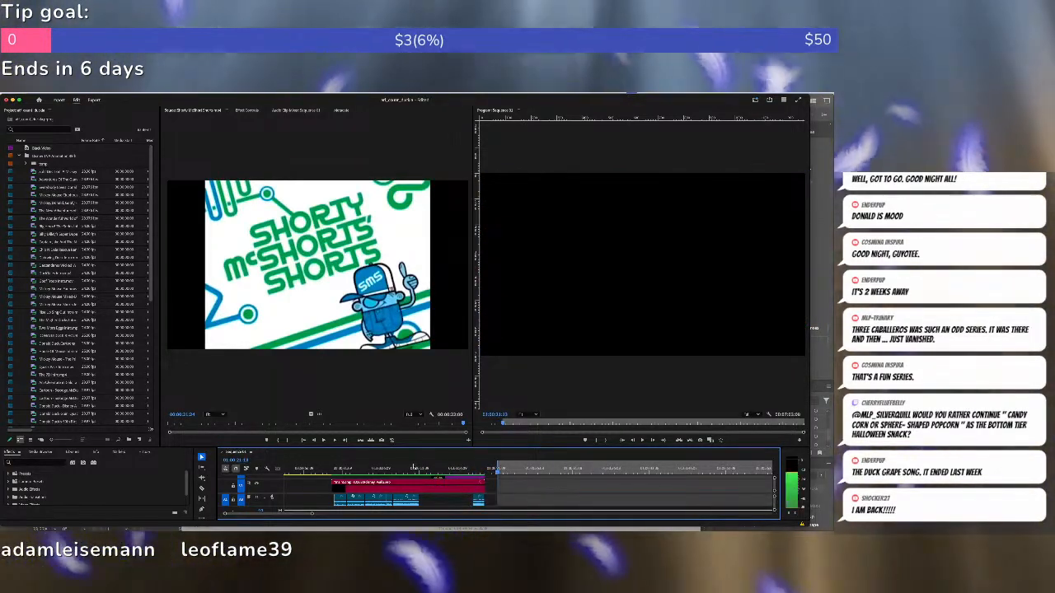
scroll(414, 467, "right", 3)
scroll(414, 466, "left", 4)
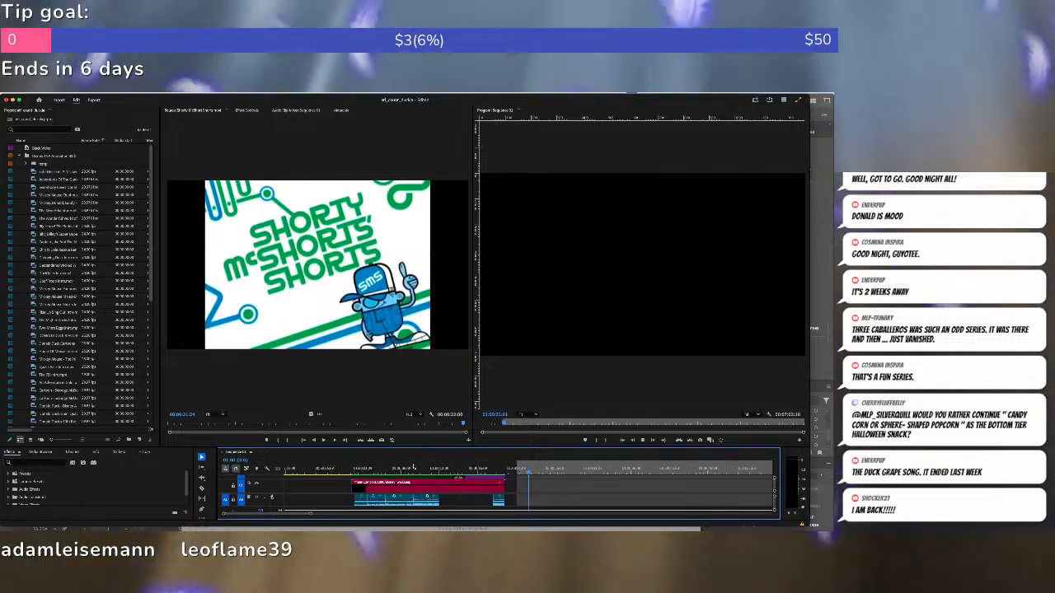
scroll(497, 488, "right", 3)
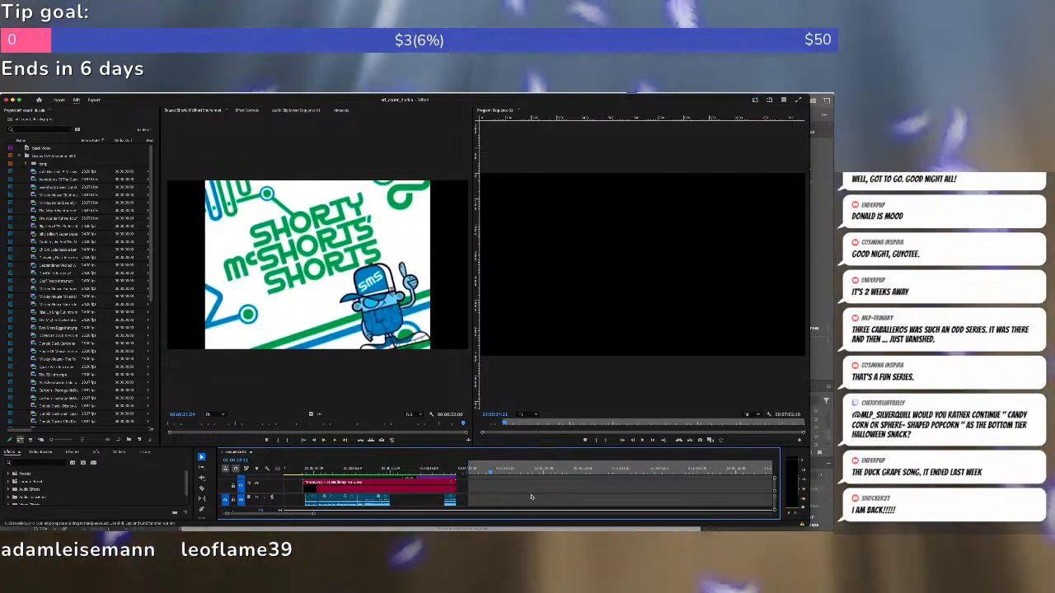
scroll(512, 498, "left", 3)
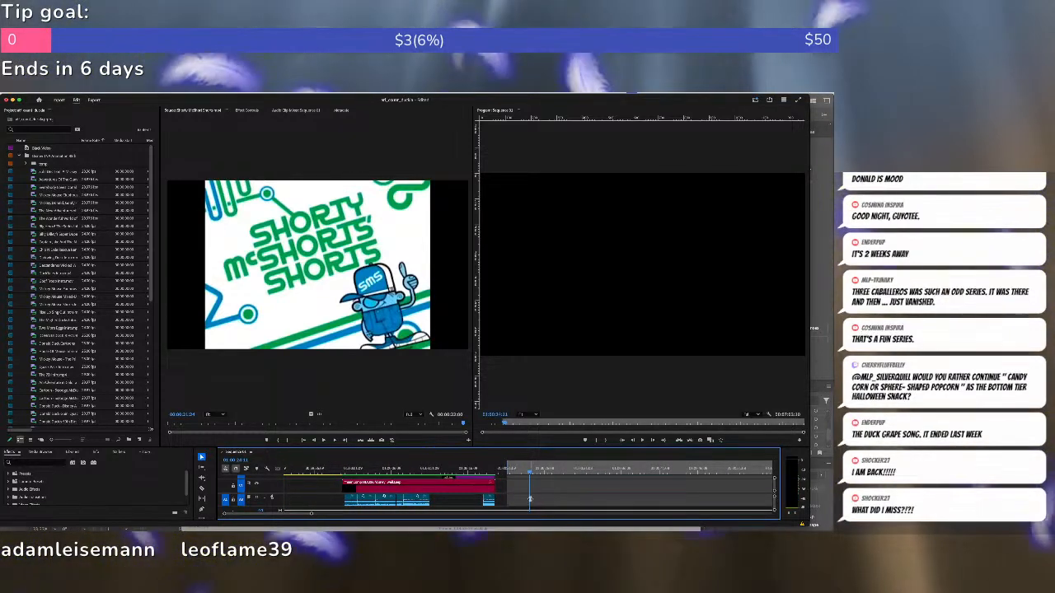
scroll(529, 499, "up", 2)
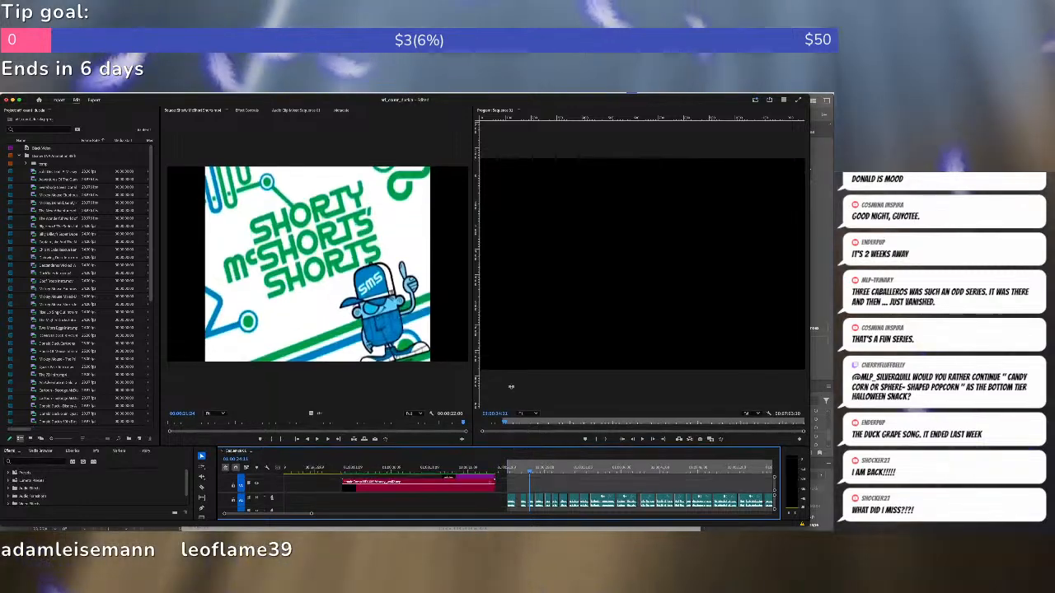
left_click_drag(511, 446, 511, 376)
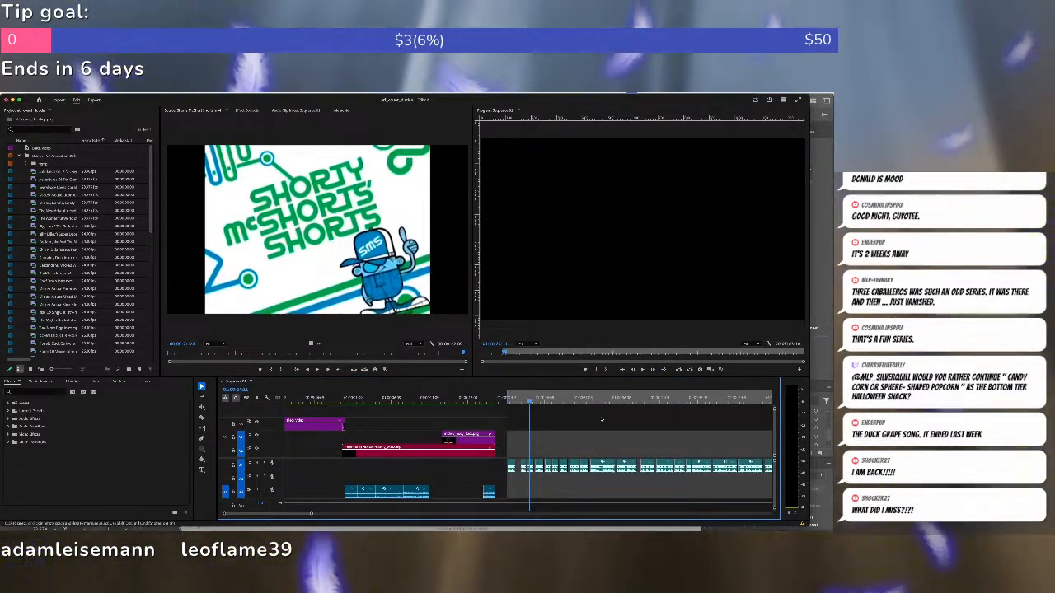
Collapse the Disney TVA Animation bin and open the back-view Mickey graphic in the Source monitor.
left_click(20, 157)
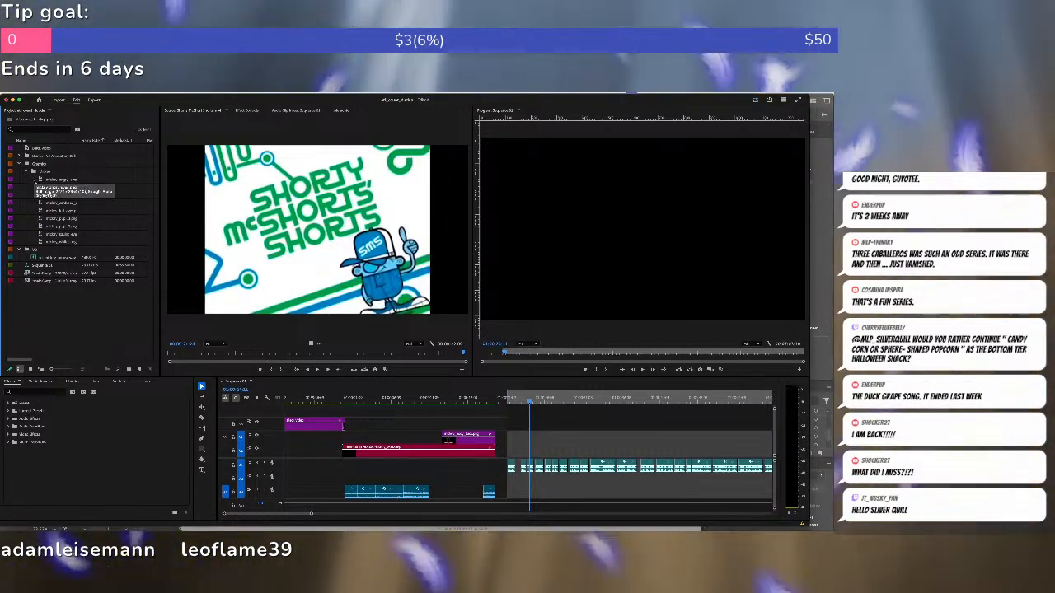
double_click(38, 188)
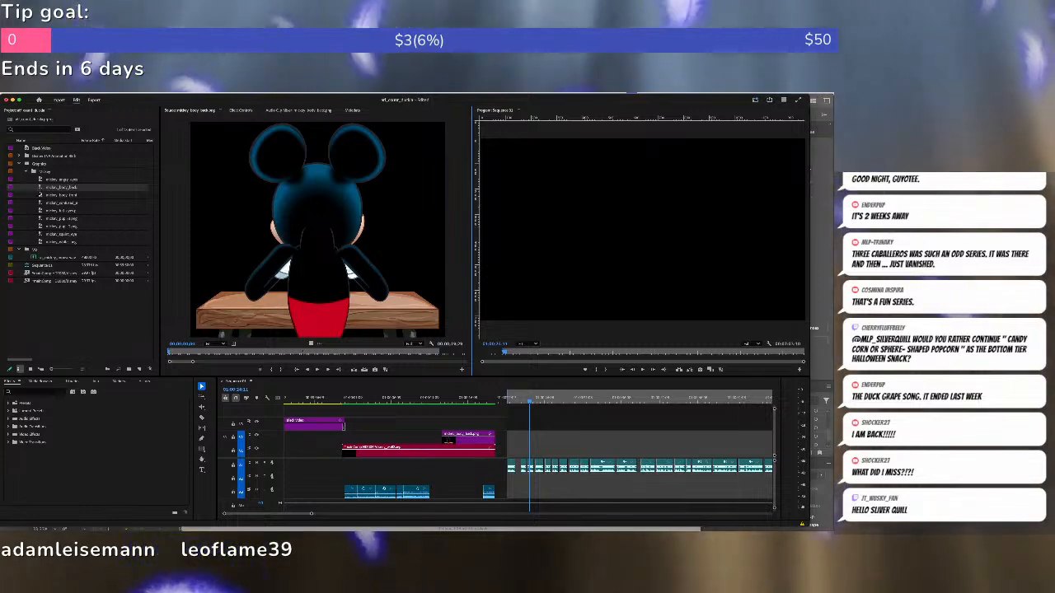
Overwrite the front-view Mickey body graphic onto the lowest video track, with the Out point marked at the end of the continuous dialogue.
double_click(40, 195)
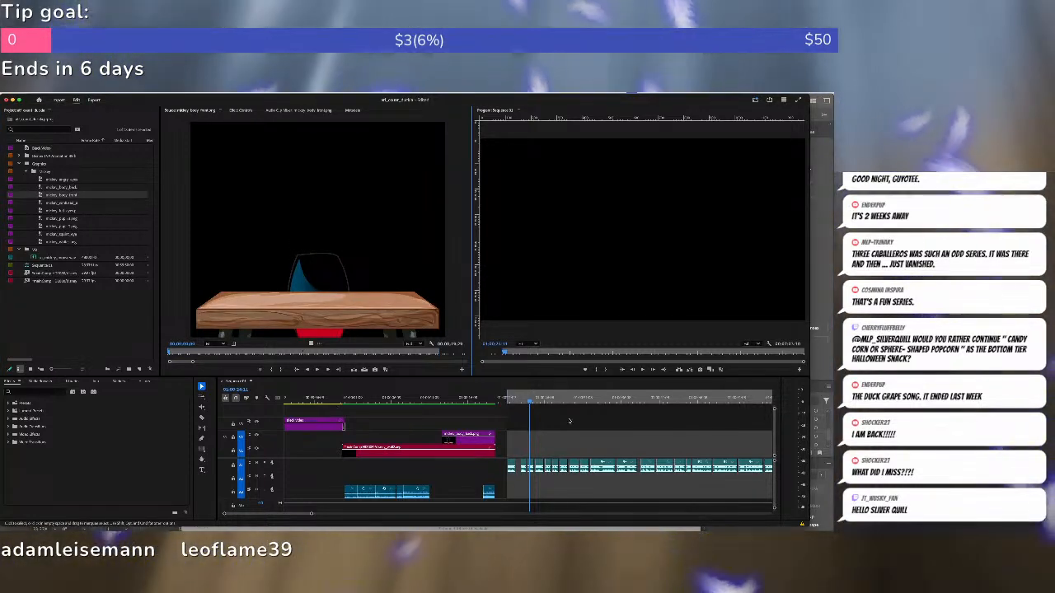
left_click(569, 420)
key("minus")
key("End")
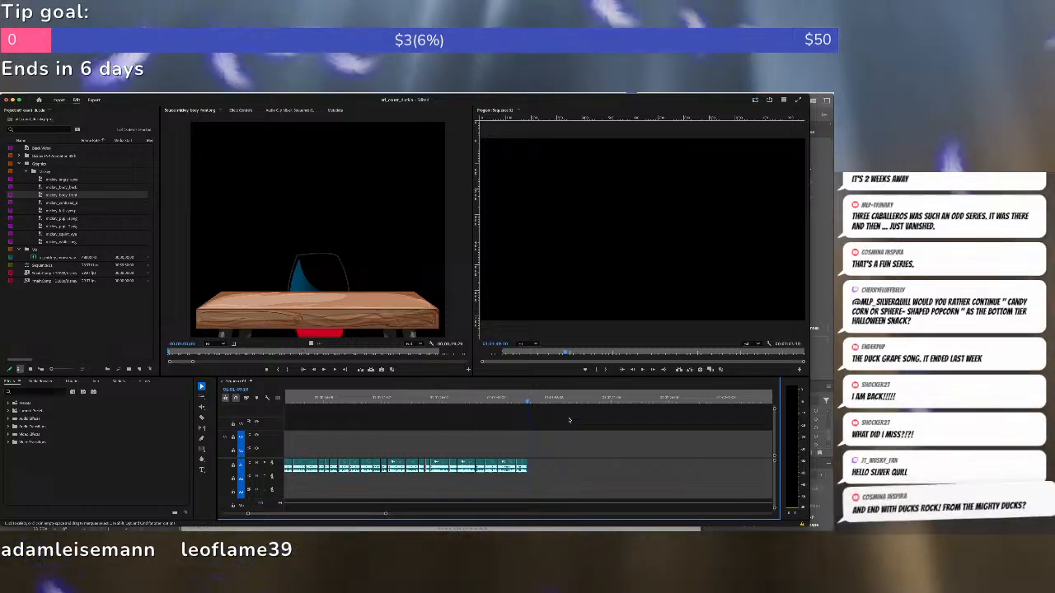
key("o")
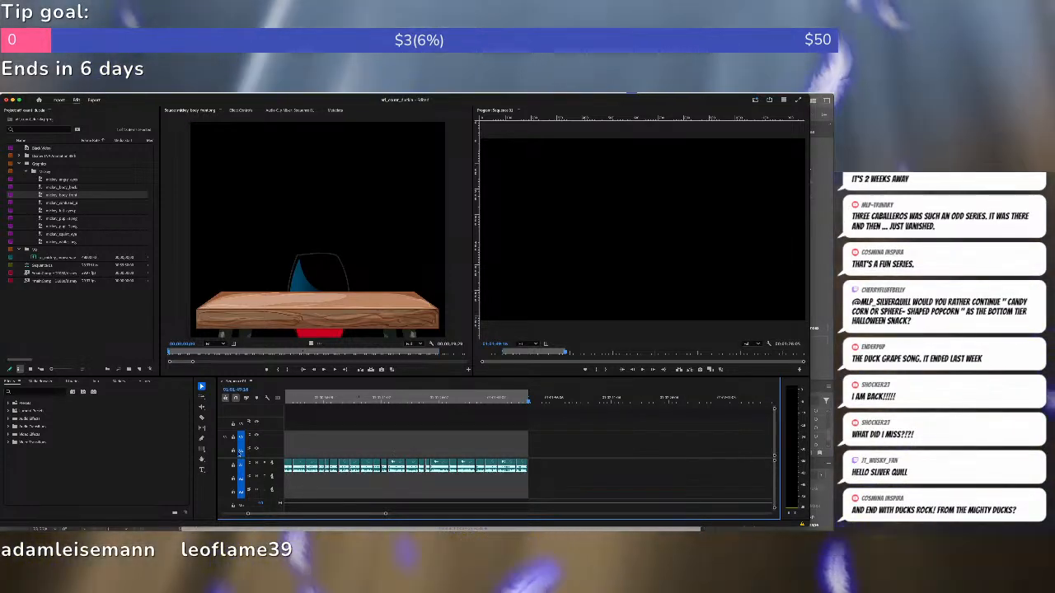
left_click(224, 451)
key("period")
key("backslash")
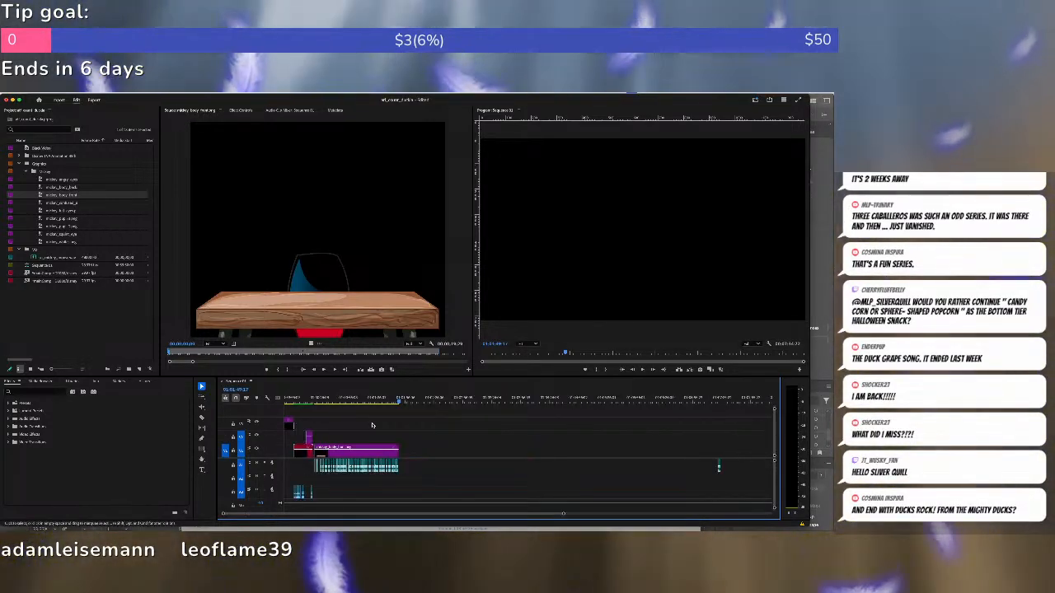
left_click(325, 402)
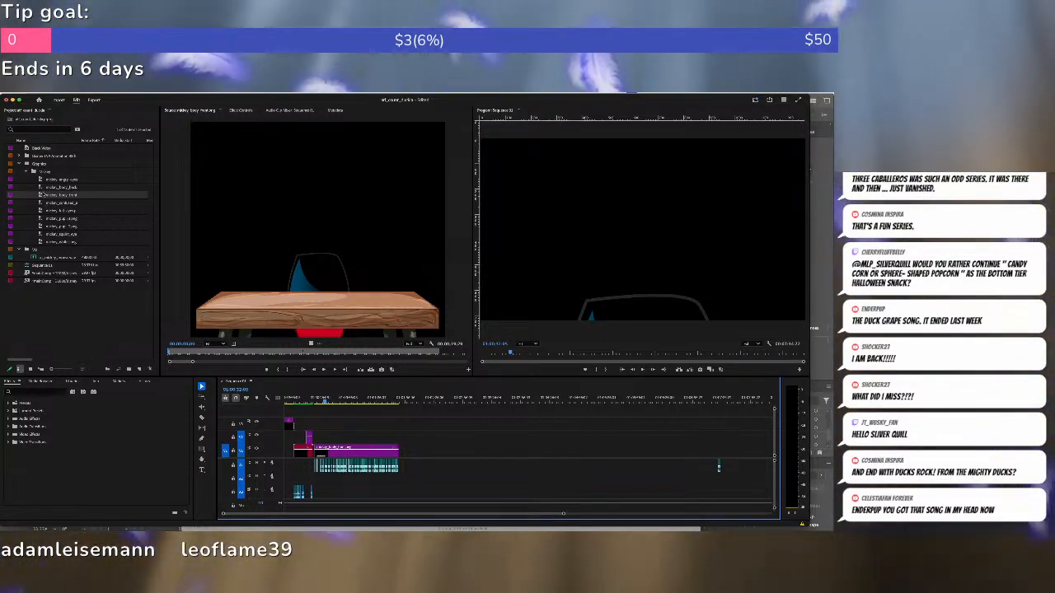
Preview the back-view and angry-eyes Mickey graphics, then mark an In point at the start of the body graphic in the sequence.
double_click(42, 187)
double_click(42, 179)
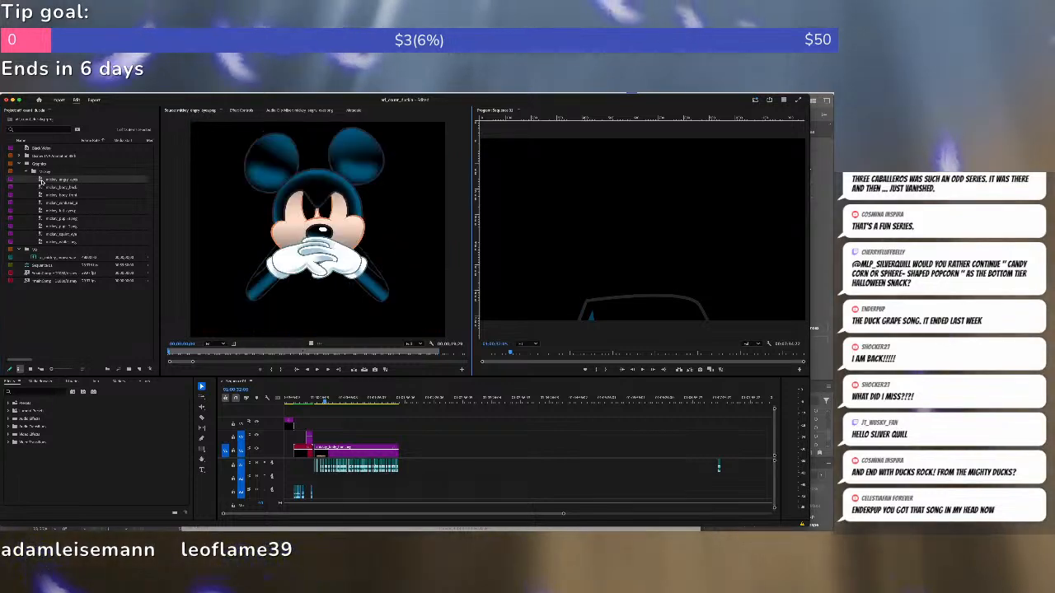
left_click(426, 445)
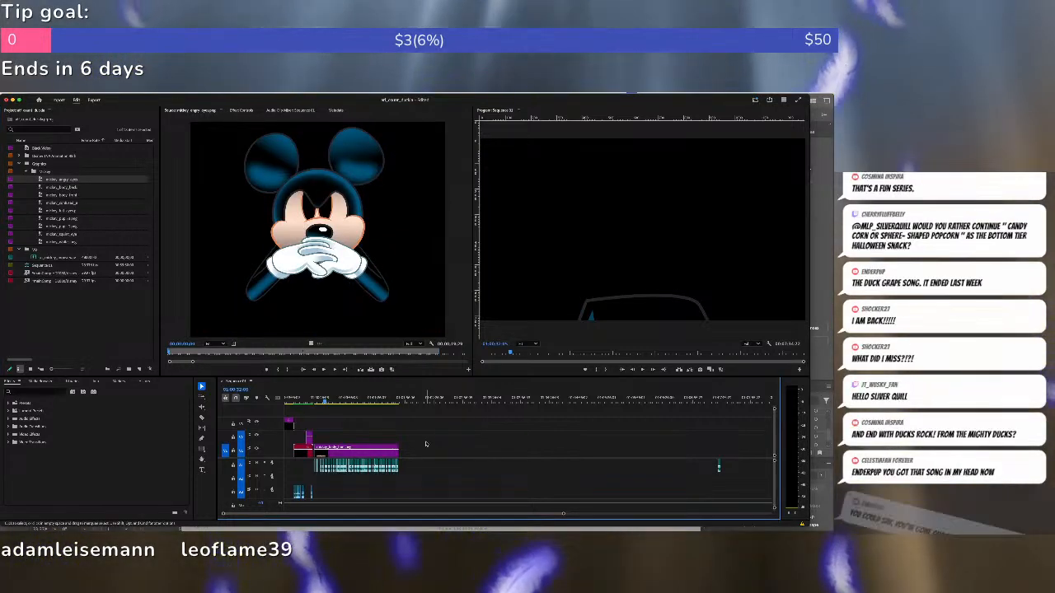
key("=")
key("=")
key("Up")
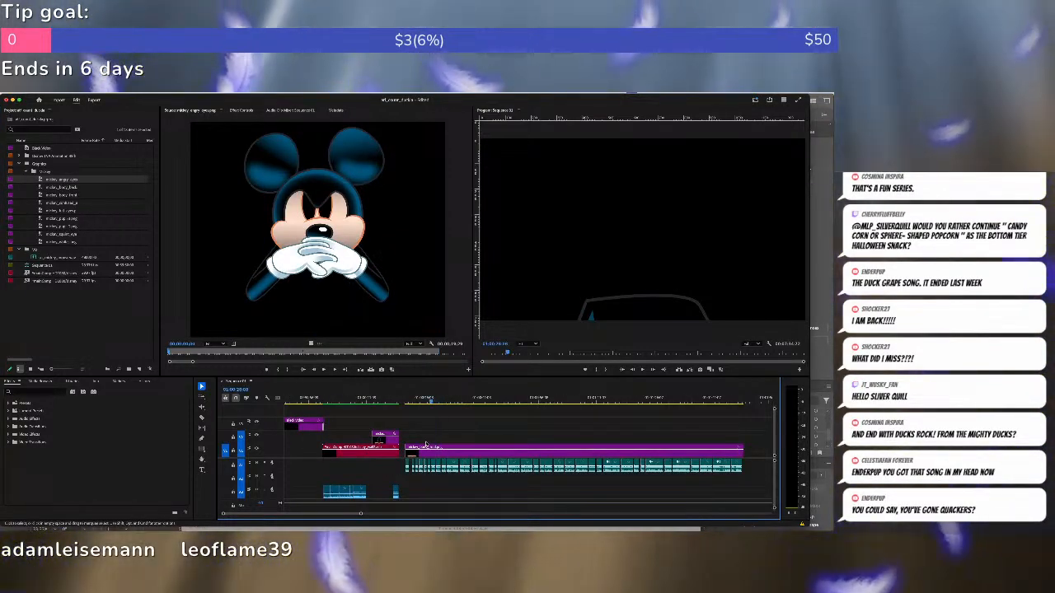
key("Up")
key("Up")
key("Up")
key("Up")
key("Up")
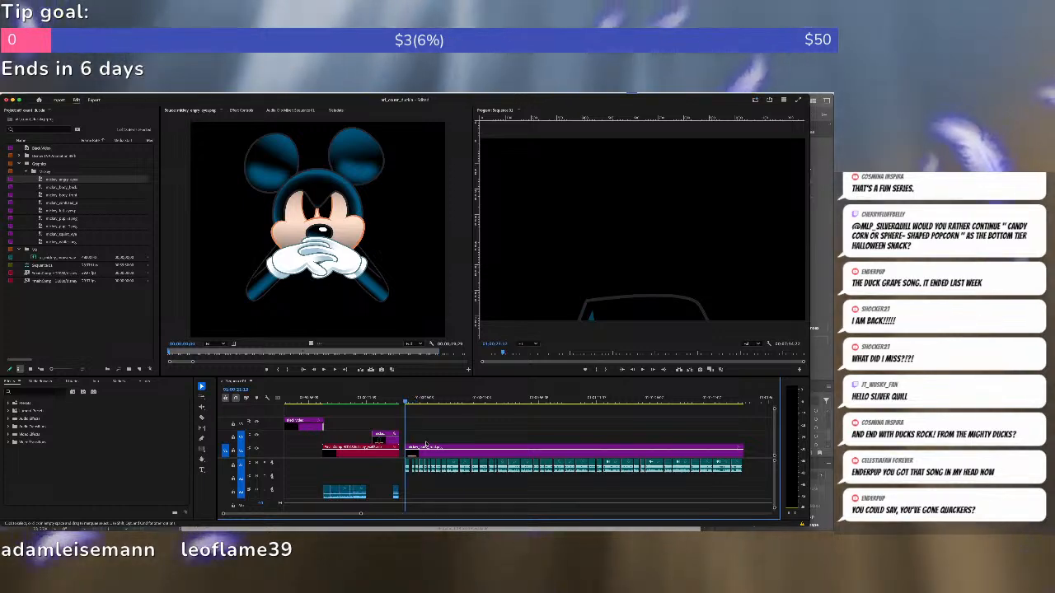
key("Down")
key("i")
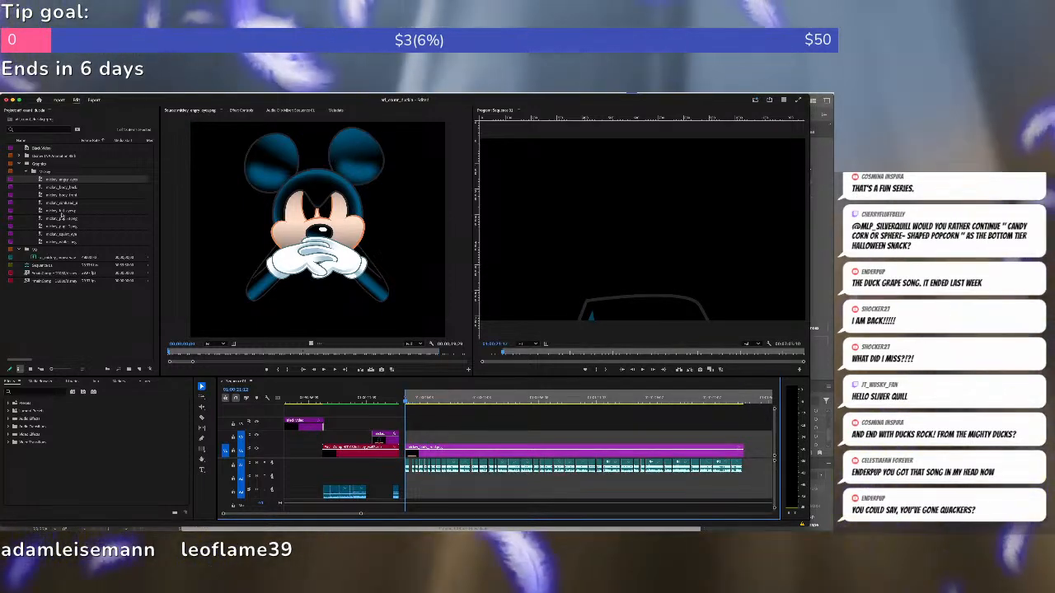
Overwrite the white eye-background graphic onto the track above the Mickey body, matching the body clip's full length.
left_click(40, 235)
double_click(42, 242)
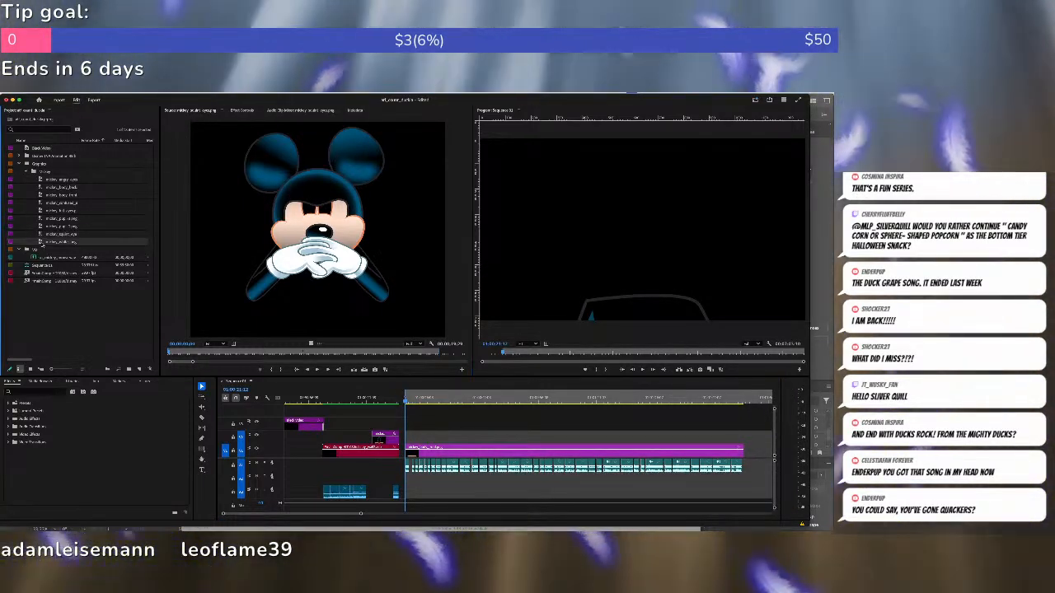
left_click(498, 401)
key("x")
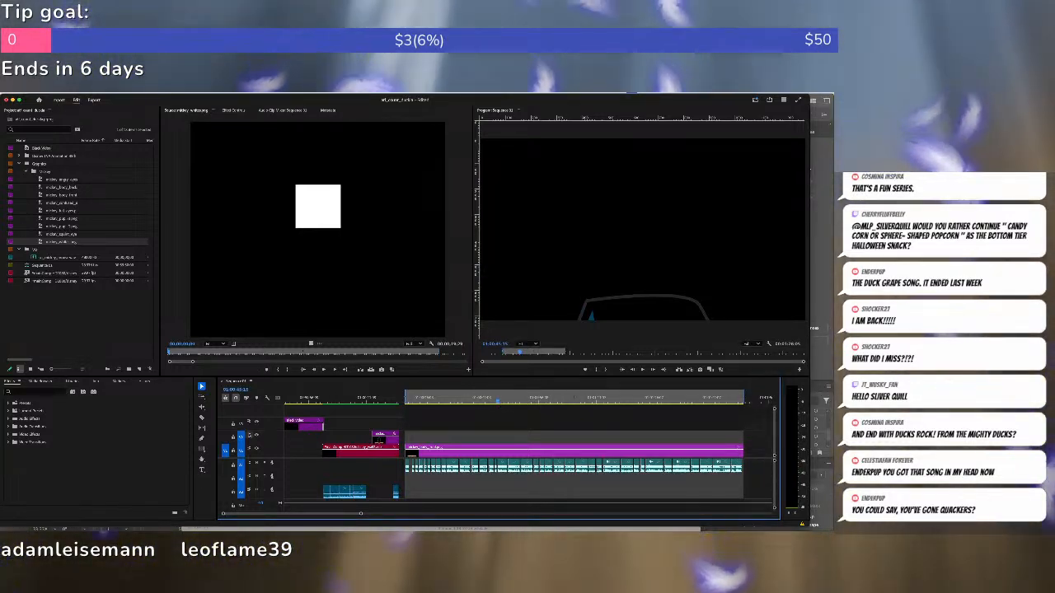
left_click(225, 437)
key(".")
left_click(487, 400)
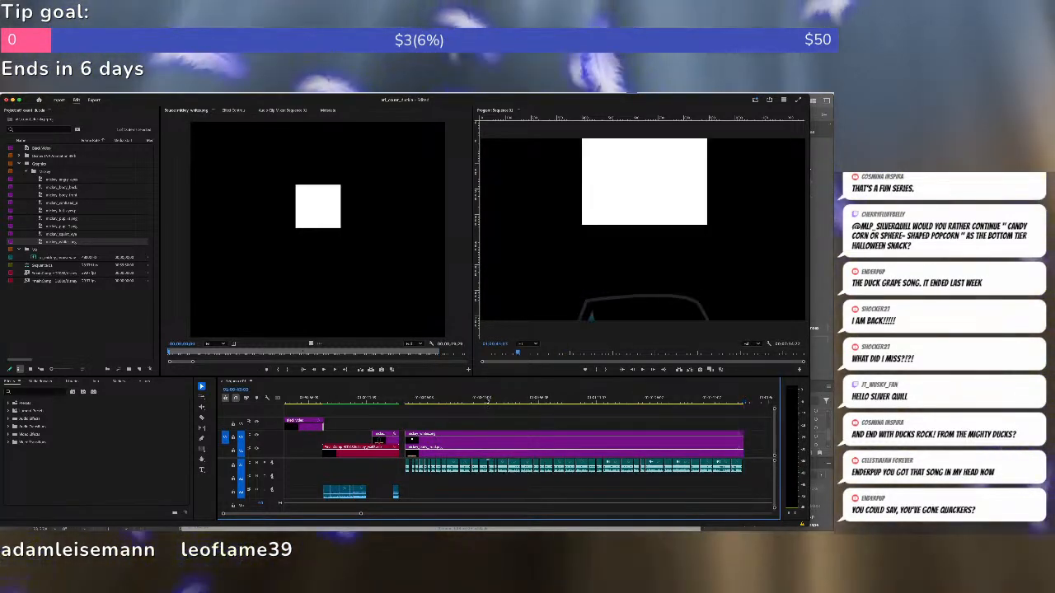
Overwrite the first Mickey pupil graphic onto the track above the white eye background, covering the same marked range.
key("x")
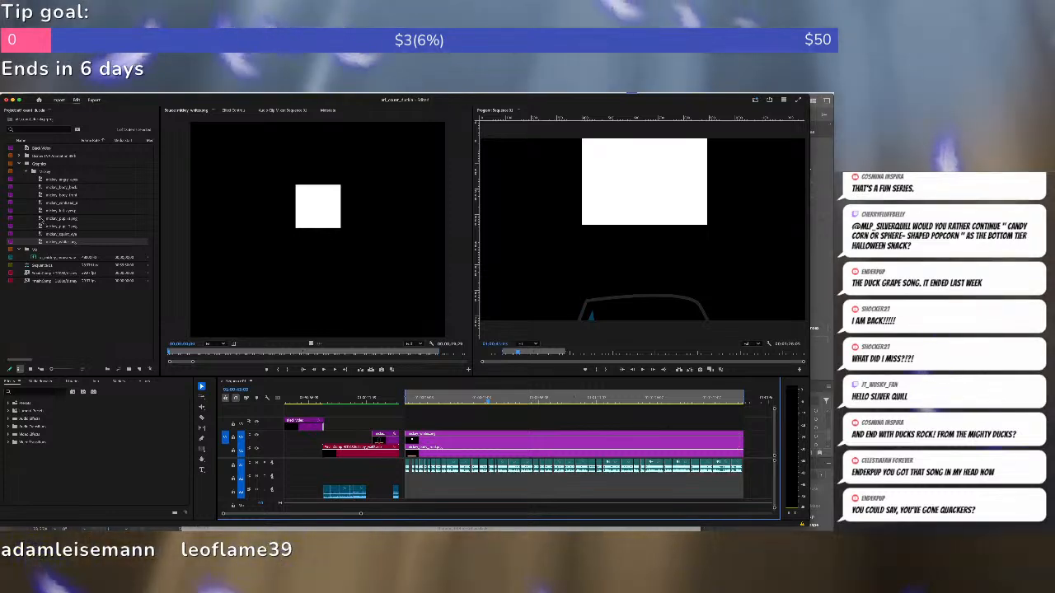
double_click(62, 218)
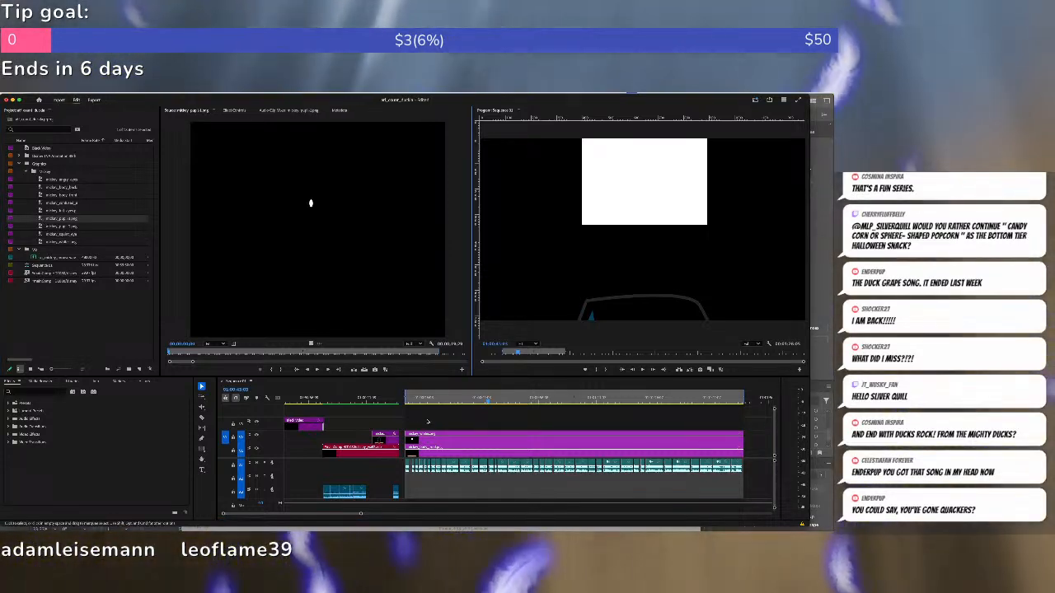
left_click(221, 422)
left_click(233, 425)
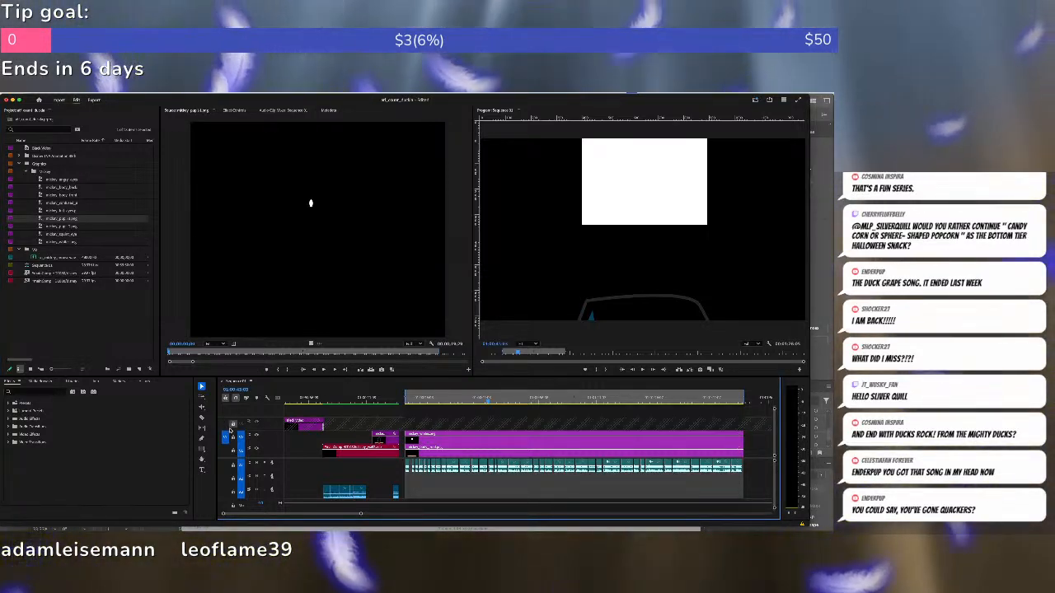
left_click(233, 424)
left_click(225, 424)
key("period")
left_click(443, 423)
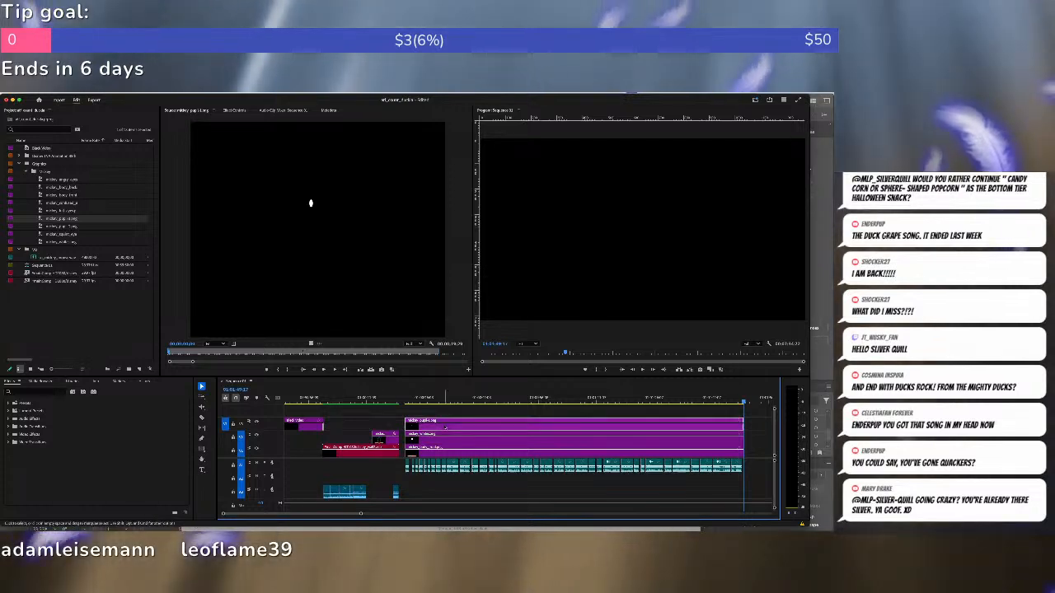
key("Delete")
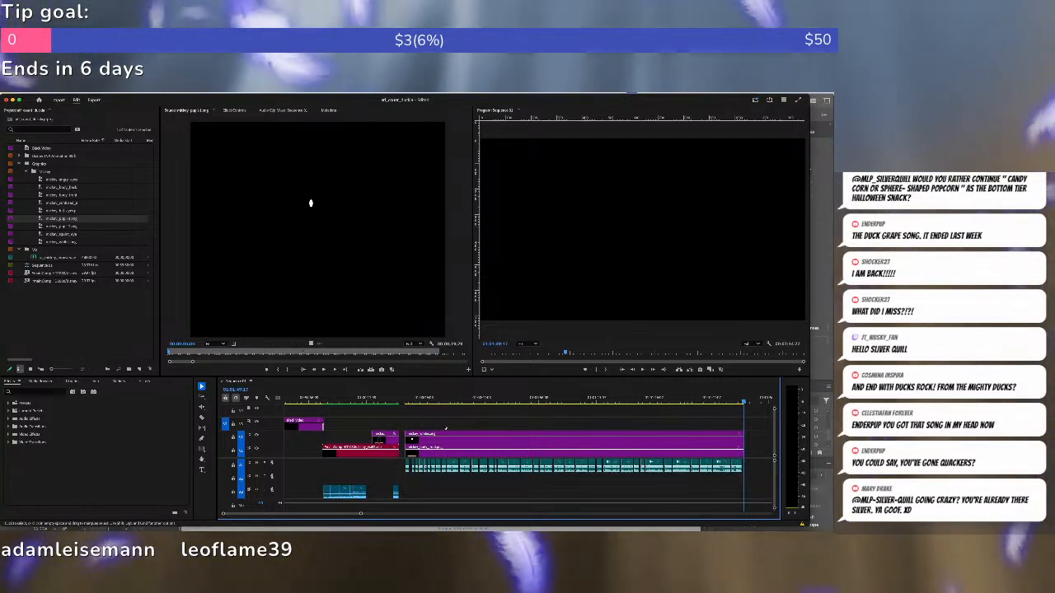
key("super+z")
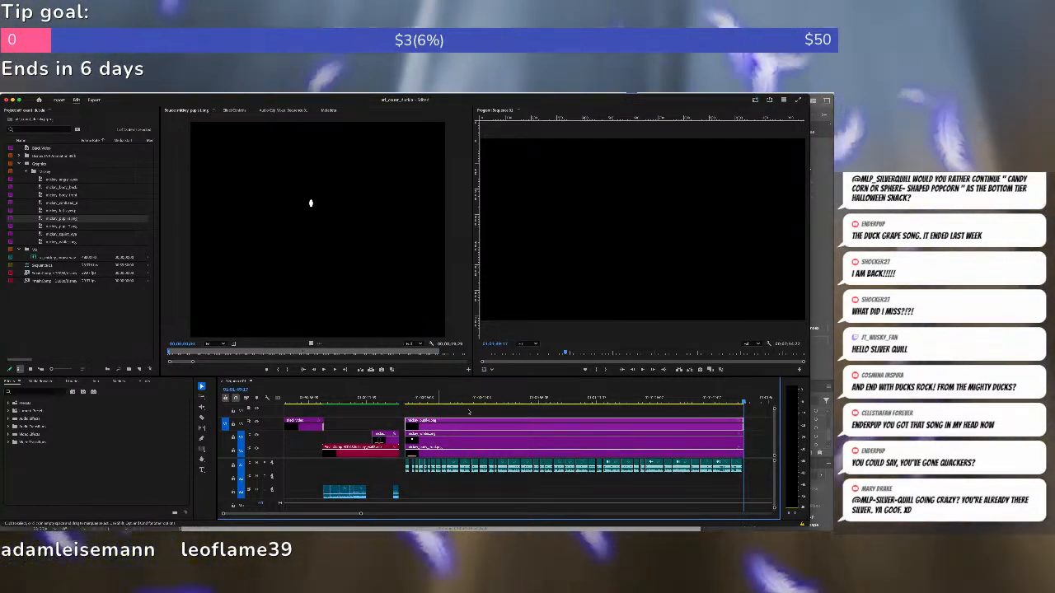
Overwrite the second Mickey pupil graphic onto a track above the first pupil for the same range and scrub through the eyes.
left_click(469, 410)
key("x")
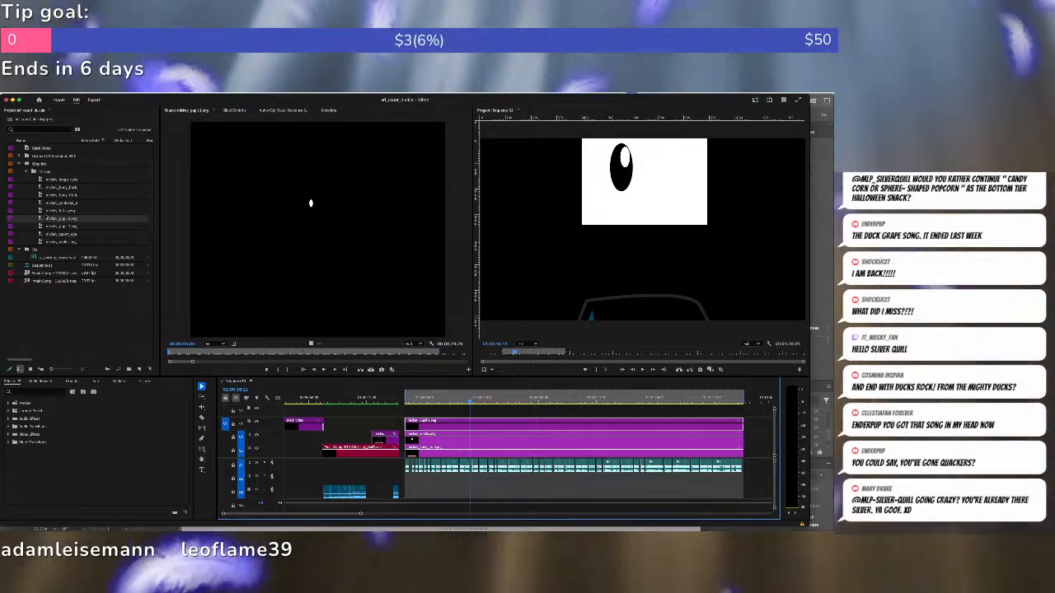
double_click(37, 226)
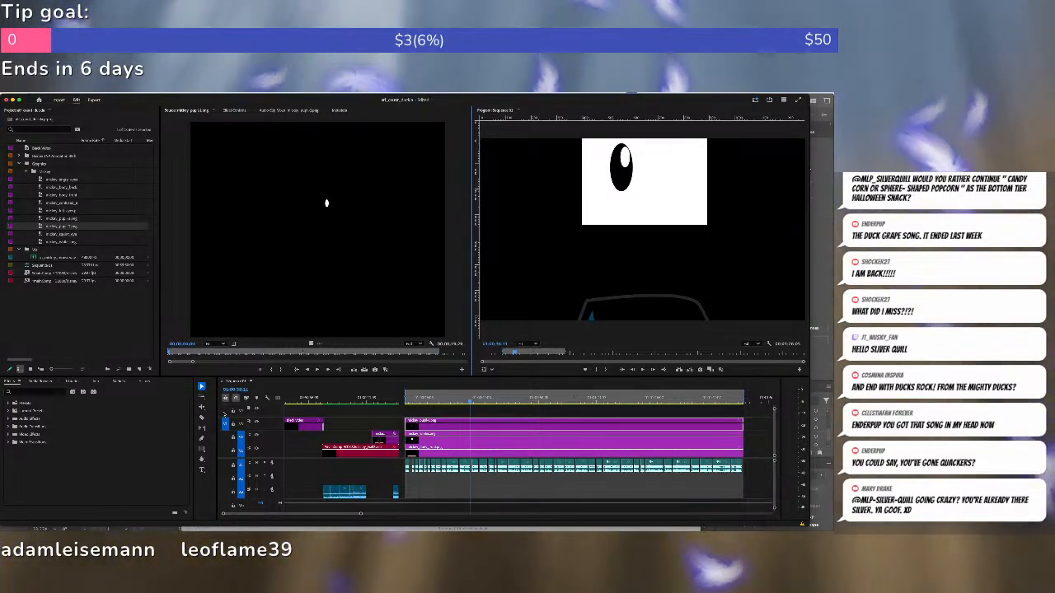
left_click(224, 411)
key(".")
left_click(489, 399)
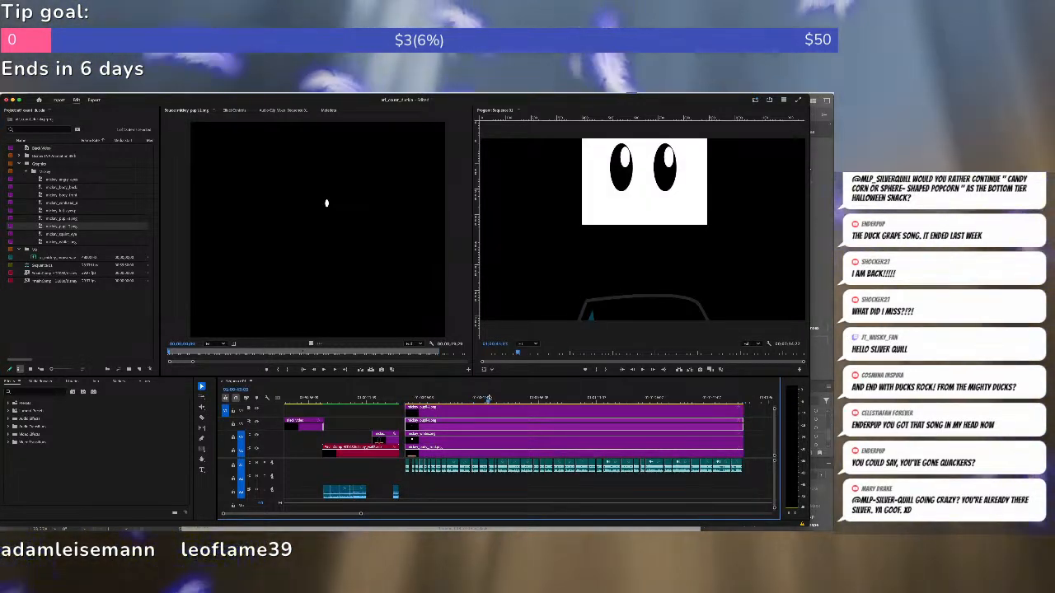
left_click_drag(488, 398, 507, 400)
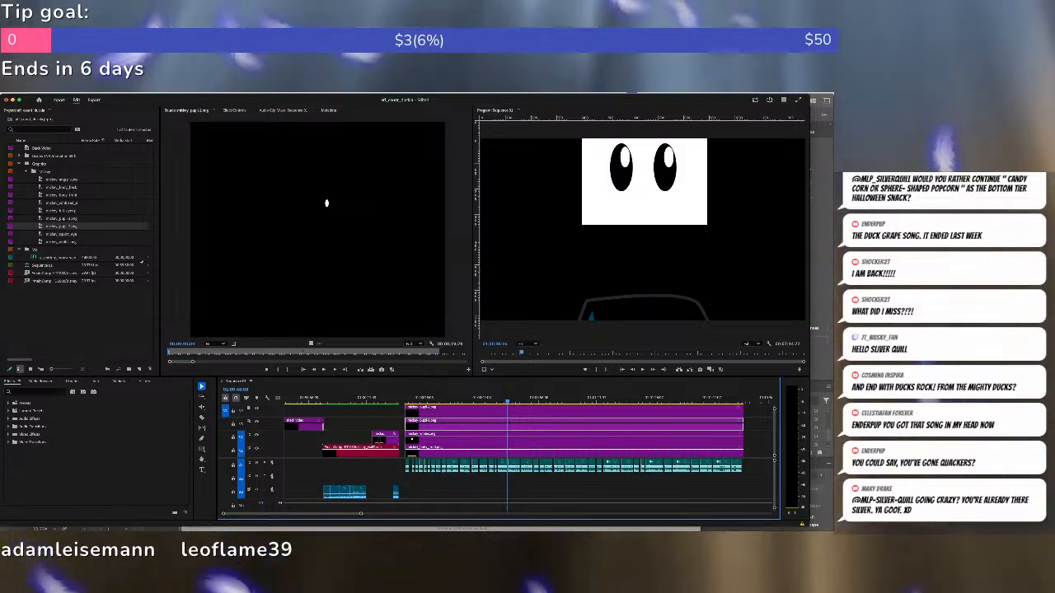
Compare the squinting, confused, back-view and angry Mickey graphics in the Source monitor.
double_click(40, 235)
double_click(40, 242)
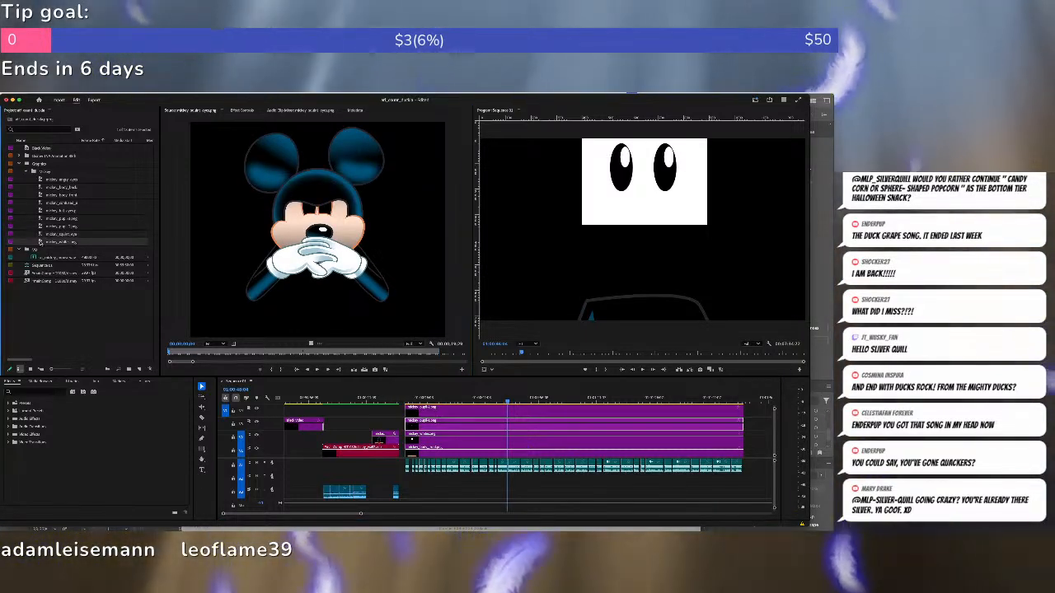
double_click(40, 235)
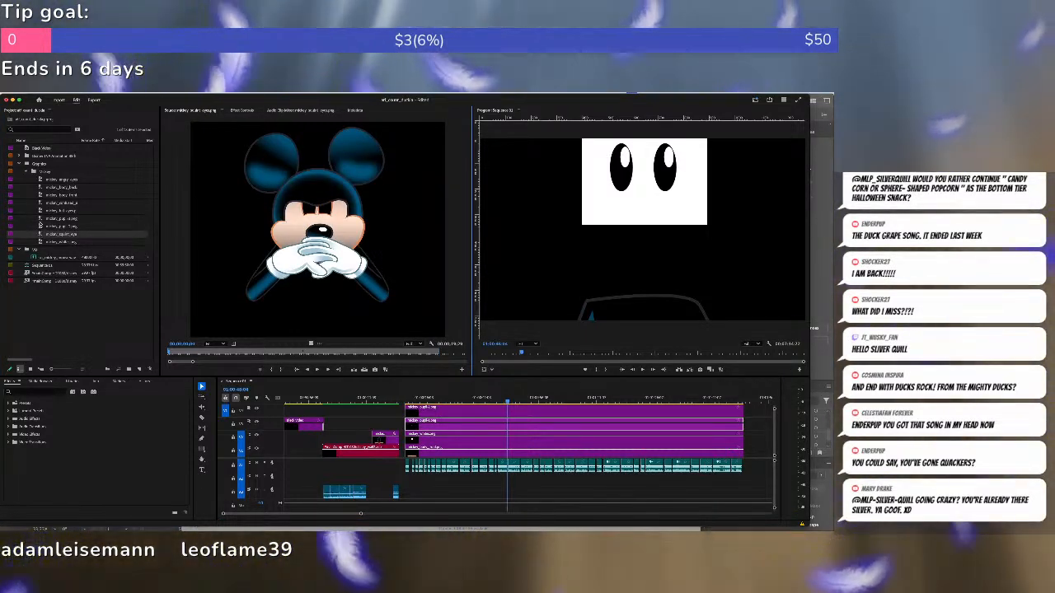
double_click(39, 202)
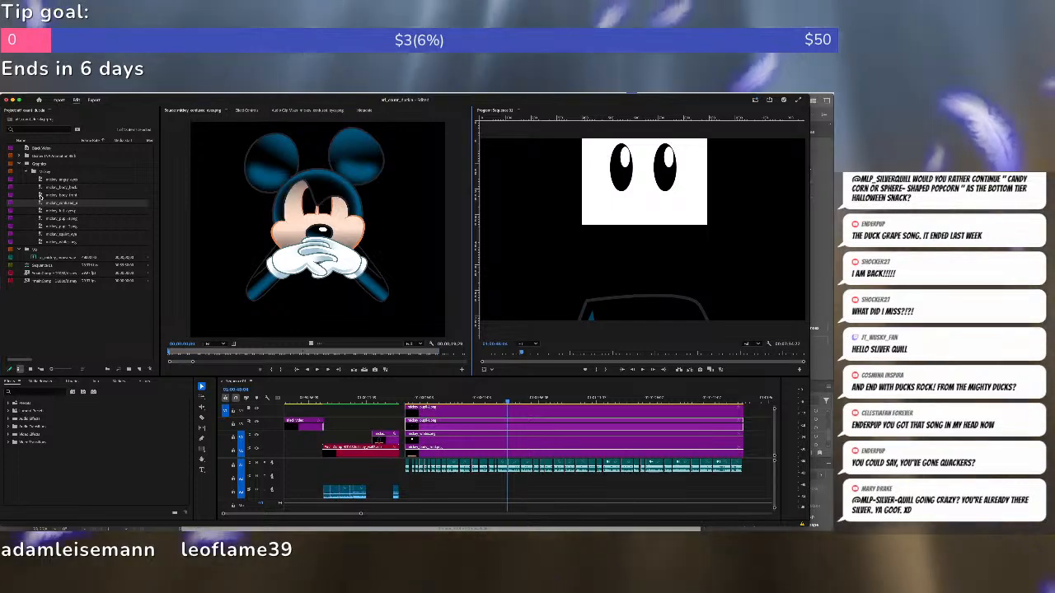
double_click(39, 188)
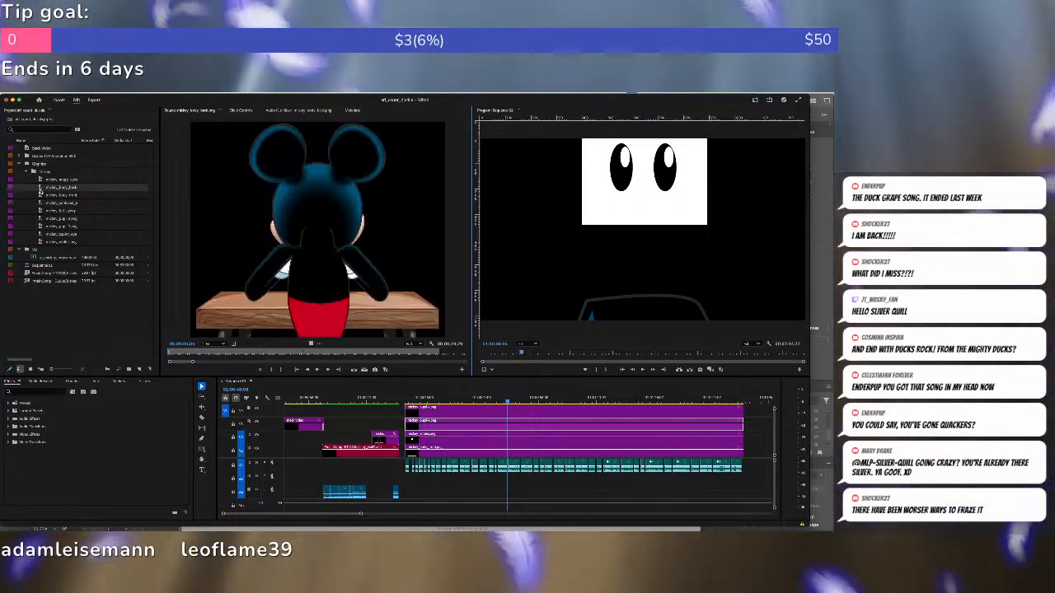
double_click(39, 179)
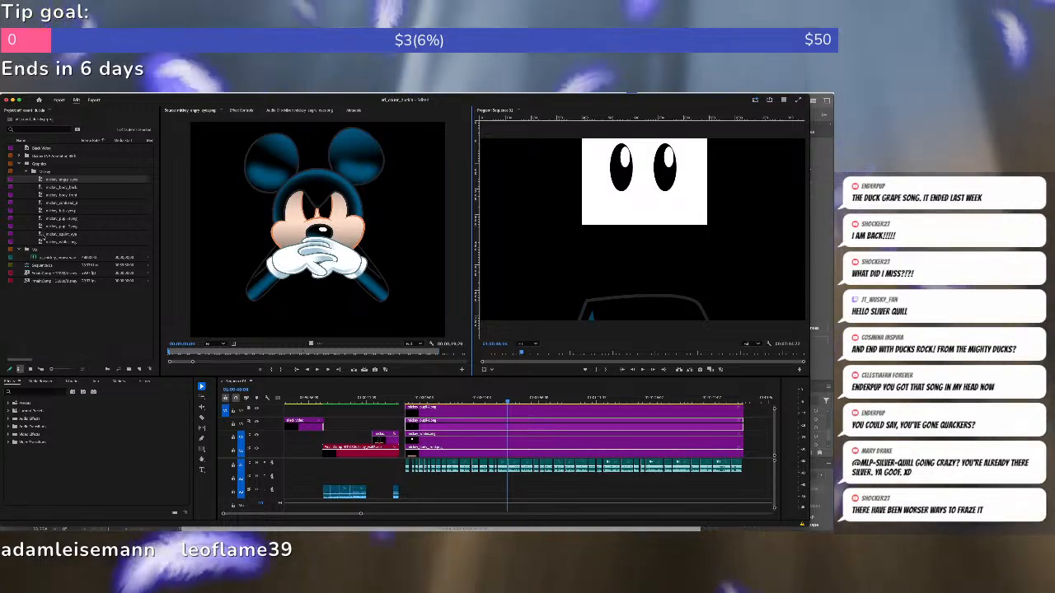
Overwrite the squinting-eyes Mickey face graphic onto the track above both pupils, spanning the full length of the stacked graphics.
double_click(42, 236)
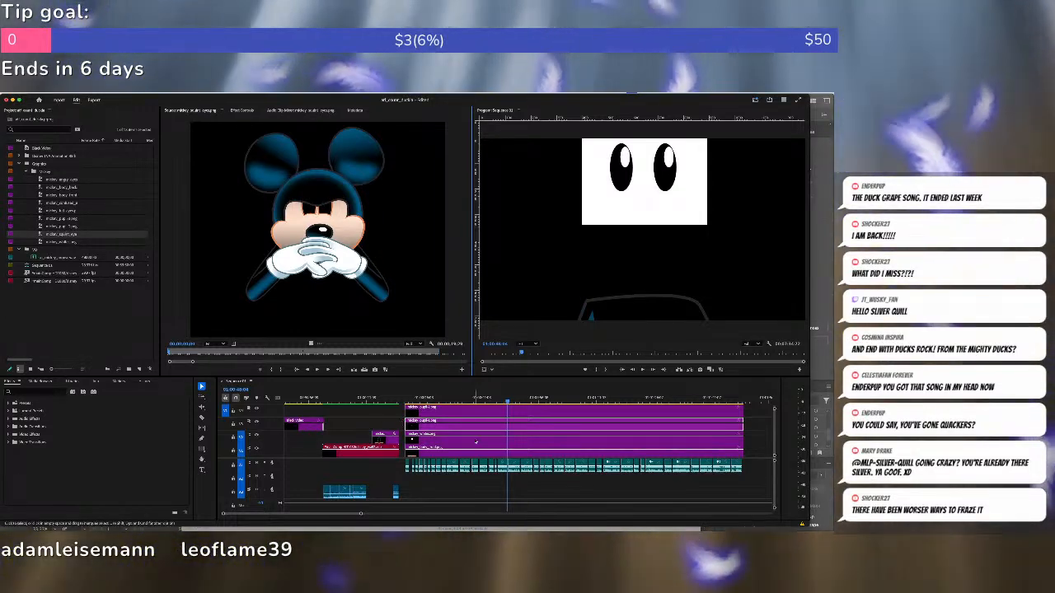
left_click(420, 398)
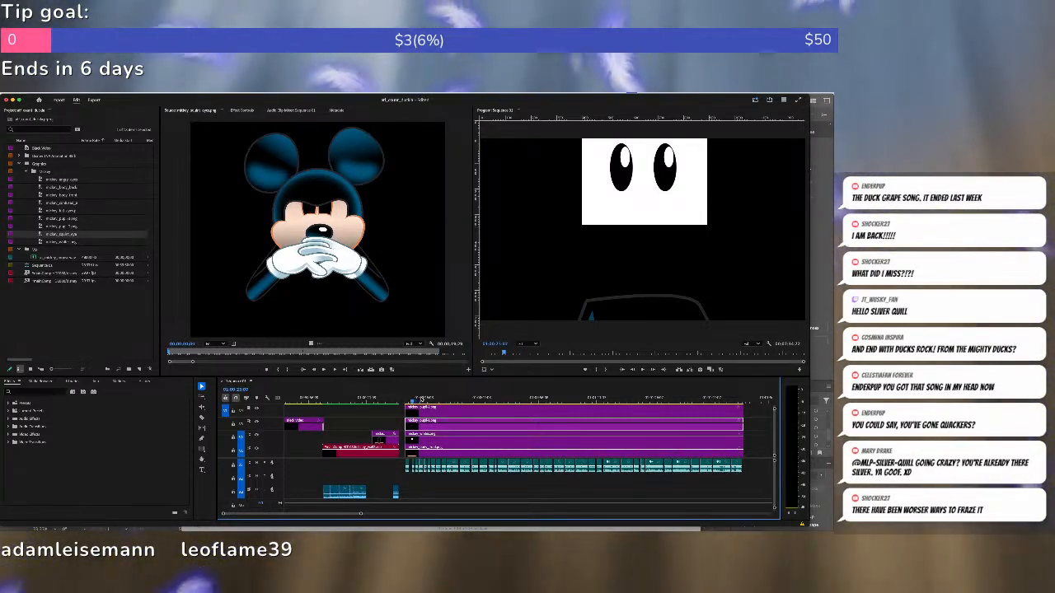
key("Up")
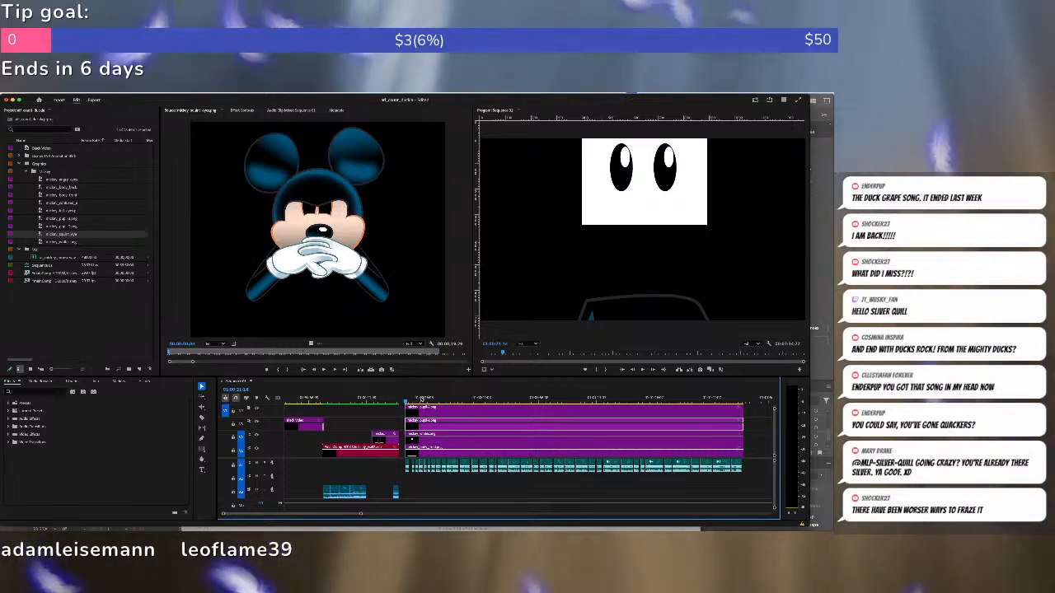
key("i")
key("minus")
key("minus")
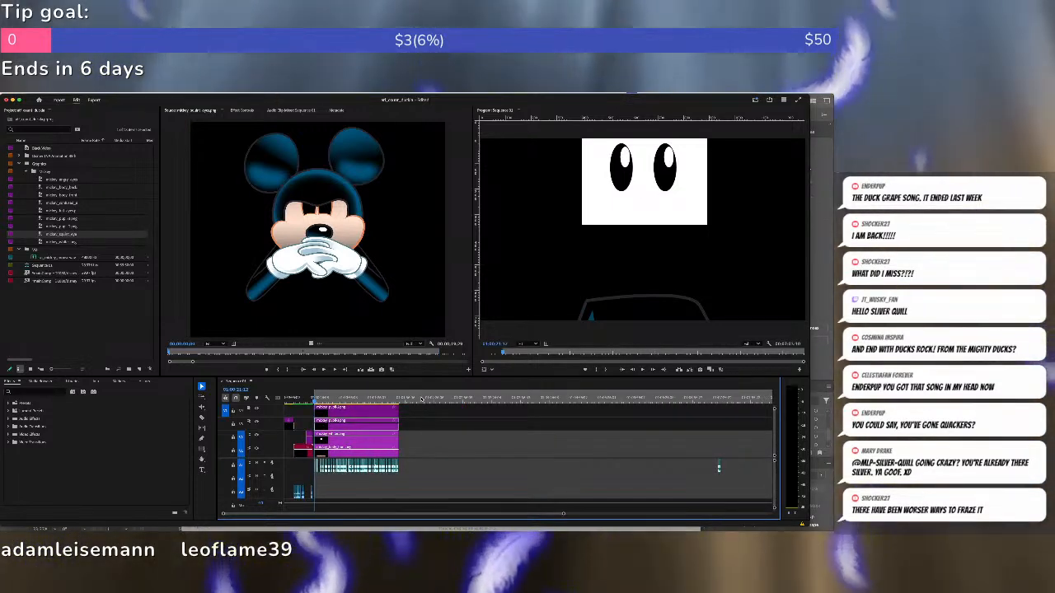
scroll(364, 433, "up", 3)
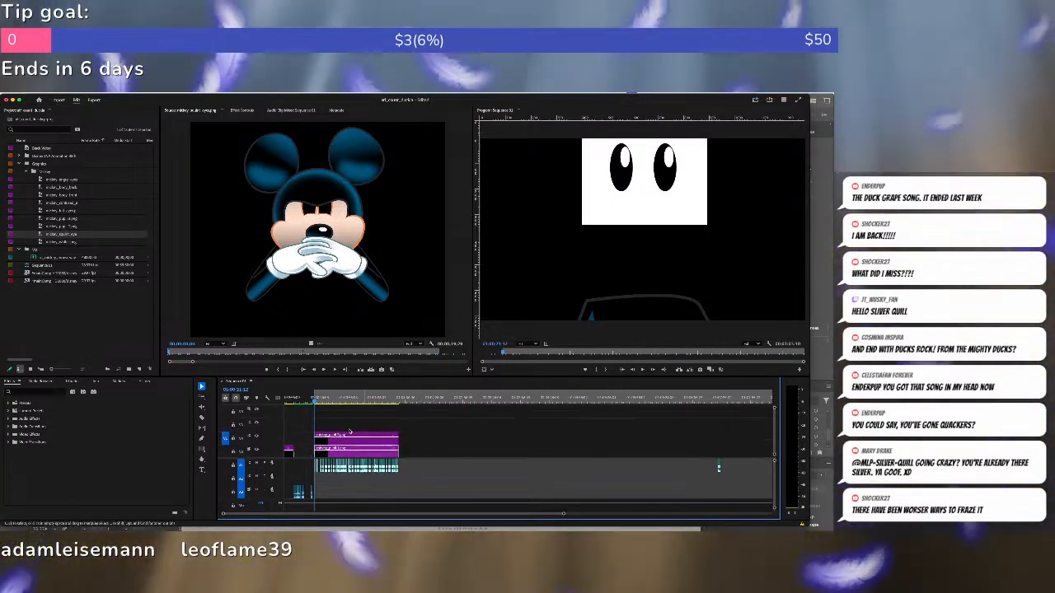
key("x")
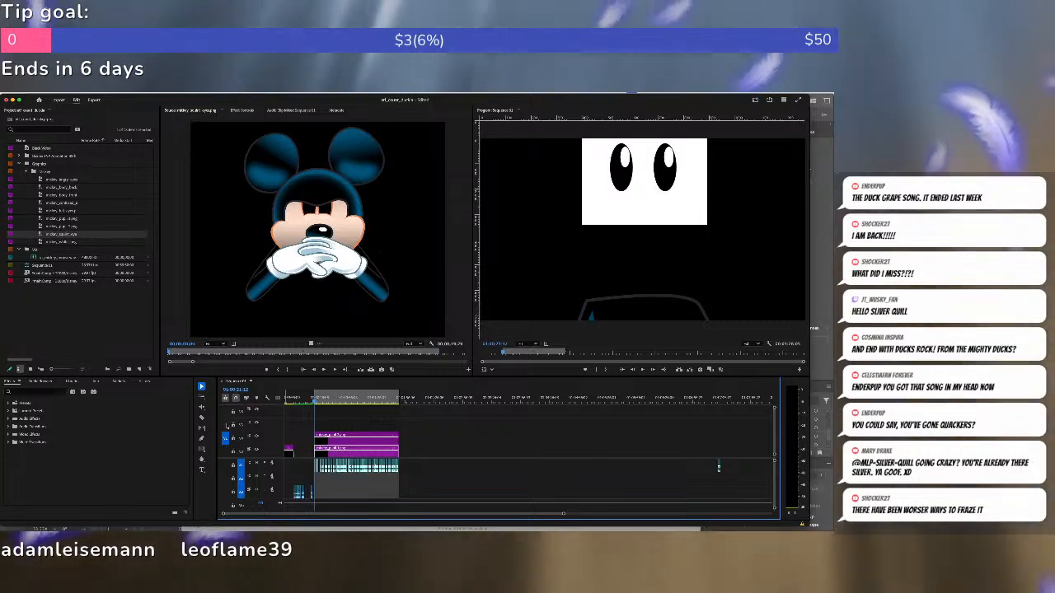
left_click(225, 425)
key("period")
left_click(316, 401)
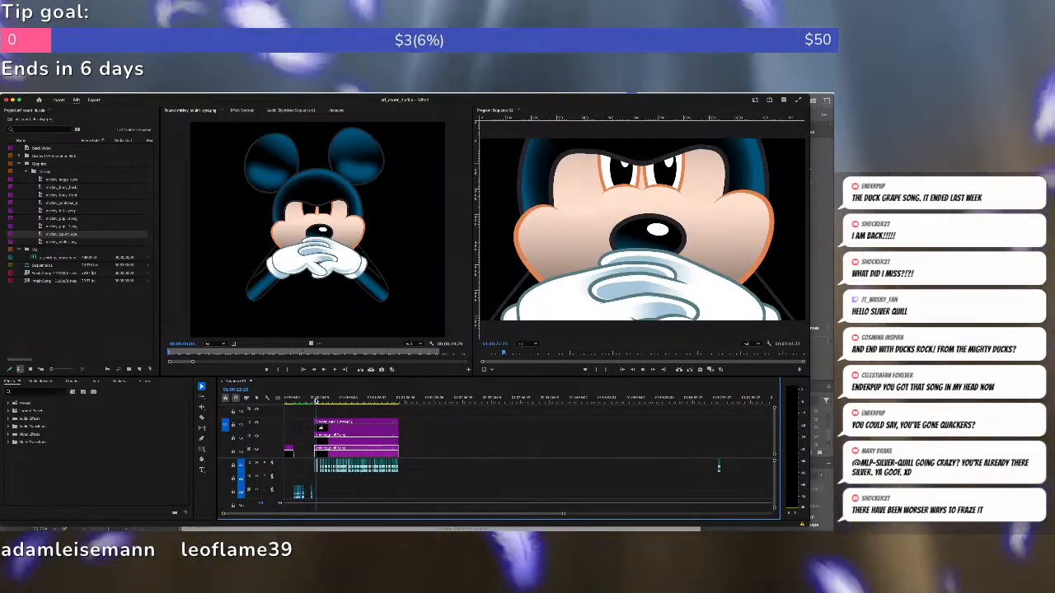
Play back the Mickey dialogue and ripple delete the unwanted short dialogue clip at the playback start point.
key("space")
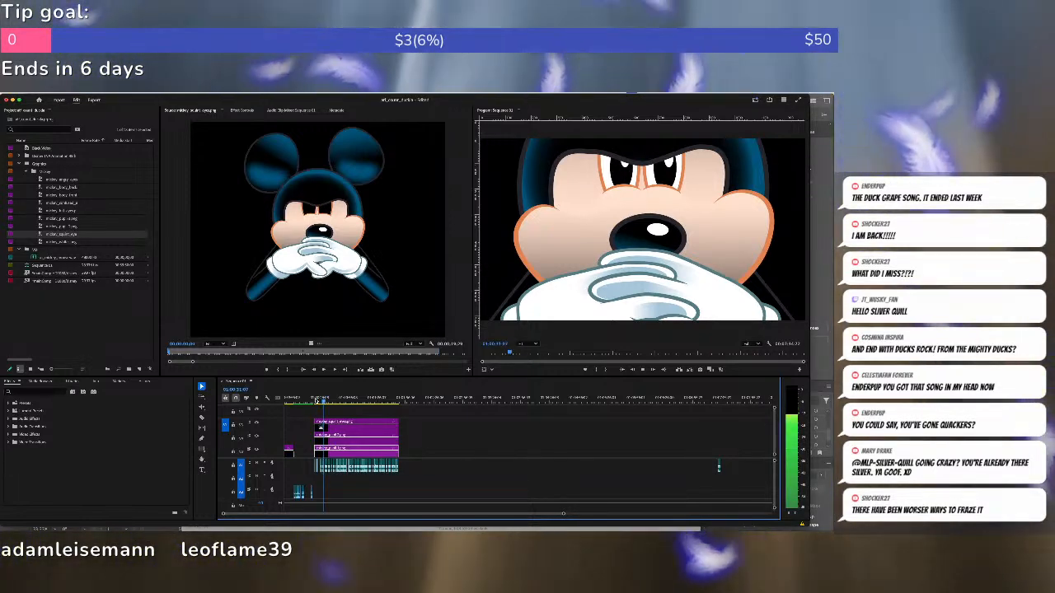
key("space")
key("equal")
key("equal")
key("equal")
key("equal")
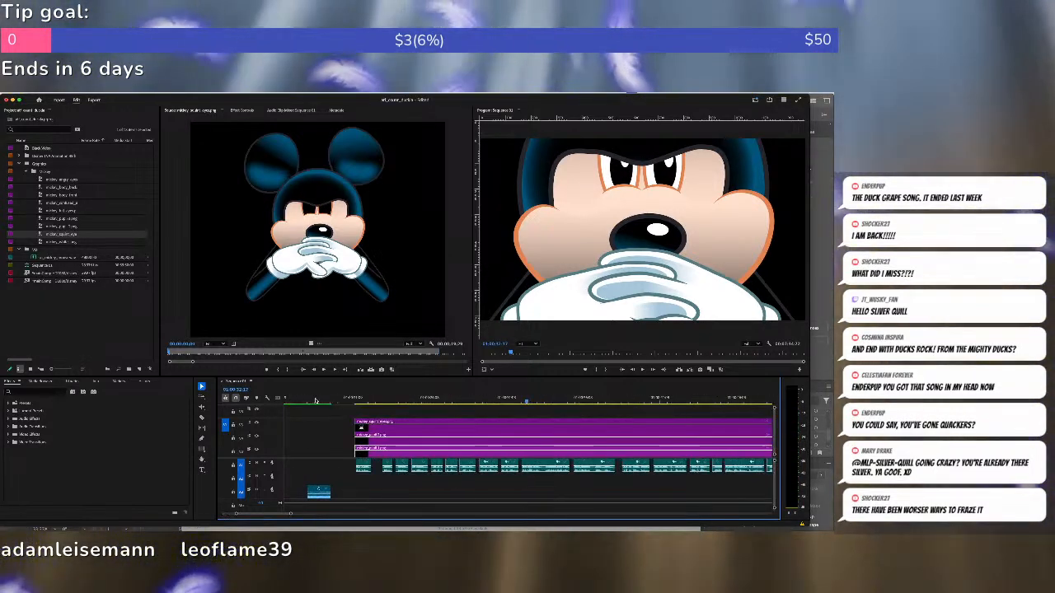
key("equal")
left_click(436, 401)
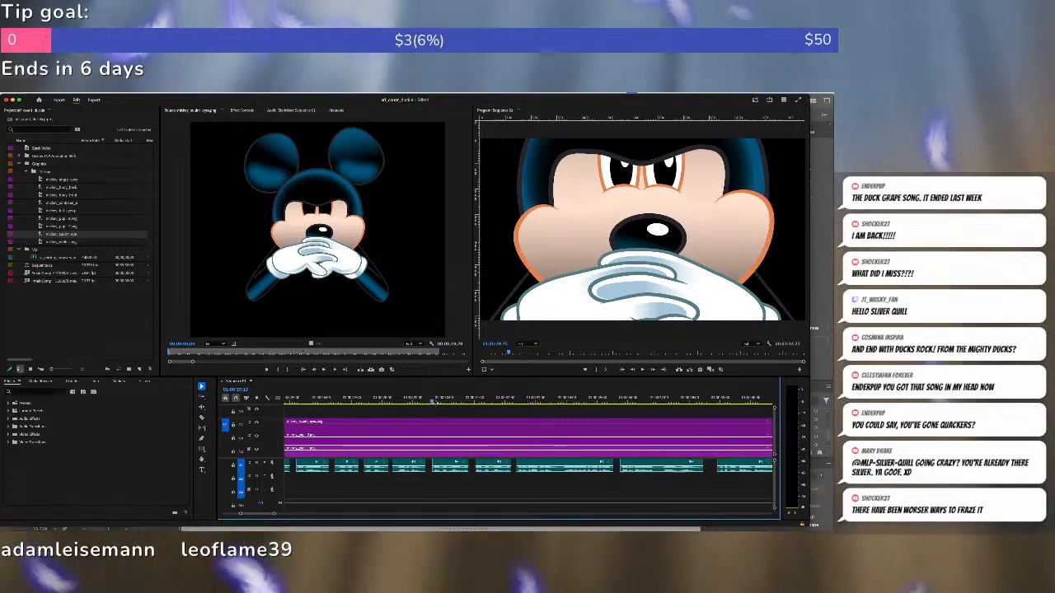
key("space")
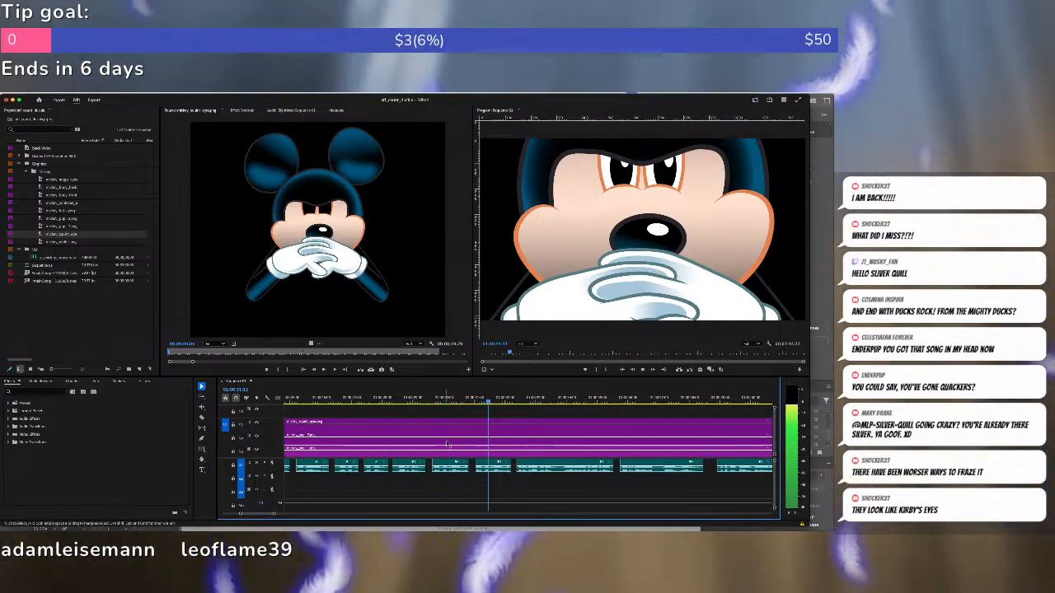
key("space")
left_click(455, 464)
key("shift+Delete")
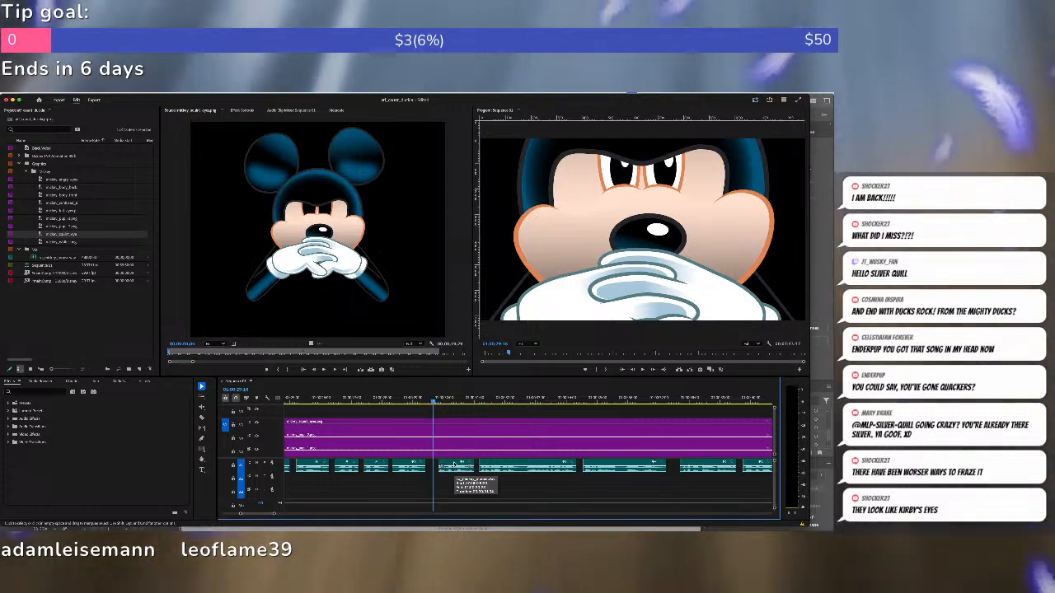
Select all dialogue clips after the deleted one, leaving out the Mickey graphics, and shift them earlier to the playhead.
key("Left")
key("Left")
key("Left")
key("a")
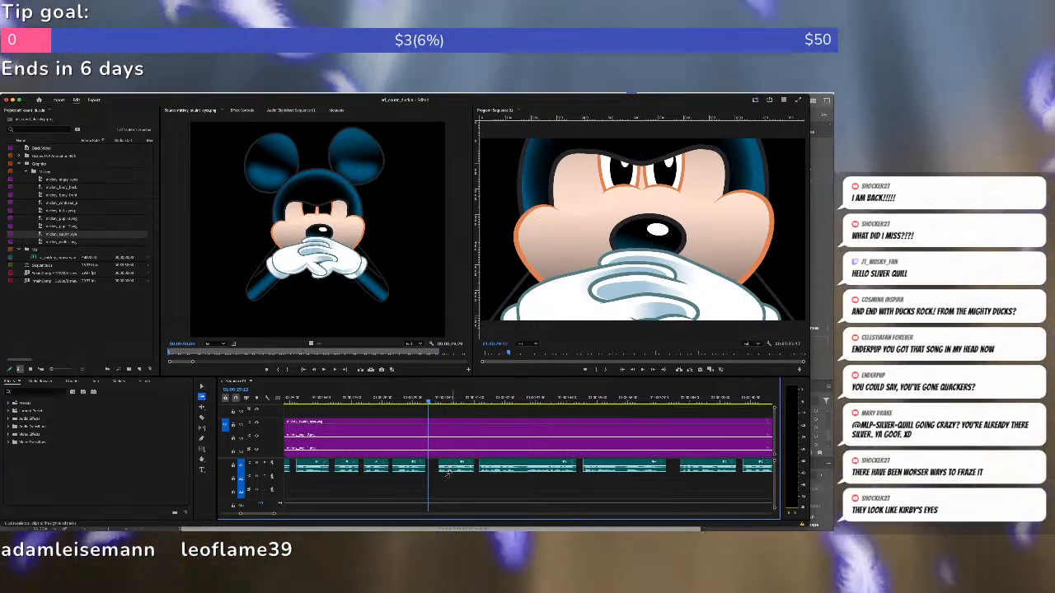
left_click(448, 468)
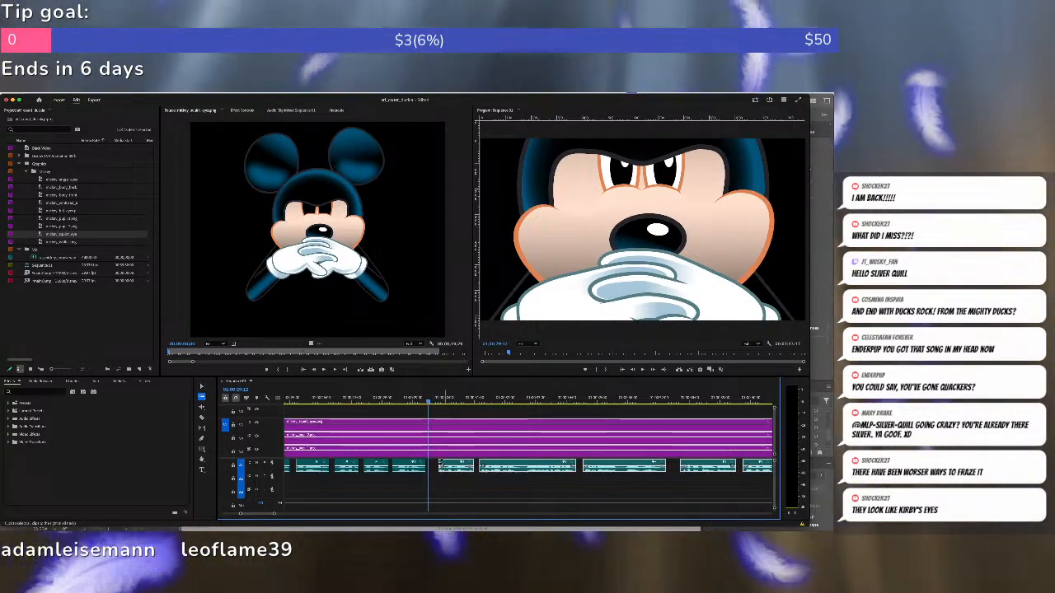
key("v")
left_click(442, 442, "shift")
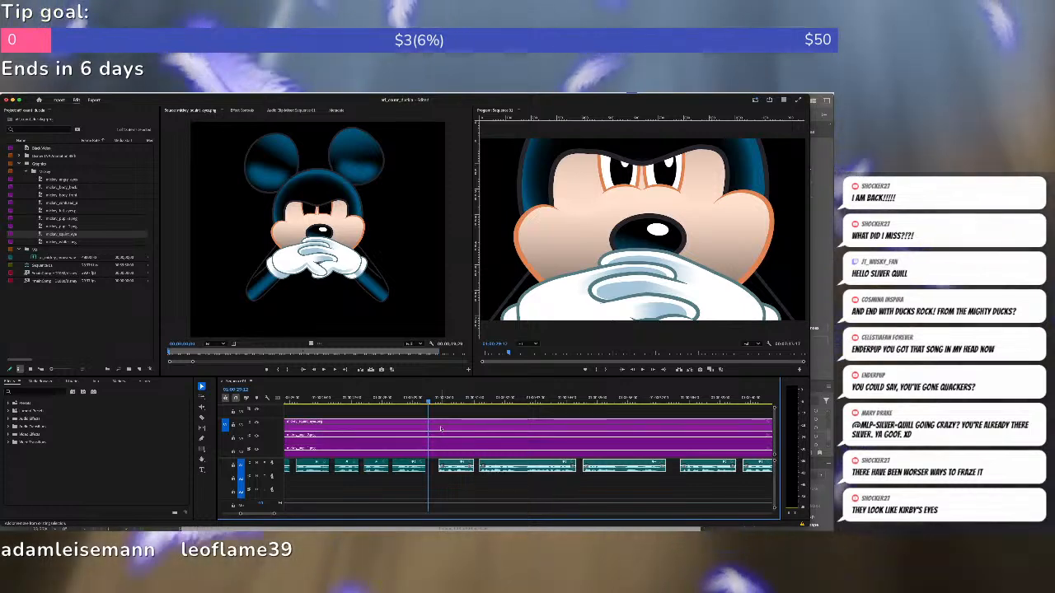
left_click(440, 427, "shift")
scroll(449, 435, "left", 2)
scroll(450, 436, "up", 1)
scroll(451, 436, "down", 2)
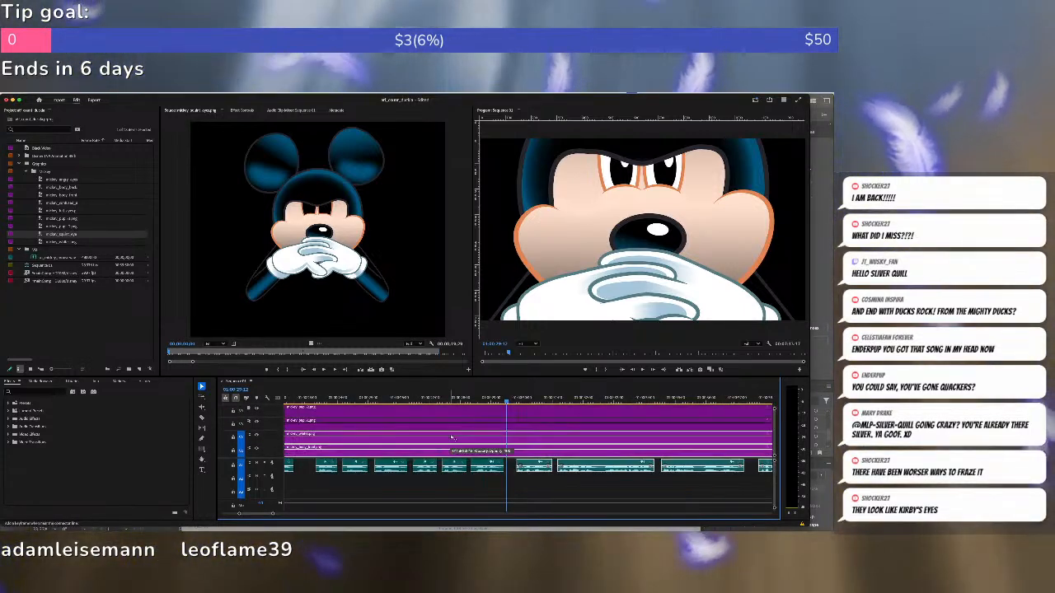
left_click(487, 447, "shift")
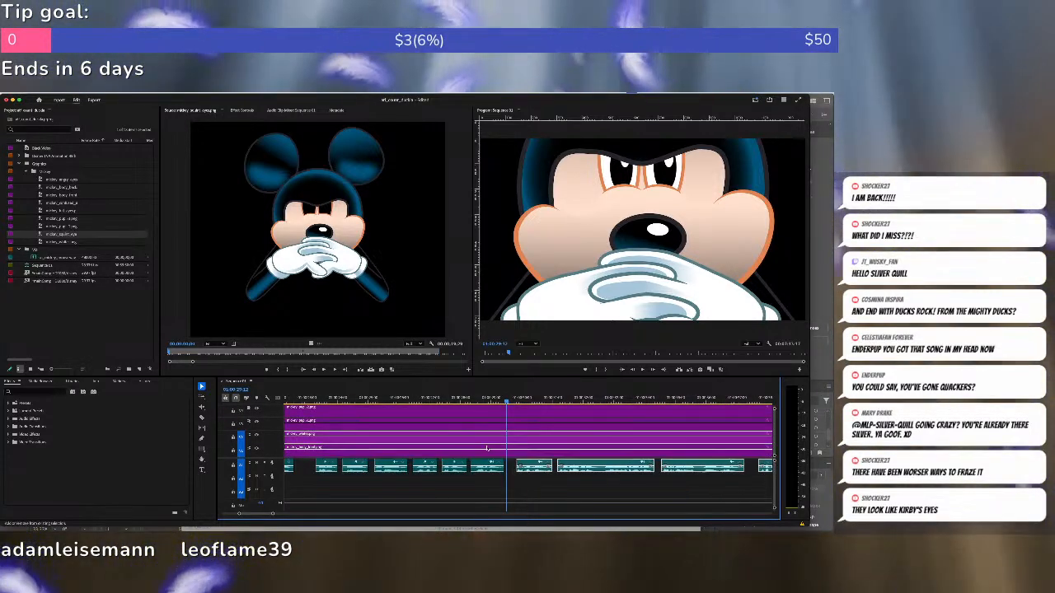
left_click(482, 436, "shift")
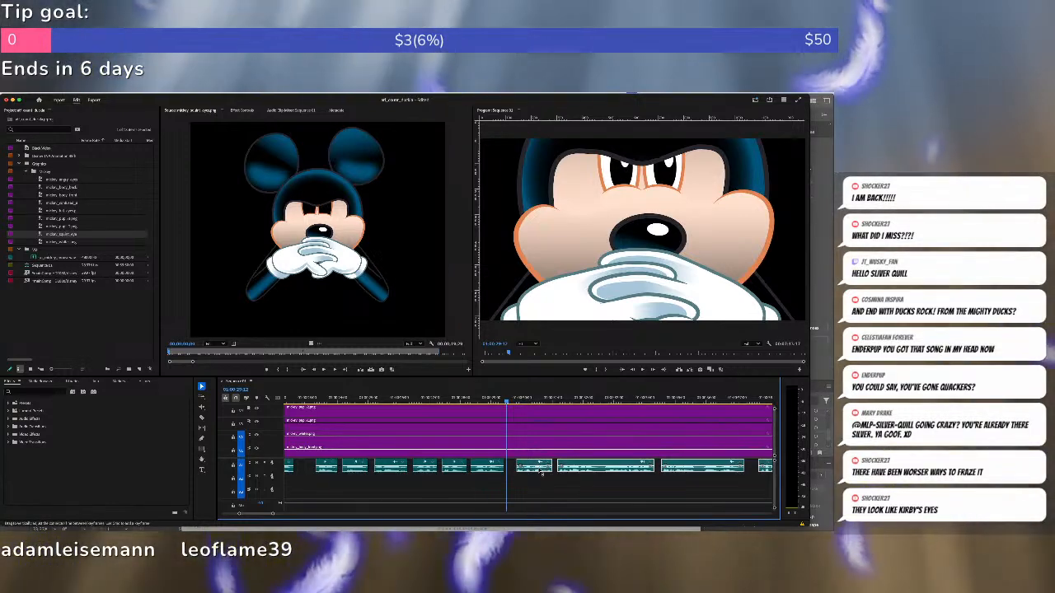
left_click_drag(539, 468, 532, 469)
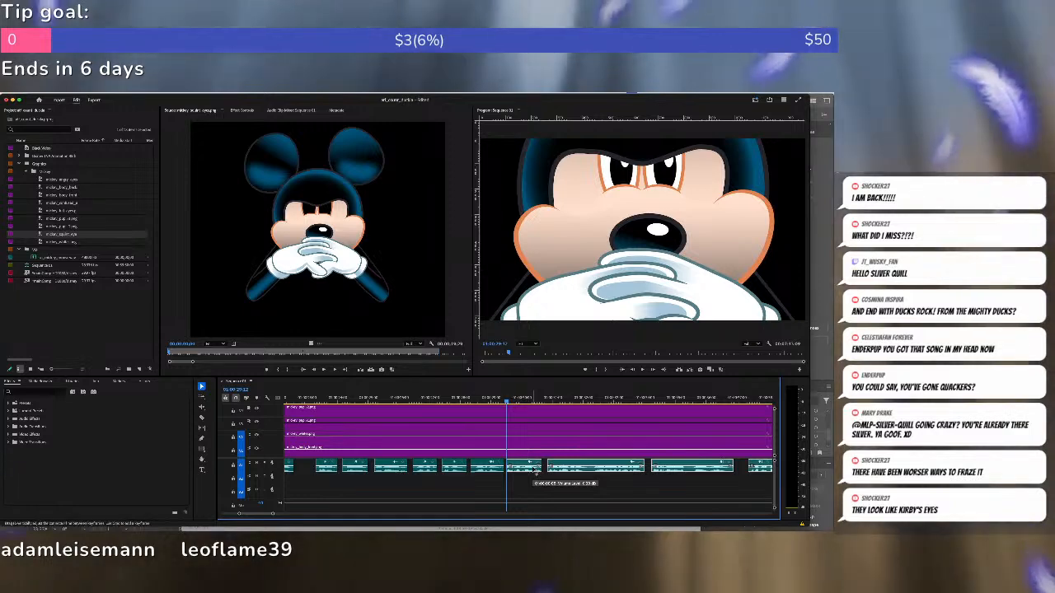
Nudge the selected dialogue clips two frames later to widen the pause before them.
key("equal")
key("equal")
key("equal")
key("super+Right")
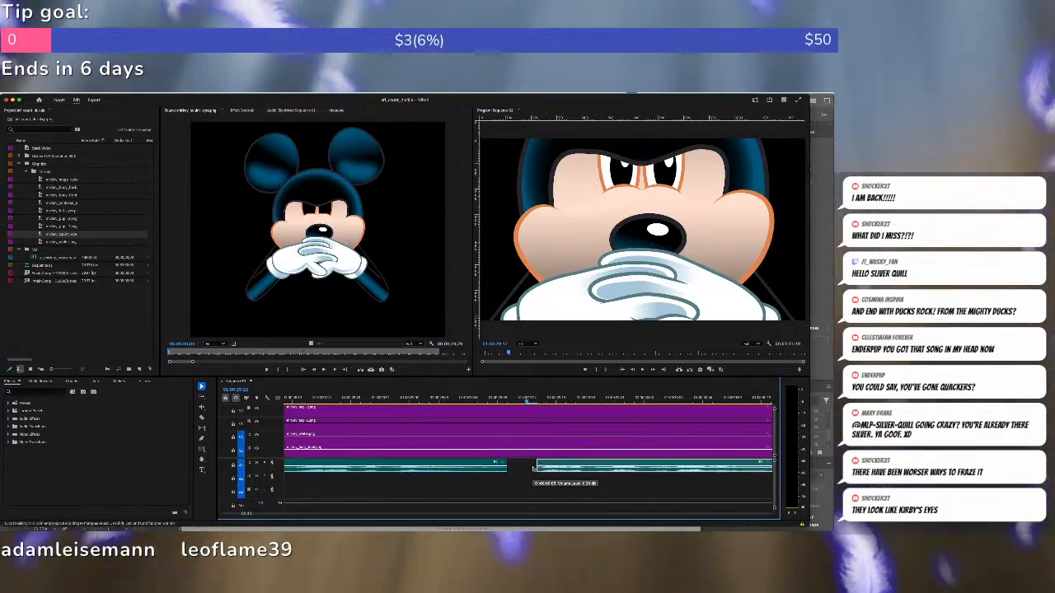
key("super+Right")
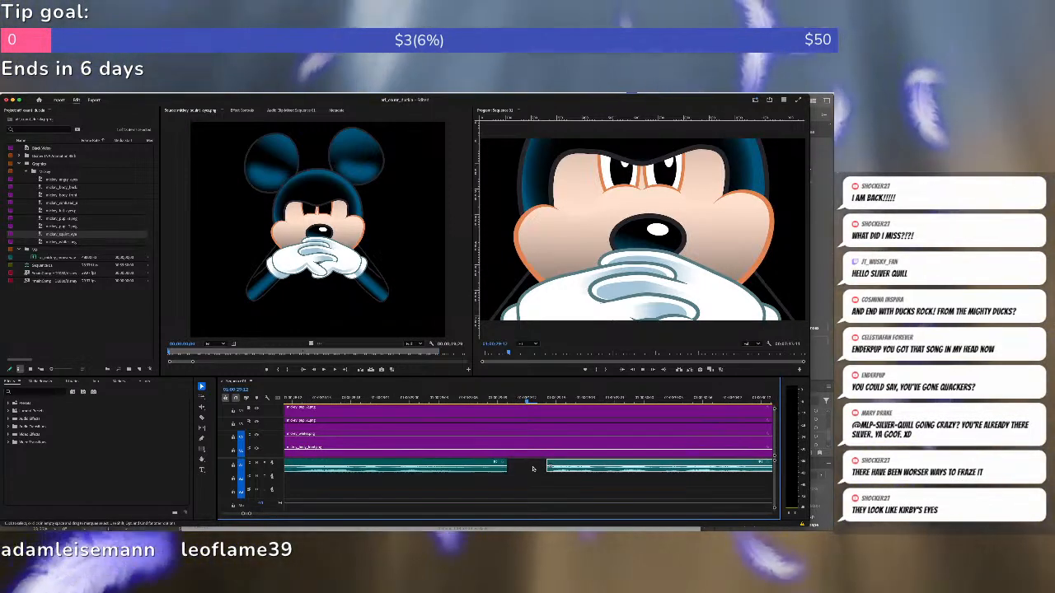
Play the adjusted dialogue and mark an in-to-out range over the latter part of the following long dialogue clip.
key("space")
key("minus")
key("minus")
key("minus")
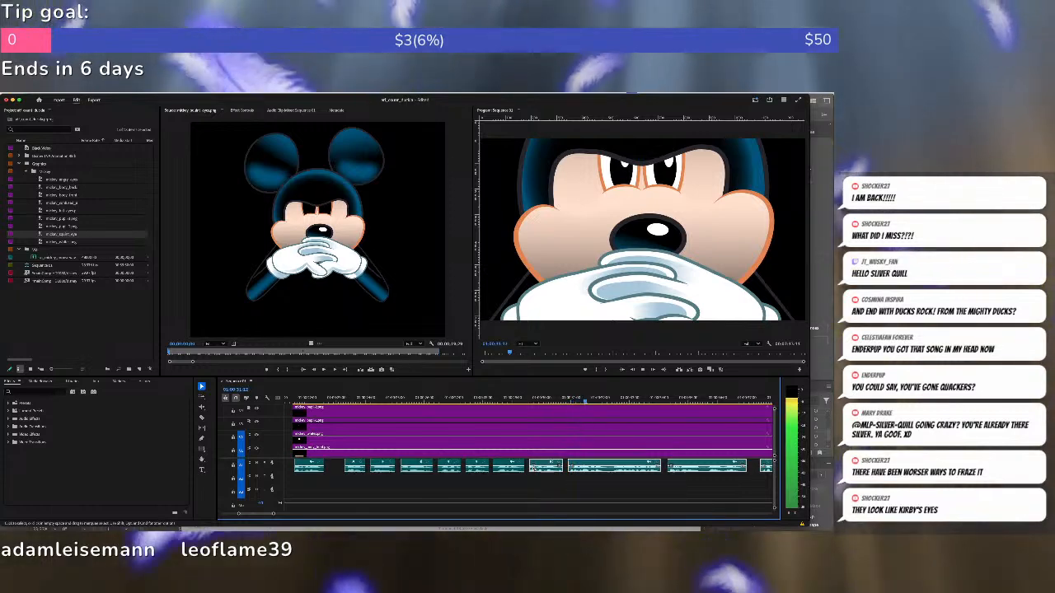
key("space")
key("i")
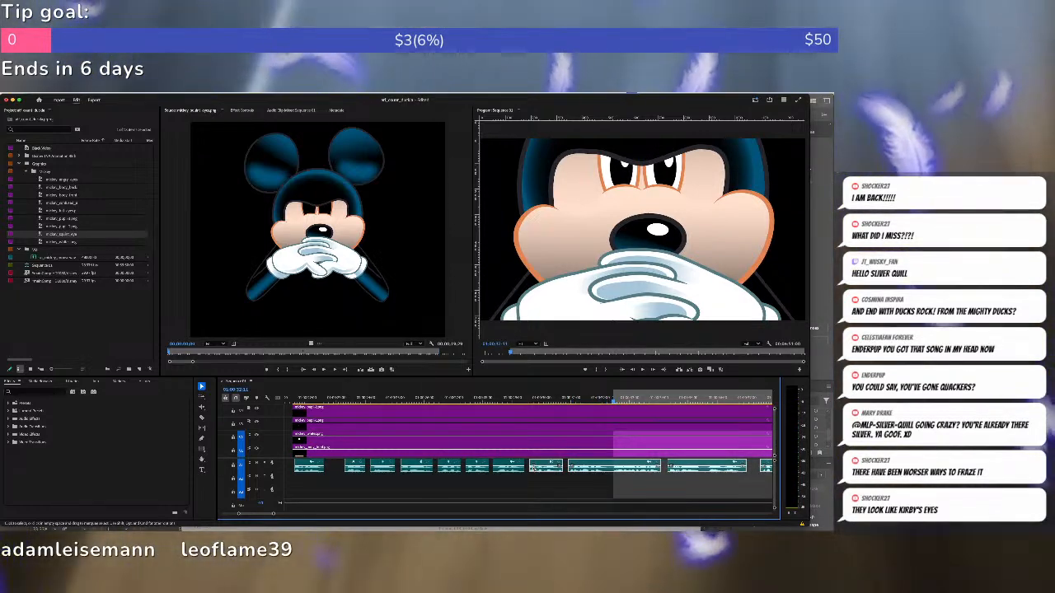
key("space")
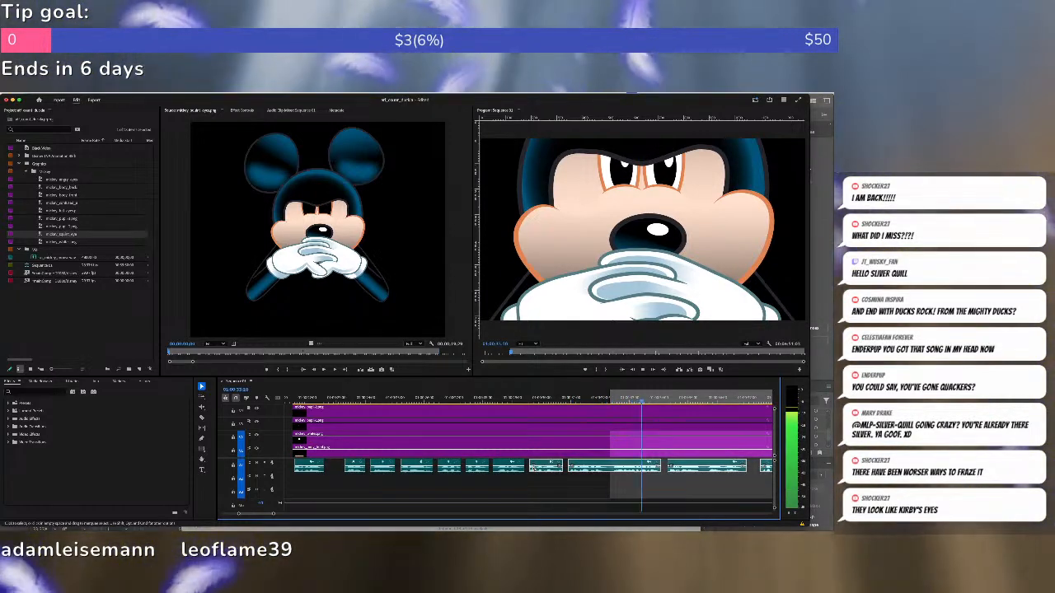
key("space")
key("o")
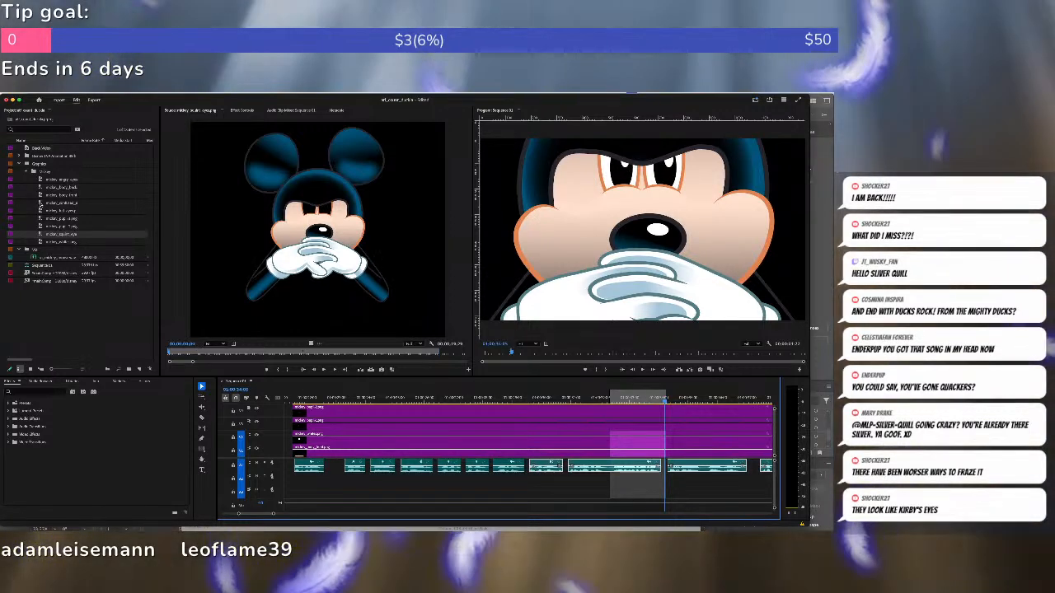
Overwrite the confused-eyes Mickey graphic onto the squinting face track across the marked range.
double_click(40, 204)
scroll(496, 448, "left", 2)
scroll(528, 445, "right", 2)
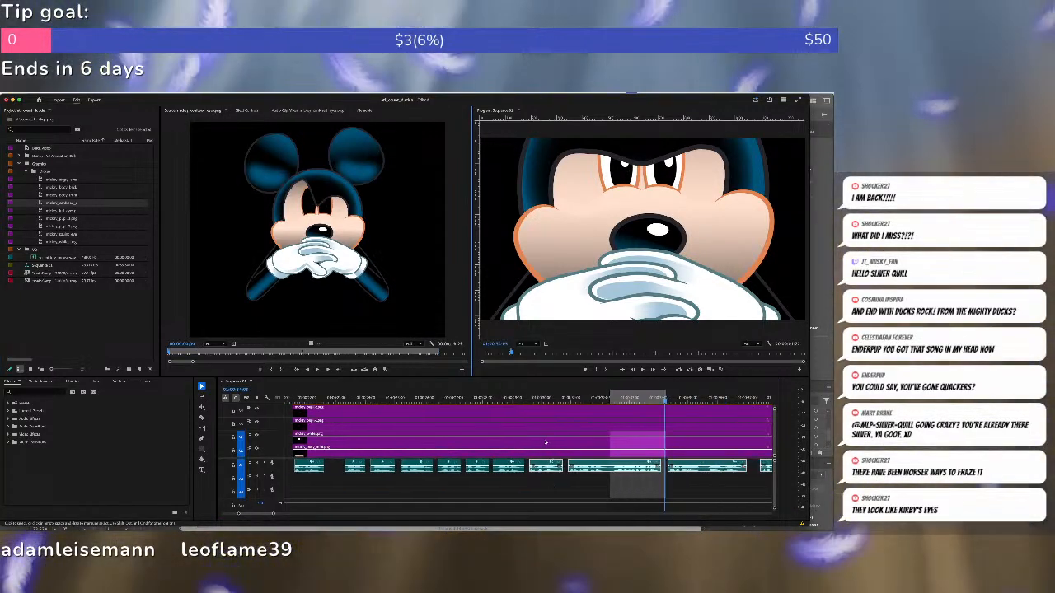
scroll(546, 443, "up", 3)
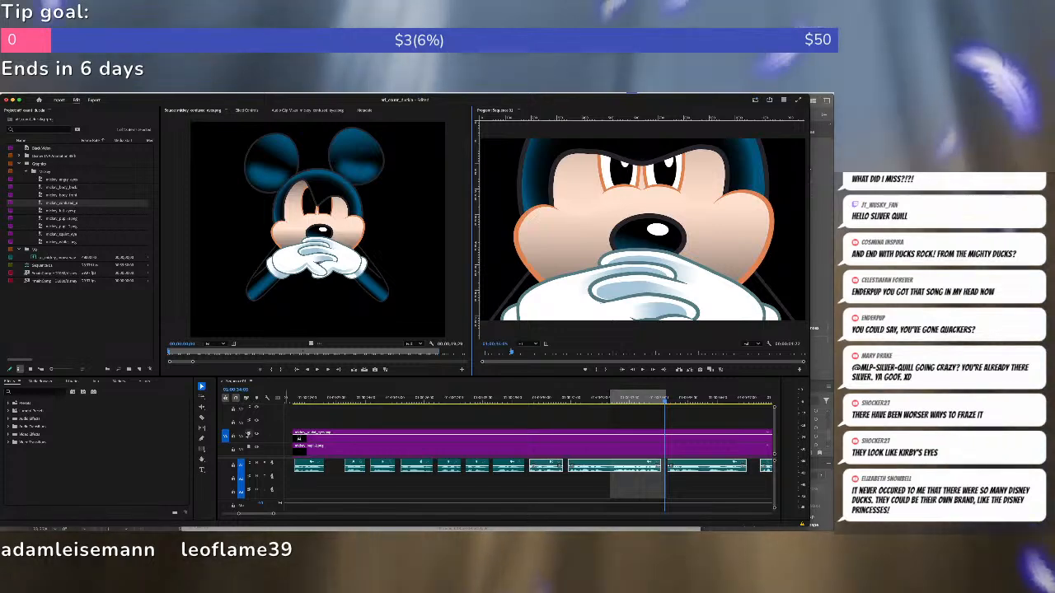
key("period")
Mark a range around the next short dialogue clip and overwrite the angry-eyes Mickey graphic onto the face track there.
key("space")
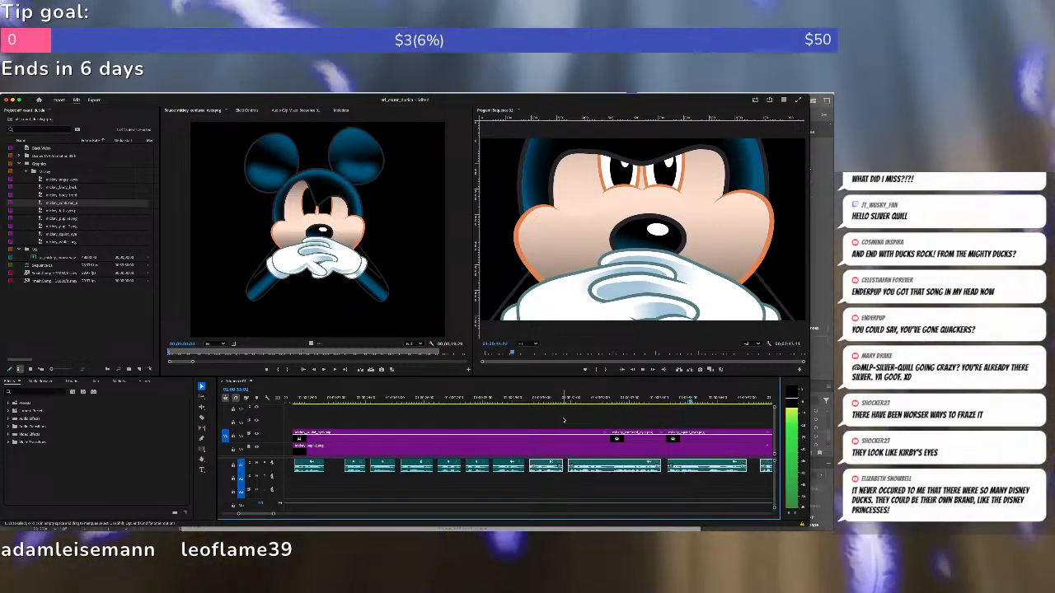
key("minus")
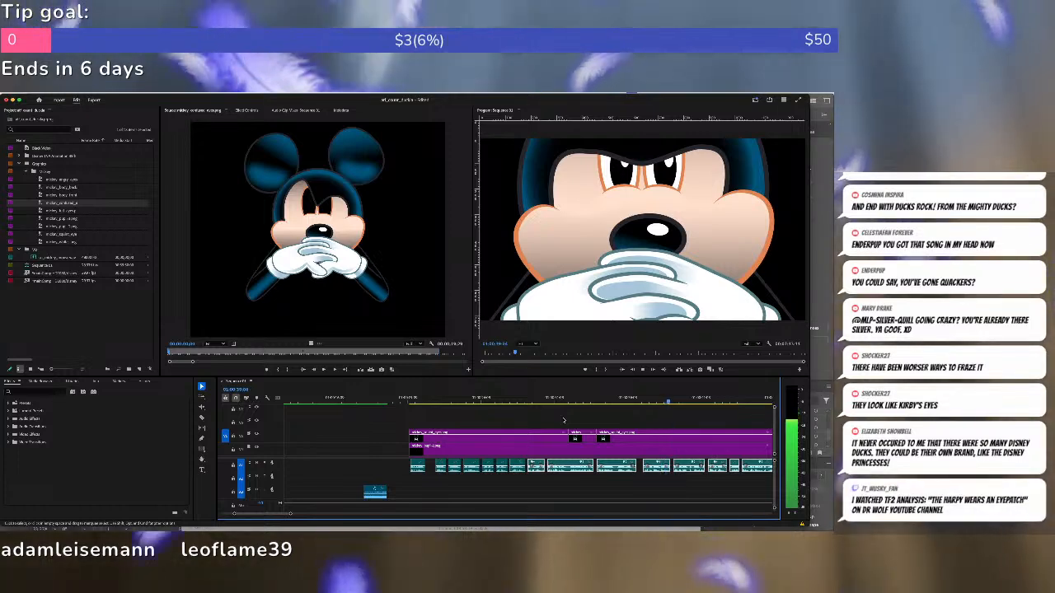
key("i")
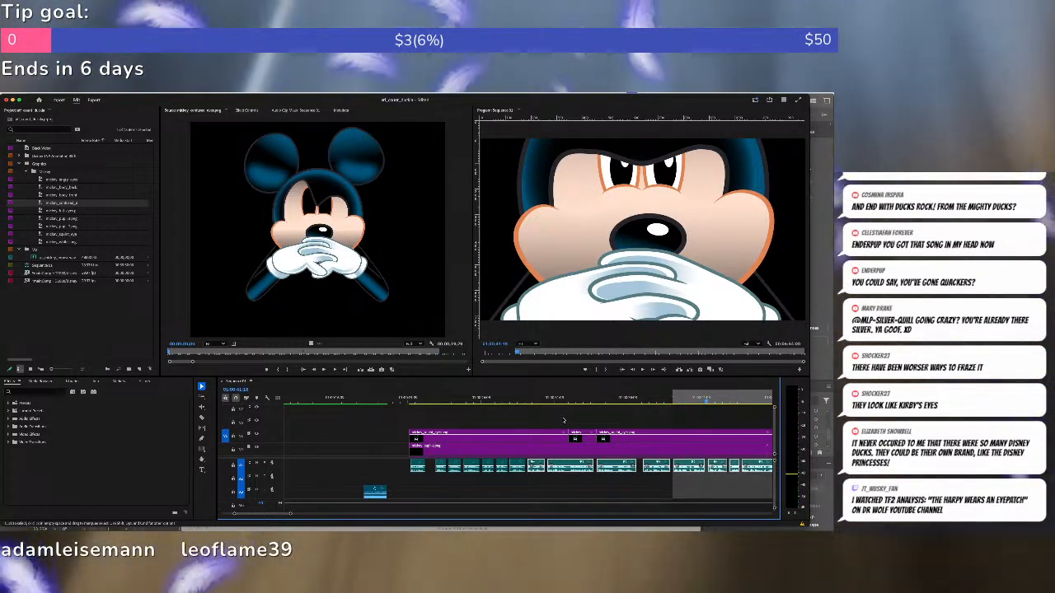
key("i")
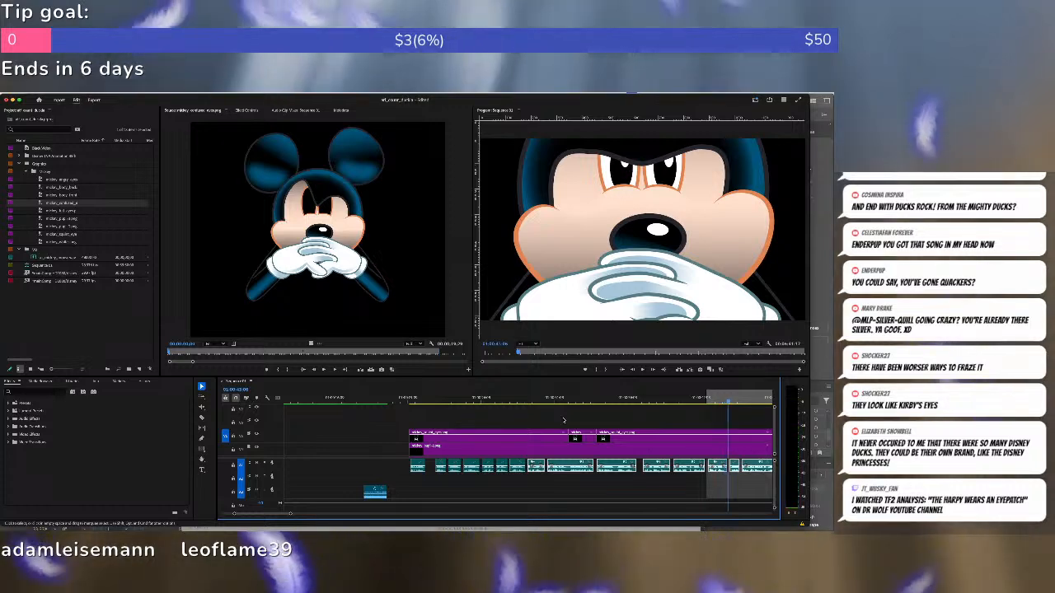
key("o")
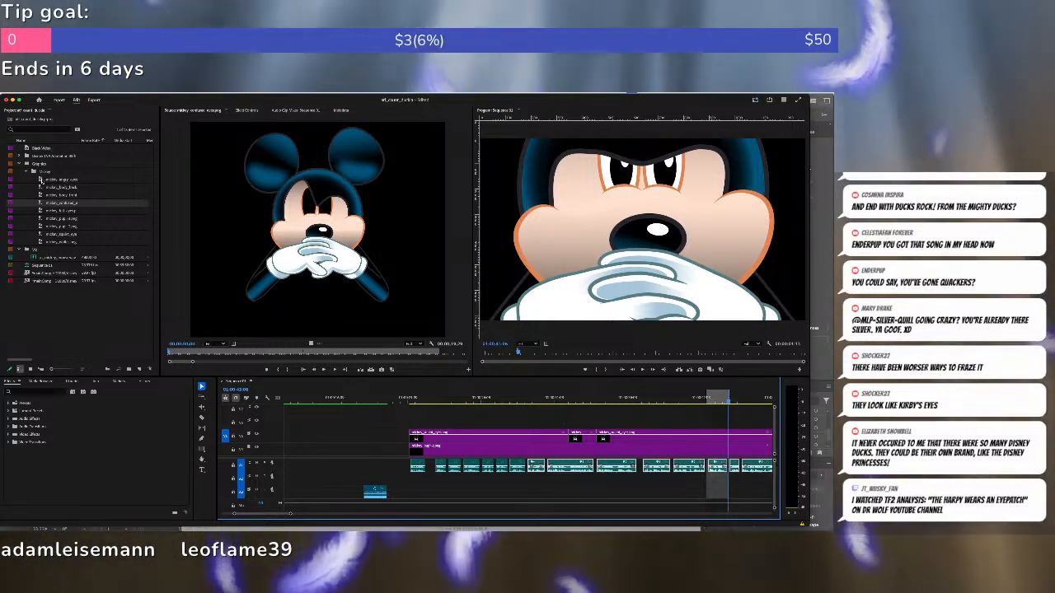
double_click(41, 180)
key(".")
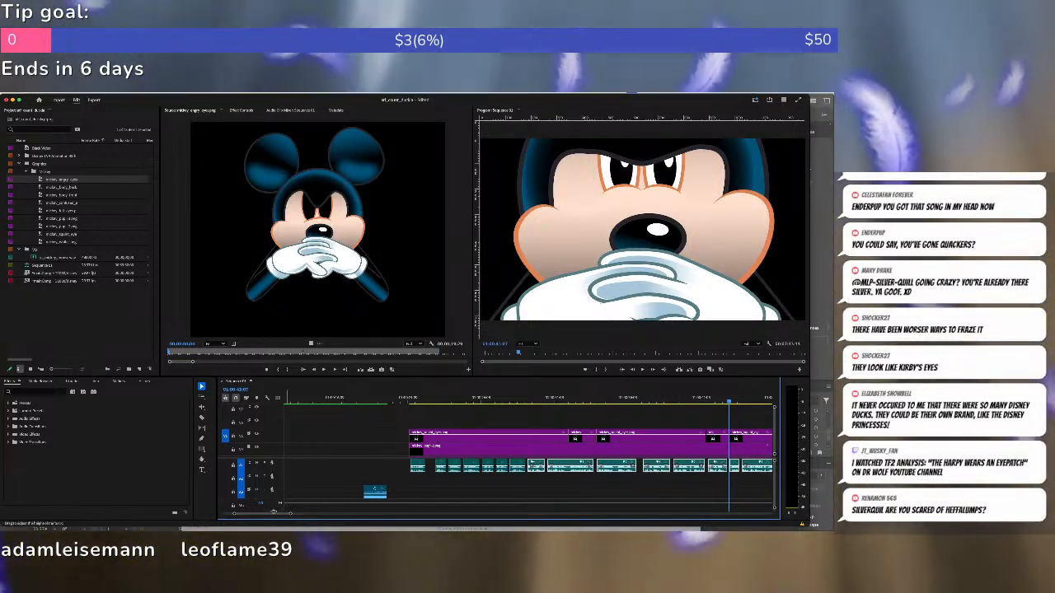
Play the dialogue after the angry-eyes graphic and mark a new in point just before the next long dialogue clip.
left_click_drag(273, 515, 287, 516)
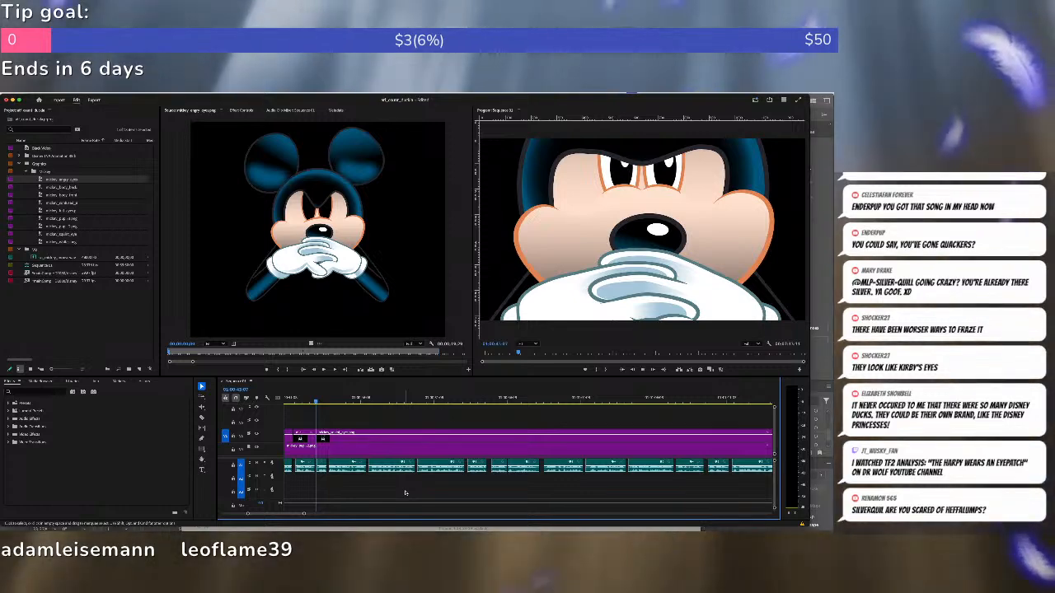
key("space")
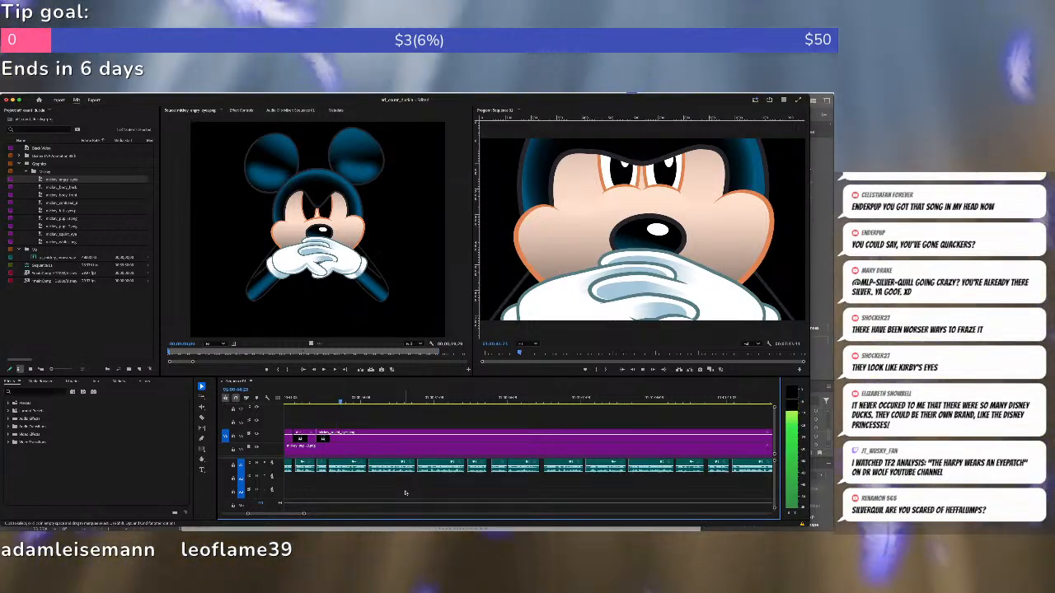
key("i")
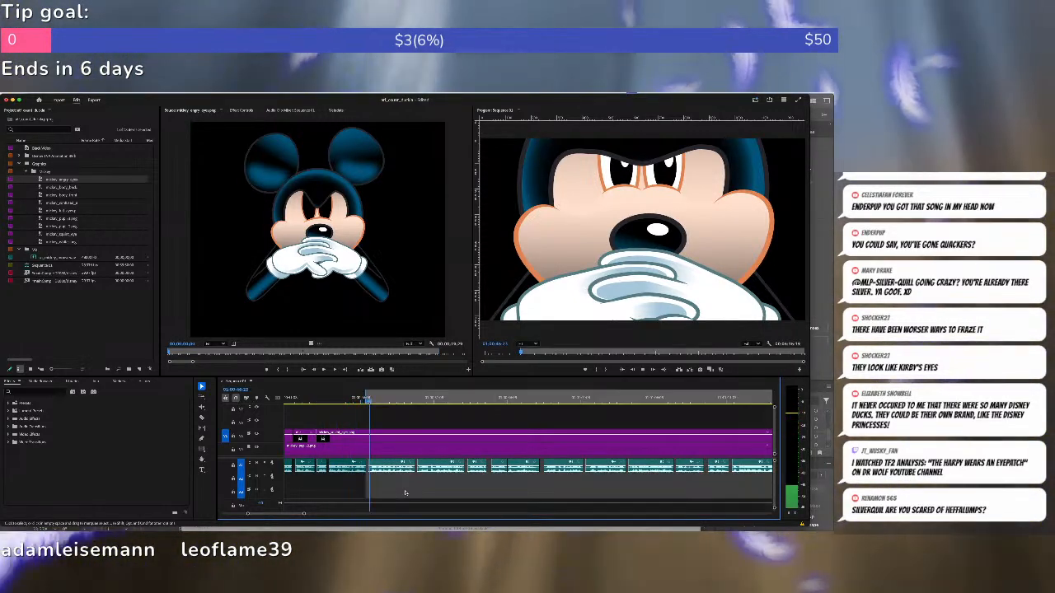
key("space")
Trim the start of the dialogue clip after the new in point to the playhead.
key("Right")
key("Right")
key("Right")
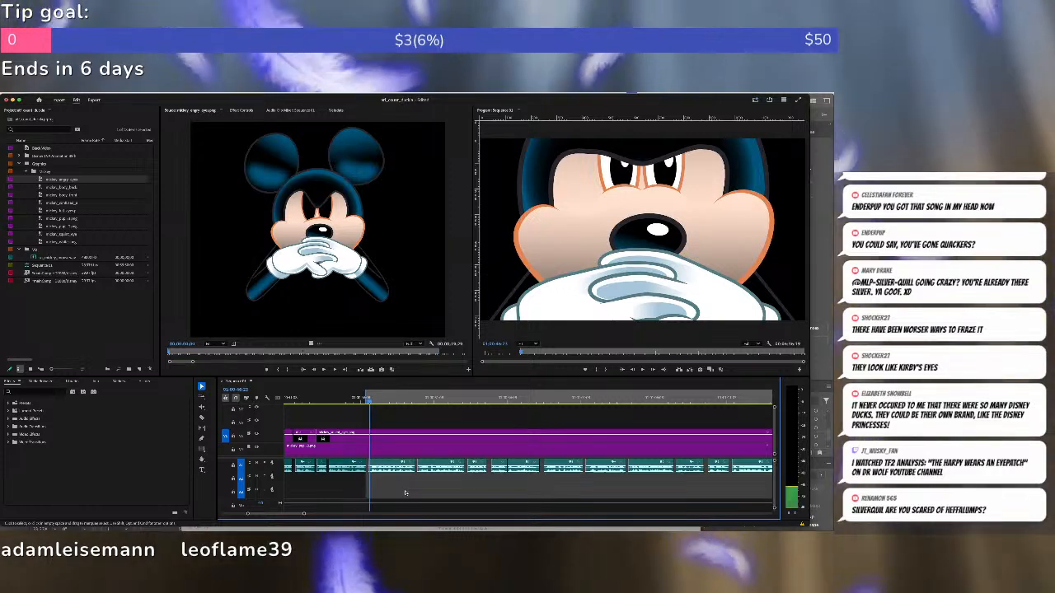
left_click(399, 468)
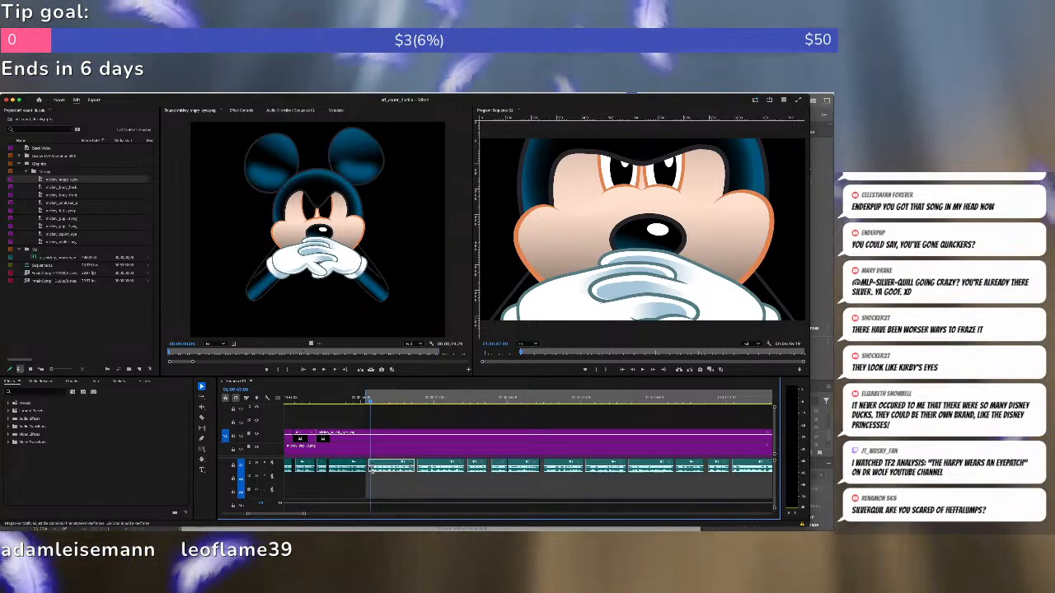
key("equal")
key("equal")
key("equal")
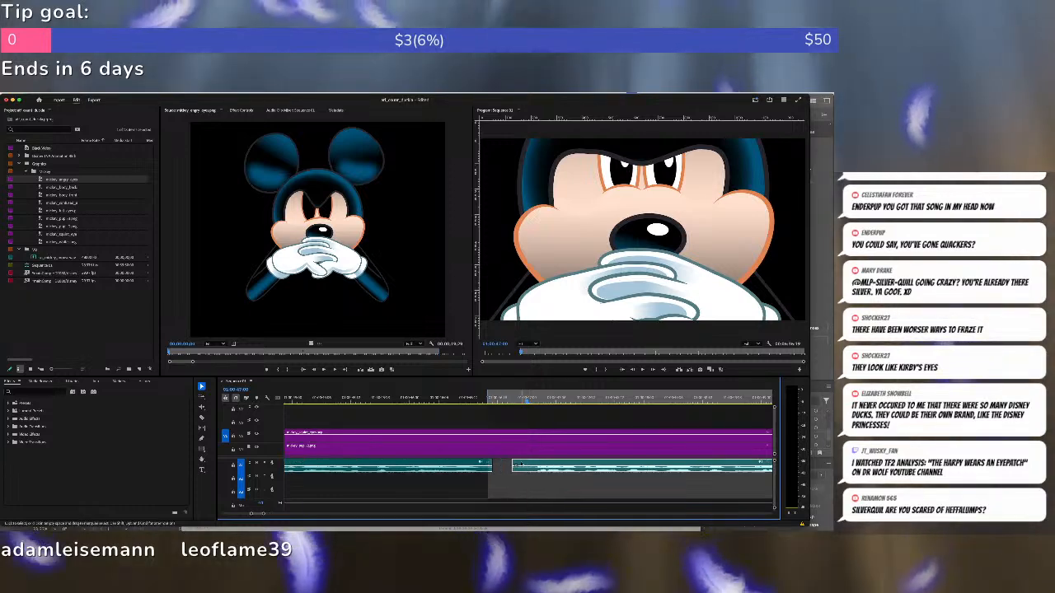
left_click_drag(515, 464, 527, 466)
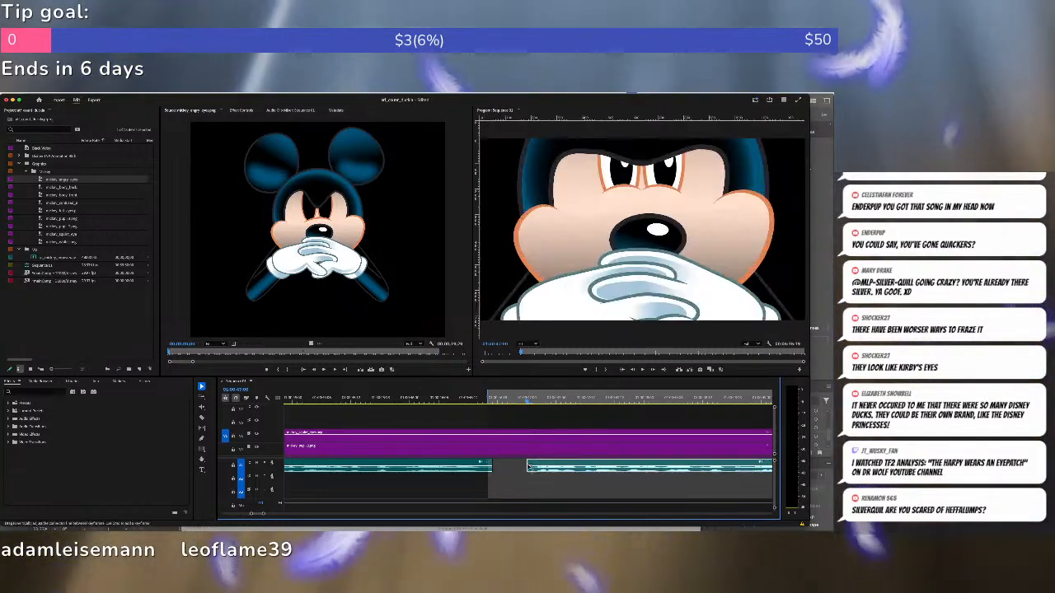
Mark the out point at the end of the trimmed dialogue clip and overwrite the angry-eyes Mickey graphic onto the face track there.
key("minus")
key("minus")
left_click(509, 399)
key("space")
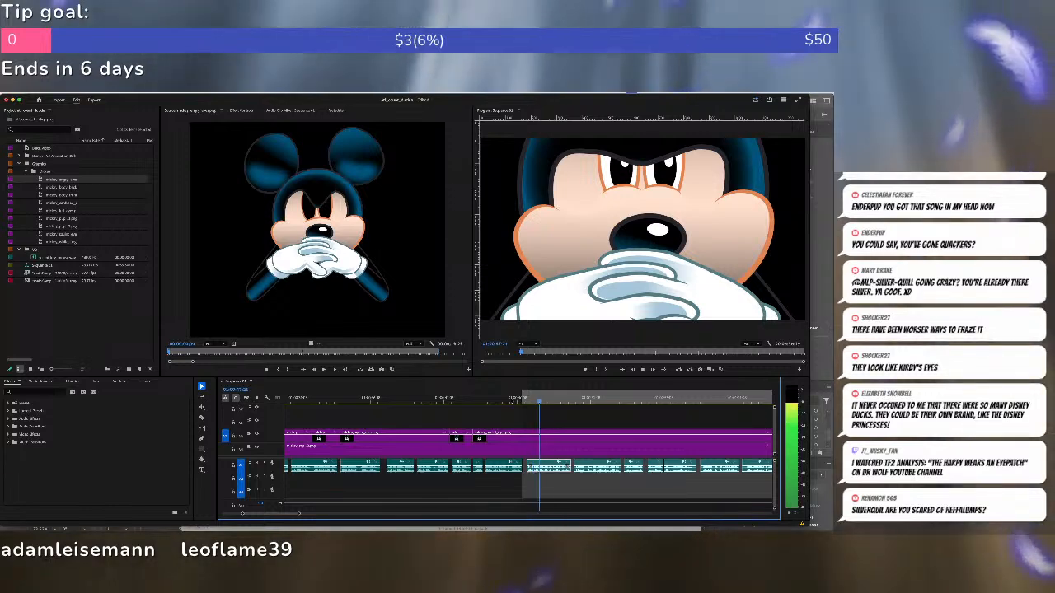
key("minus")
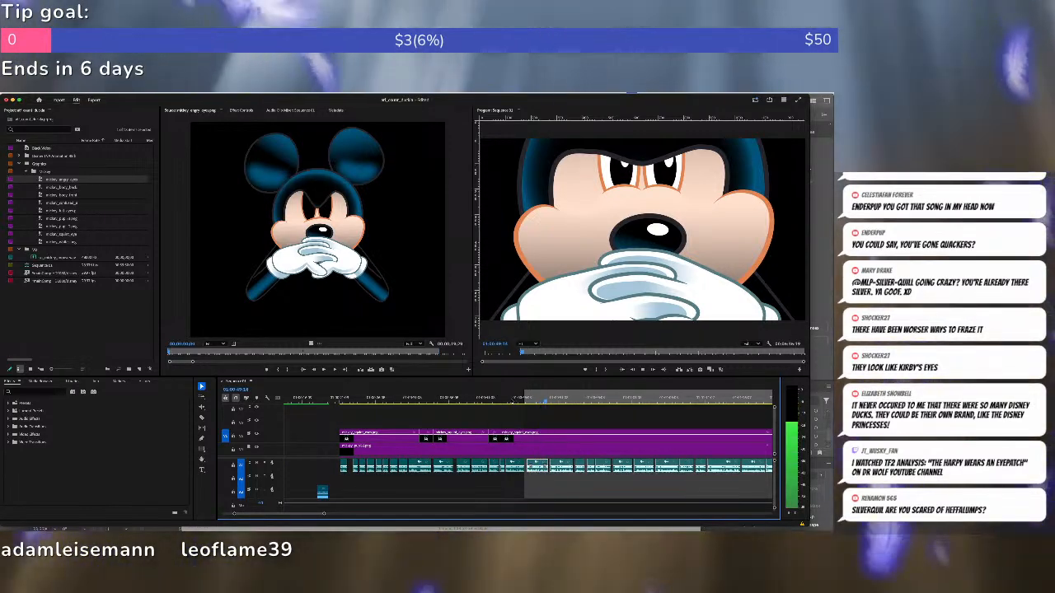
key("space")
key("o")
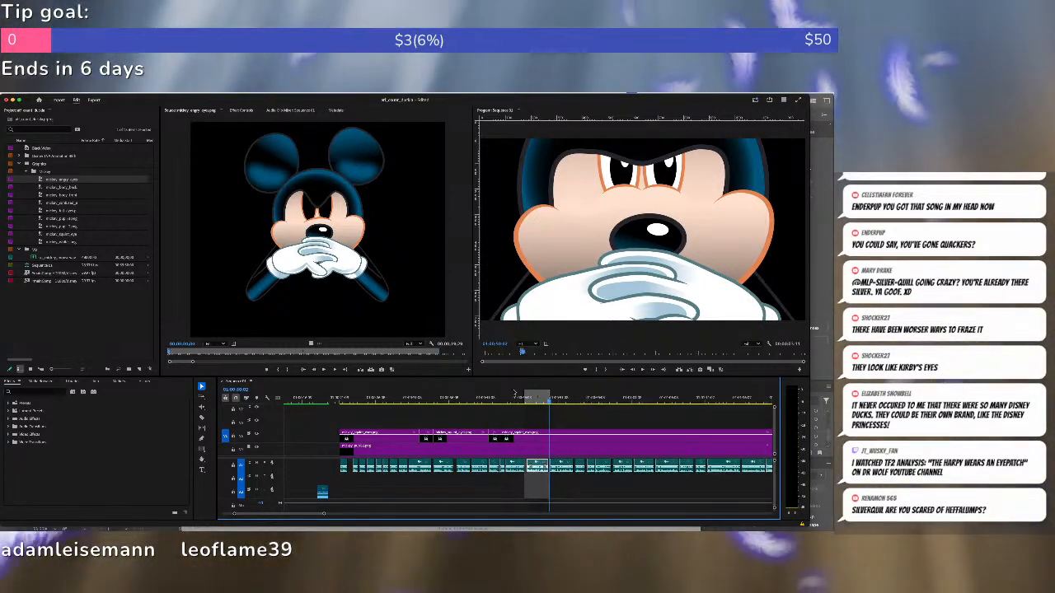
key("period")
Play on past the new angry-eyes graphic and trim the end of the following dialogue clip slightly to the playhead.
left_click_drag(628, 435, 402, 435)
key("space")
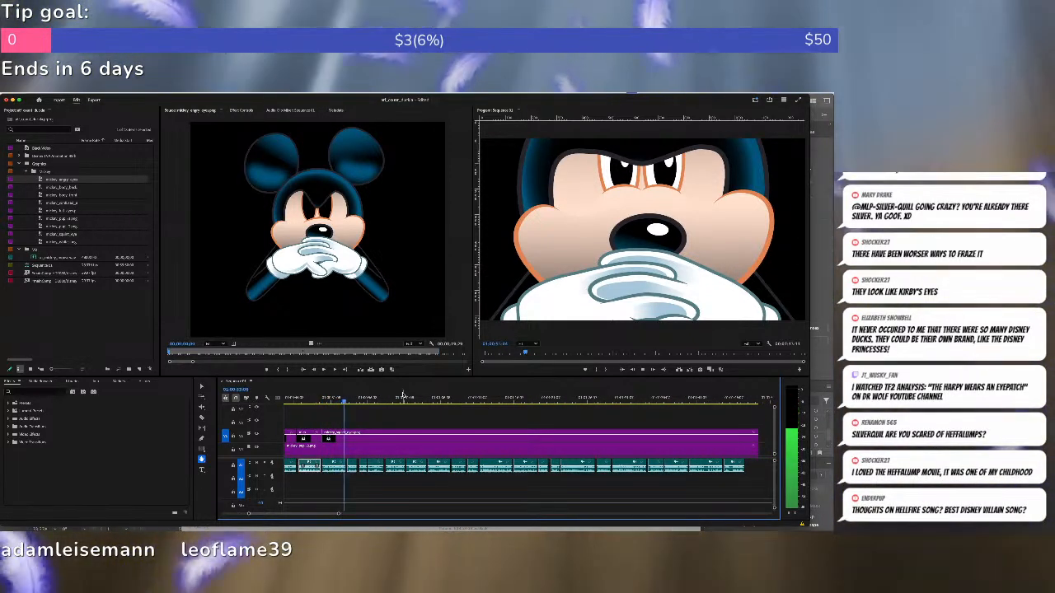
key("space")
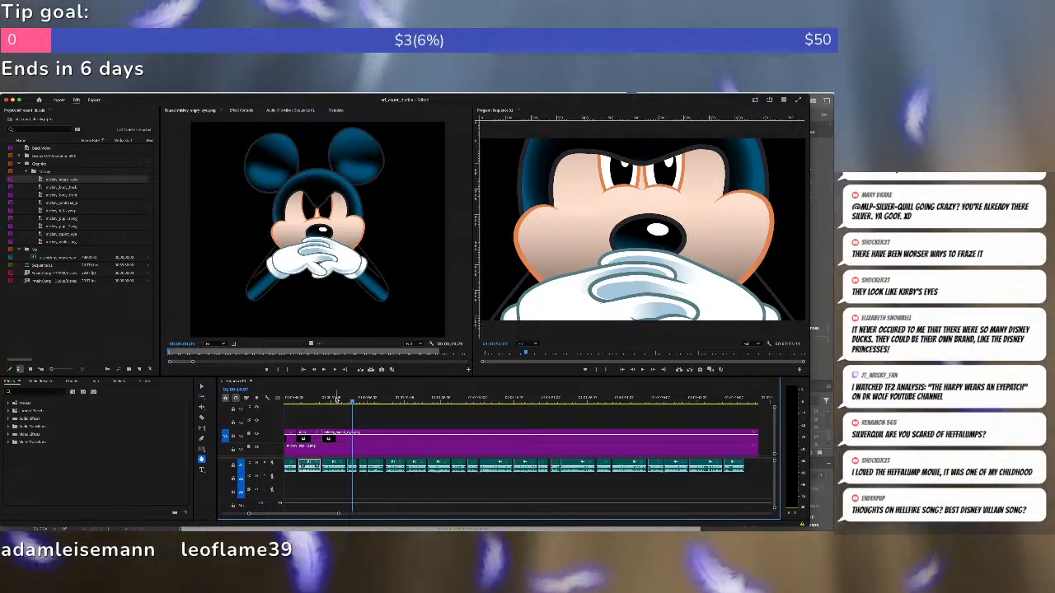
left_click(336, 399)
key("space")
key("=")
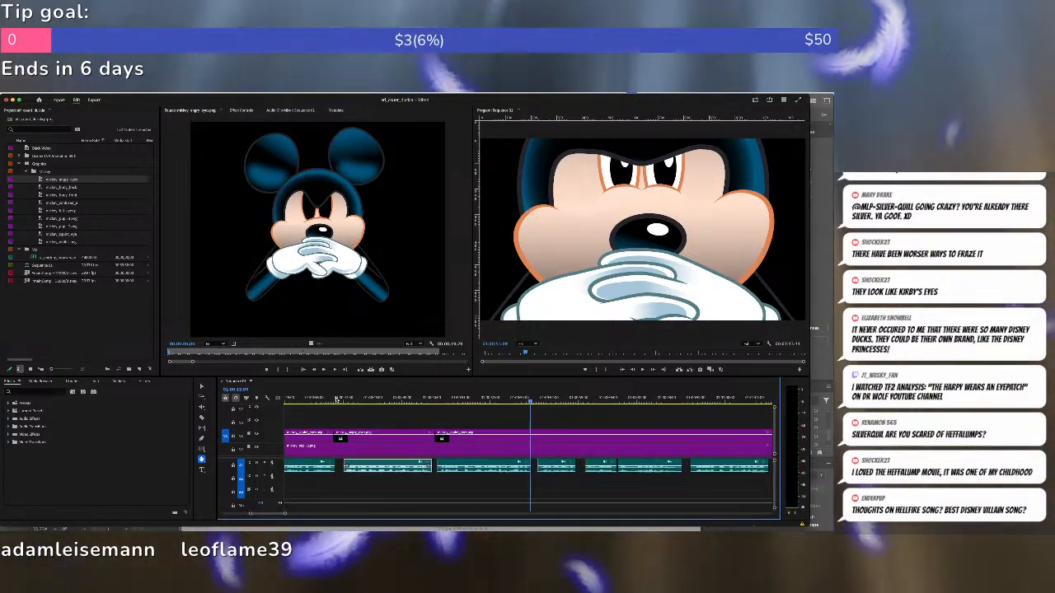
key("Left")
key("Left")
key("Left")
key("Left")
key("Left")
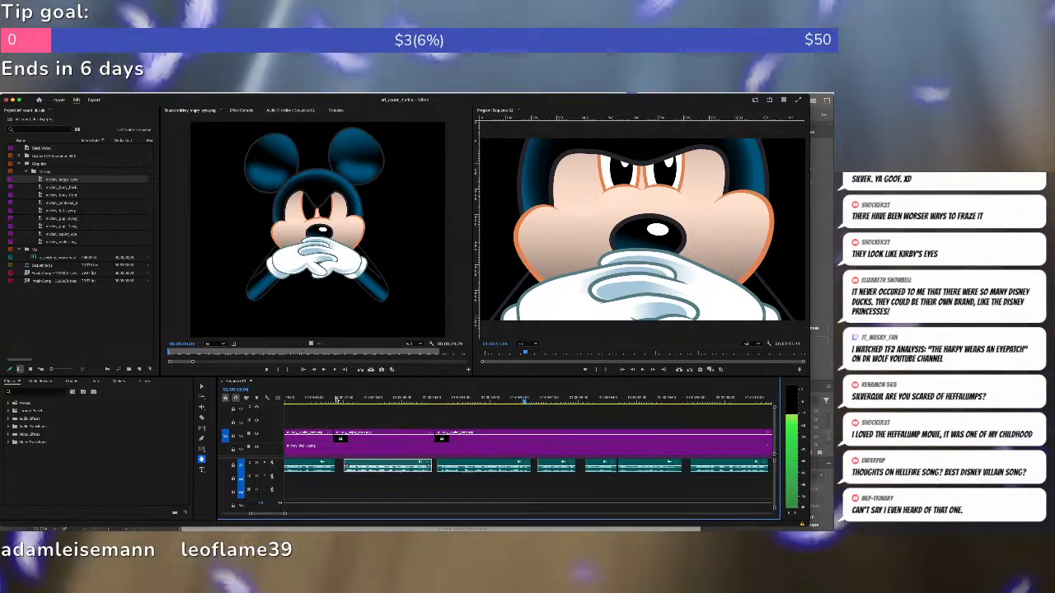
key("Right")
key("Right")
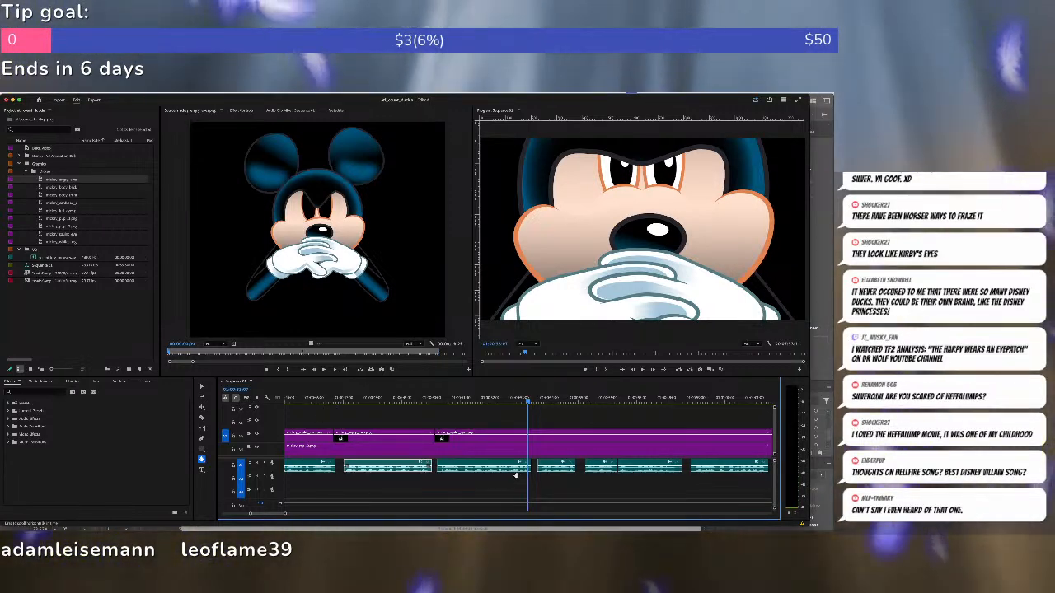
key("v")
left_click_drag(530, 466, 527, 467)
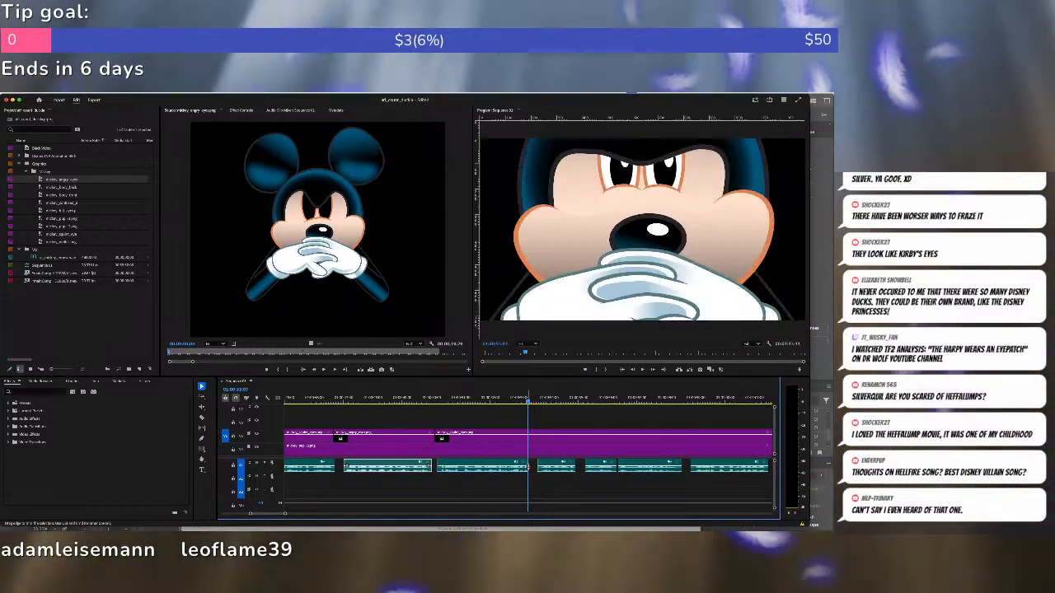
Play the dialogue from before the trimmed end and mark an in point at the start of a clip further along.
left_click(498, 398)
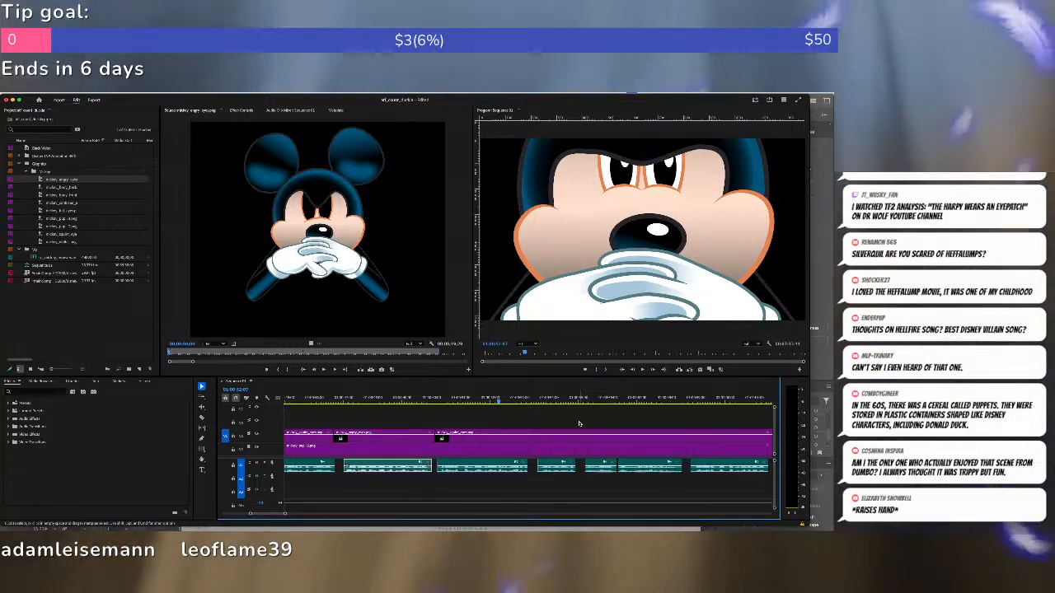
key("space")
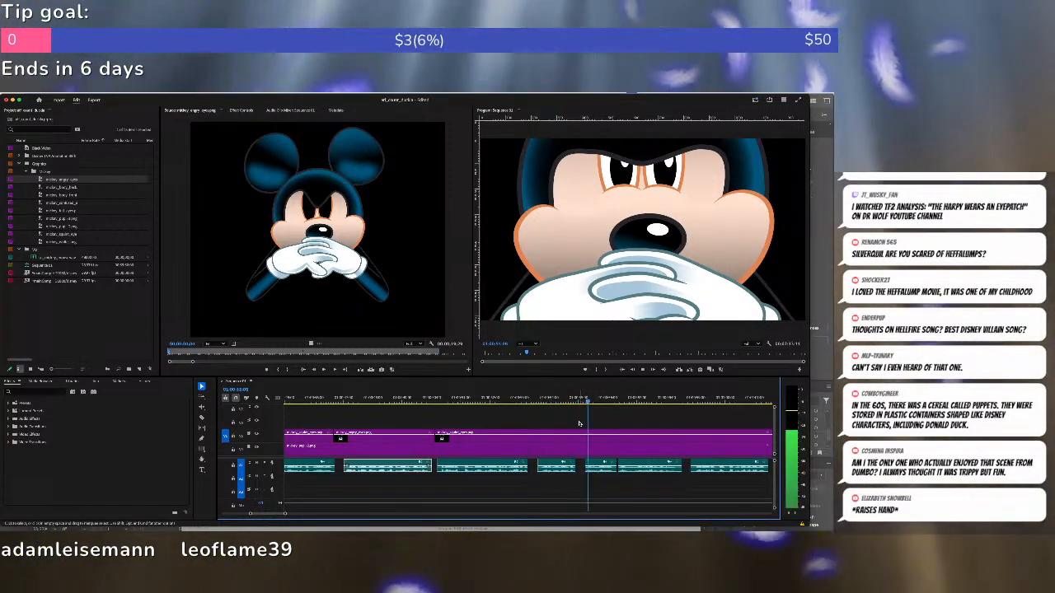
key("space")
key("space")
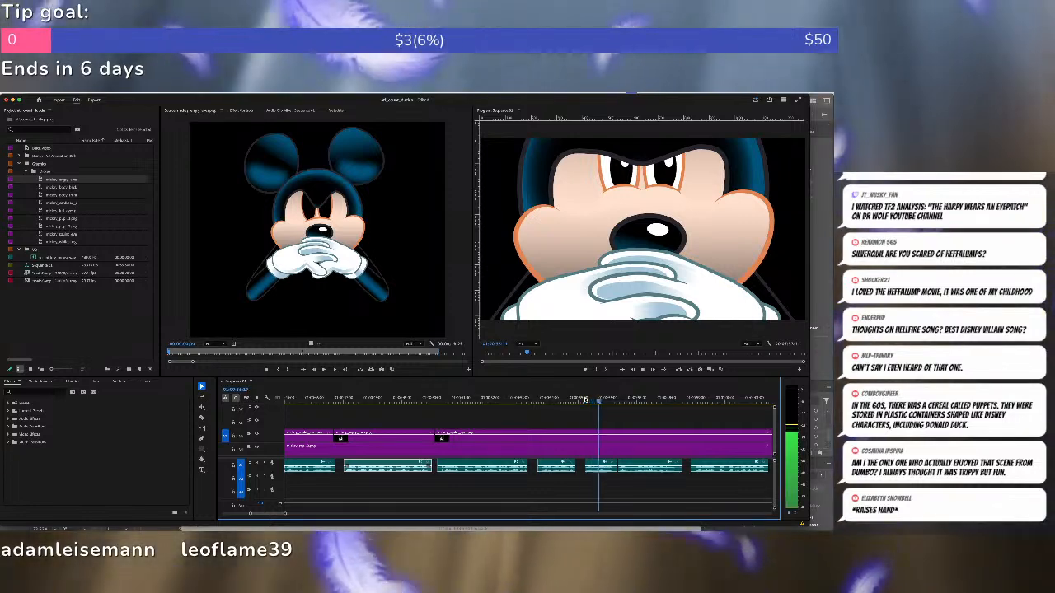
key("equal")
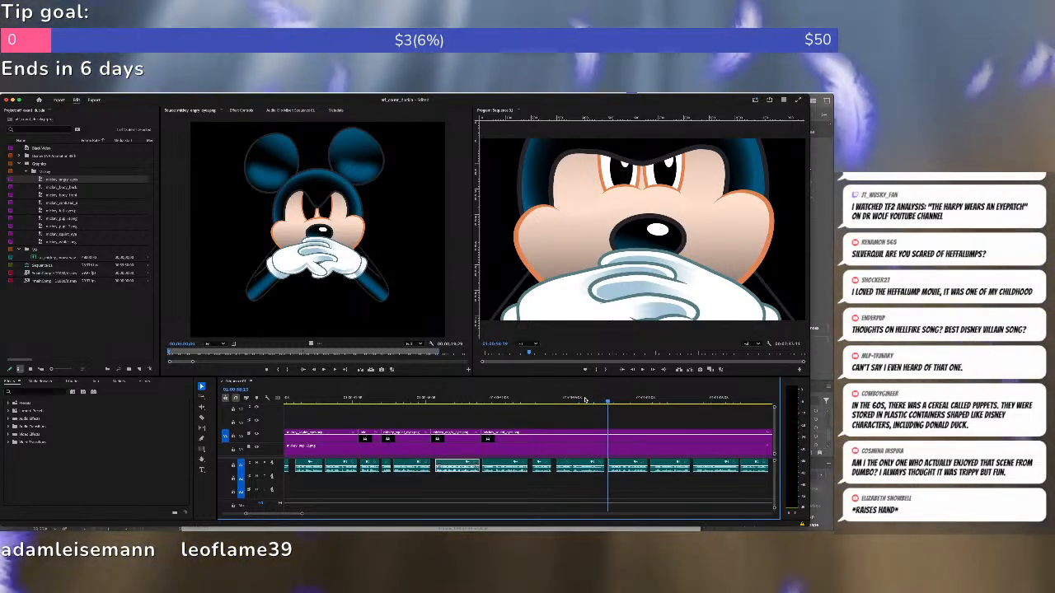
key("i")
Mark a range around the dialogue clip one further along and overwrite the confused-eyes Mickey graphic onto the face track there.
key("minus")
key("minus")
key("minus")
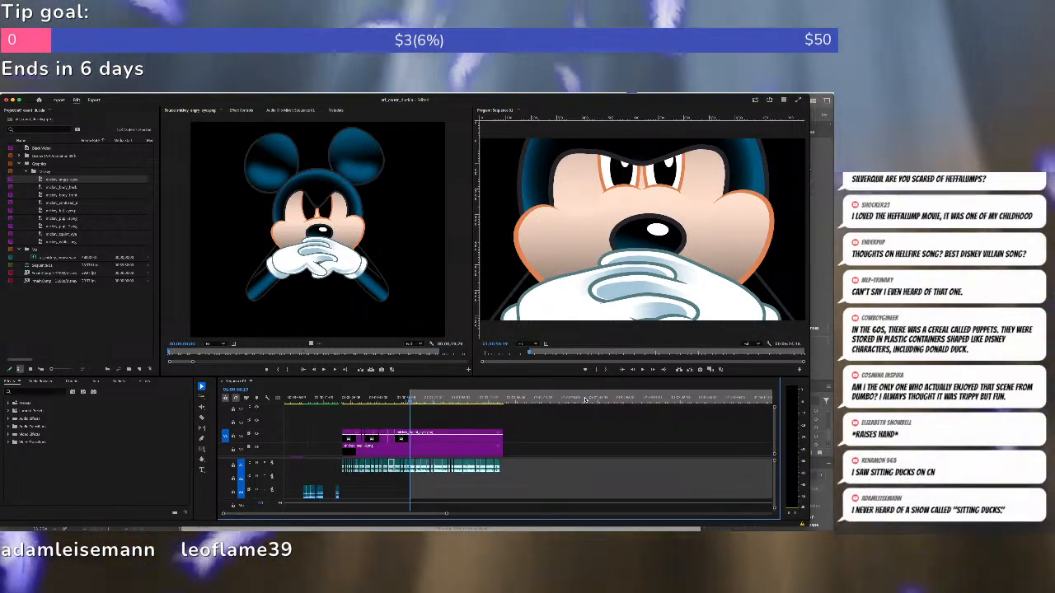
key("equal")
key("equal")
key("equal")
key("space")
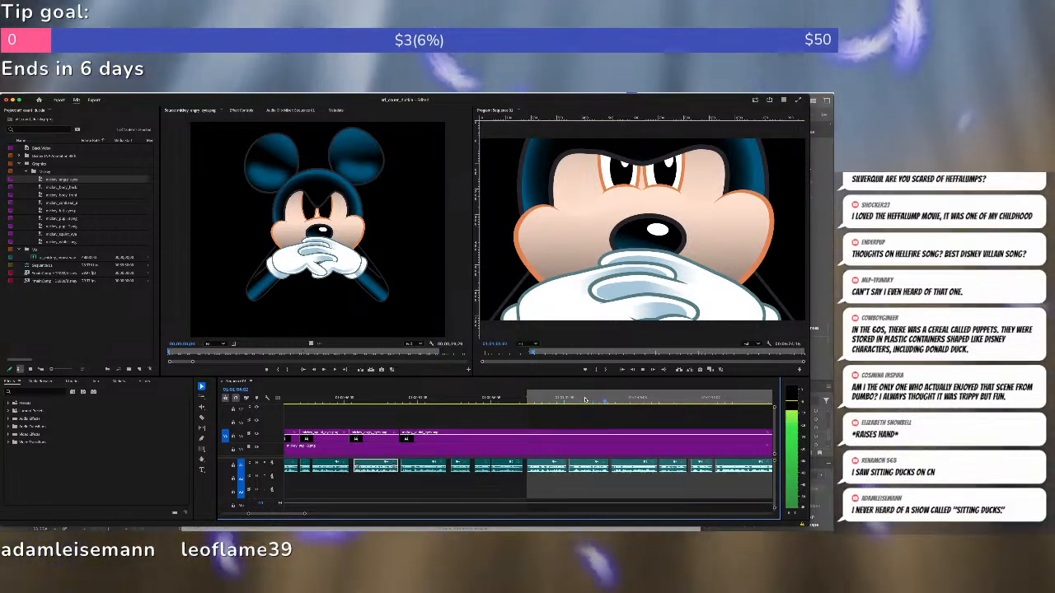
key("space")
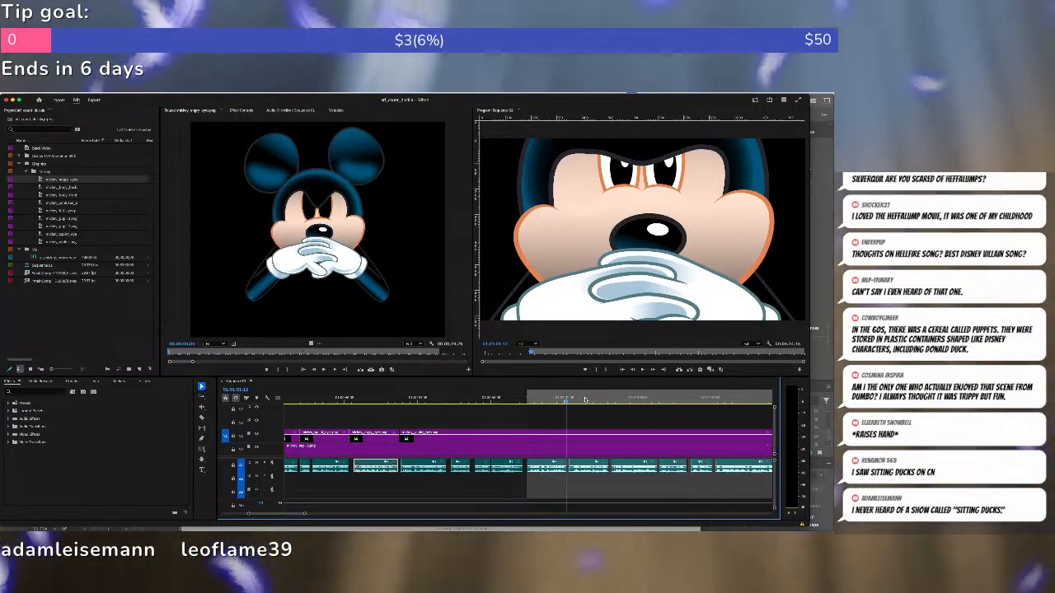
key("space")
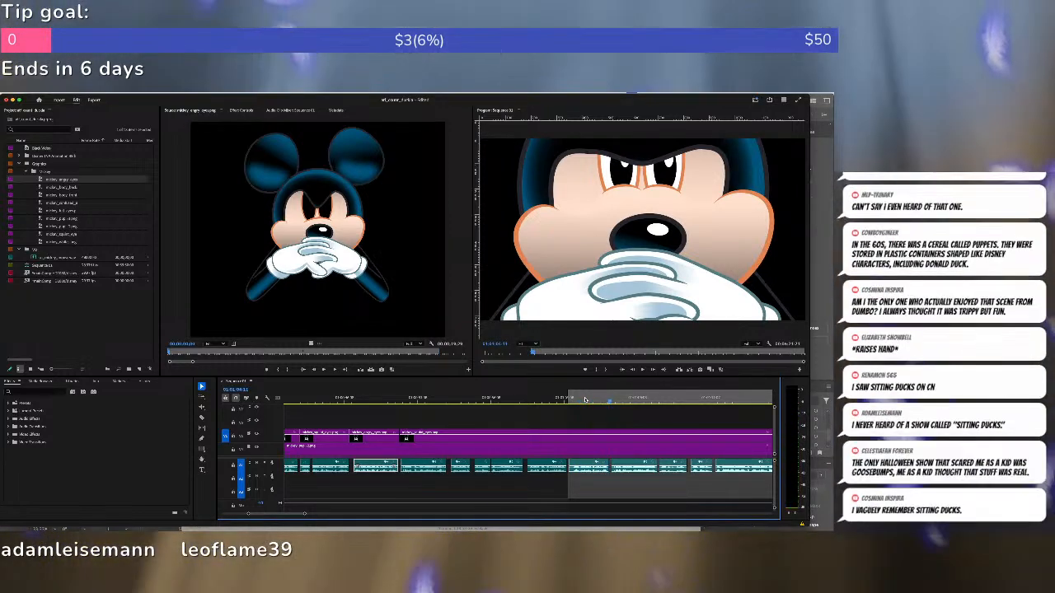
key("space")
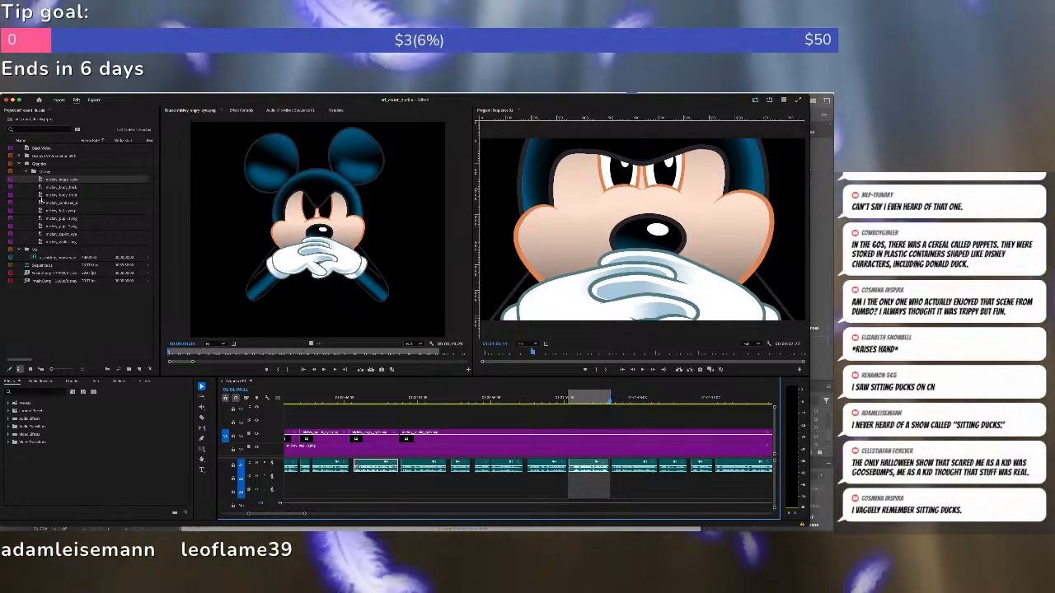
double_click(42, 202)
key(".")
Load the angry-eyes Mickey graphic, mark a range over the next short dialogue clip, and overwrite the graphic onto the face track there.
key("i")
key("space")
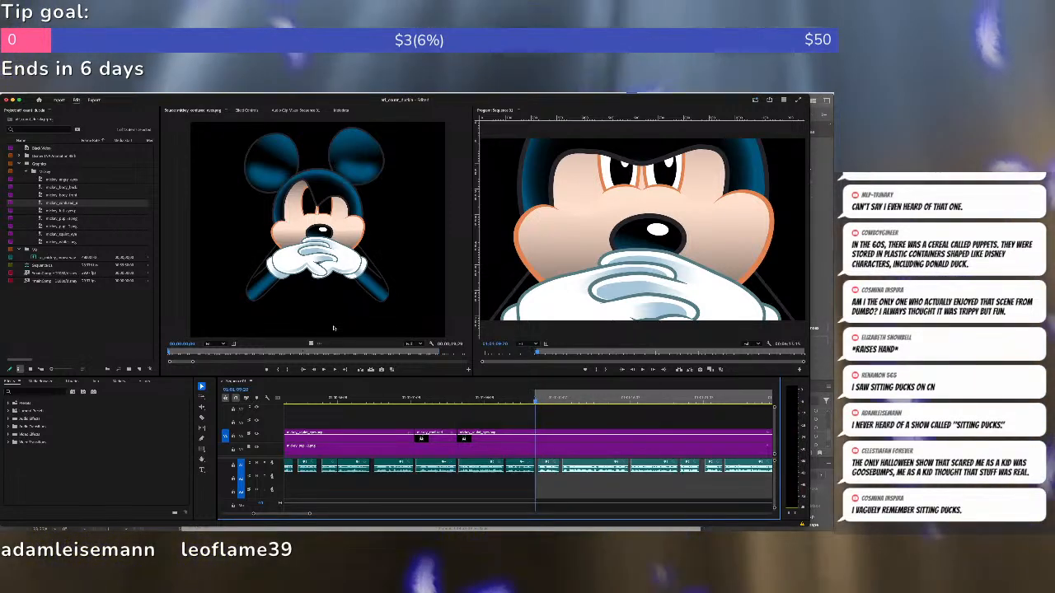
double_click(42, 179)
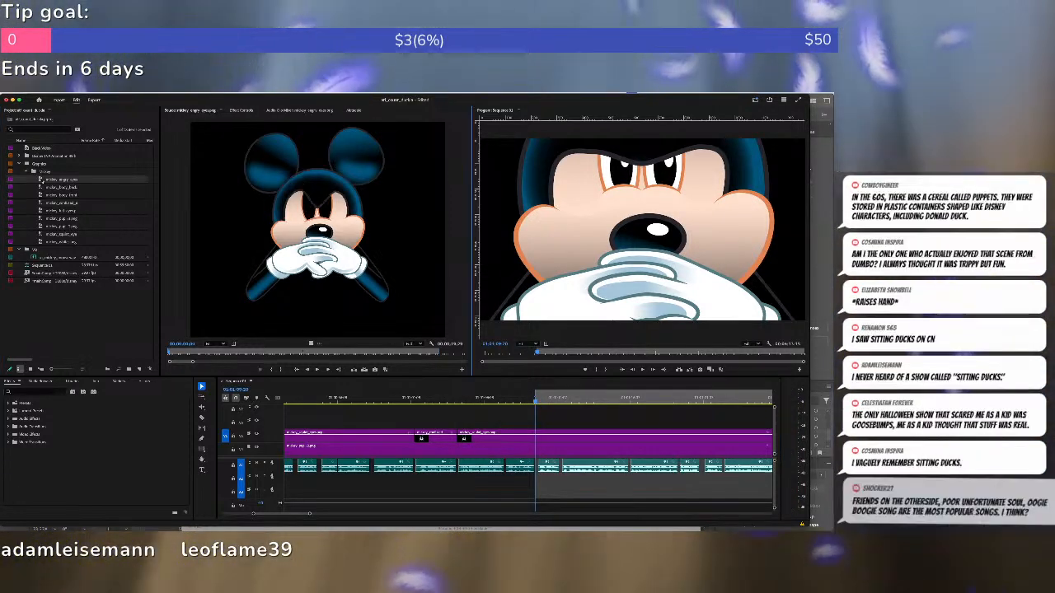
left_click(555, 439)
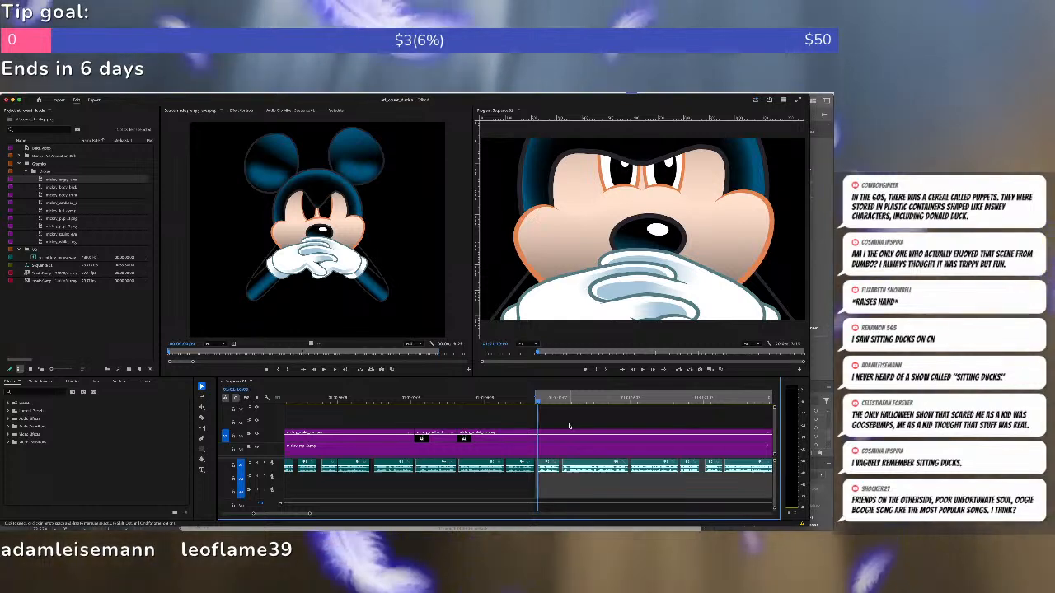
key("space")
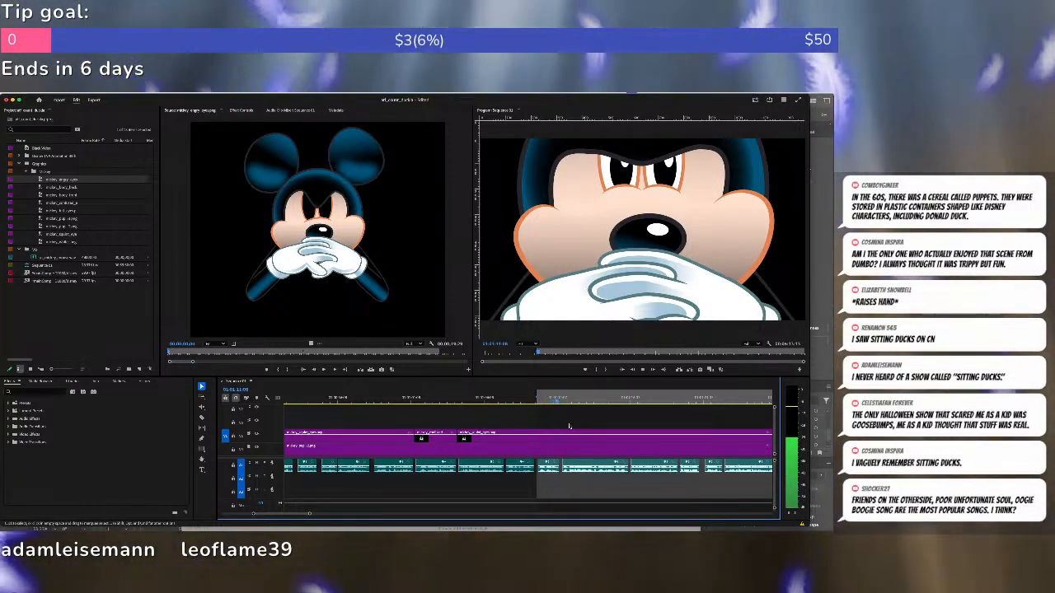
key("space")
key("o")
key("period")
Play on to the following short dialogue clip and overwrite the angry-eyes Mickey graphic onto the face track across its length.
key("space")
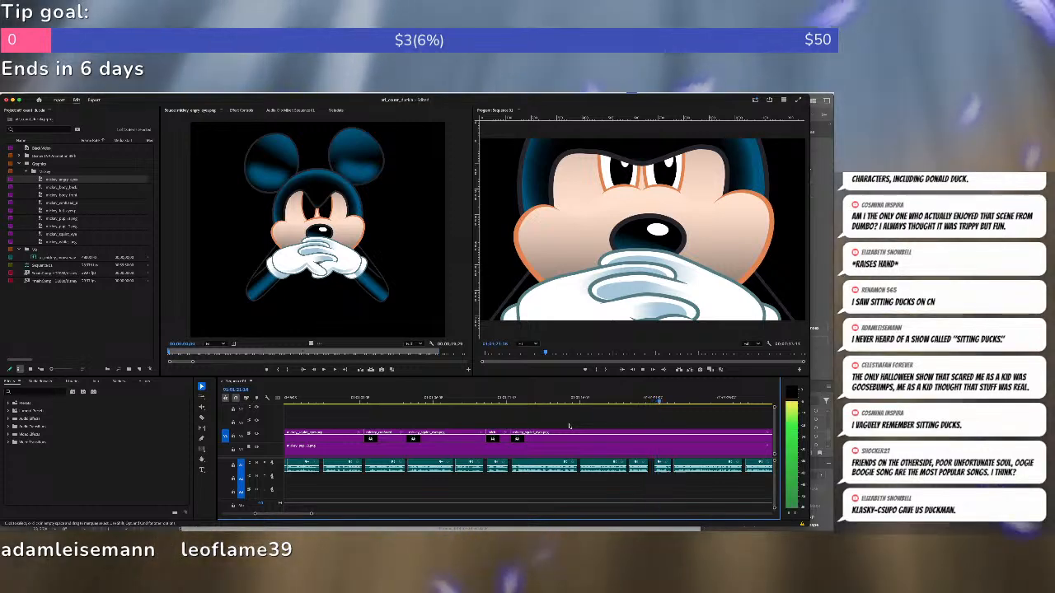
key("i")
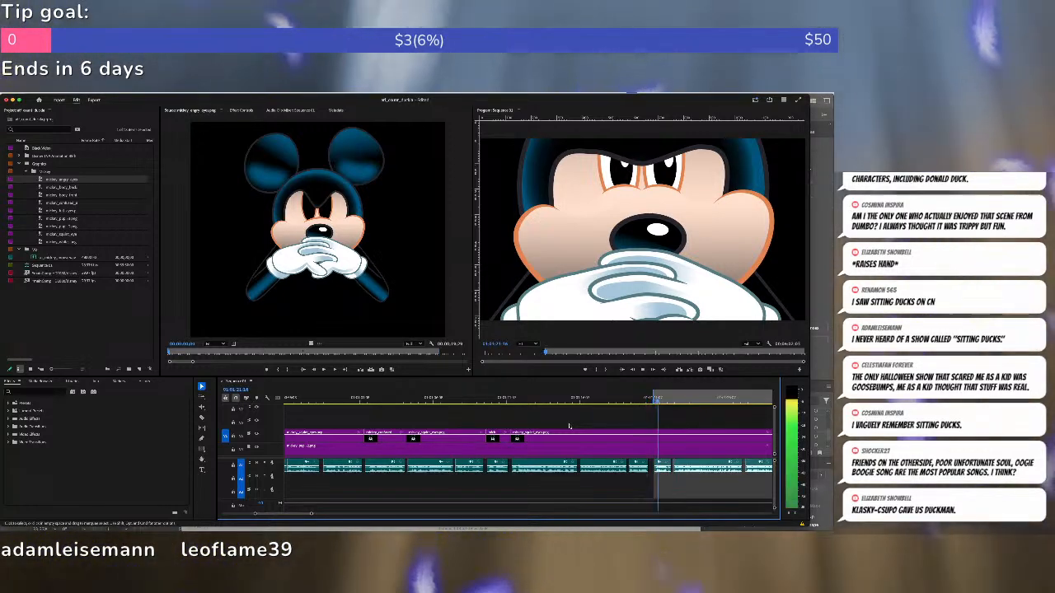
key("super+z")
key("super+z")
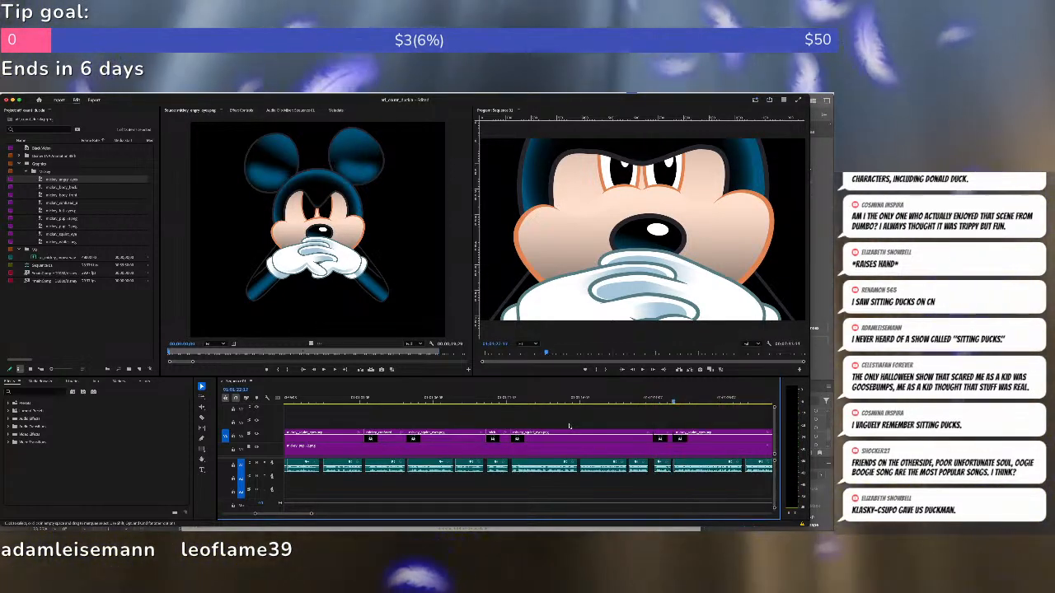
Play toward the scene's end, mark a range around a short dialogue clip, and overwrite the confused-eyes Mickey graphic there.
key("minus")
key("minus")
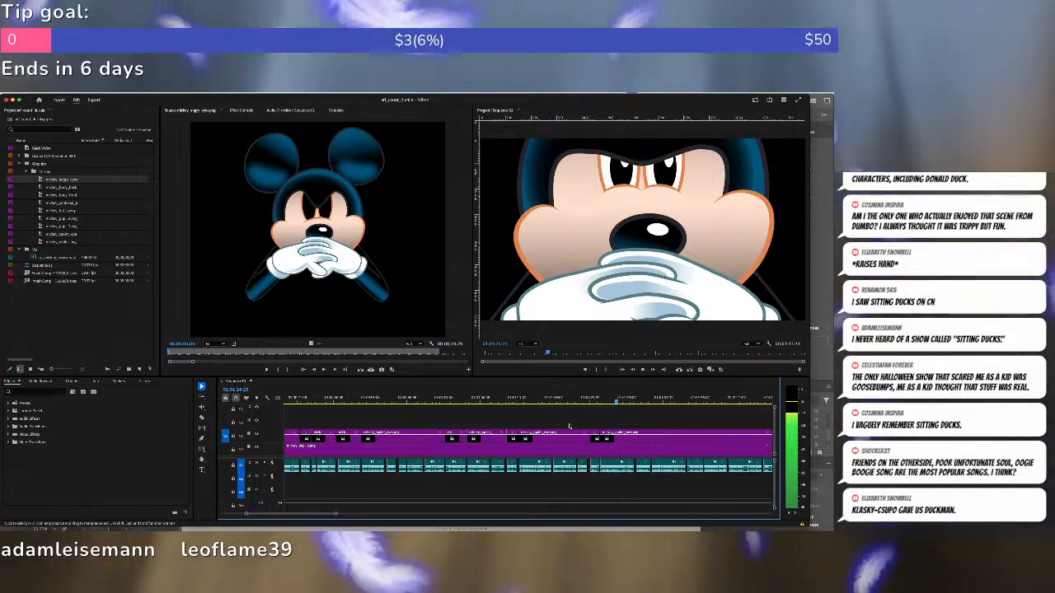
key("equal")
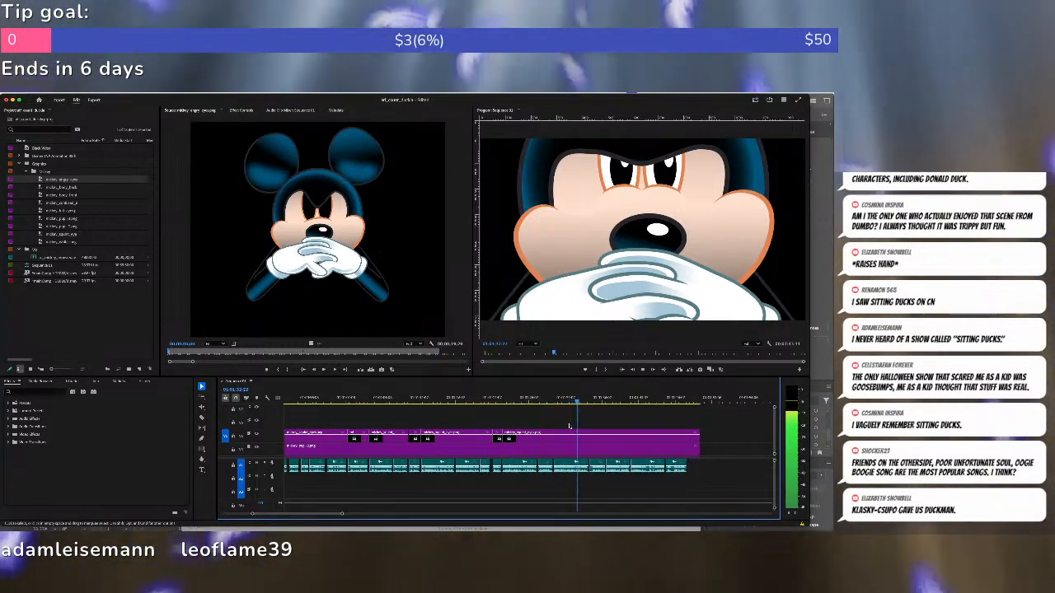
key("space")
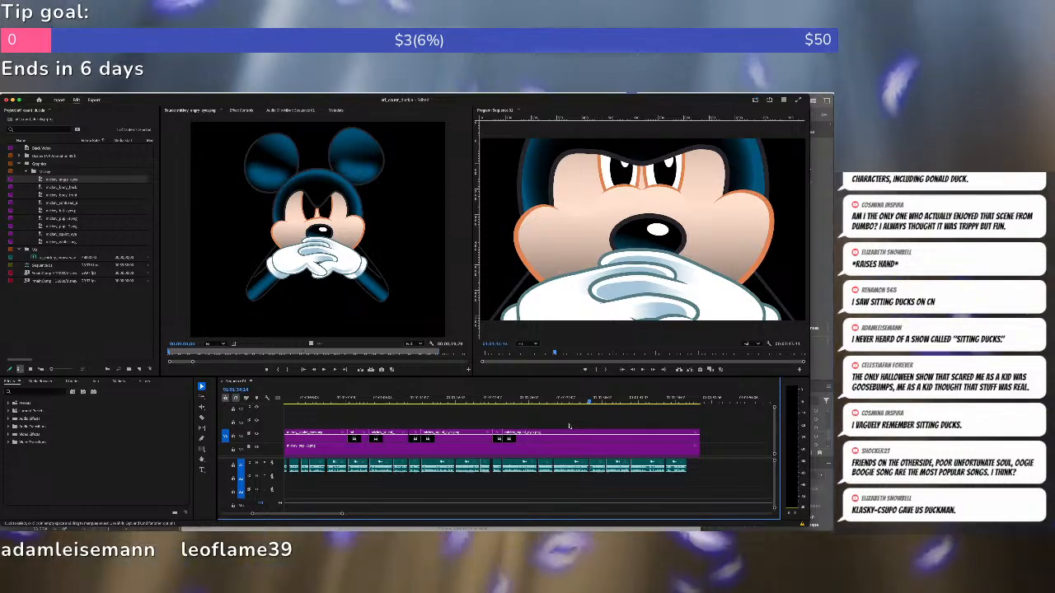
key("space")
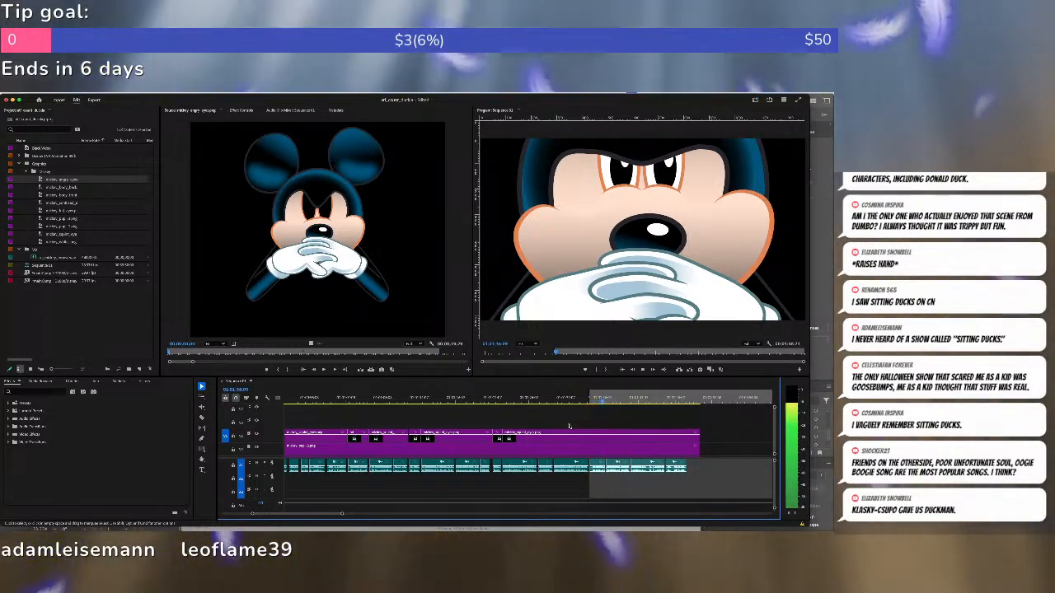
key("space")
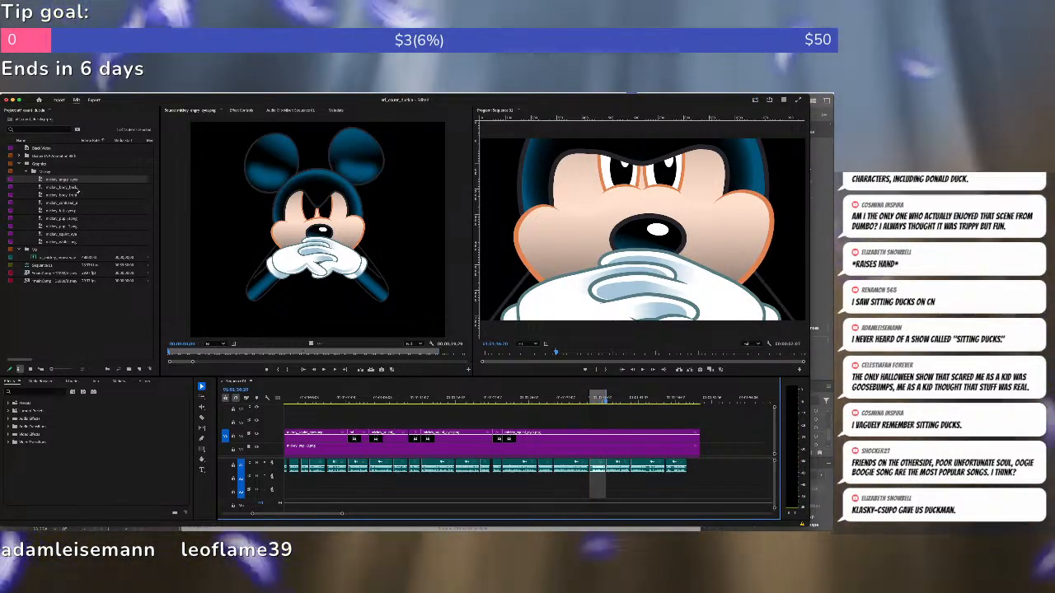
double_click(43, 203)
key(".")
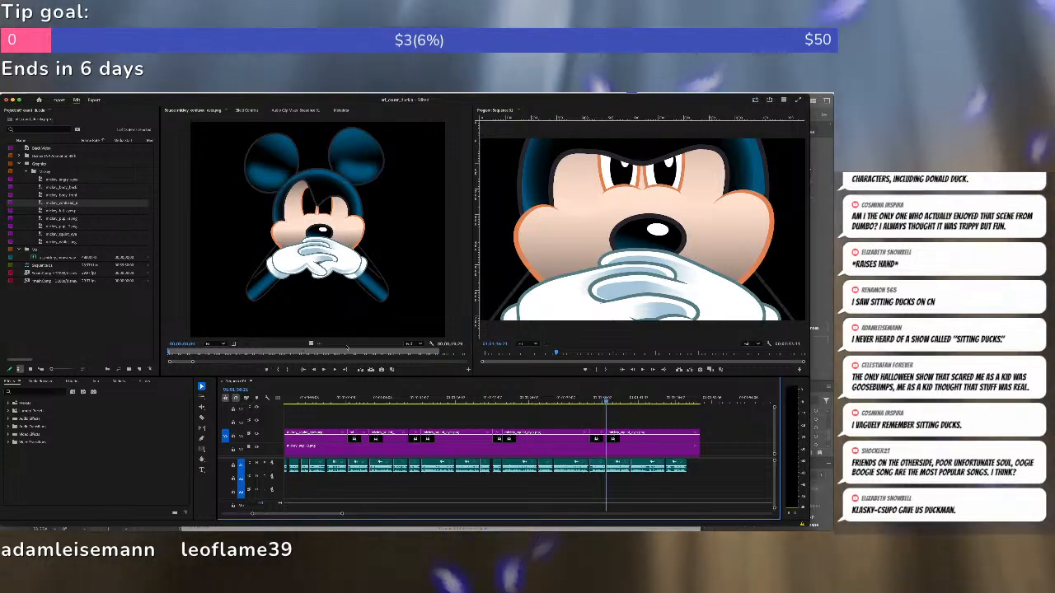
Play the remaining dialogue and split the long clip near the scene's end around a short passage starting at the playhead.
key("space")
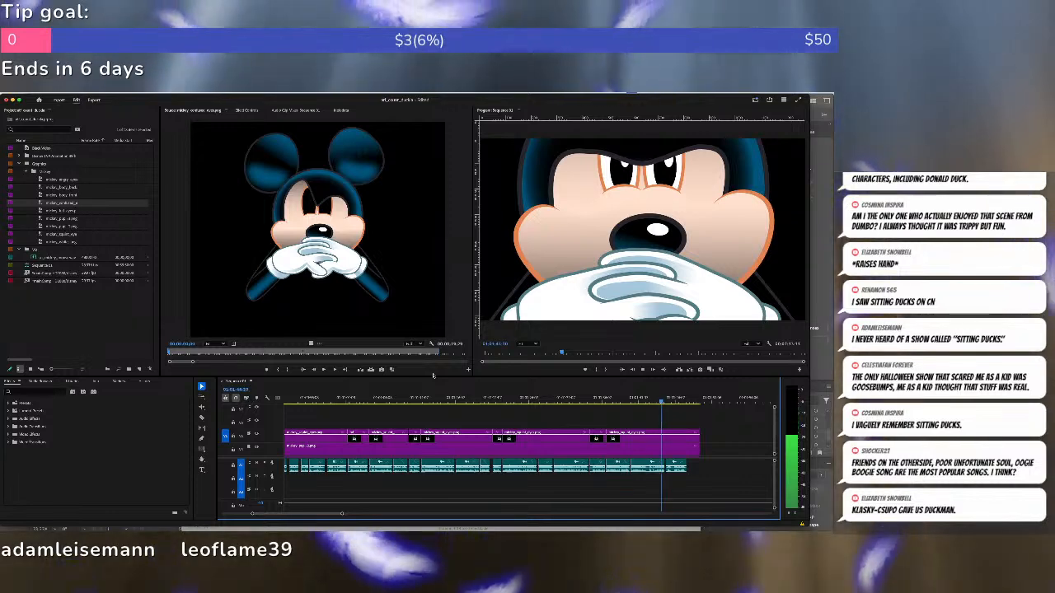
key("Up")
key("=")
key("=")
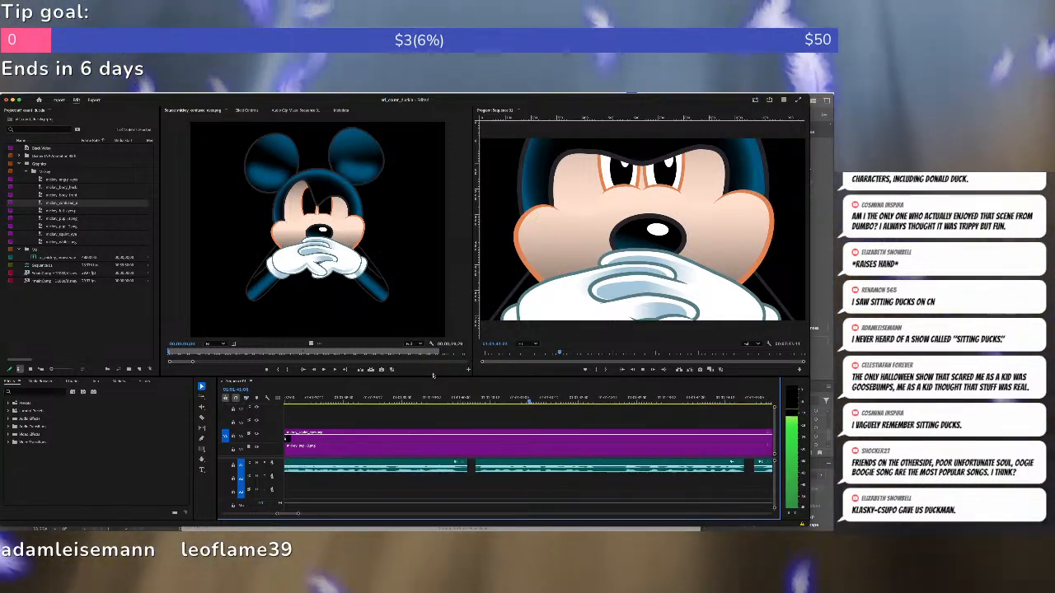
key("space")
key("c")
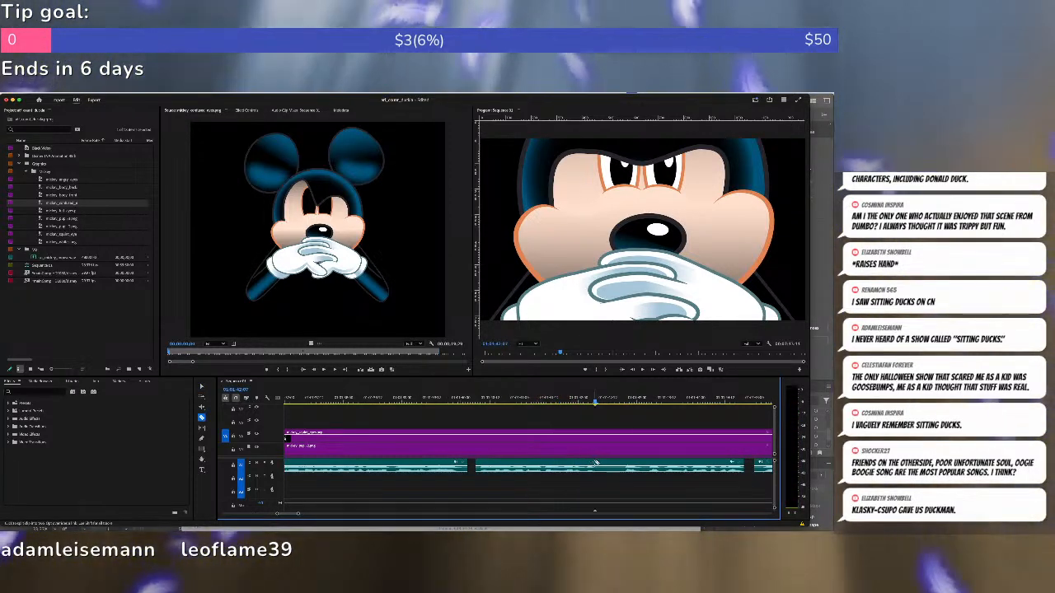
key("v")
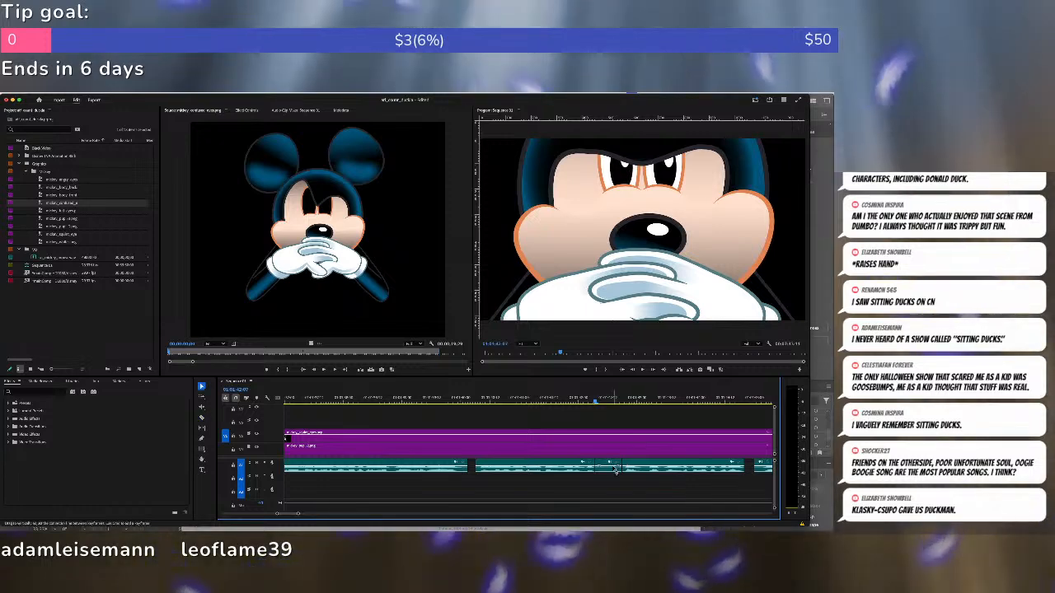
Delete the split-off passage from the long dialogue clip near the scene's end and play back across the gap.
left_click(613, 468)
key("Delete")
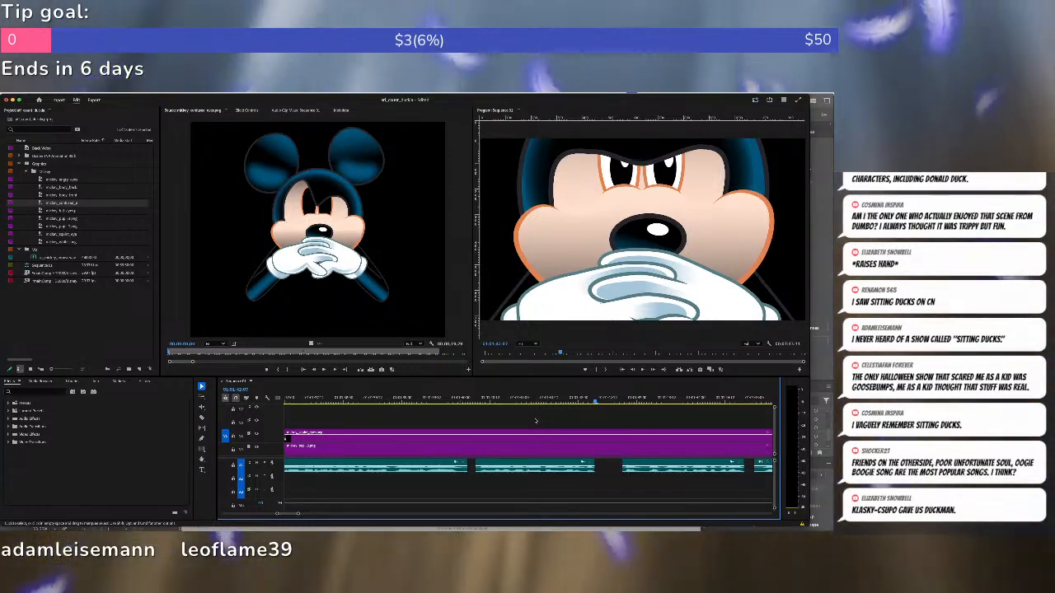
left_click(533, 400)
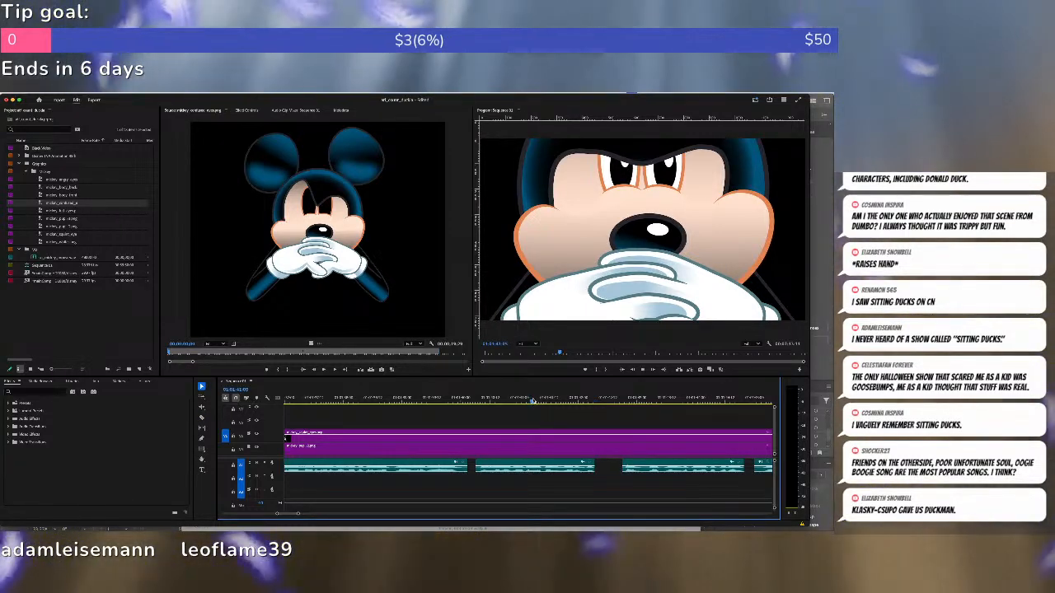
key("space")
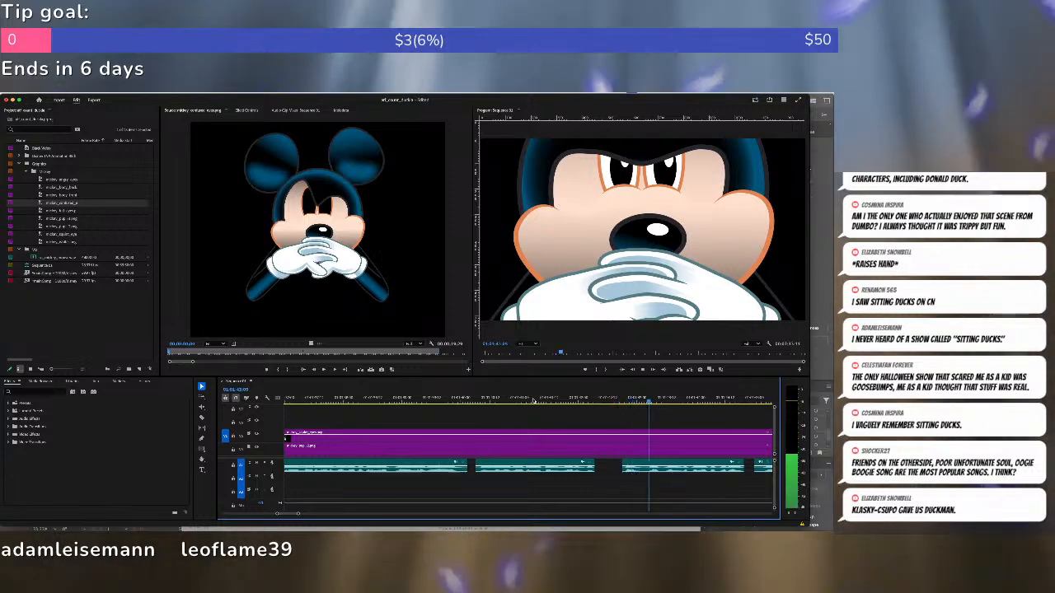
key("space")
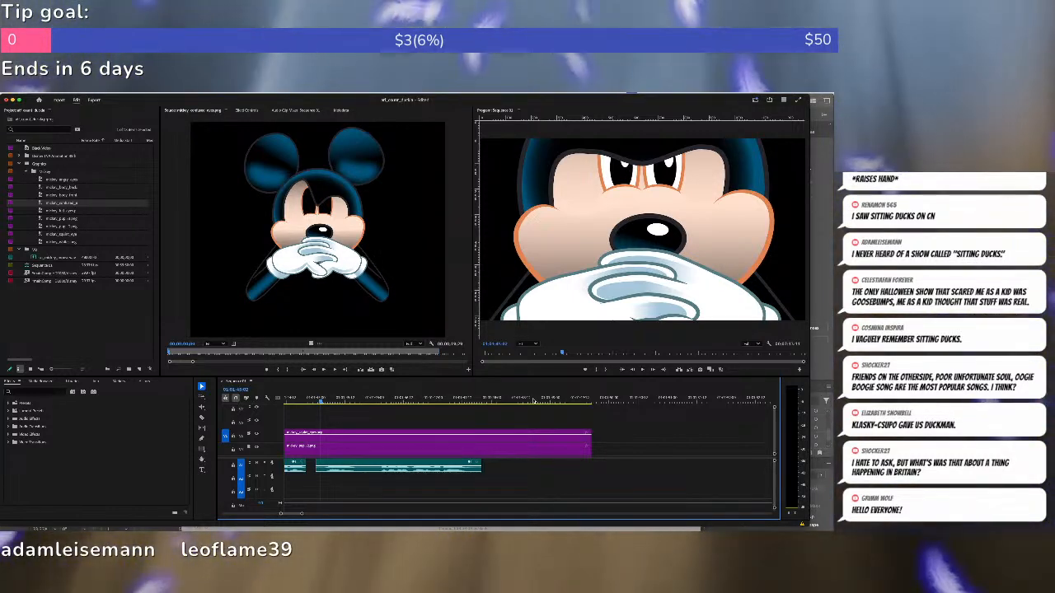
key("minus")
key("minus")
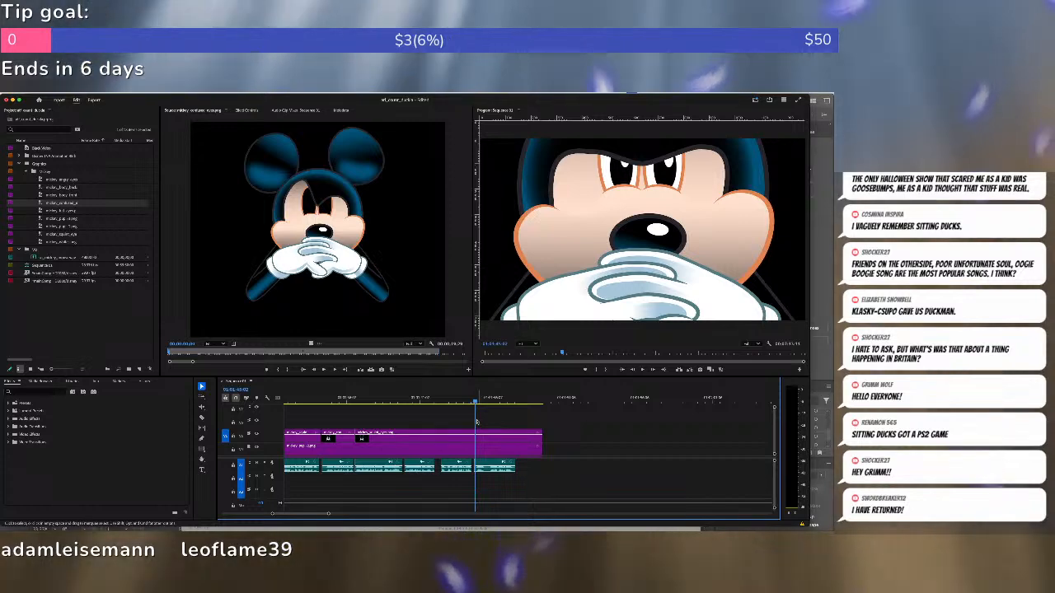
Mark a range over the second-to-last dialogue clip and overwrite the angry-eyes Mickey graphic onto the face track there.
left_click(414, 398)
key("space")
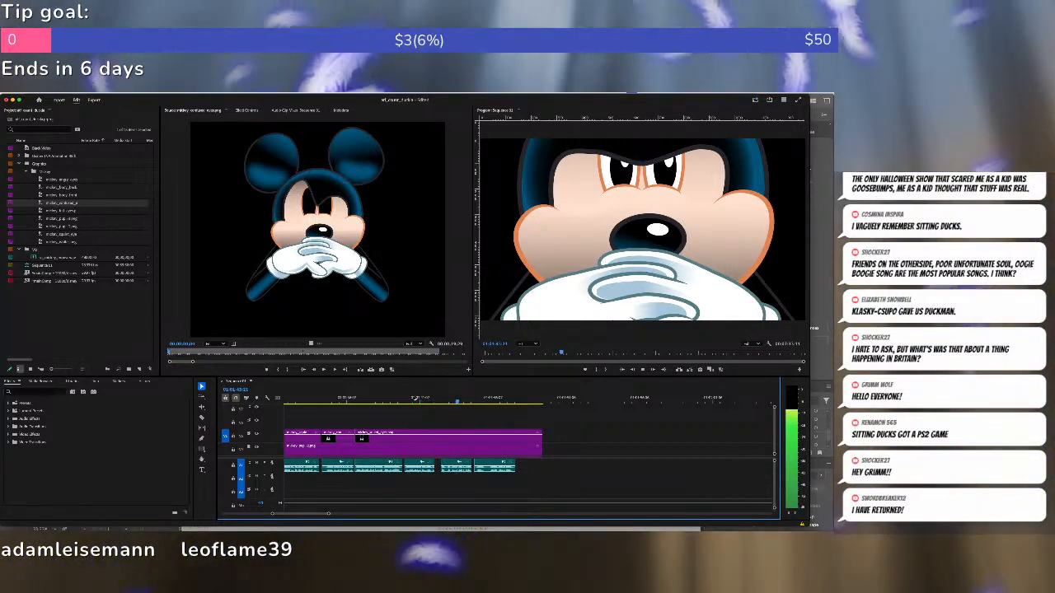
left_click(441, 398)
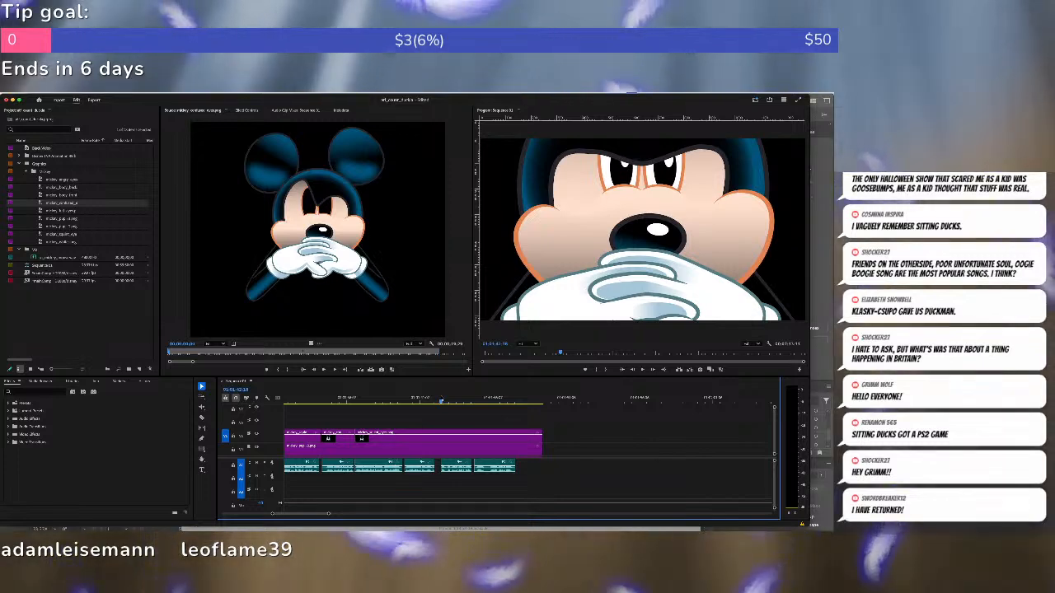
key("space")
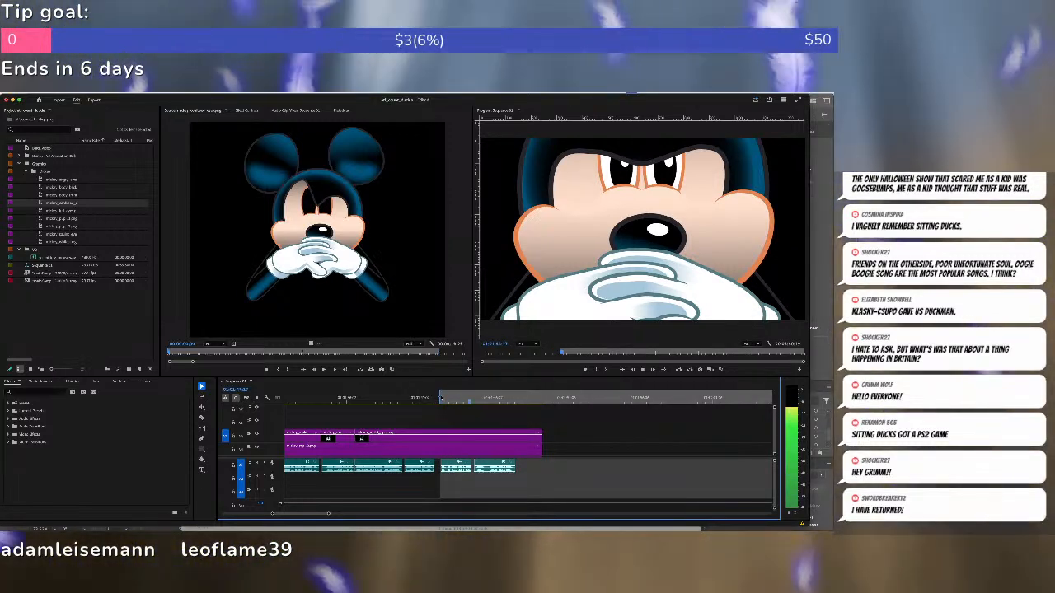
key("space")
key("o")
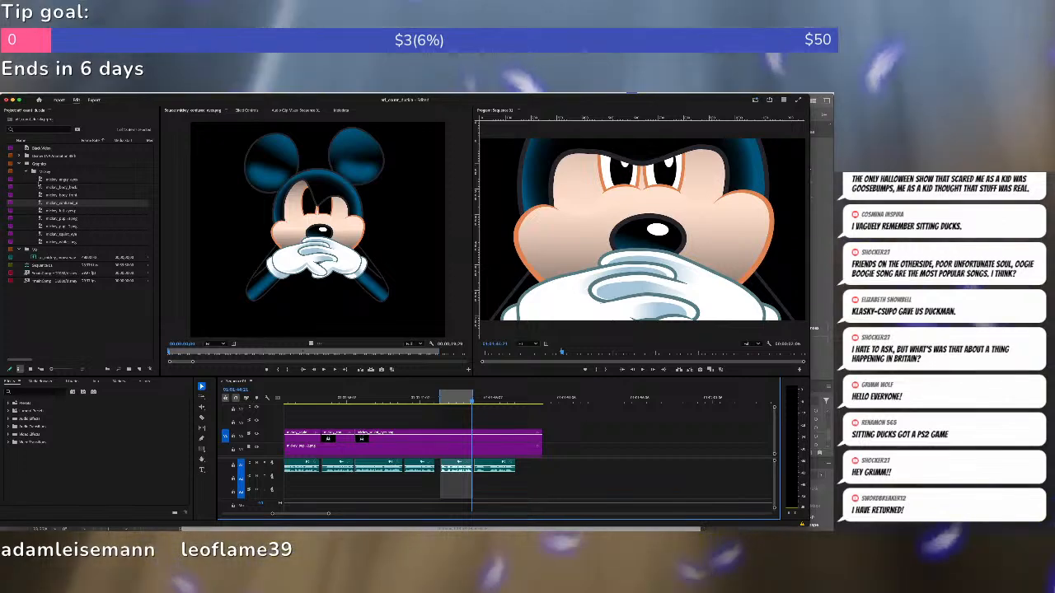
left_click(38, 180)
key(".")
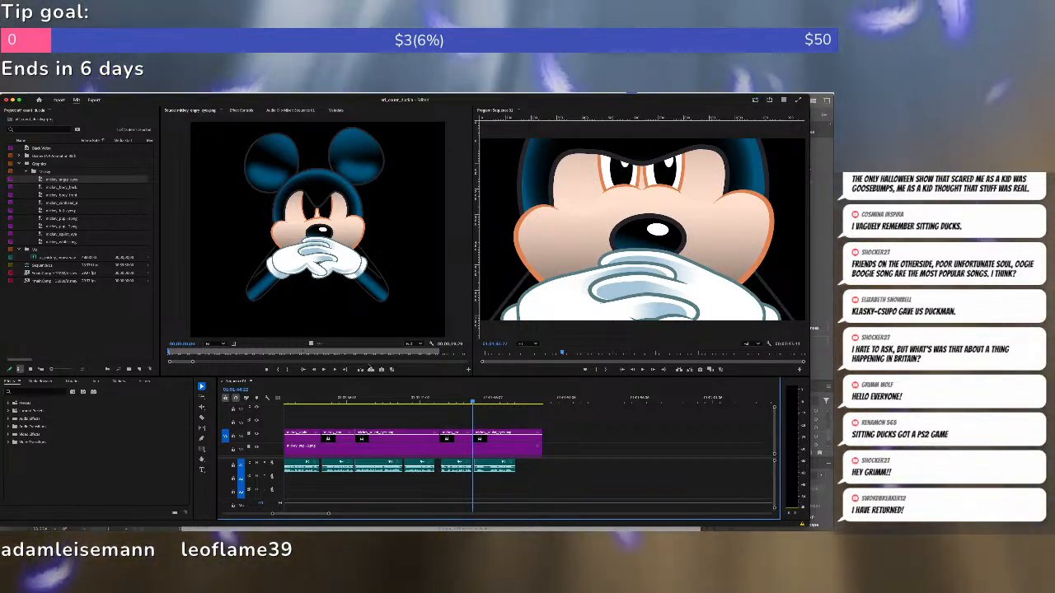
left_click(456, 398)
Show the whole sequence and play back a passage near the start of the Mickey scene.
key("backslash")
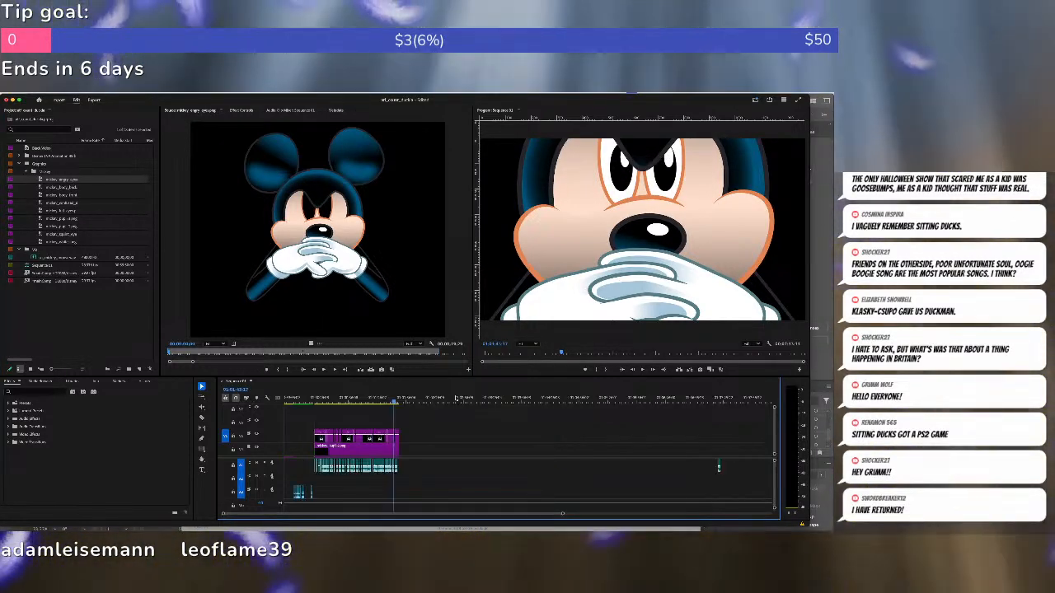
left_click(324, 397)
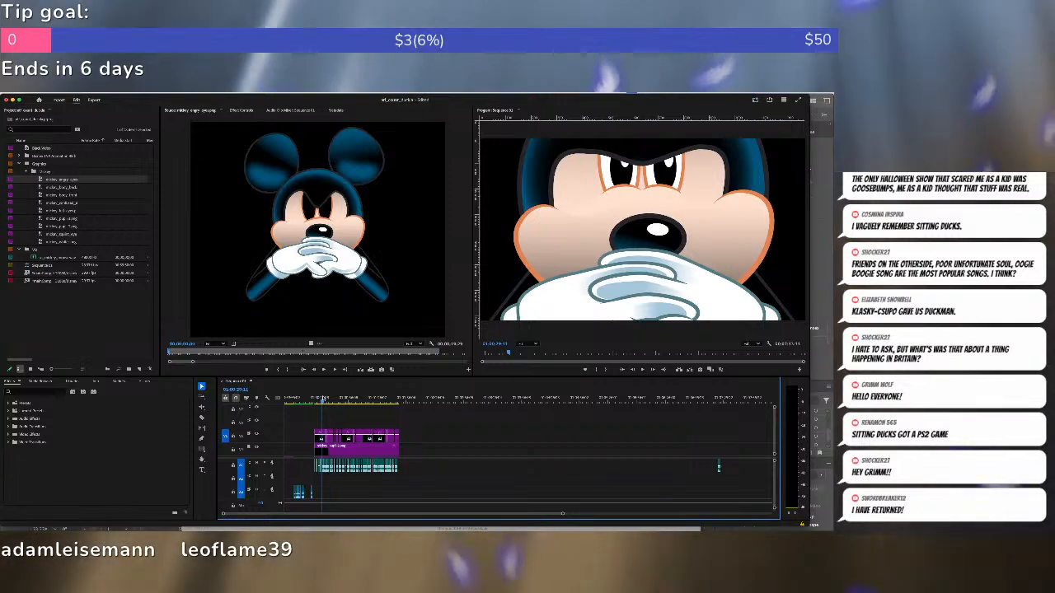
key("equal")
key("equal")
key("equal")
key("space")
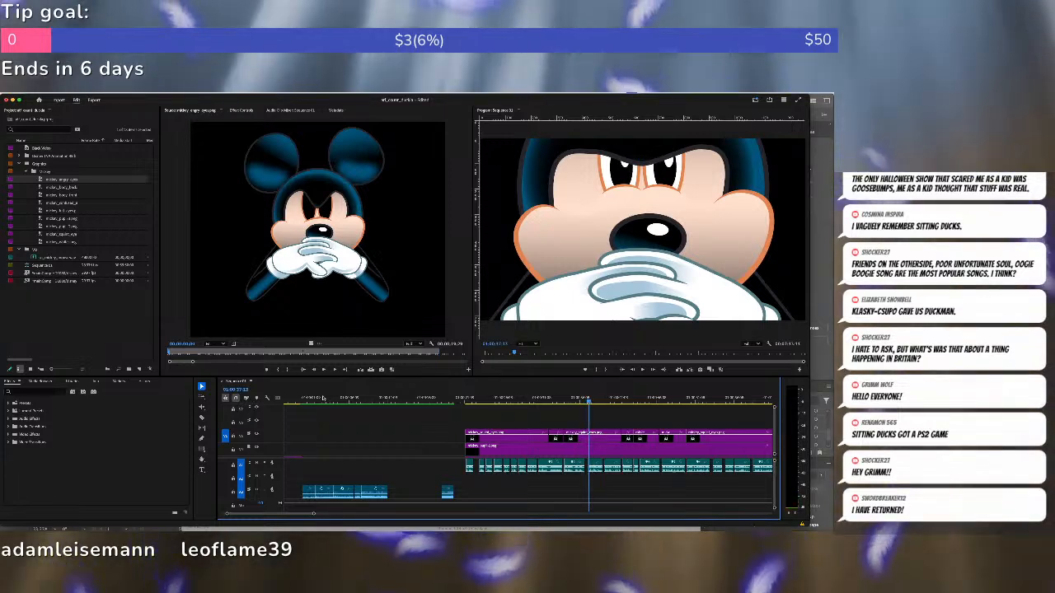
Select all clips of the Mickey scene and replace them with an After Effects composition.
key("minus")
key("minus")
key("minus")
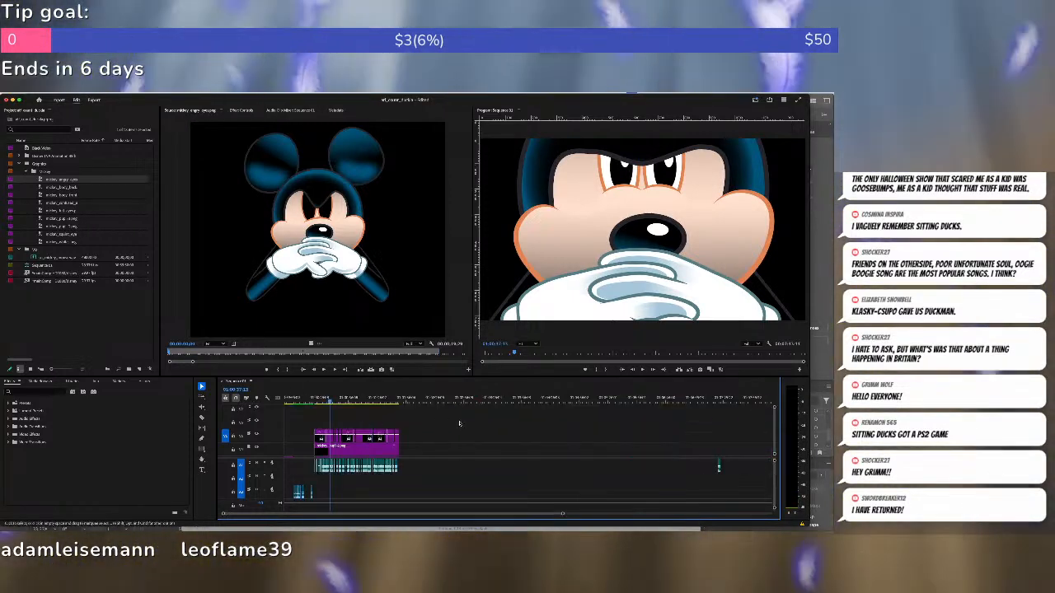
left_click_drag(429, 424, 315, 478)
scroll(319, 476, "right", 3)
scroll(322, 476, "left", 2)
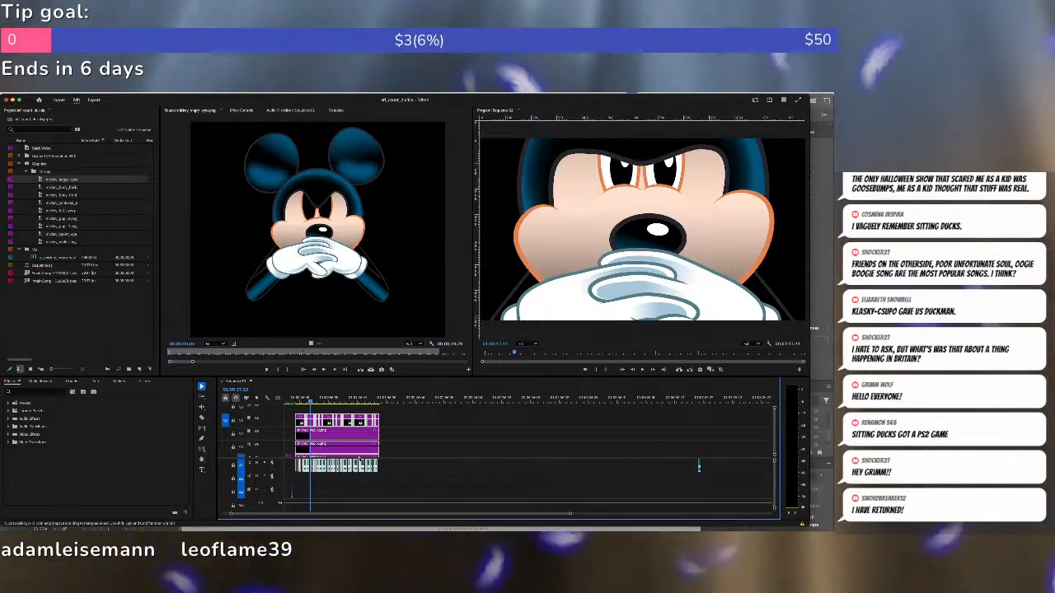
scroll(359, 458, "right", 1)
scroll(361, 458, "left", 1)
right_click(371, 452)
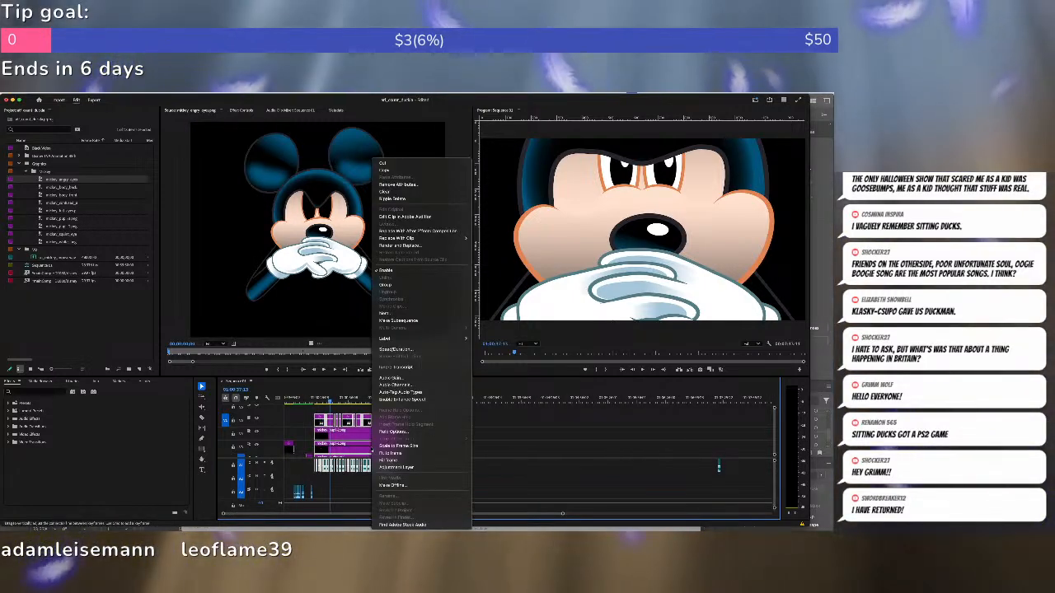
left_click(431, 232)
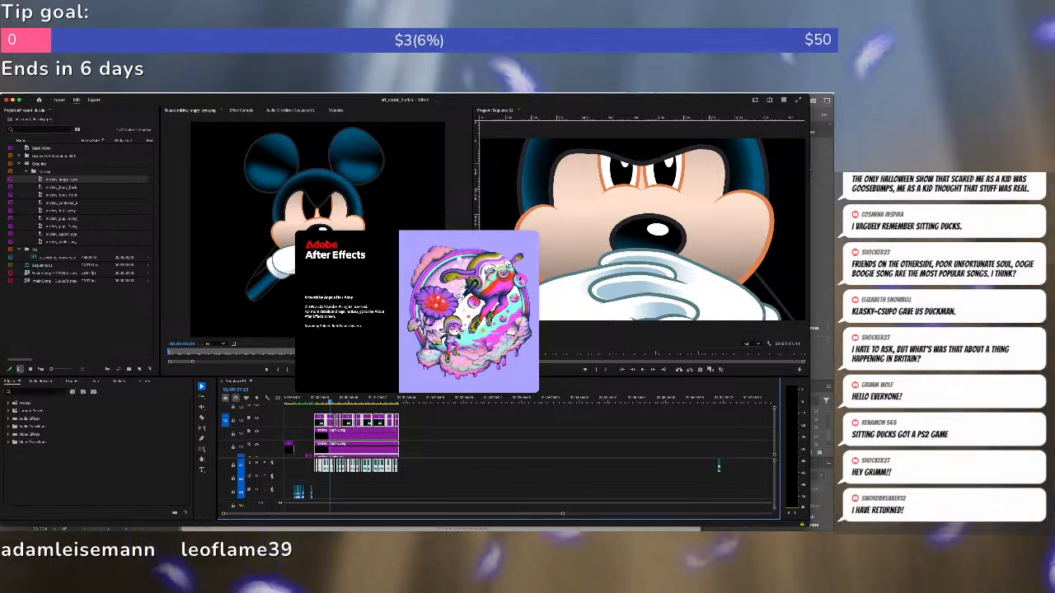
Switch to Illustrator and quit it, saving the changes to the Mickey artwork document.
key("super+Tab")
key("super+Tab")
key("super+Tab")
key("super+Tab")
key("super+Tab")
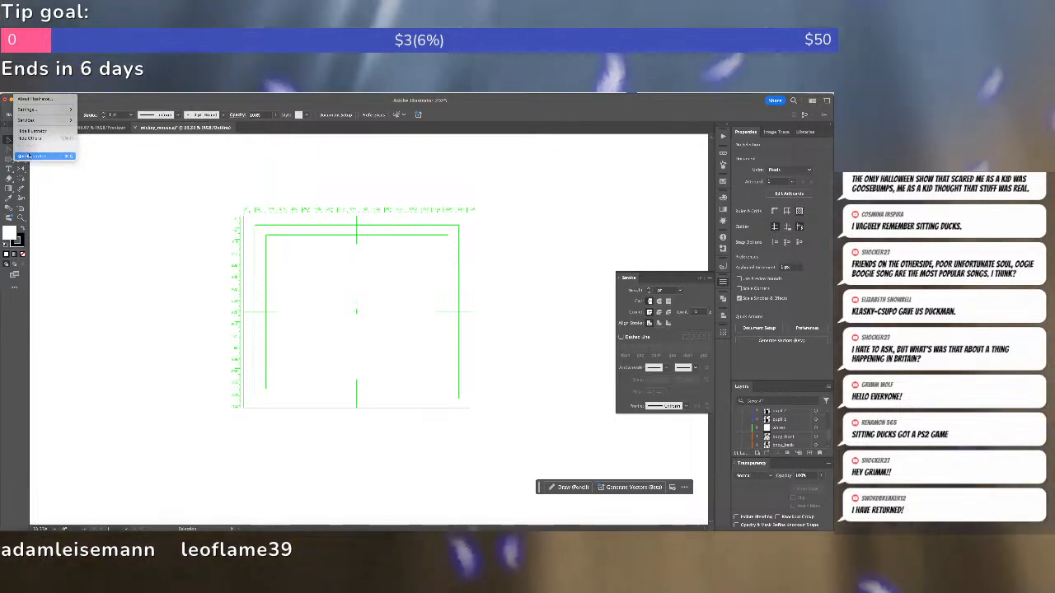
left_click(64, 156)
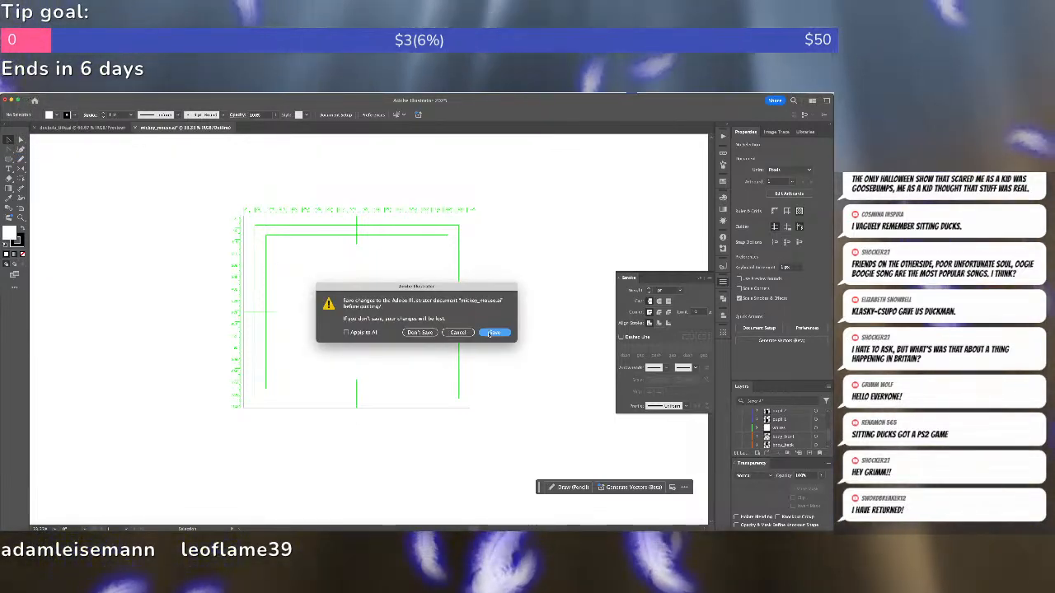
left_click(493, 332)
key("super+Tab")
key("super+Tab")
key("super+Tab")
key("super+Tab")
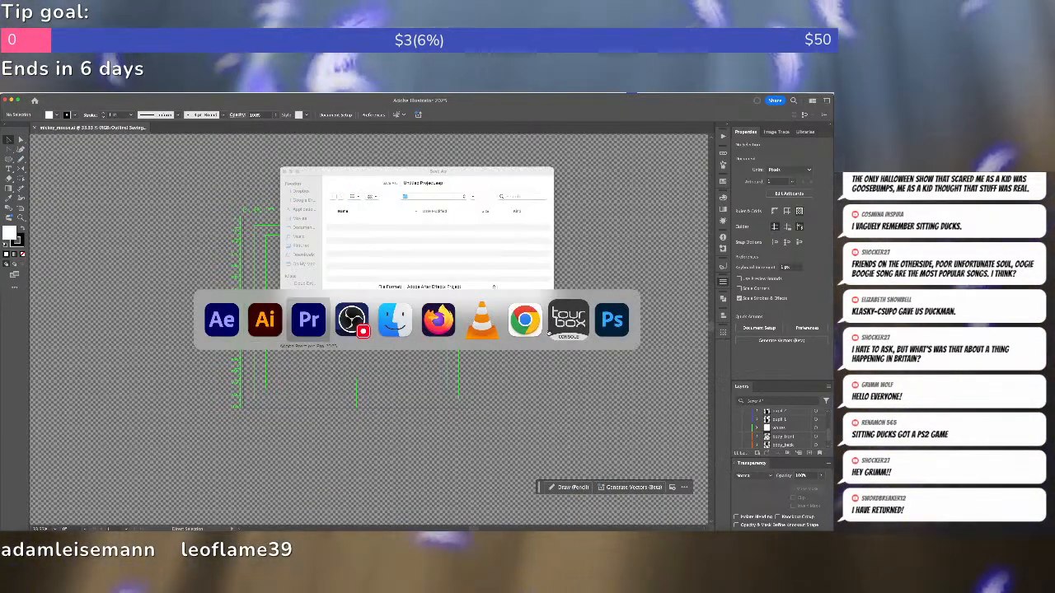
left_click(590, 320)
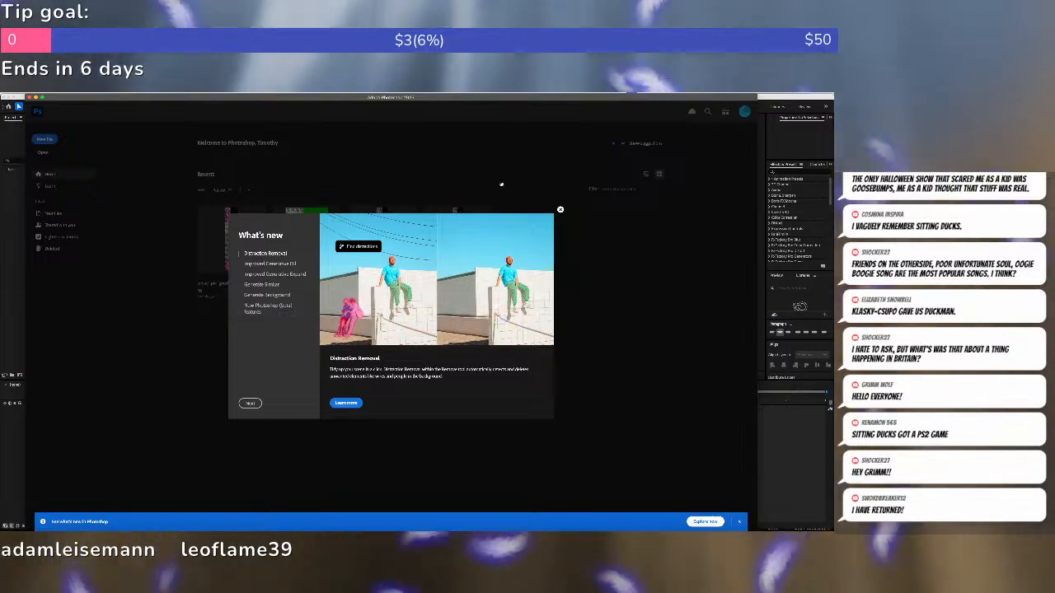
Switch to After Effects, save the new project in the After Effects folder as mickey_scared, and dismiss the disk cache warning.
key("super+Tab")
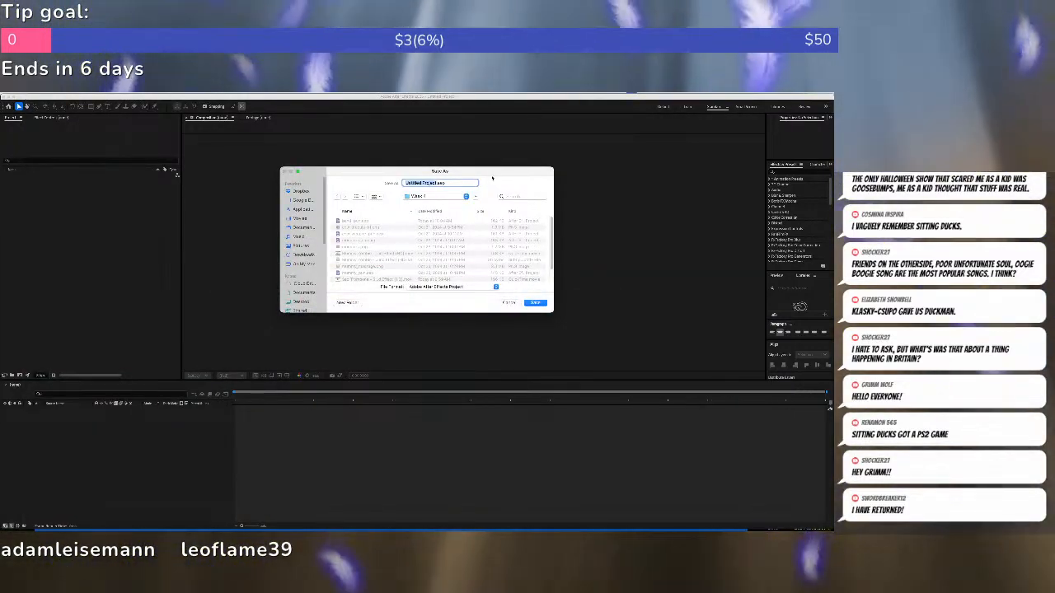
left_click(444, 198)
left_click(417, 242)
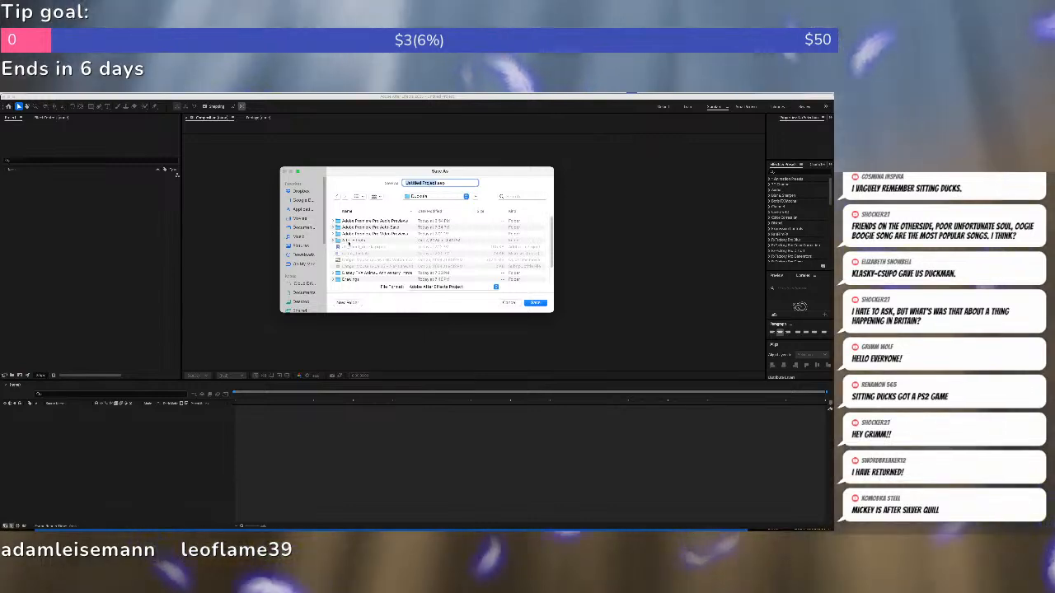
double_click(349, 240)
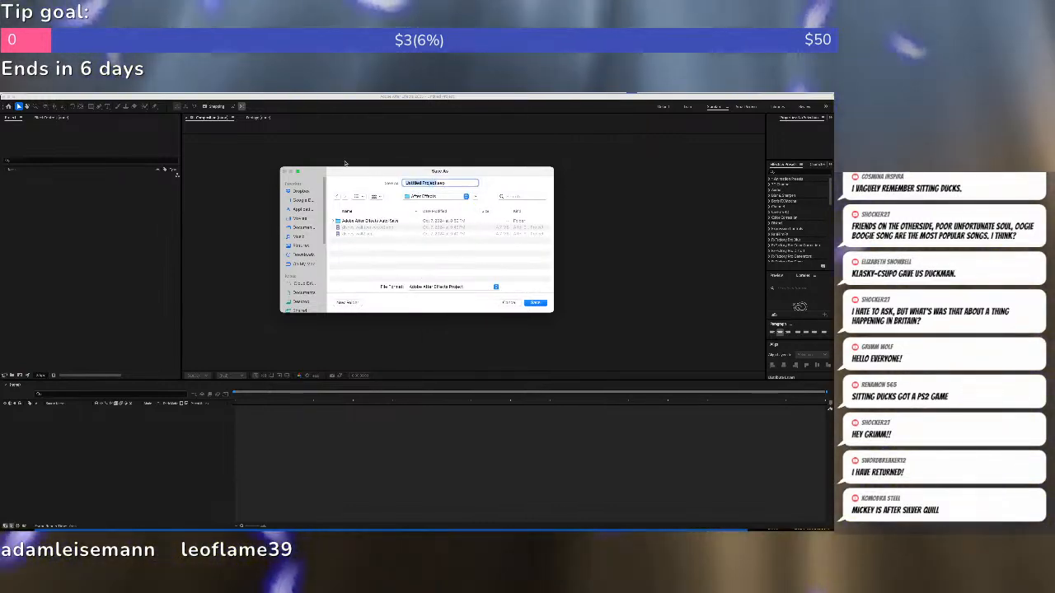
type("mickey_scared")
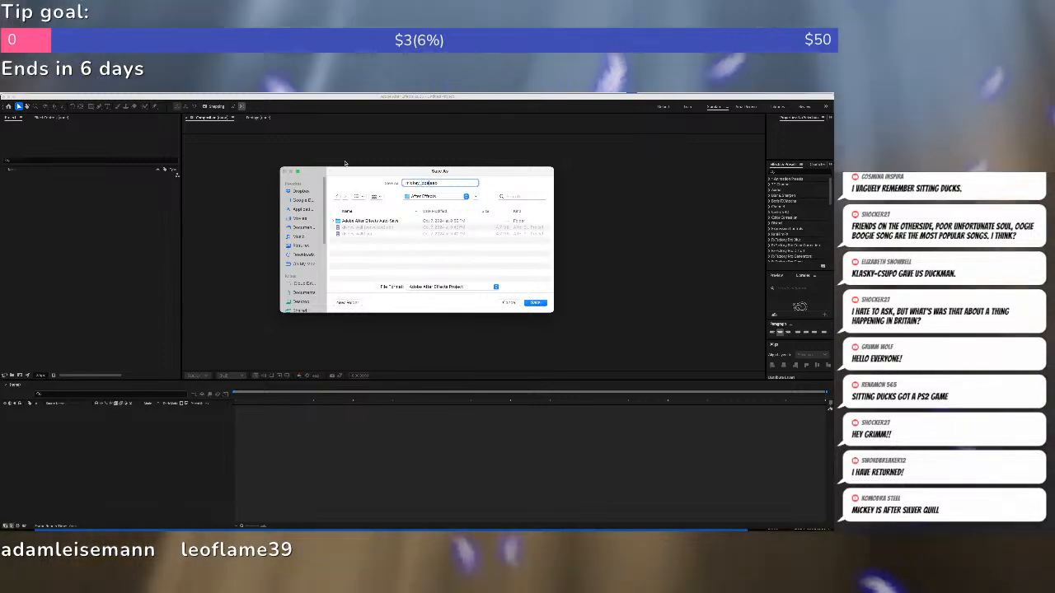
key("Return")
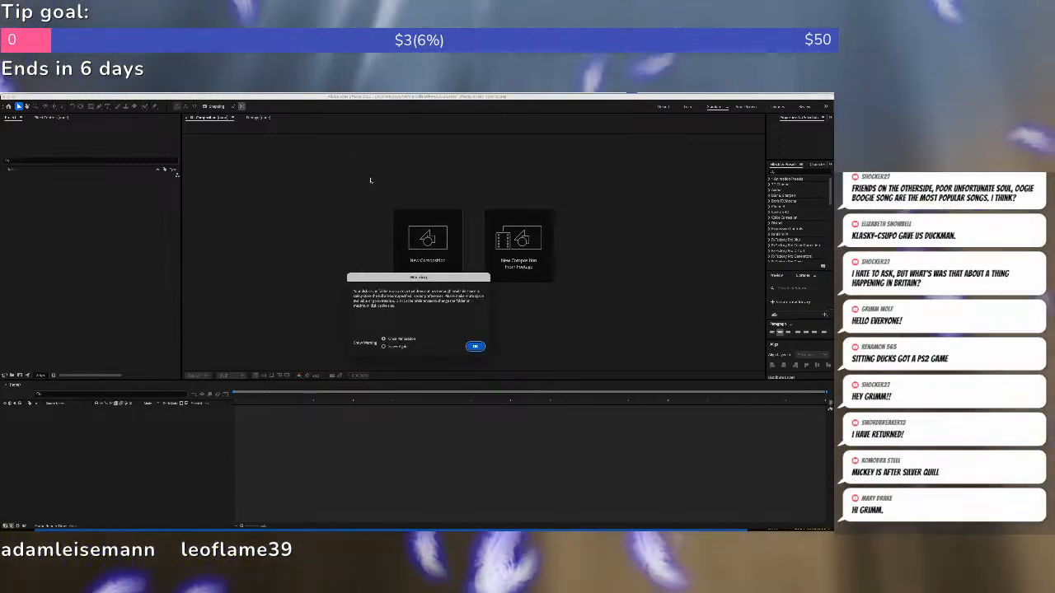
left_click(474, 346)
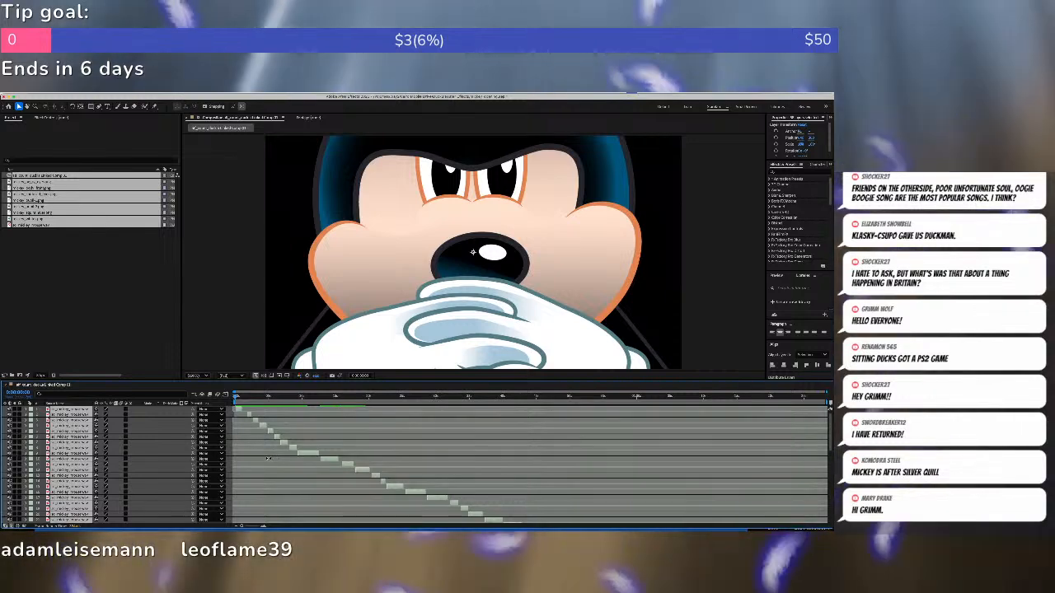
Try turning all the selected layers into adjustment layers, then undo the change.
left_click(125, 430)
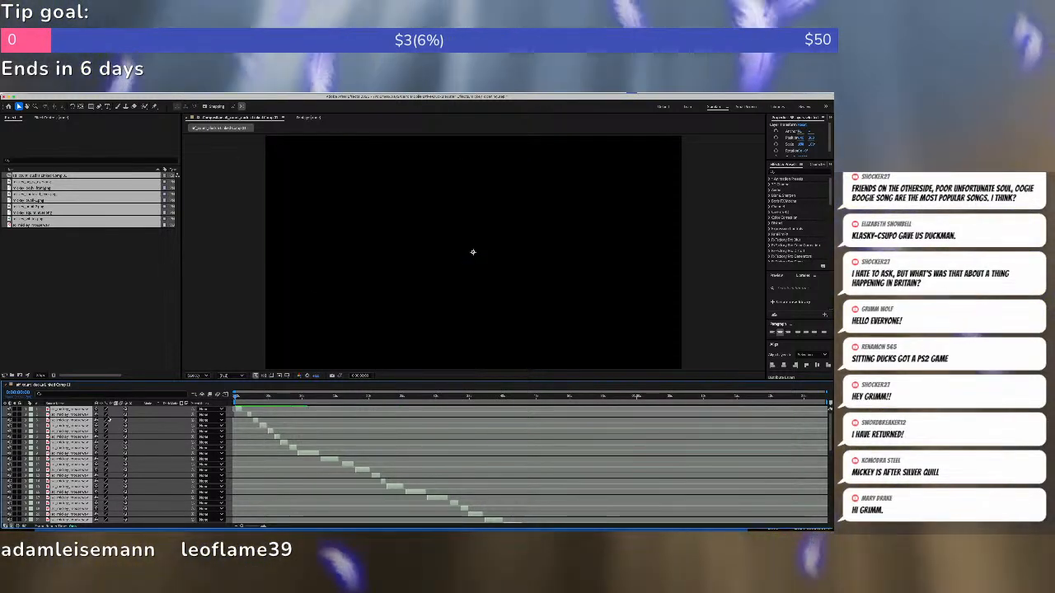
key("super+shift+a")
key("super+z")
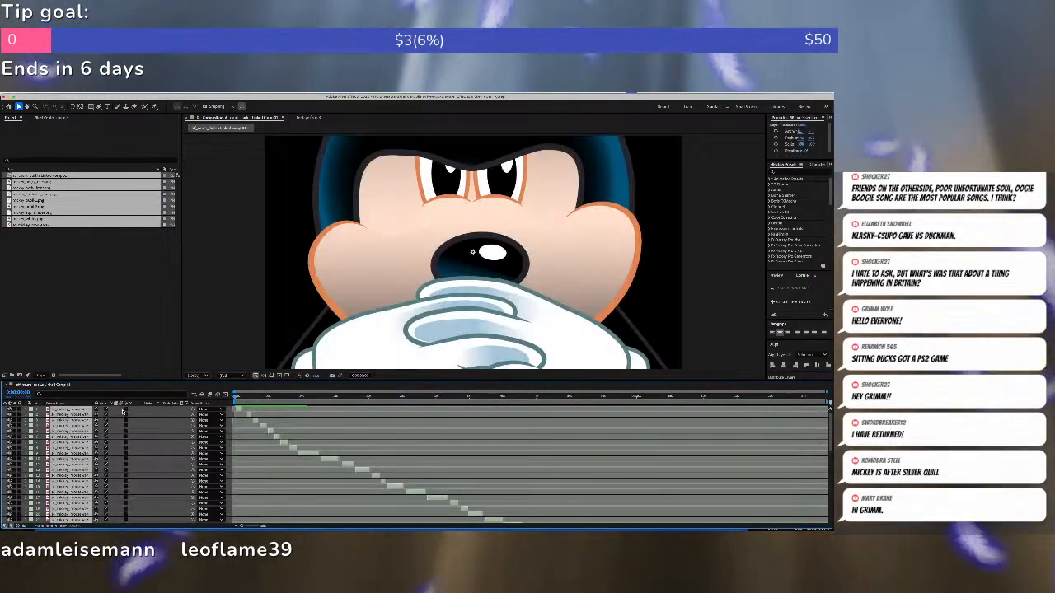
Deselect all the layers in the main composition.
scroll(86, 417, "down", 10)
scroll(86, 417, "up", 5)
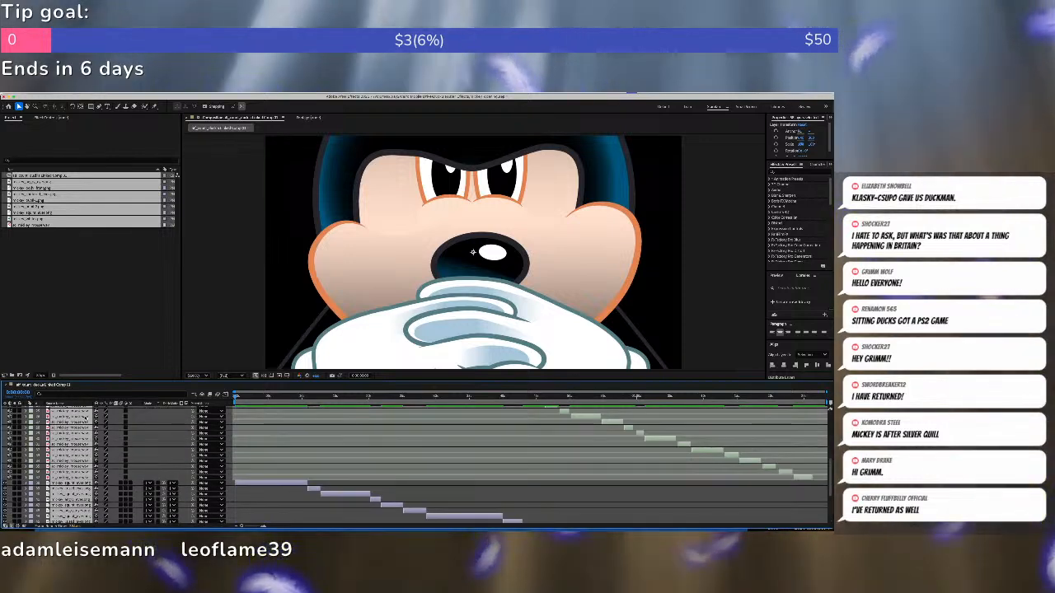
scroll(266, 502, "down", 5)
left_click(273, 494)
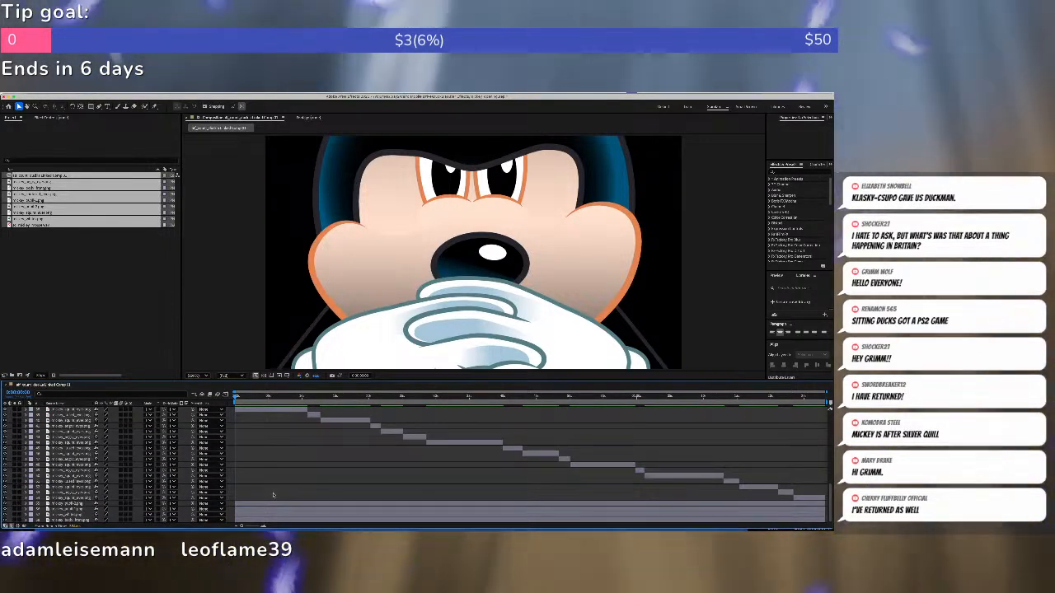
Pre-compose all of Mickey's image layers into a new, named composition, moving all attributes and opening it.
scroll(272, 494, "up", 10)
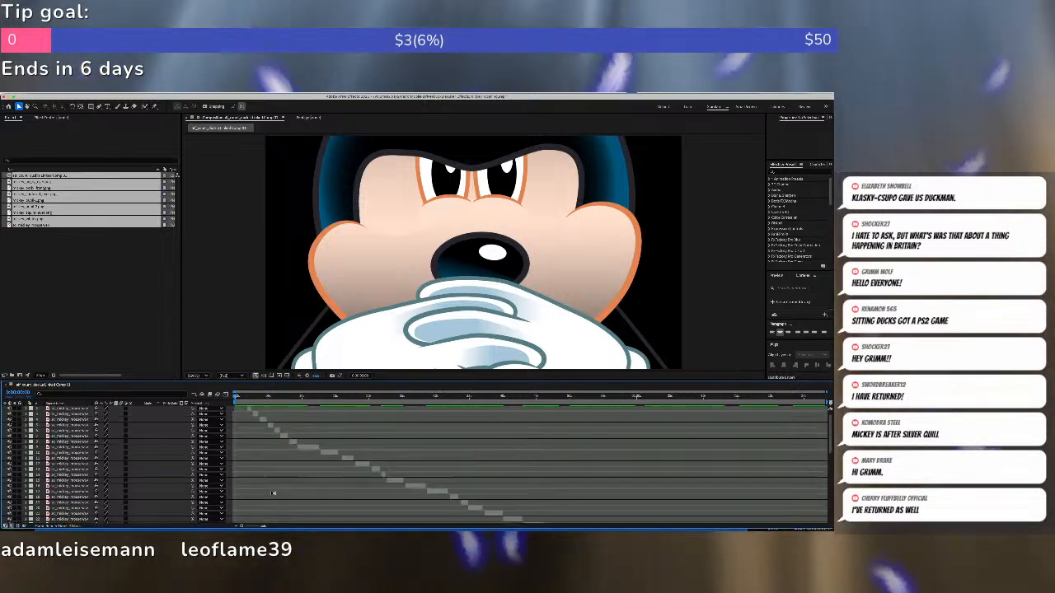
scroll(273, 495, "down", 5)
left_click(86, 469)
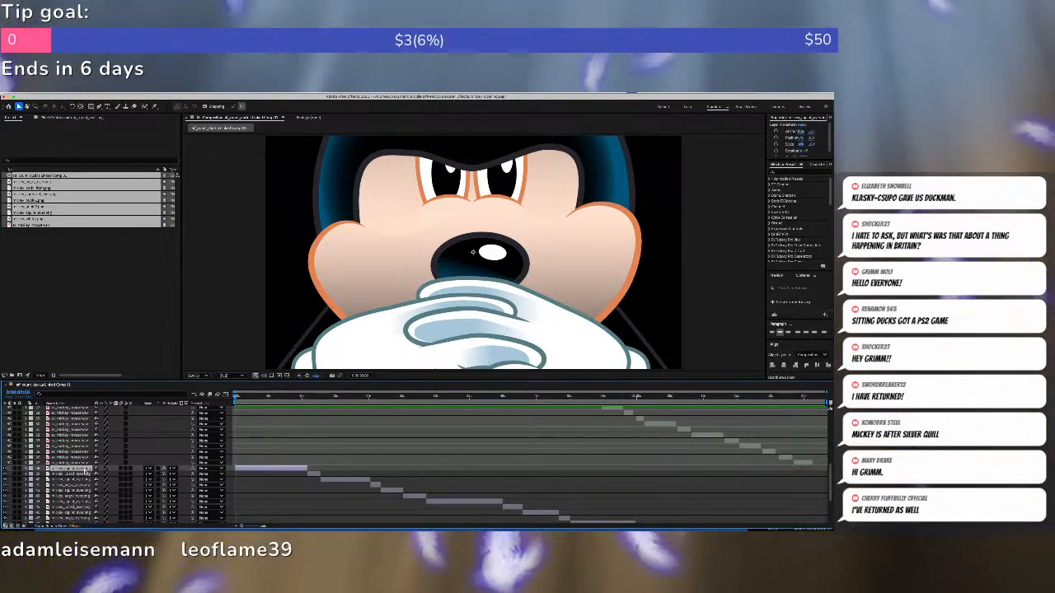
scroll(87, 468, "down", 4)
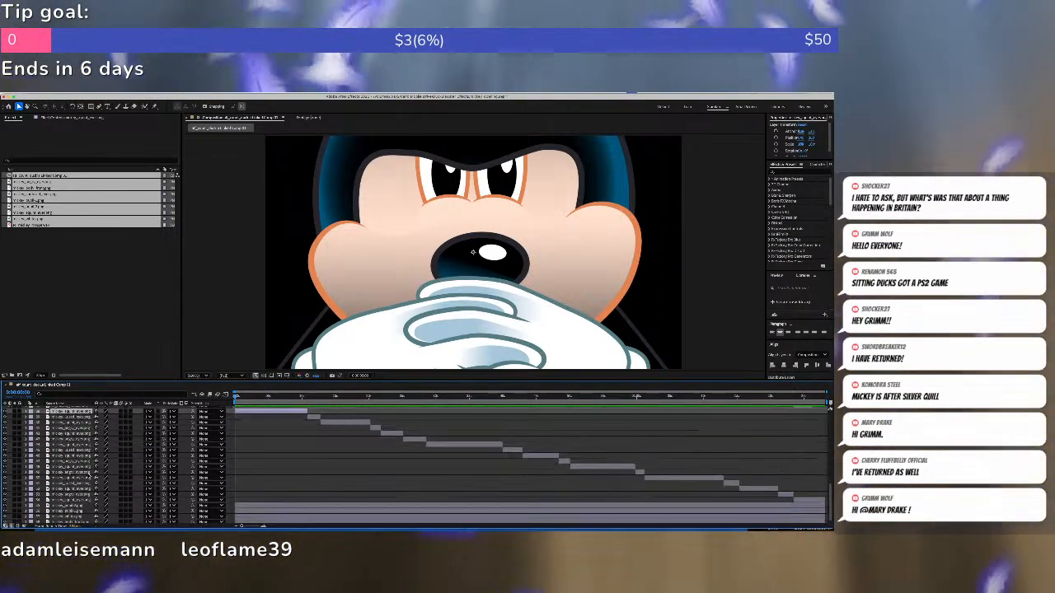
scroll(89, 476, "down", 2)
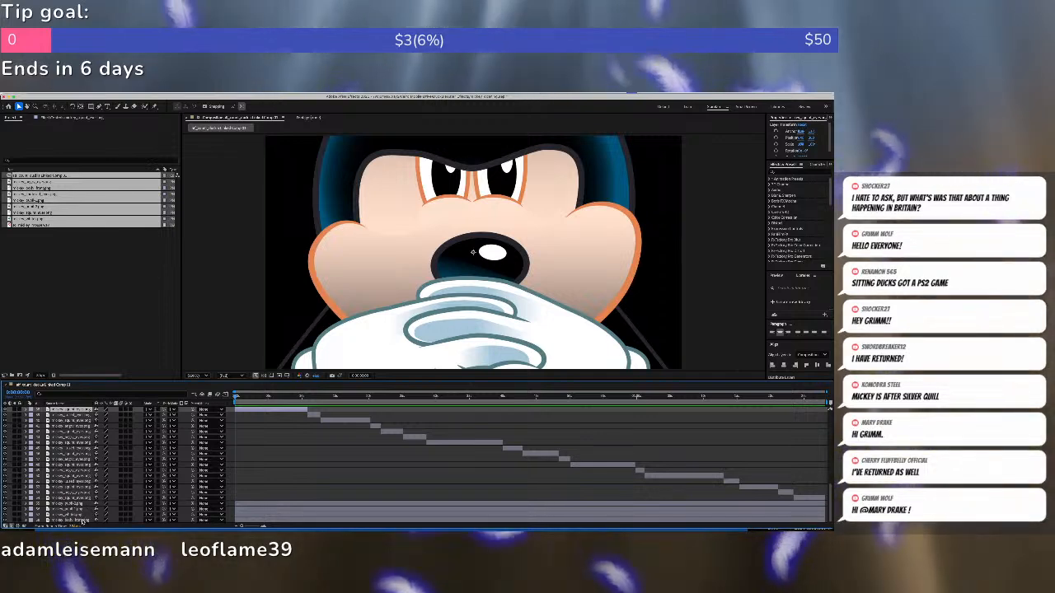
key("ctrl+a")
right_click(84, 521)
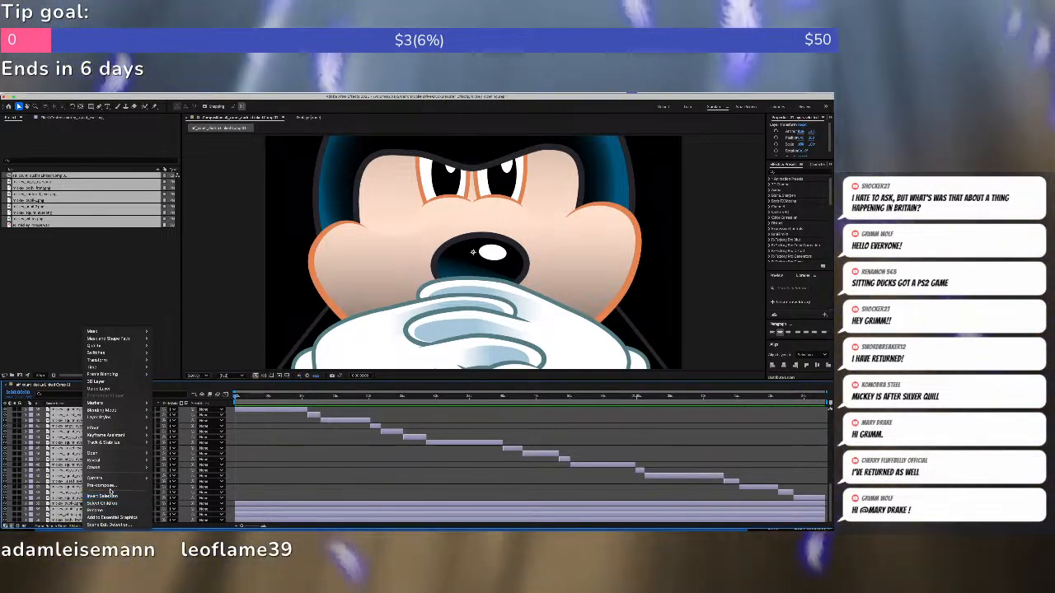
left_click(110, 487)
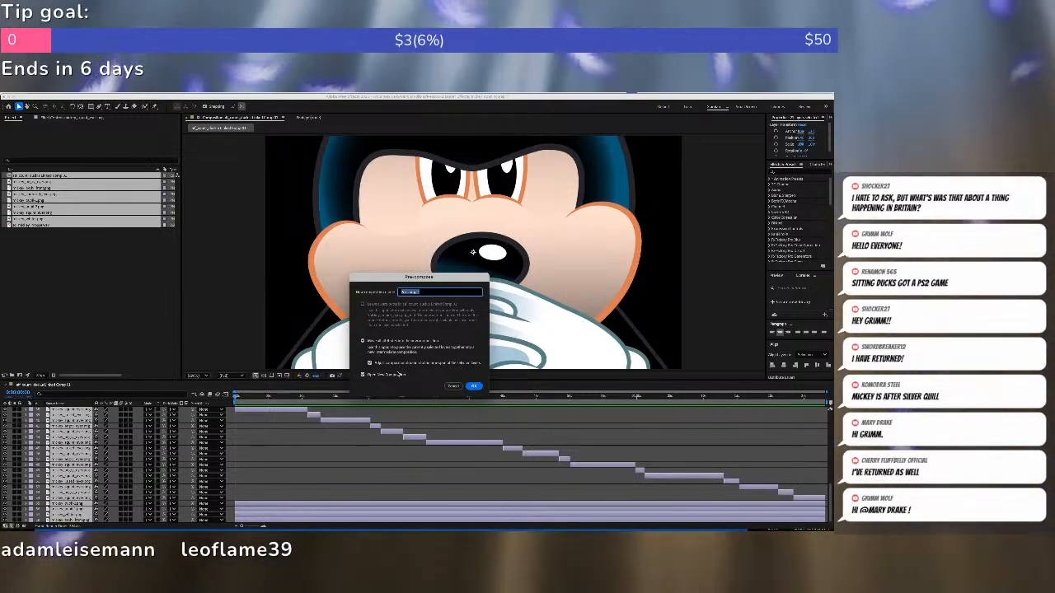
type("at")
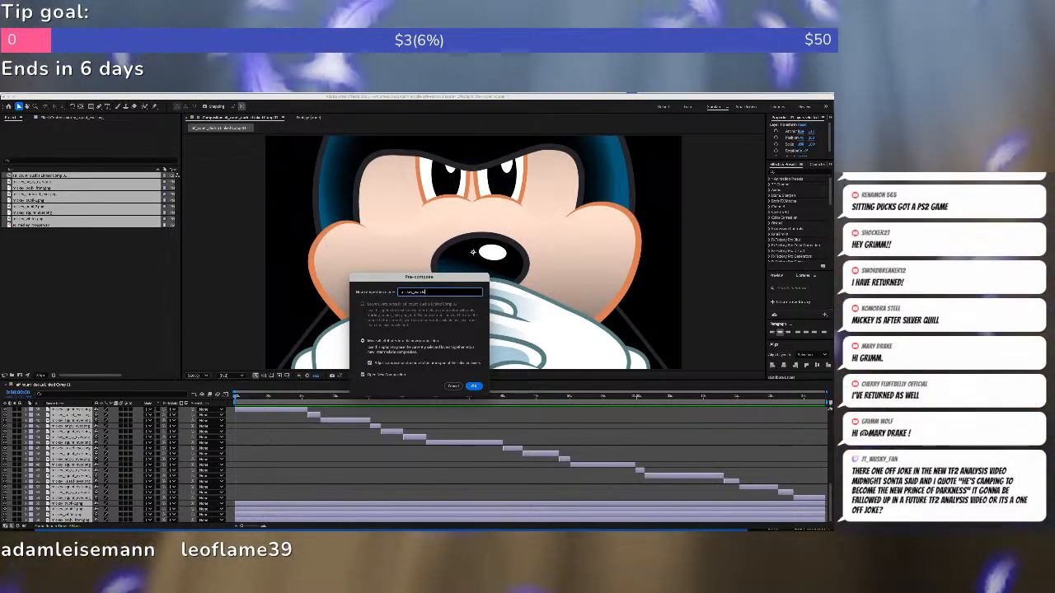
key("Return")
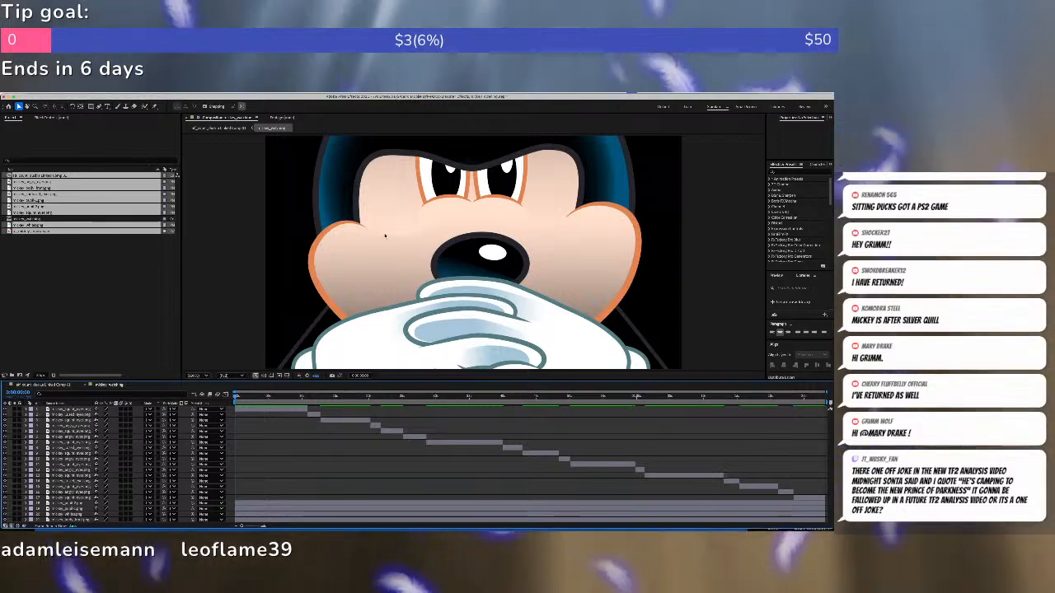
left_click(90, 353)
left_click_drag(90, 375, 161, 387)
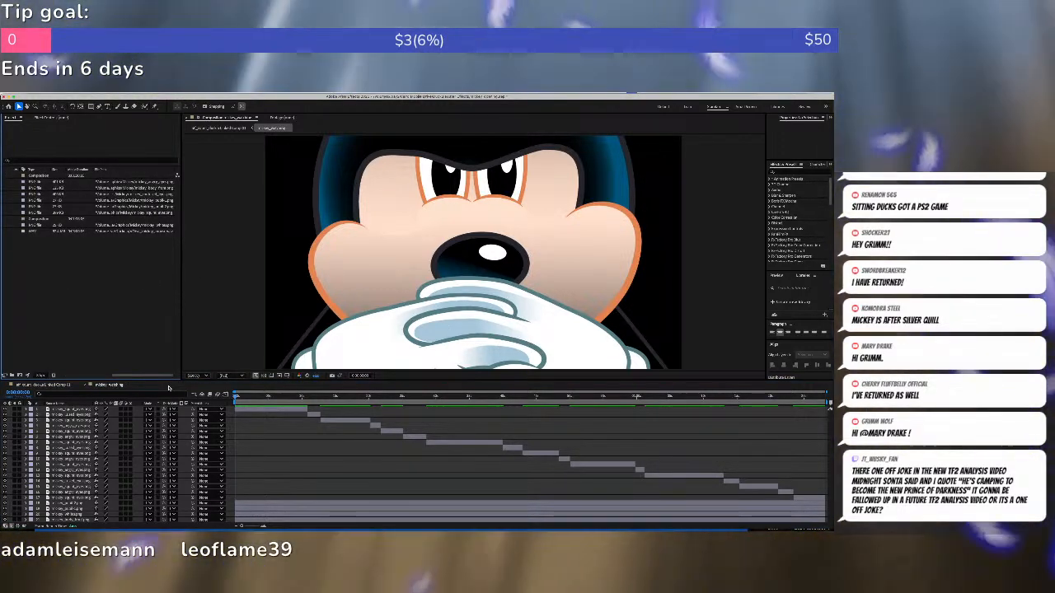
right_click(76, 97)
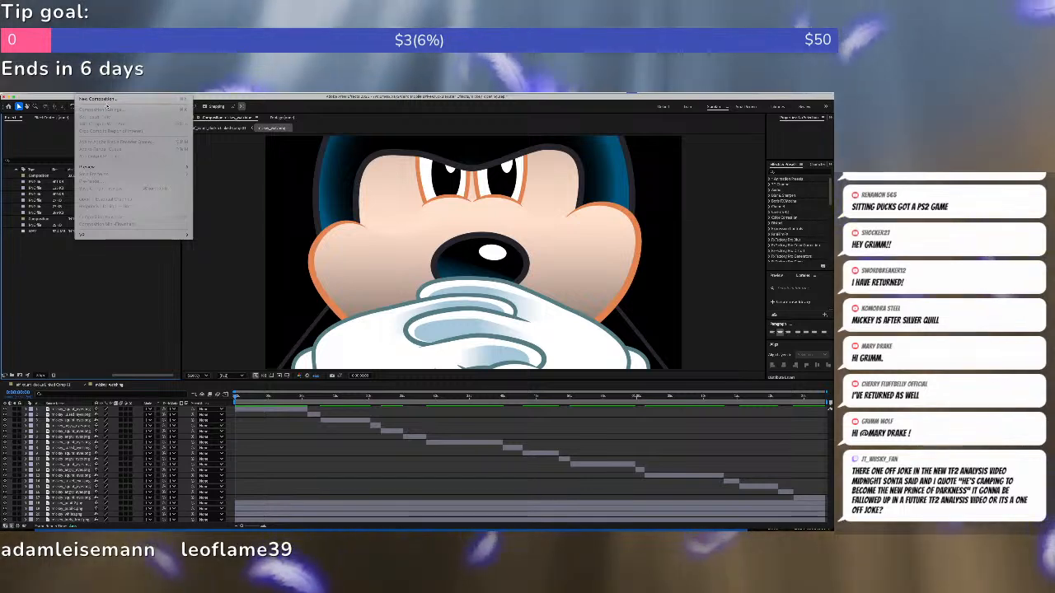
left_click(320, 403)
left_click(360, 449)
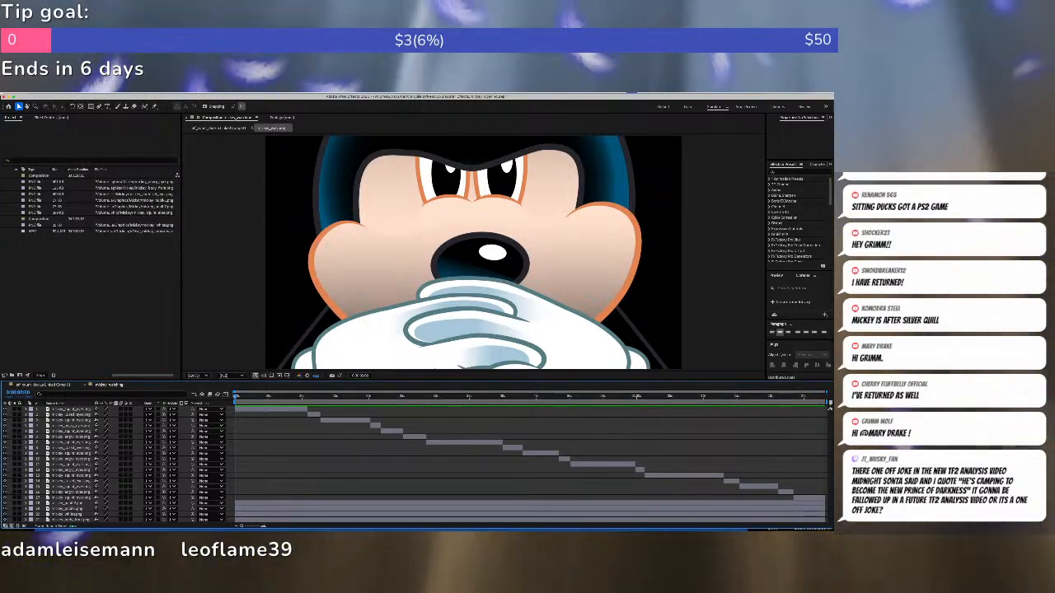
Enlarge the width and height of the nested Mickey composition until his whole figure, ears and desk fit in the frame.
right_click(76, 97)
left_click(101, 110)
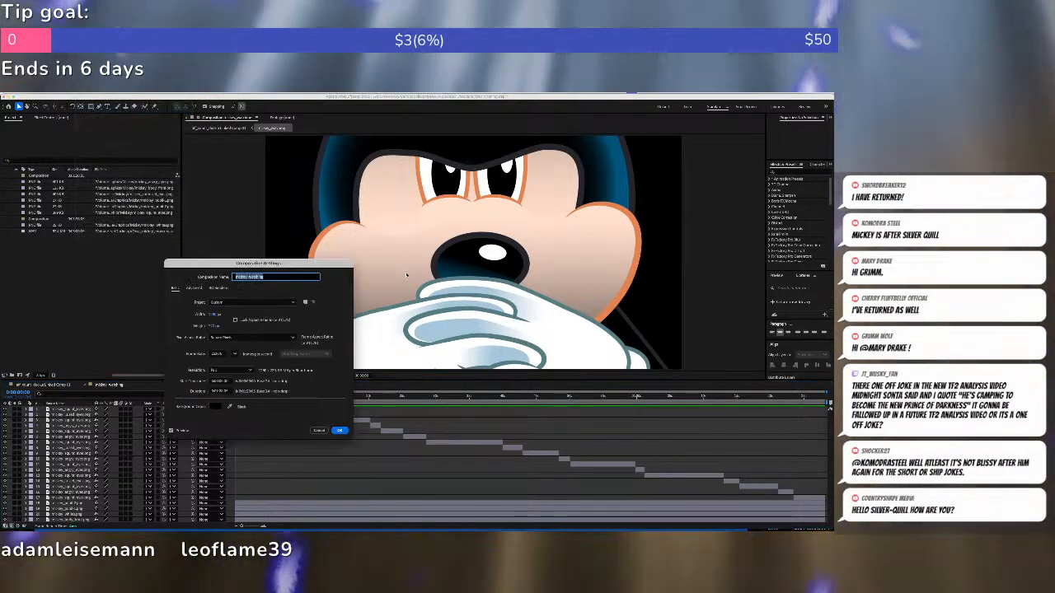
left_click_drag(212, 327, 444, 332)
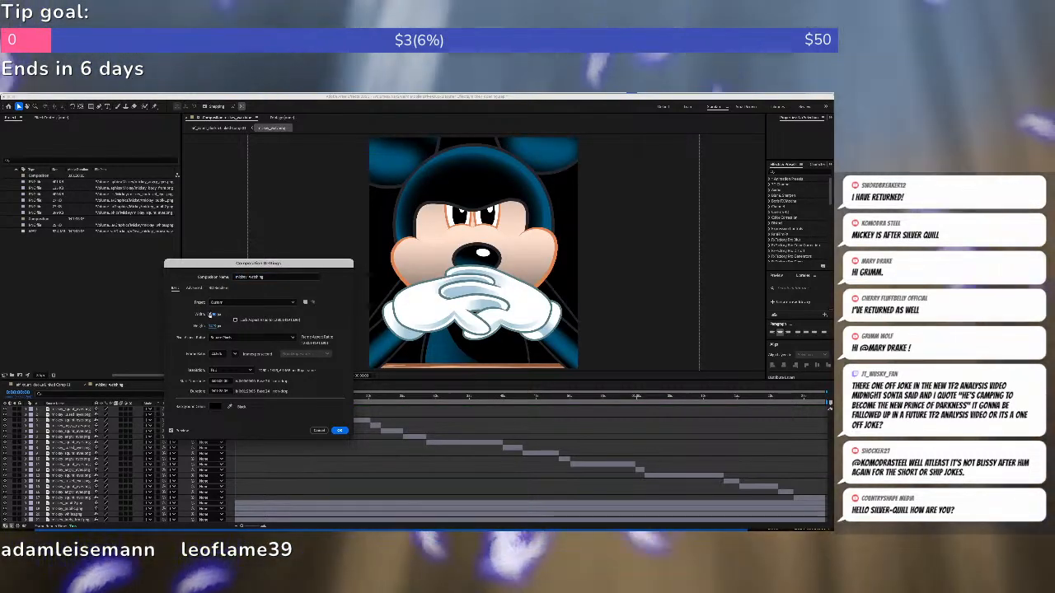
left_click_drag(212, 314, 307, 315)
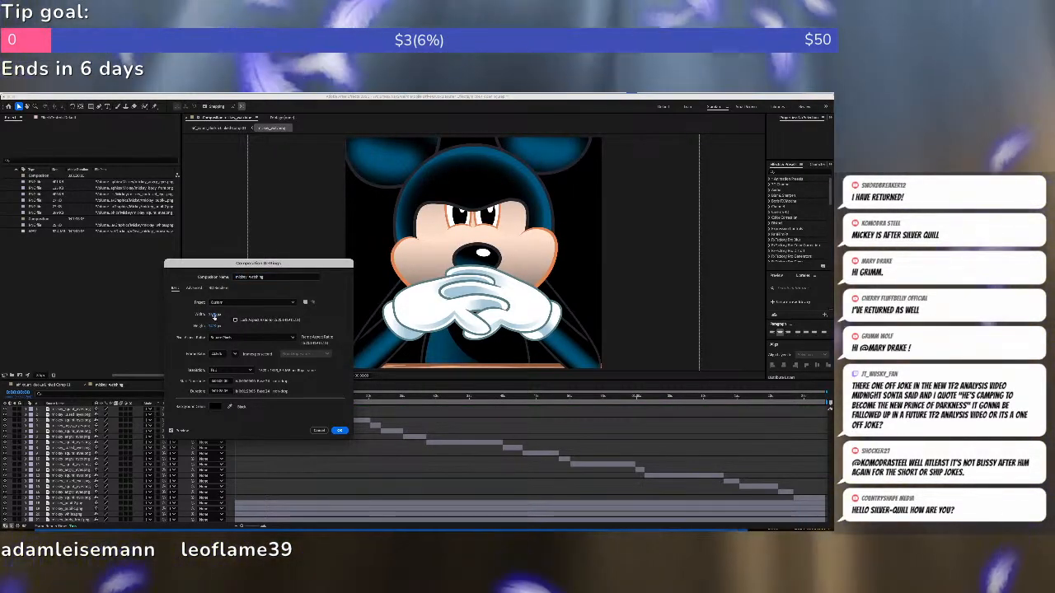
left_click_drag(213, 315, 503, 335)
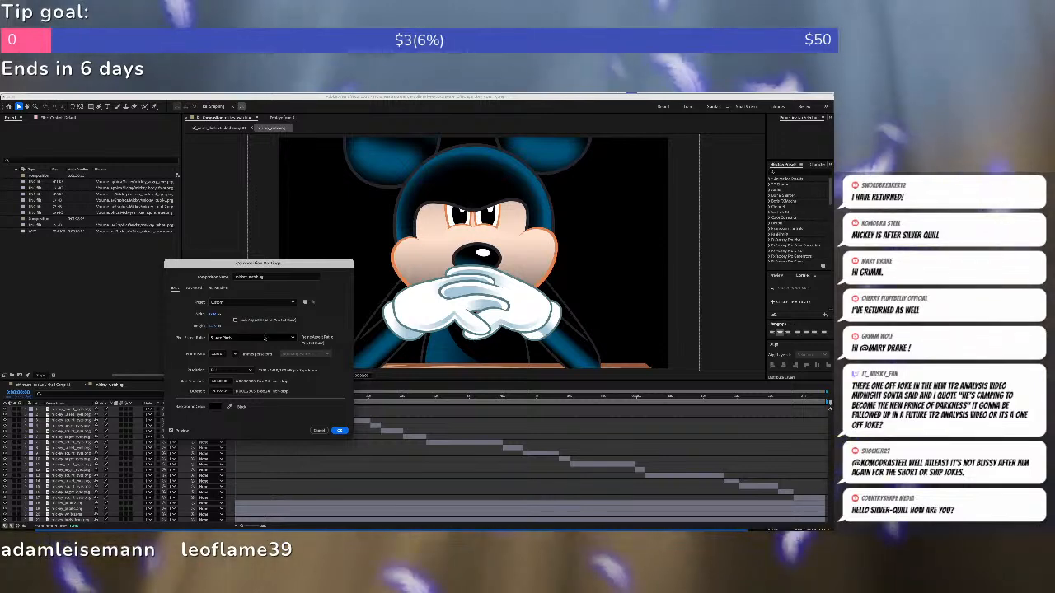
left_click_drag(312, 327, 316, 329)
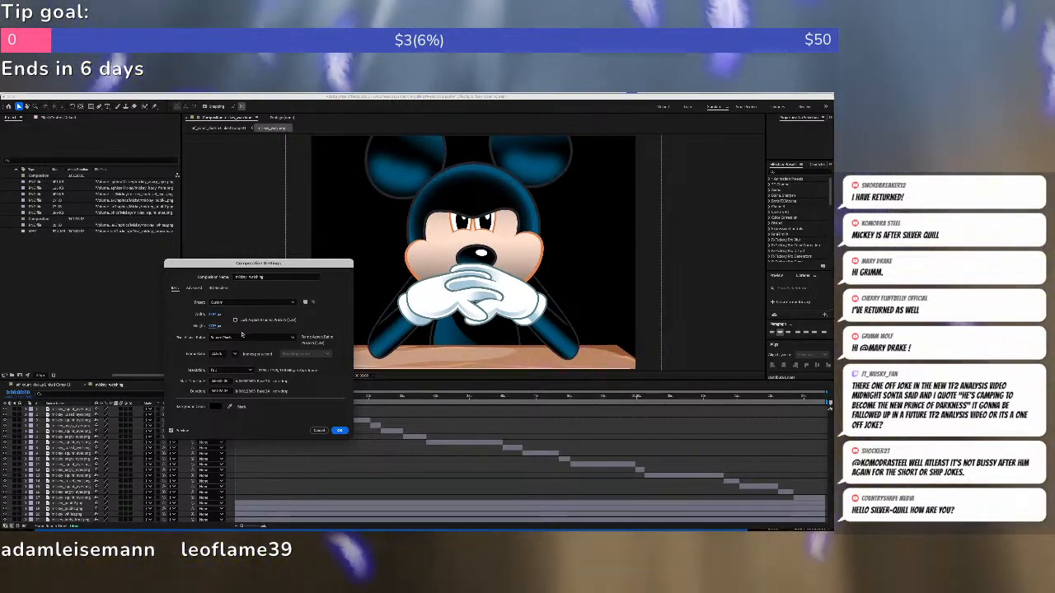
left_click_drag(211, 326, 275, 330)
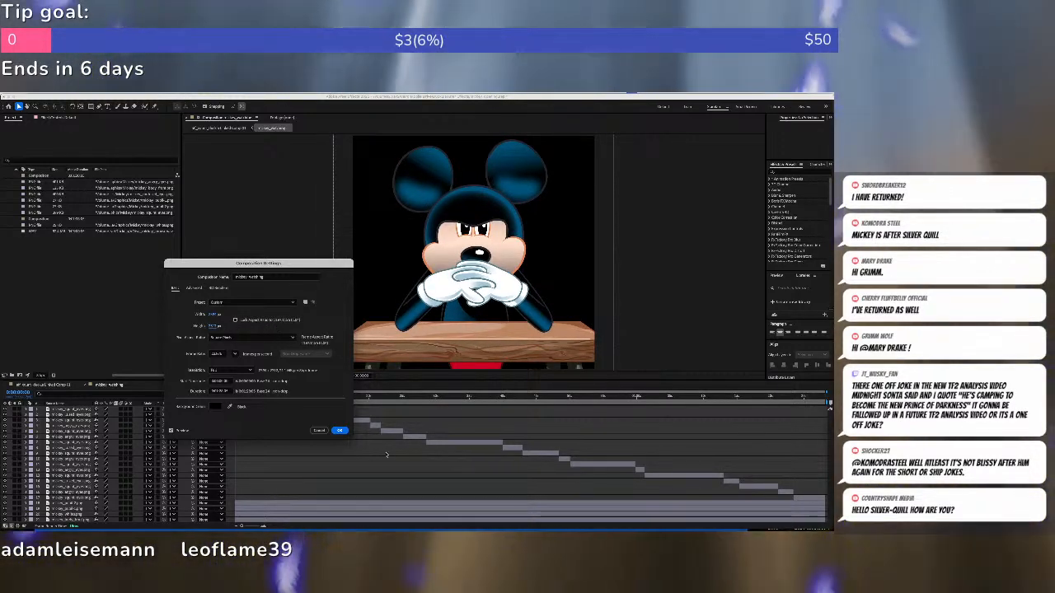
left_click(338, 430)
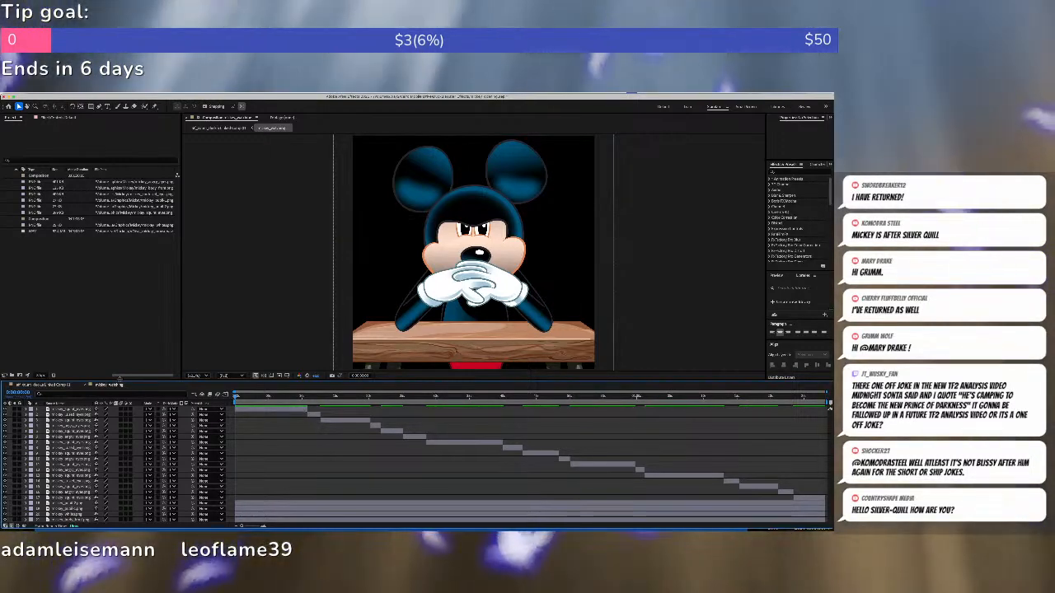
Return to the main composition and briefly preview it from the start.
left_click(87, 384)
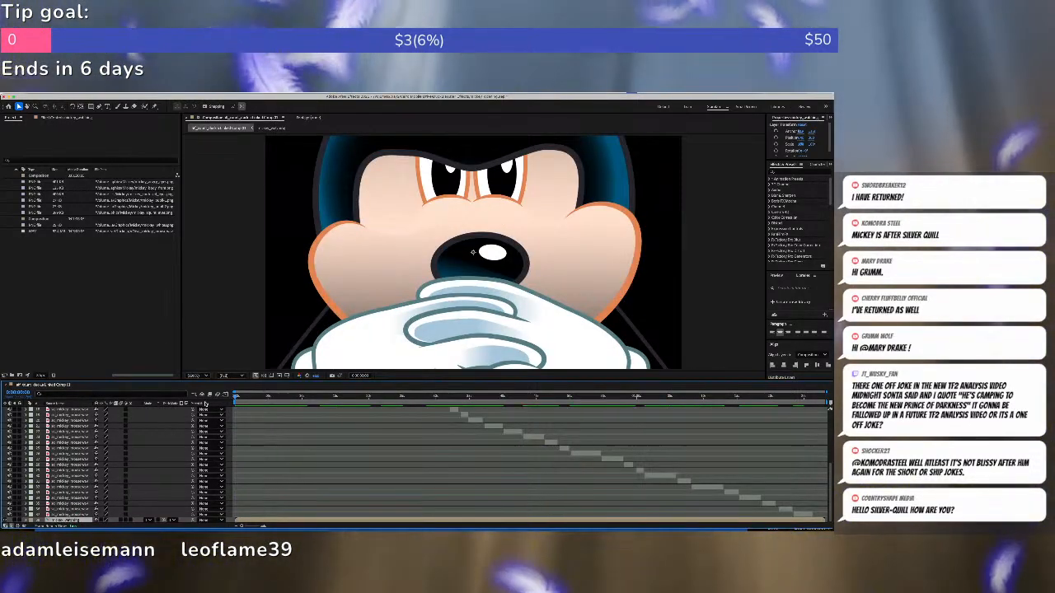
left_click_drag(254, 399, 208, 391)
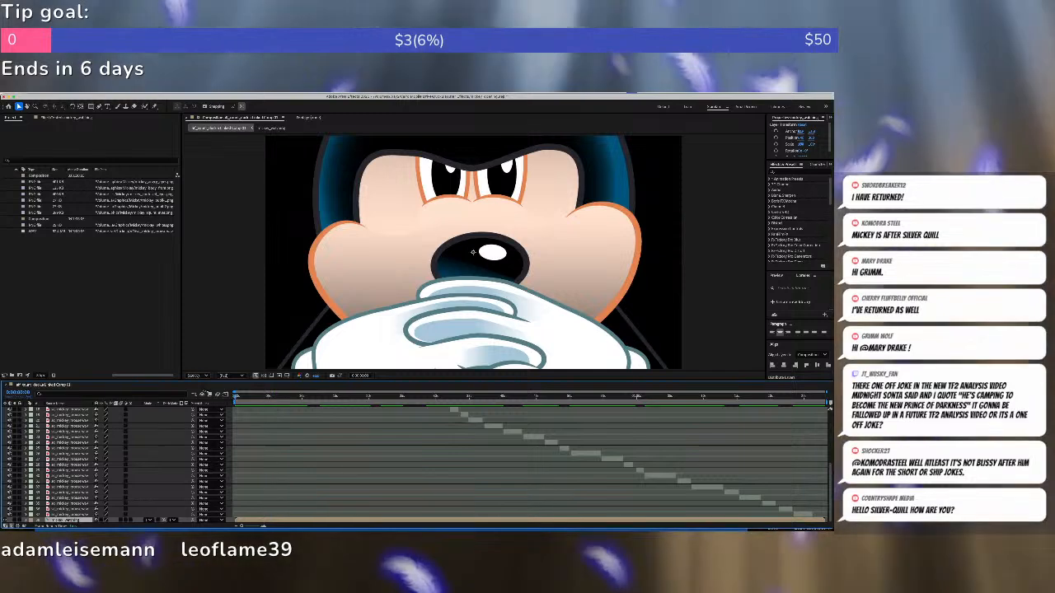
key("space")
key("space")
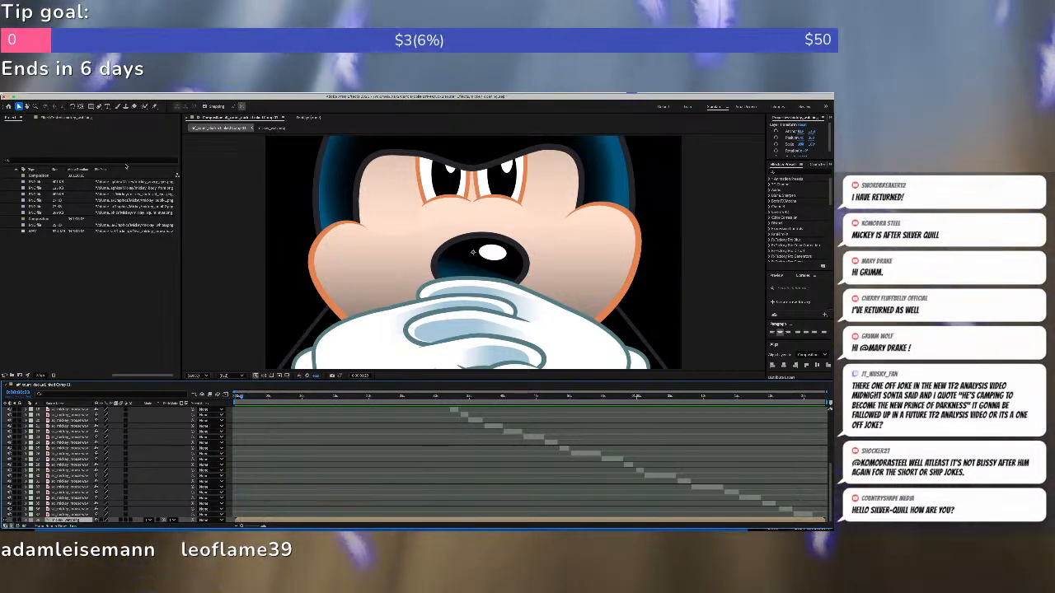
Set the default output in the audio hardware preferences to the RODECaster Pro device.
left_click(33, 94)
mouse_move(58, 109)
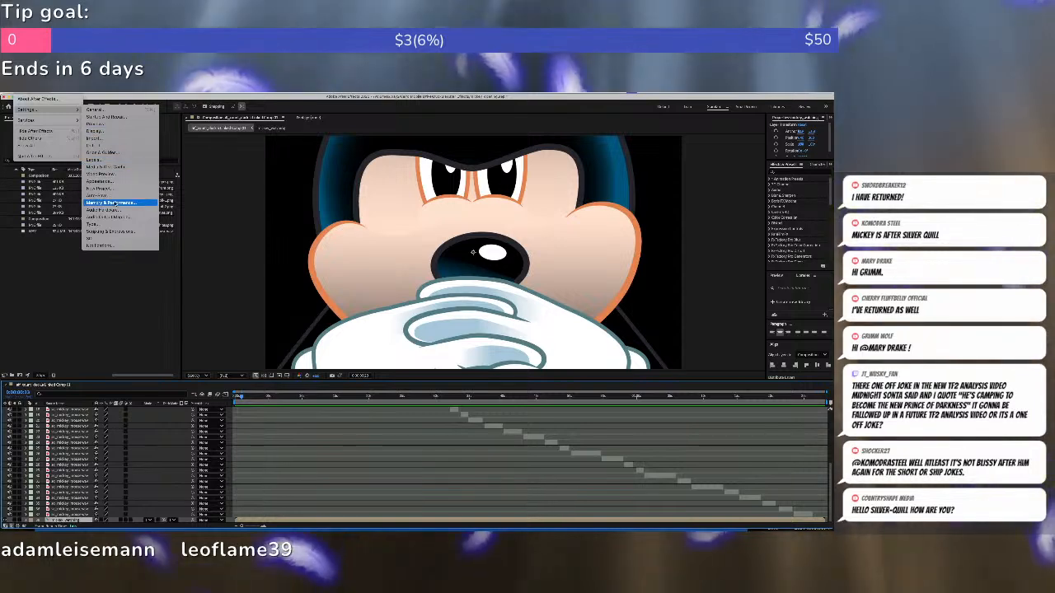
left_click(117, 210)
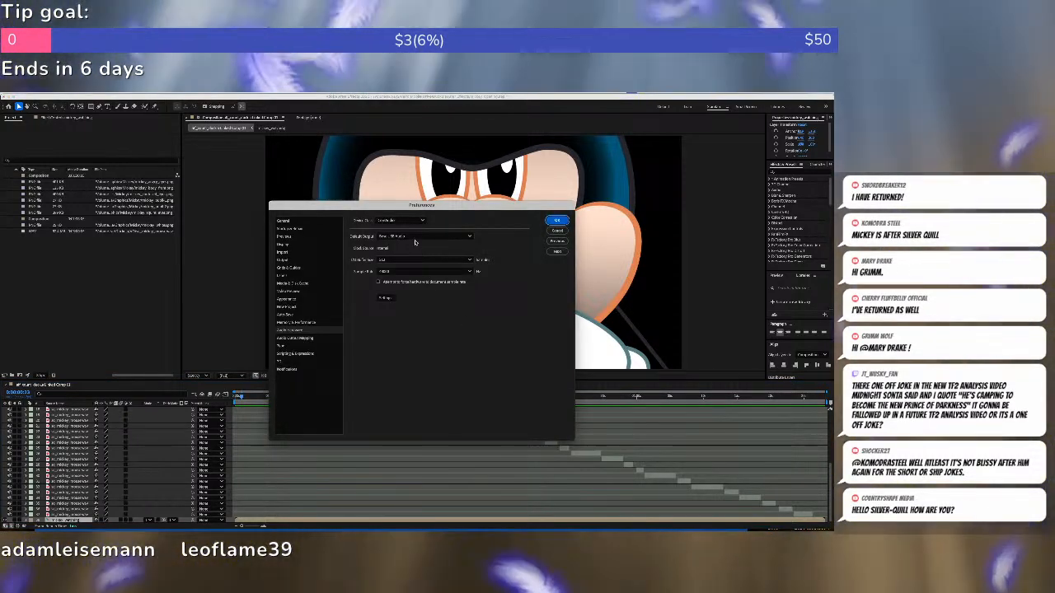
left_click(427, 236)
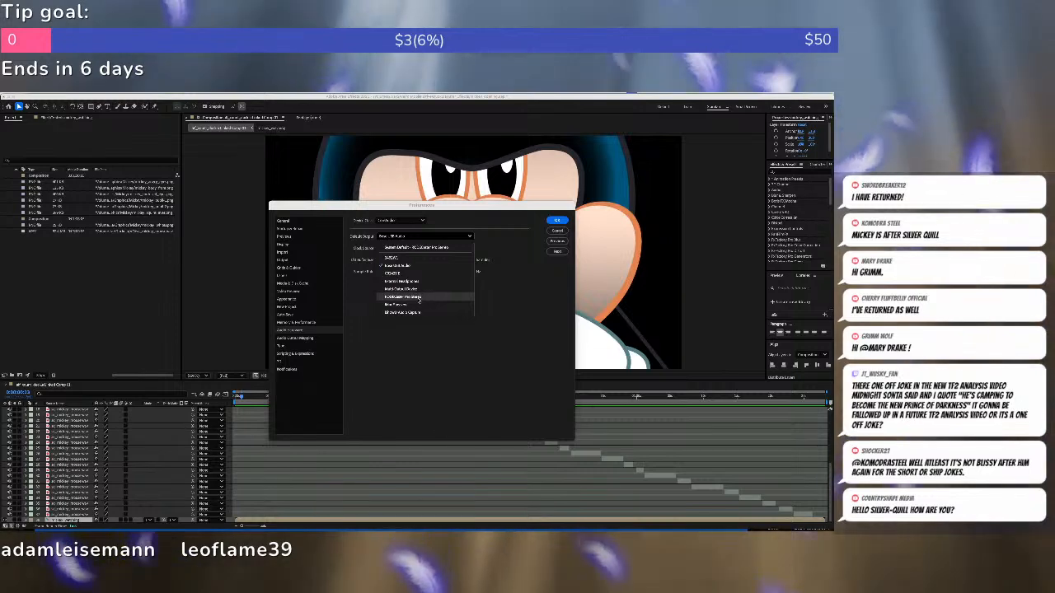
left_click(421, 297)
left_click(557, 220)
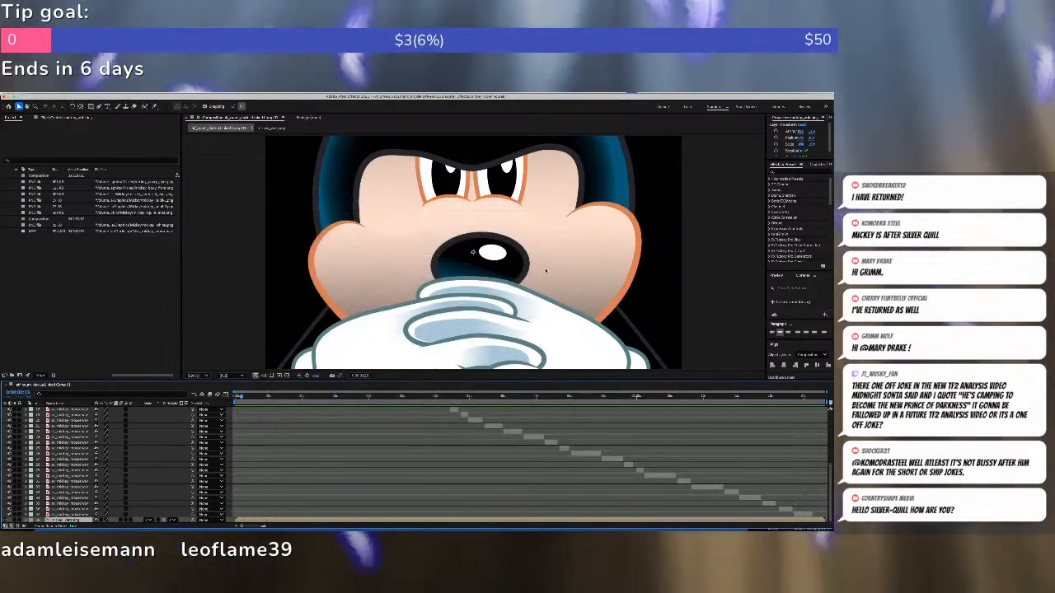
Play back the main composition to check the dialogue audio against Mickey's face changes.
scroll(311, 434, "up", 6)
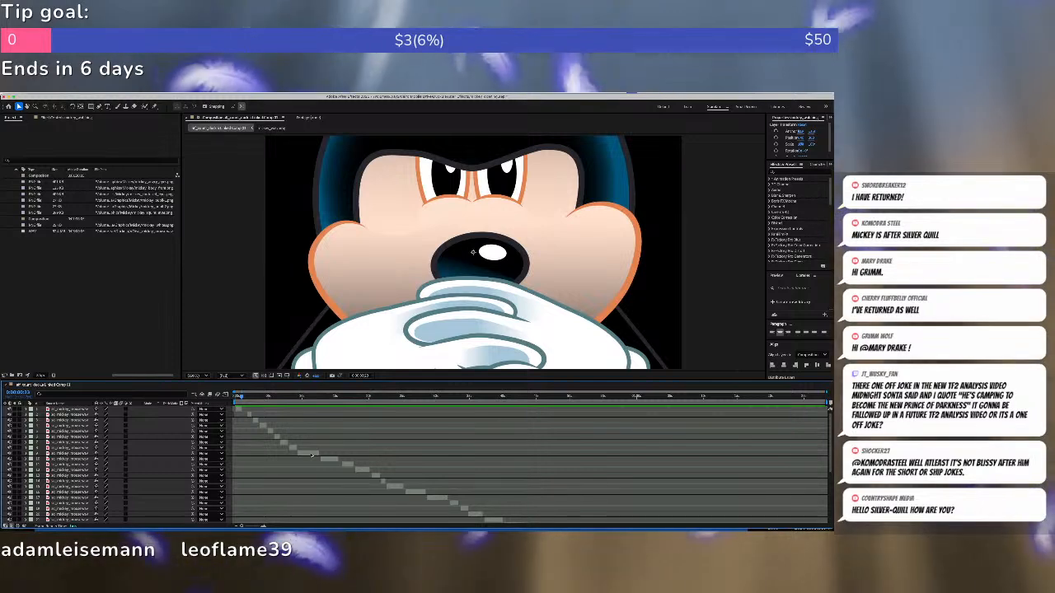
key("space")
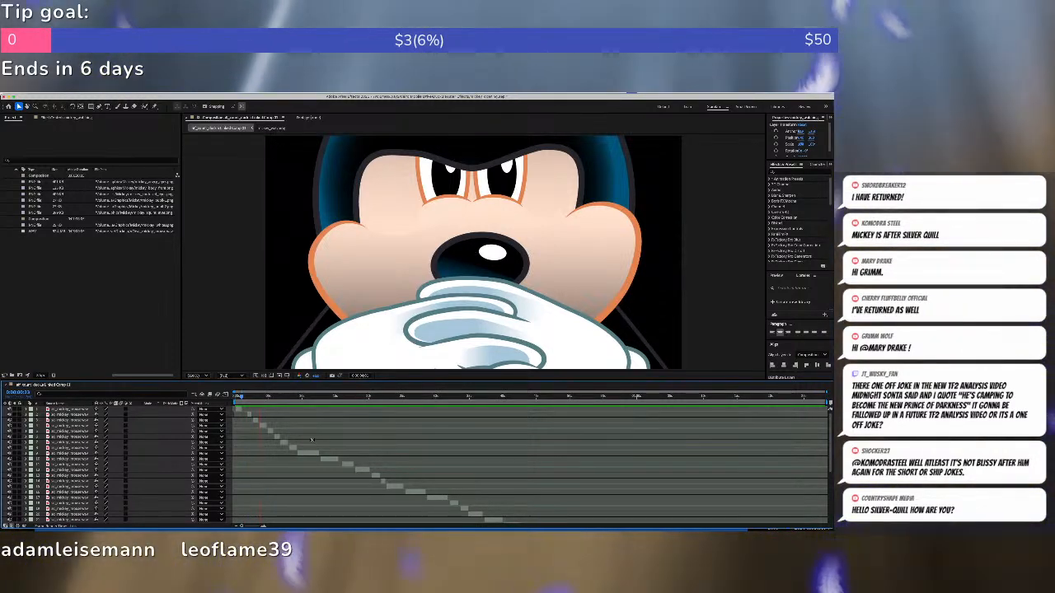
key("space")
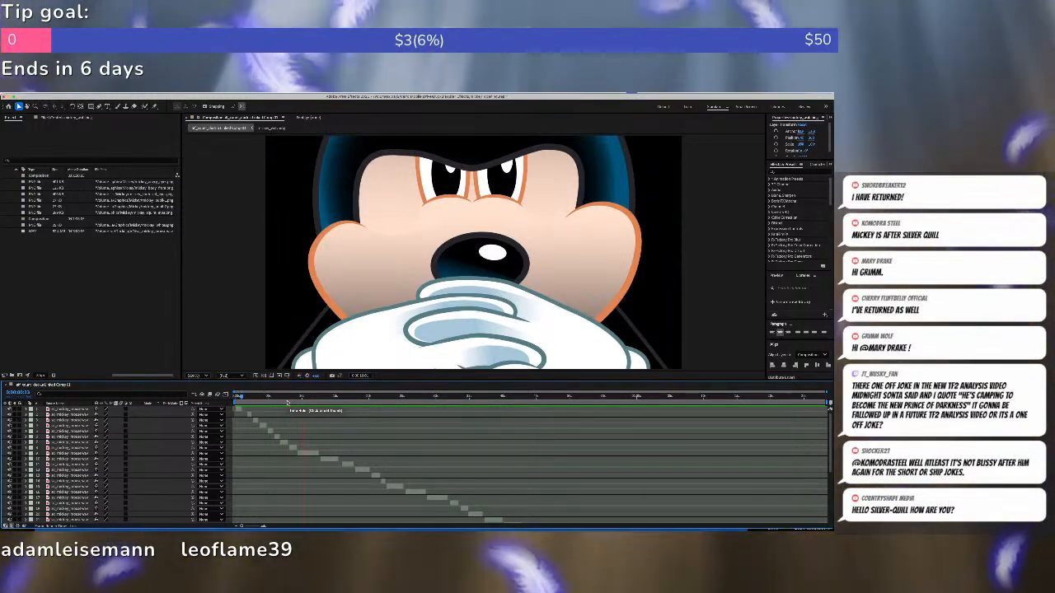
key("space")
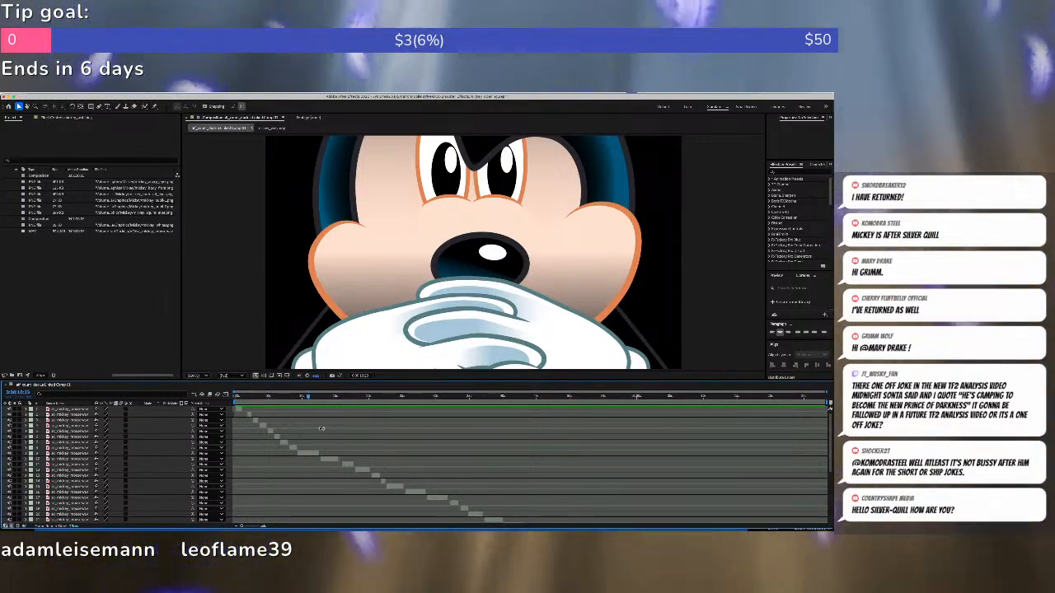
Delete all the dialogue audio layers from the main composition and open the nested Mickey composition.
scroll(321, 428, "down", 5)
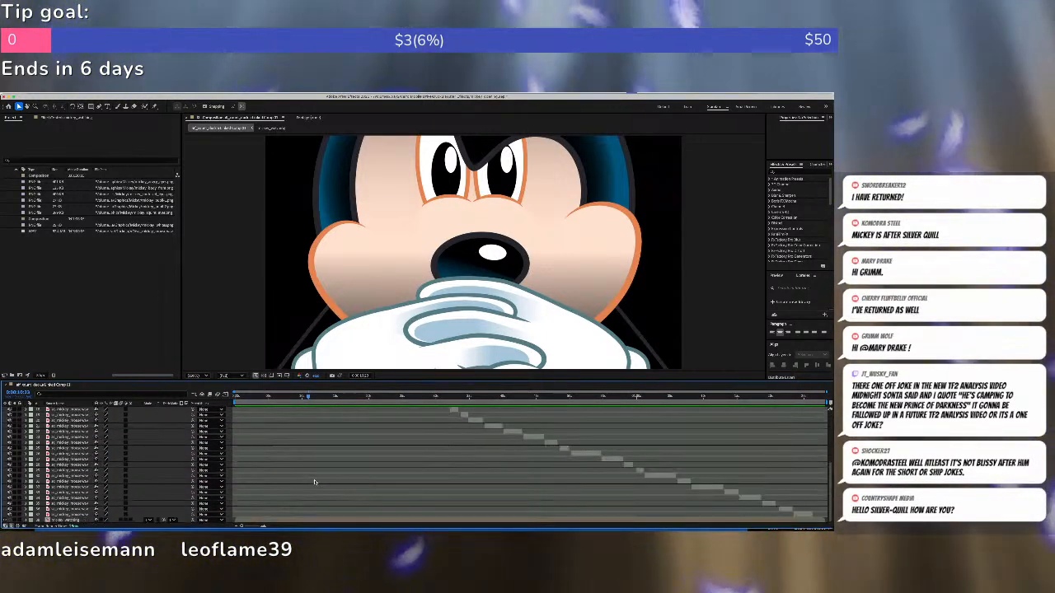
scroll(87, 515, "up", 5)
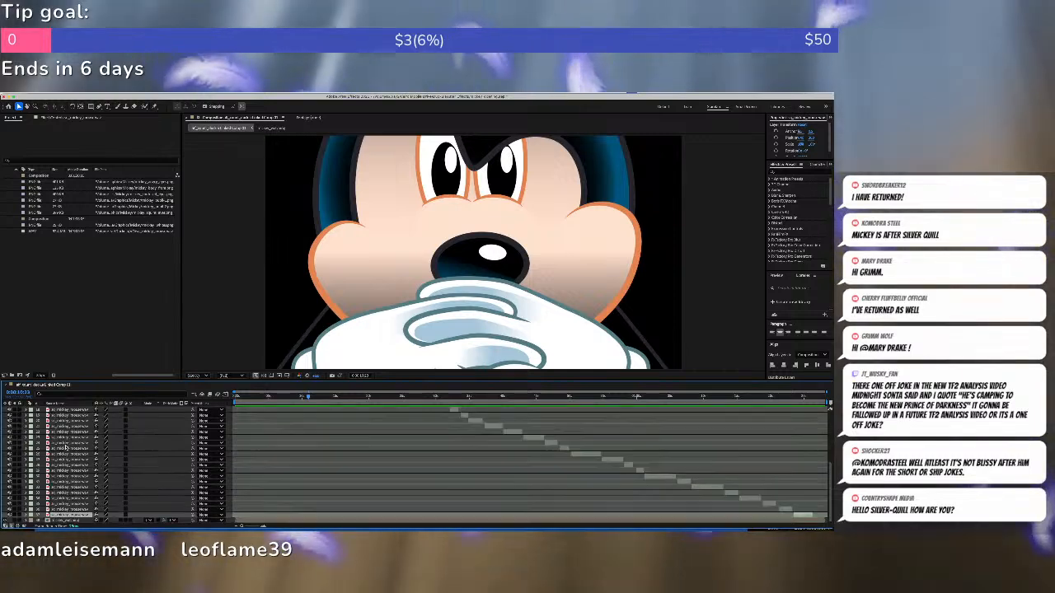
key("ctrl+a")
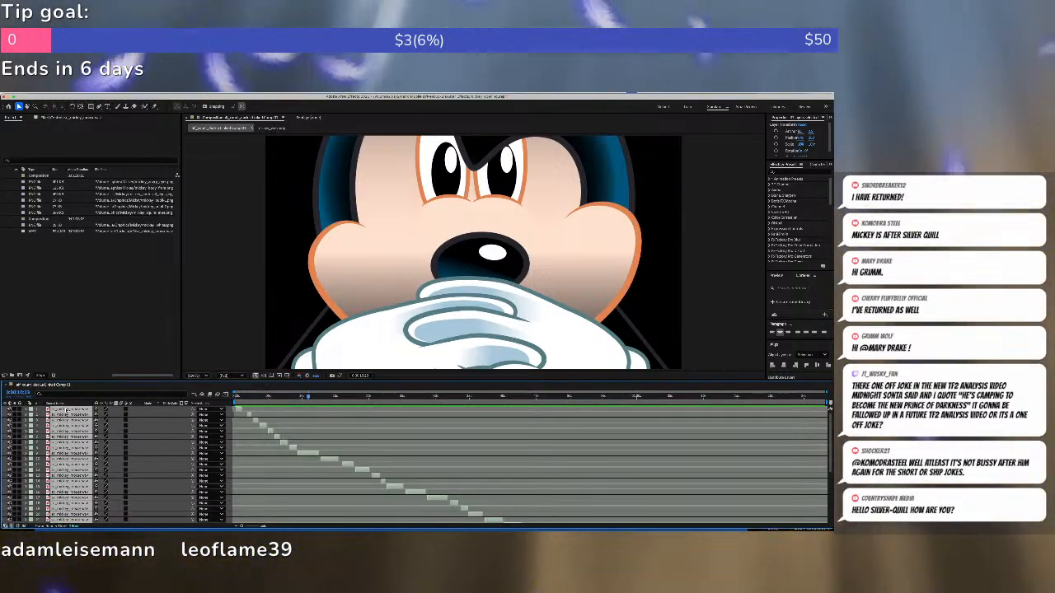
key("Delete")
double_click(67, 409)
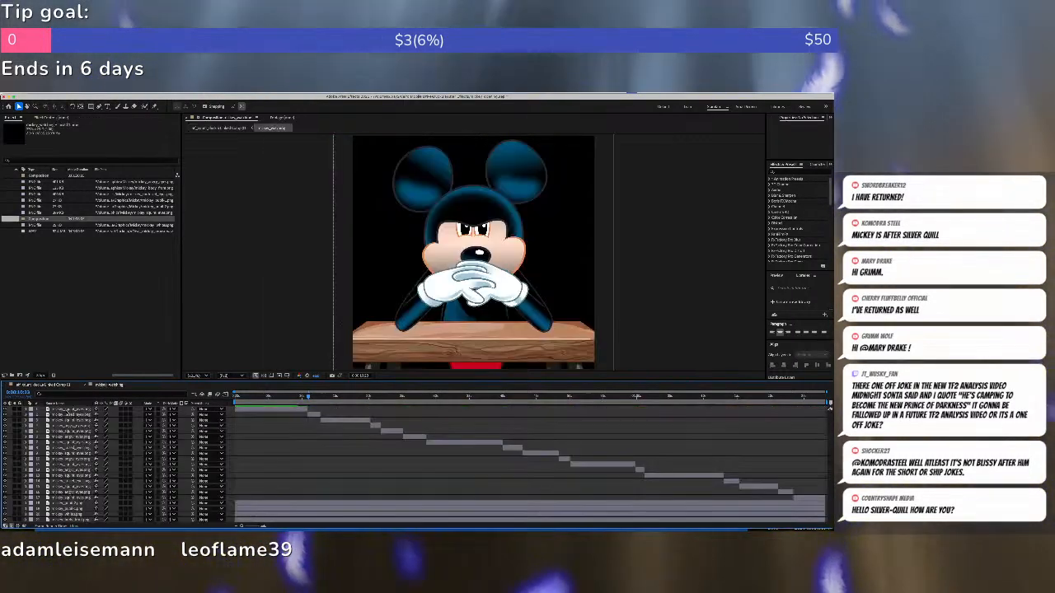
Paste the dialogue audio layers into the nested Mickey composition from its first frame and check their placement in the layer stack.
left_click_drag(257, 398, 223, 398)
key("super+v")
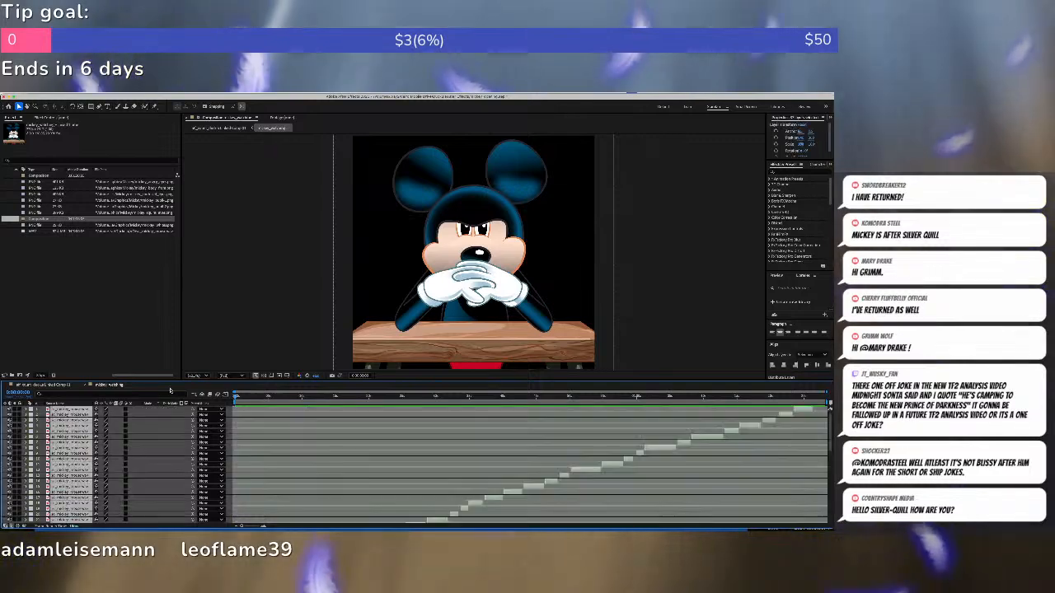
scroll(332, 454, "down", 5)
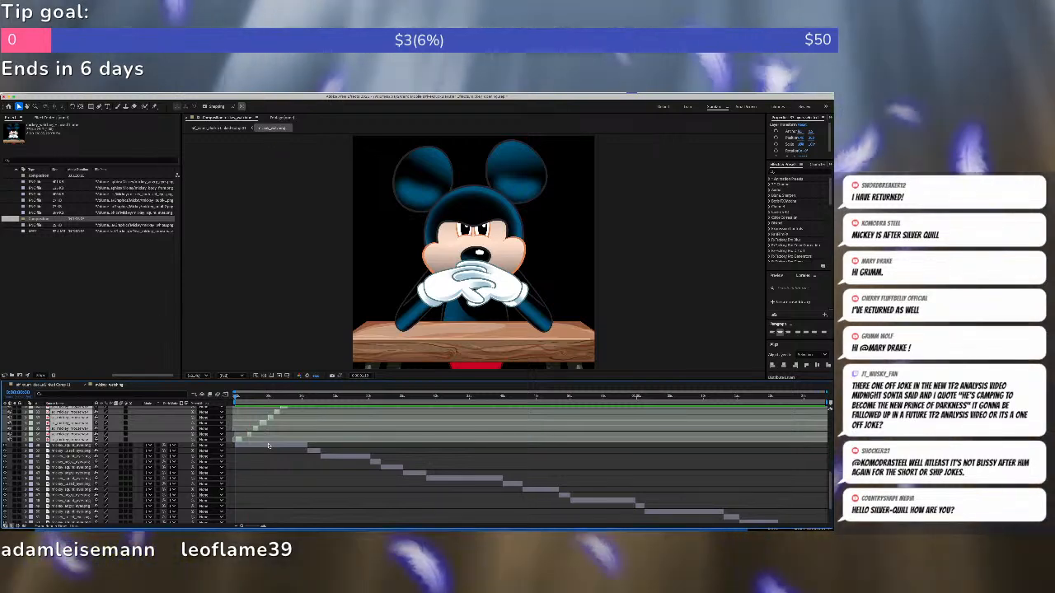
scroll(268, 445, "up", 5)
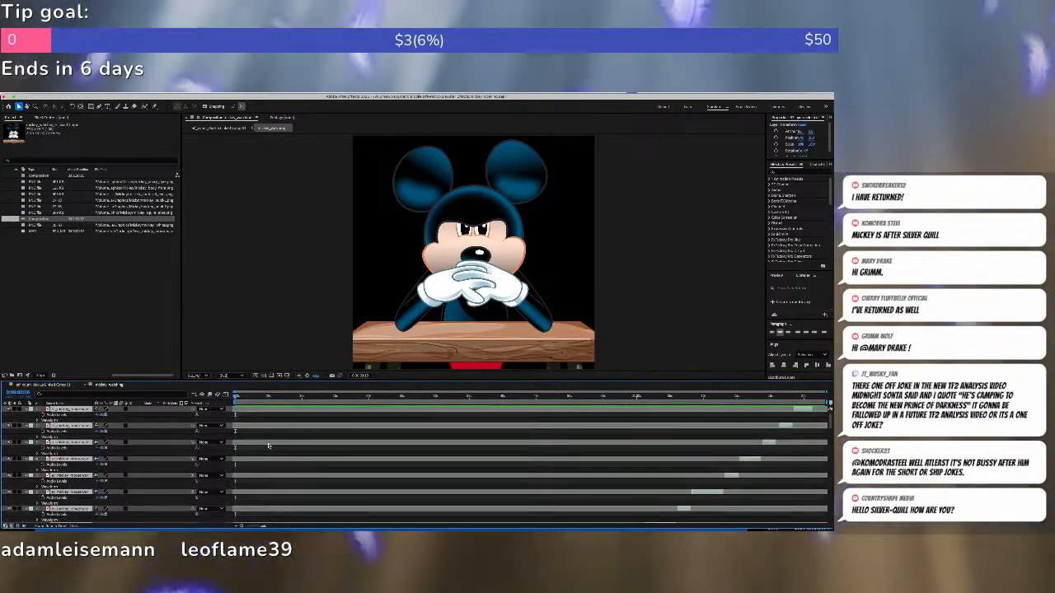
scroll(273, 442, "down", 5)
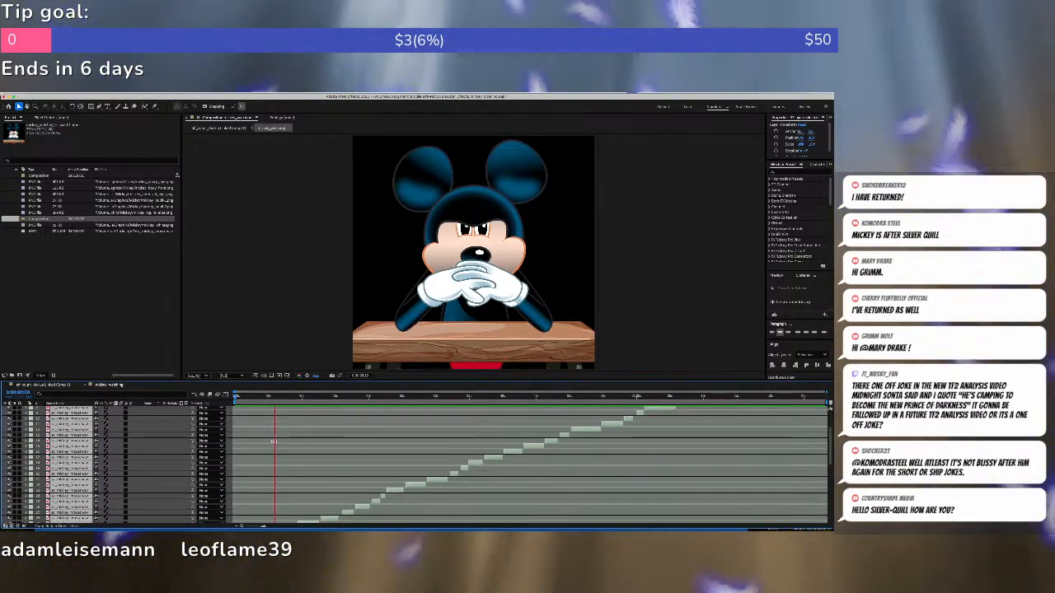
Start Position keyframes on both pupil layers at the point where the first squinting-eyes layer ends.
left_click(309, 398)
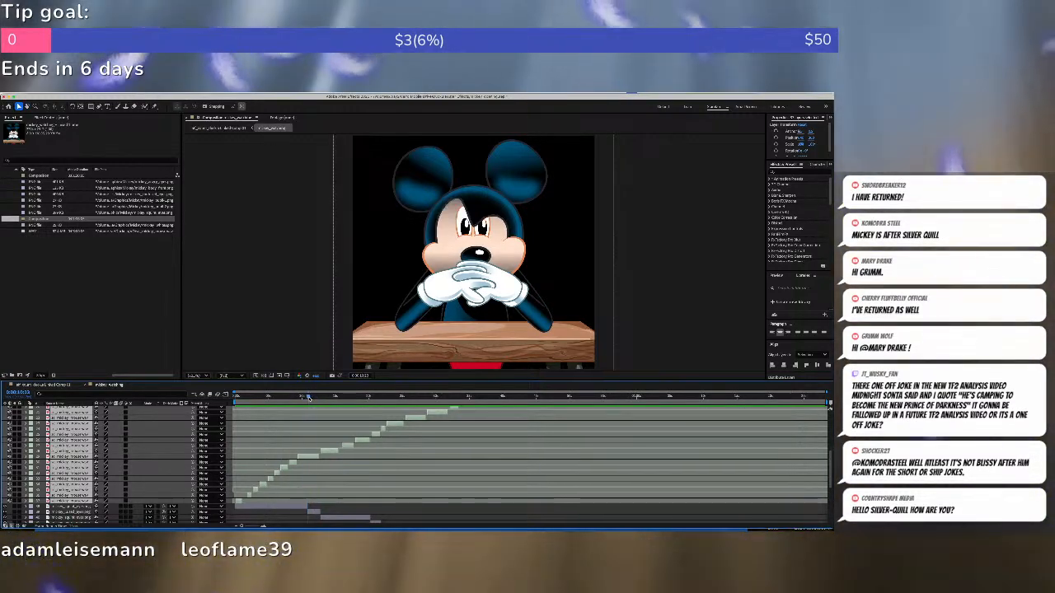
scroll(295, 489, "up", 3)
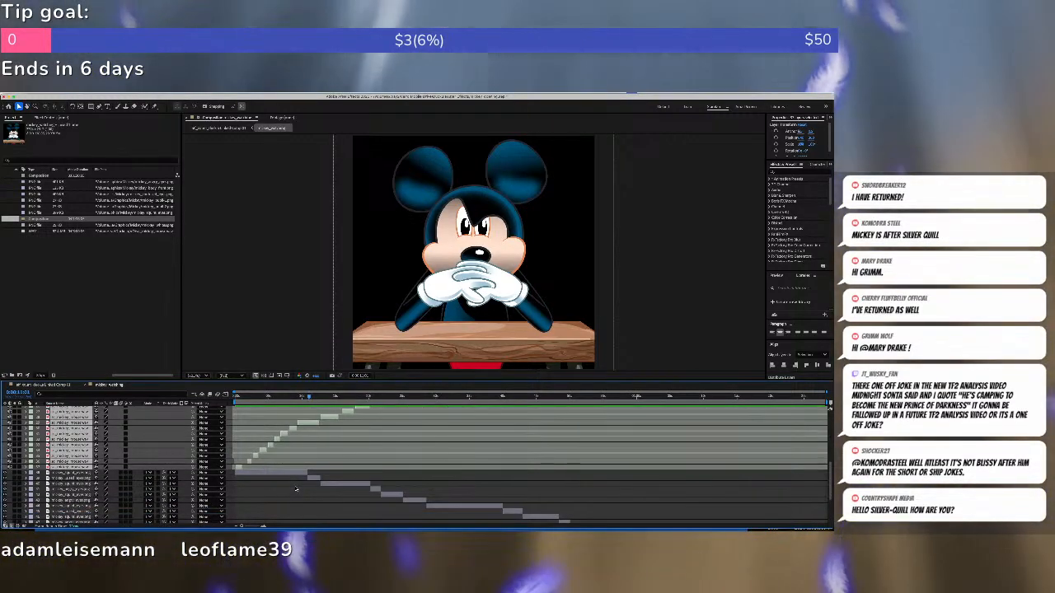
scroll(295, 490, "up", 3)
scroll(296, 489, "down", 1)
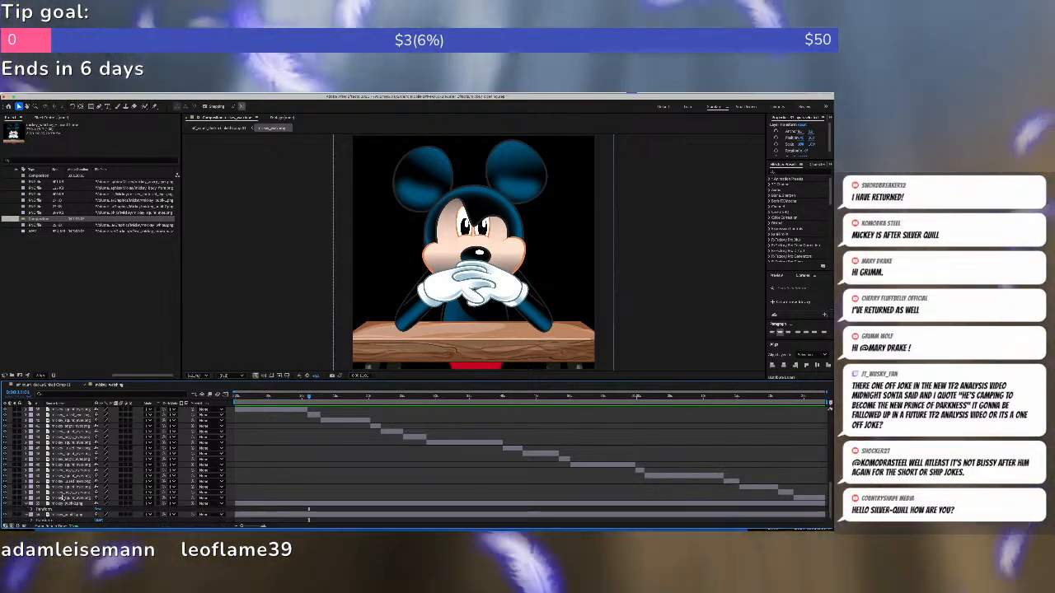
scroll(62, 497, "down", 2)
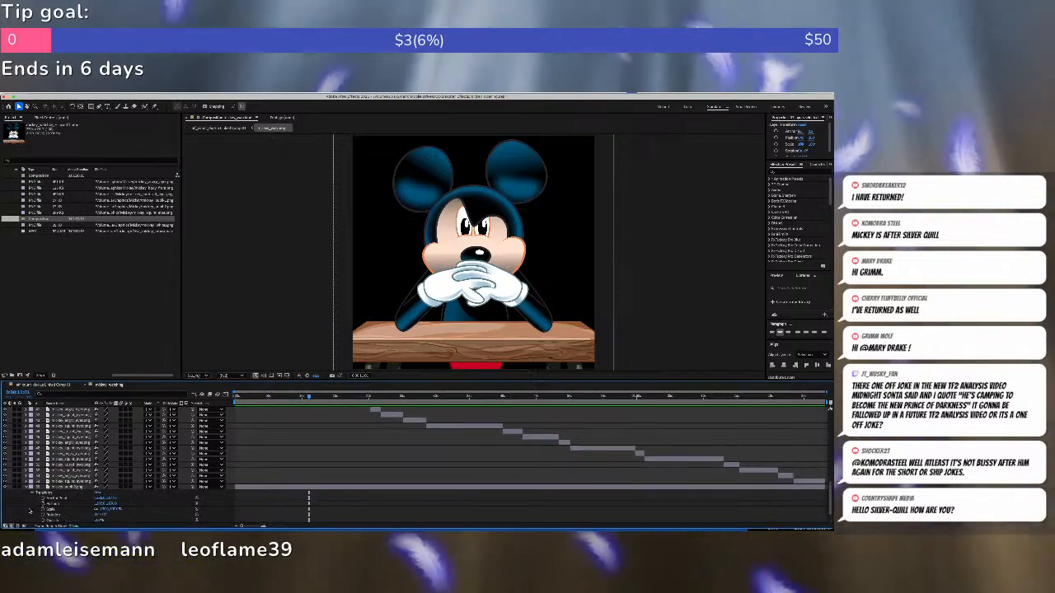
left_click(33, 497)
left_click(31, 508)
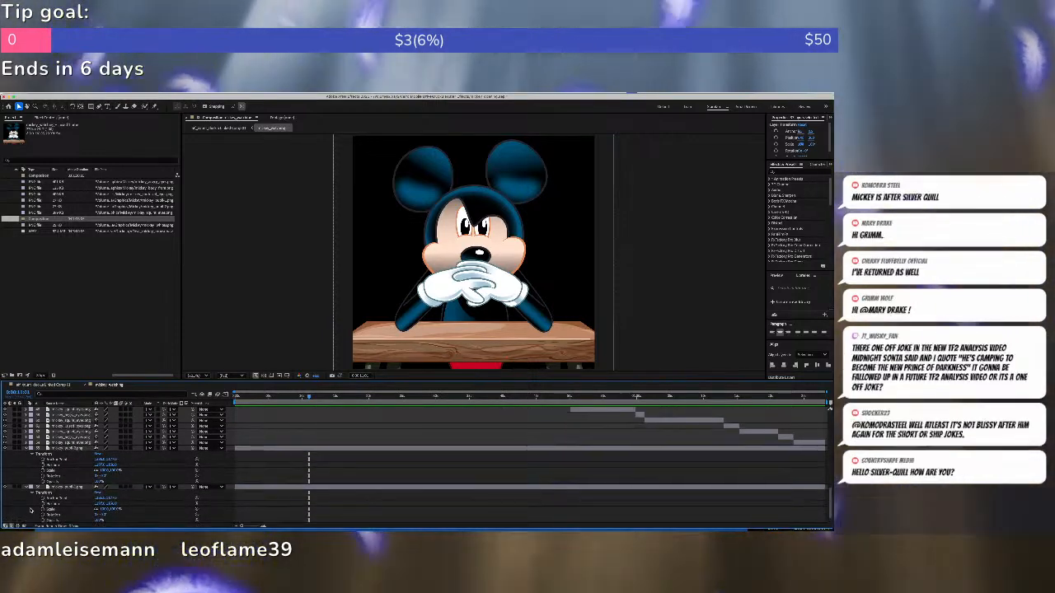
left_click(42, 465)
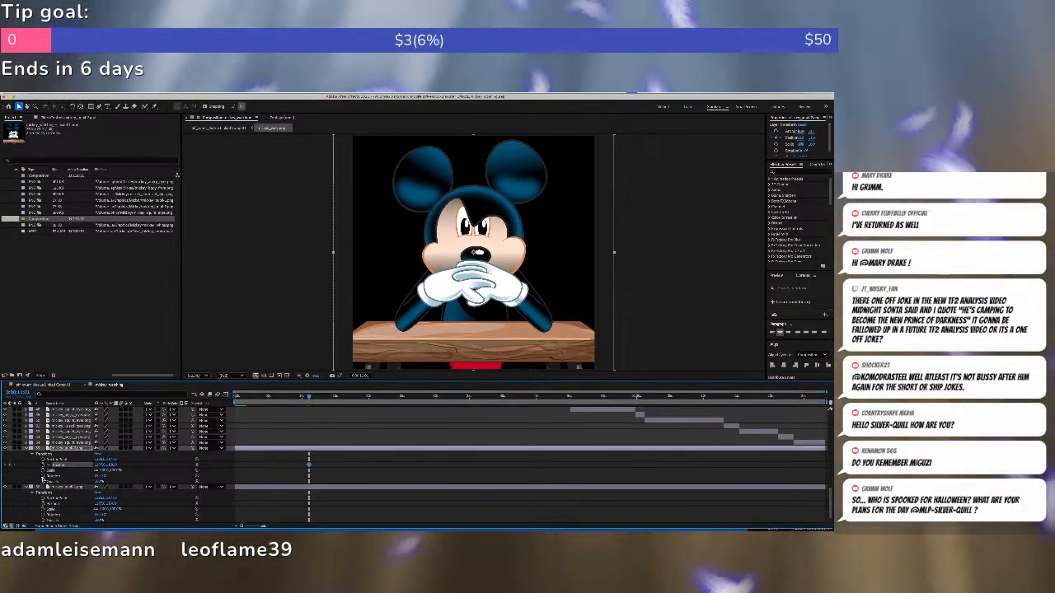
left_click(43, 503)
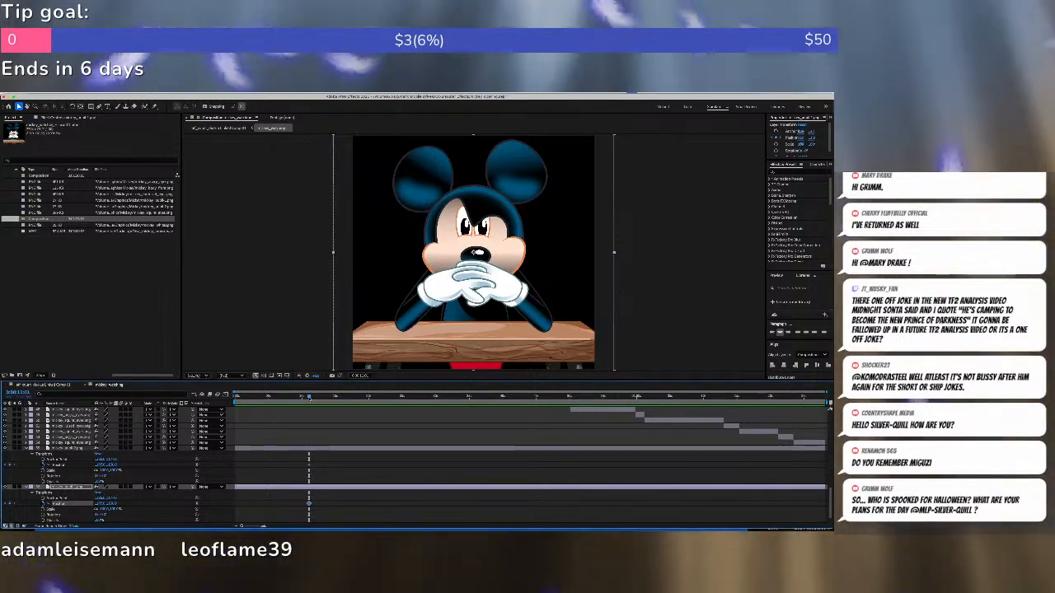
Play ahead to the next squinting-eyes layer and add an unchanged Position keyframe to both pupil layers there.
key("space")
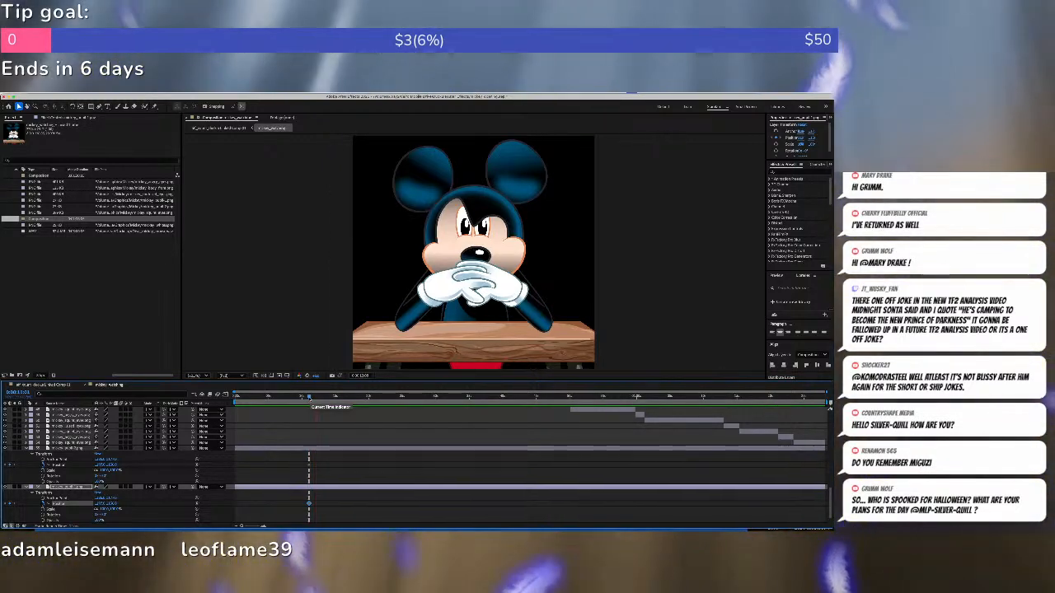
key("space")
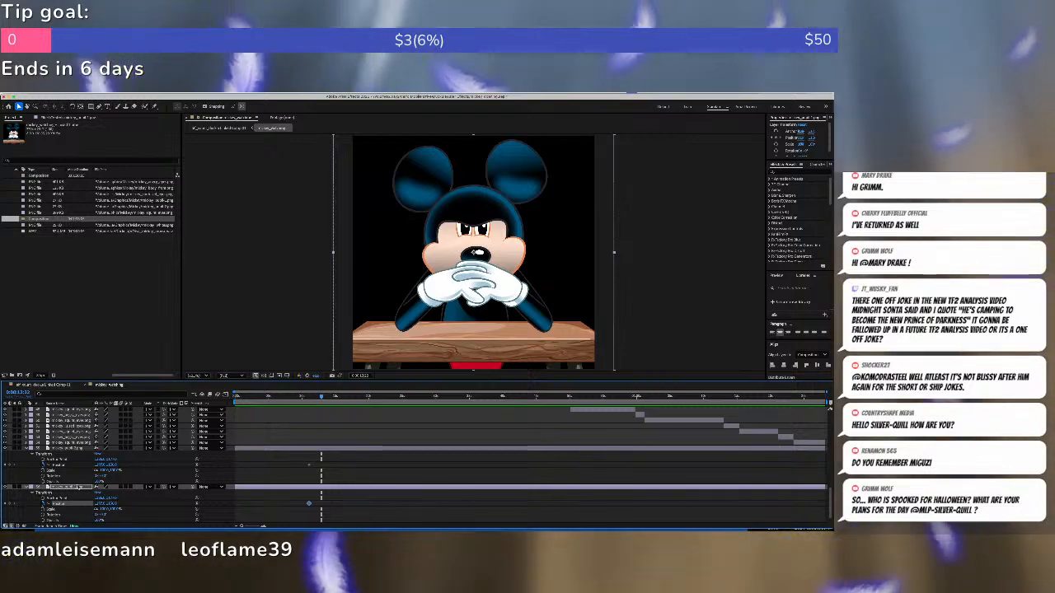
left_click(10, 465)
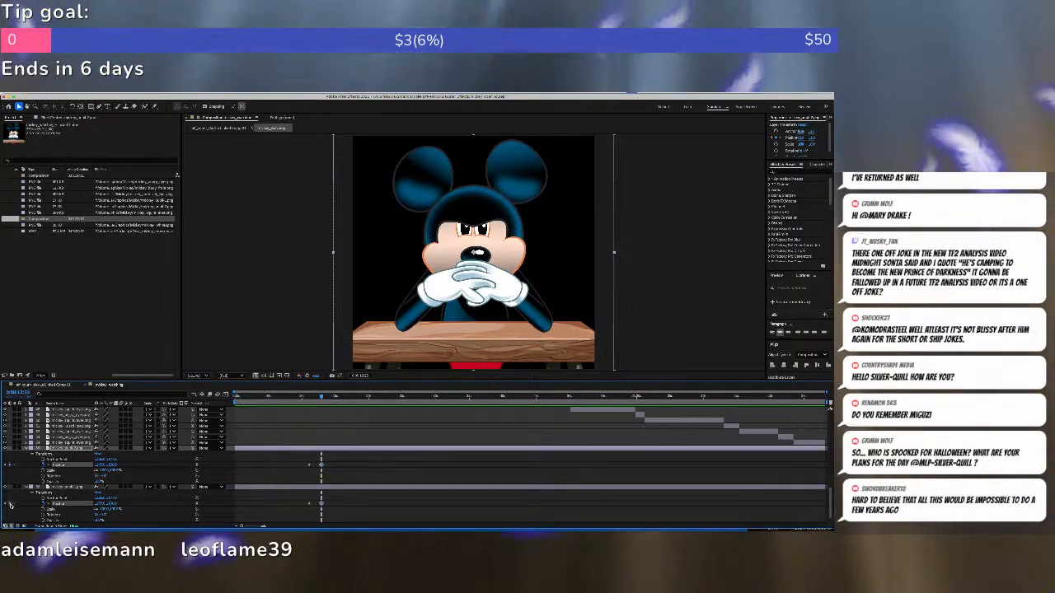
left_click(10, 502)
Shift both pupils up and toward the picture's left edge a few frames after their first Position keyframes.
left_click(309, 398)
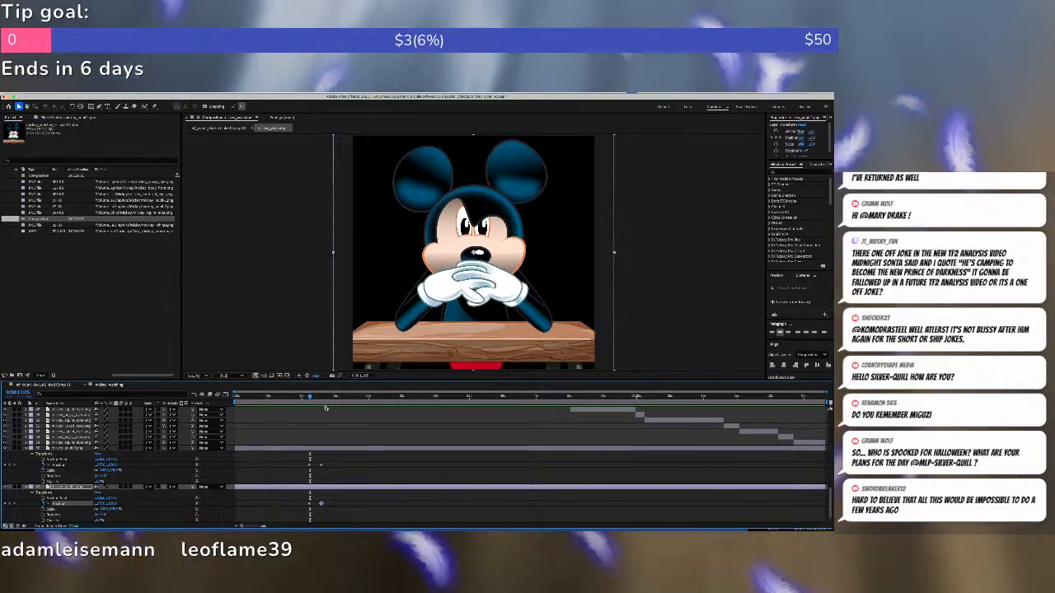
key("equal")
key("equal")
key("equal")
key("equal")
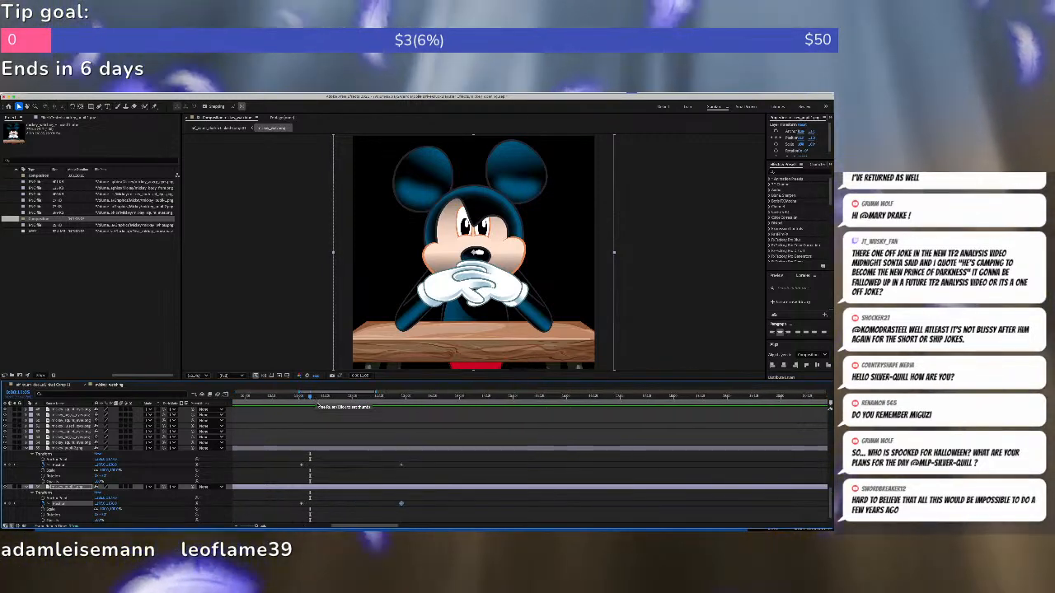
left_click(297, 398)
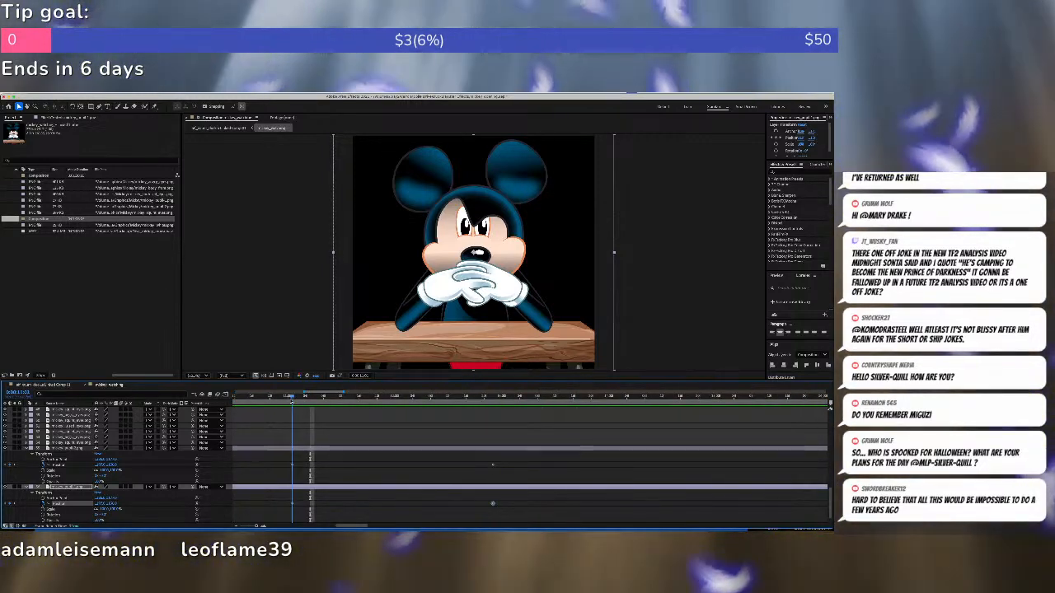
left_click_drag(297, 400, 301, 401)
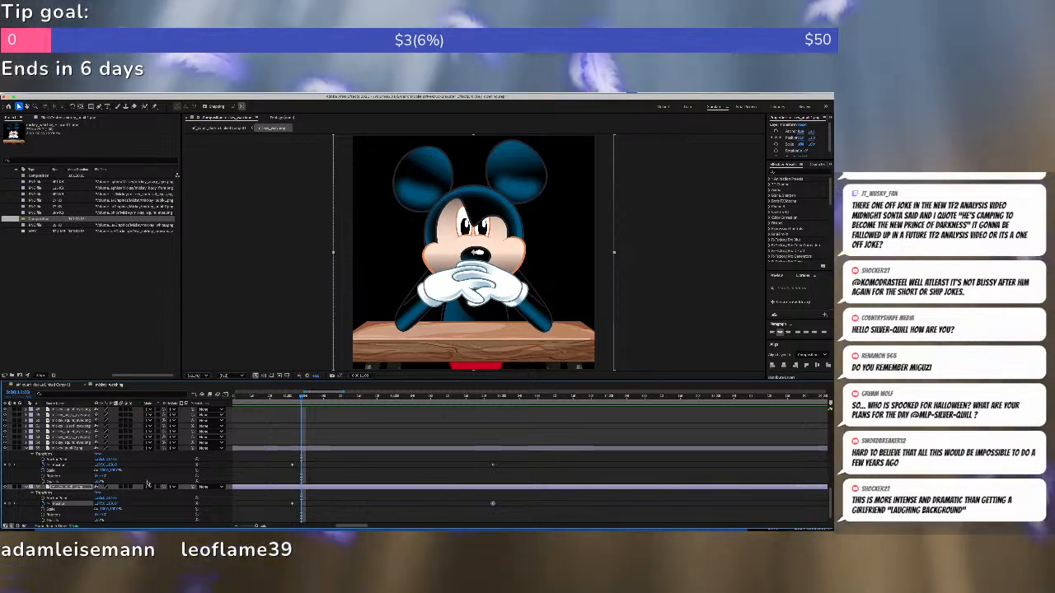
left_click(151, 523)
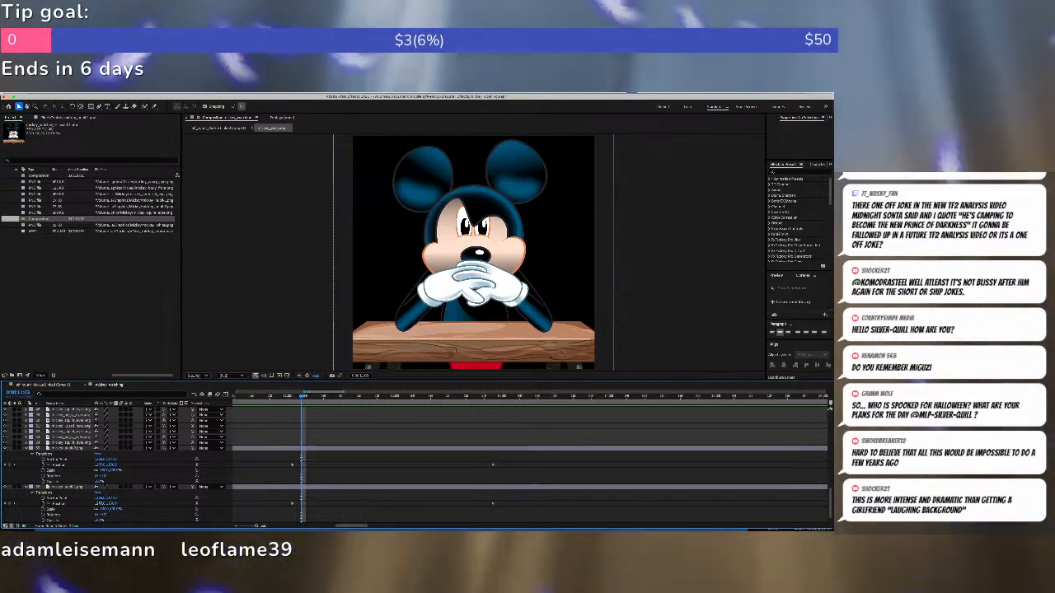
left_click(66, 487)
mouse_move(82, 500)
left_mouse_down()
mouse_move(97, 503)
mouse_move(71, 499)
left_mouse_up()
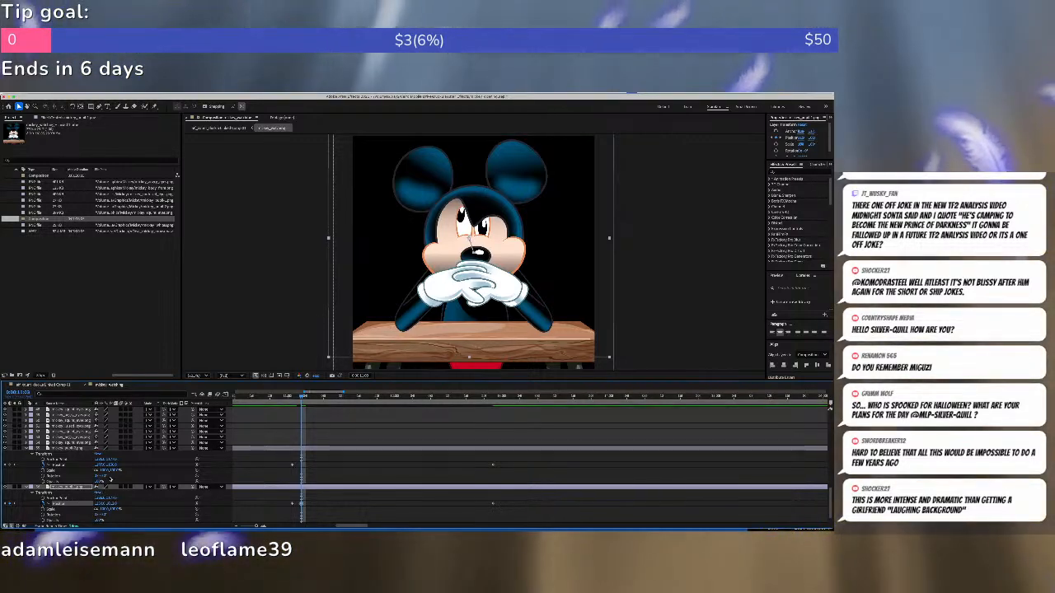
left_click(102, 466)
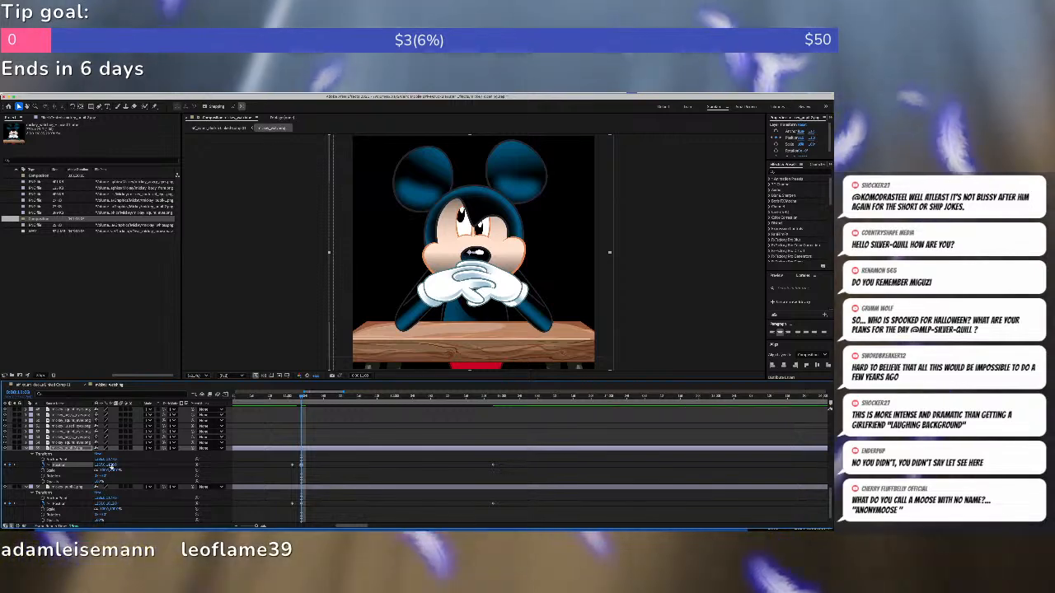
left_click_drag(111, 466, 90, 464)
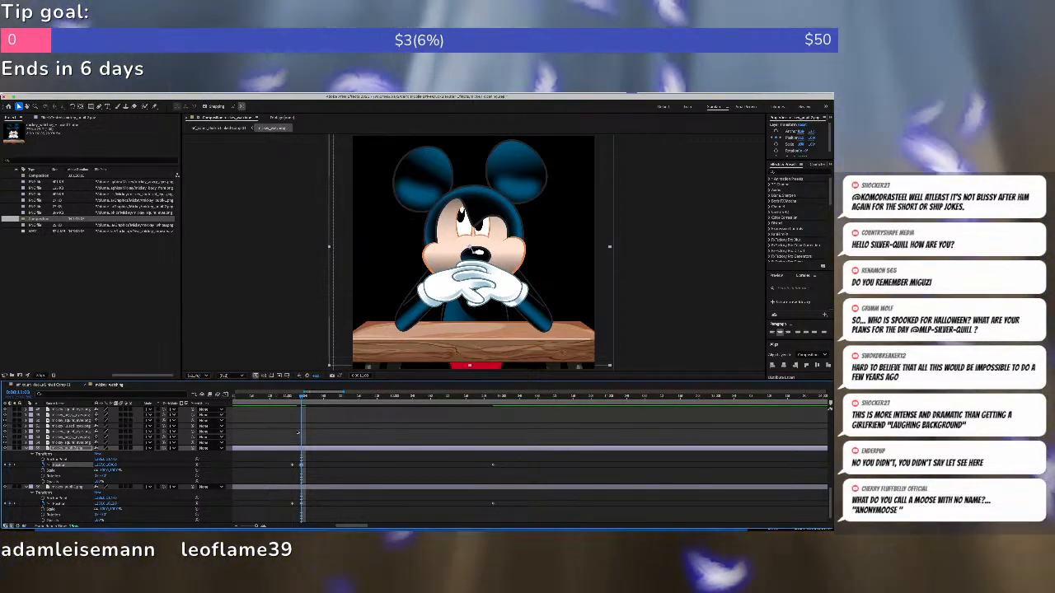
Copy the shifted Position keyframes of both pupils to just before their closing keyframes and preview the glance.
left_click_drag(317, 458, 301, 511)
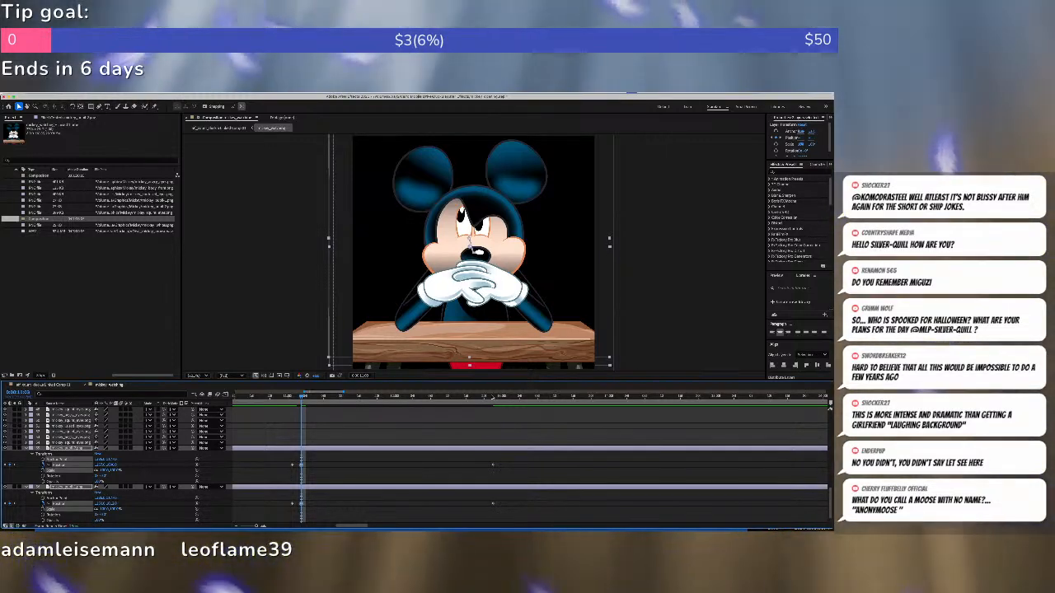
left_click(492, 397)
key("ctrl+v")
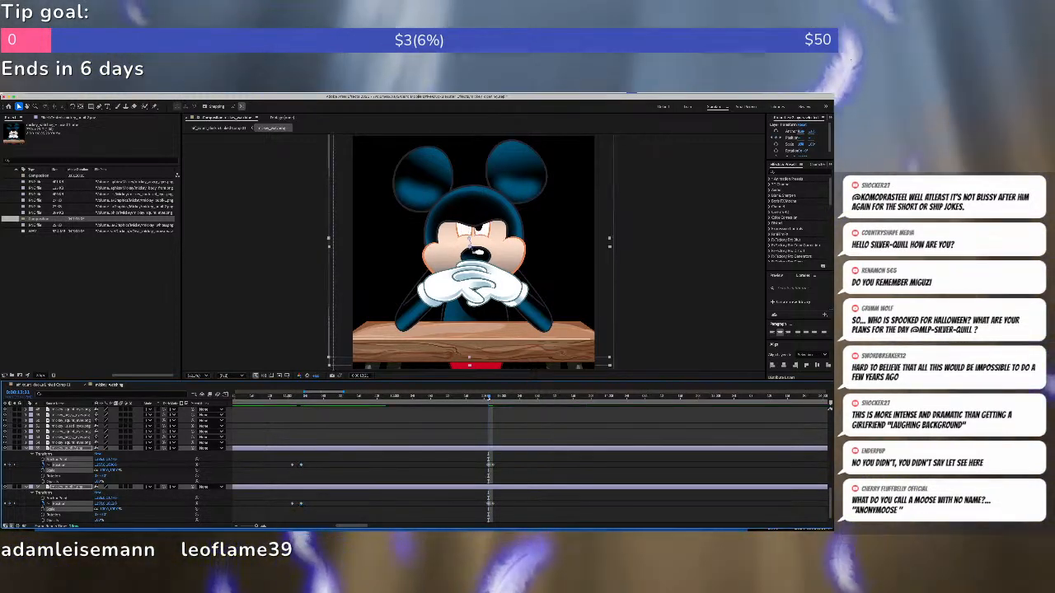
key("space")
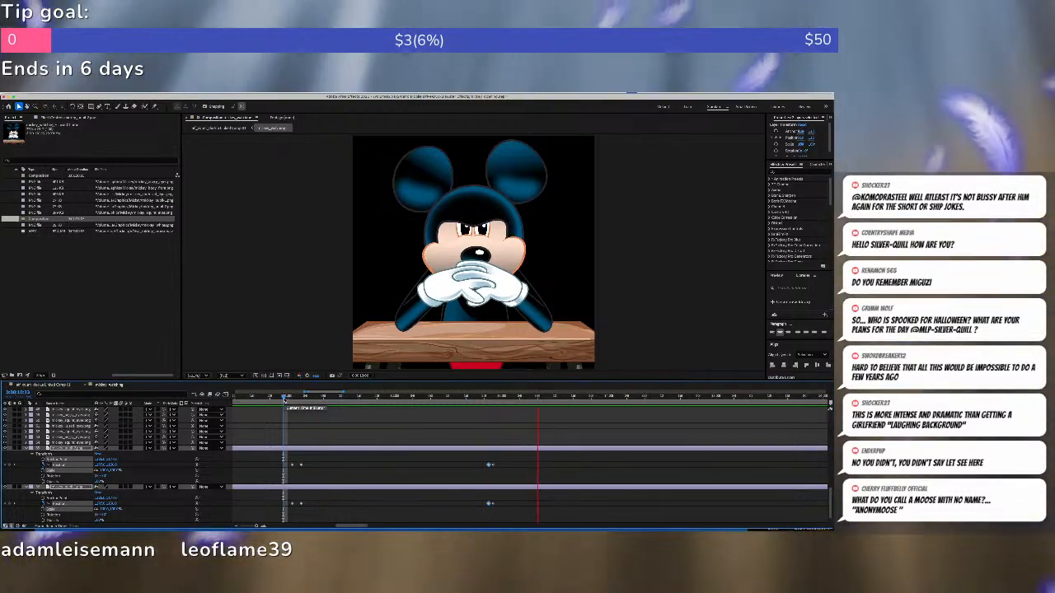
key("space")
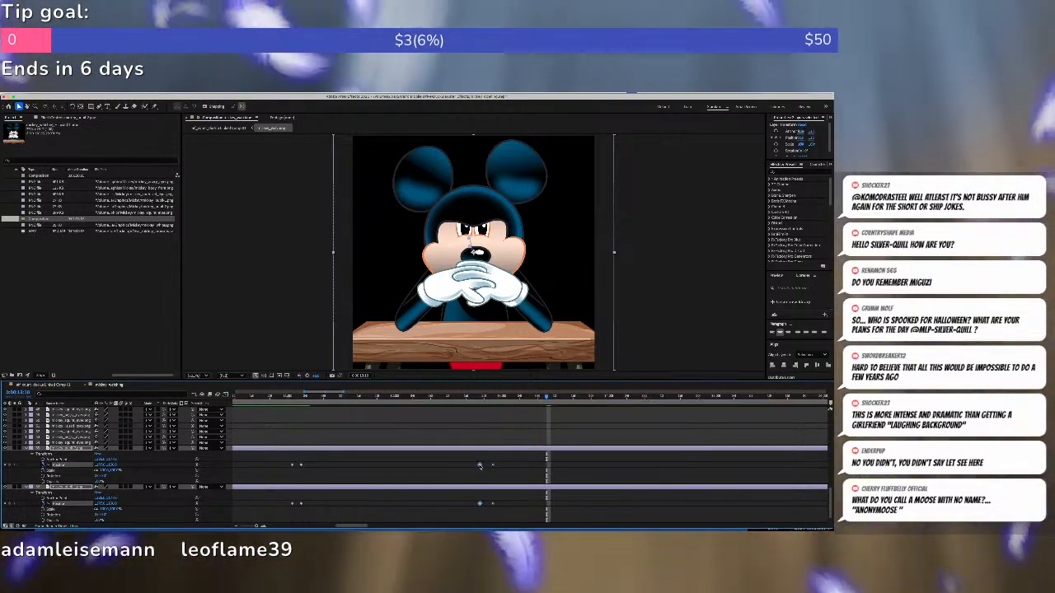
Move the copied Position keyframes of both pupils slightly earlier and preview the return movement.
left_click_drag(489, 464, 473, 450)
left_click(462, 397)
key("space")
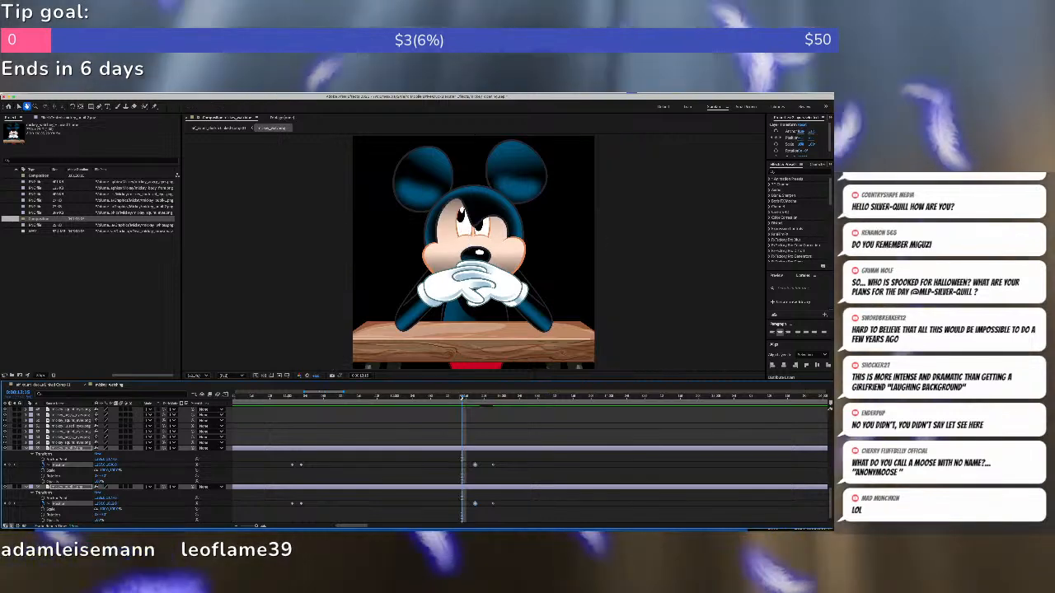
key("space")
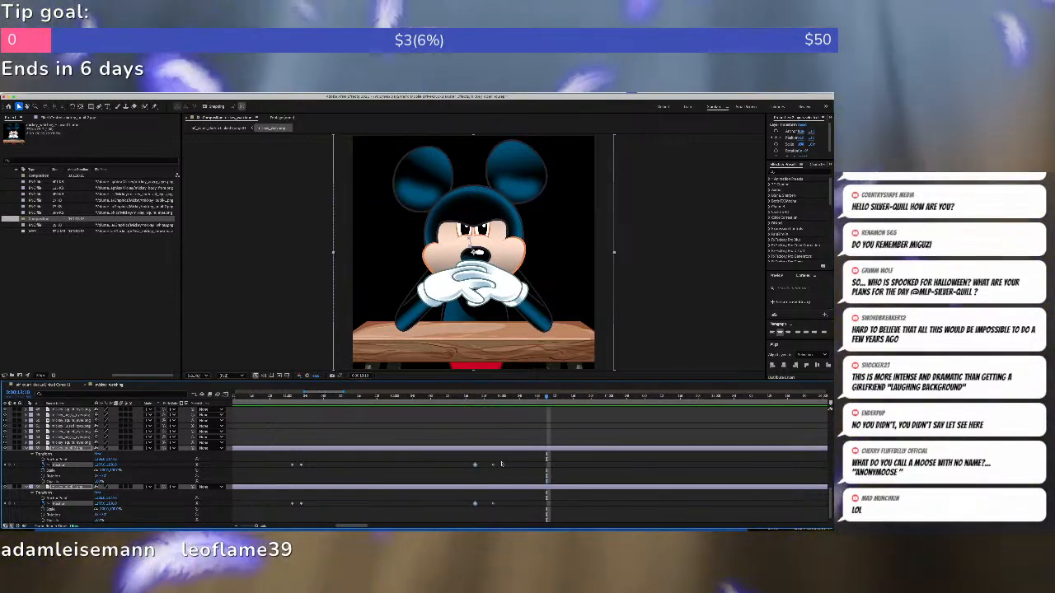
Move the closing Position keyframes of both pupils a few frames earlier and replay the end of the glance.
left_click(492, 465)
left_click(493, 503, "shift")
mouse_move(492, 504)
left_mouse_down()
mouse_move(480, 505)
mouse_move(489, 505)
left_mouse_up()
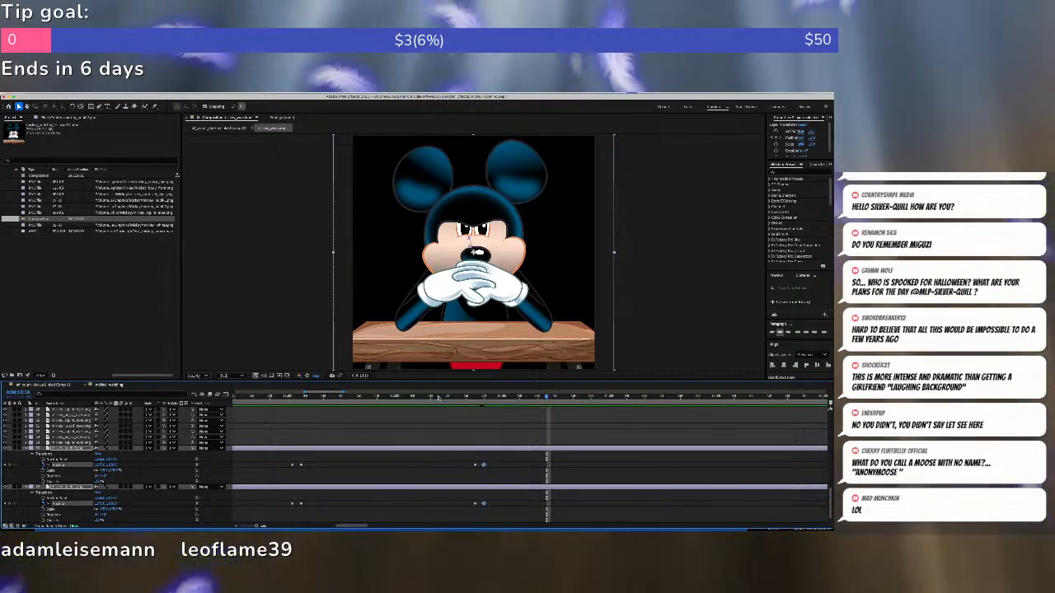
left_click(438, 398)
key("space")
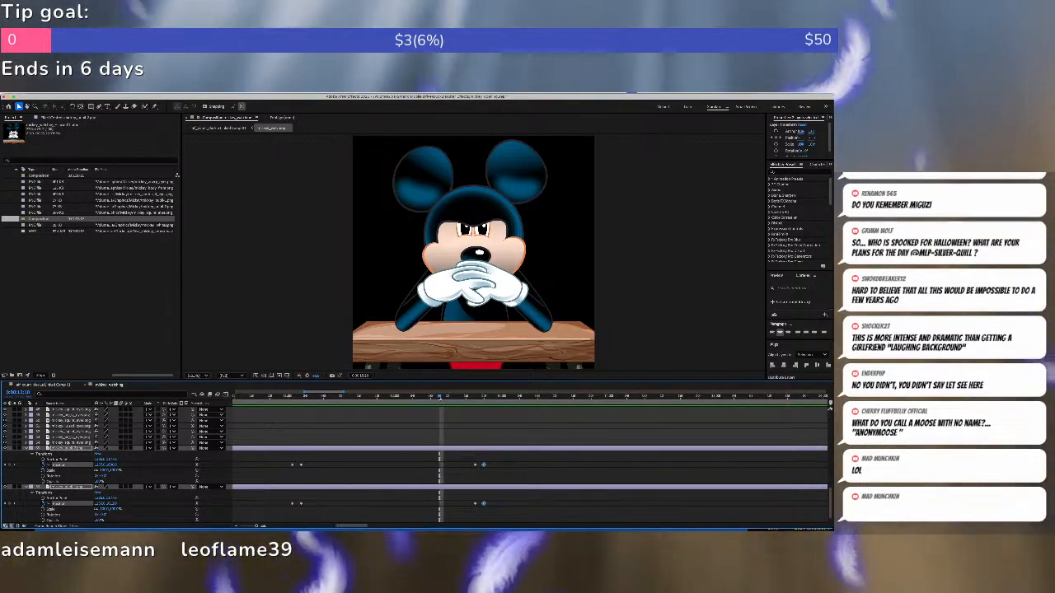
Play through the audio after the first glance to locate the next wide-eyed moment for pupil movement.
key("minus")
key("minus")
key("minus")
key("minus")
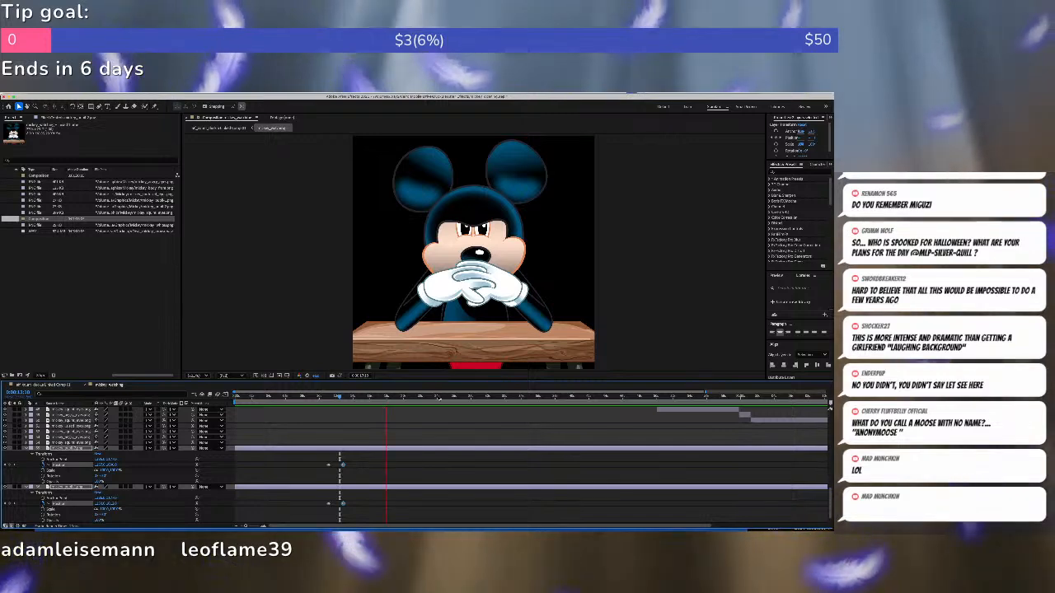
key("space")
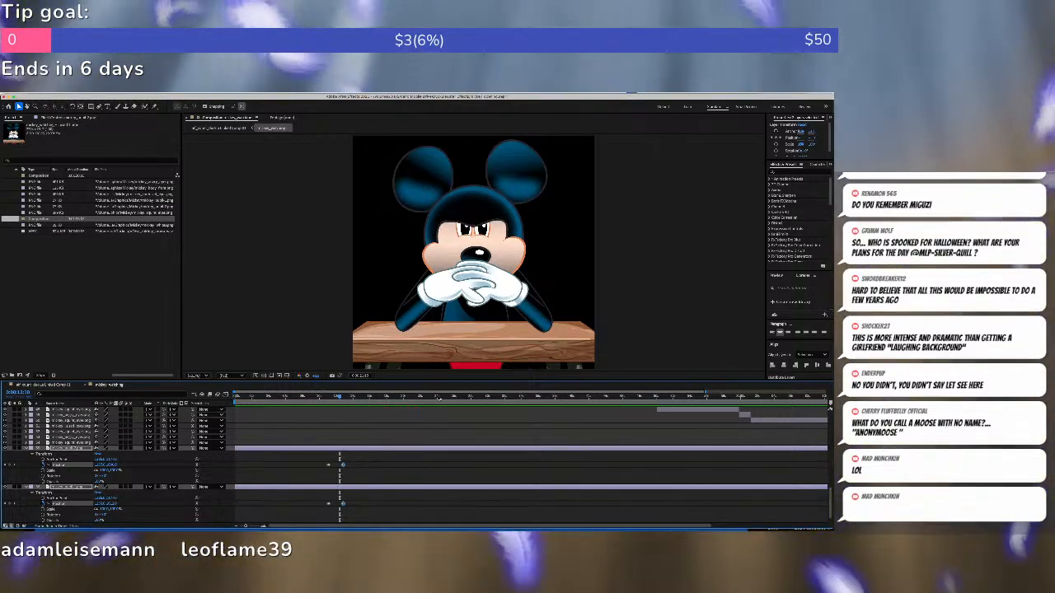
key("space")
key("space")
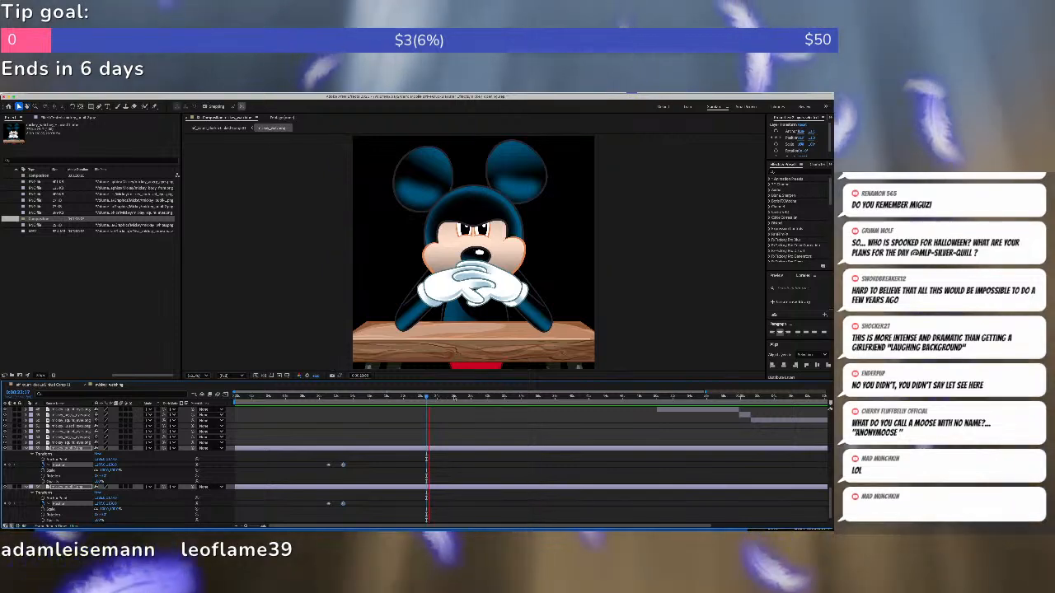
key("space")
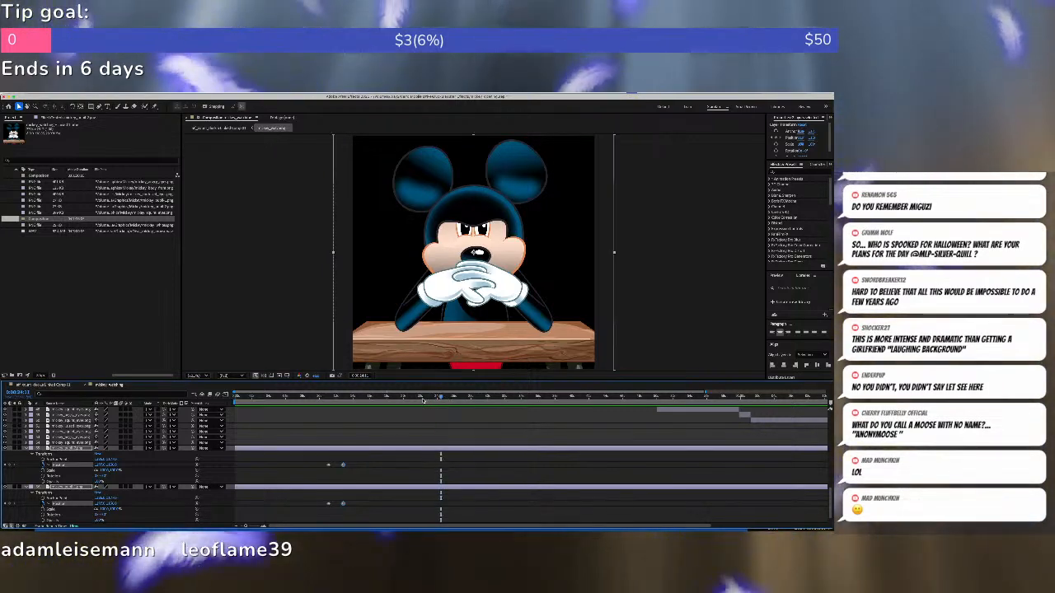
scroll(423, 420, "down", 1)
key("space")
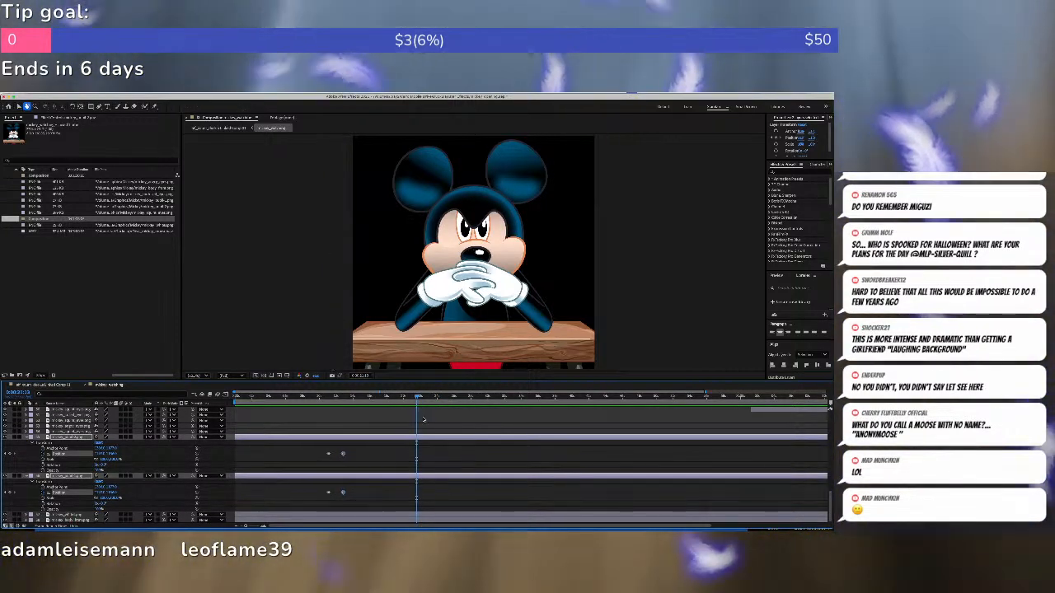
Add Position keyframes to both pupils a few frames after the eyes widen for the second glance.
key("space")
key("Page_Up")
key("Page_Up")
key("Page_Up")
key("Page_Up")
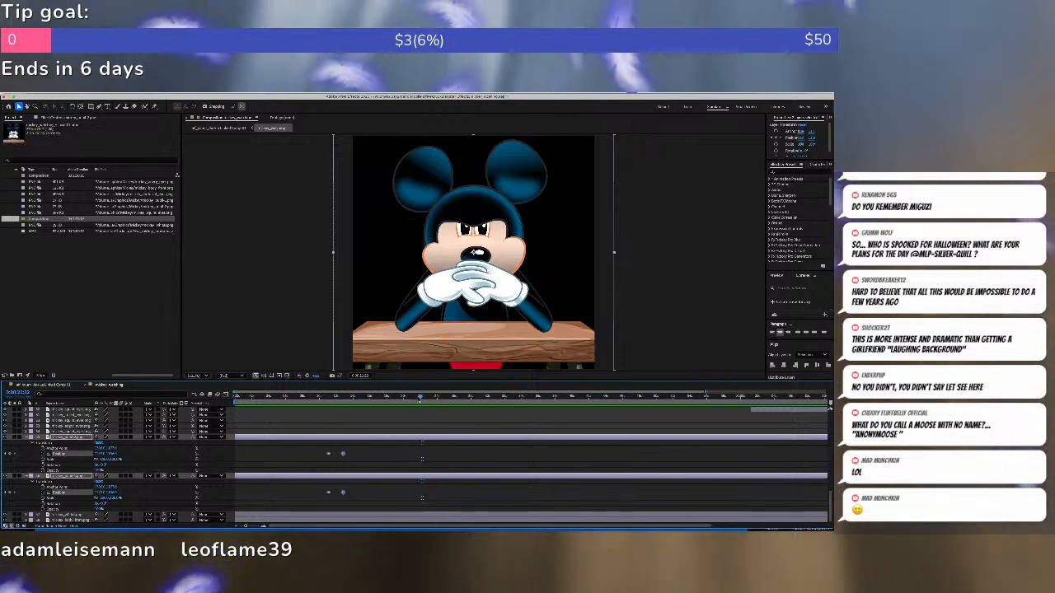
key("Page_Down")
key("Page_Down")
key("Page_Down")
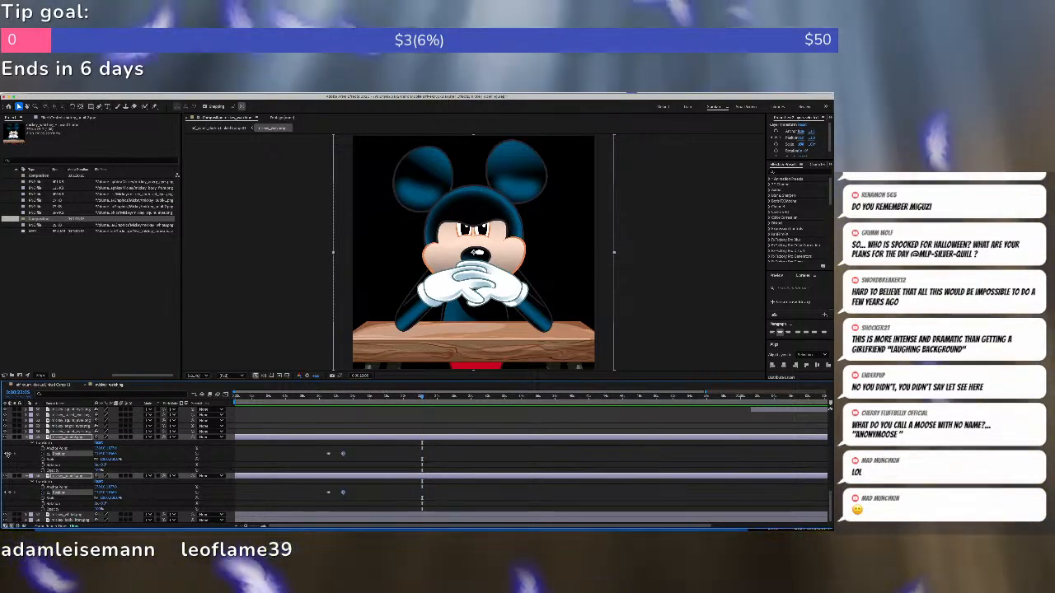
left_click(10, 454)
left_click(10, 493)
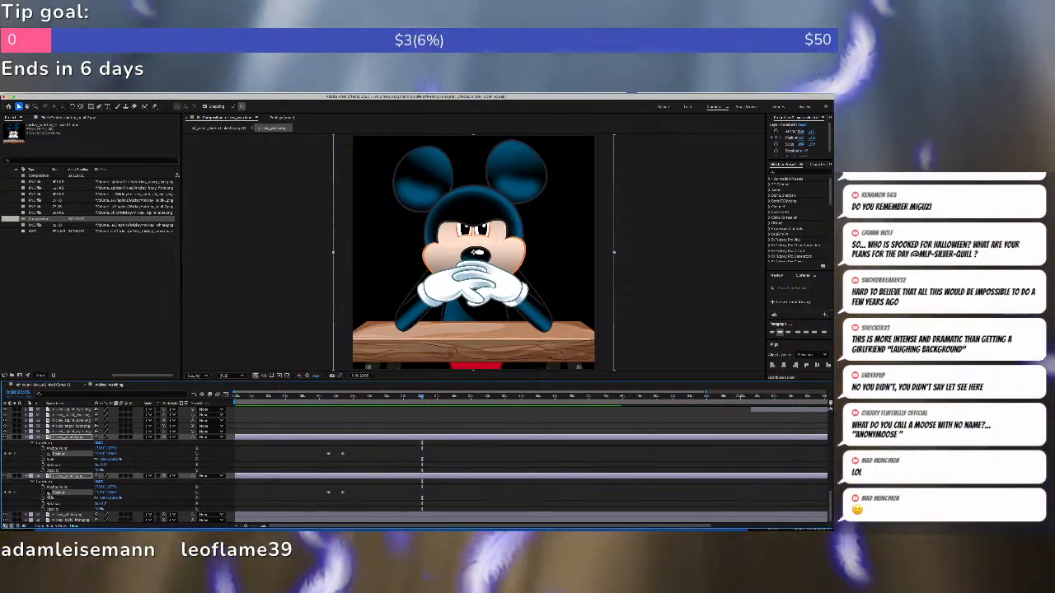
Play on to the end of the second glance, add closing Position keyframes to both pupils, and replay the span.
key("space")
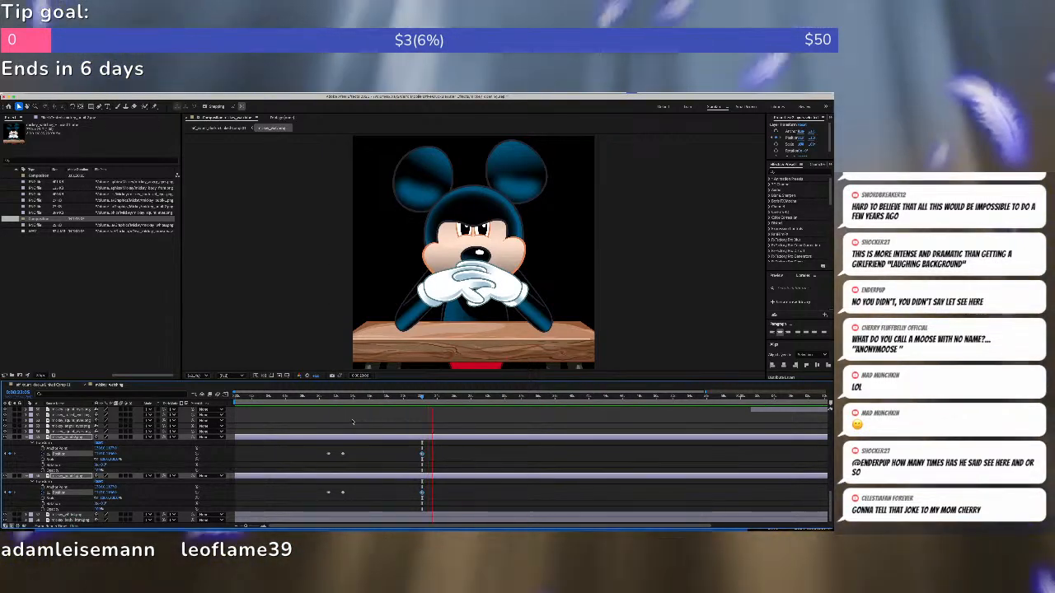
key("space")
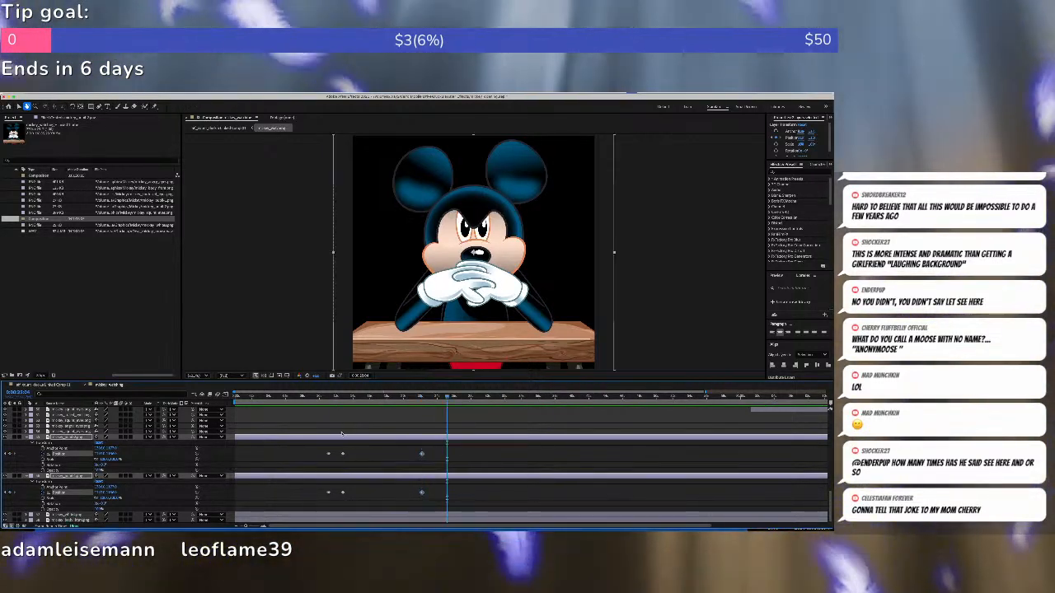
key("v")
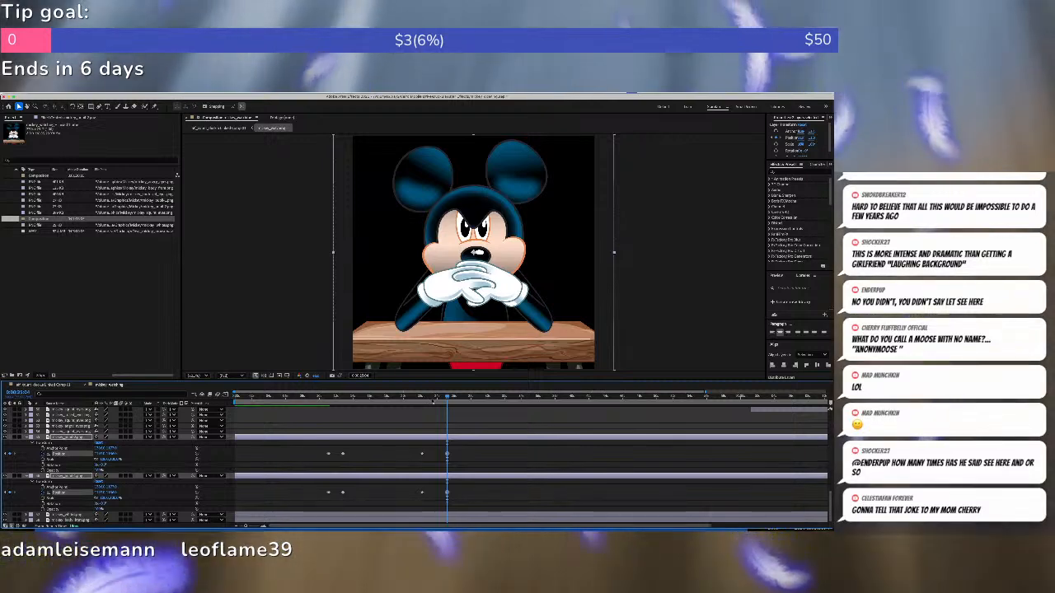
key("space")
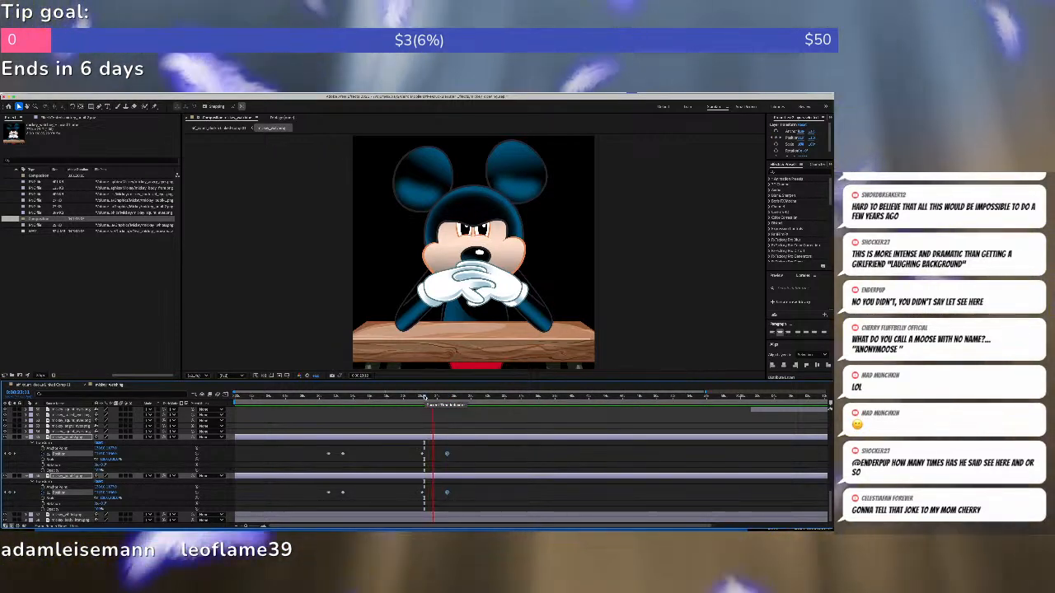
key("space")
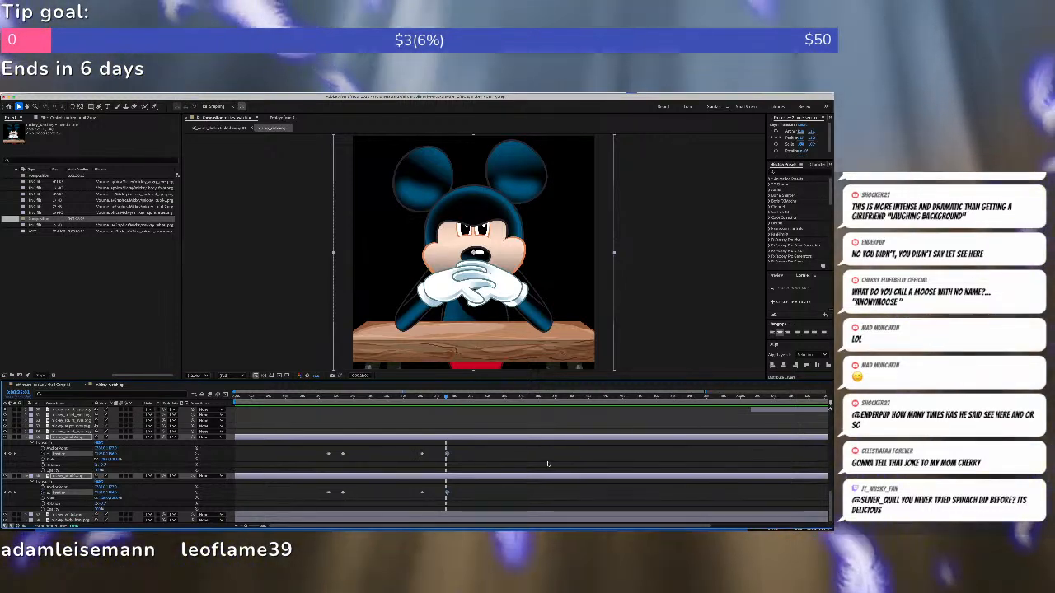
Shift both pupils sideways a few frames before the closing Position keyframes of the second glance.
key("=")
key("=")
key("=")
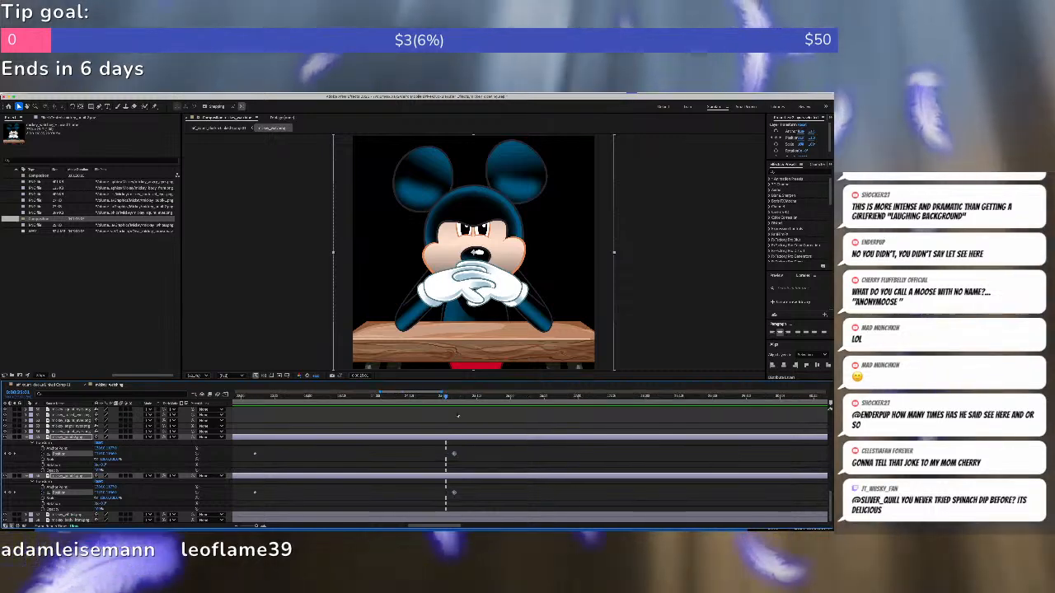
left_click_drag(449, 398, 449, 398)
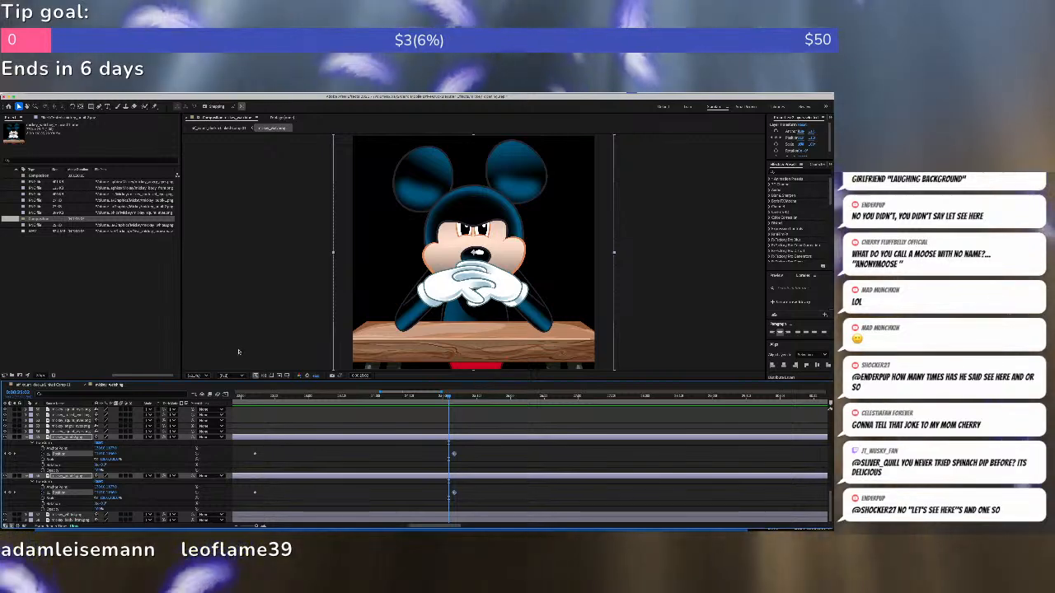
left_click_drag(100, 454, 76, 452)
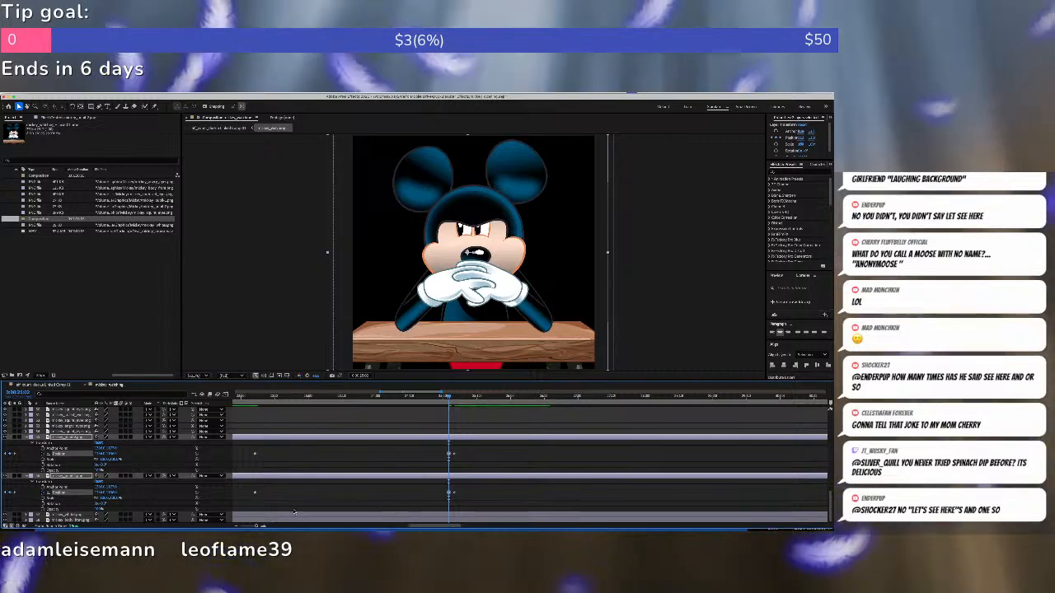
Copy the shifted Position keyframes of both pupils to just after the second glance's opening keyframes and preview the movement.
left_click(260, 398)
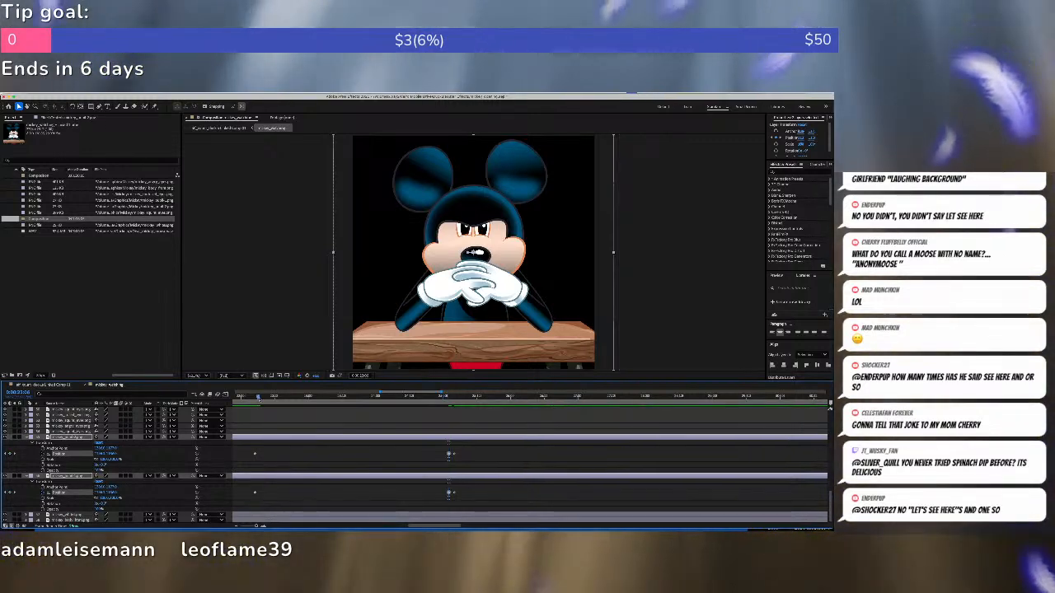
left_click(249, 398)
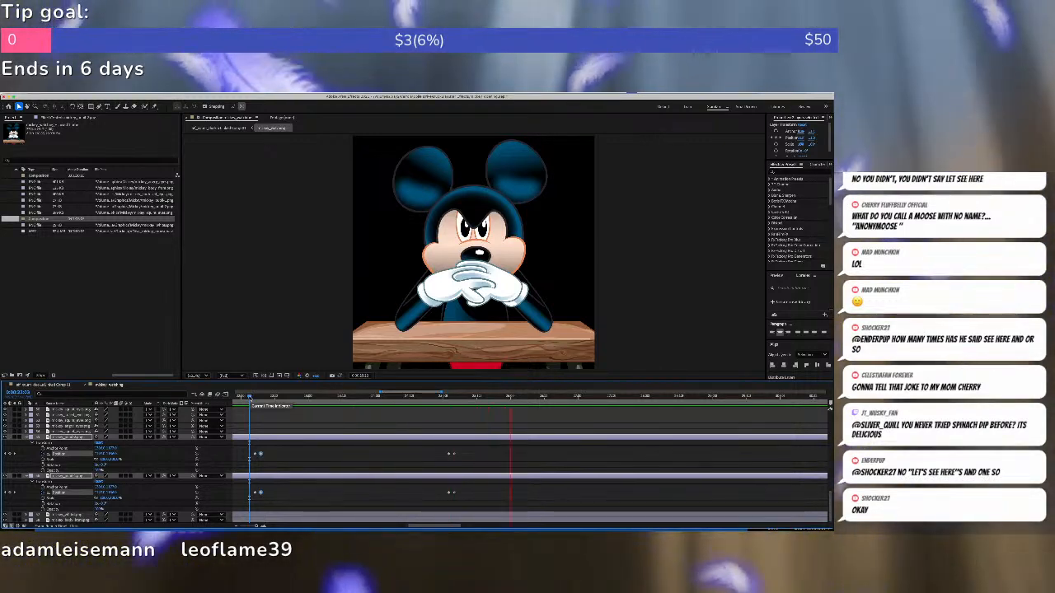
key("minus")
key("minus")
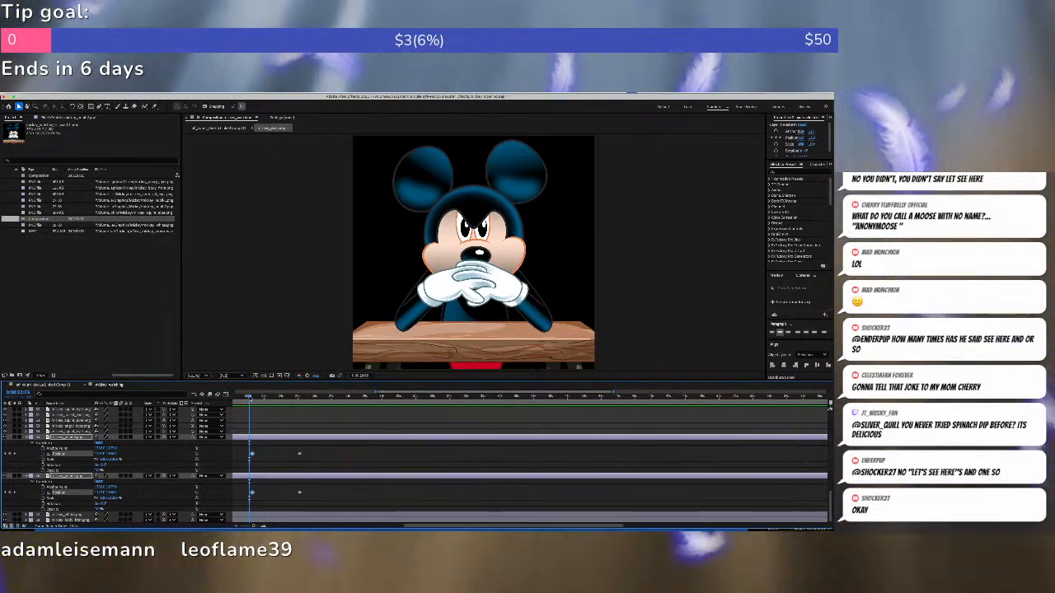
key("minus")
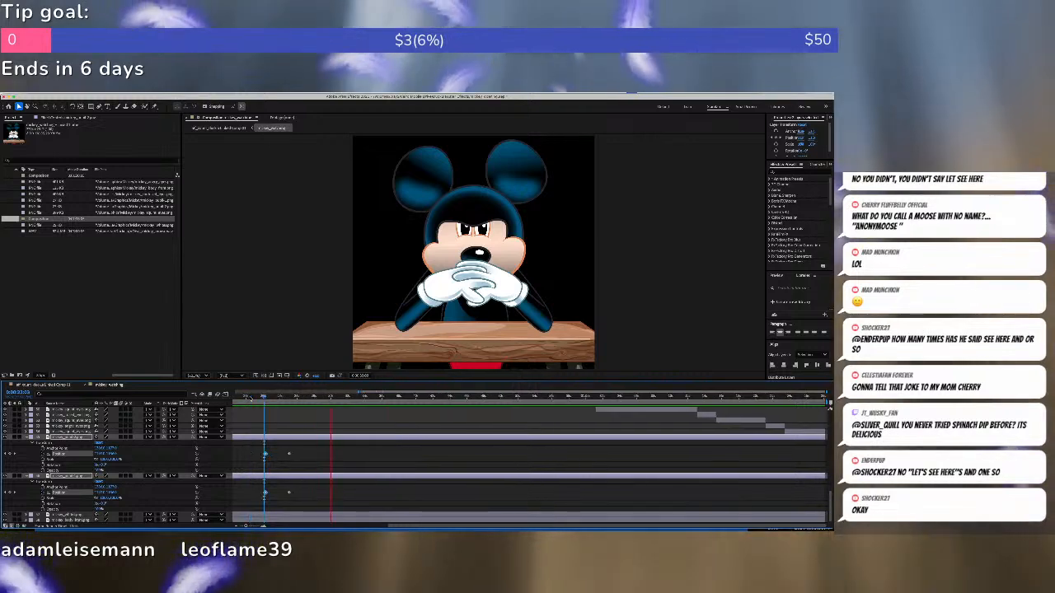
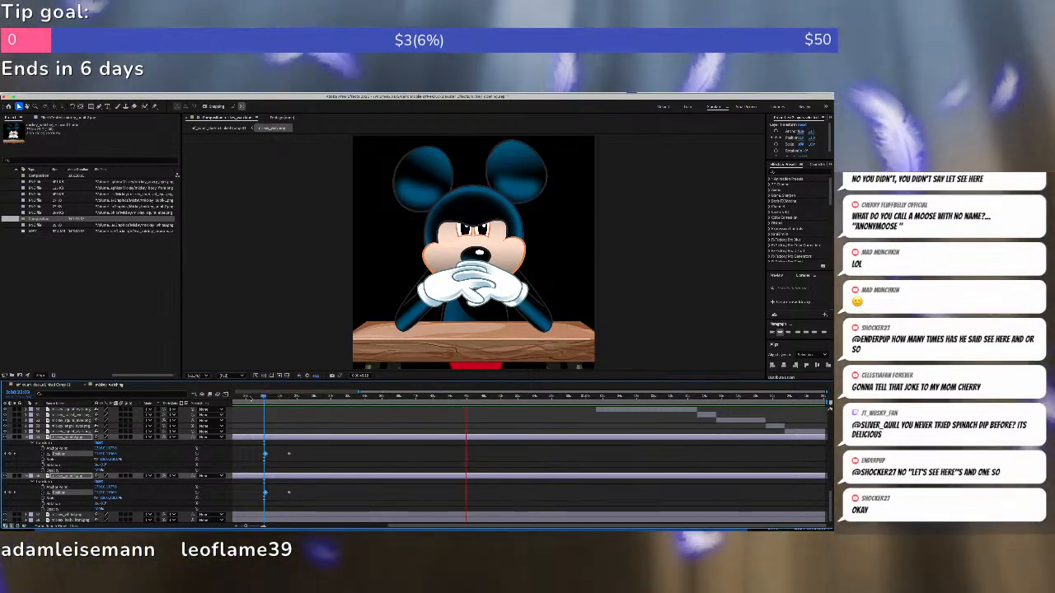
Play through the audio after the second glance to locate the next expression change for pupil movement.
key("space")
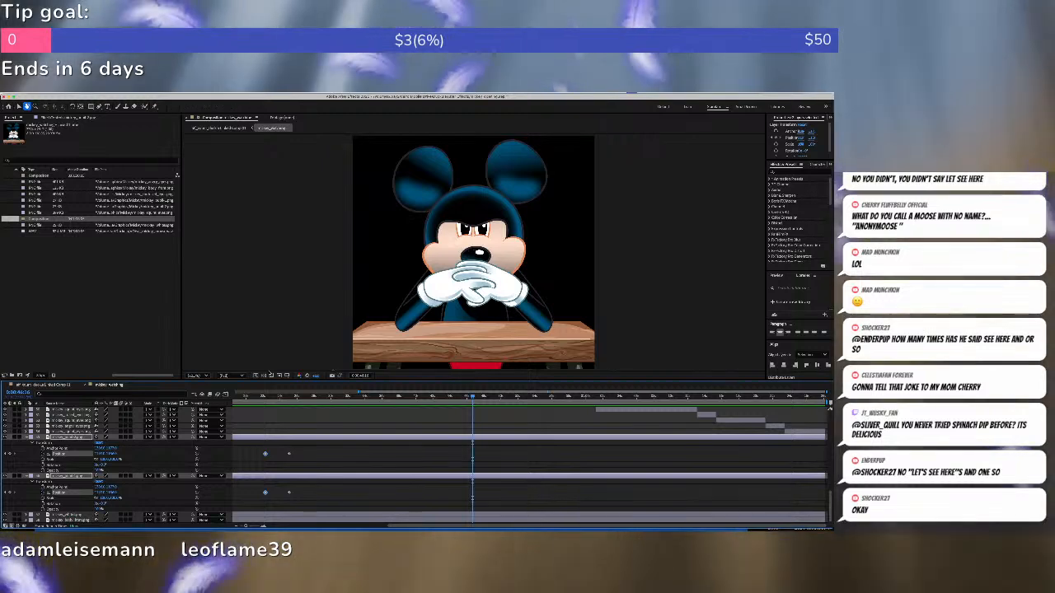
key("space")
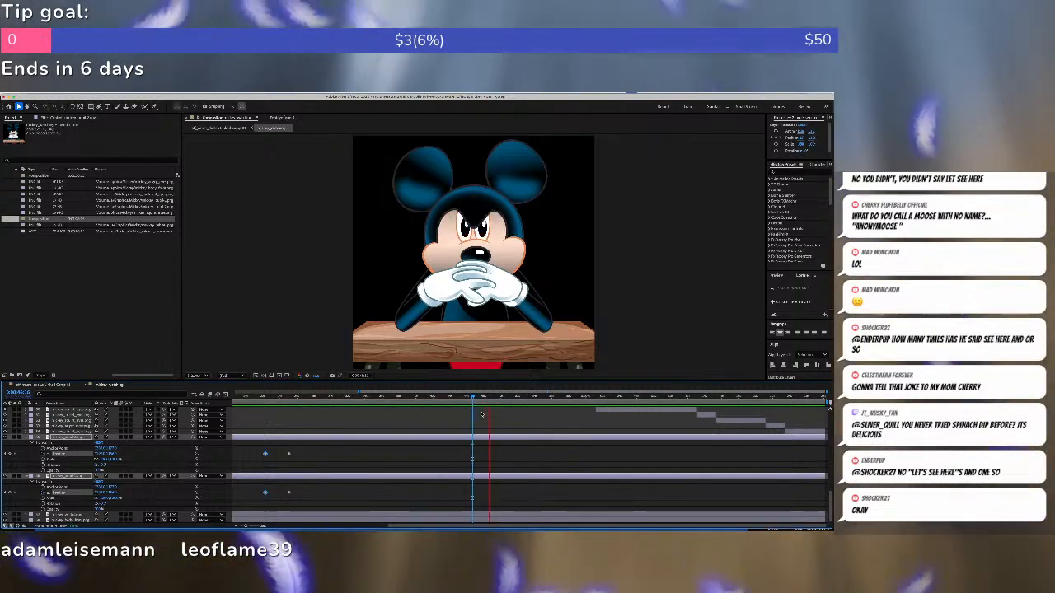
key("space")
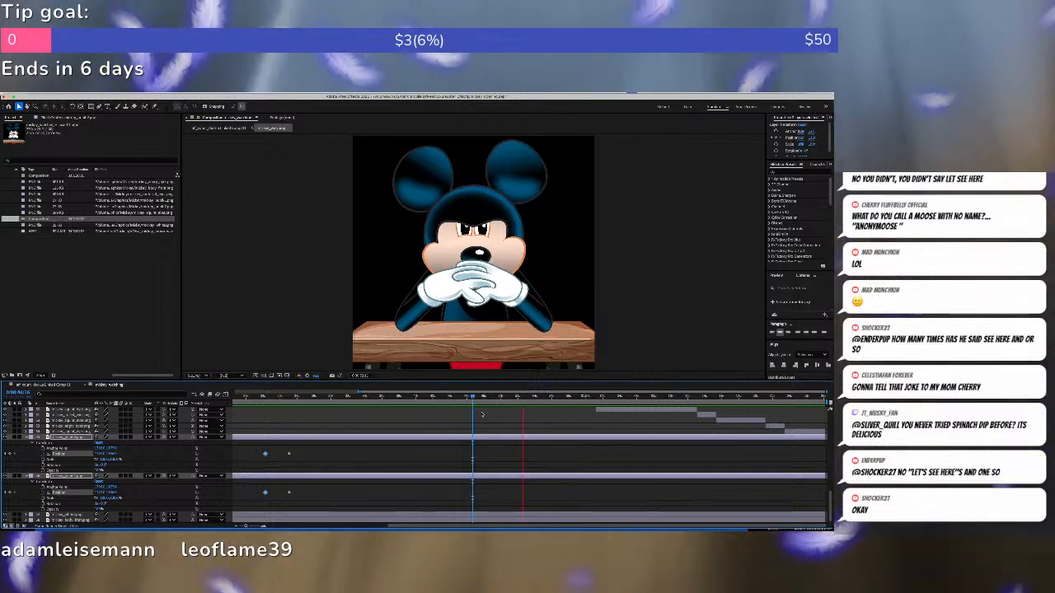
key("space")
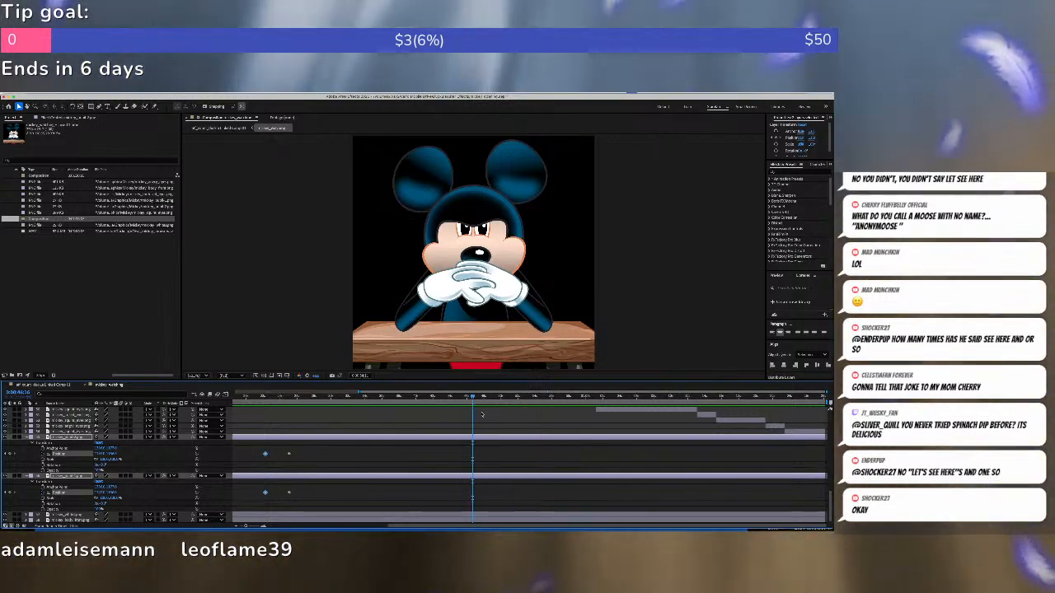
key("space")
key("space")
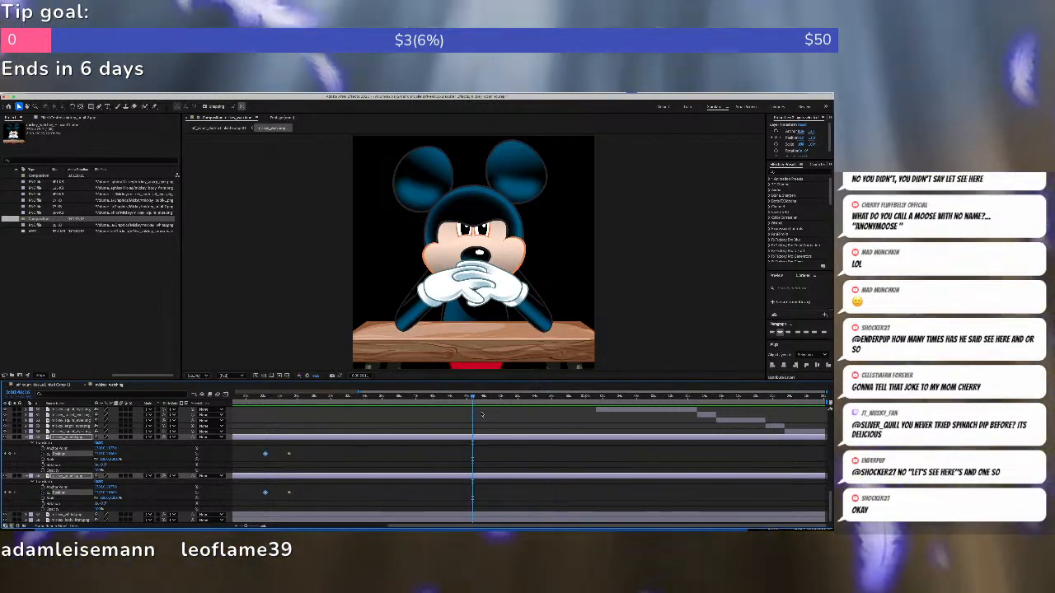
key("space")
key("space")
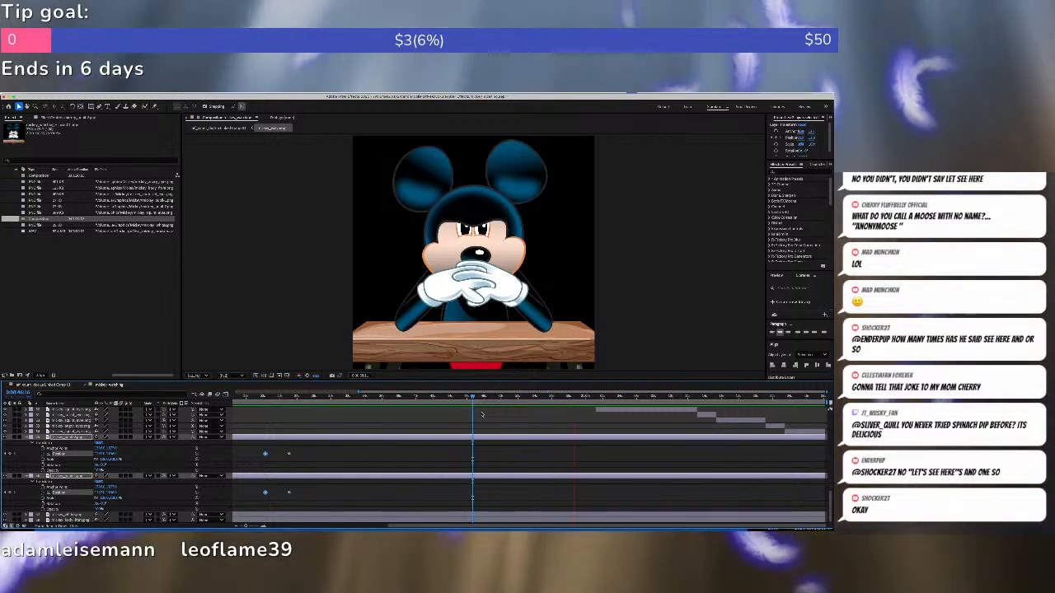
key("space")
key("space")
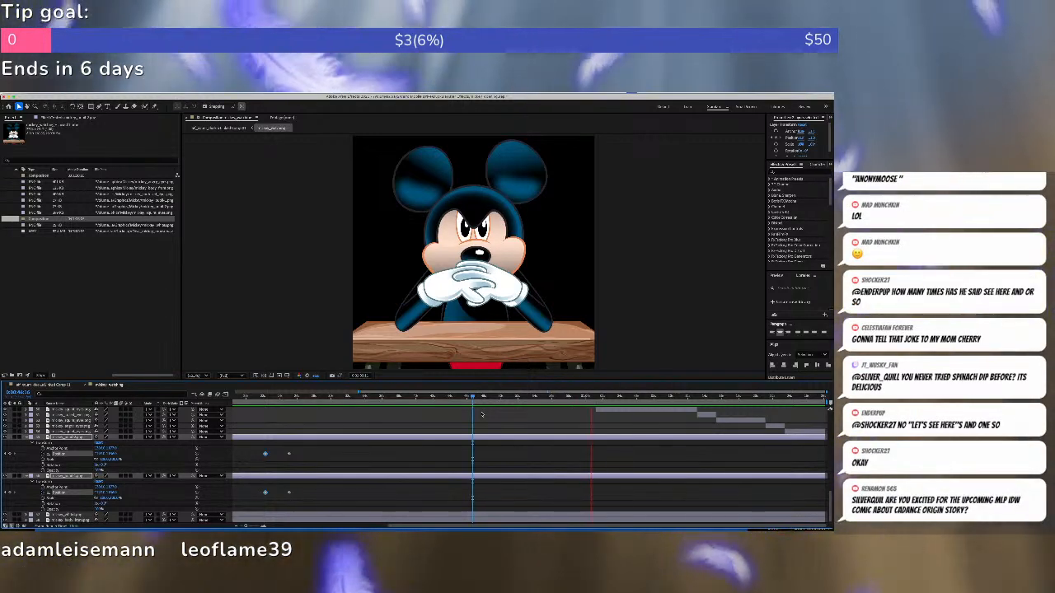
key("space")
key("space")
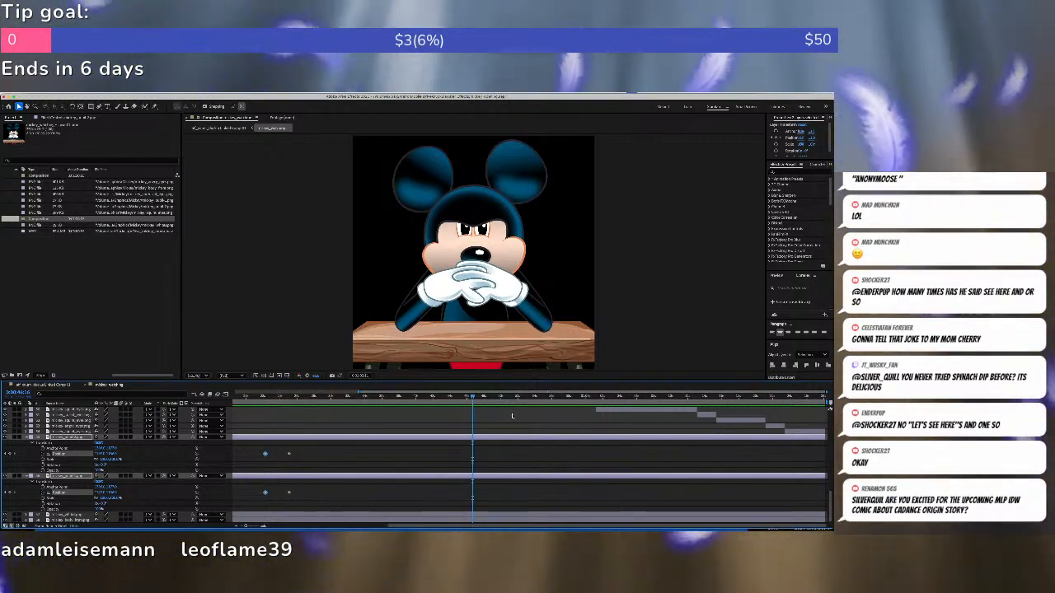
key("space")
key("space")
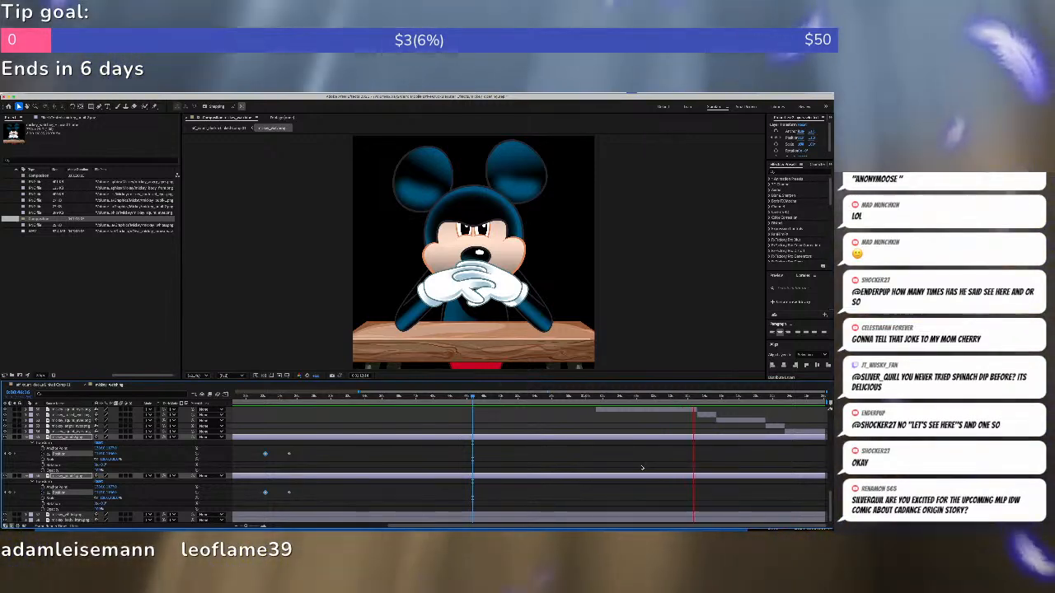
Add Position keyframes to both pupils at the start and end of the short raised-brow expression.
key("space")
left_click(697, 397)
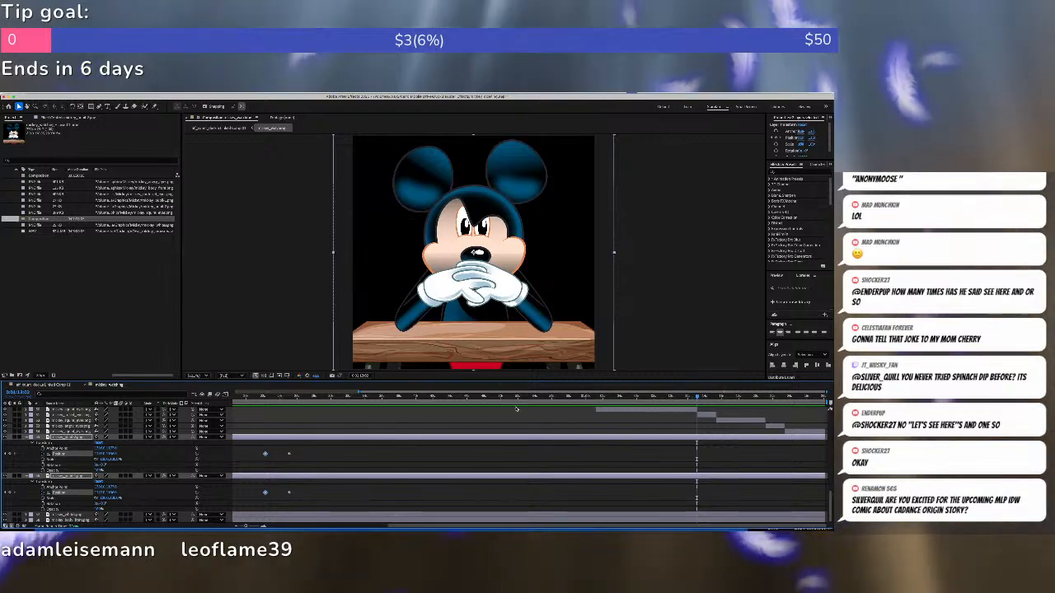
left_click(10, 453)
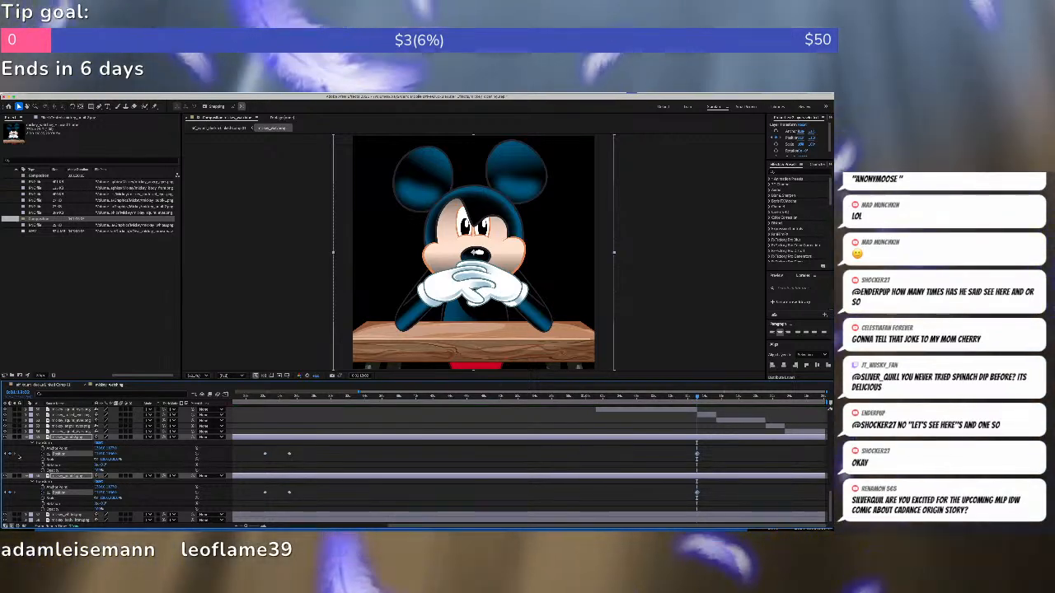
key("space")
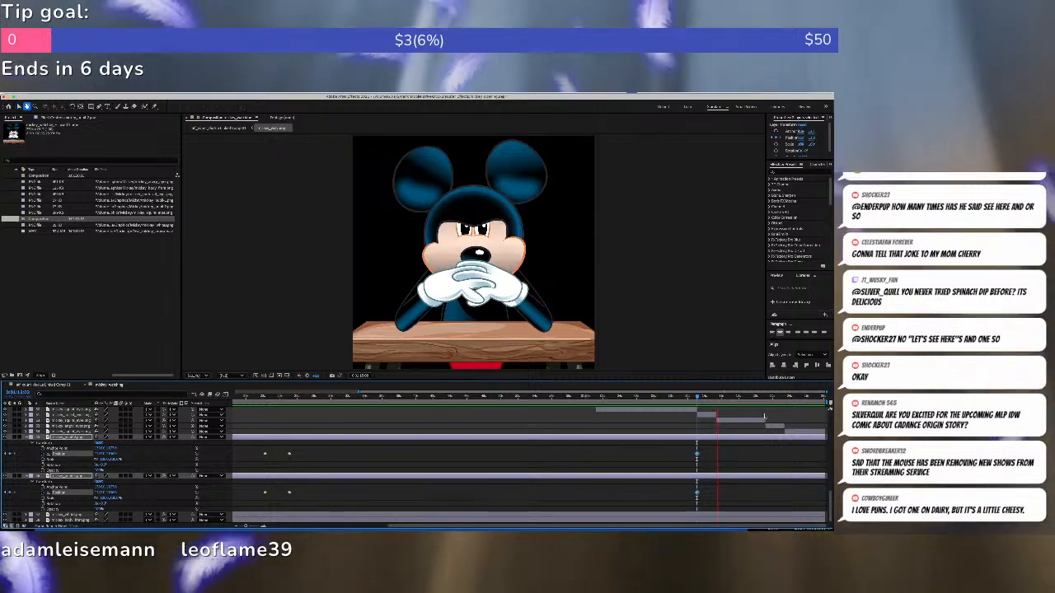
key("space")
left_click(716, 397)
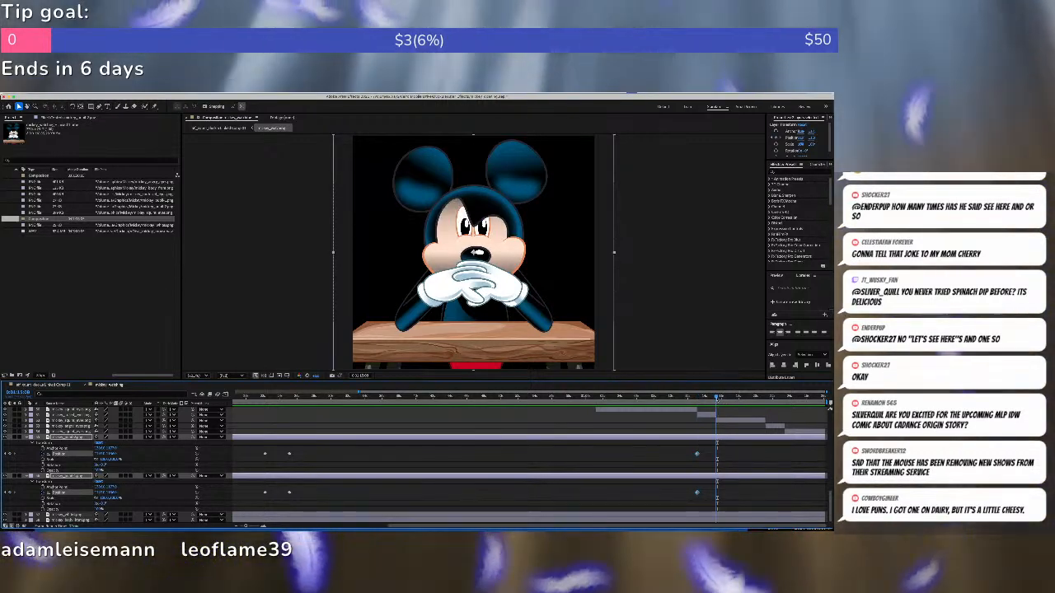
left_click(11, 454)
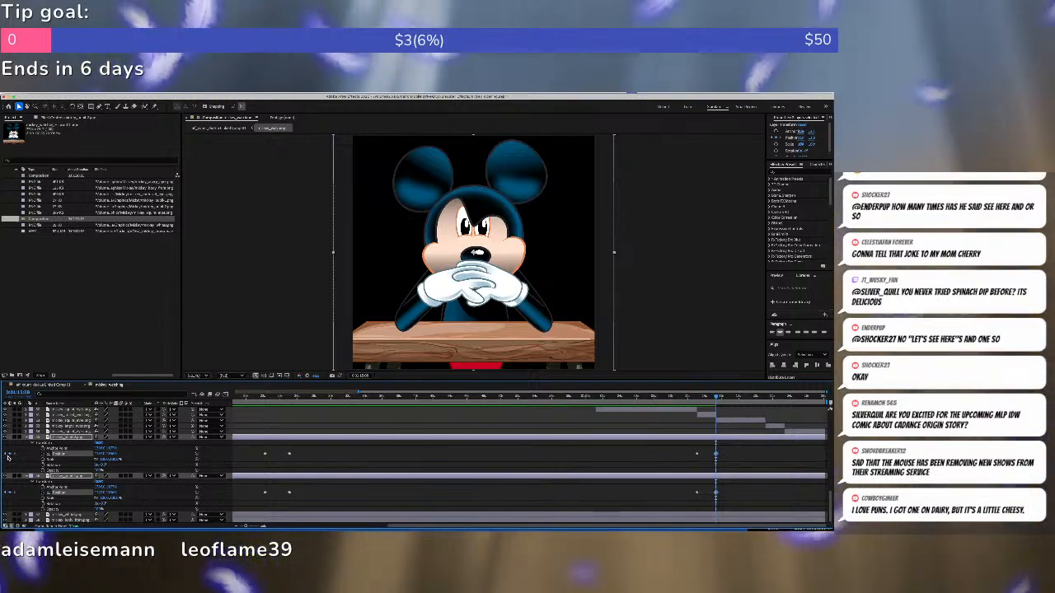
Shift both pupils up and sideways a few frames after the opening Position keyframes of the raised-brow expression.
left_click(6, 454)
key("equal")
key("equal")
key("equal")
key("equal")
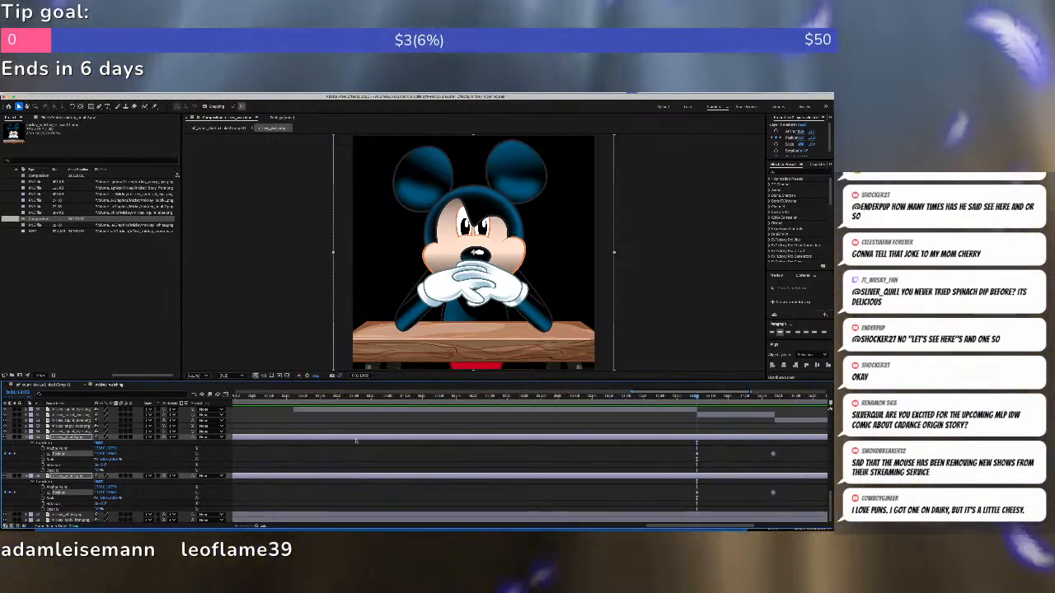
left_click_drag(700, 398, 707, 398)
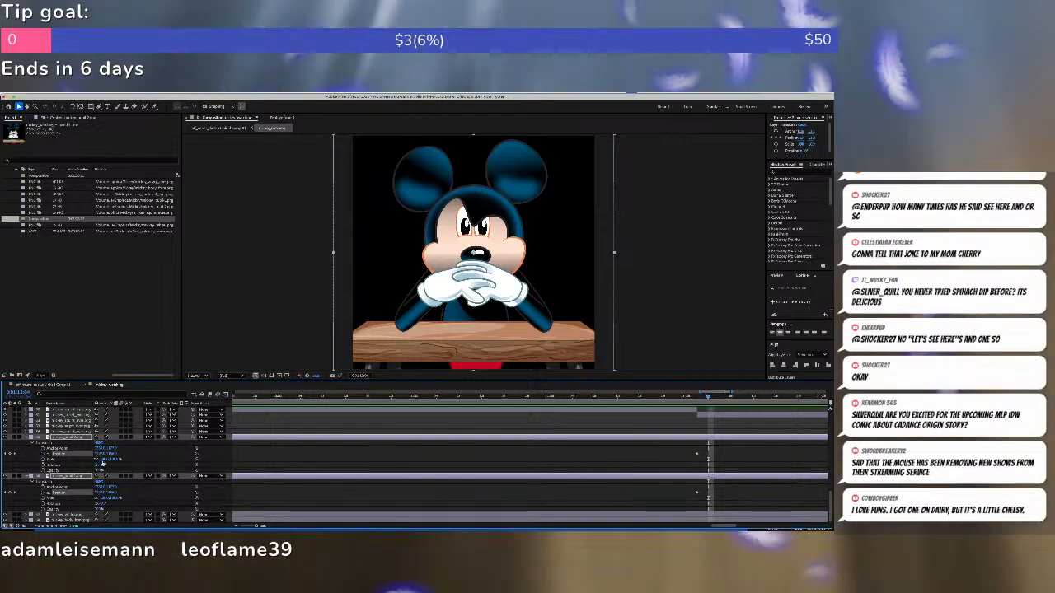
left_click_drag(112, 454, 82, 453)
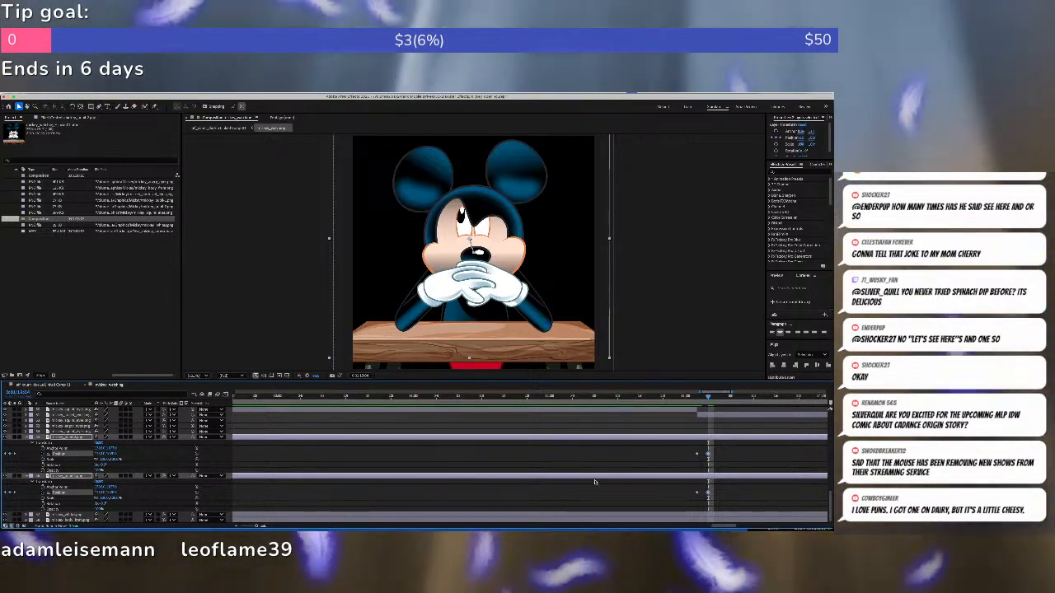
Lower one pupil slightly at the shifted Position keyframe of the raised-brow expression.
left_click(594, 484)
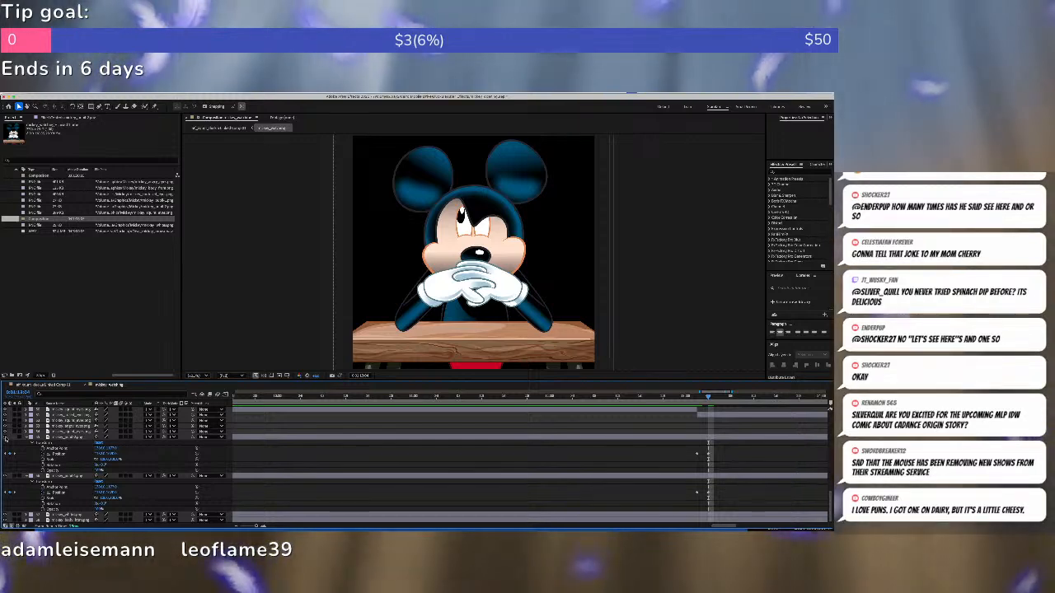
left_click_drag(111, 454, 131, 454)
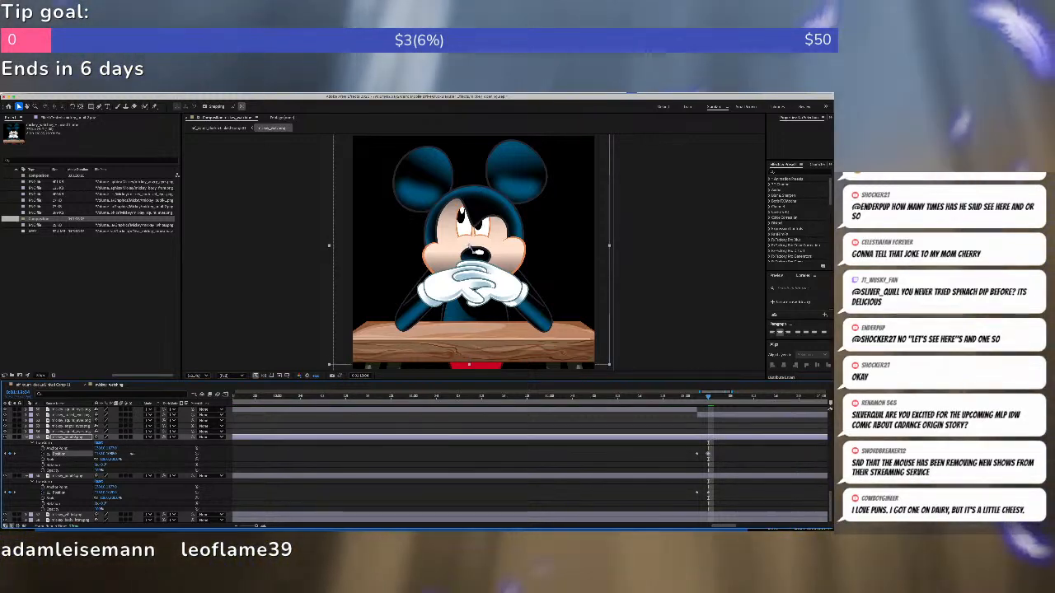
Copy both pupils' shifted Position keyframes to just before the raised-brow expression's closing keyframes and preview the movement.
key("space")
left_click_drag(641, 476, 286, 463)
left_click(255, 476)
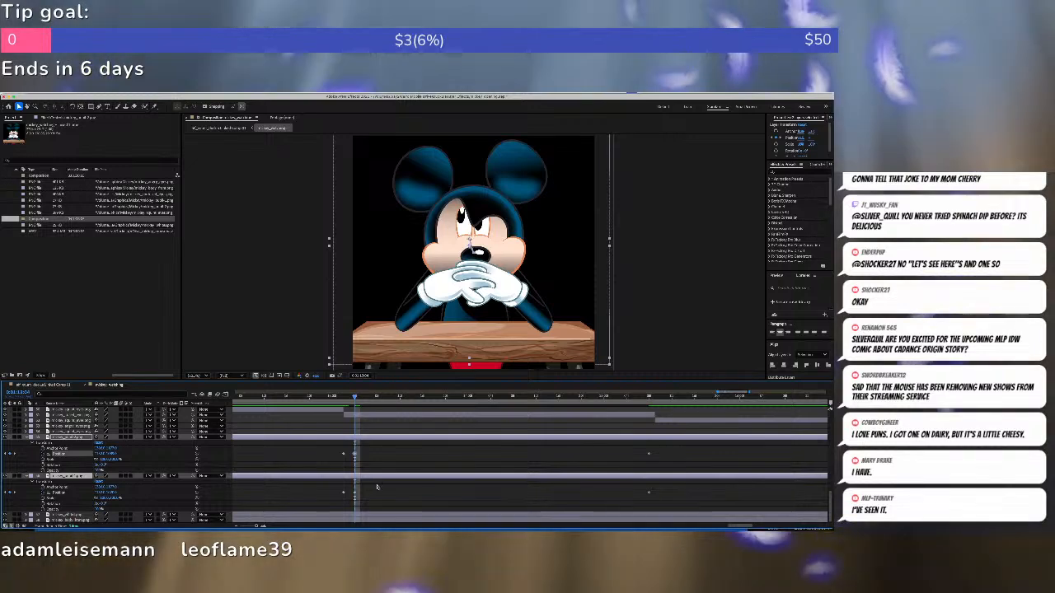
left_click(355, 494)
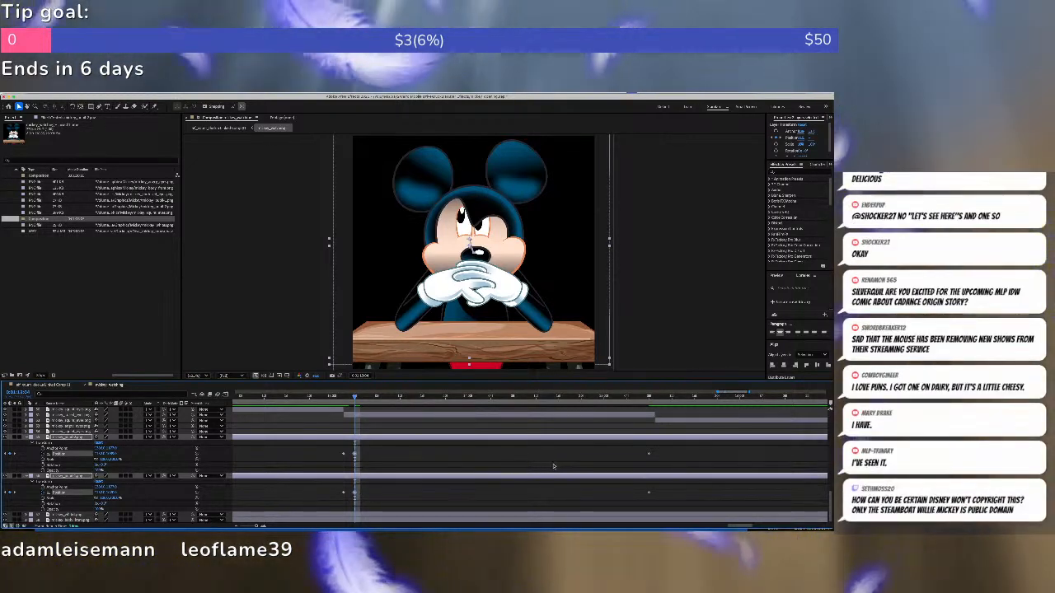
left_click_drag(651, 399, 638, 400)
left_click(343, 398)
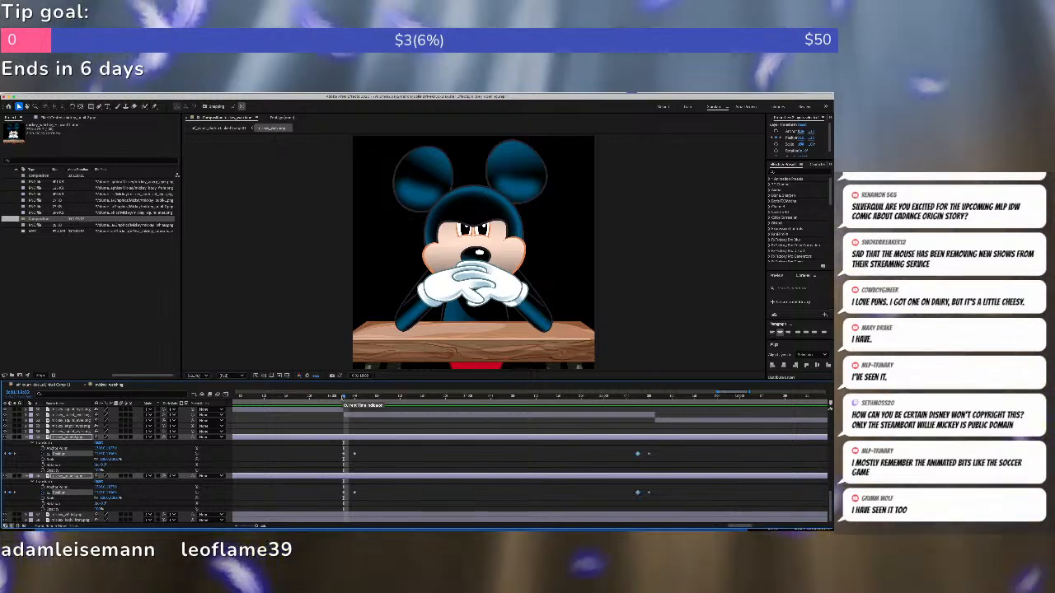
scroll(343, 397, "down", 5)
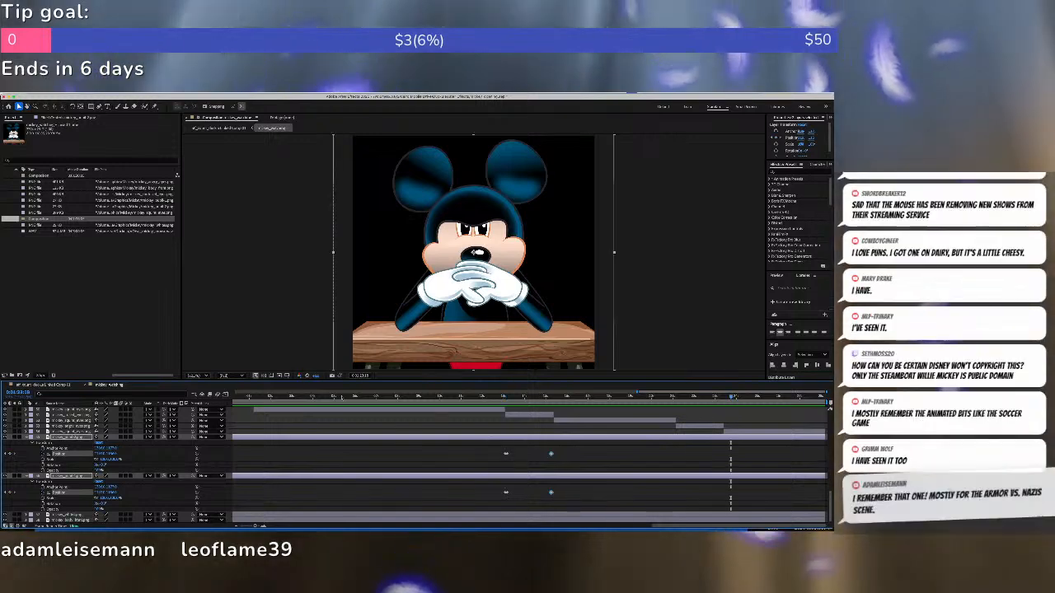
scroll(342, 399, "down", 5)
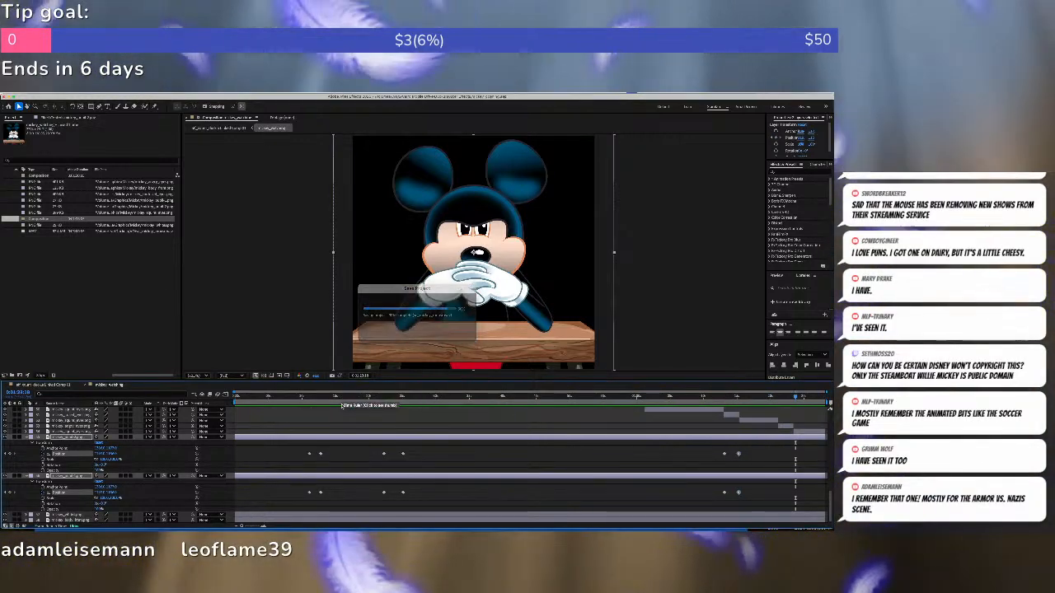
In the parent composition's settings, enlarge the width and height until the frame fits Mickey's ears, head, arms and the desk.
left_click(86, 384)
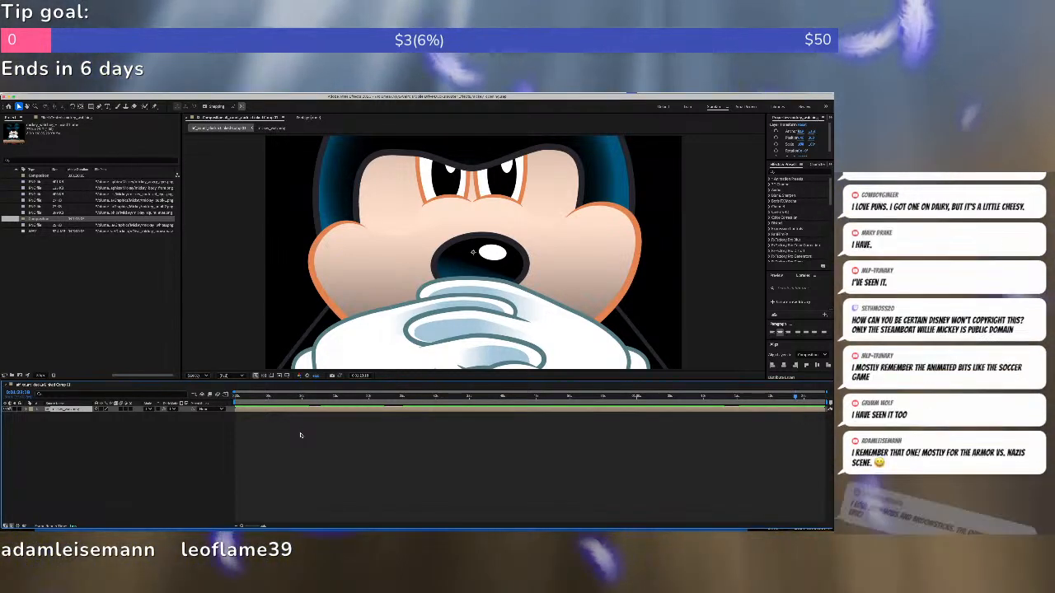
left_click(89, 93)
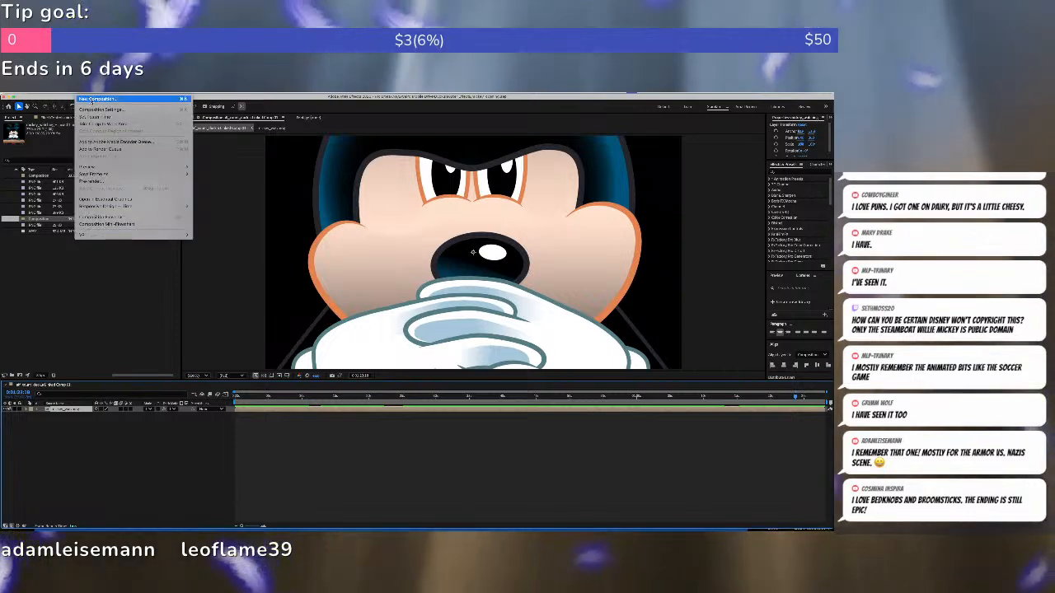
left_click(100, 110)
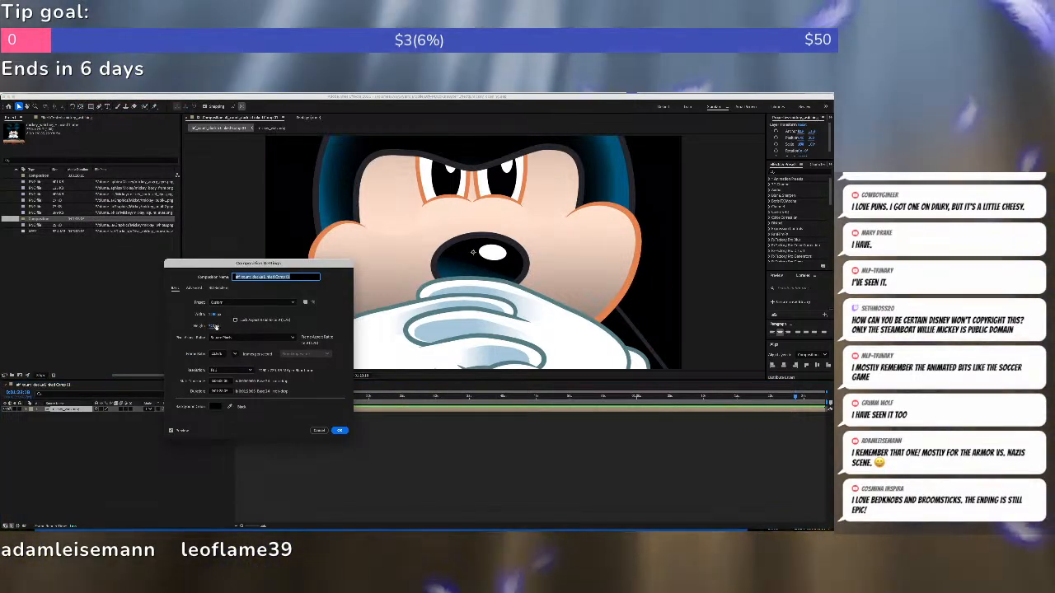
left_click_drag(214, 325, 458, 334)
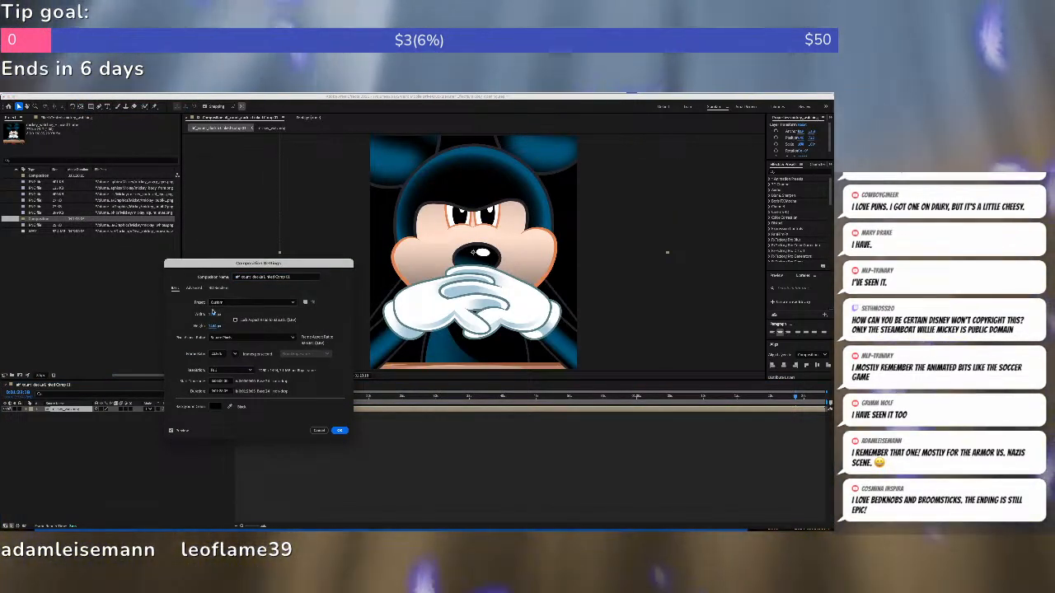
left_click_drag(213, 314, 385, 321)
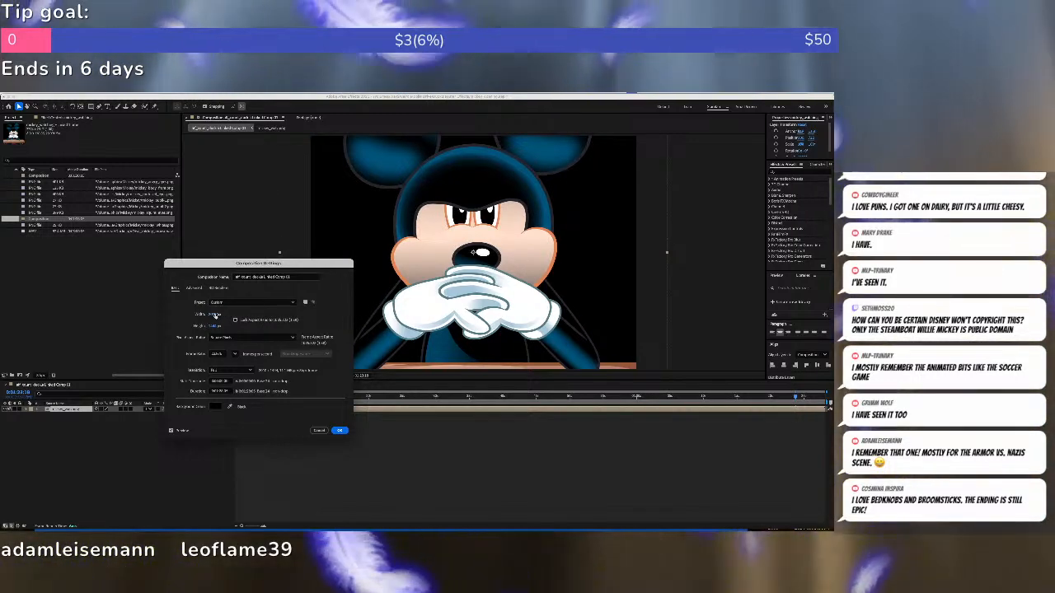
left_click_drag(214, 316, 424, 328)
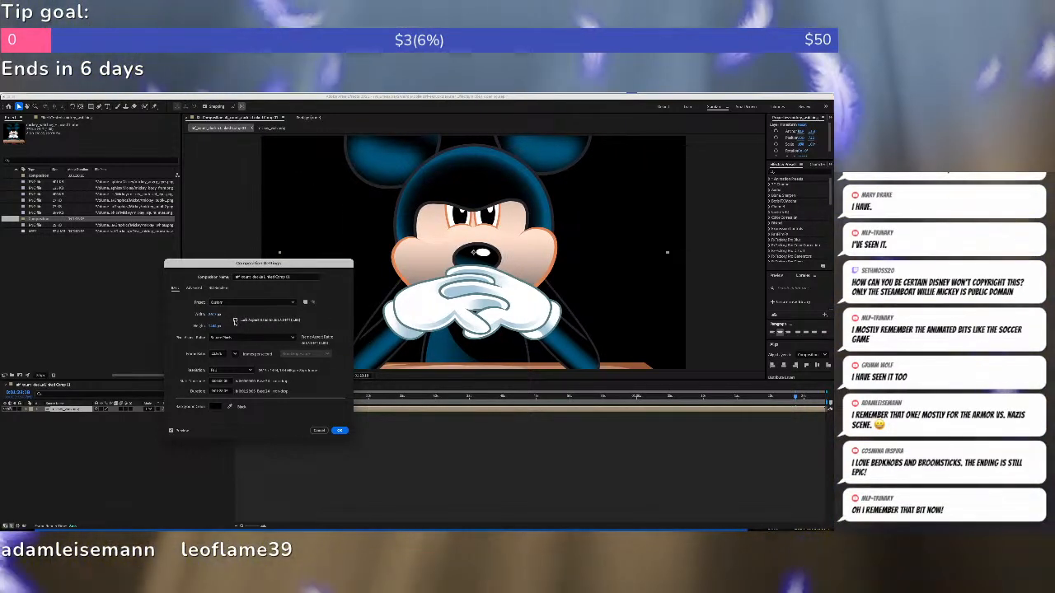
left_click_drag(215, 326, 408, 327)
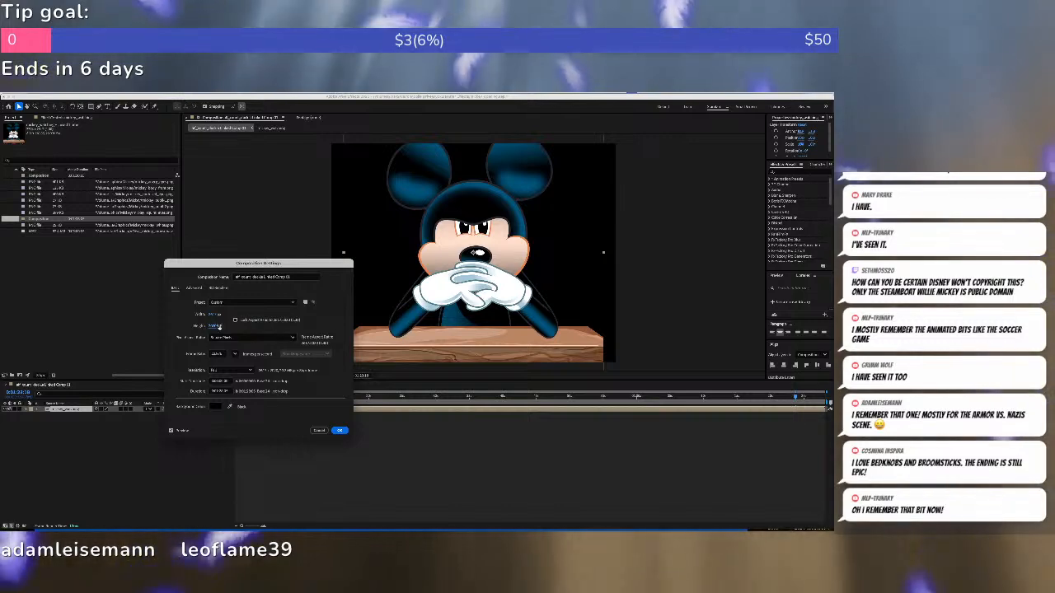
left_click_drag(215, 326, 248, 329)
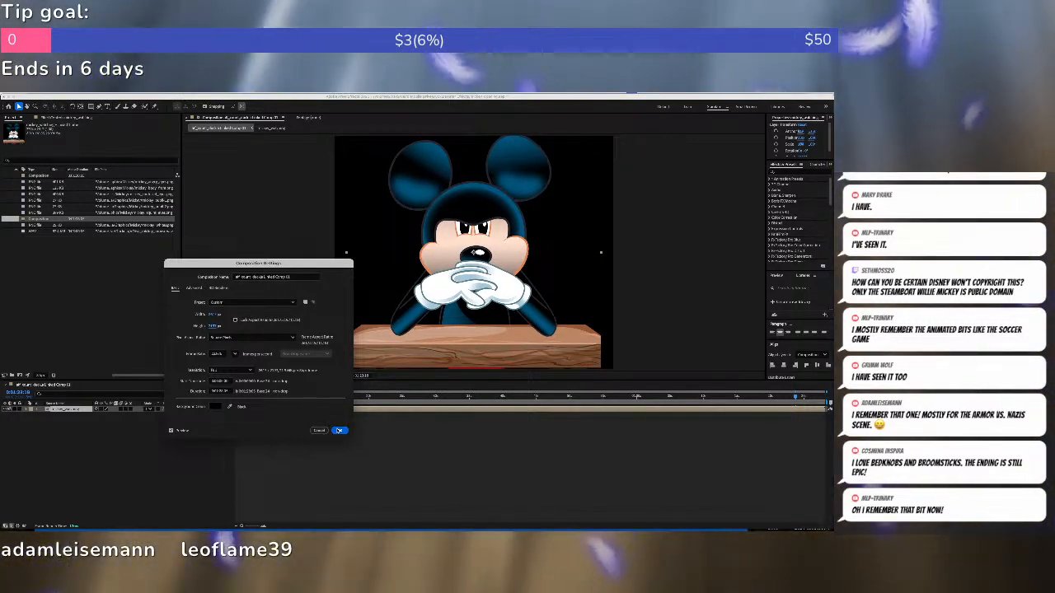
left_click(339, 430)
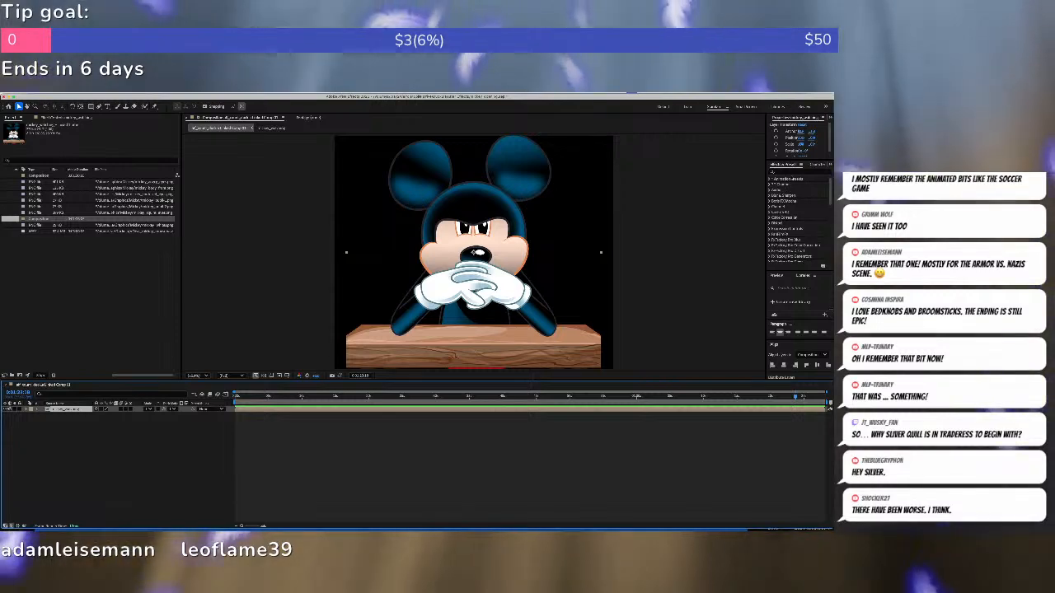
Search the effects library for glow effects, replacing the first search for inner effects.
left_click(787, 171)
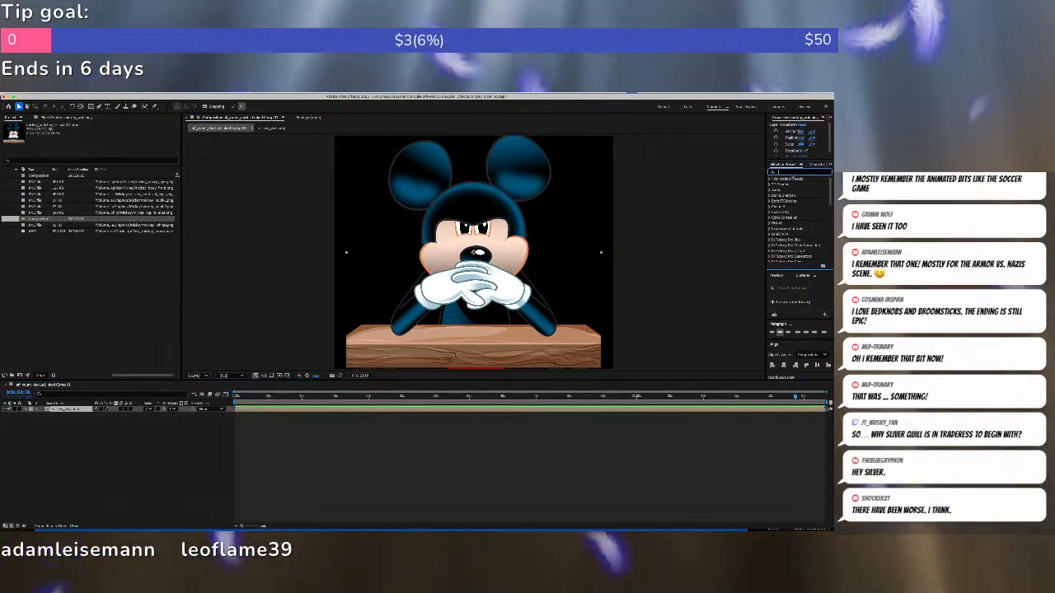
type("inne")
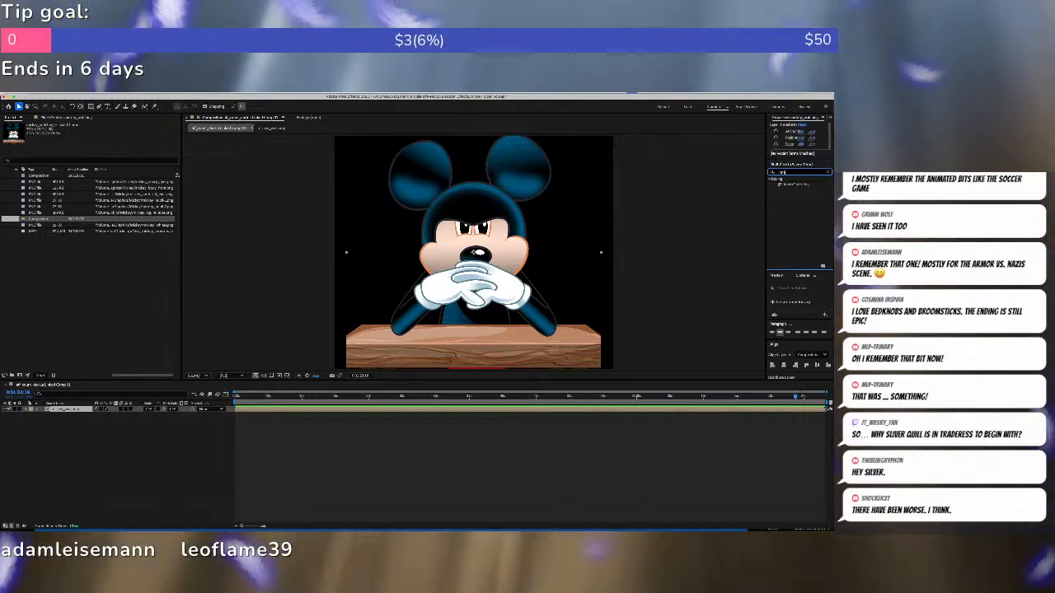
key("super+a")
type("glow")
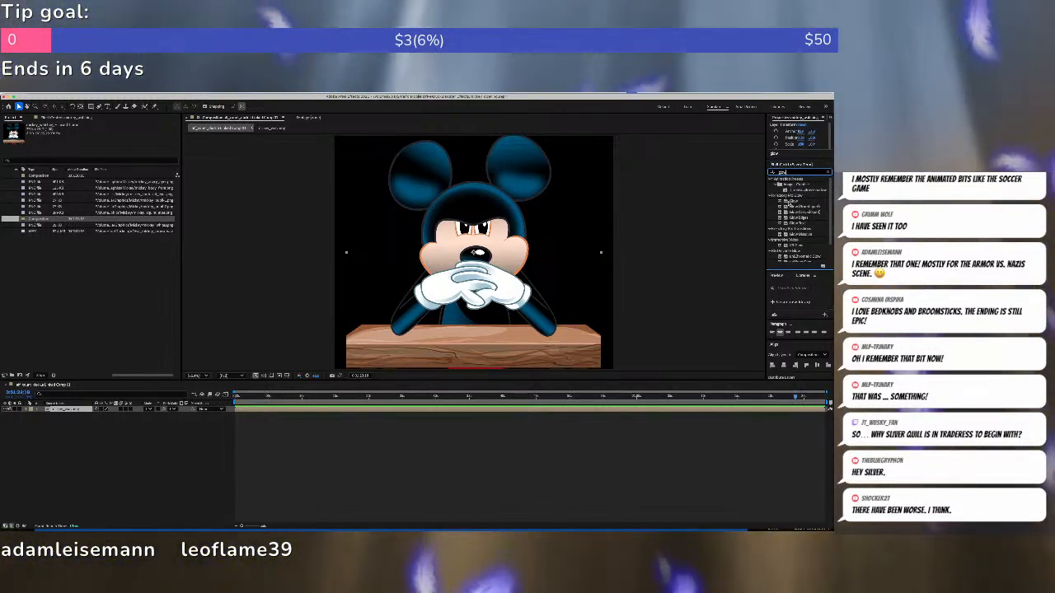
Try the FxFactory Pro Glow effect on the nested Mickey layer, then undo the layer move and the effect.
left_click(785, 201)
left_click_drag(783, 207, 460, 402)
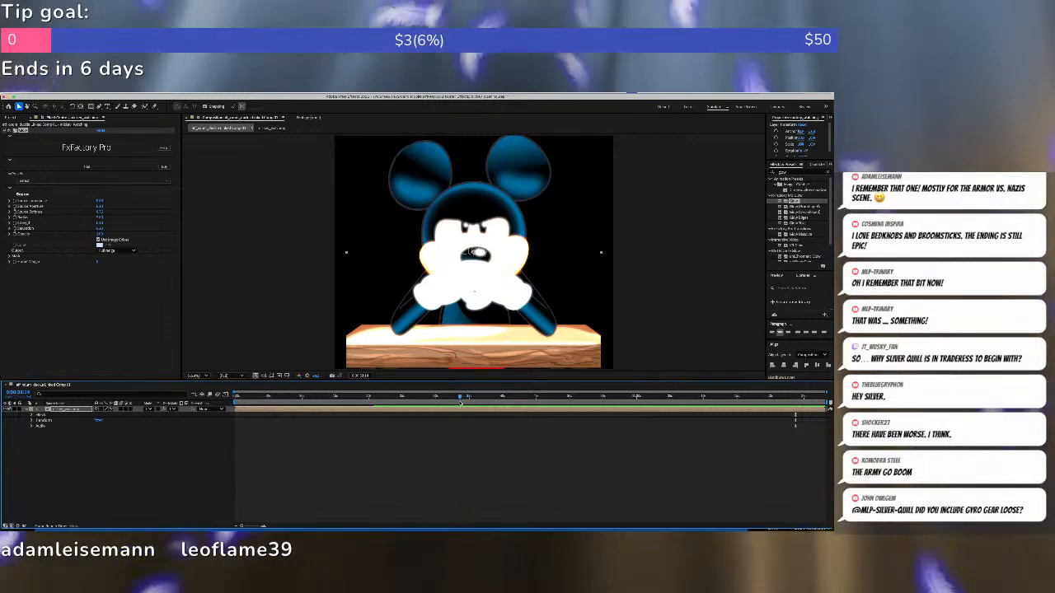
left_click_drag(483, 316, 493, 364)
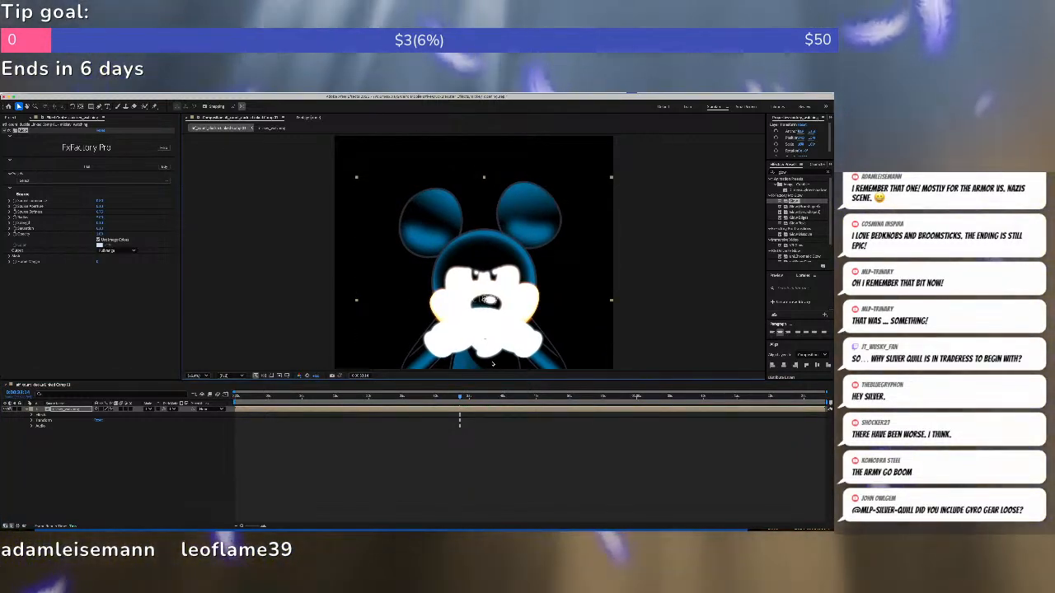
key("super+z")
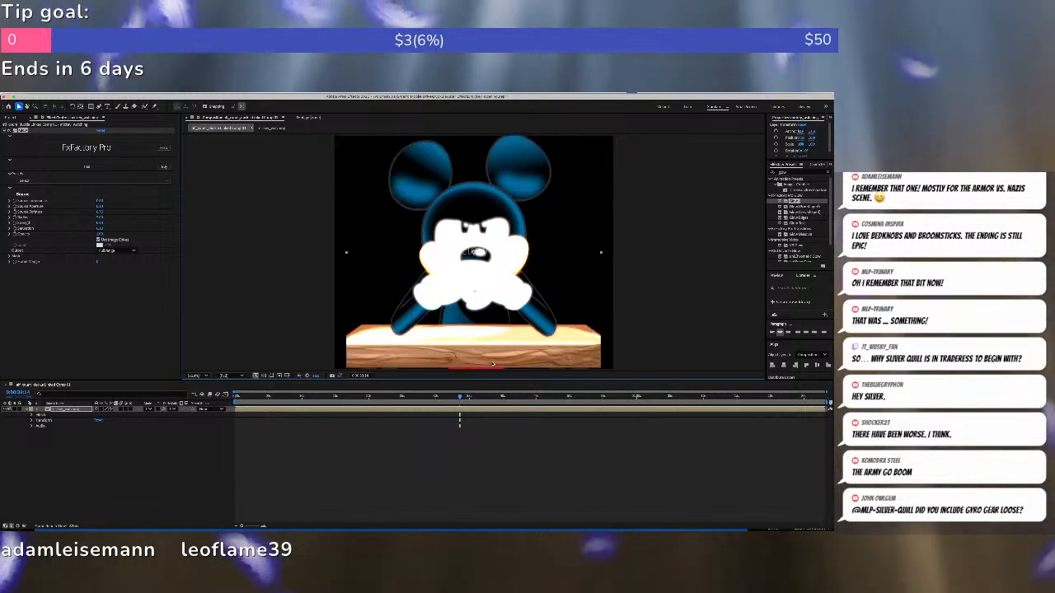
key("super+z")
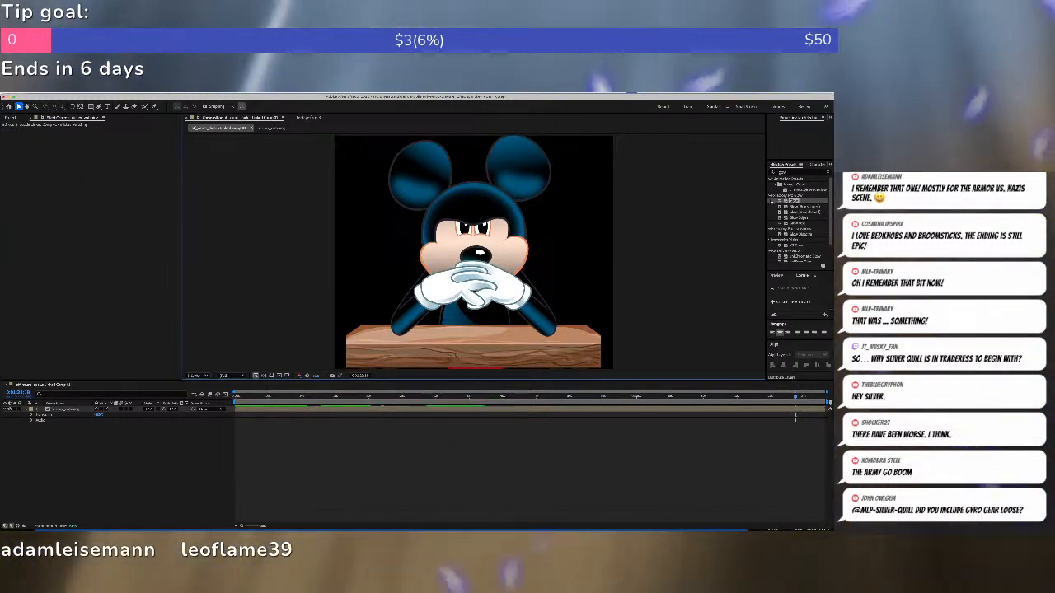
Try the built-in Glow effect on the nested Mickey layer, based on Alpha Channel, and remove it again.
left_click(769, 198)
left_click(770, 198)
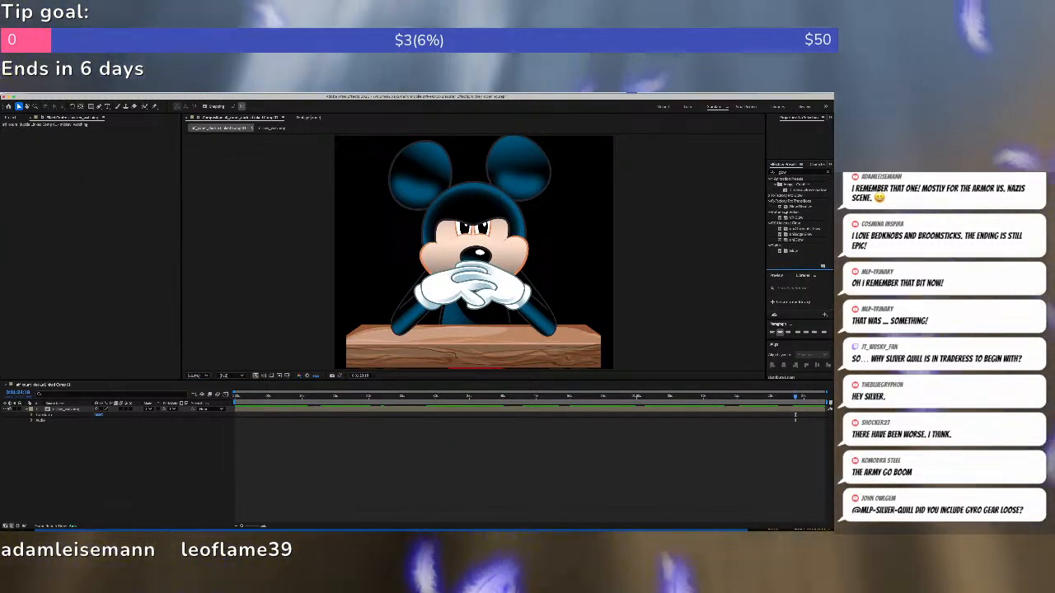
left_click(795, 206)
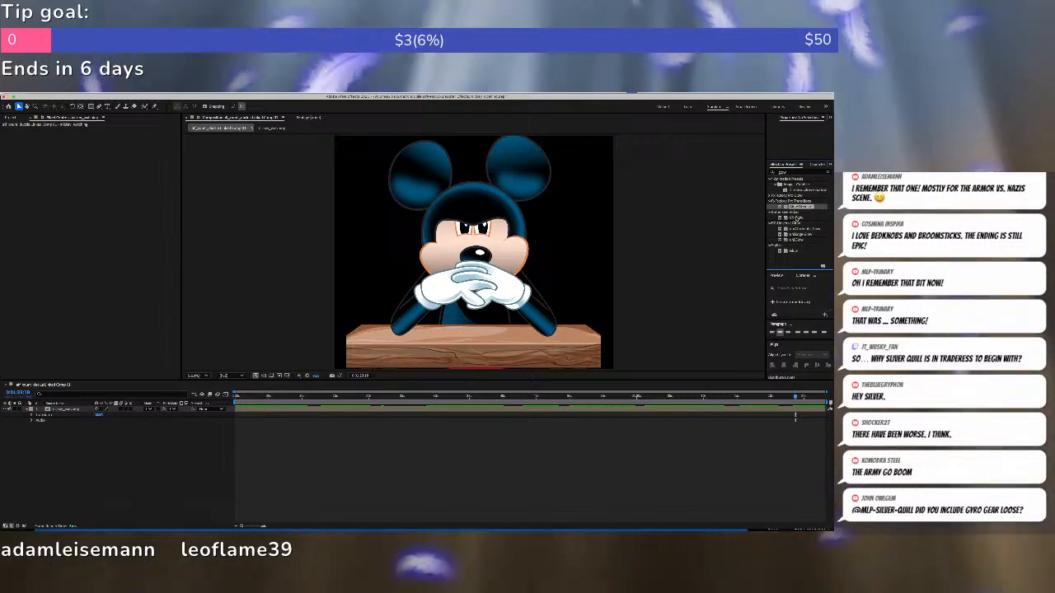
left_click_drag(795, 251, 513, 413)
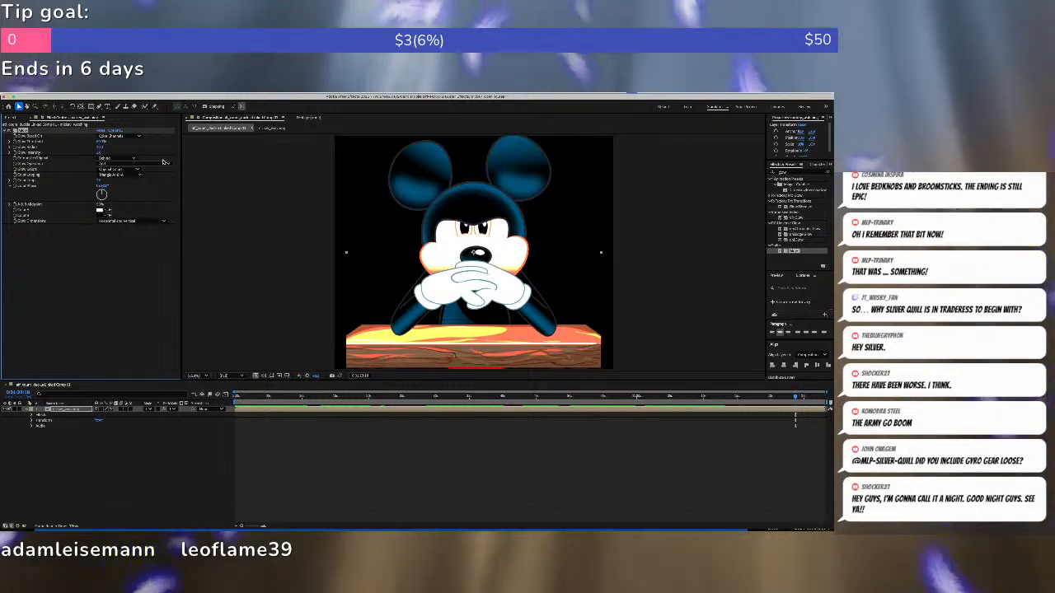
left_click(134, 138)
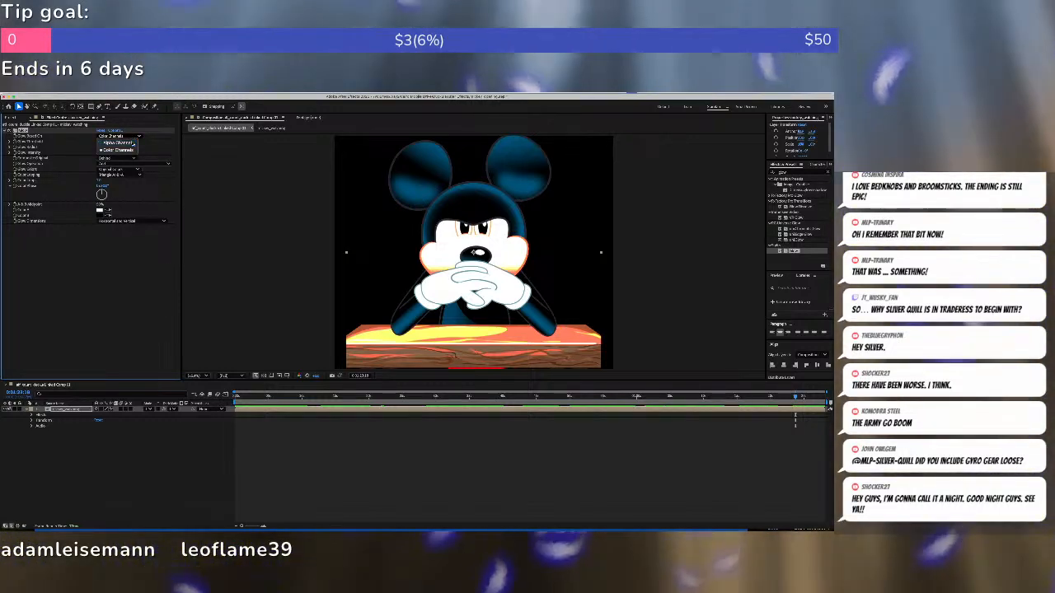
left_click(130, 143)
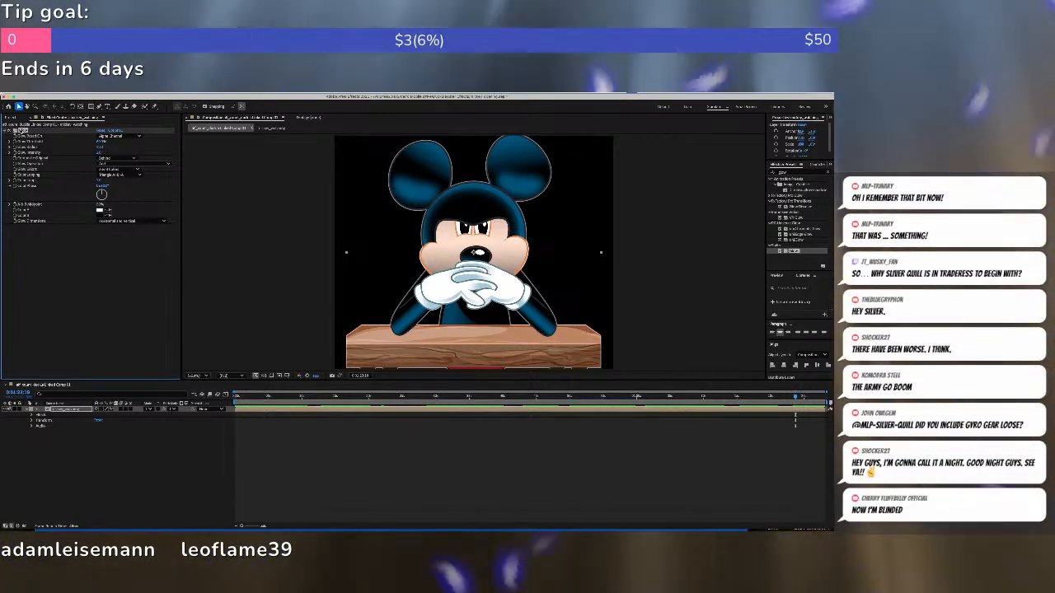
key("Delete")
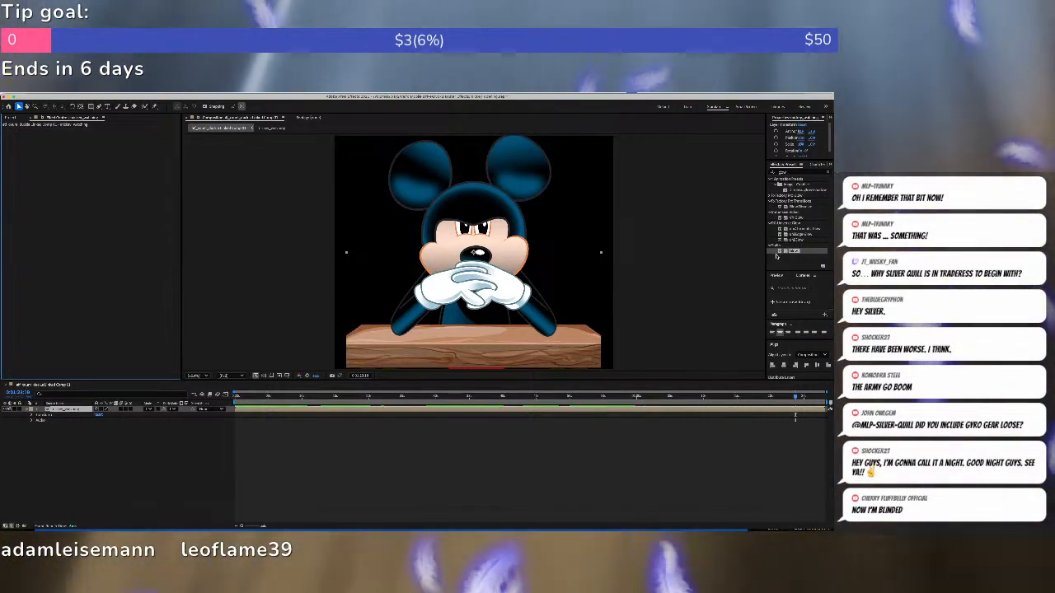
Try the Universe glow effect on the nested Mickey layer, dismiss its sign-in and membership dialogs, and remove the effect.
left_click(793, 241)
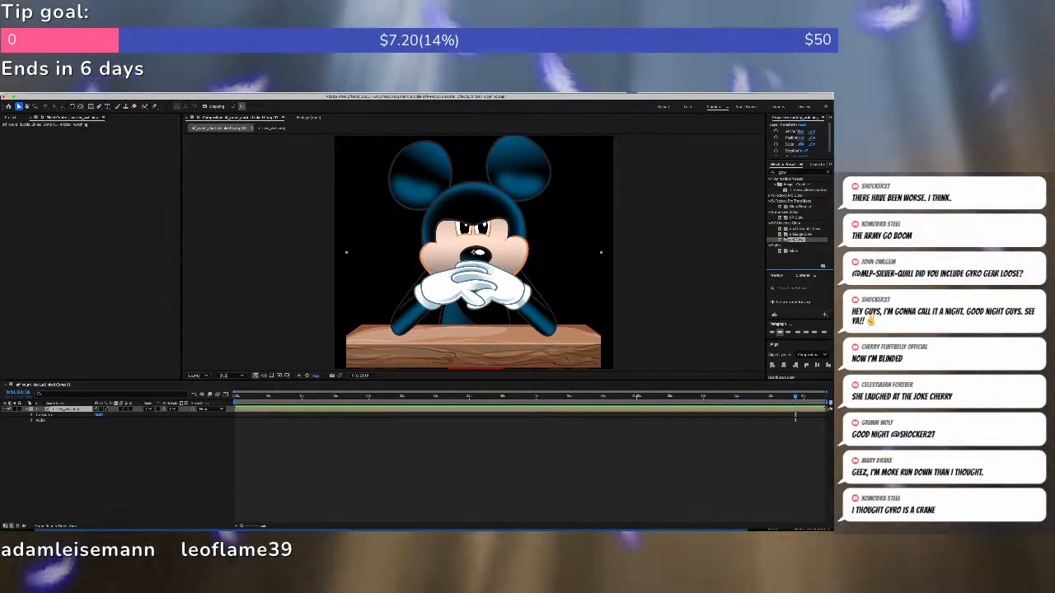
left_click_drag(791, 240, 551, 409)
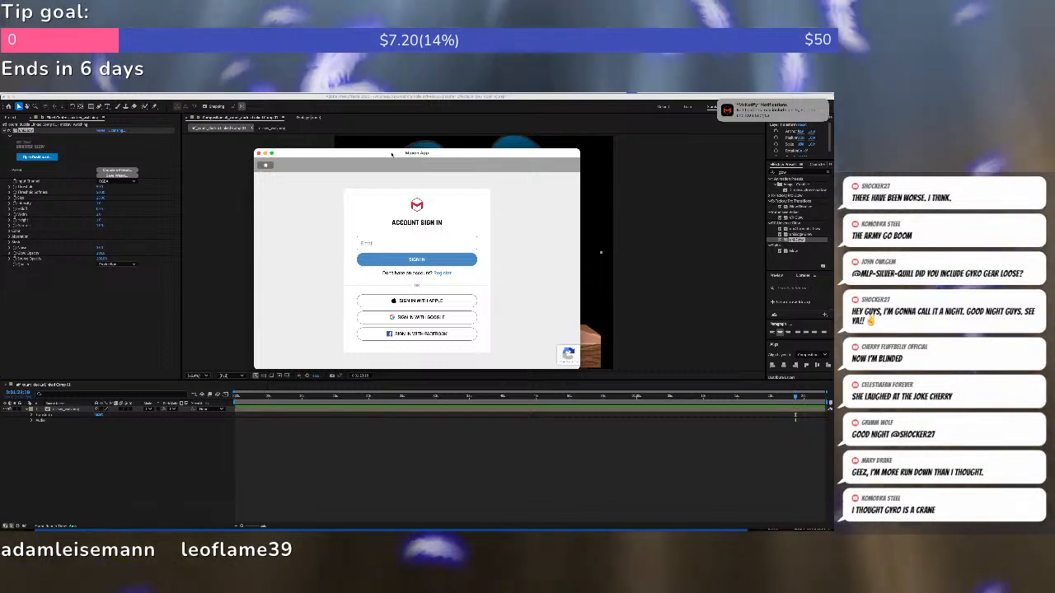
left_click(259, 154)
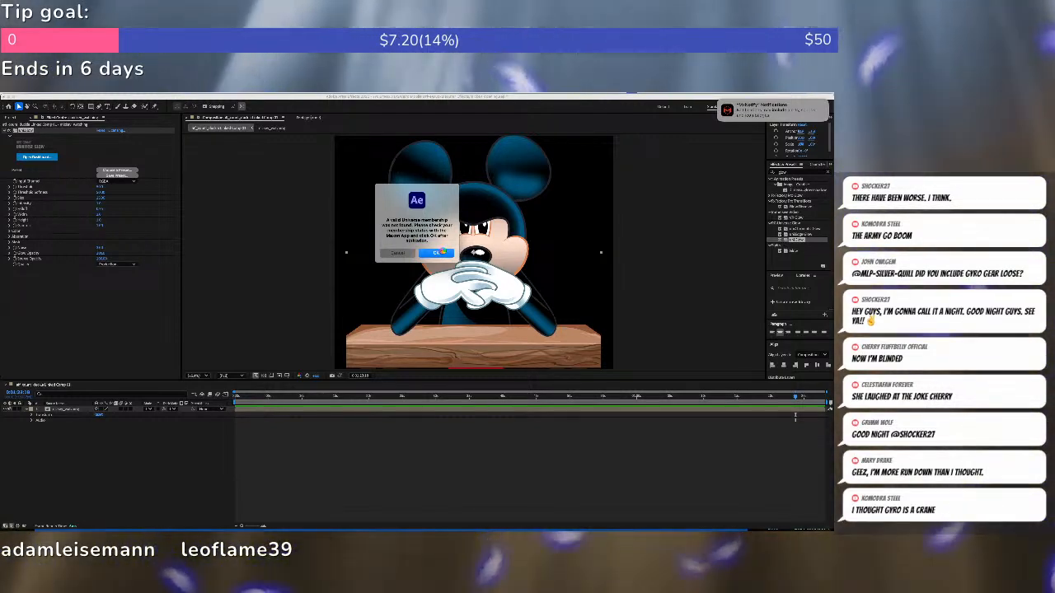
left_click(441, 251)
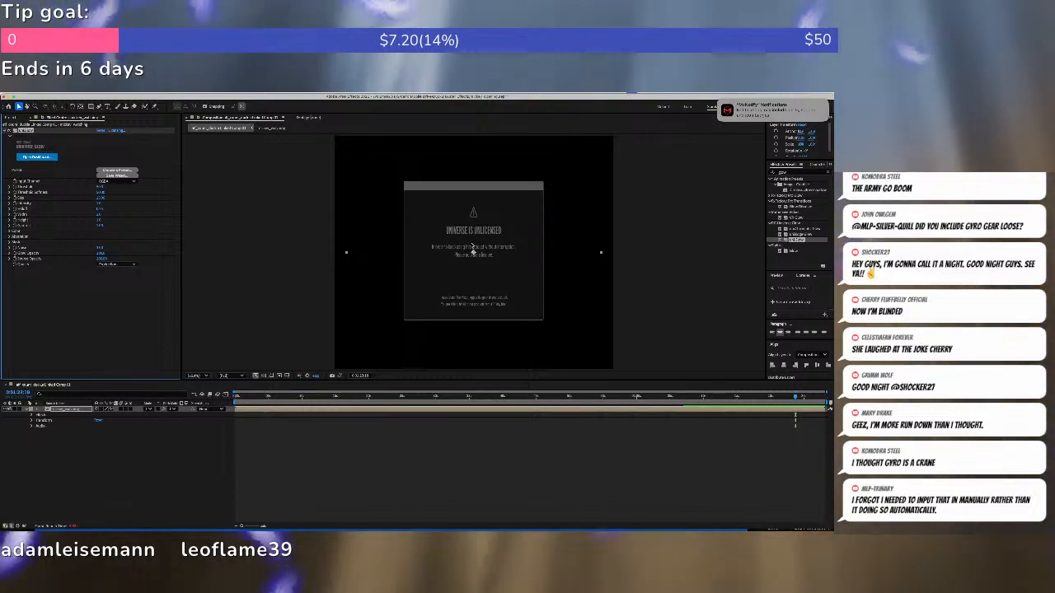
key("Delete")
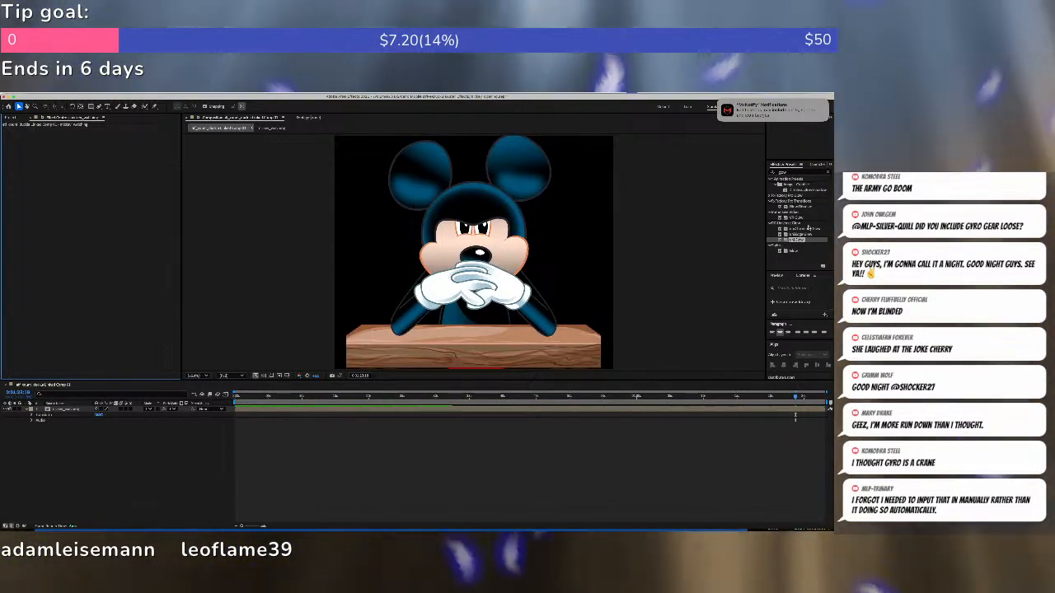
Apply the VR Glow effect to the nested Mickey layer and adjust its luma threshold, glow radius and glow brightness.
left_click_drag(537, 385, 475, 397)
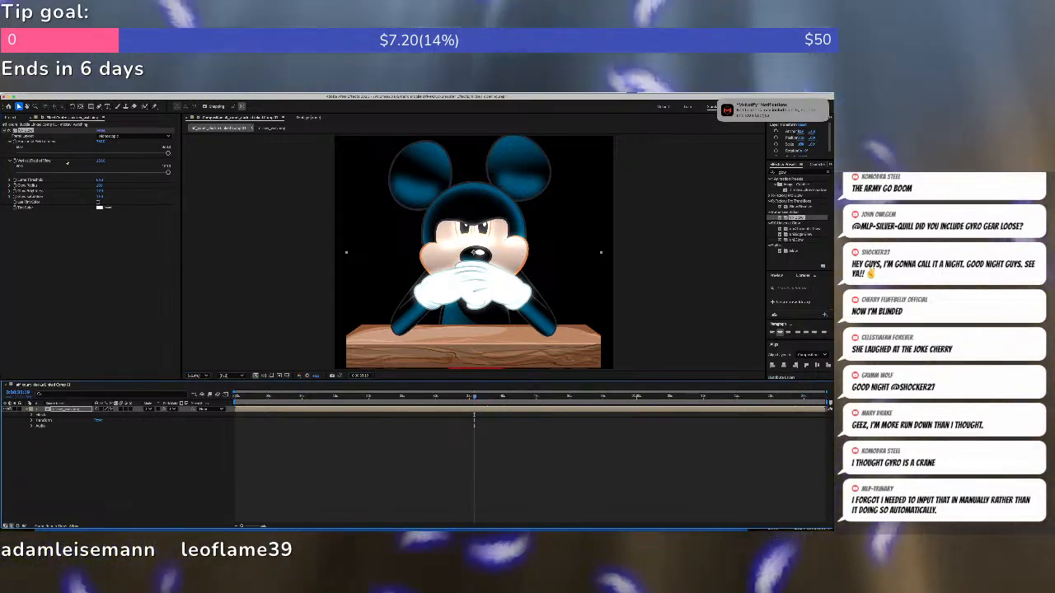
left_click_drag(167, 154, 7, 156)
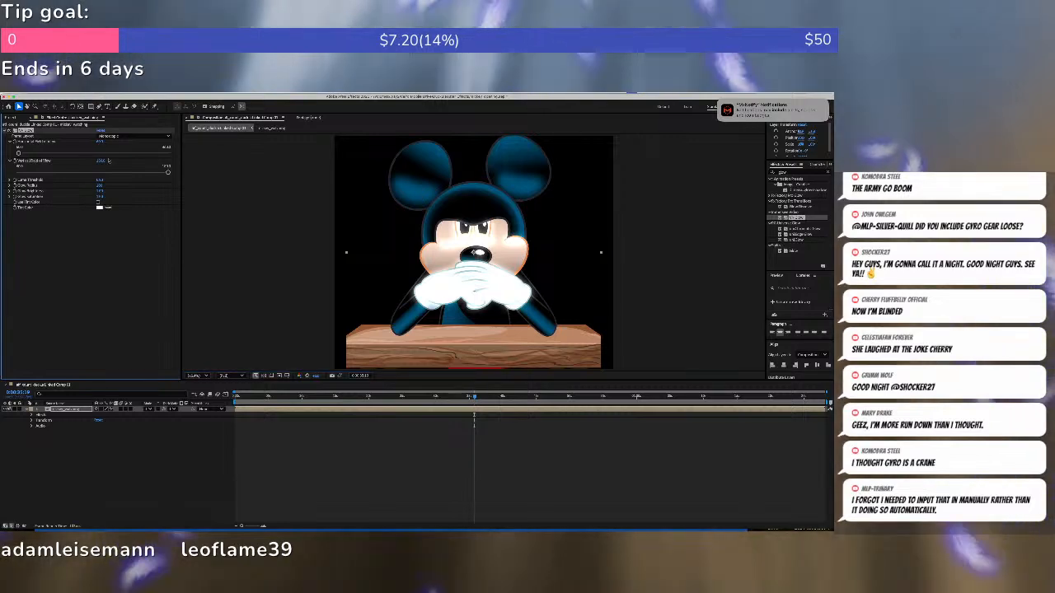
left_click_drag(168, 174, 16, 173)
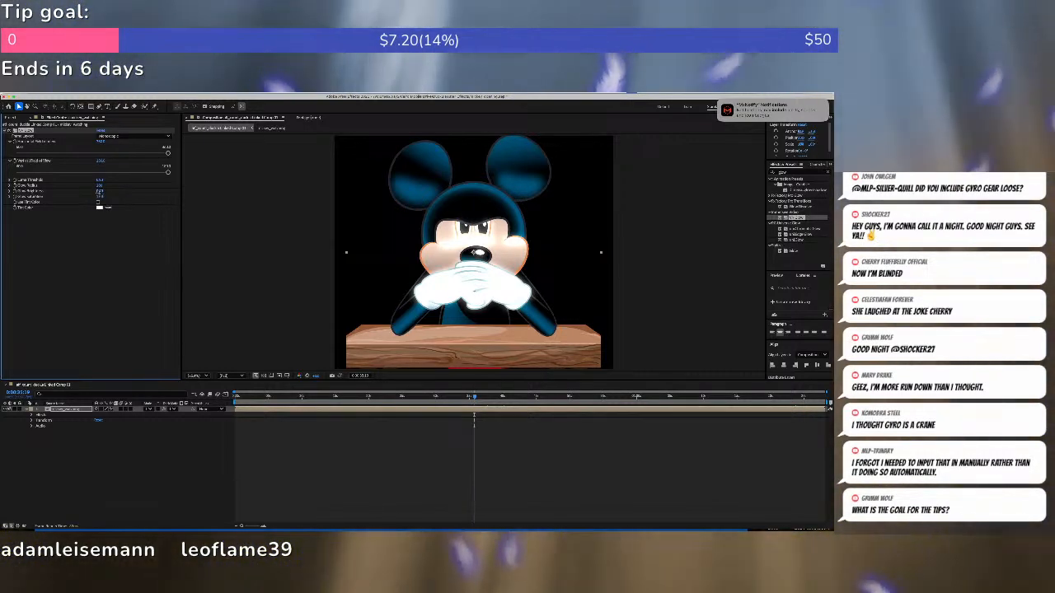
left_click_drag(100, 191, 47, 189)
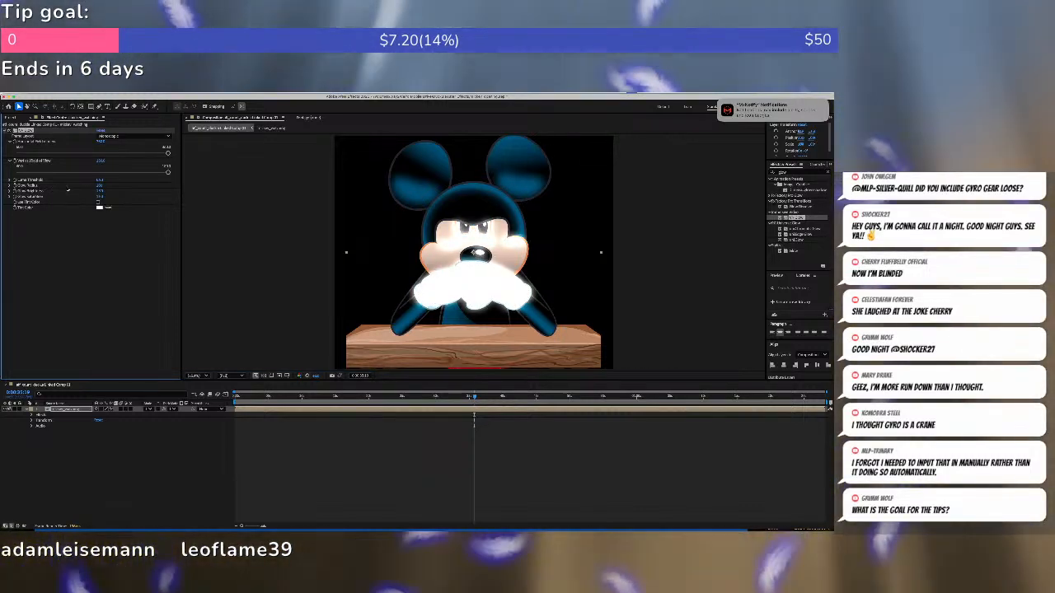
left_click_drag(98, 186, 55, 185)
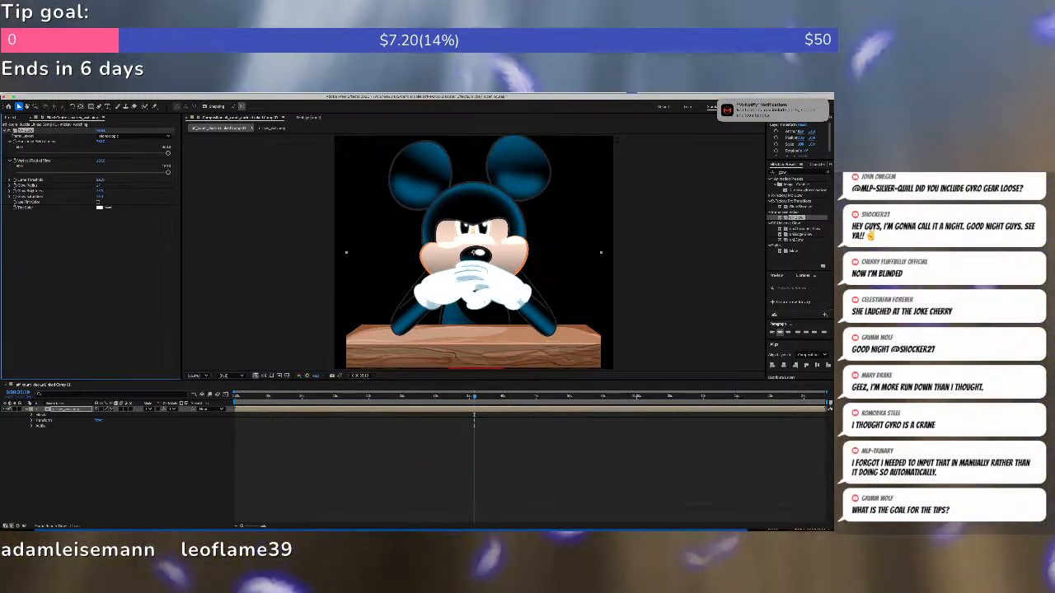
mouse_move(106, 181)
left_mouse_down()
mouse_move(87, 182)
mouse_move(121, 183)
left_mouse_up()
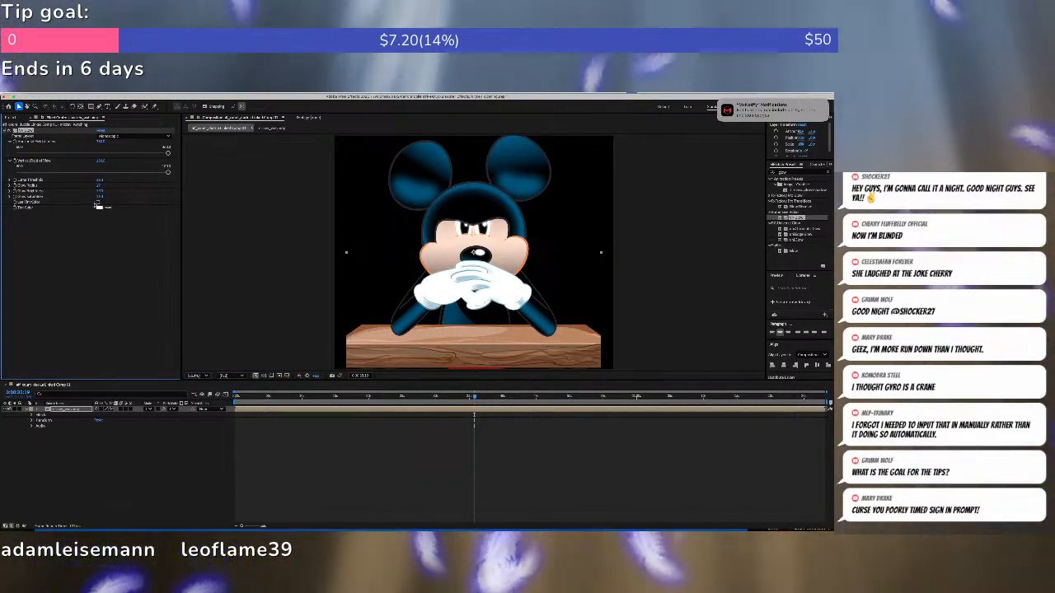
Set the VR Glow tint color to a pale cyan.
left_click(99, 207)
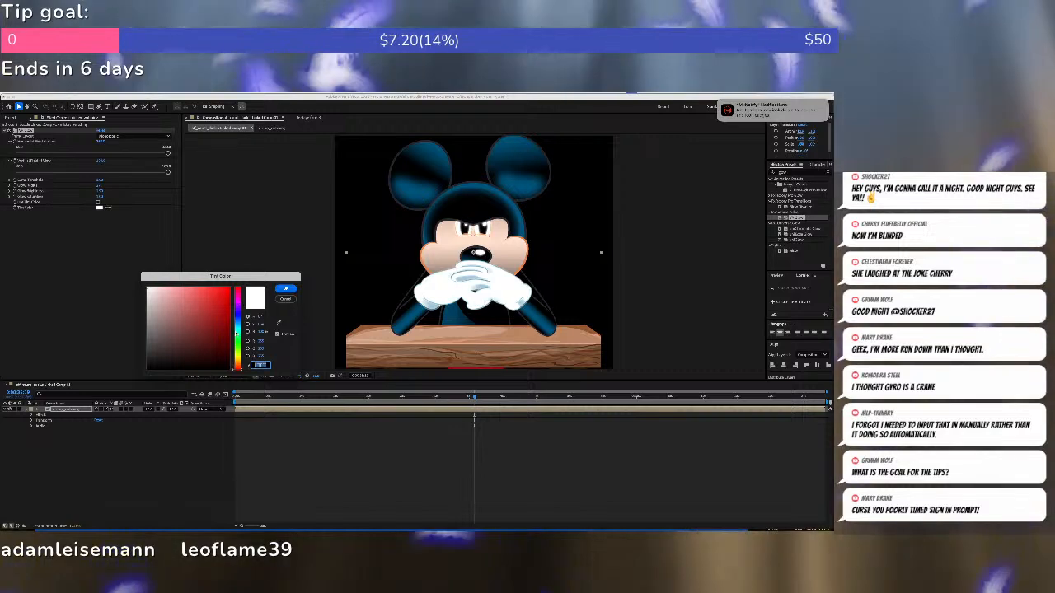
left_click_drag(238, 334, 240, 327)
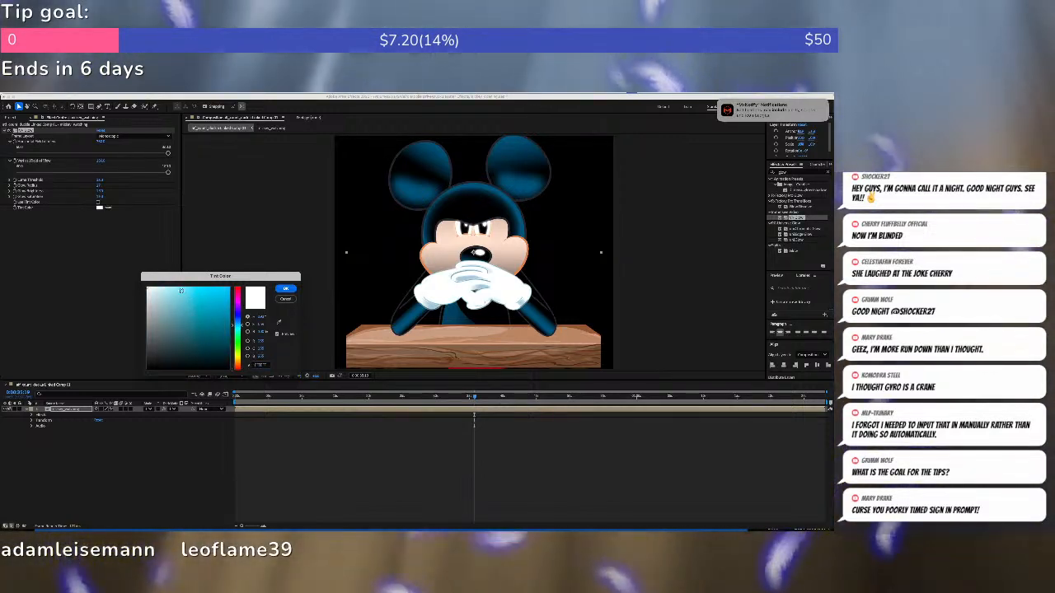
left_click(181, 291)
left_click_drag(171, 288, 164, 287)
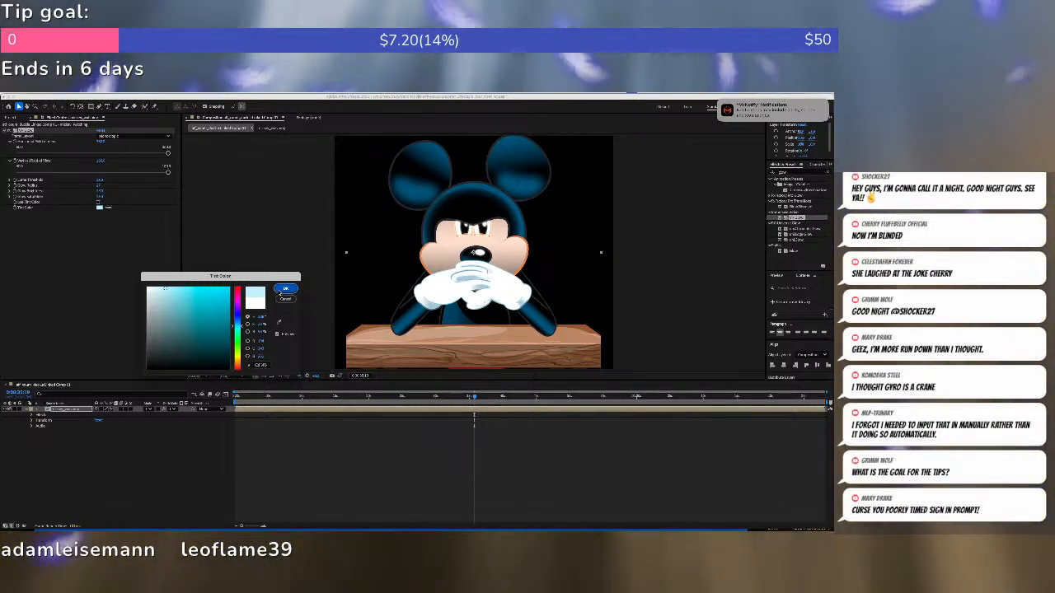
left_click(285, 290)
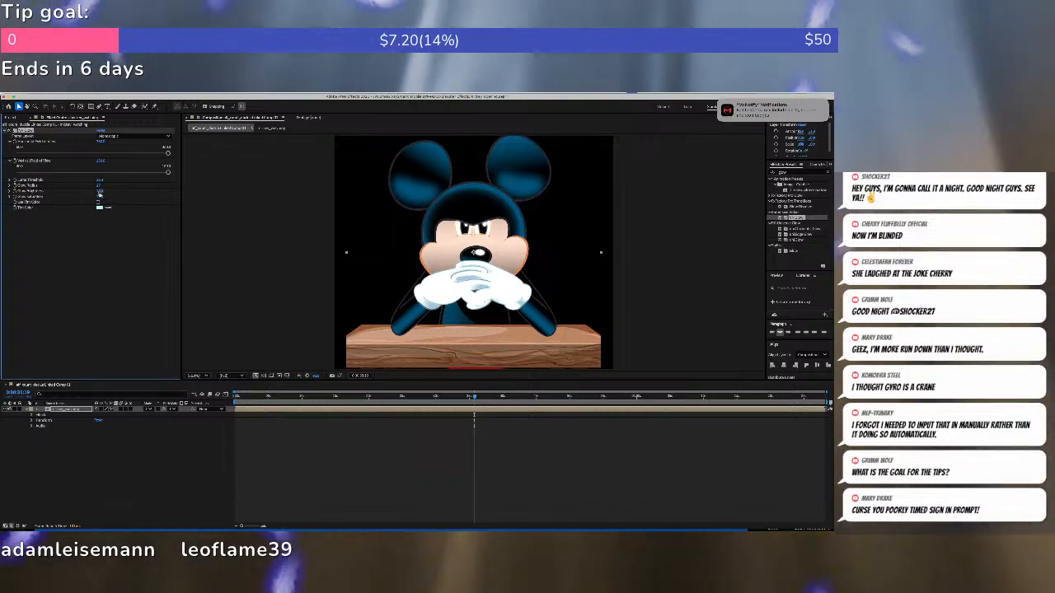
Readjust the VR Glow's brightness and saturation values for a softer glow on the gloves and face.
left_click_drag(99, 191, 130, 197)
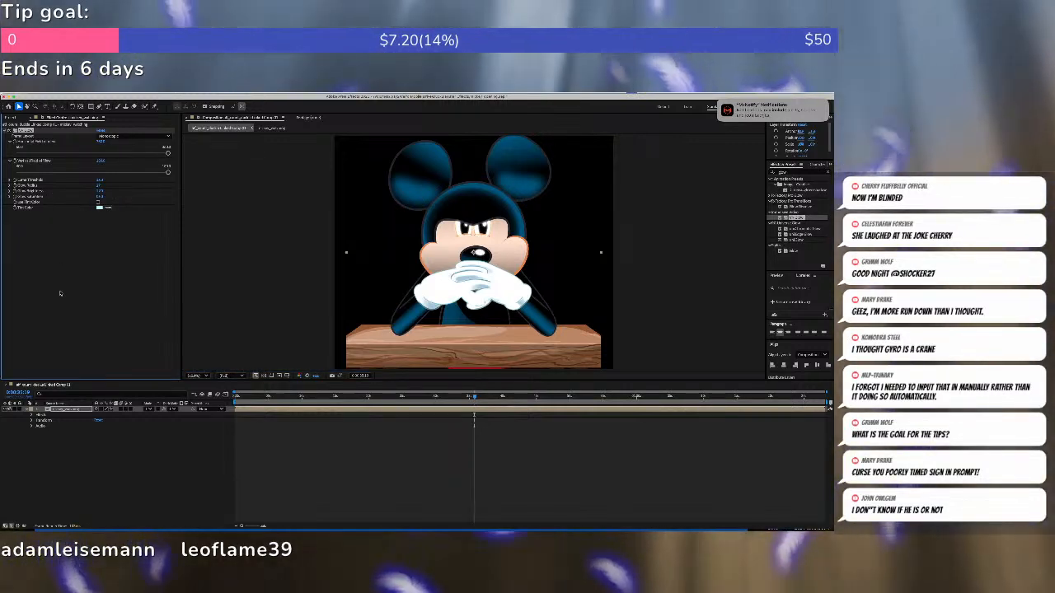
left_click(99, 197)
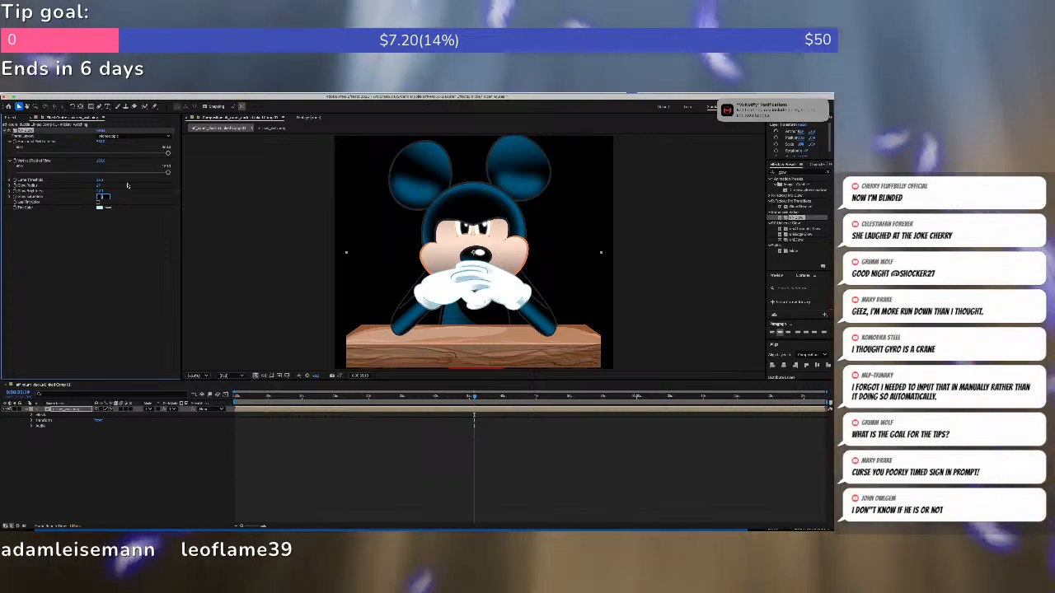
left_click(111, 203)
left_click(98, 196)
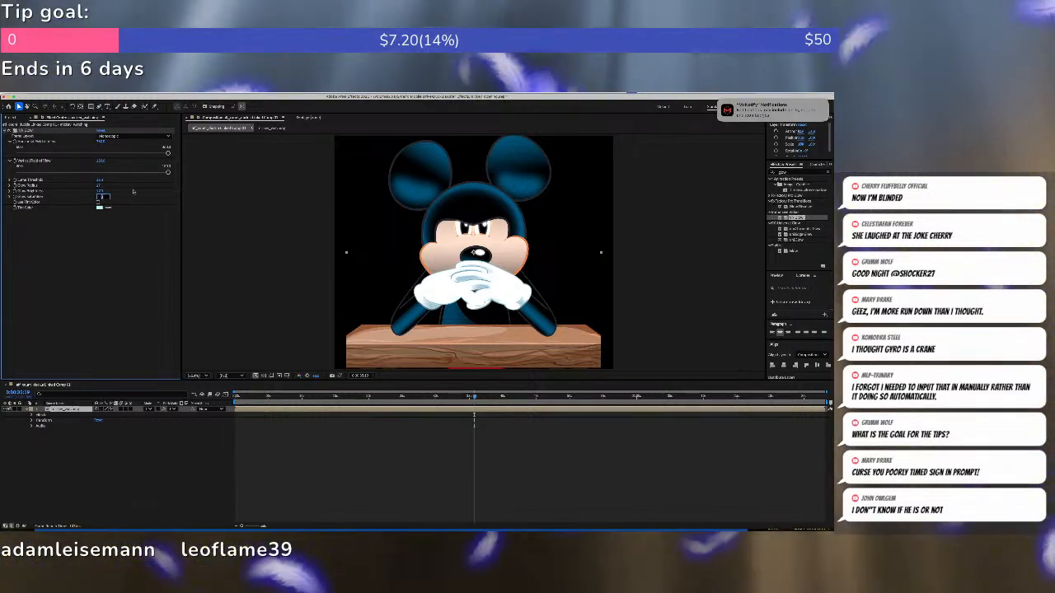
key("Return")
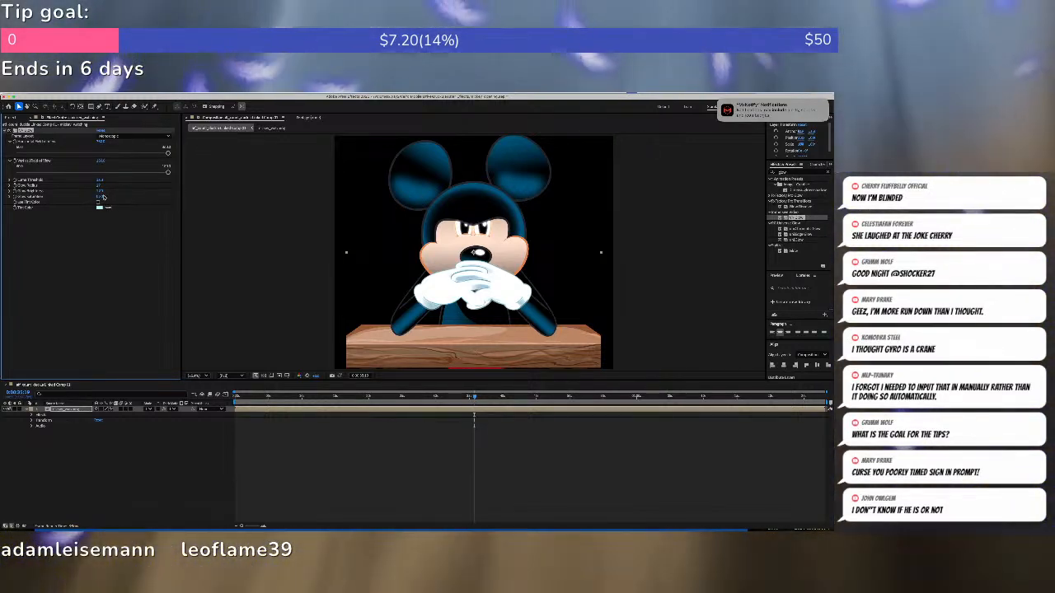
left_click(98, 191)
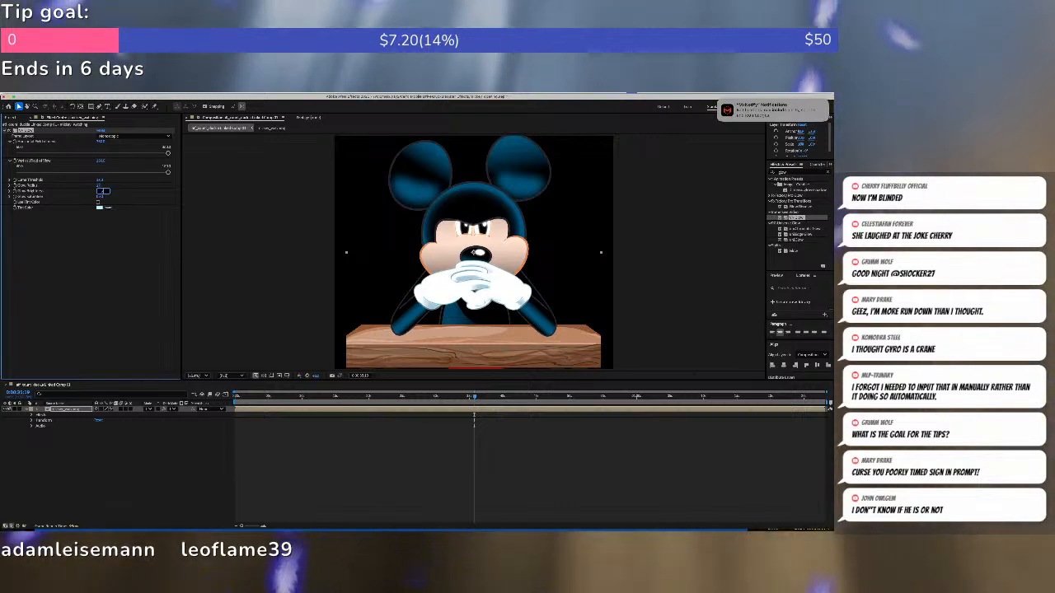
key("Return")
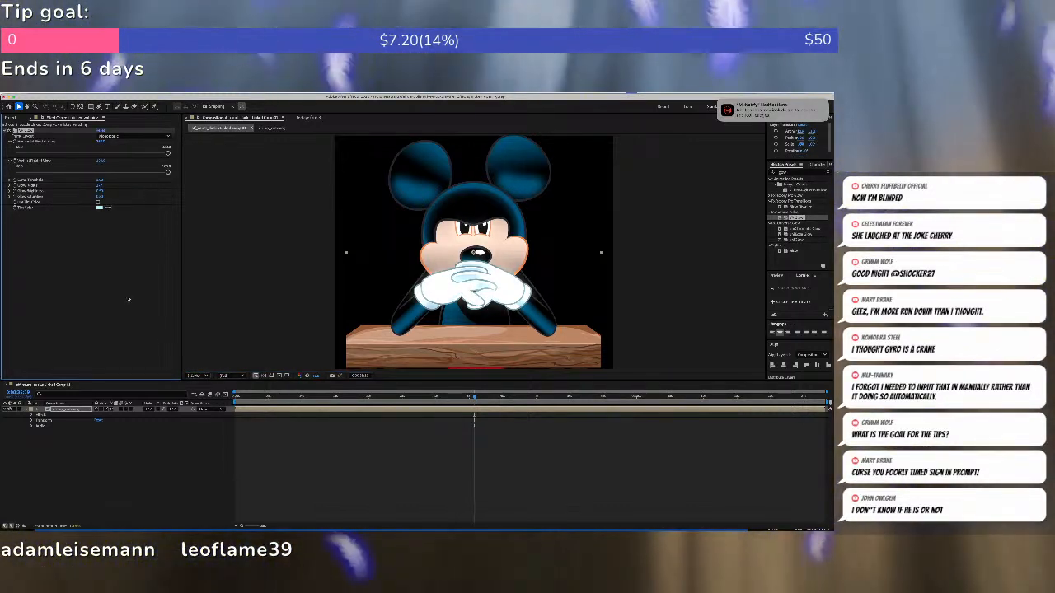
Replace the default expression on VR Glow's Glow Brightness with a wiggle() expression.
left_click(31, 414)
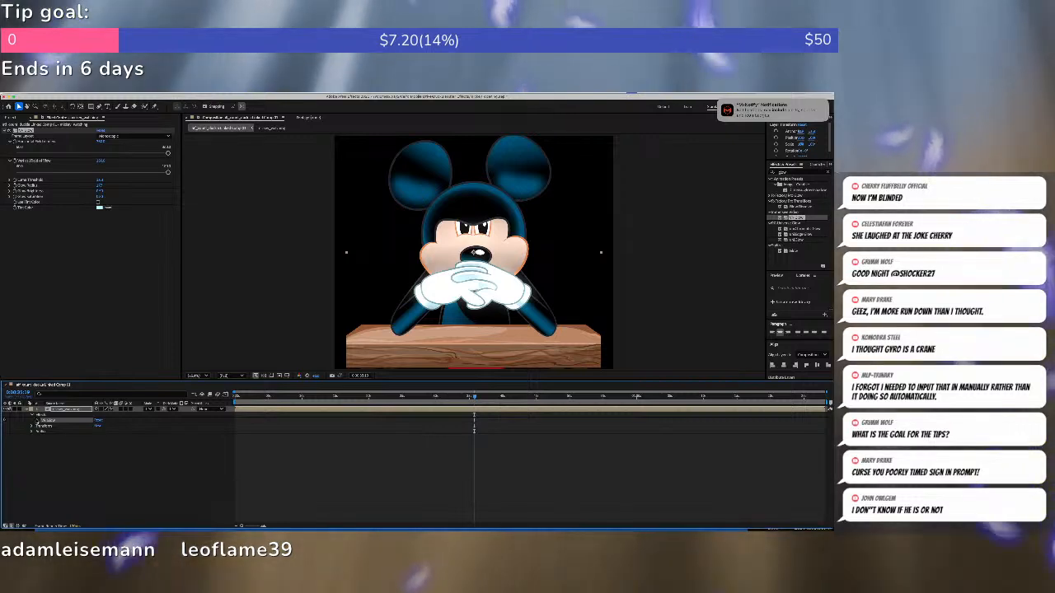
left_click(37, 421)
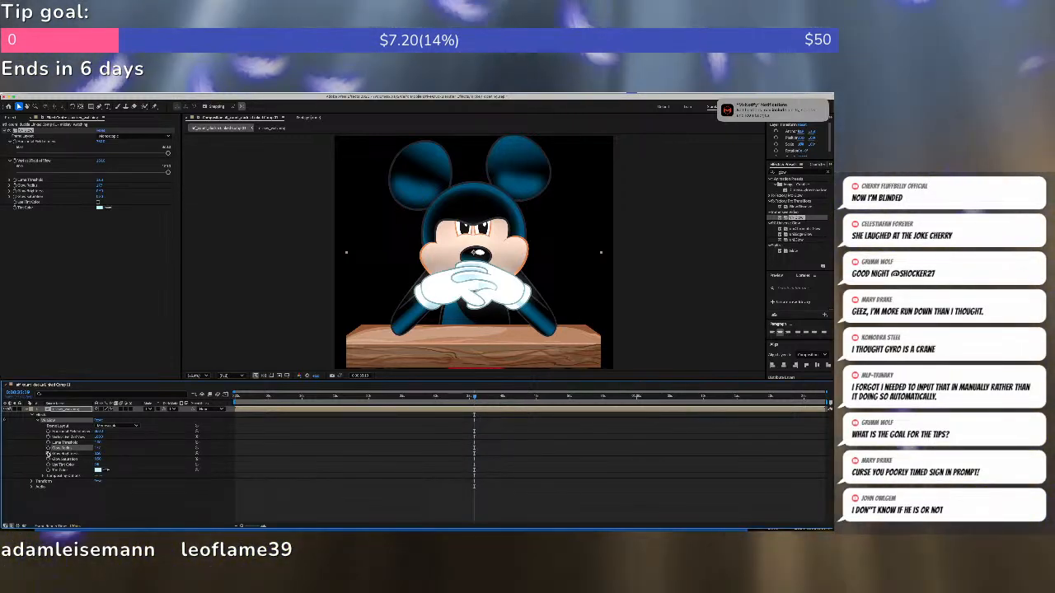
left_click(49, 453)
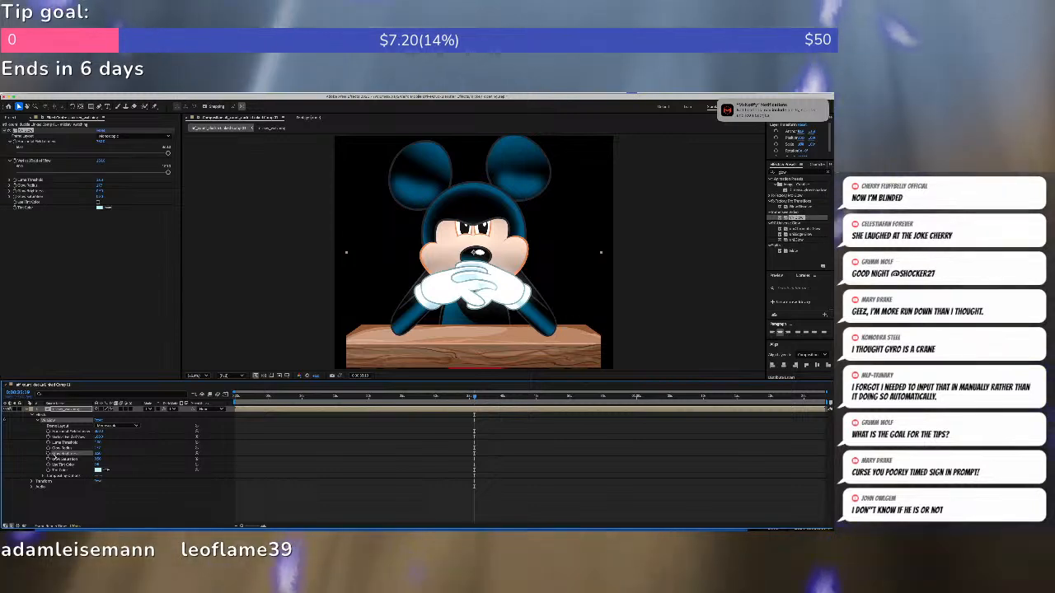
left_click(47, 454, "alt")
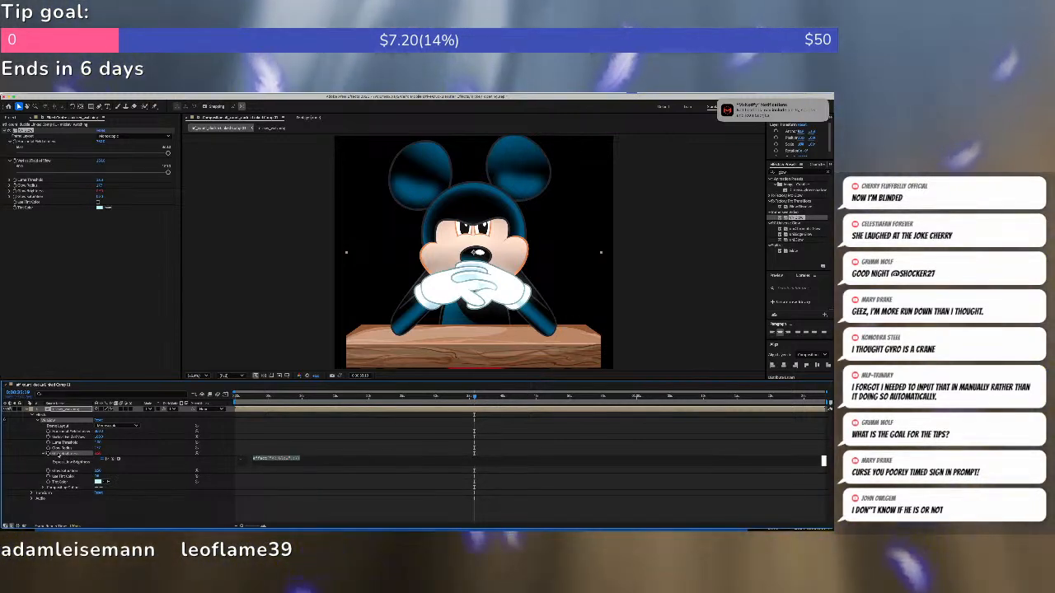
key("BackSpace")
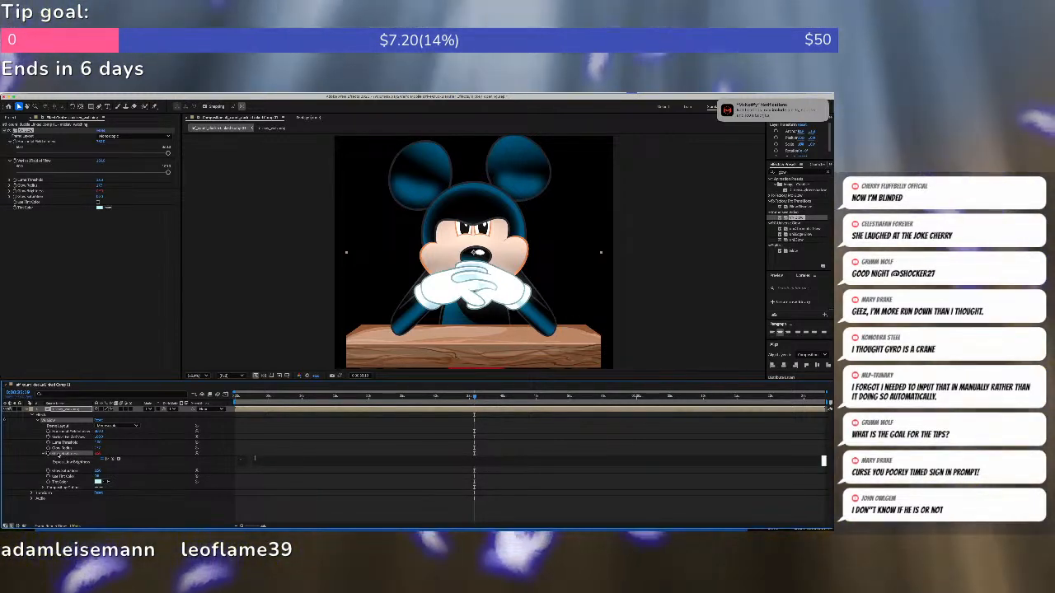
type("w")
key("BackSpace")
type("wiggle()")
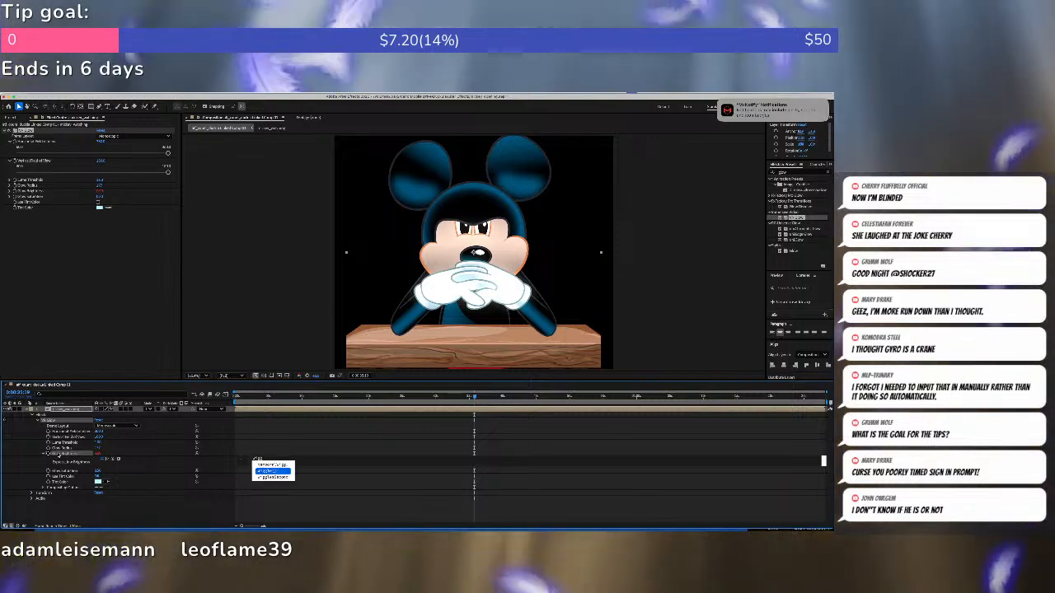
key("Return")
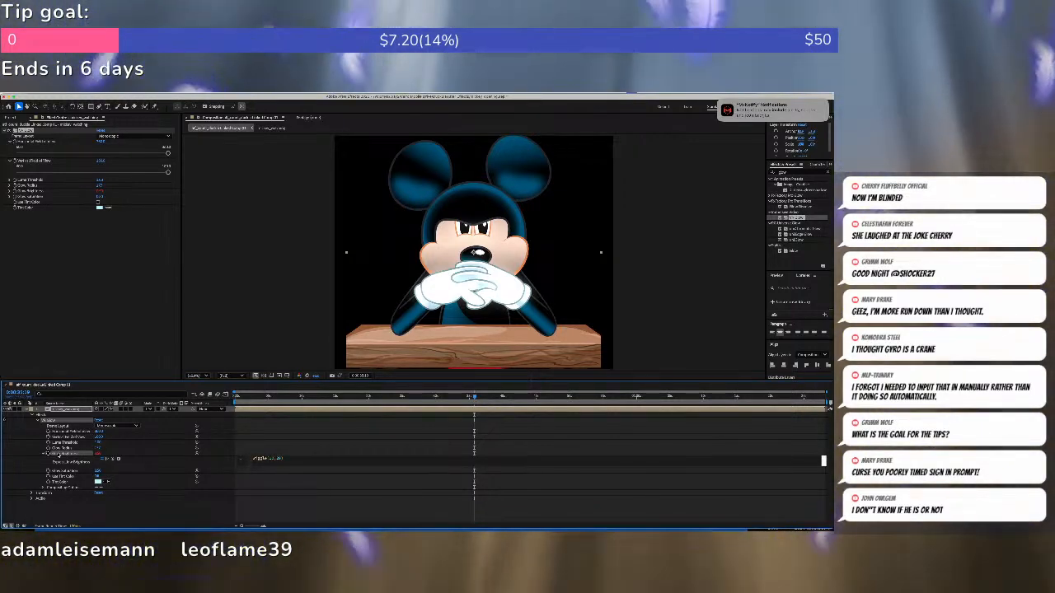
left_click(305, 436)
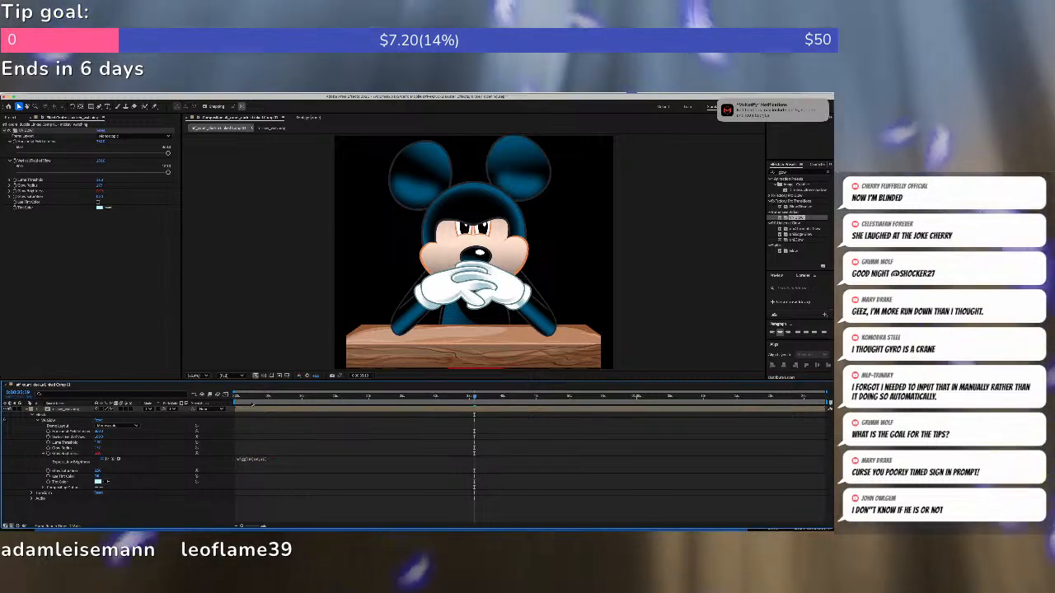
Preview the flicker near the composition's start and reduce the amplitude in the Glow Brightness wiggle expression.
left_click(246, 396)
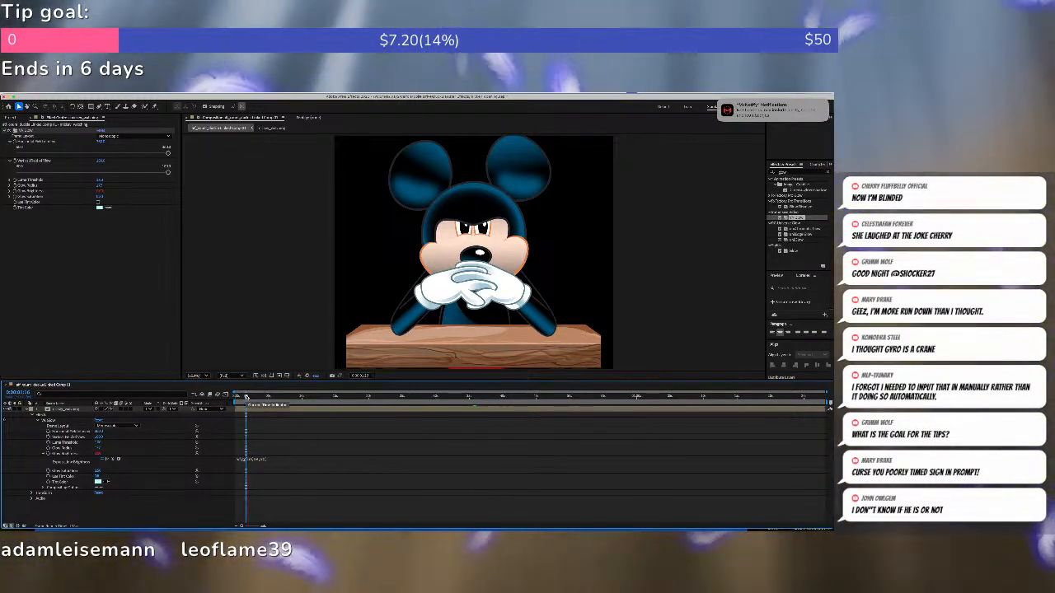
key("space")
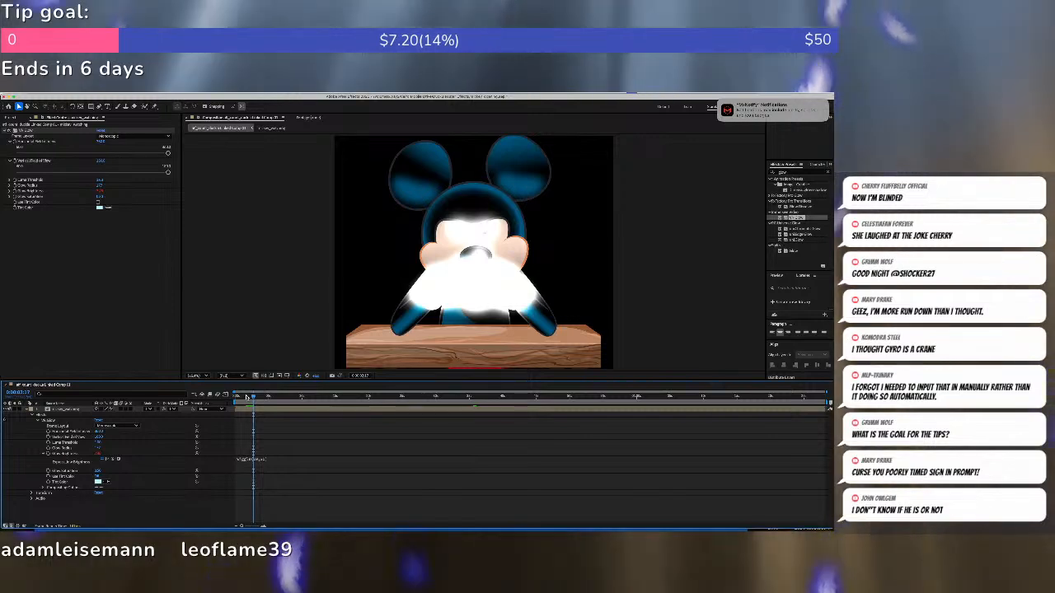
left_click(258, 460)
left_click_drag(274, 458, 274, 458)
type("2")
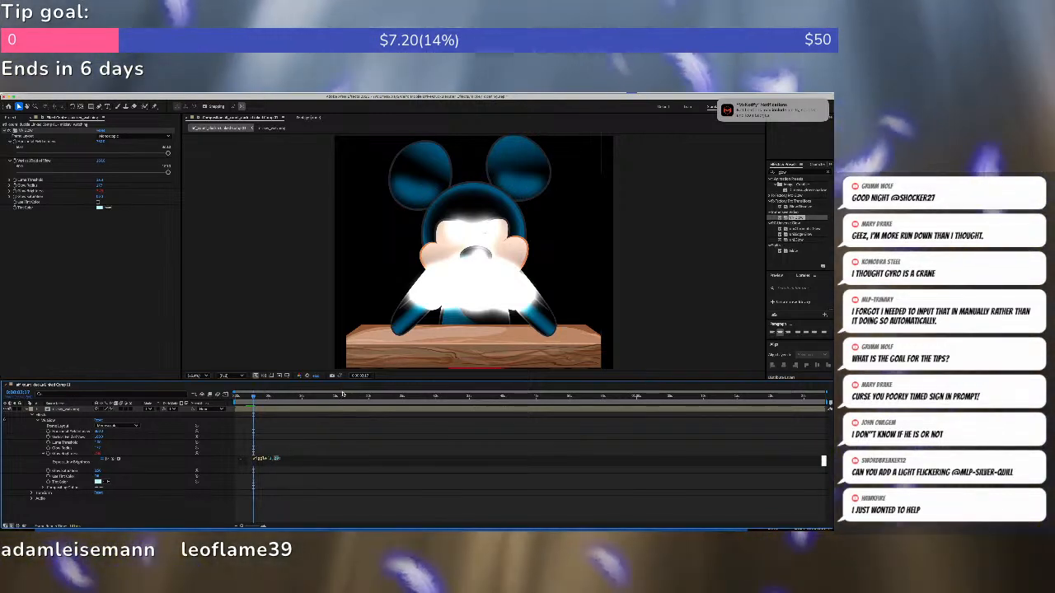
left_click(306, 480)
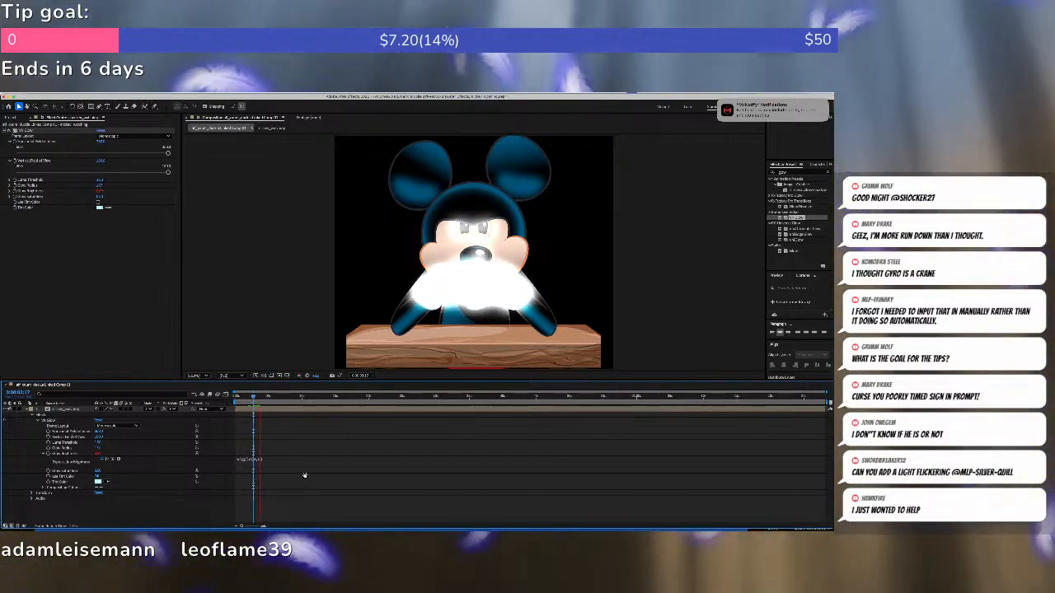
key("Page_Down")
left_click(260, 460)
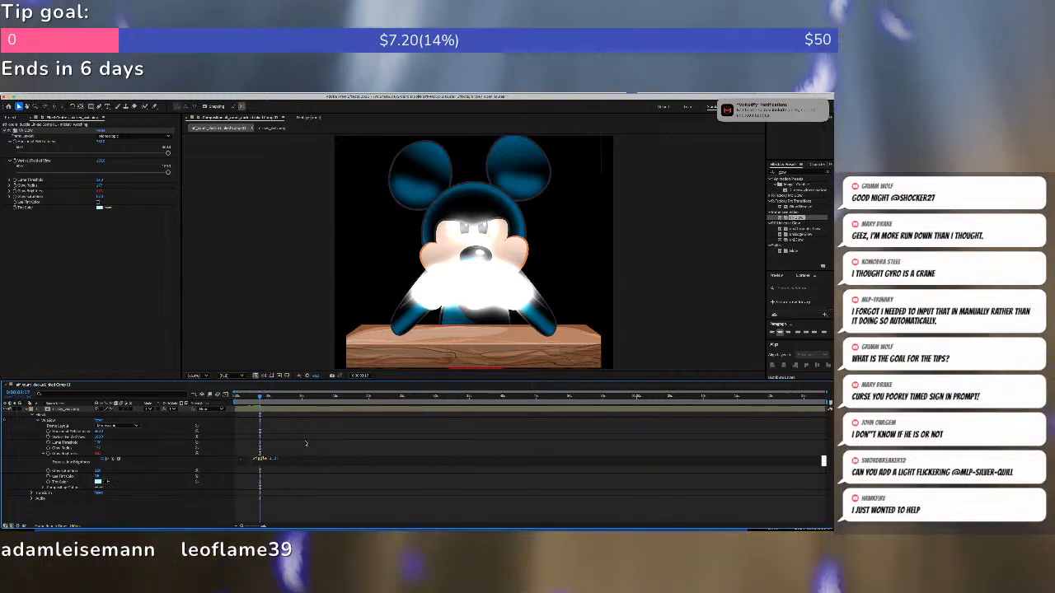
left_click(305, 443)
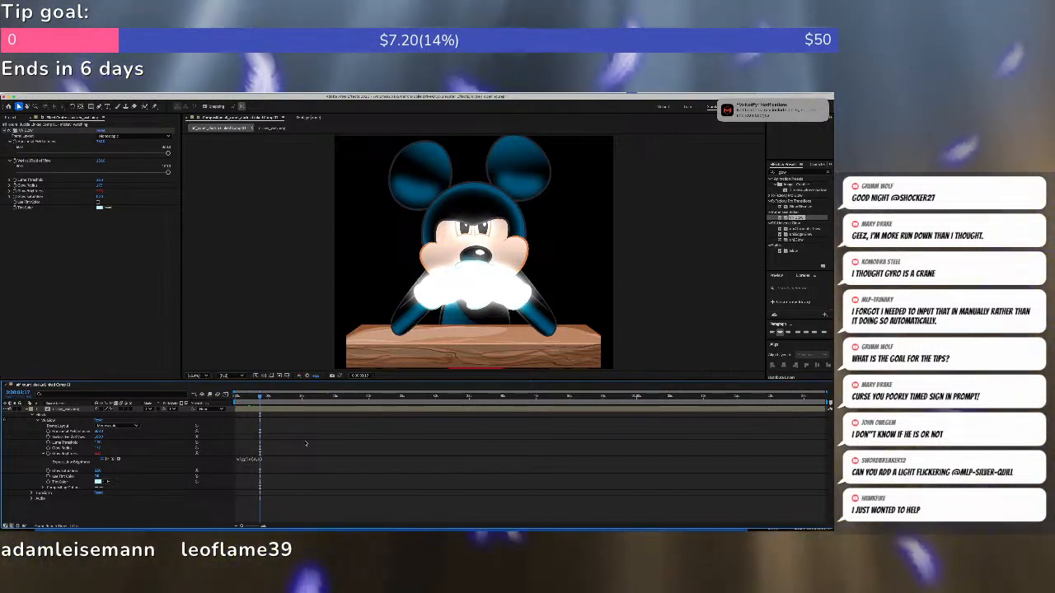
key("space")
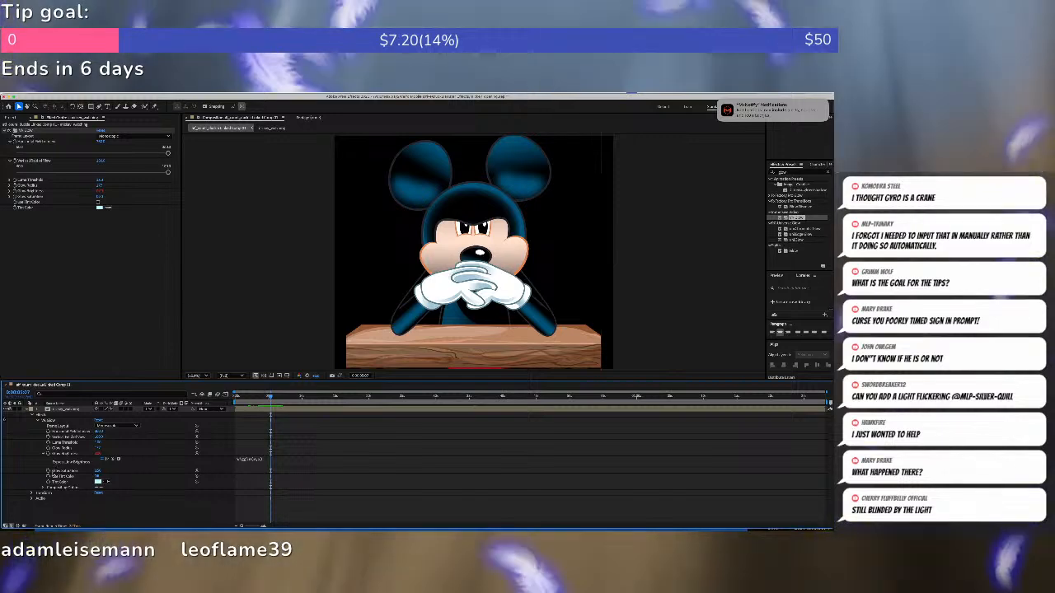
Add a wiggle expression to VR Glow's Glow Saturation and preview the animation from the first frame.
left_click(47, 470, "alt")
type("wiggle")
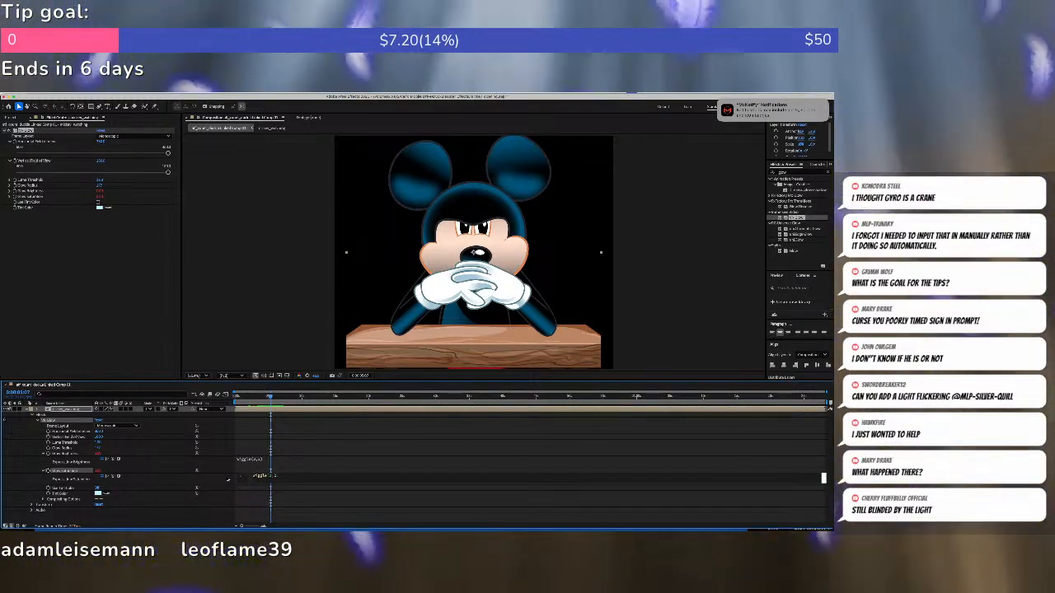
left_click(307, 449)
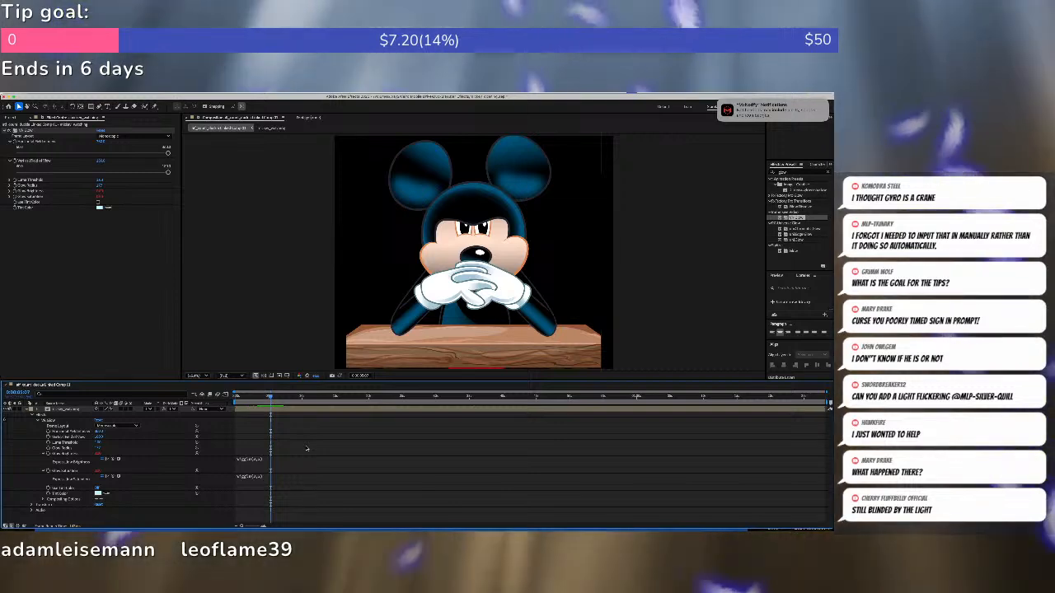
key("Home")
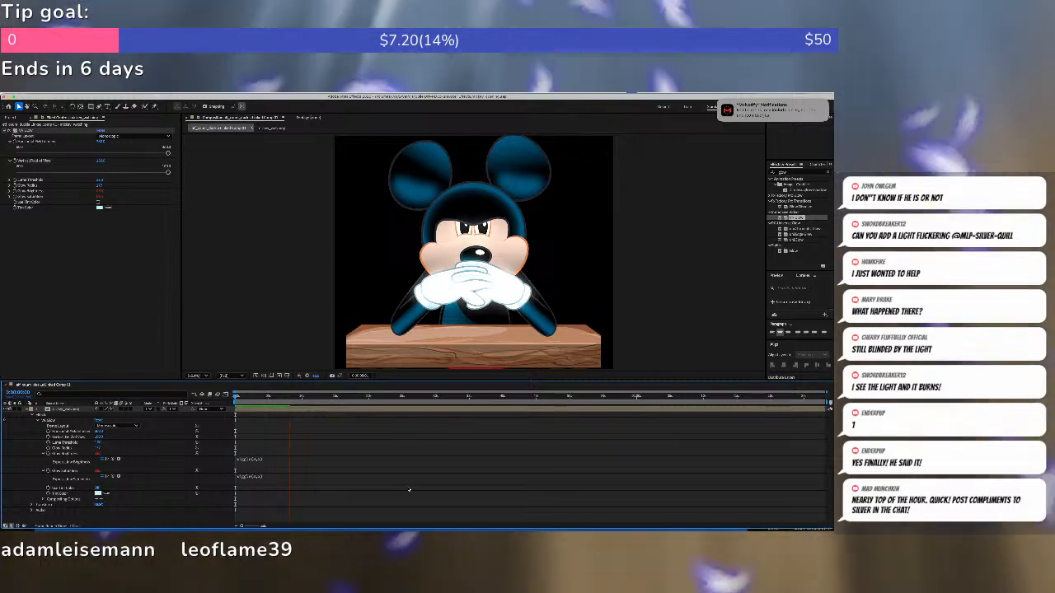
key("space")
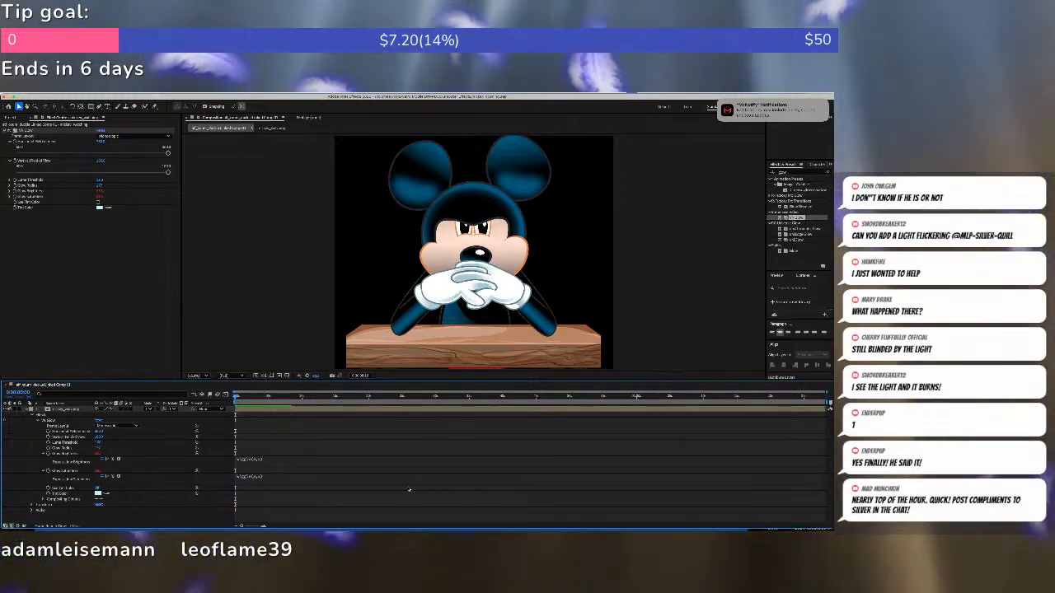
Preview the flickering glow from the first frame and set VR Glow's Luma Threshold to 0.2.
key("space")
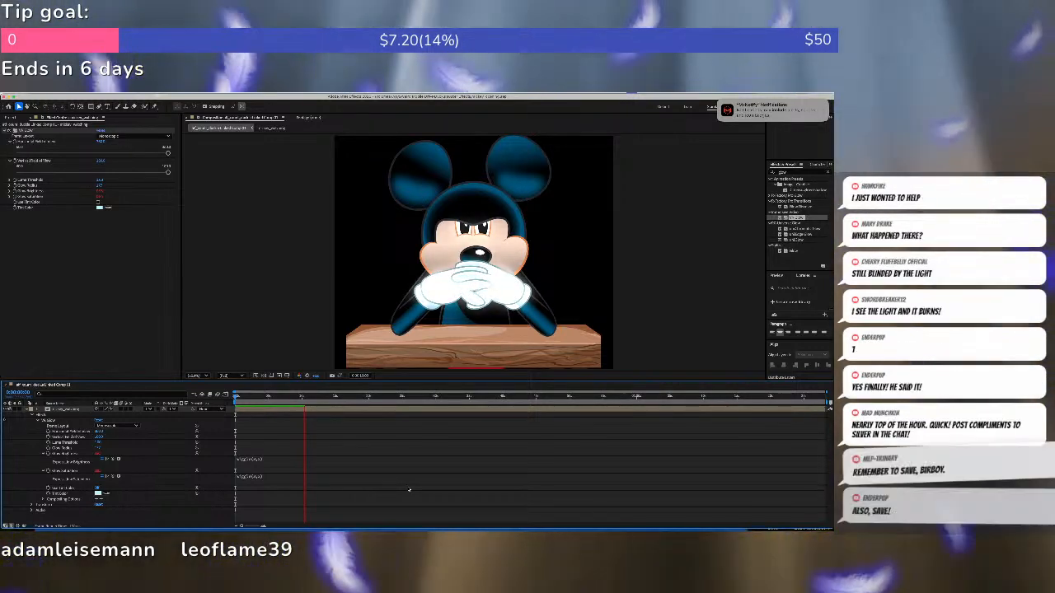
key("space")
key("space")
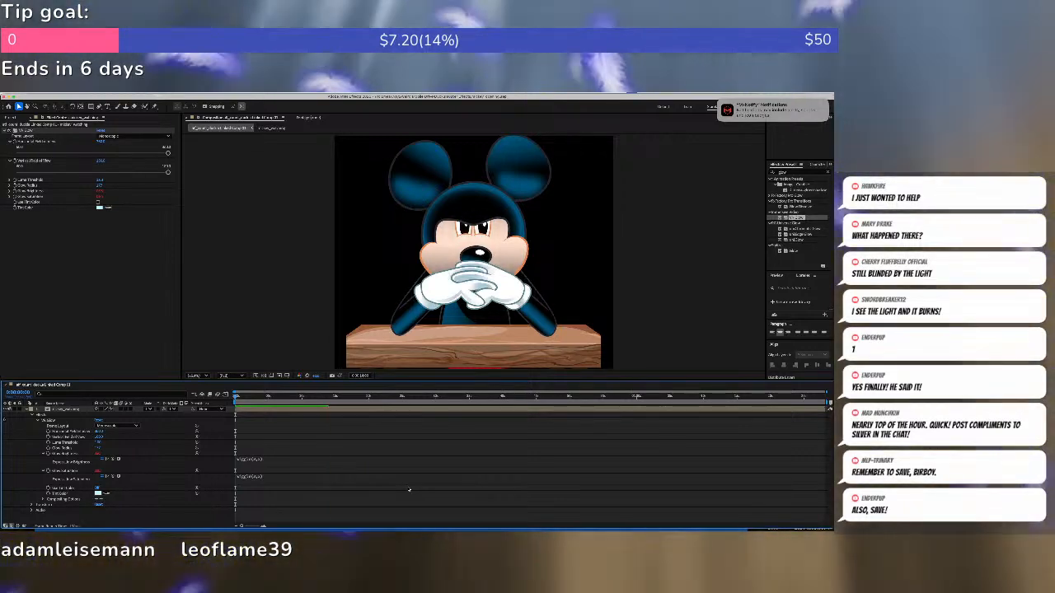
key("space")
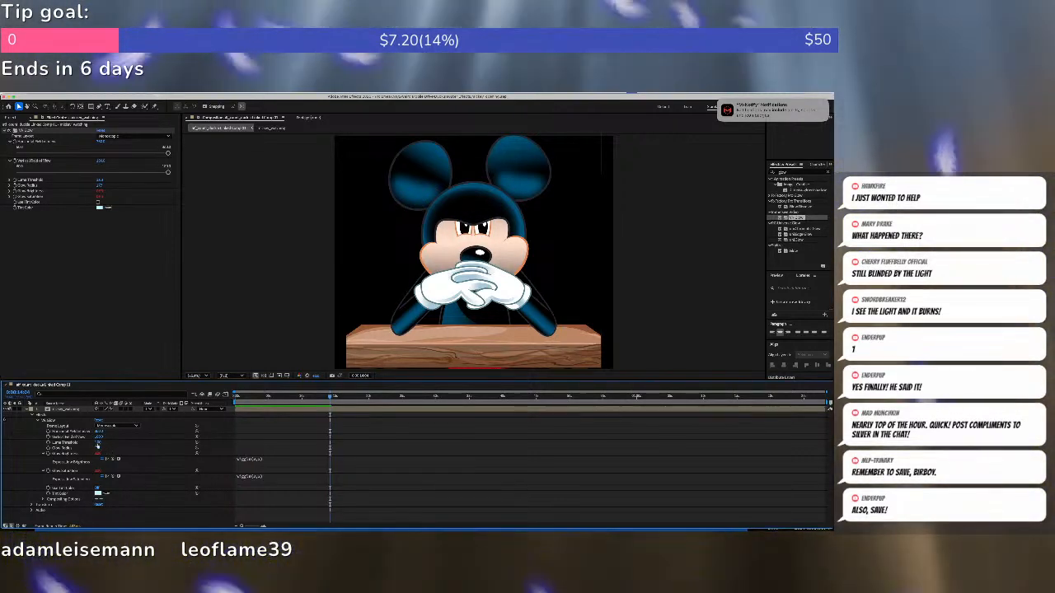
left_click(99, 442)
type(".2")
key("Return")
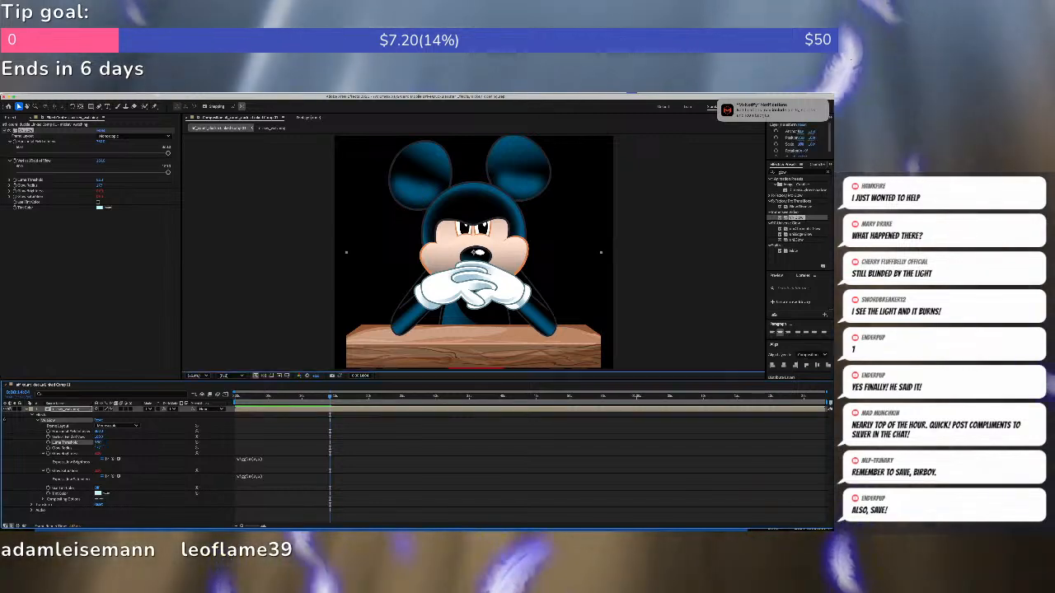
Go to a frame with an overly bright flash and readjust VR Glow's Luma Threshold there.
left_click_drag(274, 397, 316, 399)
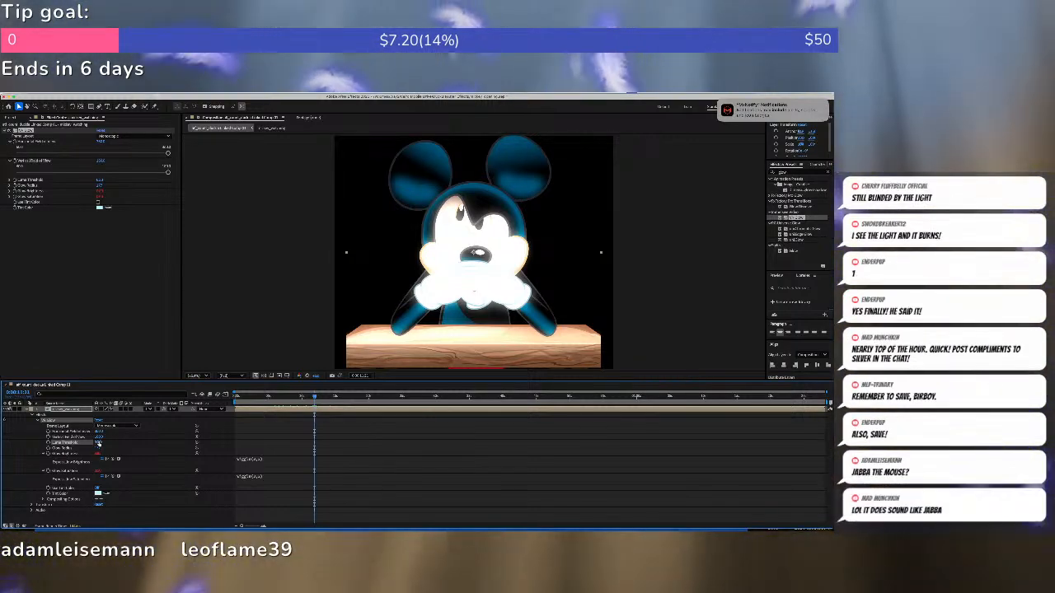
left_click(98, 444)
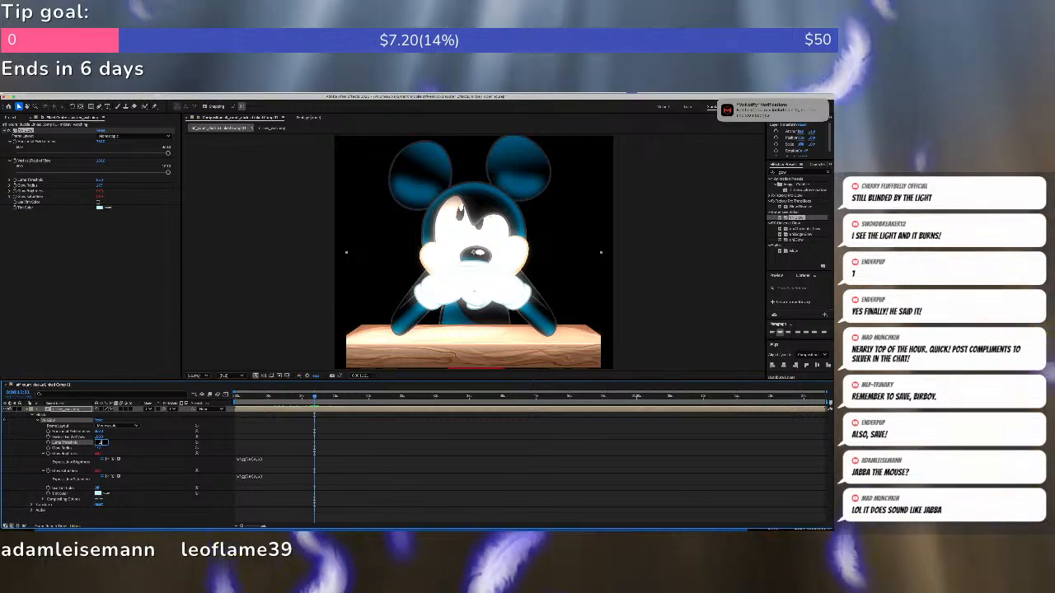
key("Return")
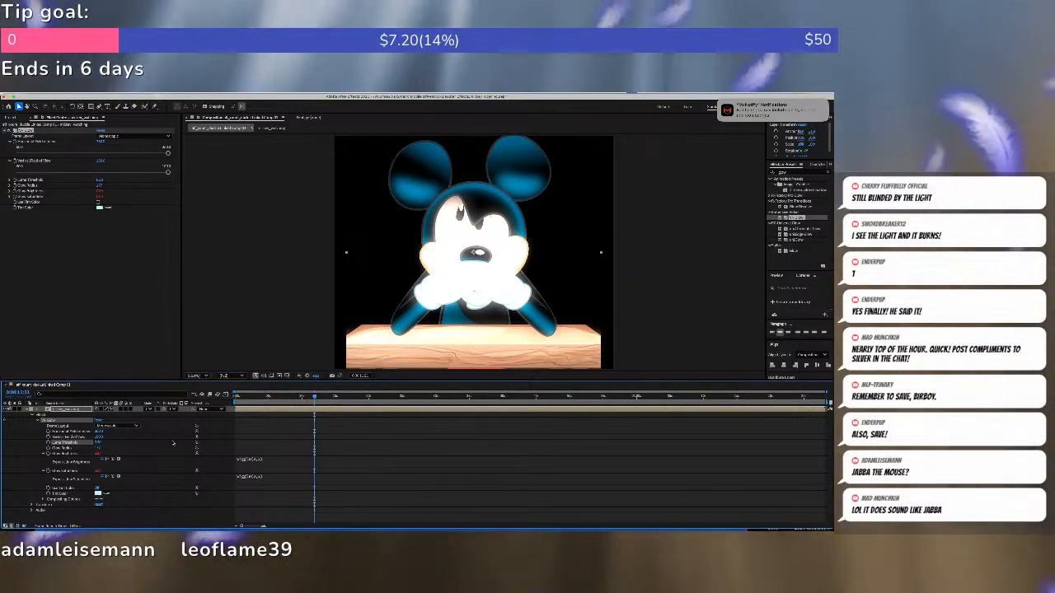
left_click(100, 442)
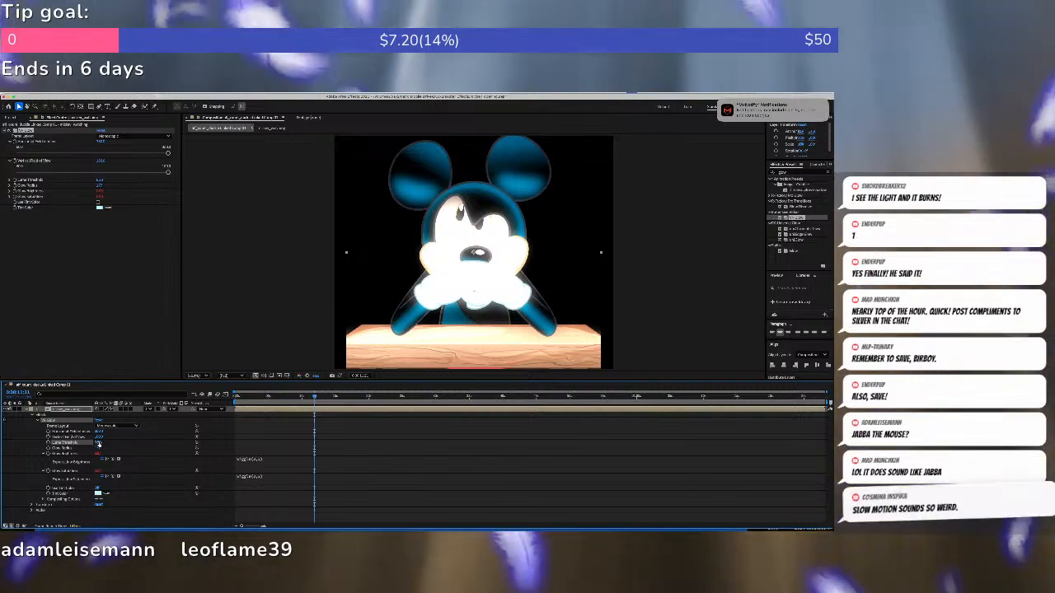
key("Return")
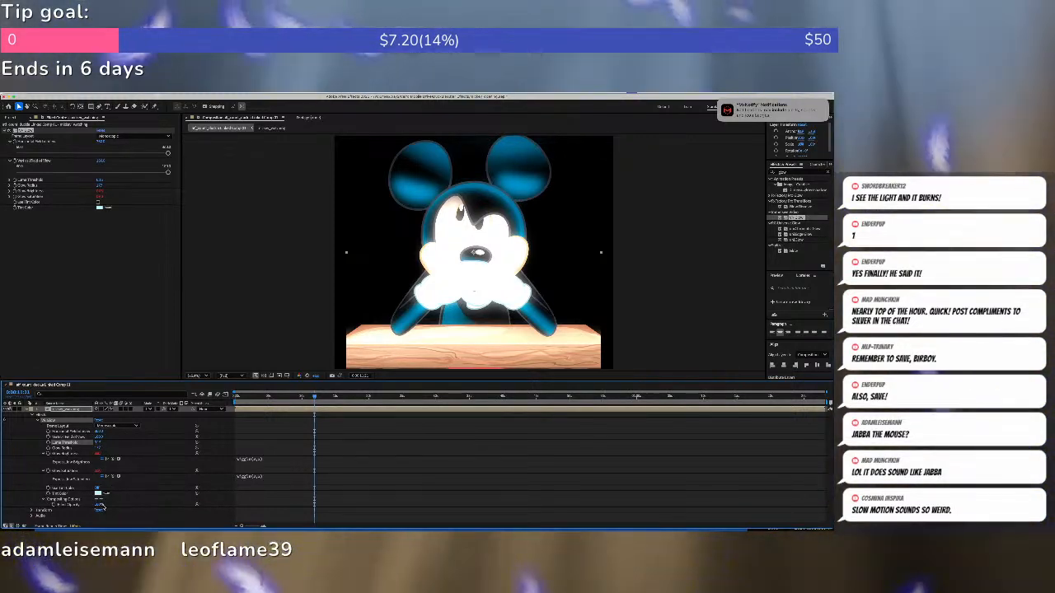
Lower VR Glow's Effect Opacity to soften the flashes, preview from the first frame, and readjust the opacity.
left_click_drag(99, 505, 71, 505)
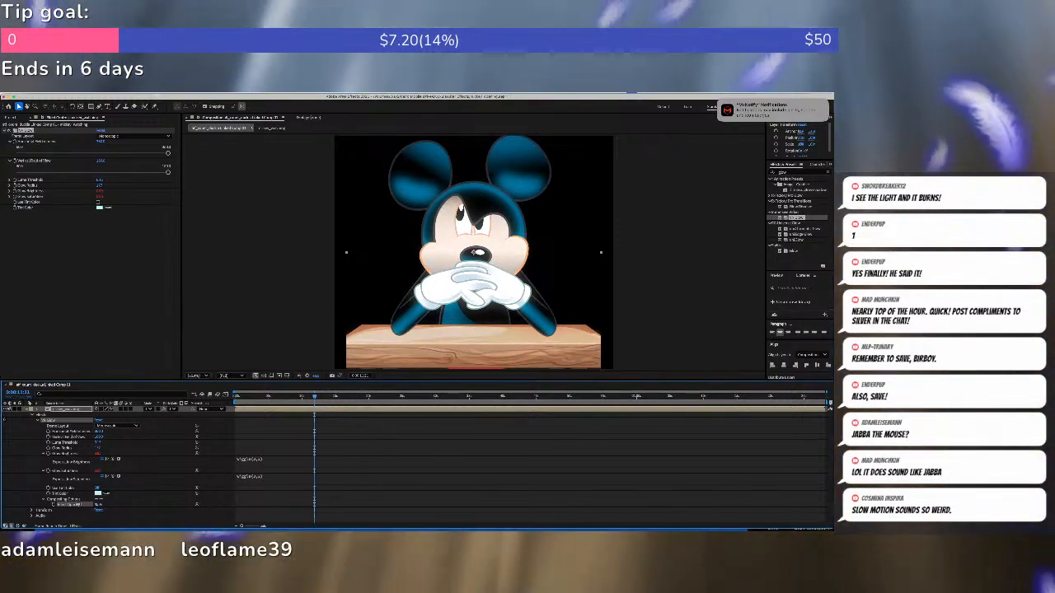
left_click_drag(263, 398, 234, 398)
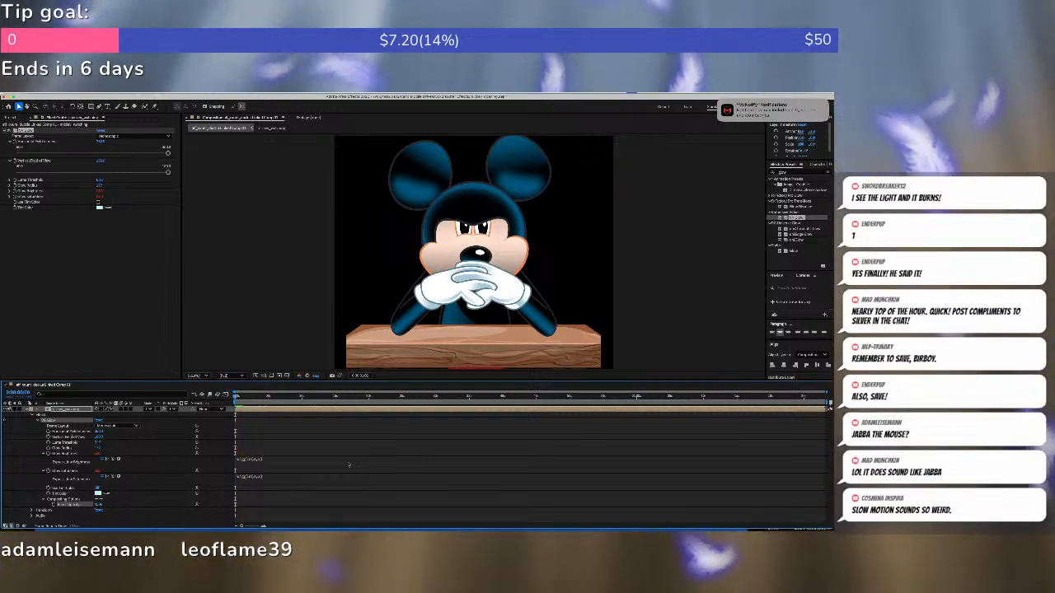
key("space")
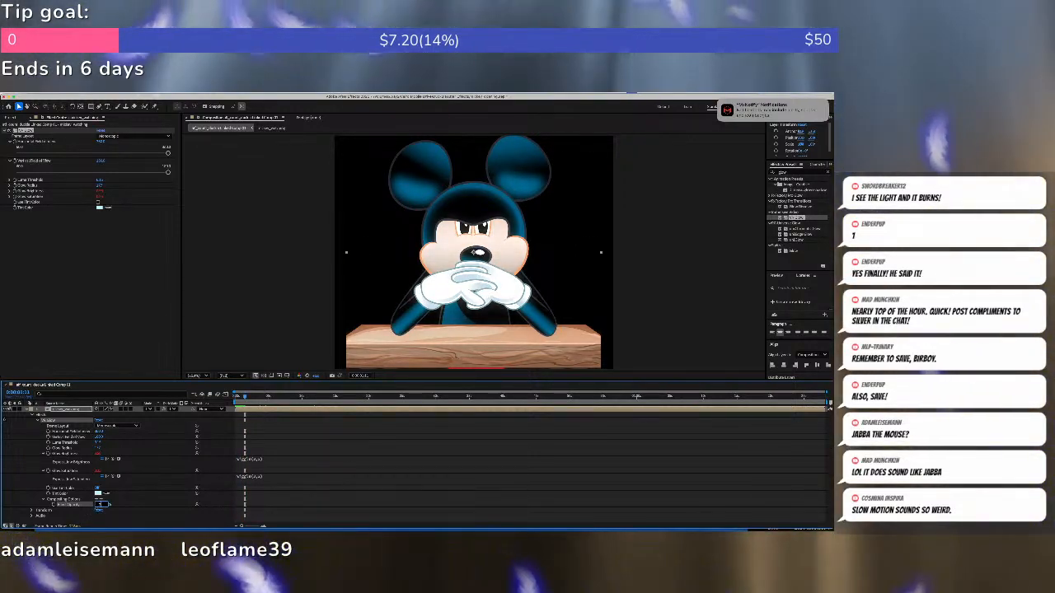
left_click(319, 494)
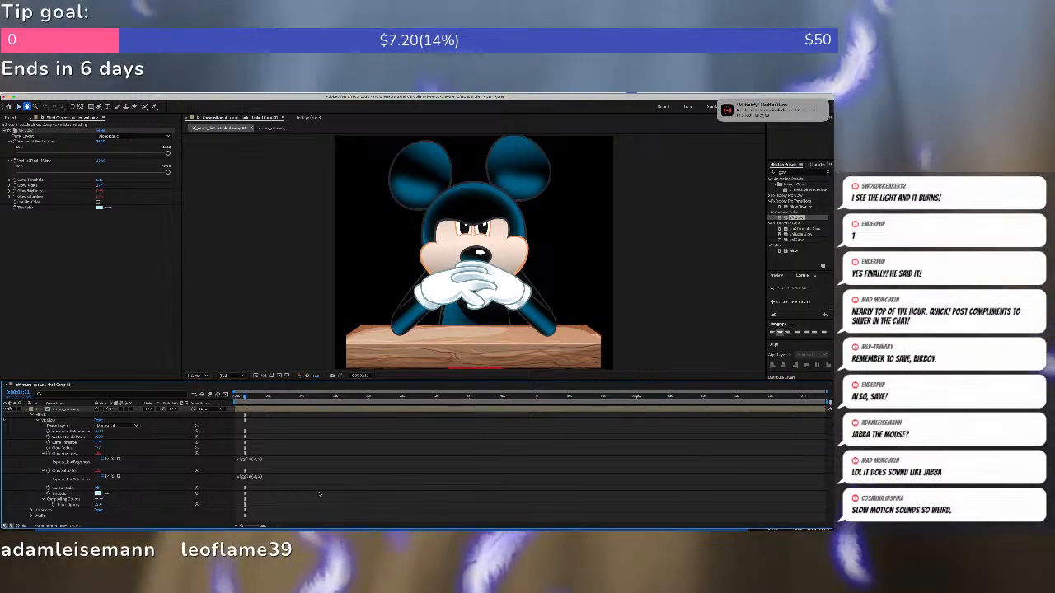